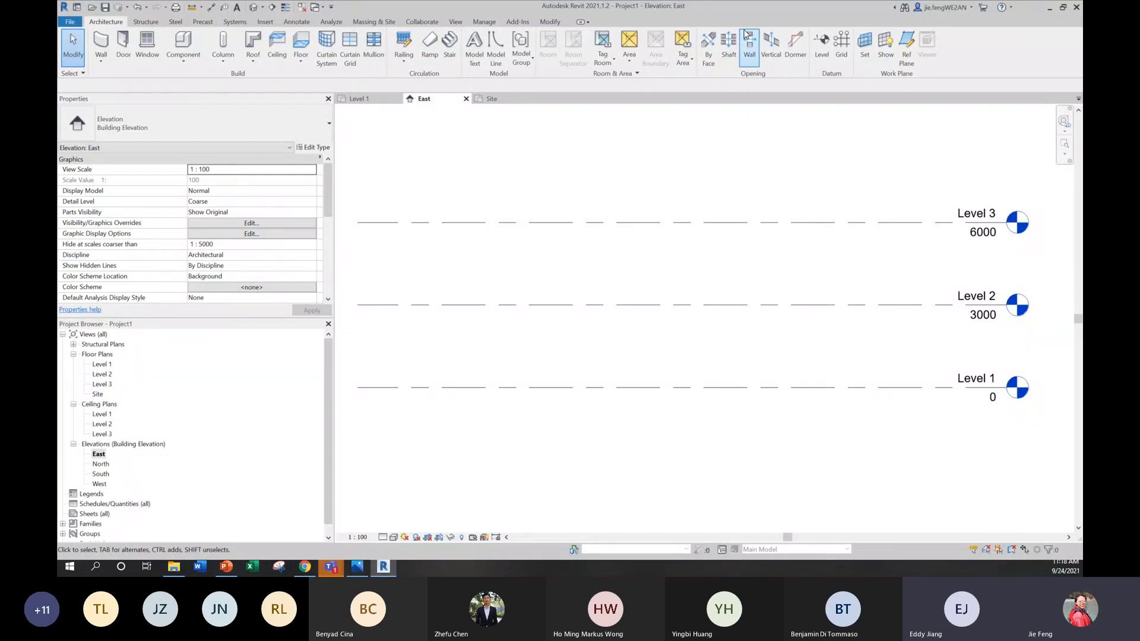
Step: Add a new level at elevation 9000 above Level 3, aligned with the ends of the existing level lines
{"action": "left_click", "coordinate": [827, 47]}
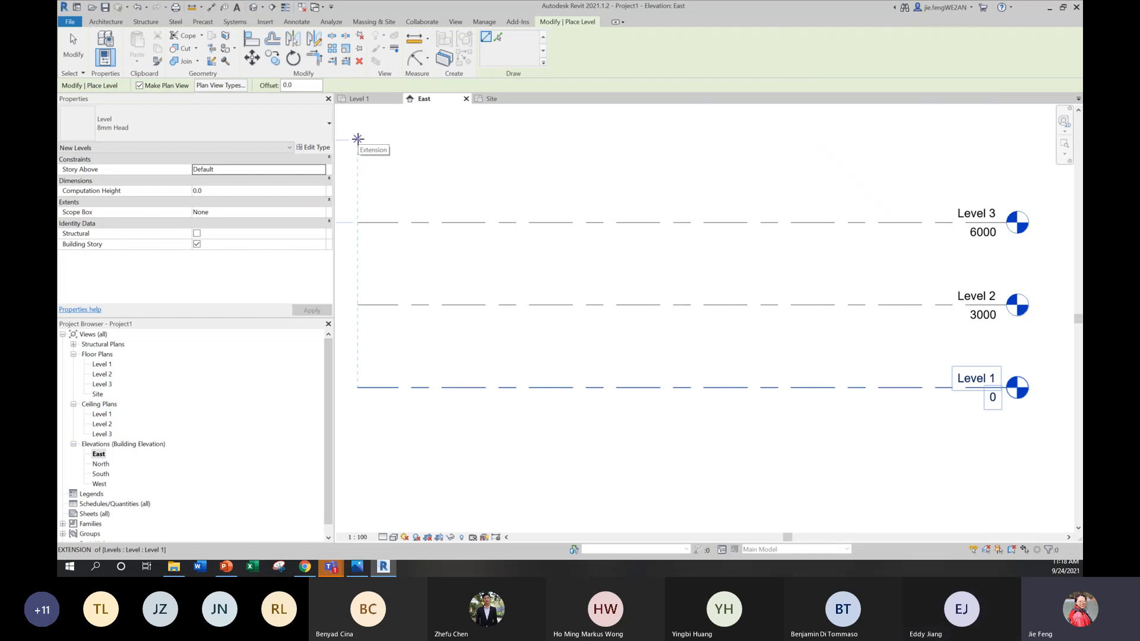
{"action": "left_click", "coordinate": [357, 138]}
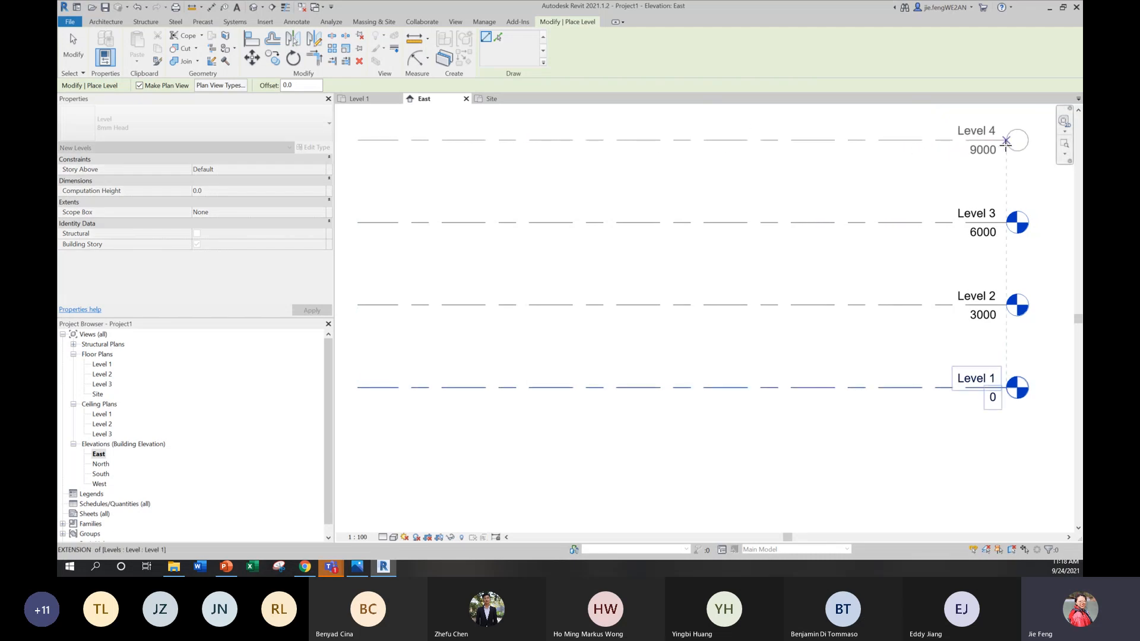
{"action": "left_click", "coordinate": [1005, 143]}
{"action": "middle_click_drag", "start_coordinate": [929, 189], "coordinate": [881, 215]}
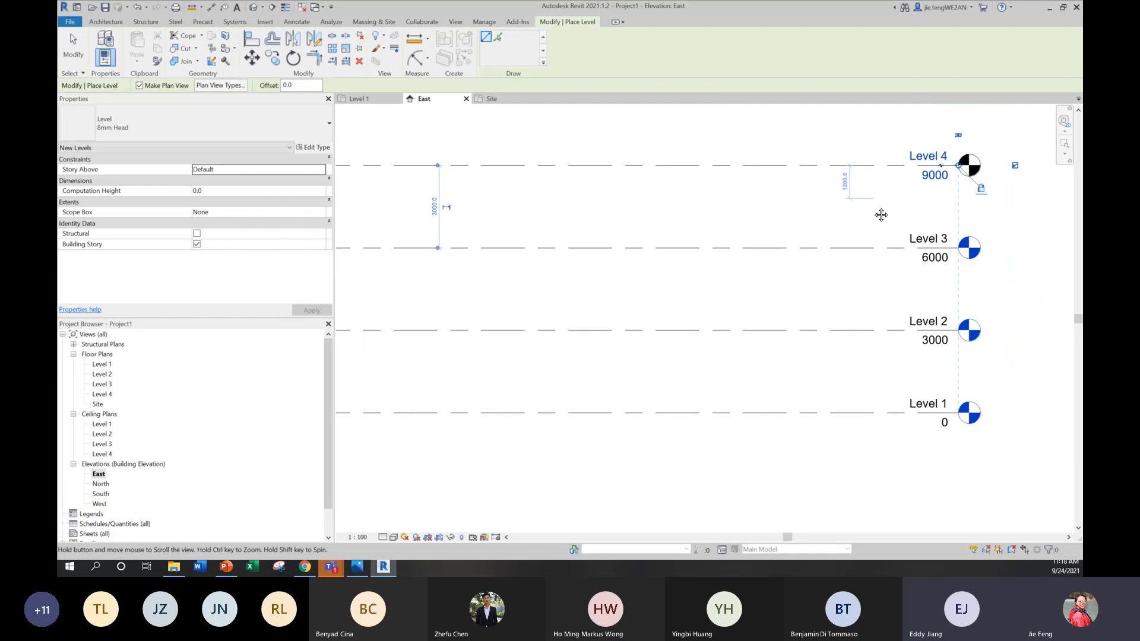
{"action": "key", "text": "Escape"}
{"action": "key", "text": "Escape"}
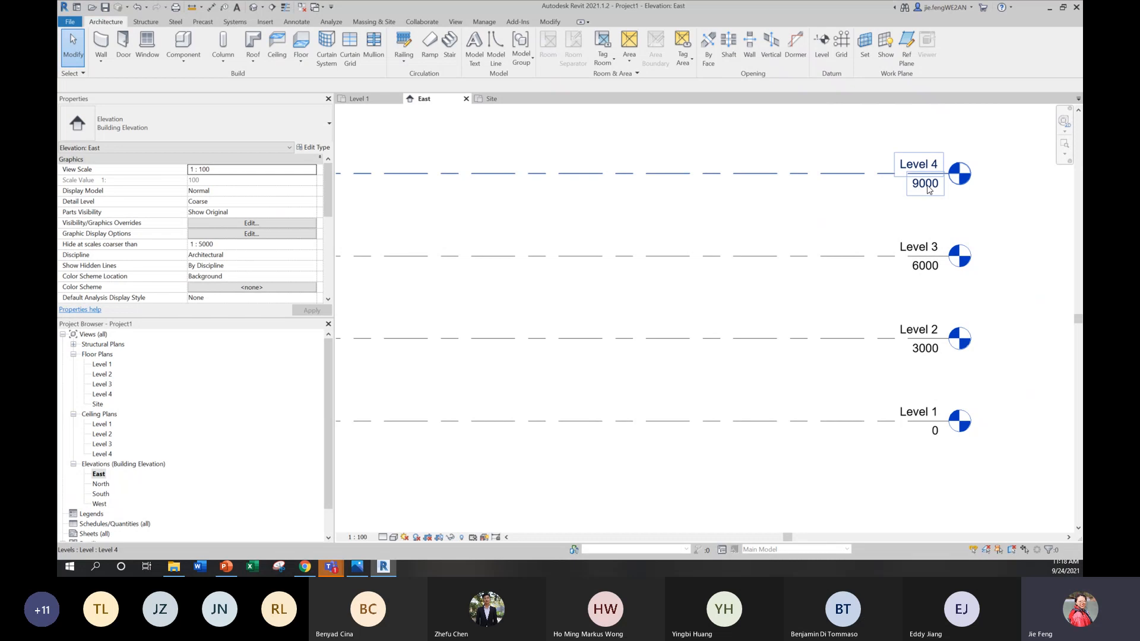
Step: Set the elevation of Level 4 to 12000
{"action": "left_click", "coordinate": [926, 185]}
{"action": "left_click", "coordinate": [926, 185]}
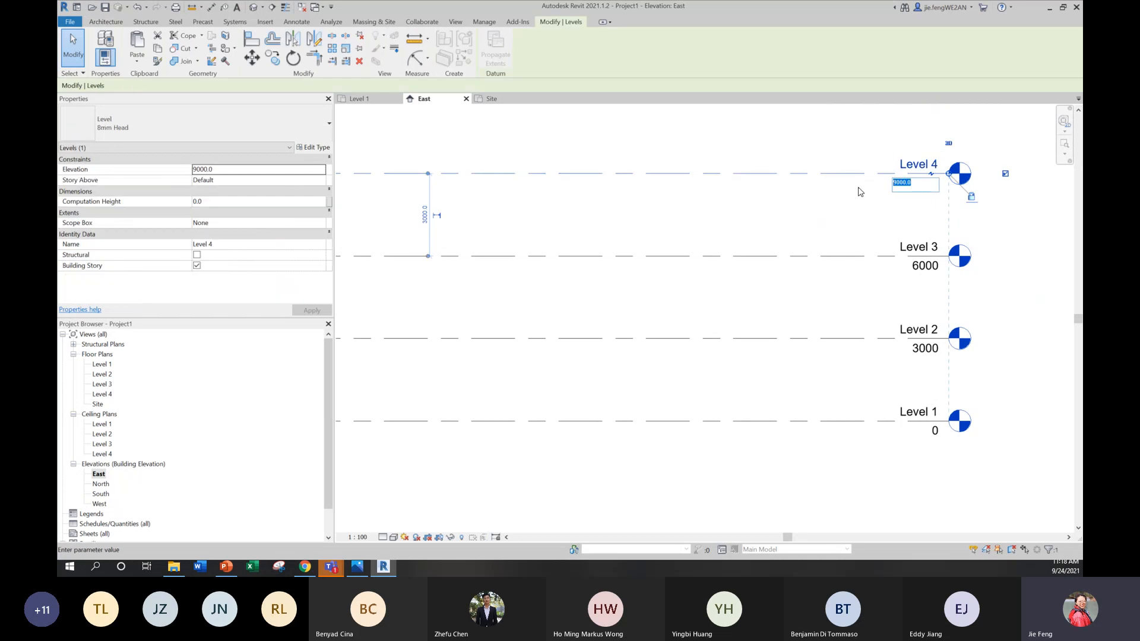
{"action": "type", "text": "12000"}
{"action": "key", "text": "Return"}
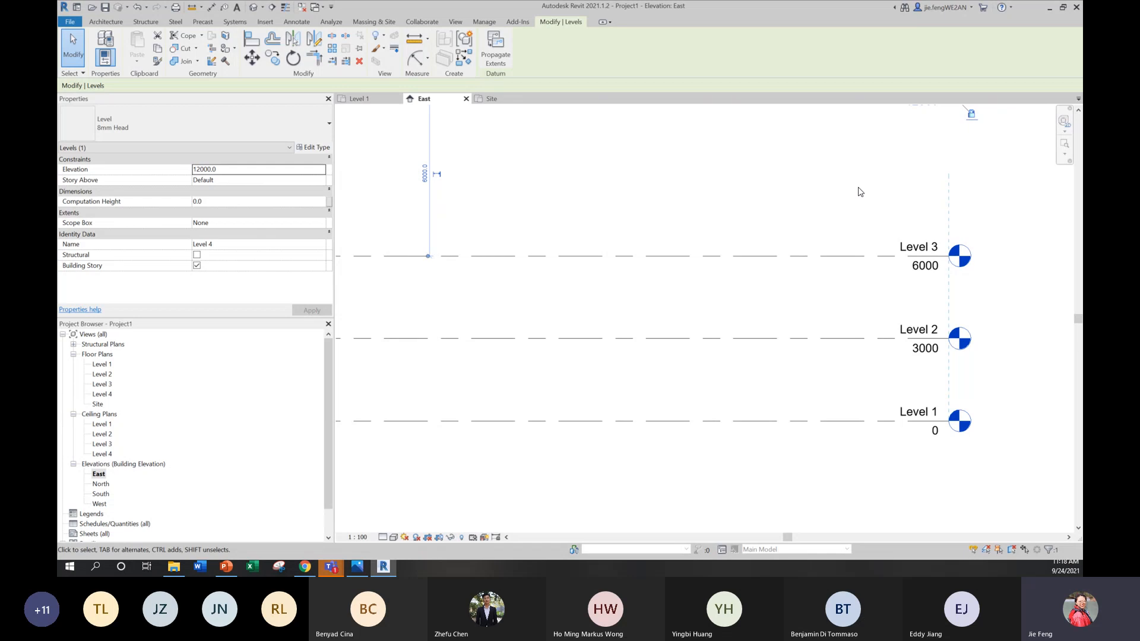
{"action": "scroll", "coordinate": [860, 191], "scroll_direction": "down", "scroll_amount": 5}
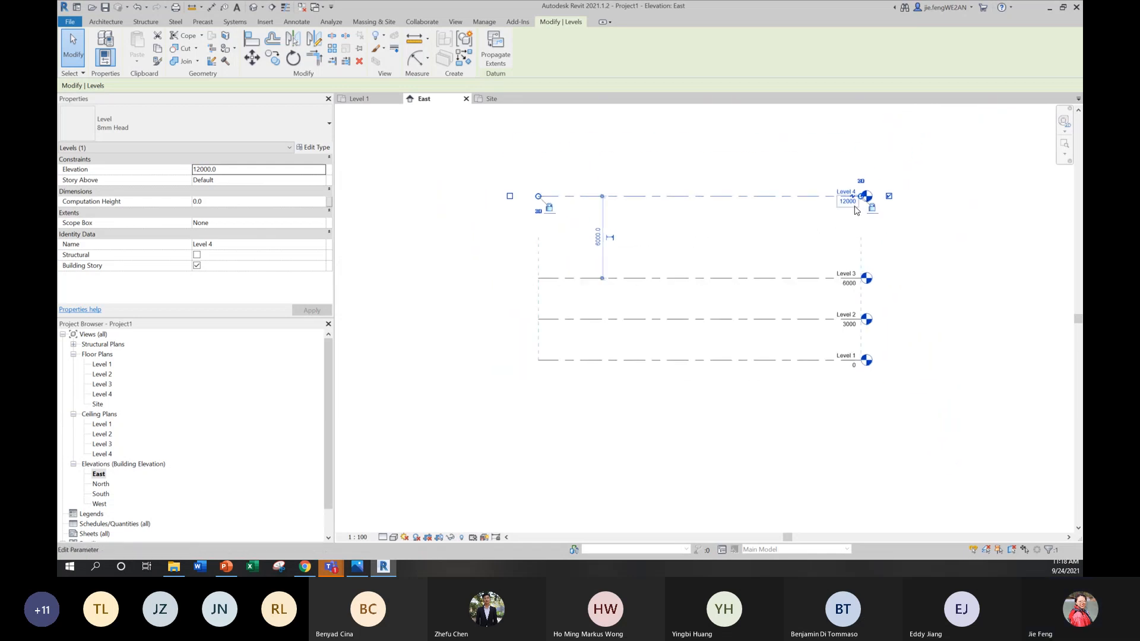
{"action": "scroll", "coordinate": [857, 205], "scroll_direction": "up", "scroll_amount": 1}
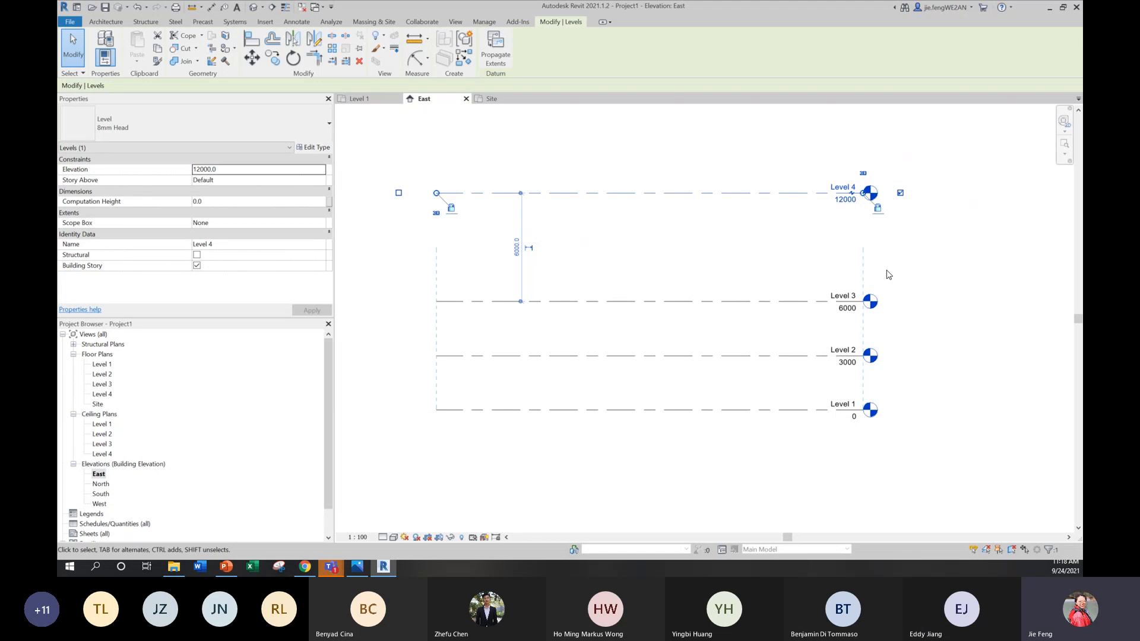
{"action": "left_click", "coordinate": [969, 282]}
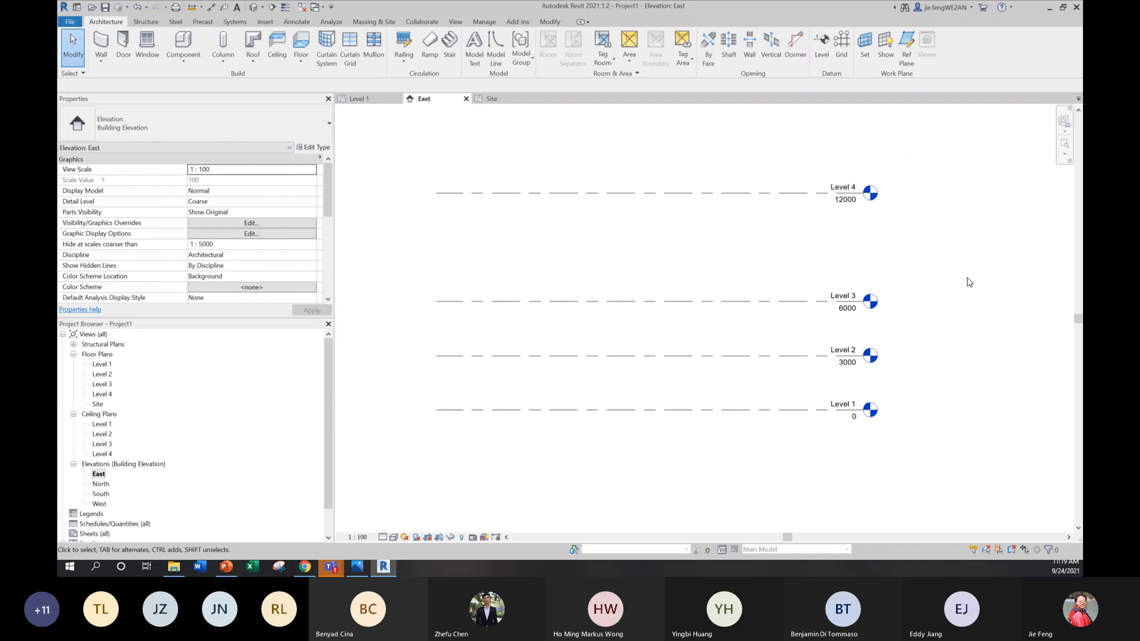
Step: Delete Level 4 along with its associated plan views
{"action": "left_click", "coordinate": [757, 194]}
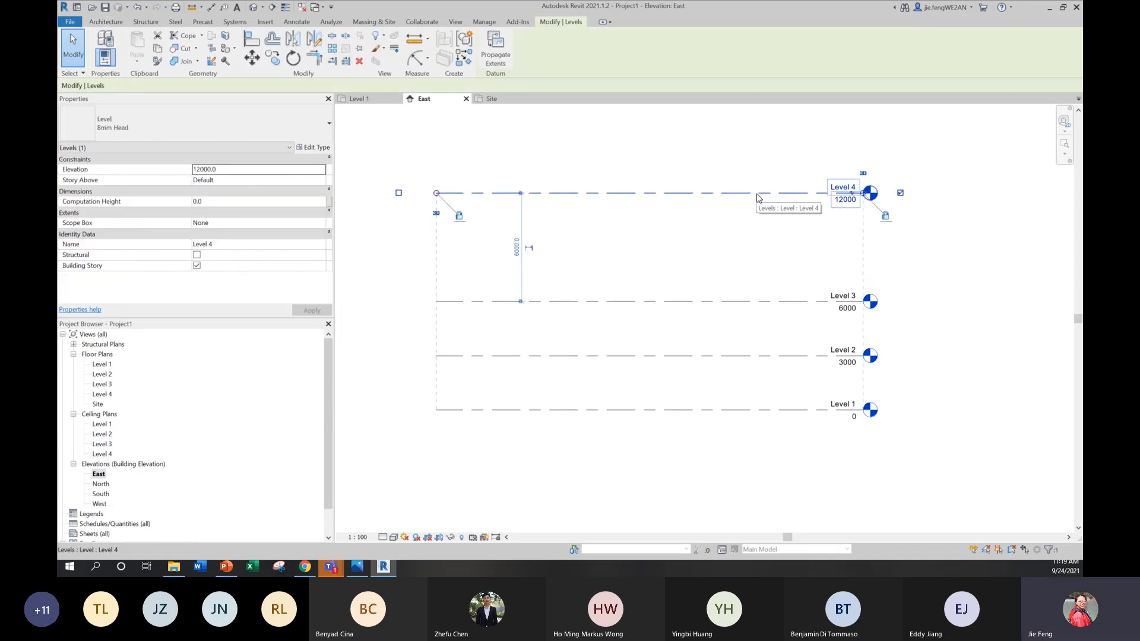
{"action": "key", "text": "Delete"}
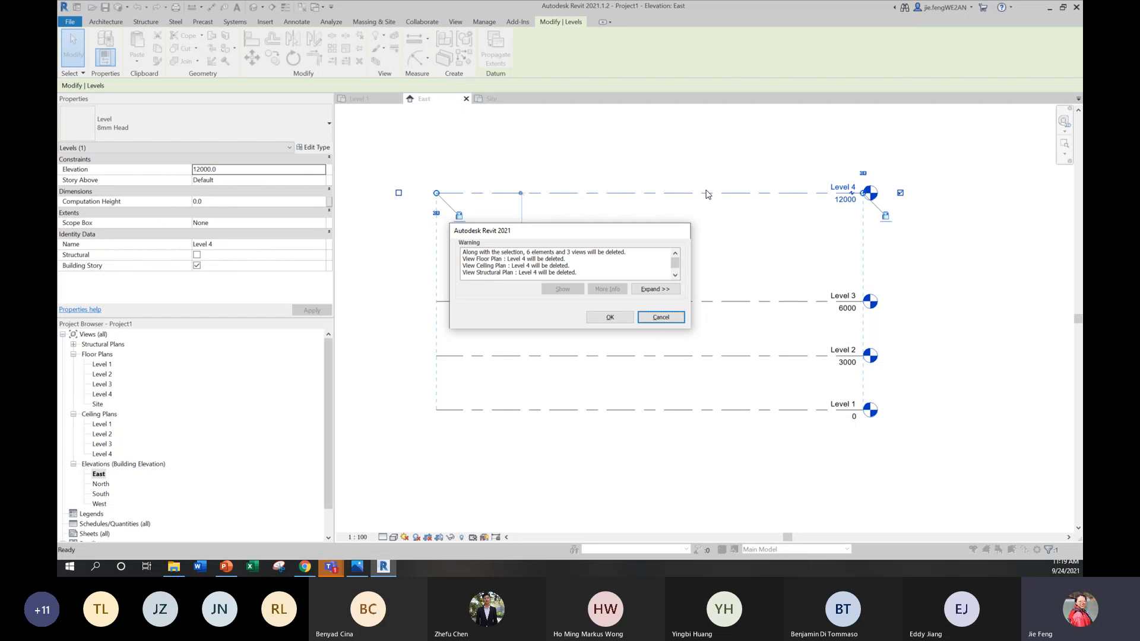
{"action": "left_click", "coordinate": [621, 317]}
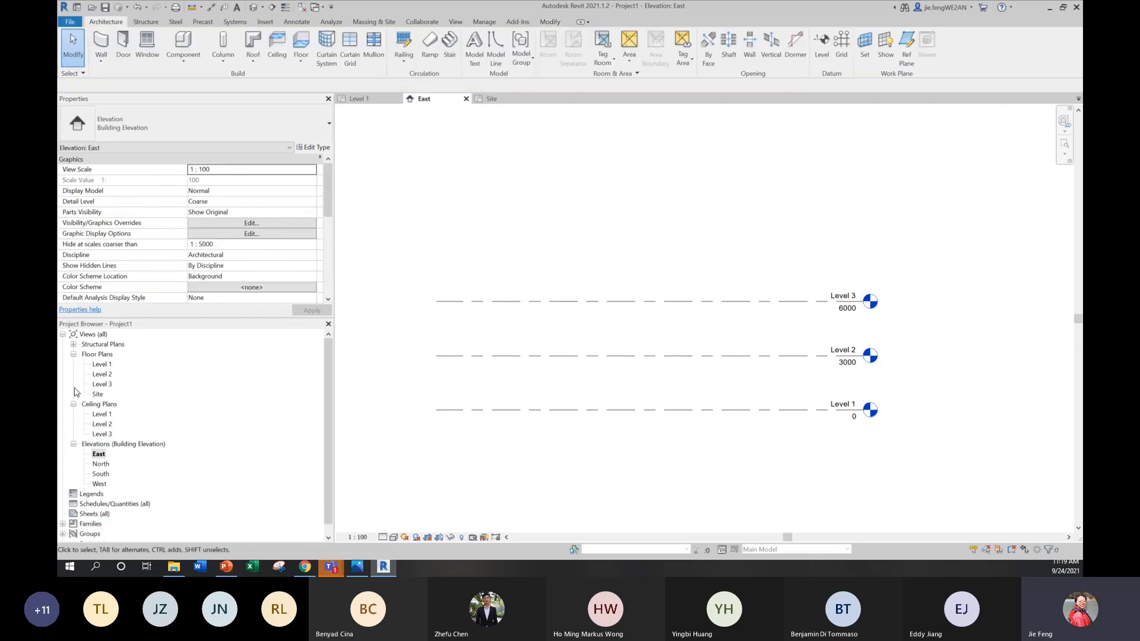
Step: Open the Level 1 floor plan and choose reference plan.JPG for image import from UNSW T3, CODE2170 2021, week 2 on OneDrive
{"action": "double_click", "coordinate": [105, 365]}
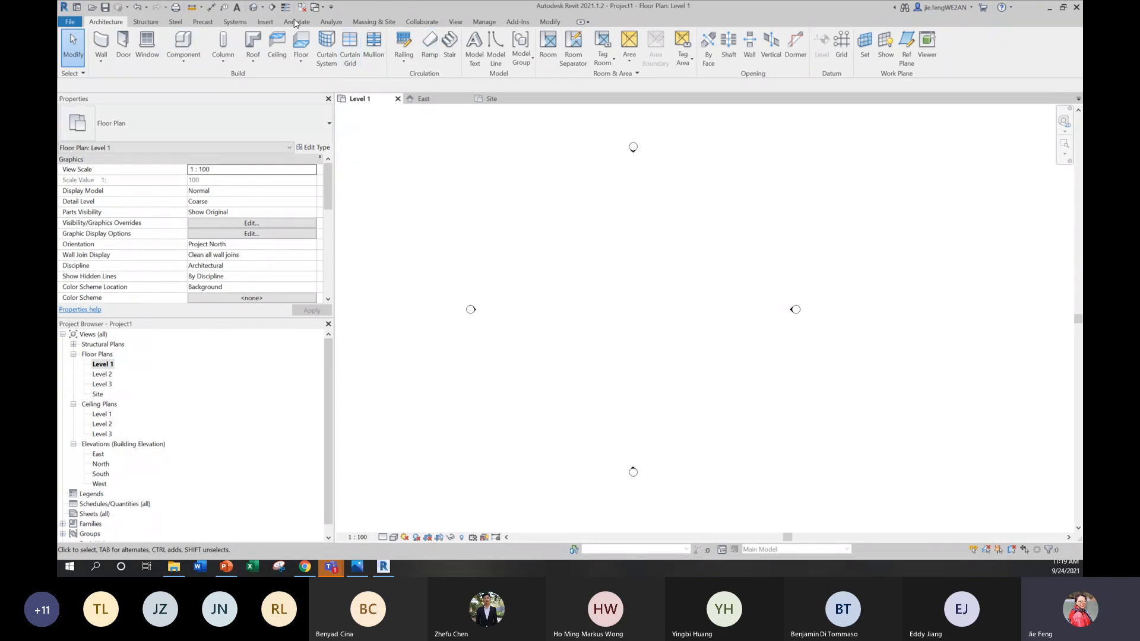
{"action": "left_click", "coordinate": [258, 25]}
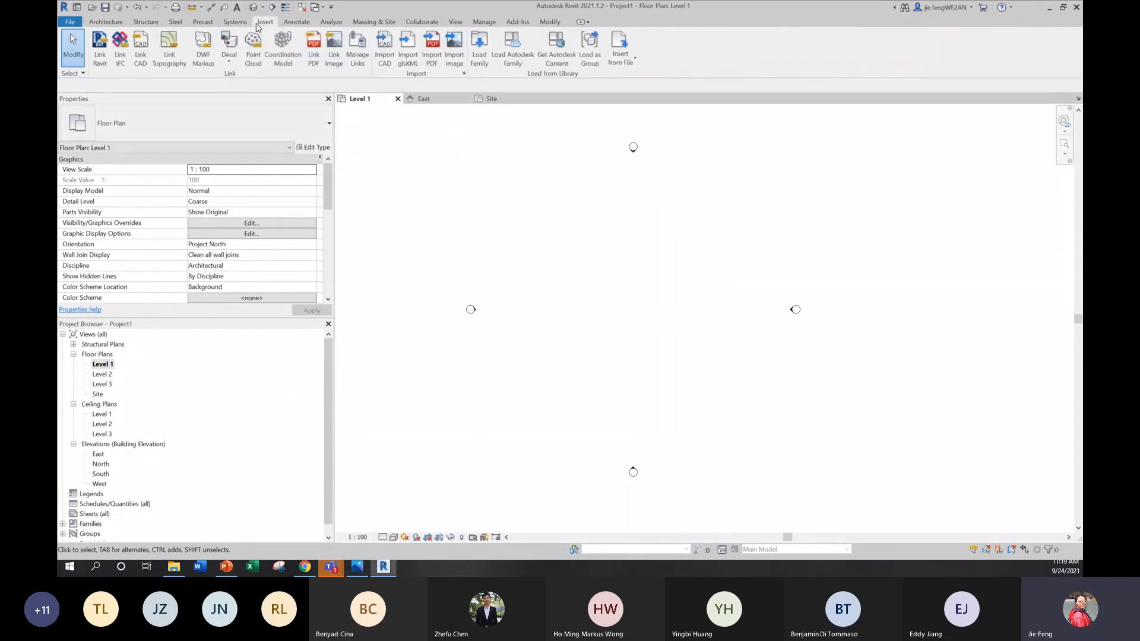
{"action": "left_click", "coordinate": [449, 59]}
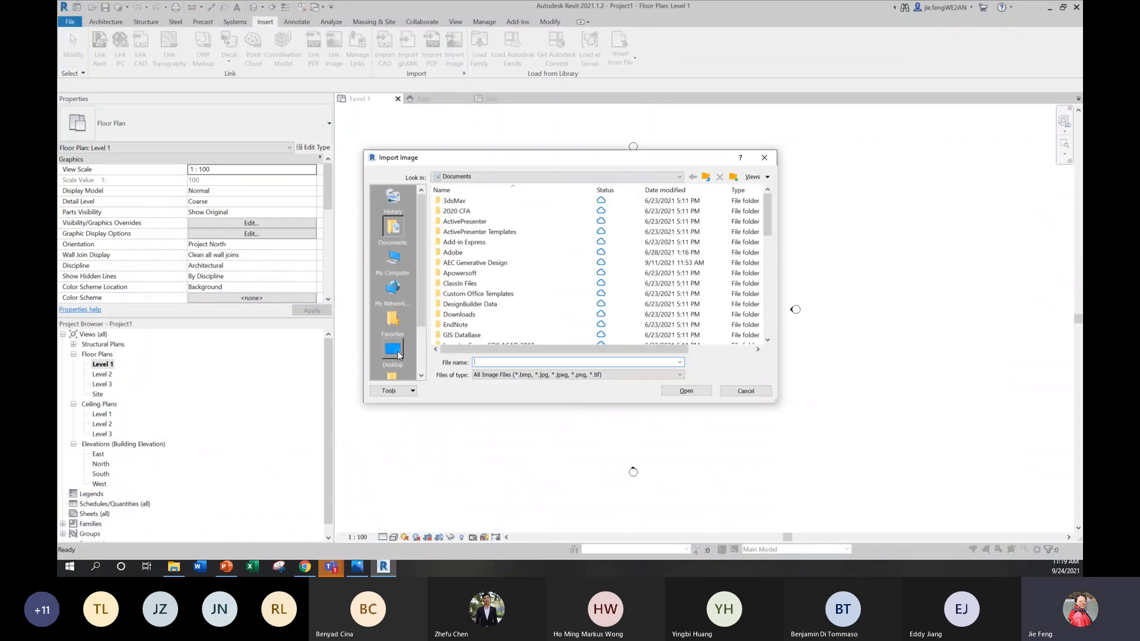
{"action": "left_click", "coordinate": [397, 353]}
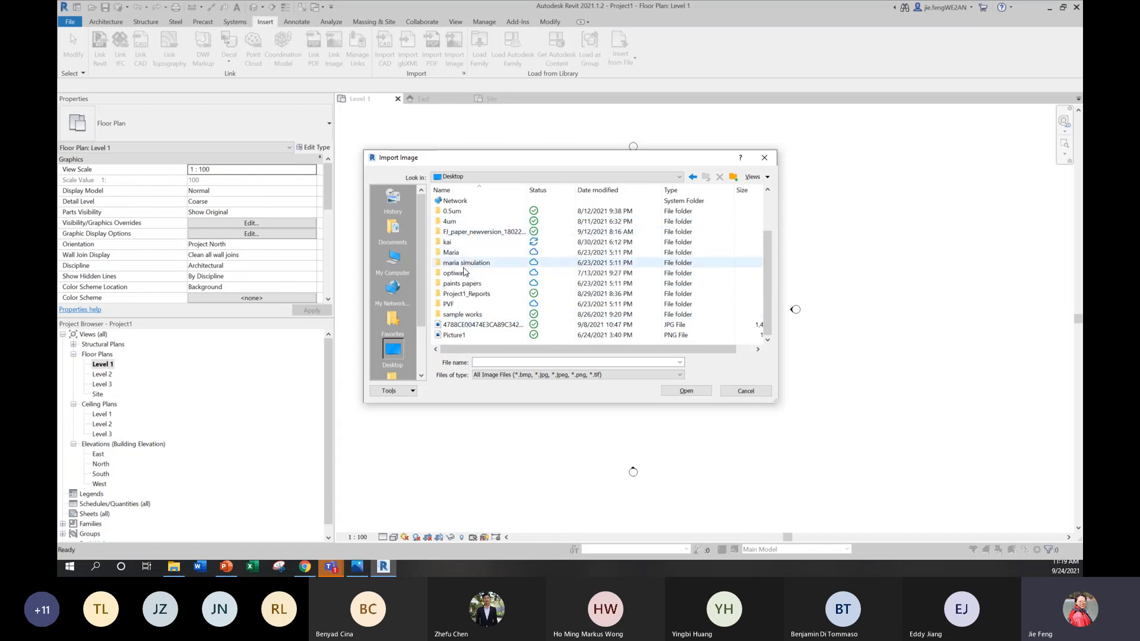
{"action": "scroll", "coordinate": [463, 291], "scroll_direction": "up", "scroll_amount": 2}
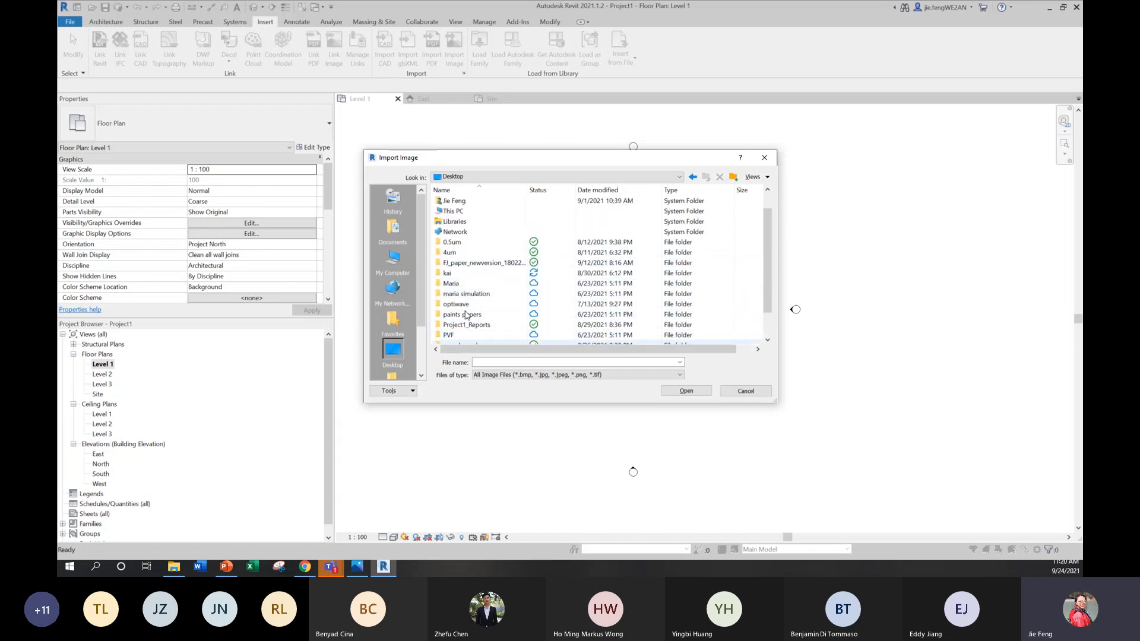
{"action": "double_click", "coordinate": [467, 212]}
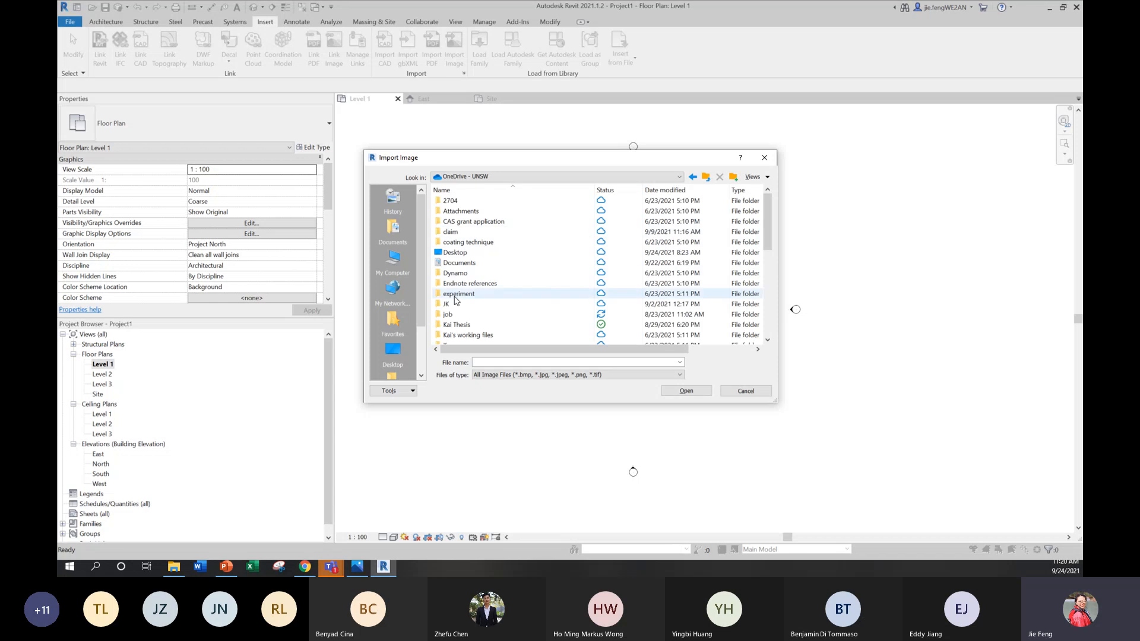
{"action": "scroll", "coordinate": [462, 320], "scroll_direction": "down", "scroll_amount": 3}
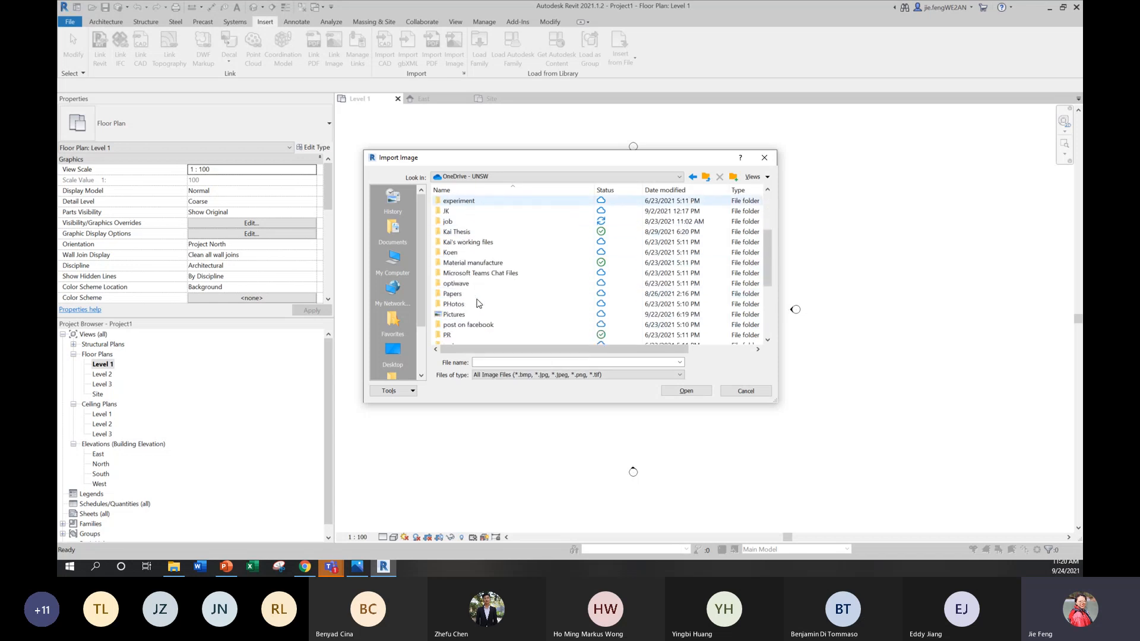
{"action": "scroll", "coordinate": [464, 295], "scroll_direction": "down", "scroll_amount": 3}
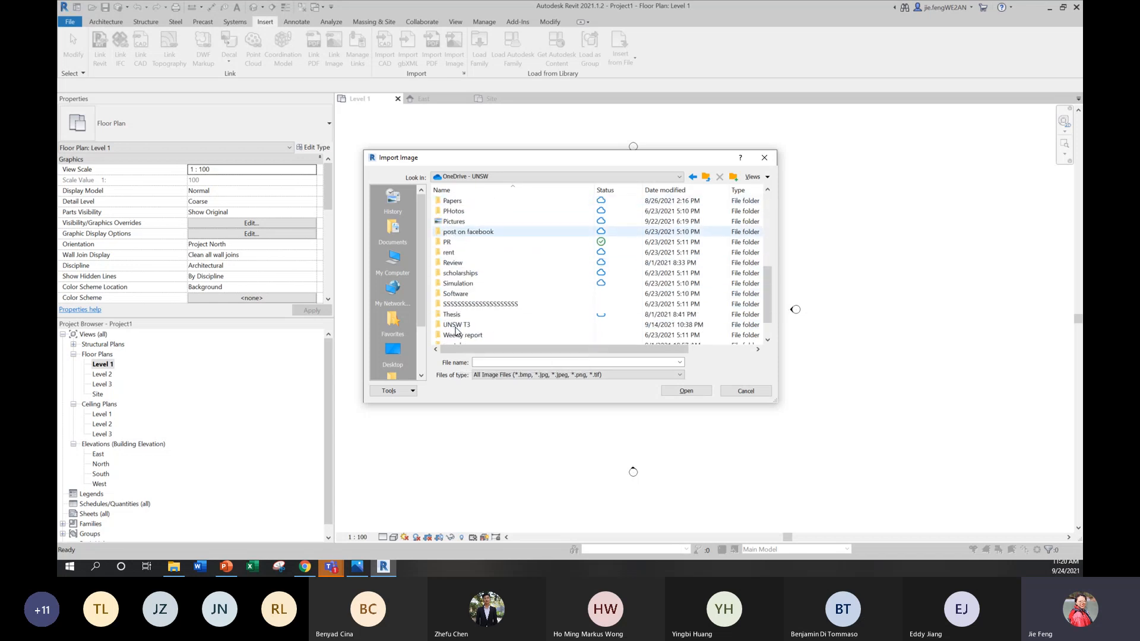
{"action": "double_click", "coordinate": [456, 324]}
{"action": "double_click", "coordinate": [466, 231]}
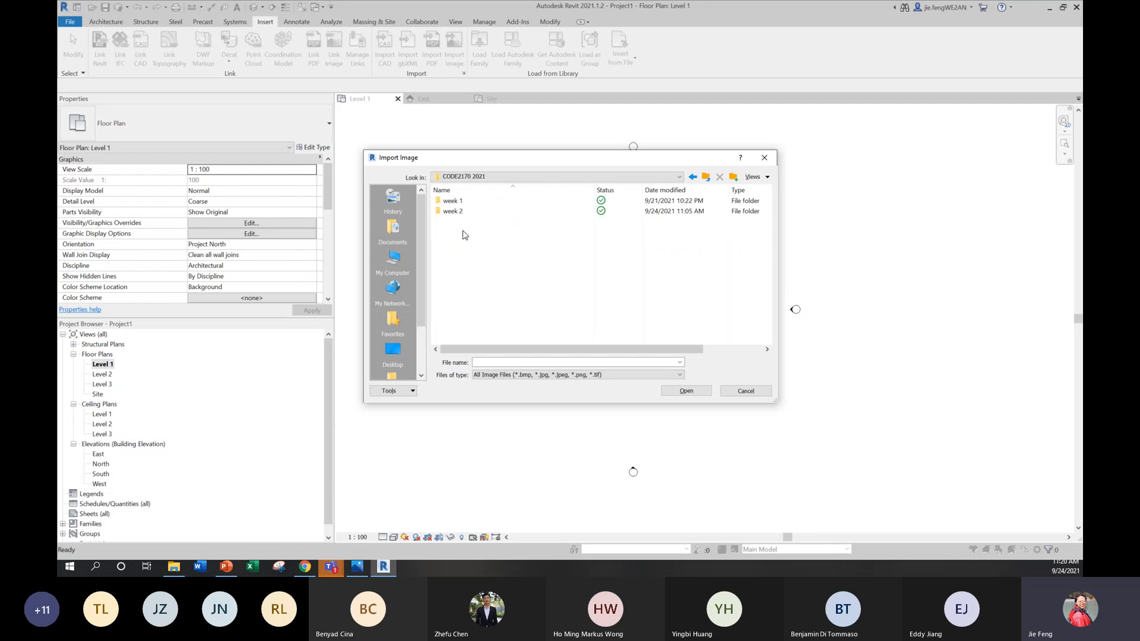
{"action": "double_click", "coordinate": [464, 211]}
{"action": "left_click", "coordinate": [465, 212]}
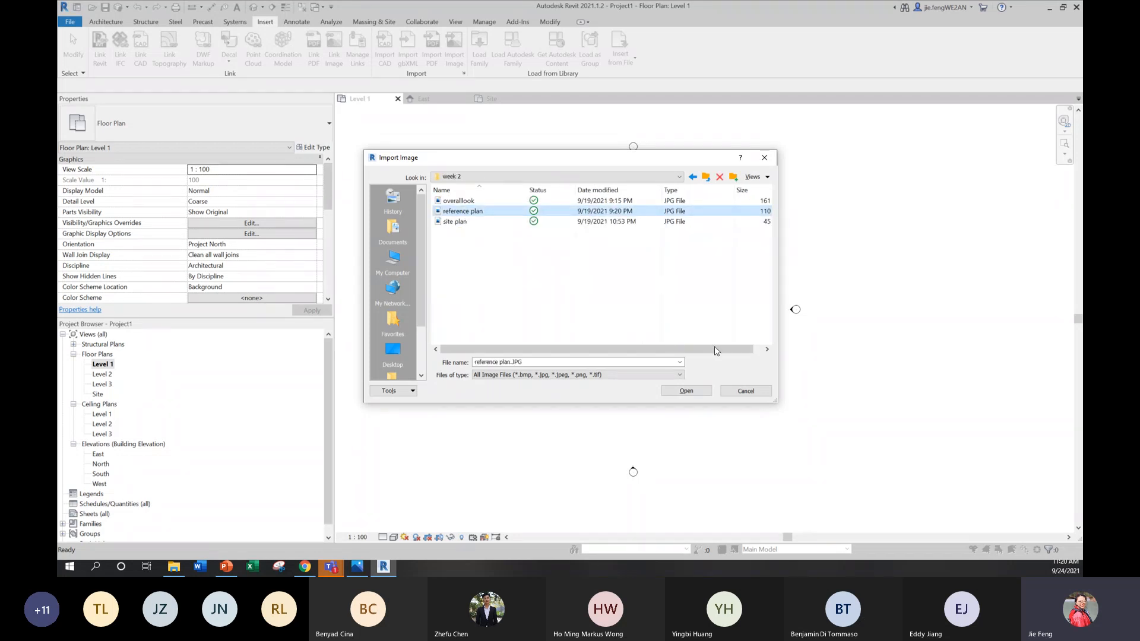
Step: Place the imported reference plan image roughly centred between the four elevation markers
{"action": "left_click", "coordinate": [694, 392]}
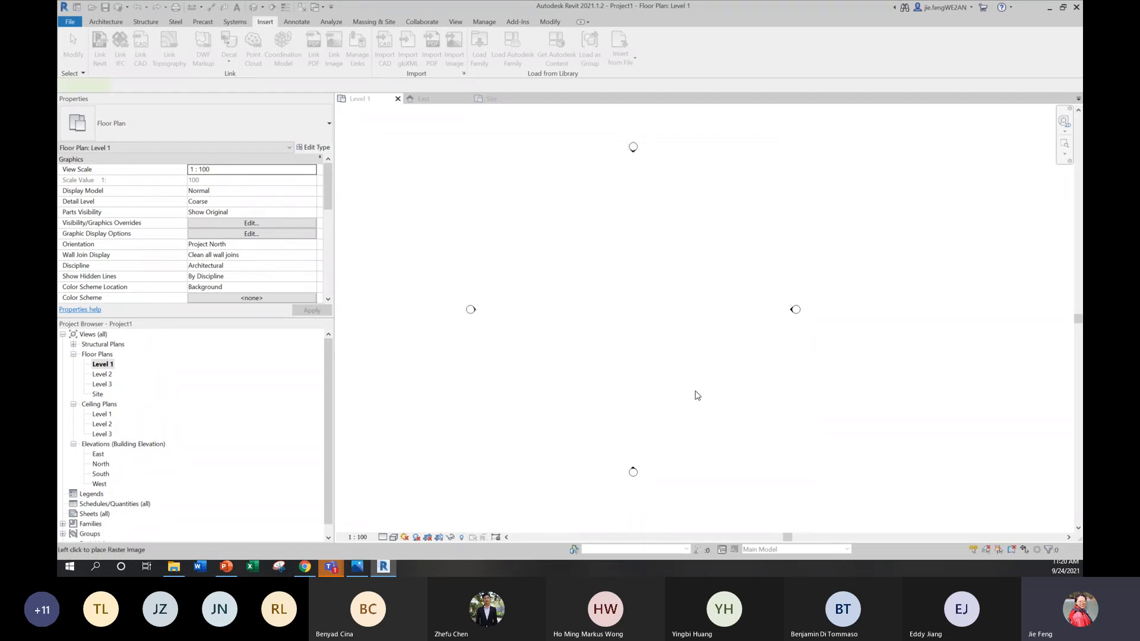
{"action": "left_click", "coordinate": [640, 334]}
{"action": "key", "text": "Escape"}
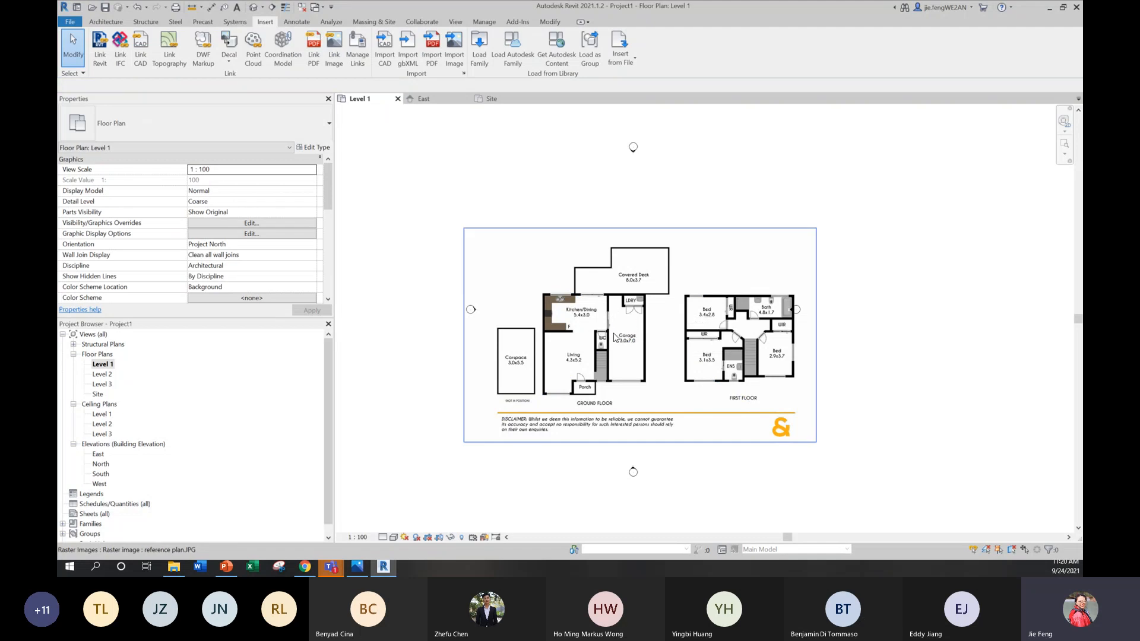
Step: Move the reference plan image slightly up and to the left between the elevation markers
{"action": "left_click", "coordinate": [706, 360]}
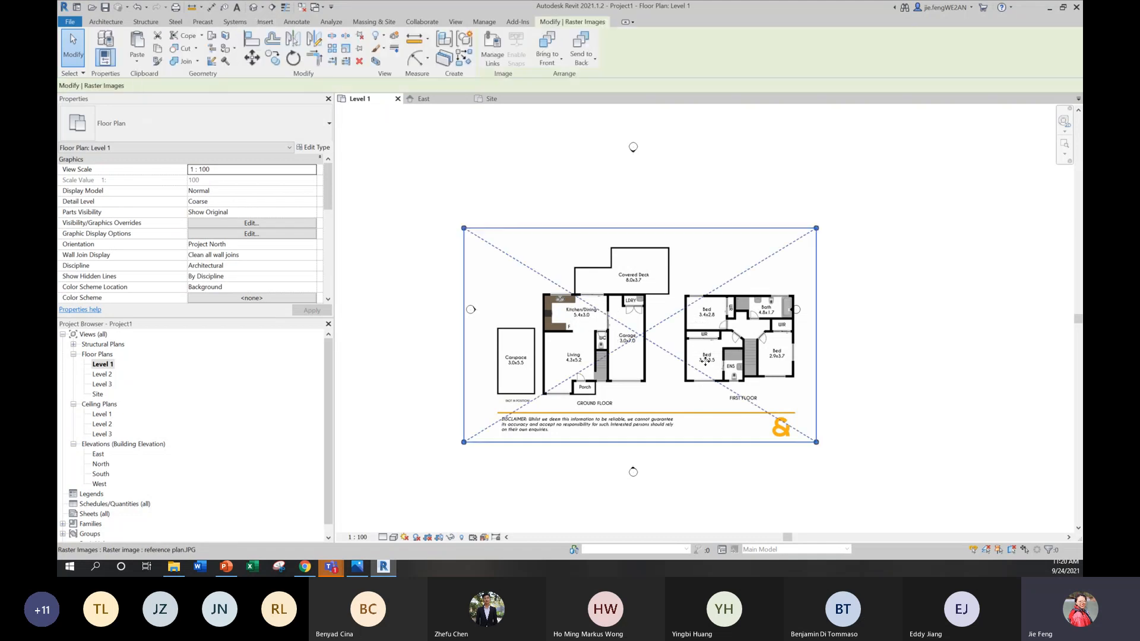
{"action": "left_click", "coordinate": [939, 372]}
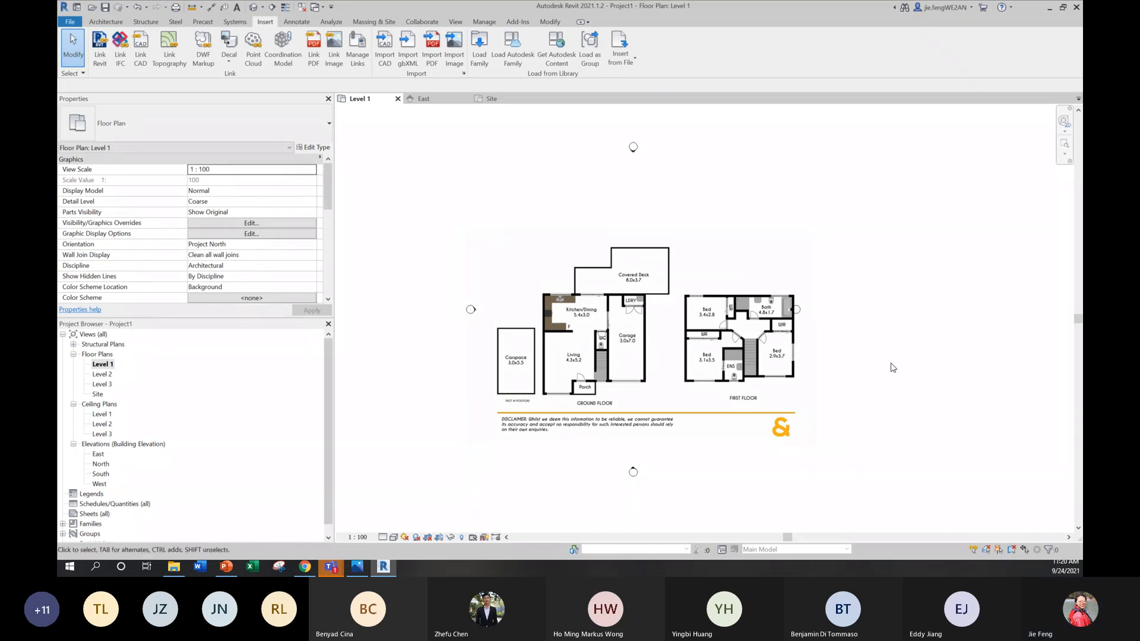
{"action": "left_click_drag", "start_coordinate": [691, 344], "coordinate": [677, 327]}
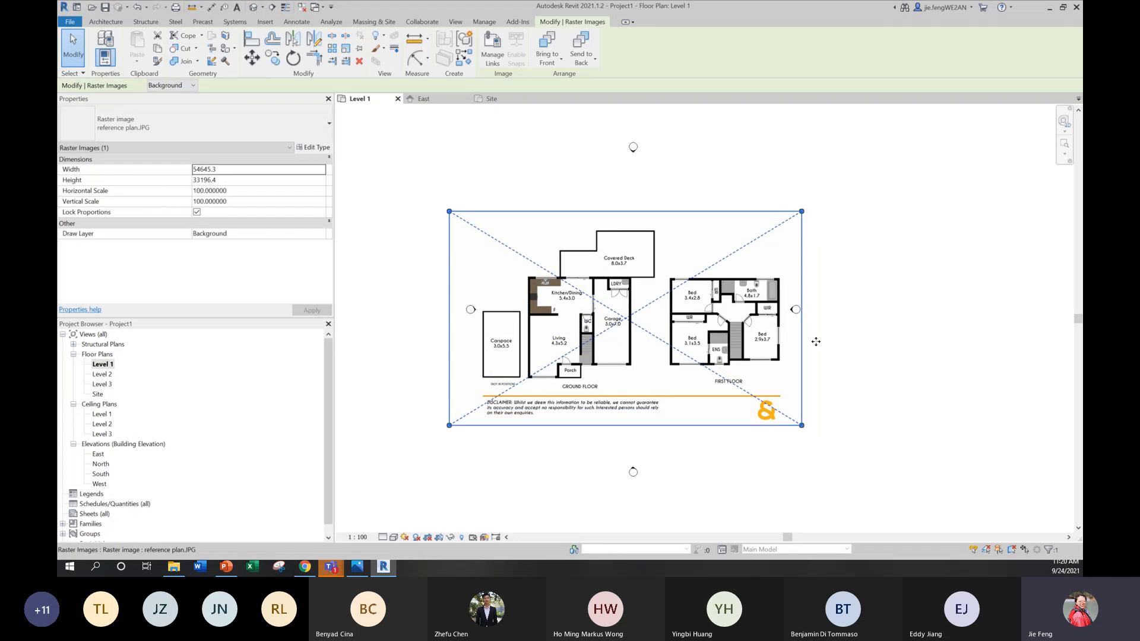
{"action": "left_click", "coordinate": [830, 346]}
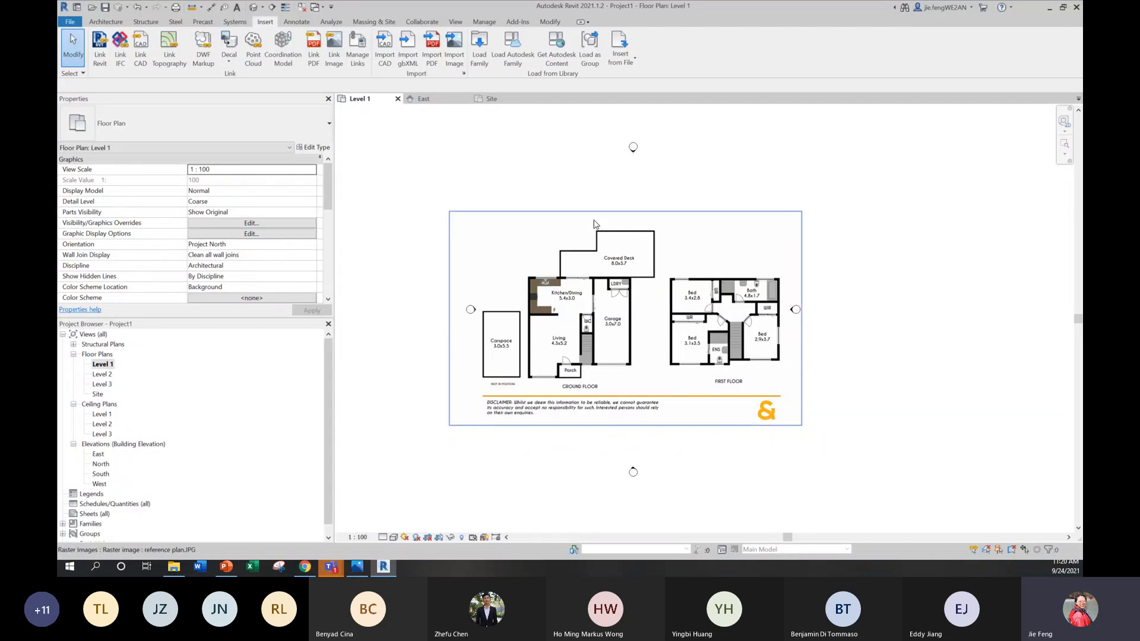
Step: Draw a vertical grid line from below to above the plan image, along the ground floor's left exterior wall
{"action": "left_click", "coordinate": [106, 22]}
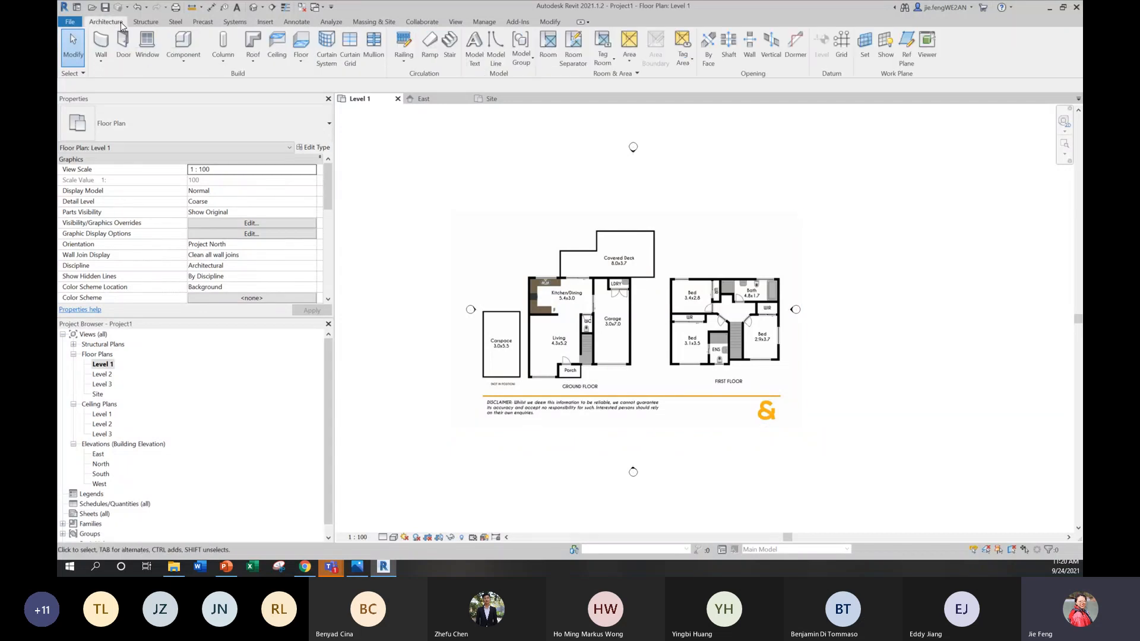
{"action": "left_click", "coordinate": [840, 52]}
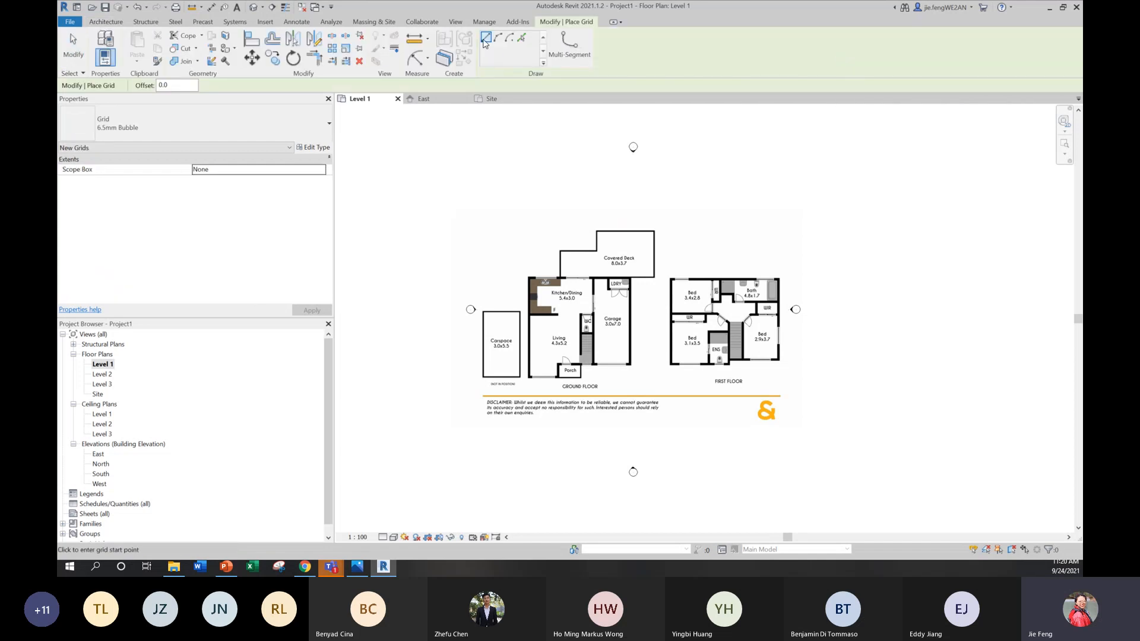
{"action": "left_click", "coordinate": [531, 436]}
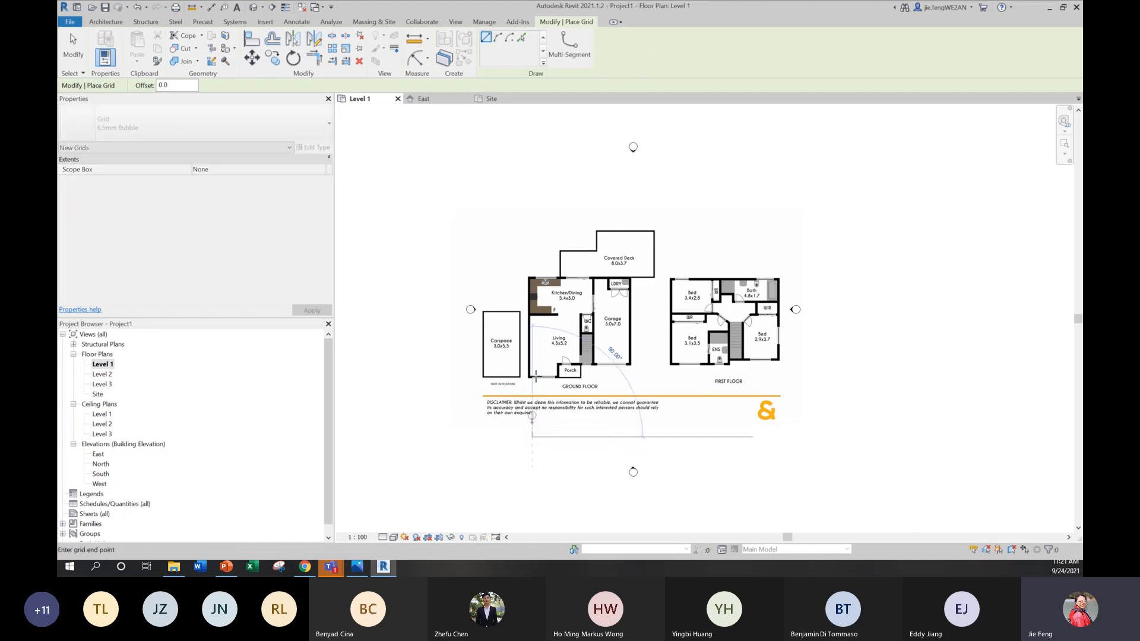
{"action": "left_click", "coordinate": [532, 185]}
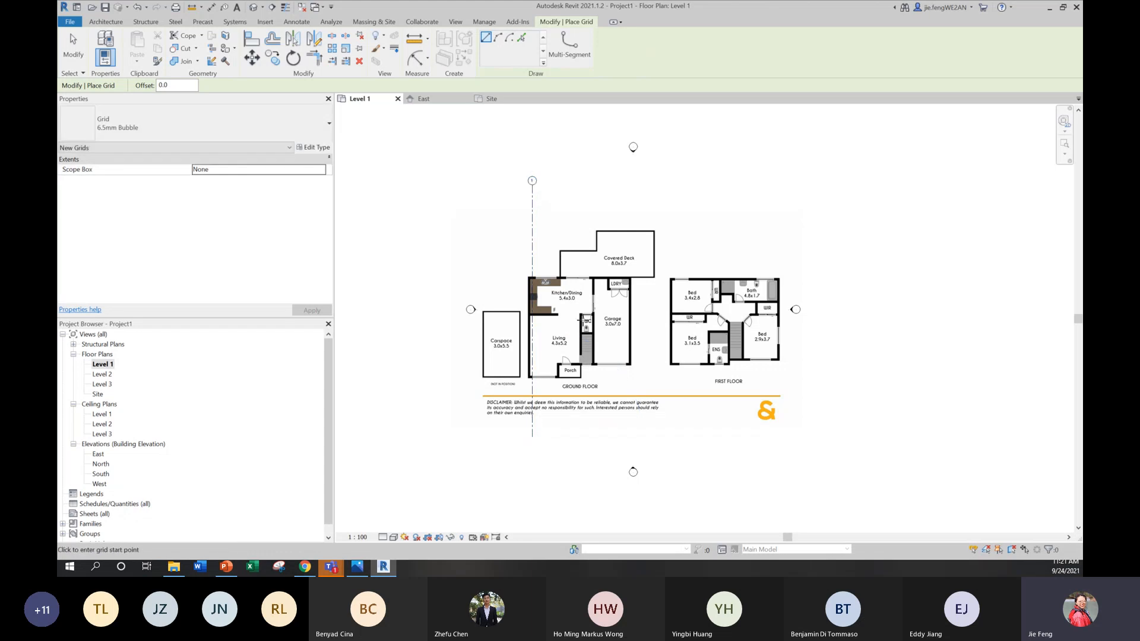
{"action": "key", "text": "Escape"}
Step: Nudge the reference plan image slightly right to line up the ground floor's left exterior wall with the grid line
{"action": "left_click", "coordinate": [584, 321]}
{"action": "key", "text": "Right"}
{"action": "key", "text": "Right"}
{"action": "key", "text": "Right"}
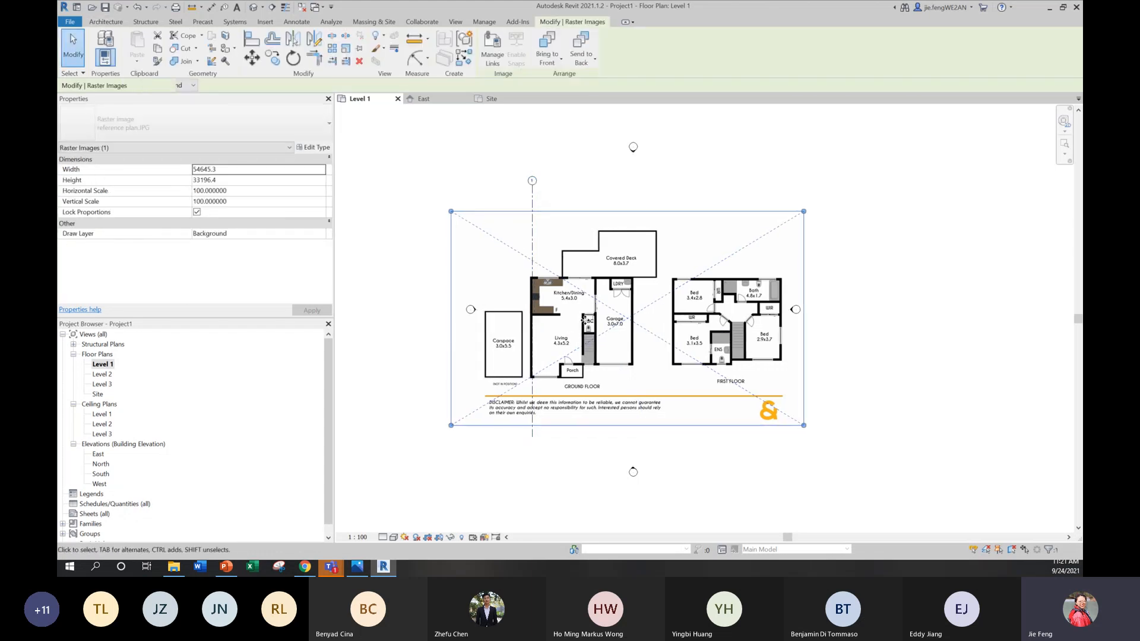
{"action": "key", "text": "Left"}
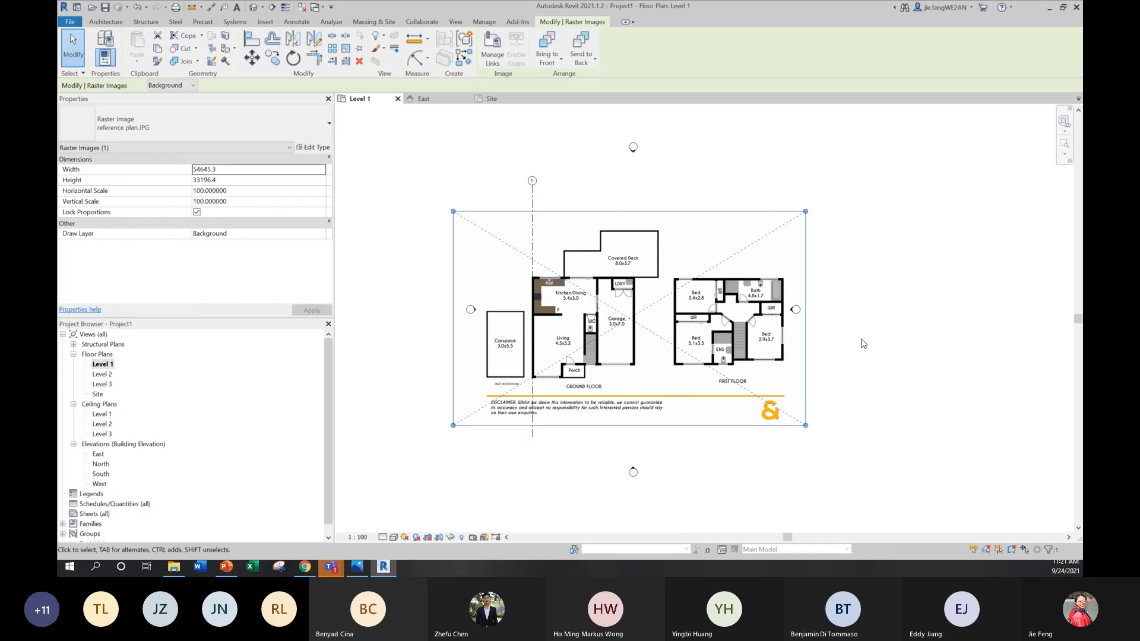
{"action": "left_click", "coordinate": [868, 304]}
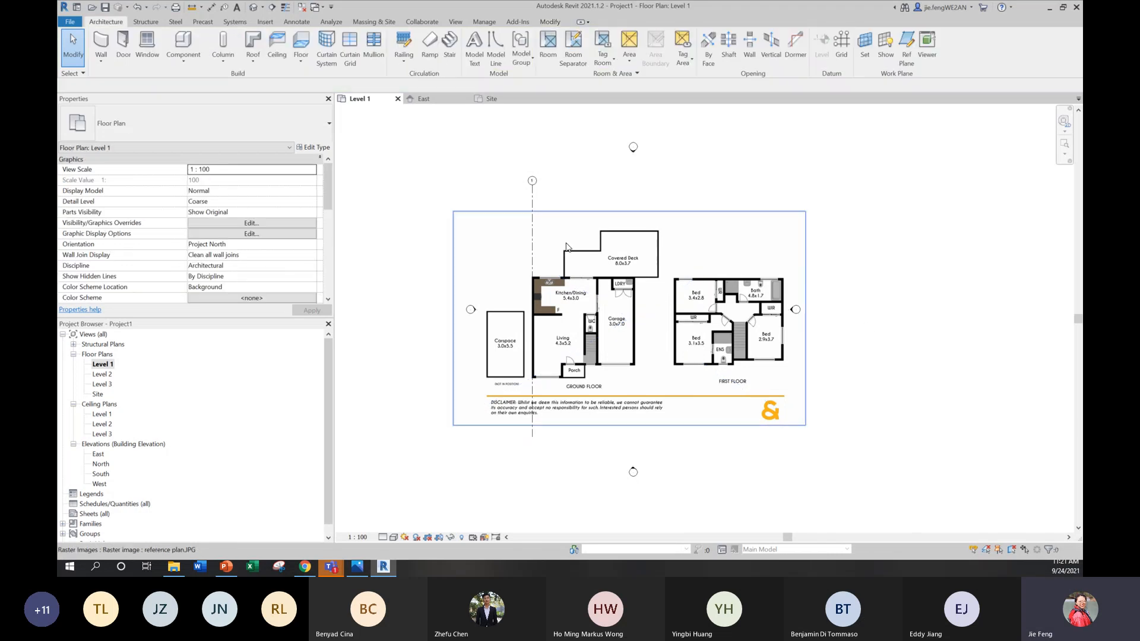
Step: Draw a second vertical grid line similar to grid 1, about 7000 mm to its right, with both ends aligned to grid 1
{"action": "scroll", "coordinate": [547, 248], "scroll_direction": "up", "scroll_amount": 2}
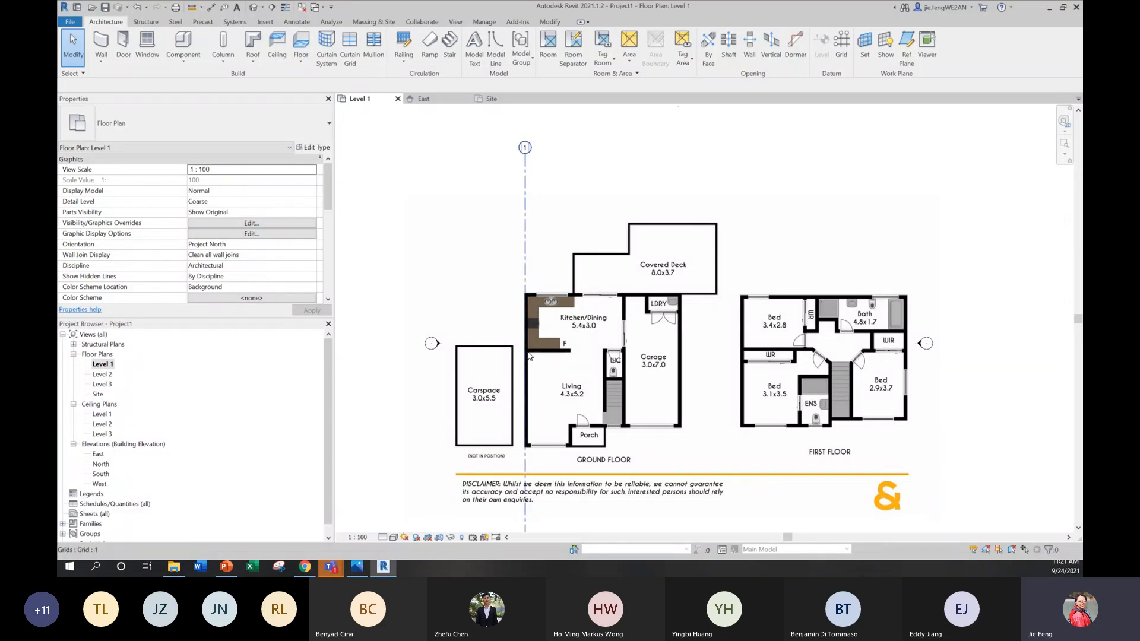
{"action": "left_click", "coordinate": [525, 190]}
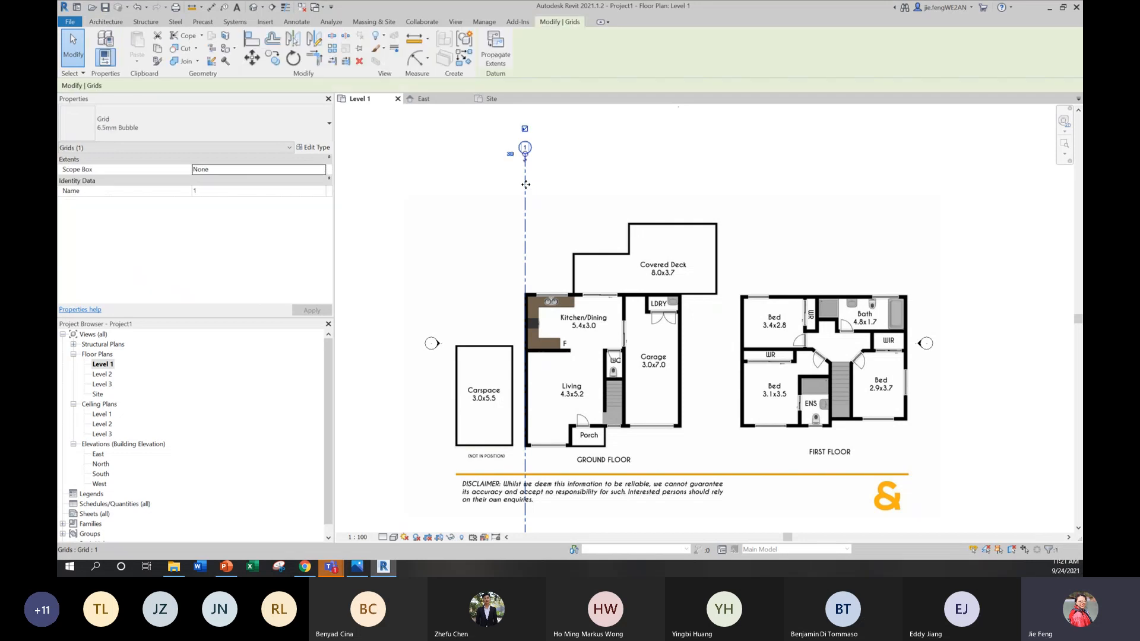
{"action": "right_click", "coordinate": [526, 185]}
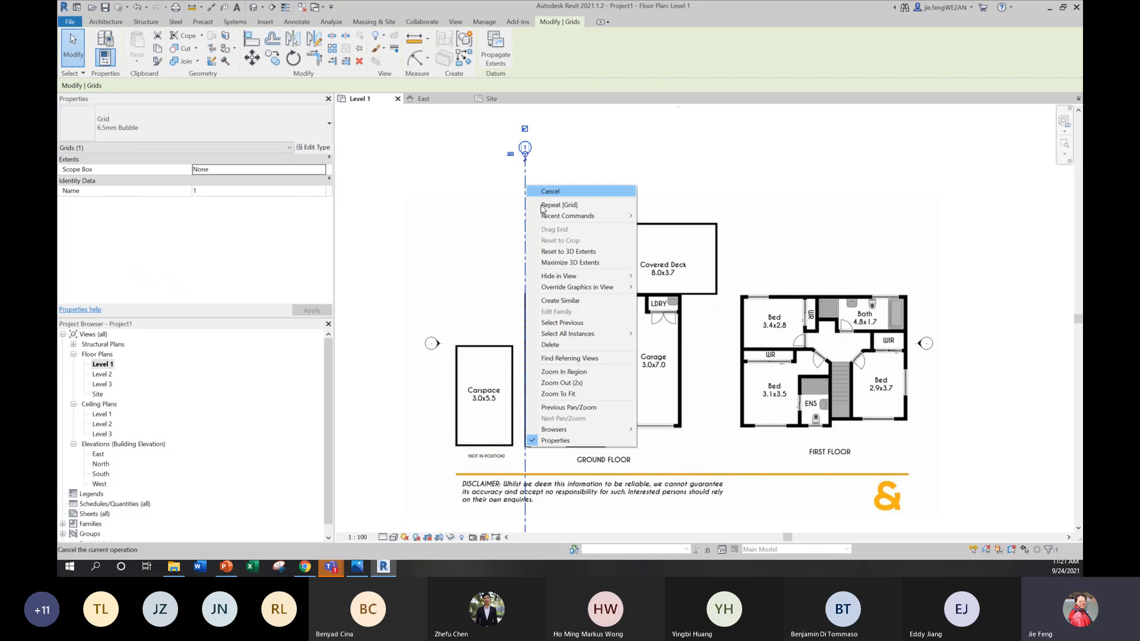
{"action": "left_click", "coordinate": [561, 301]}
{"action": "scroll", "coordinate": [590, 327], "scroll_direction": "down", "scroll_amount": 1}
{"action": "scroll", "coordinate": [590, 327], "scroll_direction": "down", "scroll_amount": 1}
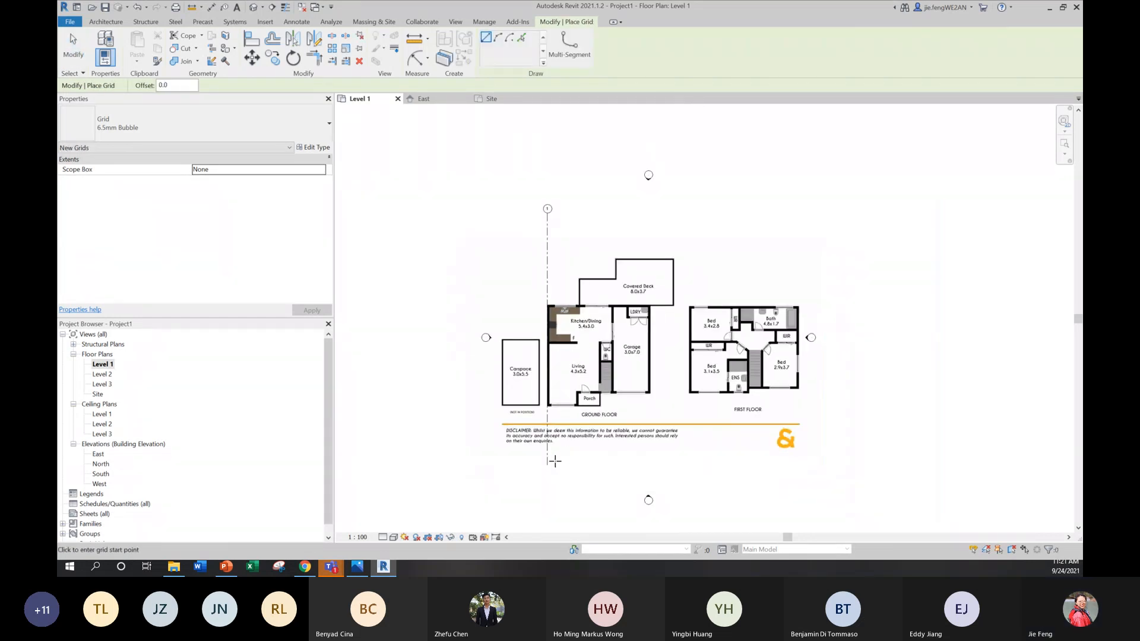
{"action": "left_click", "coordinate": [592, 464]}
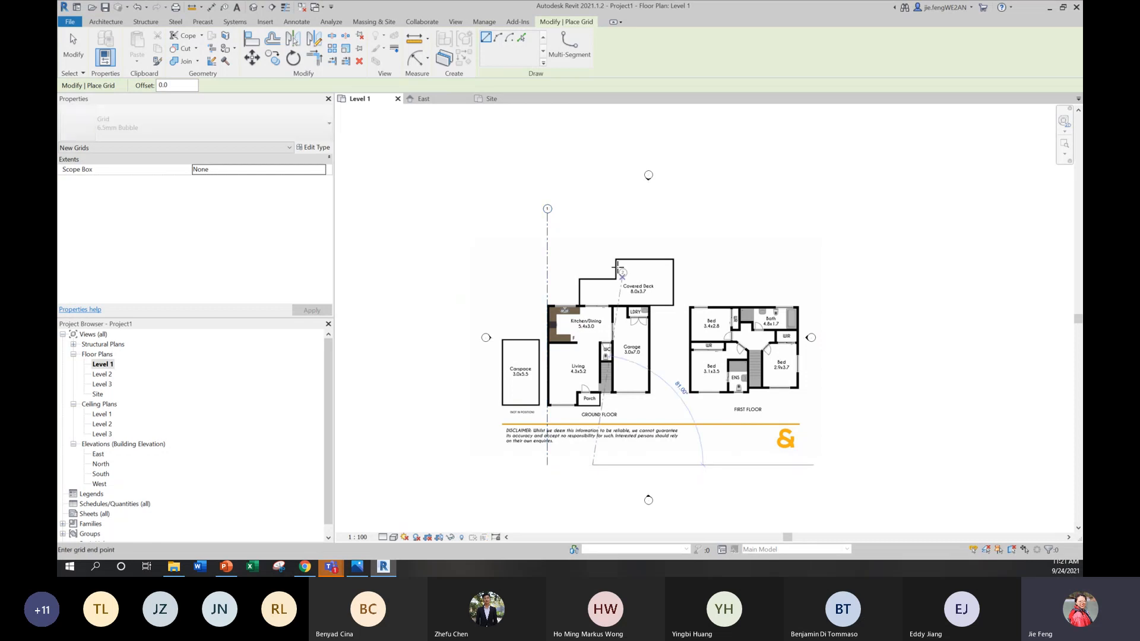
{"action": "left_click", "coordinate": [598, 208]}
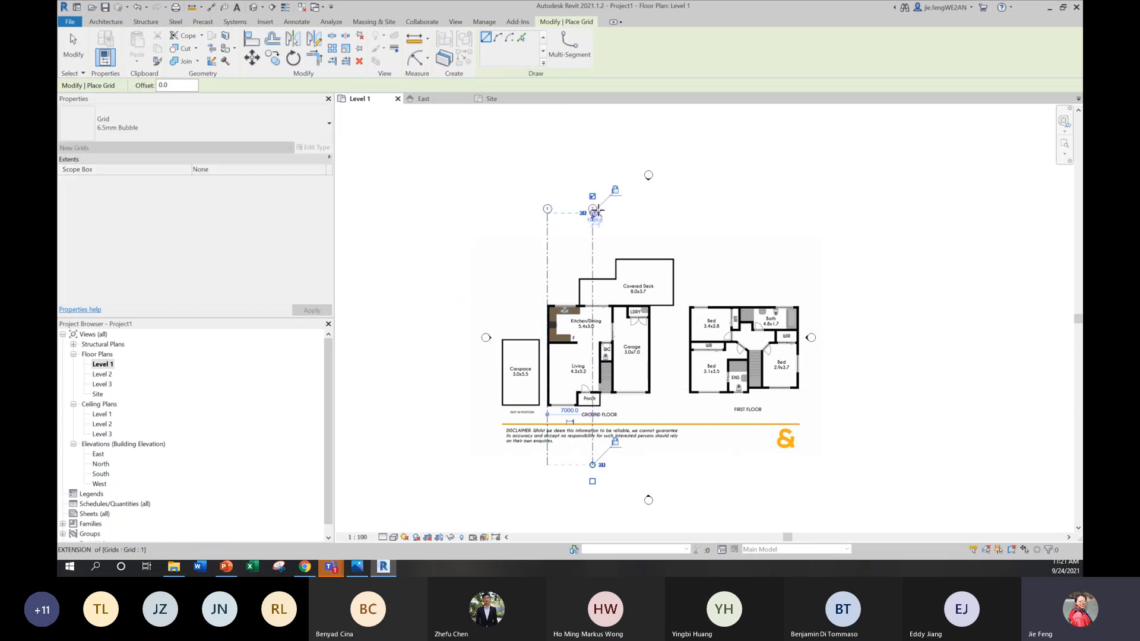
{"action": "scroll", "coordinate": [571, 317], "scroll_direction": "up", "scroll_amount": 2}
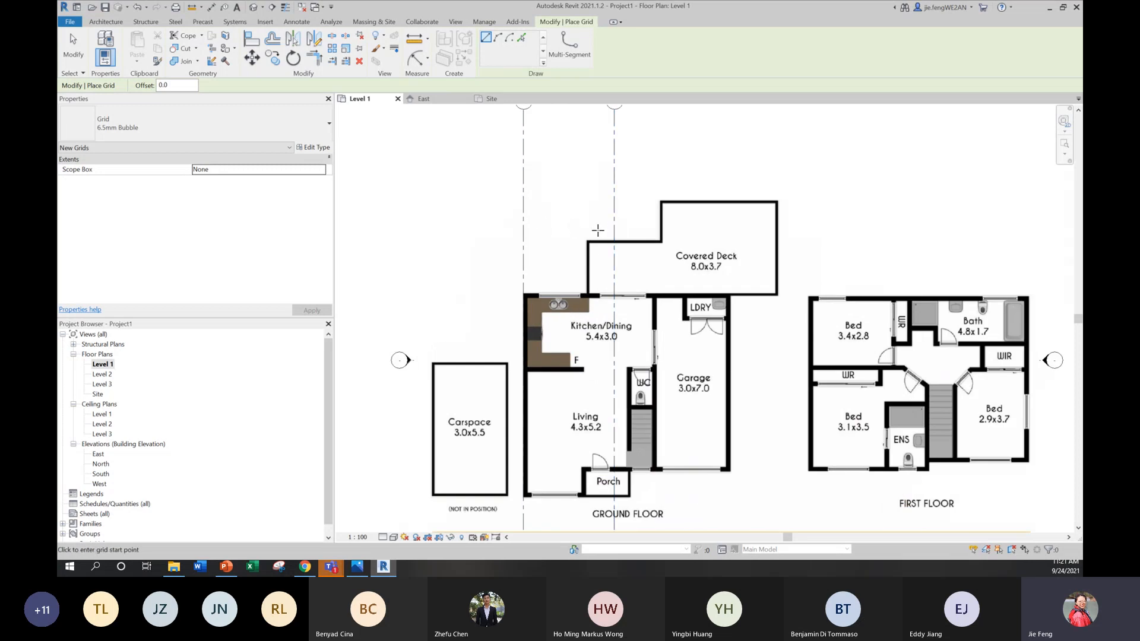
{"action": "key", "text": "Escape"}
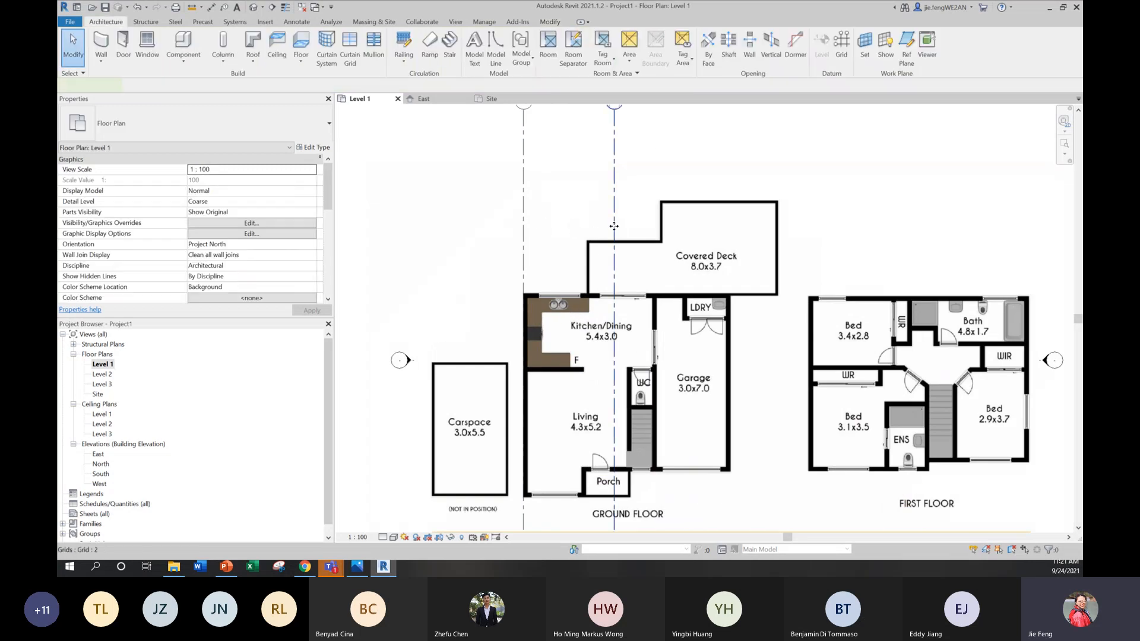
Step: Set the spacing between grids 1 and 2 to 5400 mm by moving grid 2
{"action": "left_click", "coordinate": [612, 282]}
{"action": "scroll", "coordinate": [612, 282], "scroll_direction": "down", "scroll_amount": 1}
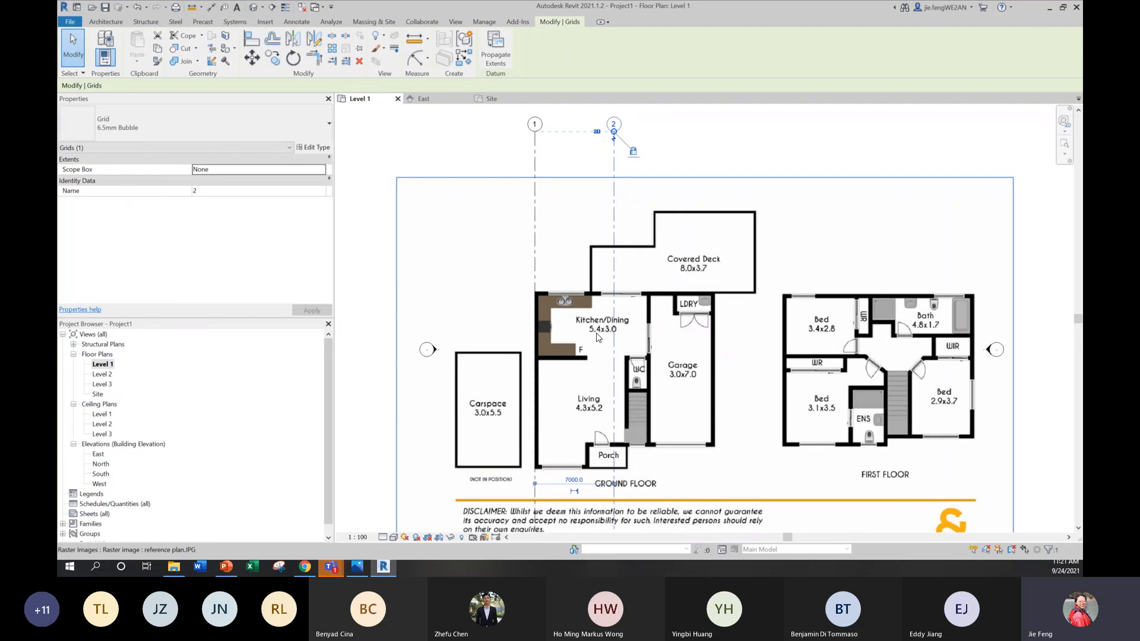
{"action": "left_click", "coordinate": [577, 480]}
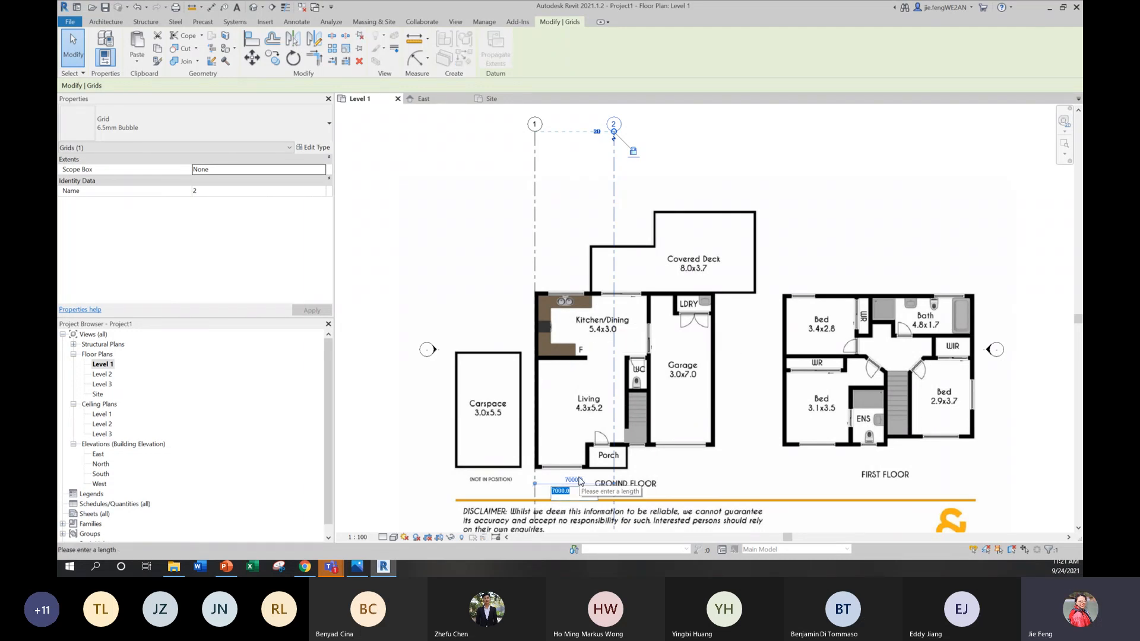
{"action": "type", "text": "54"}
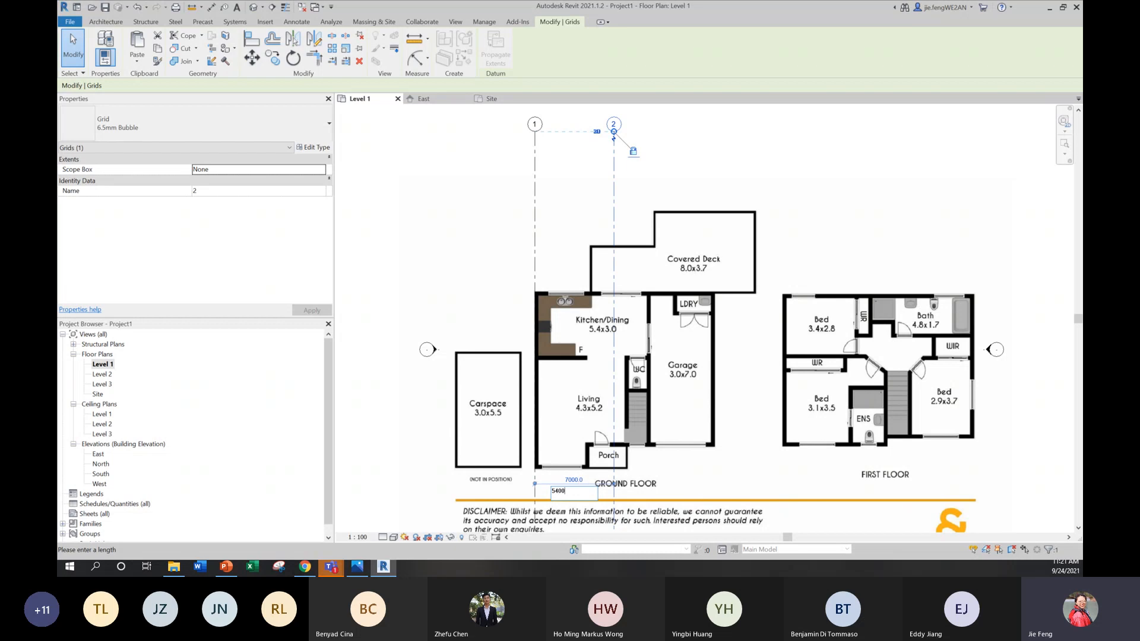
{"action": "type", "text": "00"}
{"action": "key", "text": "Return"}
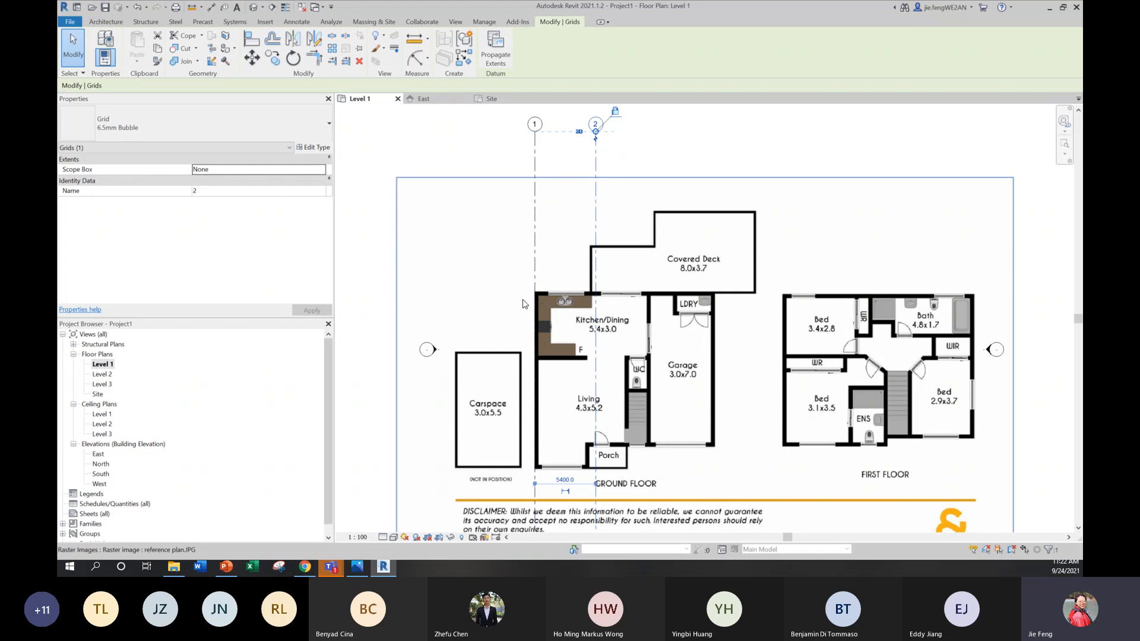
Step: Scale the reference plan image down to about 31062 mm wide and move the ground floor's left exterior wall onto grid 1
{"action": "scroll", "coordinate": [613, 237], "scroll_direction": "down", "scroll_amount": 2}
{"action": "left_click", "coordinate": [760, 355]}
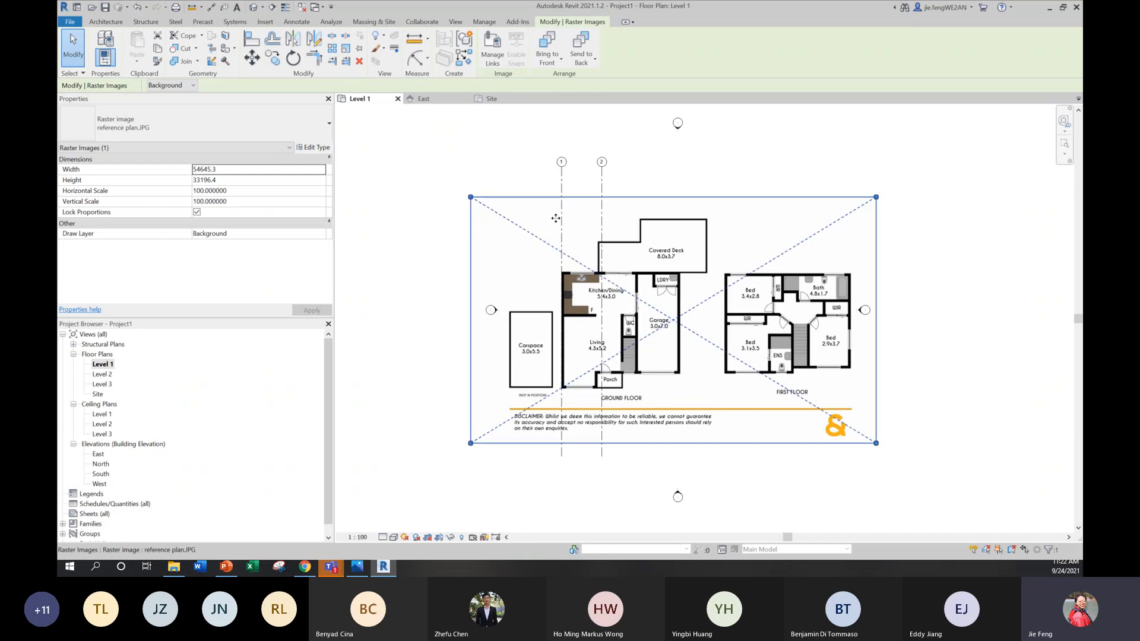
{"action": "left_click_drag", "start_coordinate": [875, 443], "coordinate": [879, 471]}
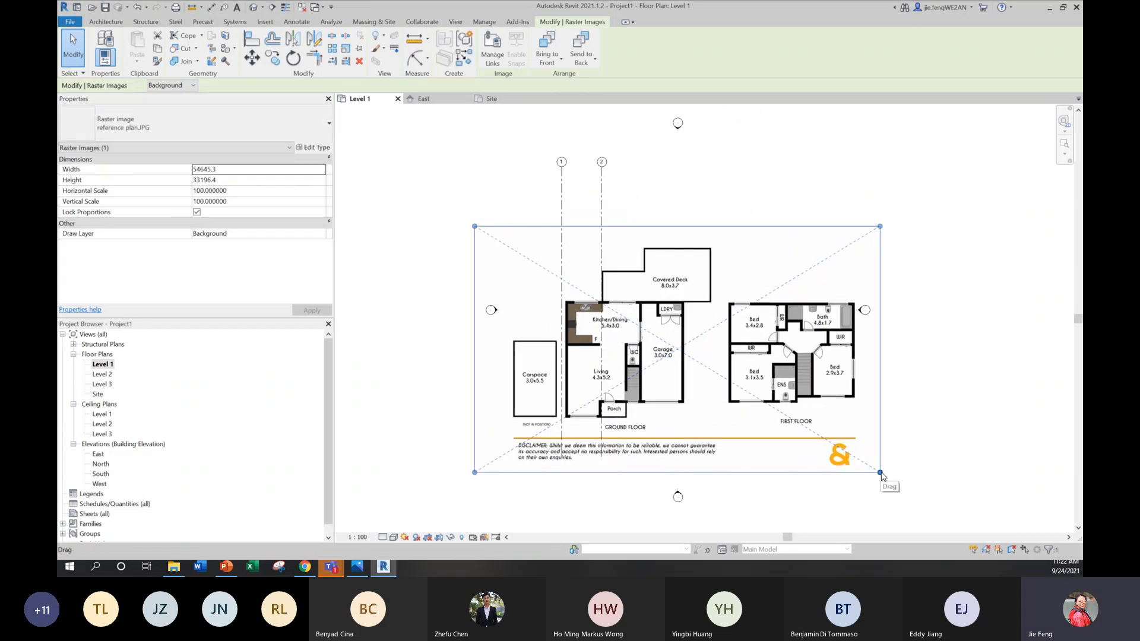
{"action": "key", "text": "ctrl+z"}
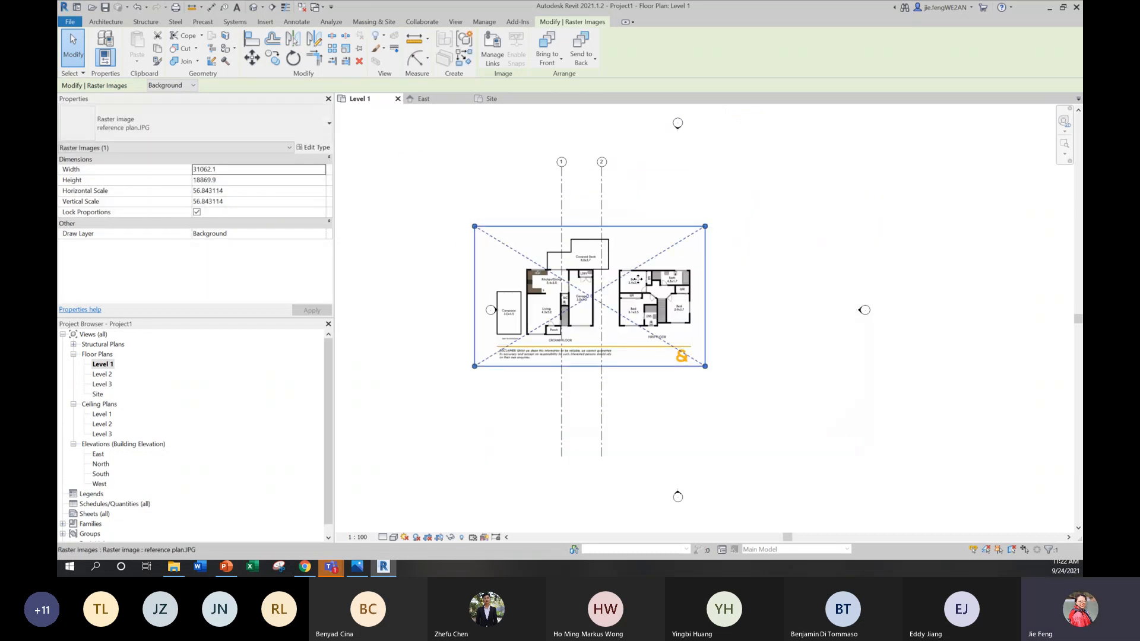
{"action": "left_click_drag", "start_coordinate": [637, 280], "coordinate": [663, 287]}
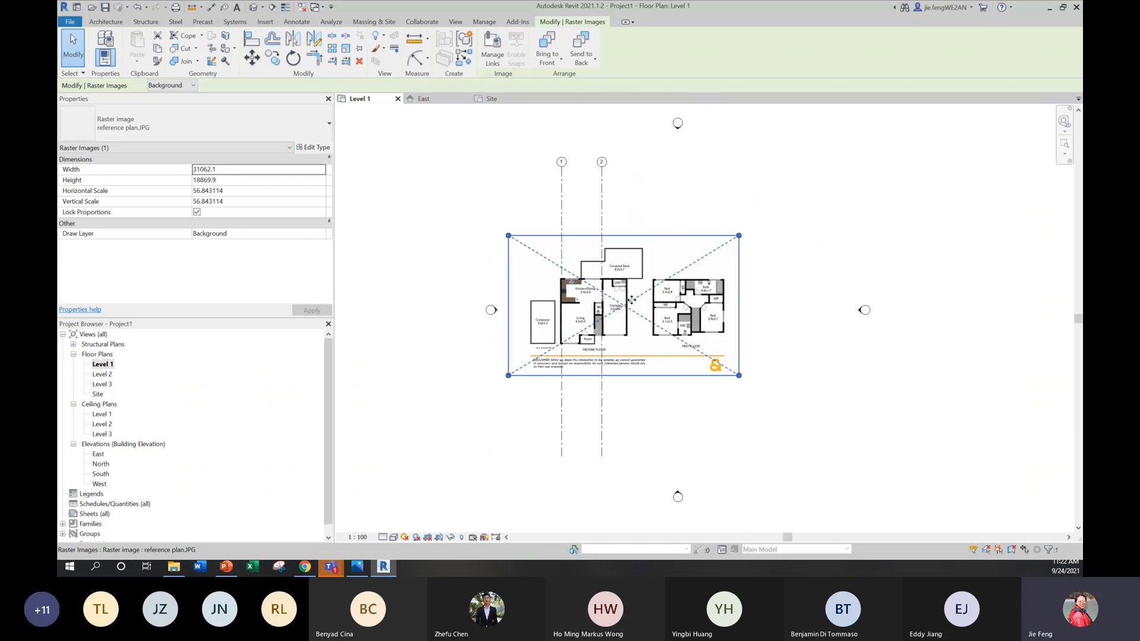
Step: Shrink the reference plan image slightly to about 30796 mm wide, bringing the kitchen/garage wall closer to grid 2
{"action": "scroll", "coordinate": [631, 300], "scroll_direction": "up", "scroll_amount": 4}
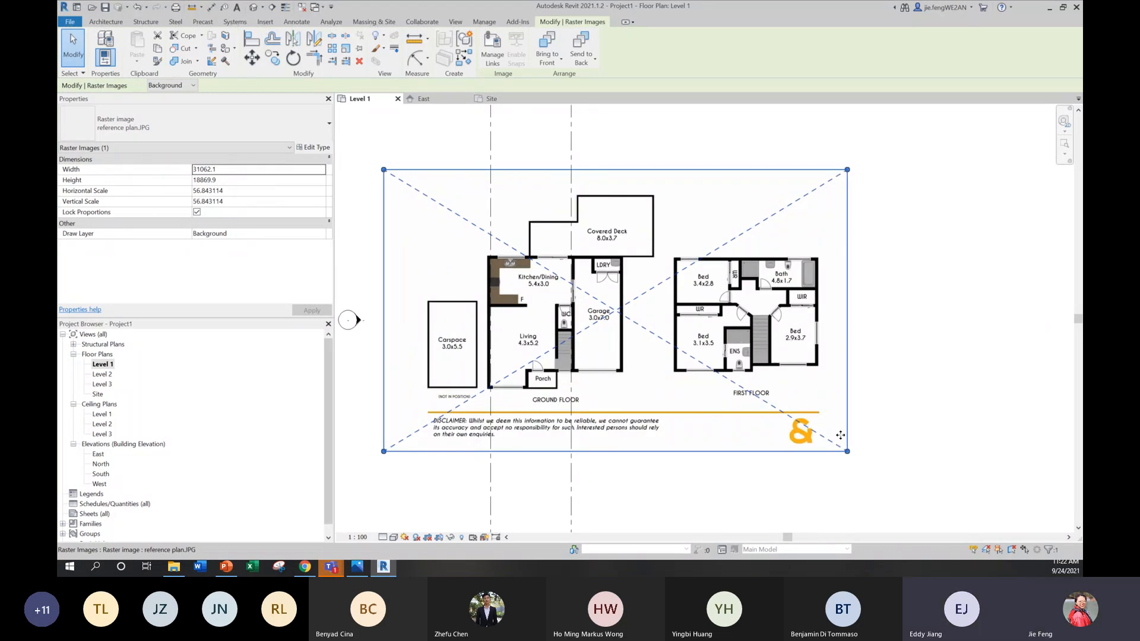
{"action": "left_click_drag", "start_coordinate": [847, 451], "coordinate": [844, 448]}
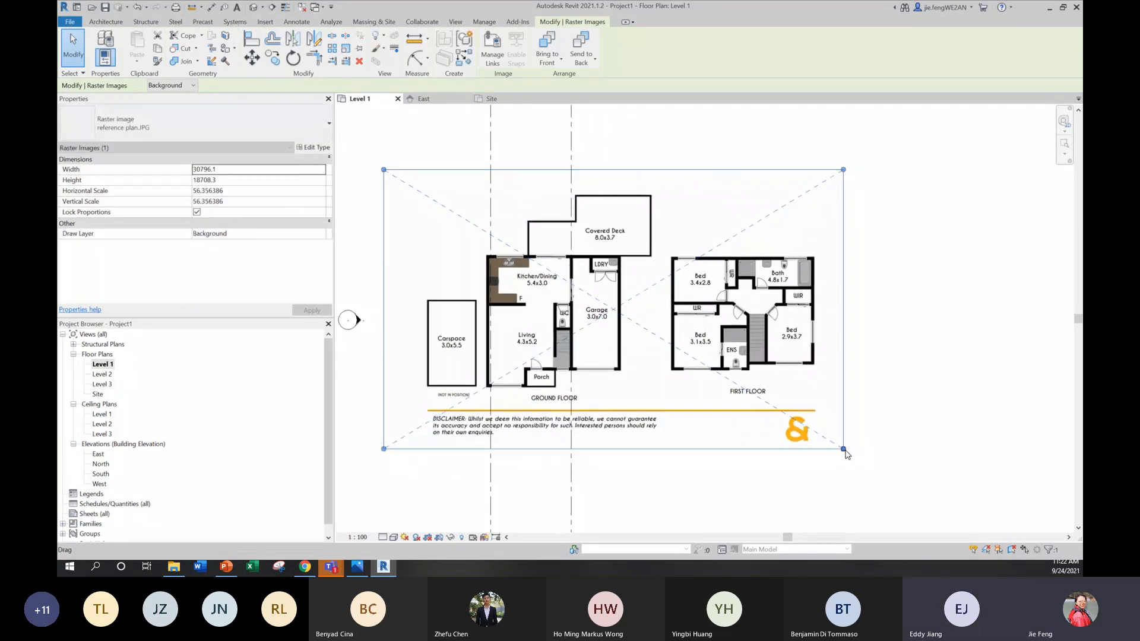
{"action": "left_click", "coordinate": [897, 382]}
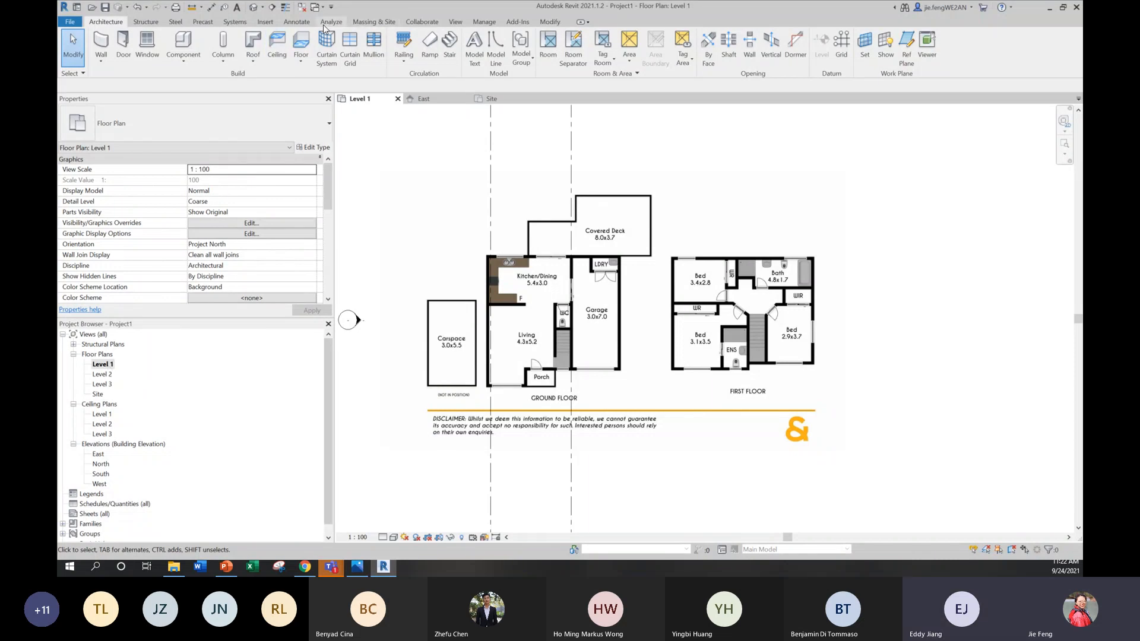
{"action": "left_click", "coordinate": [264, 22]}
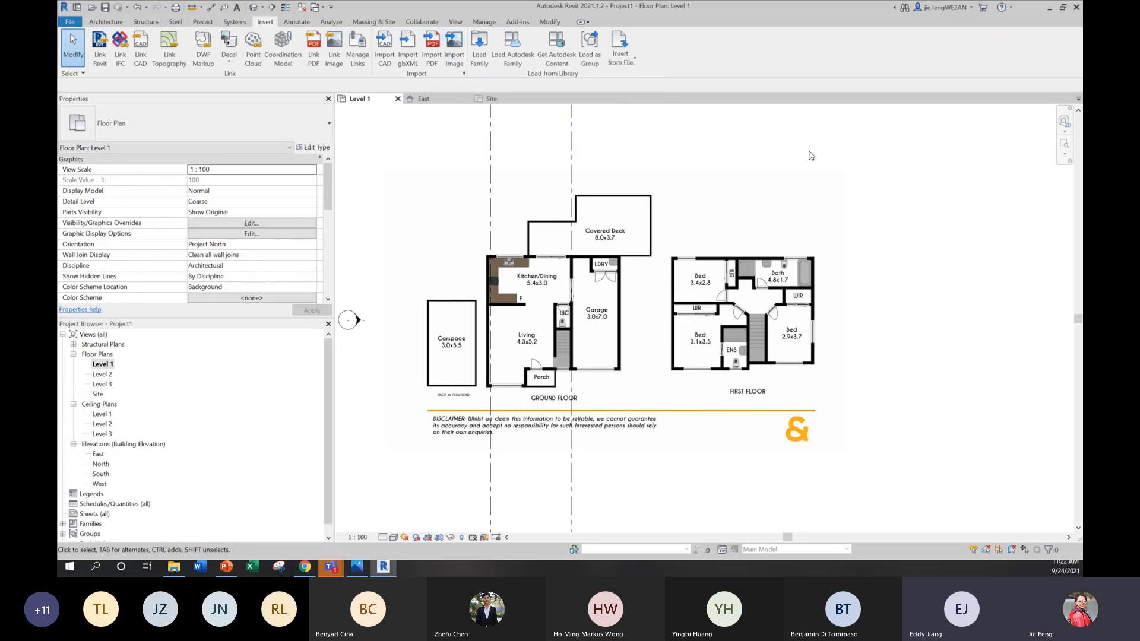
{"action": "left_click", "coordinate": [106, 22]}
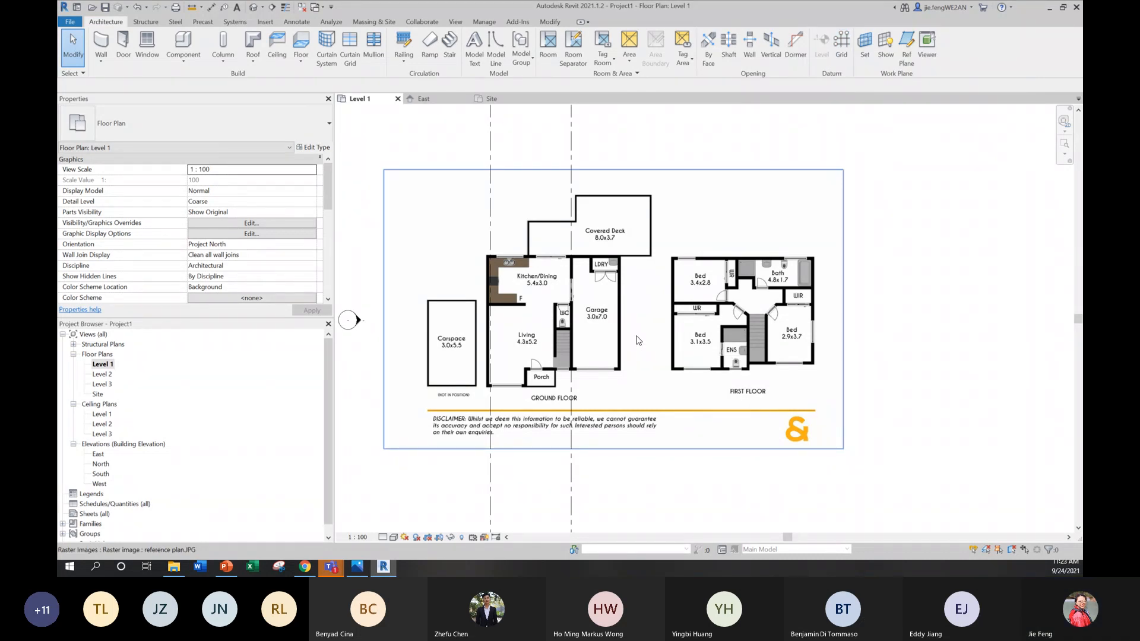
Step: Fine-tune the plan image to about 30008 mm wide and nudge it right, fitting the kitchen/dining width between grids 1 and 2
{"action": "left_click", "coordinate": [829, 446]}
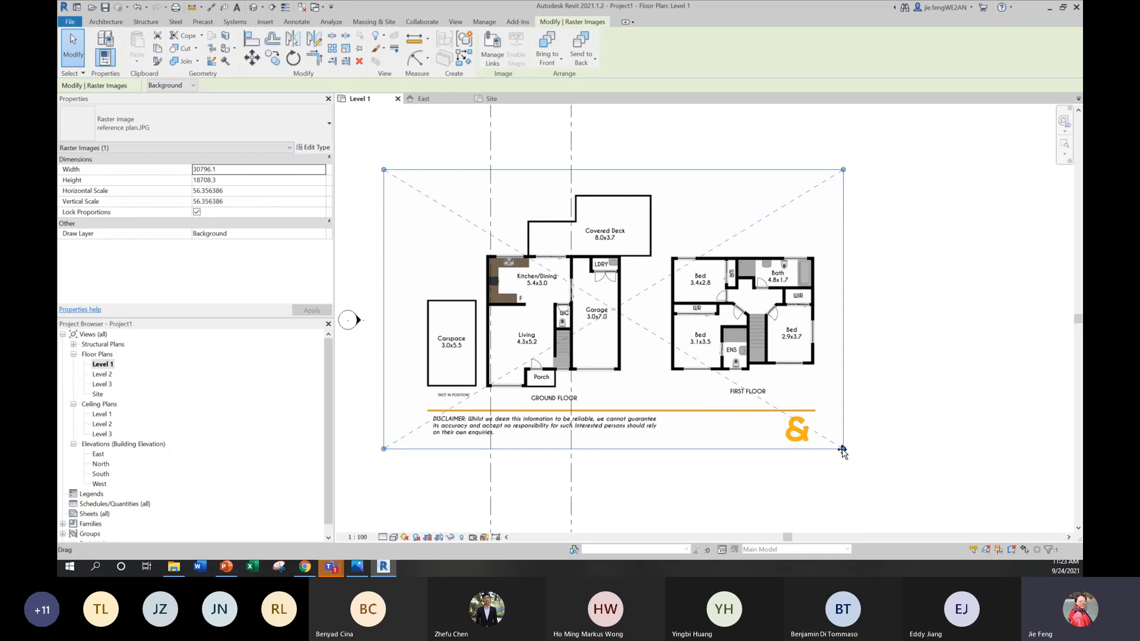
{"action": "mouse_move", "coordinate": [843, 450]}
{"action": "left_mouse_down"}
{"action": "mouse_move", "coordinate": [852, 456]}
{"action": "mouse_move", "coordinate": [841, 449]}
{"action": "left_mouse_up"}
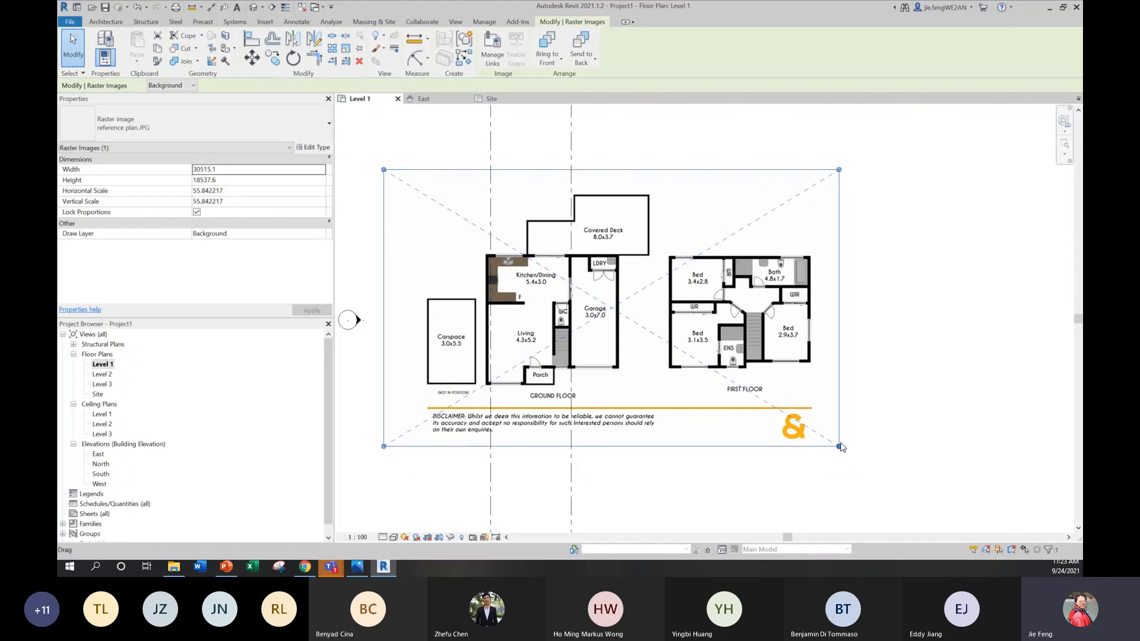
{"action": "key", "text": "Right"}
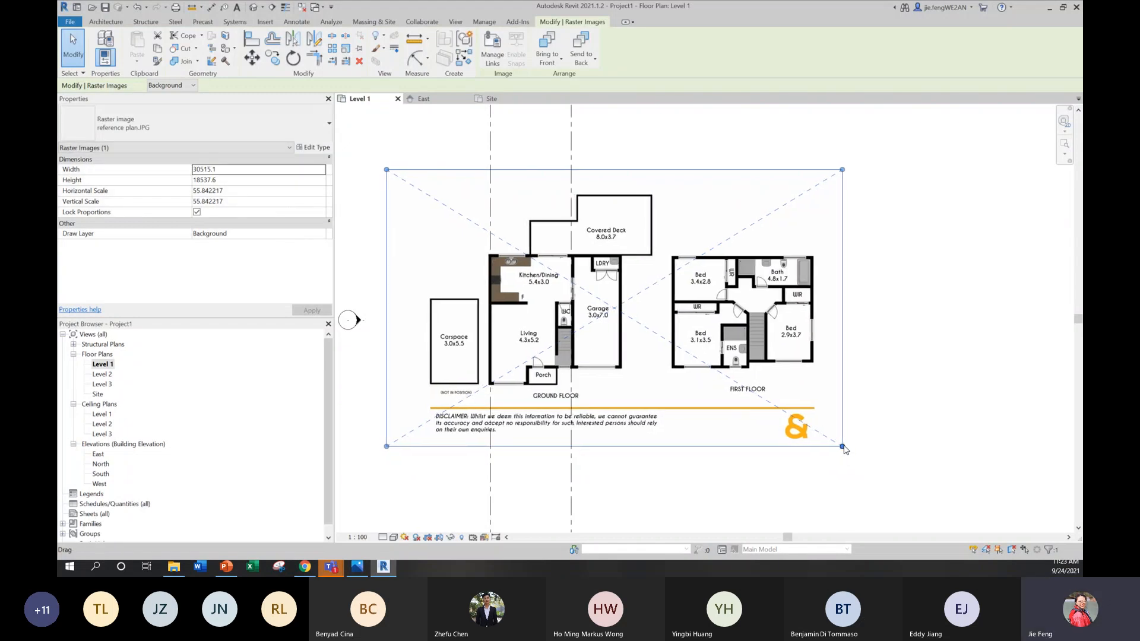
{"action": "left_click_drag", "start_coordinate": [842, 446], "coordinate": [837, 443]}
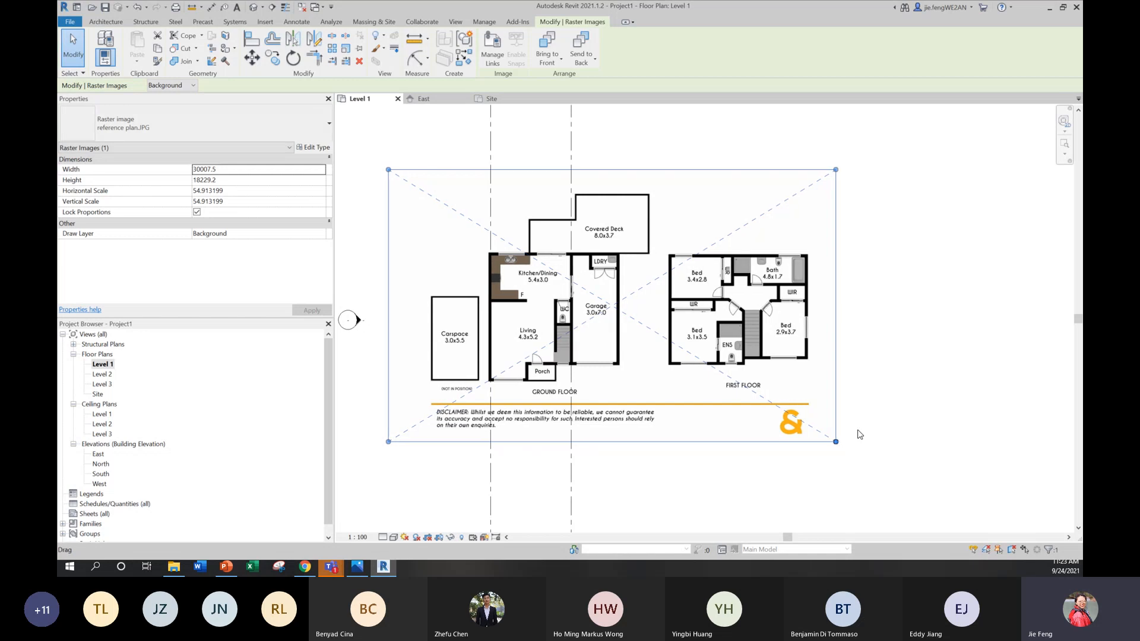
{"action": "key", "text": "Escape"}
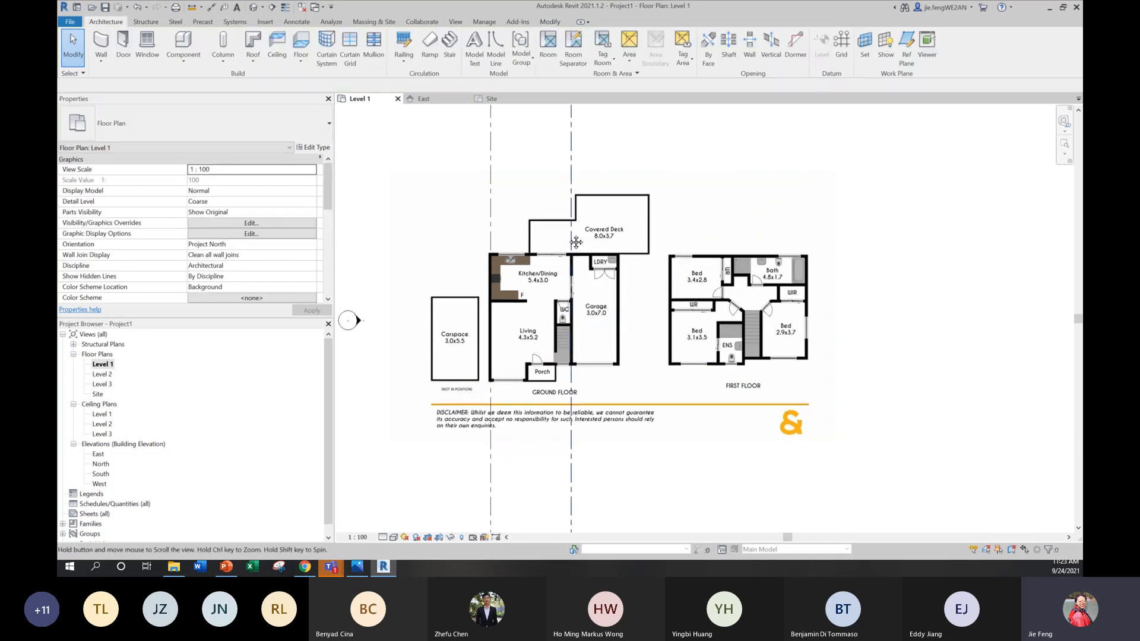
Step: Draw a third vertical grid line similar to grid 2, just right of the garage's right wall, with both ends aligned to the existing grids
{"action": "middle_click_drag", "start_coordinate": [540, 233], "coordinate": [534, 289]}
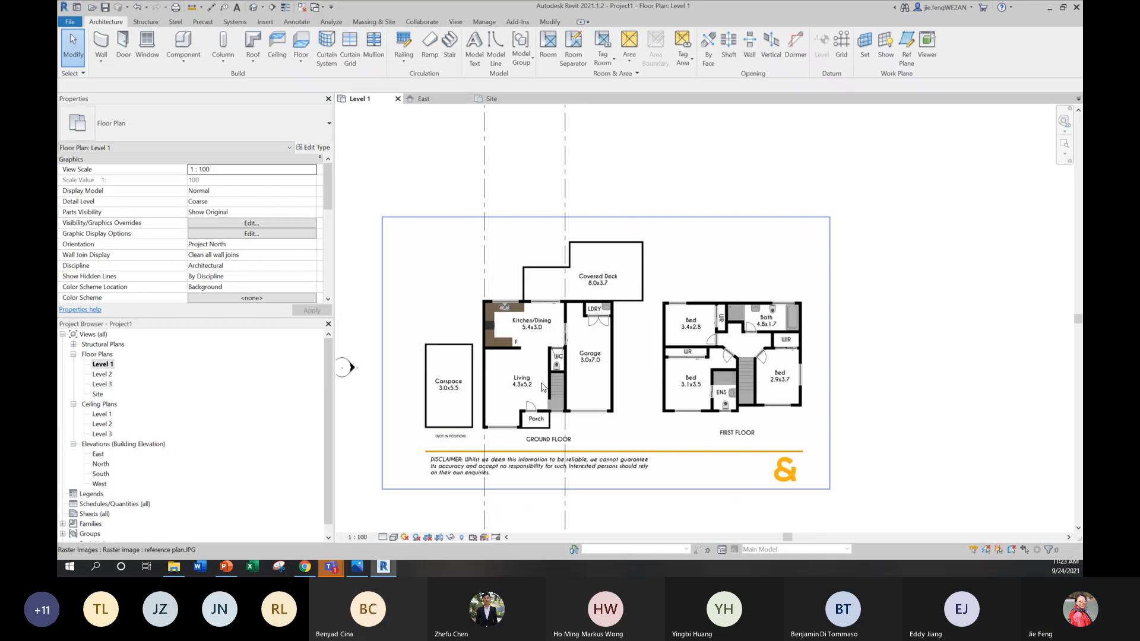
{"action": "scroll", "coordinate": [542, 387], "scroll_direction": "down", "scroll_amount": 2}
{"action": "left_click", "coordinate": [562, 199]}
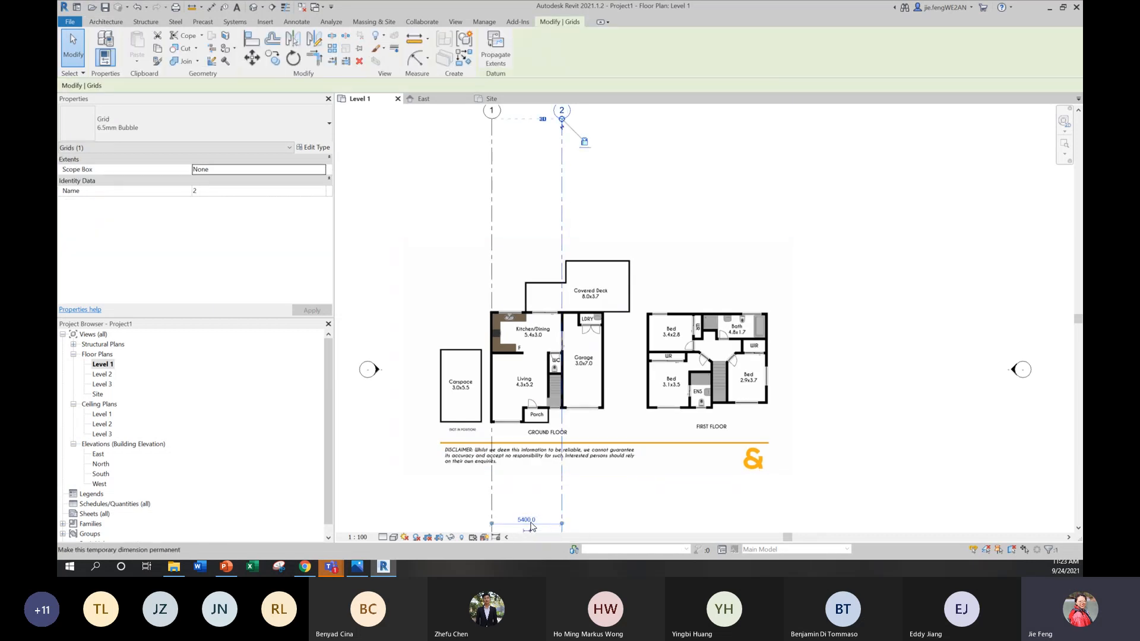
{"action": "left_click", "coordinate": [858, 385]}
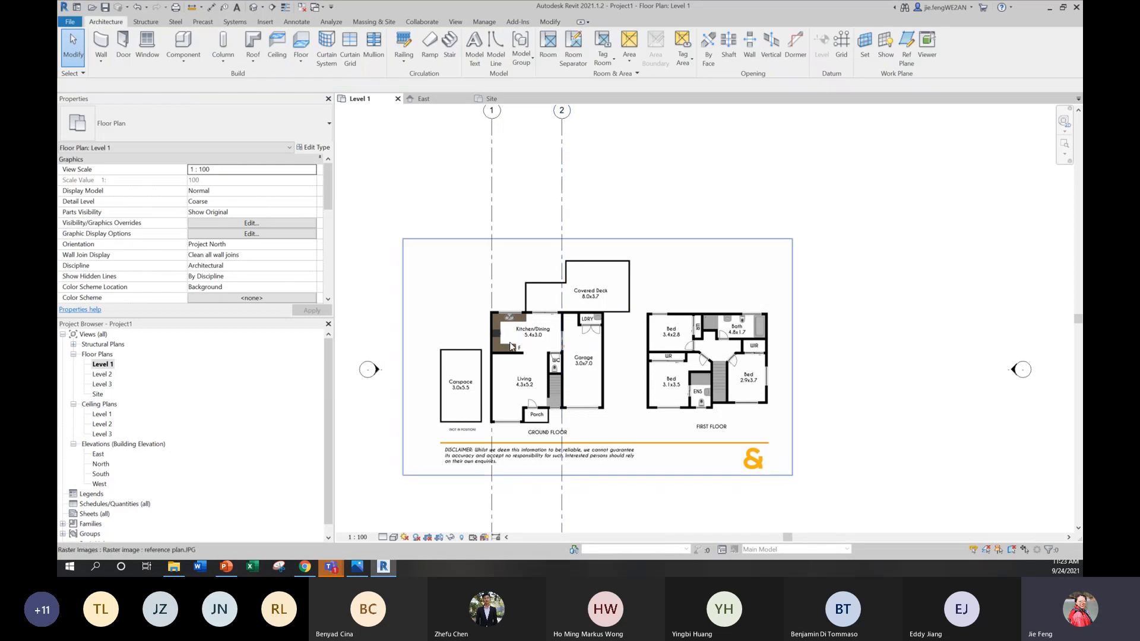
{"action": "left_click", "coordinate": [562, 233]}
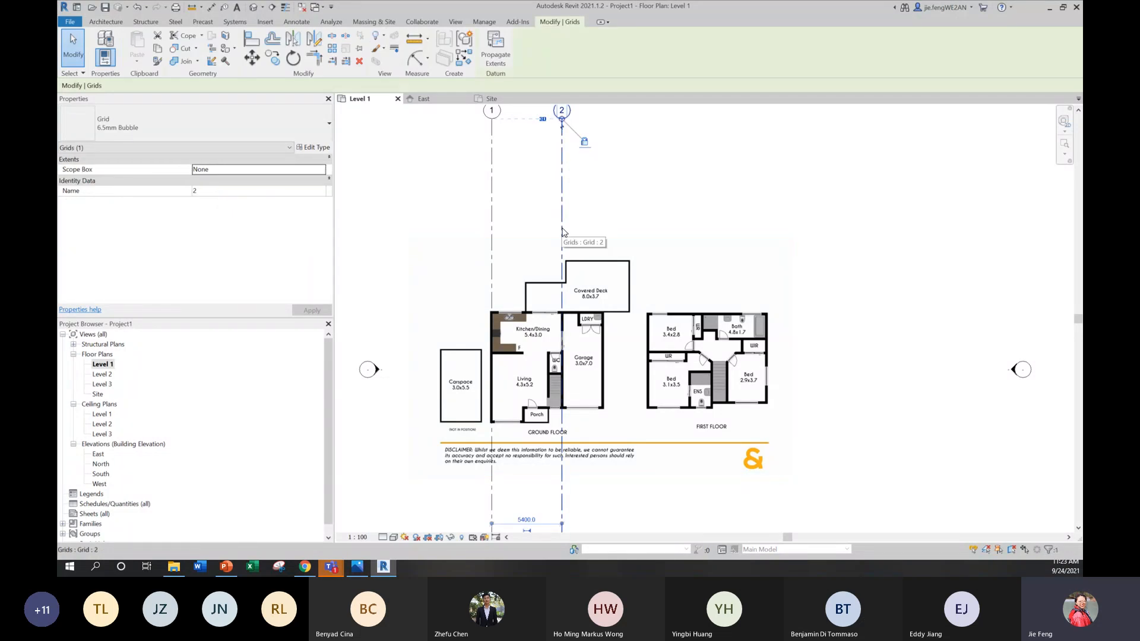
{"action": "right_click", "coordinate": [562, 232]}
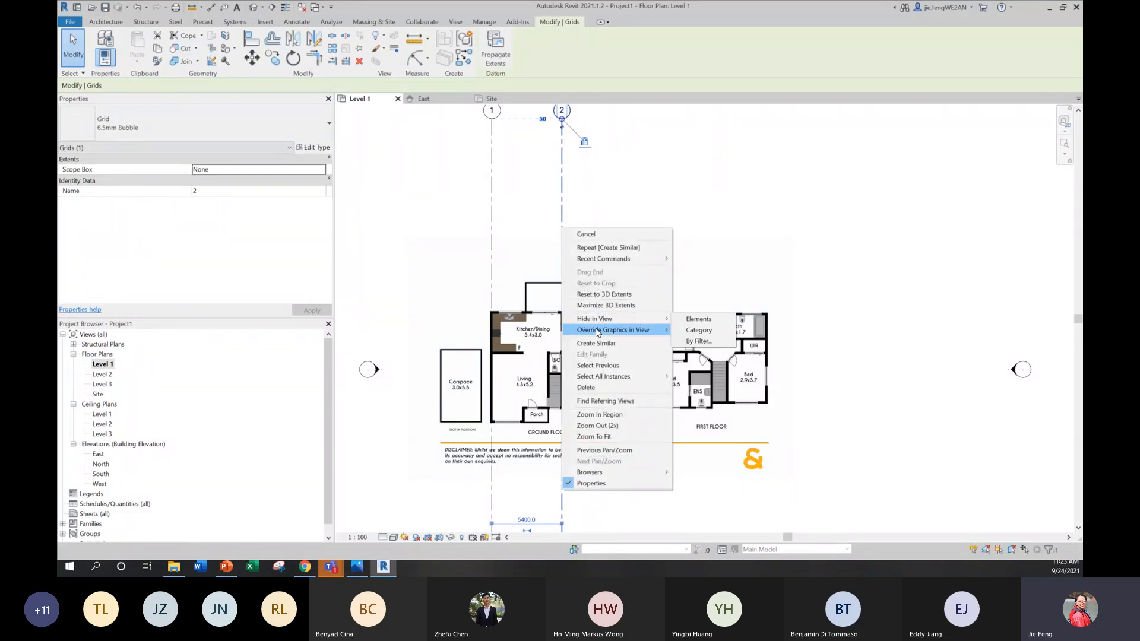
{"action": "left_click", "coordinate": [592, 343]}
{"action": "scroll", "coordinate": [694, 207], "scroll_direction": "down", "scroll_amount": 1}
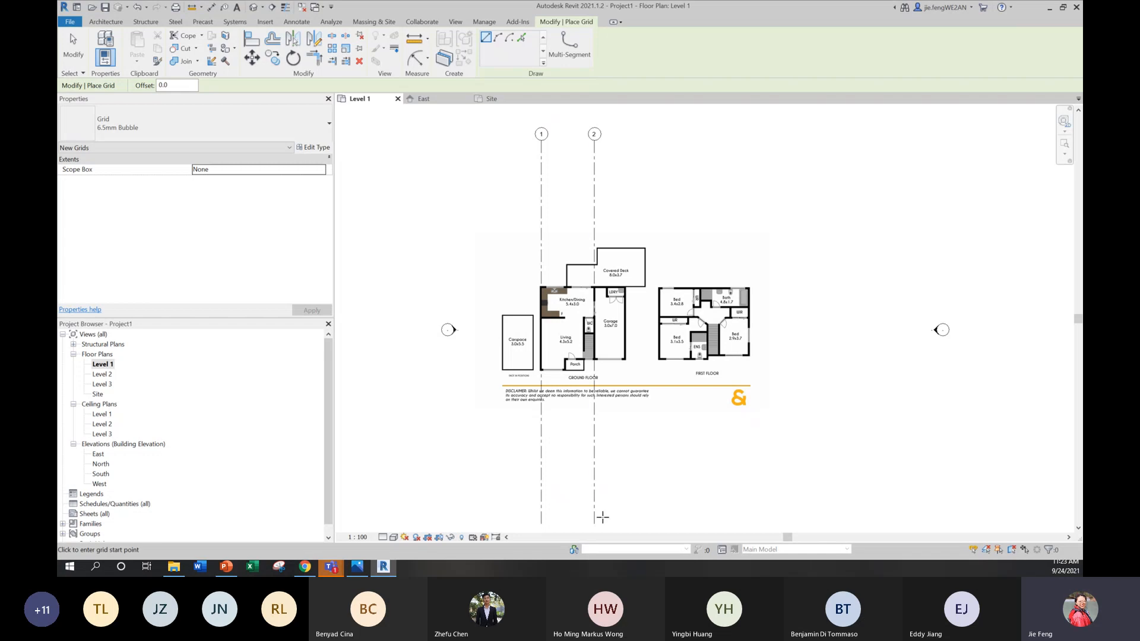
{"action": "left_click", "coordinate": [633, 523]}
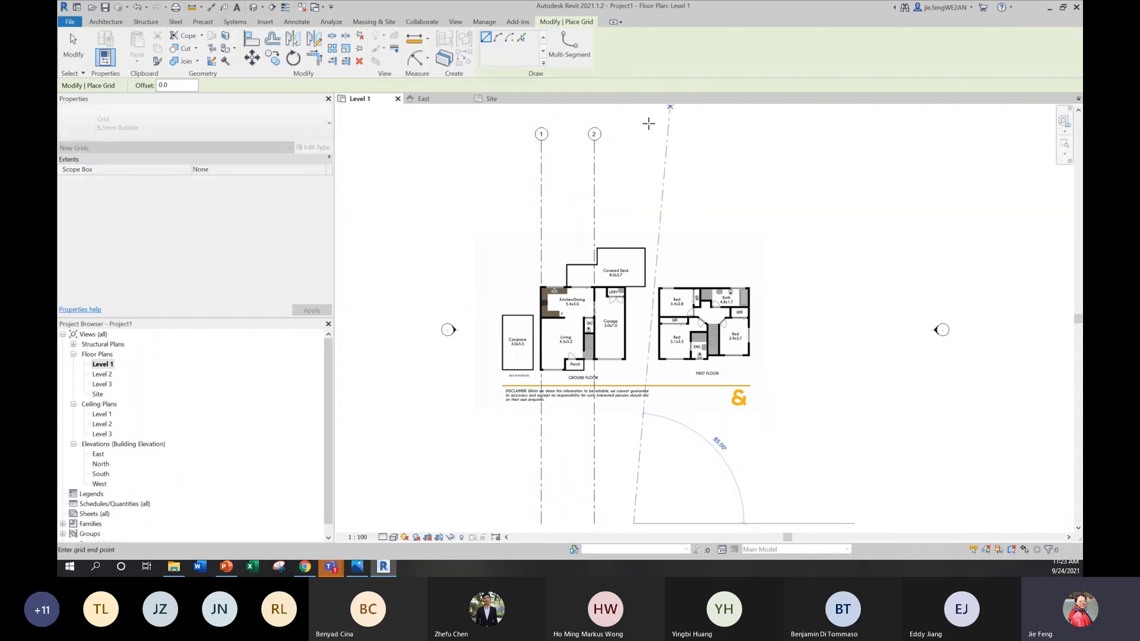
{"action": "left_click", "coordinate": [633, 144]}
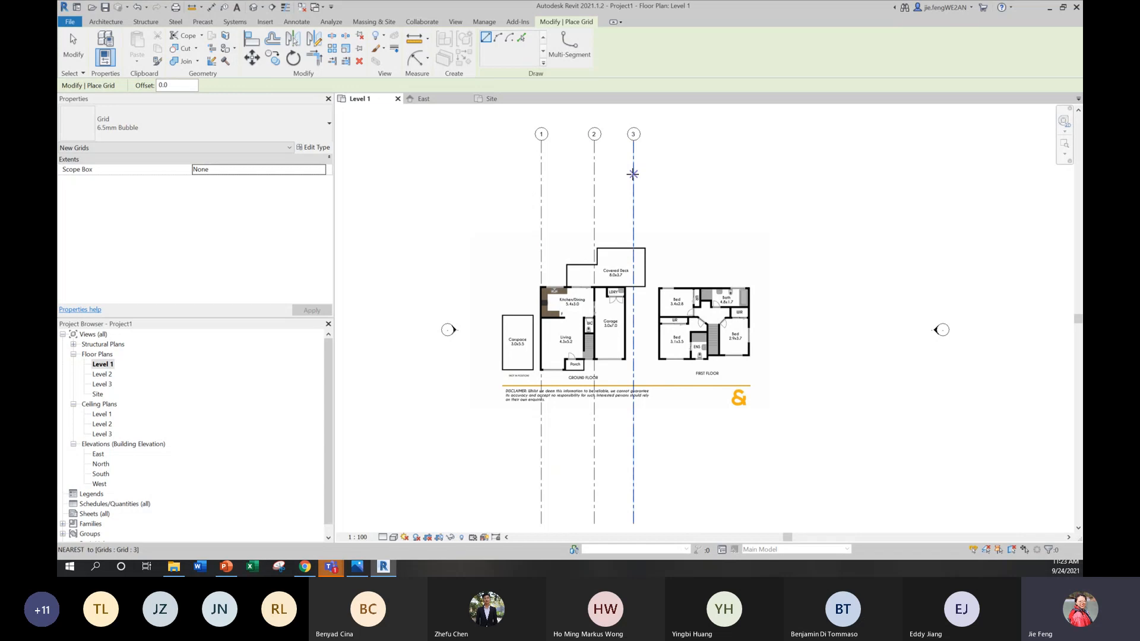
{"action": "scroll", "coordinate": [627, 295], "scroll_direction": "up", "scroll_amount": 2}
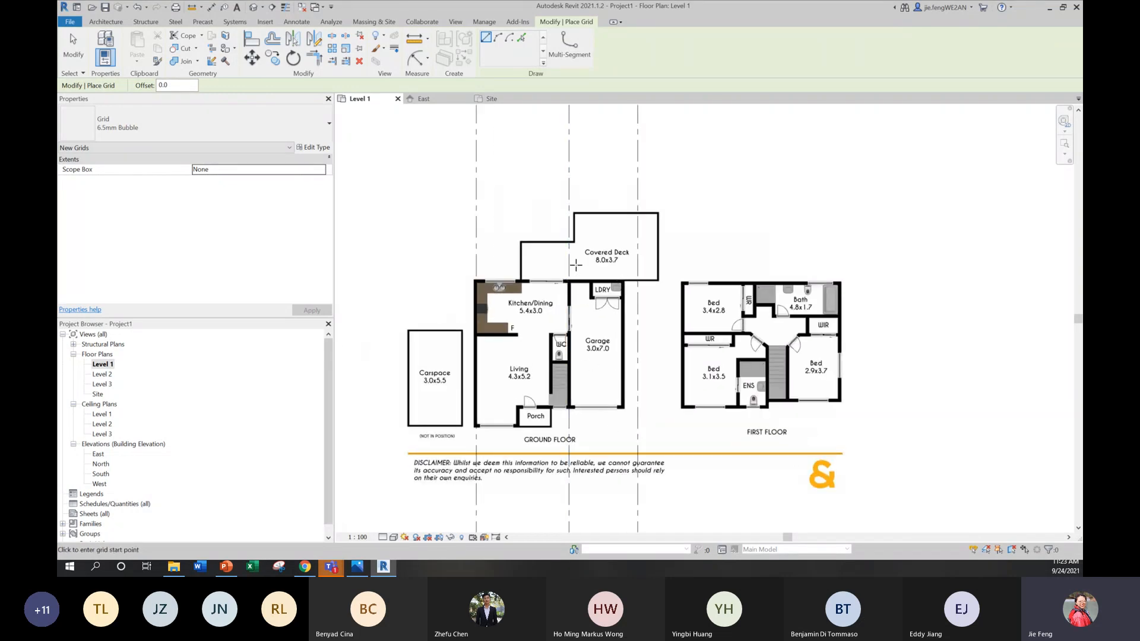
Step: Set the spacing between grid 2 and the third vertical grid to 3000 mm
{"action": "key", "text": "Escape"}
{"action": "key", "text": "Escape"}
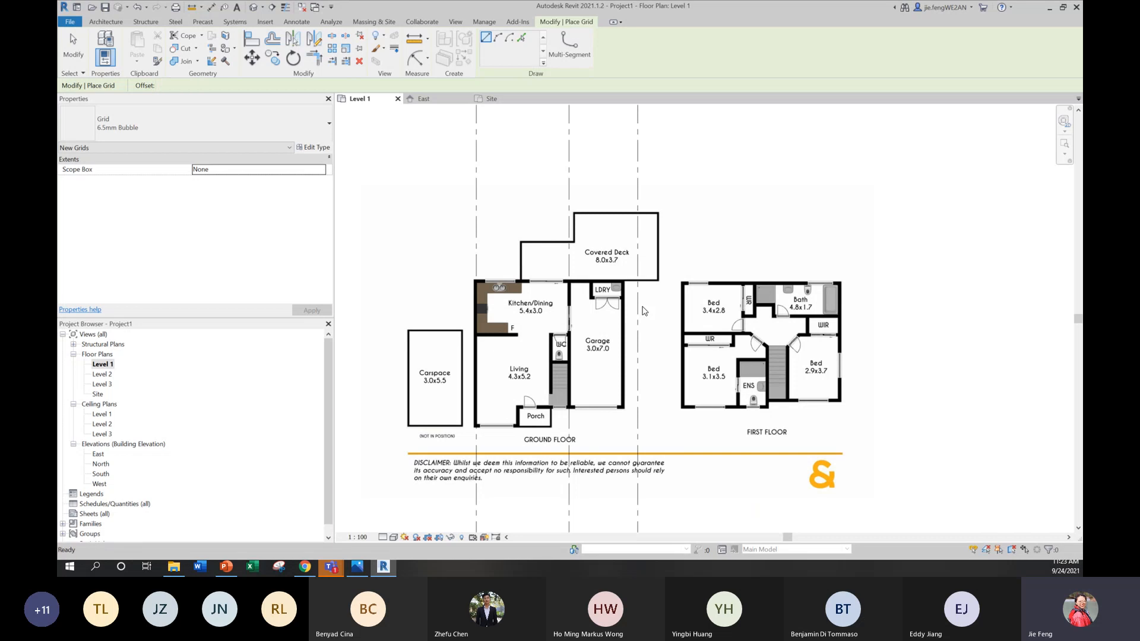
{"action": "left_click", "coordinate": [638, 308]}
{"action": "scroll", "coordinate": [637, 308], "scroll_direction": "down", "scroll_amount": 2}
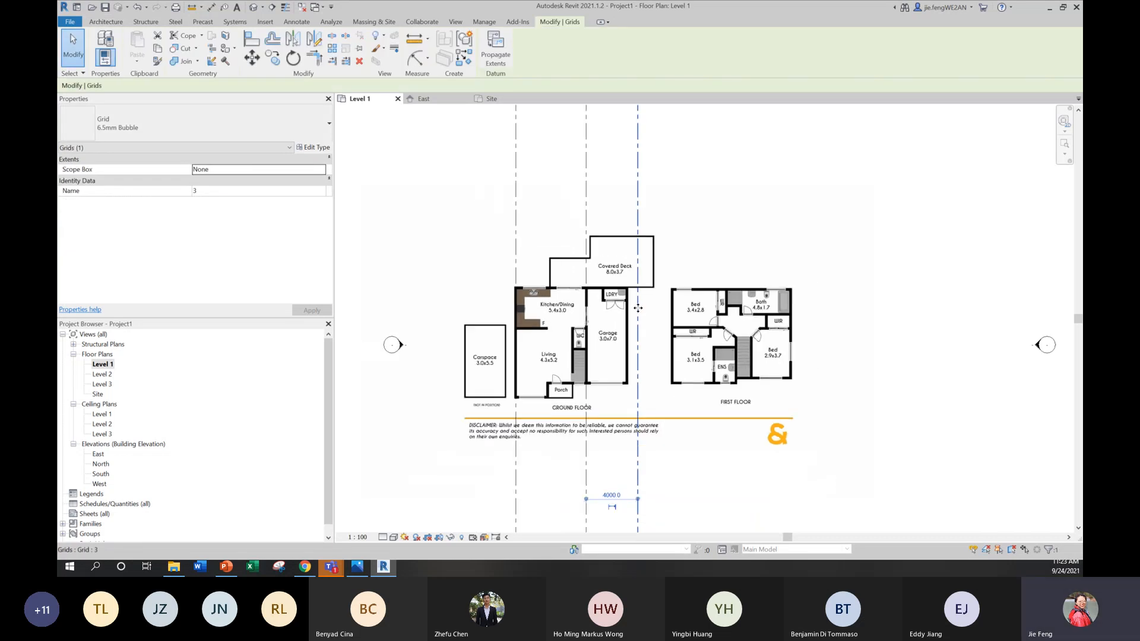
{"action": "left_click", "coordinate": [612, 495]}
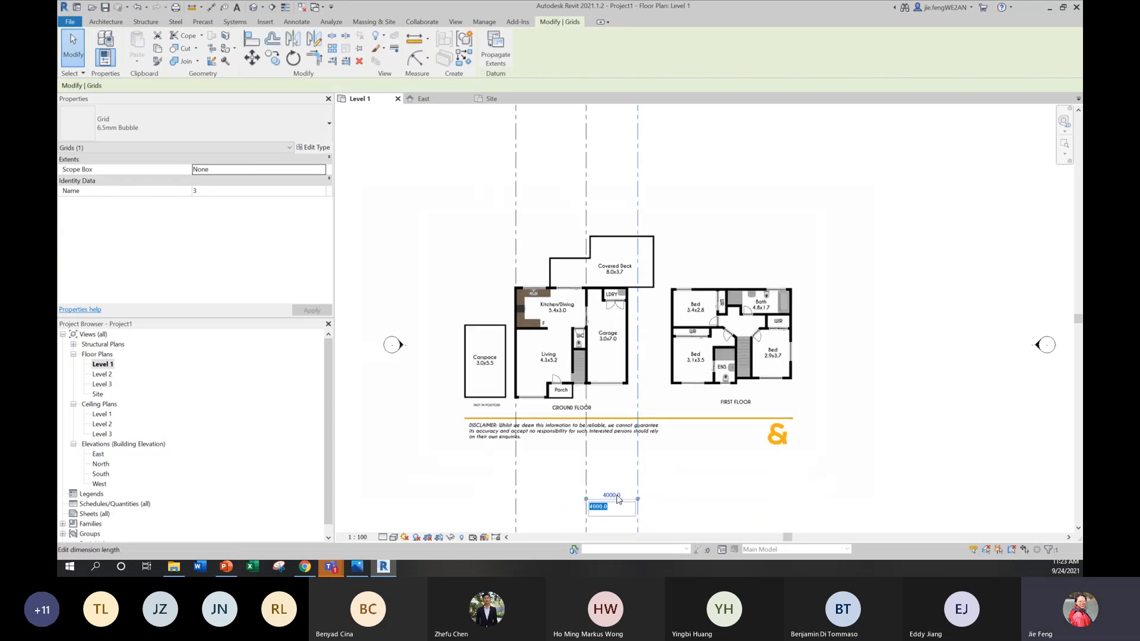
{"action": "type", "text": "3000"}
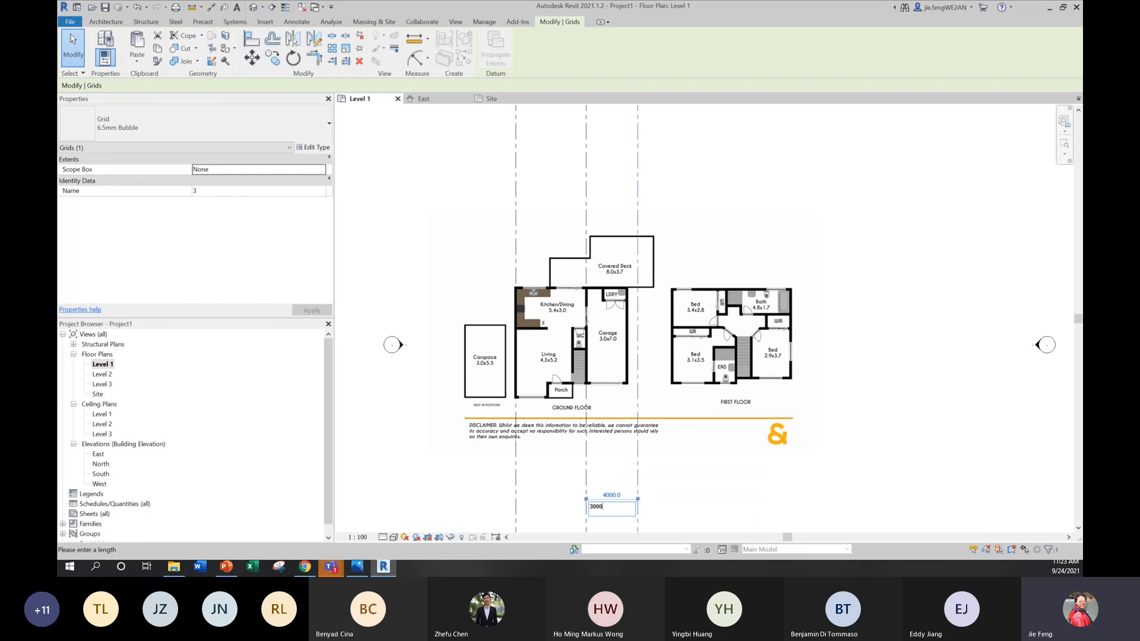
{"action": "key", "text": "Return"}
{"action": "left_click", "coordinate": [750, 183]}
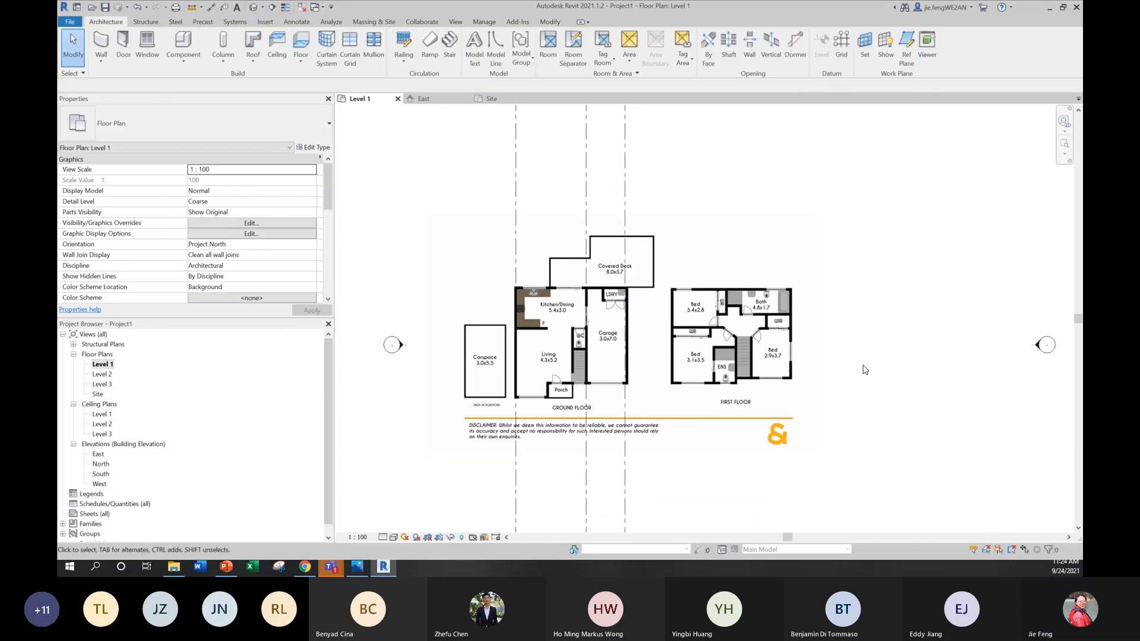
{"action": "middle_click_drag", "start_coordinate": [860, 372], "coordinate": [825, 378]}
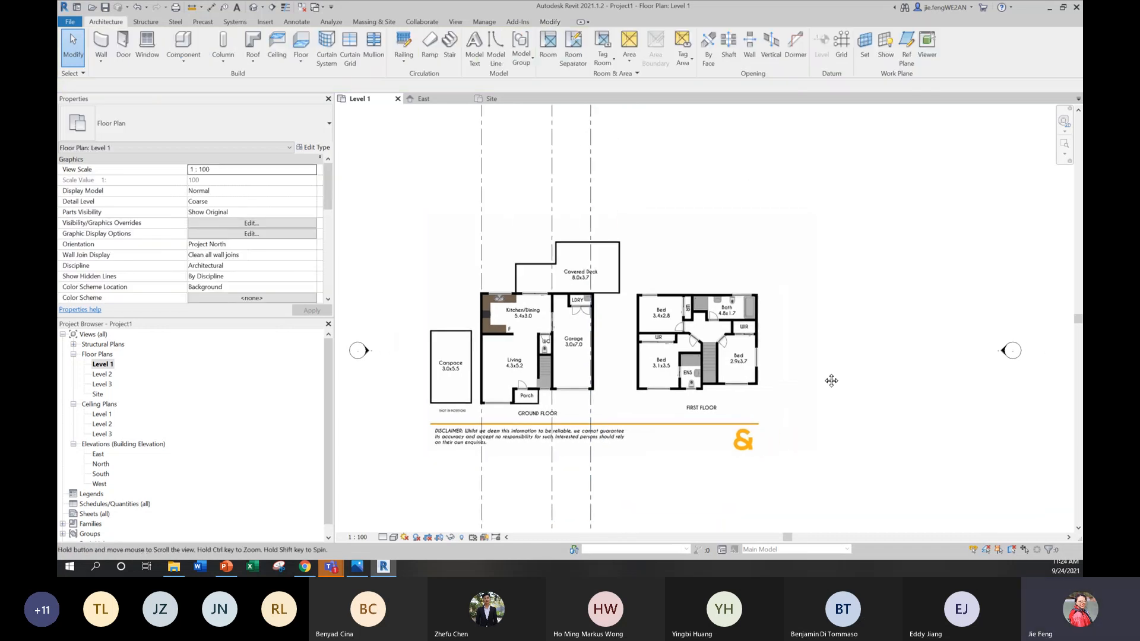
{"action": "left_click", "coordinate": [484, 259]}
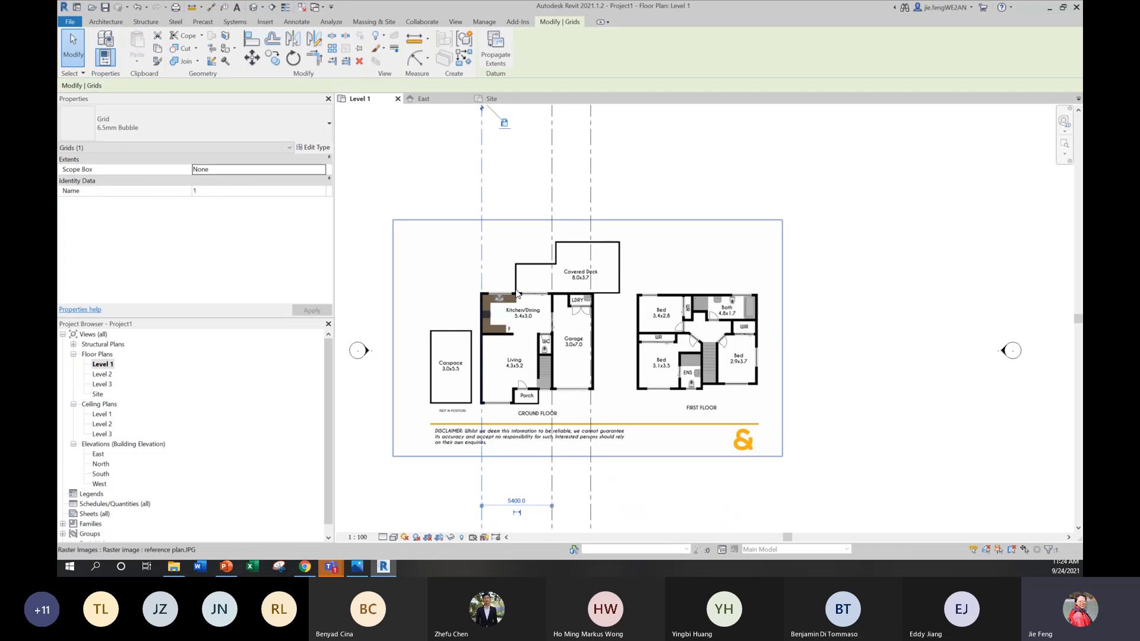
{"action": "left_click", "coordinate": [627, 152]}
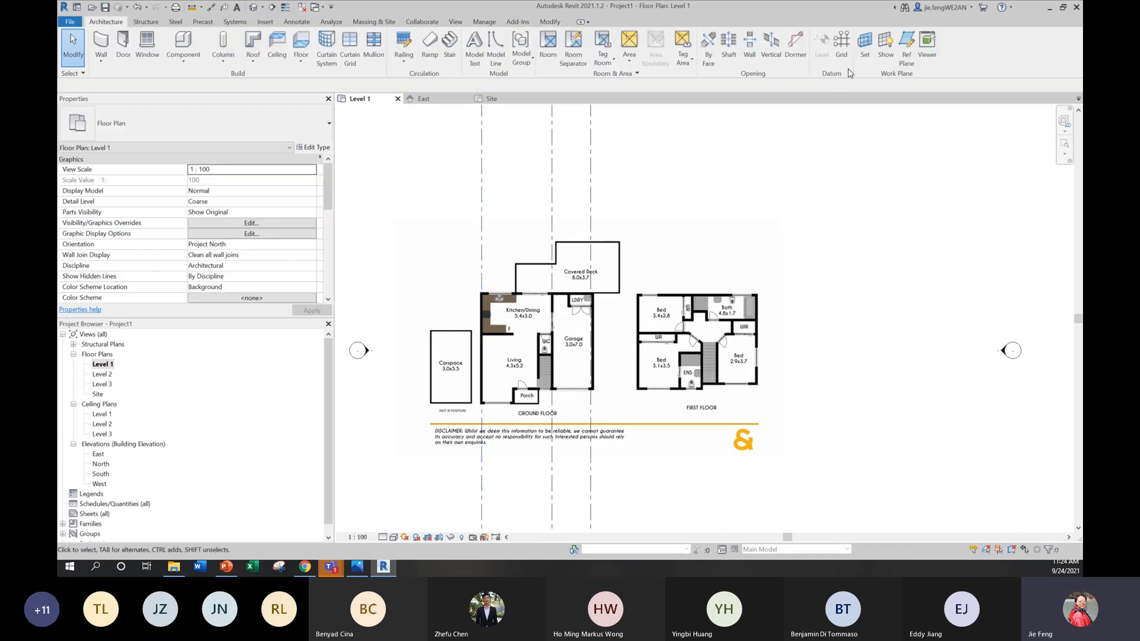
Step: Draw a horizontal grid line along the kitchen's upper exterior wall, from outside the house's left wall to beyond the first floor plan
{"action": "left_click", "coordinate": [841, 45]}
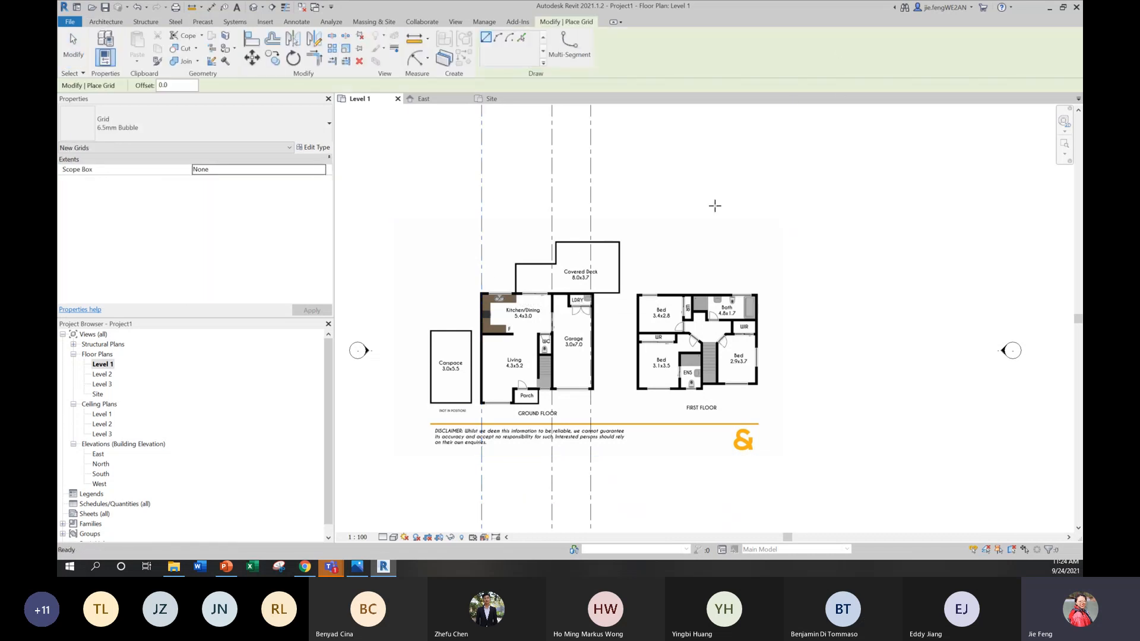
{"action": "left_click", "coordinate": [458, 295]}
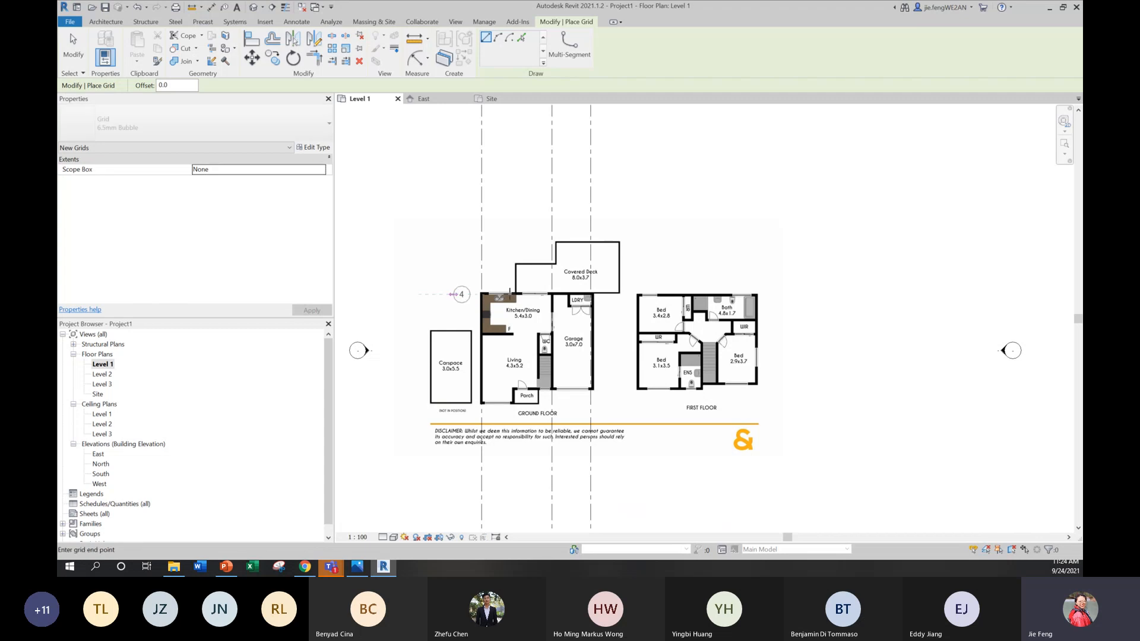
{"action": "left_click", "coordinate": [859, 293]}
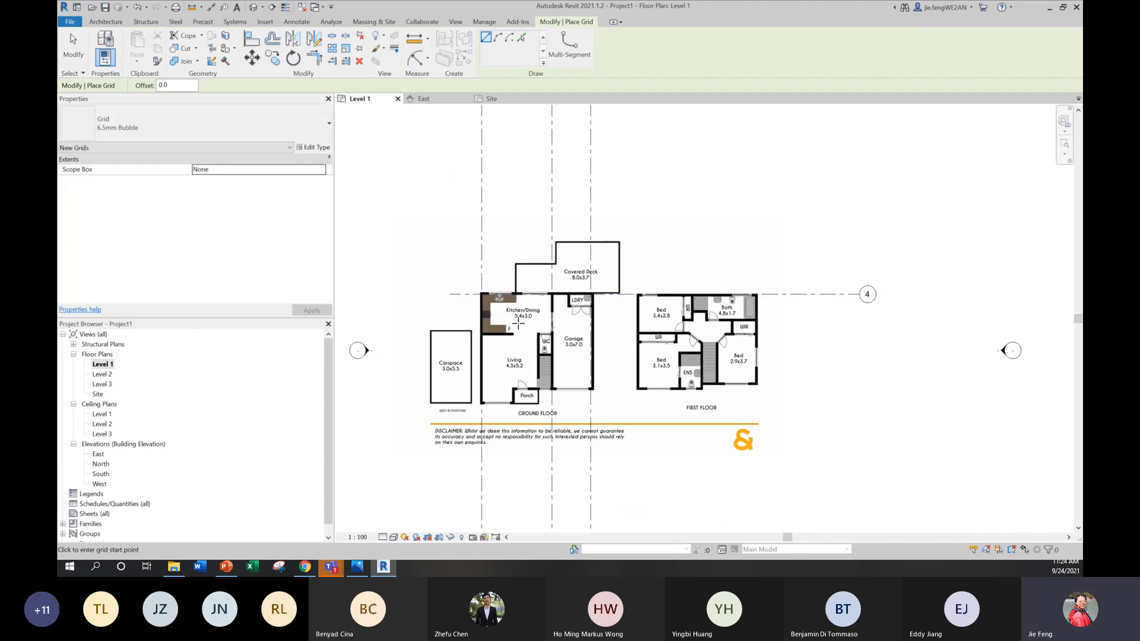
{"action": "scroll", "coordinate": [518, 323], "scroll_direction": "up", "scroll_amount": 1}
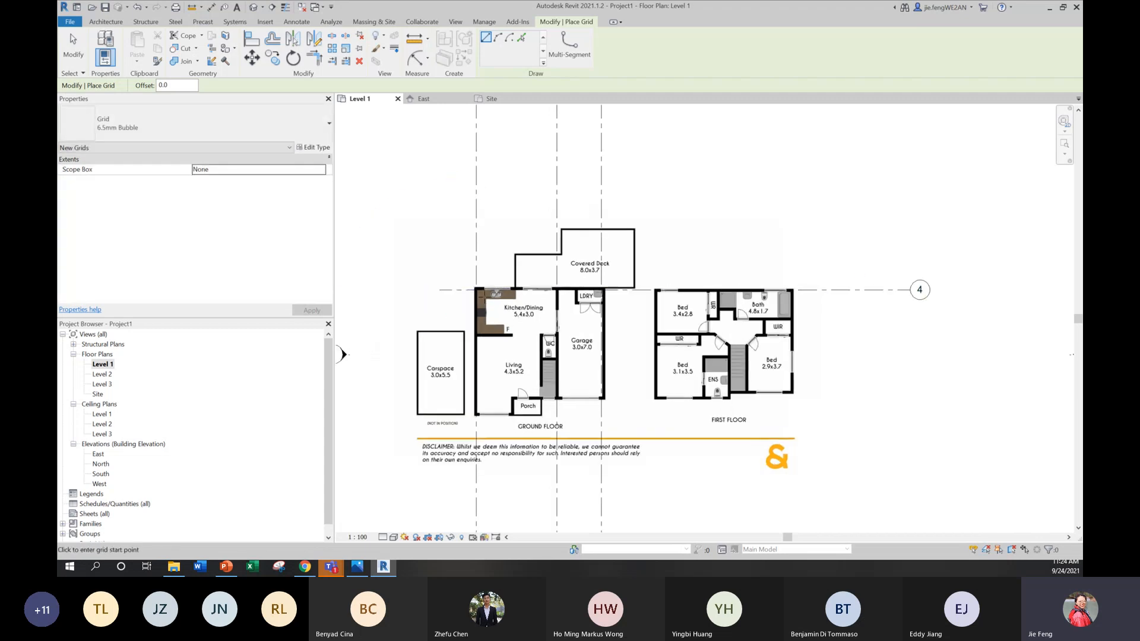
{"action": "key", "text": "Escape"}
Step: Create a similar horizontal grid about 3300 mm below grid 4, with both ends aligned to it
{"action": "left_click", "coordinate": [467, 296]}
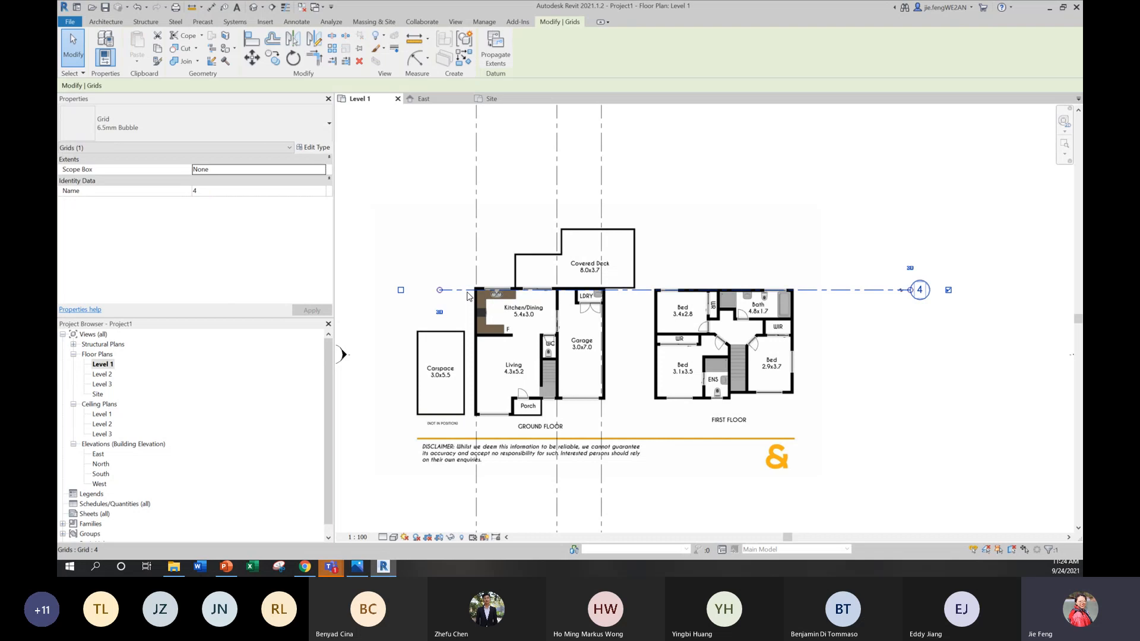
{"action": "right_click", "coordinate": [468, 295]}
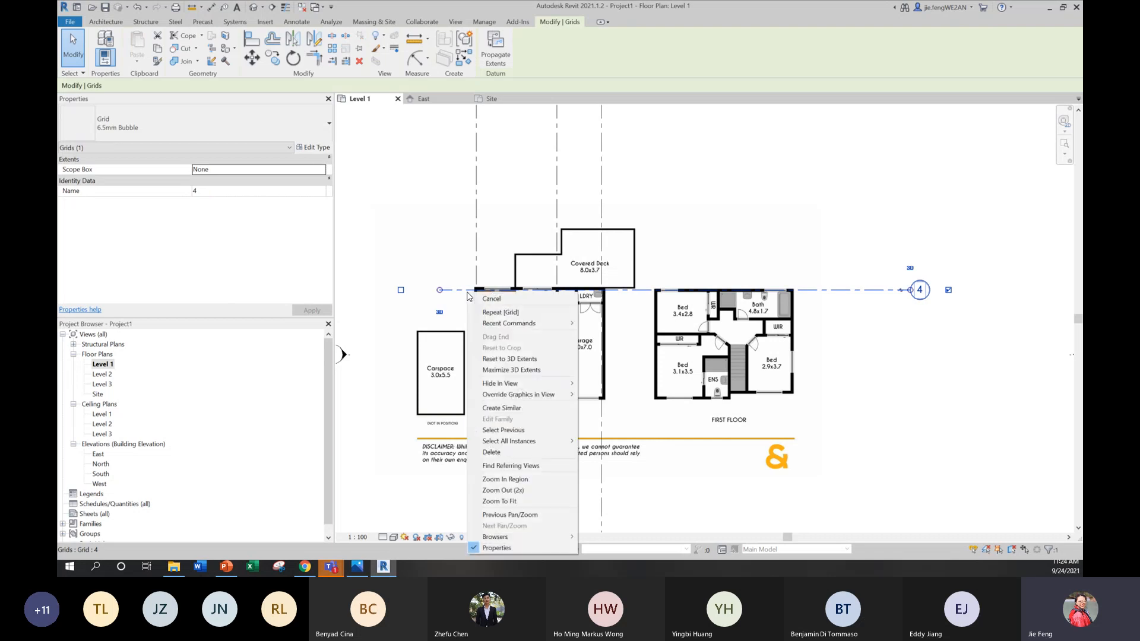
{"action": "left_click", "coordinate": [505, 408]}
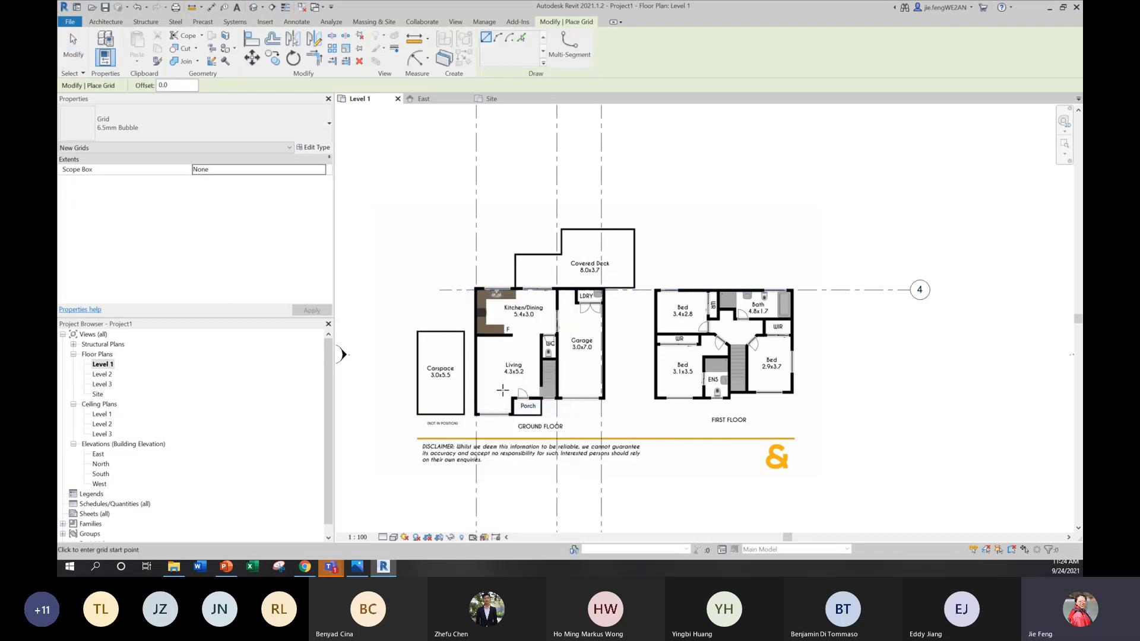
{"action": "left_click", "coordinate": [439, 340]}
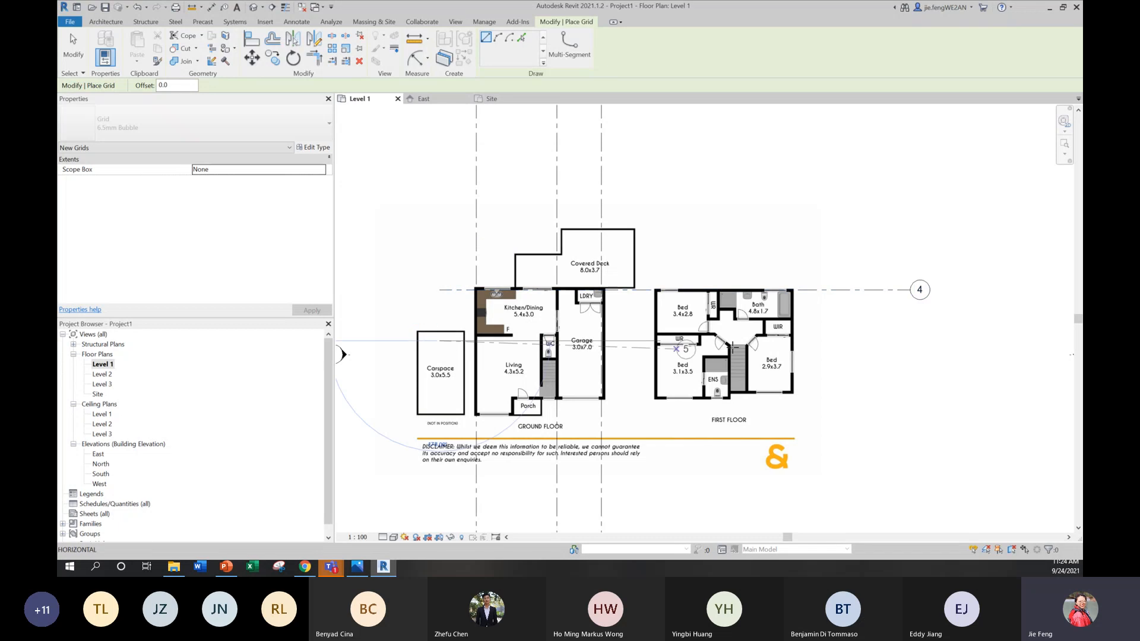
{"action": "left_click", "coordinate": [910, 340]}
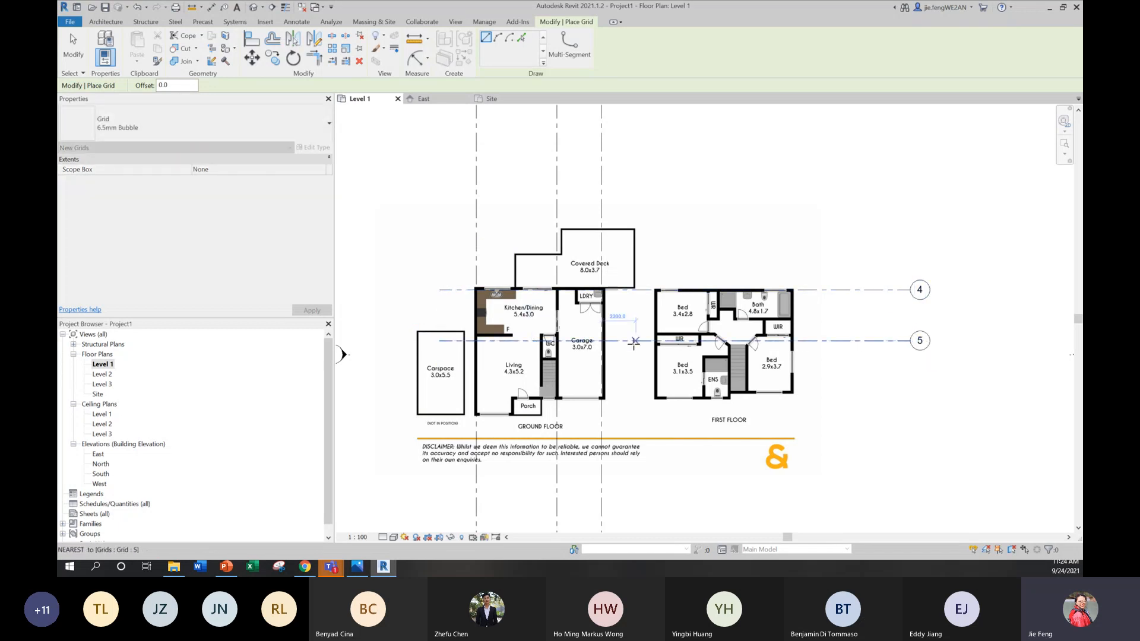
{"action": "key", "text": "Escape"}
{"action": "key", "text": "Escape"}
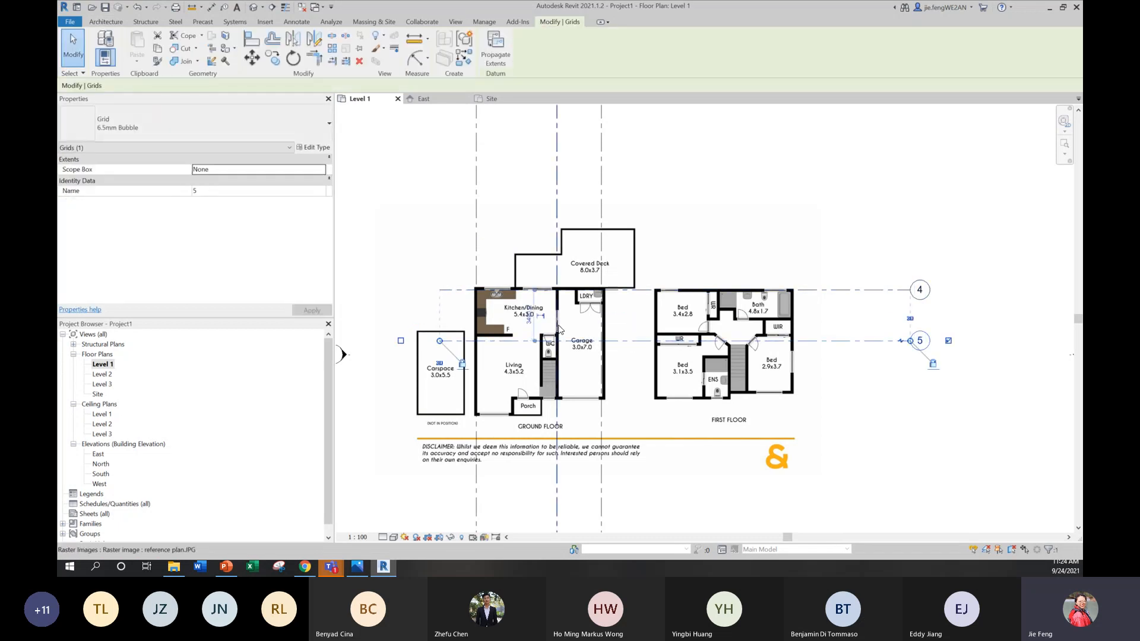
Step: Set the distance between horizontal grids 4 and 5 to 3000 mm
{"action": "left_click", "coordinate": [529, 319]}
{"action": "type", "text": "3"}
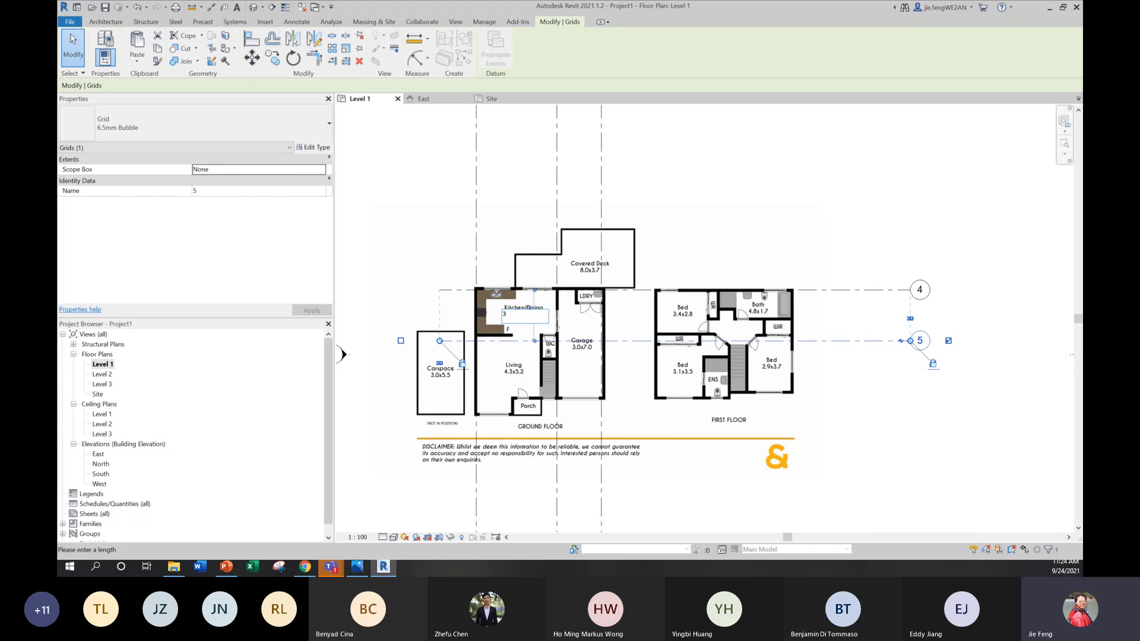
{"action": "type", "text": "000"}
{"action": "key", "text": "Return"}
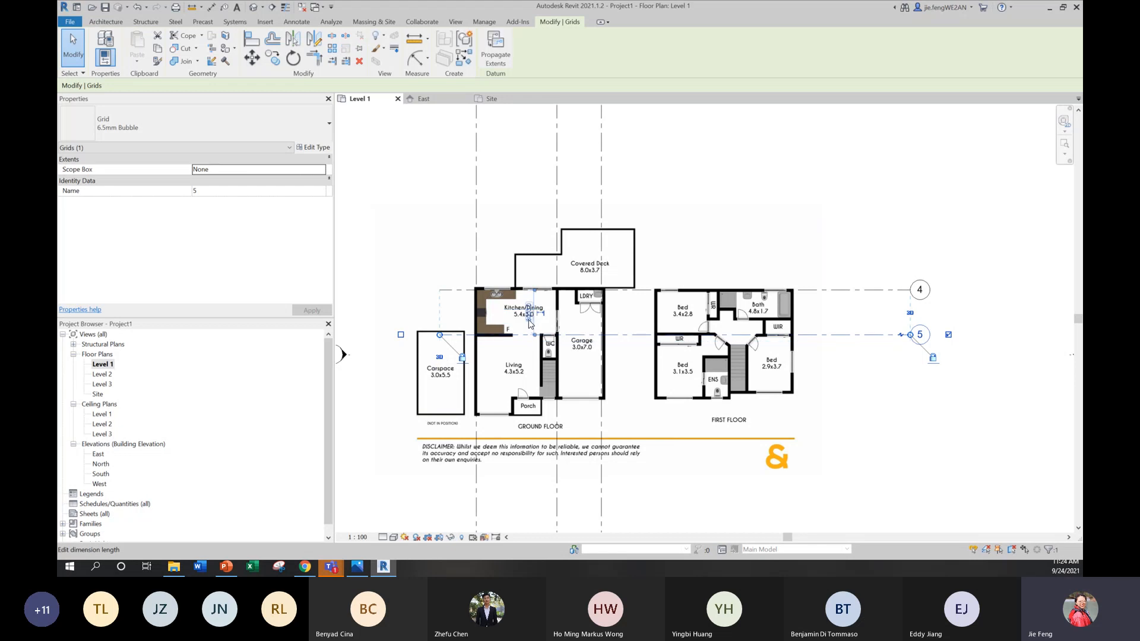
{"action": "left_click", "coordinate": [689, 234]}
{"action": "left_click", "coordinate": [923, 449]}
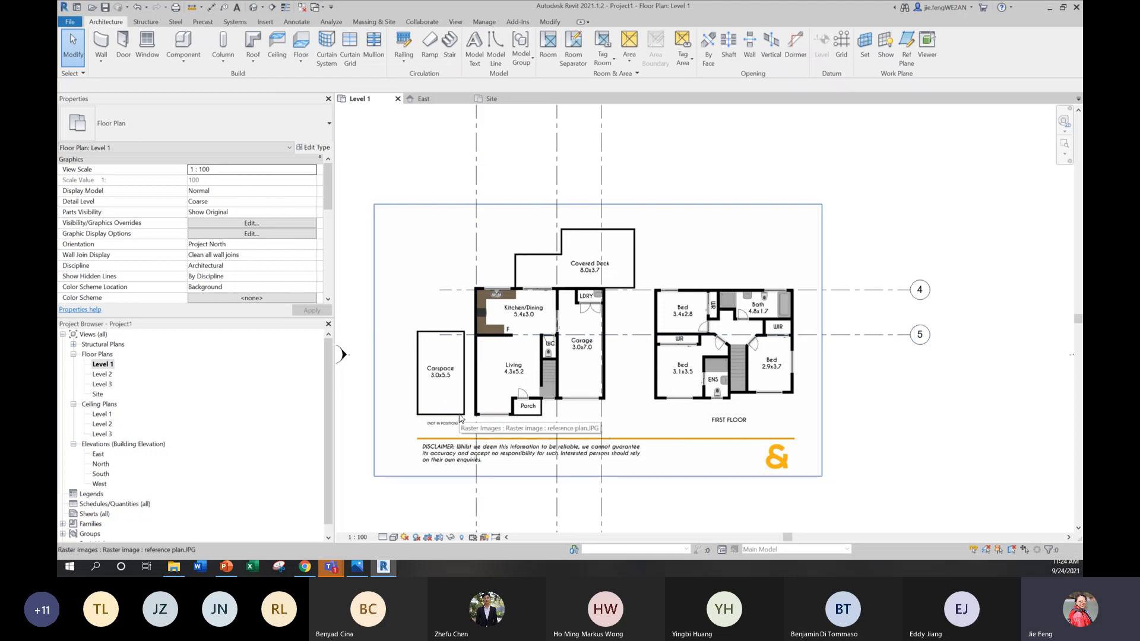
Step: Create a similar horizontal grid about 4800 mm below grid 5, running through the porch with both ends aligned to the grids above
{"action": "right_click", "coordinate": [620, 334]}
{"action": "mouse_move", "coordinate": [694, 168]}
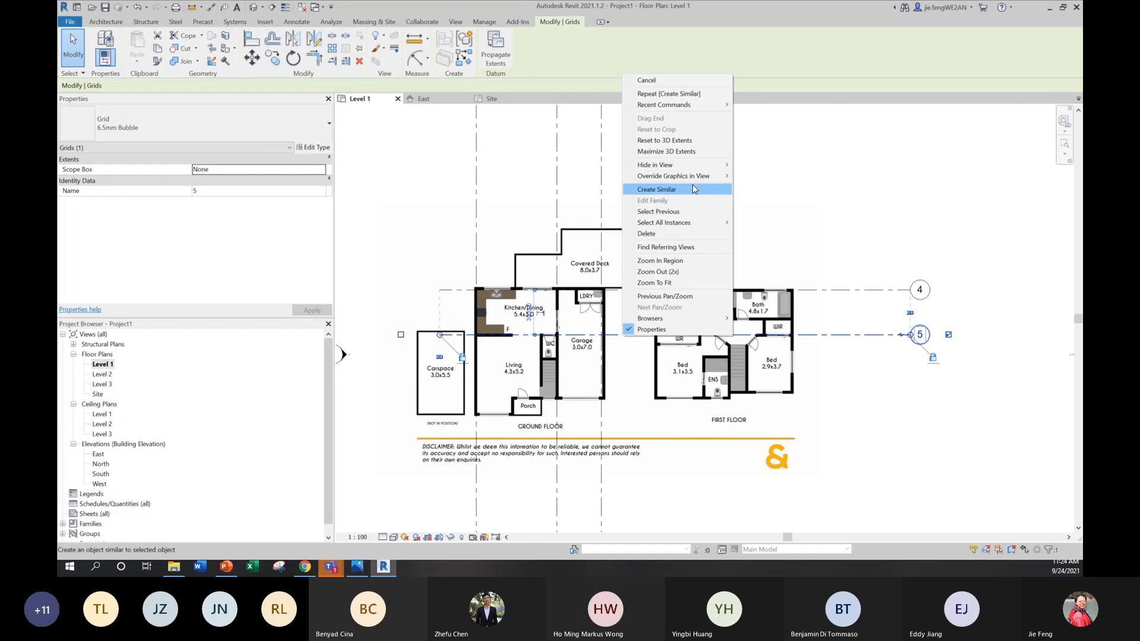
{"action": "left_click", "coordinate": [656, 190]}
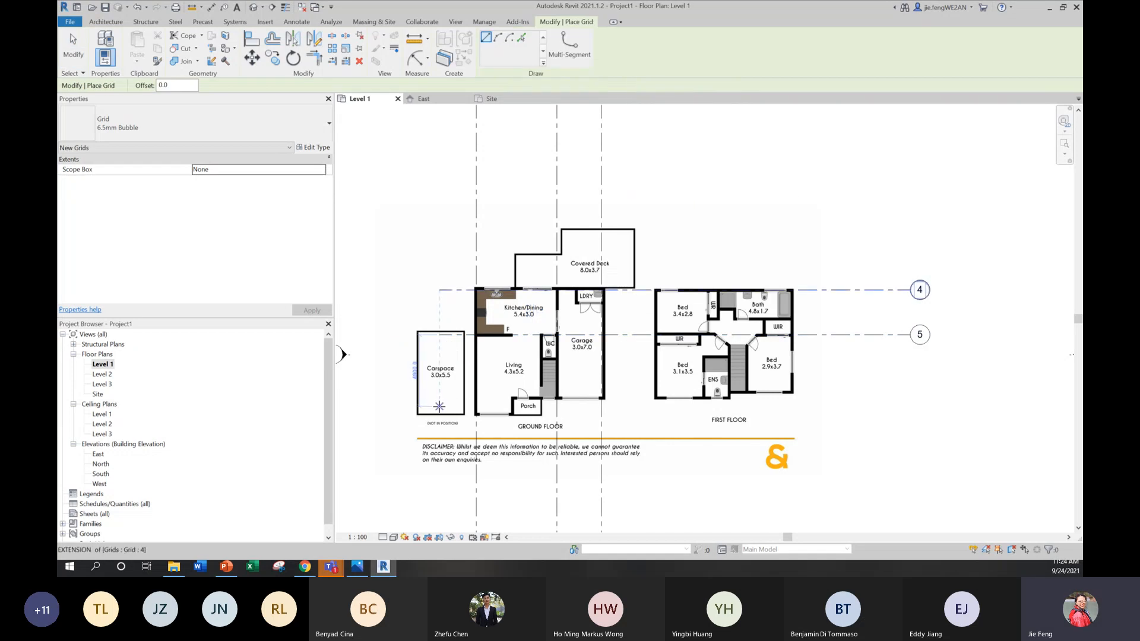
{"action": "left_click", "coordinate": [439, 406]}
{"action": "key", "text": "Escape"}
{"action": "key", "text": "Escape"}
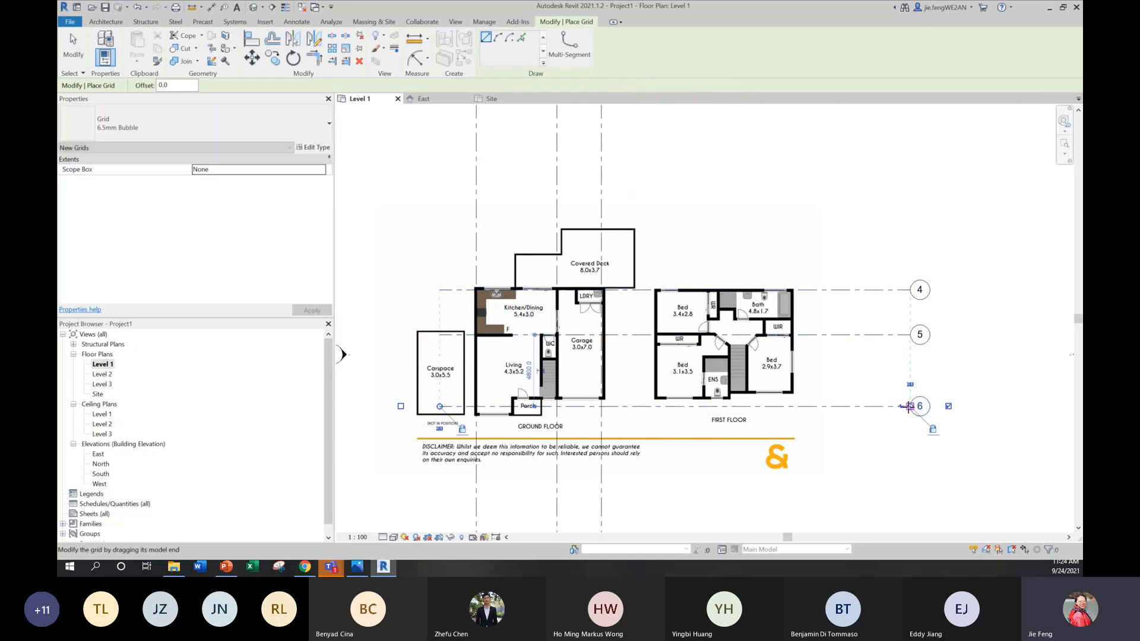
Step: Set the distance from grid 5 to the horizontal grid through the porch to 5200 mm
{"action": "left_click", "coordinate": [617, 407]}
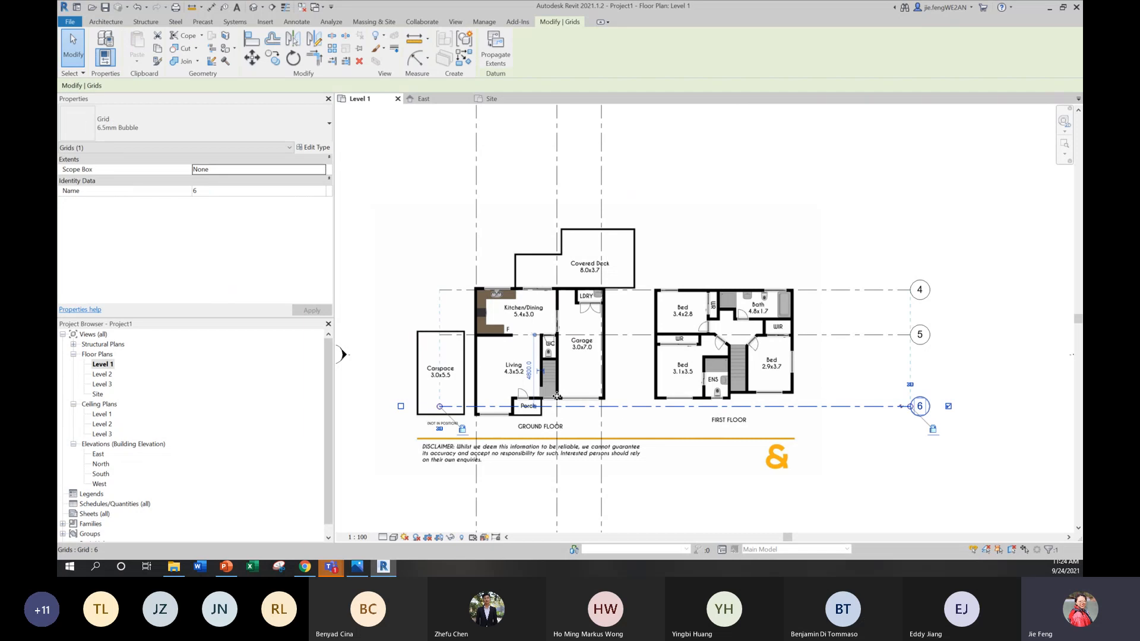
{"action": "left_click", "coordinate": [512, 368]}
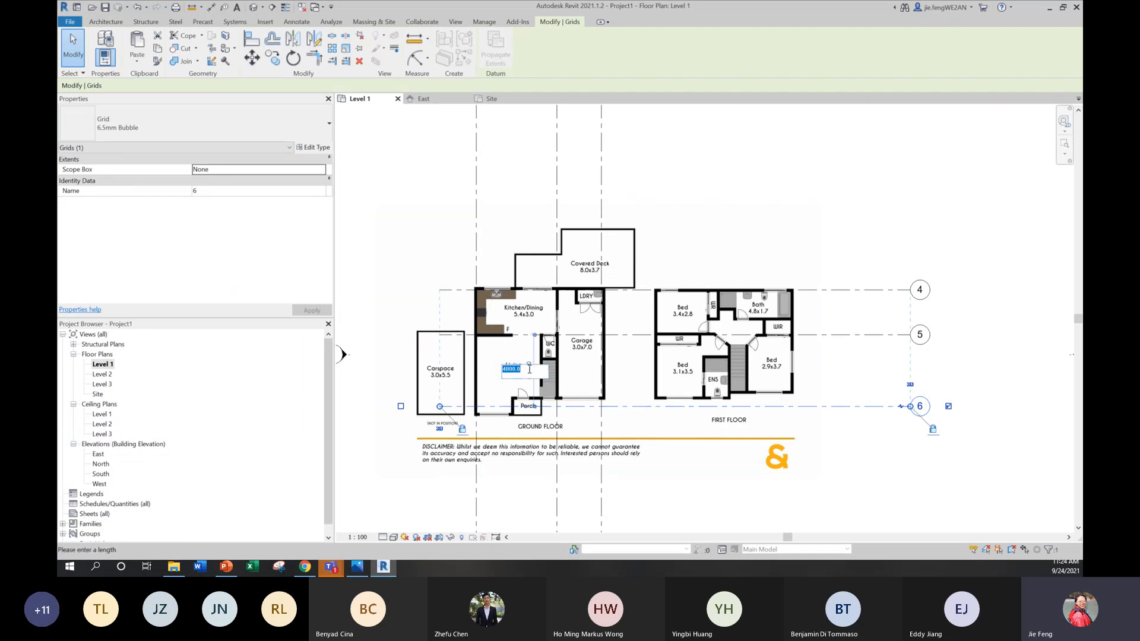
{"action": "type", "text": "5200"}
{"action": "key", "text": "Return"}
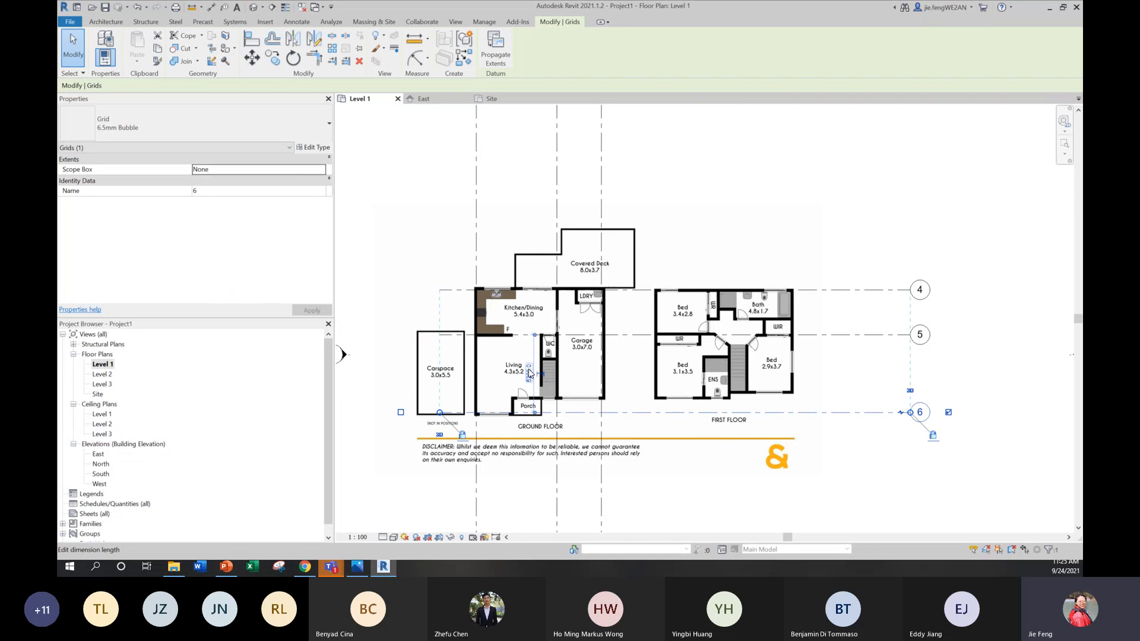
{"action": "key", "text": "Escape"}
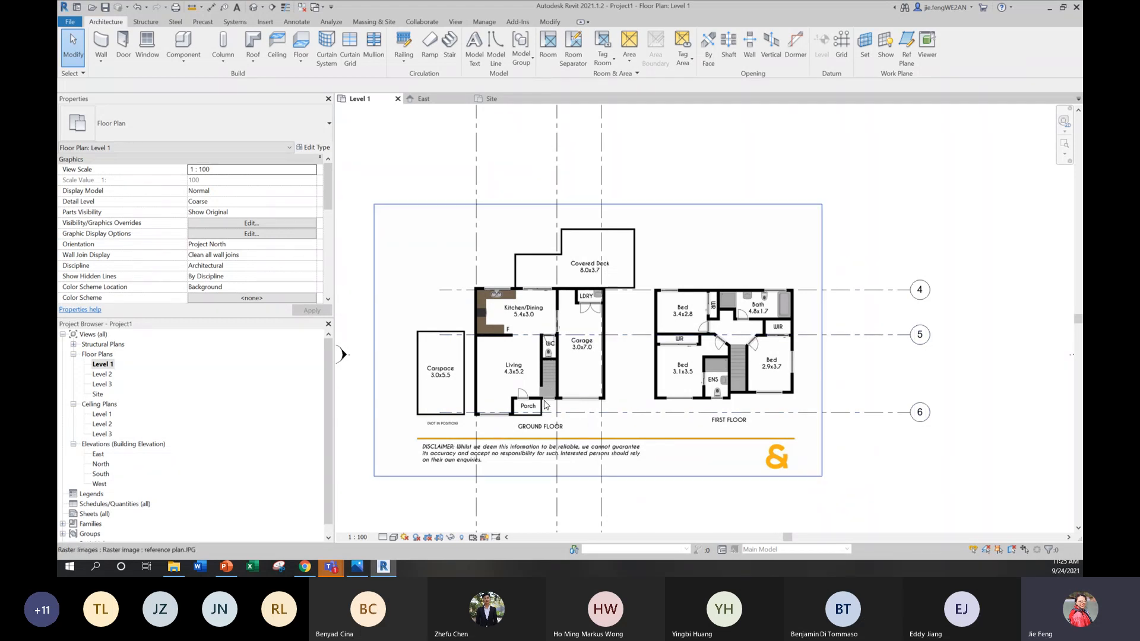
Step: Draw a vertical grid line along the left wall of the ground floor stairs and WC, from the stairs up past the covered deck
{"action": "scroll", "coordinate": [545, 404], "scroll_direction": "up", "scroll_amount": 2}
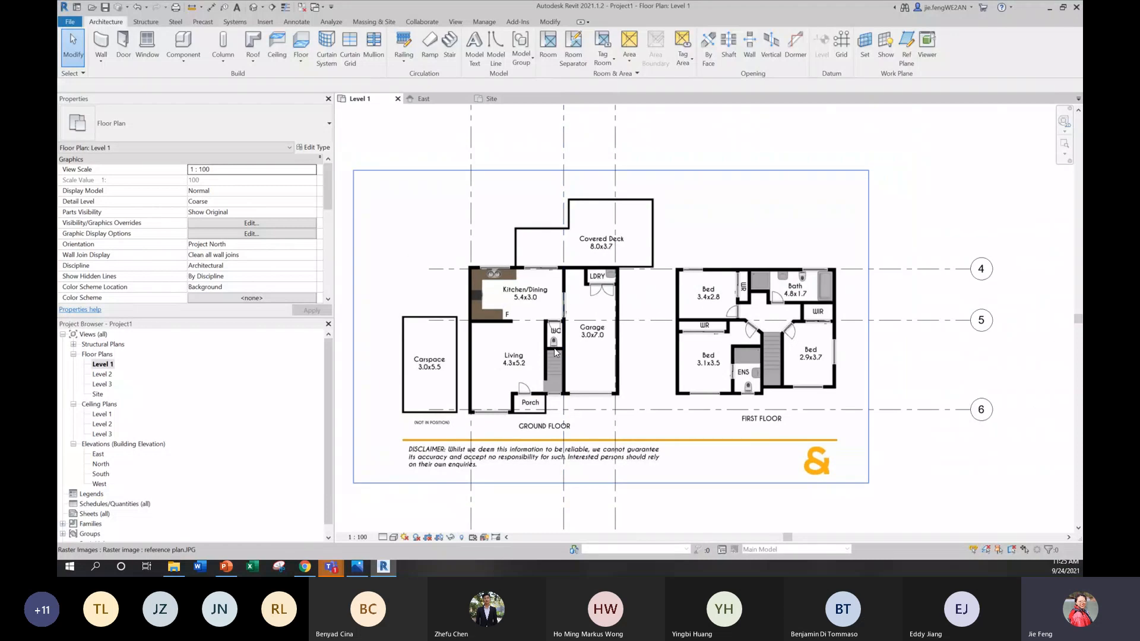
{"action": "middle_click_drag", "start_coordinate": [556, 352], "coordinate": [562, 326]}
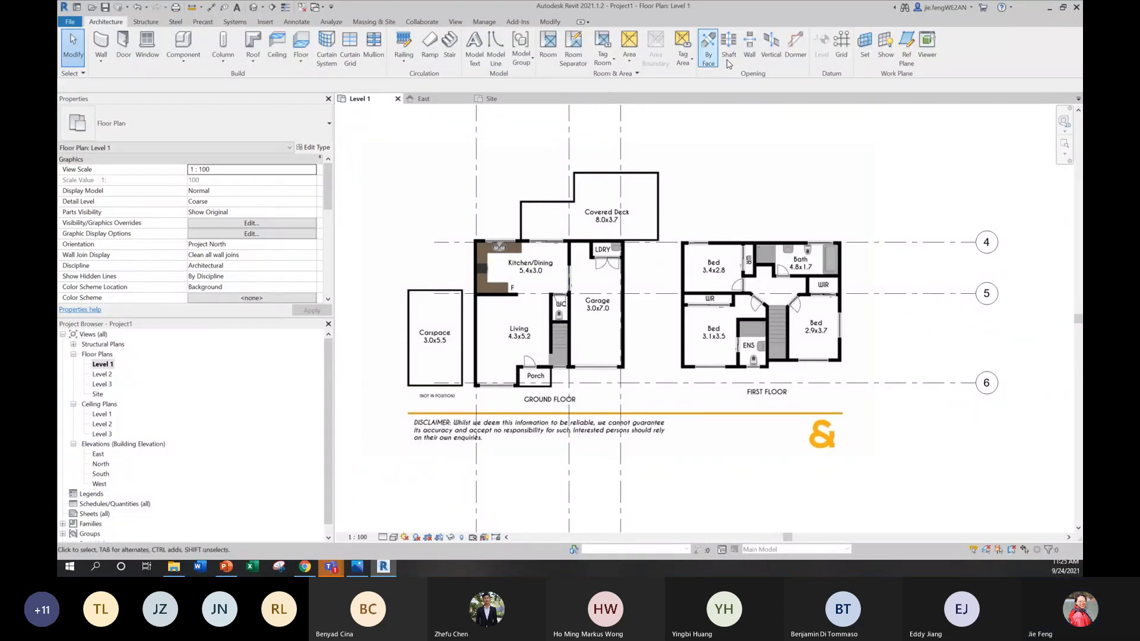
{"action": "left_click", "coordinate": [841, 43]}
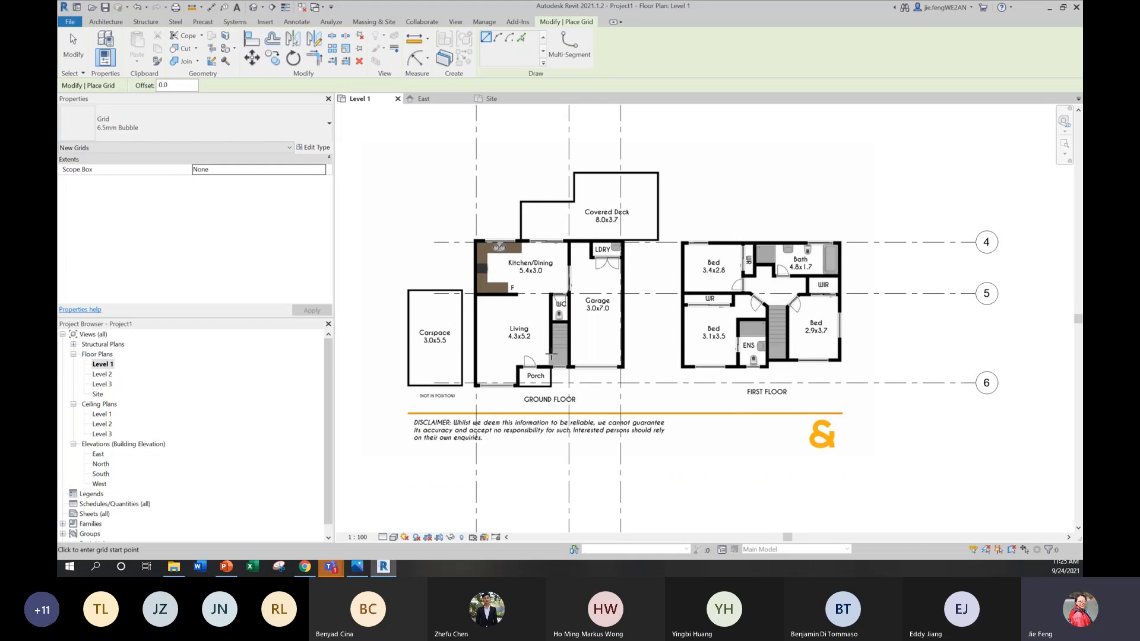
{"action": "left_click", "coordinate": [550, 354]}
{"action": "middle_click_drag", "start_coordinate": [546, 197], "coordinate": [513, 382]}
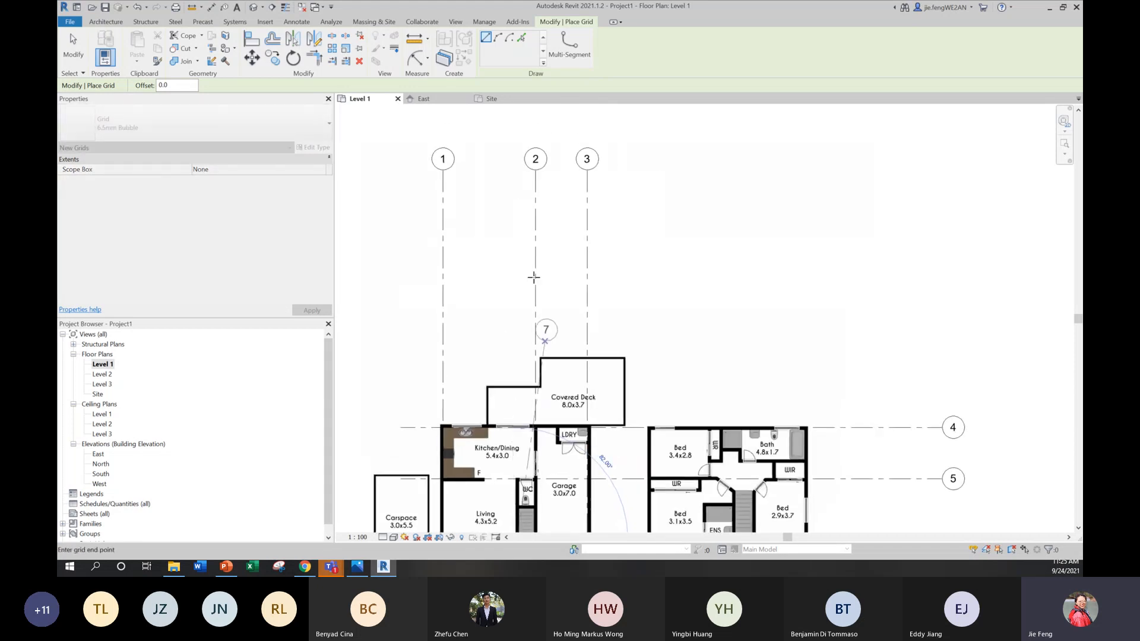
{"action": "left_click", "coordinate": [517, 317]}
{"action": "middle_click_drag", "start_coordinate": [550, 366], "coordinate": [589, 215]}
{"action": "key", "text": "Escape"}
{"action": "key", "text": "Escape"}
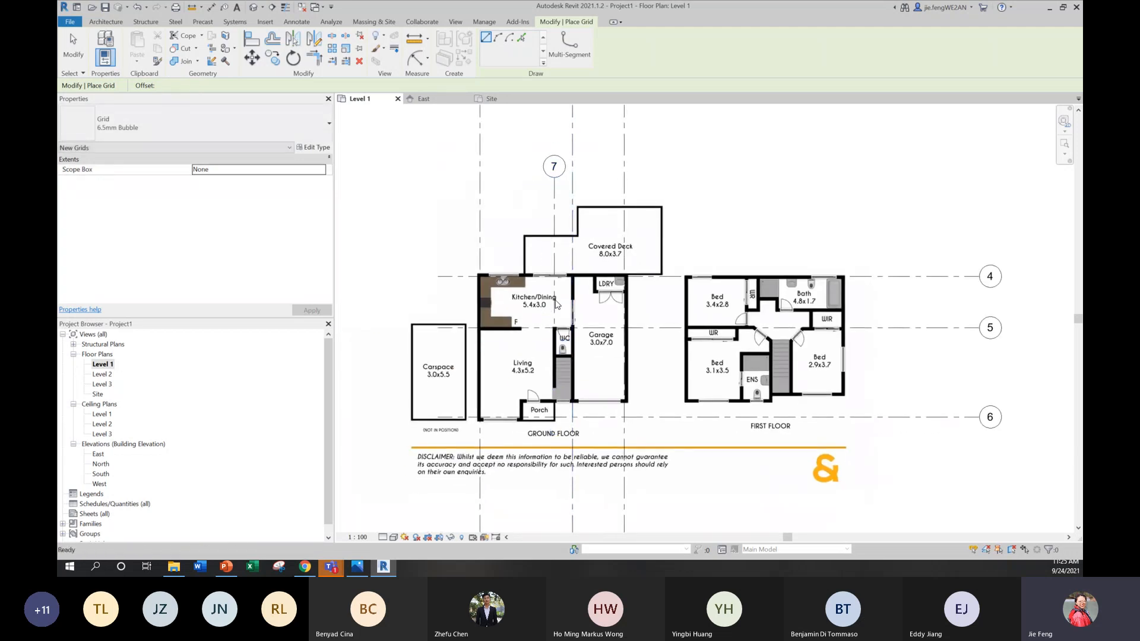
Step: Extend the lower end of grid 7 down to align with the lower ends of the other vertical grids
{"action": "left_click", "coordinate": [555, 289]}
{"action": "scroll", "coordinate": [592, 306], "scroll_direction": "down", "scroll_amount": 1}
{"action": "middle_click_drag", "start_coordinate": [592, 304], "coordinate": [594, 247]}
{"action": "left_click_drag", "start_coordinate": [558, 313], "coordinate": [558, 524]}
{"action": "scroll", "coordinate": [558, 524], "scroll_direction": "down", "scroll_amount": 2}
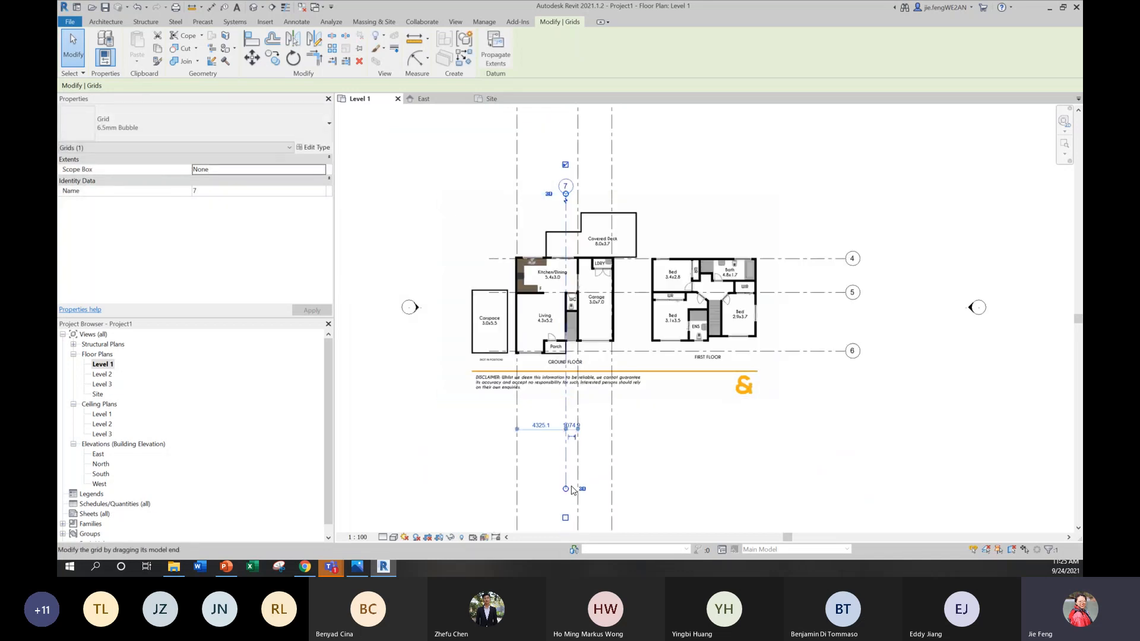
{"action": "scroll", "coordinate": [602, 457], "scroll_direction": "down", "scroll_amount": 2}
{"action": "scroll", "coordinate": [601, 457], "scroll_direction": "up", "scroll_amount": 2}
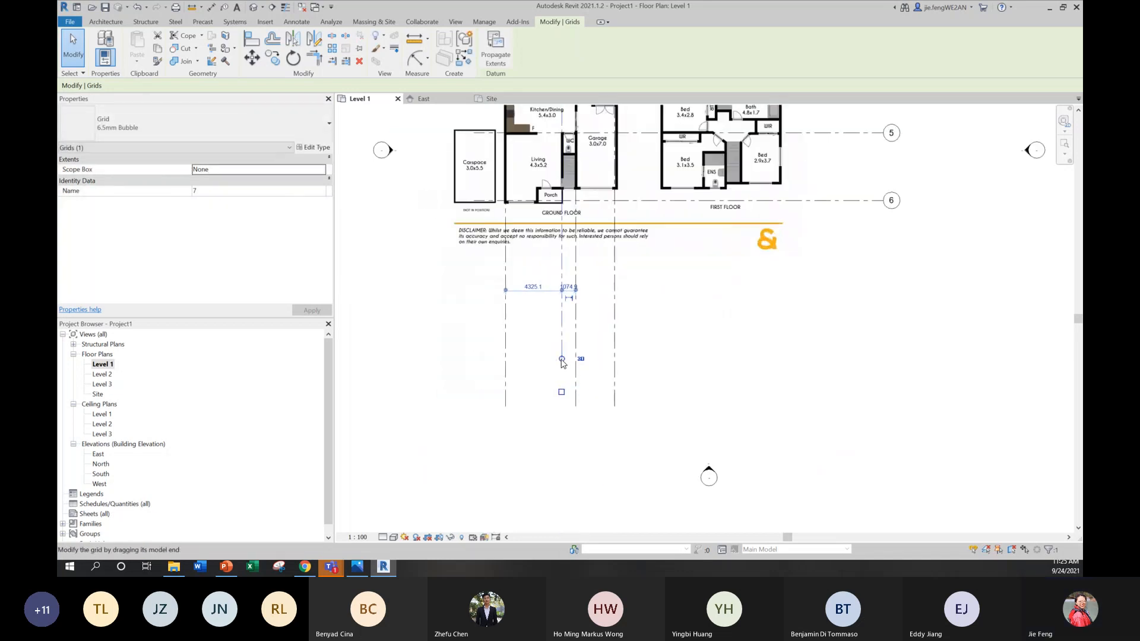
{"action": "left_click", "coordinate": [600, 305]}
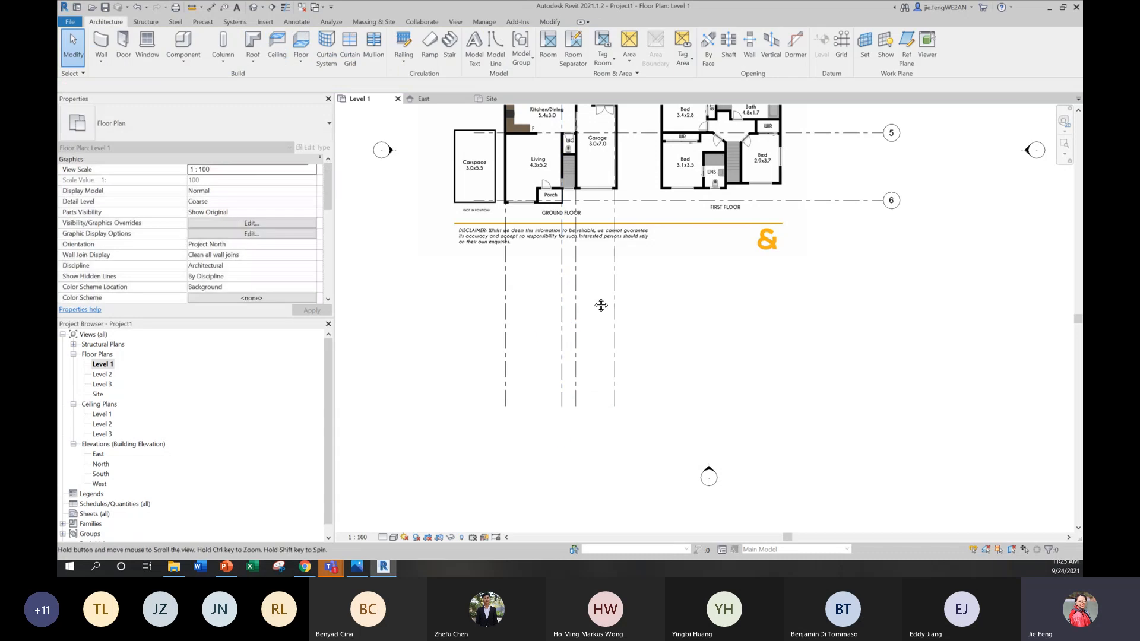
{"action": "middle_click_drag", "start_coordinate": [600, 305], "coordinate": [604, 426]}
{"action": "scroll", "coordinate": [580, 282], "scroll_direction": "up", "scroll_amount": 2}
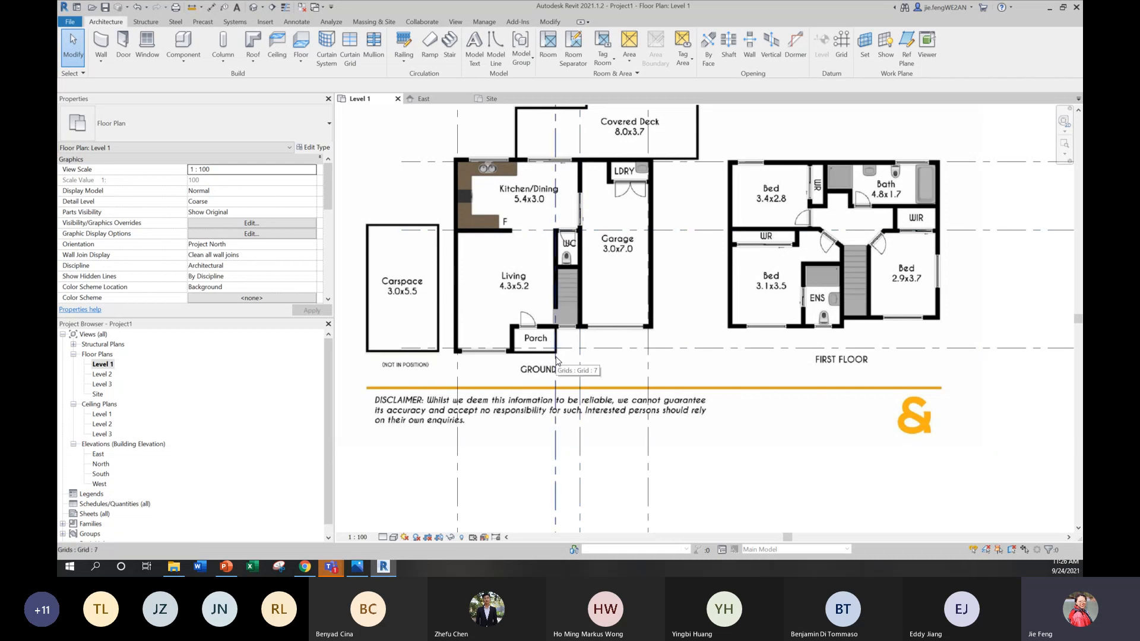
{"action": "scroll", "coordinate": [542, 336], "scroll_direction": "down", "scroll_amount": 1}
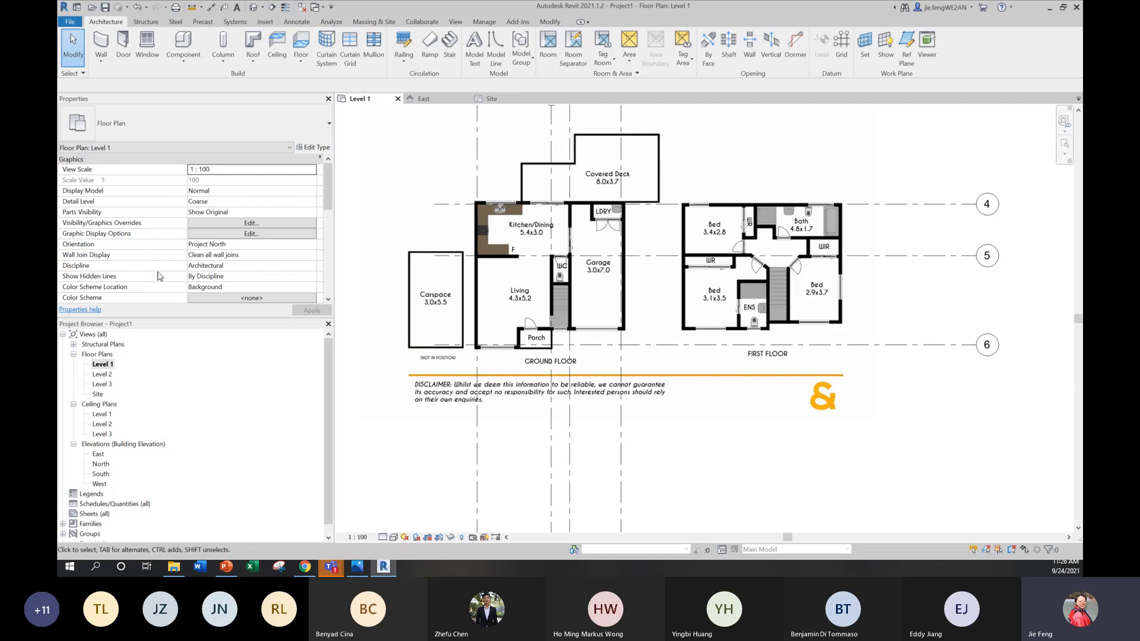
{"action": "scroll", "coordinate": [564, 284], "scroll_direction": "up", "scroll_amount": 4}
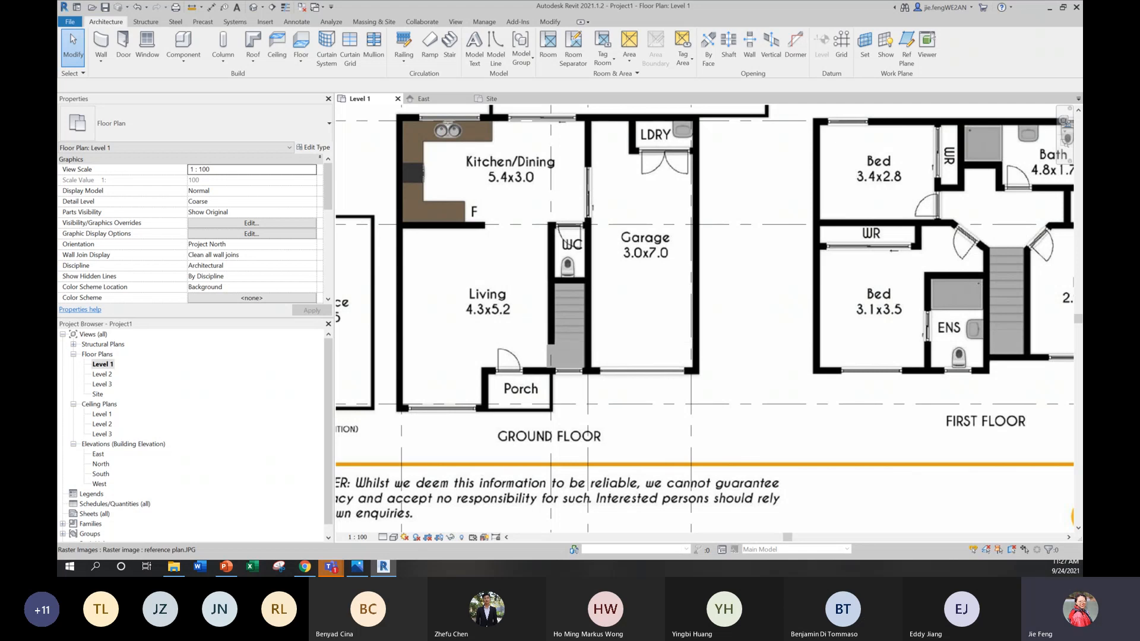
Step: Check the Domain property listing in Chrome and the Week 2 folder in the Teams General channel files, returning to the Level 1 plan
{"action": "left_click", "coordinate": [303, 571]}
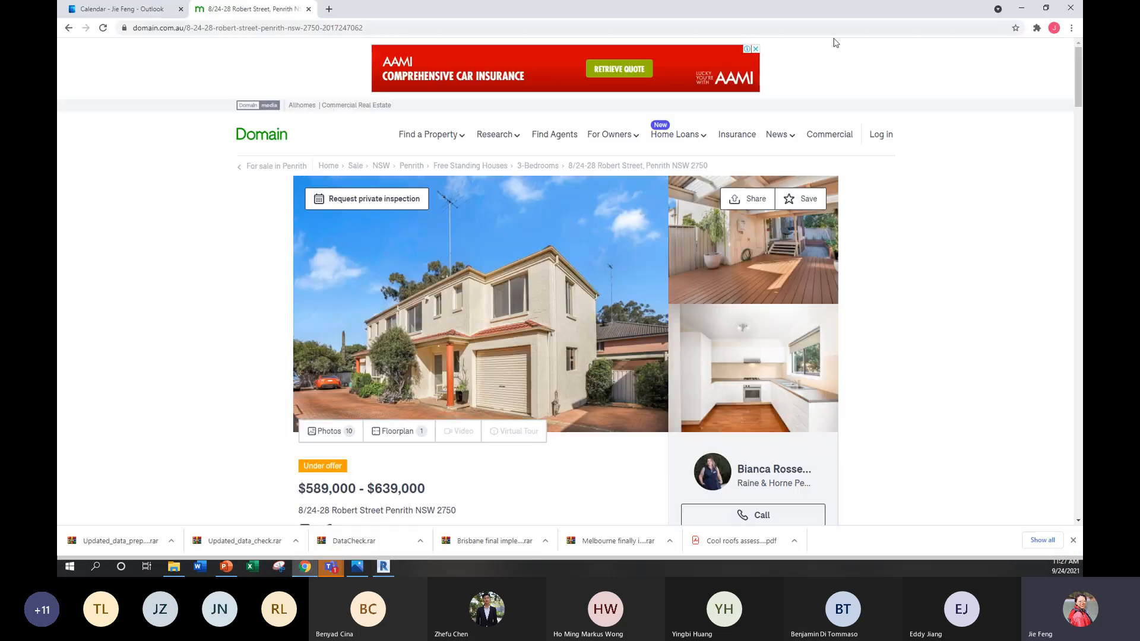
{"action": "left_click", "coordinate": [1026, 11]}
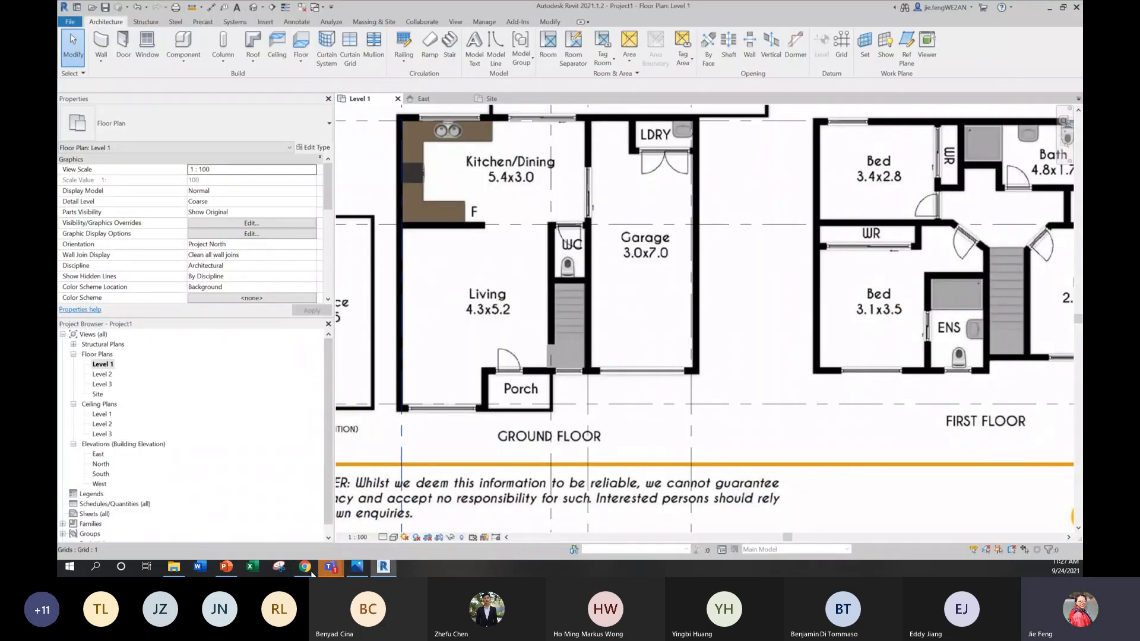
{"action": "mouse_move", "coordinate": [332, 571]}
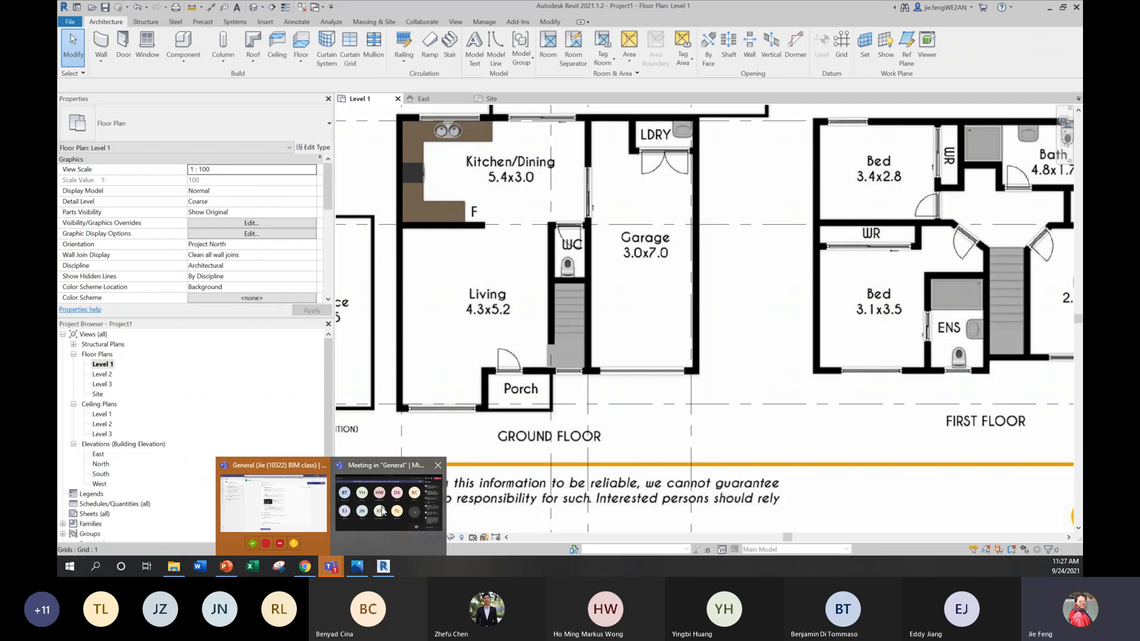
{"action": "left_click", "coordinate": [273, 501]}
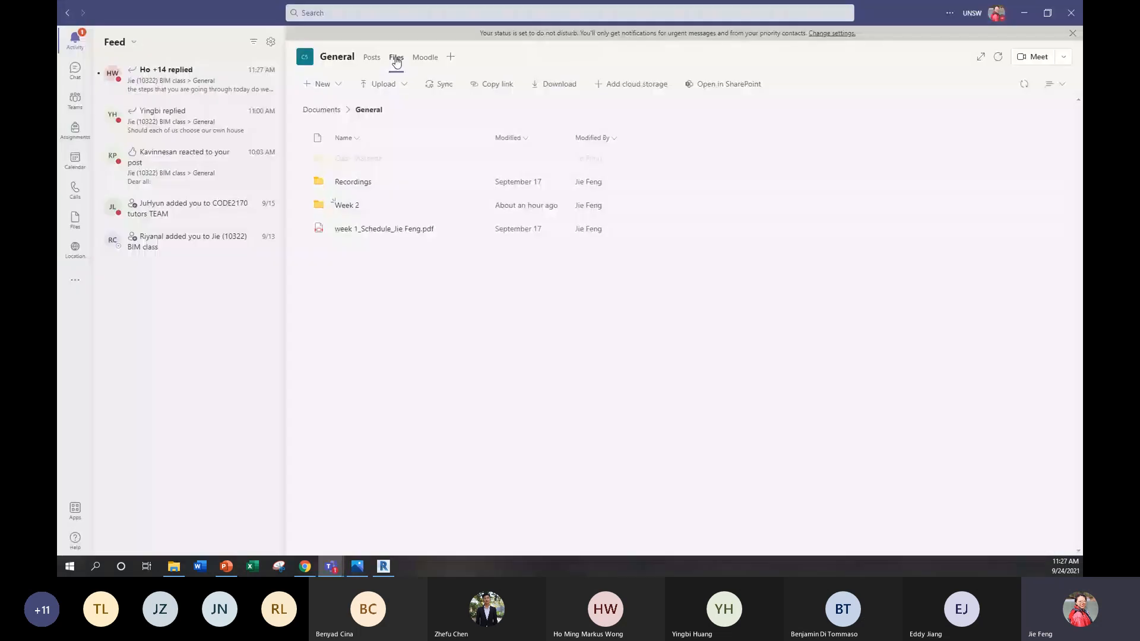
{"action": "left_click", "coordinate": [353, 208]}
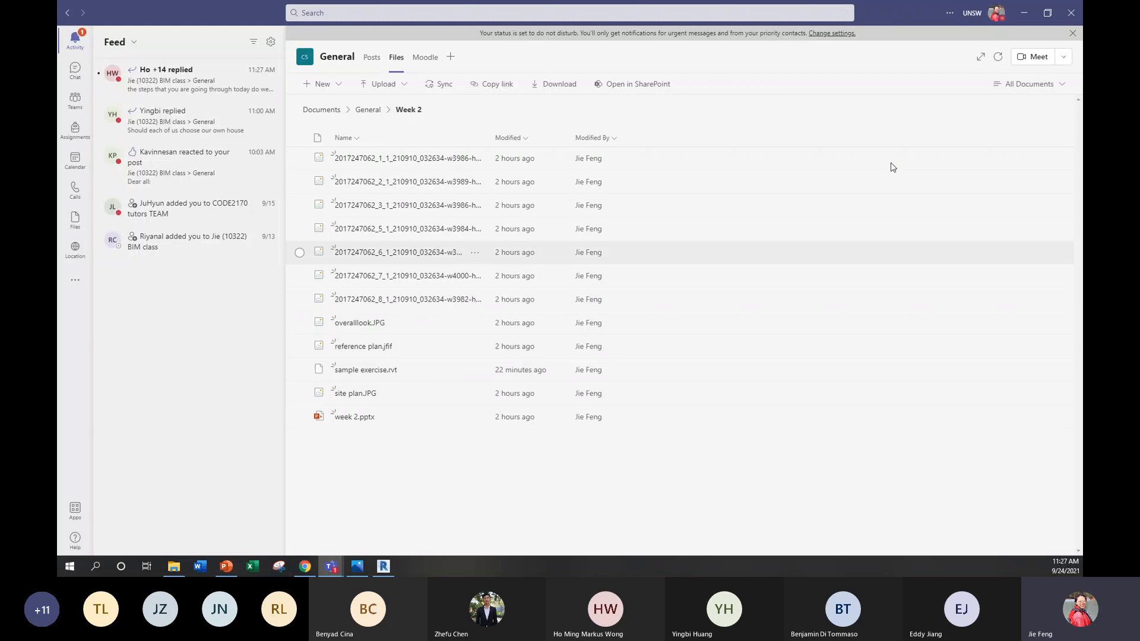
{"action": "left_click", "coordinate": [1072, 16]}
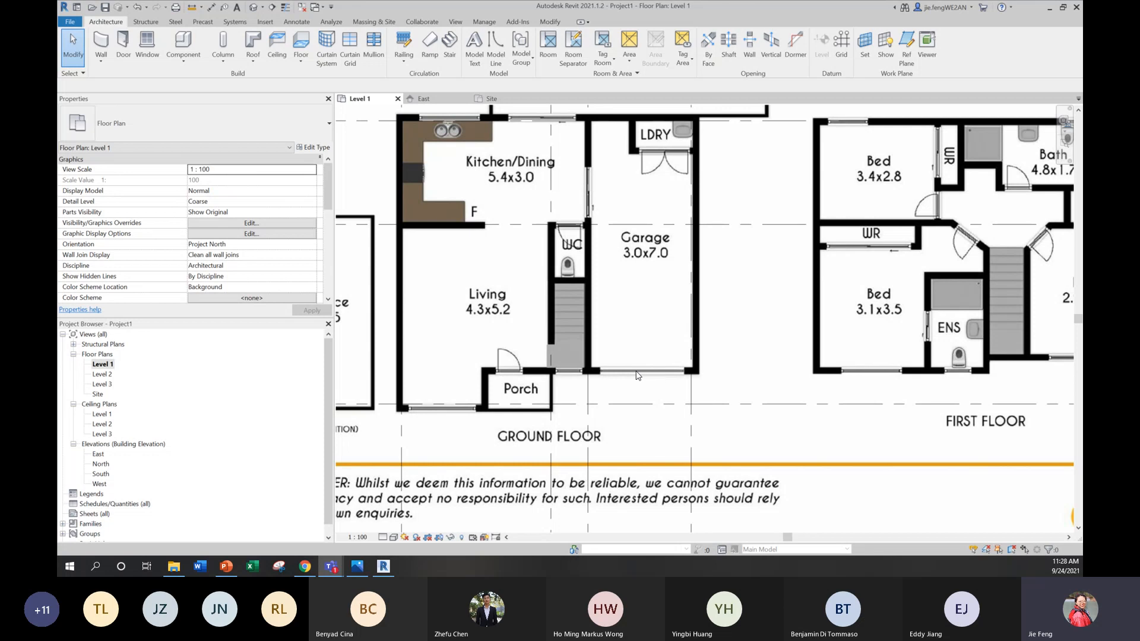
Step: Shorten the aligned lower ends of all four vertical grids together so they stop a short distance below the plan's disclaimer text
{"action": "scroll", "coordinate": [637, 375], "scroll_direction": "down", "scroll_amount": 2}
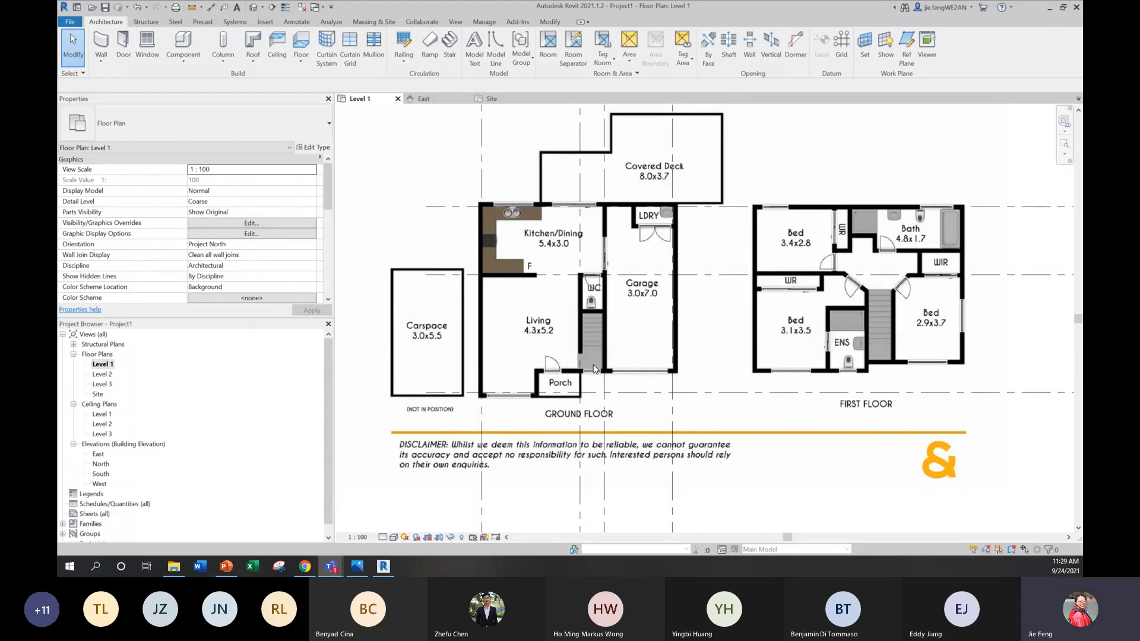
{"action": "scroll", "coordinate": [654, 304], "scroll_direction": "down", "scroll_amount": 2}
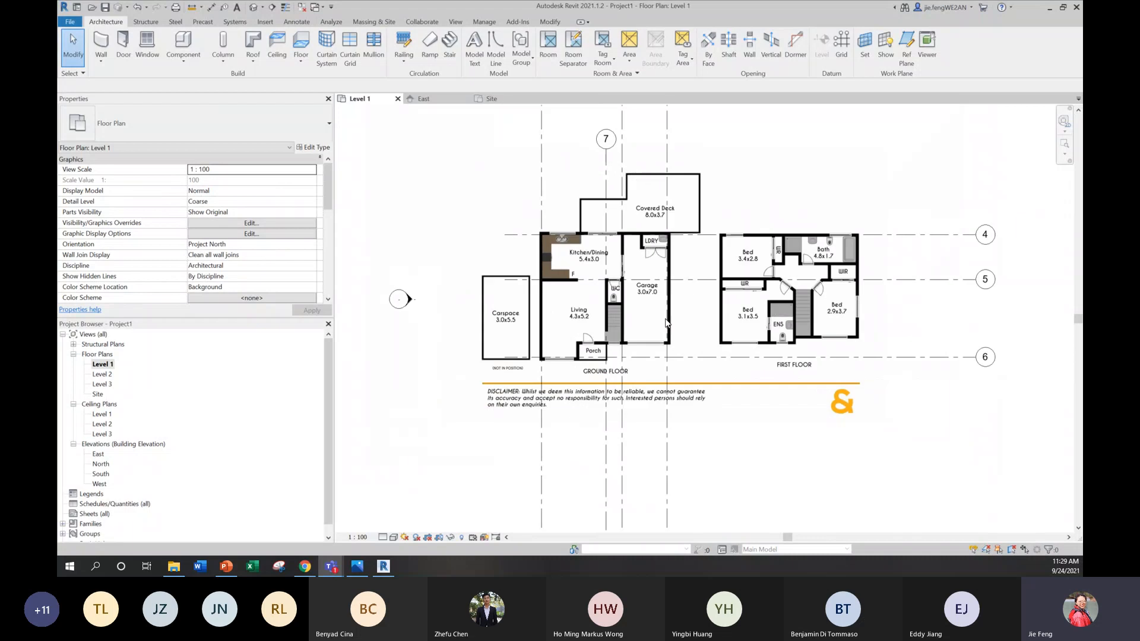
{"action": "left_click", "coordinate": [667, 364]}
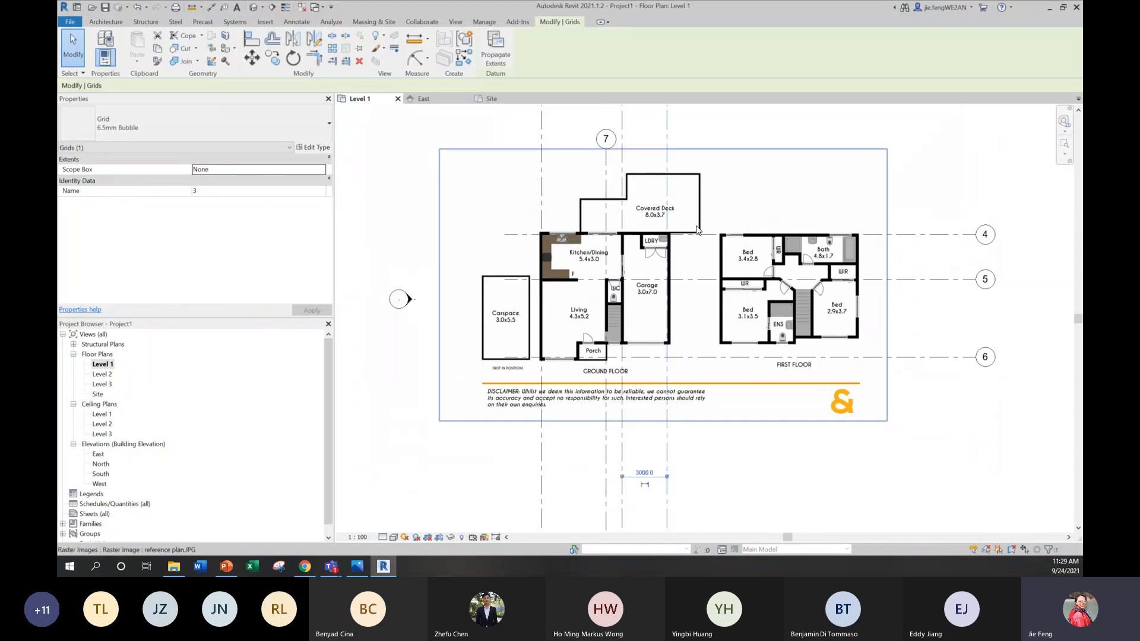
{"action": "scroll", "coordinate": [696, 226], "scroll_direction": "down", "scroll_amount": 3}
{"action": "scroll", "coordinate": [669, 525], "scroll_direction": "up", "scroll_amount": 4}
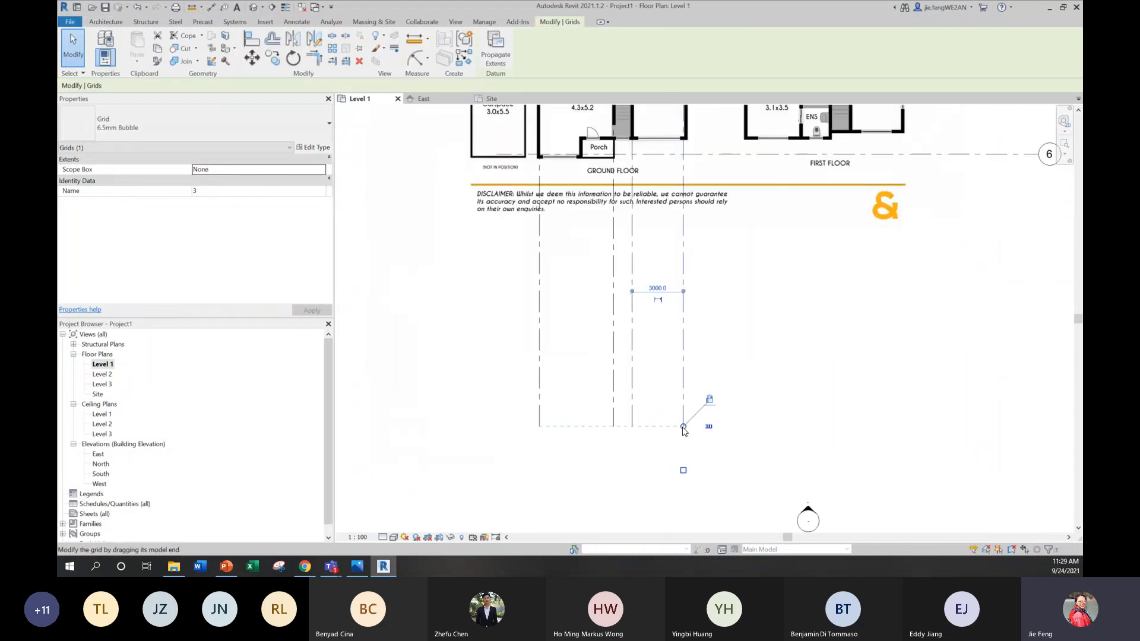
{"action": "left_click_drag", "start_coordinate": [683, 426], "coordinate": [683, 296]}
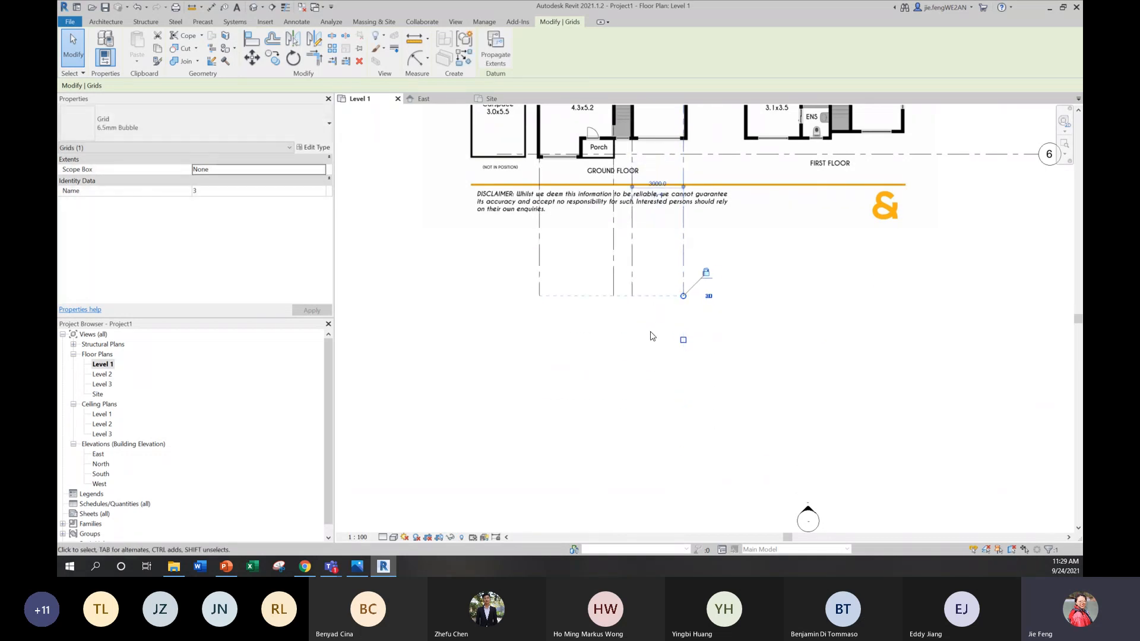
Step: Unlock grid 3's lower end to shorten it separately, and realign it with the ends of the other vertical grids
{"action": "left_click", "coordinate": [710, 299]}
{"action": "left_click", "coordinate": [684, 286]}
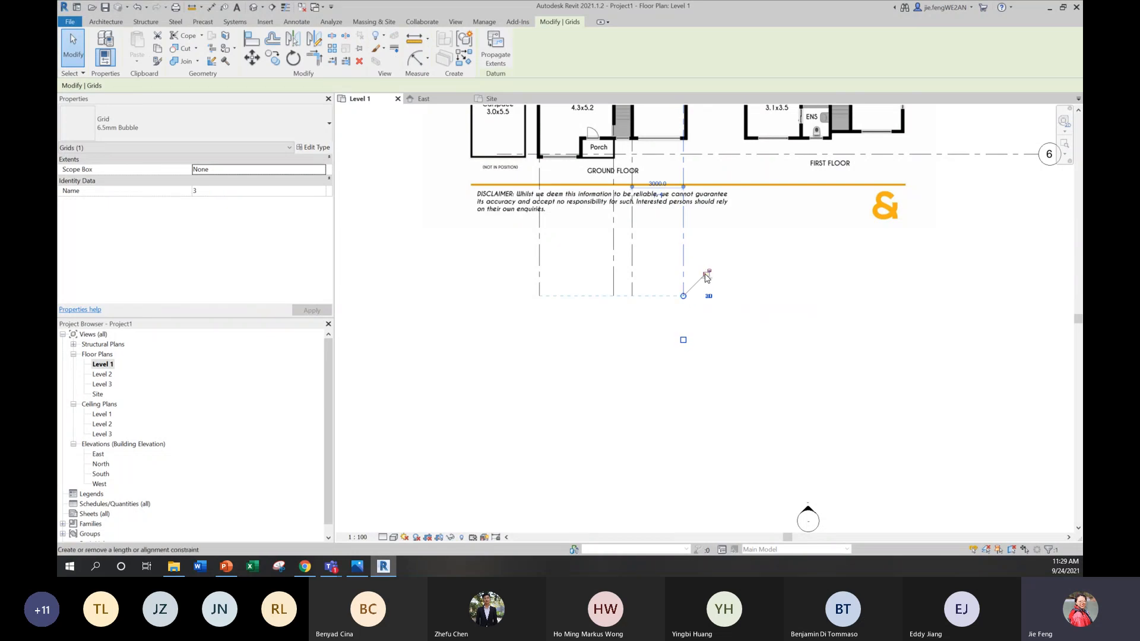
{"action": "left_click_drag", "start_coordinate": [683, 295], "coordinate": [683, 263]}
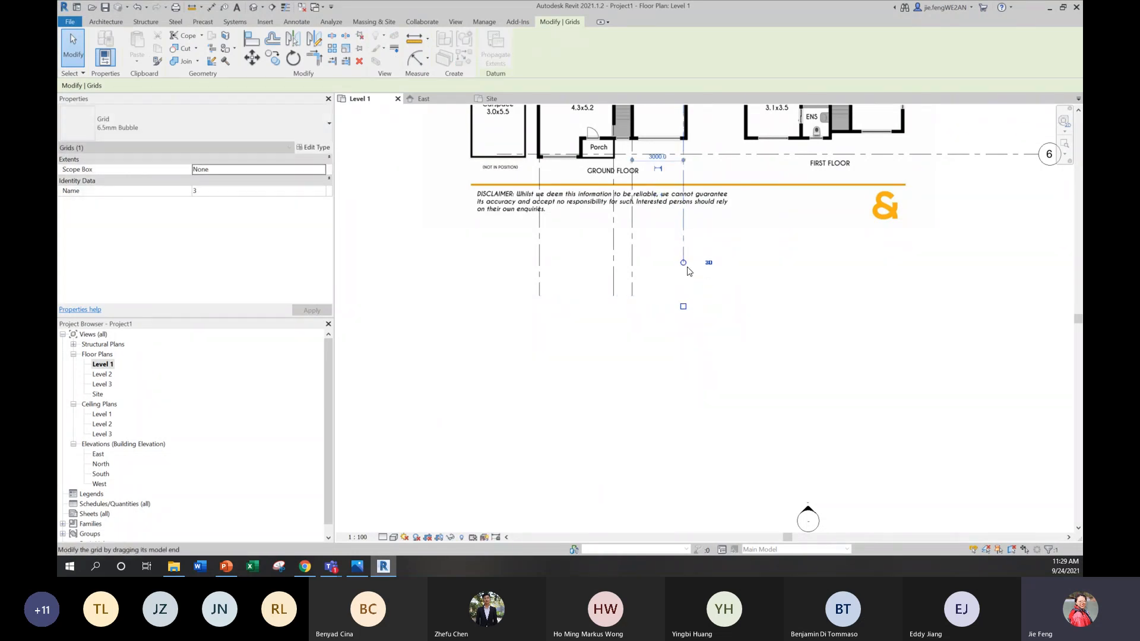
{"action": "left_click", "coordinate": [729, 280]}
{"action": "left_click", "coordinate": [684, 258]}
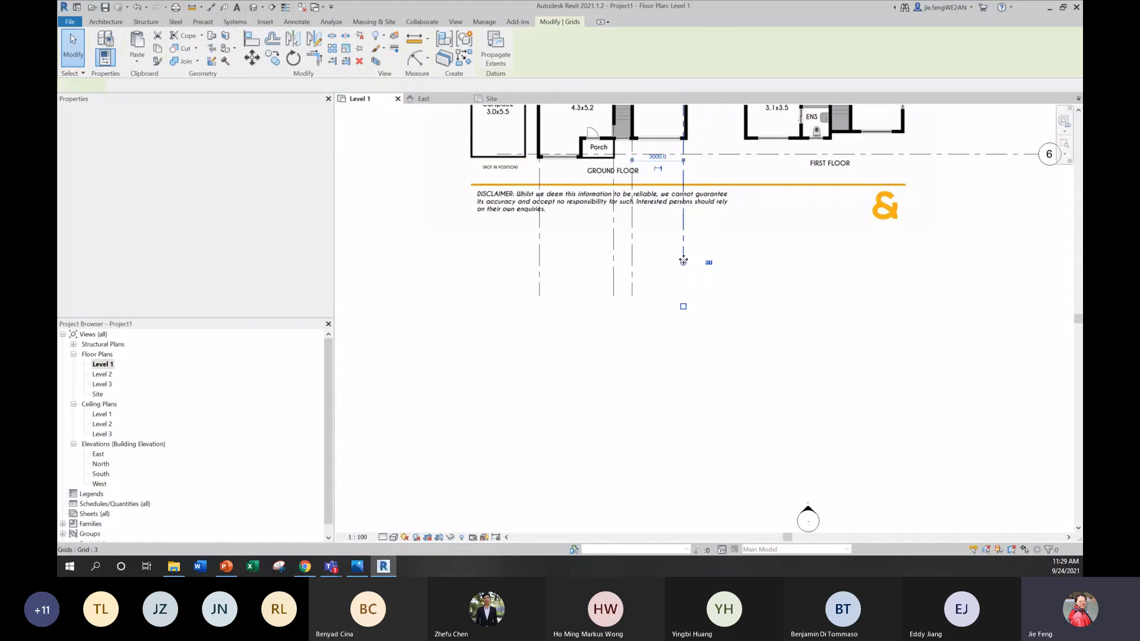
{"action": "left_click_drag", "start_coordinate": [683, 264], "coordinate": [683, 296]}
{"action": "left_click", "coordinate": [773, 317]}
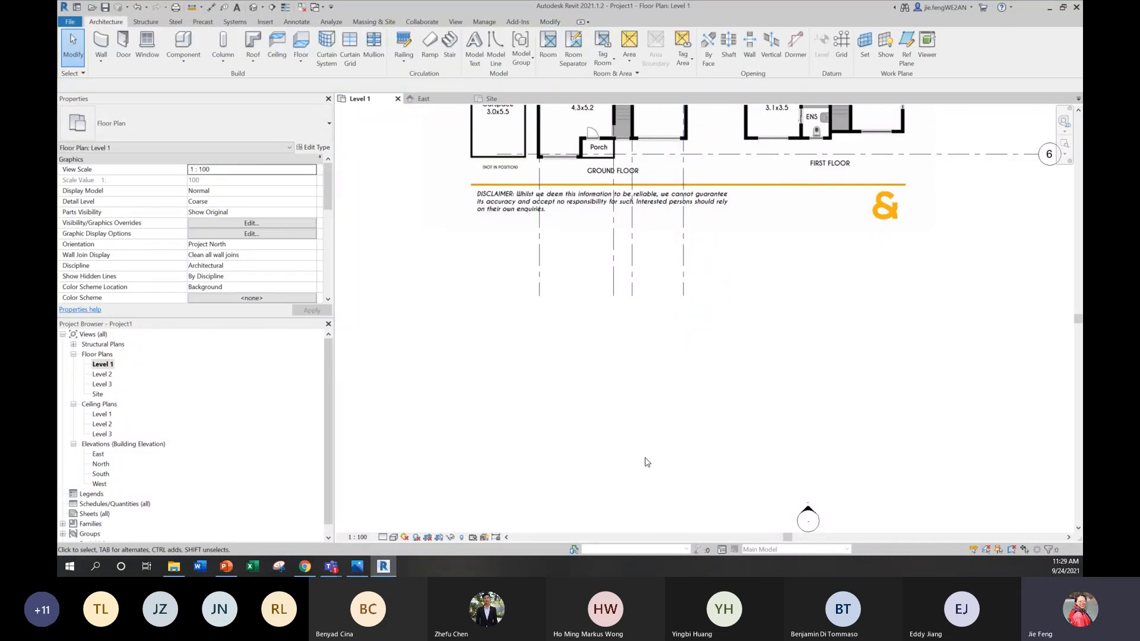
Step: Try renaming grid 7 to 8 and undo the renaming
{"action": "scroll", "coordinate": [646, 461], "scroll_direction": "down", "scroll_amount": 3}
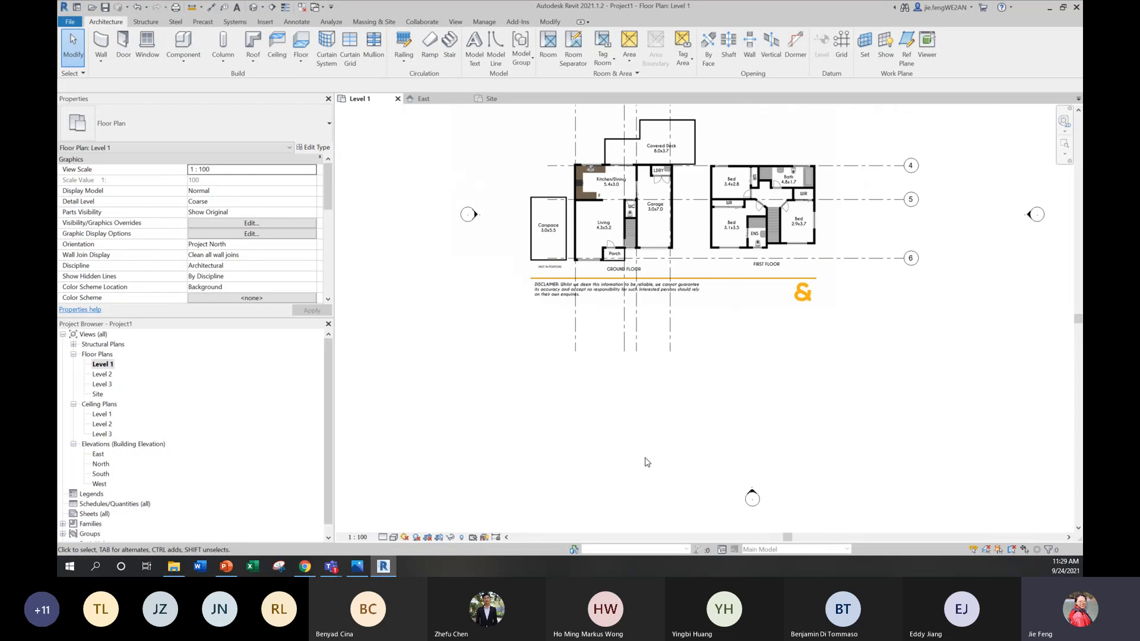
{"action": "middle_click_drag", "start_coordinate": [673, 215], "coordinate": [678, 408]}
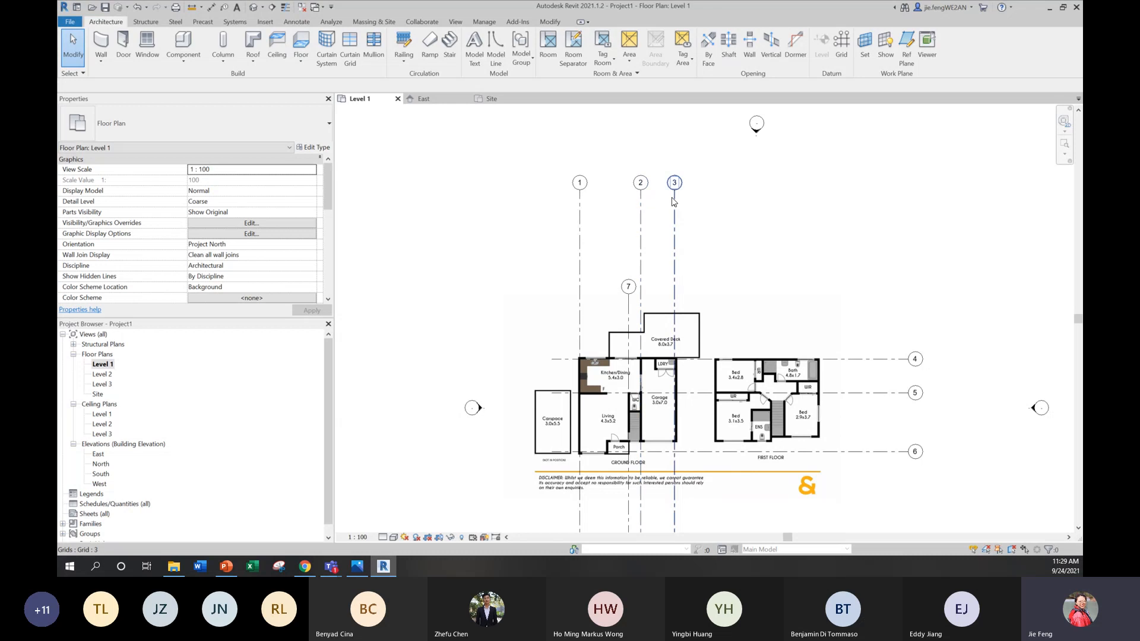
{"action": "double_click", "coordinate": [629, 288]}
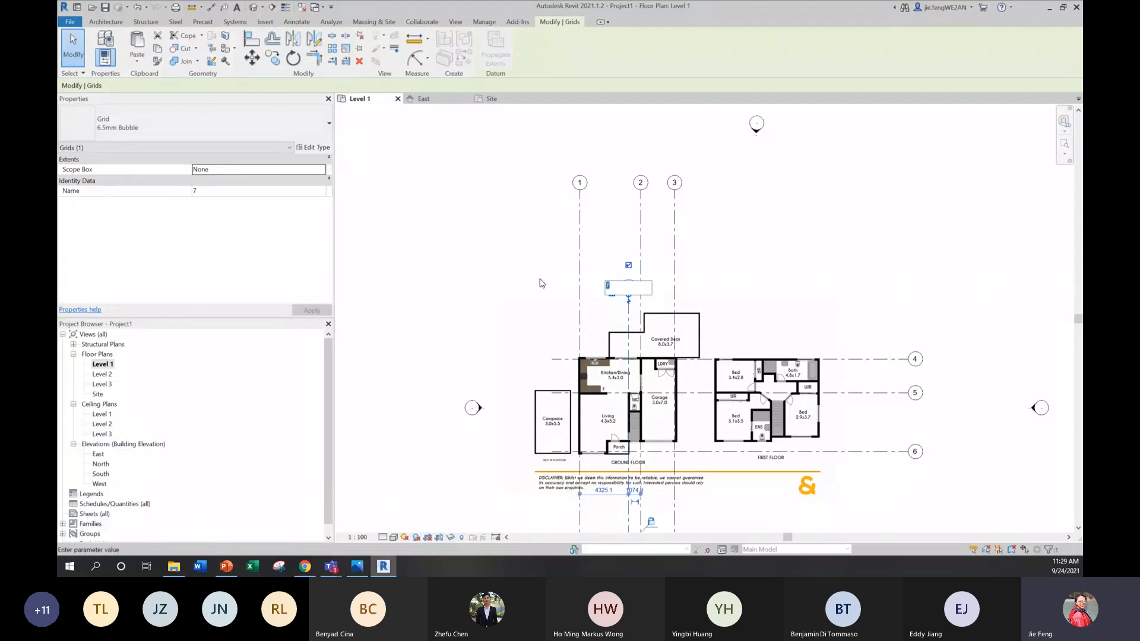
{"action": "type", "text": "8"}
{"action": "left_click", "coordinate": [903, 286]}
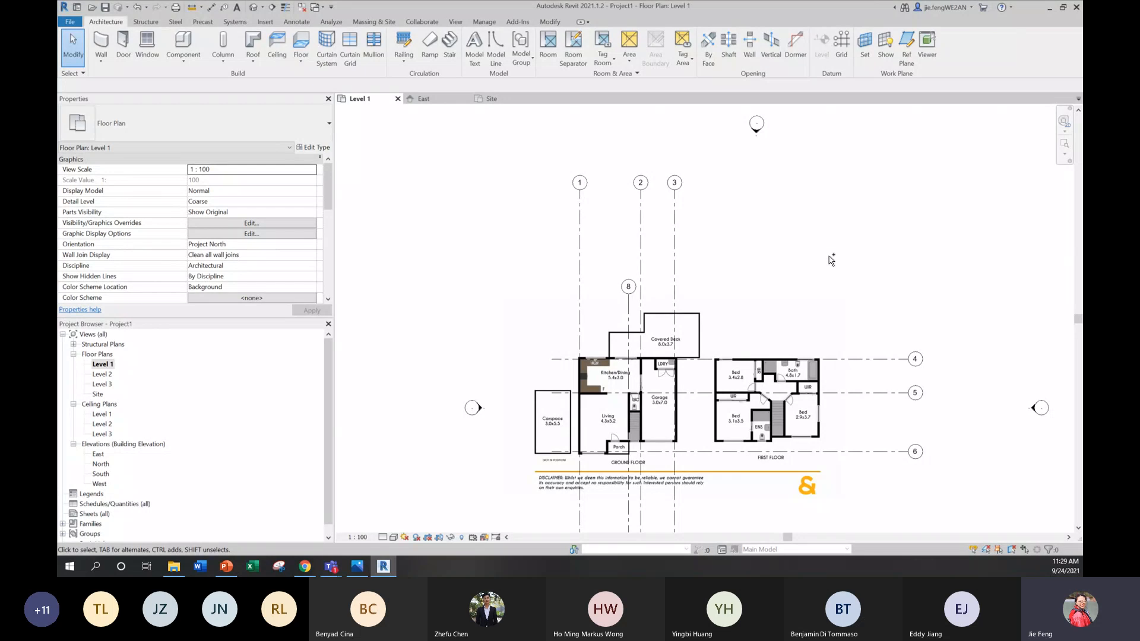
{"action": "key", "text": "ctrl+z"}
{"action": "middle_click_drag", "start_coordinate": [763, 245], "coordinate": [730, 183]}
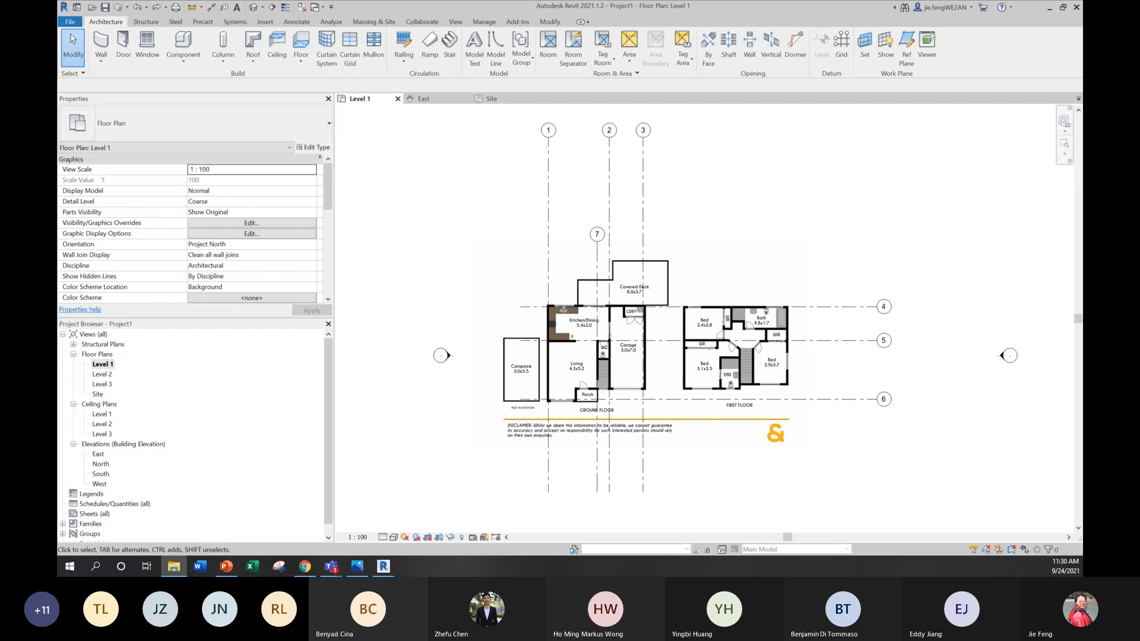
Step: View the exterior house photo in a smaller window beside the Level 1 plan to compare it with the layout, and minimize it
{"action": "double_click", "coordinate": [545, 145]}
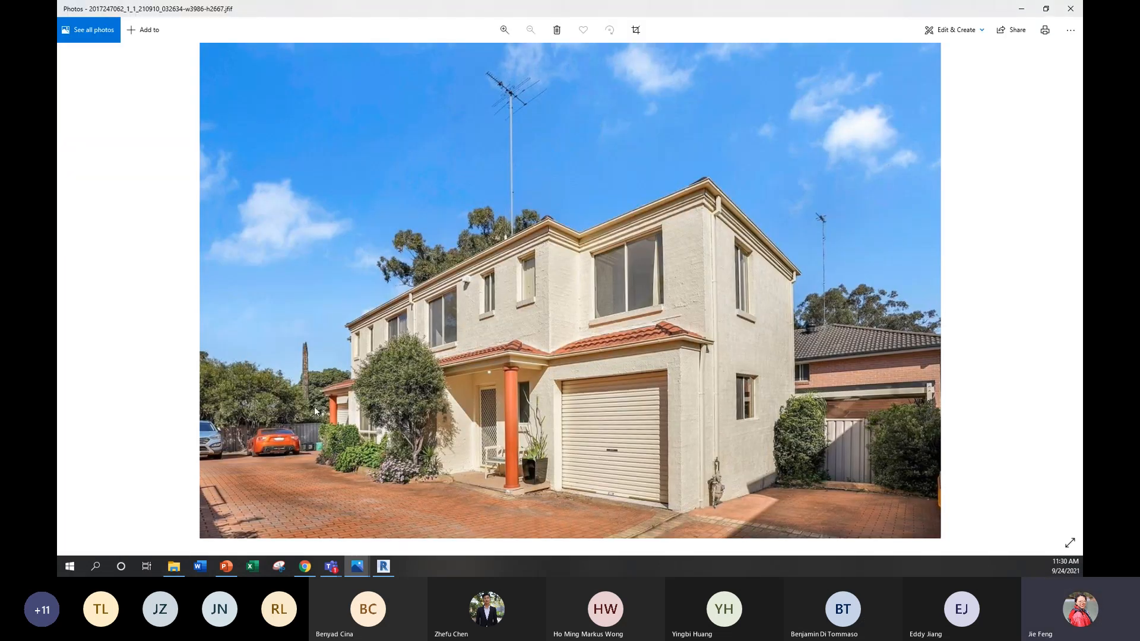
{"action": "double_click", "coordinate": [884, 10]}
{"action": "left_click_drag", "start_coordinate": [829, 84], "coordinate": [348, 98]}
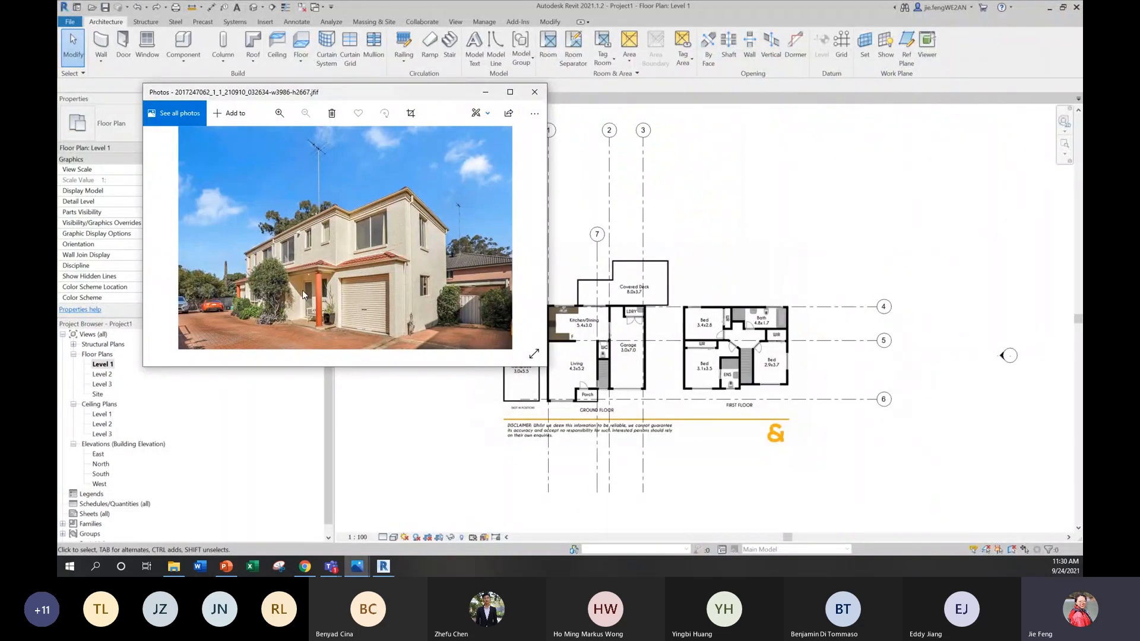
{"action": "left_click_drag", "start_coordinate": [438, 95], "coordinate": [386, 97]}
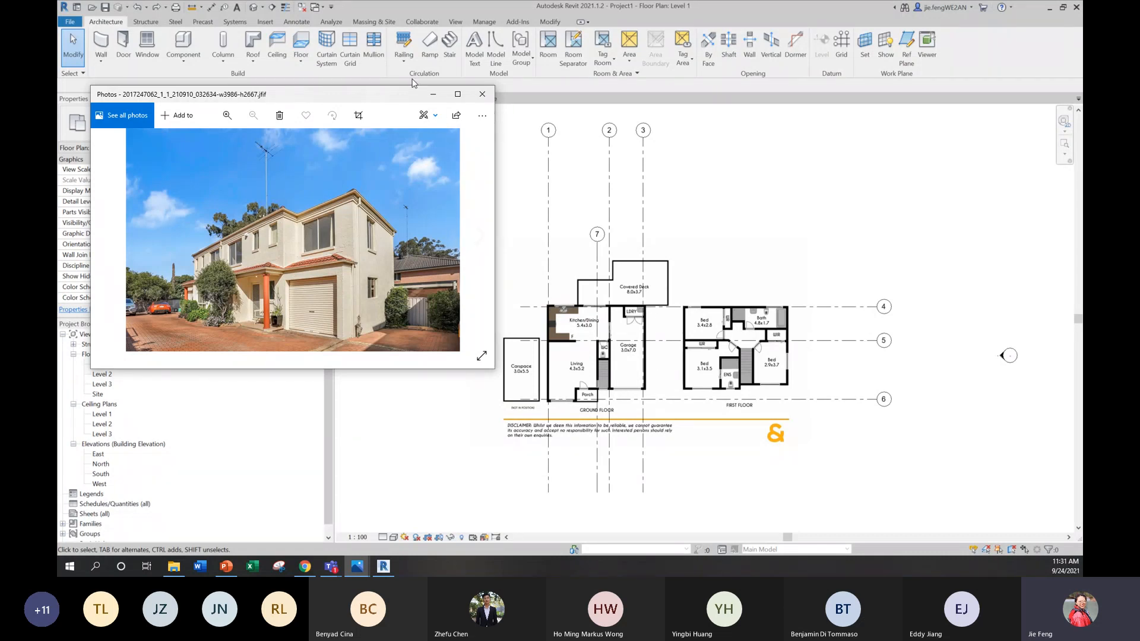
{"action": "left_click", "coordinate": [433, 93]}
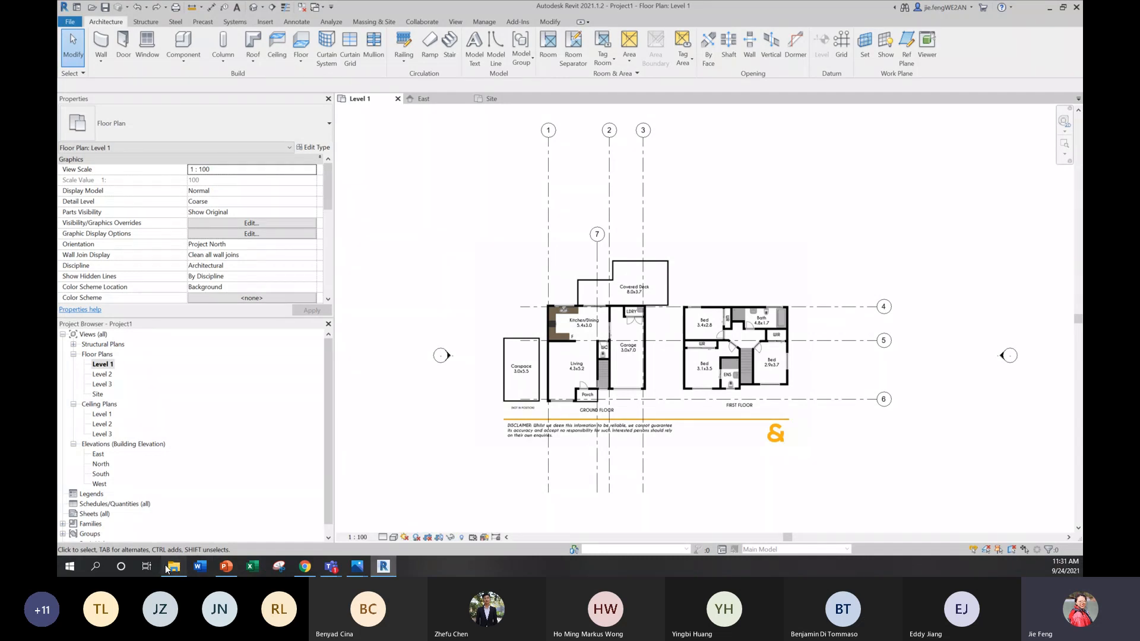
Step: Examine the site plan image and the exterior house photo, comparing the site plan with the Level 1 plan in a smaller window
{"action": "left_click", "coordinate": [356, 566]}
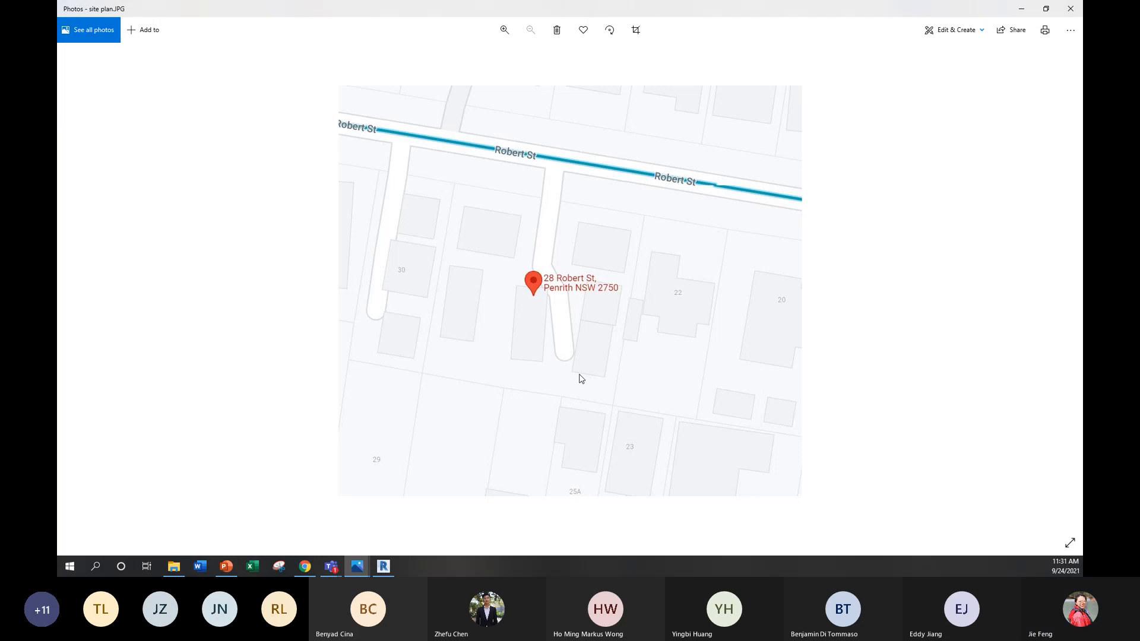
{"action": "left_click", "coordinate": [177, 568]}
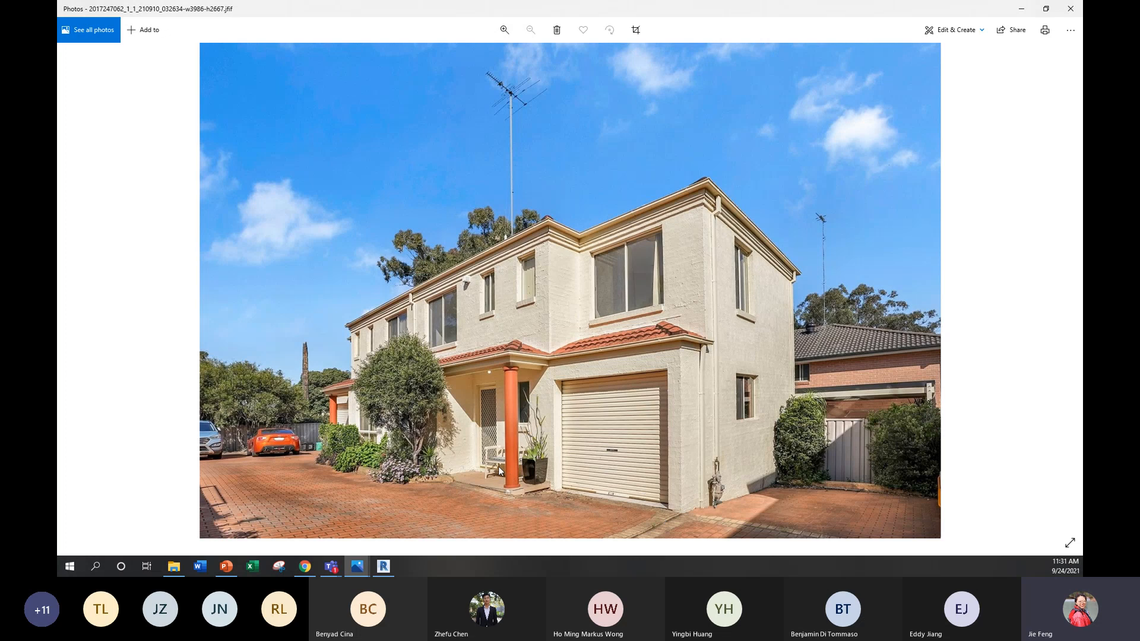
{"action": "left_click", "coordinate": [1022, 9]}
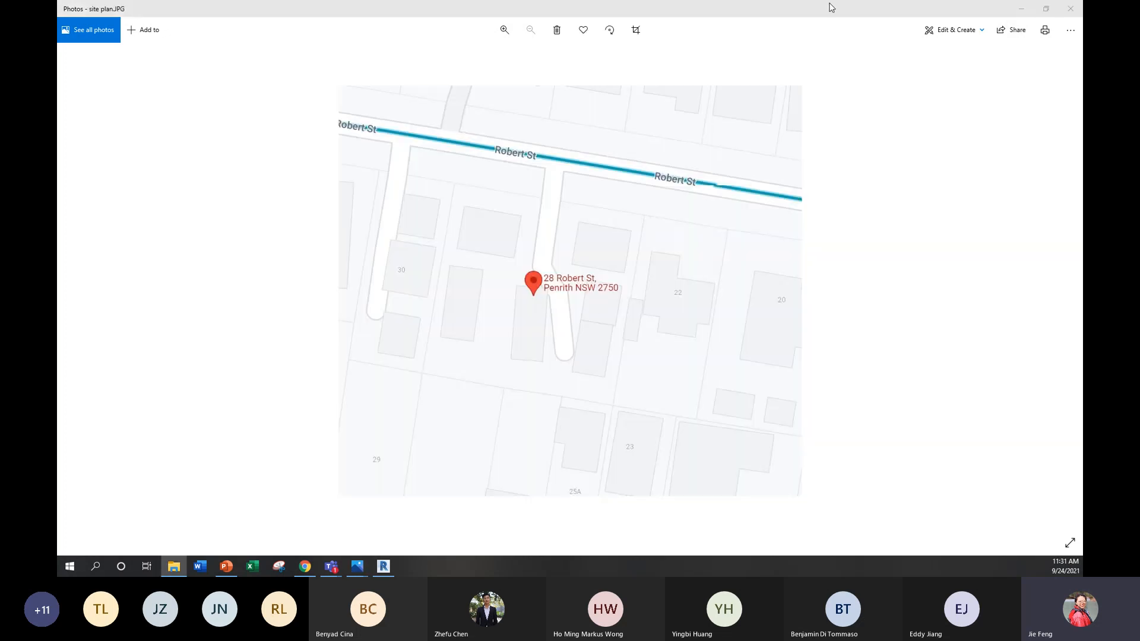
{"action": "left_click_drag", "start_coordinate": [571, 9], "coordinate": [293, 309]}
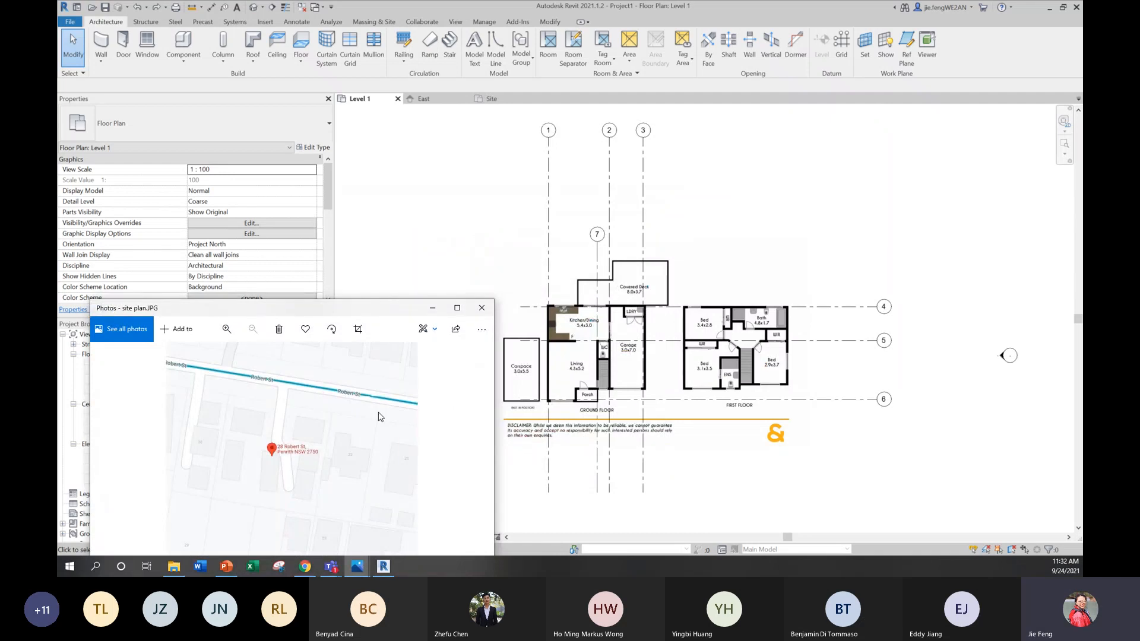
{"action": "left_click", "coordinate": [431, 308]}
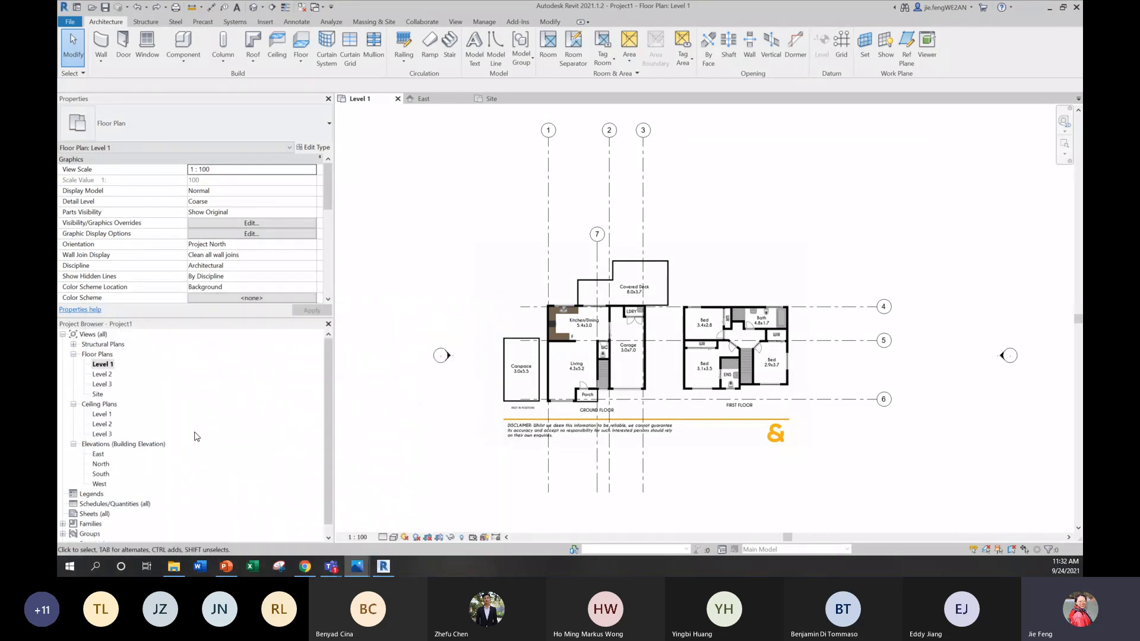
Step: Import the site plan image into the Site floor plan, place it over the grids, and shift it slightly up and left
{"action": "double_click", "coordinate": [97, 394]}
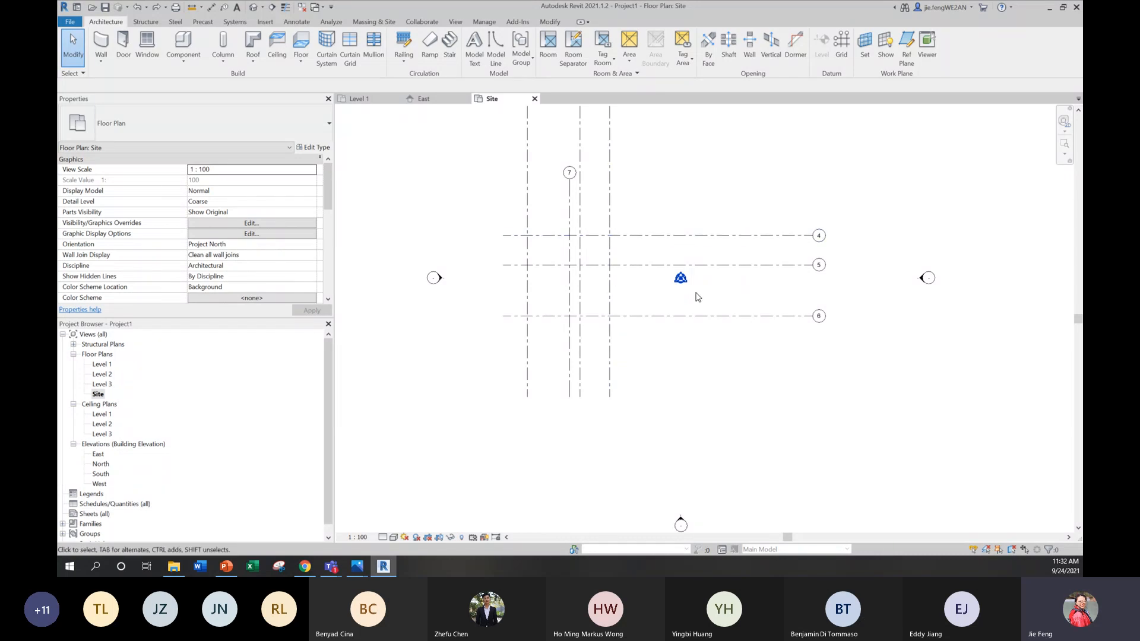
{"action": "middle_click_drag", "start_coordinate": [698, 297], "coordinate": [690, 336]}
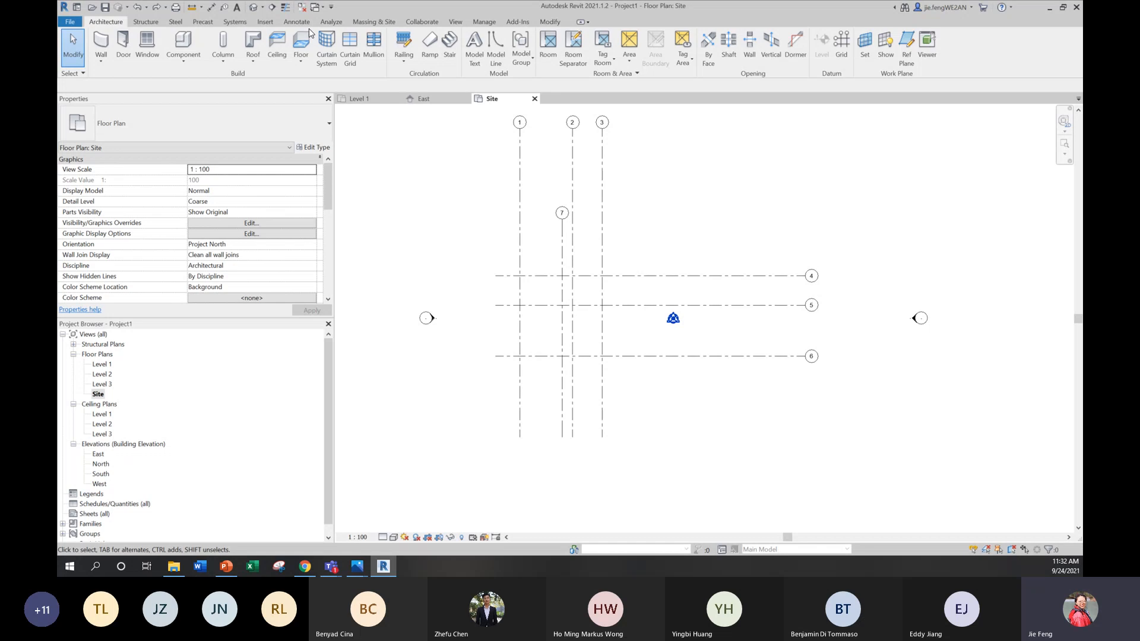
{"action": "left_click", "coordinate": [268, 24]}
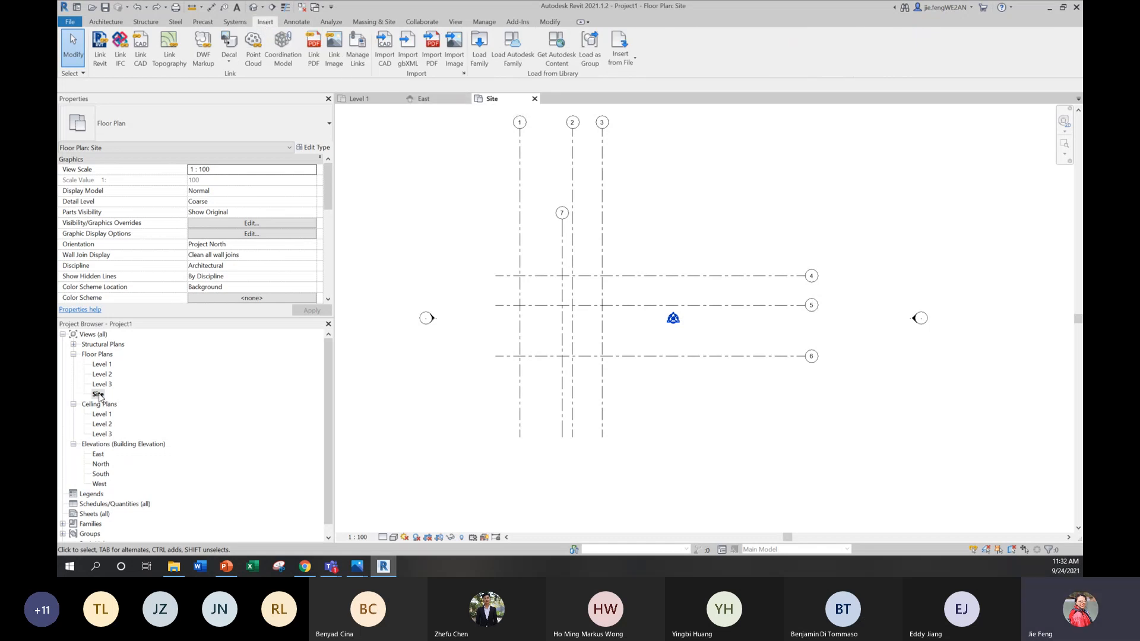
{"action": "left_click", "coordinate": [457, 59]}
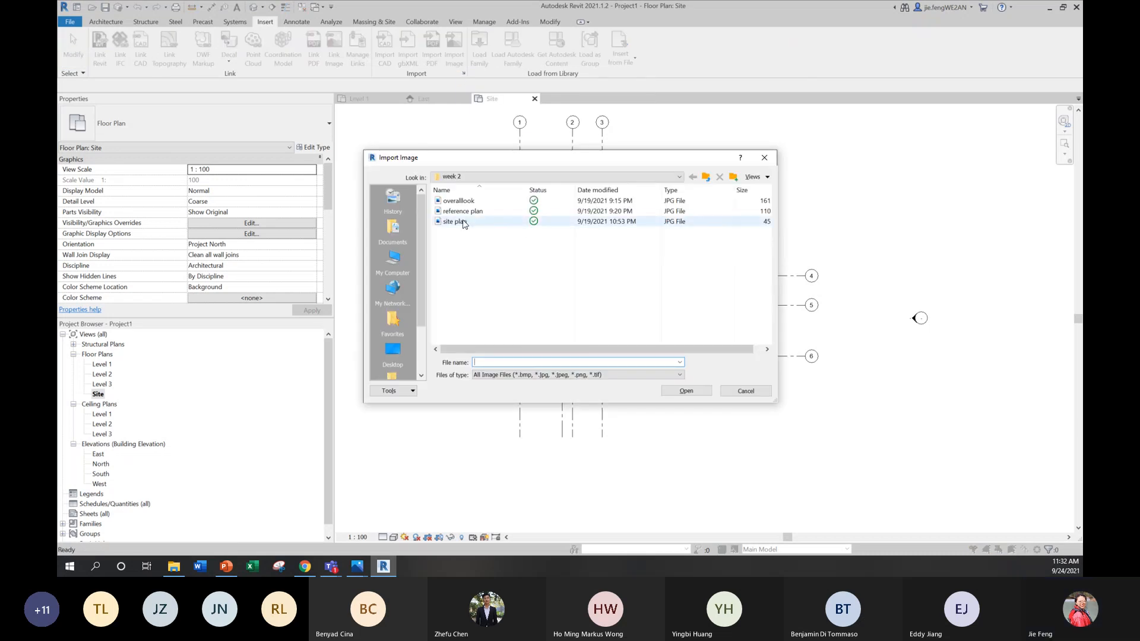
{"action": "left_click", "coordinate": [464, 223]}
{"action": "left_click", "coordinate": [689, 390]}
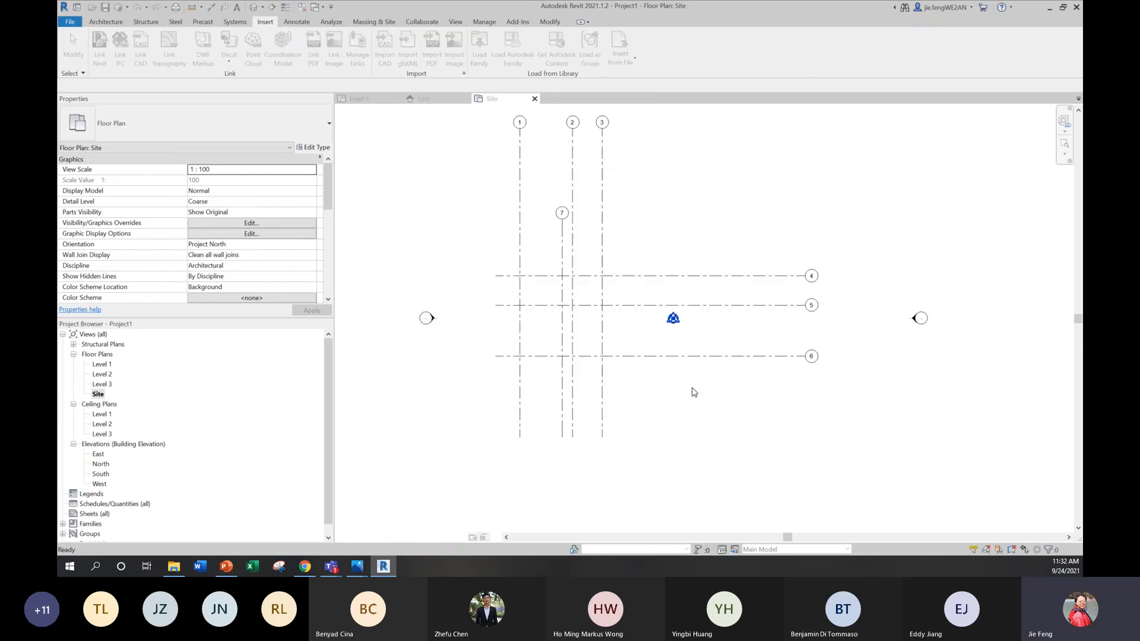
{"action": "left_click", "coordinate": [600, 293]}
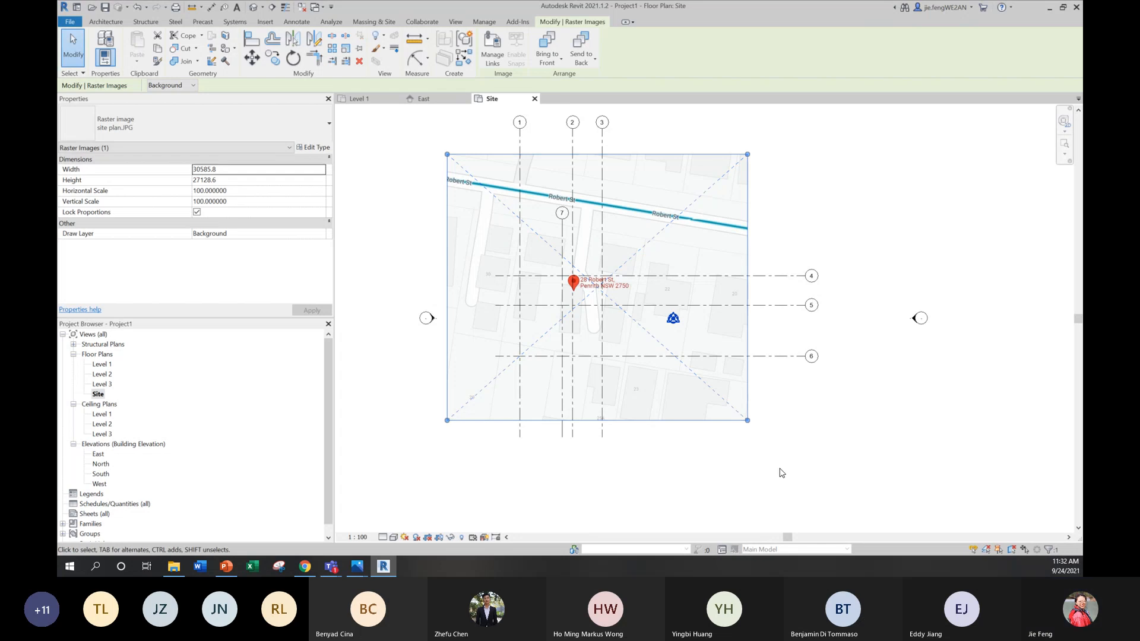
{"action": "left_click", "coordinate": [861, 458]}
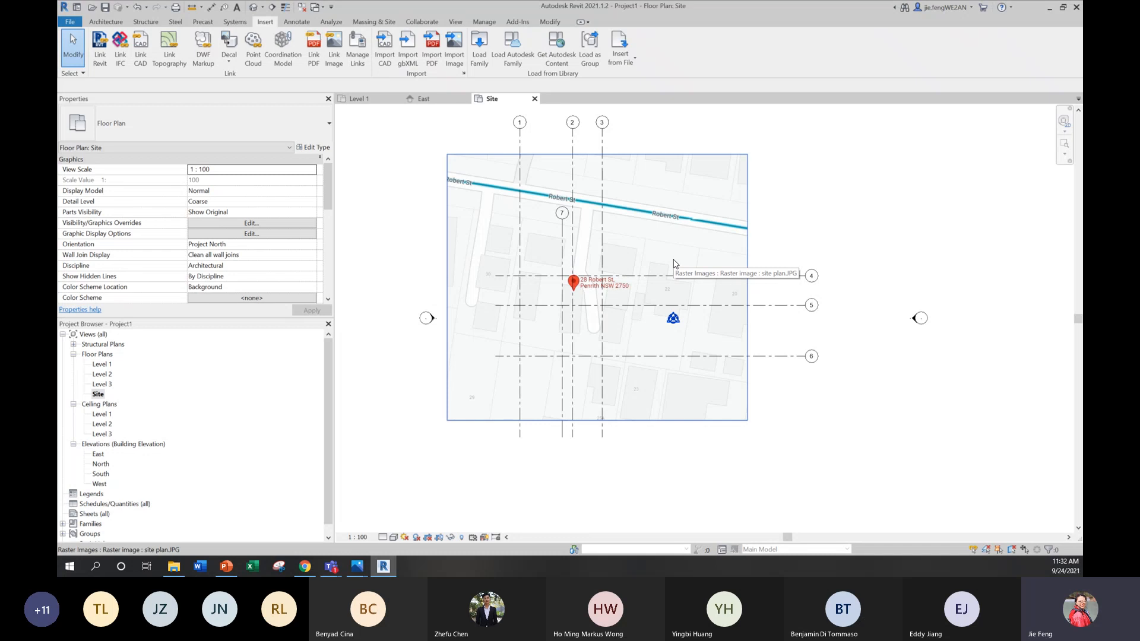
{"action": "left_click_drag", "start_coordinate": [703, 400], "coordinate": [678, 393]}
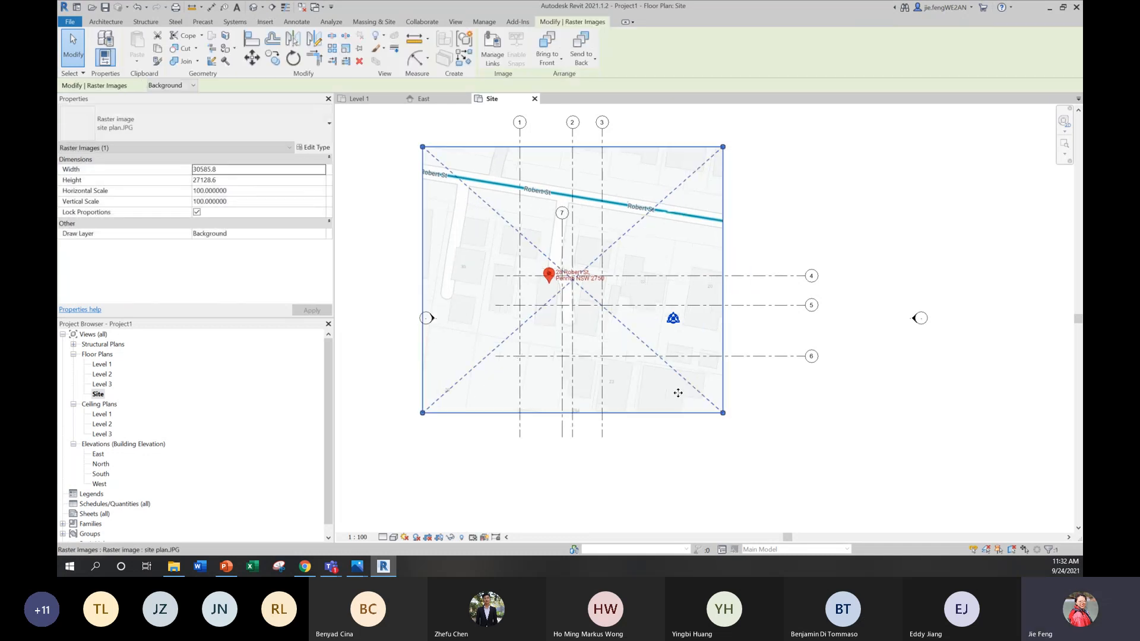
{"action": "left_click", "coordinate": [829, 190]}
Step: Set the Site view's orientation to True North
{"action": "scroll", "coordinate": [614, 301], "scroll_direction": "up", "scroll_amount": 1}
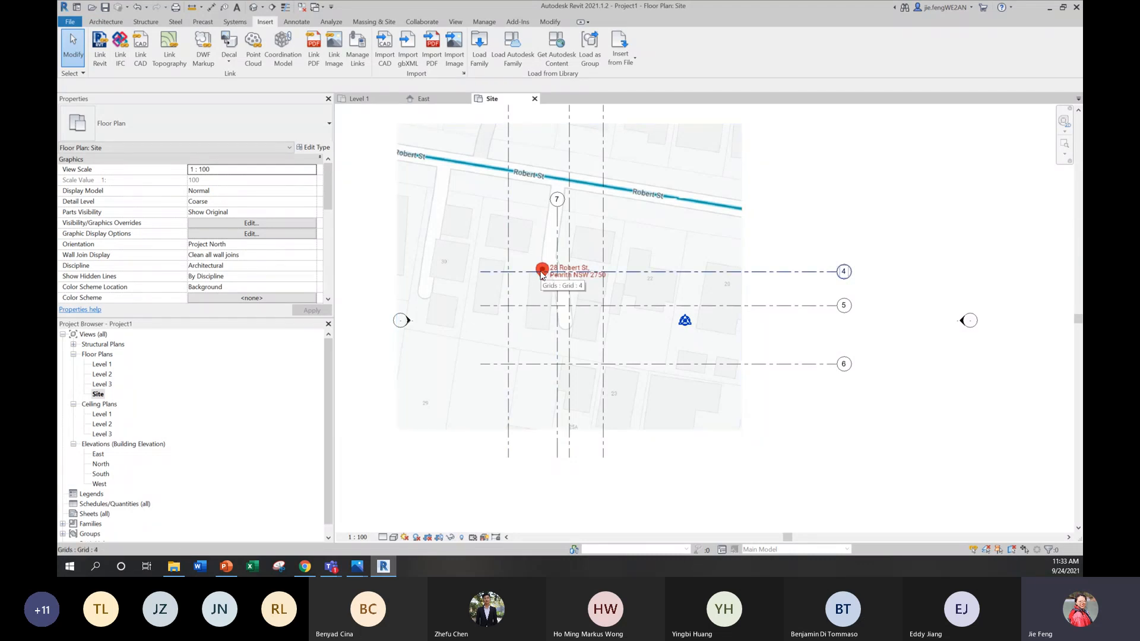
{"action": "left_click", "coordinate": [240, 246]}
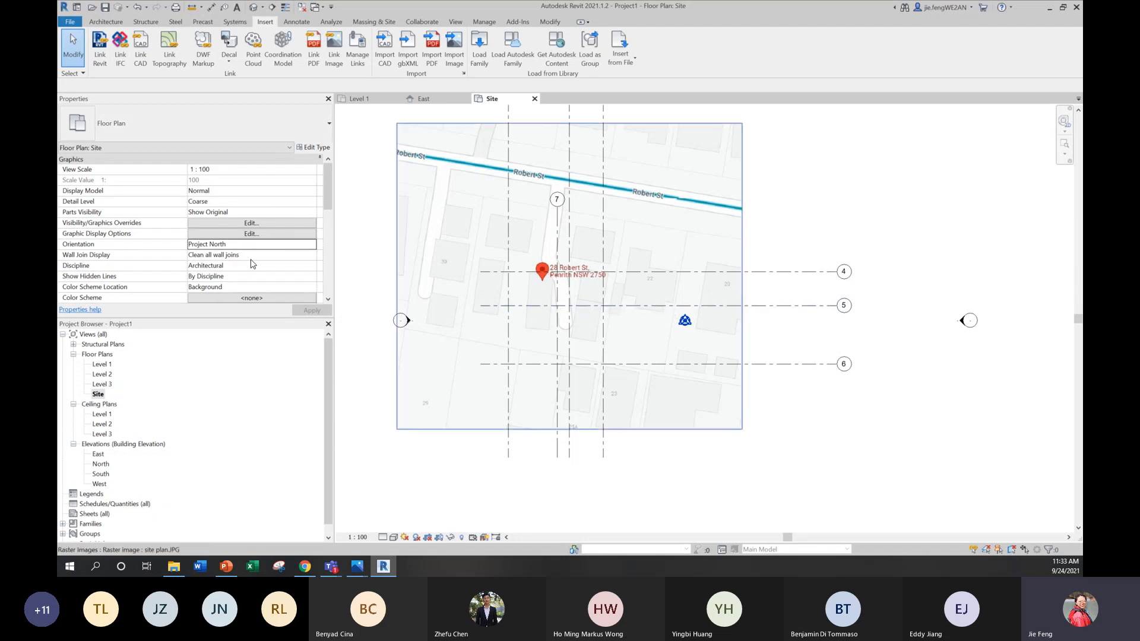
{"action": "left_click", "coordinate": [311, 244]}
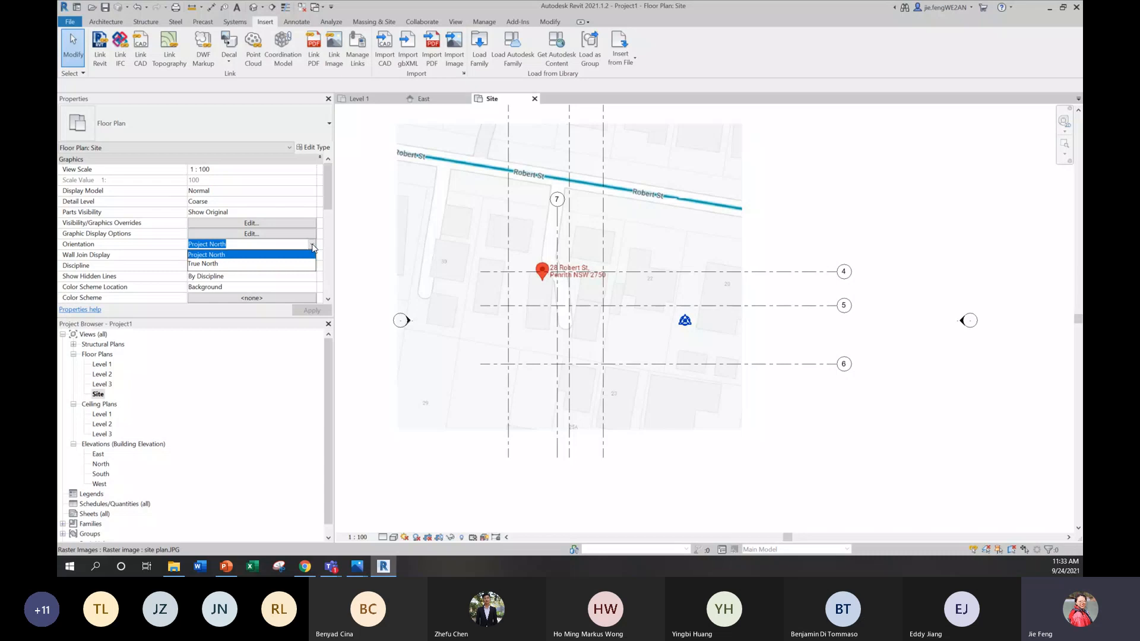
{"action": "left_click", "coordinate": [212, 265]}
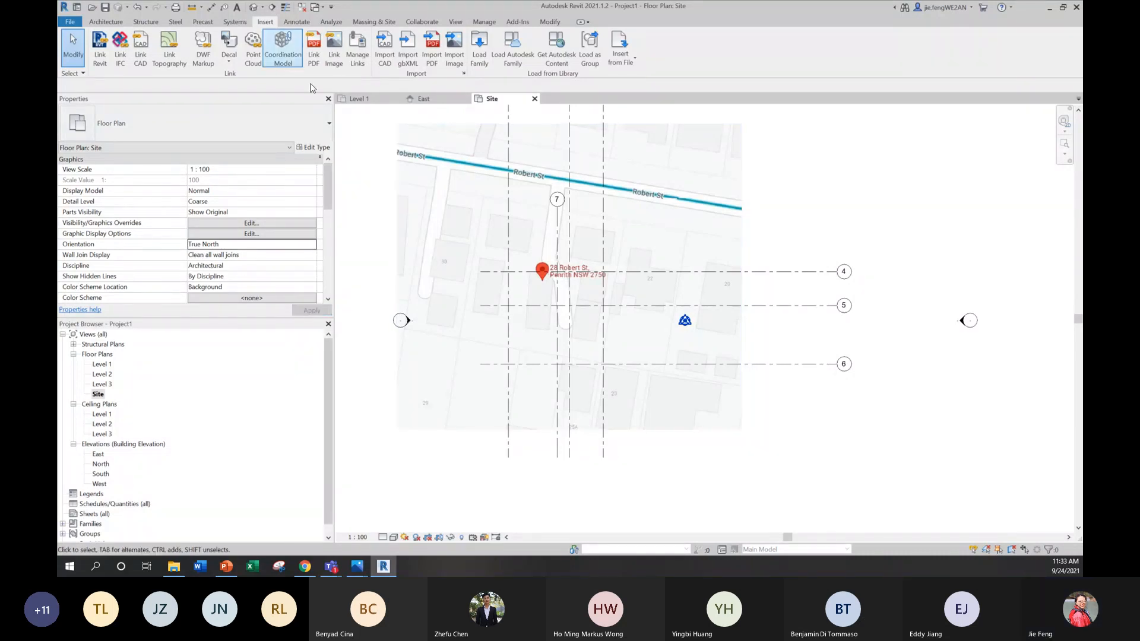
Step: Try placing the M_North Arrow-2 annotation symbol on the site plan image near Robert St
{"action": "middle_click_drag", "start_coordinate": [648, 247], "coordinate": [631, 253]}
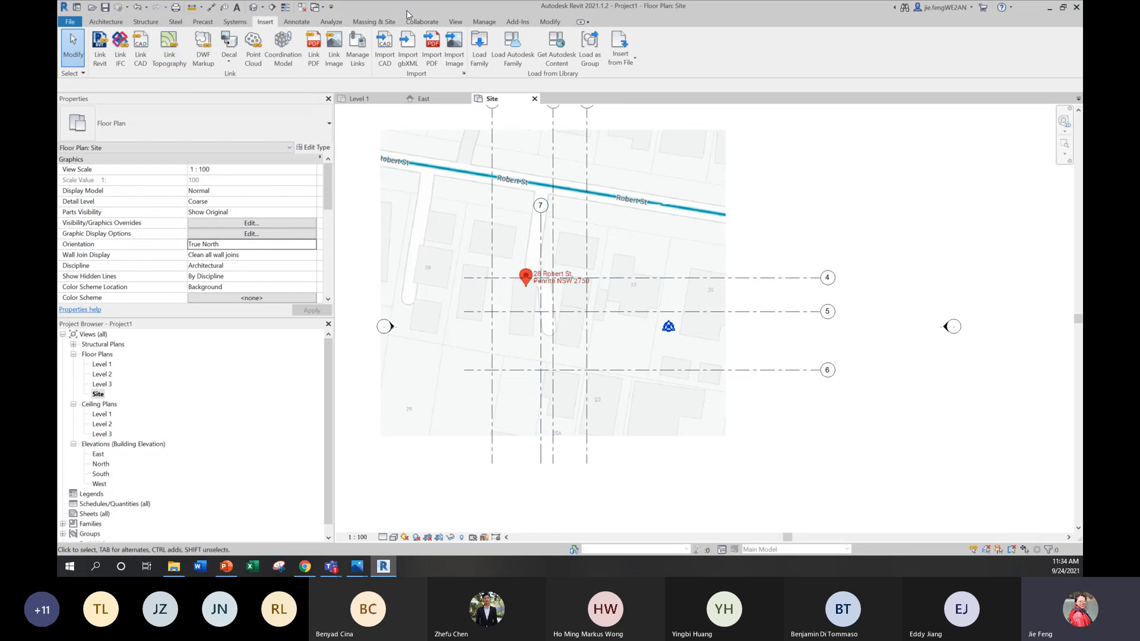
{"action": "left_click", "coordinate": [479, 22]}
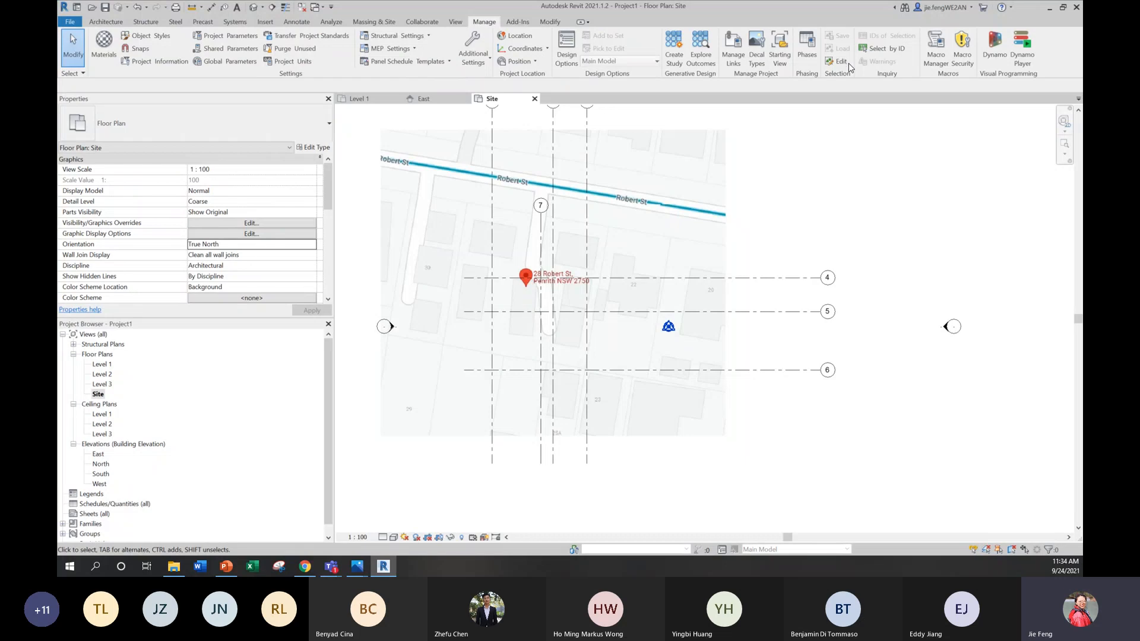
{"action": "left_click", "coordinate": [106, 22]}
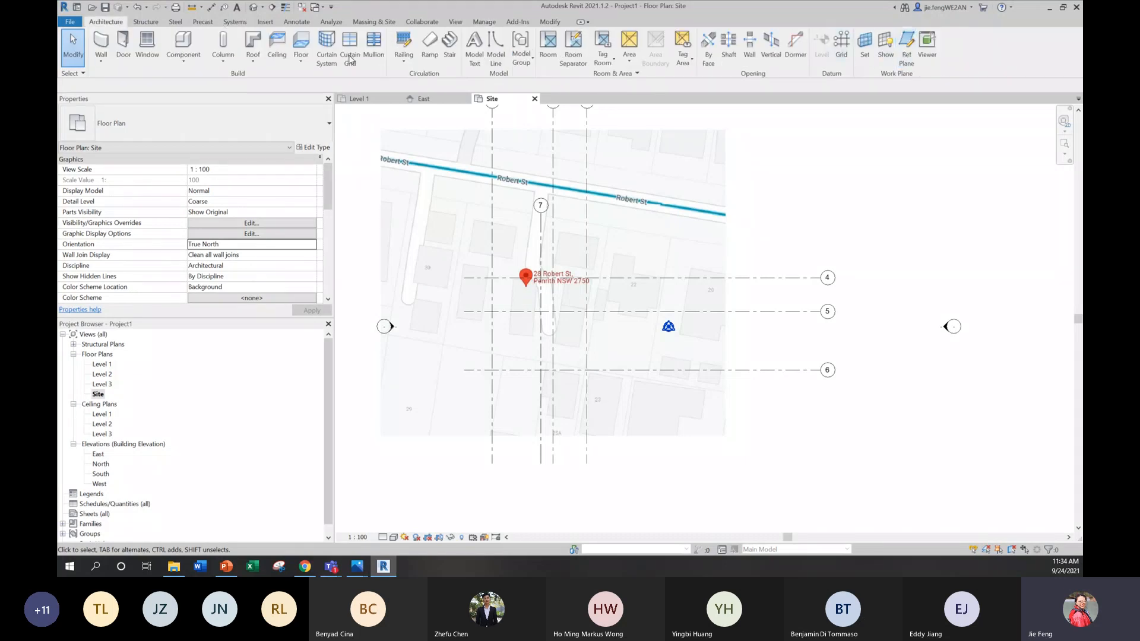
{"action": "left_click", "coordinate": [292, 22]}
{"action": "left_click", "coordinate": [928, 47]}
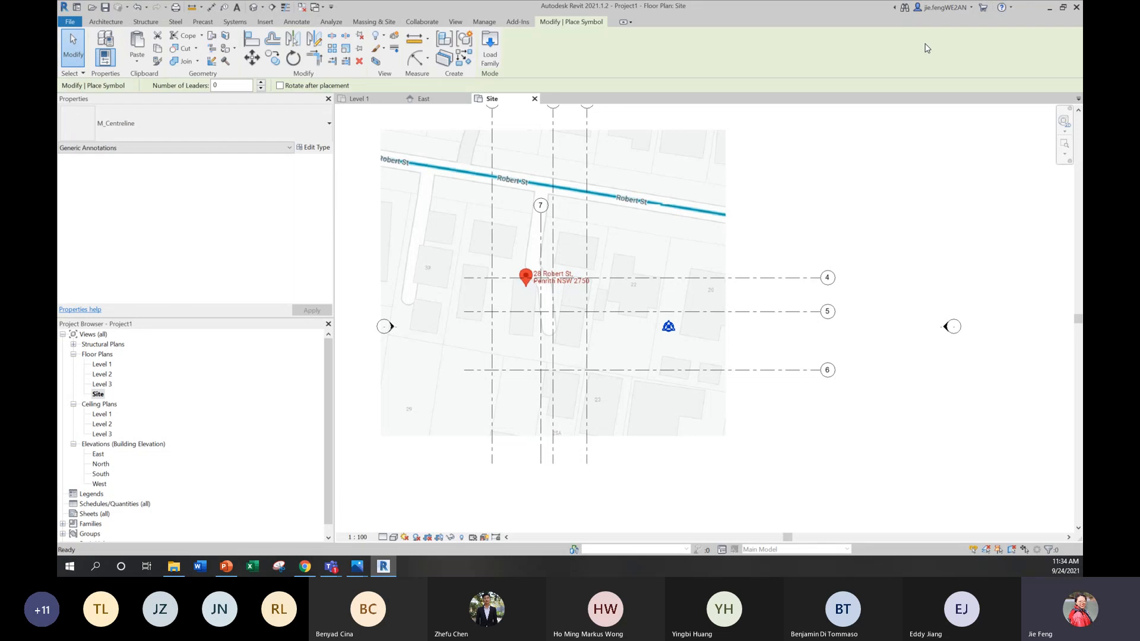
{"action": "left_click", "coordinate": [687, 164]}
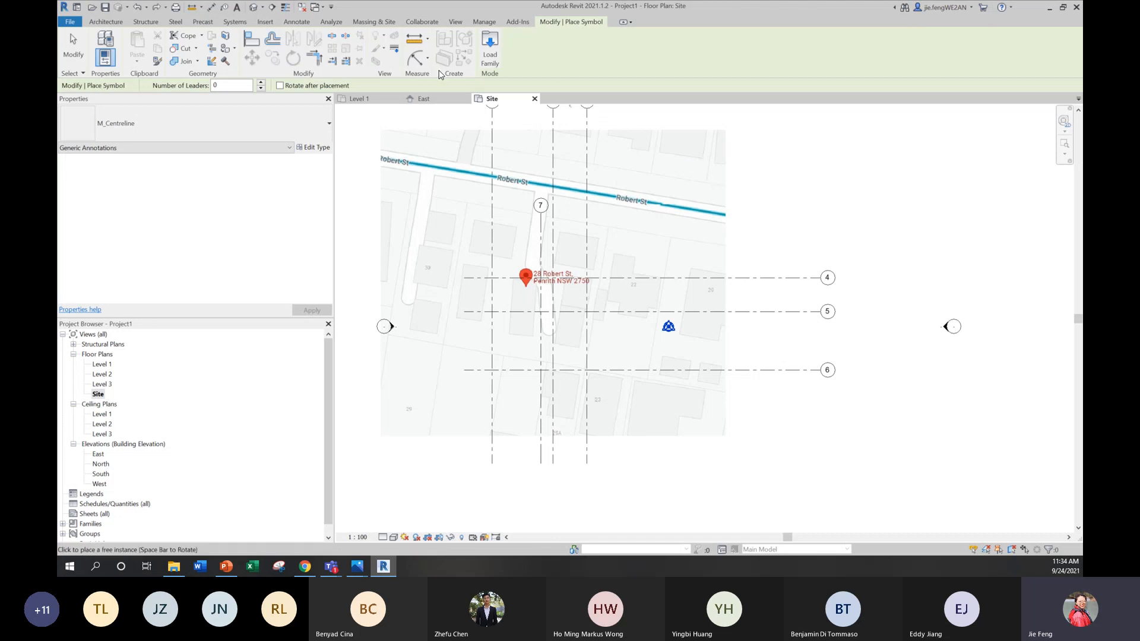
{"action": "left_click", "coordinate": [297, 21]}
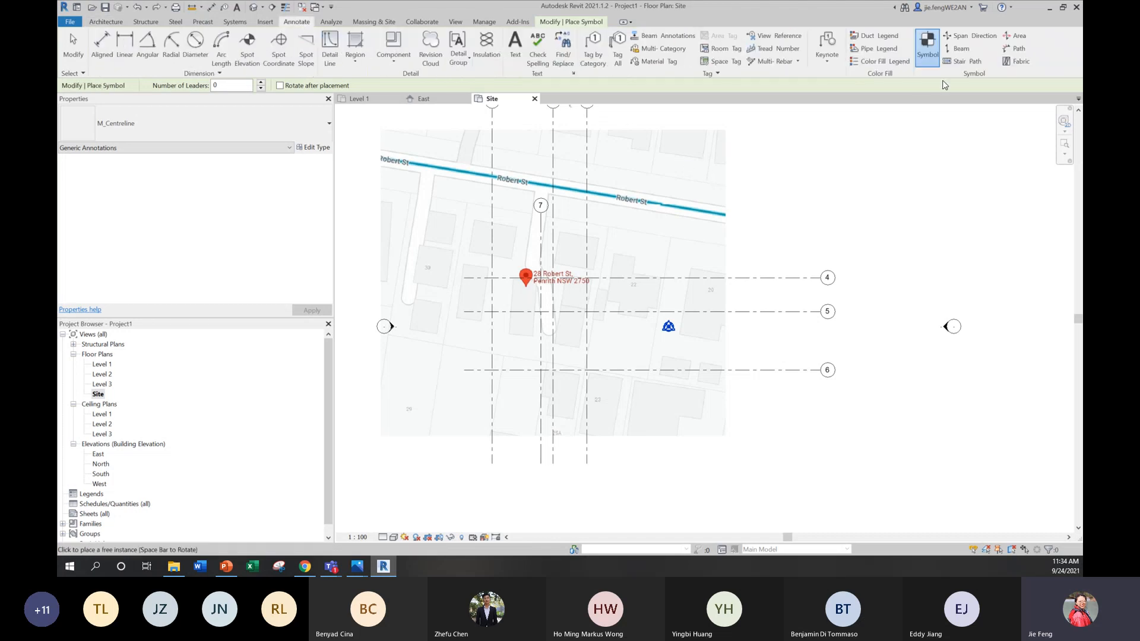
{"action": "left_click", "coordinate": [927, 54]}
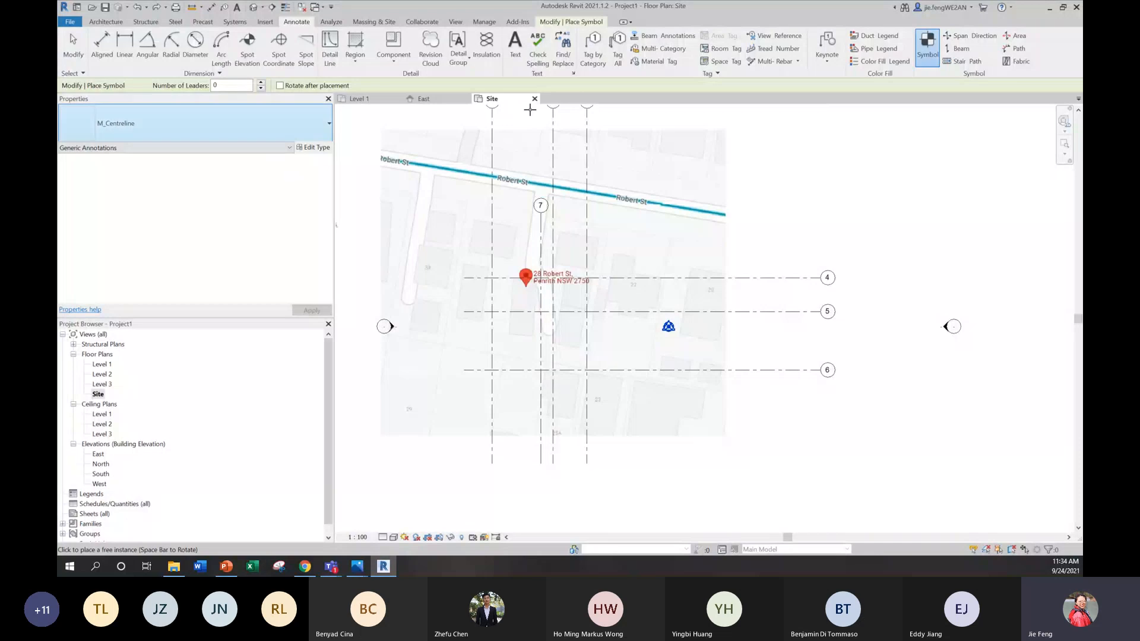
{"action": "left_click", "coordinate": [95, 127]}
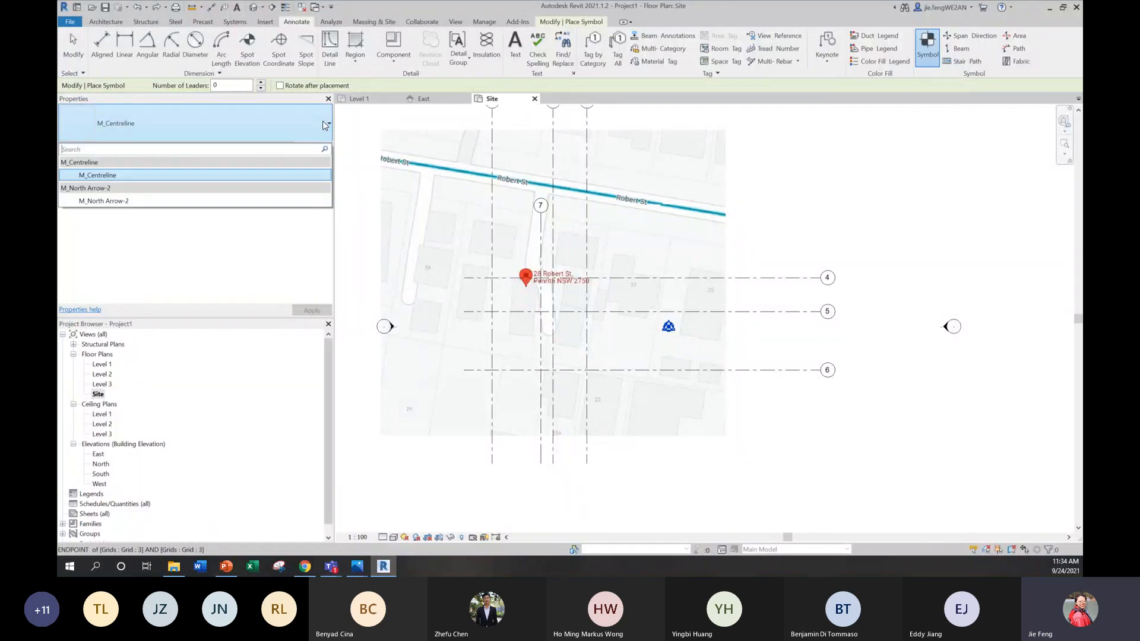
{"action": "left_click", "coordinate": [86, 201]}
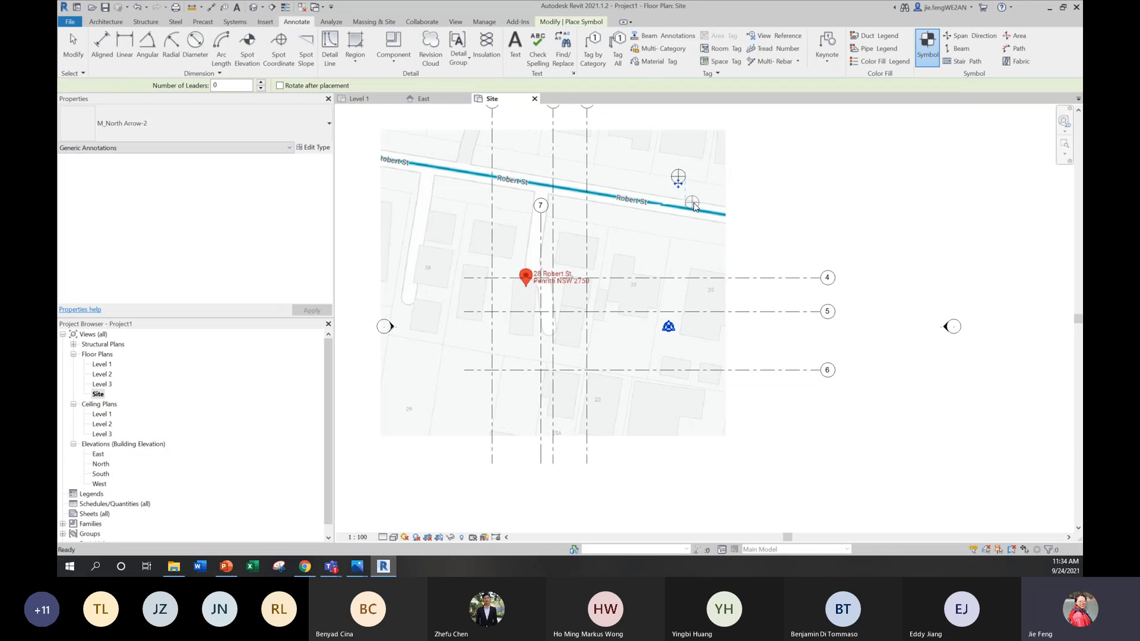
{"action": "key", "text": "Escape"}
{"action": "key", "text": "Escape"}
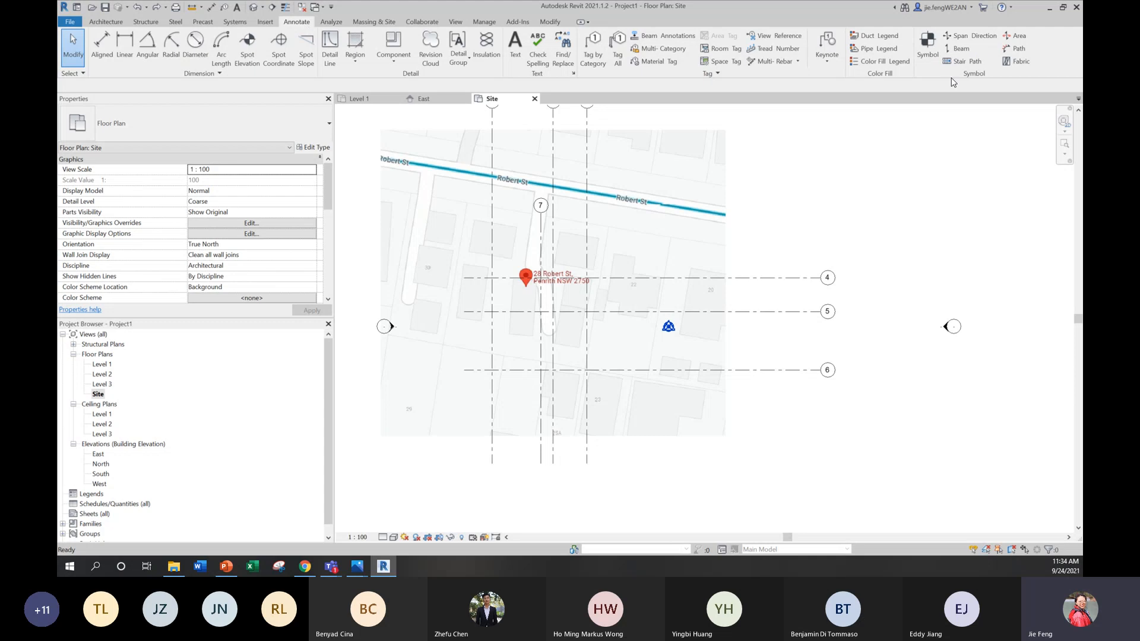
Step: Load the M_North Arrow-1 symbol family from the Annotations folder of the English library
{"action": "left_click", "coordinate": [927, 46]}
{"action": "left_click", "coordinate": [490, 51]}
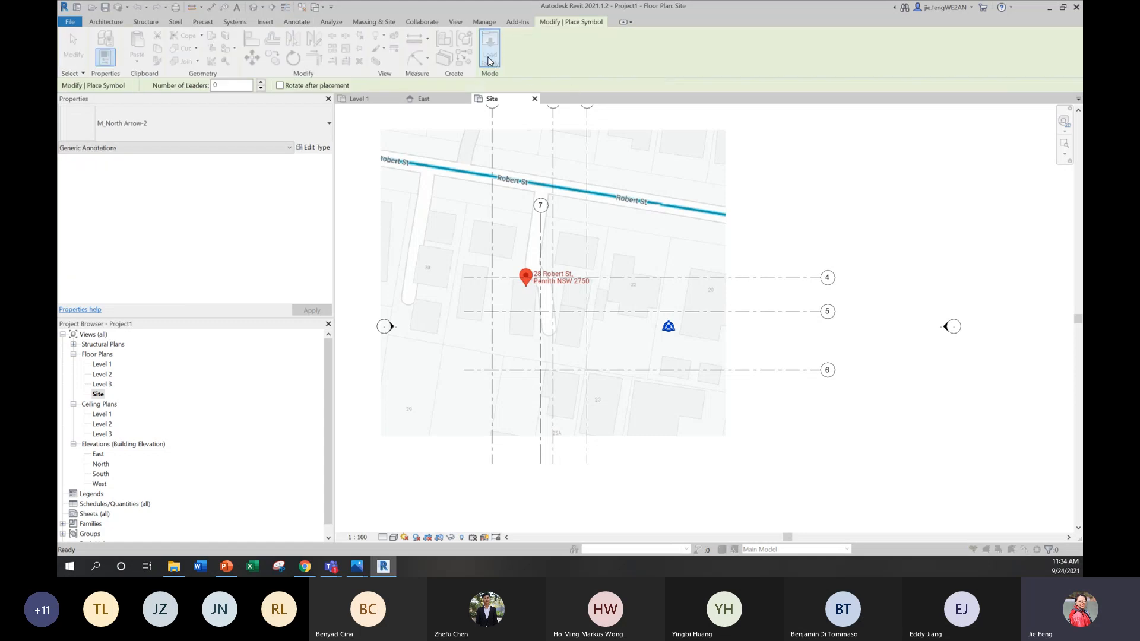
{"action": "left_click", "coordinate": [506, 178]}
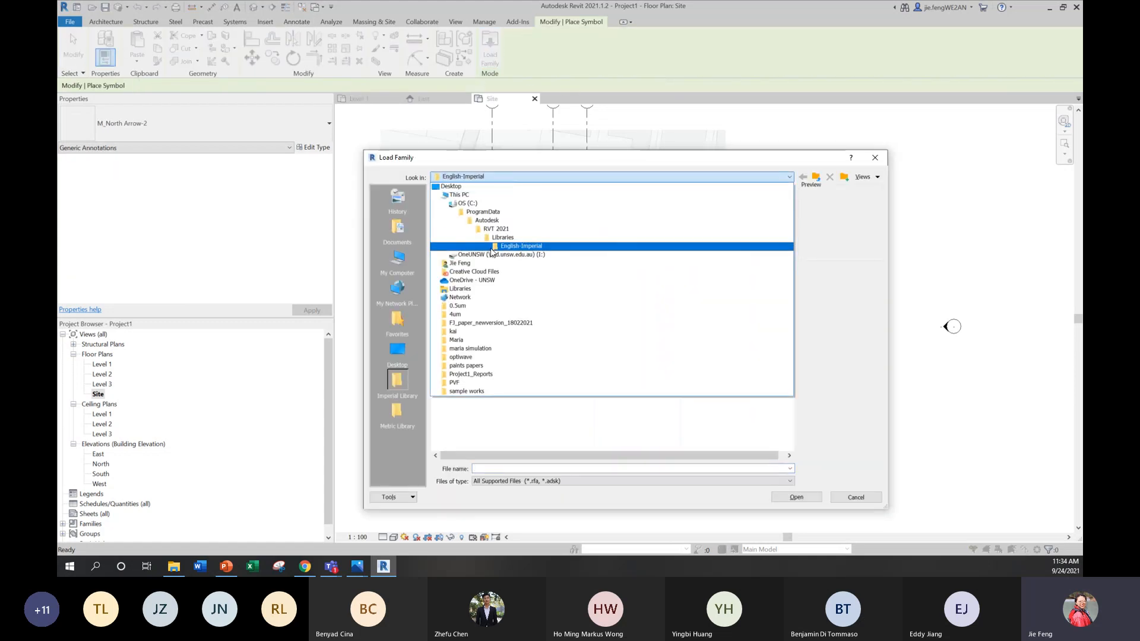
{"action": "left_click", "coordinate": [474, 242]}
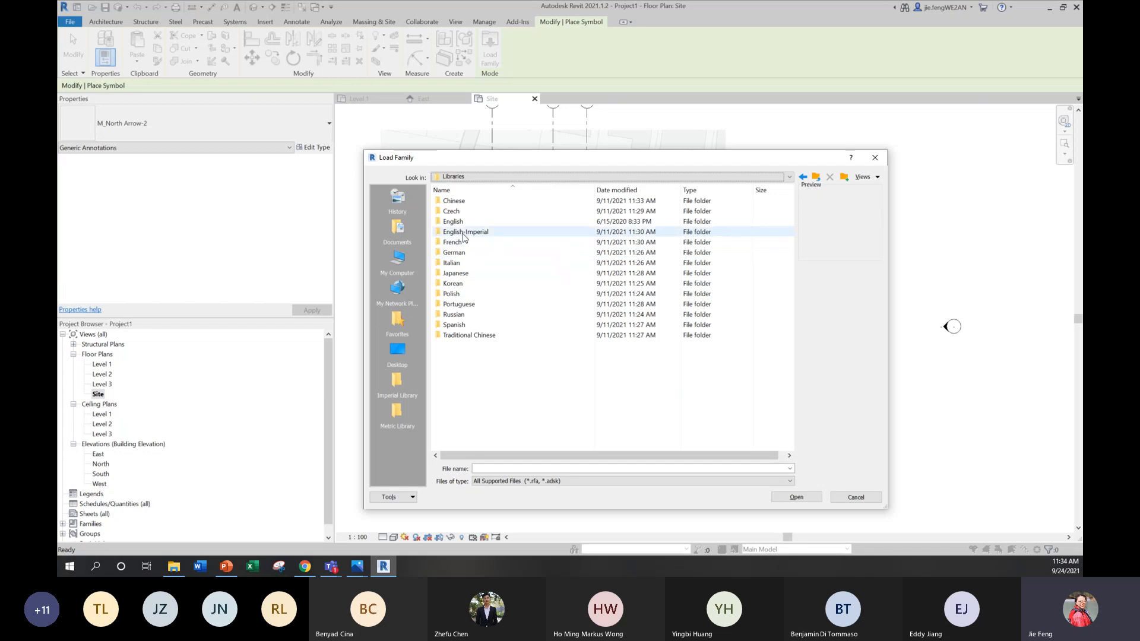
{"action": "double_click", "coordinate": [469, 222]}
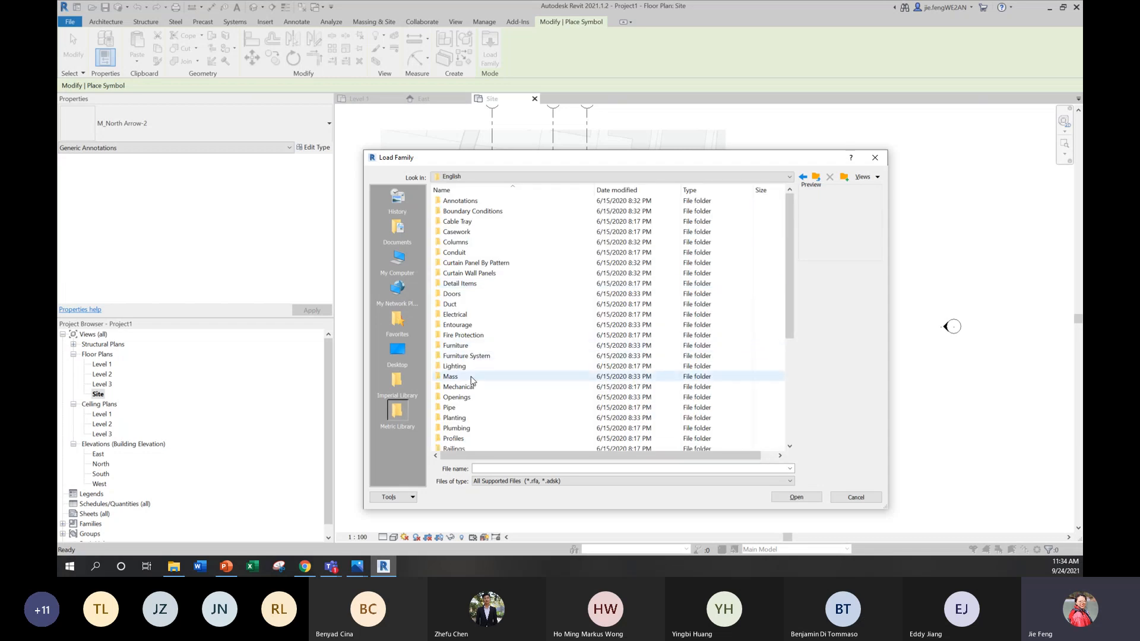
{"action": "double_click", "coordinate": [472, 201]}
{"action": "scroll", "coordinate": [498, 377], "scroll_direction": "down", "scroll_amount": 5}
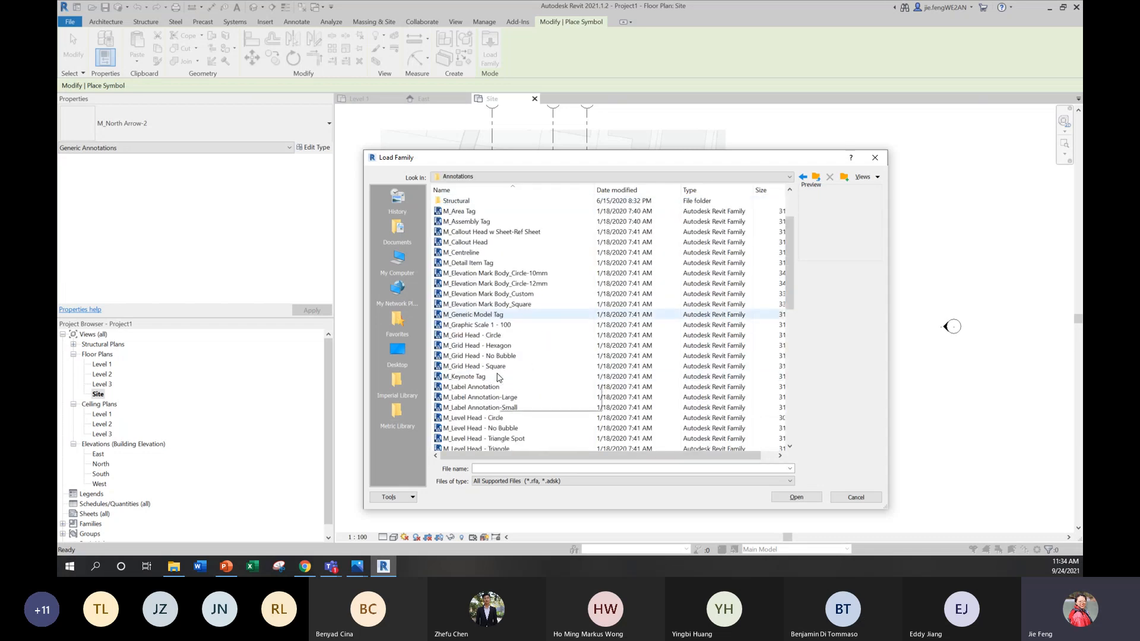
{"action": "scroll", "coordinate": [497, 378], "scroll_direction": "down", "scroll_amount": 3}
{"action": "left_click", "coordinate": [469, 367]}
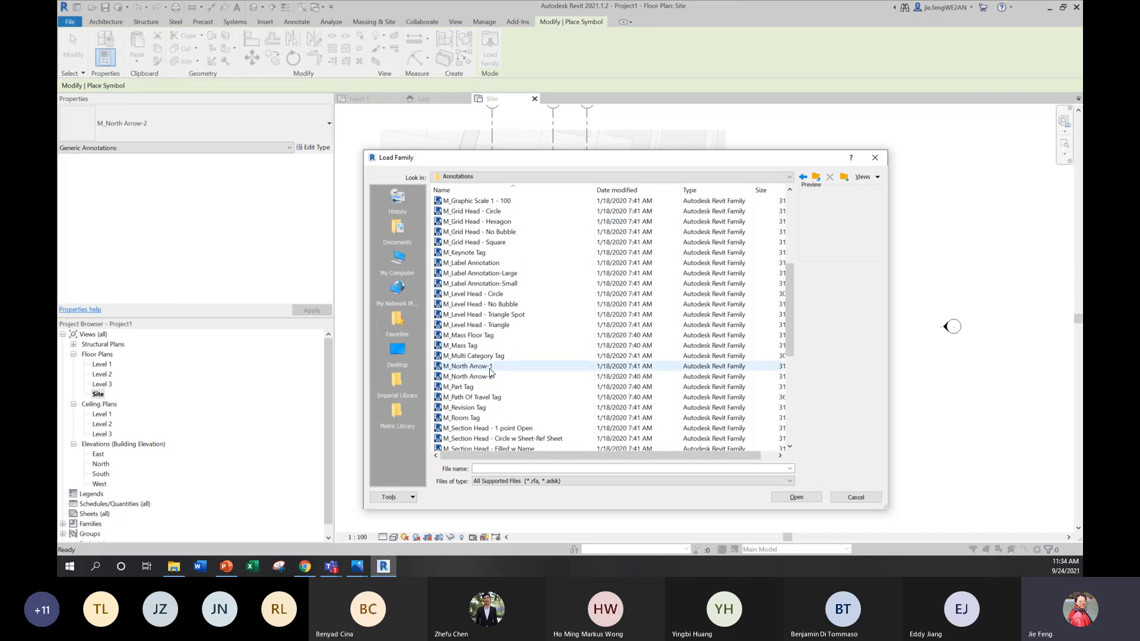
{"action": "left_click", "coordinate": [788, 499]}
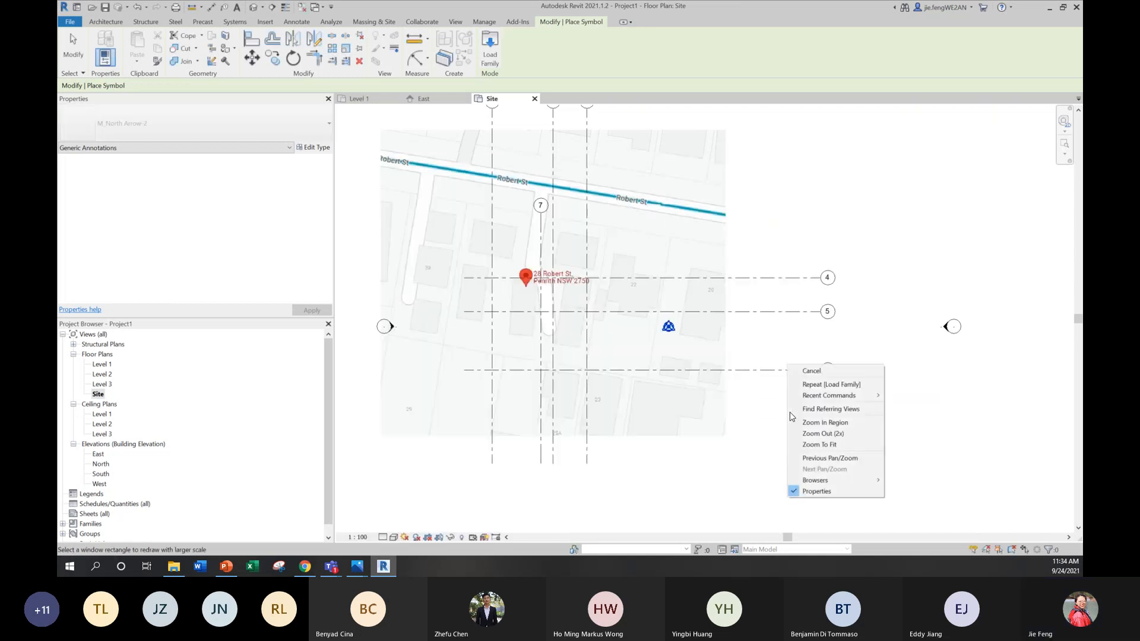
Step: Place one M_North Arrow-1 symbol at the lower-left corner of the building footprint below the map's location marker
{"action": "left_click", "coordinate": [647, 238]}
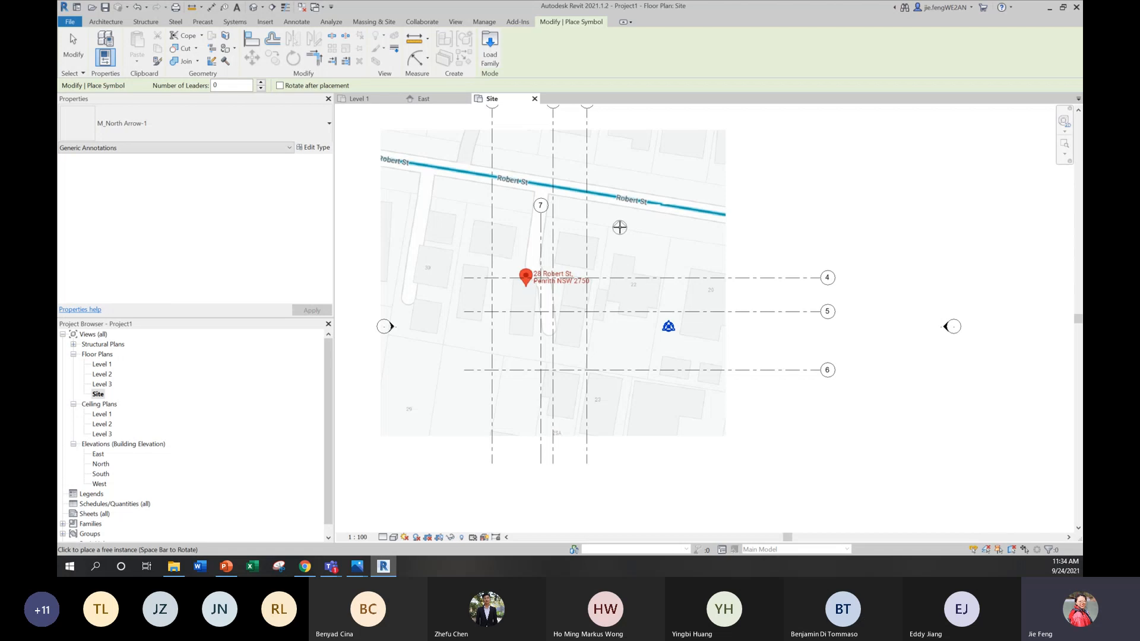
{"action": "scroll", "coordinate": [552, 267], "scroll_direction": "up", "scroll_amount": 3}
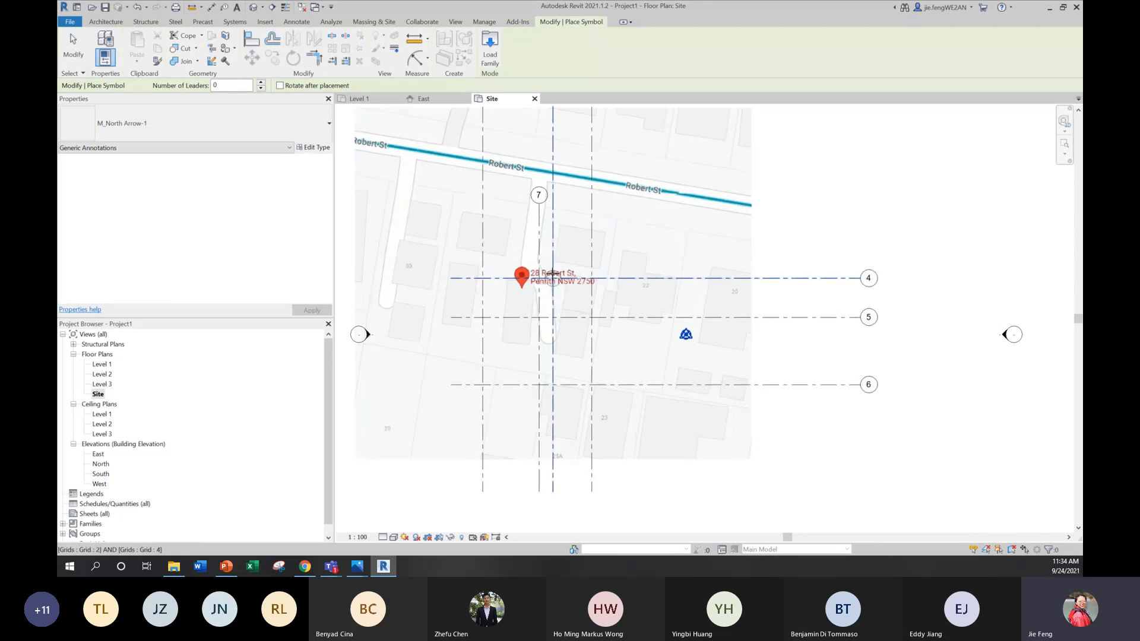
{"action": "scroll", "coordinate": [503, 399], "scroll_direction": "up", "scroll_amount": 5}
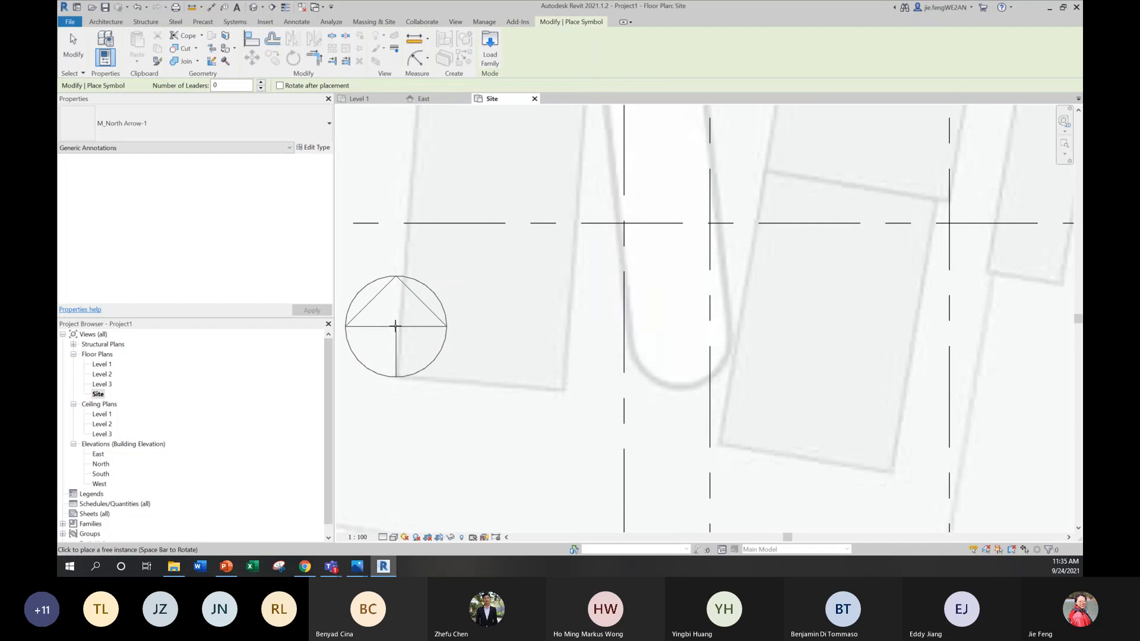
{"action": "left_click", "coordinate": [396, 325]}
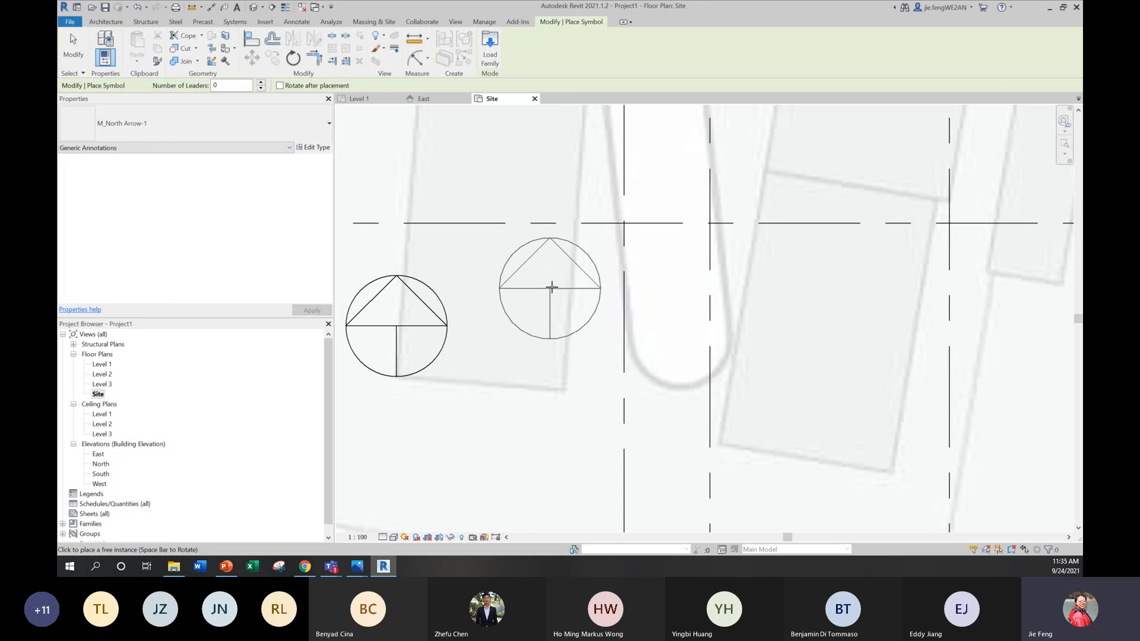
{"action": "key", "text": "Escape"}
Step: Draw a thin detail line about 2100 mm long from the north arrow's base along the lower edge of the building footprint
{"action": "scroll", "coordinate": [553, 291], "scroll_direction": "down", "scroll_amount": 2}
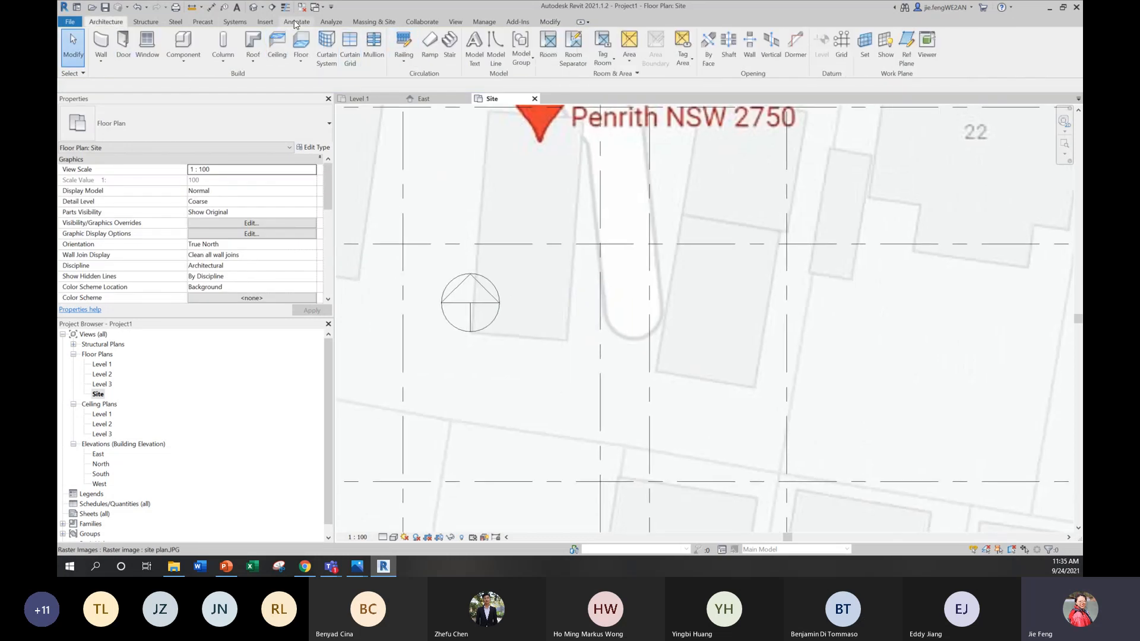
{"action": "left_click", "coordinate": [329, 48]}
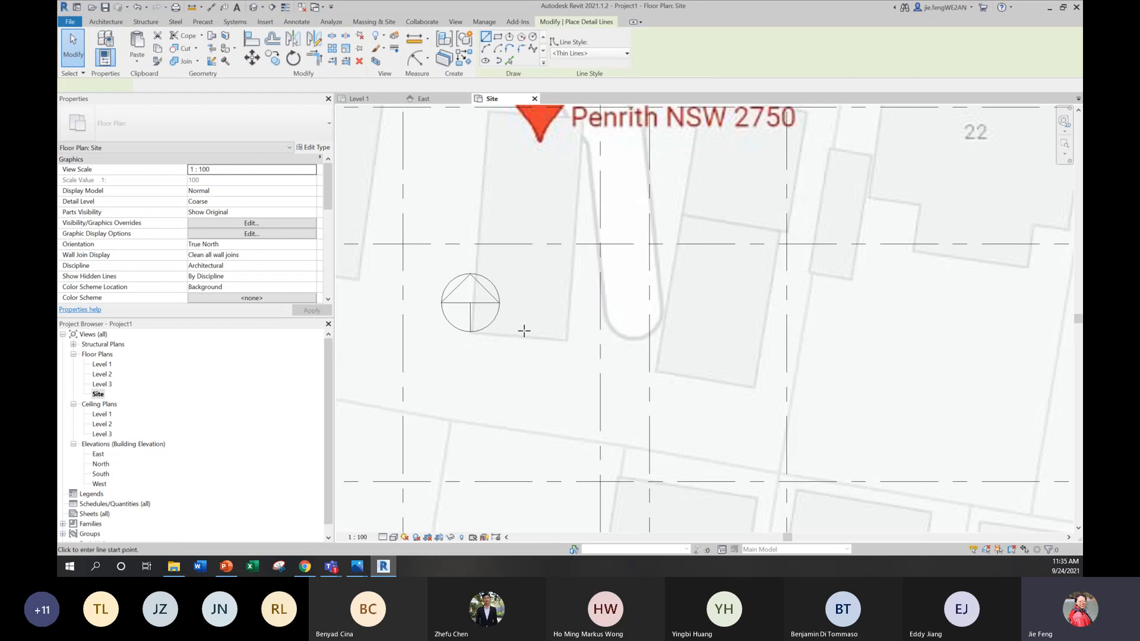
{"action": "scroll", "coordinate": [472, 326], "scroll_direction": "up", "scroll_amount": 4}
{"action": "left_click", "coordinate": [475, 350]}
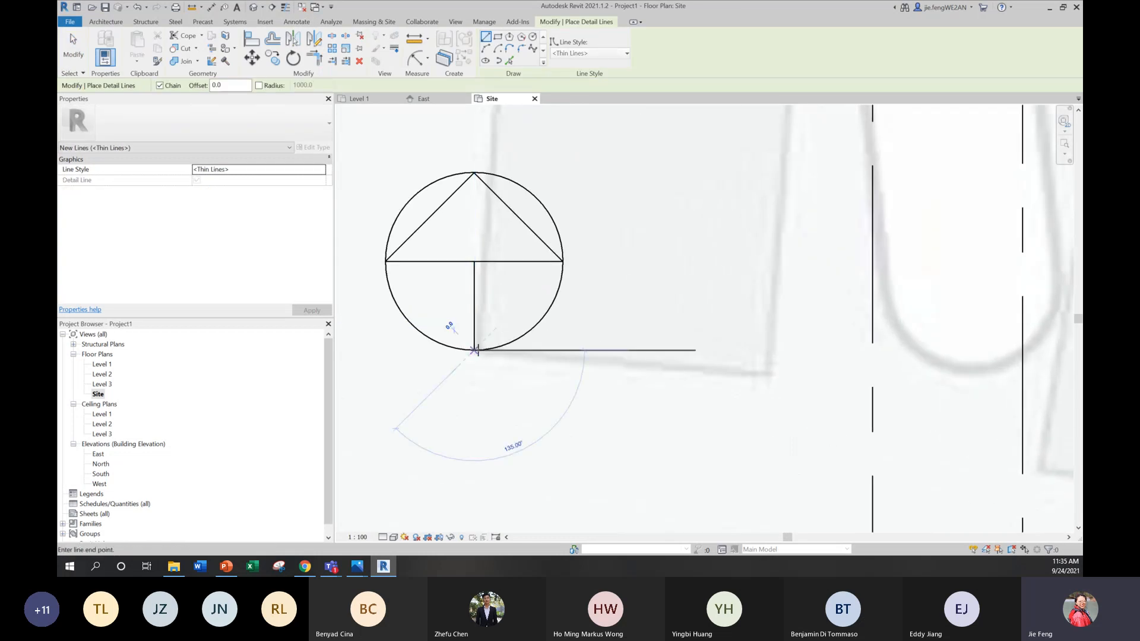
{"action": "left_click", "coordinate": [766, 375]}
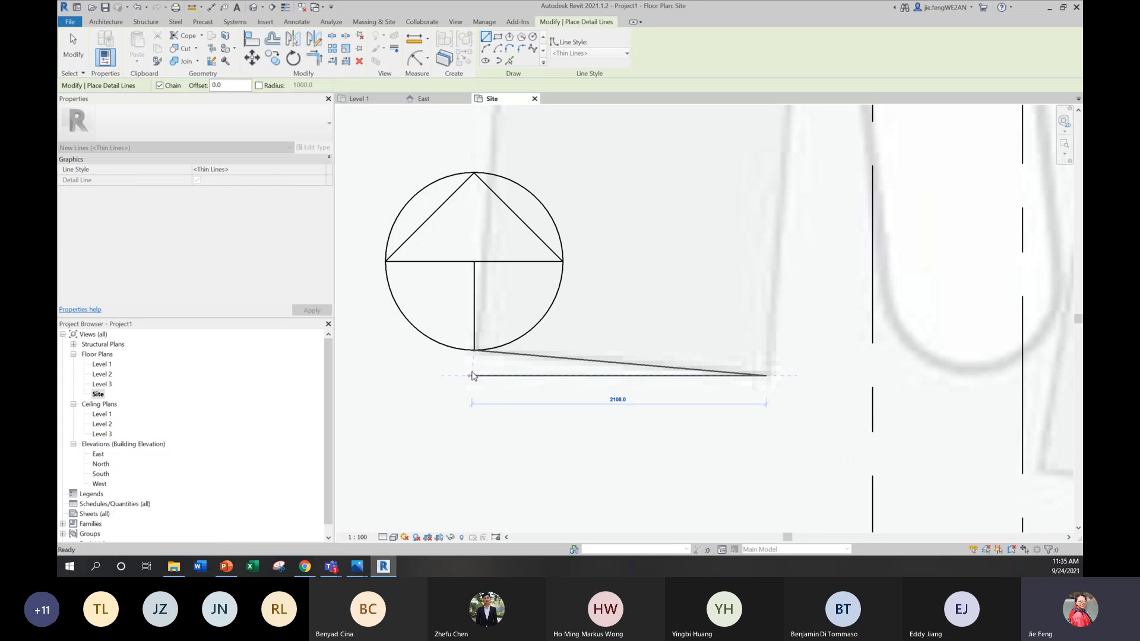
{"action": "key", "text": "Escape"}
{"action": "key", "text": "Escape"}
{"action": "key", "text": "Escape"}
{"action": "scroll", "coordinate": [526, 331], "scroll_direction": "down", "scroll_amount": 5}
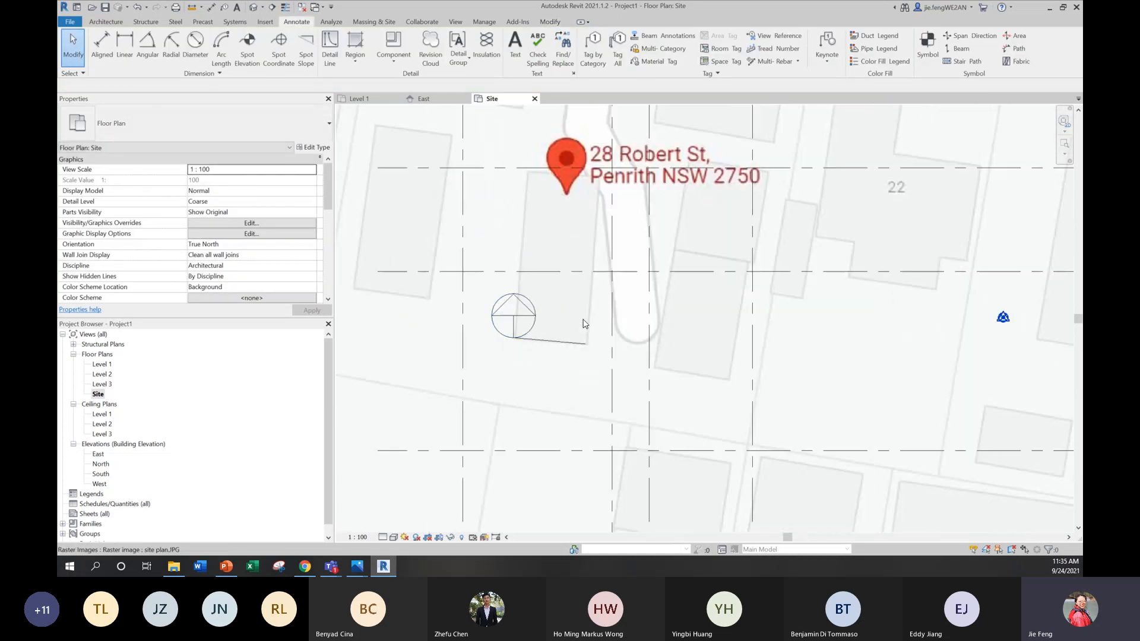
{"action": "middle_click_drag", "start_coordinate": [582, 316], "coordinate": [566, 355]}
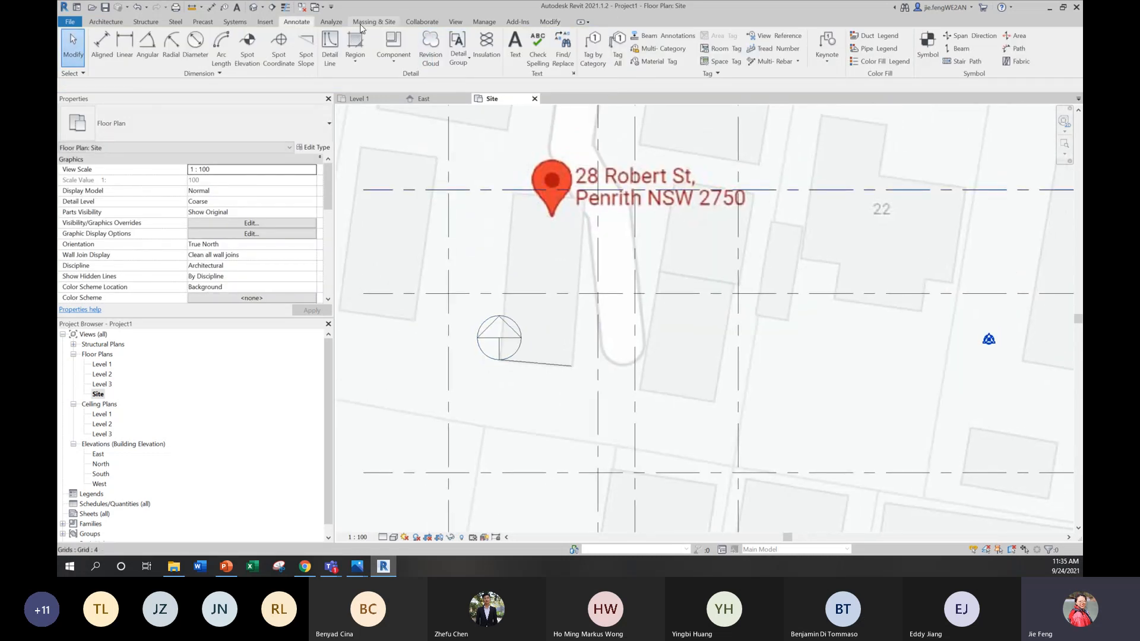
{"action": "left_click", "coordinate": [488, 21]}
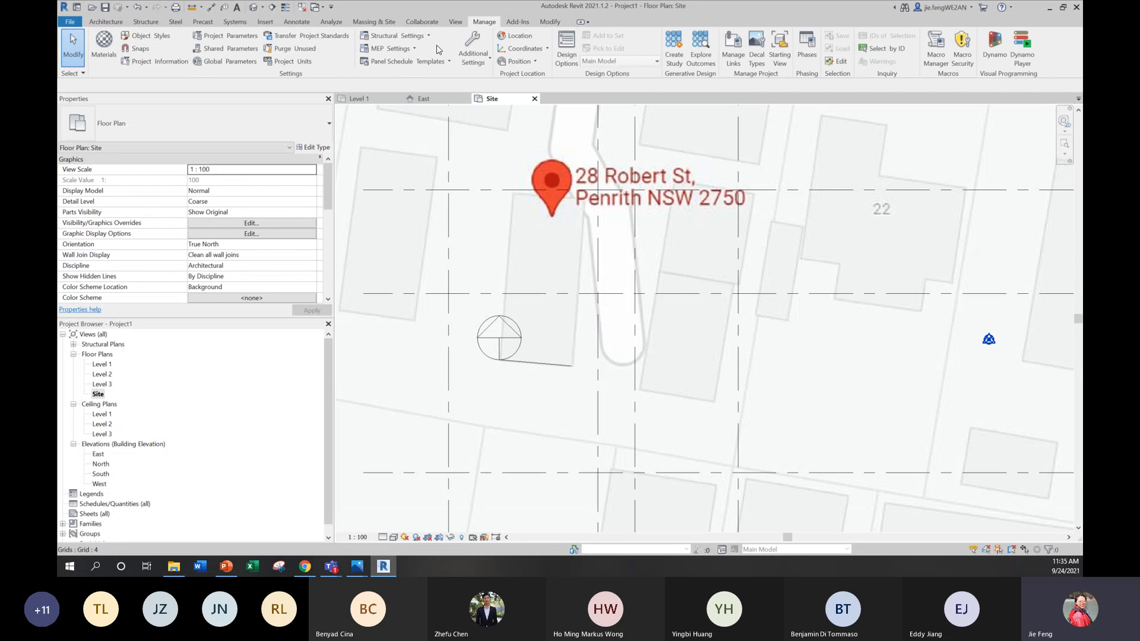
{"action": "left_click", "coordinate": [519, 62]}
{"action": "left_click", "coordinate": [534, 100]}
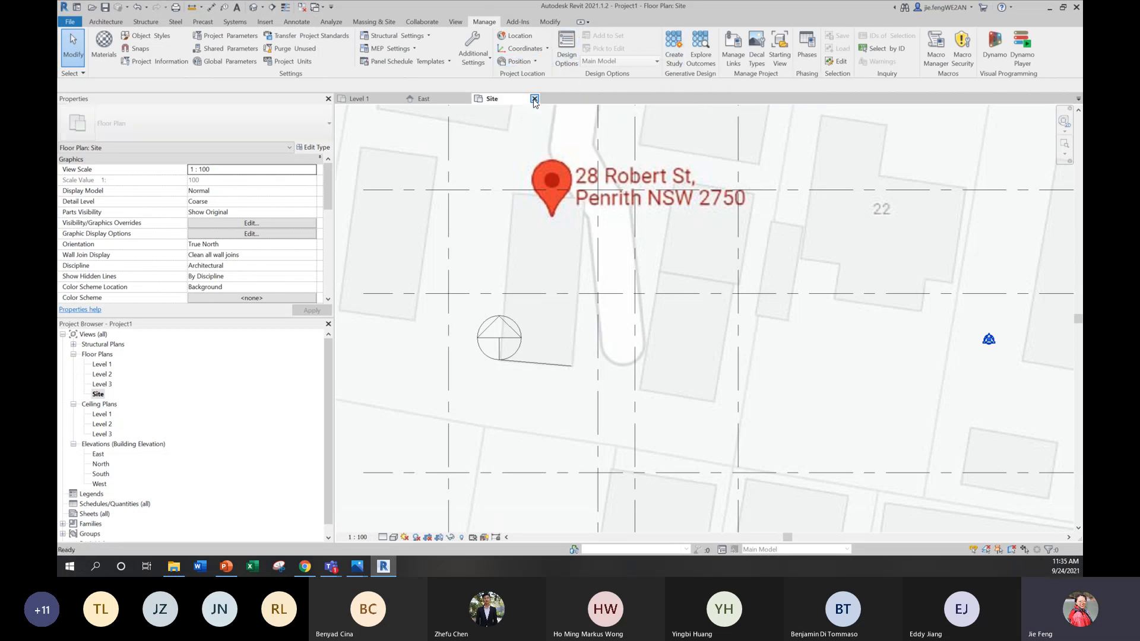
{"action": "left_click", "coordinate": [989, 339]}
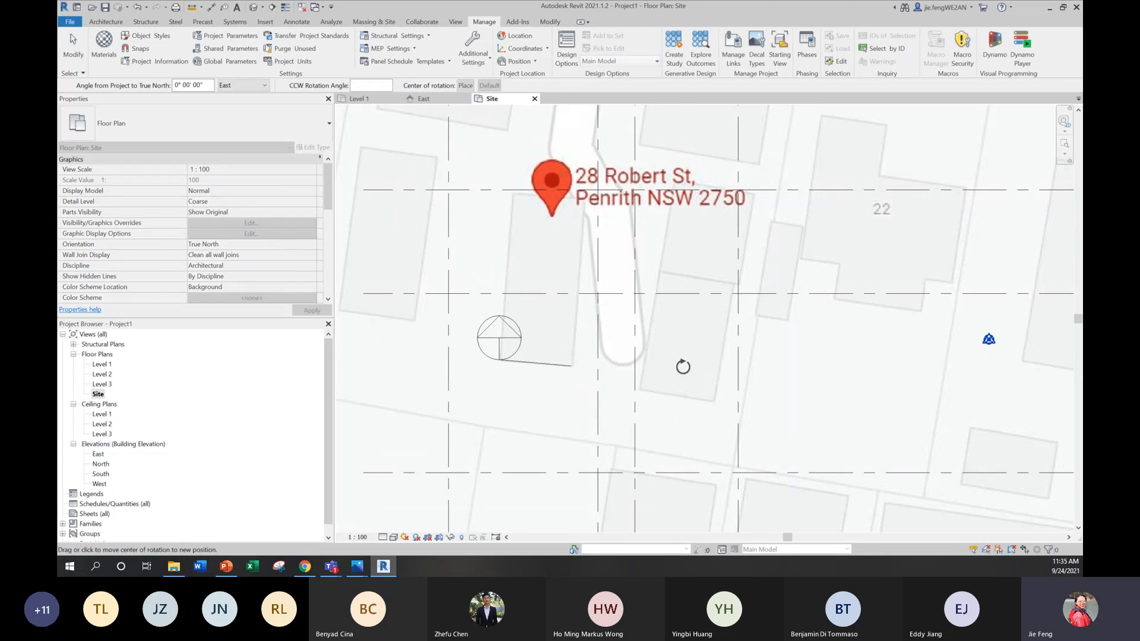
{"action": "left_click", "coordinate": [501, 357]}
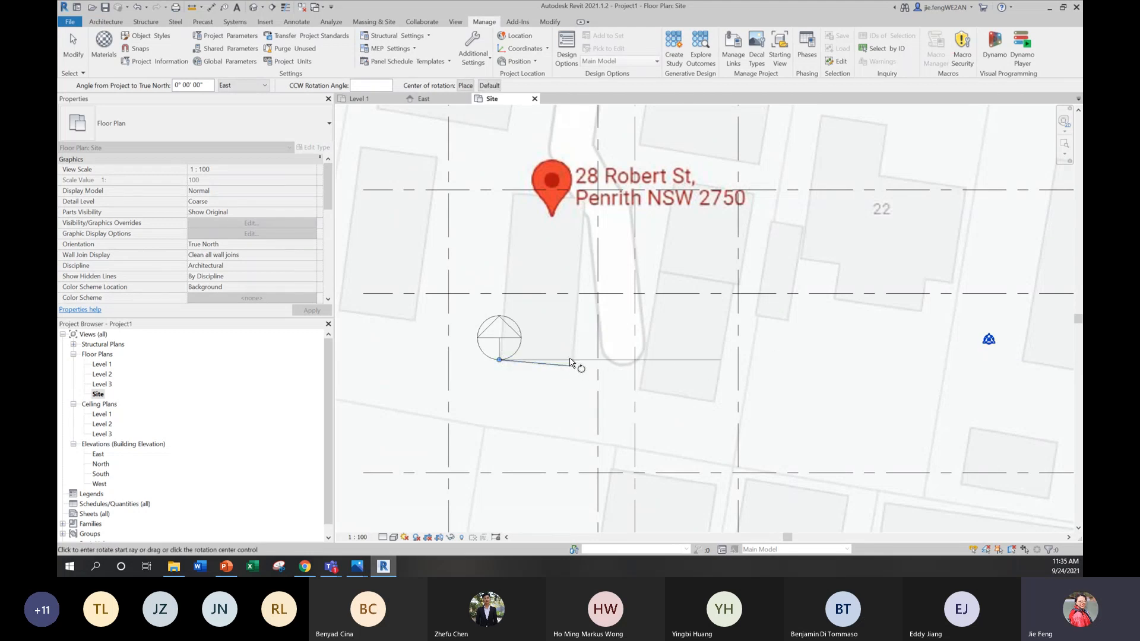
{"action": "key", "text": "Escape"}
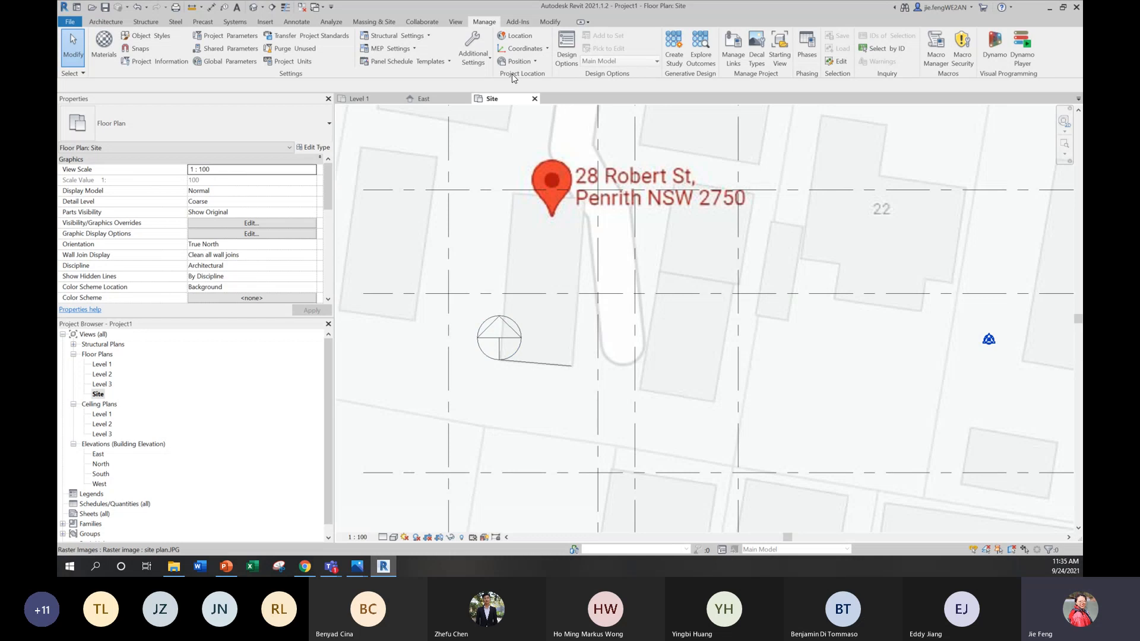
Step: Rotate True North about the detail line's endpoint at the north arrow's base, from the arrow's vertical axis to the detail line's direction
{"action": "left_click", "coordinate": [518, 62]}
{"action": "left_click", "coordinate": [539, 100]}
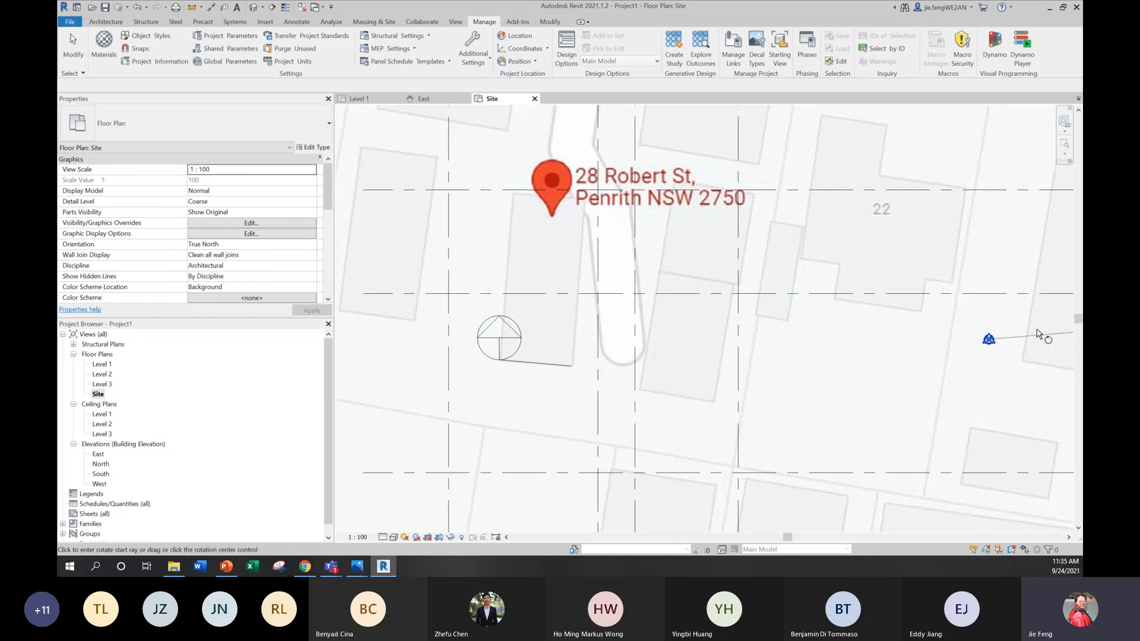
{"action": "left_click", "coordinate": [984, 343]}
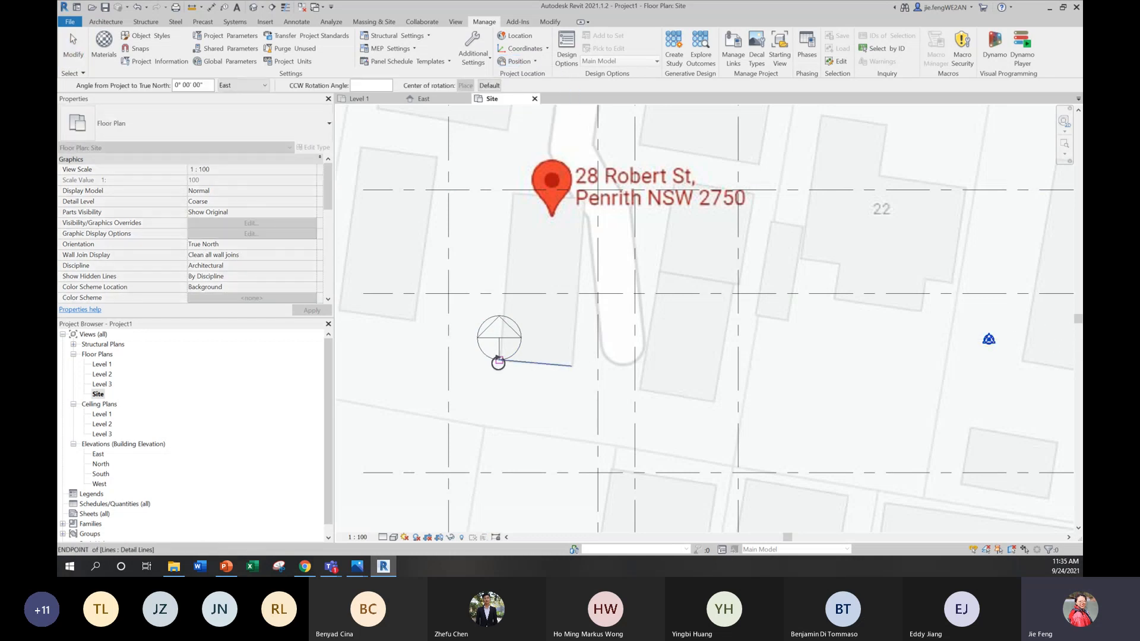
{"action": "left_click", "coordinate": [500, 362]}
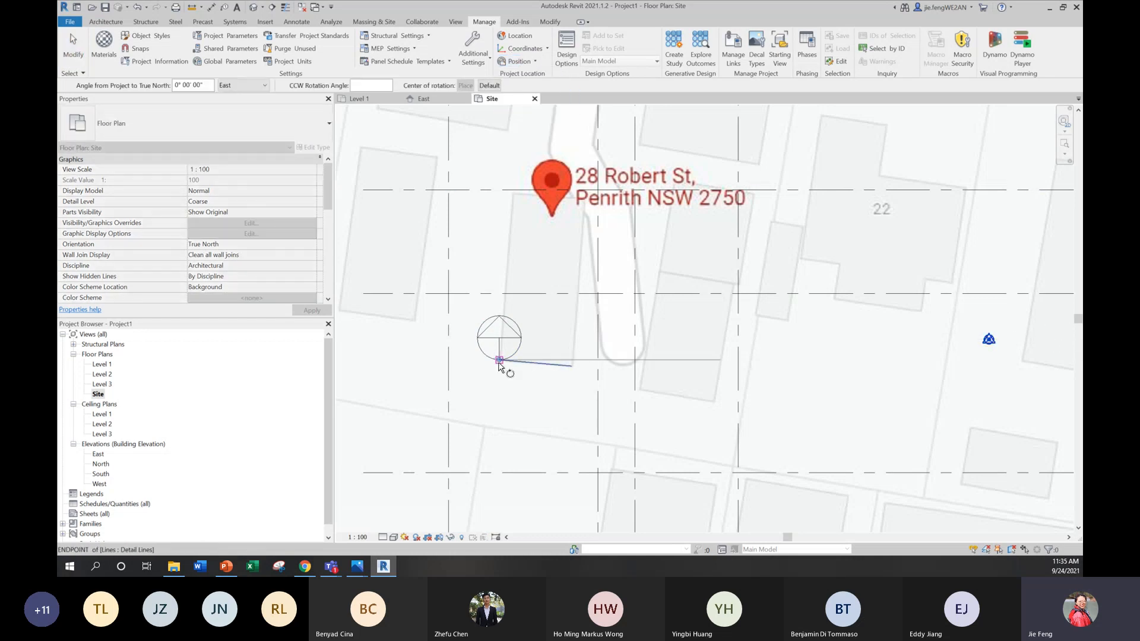
{"action": "left_click", "coordinate": [498, 228]}
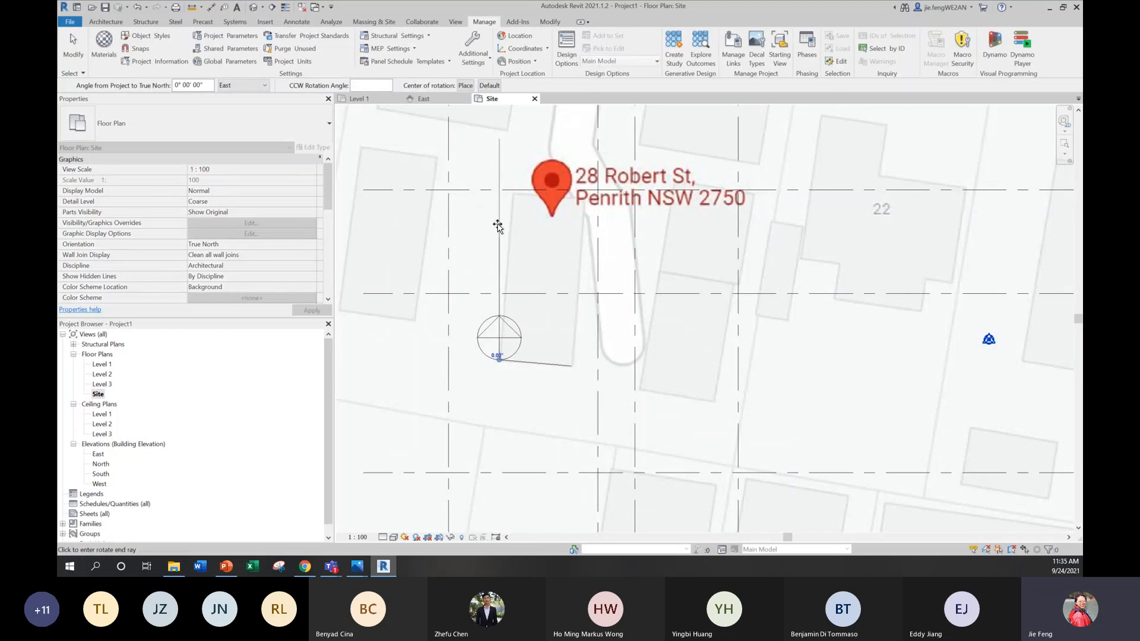
{"action": "left_click", "coordinate": [724, 383]}
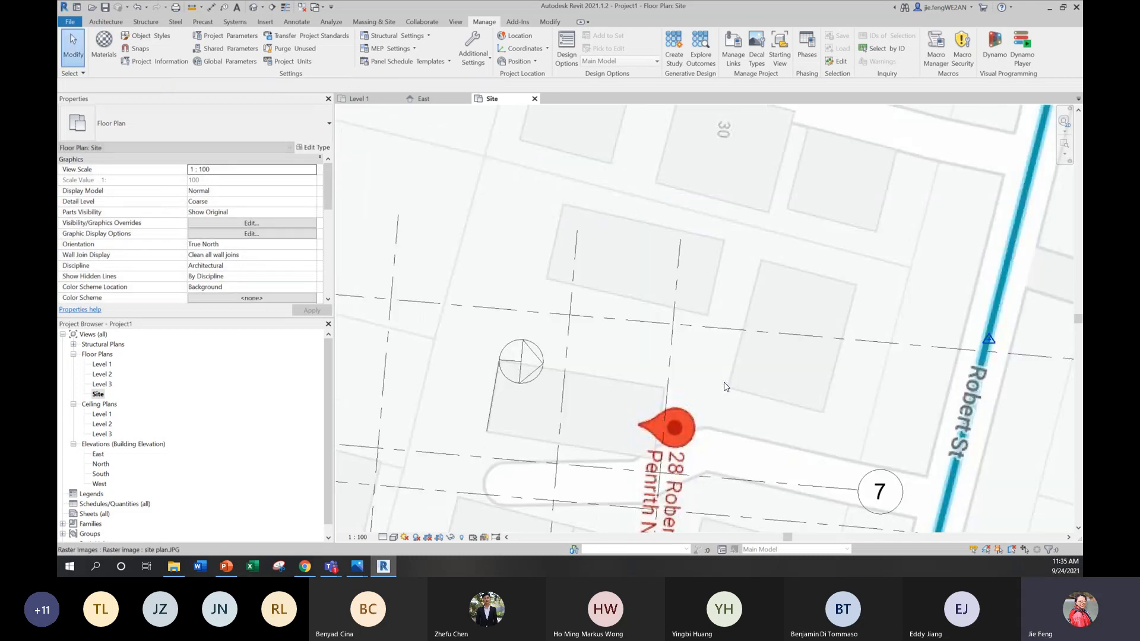
Step: Delete the north arrow symbol, the detail line and the rotated site plan image from the Site view
{"action": "scroll", "coordinate": [655, 245], "scroll_direction": "down", "scroll_amount": 4}
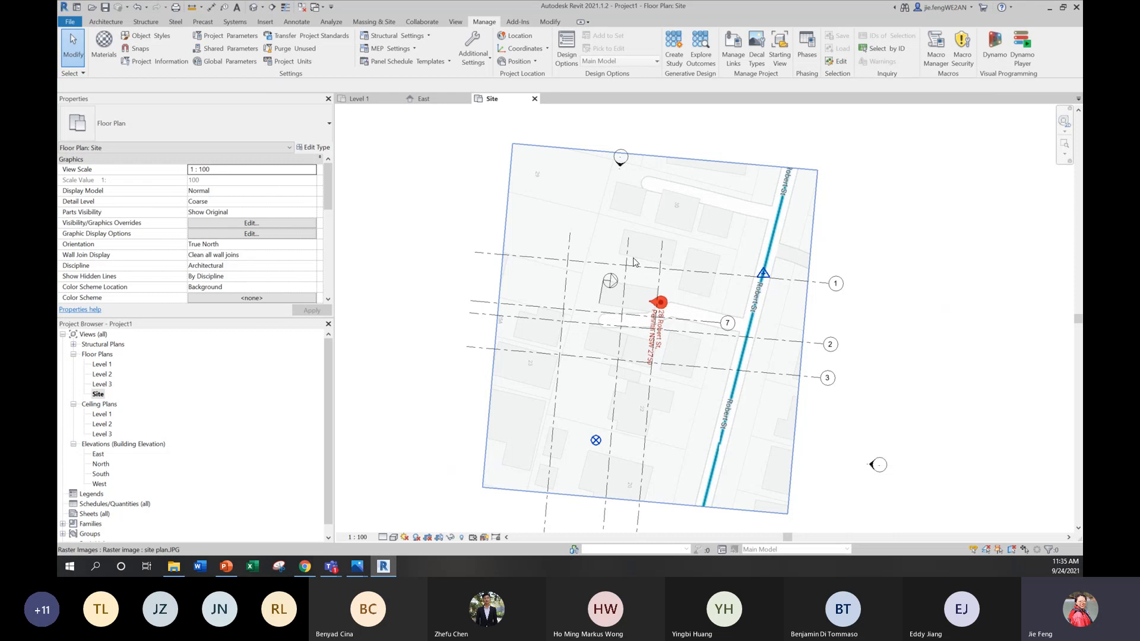
{"action": "scroll", "coordinate": [633, 261], "scroll_direction": "up", "scroll_amount": 5}
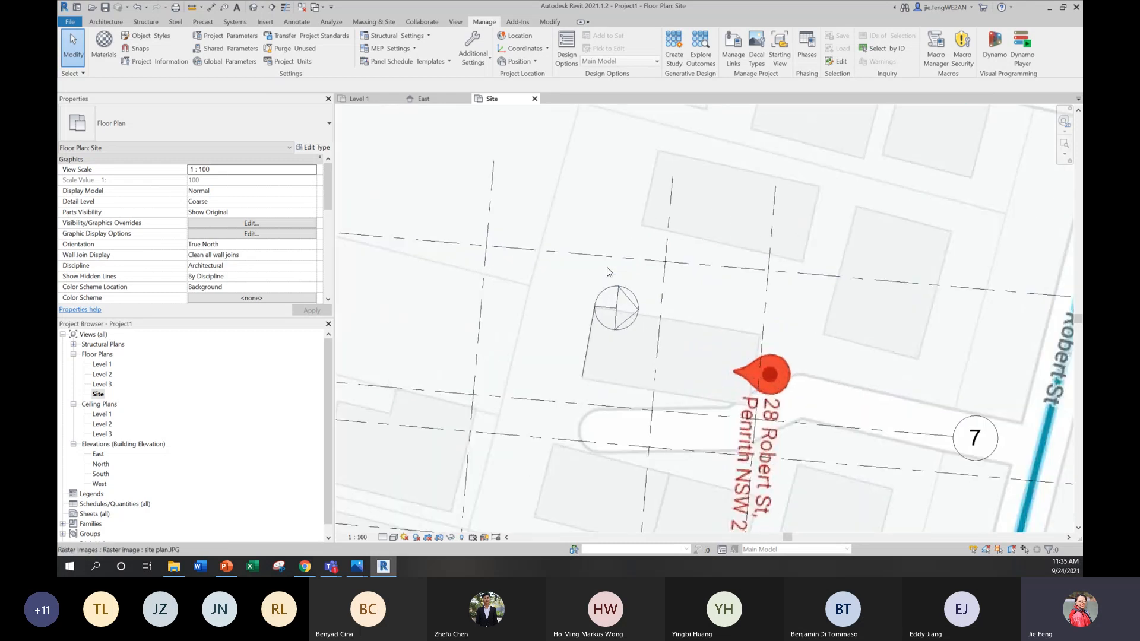
{"action": "scroll", "coordinate": [607, 271], "scroll_direction": "down", "scroll_amount": 5}
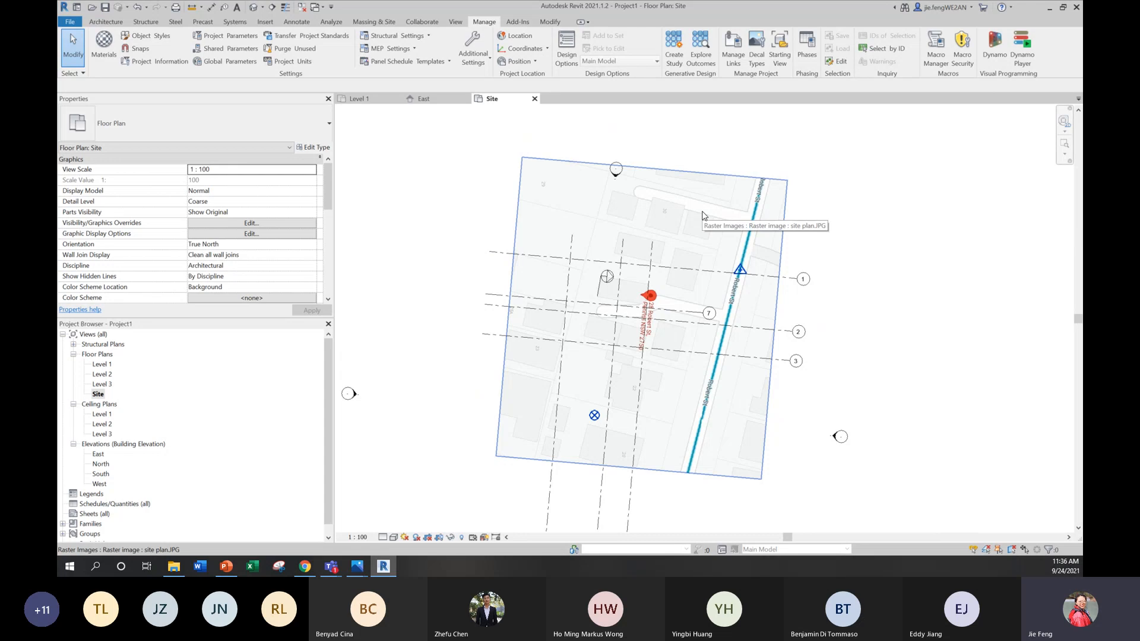
{"action": "left_click", "coordinate": [605, 283]}
{"action": "key", "text": "Delete"}
{"action": "left_click", "coordinate": [599, 285]}
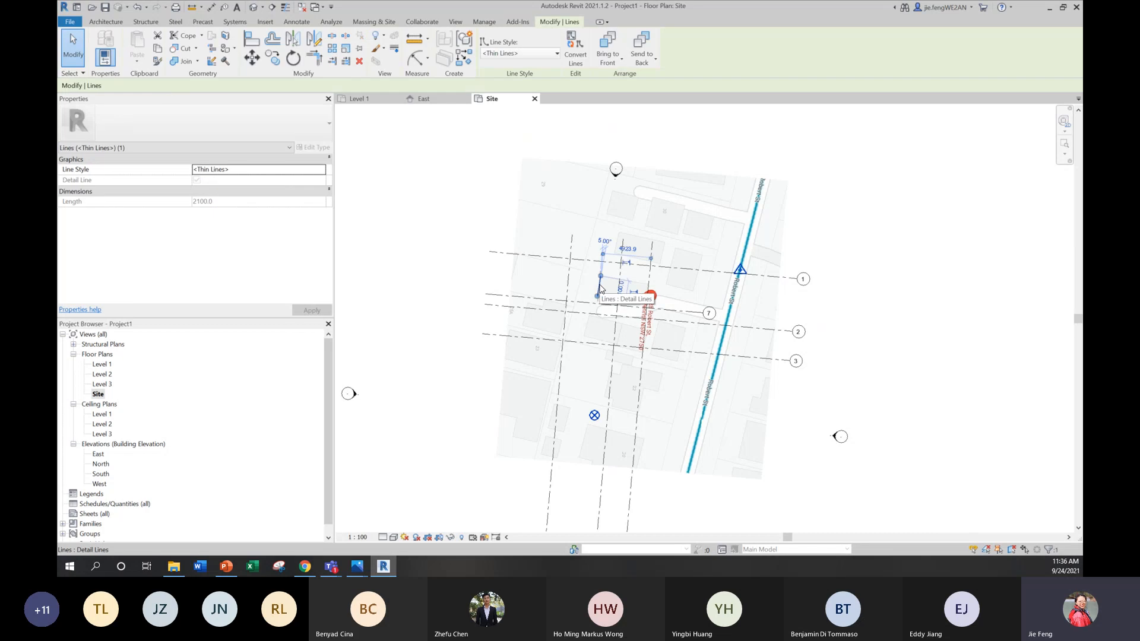
{"action": "key", "text": "Delete"}
{"action": "left_click", "coordinate": [683, 214]}
{"action": "key", "text": "Delete"}
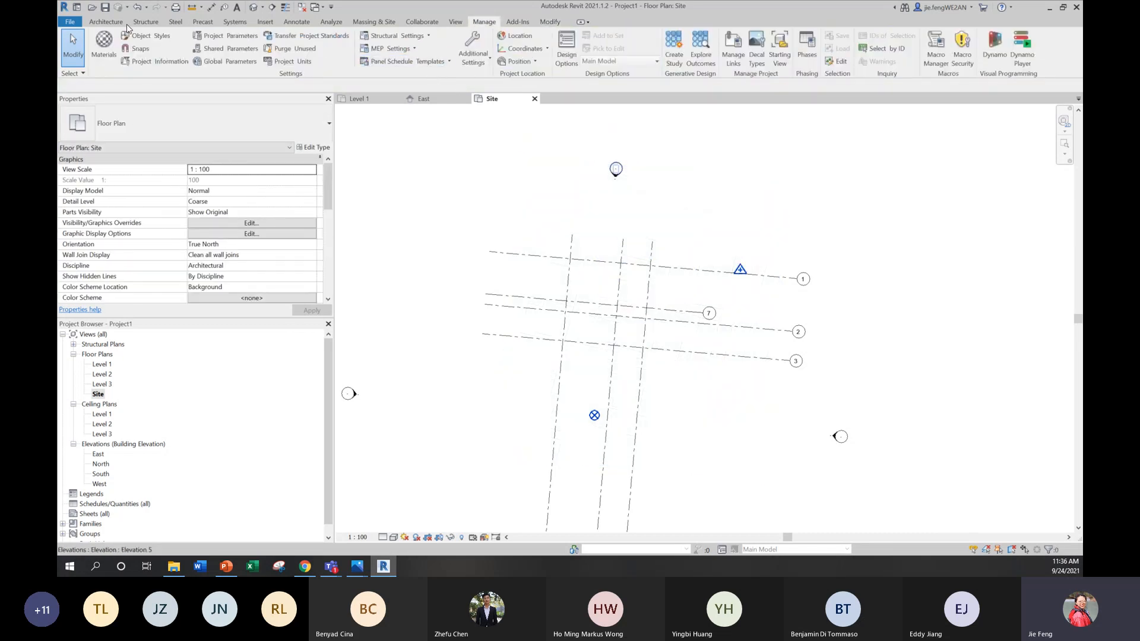
Step: Import the site plan.JPG image again and place it over the rotated grids in the Site view
{"action": "left_click", "coordinate": [364, 22]}
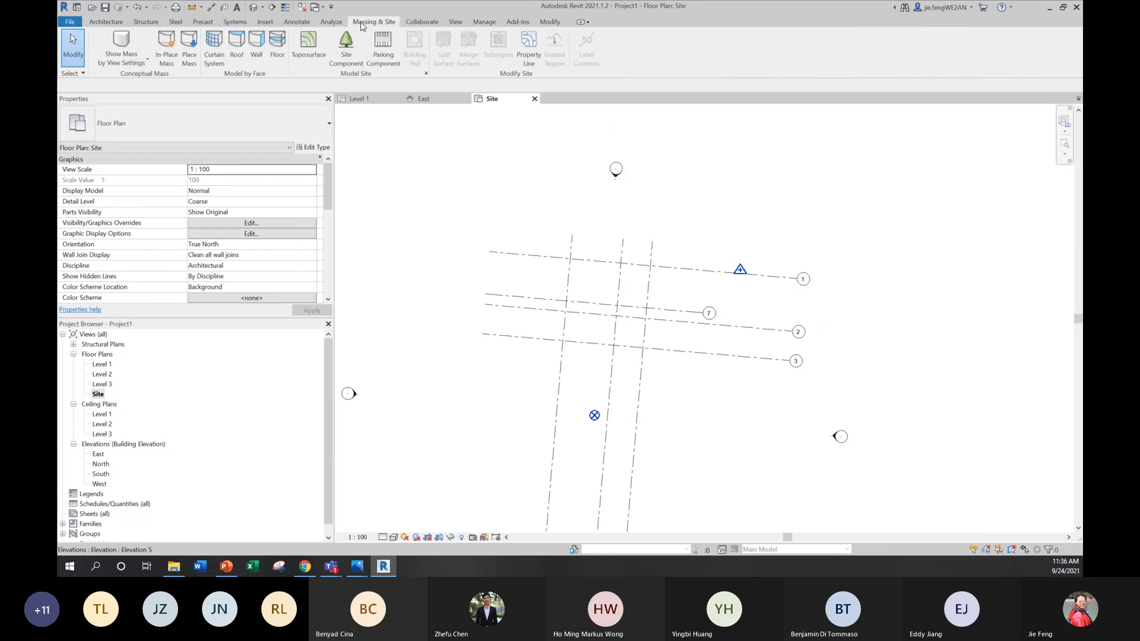
{"action": "left_click", "coordinate": [265, 24]}
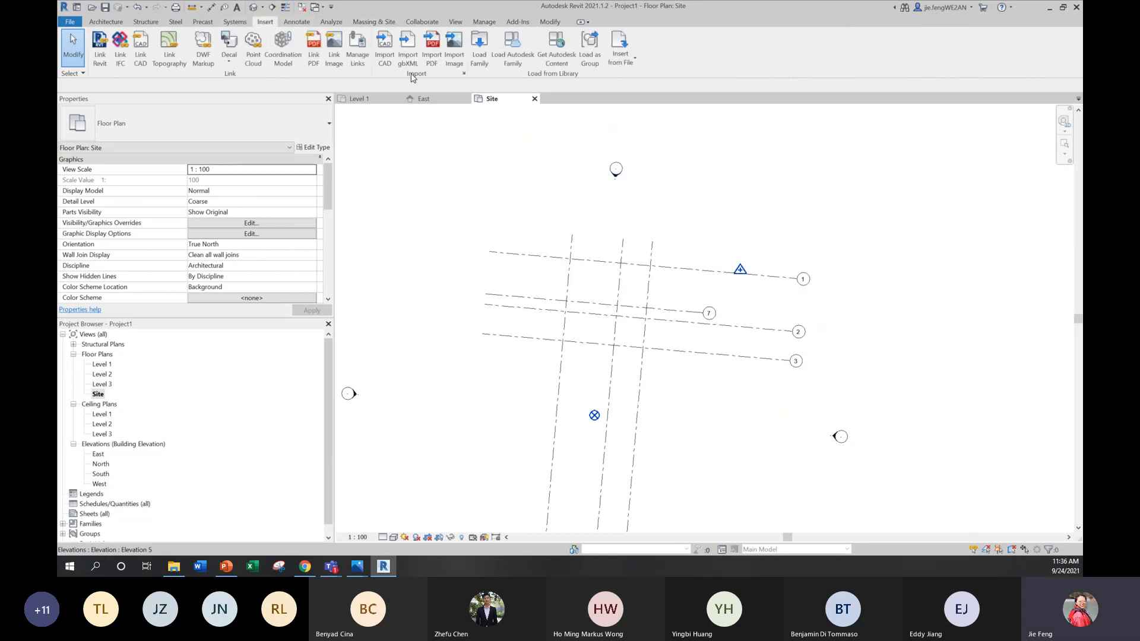
{"action": "left_click", "coordinate": [453, 53]}
{"action": "left_click", "coordinate": [469, 221]}
{"action": "left_click", "coordinate": [680, 390]}
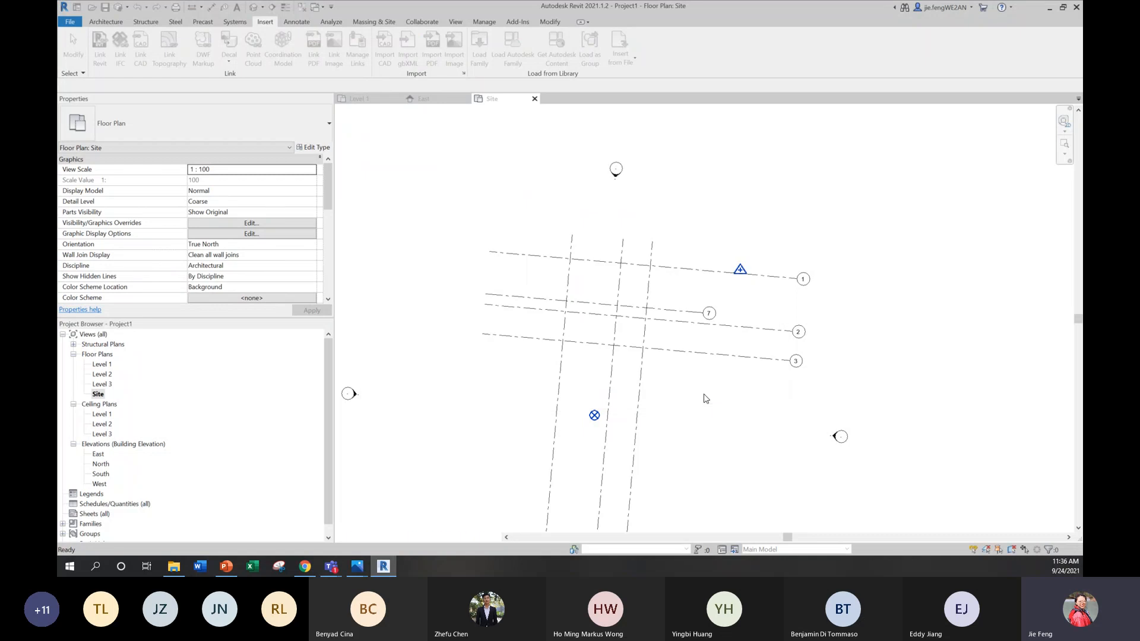
{"action": "left_click", "coordinate": [603, 290]}
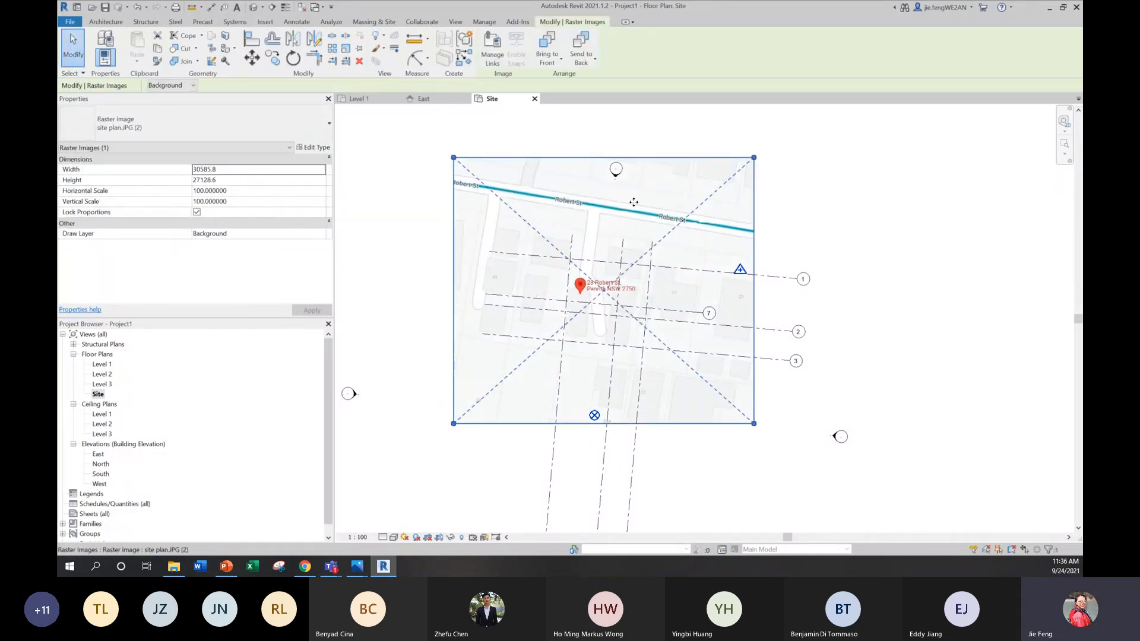
{"action": "key", "text": "Escape"}
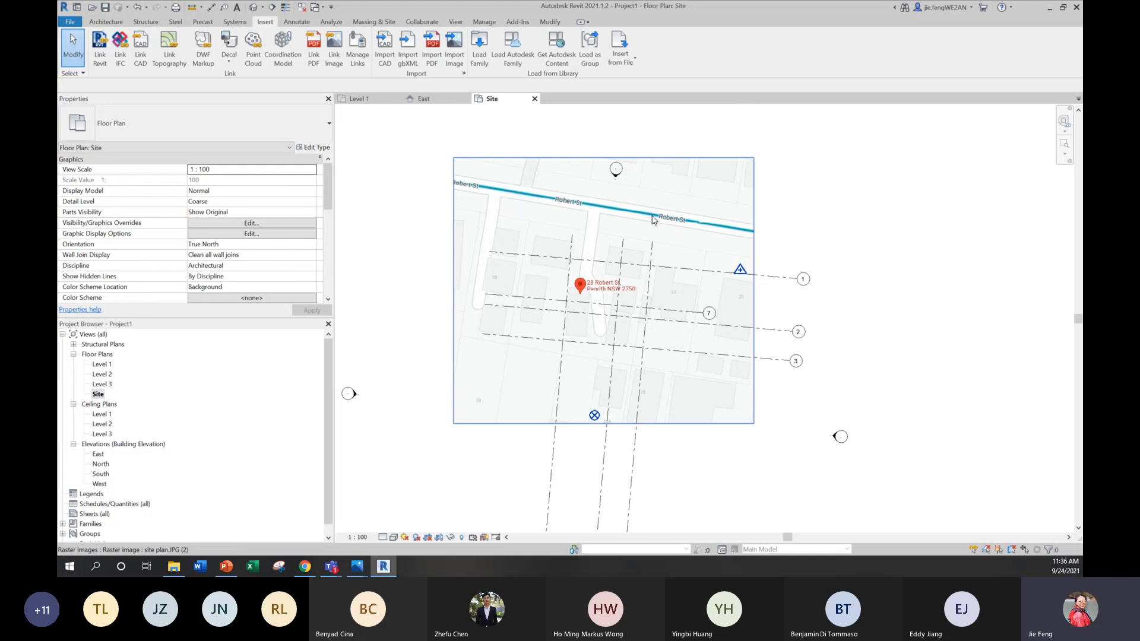
Step: Enlarge the site plan image to about 47080 mm wide and shift it so the marked building footprint lies over the grids
{"action": "left_click", "coordinate": [703, 326]}
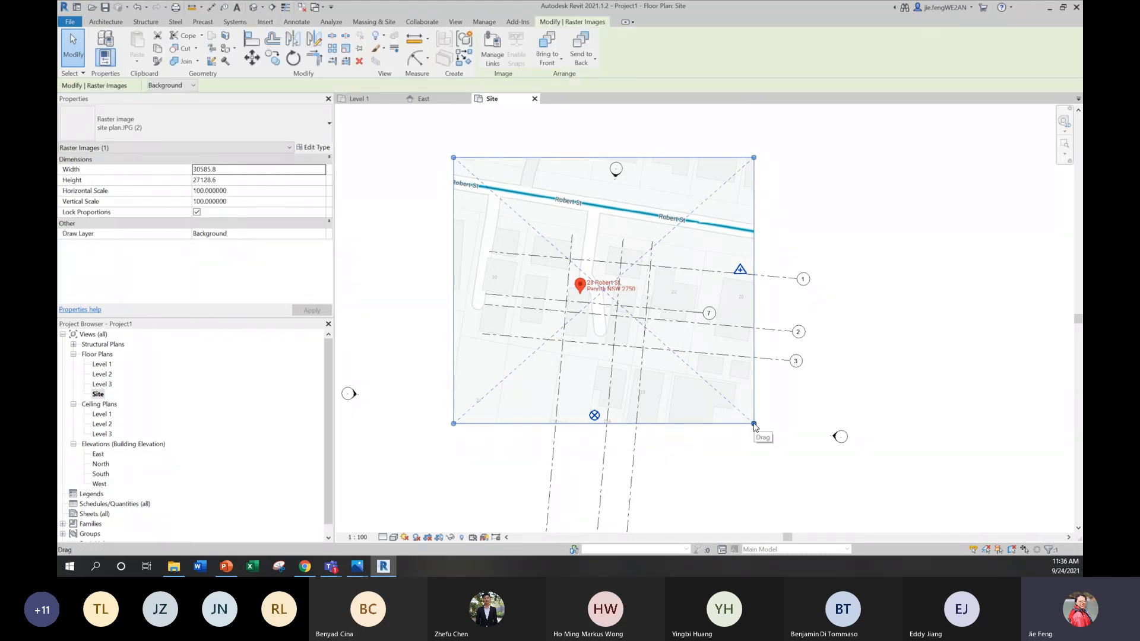
{"action": "left_click_drag", "start_coordinate": [754, 425], "coordinate": [856, 527]}
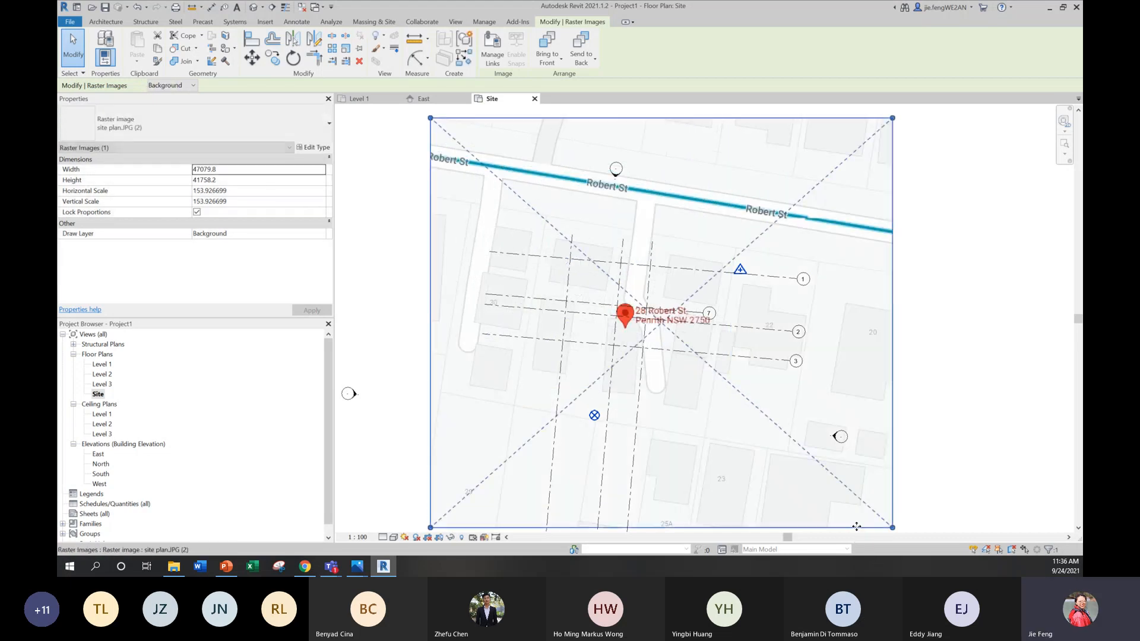
{"action": "left_click_drag", "start_coordinate": [687, 375], "coordinate": [681, 344]}
{"action": "scroll", "coordinate": [683, 405], "scroll_direction": "down", "scroll_amount": 3}
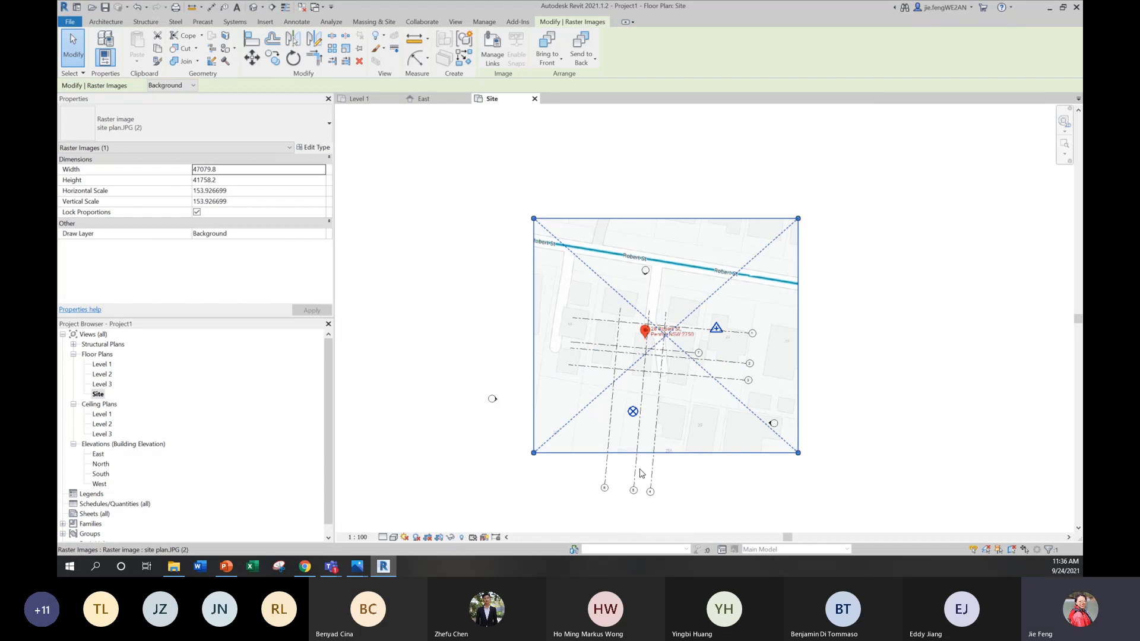
{"action": "scroll", "coordinate": [653, 351], "scroll_direction": "up", "scroll_amount": 3}
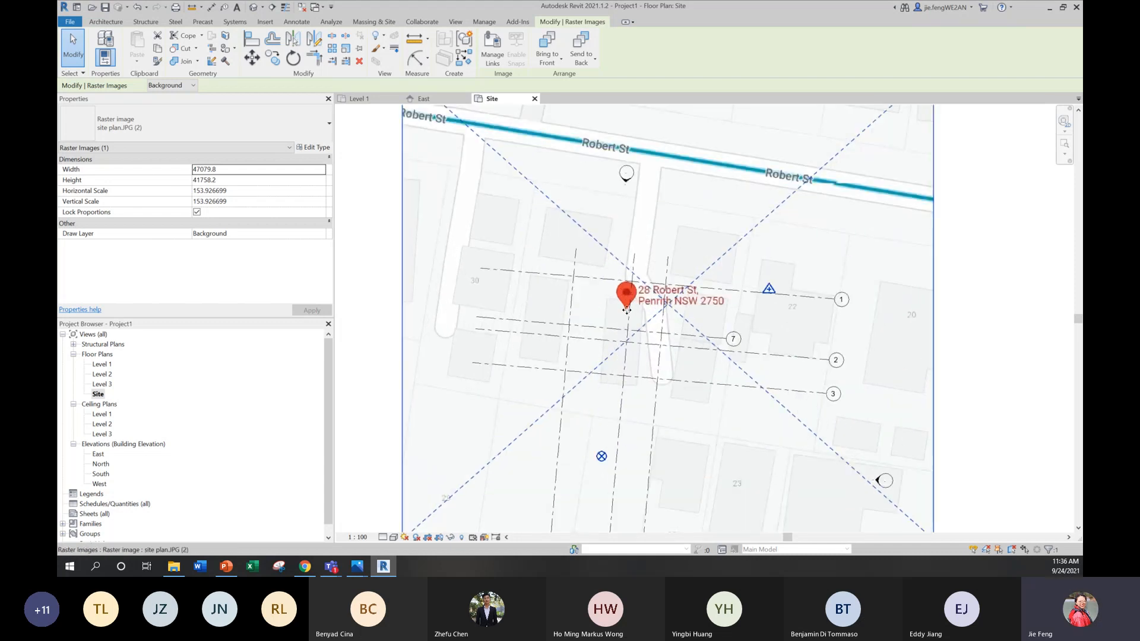
{"action": "mouse_move", "coordinate": [685, 423]}
{"action": "left_mouse_down"}
{"action": "mouse_move", "coordinate": [666, 404]}
{"action": "mouse_move", "coordinate": [685, 413]}
{"action": "left_mouse_up"}
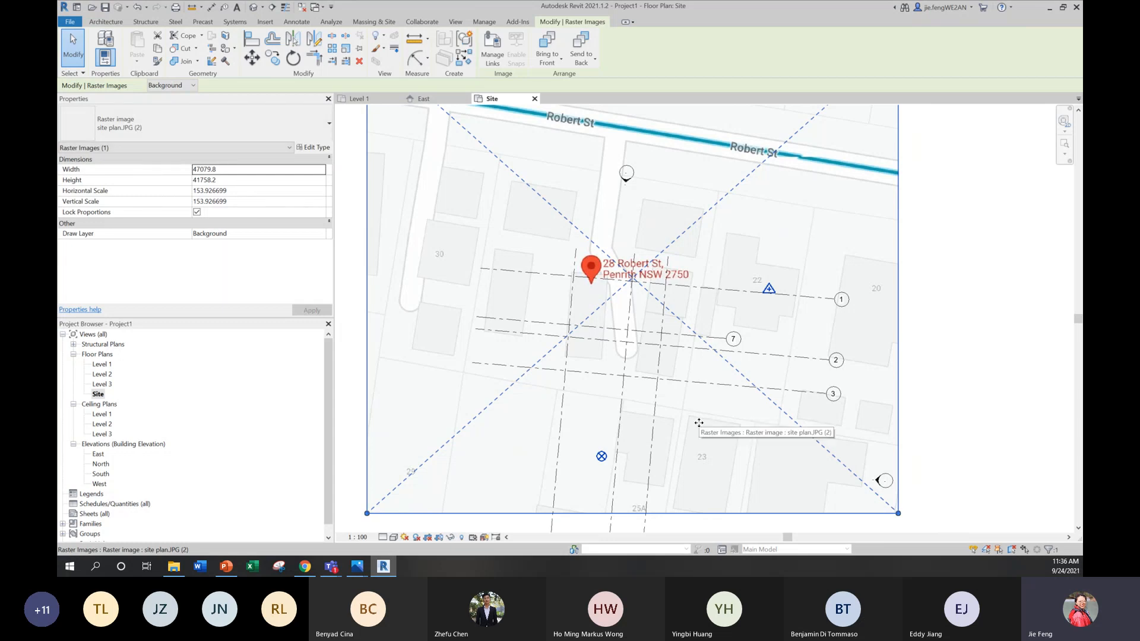
{"action": "key", "text": "Down"}
{"action": "key", "text": "Right"}
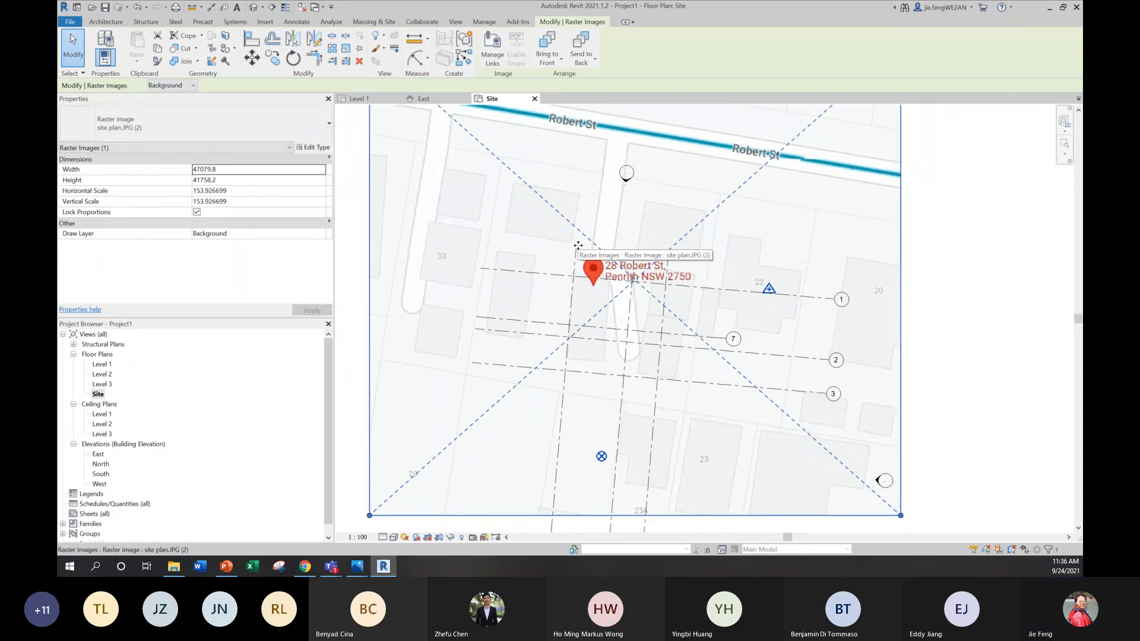
Step: Try enlarging the site plan image slightly from its lower-right corner and undo the resize
{"action": "scroll", "coordinate": [699, 423], "scroll_direction": "down", "scroll_amount": 2}
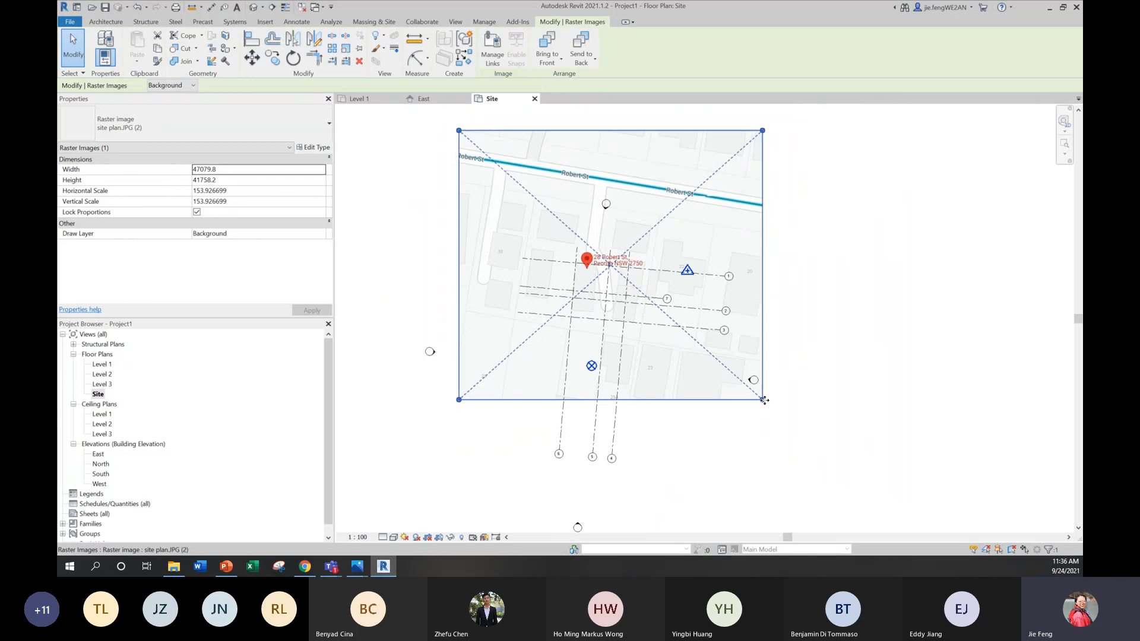
{"action": "left_click_drag", "start_coordinate": [762, 399], "coordinate": [779, 419]}
{"action": "key", "text": "ctrl+z"}
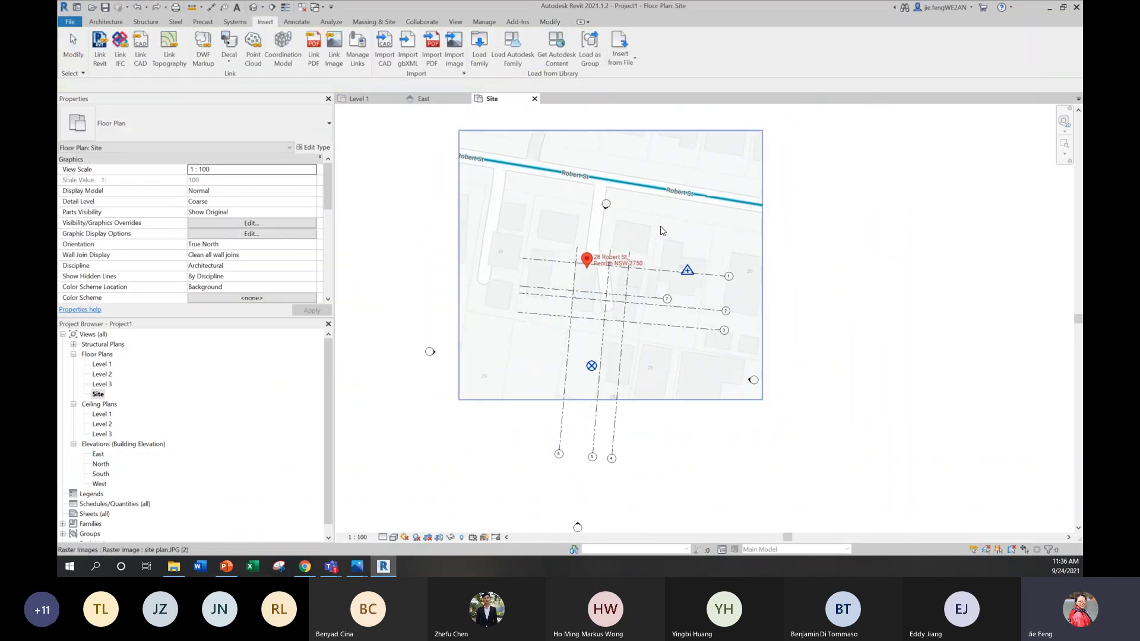
Step: Enlarge the site plan image in the Site view from its lower-right corner to about 110075 mm wide
{"action": "scroll", "coordinate": [653, 217], "scroll_direction": "down", "scroll_amount": 2}
{"action": "left_click", "coordinate": [697, 317]}
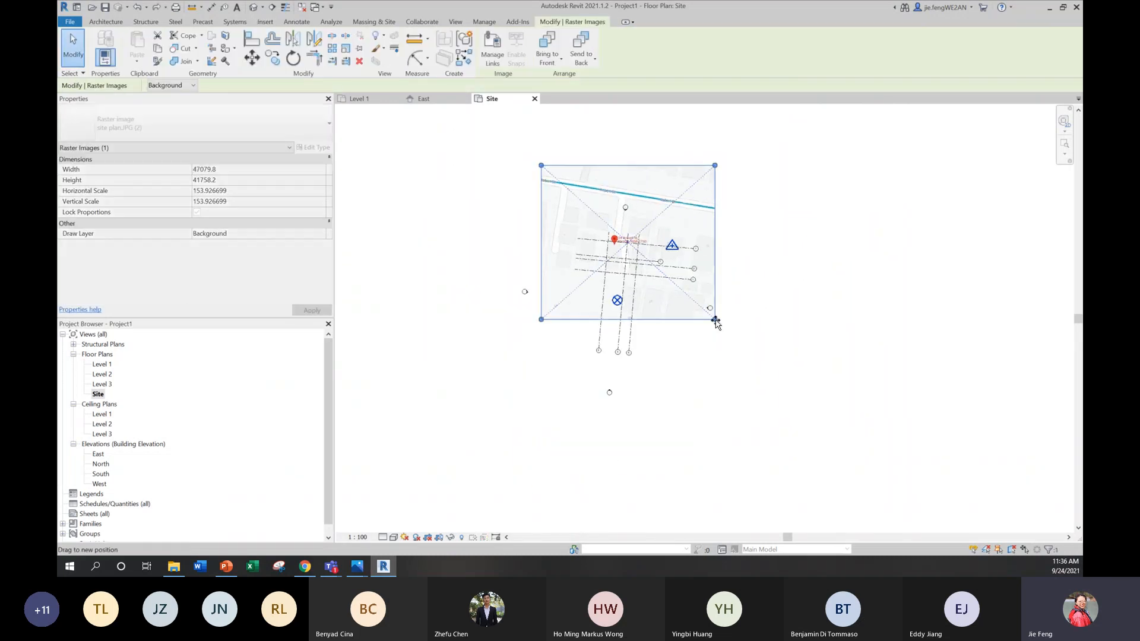
{"action": "left_click_drag", "start_coordinate": [715, 319], "coordinate": [948, 526]}
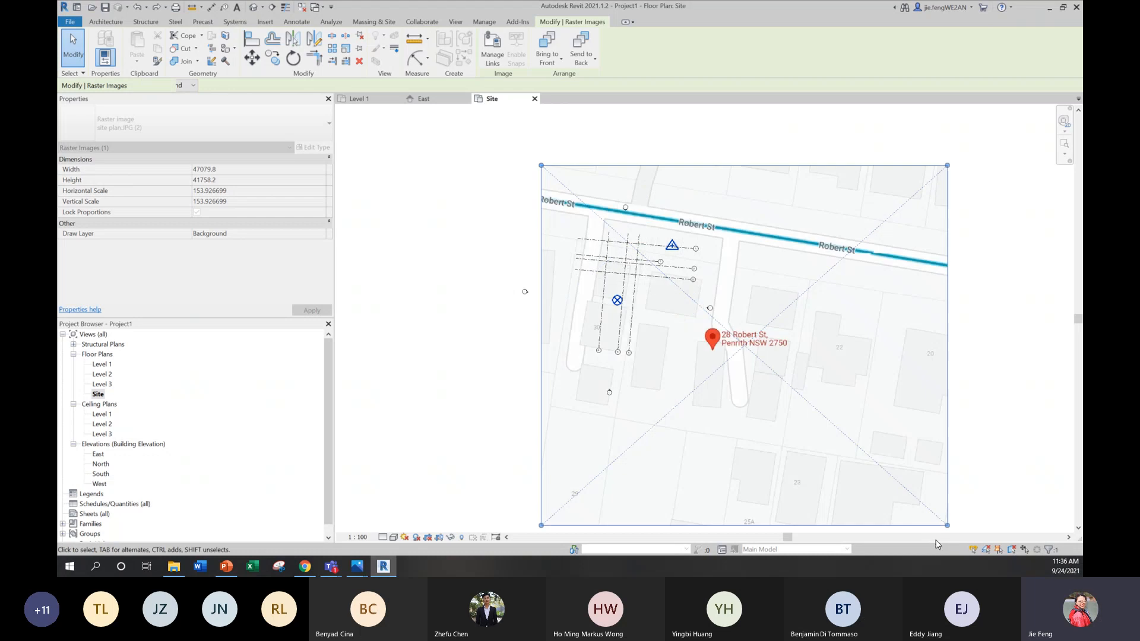
Step: Move the enlarged site plan image so the marked building footprint lies over the grids, nudging it slightly upward
{"action": "scroll", "coordinate": [662, 295], "scroll_direction": "up", "scroll_amount": 2}
{"action": "scroll", "coordinate": [662, 295], "scroll_direction": "up", "scroll_amount": 2}
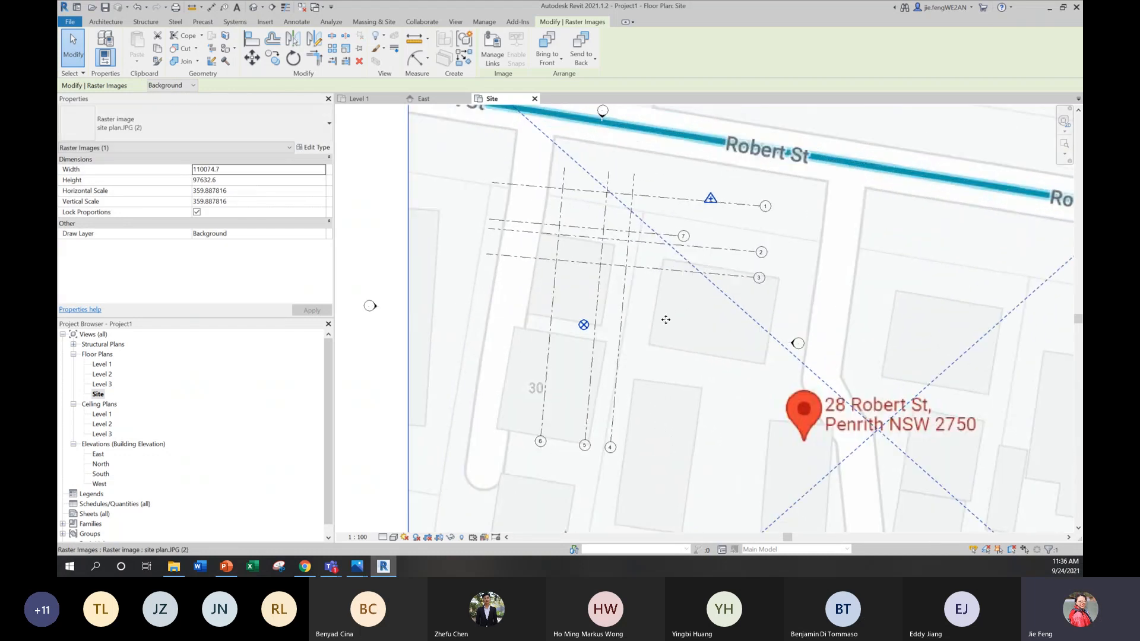
{"action": "left_click_drag", "start_coordinate": [675, 292], "coordinate": [676, 291]}
{"action": "left_click_drag", "start_coordinate": [814, 425], "coordinate": [625, 303]}
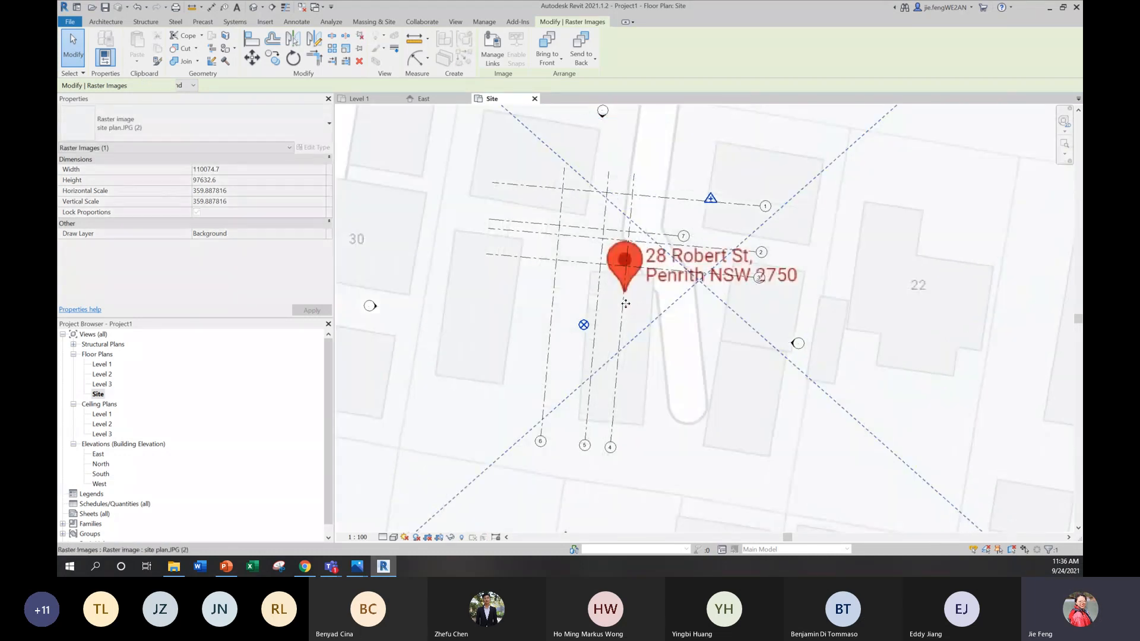
{"action": "left_click_drag", "start_coordinate": [671, 362], "coordinate": [665, 316]}
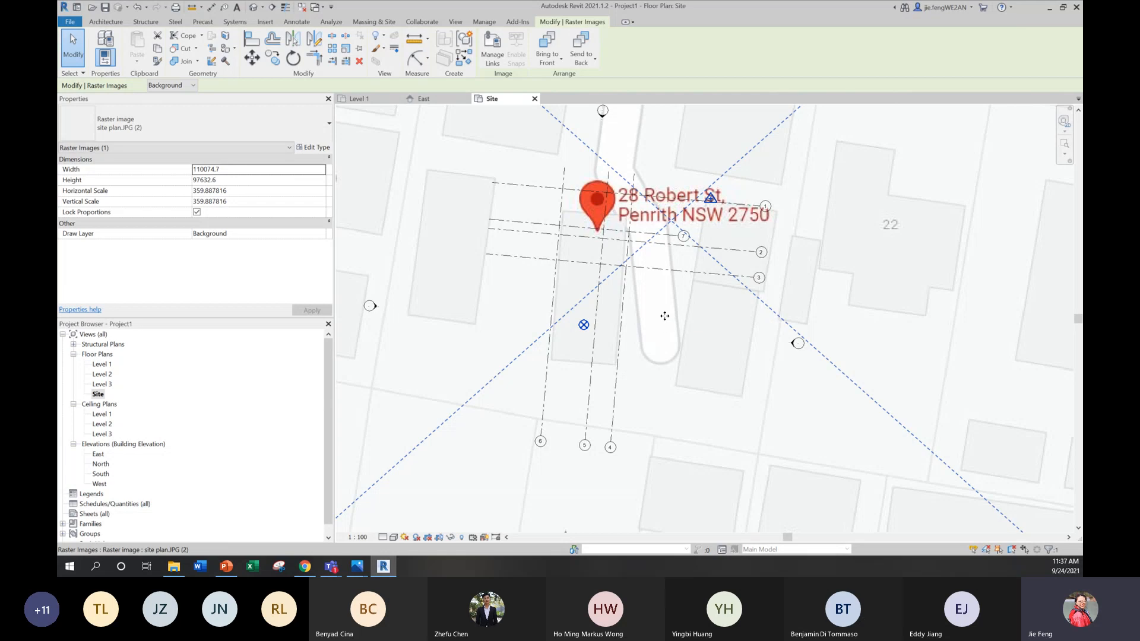
{"action": "key", "text": "Up"}
{"action": "key", "text": "Up"}
{"action": "key", "text": "Up"}
{"action": "key", "text": "Up"}
{"action": "key", "text": "Up"}
{"action": "key", "text": "Up"}
{"action": "key", "text": "Up"}
{"action": "key", "text": "Up"}
{"action": "key", "text": "Up"}
{"action": "key", "text": "Up"}
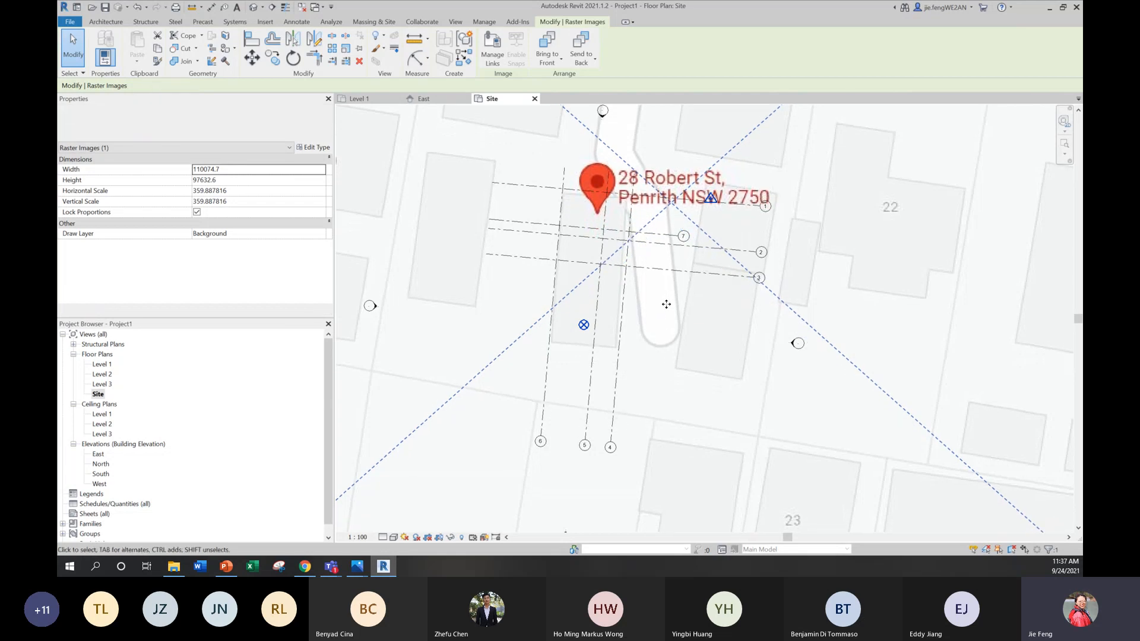
Step: Enlarge the site plan image further from its lower-right corner to about 123970 mm wide
{"action": "scroll", "coordinate": [569, 223], "scroll_direction": "down", "scroll_amount": 5}
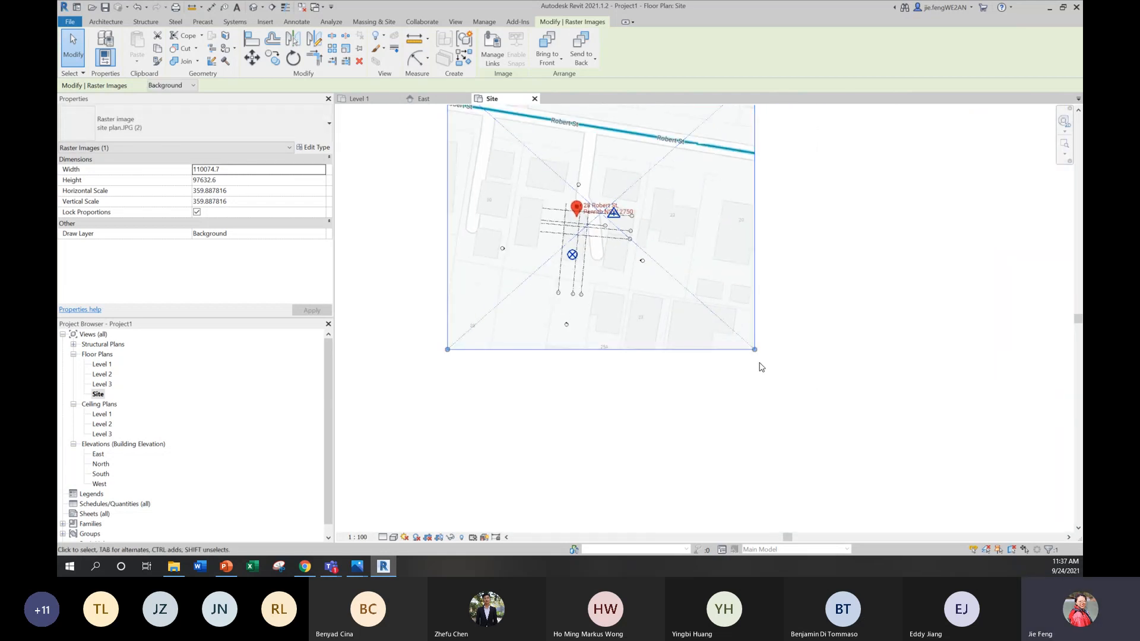
{"action": "left_click_drag", "start_coordinate": [770, 368], "coordinate": [793, 383]}
{"action": "key", "text": "ctrl+z"}
{"action": "left_click", "coordinate": [750, 352]}
Step: Shift the site plan image so the marked building footprint fits between grids 4 and 6, and deselect it
{"action": "scroll", "coordinate": [622, 250], "scroll_direction": "up", "scroll_amount": 5}
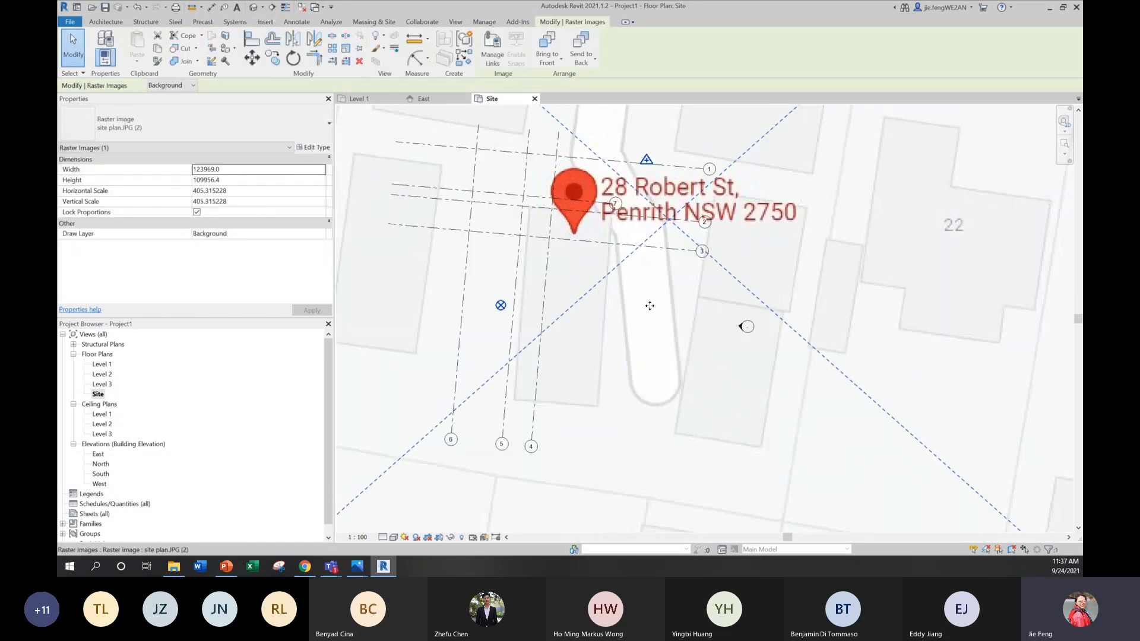
{"action": "scroll", "coordinate": [604, 254], "scroll_direction": "up", "scroll_amount": 2}
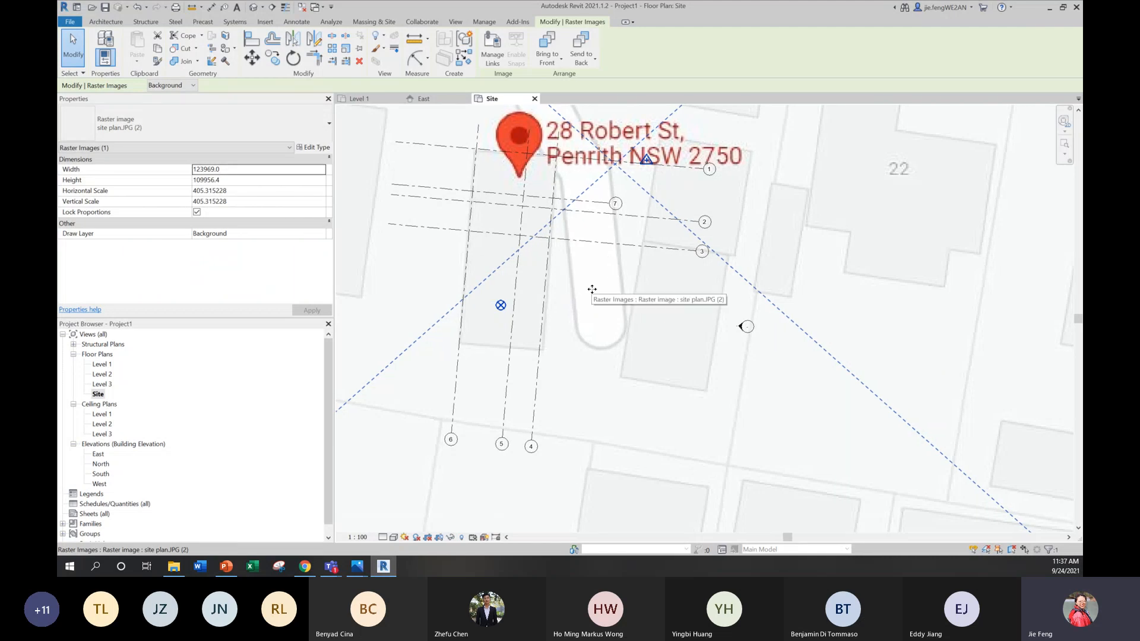
{"action": "scroll", "coordinate": [602, 286], "scroll_direction": "down", "scroll_amount": 6}
{"action": "left_click", "coordinate": [855, 308]}
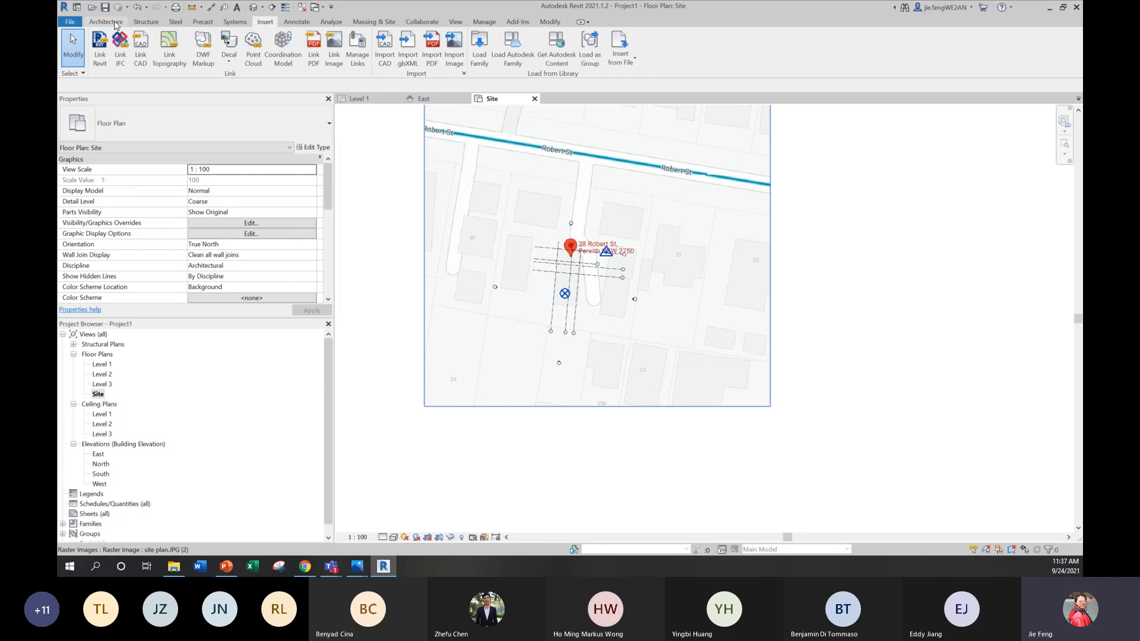
Step: Place an M_North Arrow-1 symbol on the building north-east of the red address marker in the Site view
{"action": "left_click", "coordinate": [297, 22]}
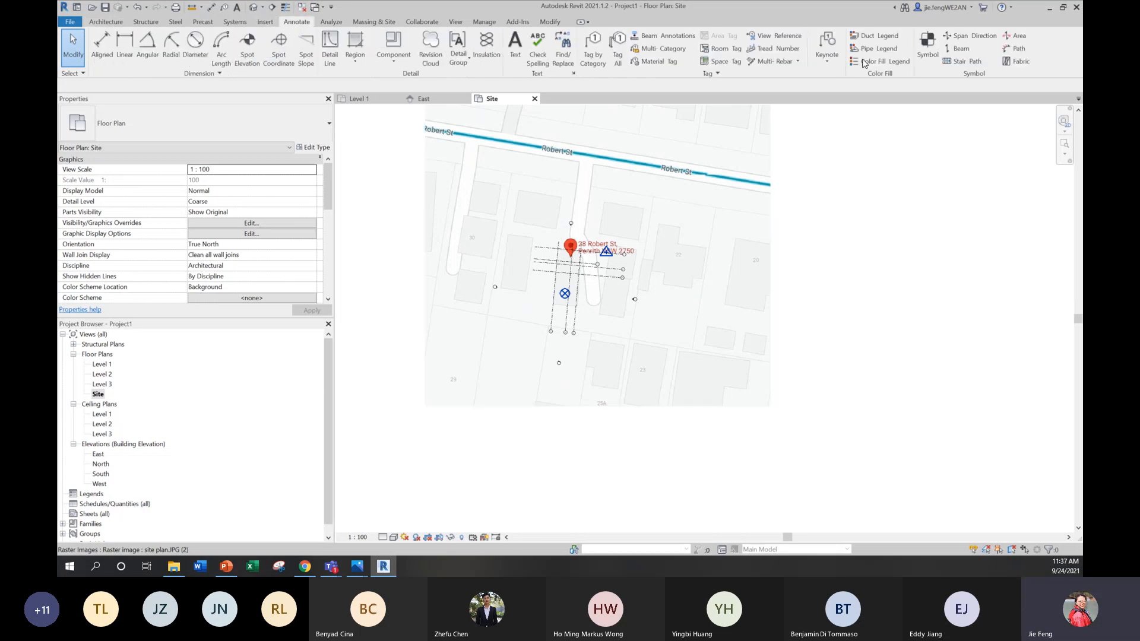
{"action": "left_click", "coordinate": [925, 44]}
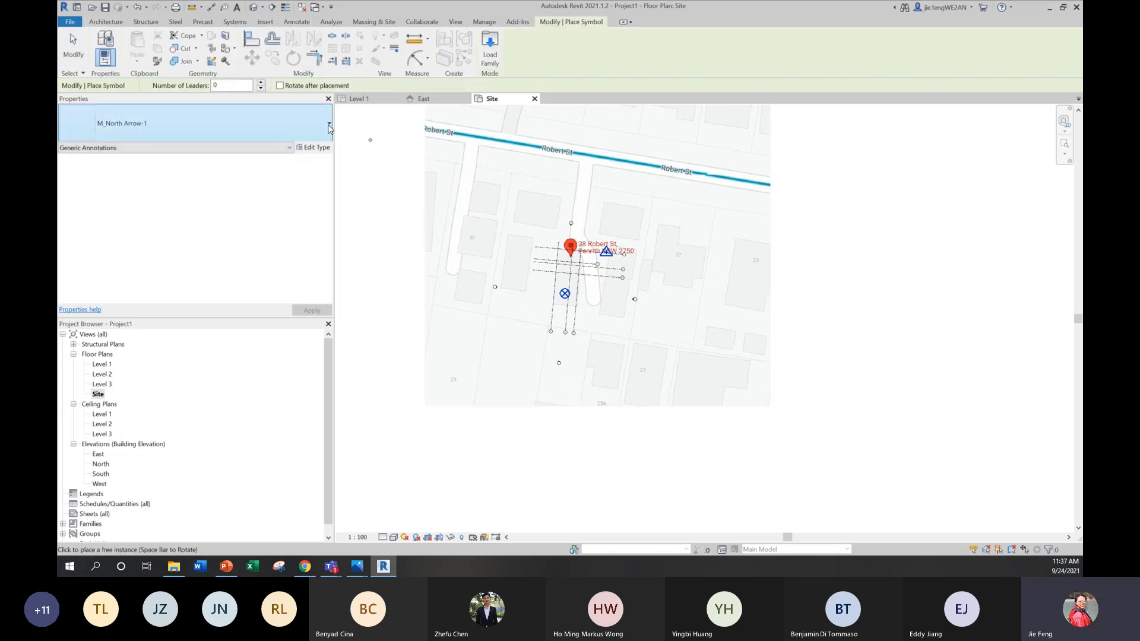
{"action": "scroll", "coordinate": [630, 202], "scroll_direction": "up", "scroll_amount": 4}
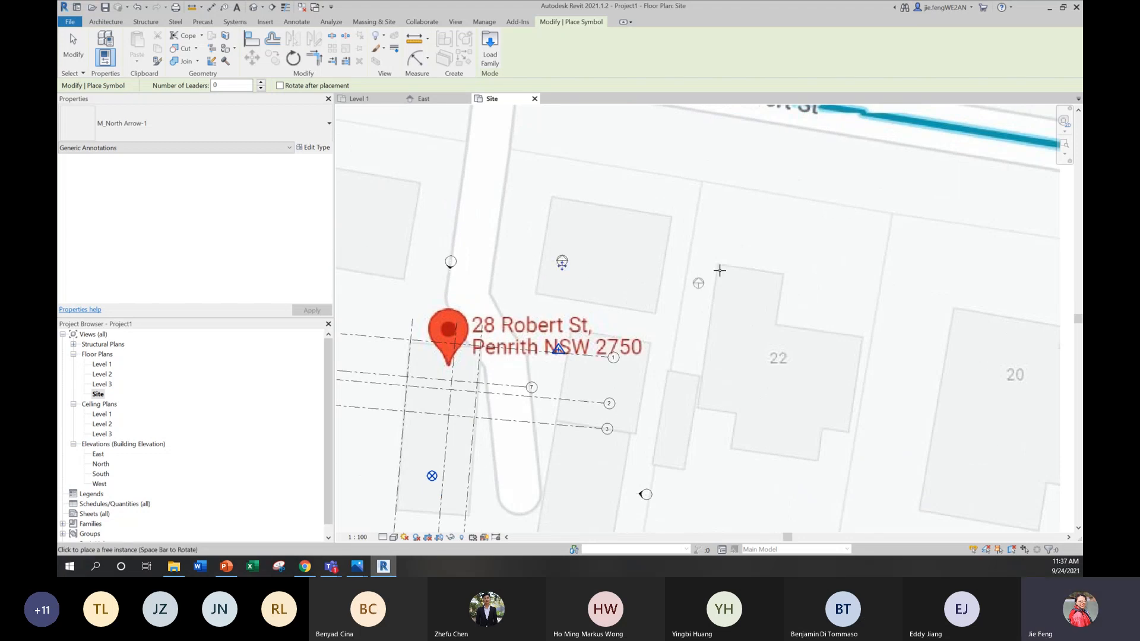
{"action": "left_click", "coordinate": [561, 261]}
{"action": "scroll", "coordinate": [560, 250], "scroll_direction": "down", "scroll_amount": 1}
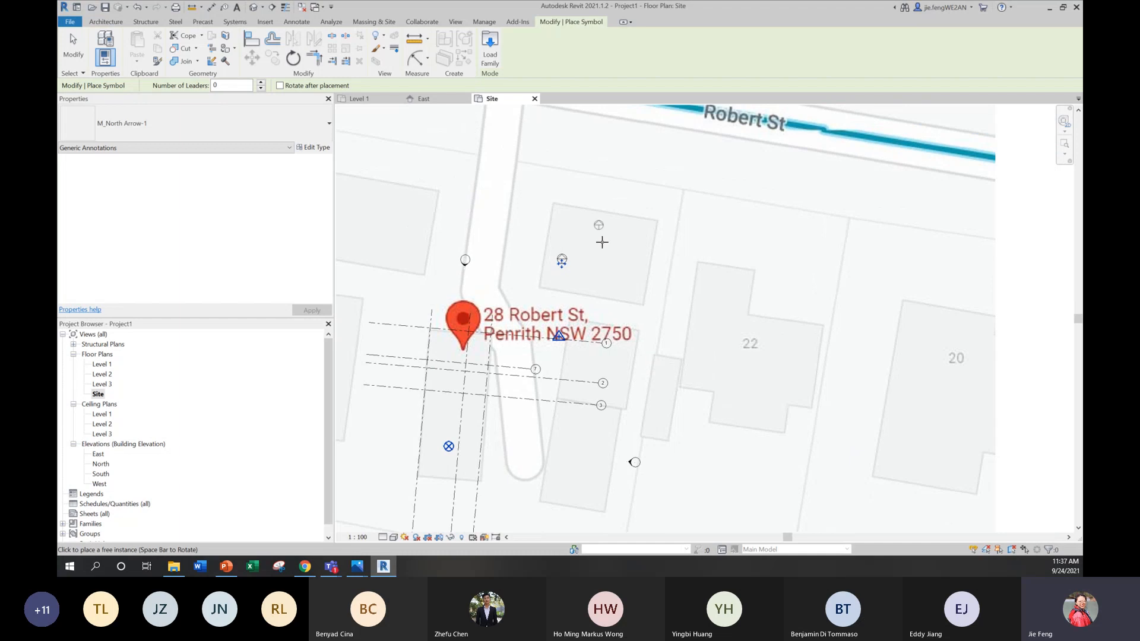
{"action": "middle_click_drag", "start_coordinate": [640, 294], "coordinate": [646, 215]}
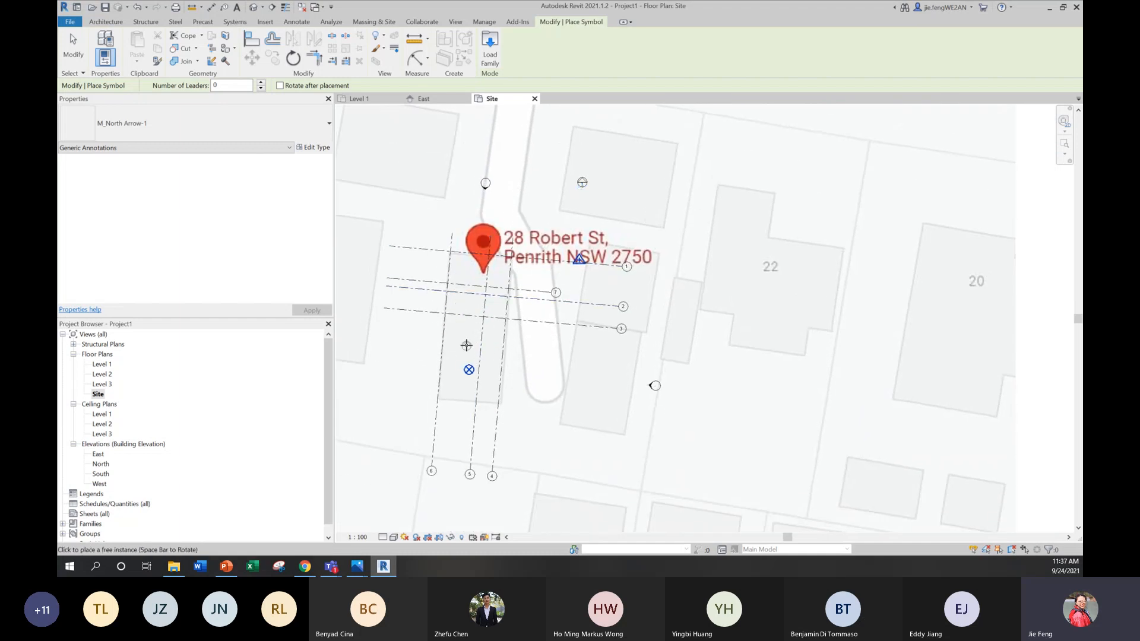
{"action": "scroll", "coordinate": [466, 344], "scroll_direction": "down", "scroll_amount": 2}
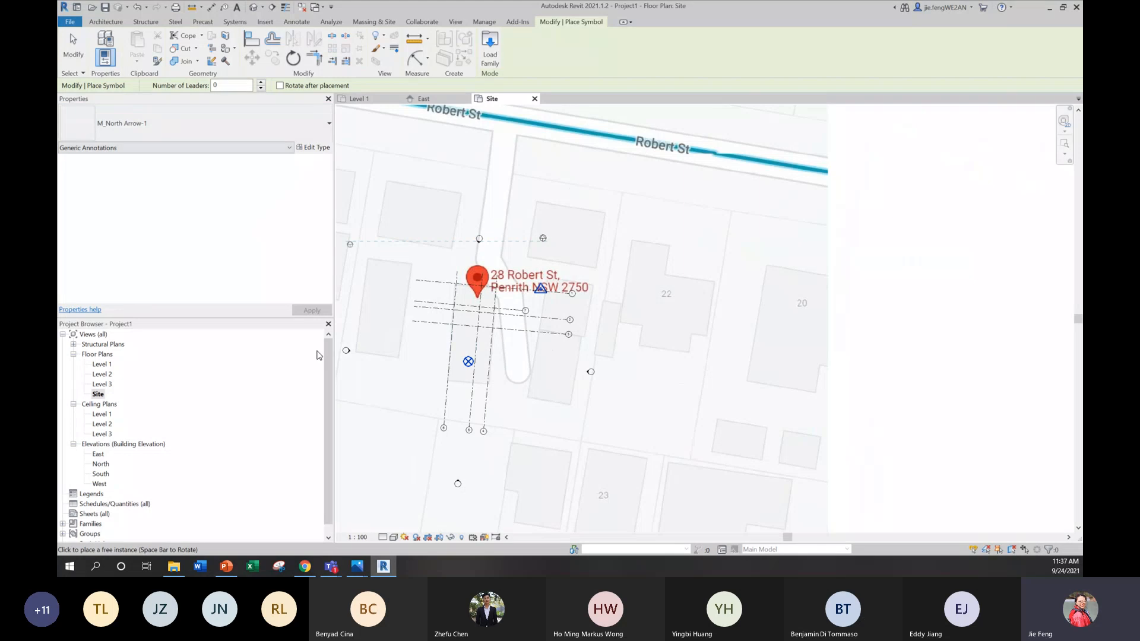
{"action": "key", "text": "Escape"}
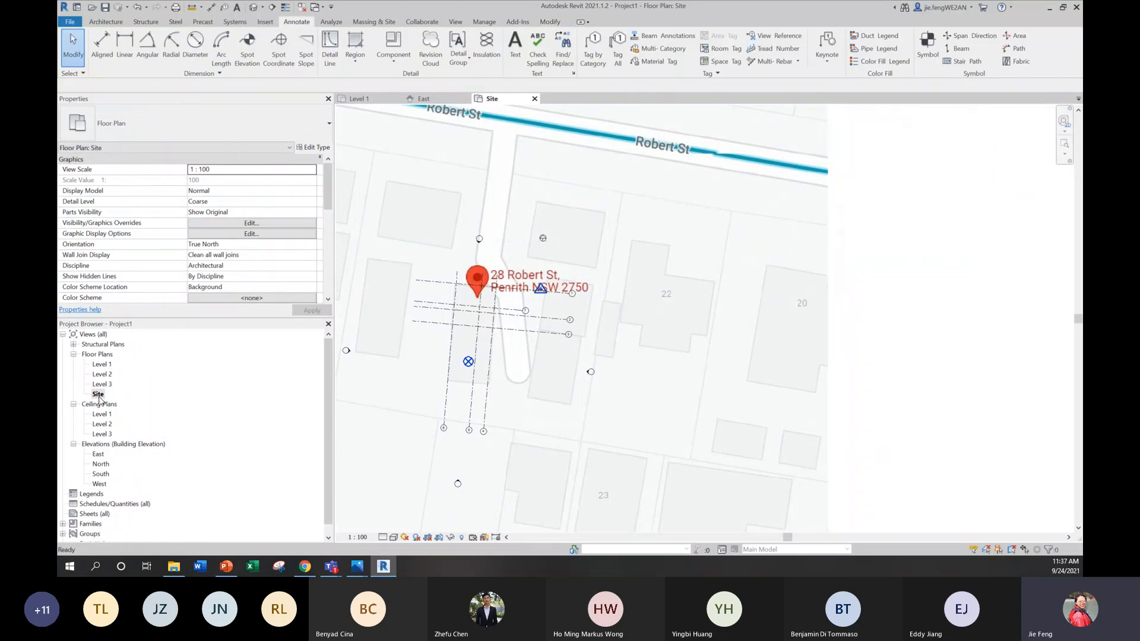
Step: Set the Site floor plan's orientation to Project North
{"action": "left_click", "coordinate": [99, 395]}
{"action": "left_click", "coordinate": [262, 246]}
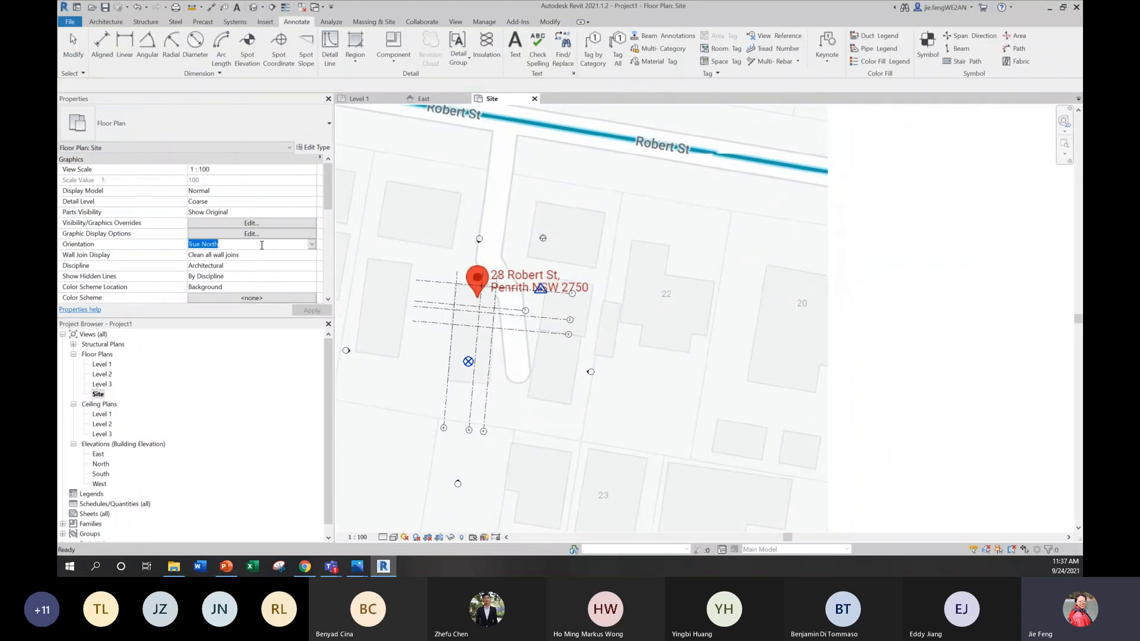
{"action": "left_click", "coordinate": [312, 246]}
{"action": "left_click", "coordinate": [206, 254]}
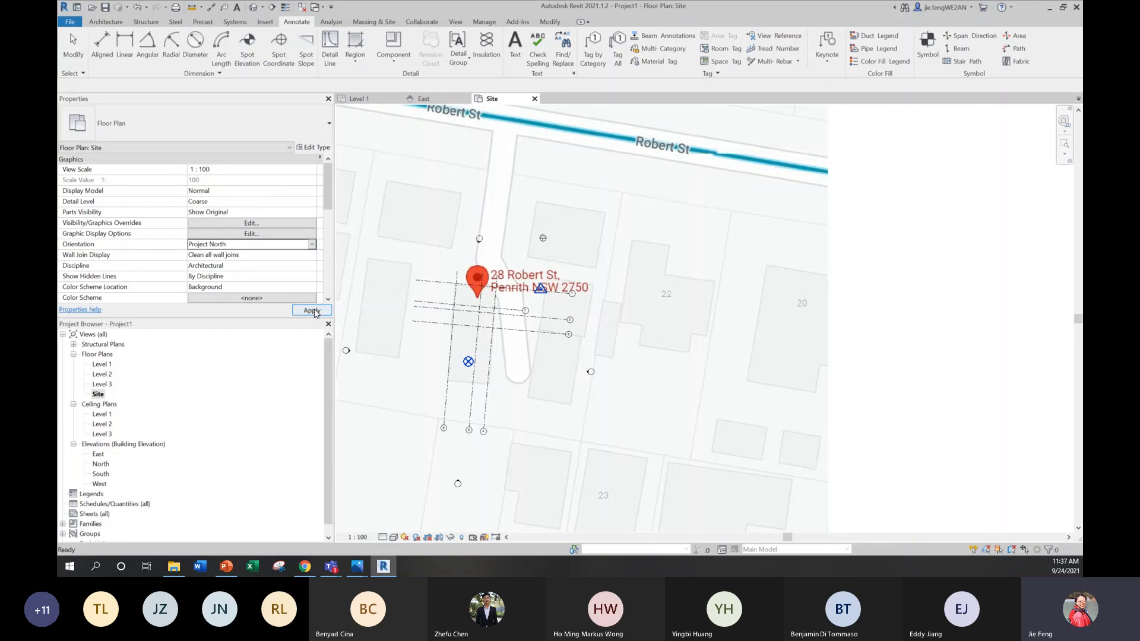
{"action": "left_click", "coordinate": [312, 311]}
{"action": "scroll", "coordinate": [555, 313], "scroll_direction": "up", "scroll_amount": 5}
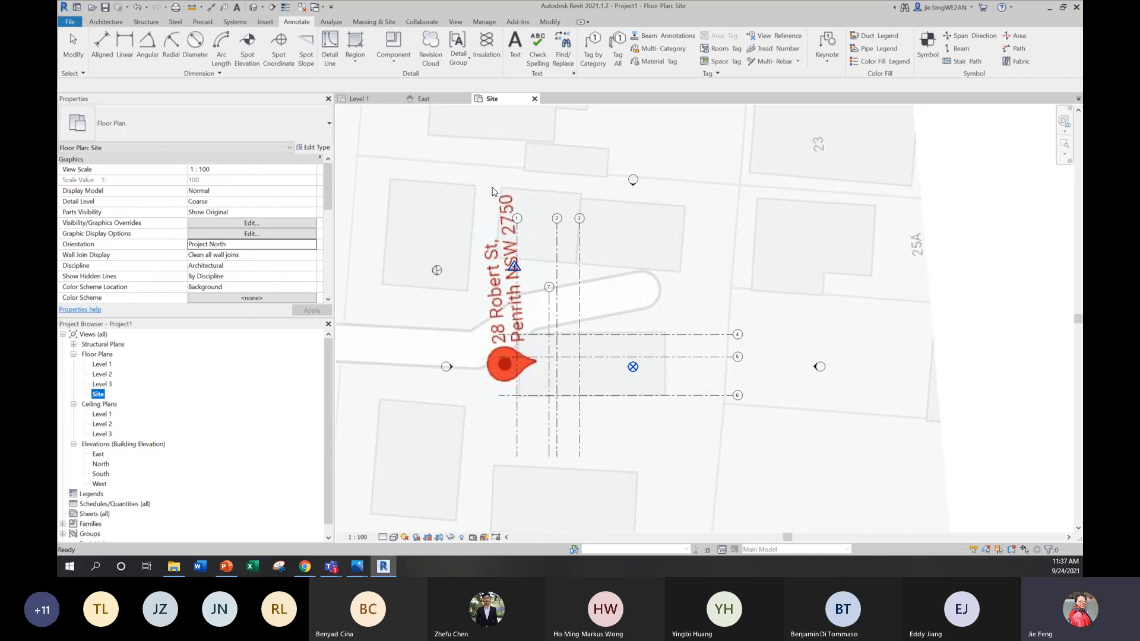
{"action": "scroll", "coordinate": [493, 191], "scroll_direction": "down", "scroll_amount": 1}
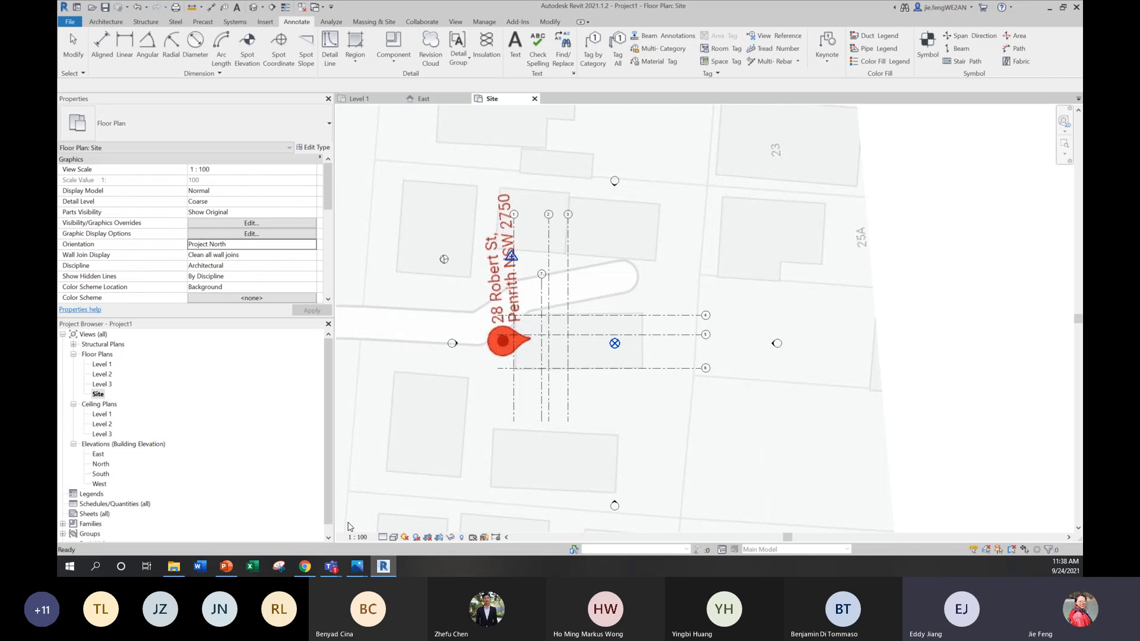
Step: Start a symbol family load, browse from Annotations up to the RVT 2021 Libraries folder, and close the file browser
{"action": "left_click", "coordinate": [928, 48]}
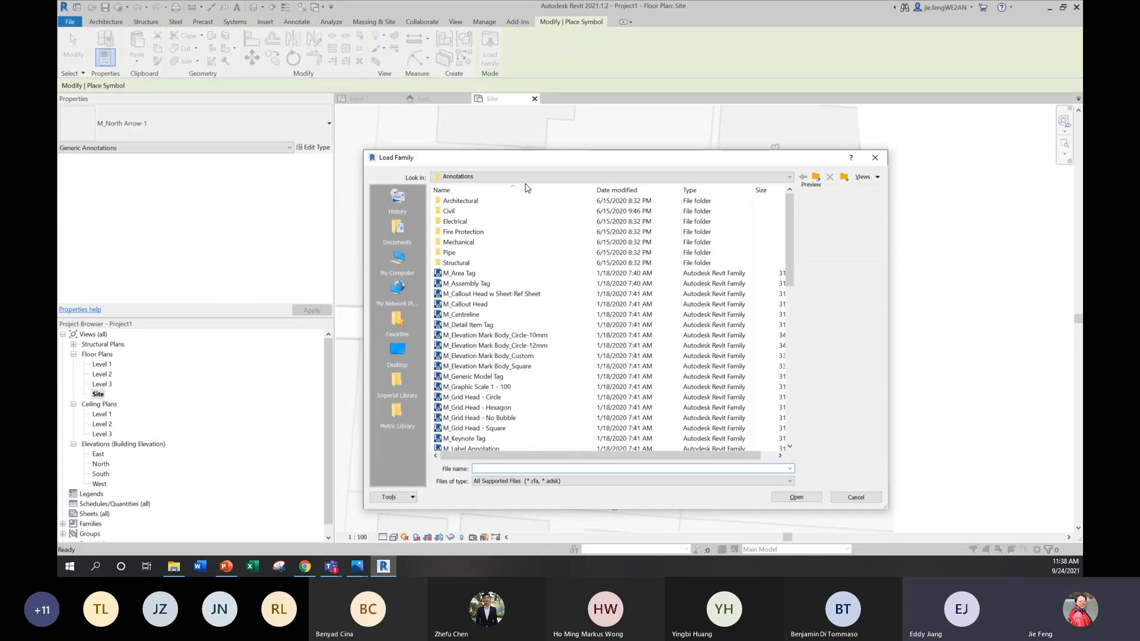
{"action": "left_click", "coordinate": [535, 177]}
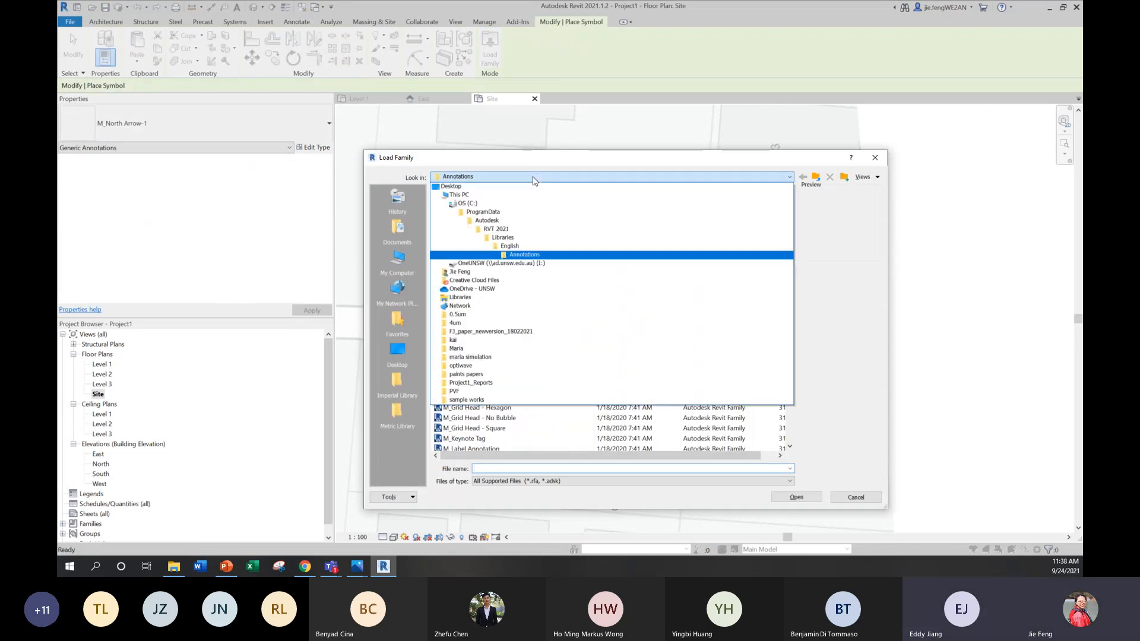
{"action": "left_click", "coordinate": [498, 238]}
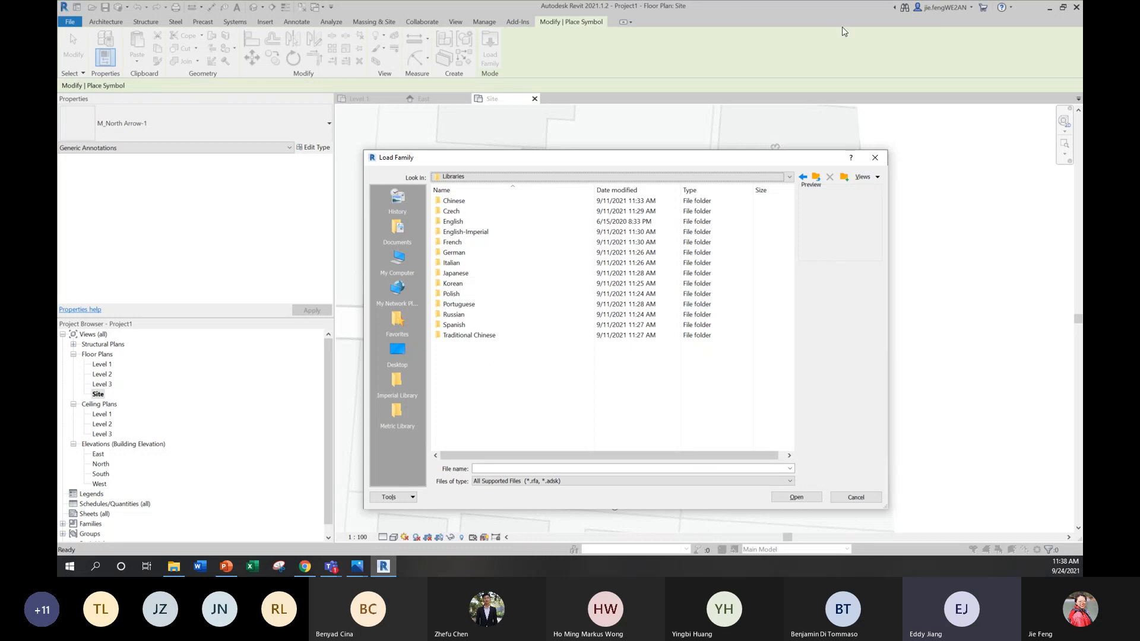
{"action": "left_click", "coordinate": [875, 157]}
Step: Reopen the family loader and browse through Libraries to the English library folder
{"action": "left_click", "coordinate": [493, 56]}
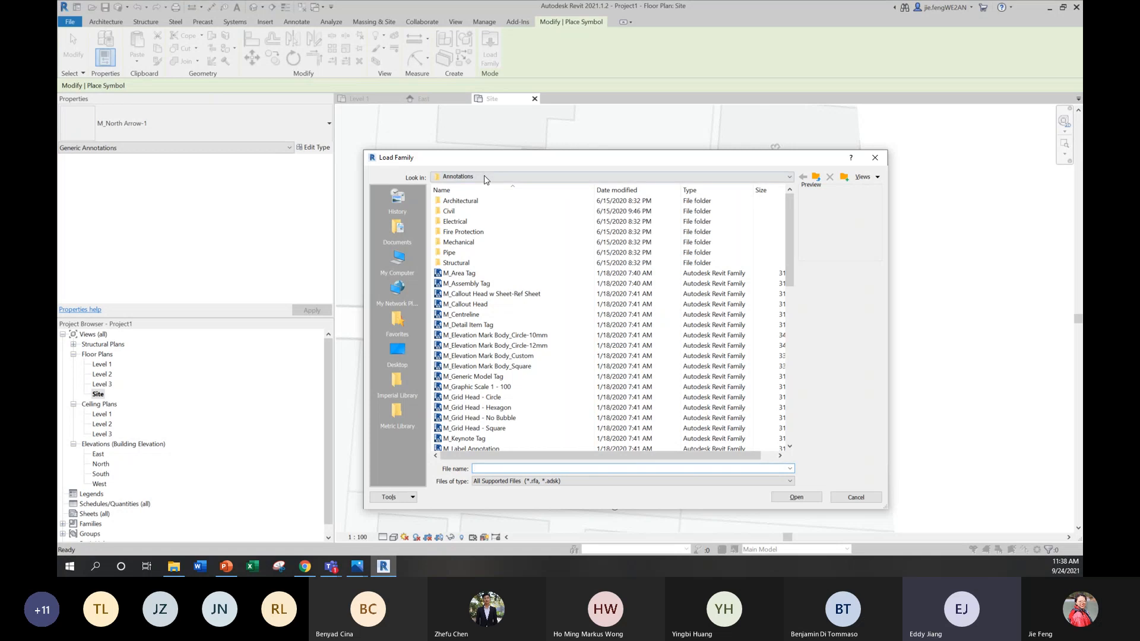
{"action": "left_click", "coordinate": [483, 176]}
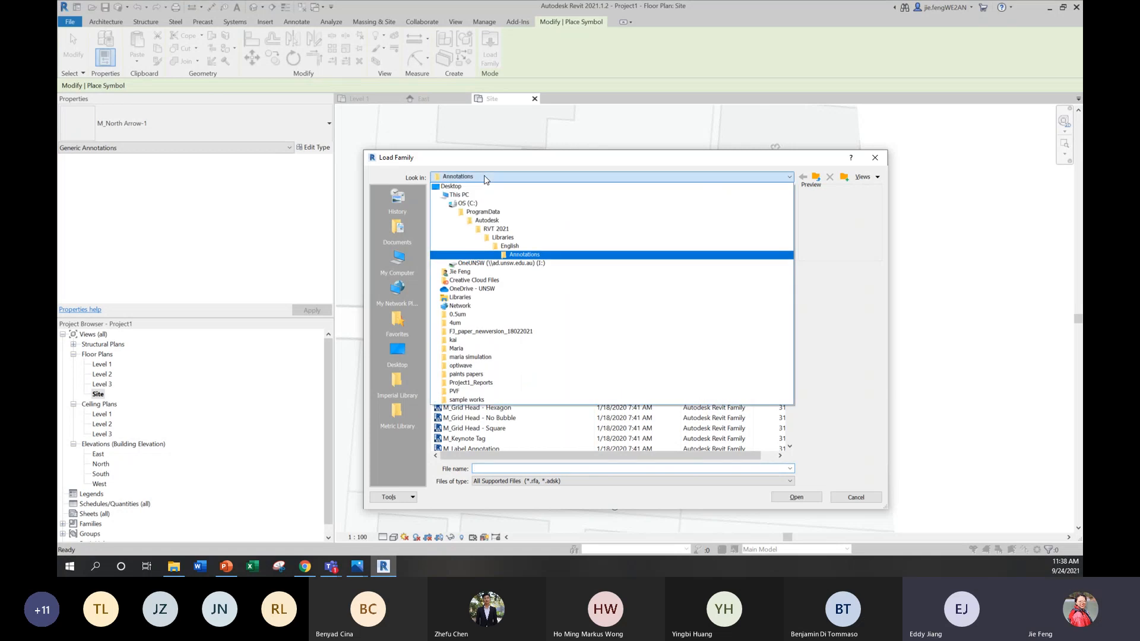
{"action": "left_click", "coordinate": [508, 237]}
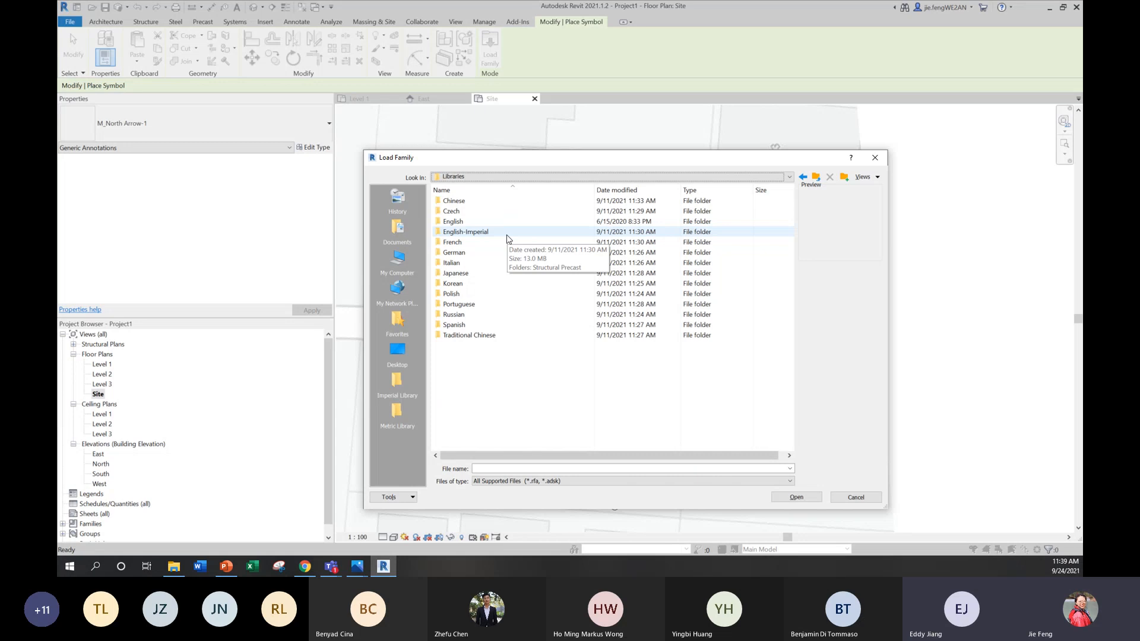
{"action": "double_click", "coordinate": [583, 221]}
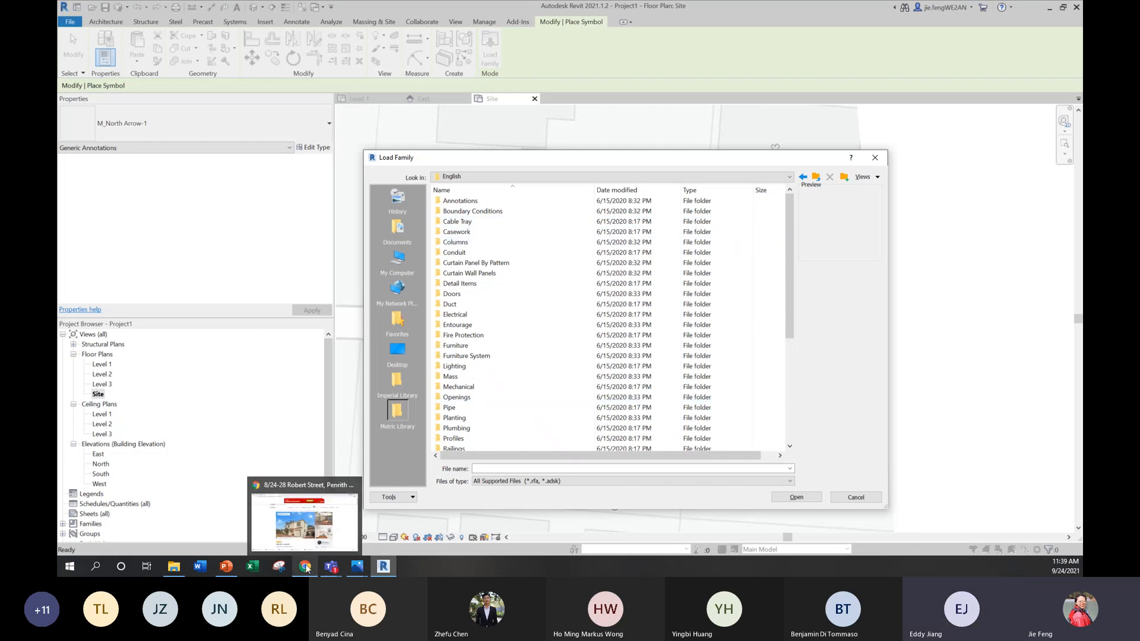
Step: Switch to PowerPoint to view the Revit Modelling Principles slide with the library download link, and return to Revit
{"action": "left_click", "coordinate": [226, 567]}
{"action": "key", "text": "Page_Down"}
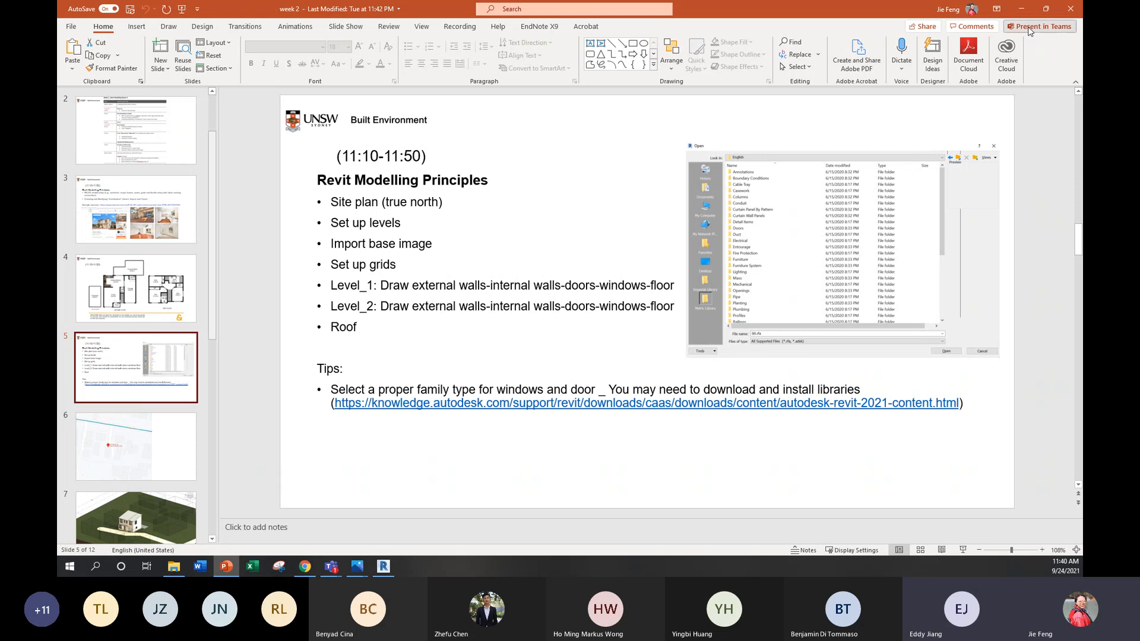
{"action": "left_click", "coordinate": [1021, 9]}
Step: Preview the M_North Arrow-1 and M_North Arrow-2 families in the Annotations folder and close the file browser without loading
{"action": "double_click", "coordinate": [518, 204]}
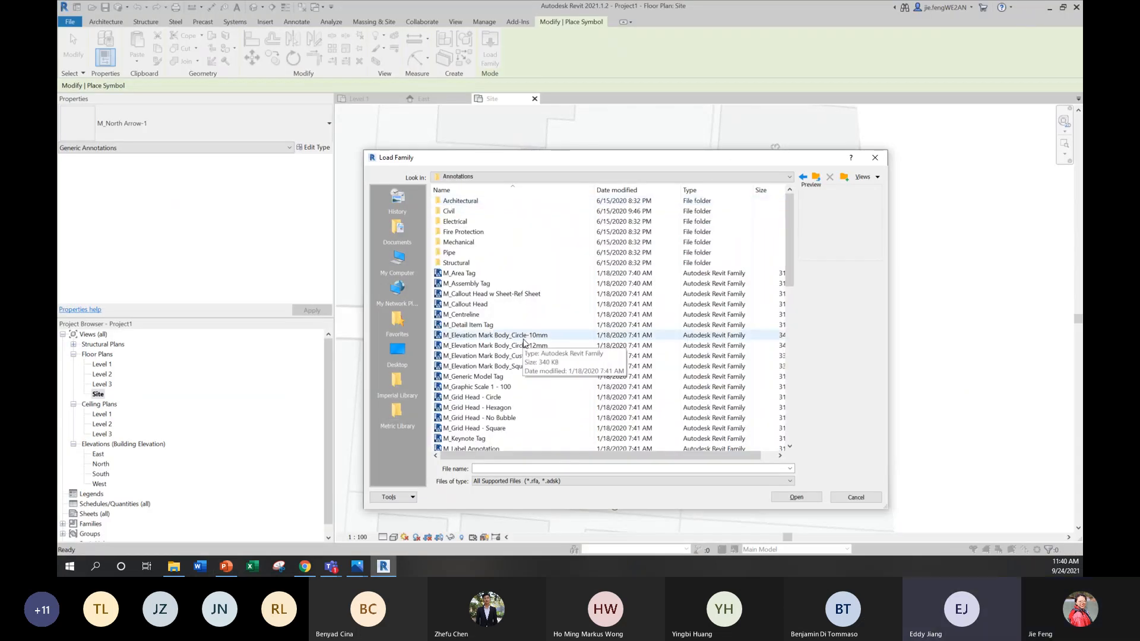
{"action": "scroll", "coordinate": [606, 276], "scroll_direction": "down", "scroll_amount": 5}
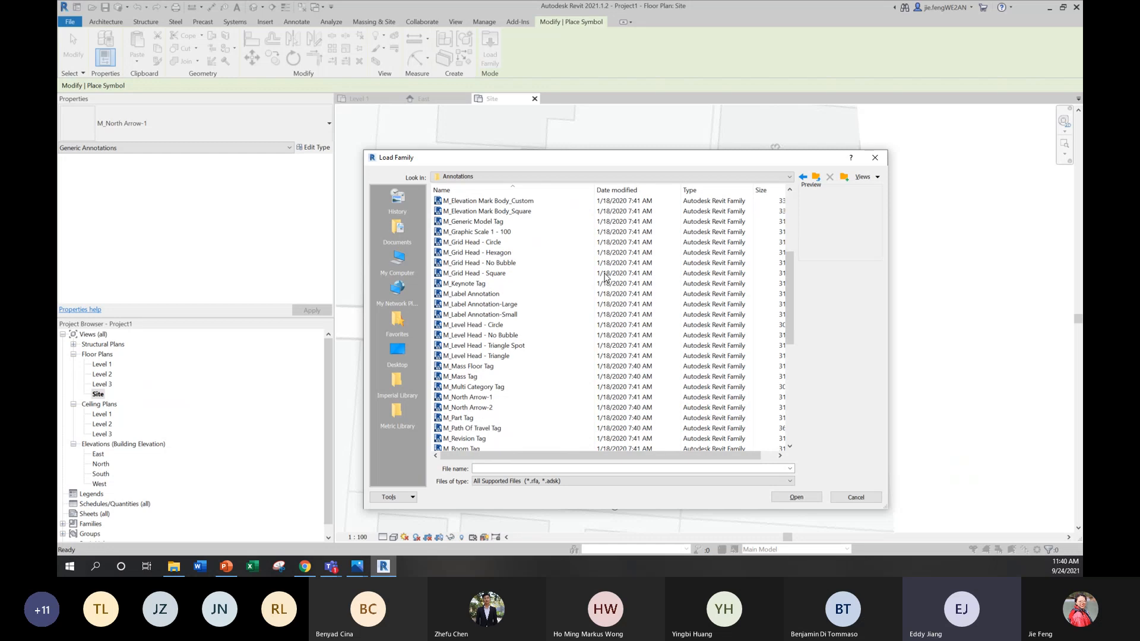
{"action": "left_click", "coordinate": [485, 397]}
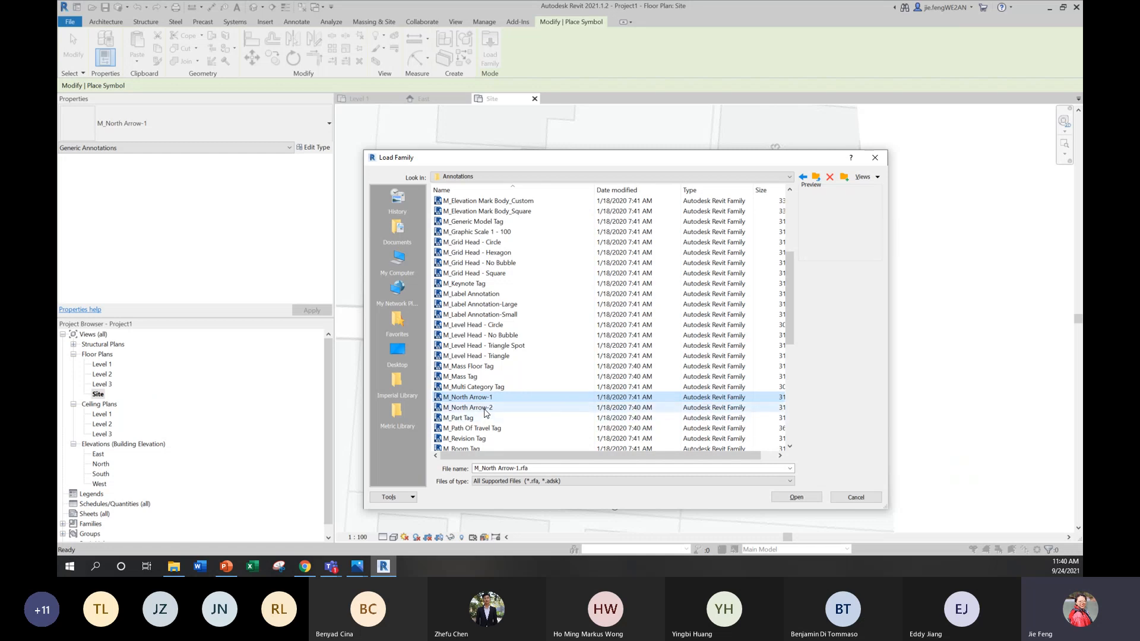
{"action": "key", "text": "Down"}
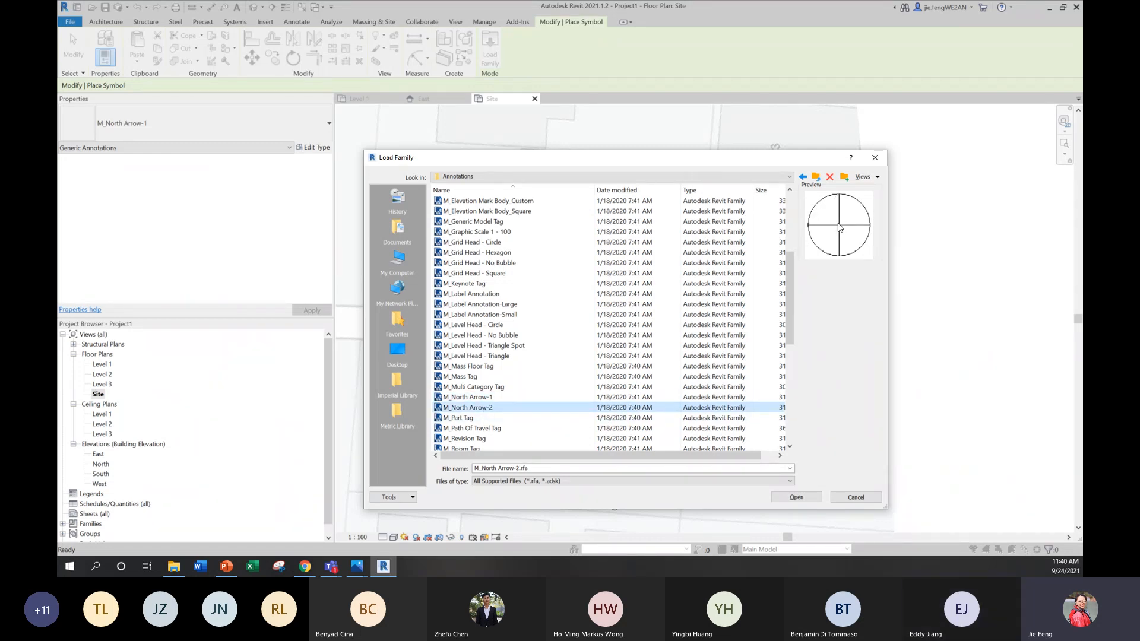
{"action": "left_click", "coordinate": [491, 397]}
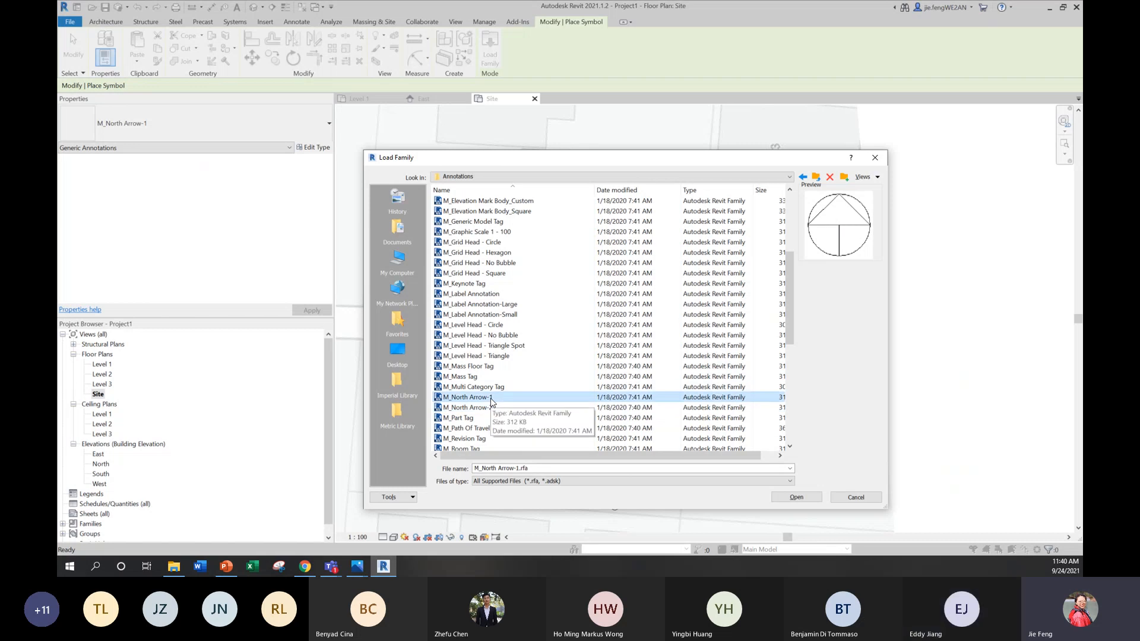
{"action": "left_click", "coordinate": [875, 158]}
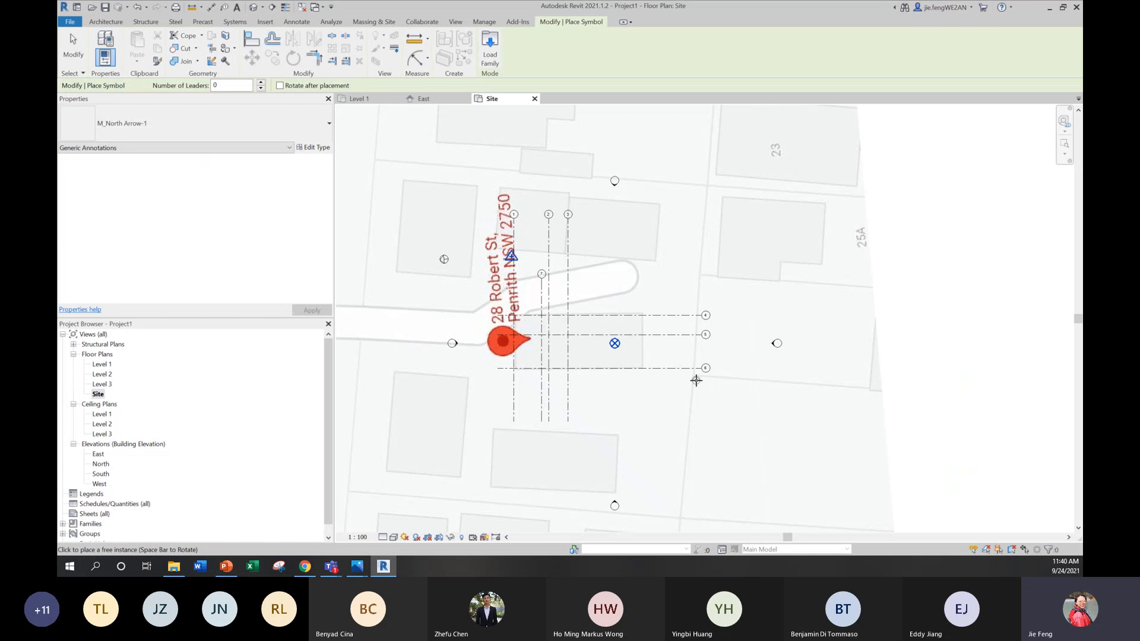
Step: Place the M_North Arrow-1 symbol on the building footprint northwest of the red address pin in the Site plan, and end symbol placement
{"action": "left_click", "coordinate": [449, 267]}
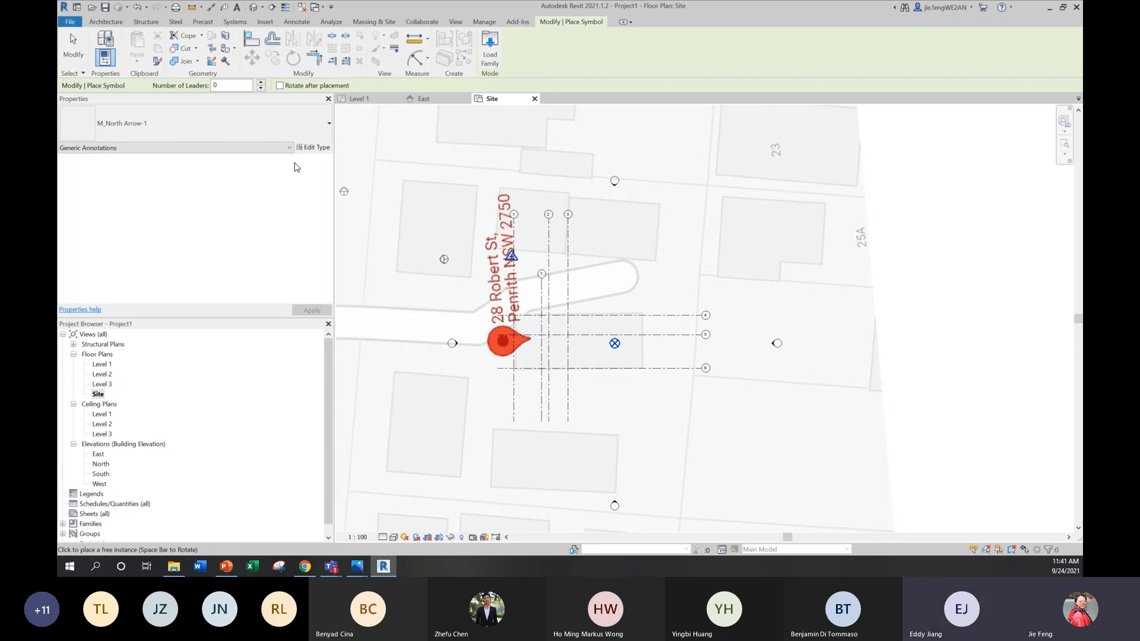
{"action": "scroll", "coordinate": [794, 159], "scroll_direction": "down", "scroll_amount": 2}
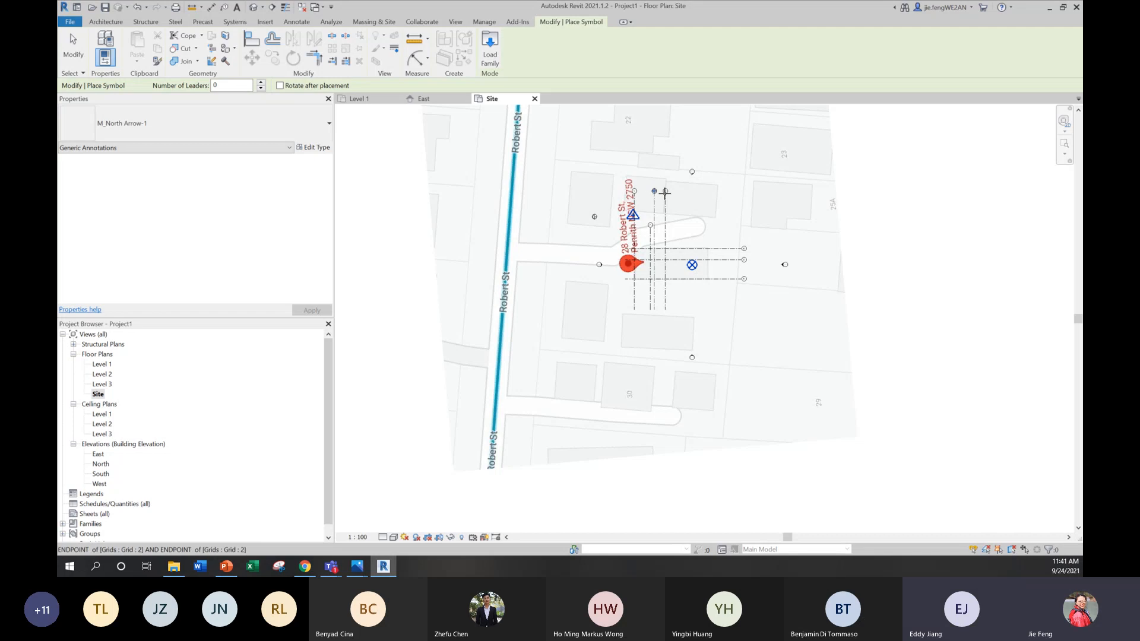
{"action": "scroll", "coordinate": [659, 241], "scroll_direction": "up", "scroll_amount": 2}
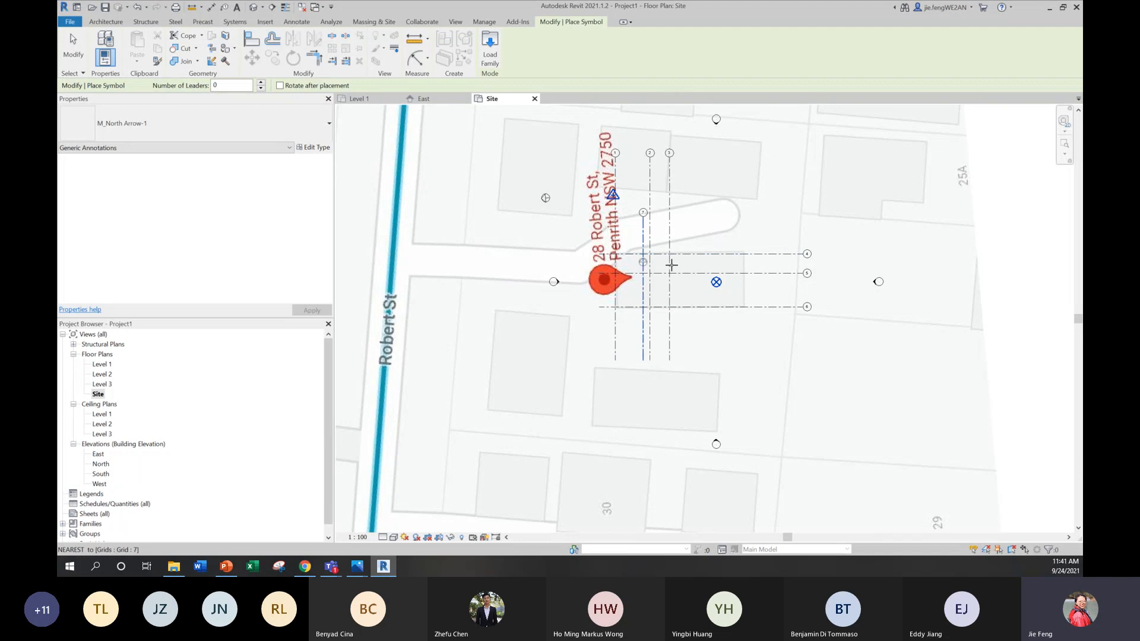
{"action": "scroll", "coordinate": [636, 282], "scroll_direction": "up", "scroll_amount": 3}
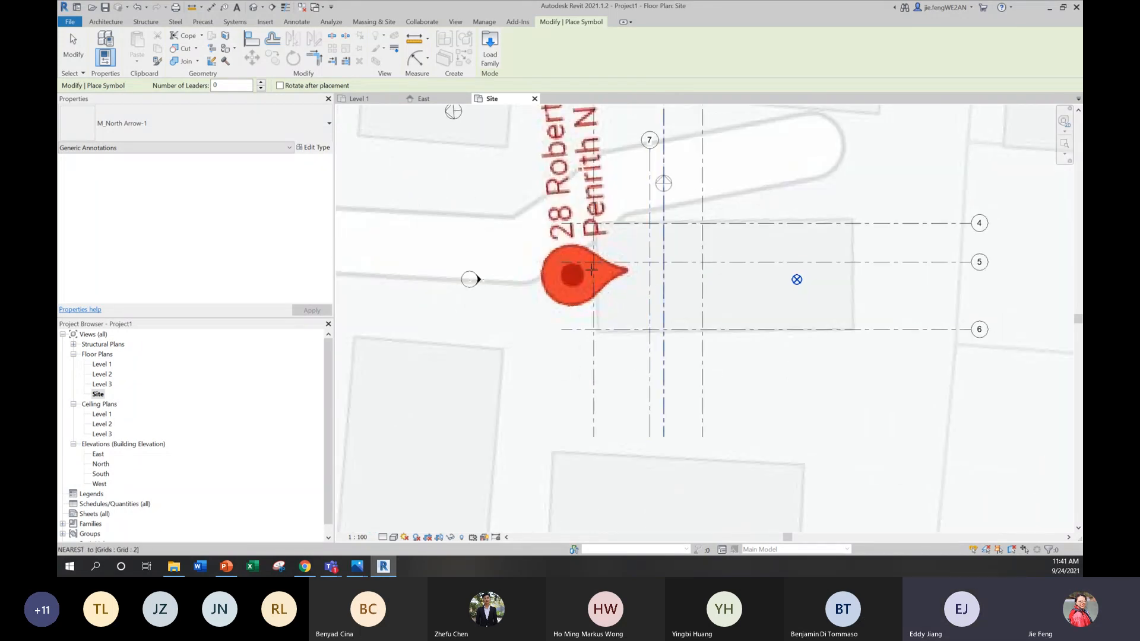
{"action": "scroll", "coordinate": [594, 315], "scroll_direction": "down", "scroll_amount": 2}
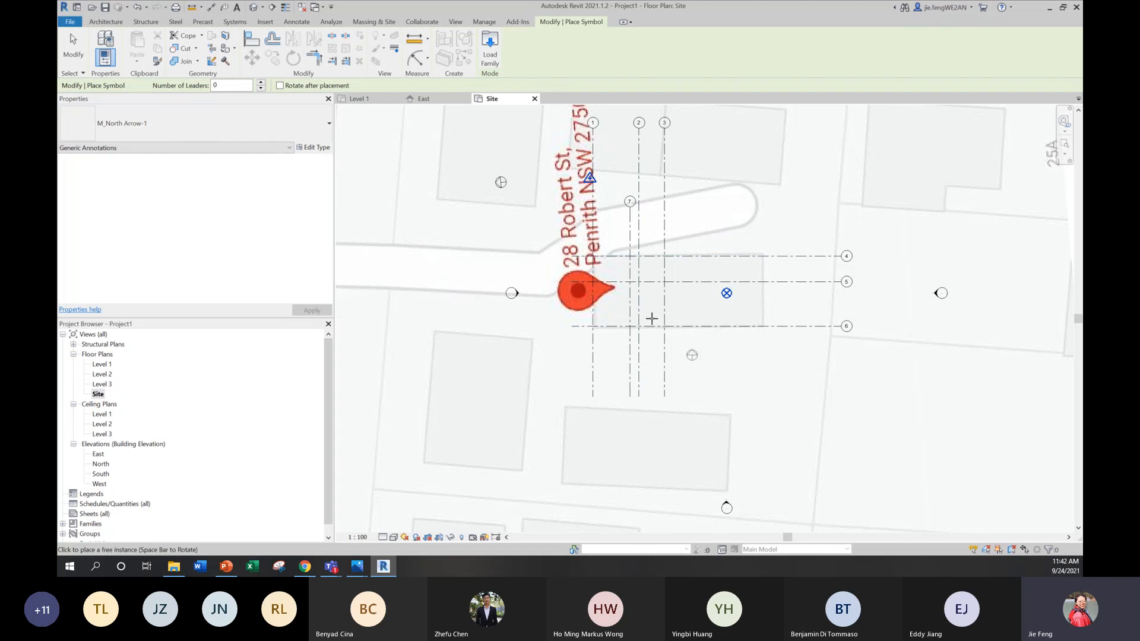
{"action": "scroll", "coordinate": [677, 345], "scroll_direction": "down", "scroll_amount": 4}
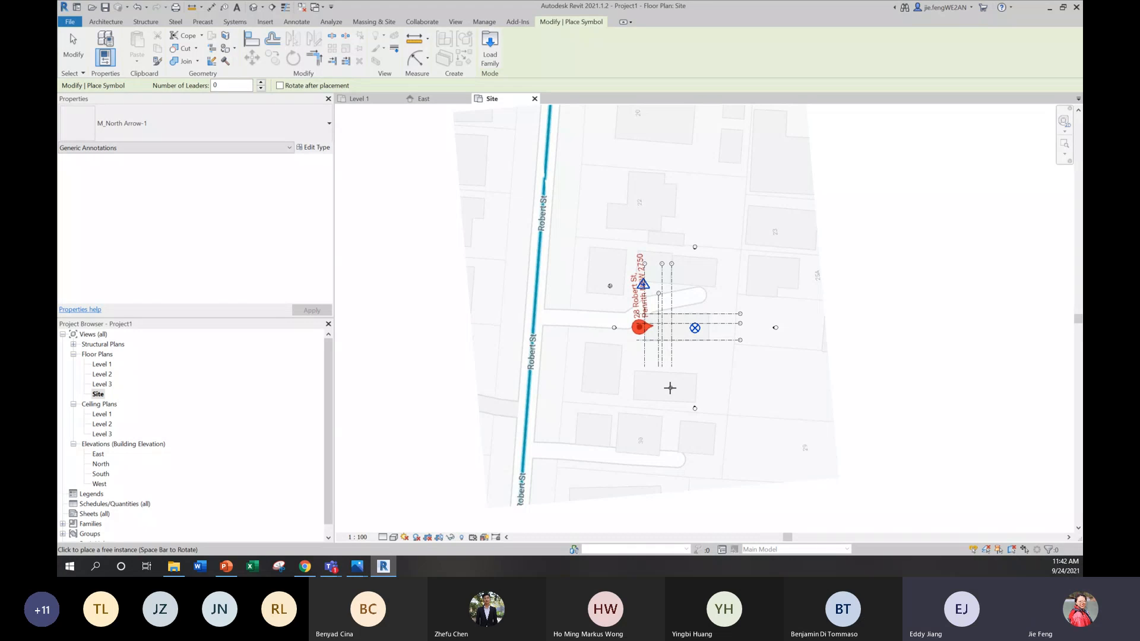
{"action": "key", "text": "Escape"}
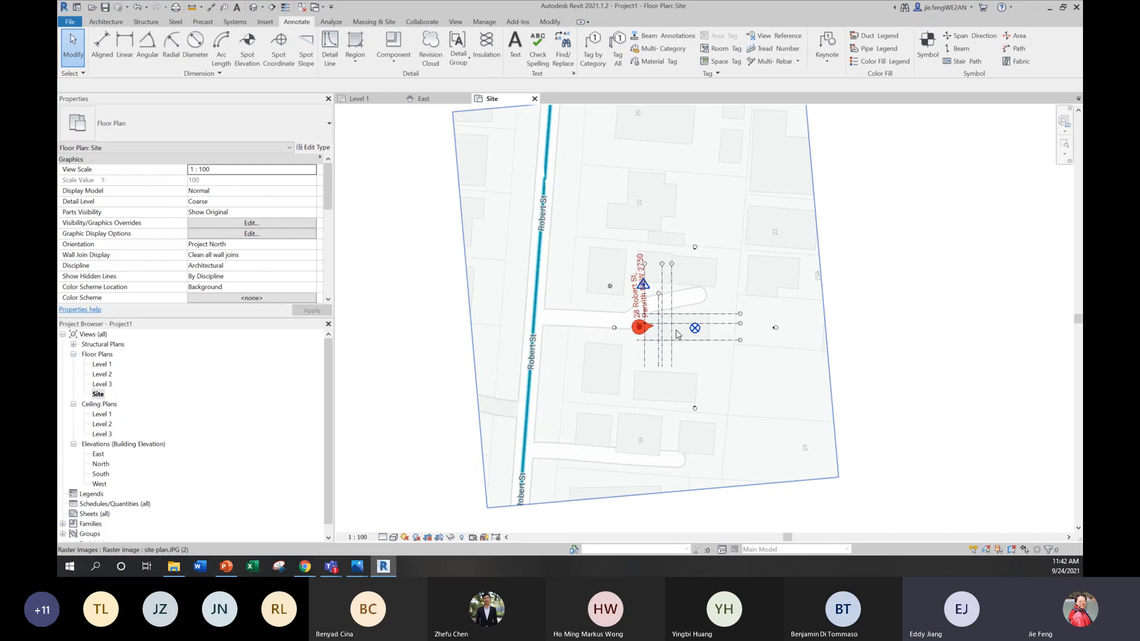
{"action": "scroll", "coordinate": [675, 328], "scroll_direction": "up", "scroll_amount": 2}
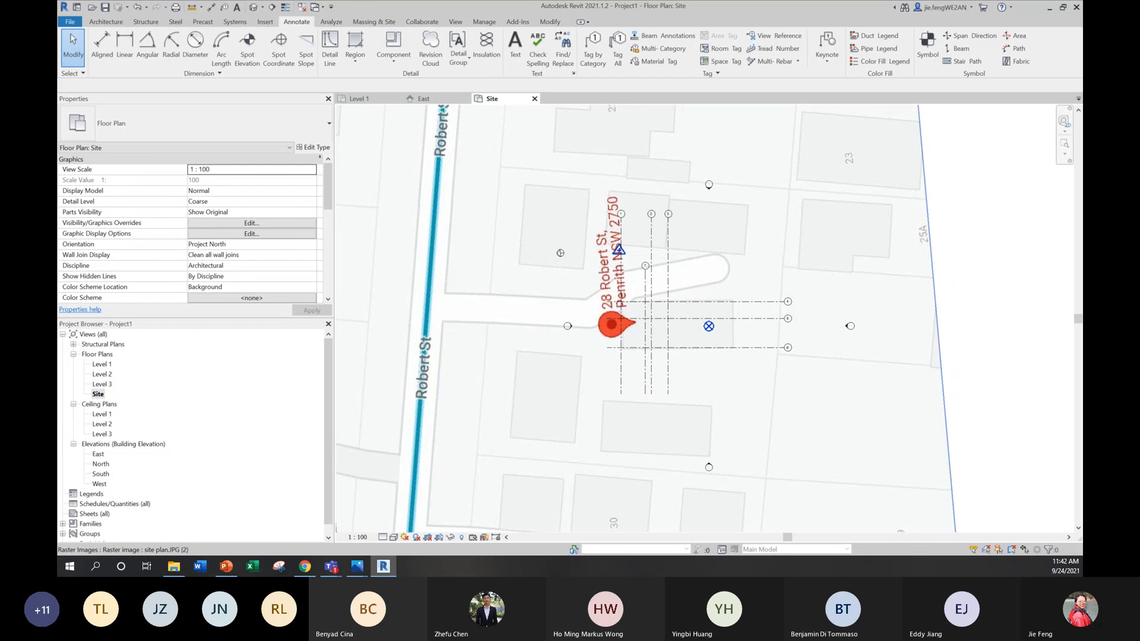
{"action": "scroll", "coordinate": [746, 464], "scroll_direction": "down", "scroll_amount": 1}
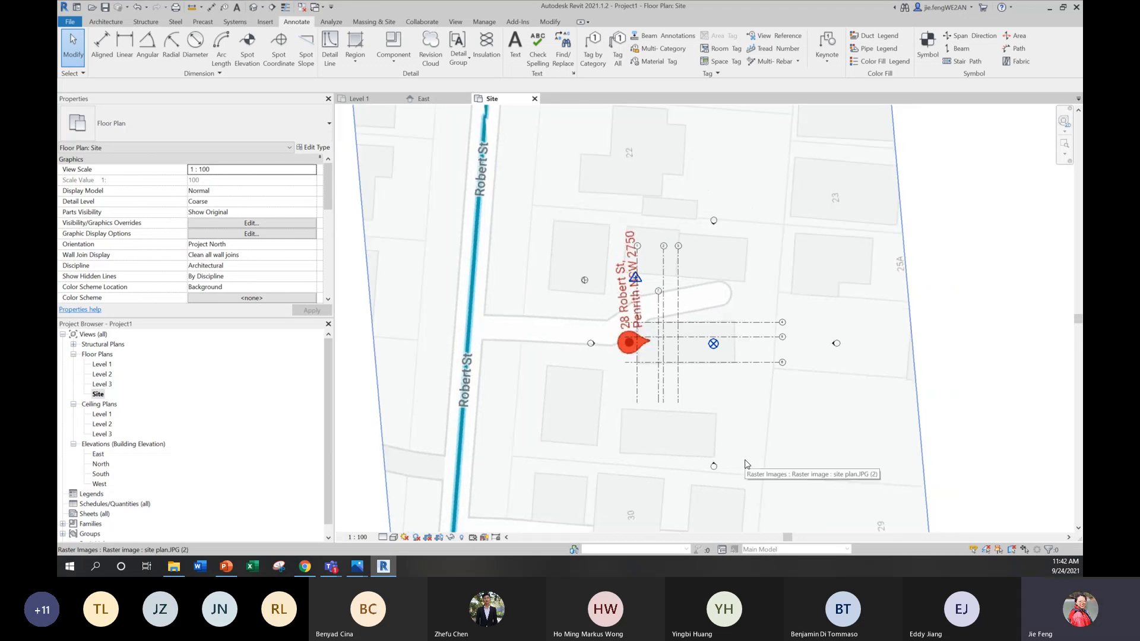
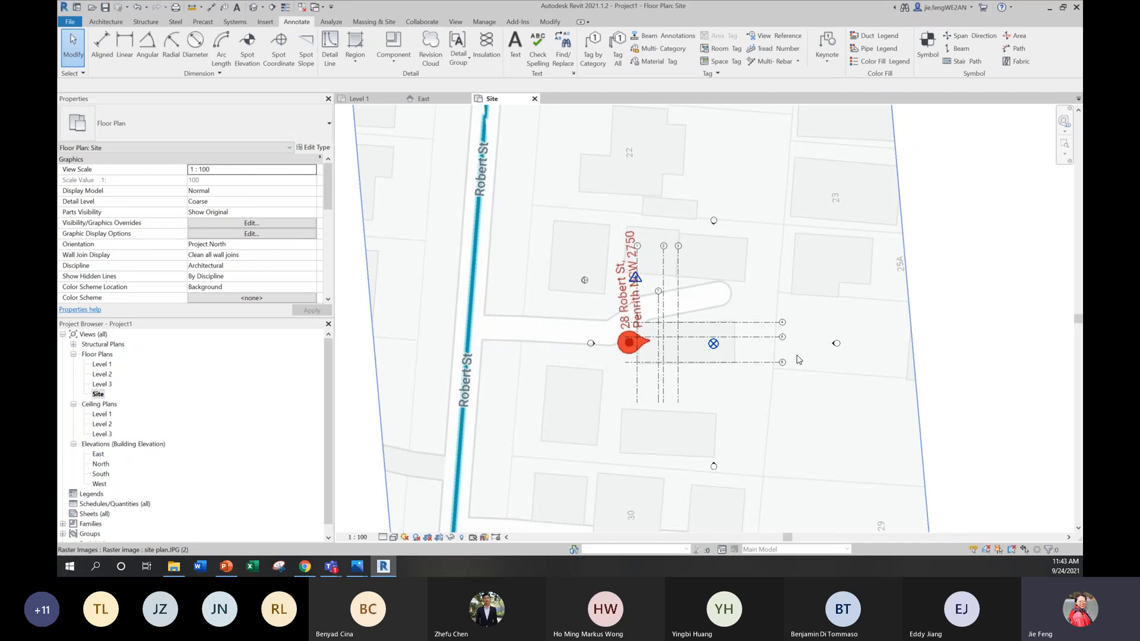
Step: Undo the recent north arrow, re-inserted site plan image and True North rotation edits in the Site view
{"action": "key", "text": "ctrl+z"}
{"action": "key", "text": "ctrl+z"}
{"action": "key", "text": "ctrl+z"}
{"action": "key", "text": "ctrl+z"}
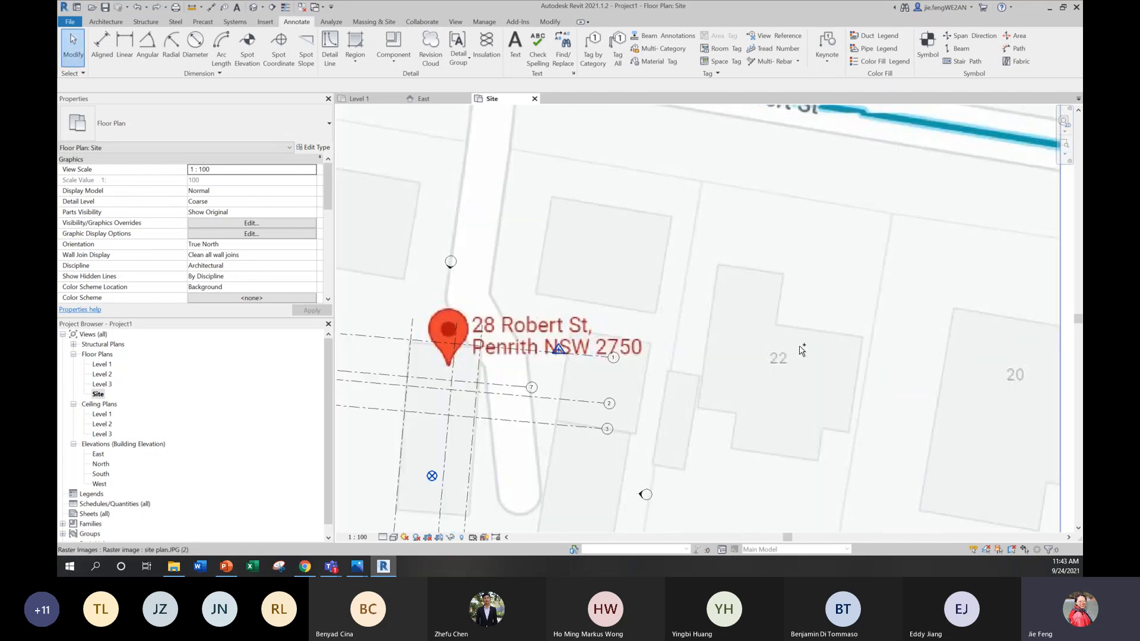
{"action": "key", "text": "ctrl+z"}
{"action": "key", "text": "ctrl+z"}
{"action": "key", "text": "ctrl+z"}
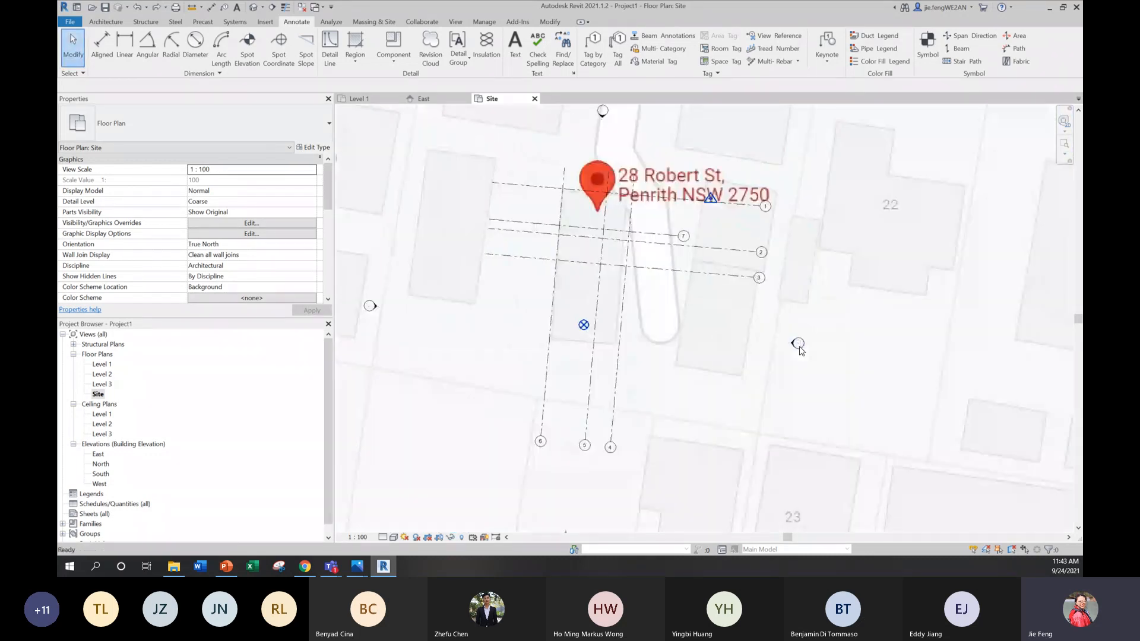
{"action": "key", "text": "ctrl+z"}
{"action": "key", "text": "ctrl+z"}
{"action": "key", "text": "ctrl+z"}
{"action": "key", "text": "ctrl+z"}
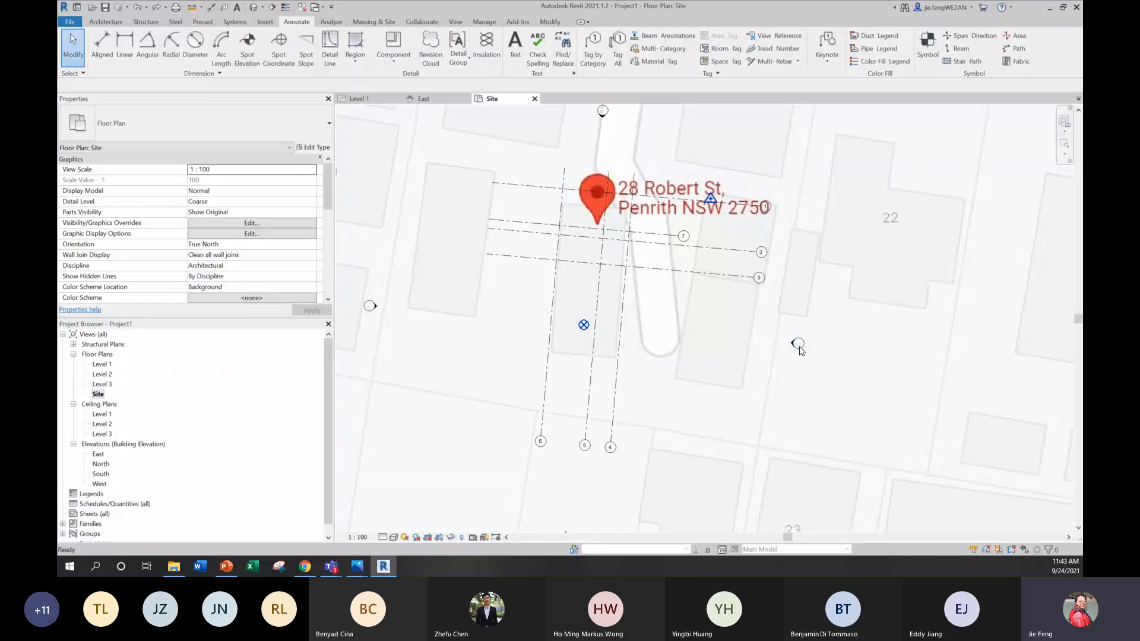
{"action": "key", "text": "ctrl+z"}
{"action": "key", "text": "ctrl+z"}
{"action": "key", "text": "ctrl+z"}
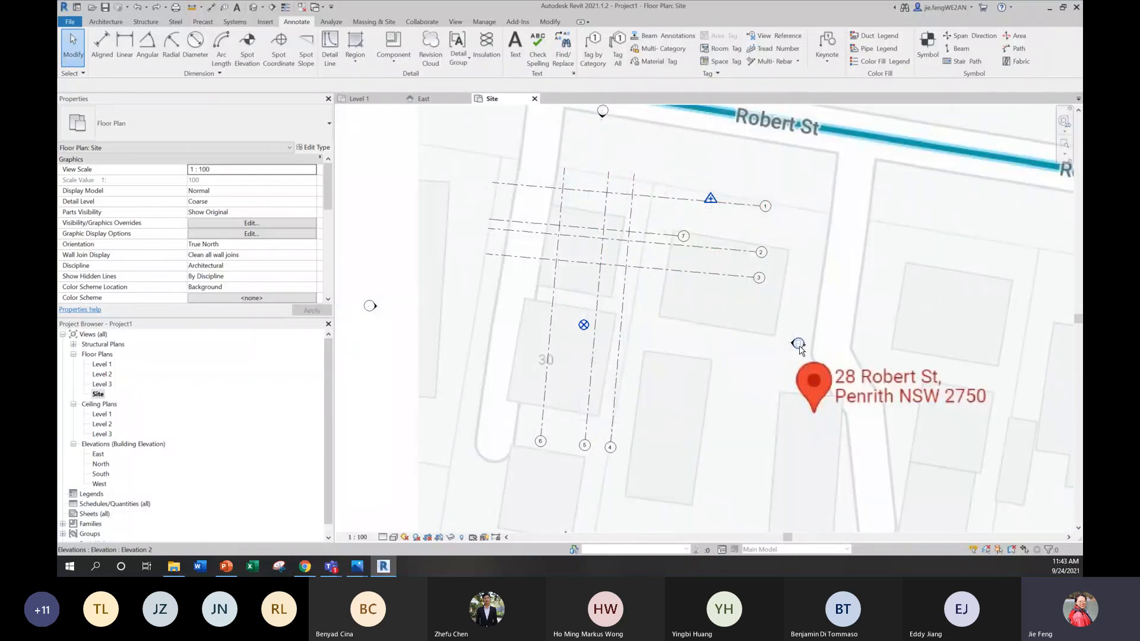
{"action": "key", "text": "ctrl+z"}
{"action": "key", "text": "ctrl+z"}
{"action": "key", "text": "ctrl+z"}
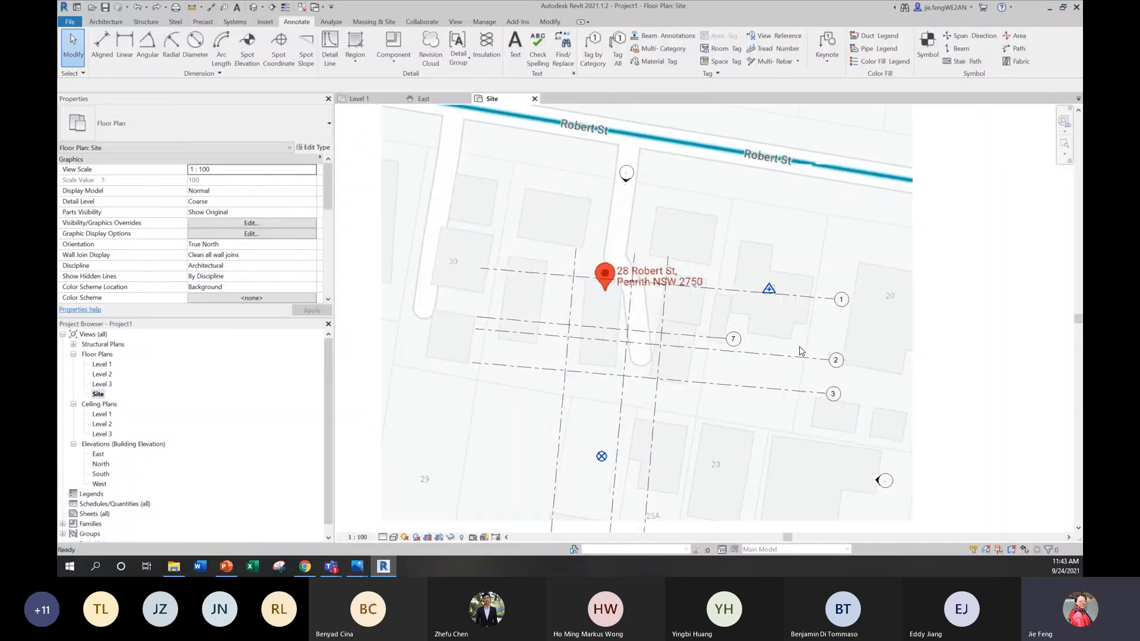
{"action": "key", "text": "ctrl+z"}
{"action": "key", "text": "ctrl+z"}
{"action": "key", "text": "ctrl+z"}
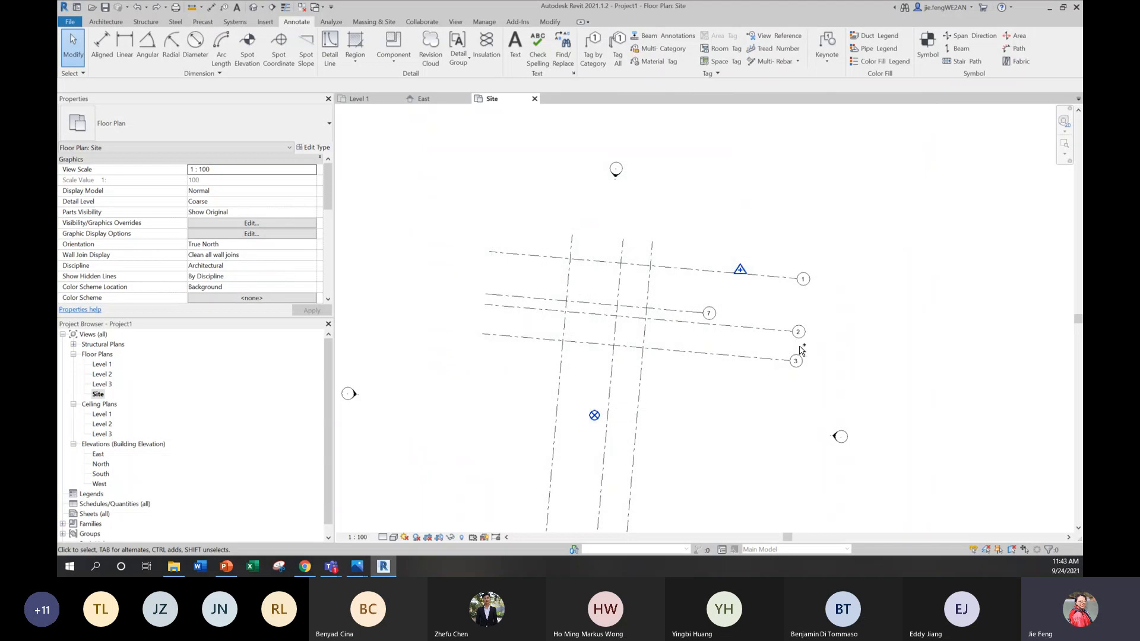
{"action": "key", "text": "ctrl+z"}
{"action": "key", "text": "ctrl+z"}
{"action": "key", "text": "ctrl+z"}
{"action": "key", "text": "ctrl+z"}
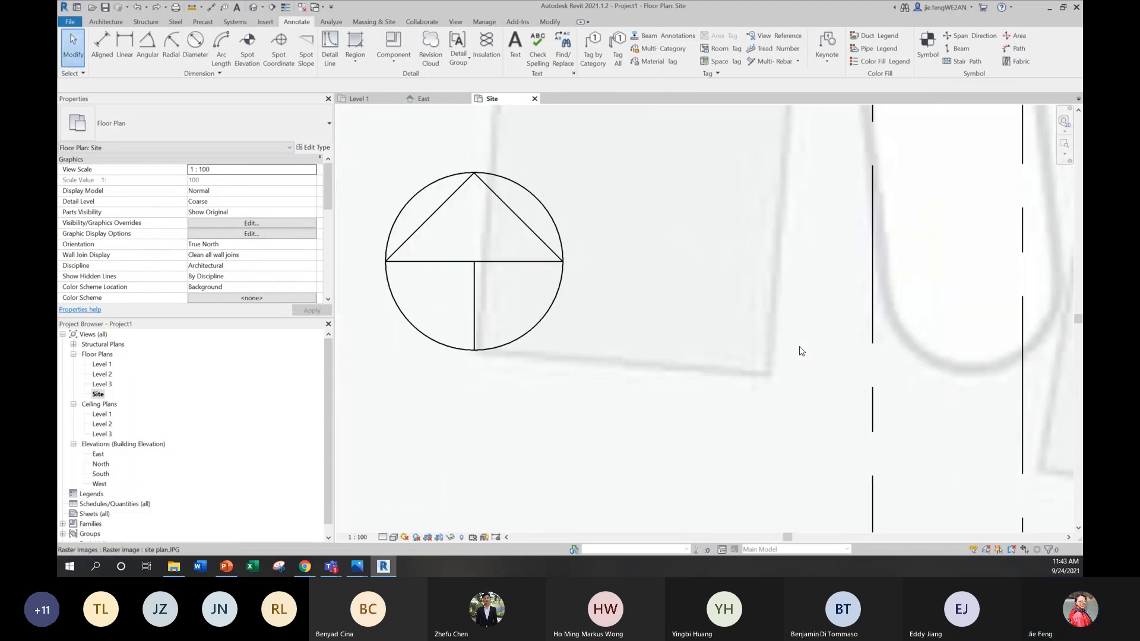
{"action": "key", "text": "ctrl+z"}
{"action": "key", "text": "ctrl+z"}
{"action": "key", "text": "ctrl+z"}
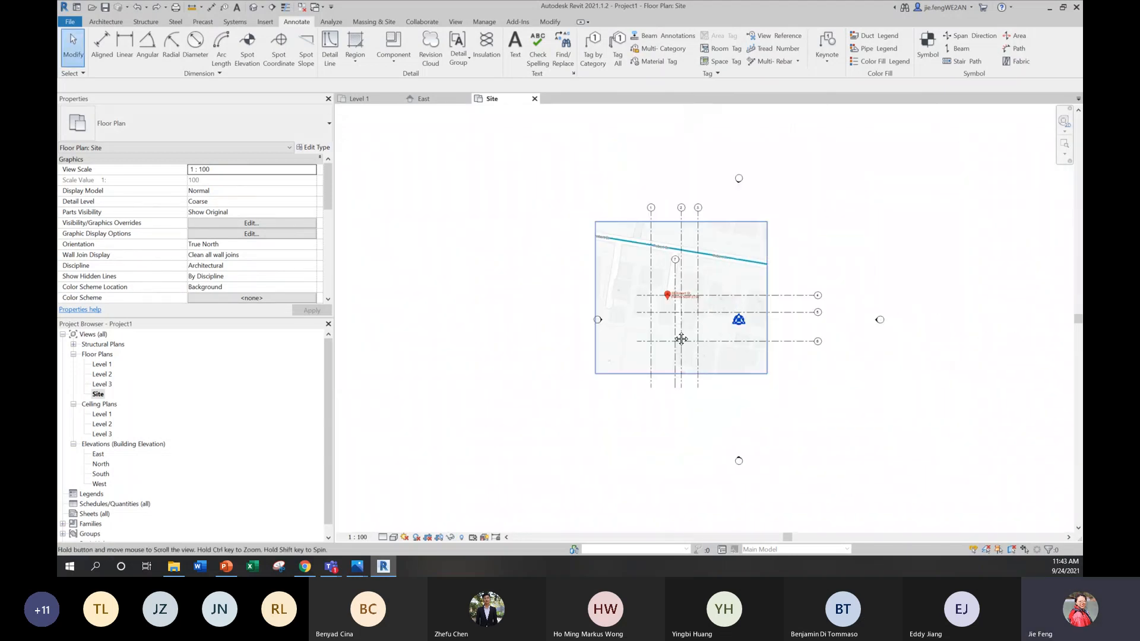
Step: Place the M_North Arrow-1 symbol at the lower-left corner of the building footprint below the red address pin, and end symbol placement
{"action": "scroll", "coordinate": [662, 297], "scroll_direction": "up", "scroll_amount": 3}
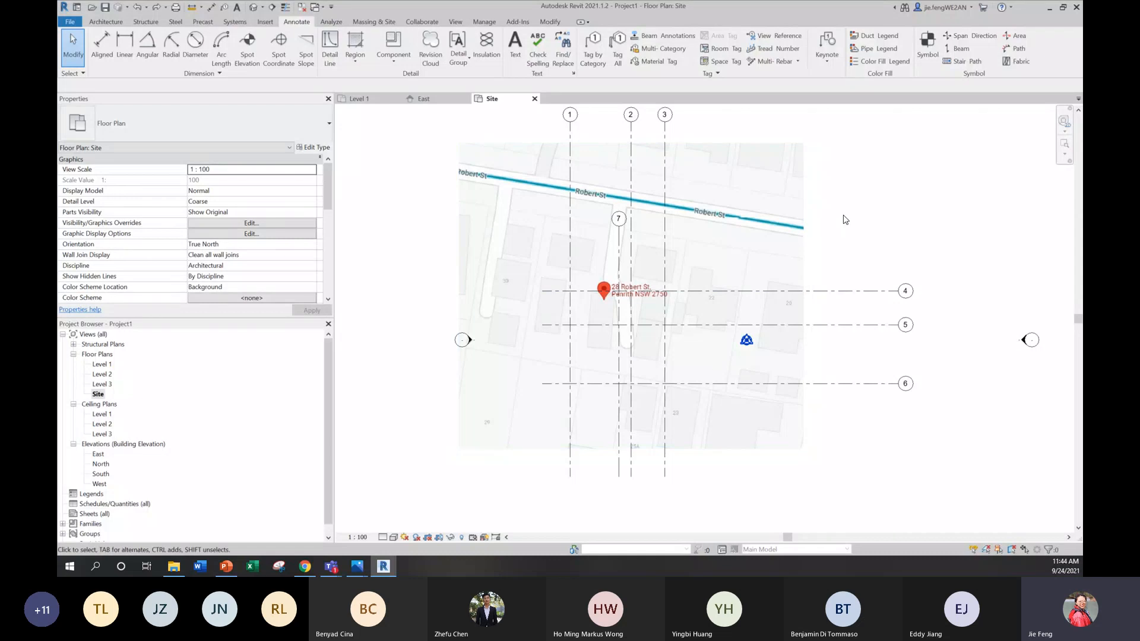
{"action": "scroll", "coordinate": [746, 310], "scroll_direction": "up", "scroll_amount": 1}
{"action": "middle_click_drag", "start_coordinate": [747, 310], "coordinate": [701, 296]}
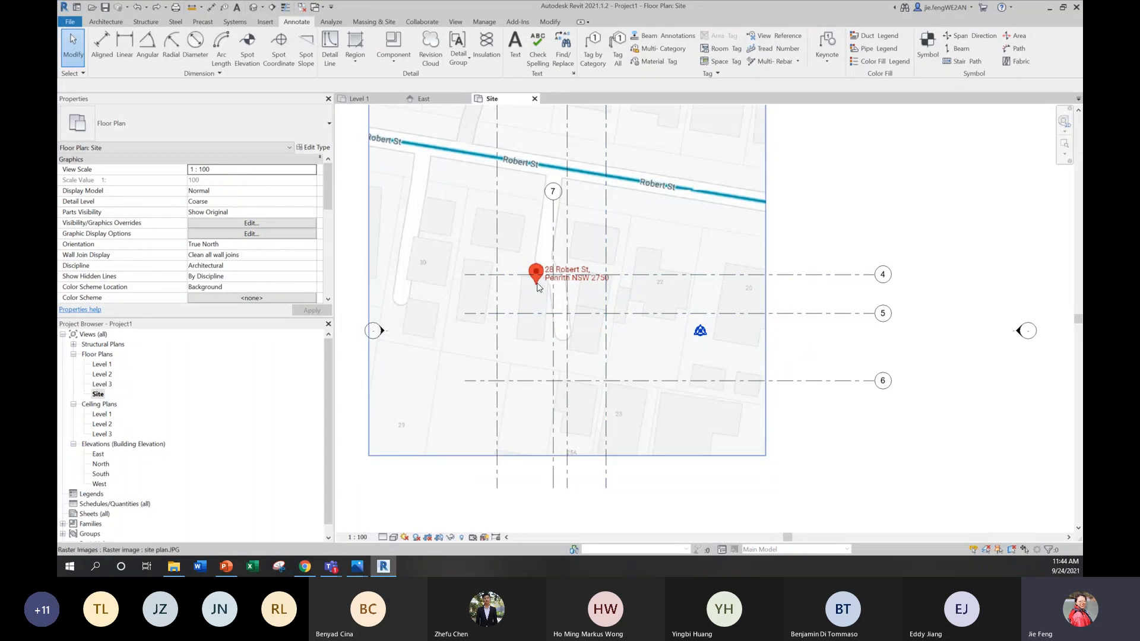
{"action": "scroll", "coordinate": [552, 380], "scroll_direction": "up", "scroll_amount": 3}
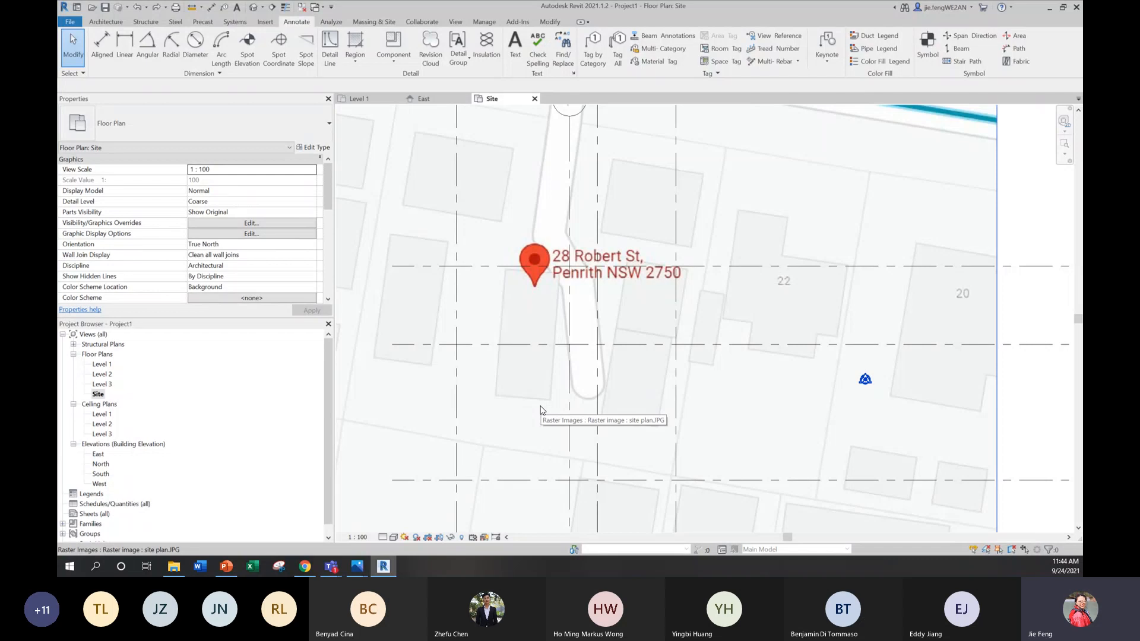
{"action": "scroll", "coordinate": [534, 267], "scroll_direction": "down", "scroll_amount": 3}
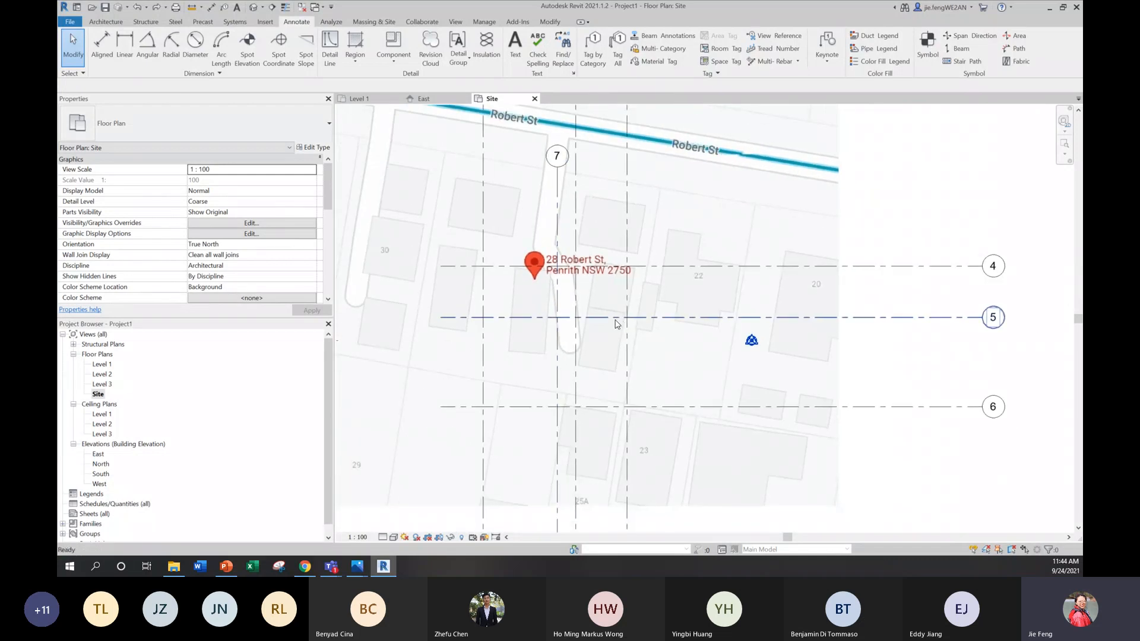
{"action": "left_click", "coordinate": [924, 42]}
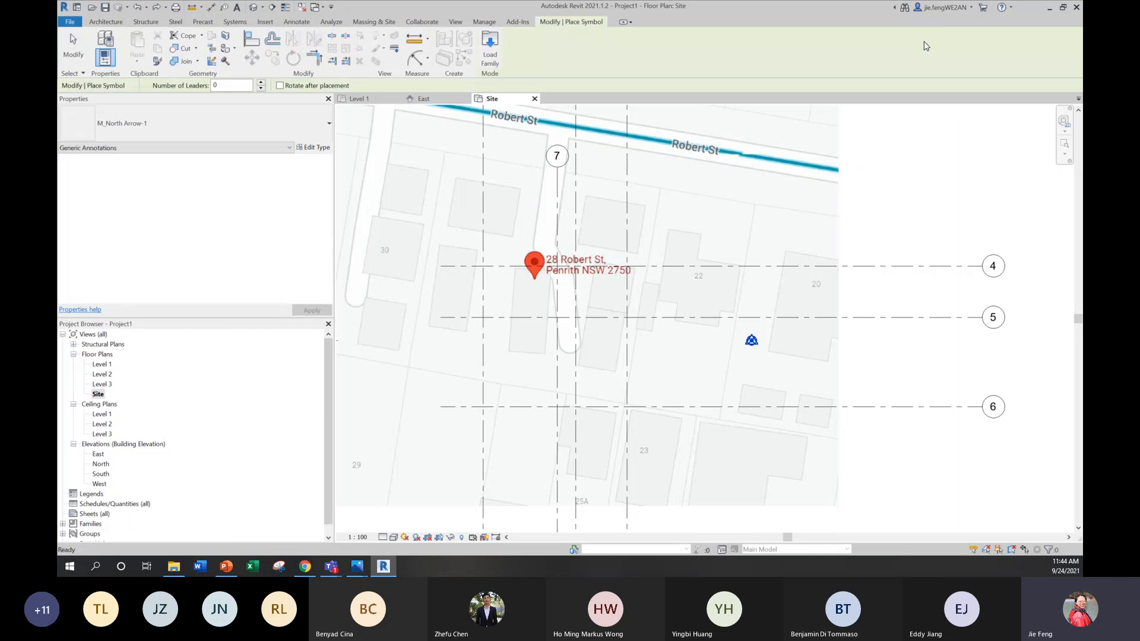
{"action": "left_click", "coordinate": [248, 127]}
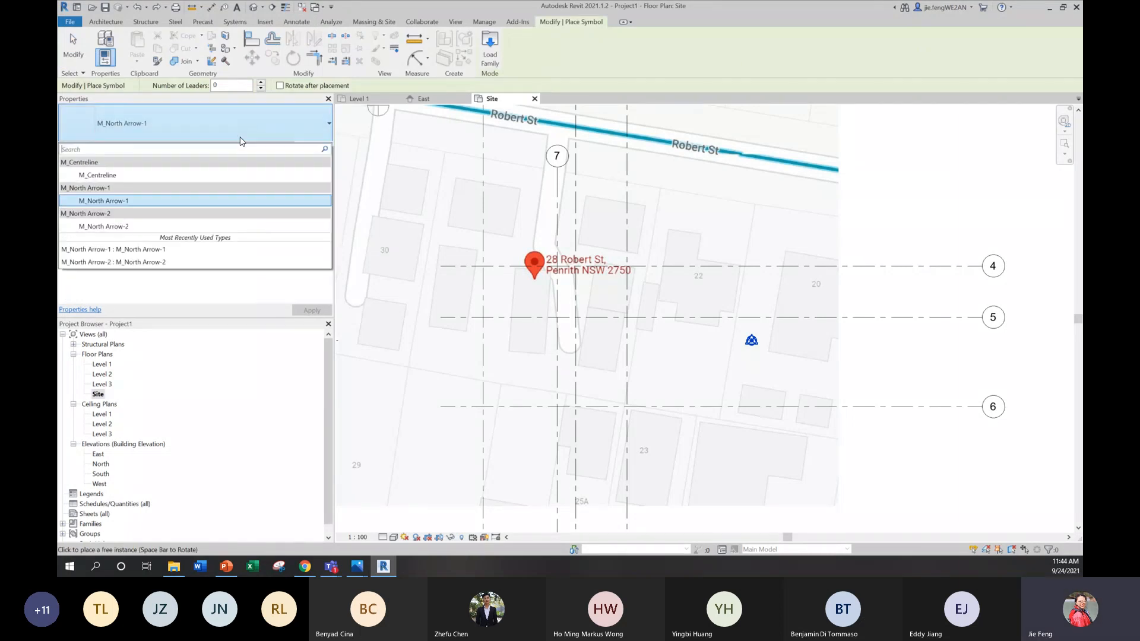
{"action": "left_click", "coordinate": [158, 249]}
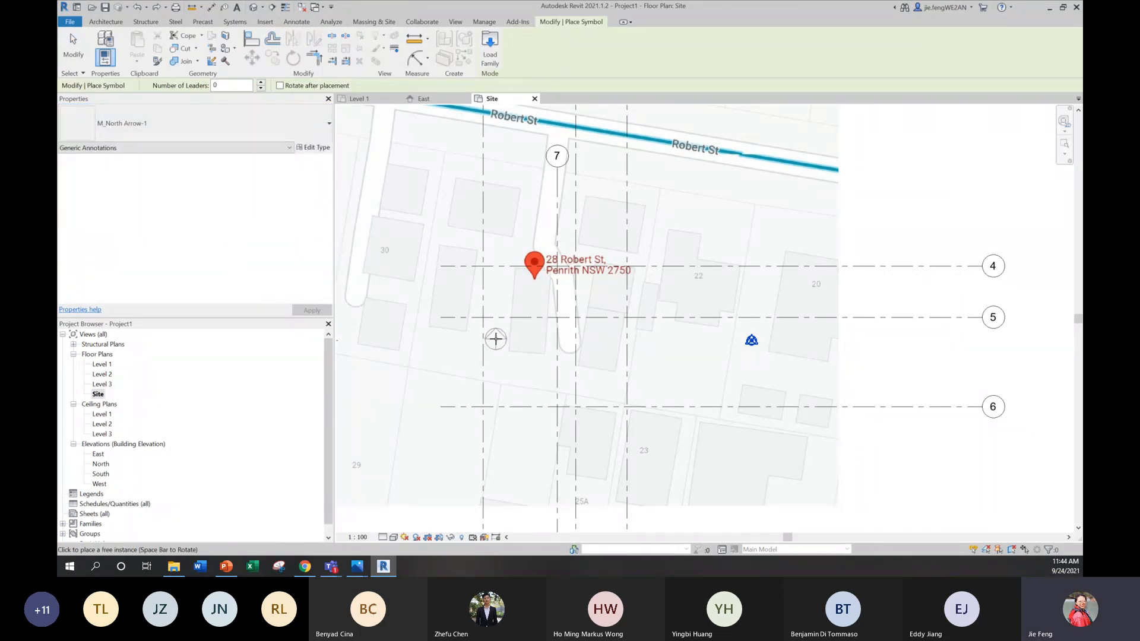
{"action": "scroll", "coordinate": [498, 334], "scroll_direction": "up", "scroll_amount": 6}
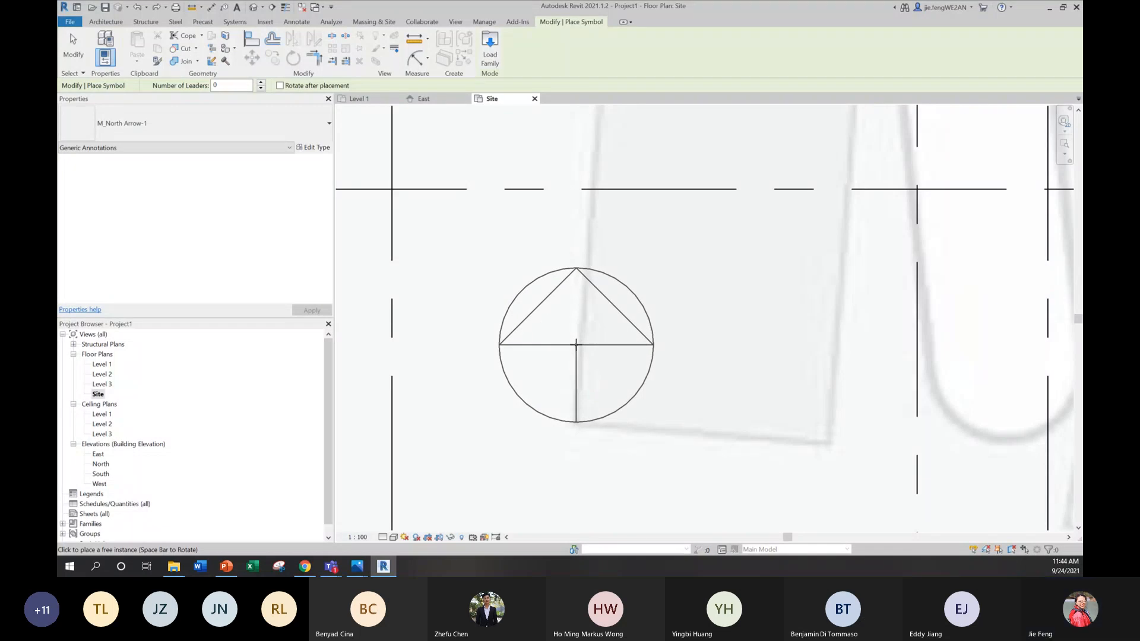
{"action": "left_click", "coordinate": [576, 344]}
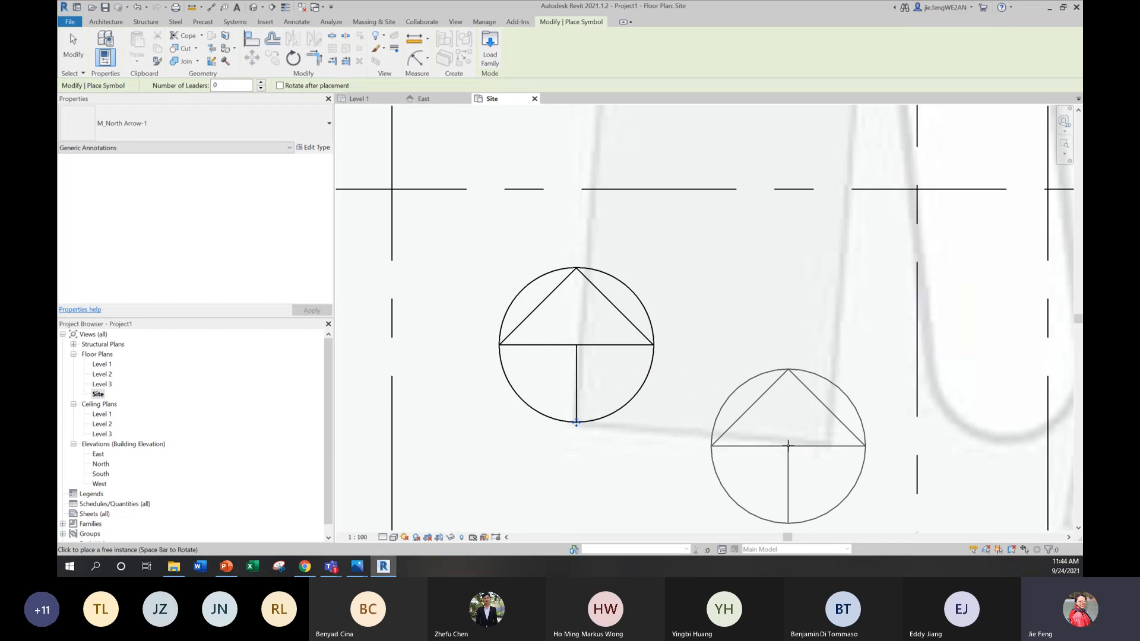
{"action": "scroll", "coordinate": [591, 323], "scroll_direction": "down", "scroll_amount": 2}
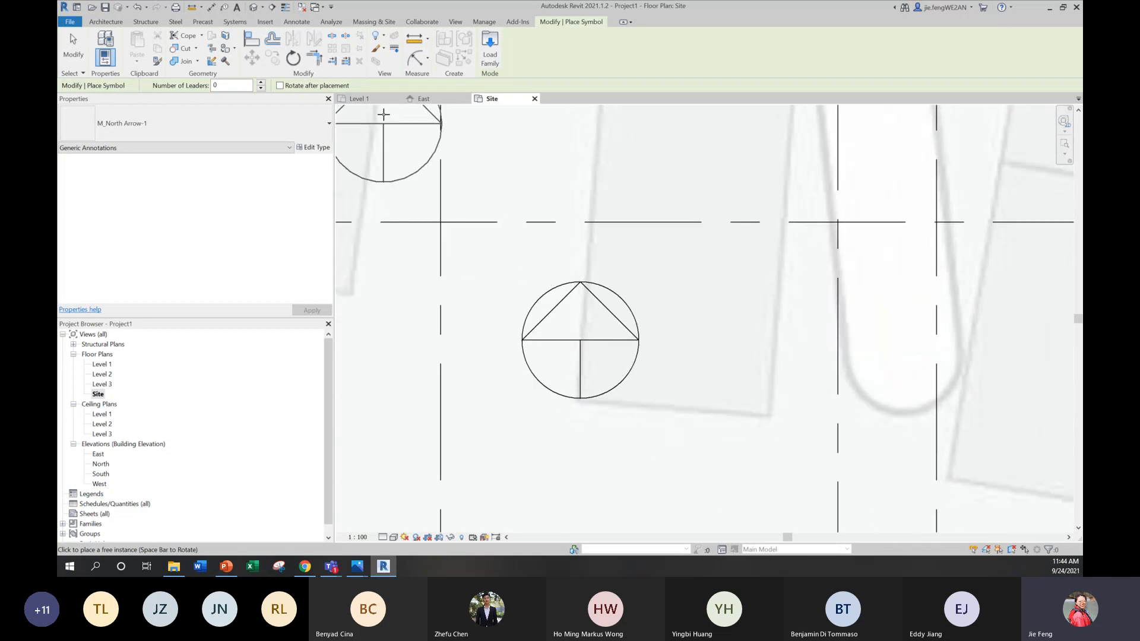
{"action": "key", "text": "Escape"}
{"action": "key", "text": "Escape"}
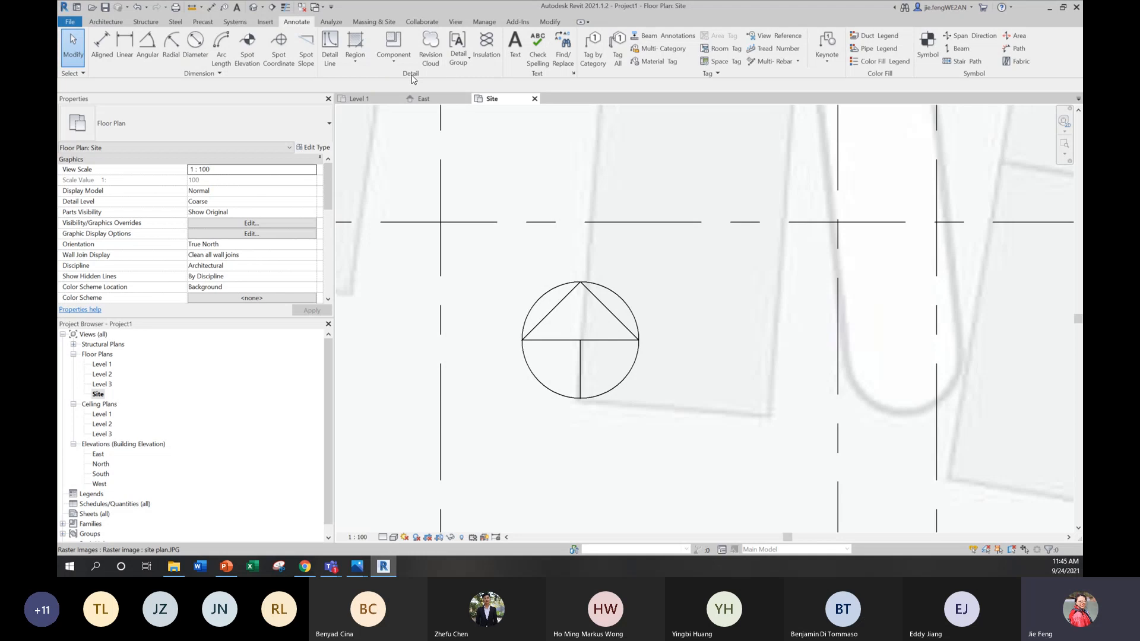
Step: Draw a thin detail line about 2060 mm long from the north arrow's base along the footprint's lower edge
{"action": "left_click", "coordinate": [330, 52]}
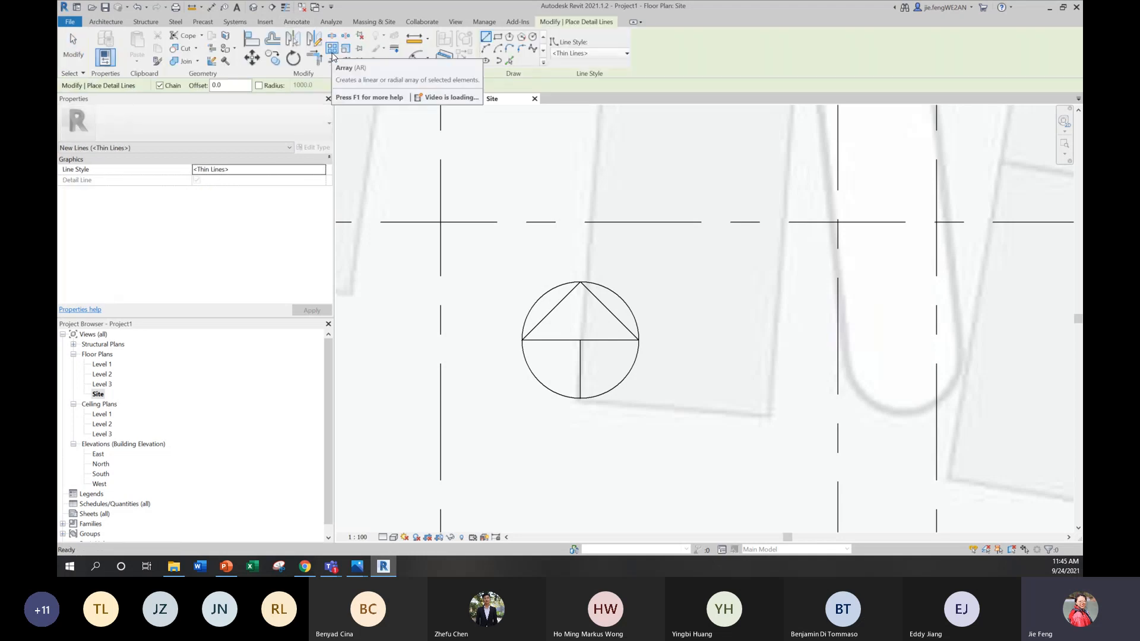
{"action": "left_click", "coordinate": [580, 283]}
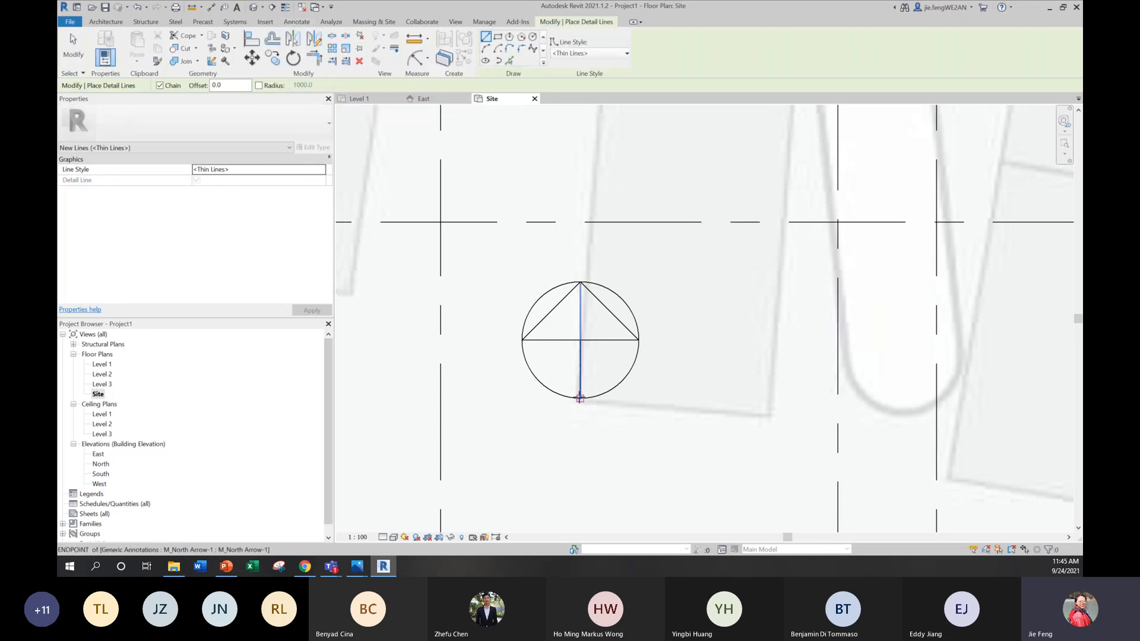
{"action": "left_click", "coordinate": [581, 398]}
{"action": "scroll", "coordinate": [746, 412], "scroll_direction": "up", "scroll_amount": 3}
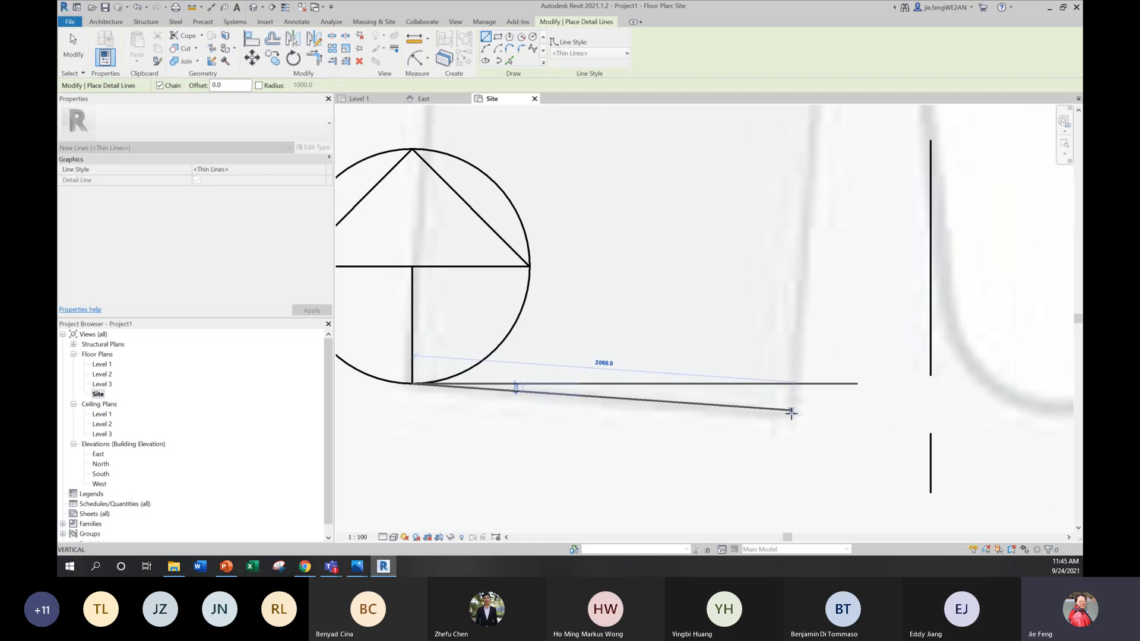
{"action": "left_click", "coordinate": [792, 410]}
{"action": "key", "text": "Escape"}
{"action": "key", "text": "Escape"}
{"action": "scroll", "coordinate": [475, 333], "scroll_direction": "down", "scroll_amount": 3}
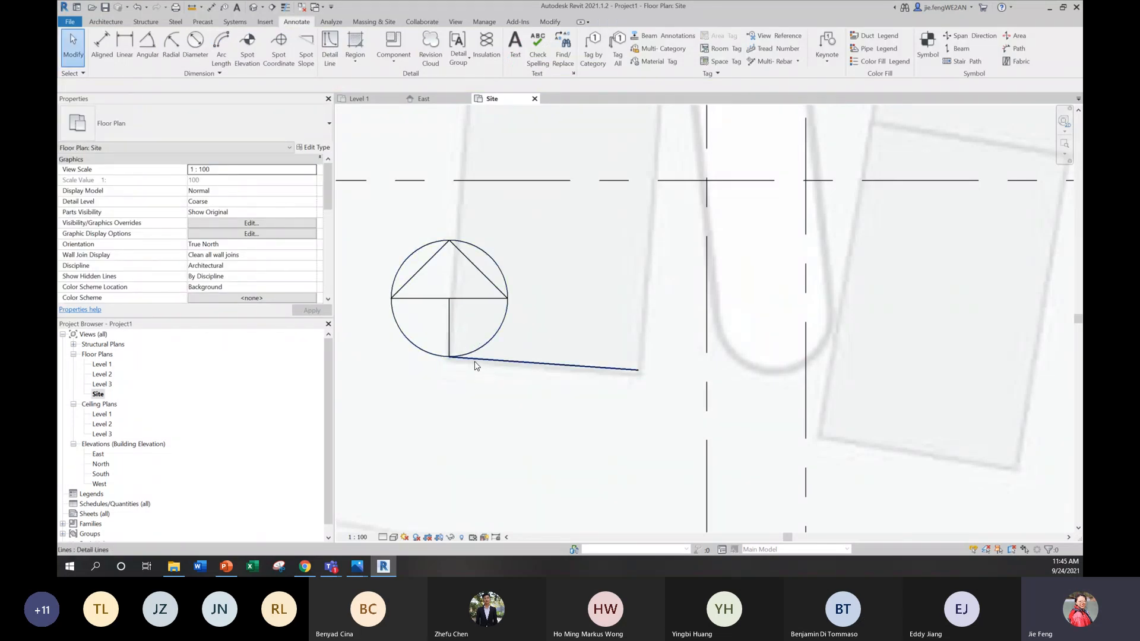
{"action": "scroll", "coordinate": [563, 410], "scroll_direction": "down", "scroll_amount": 3}
{"action": "middle_click_drag", "start_coordinate": [563, 411], "coordinate": [554, 404]}
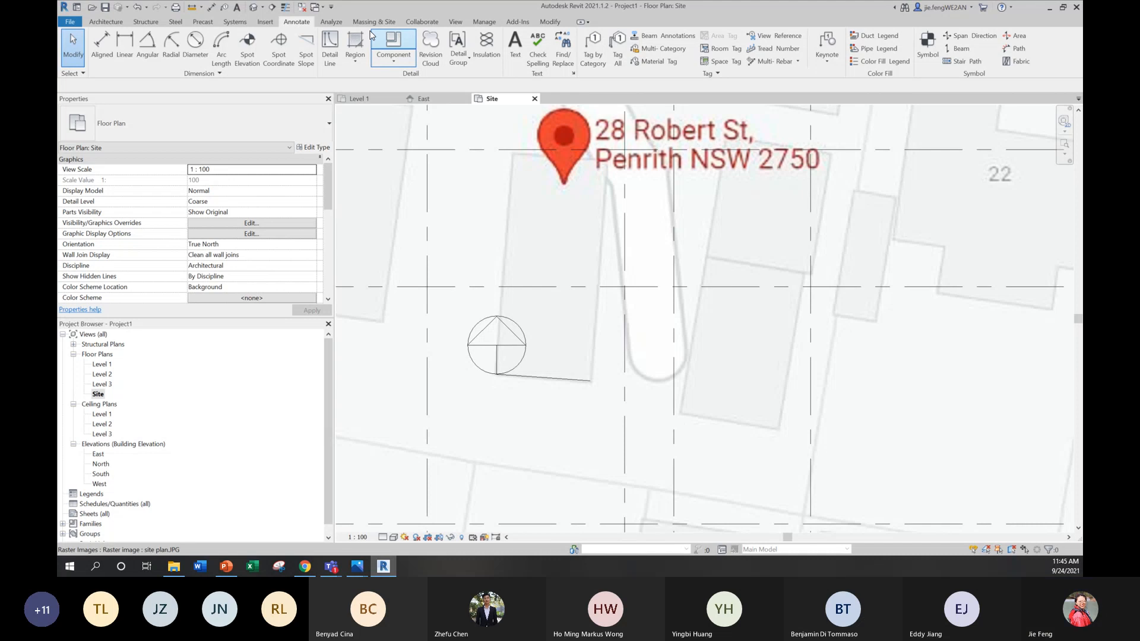
Step: Start Rotate True North in the Site view and move the rotation centre to the north arrow's base at the detail line's start
{"action": "left_click", "coordinate": [484, 22]}
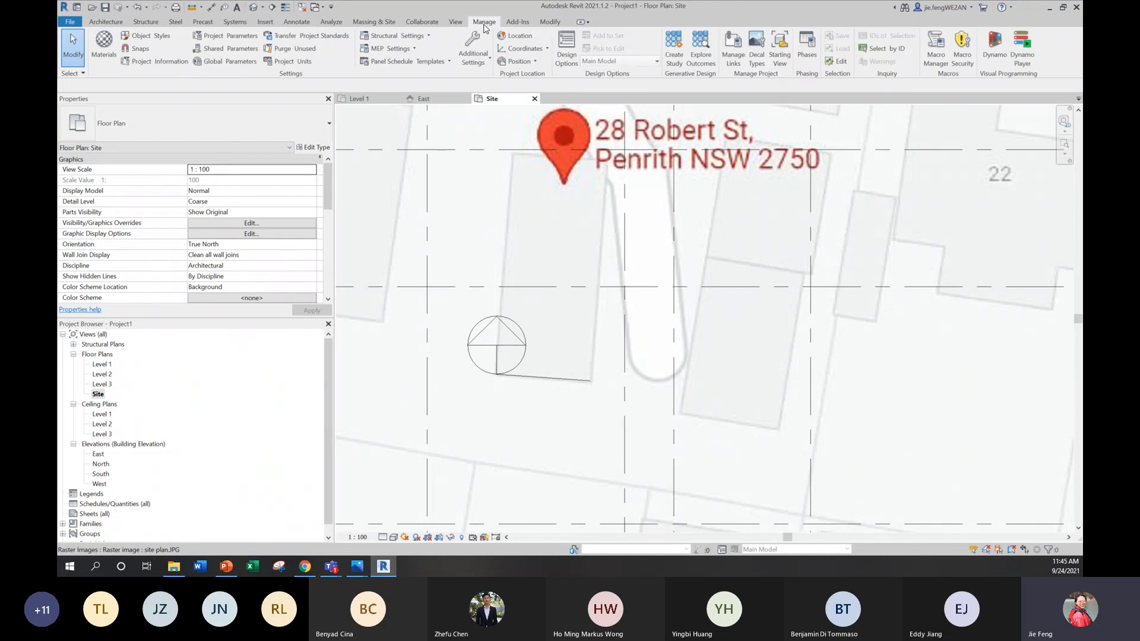
{"action": "left_click", "coordinate": [516, 62]}
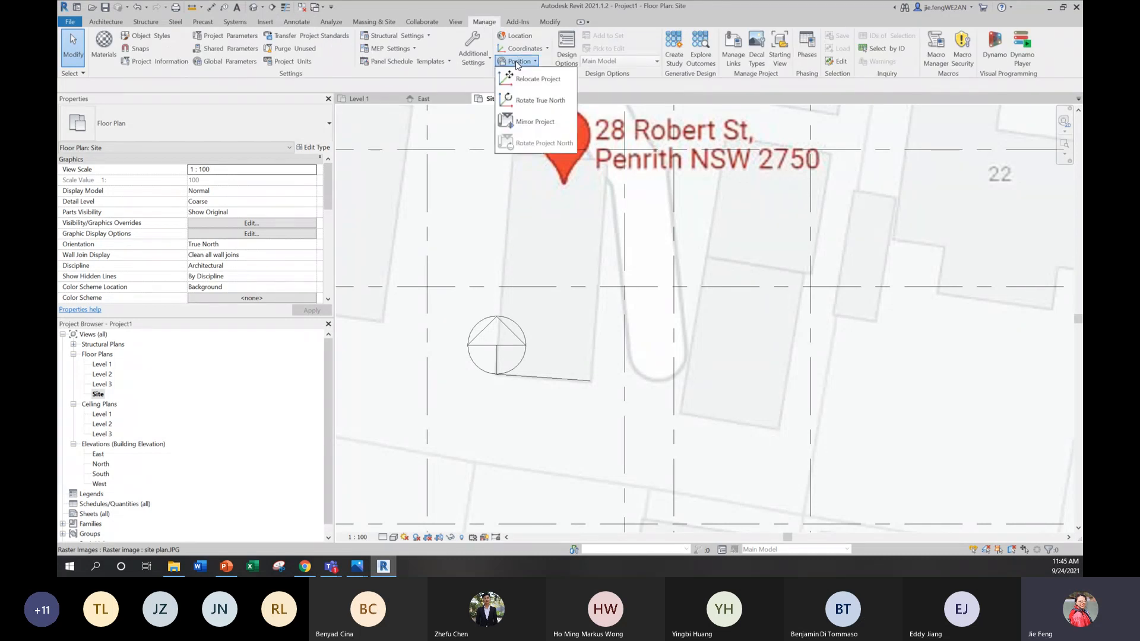
{"action": "left_click", "coordinate": [535, 102]}
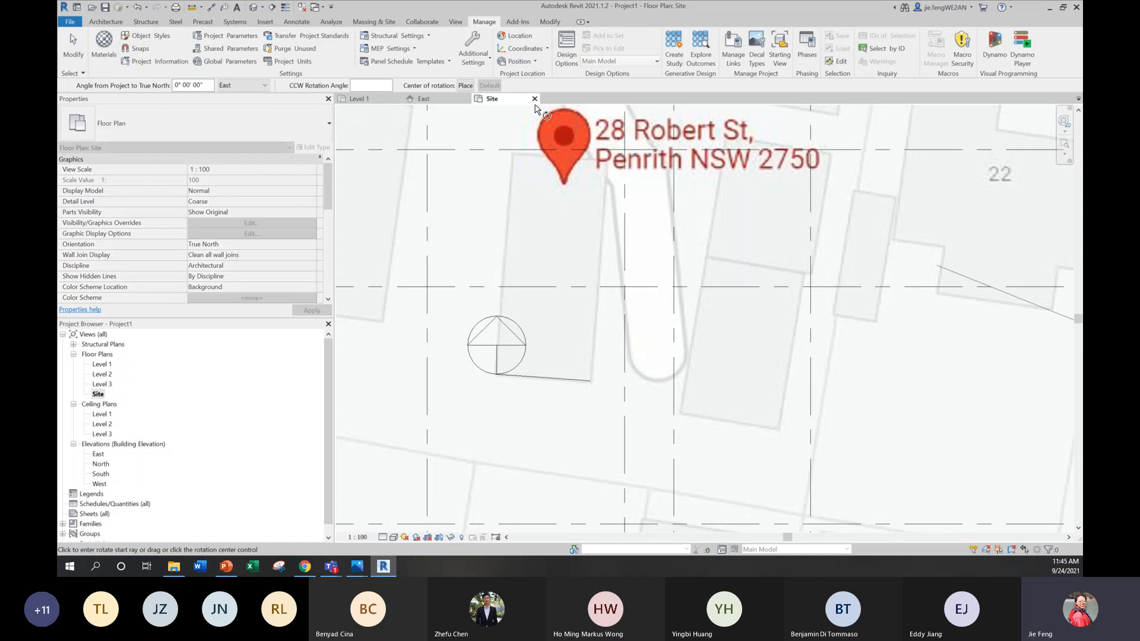
{"action": "scroll", "coordinate": [564, 326], "scroll_direction": "down", "scroll_amount": 4}
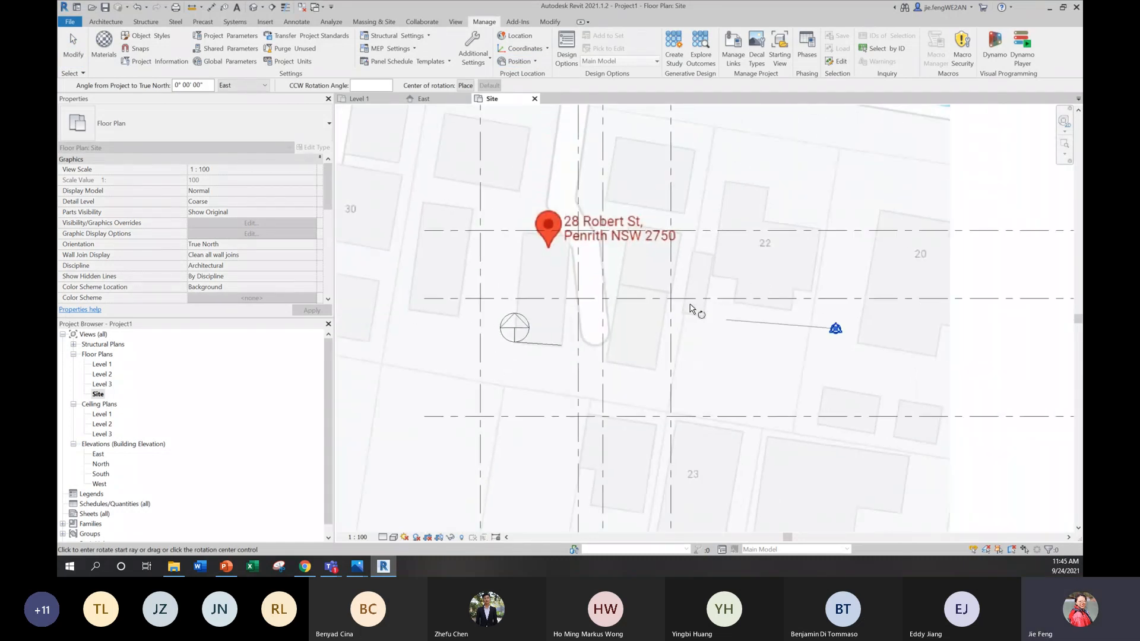
{"action": "scroll", "coordinate": [784, 331], "scroll_direction": "up", "scroll_amount": 2}
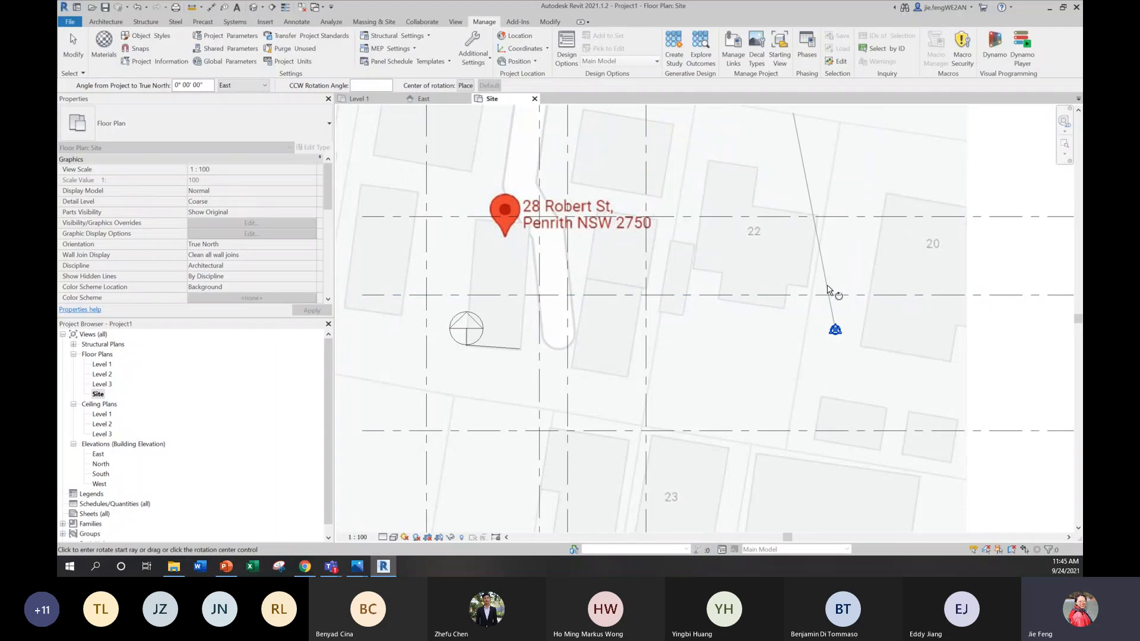
{"action": "scroll", "coordinate": [843, 334], "scroll_direction": "up", "scroll_amount": 1}
{"action": "scroll", "coordinate": [840, 339], "scroll_direction": "up", "scroll_amount": 2}
{"action": "left_click", "coordinate": [800, 377]}
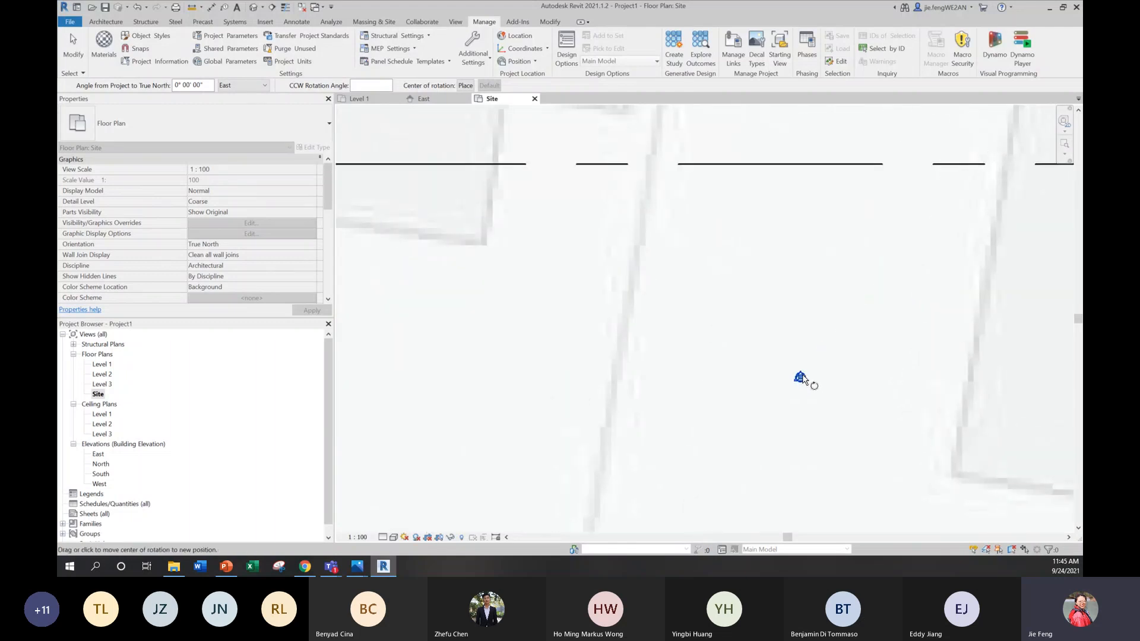
{"action": "left_click", "coordinate": [451, 349]}
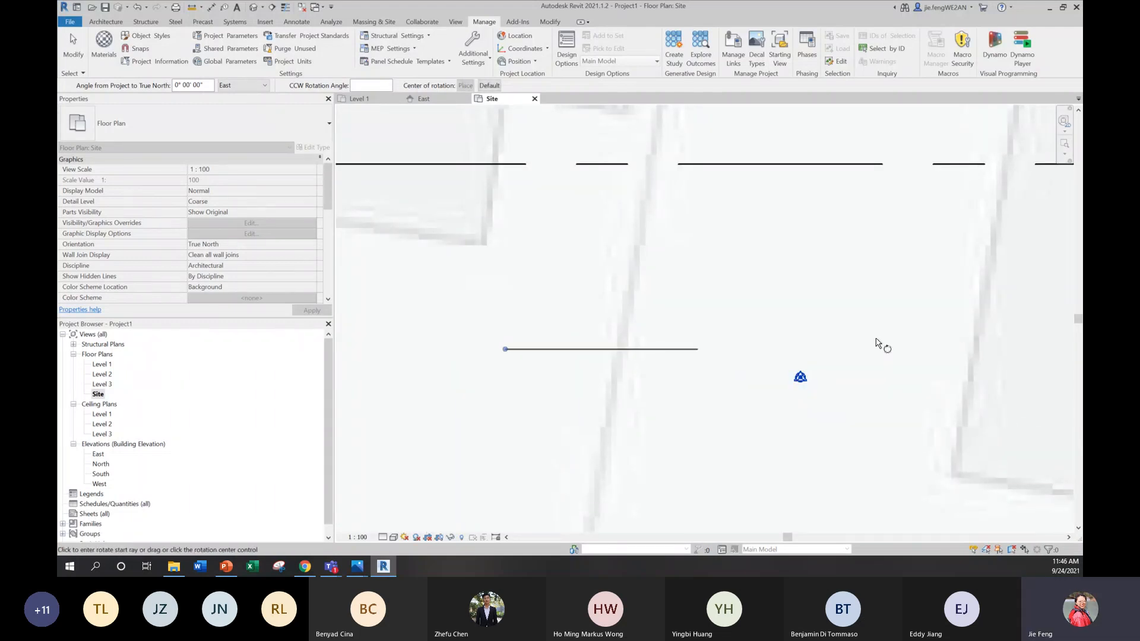
{"action": "scroll", "coordinate": [881, 340], "scroll_direction": "down", "scroll_amount": 5}
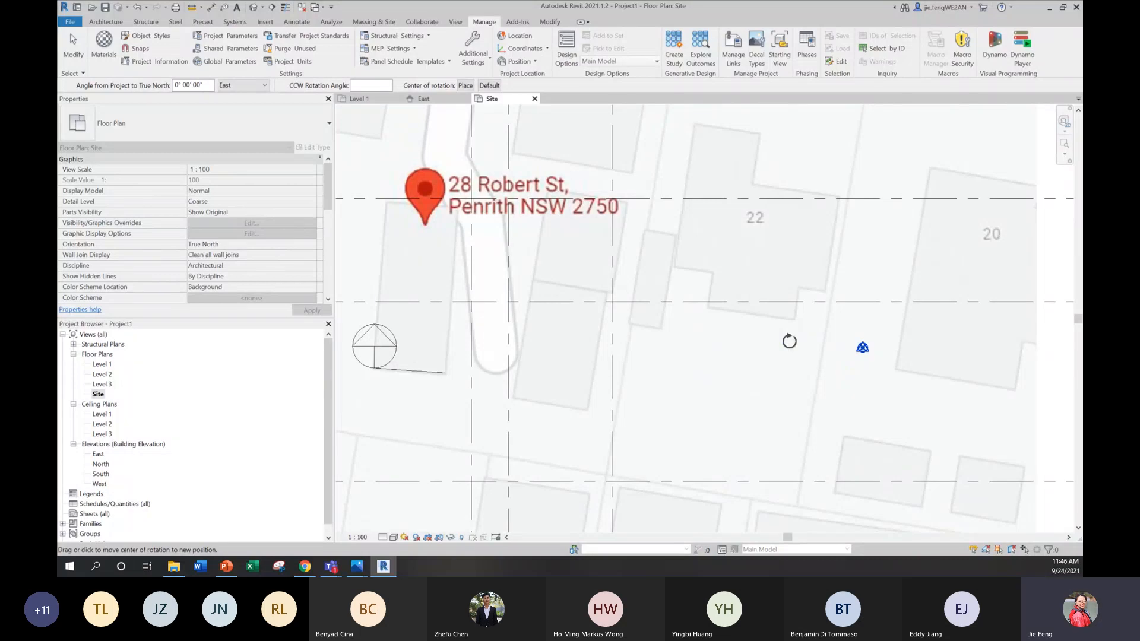
{"action": "left_click_drag", "start_coordinate": [530, 368], "coordinate": [376, 368]}
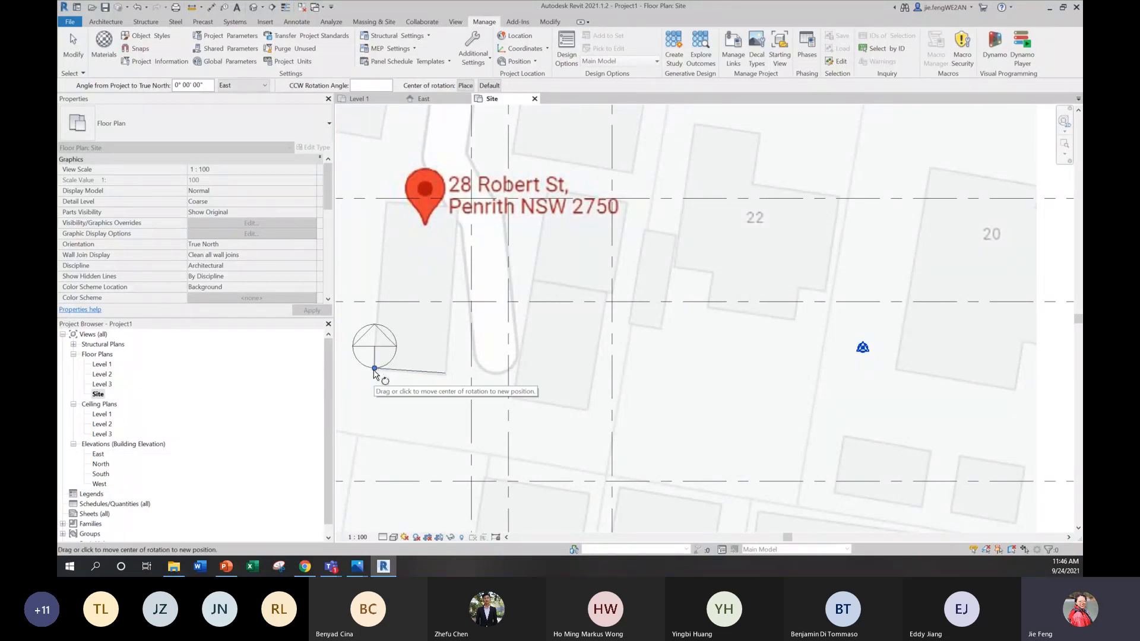
Step: Rotate True North from the north arrow's vertical axis to the detail line along the footprint's lower edge
{"action": "middle_click_drag", "start_coordinate": [416, 397], "coordinate": [511, 406]}
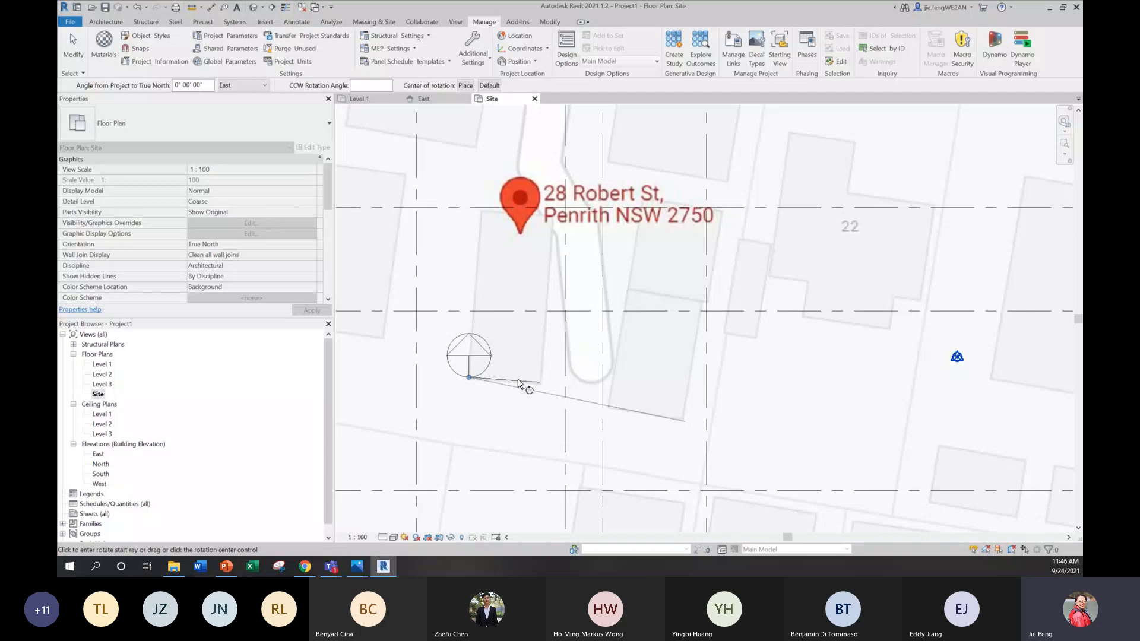
{"action": "left_click", "coordinate": [472, 241]}
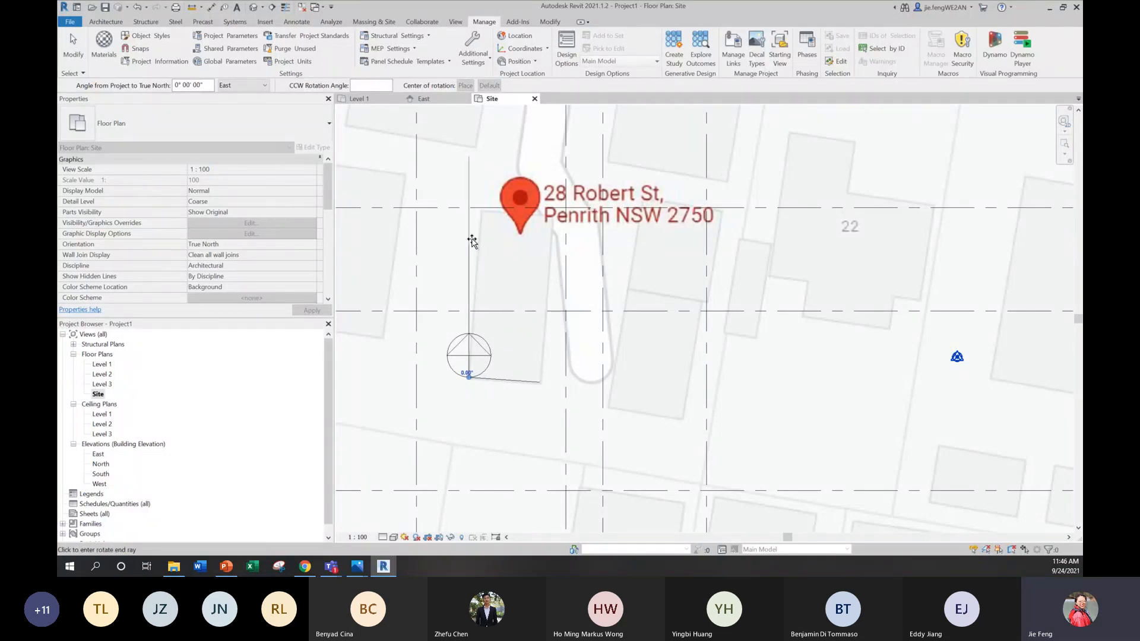
{"action": "left_click", "coordinate": [580, 378]}
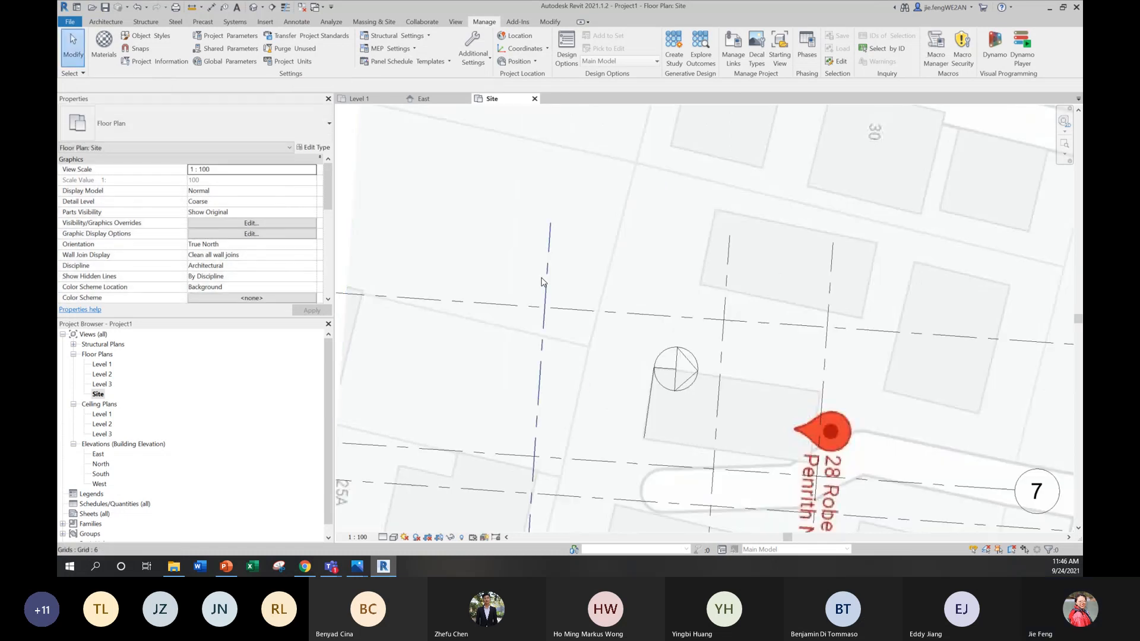
Step: Delete the site plan image, the detail line and the M_North Arrow-1 symbol from the rotated Site view
{"action": "scroll", "coordinate": [541, 282], "scroll_direction": "down", "scroll_amount": 7}
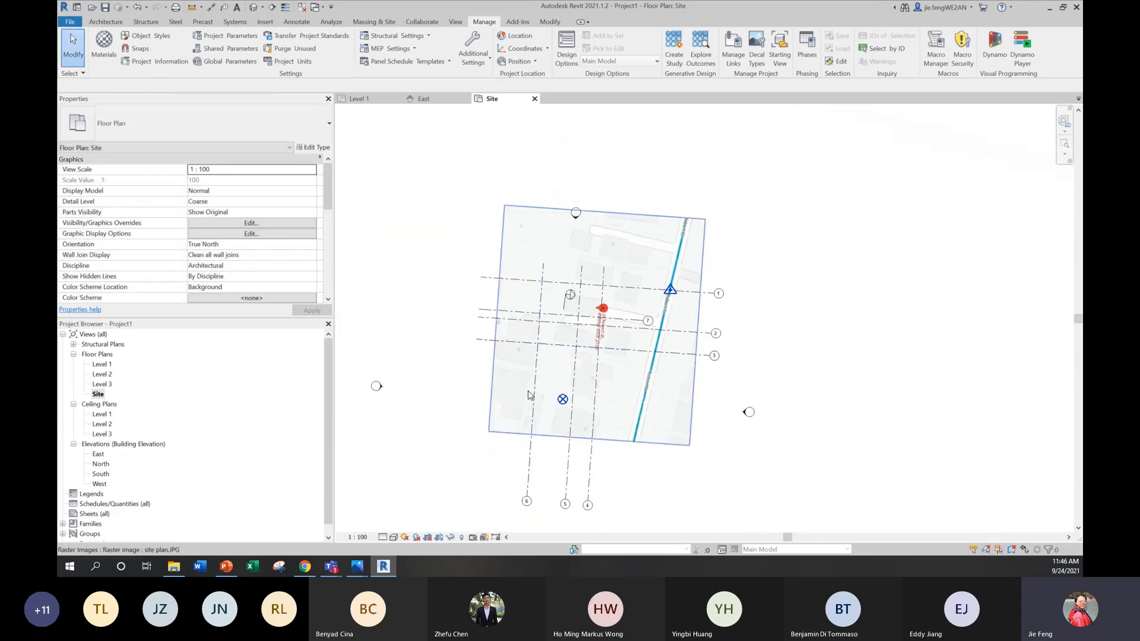
{"action": "scroll", "coordinate": [579, 407], "scroll_direction": "up", "scroll_amount": 3}
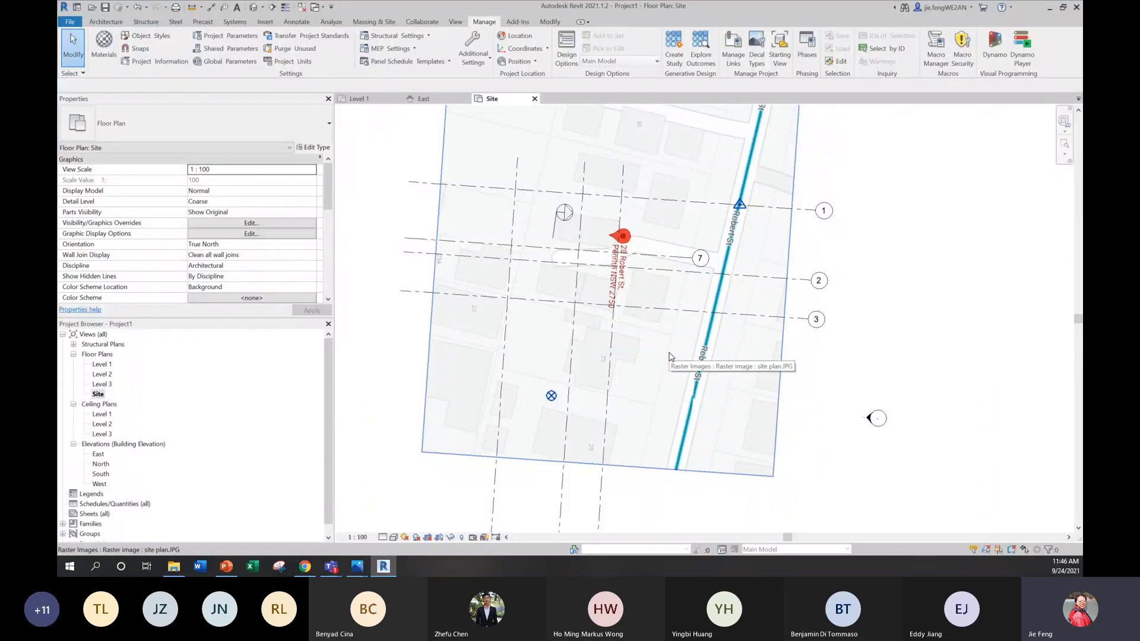
{"action": "left_click", "coordinate": [669, 356]}
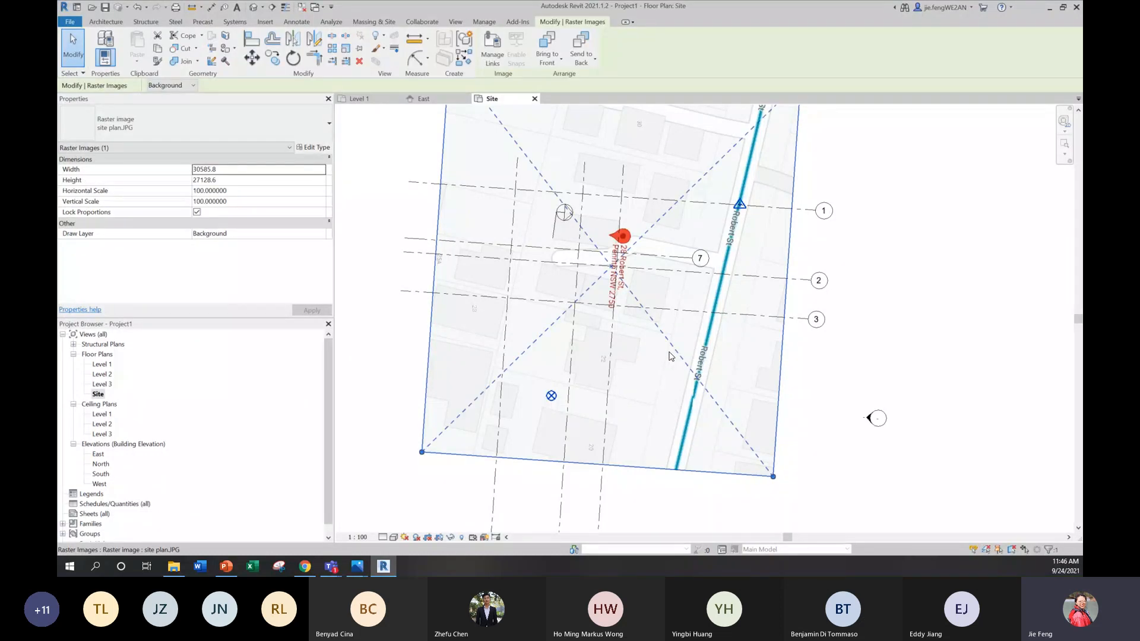
{"action": "key", "text": "Delete"}
{"action": "left_click", "coordinate": [555, 226]}
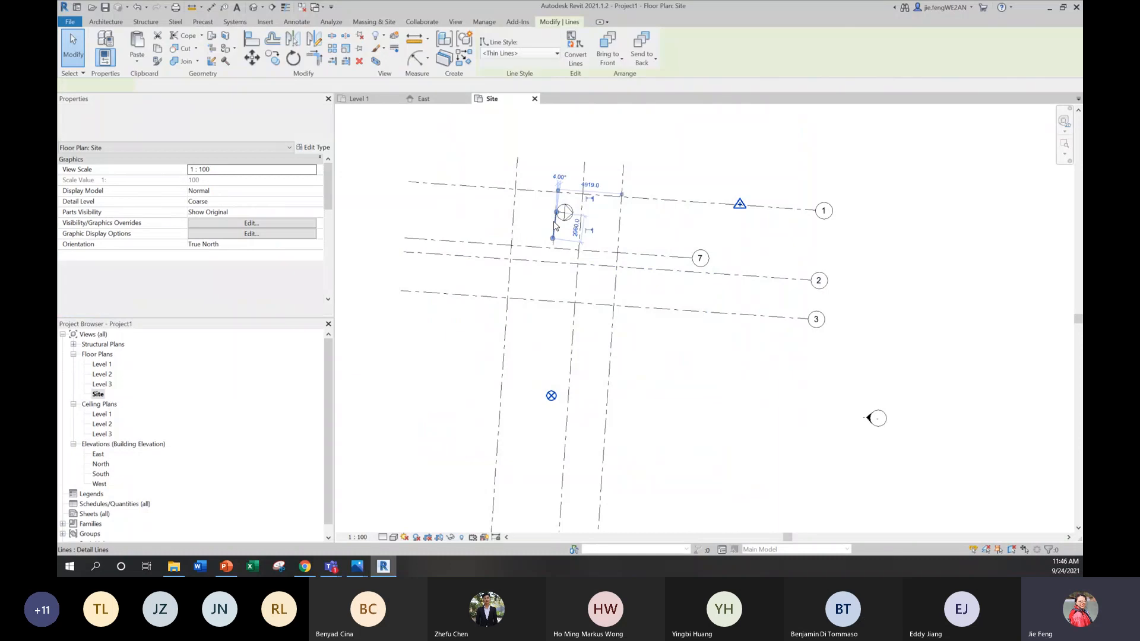
{"action": "key", "text": "Delete"}
{"action": "left_click", "coordinate": [563, 217]}
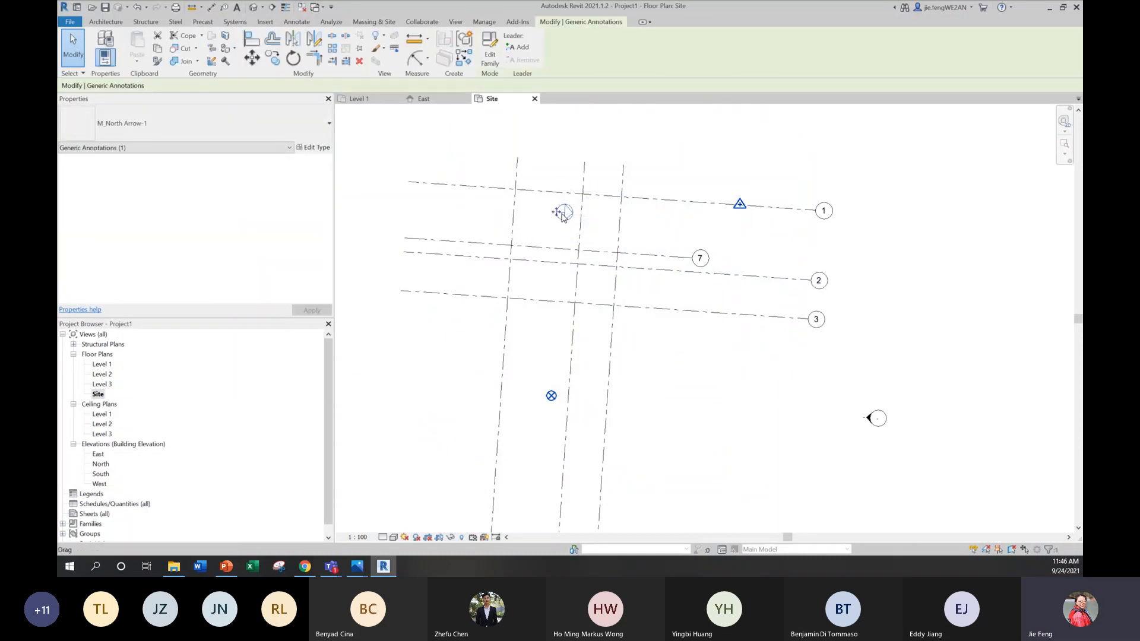
{"action": "key", "text": "Delete"}
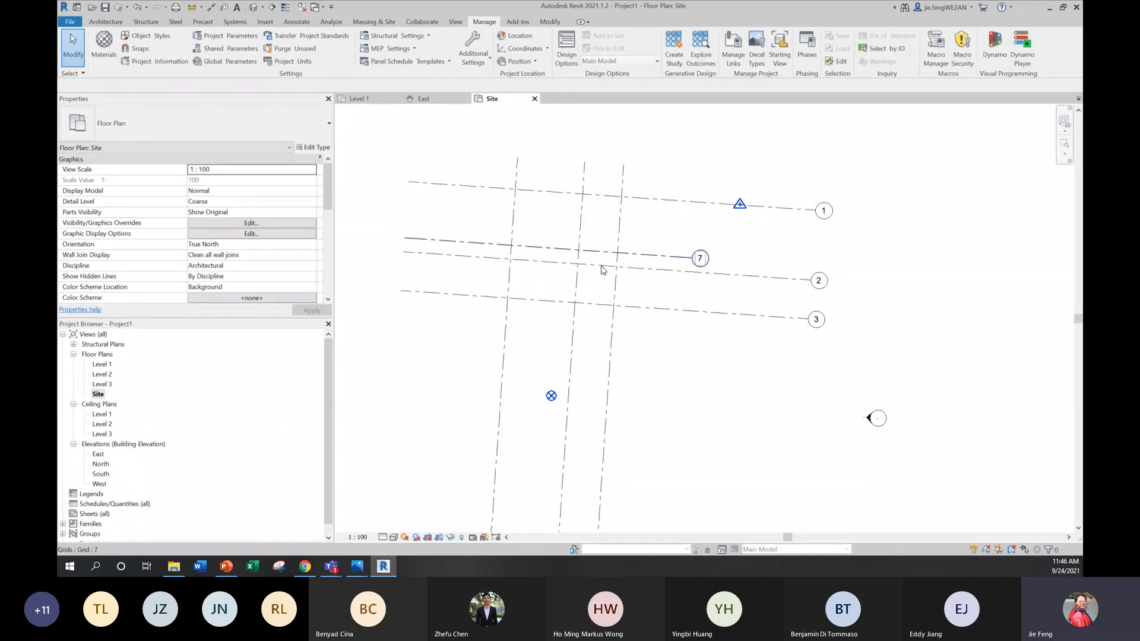
Step: Import the site plan image and place it upright over the rotated grids, declining to save and accepting the 30-minute reminder intervals
{"action": "mouse_move", "coordinate": [692, 361]}
{"action": "middle_mouse_down"}
{"action": "mouse_move", "coordinate": [702, 287]}
{"action": "mouse_move", "coordinate": [686, 355]}
{"action": "middle_mouse_up"}
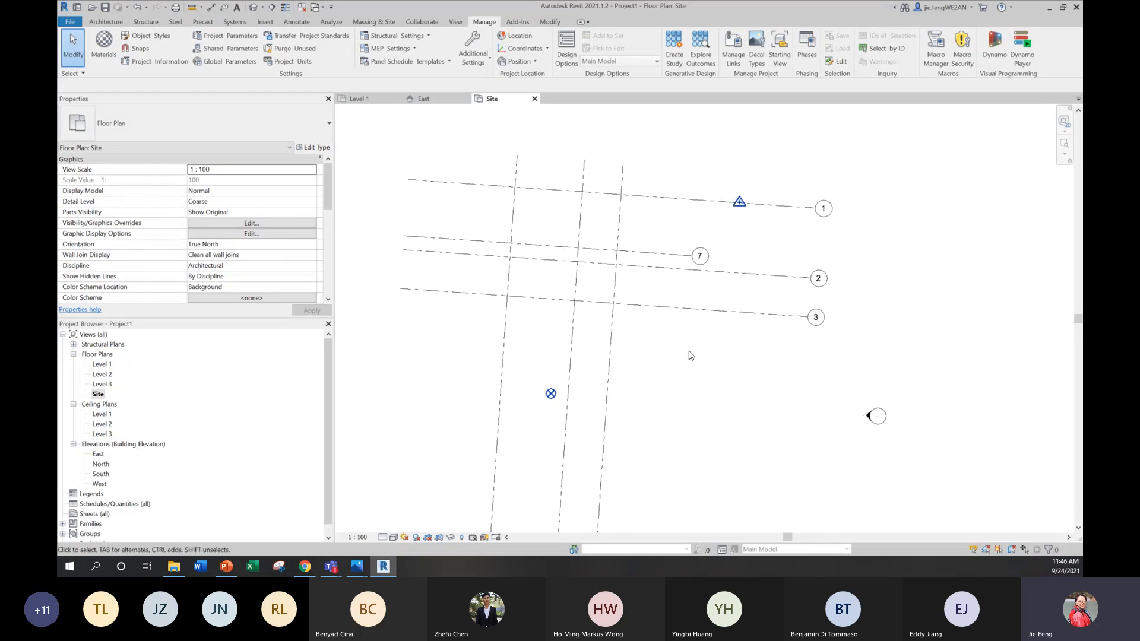
{"action": "left_click", "coordinate": [266, 22]}
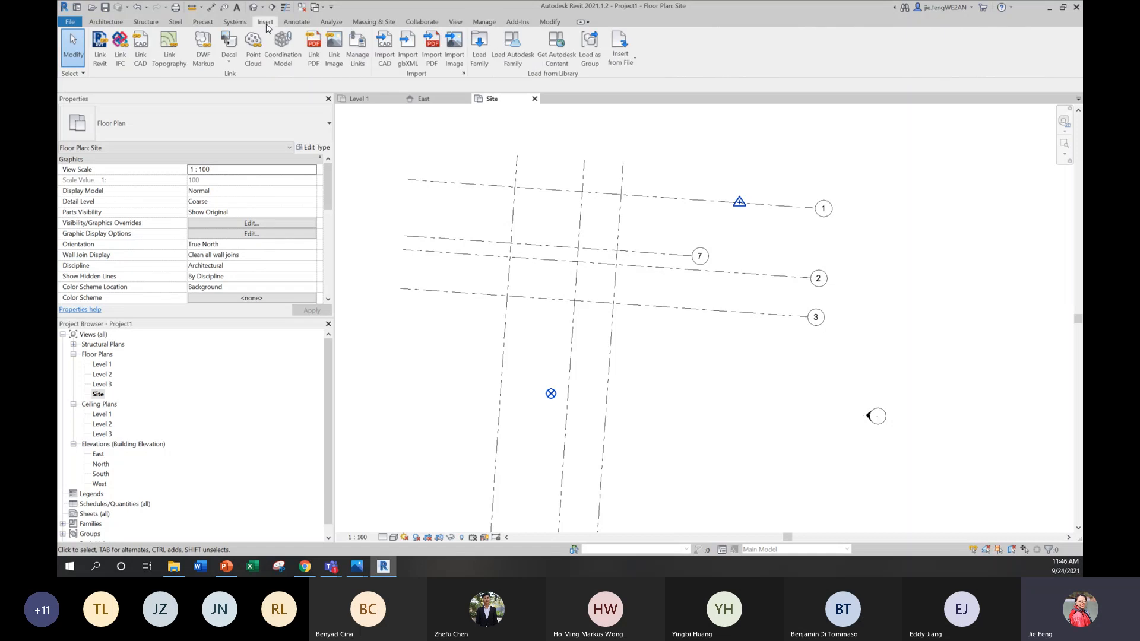
{"action": "left_click", "coordinate": [452, 48]}
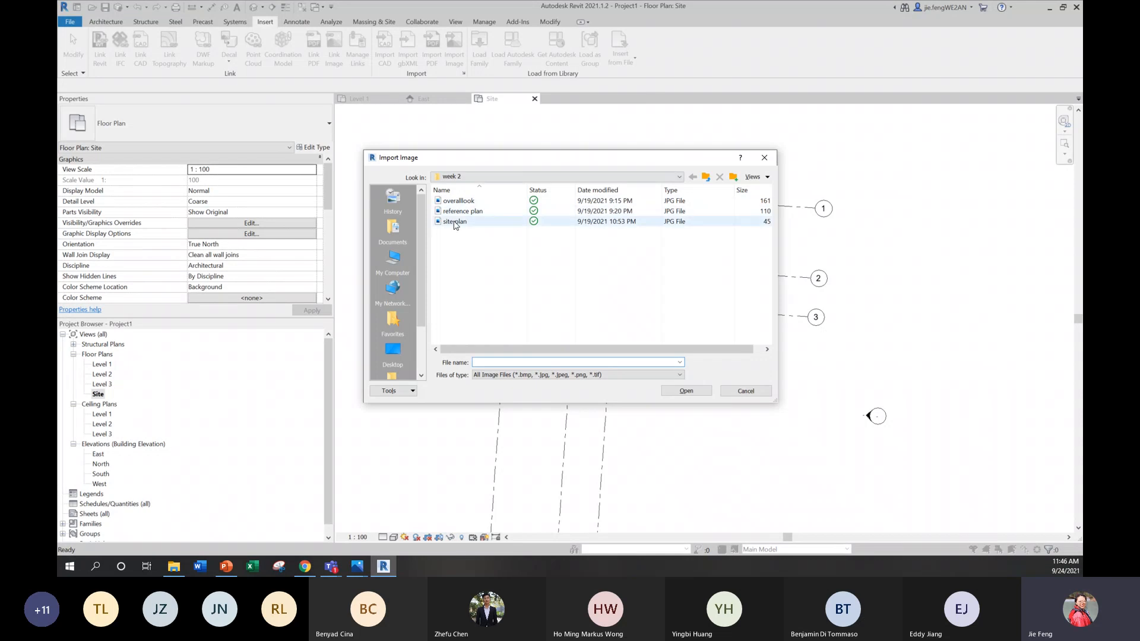
{"action": "left_click", "coordinate": [455, 225]}
{"action": "left_click", "coordinate": [686, 390]}
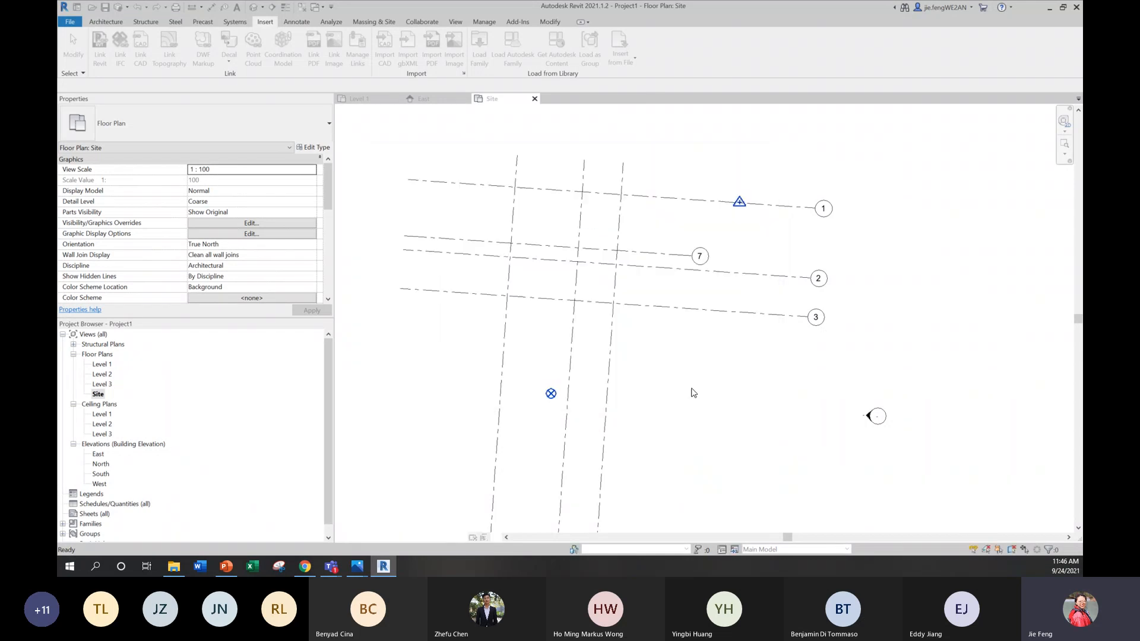
{"action": "left_click", "coordinate": [570, 263]}
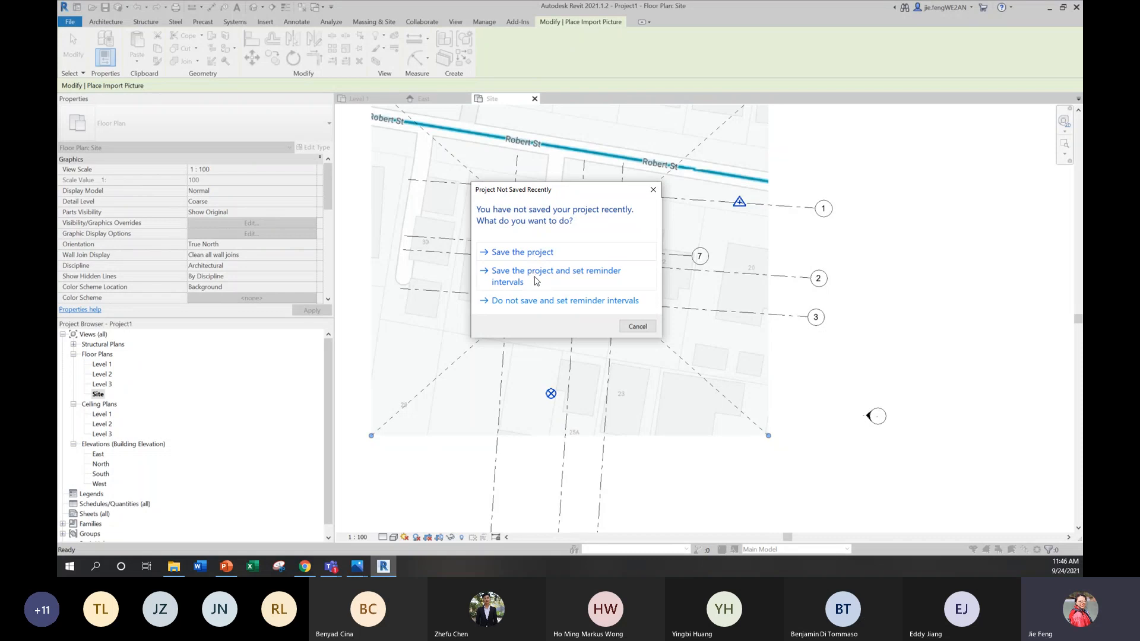
{"action": "left_click", "coordinate": [538, 302]}
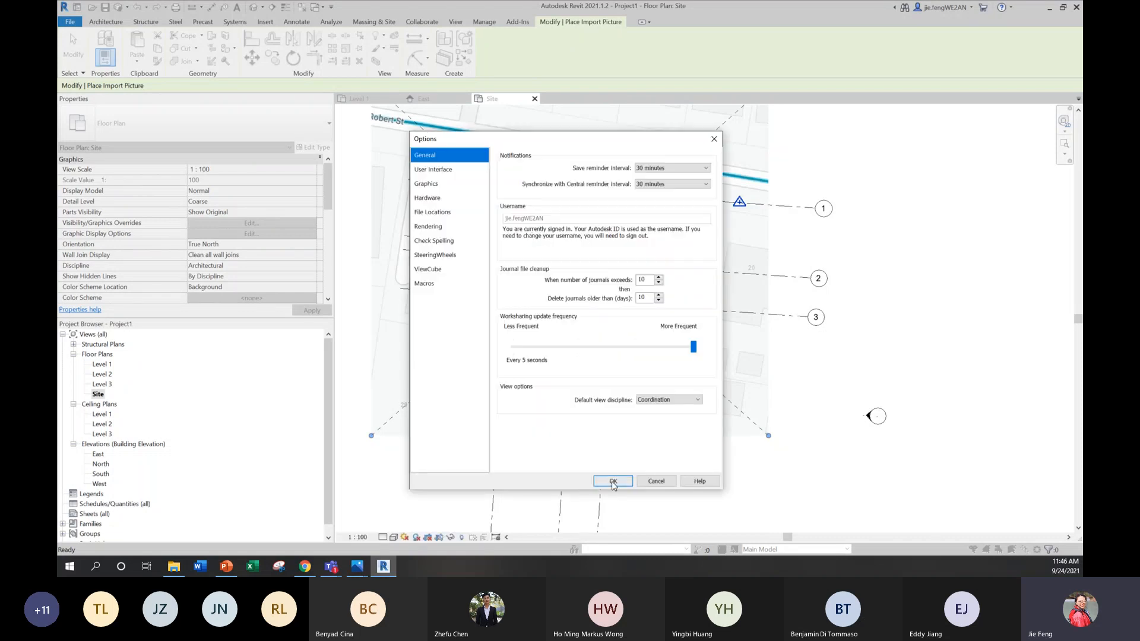
{"action": "key", "text": "Return"}
Step: Examine how the rotated grids line up with the building footprint beside the red address pin on the site plan image
{"action": "scroll", "coordinate": [524, 200], "scroll_direction": "down", "scroll_amount": 3}
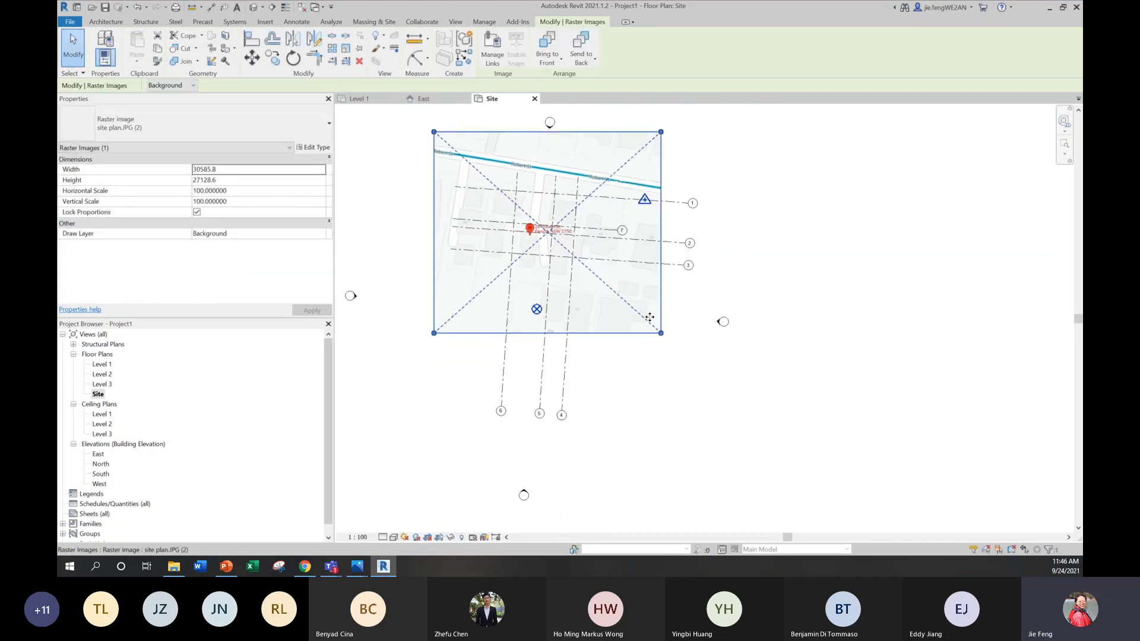
{"action": "scroll", "coordinate": [520, 221], "scroll_direction": "up", "scroll_amount": 5}
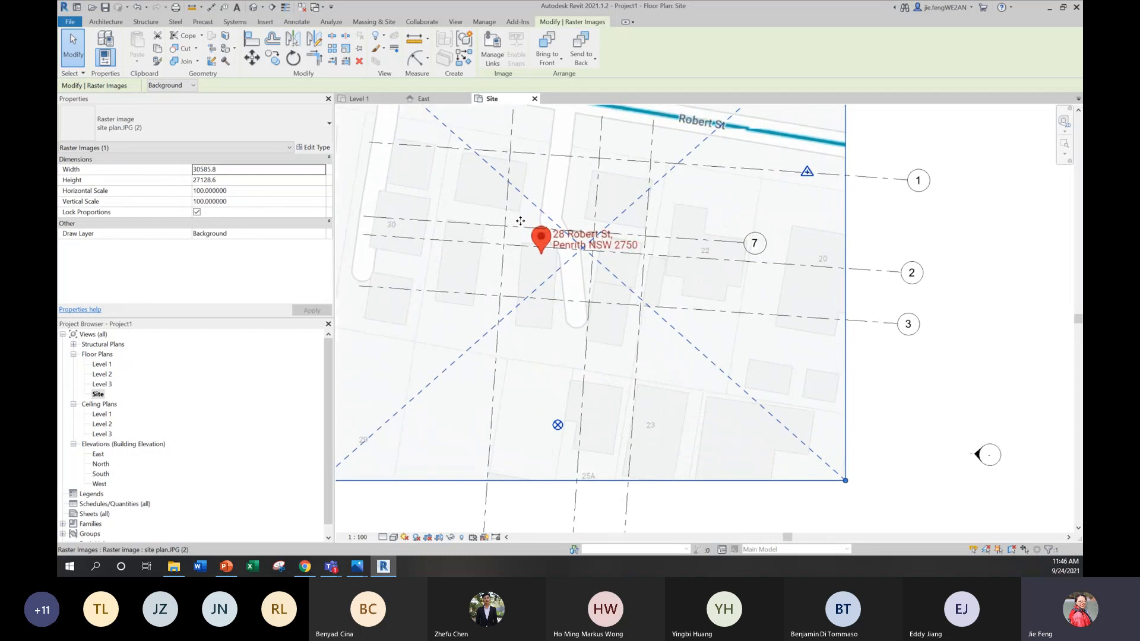
{"action": "scroll", "coordinate": [520, 220], "scroll_direction": "down", "scroll_amount": 2}
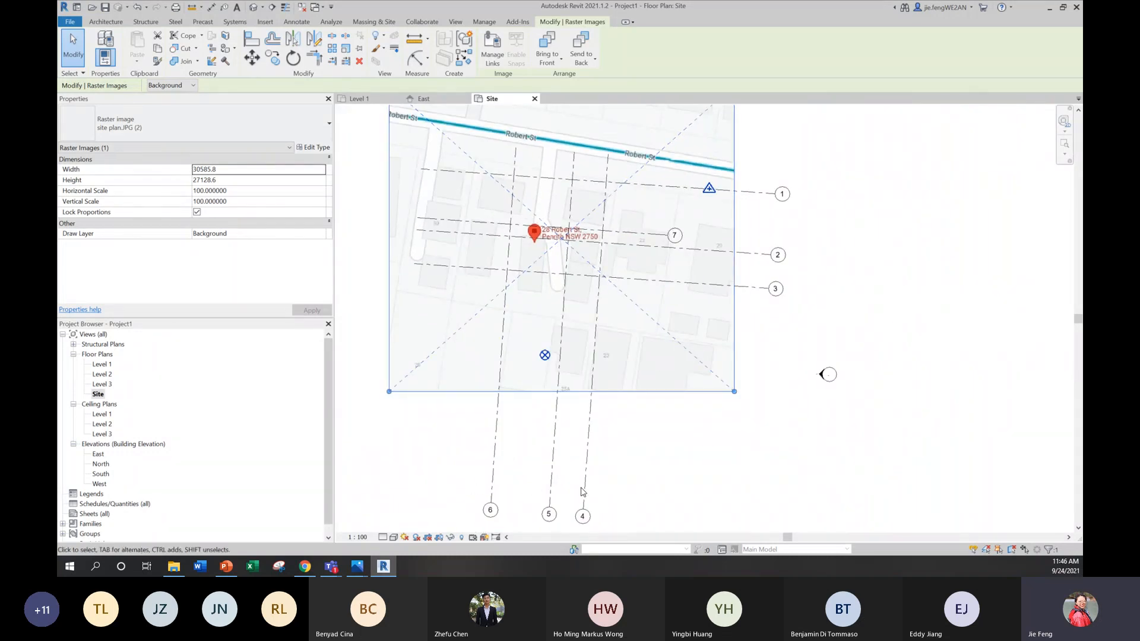
{"action": "scroll", "coordinate": [585, 488], "scroll_direction": "up", "scroll_amount": 2}
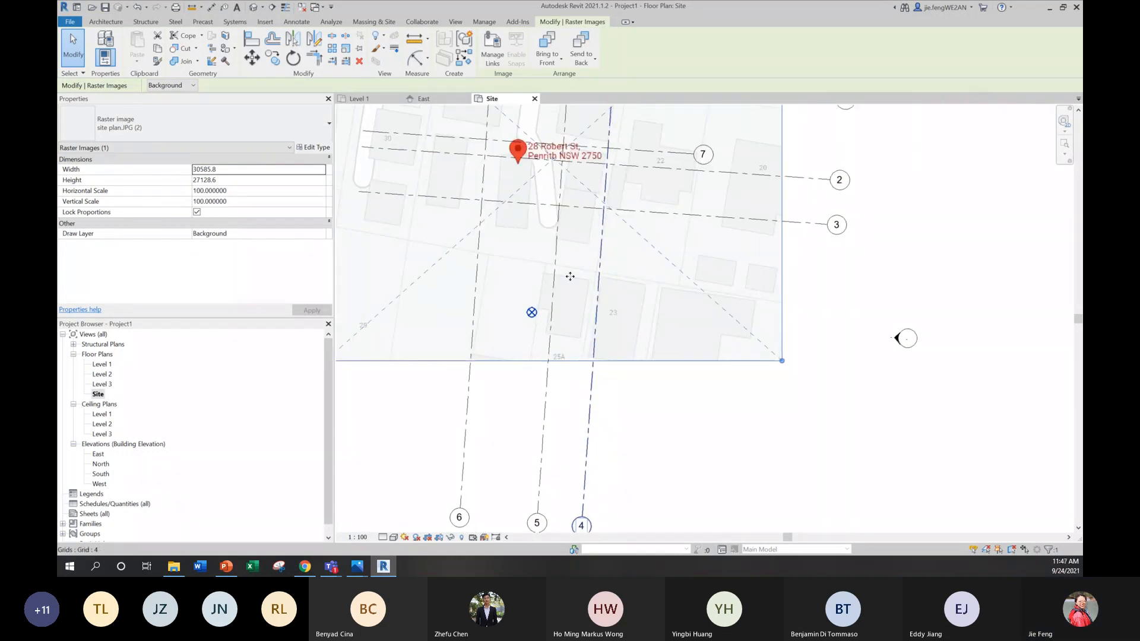
{"action": "middle_click_drag", "start_coordinate": [570, 276], "coordinate": [579, 331]}
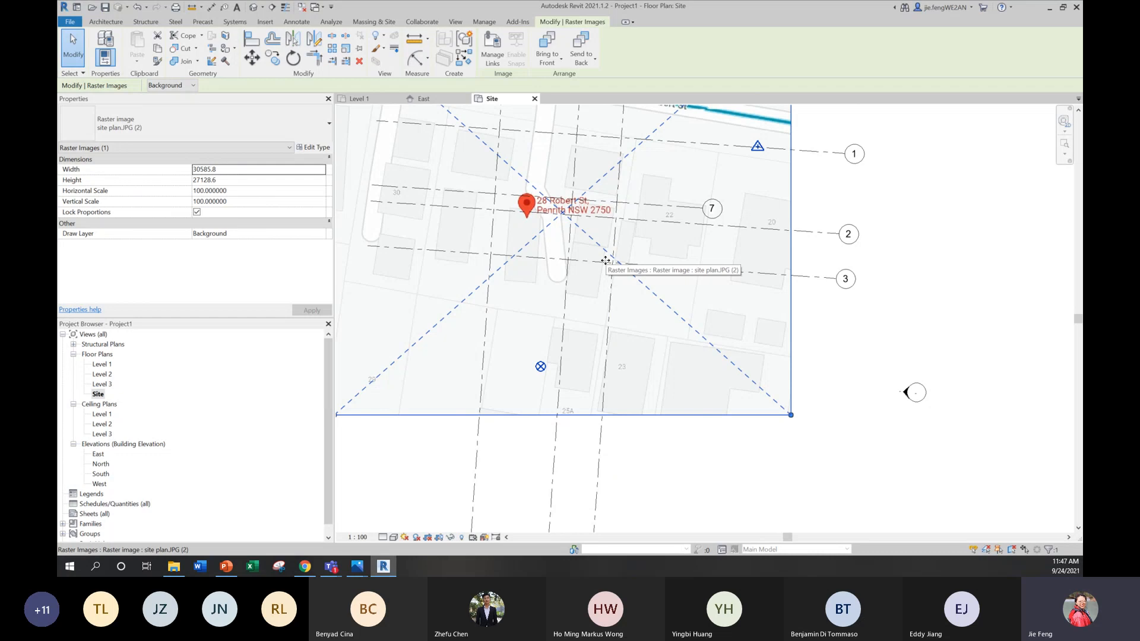
{"action": "scroll", "coordinate": [529, 255], "scroll_direction": "up", "scroll_amount": 2}
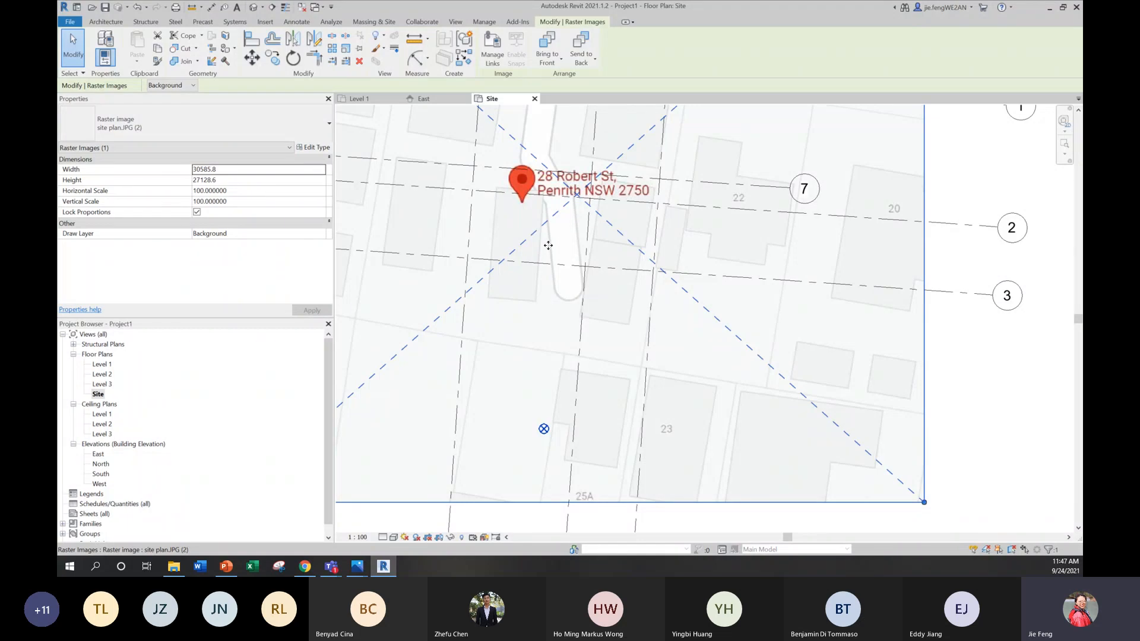
{"action": "scroll", "coordinate": [547, 245], "scroll_direction": "down", "scroll_amount": 5}
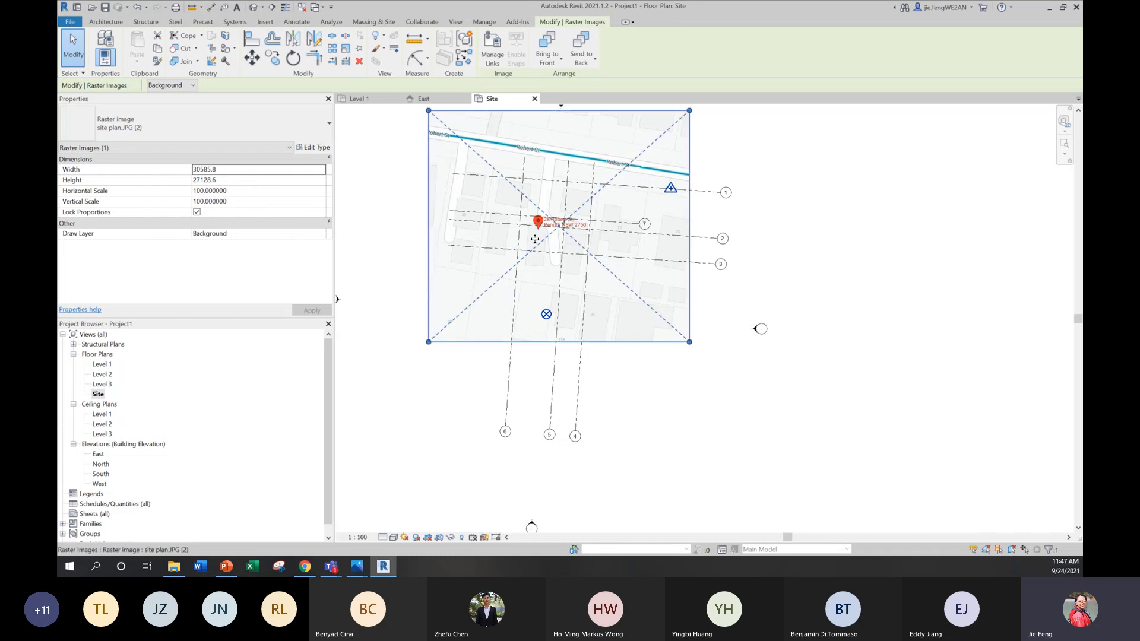
{"action": "scroll", "coordinate": [535, 238], "scroll_direction": "up", "scroll_amount": 4}
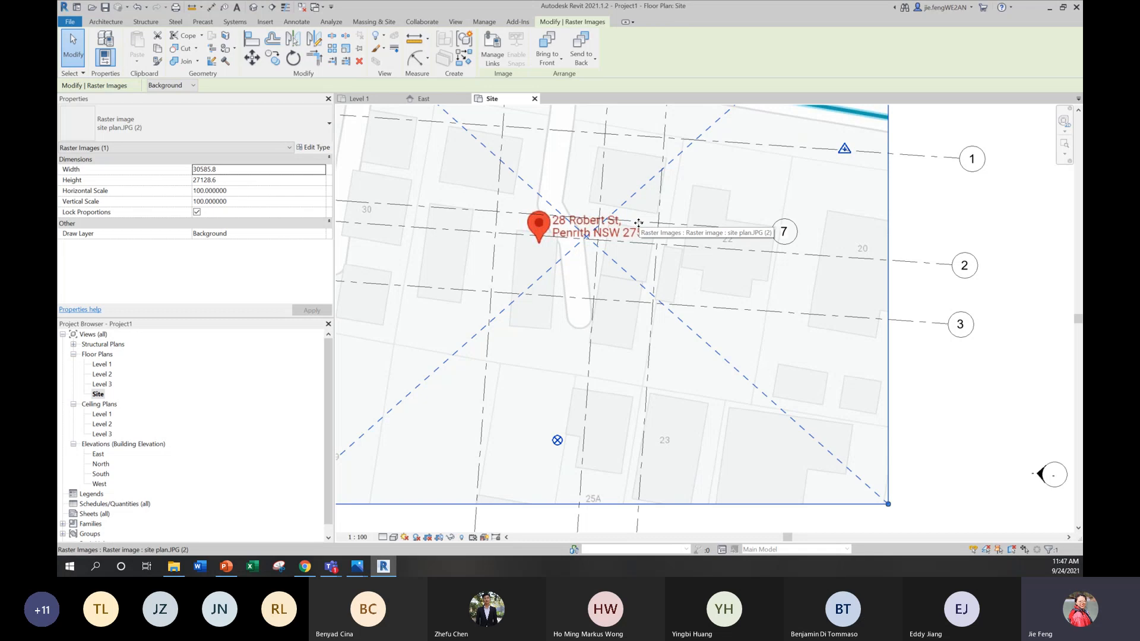
Step: Enlarge the site plan image from its lower-right corner to about 52905 mm wide and 46925 mm high
{"action": "scroll", "coordinate": [527, 180], "scroll_direction": "down", "scroll_amount": 3}
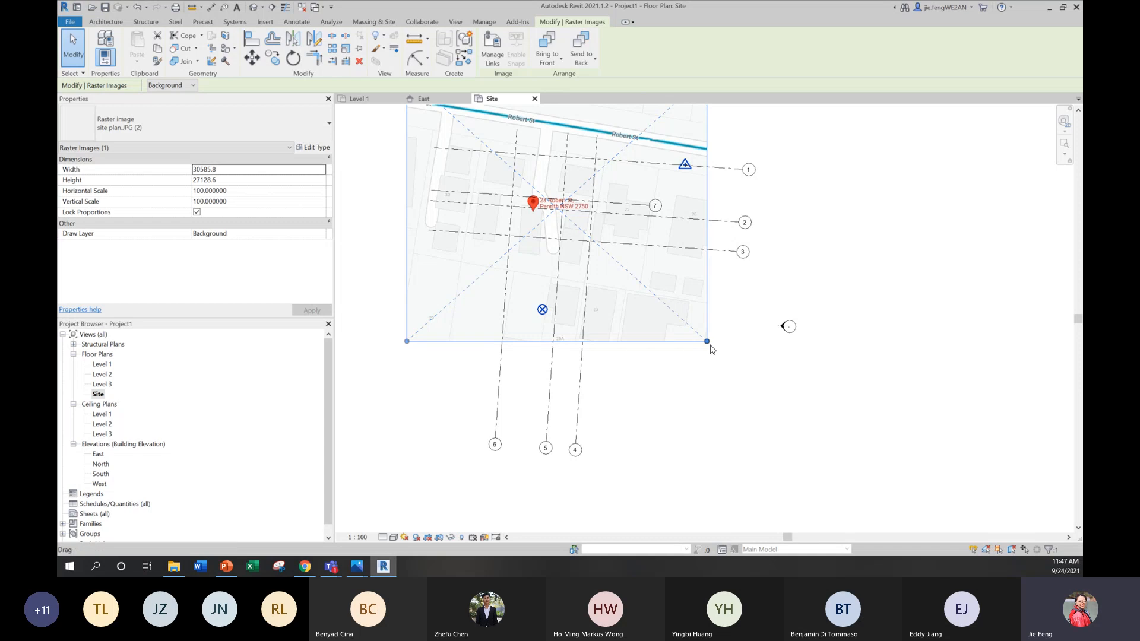
{"action": "left_click_drag", "start_coordinate": [707, 343], "coordinate": [946, 520]}
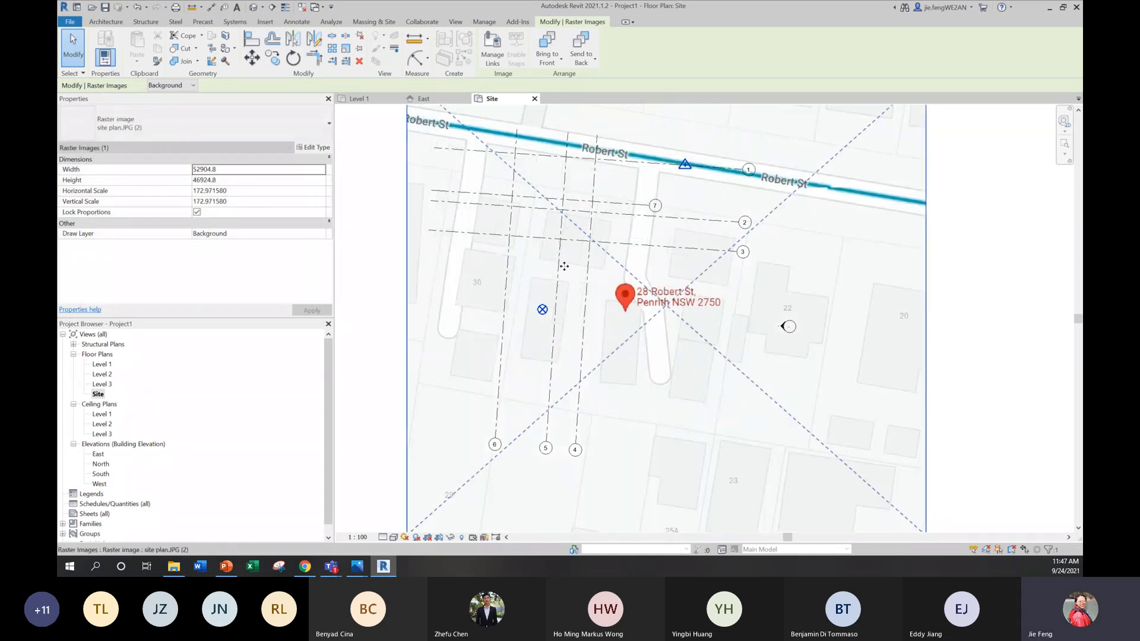
{"action": "scroll", "coordinate": [539, 241], "scroll_direction": "down", "scroll_amount": 3}
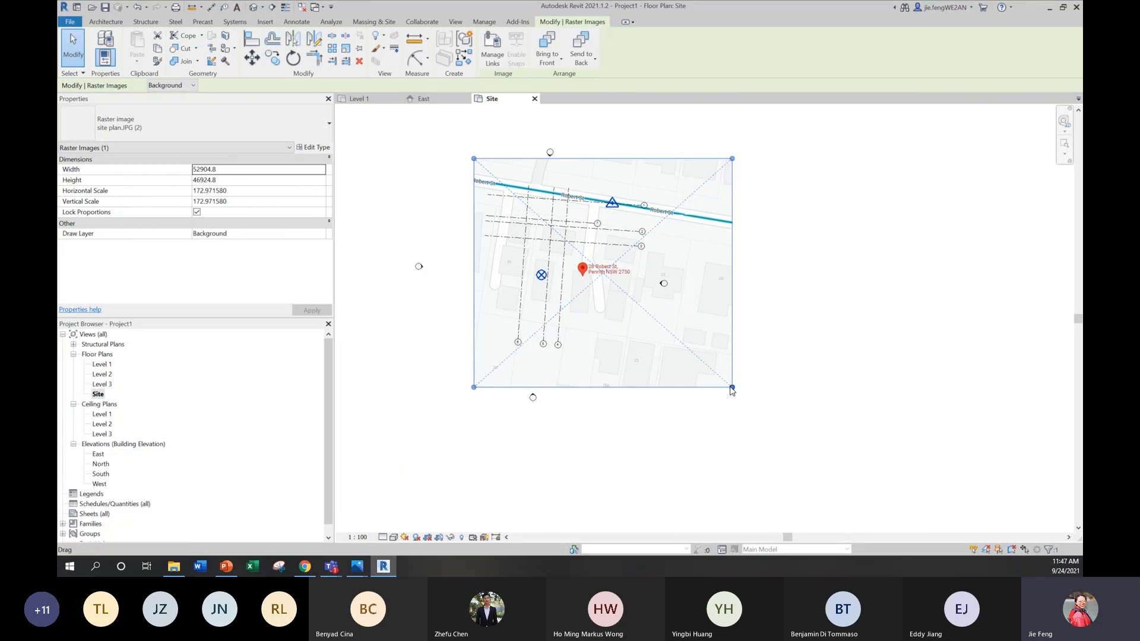
Step: Enlarge the site plan image to about 73342 mm wide and 65051 mm high, and shift it to bring the pinned building under the grids
{"action": "left_click_drag", "start_coordinate": [732, 389], "coordinate": [819, 476]}
{"action": "scroll", "coordinate": [564, 294], "scroll_direction": "up", "scroll_amount": 3}
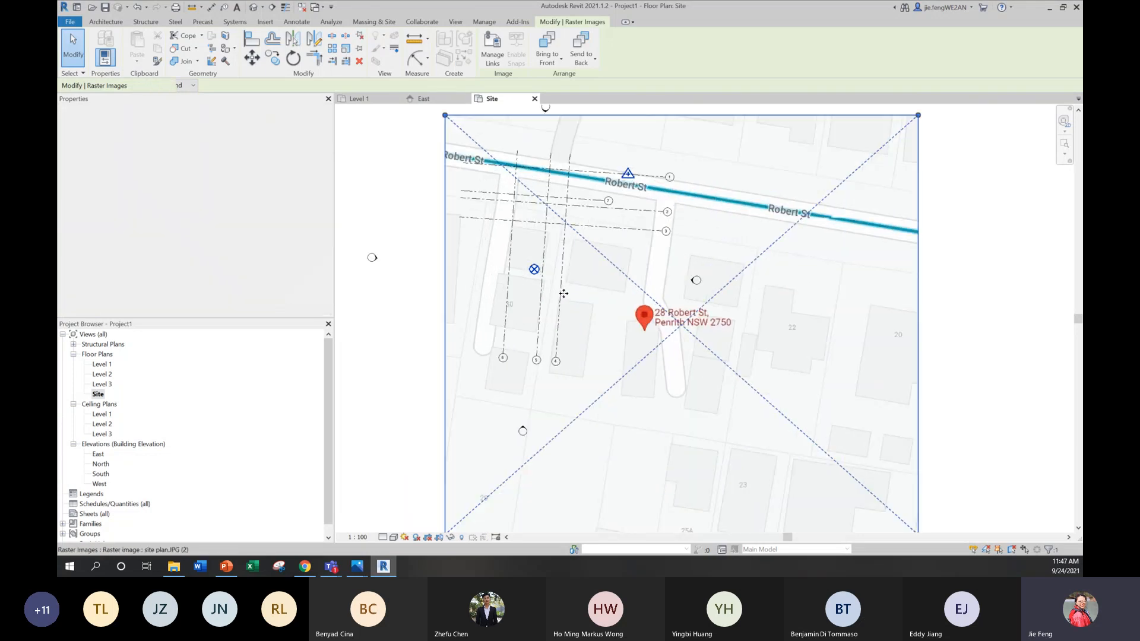
{"action": "scroll", "coordinate": [564, 294], "scroll_direction": "up", "scroll_amount": 1}
{"action": "left_click_drag", "start_coordinate": [681, 394], "coordinate": [539, 201]}
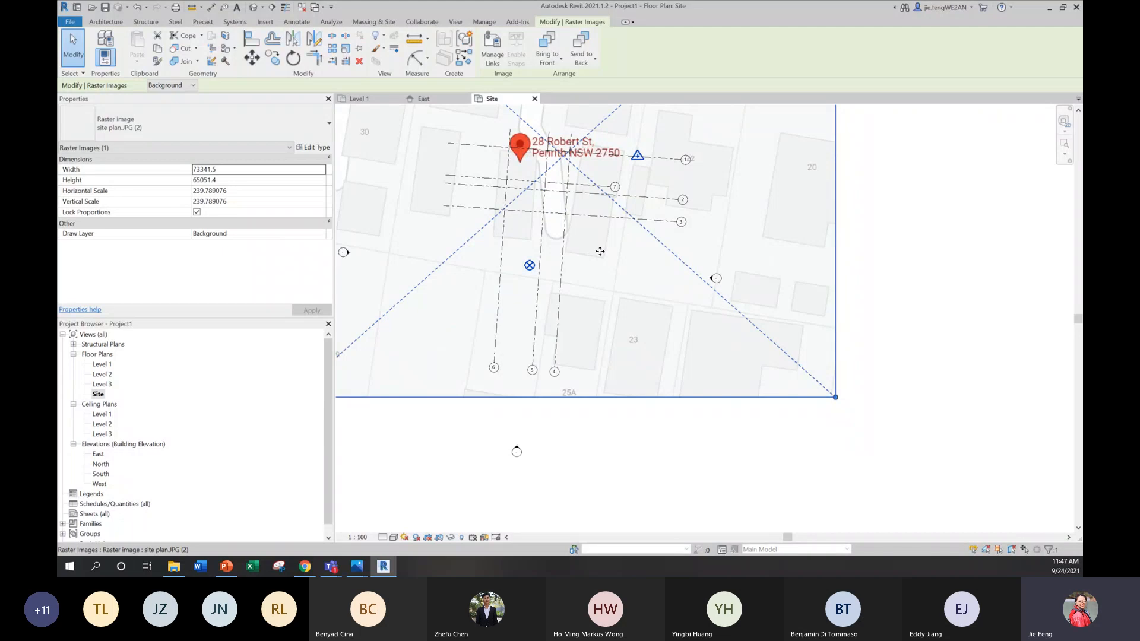
{"action": "left_click_drag", "start_coordinate": [600, 251], "coordinate": [602, 252]}
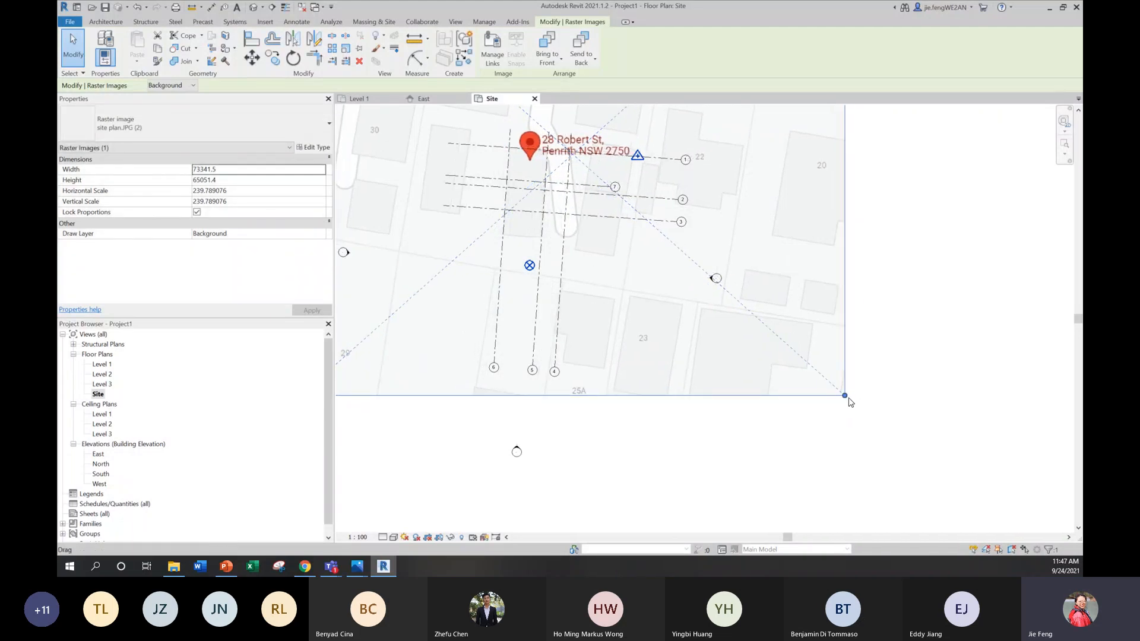
Step: Undo a stray shift of the site plan image and enlarge it to about 126485 mm wide and 112188 mm high
{"action": "left_click_drag", "start_coordinate": [844, 395], "coordinate": [991, 523]}
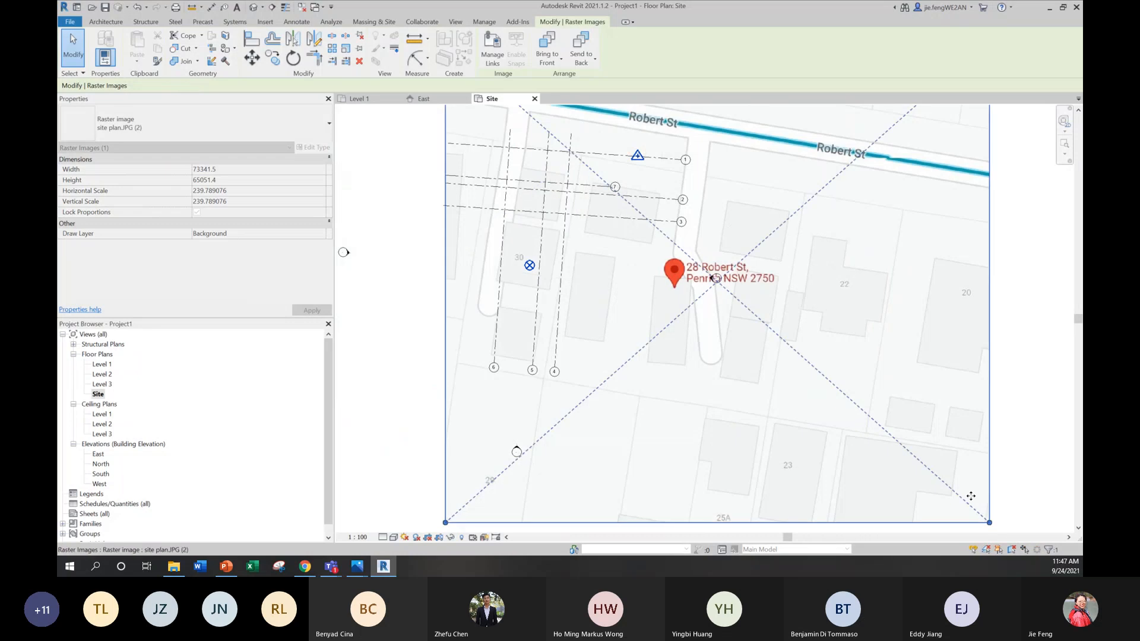
{"action": "key", "text": "ctrl+z"}
{"action": "scroll", "coordinate": [692, 253], "scroll_direction": "down", "scroll_amount": 3}
{"action": "left_click", "coordinate": [765, 321]}
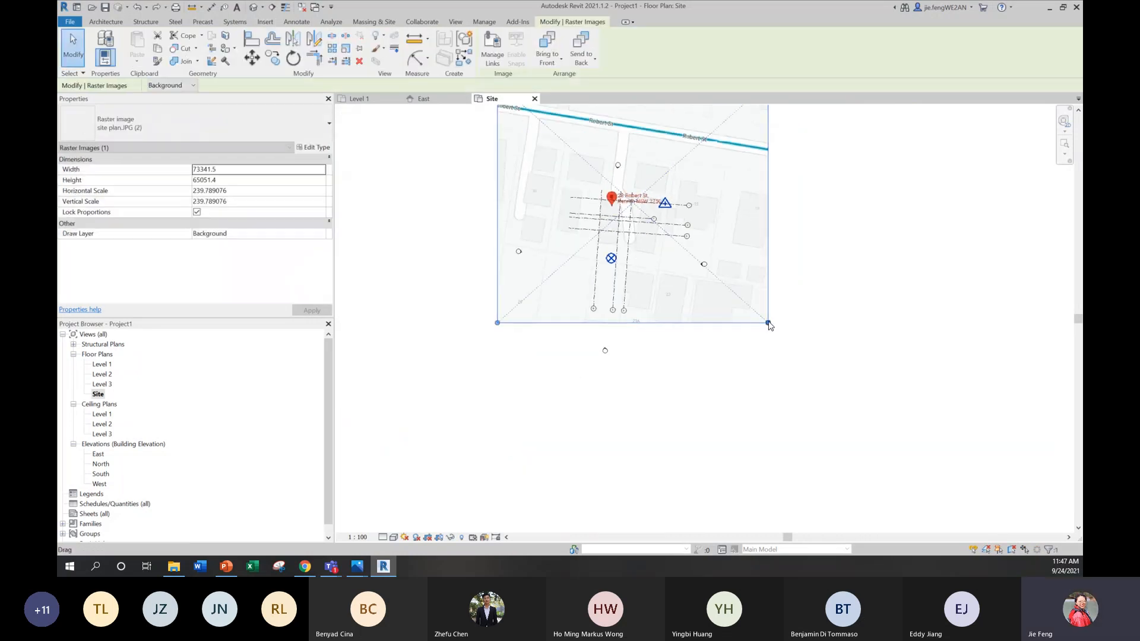
{"action": "left_click_drag", "start_coordinate": [767, 323], "coordinate": [963, 496]}
{"action": "scroll", "coordinate": [646, 161], "scroll_direction": "up", "scroll_amount": 3}
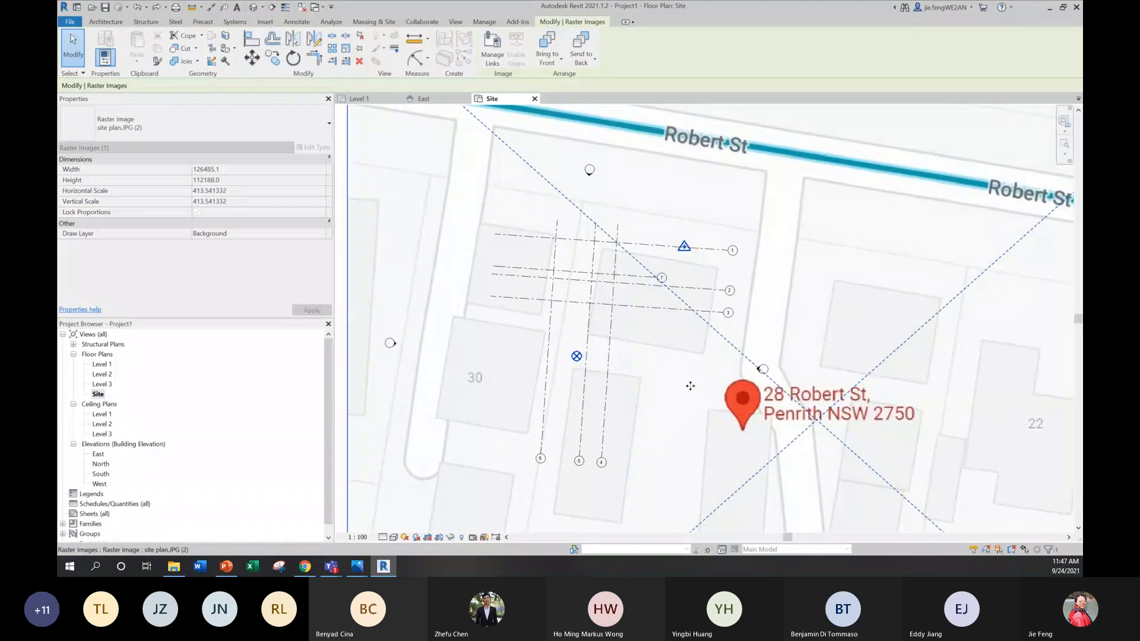
Step: Move the site plan image so the building footprint below the red address pin sits under the rotated grids
{"action": "left_click_drag", "start_coordinate": [685, 351], "coordinate": [586, 254]}
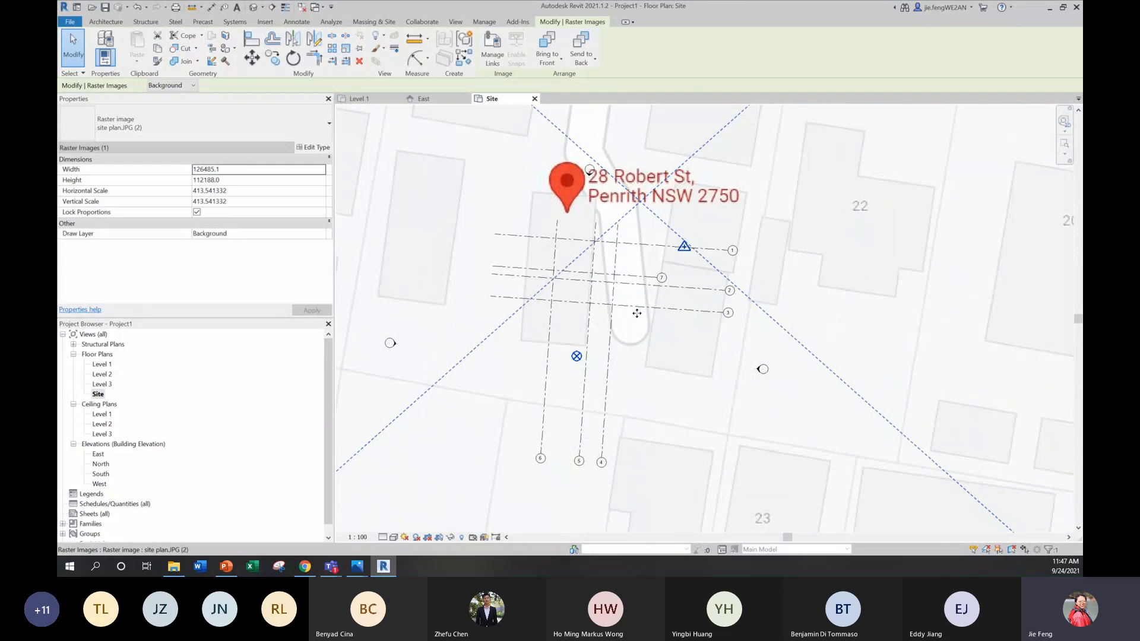
{"action": "left_click_drag", "start_coordinate": [636, 282], "coordinate": [649, 283]}
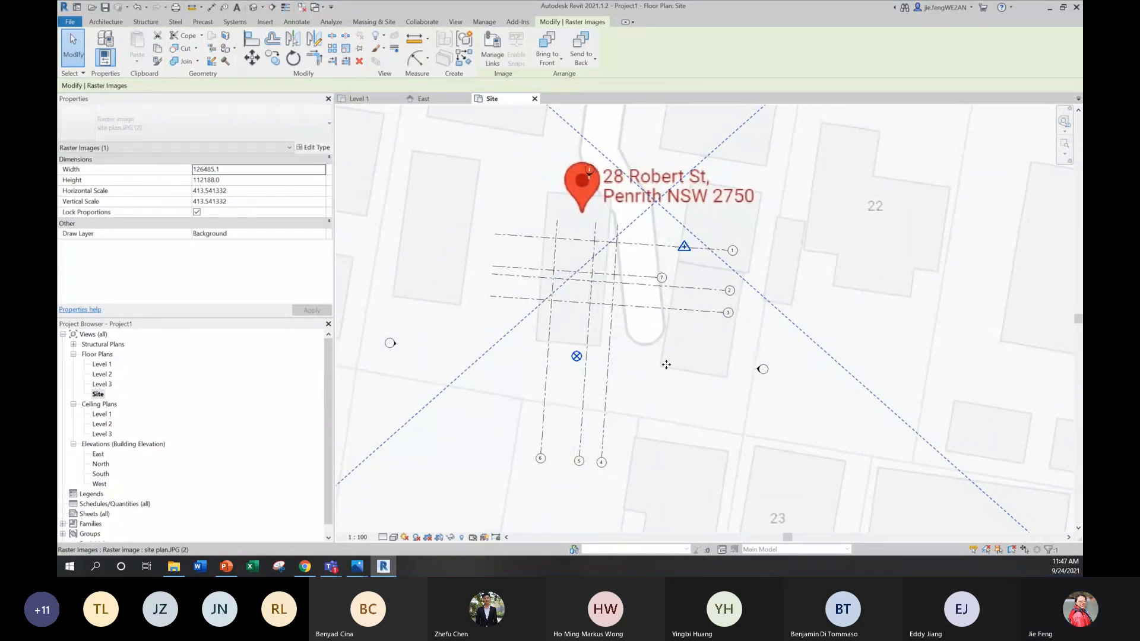
{"action": "left_click_drag", "start_coordinate": [656, 358], "coordinate": [686, 383]}
{"action": "key", "text": "Down"}
{"action": "key", "text": "Down"}
{"action": "key", "text": "Left"}
{"action": "key", "text": "Left"}
{"action": "key", "text": "Left"}
{"action": "key", "text": "Left"}
{"action": "key", "text": "Left"}
{"action": "key", "text": "Left"}
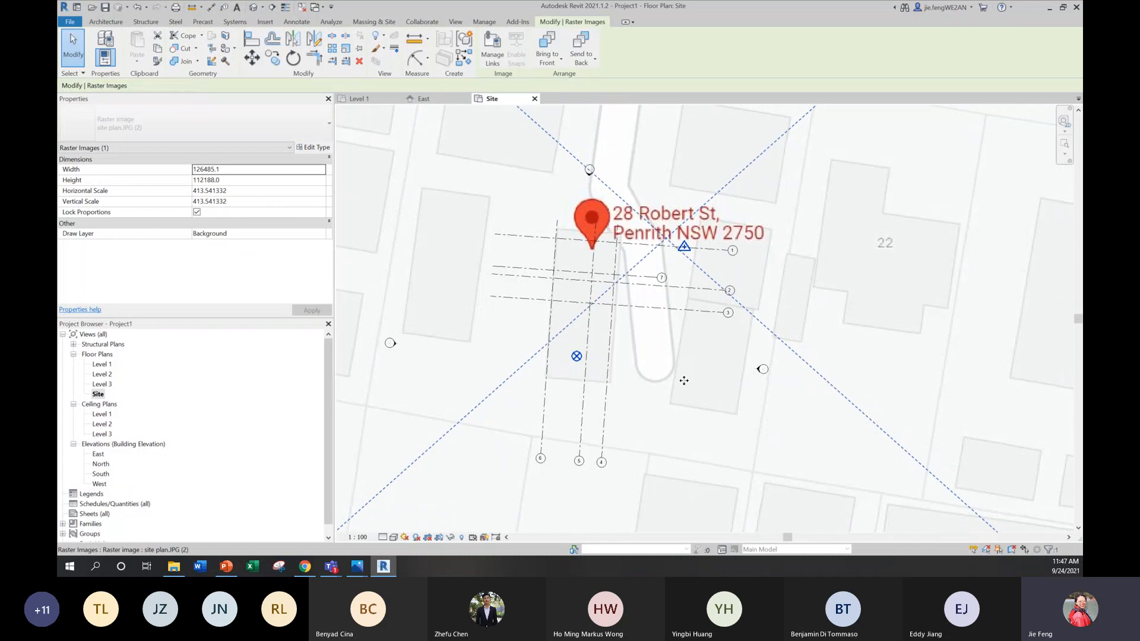
Step: Reduce the site plan image to about 122572 mm by 108718 mm and realign the pinned building's footprint with the grids
{"action": "scroll", "coordinate": [615, 297], "scroll_direction": "down", "scroll_amount": 3}
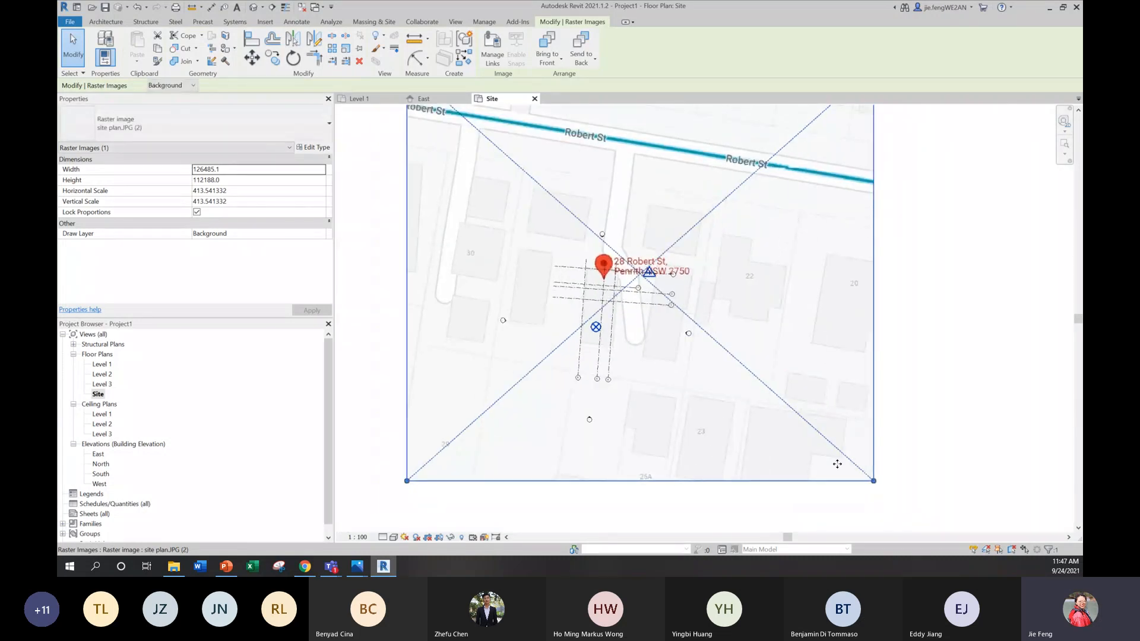
{"action": "left_click_drag", "start_coordinate": [872, 481], "coordinate": [821, 437]}
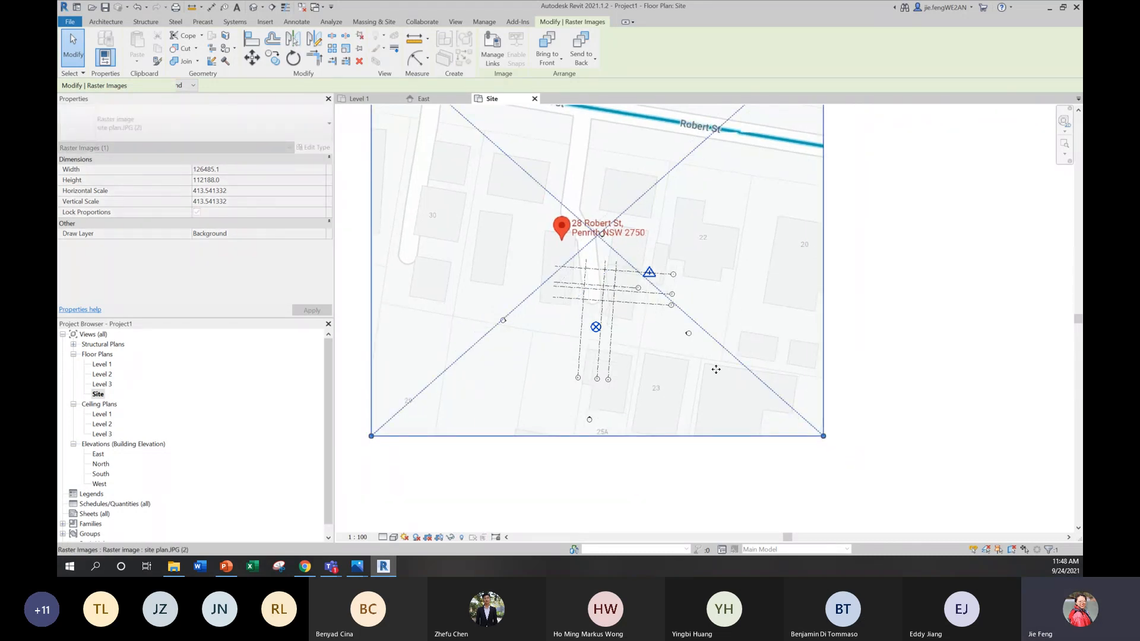
{"action": "left_click_drag", "start_coordinate": [714, 369], "coordinate": [684, 379]}
{"action": "scroll", "coordinate": [689, 379], "scroll_direction": "up", "scroll_amount": 4}
{"action": "key", "text": "Right"}
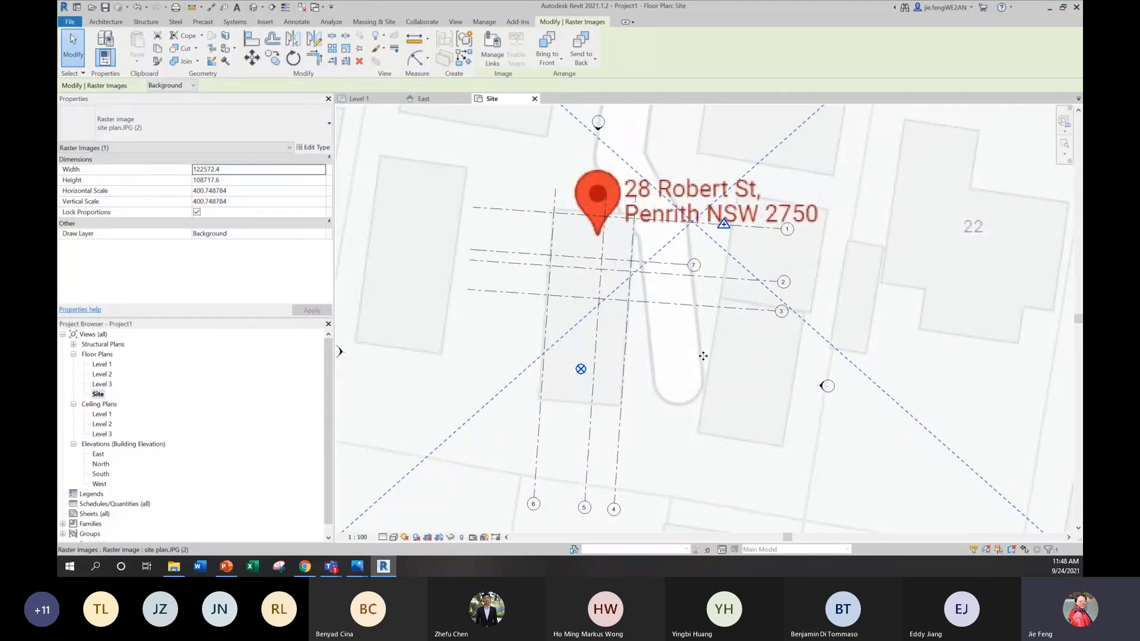
{"action": "key", "text": "Down"}
{"action": "key", "text": "Down"}
{"action": "key", "text": "Down"}
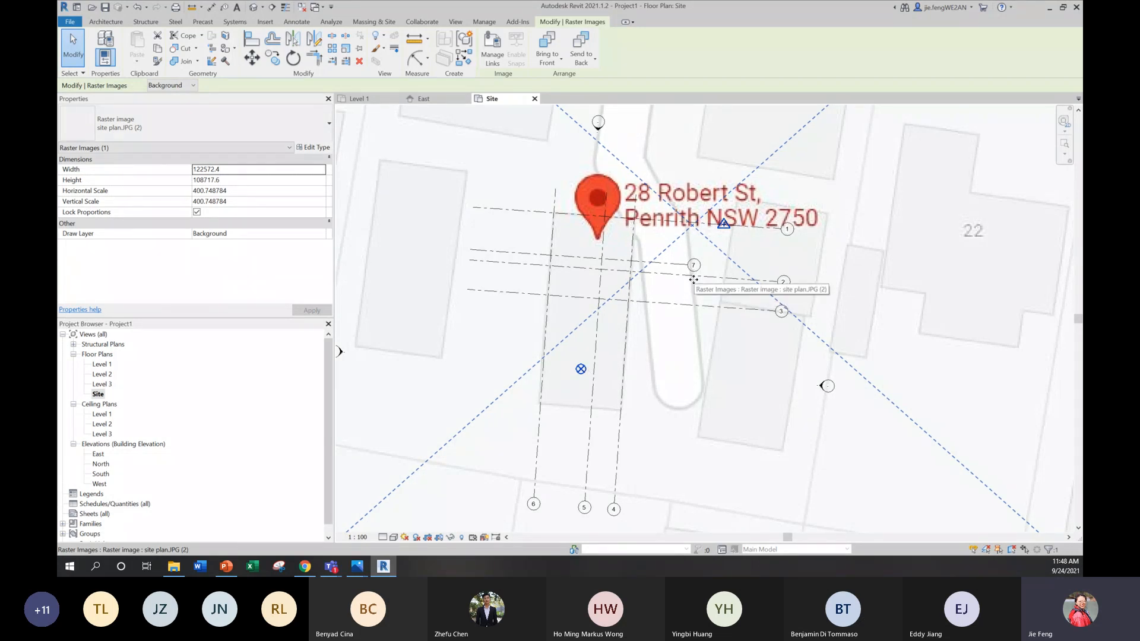
{"action": "scroll", "coordinate": [694, 280], "scroll_direction": "down", "scroll_amount": 3}
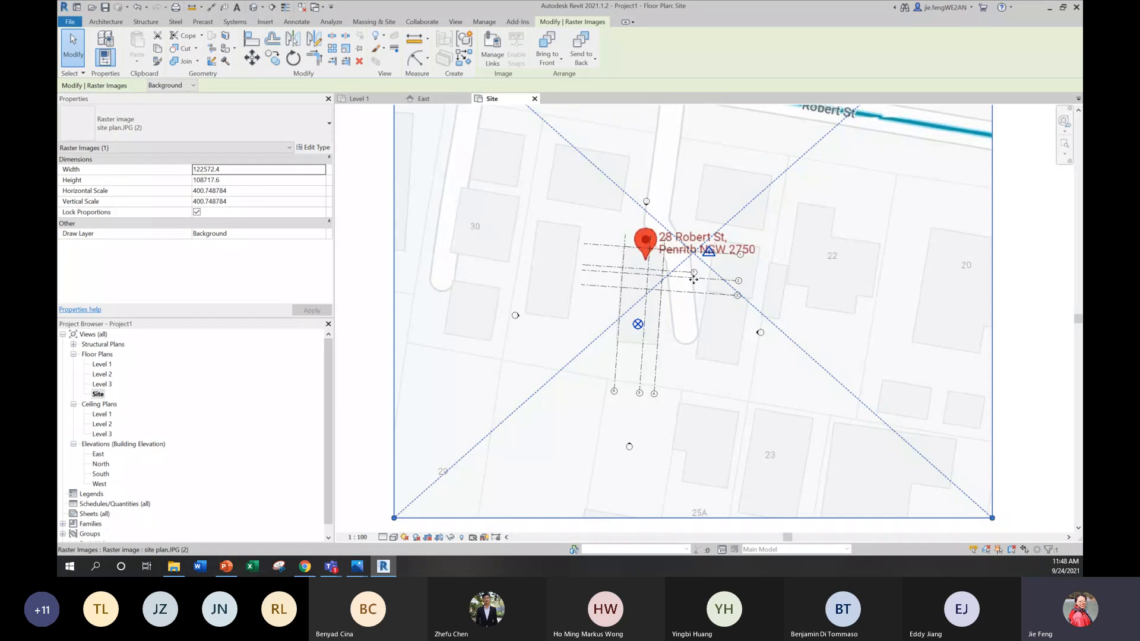
{"action": "scroll", "coordinate": [694, 280], "scroll_direction": "down", "scroll_amount": 2}
{"action": "left_click", "coordinate": [921, 265]}
{"action": "middle_click_drag", "start_coordinate": [920, 264], "coordinate": [835, 316]}
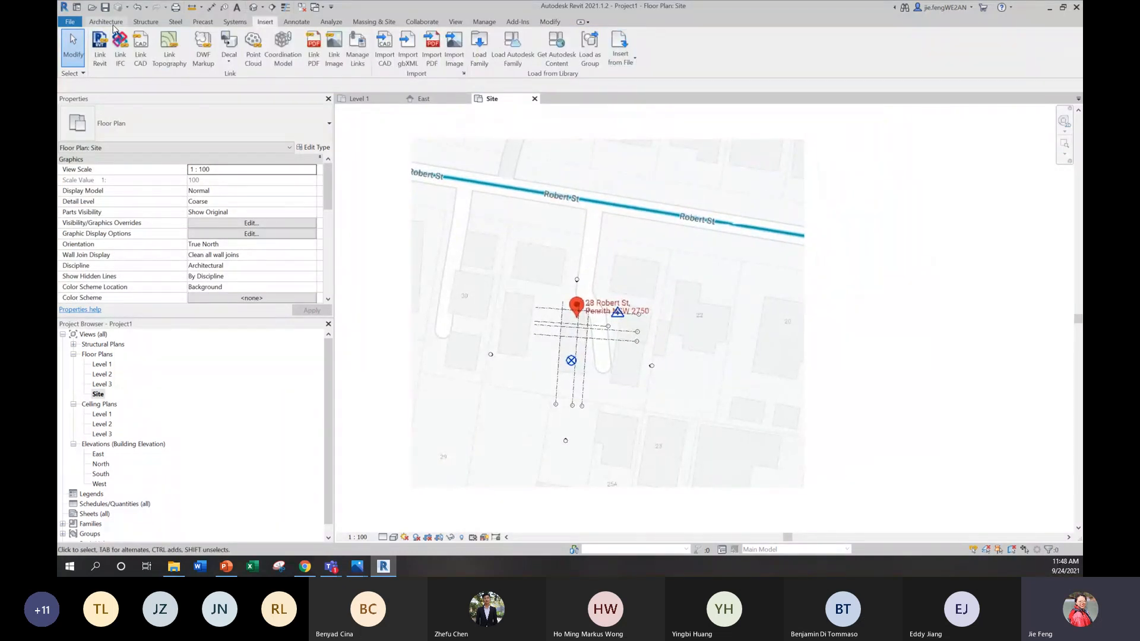
Step: Place an M_North Arrow-1 symbol on the building footprint northwest of the address pin
{"action": "left_click", "coordinate": [296, 21]}
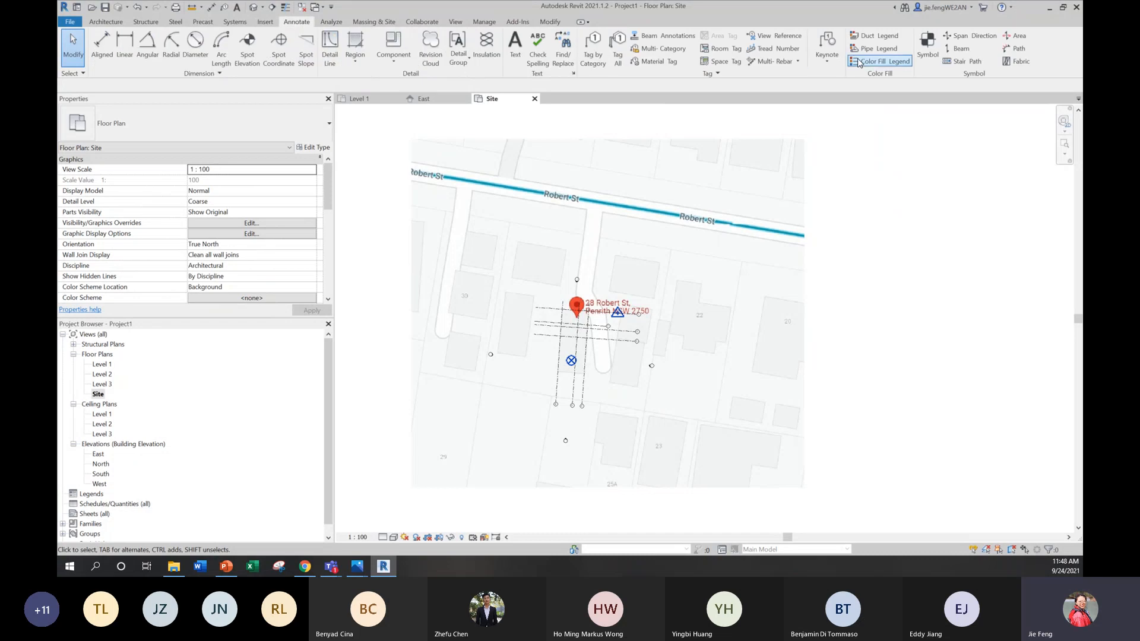
{"action": "left_click", "coordinate": [928, 57]}
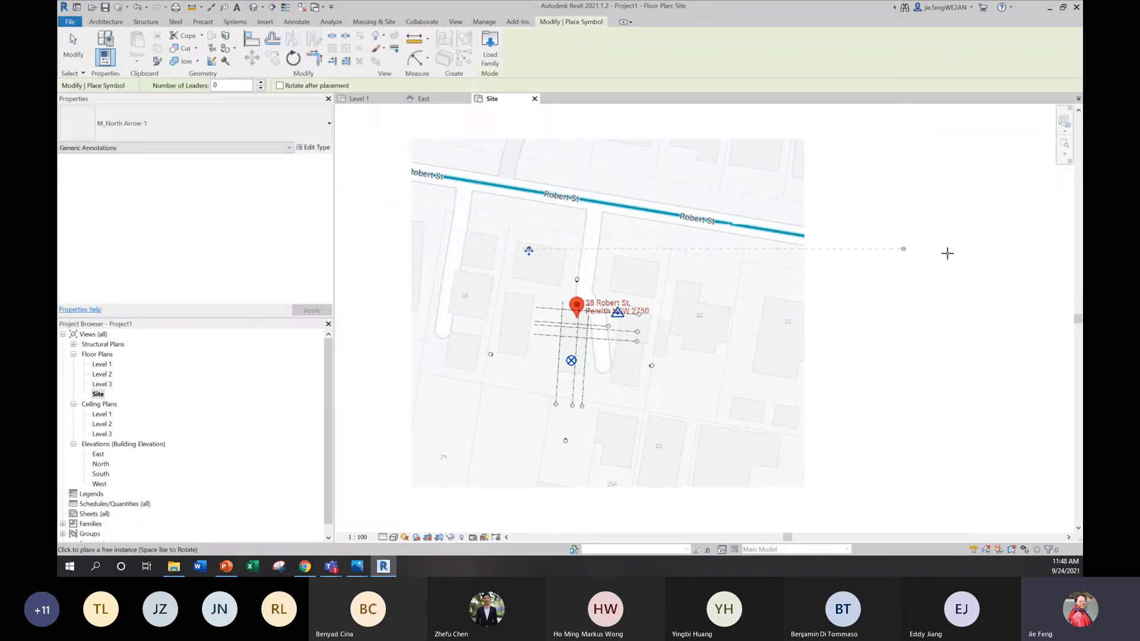
{"action": "scroll", "coordinate": [529, 264], "scroll_direction": "up", "scroll_amount": 2}
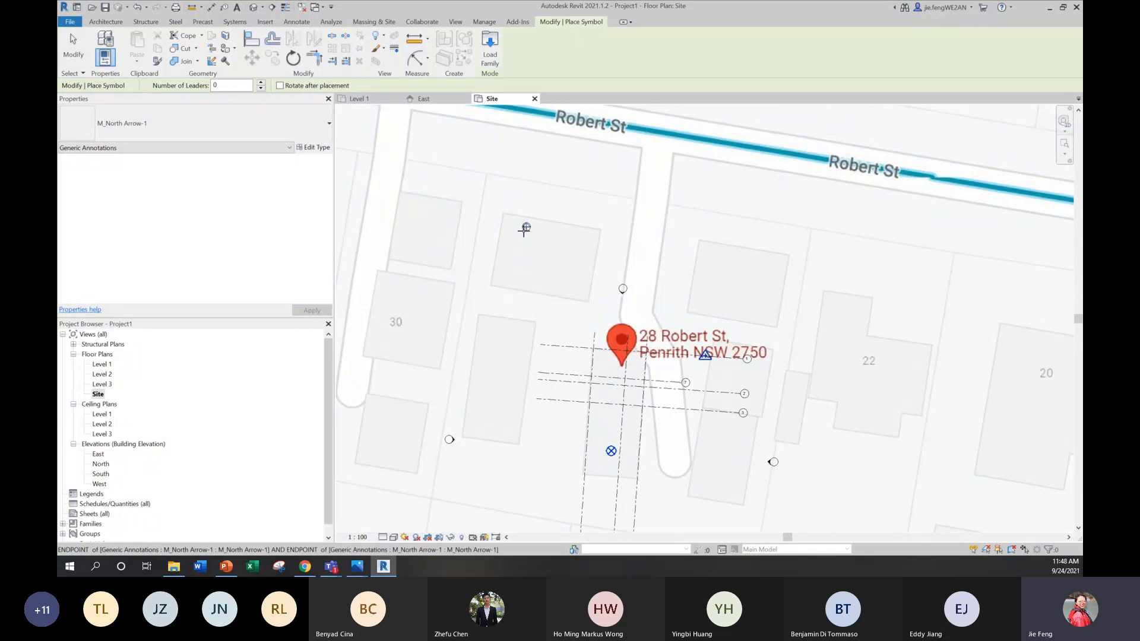
{"action": "scroll", "coordinate": [605, 246], "scroll_direction": "down", "scroll_amount": 1}
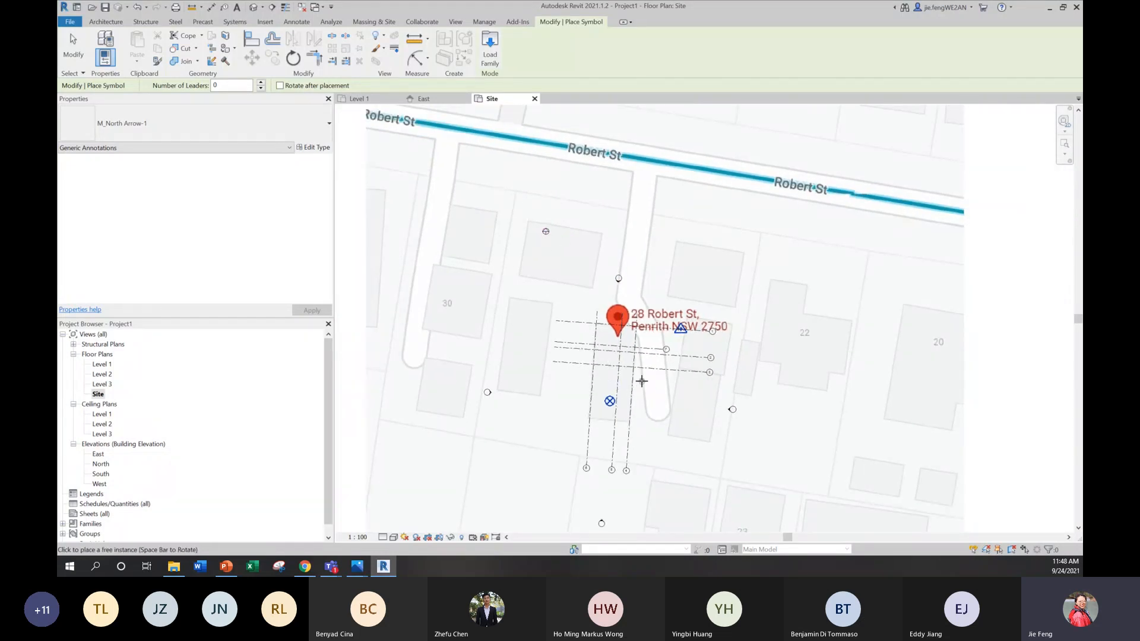
{"action": "key", "text": "Escape"}
{"action": "key", "text": "Escape"}
Step: Set the Site view's orientation to Project North and apply it
{"action": "left_click", "coordinate": [215, 246]}
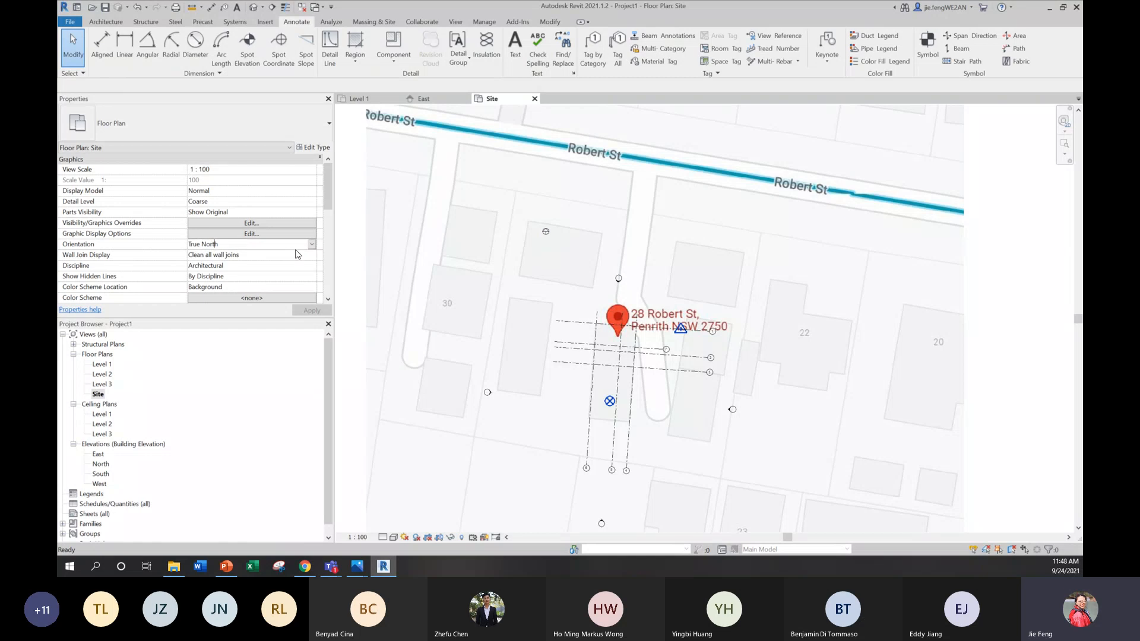
{"action": "left_click", "coordinate": [311, 244]}
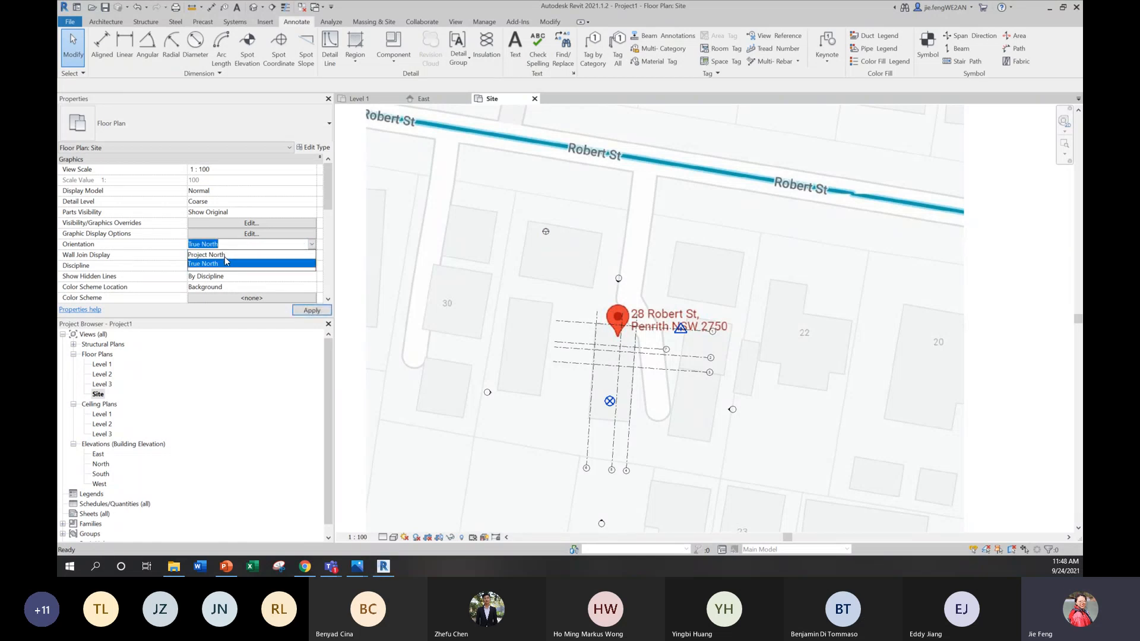
{"action": "left_click", "coordinate": [224, 255]}
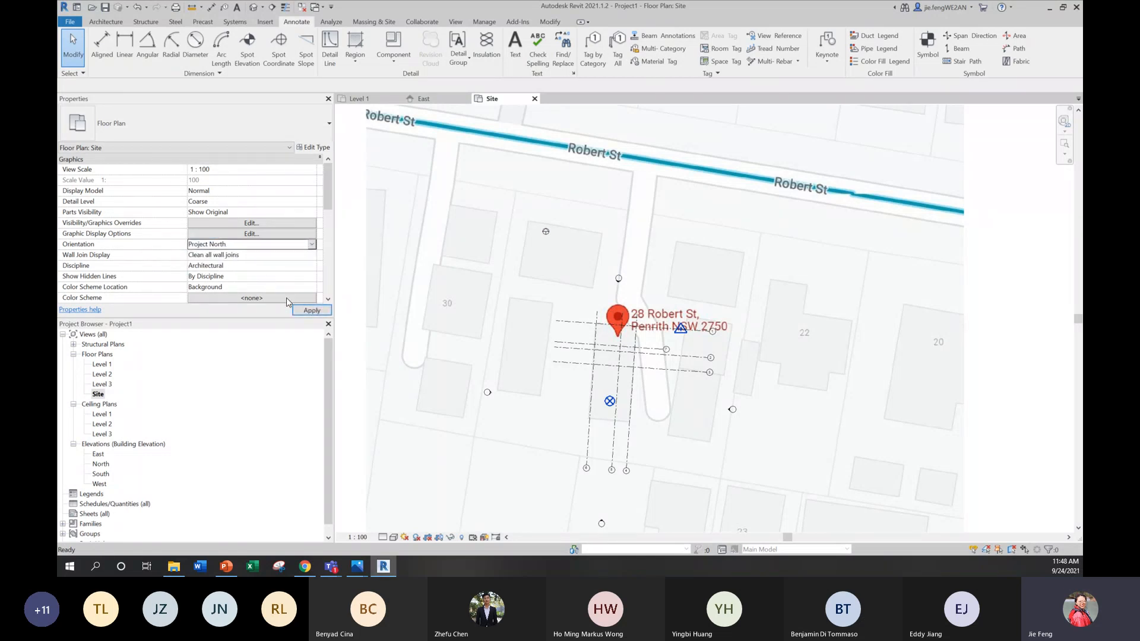
{"action": "left_click", "coordinate": [310, 310]}
{"action": "left_click_drag", "start_coordinate": [639, 301], "coordinate": [697, 204]}
{"action": "key", "text": "ctrl+z"}
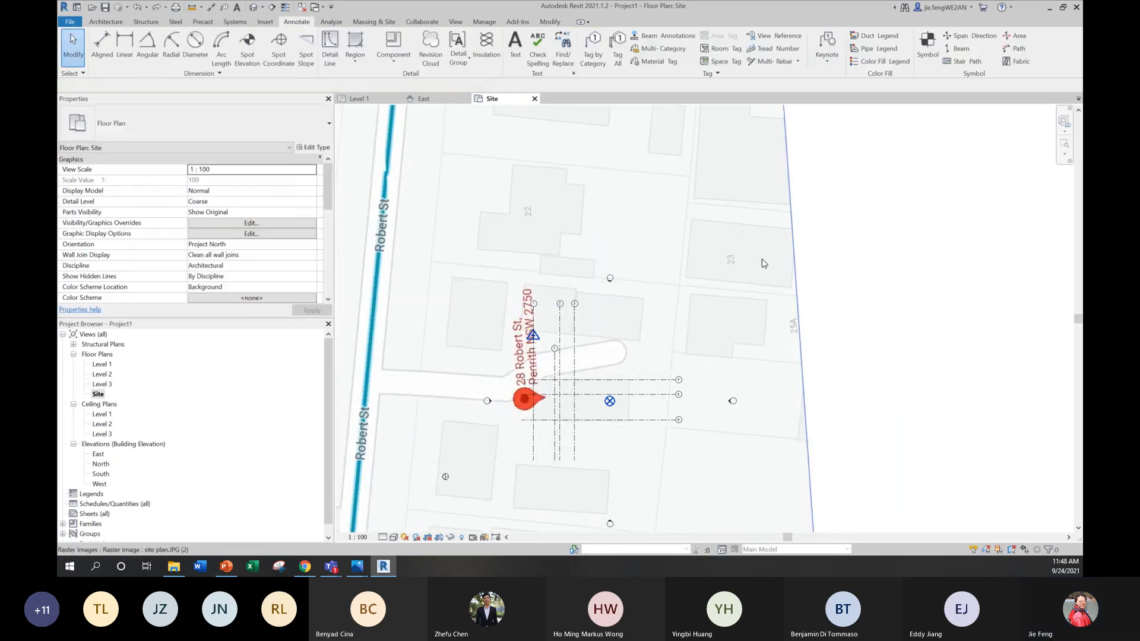
{"action": "scroll", "coordinate": [761, 259], "scroll_direction": "down", "scroll_amount": 5}
{"action": "scroll", "coordinate": [611, 400], "scroll_direction": "up", "scroll_amount": 4}
{"action": "scroll", "coordinate": [603, 347], "scroll_direction": "up", "scroll_amount": 3}
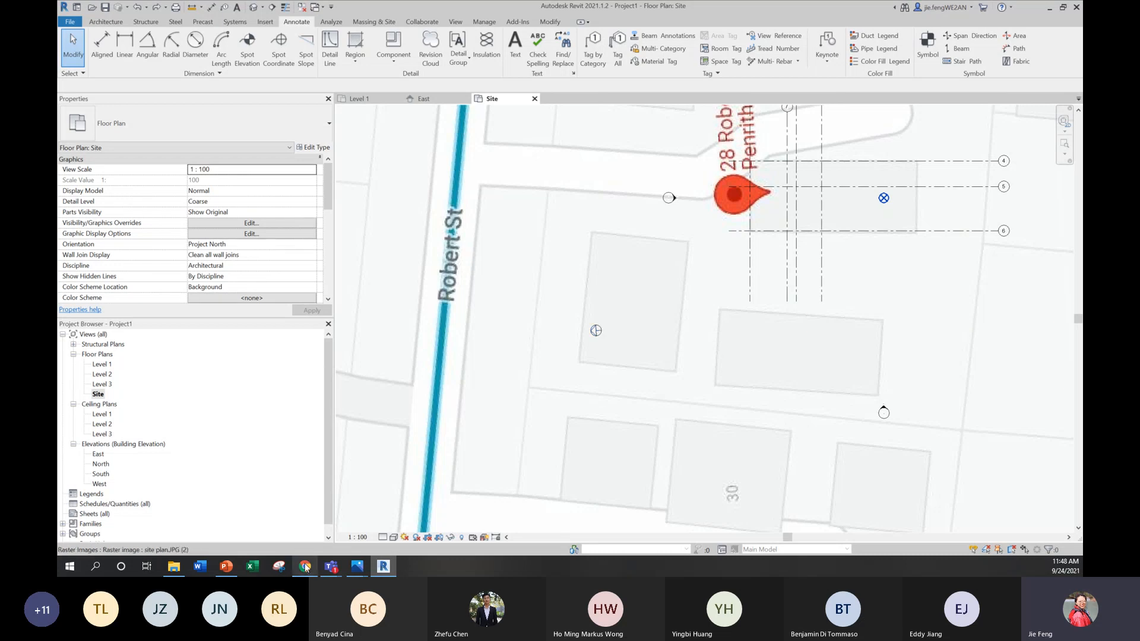
Step: Check the Revit Modelling Principles slide in PowerPoint and return to the Site view in Revit
{"action": "left_click", "coordinate": [224, 567]}
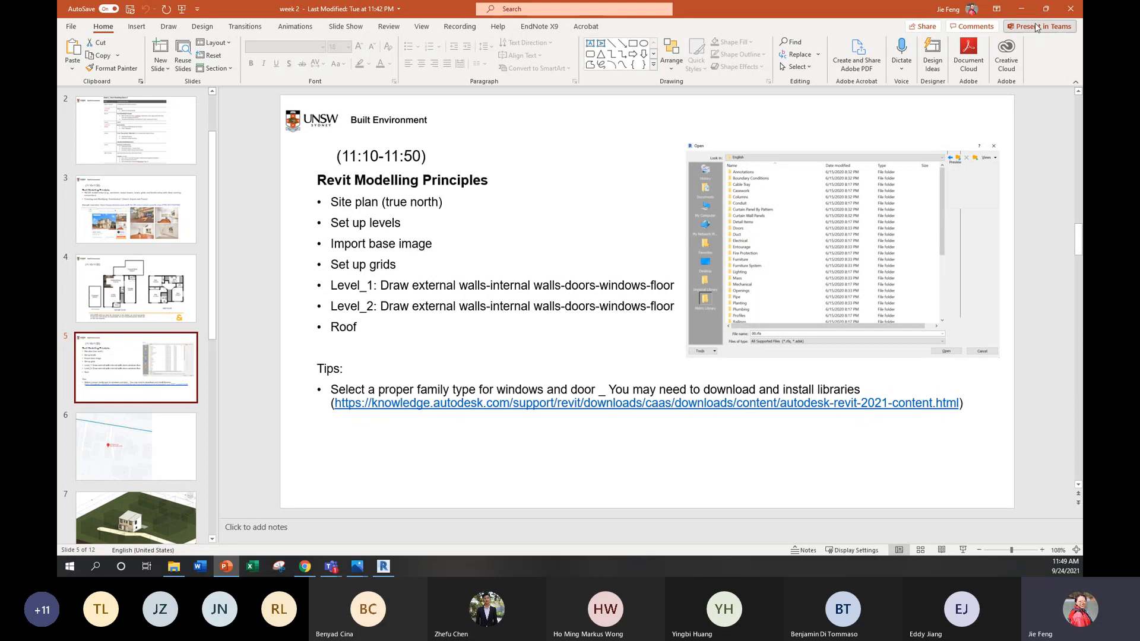
{"action": "left_click", "coordinate": [1021, 9]}
{"action": "scroll", "coordinate": [613, 300], "scroll_direction": "down", "scroll_amount": 5}
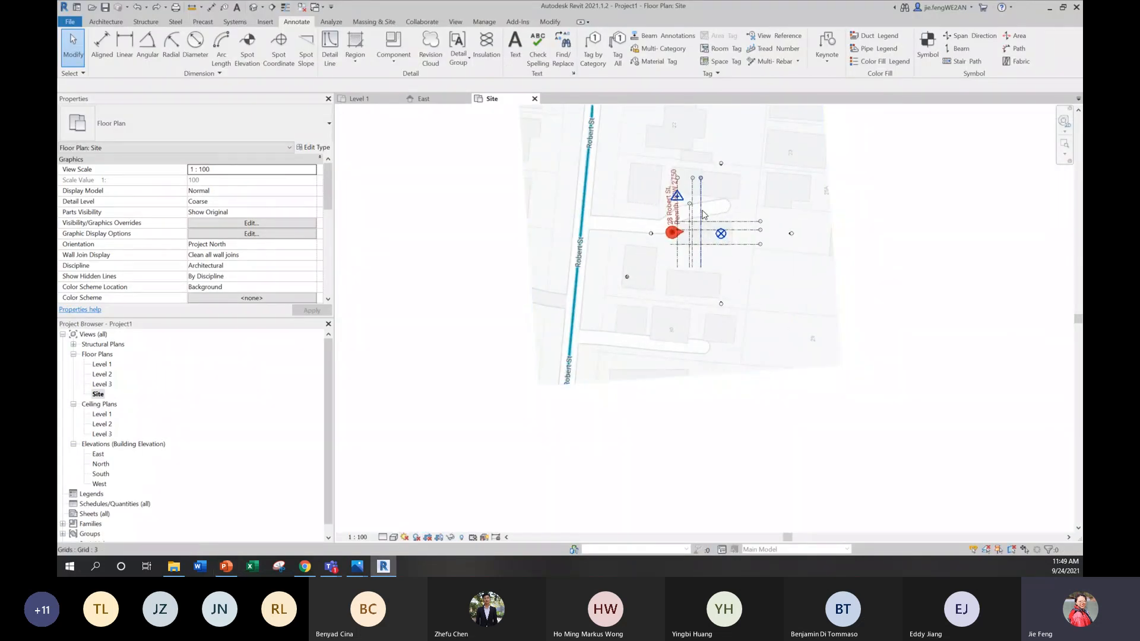
{"action": "scroll", "coordinate": [700, 214], "scroll_direction": "up", "scroll_amount": 5}
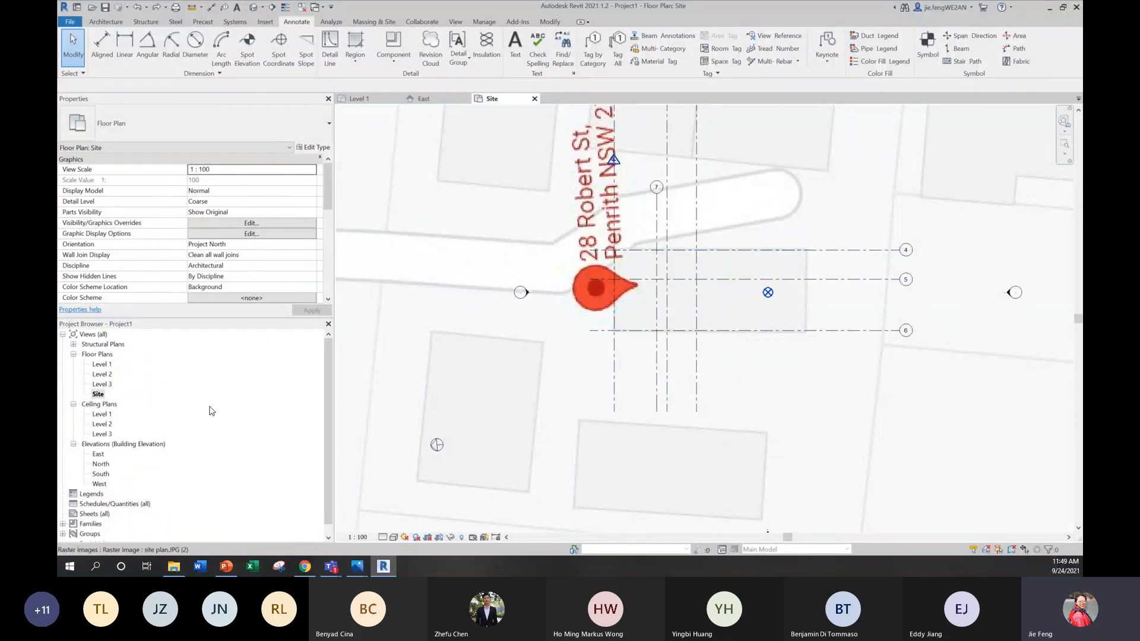
{"action": "scroll", "coordinate": [566, 348], "scroll_direction": "down", "scroll_amount": 5}
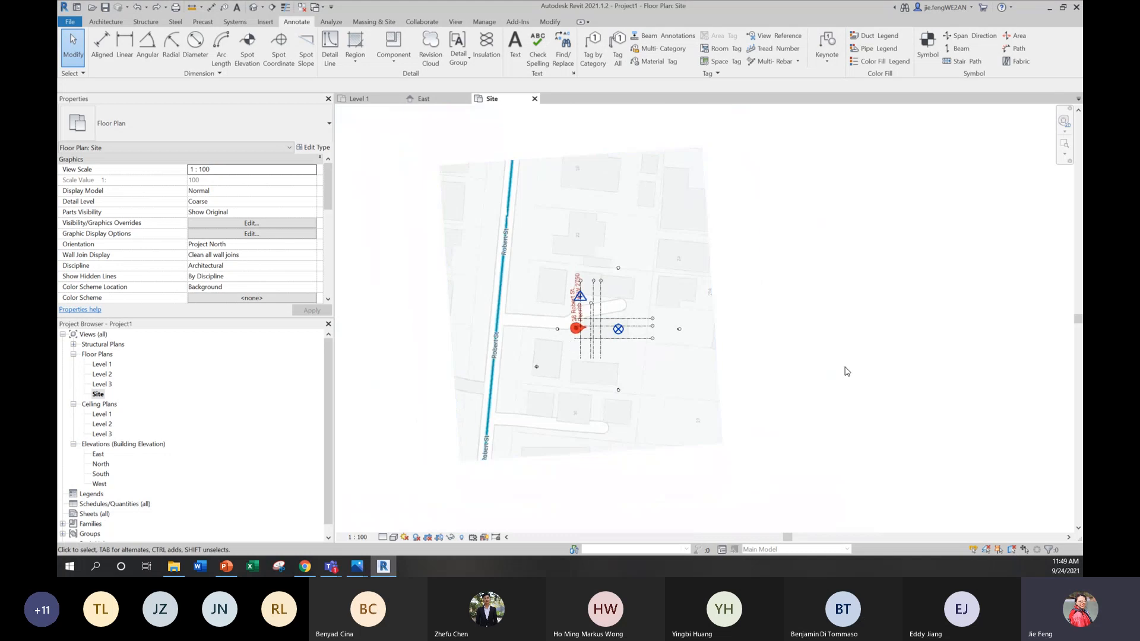
Step: Start a toposurface at absolute elevation 0.0 and place points down beyond the site plan's left edge to its lower-left corner
{"action": "left_click", "coordinate": [121, 23]}
{"action": "left_click", "coordinate": [376, 22]}
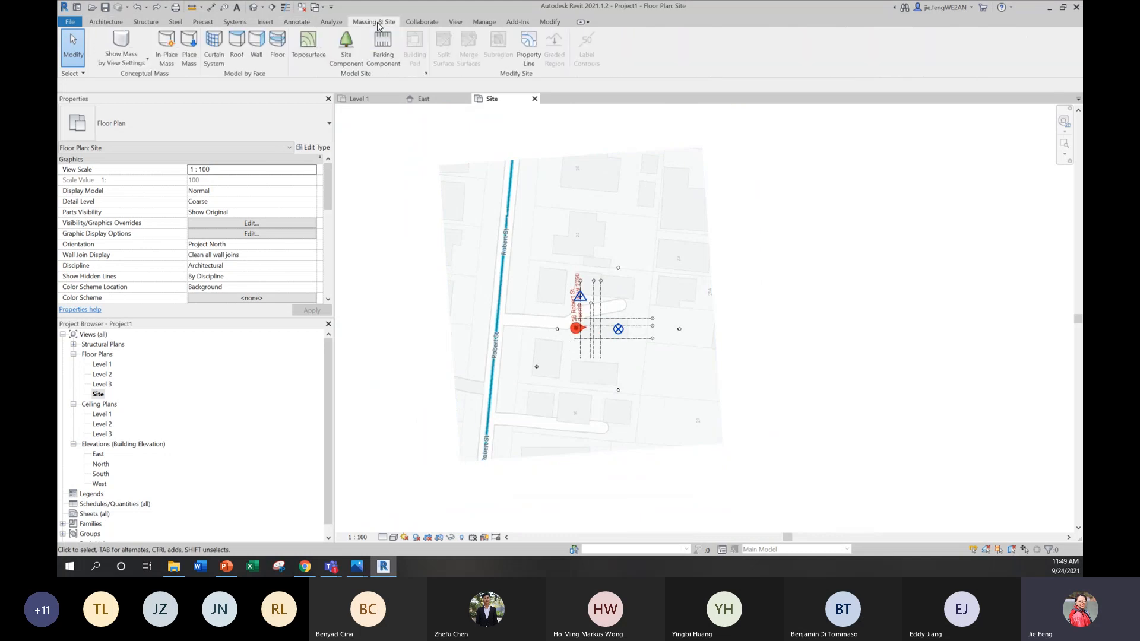
{"action": "left_click", "coordinate": [309, 43]}
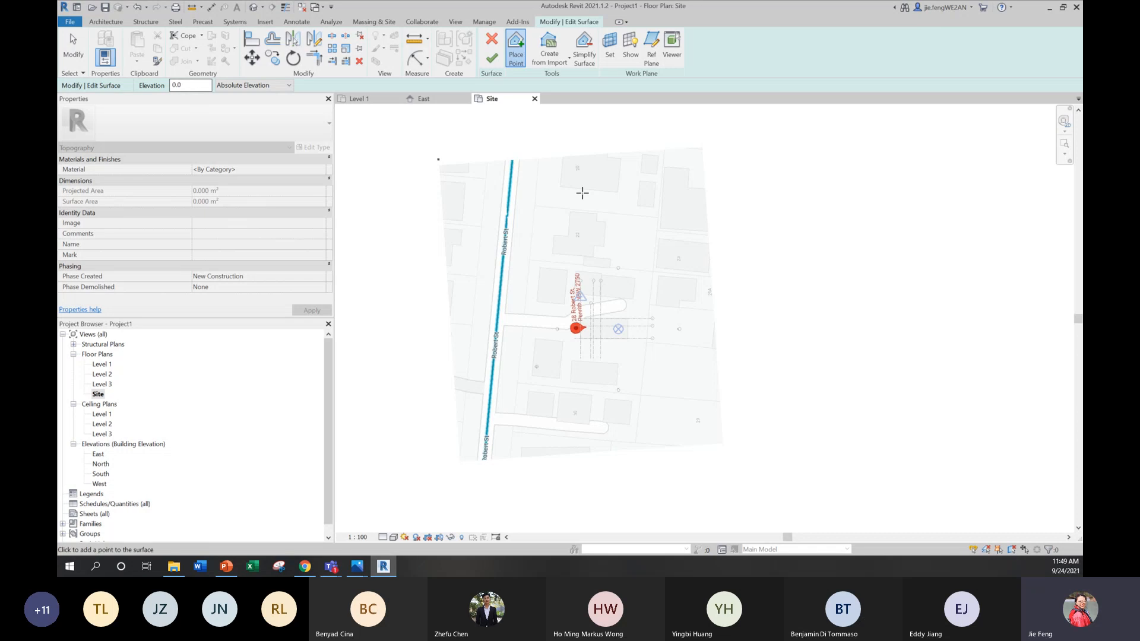
{"action": "left_click", "coordinate": [398, 126]}
{"action": "left_click", "coordinate": [392, 242]}
{"action": "left_click", "coordinate": [393, 329]}
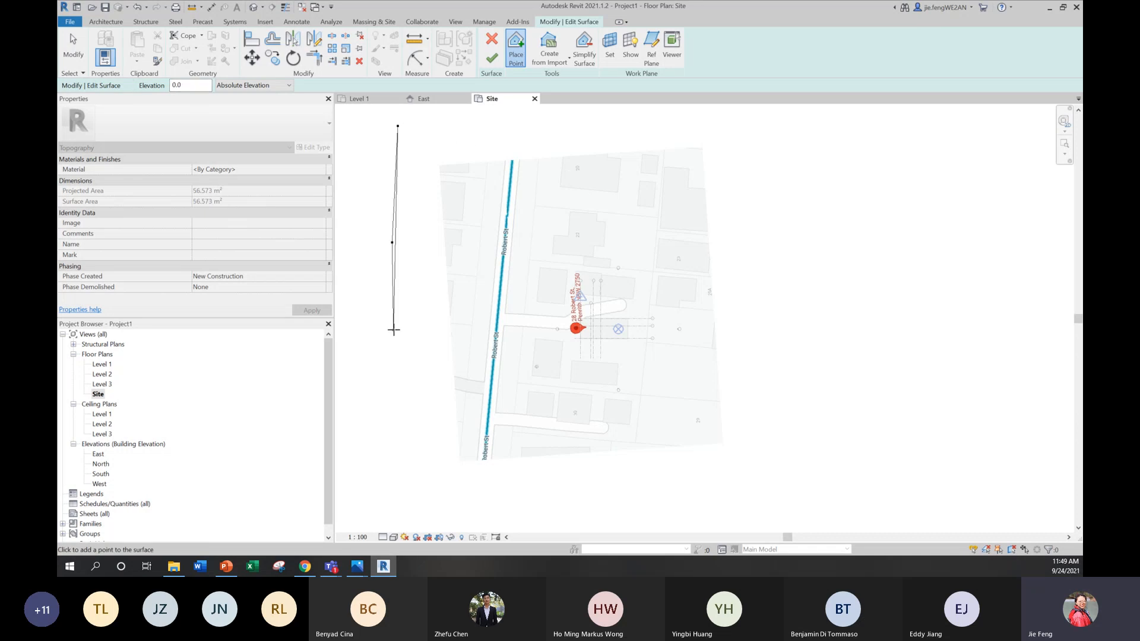
{"action": "left_click", "coordinate": [388, 404]}
{"action": "left_click", "coordinate": [389, 475]}
{"action": "left_click", "coordinate": [398, 515]}
{"action": "left_click", "coordinate": [433, 525]}
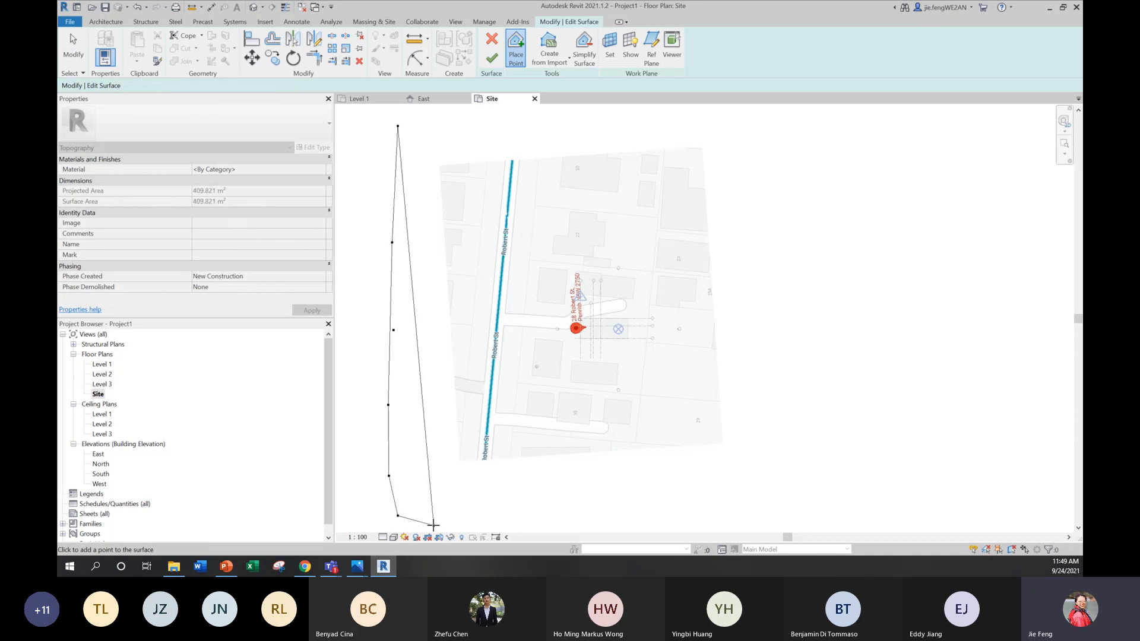
Step: Add a row of surface points from below the site plan up between Robert St and the address pin
{"action": "left_click", "coordinate": [504, 519]}
{"action": "left_click", "coordinate": [524, 480]}
{"action": "left_click", "coordinate": [524, 401]}
{"action": "left_click", "coordinate": [533, 322]}
{"action": "left_click", "coordinate": [530, 278]}
{"action": "left_click", "coordinate": [540, 212]}
{"action": "left_click", "coordinate": [540, 145]}
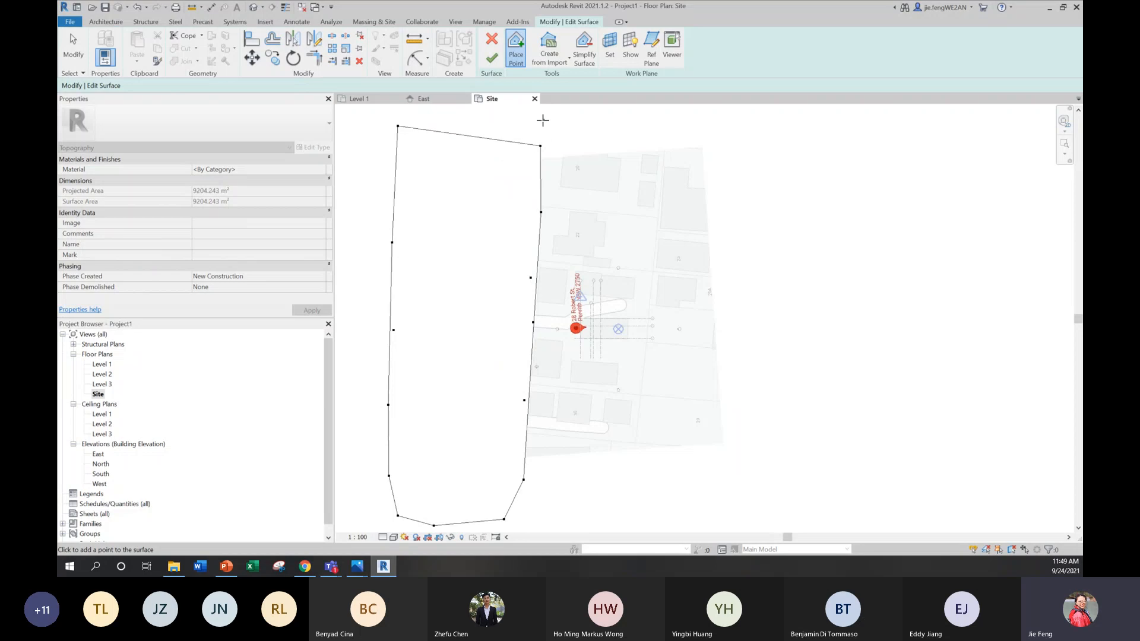
Step: Add surface points above the site plan and down through the grid area to below its lower edge
{"action": "left_click", "coordinate": [543, 120]}
{"action": "left_click", "coordinate": [609, 117]}
{"action": "left_click", "coordinate": [631, 156]}
{"action": "left_click", "coordinate": [639, 246]}
{"action": "left_click", "coordinate": [646, 371]}
{"action": "left_click", "coordinate": [650, 423]}
{"action": "left_click", "coordinate": [649, 468]}
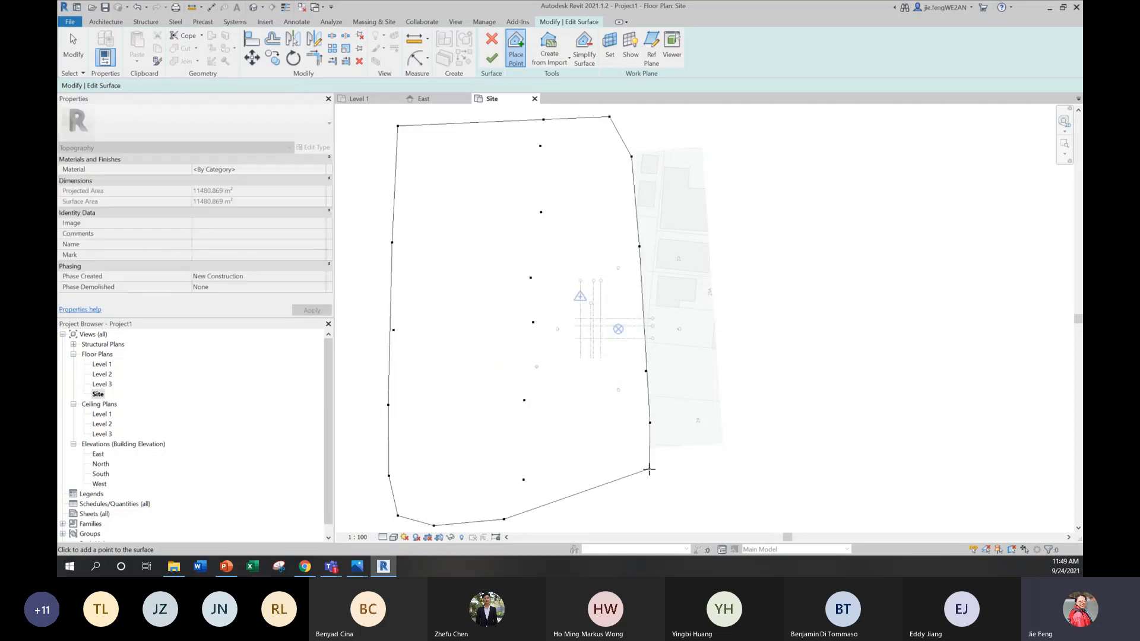
{"action": "left_click", "coordinate": [647, 507]}
{"action": "left_click", "coordinate": [647, 520]}
Step: Add surface points from below the site plan up beyond its right edge and around its upper-right corner, and finish the toposurface
{"action": "left_click", "coordinate": [709, 515]}
{"action": "left_click", "coordinate": [769, 503]}
{"action": "left_click", "coordinate": [764, 400]}
{"action": "left_click", "coordinate": [753, 281]}
{"action": "left_click", "coordinate": [744, 203]}
{"action": "left_click", "coordinate": [720, 145]}
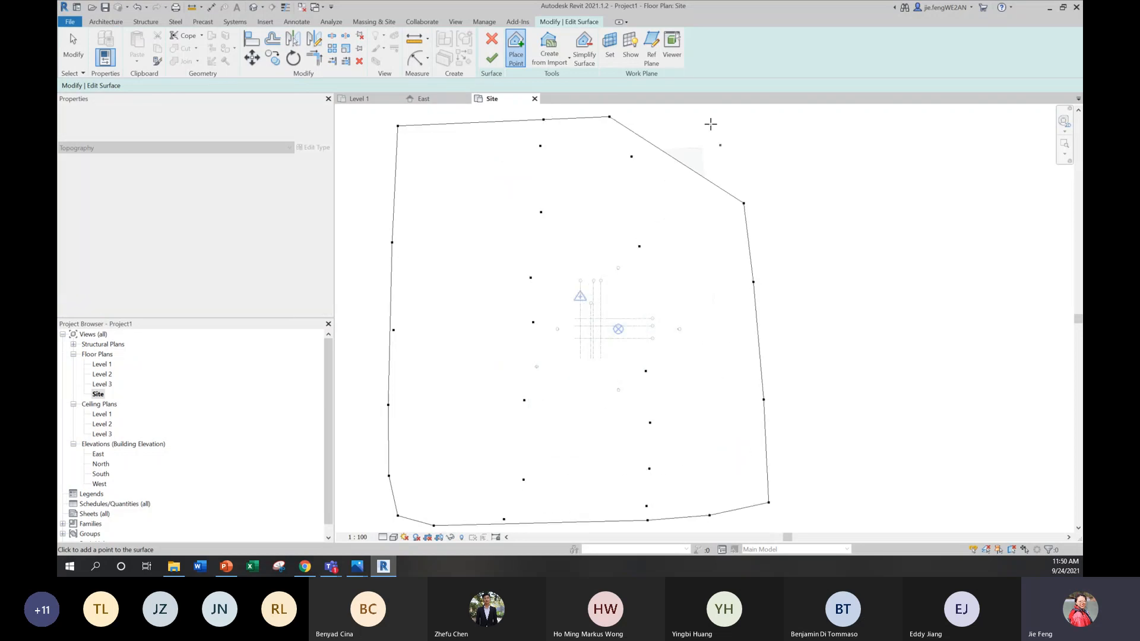
{"action": "left_click", "coordinate": [706, 118]}
{"action": "left_click", "coordinate": [678, 108]}
{"action": "scroll", "coordinate": [712, 205], "scroll_direction": "down", "scroll_amount": 1}
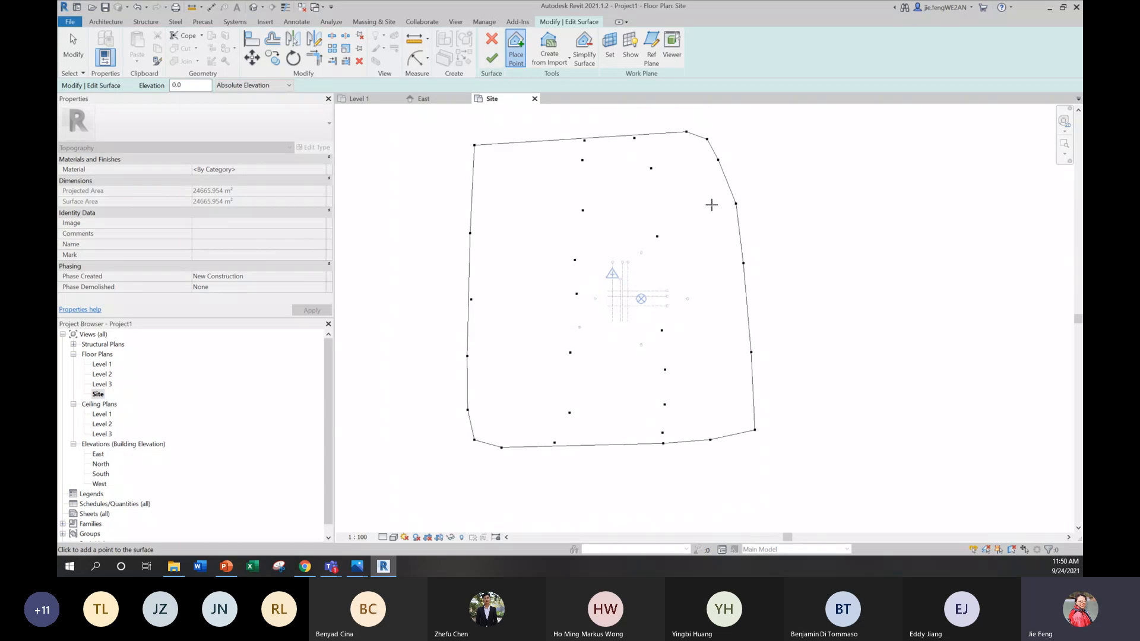
{"action": "left_click", "coordinate": [490, 59]}
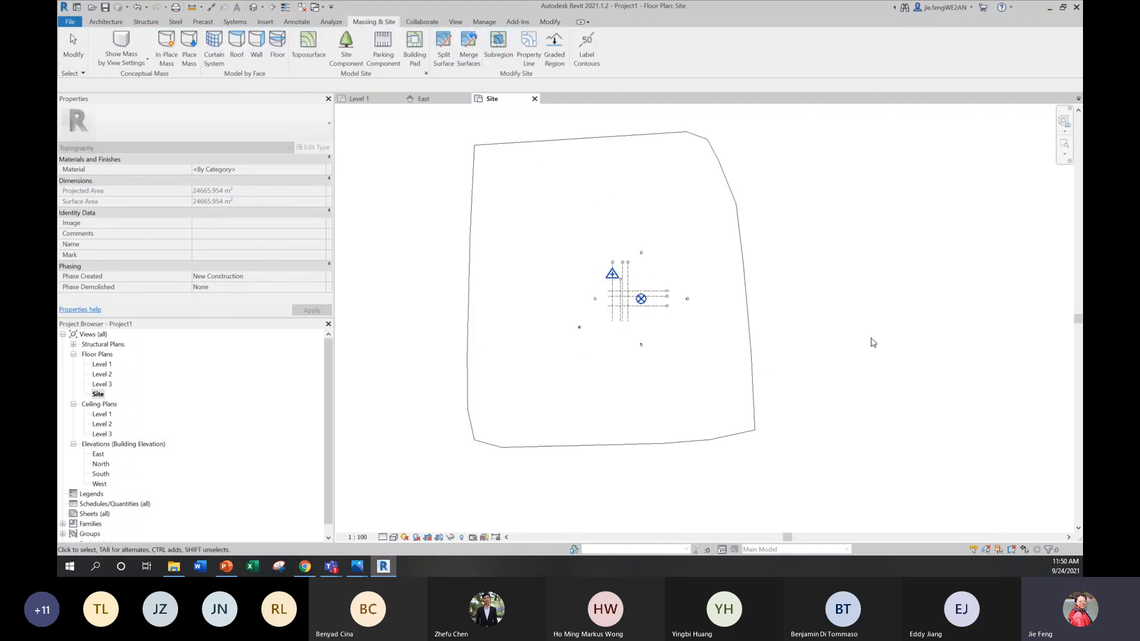
Step: Select the new toposurface and set the Site view's visual style to Wireframe
{"action": "left_click", "coordinate": [600, 445]}
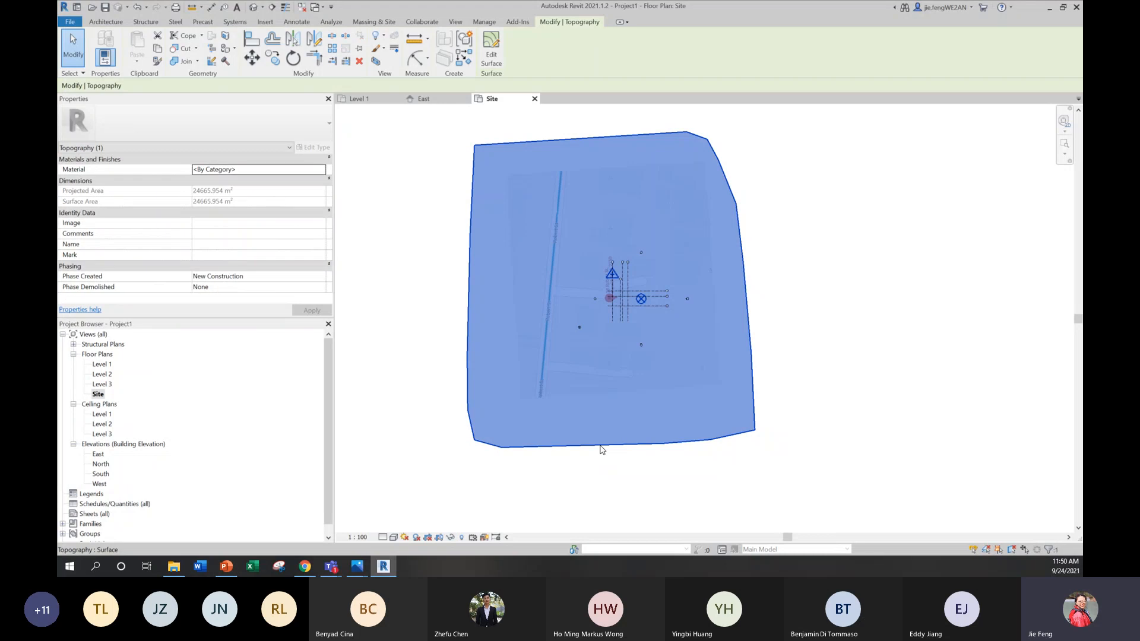
{"action": "left_click", "coordinate": [393, 537]}
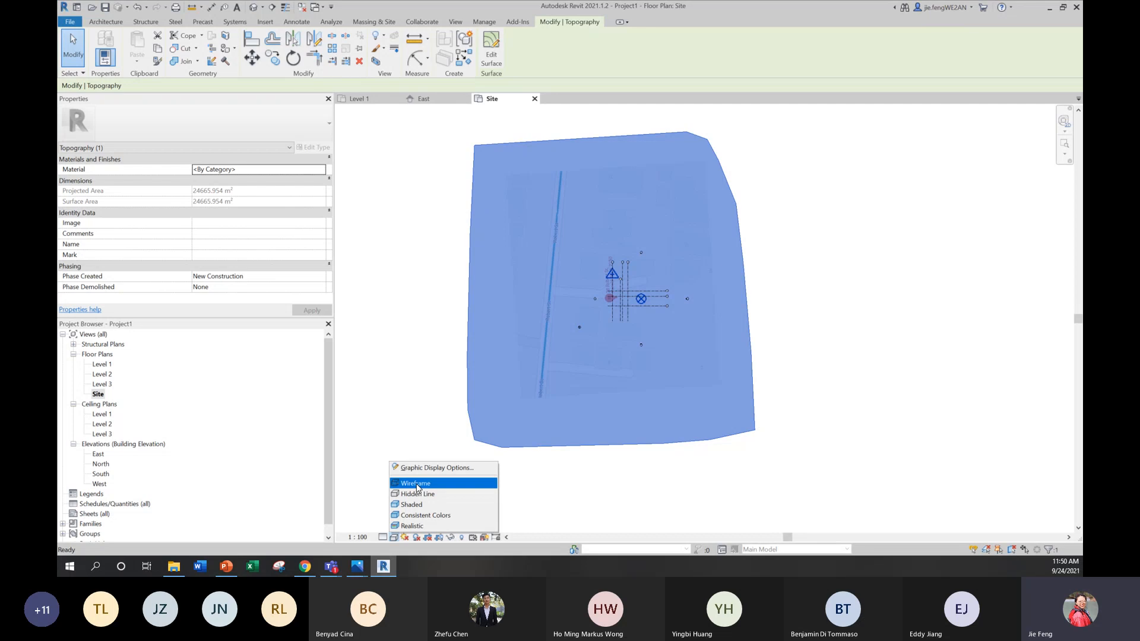
{"action": "left_click", "coordinate": [417, 484]}
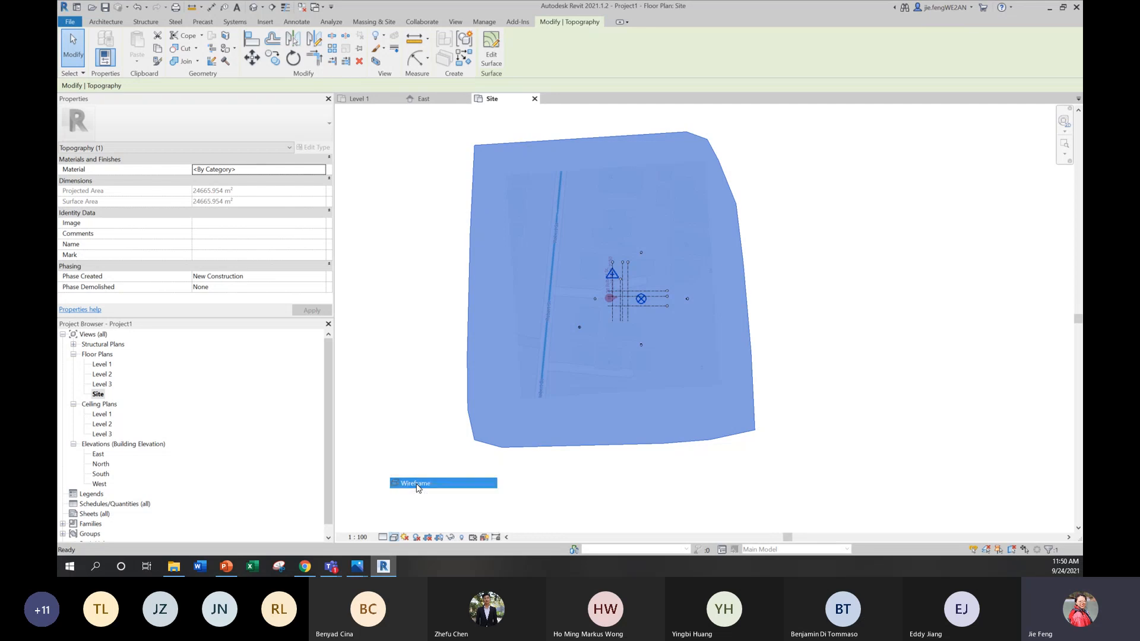
Step: Examine the site plan's Robert St road, the driveway and the grids around the address pin inside the toposurface boundary
{"action": "scroll", "coordinate": [757, 297], "scroll_direction": "up", "scroll_amount": 3}
{"action": "scroll", "coordinate": [755, 314], "scroll_direction": "down", "scroll_amount": 2}
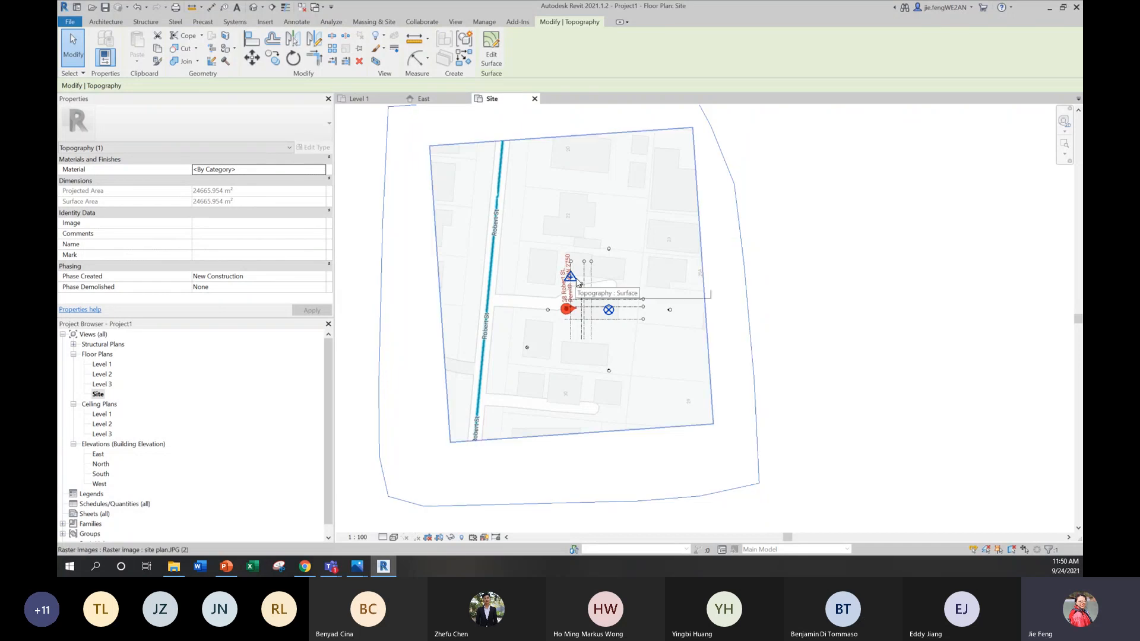
{"action": "scroll", "coordinate": [814, 279], "scroll_direction": "down", "scroll_amount": 1}
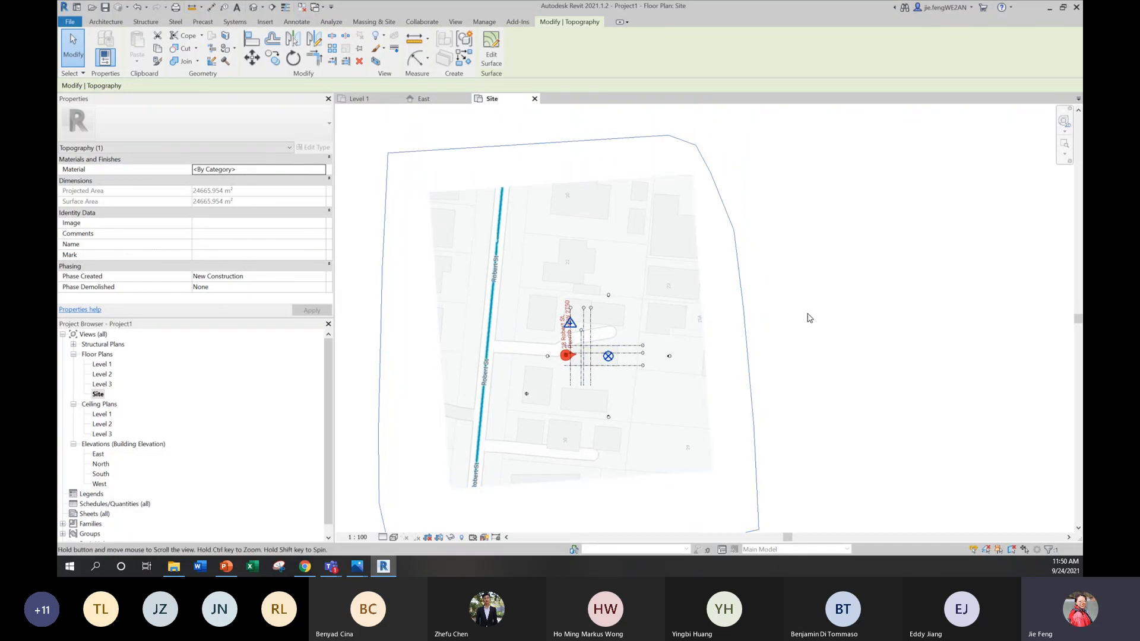
{"action": "scroll", "coordinate": [617, 340], "scroll_direction": "up", "scroll_amount": 2}
{"action": "scroll", "coordinate": [617, 341], "scroll_direction": "up", "scroll_amount": 2}
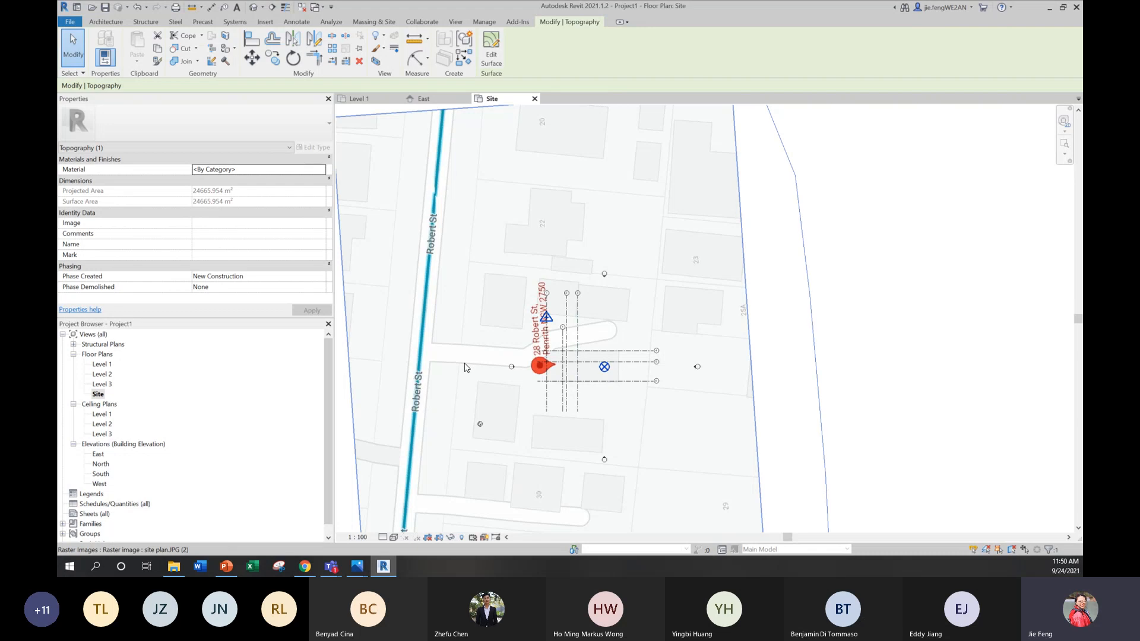
{"action": "scroll", "coordinate": [465, 366], "scroll_direction": "up", "scroll_amount": 1}
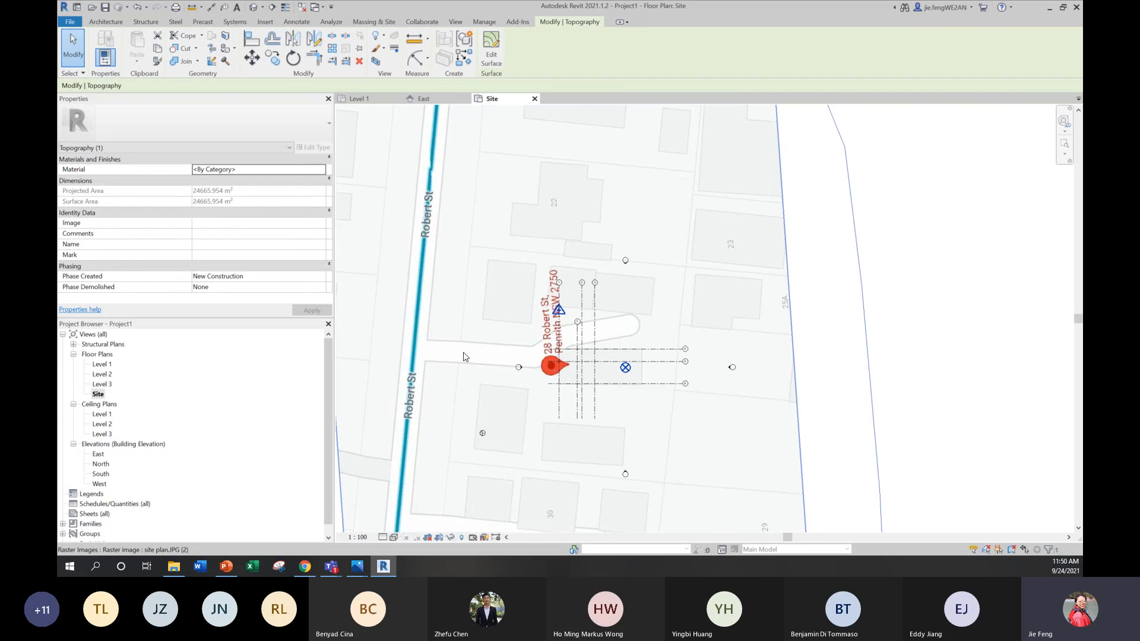
{"action": "scroll", "coordinate": [458, 357], "scroll_direction": "down", "scroll_amount": 5}
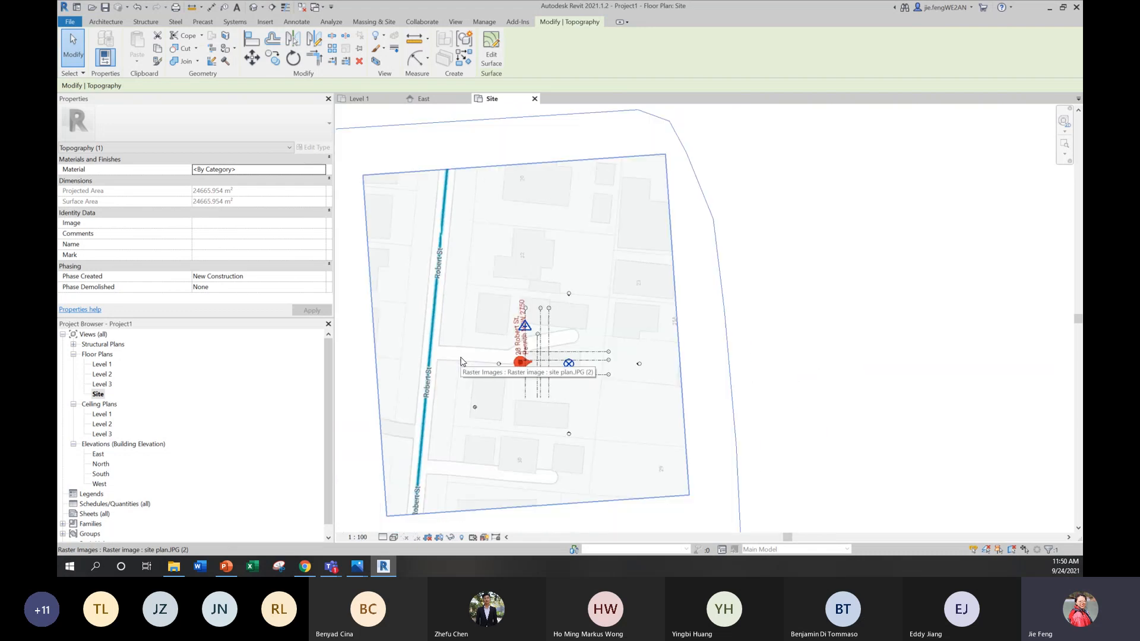
{"action": "scroll", "coordinate": [513, 335], "scroll_direction": "down", "scroll_amount": 2}
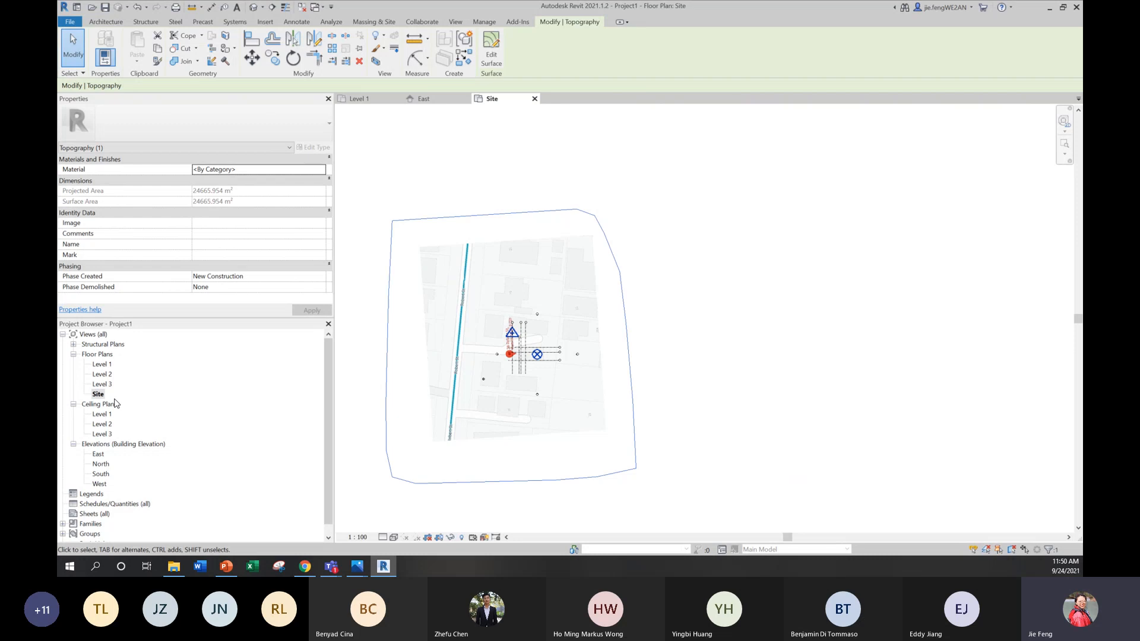
{"action": "left_click", "coordinate": [697, 376]}
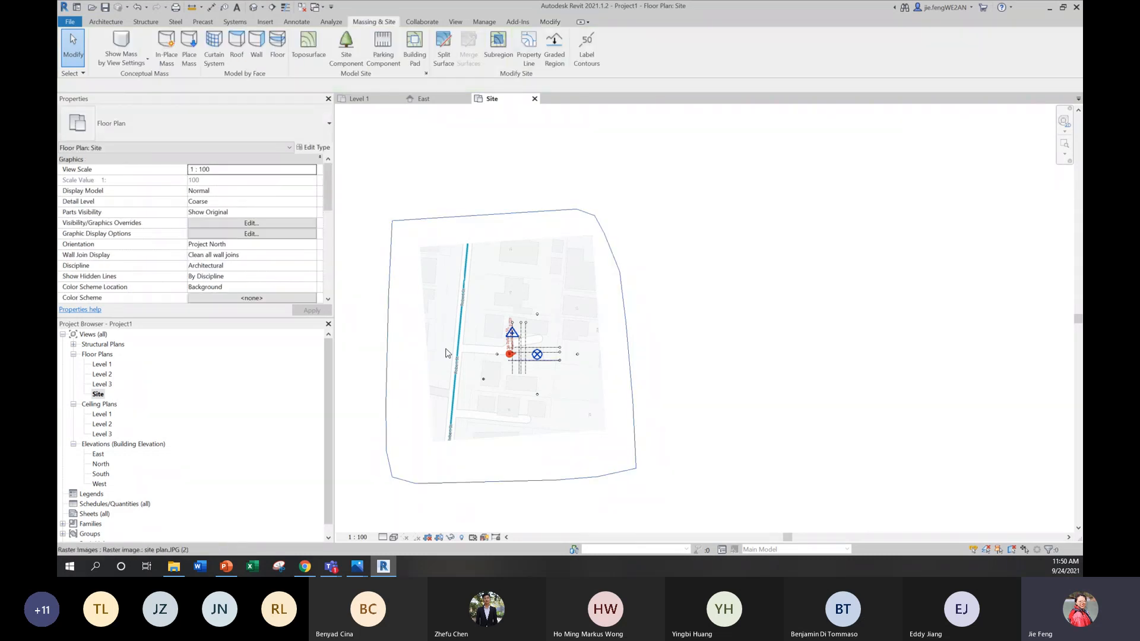
{"action": "scroll", "coordinate": [437, 339], "scroll_direction": "up", "scroll_amount": 4}
{"action": "scroll", "coordinate": [492, 330], "scroll_direction": "down", "scroll_amount": 1}
{"action": "middle_click_drag", "start_coordinate": [500, 357], "coordinate": [489, 326]}
{"action": "scroll", "coordinate": [486, 321], "scroll_direction": "down", "scroll_amount": 1}
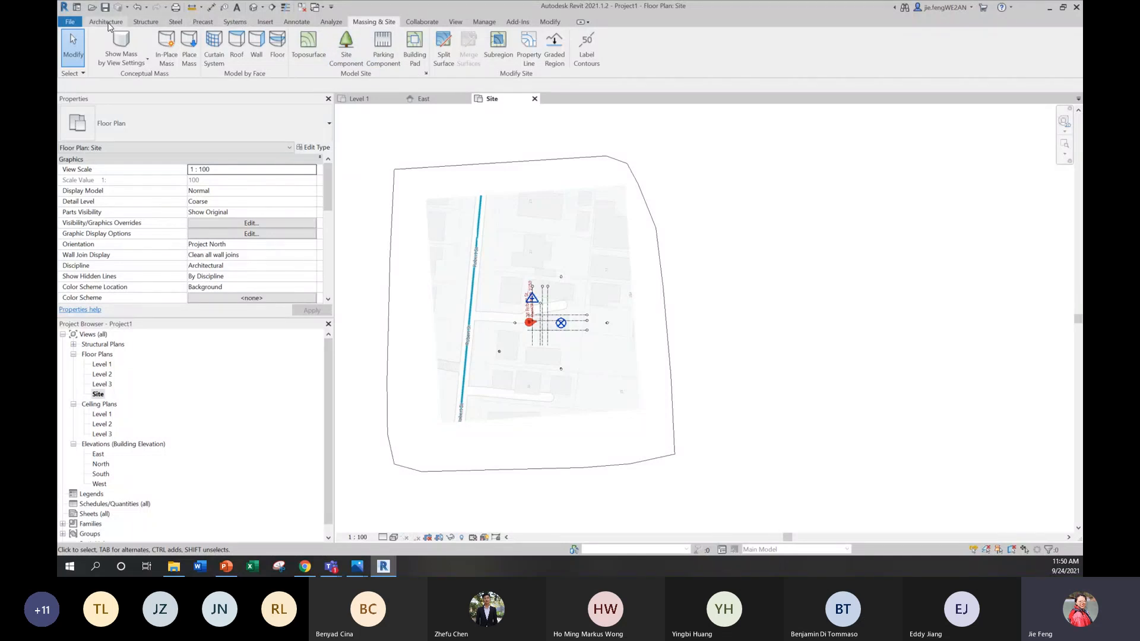
Step: Trace the upper edge and far end of the driveway with chained thin detail lines, starting at Robert St
{"action": "left_click", "coordinate": [297, 22]}
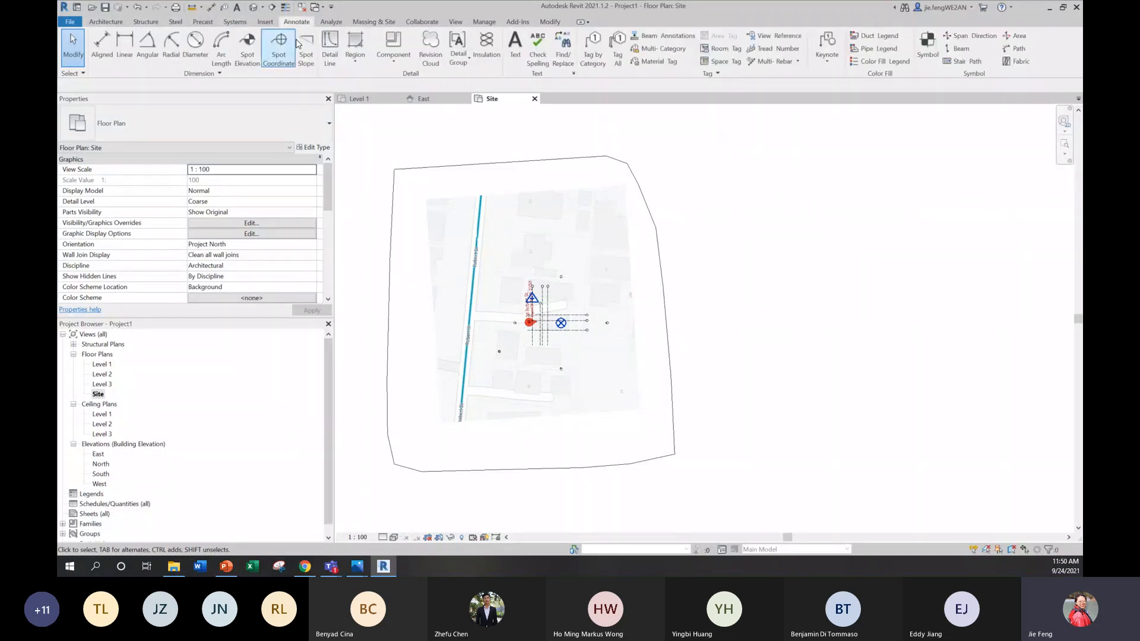
{"action": "left_click", "coordinate": [330, 48]}
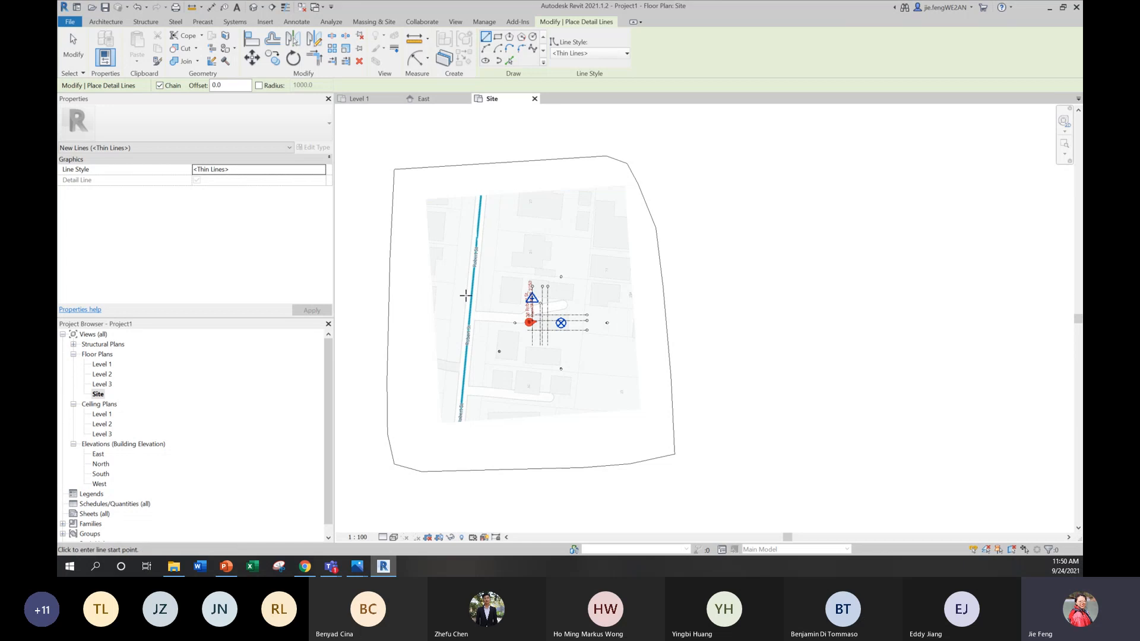
{"action": "scroll", "coordinate": [463, 409], "scroll_direction": "up", "scroll_amount": 3}
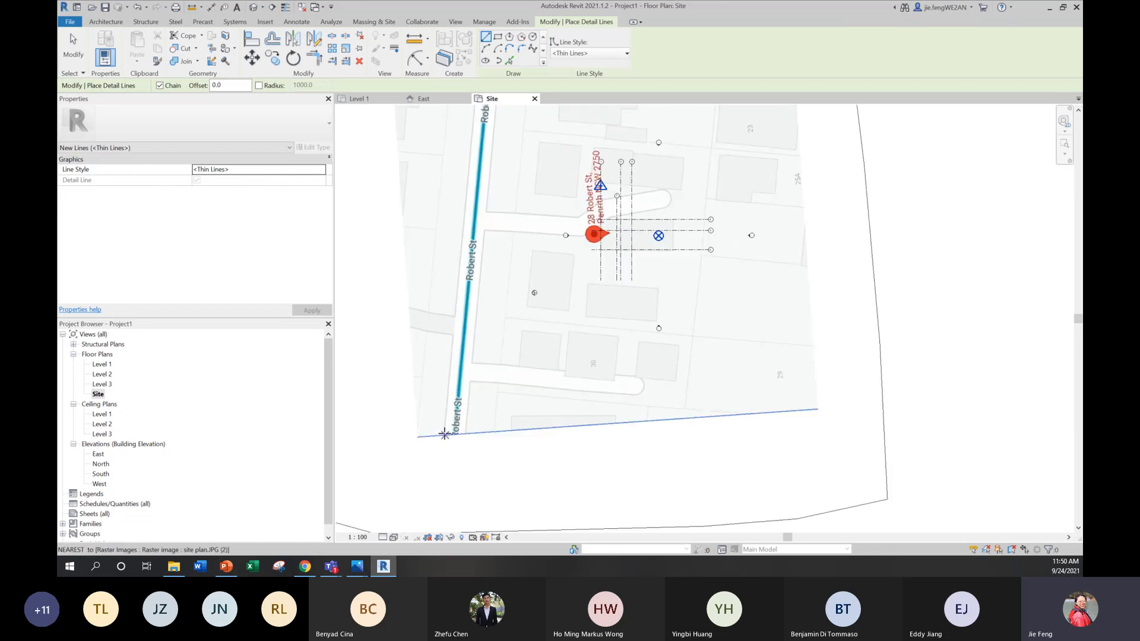
{"action": "middle_click_drag", "start_coordinate": [686, 174], "coordinate": [683, 267]}
{"action": "scroll", "coordinate": [551, 303], "scroll_direction": "up", "scroll_amount": 2}
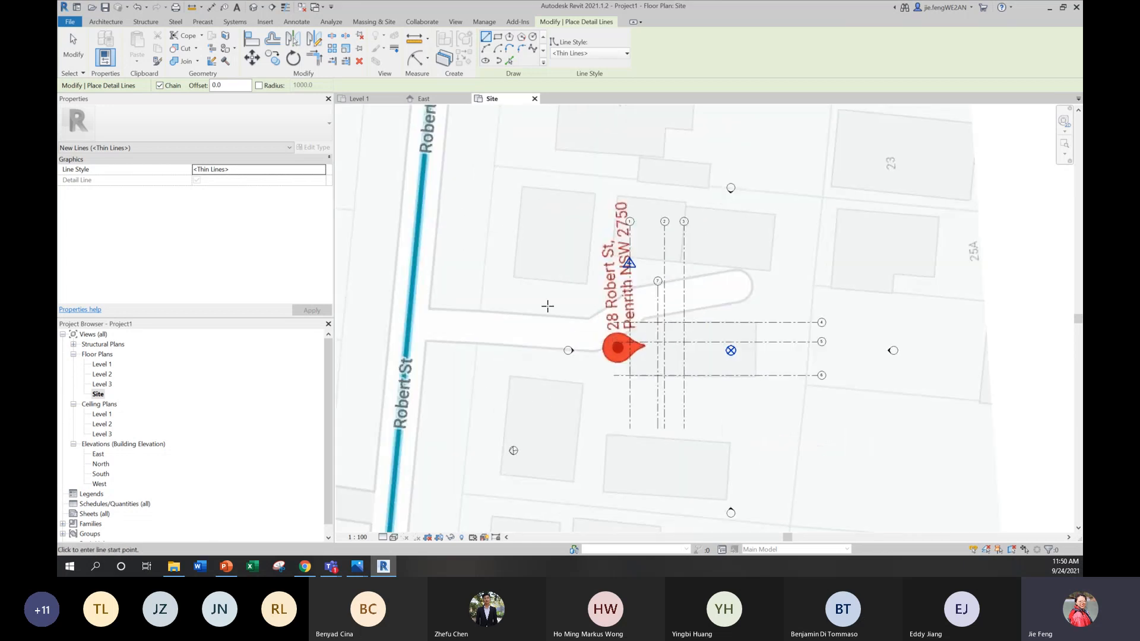
{"action": "left_click", "coordinate": [431, 307]}
{"action": "scroll", "coordinate": [588, 316], "scroll_direction": "up", "scroll_amount": 1}
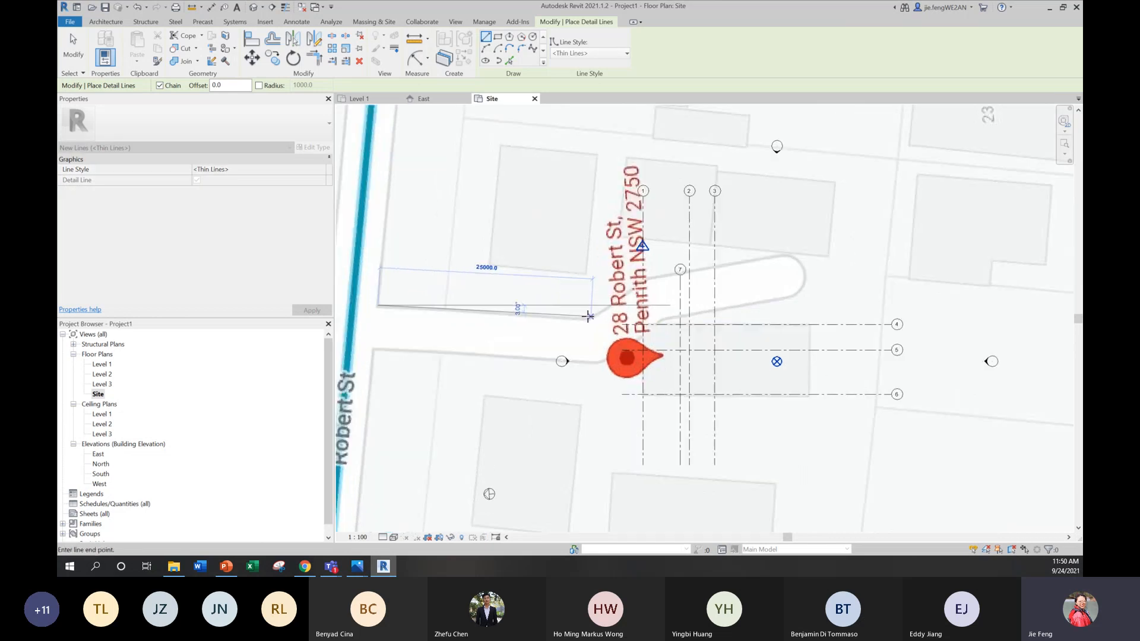
{"action": "scroll", "coordinate": [587, 317], "scroll_direction": "up", "scroll_amount": 4}
{"action": "left_click", "coordinate": [588, 319]}
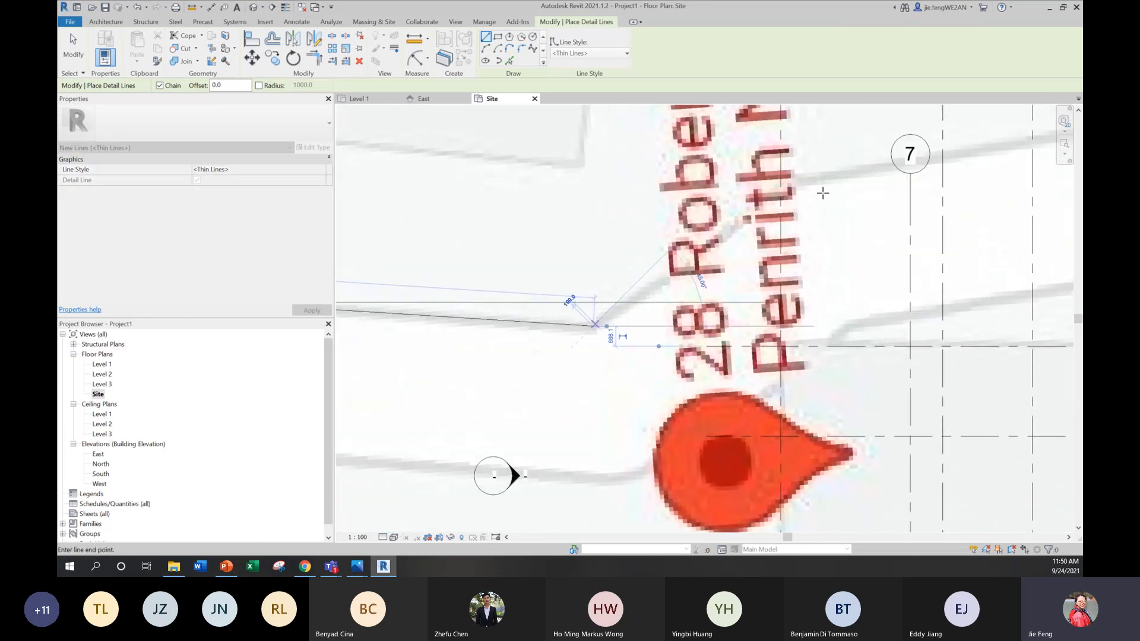
{"action": "left_click", "coordinate": [784, 184]}
{"action": "middle_click_drag", "start_coordinate": [891, 190], "coordinate": [542, 321]}
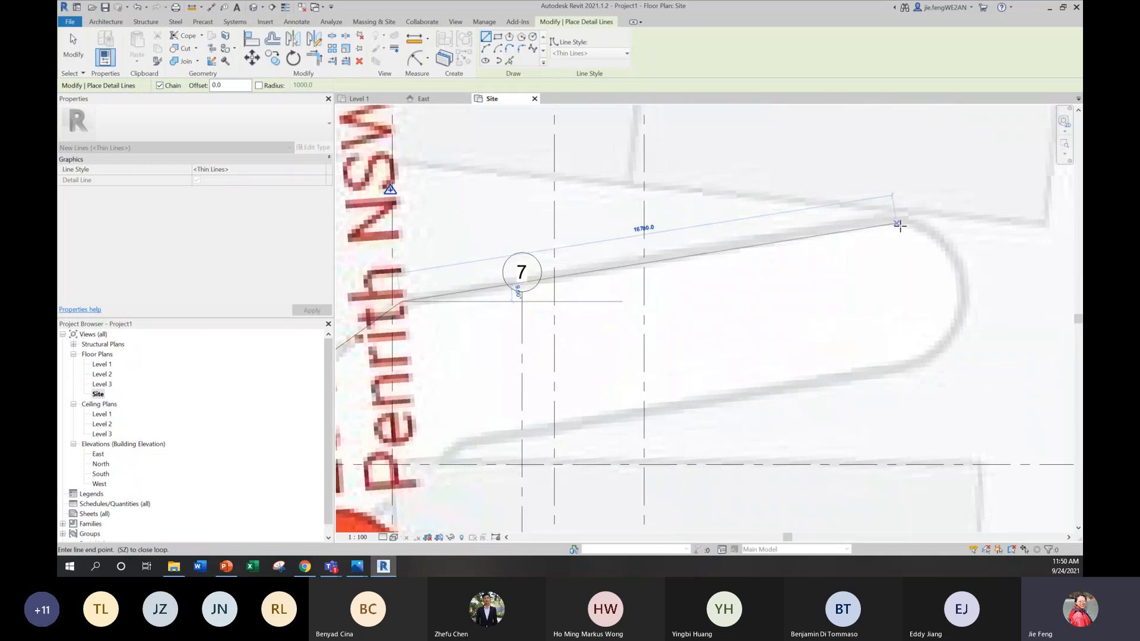
{"action": "left_click", "coordinate": [944, 216]}
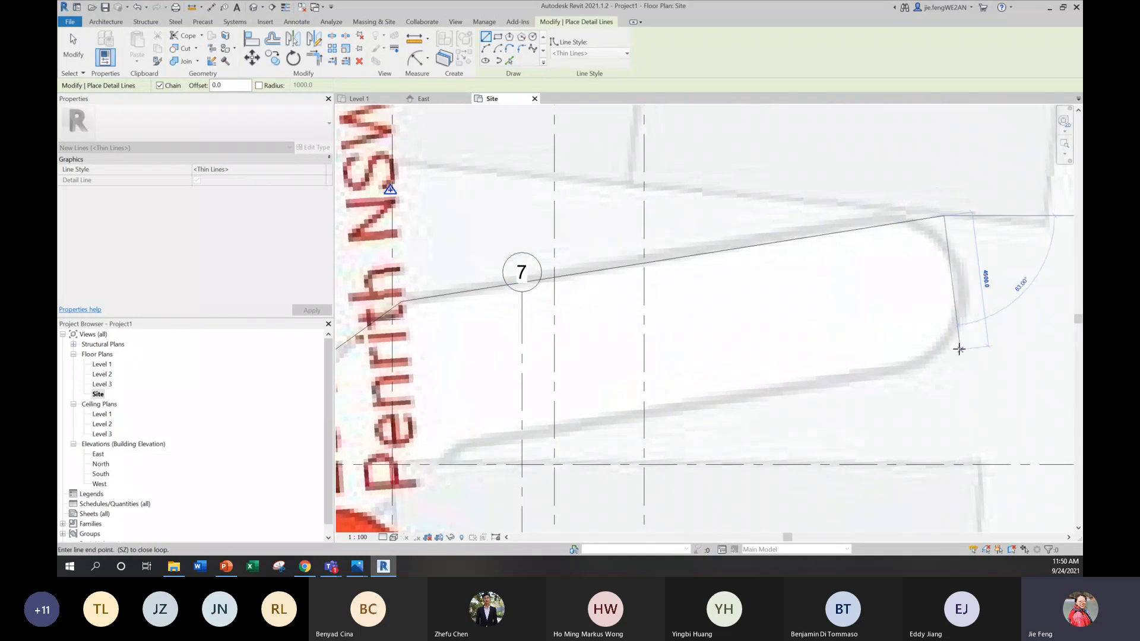
{"action": "left_click", "coordinate": [965, 352]}
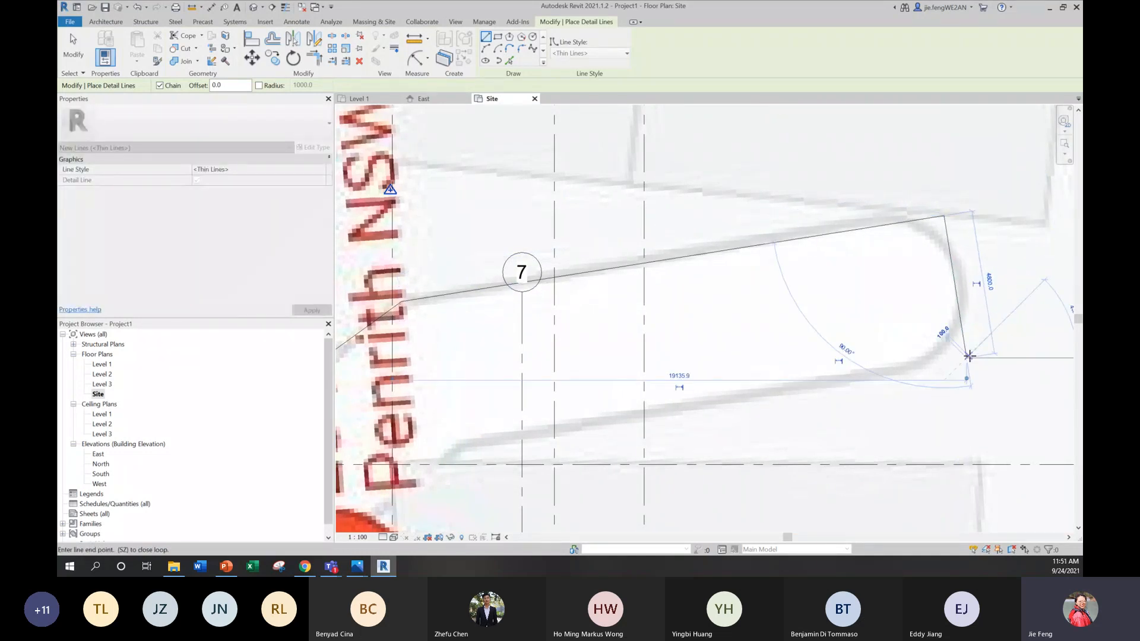
Step: Continue the detail lines along the driveway's lower edge, past the address pin and back to Robert St
{"action": "middle_click_drag", "start_coordinate": [654, 409], "coordinate": [843, 184]}
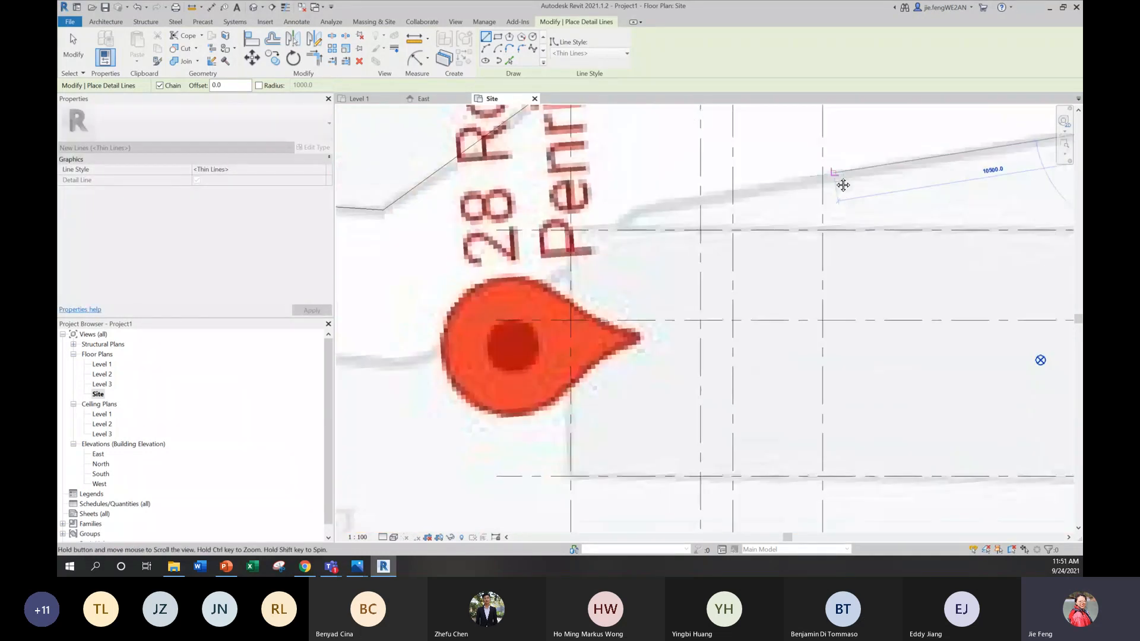
{"action": "left_click", "coordinate": [639, 212]}
{"action": "left_click", "coordinate": [423, 365]}
{"action": "middle_click_drag", "start_coordinate": [560, 381], "coordinate": [892, 376]}
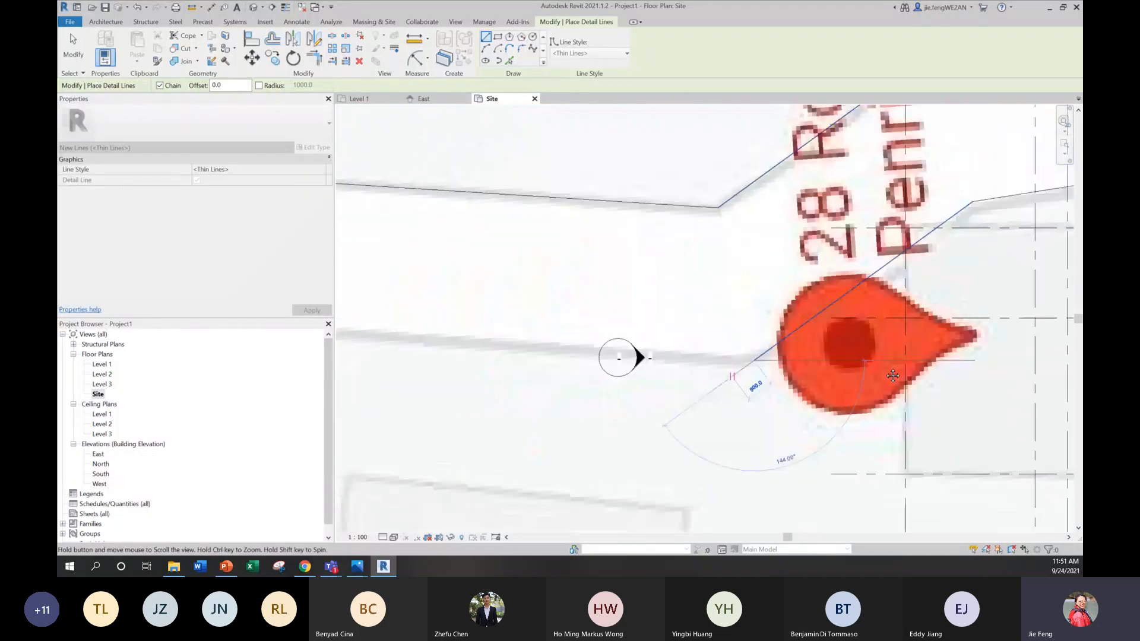
{"action": "scroll", "coordinate": [550, 364], "scroll_direction": "down", "scroll_amount": 6}
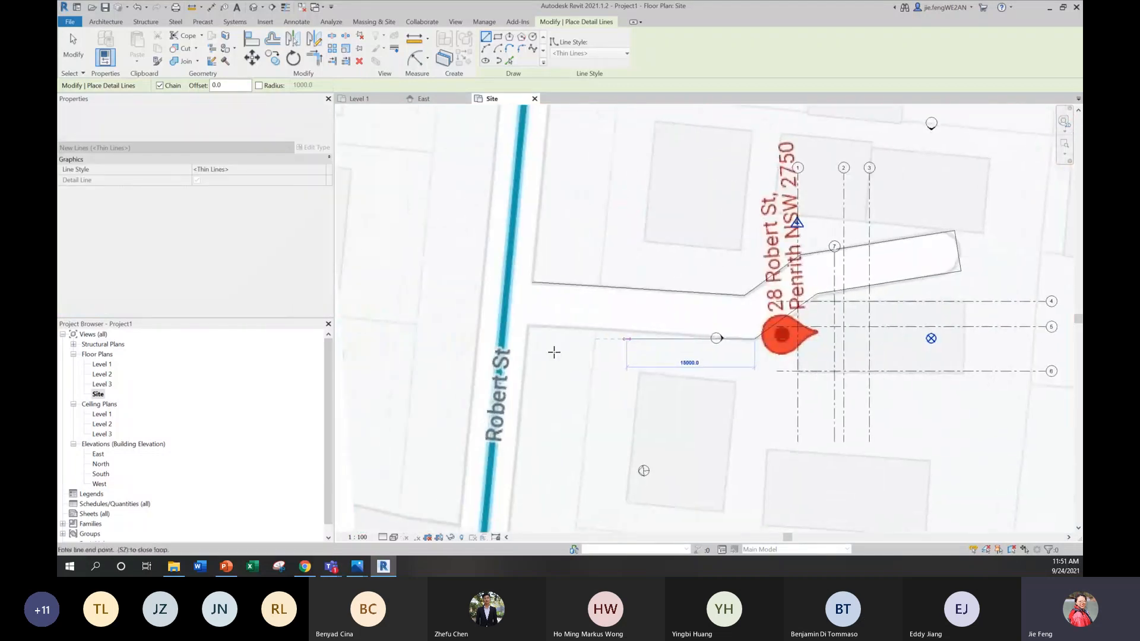
{"action": "left_click", "coordinate": [530, 325]}
Step: Extend the detail lines down Robert St's right edge to beyond the toposurface's lower boundary and end the line chain
{"action": "middle_click_drag", "start_coordinate": [578, 221], "coordinate": [617, 47]}
{"action": "scroll", "coordinate": [595, 180], "scroll_direction": "down", "scroll_amount": 2}
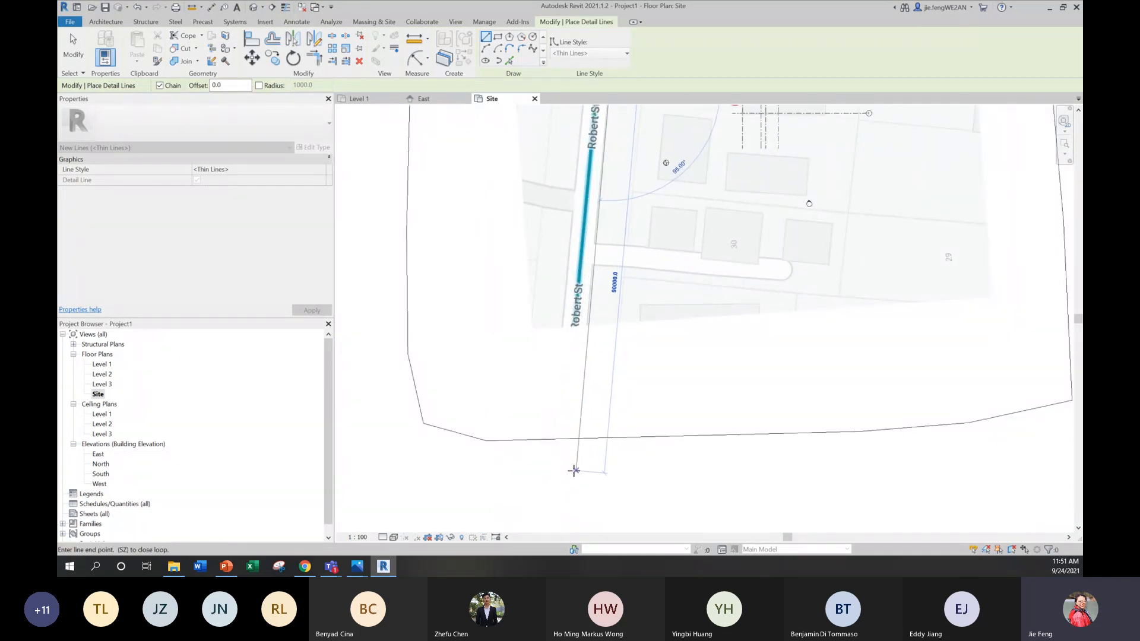
{"action": "left_click", "coordinate": [574, 470]}
{"action": "key", "text": "Escape"}
{"action": "key", "text": "Escape"}
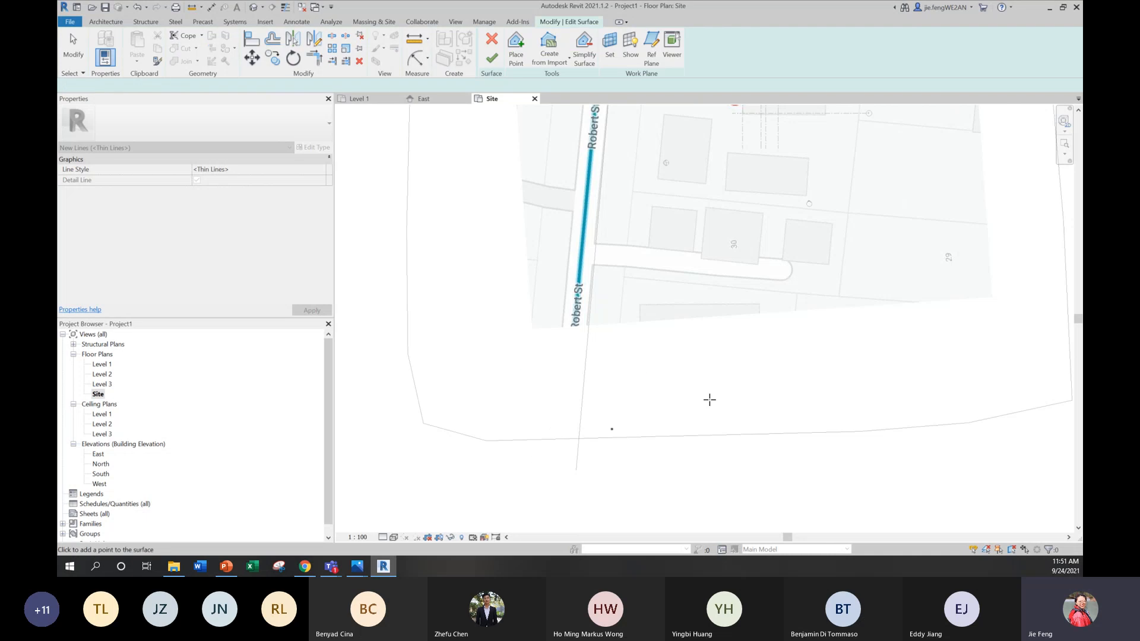
{"action": "scroll", "coordinate": [620, 367], "scroll_direction": "down", "scroll_amount": 3}
{"action": "middle_click_drag", "start_coordinate": [674, 209], "coordinate": [628, 413]}
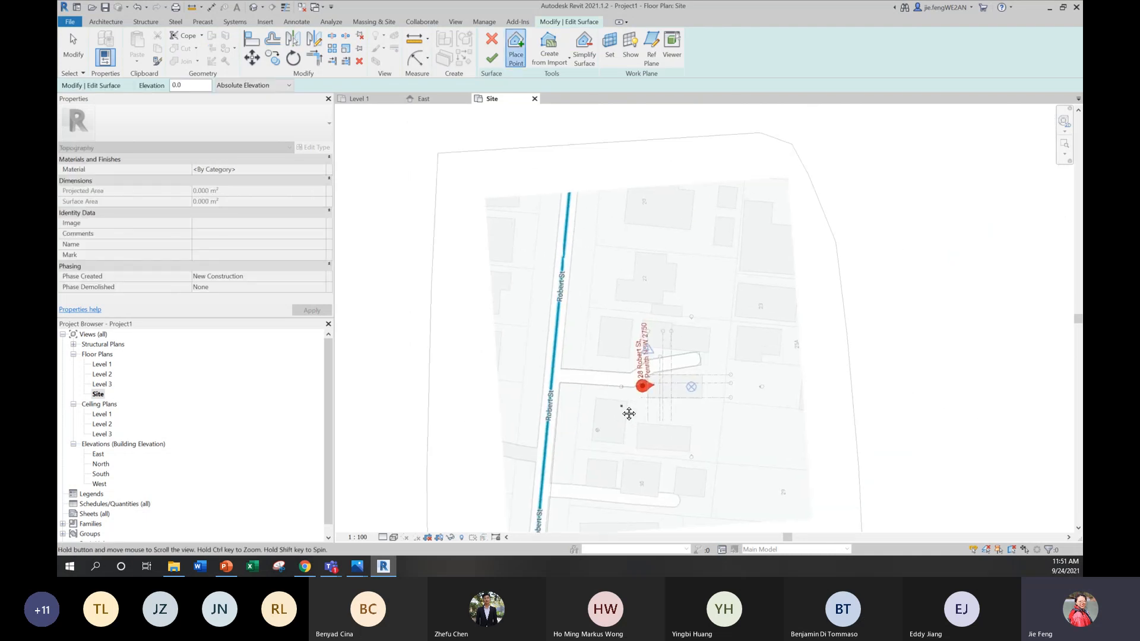
{"action": "scroll", "coordinate": [530, 349], "scroll_direction": "up", "scroll_amount": 1}
{"action": "scroll", "coordinate": [530, 349], "scroll_direction": "up", "scroll_amount": 4}
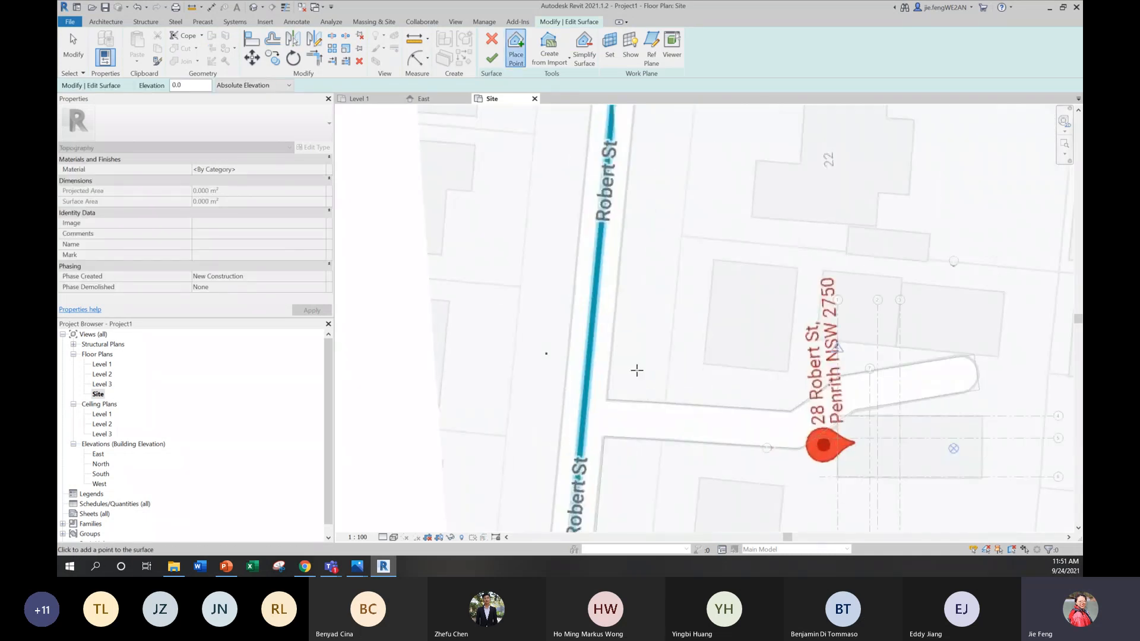
{"action": "left_click", "coordinate": [616, 407]}
{"action": "left_click", "coordinate": [660, 150]}
{"action": "middle_click_drag", "start_coordinate": [655, 221], "coordinate": [603, 428]}
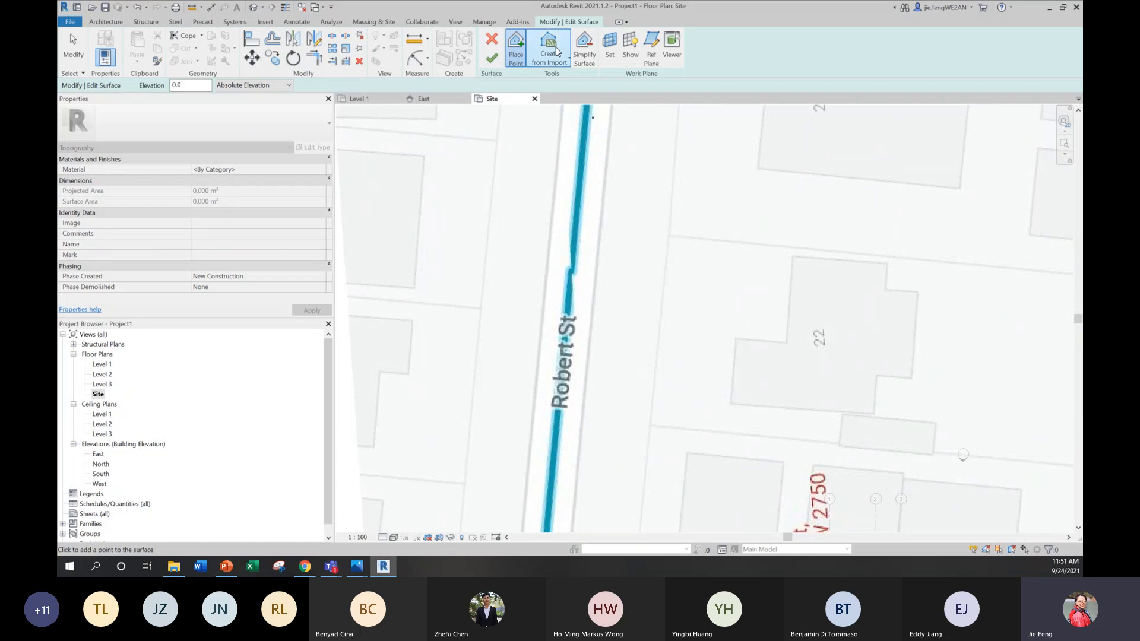
{"action": "left_click", "coordinate": [493, 43]}
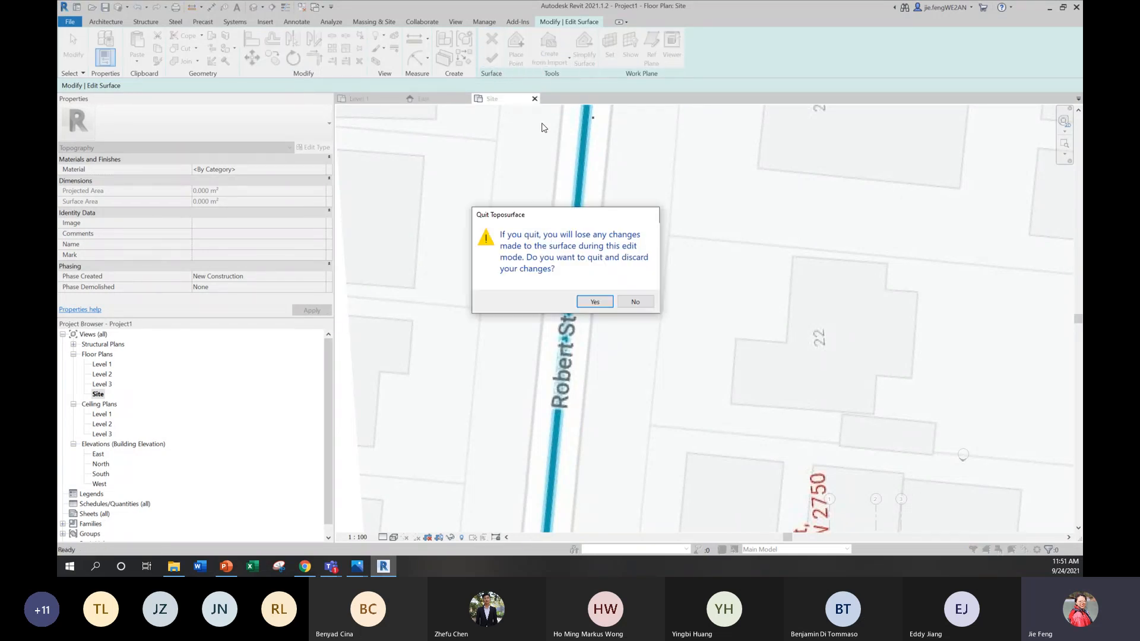
{"action": "left_click", "coordinate": [594, 302]}
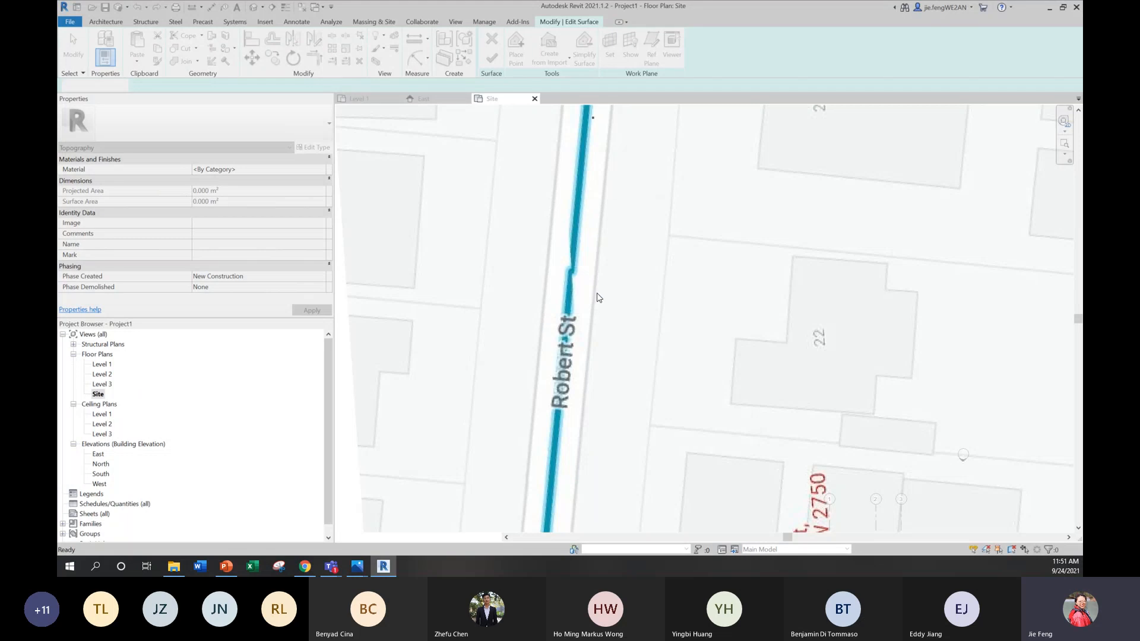
Step: Try a detail line from the driveway's upper corner up Robert St's right edge past the toposurface's upper boundary, and undo it
{"action": "scroll", "coordinate": [615, 287], "scroll_direction": "down", "scroll_amount": 4}
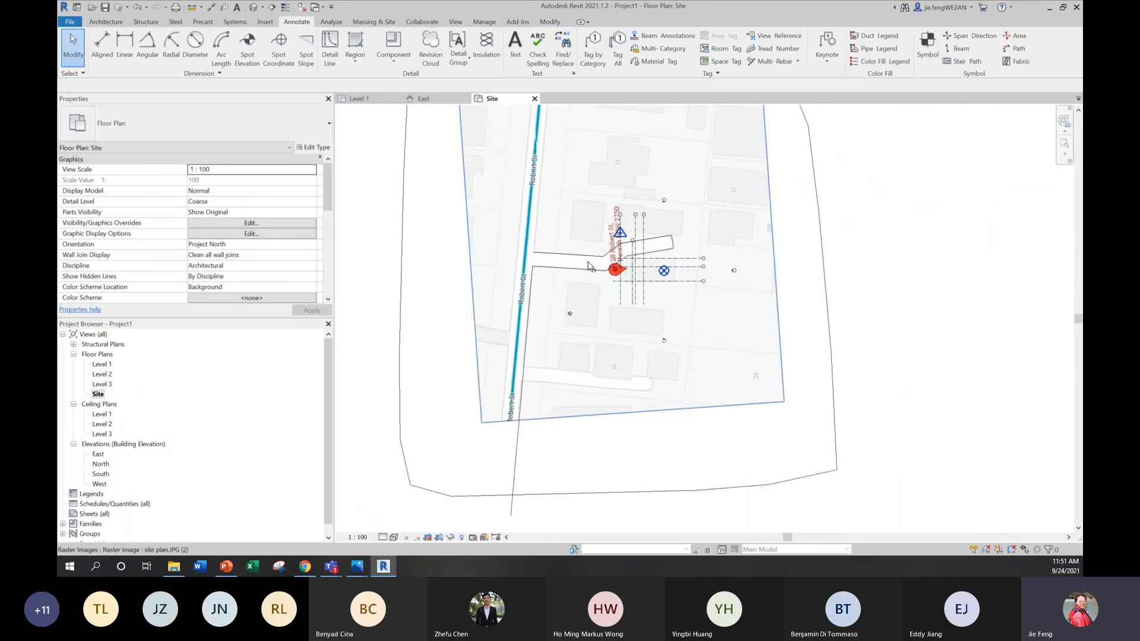
{"action": "left_click", "coordinate": [330, 50]}
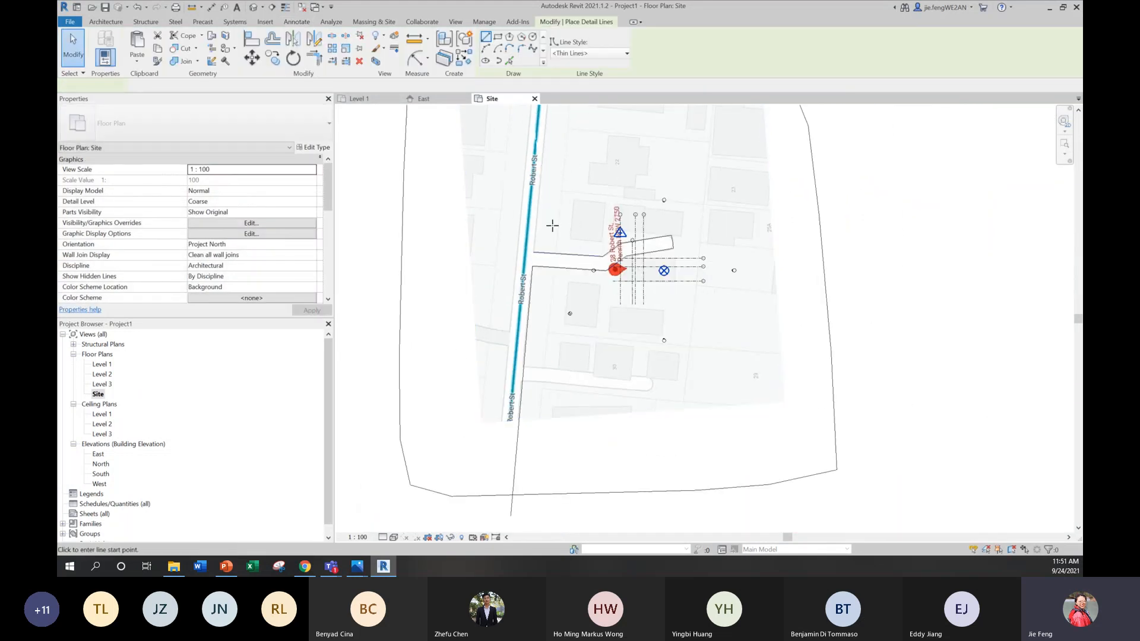
{"action": "scroll", "coordinate": [555, 229], "scroll_direction": "up", "scroll_amount": 3}
{"action": "left_click", "coordinate": [522, 273]}
{"action": "middle_click_drag", "start_coordinate": [558, 473], "coordinate": [549, 466]}
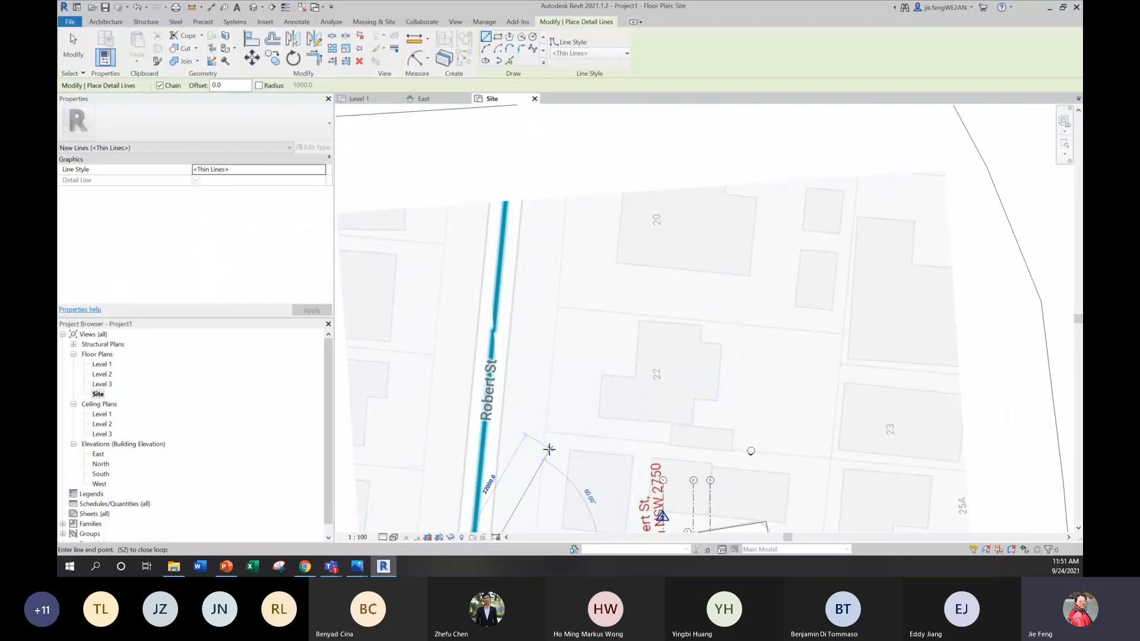
{"action": "scroll", "coordinate": [549, 454], "scroll_direction": "down", "scroll_amount": 4}
{"action": "left_click", "coordinate": [546, 237]}
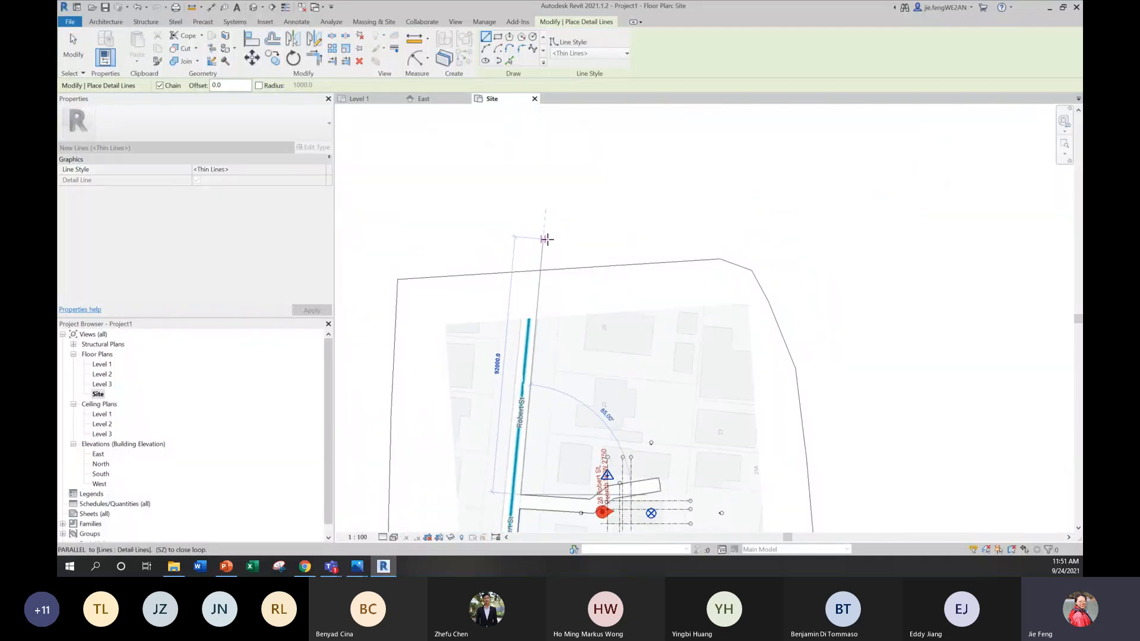
{"action": "left_click", "coordinate": [551, 232]}
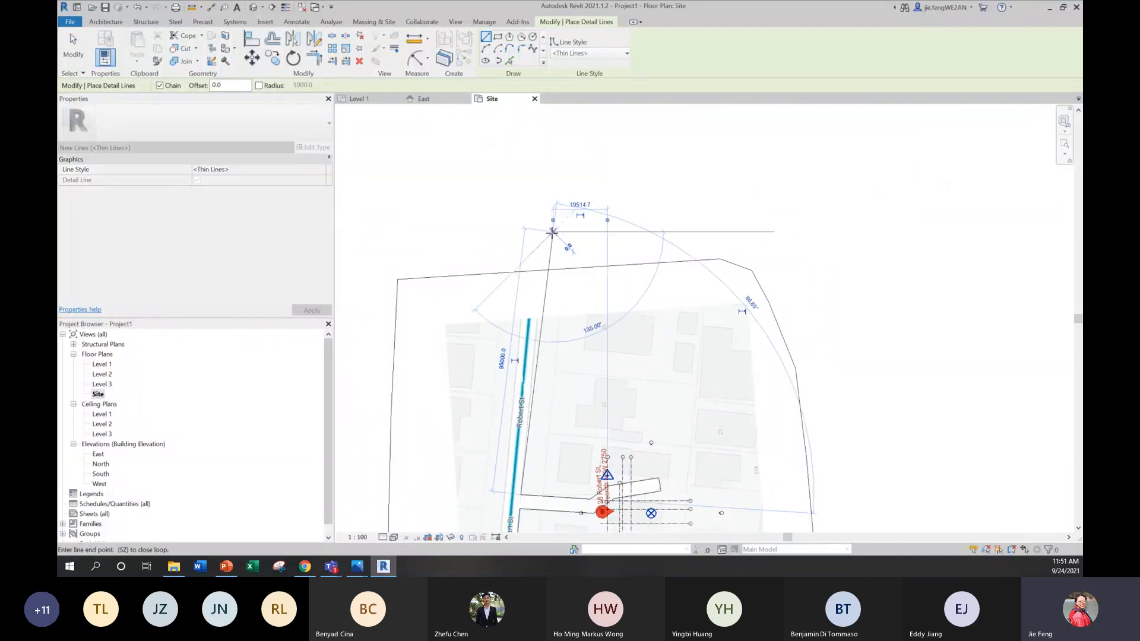
{"action": "key", "text": "Escape"}
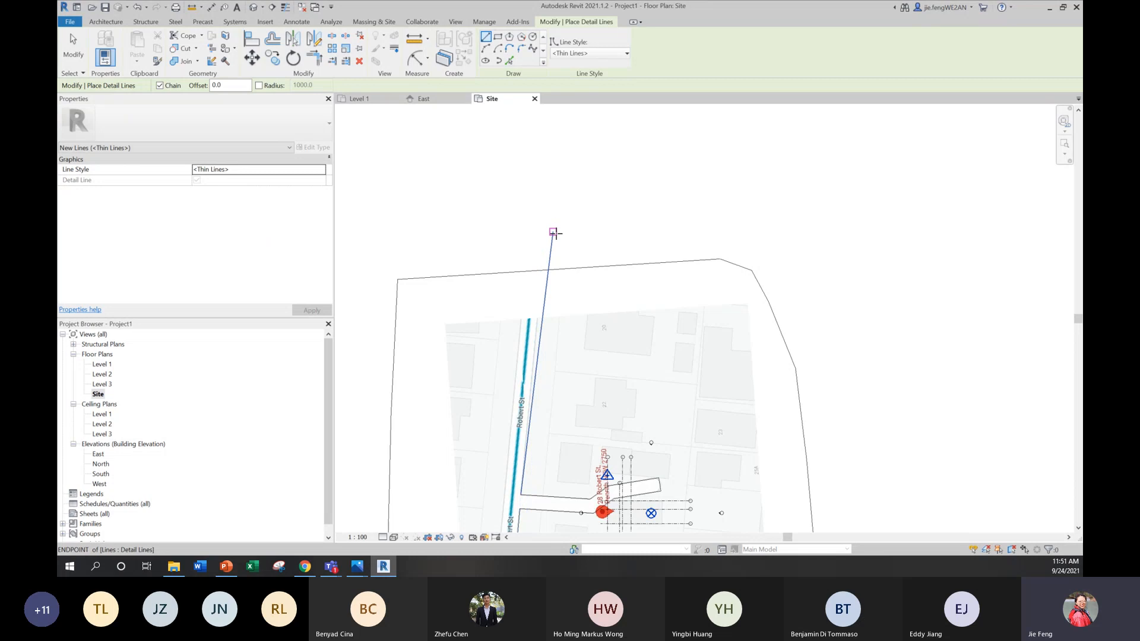
{"action": "key", "text": "ctrl+z"}
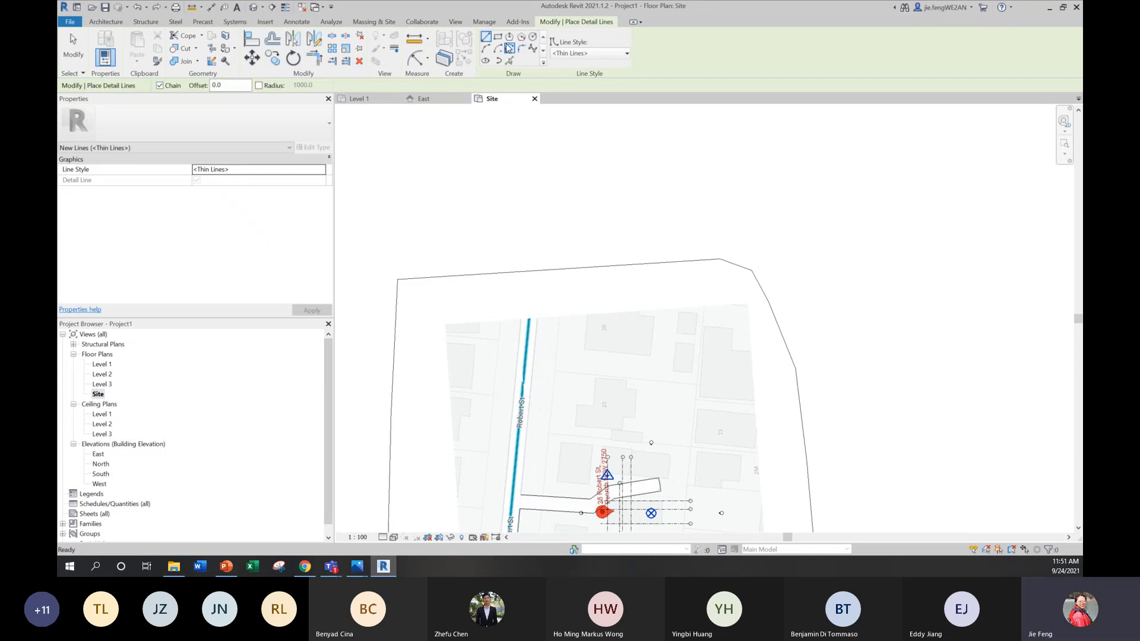
Step: Draw a thin detail line about 101 m long from the driveway's upper corner along Robert St's right edge, past the toposurface's upper boundary
{"action": "left_click", "coordinate": [521, 494]}
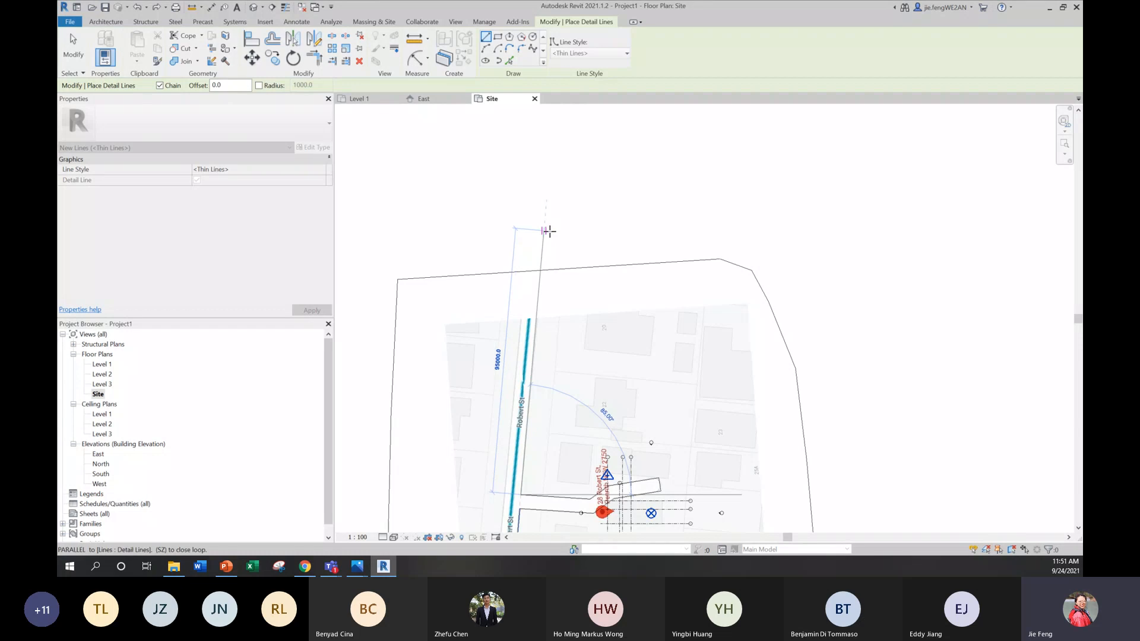
{"action": "scroll", "coordinate": [549, 233], "scroll_direction": "up", "scroll_amount": 2}
{"action": "scroll", "coordinate": [550, 233], "scroll_direction": "up", "scroll_amount": 1}
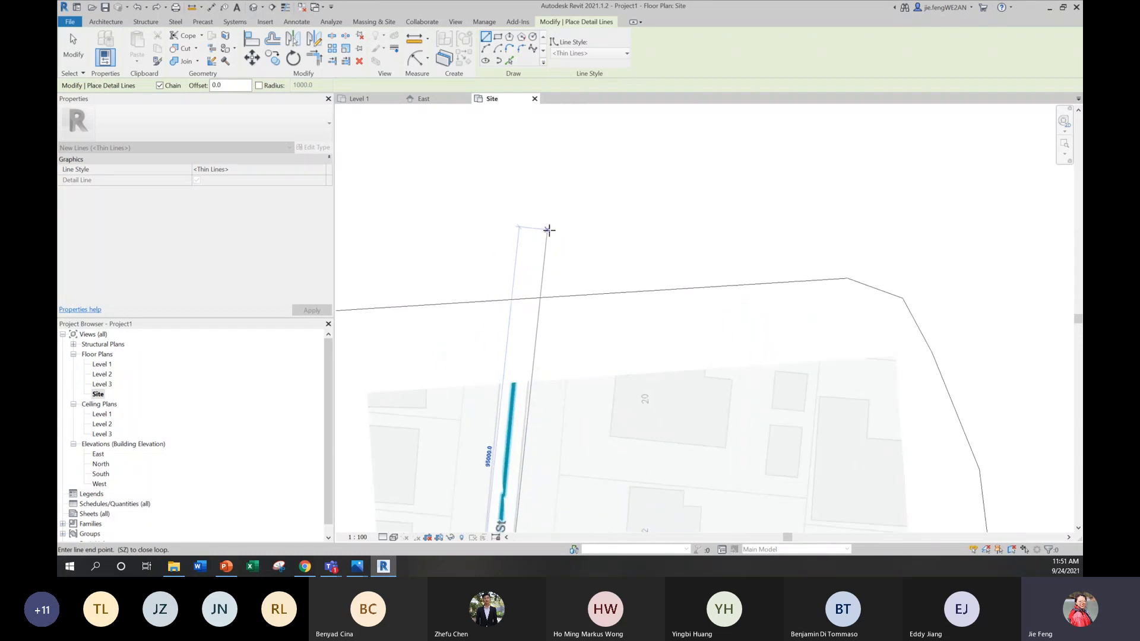
{"action": "left_click", "coordinate": [544, 201]}
{"action": "key", "text": "Escape"}
{"action": "key", "text": "Escape"}
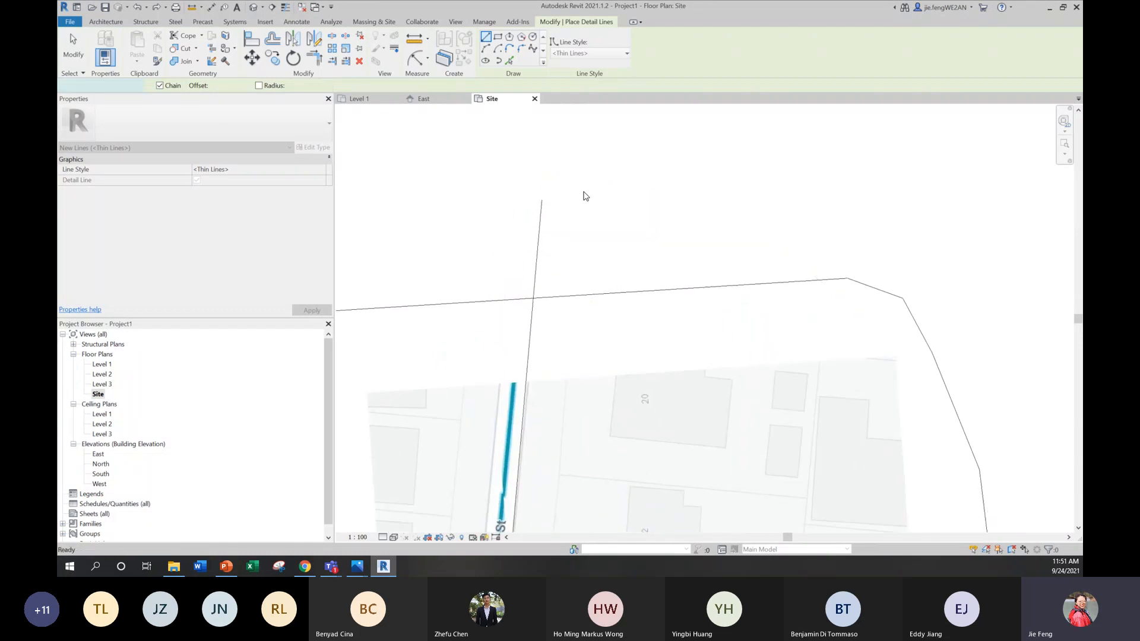
{"action": "scroll", "coordinate": [583, 190], "scroll_direction": "down", "scroll_amount": 2}
{"action": "scroll", "coordinate": [583, 189], "scroll_direction": "down", "scroll_amount": 3}
{"action": "scroll", "coordinate": [516, 482], "scroll_direction": "up", "scroll_amount": 1}
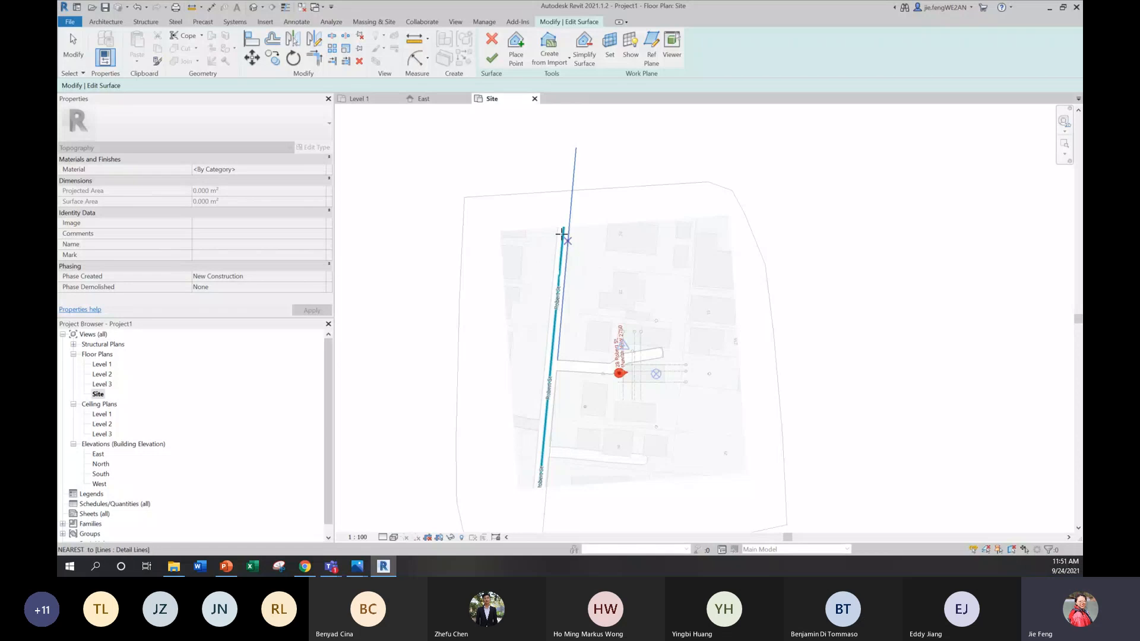
{"action": "left_click", "coordinate": [563, 149]}
{"action": "middle_click_drag", "start_coordinate": [547, 467], "coordinate": [568, 403]}
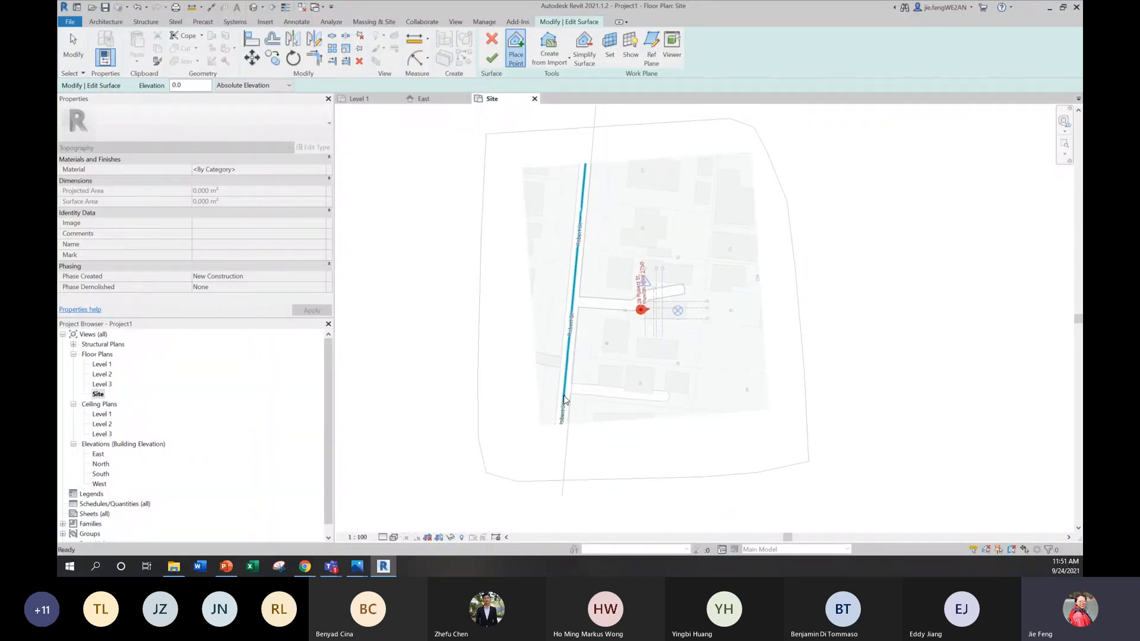
{"action": "left_click", "coordinate": [492, 40]}
{"action": "left_click", "coordinate": [584, 306]}
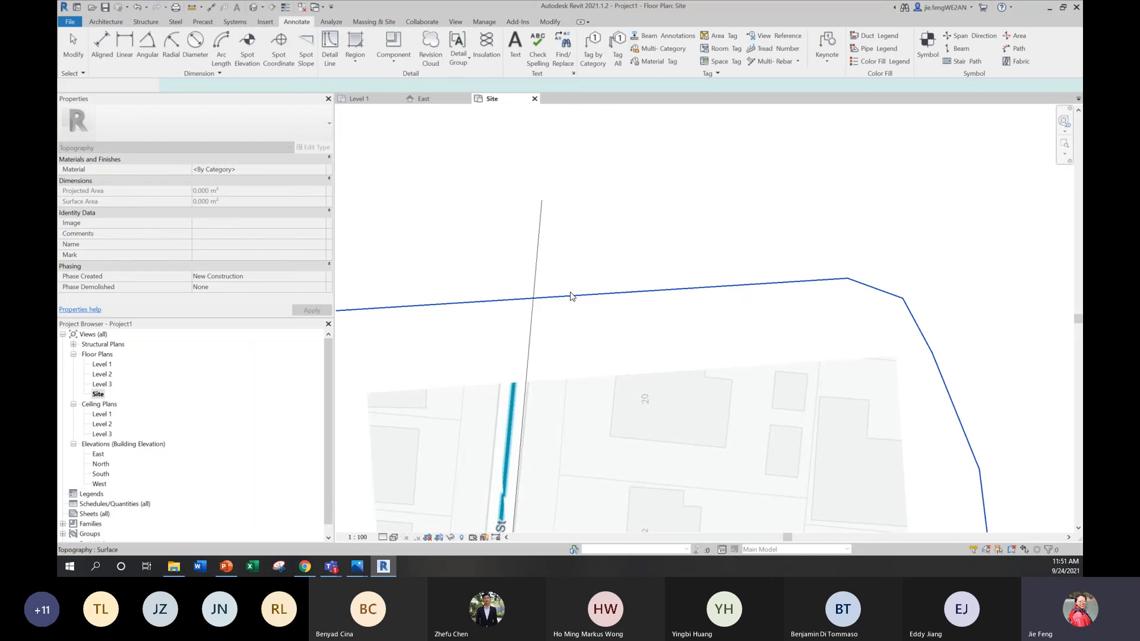
Step: Draw a thin detail line about 196 m long down Robert St's left edge, crossing the toposurface's upper and lower boundaries
{"action": "scroll", "coordinate": [572, 328], "scroll_direction": "down", "scroll_amount": 3}
{"action": "middle_click_drag", "start_coordinate": [571, 345], "coordinate": [594, 199]}
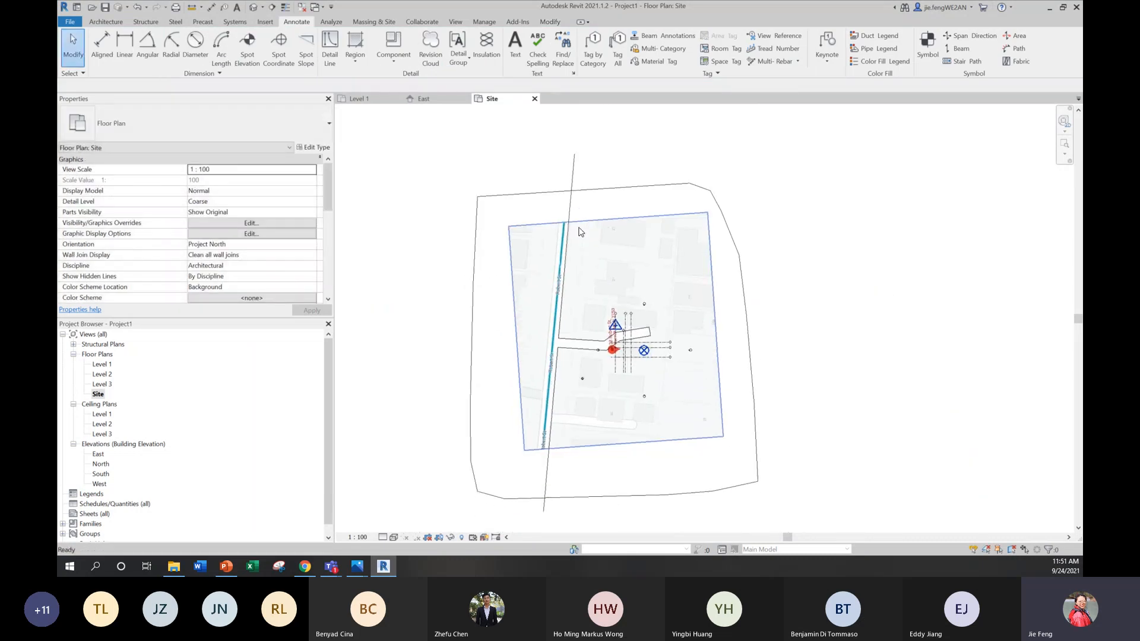
{"action": "left_click", "coordinate": [329, 48]}
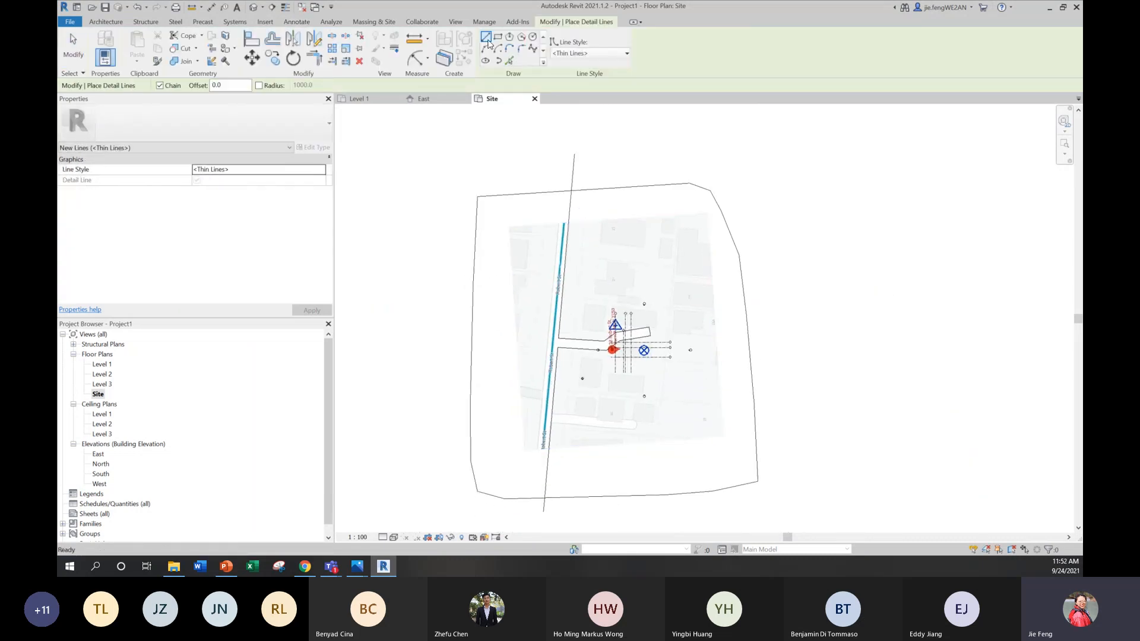
{"action": "left_click", "coordinate": [558, 153]}
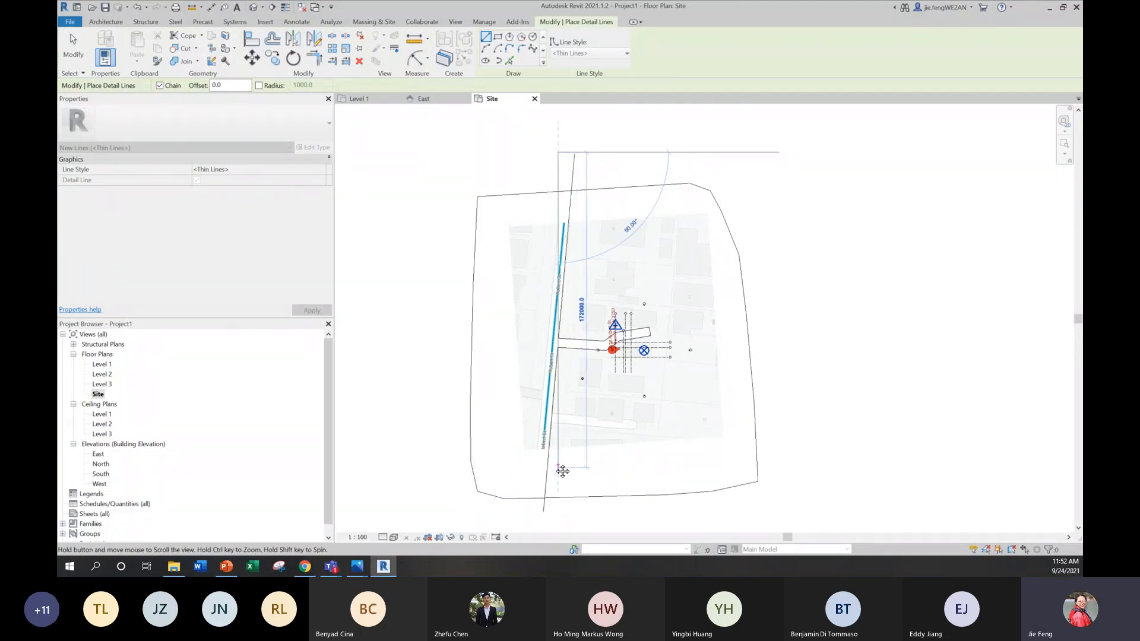
{"action": "middle_click_drag", "start_coordinate": [560, 466], "coordinate": [574, 347]}
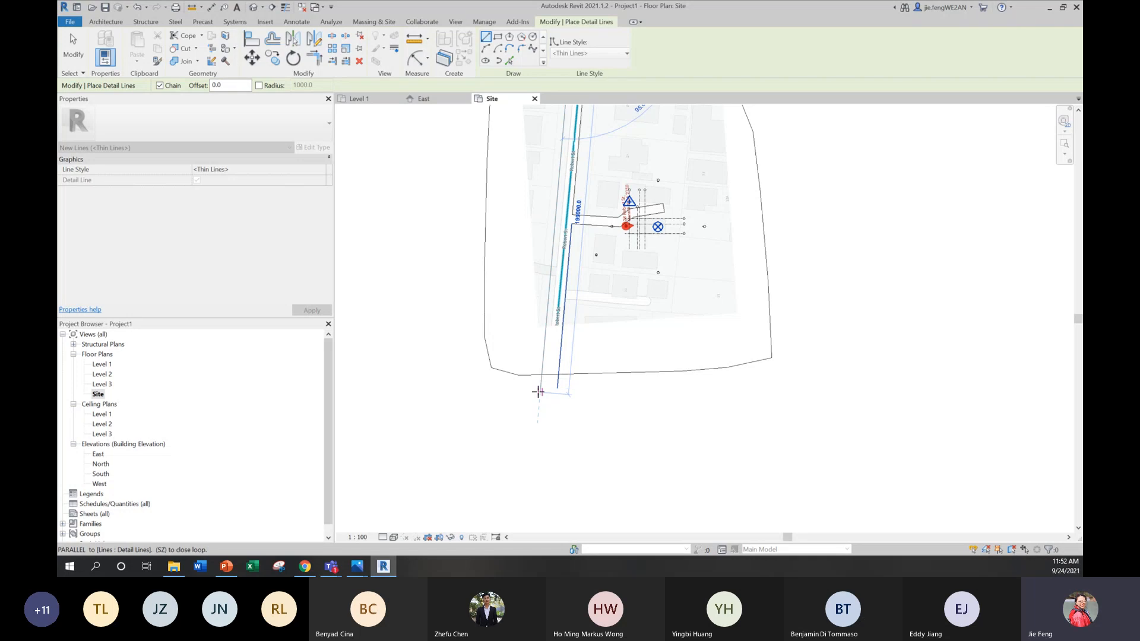
{"action": "left_click", "coordinate": [540, 387]}
{"action": "scroll", "coordinate": [597, 222], "scroll_direction": "up", "scroll_amount": 4}
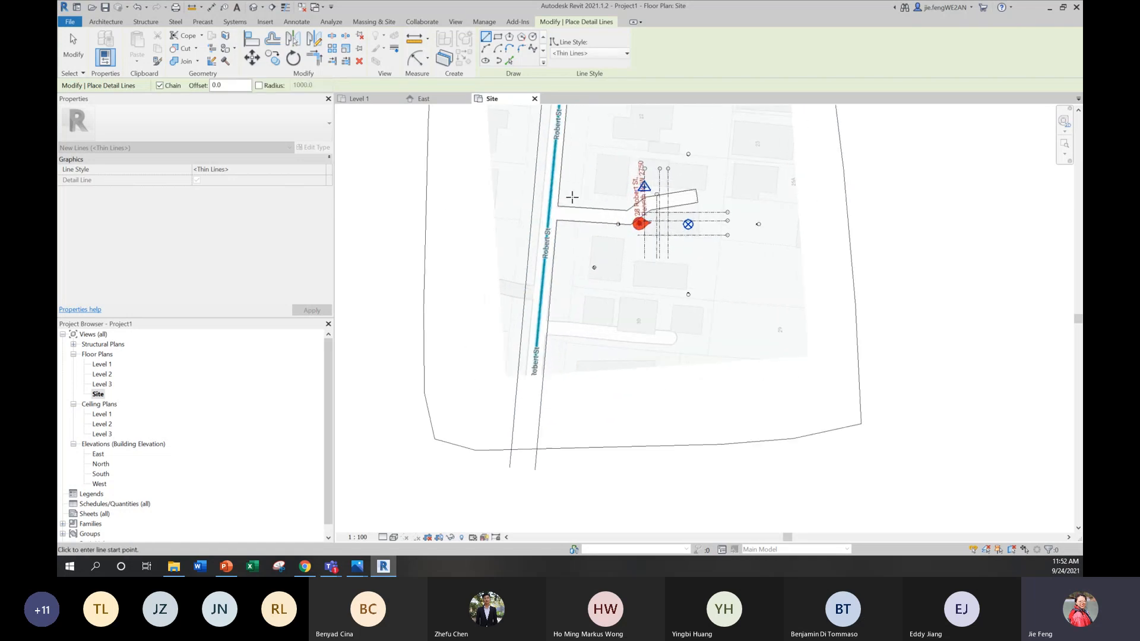
{"action": "key", "text": "Escape"}
{"action": "key", "text": "Escape"}
{"action": "left_click_drag", "start_coordinate": [519, 206], "coordinate": [526, 203]}
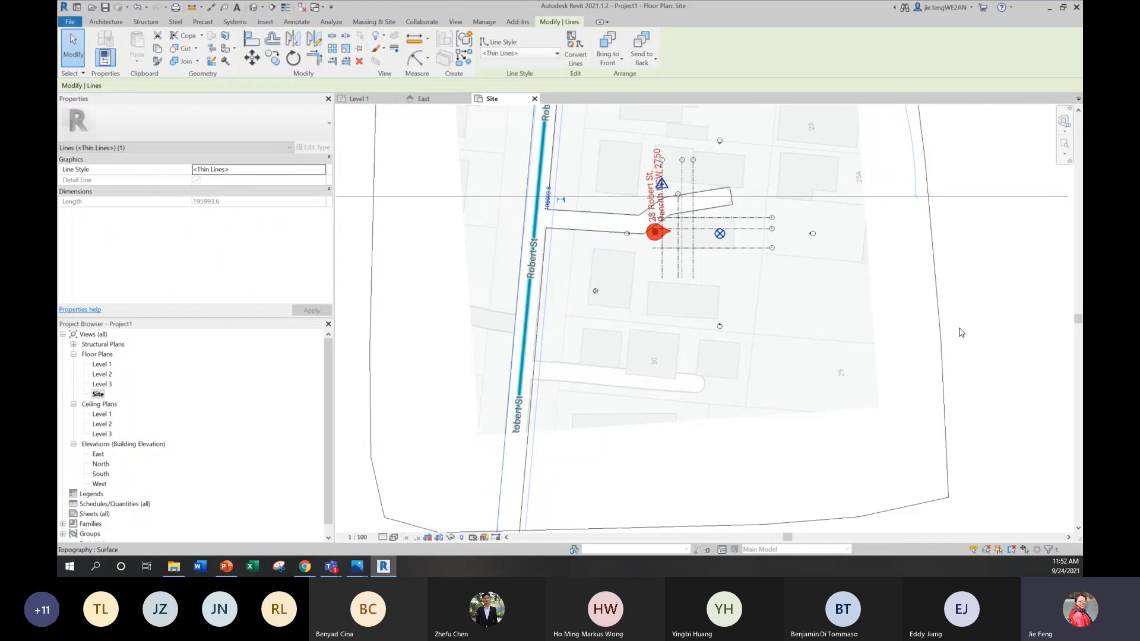
{"action": "key", "text": "Escape"}
{"action": "scroll", "coordinate": [647, 266], "scroll_direction": "down", "scroll_amount": 2}
{"action": "scroll", "coordinate": [731, 203], "scroll_direction": "up", "scroll_amount": 8}
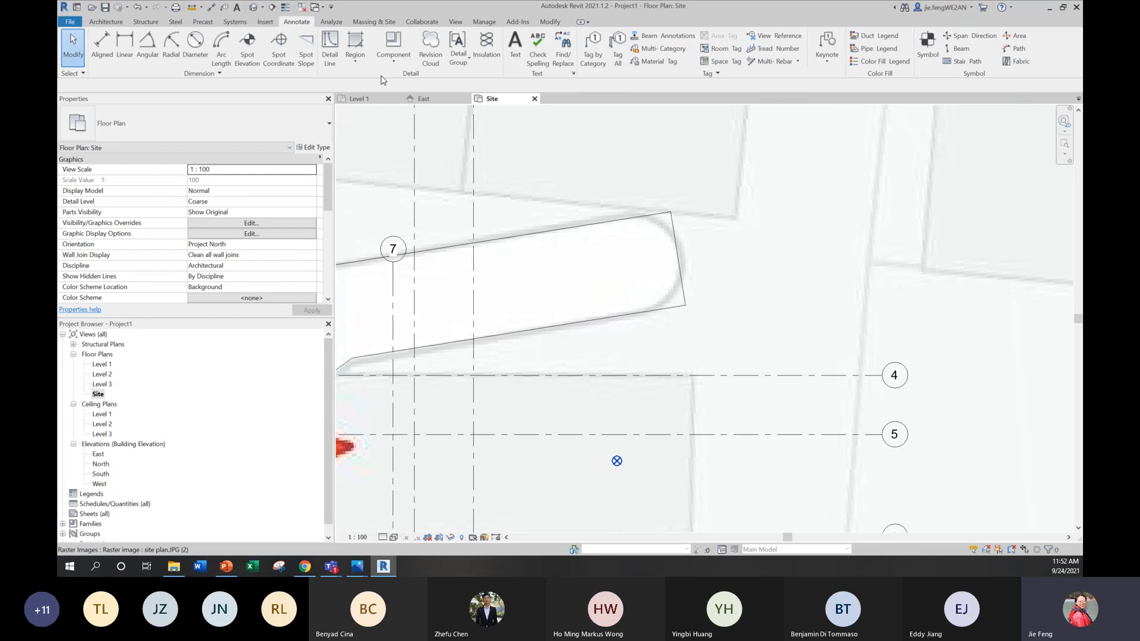
{"action": "key", "text": "d"}
{"action": "key", "text": "l"}
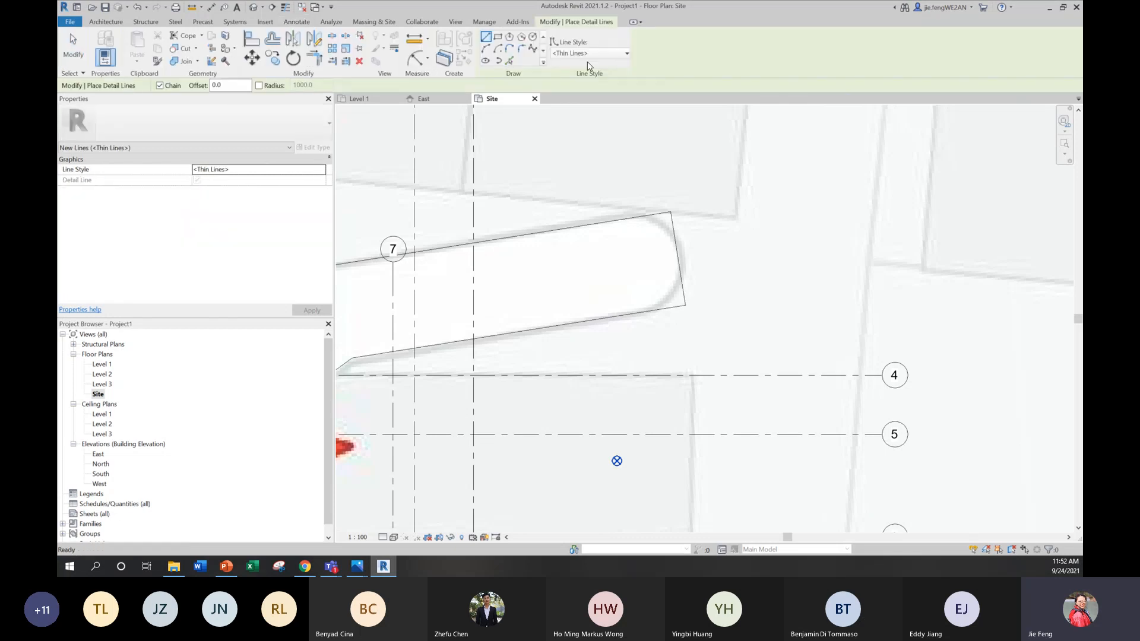
{"action": "left_click", "coordinate": [508, 50]}
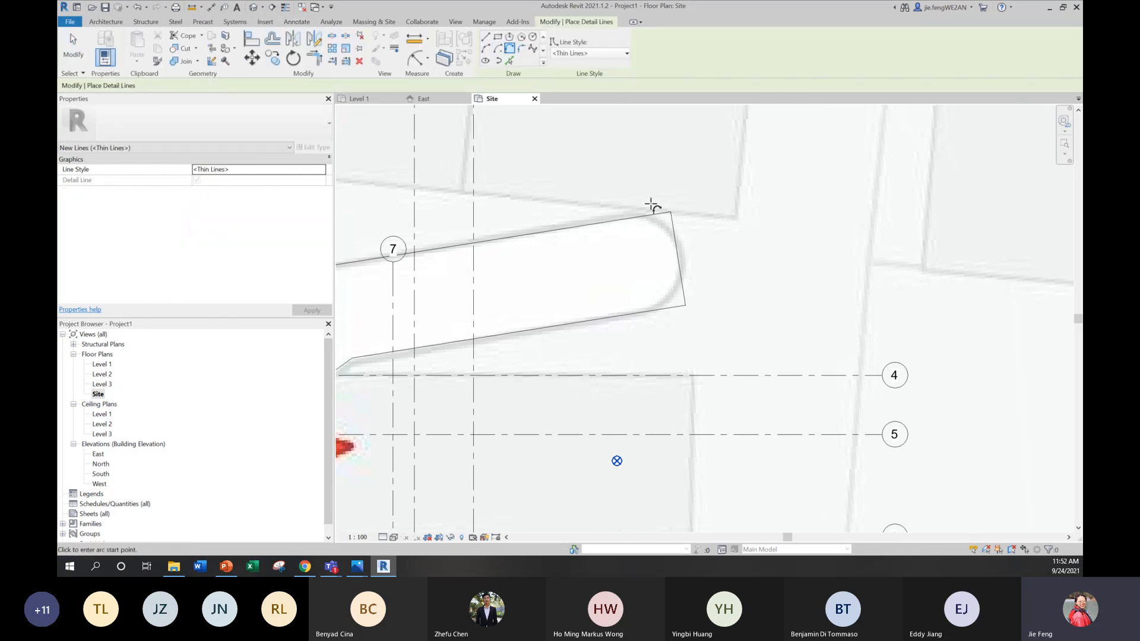
{"action": "key", "text": "Escape"}
{"action": "key", "text": "Escape"}
{"action": "left_click", "coordinate": [673, 237]}
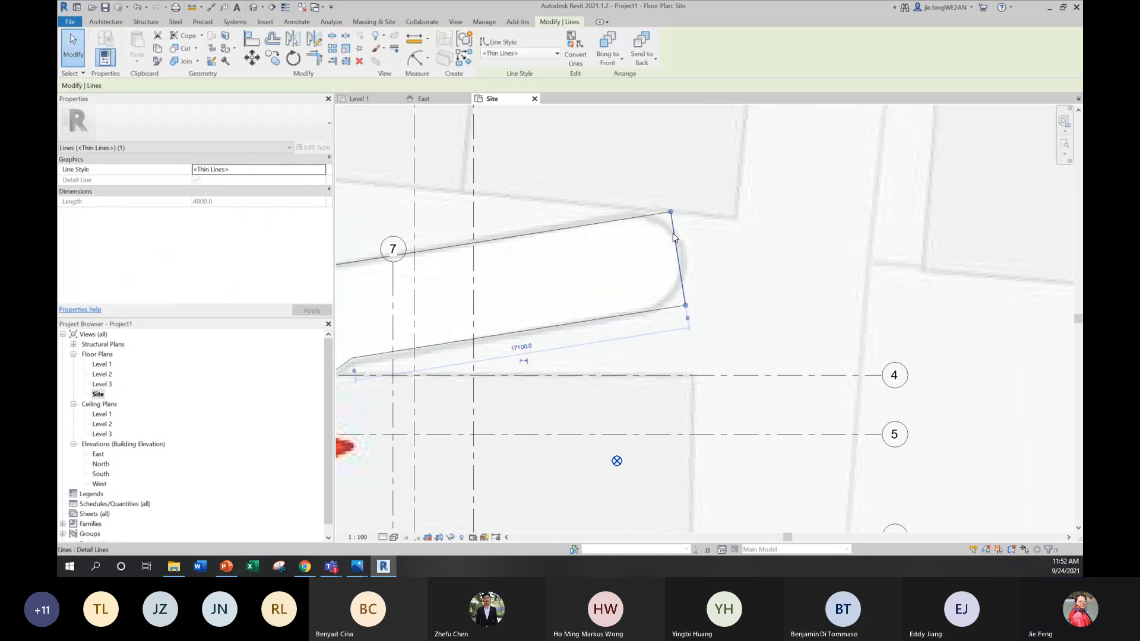
{"action": "key", "text": "Escape"}
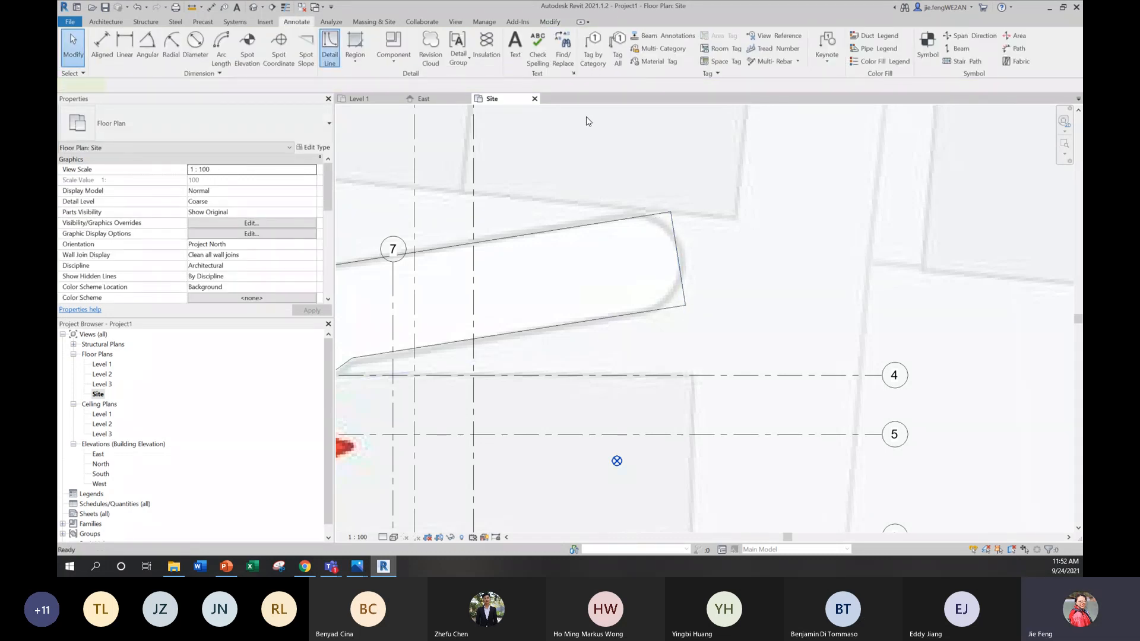
Step: Try a start-end-radius detail arc across the upper corner of the driveway's far end, and undo it
{"action": "key", "text": "d"}
{"action": "key", "text": "l"}
{"action": "left_click", "coordinate": [485, 49]}
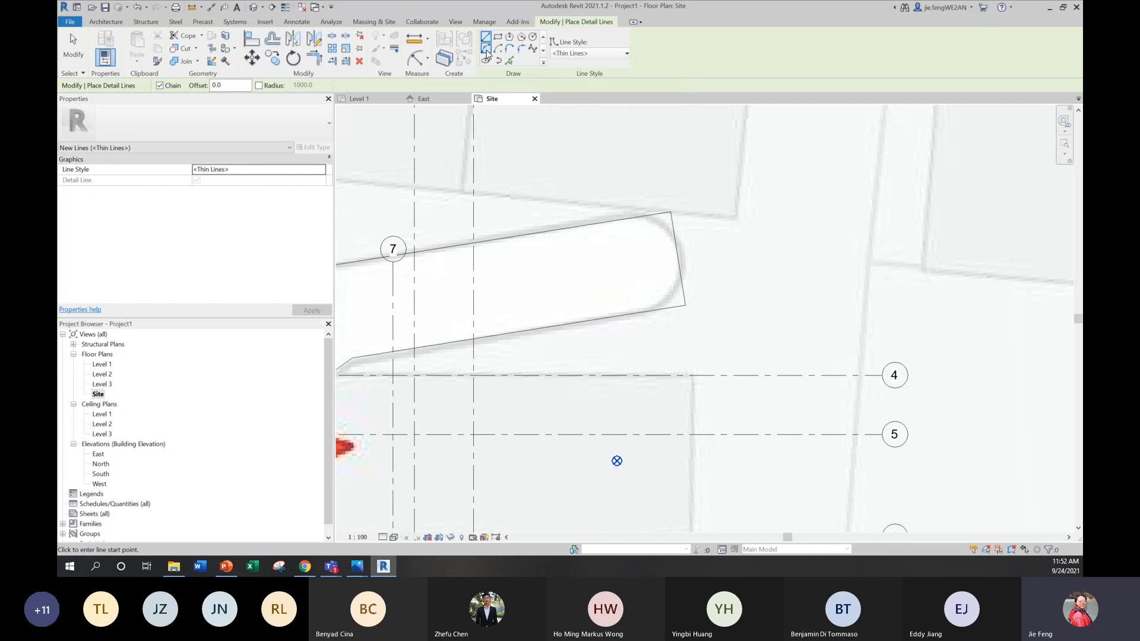
{"action": "left_click", "coordinate": [618, 221]}
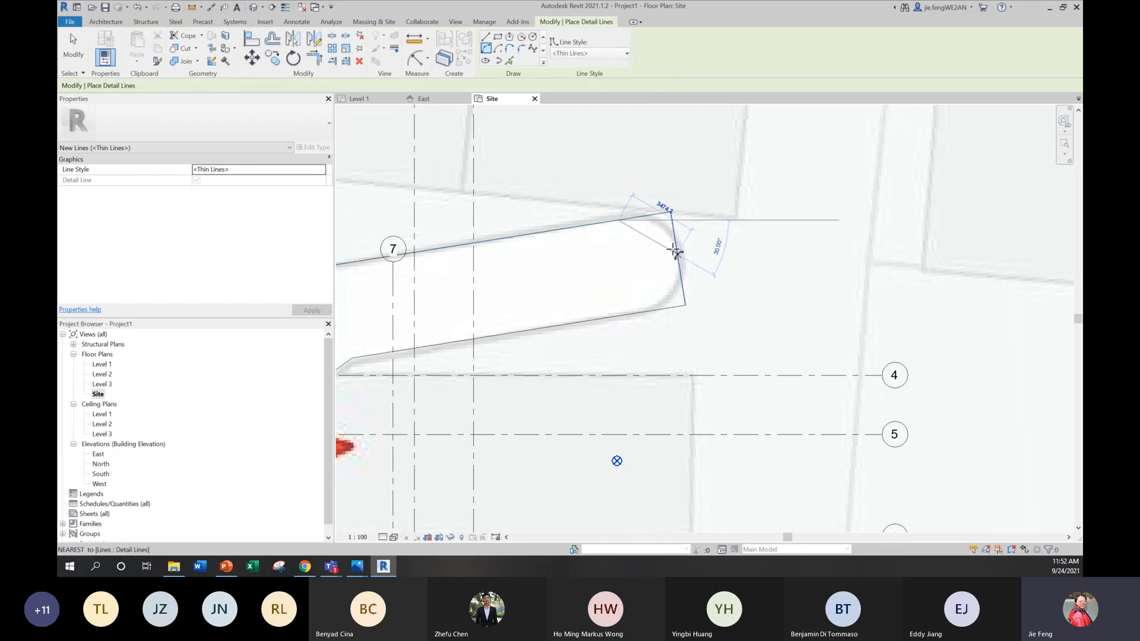
{"action": "left_click", "coordinate": [676, 248]}
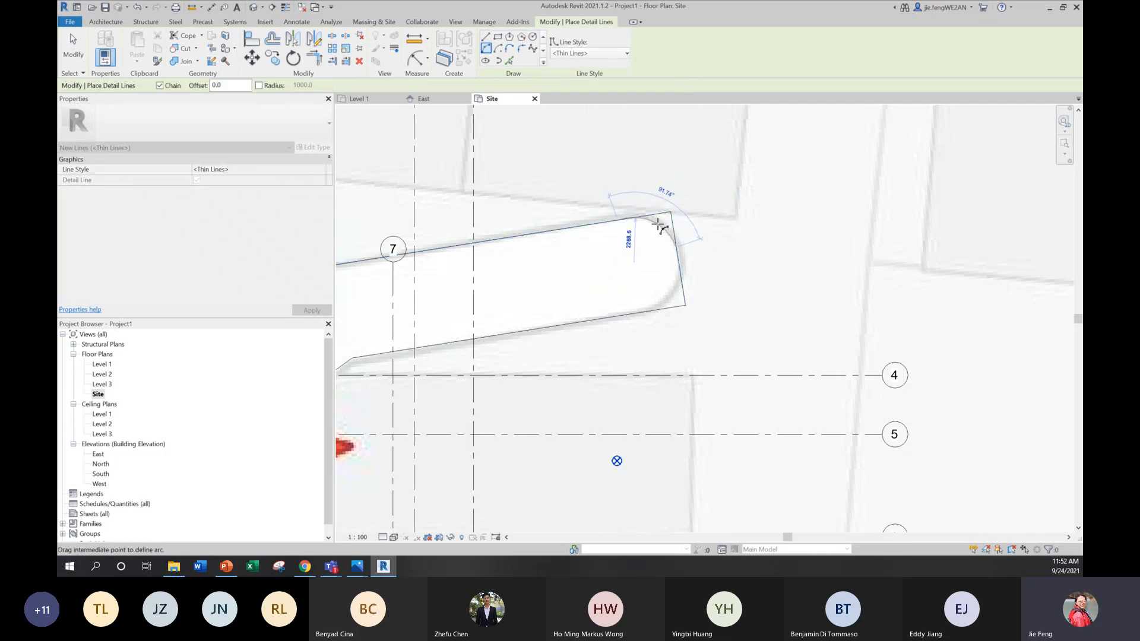
{"action": "left_click", "coordinate": [657, 227]}
{"action": "key", "text": "ctrl+z"}
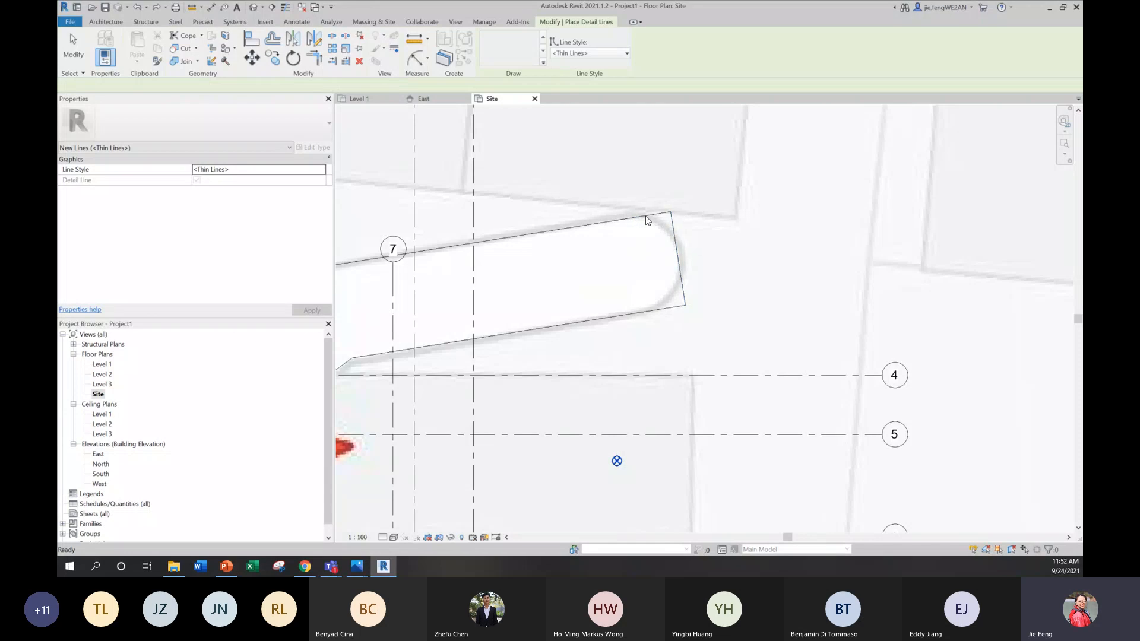
Step: Draw start-end-radius detail arcs across the driveway's far-end corners, about 4.8 m radius at the upper corner and 2 m at the lower
{"action": "scroll", "coordinate": [648, 220], "scroll_direction": "up", "scroll_amount": 1}
{"action": "left_click", "coordinate": [485, 50]}
{"action": "left_click", "coordinate": [596, 224]}
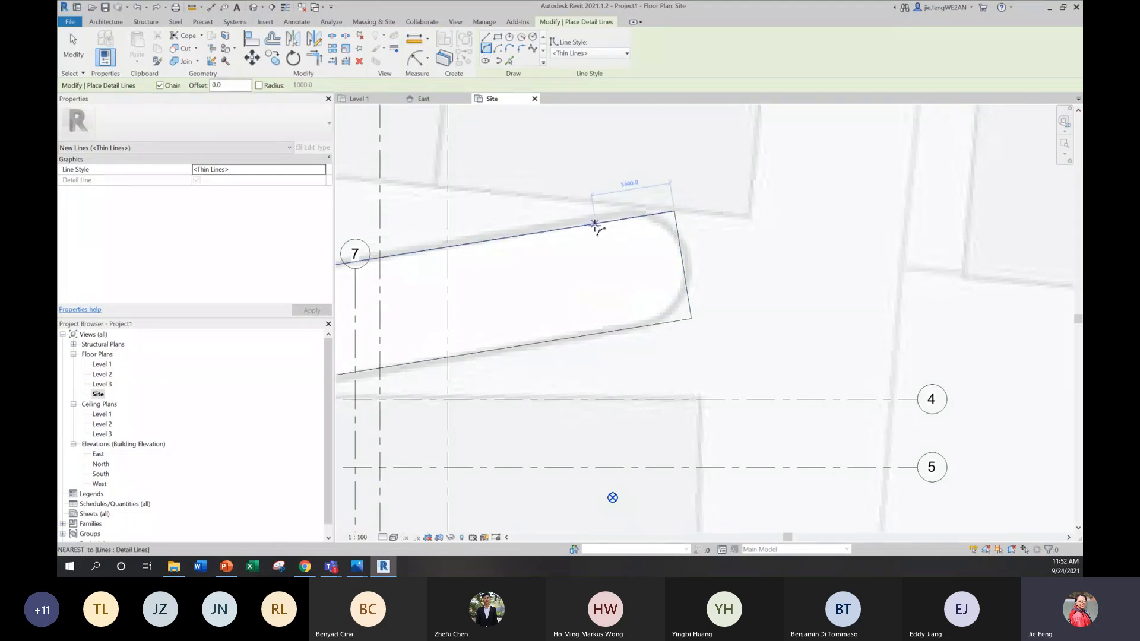
{"action": "left_click", "coordinate": [679, 248]}
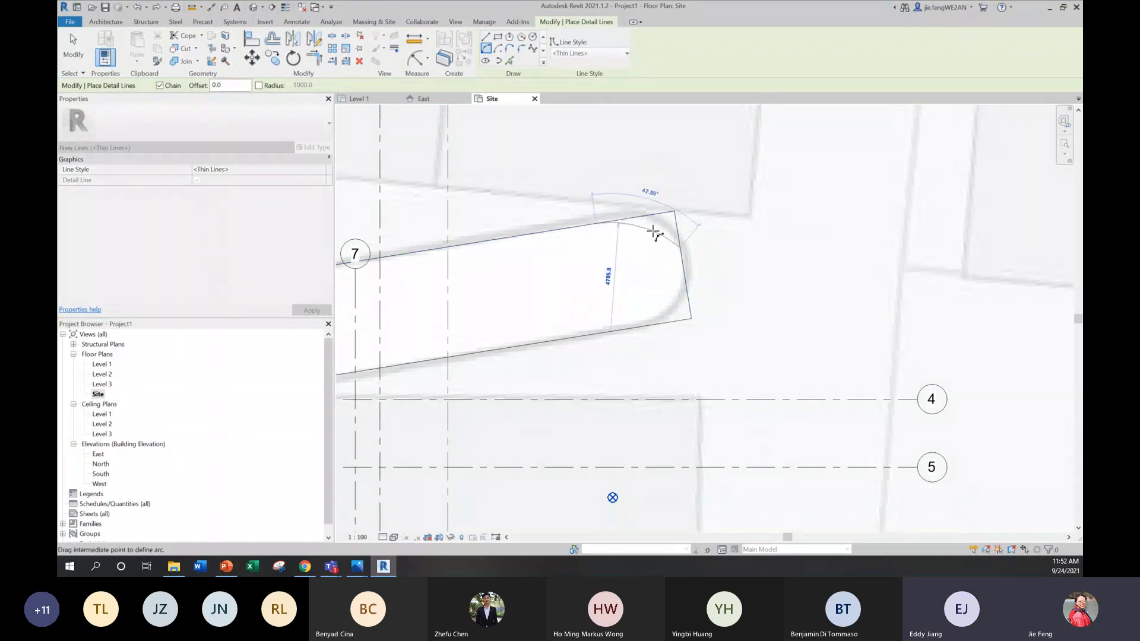
{"action": "left_click", "coordinate": [653, 231]}
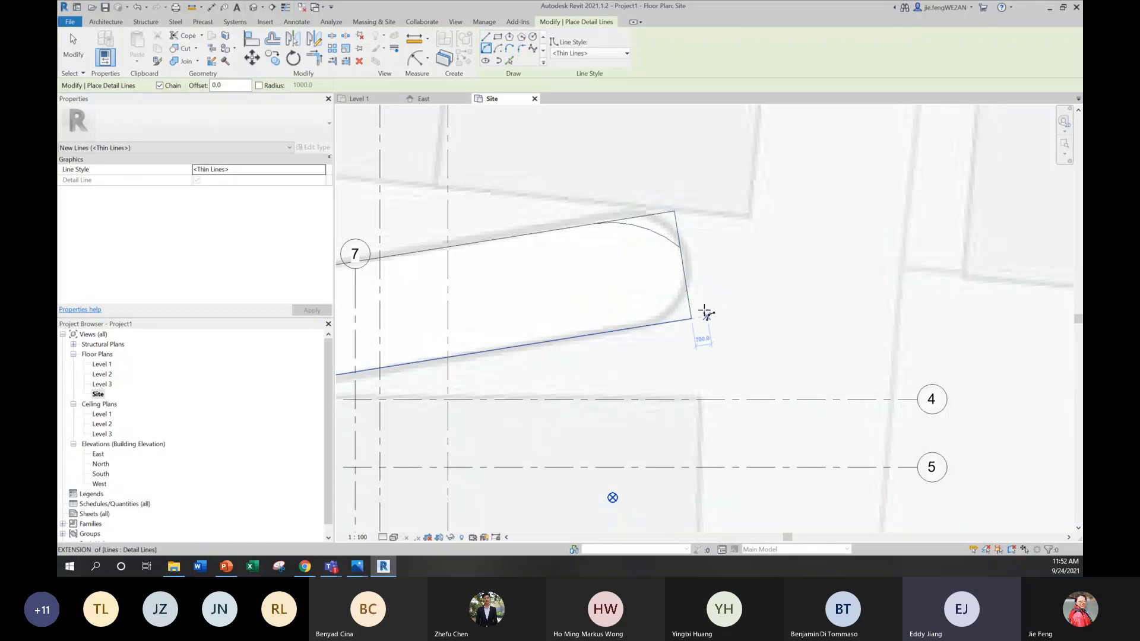
{"action": "left_click", "coordinate": [649, 323]}
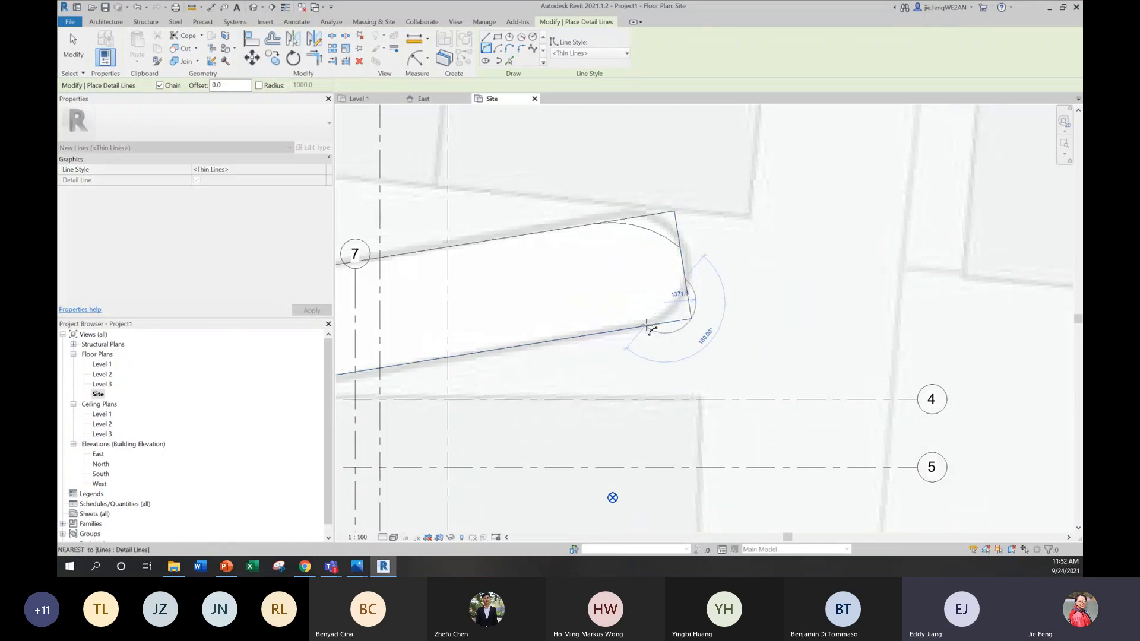
{"action": "left_click", "coordinate": [677, 308]}
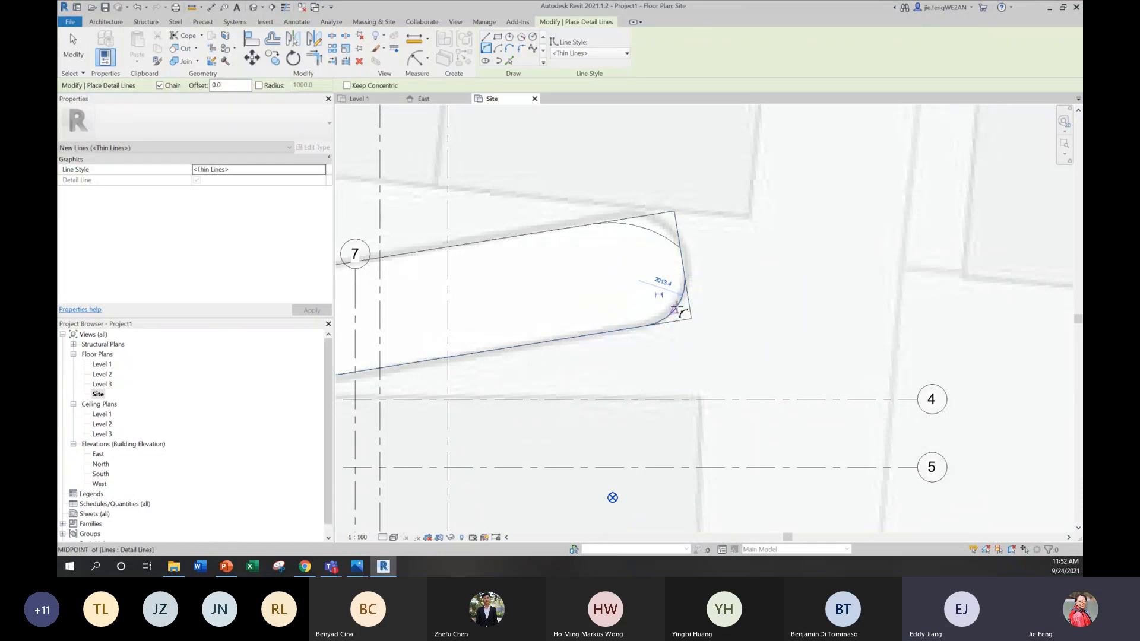
Step: Draw one start-end-radius detail arc across the driveway's far end, from its upper edge to its lower edge
{"action": "left_click", "coordinate": [581, 227]}
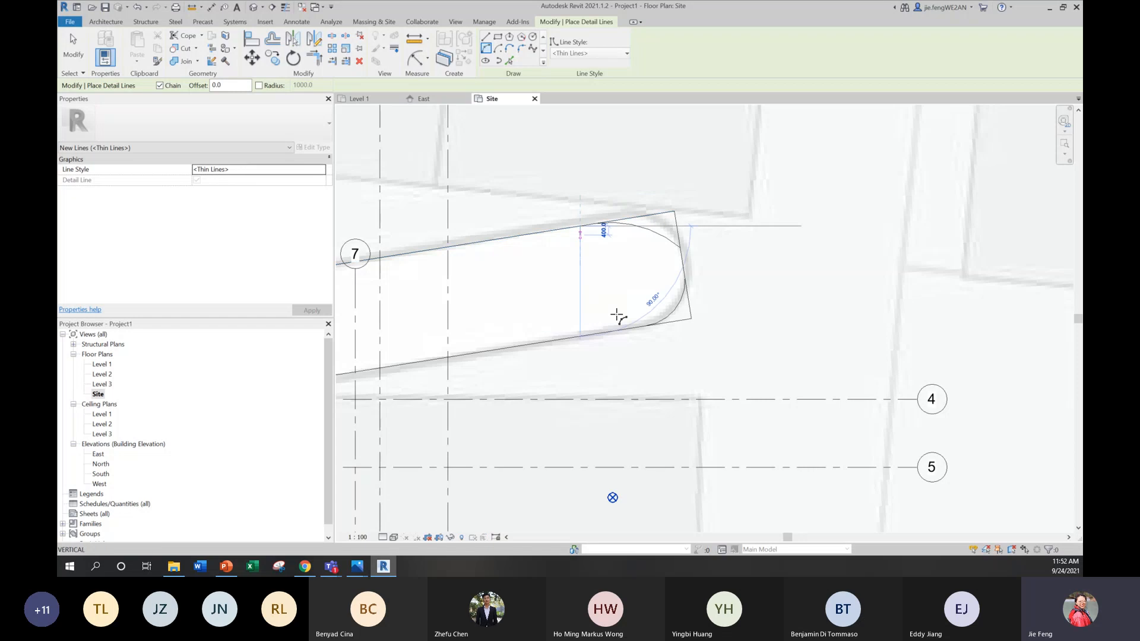
{"action": "left_click", "coordinate": [600, 330]}
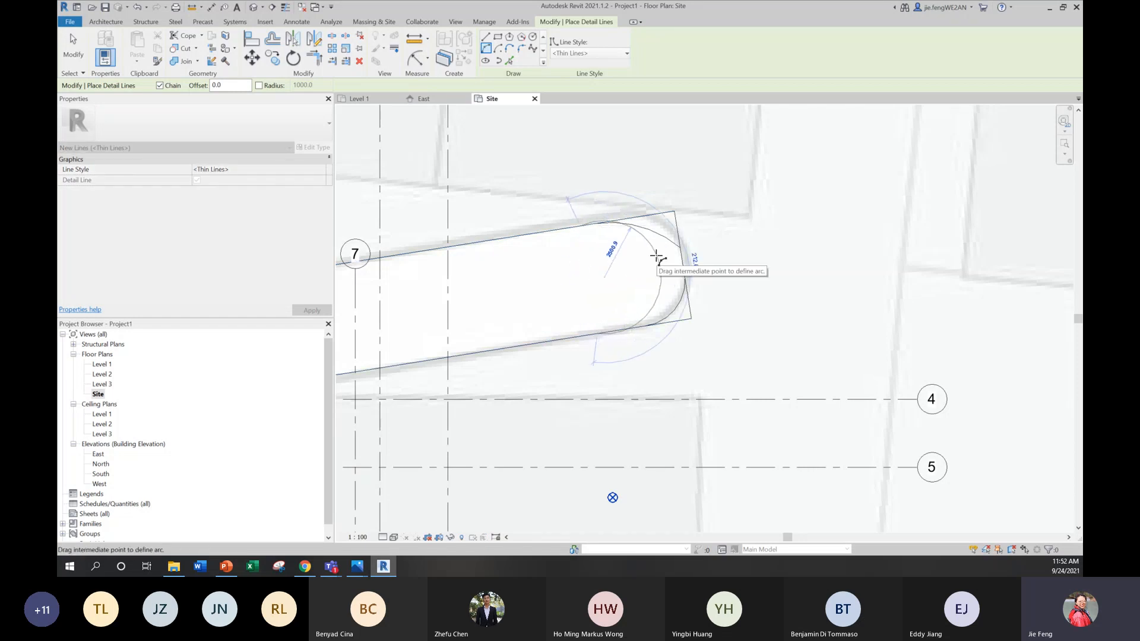
{"action": "left_click", "coordinate": [652, 267]}
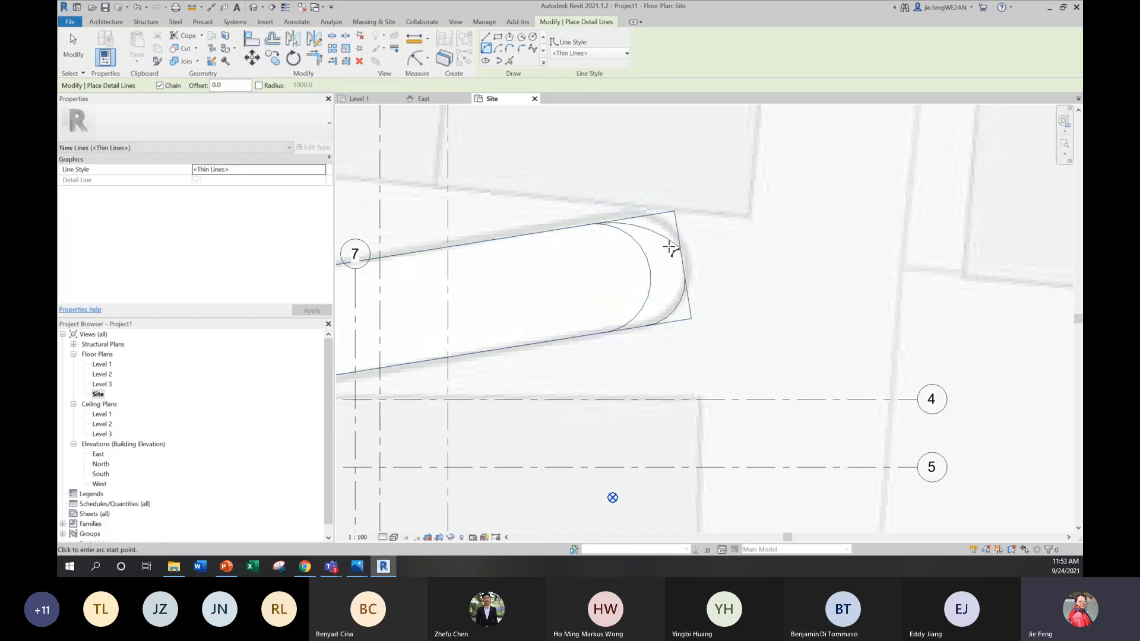
Step: Delete the two earlier corner arcs at the driveway's far end, keeping the single round-end arc
{"action": "key", "text": "Escape"}
{"action": "key", "text": "Escape"}
{"action": "key", "text": "Escape"}
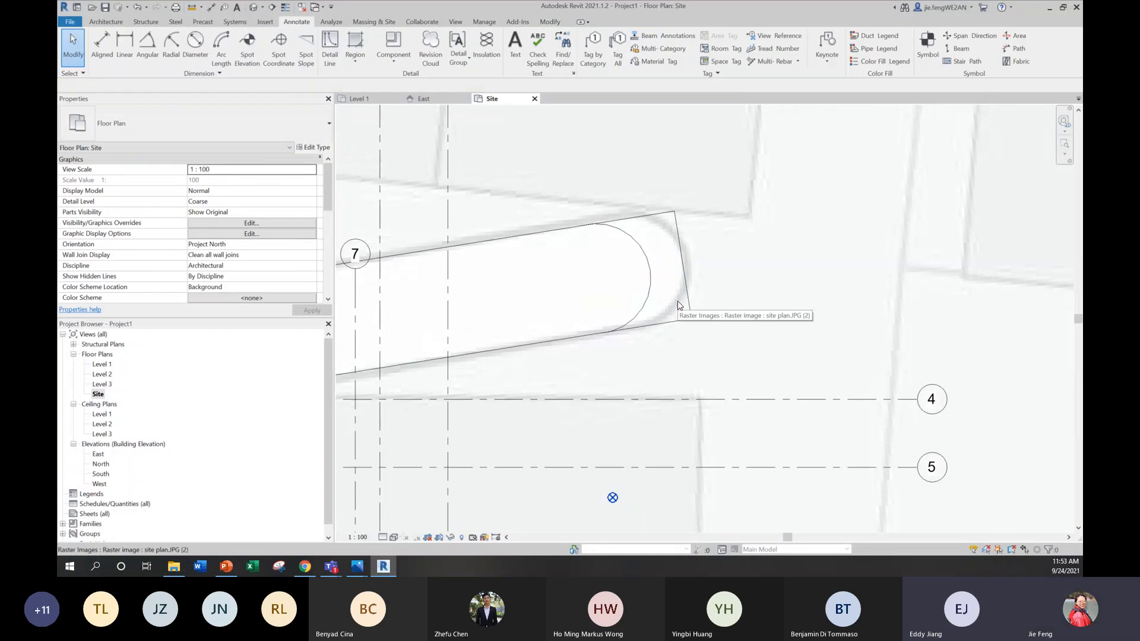
{"action": "scroll", "coordinate": [680, 306], "scroll_direction": "down", "scroll_amount": 4}
{"action": "scroll", "coordinate": [680, 306], "scroll_direction": "up", "scroll_amount": 4}
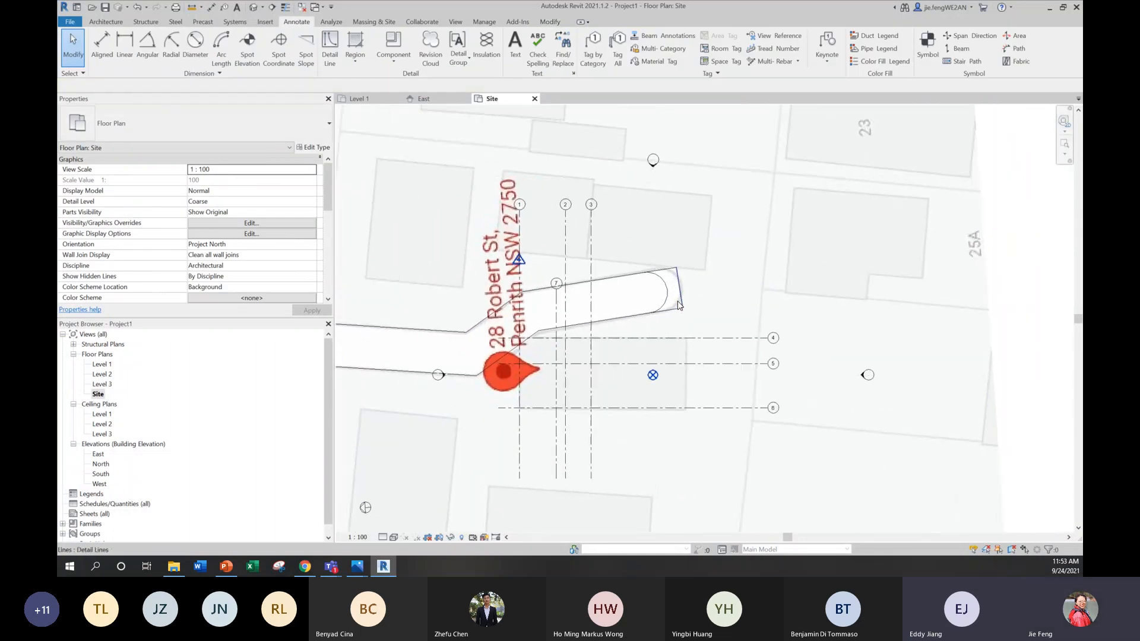
Step: Trim the driveway's upper and lower edge lines to the ends of the round-end arc
{"action": "key", "text": "r"}
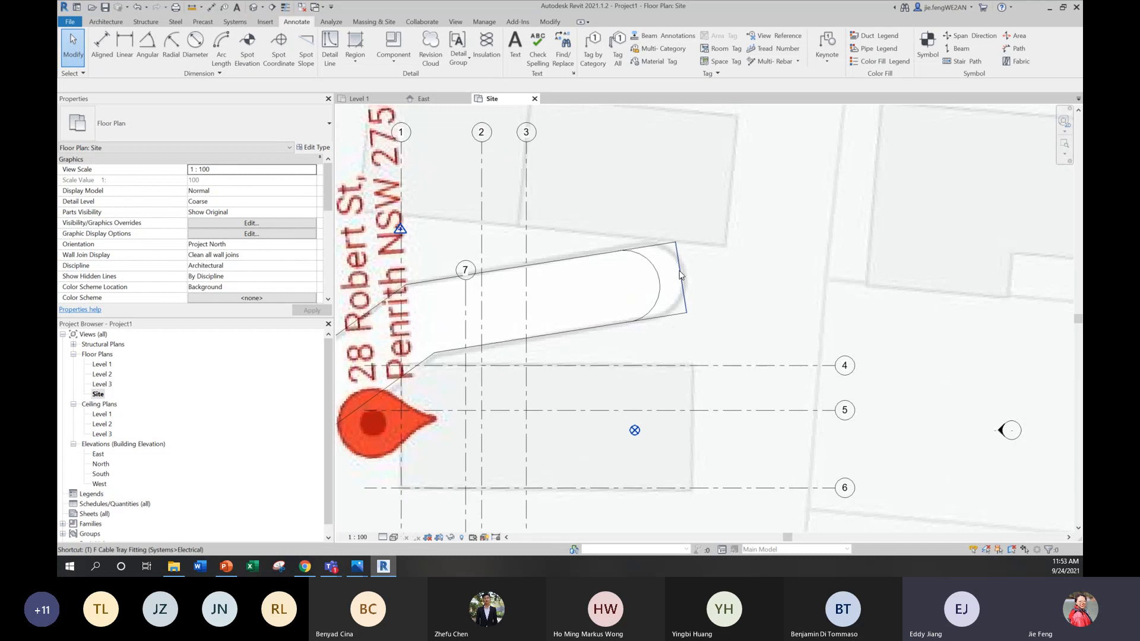
{"action": "left_click", "coordinate": [622, 254]}
{"action": "left_click", "coordinate": [611, 254]}
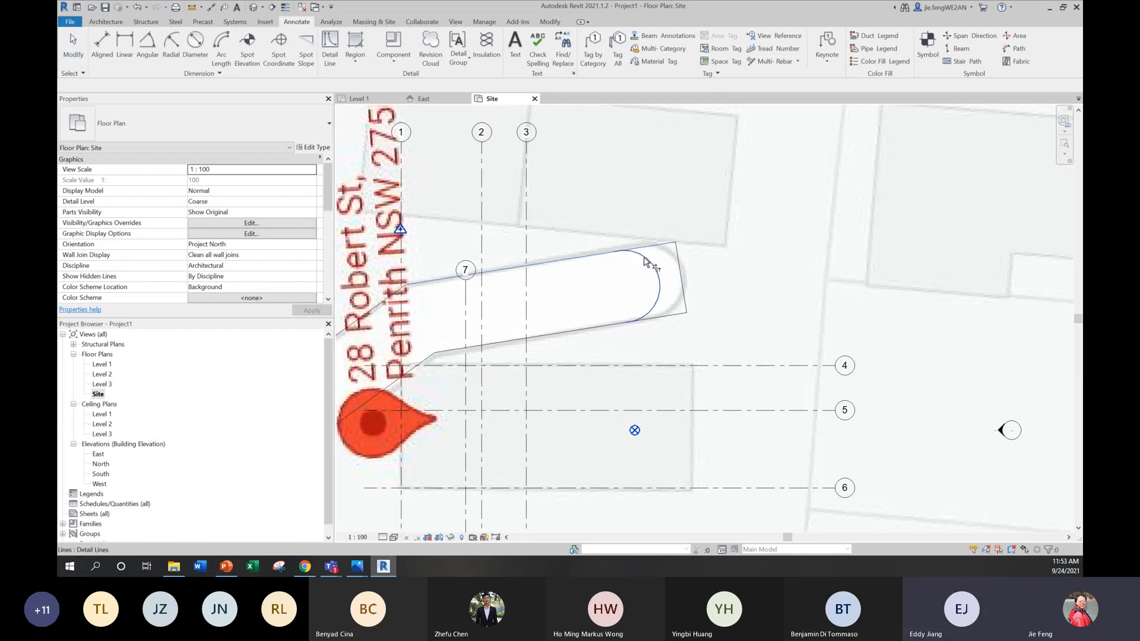
{"action": "left_click", "coordinate": [653, 286]}
{"action": "left_click", "coordinate": [638, 323]}
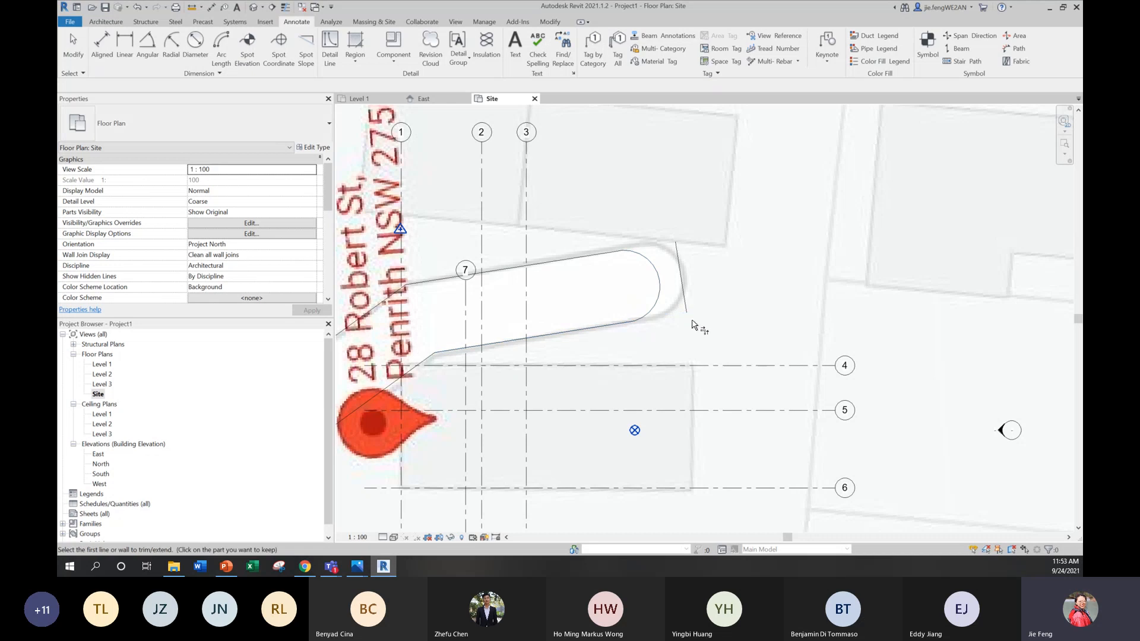
Step: Delete the leftover straight line beyond the driveway's round end
{"action": "key", "text": "Escape"}
{"action": "key", "text": "Escape"}
{"action": "scroll", "coordinate": [688, 285], "scroll_direction": "down", "scroll_amount": 6}
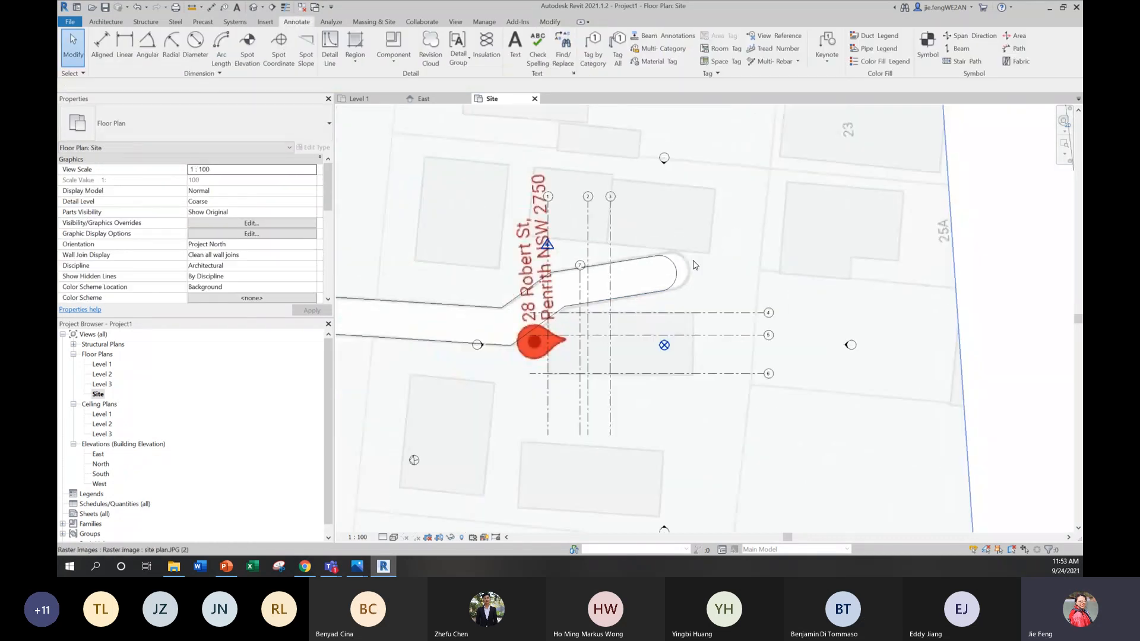
{"action": "scroll", "coordinate": [690, 275], "scroll_direction": "down", "scroll_amount": 3}
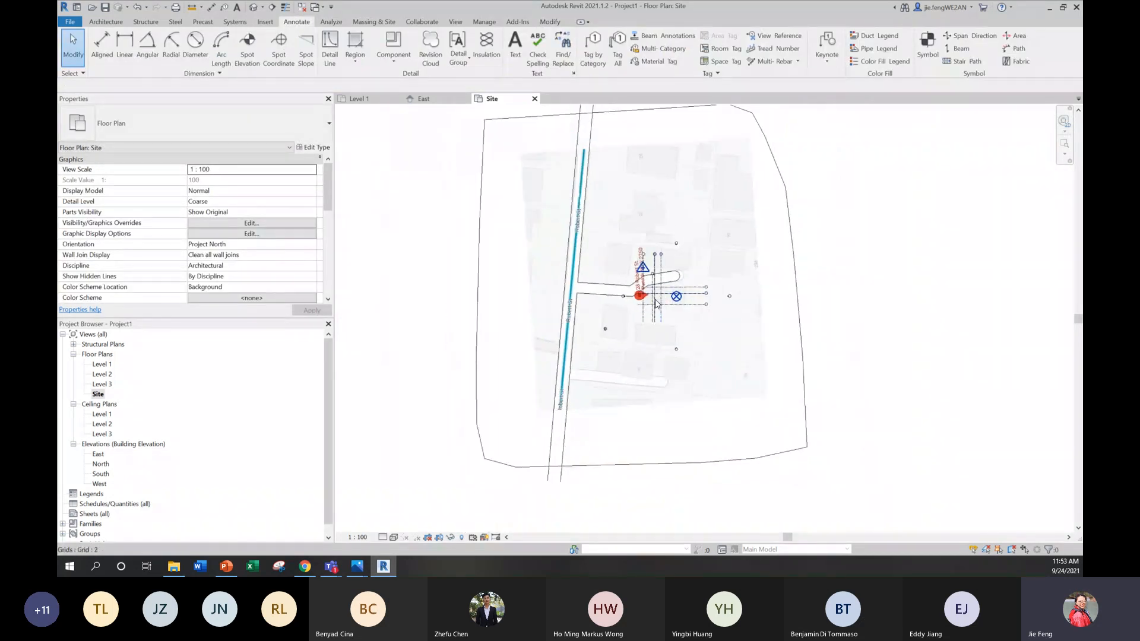
Step: Start Split Surface on the toposurface and pick both edges of Robert St as split lines
{"action": "middle_click_drag", "start_coordinate": [660, 310], "coordinate": [631, 337]}
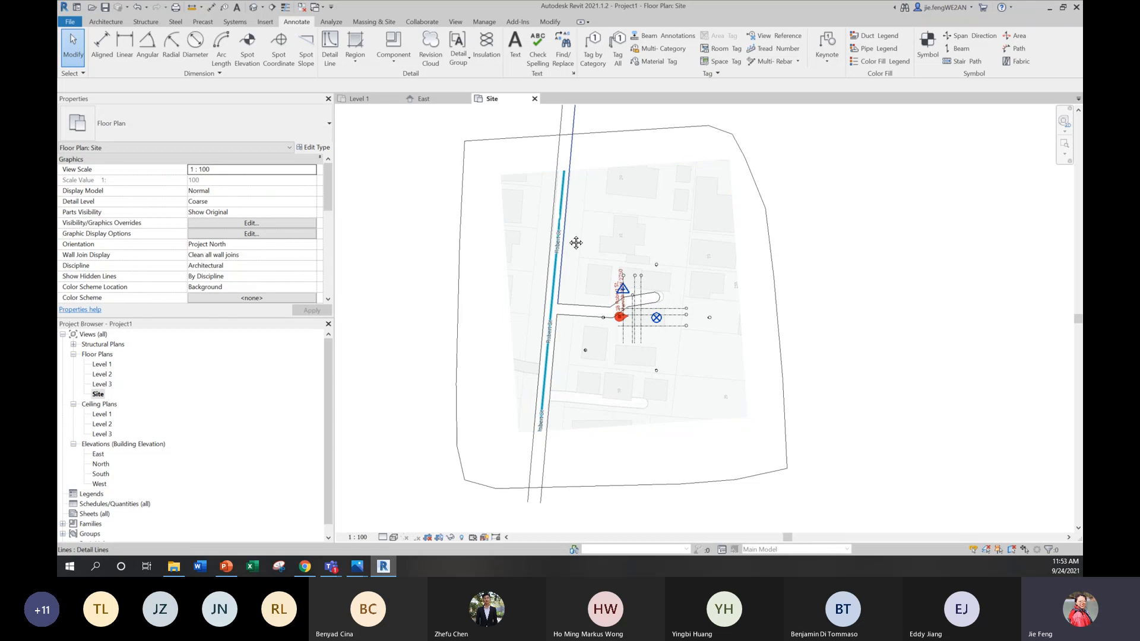
{"action": "middle_click_drag", "start_coordinate": [576, 242], "coordinate": [561, 261]}
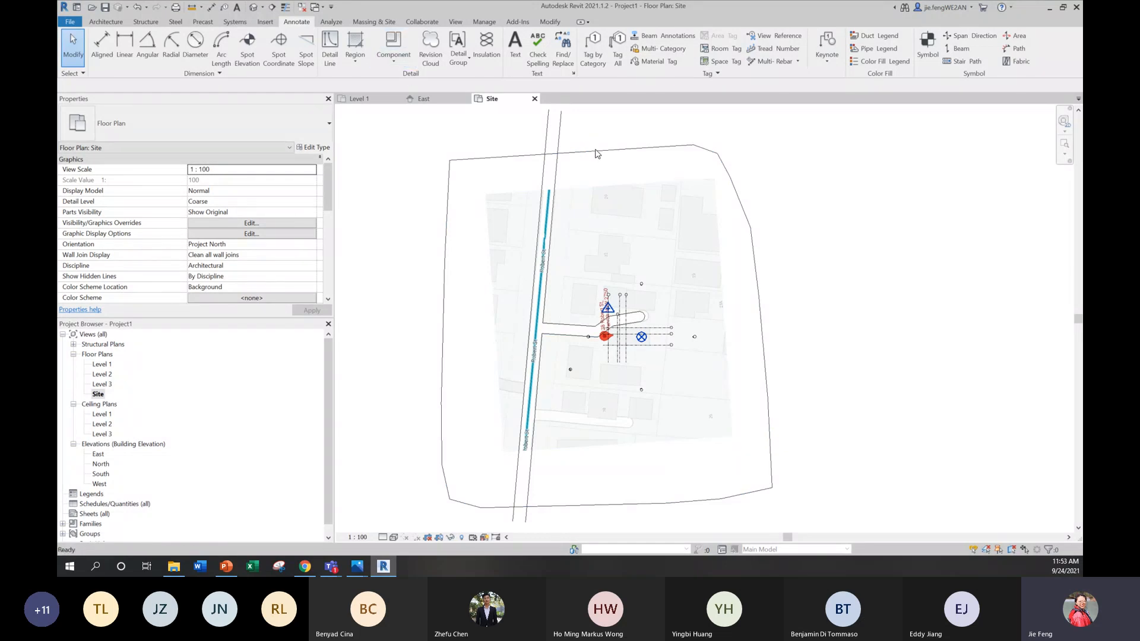
{"action": "left_click", "coordinate": [380, 23]}
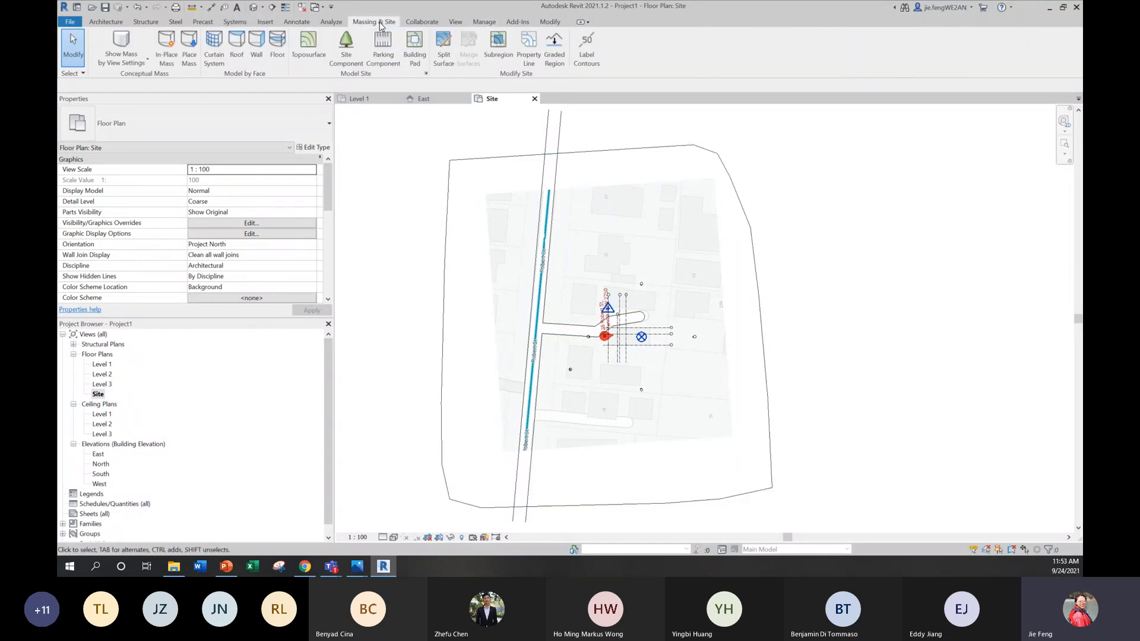
{"action": "left_click", "coordinate": [441, 48]}
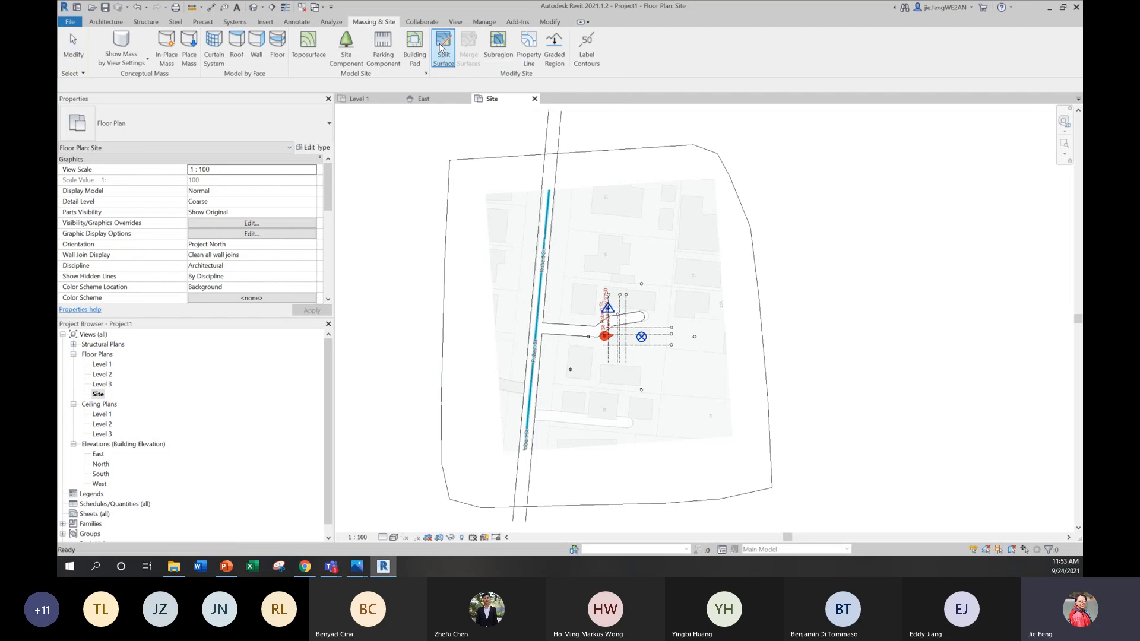
{"action": "left_click", "coordinate": [513, 161]}
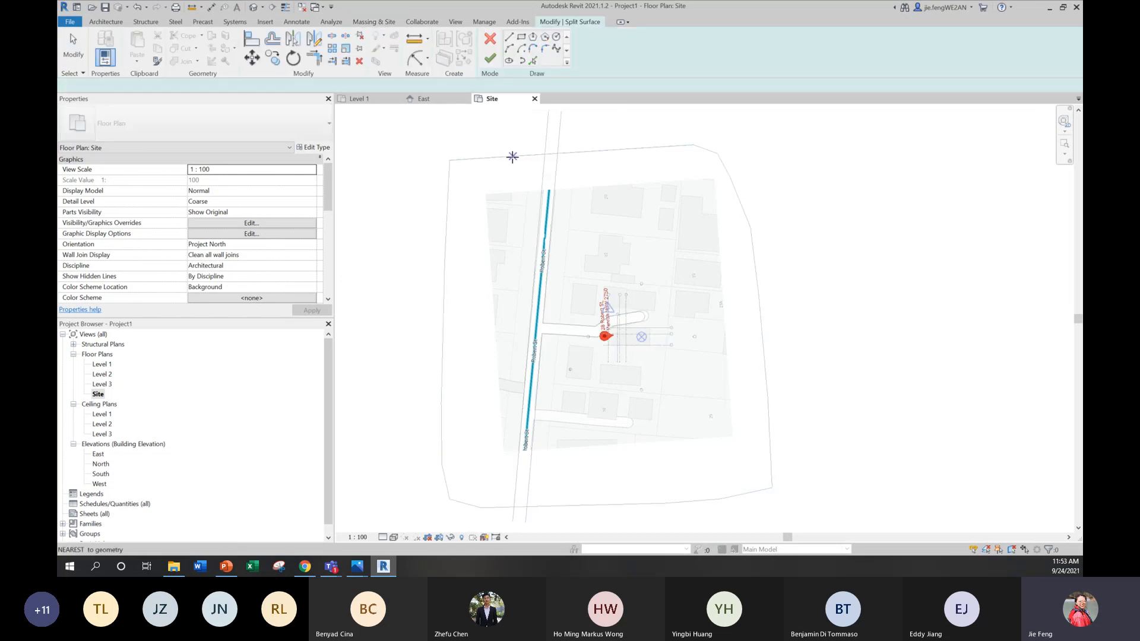
{"action": "left_click", "coordinate": [533, 61]}
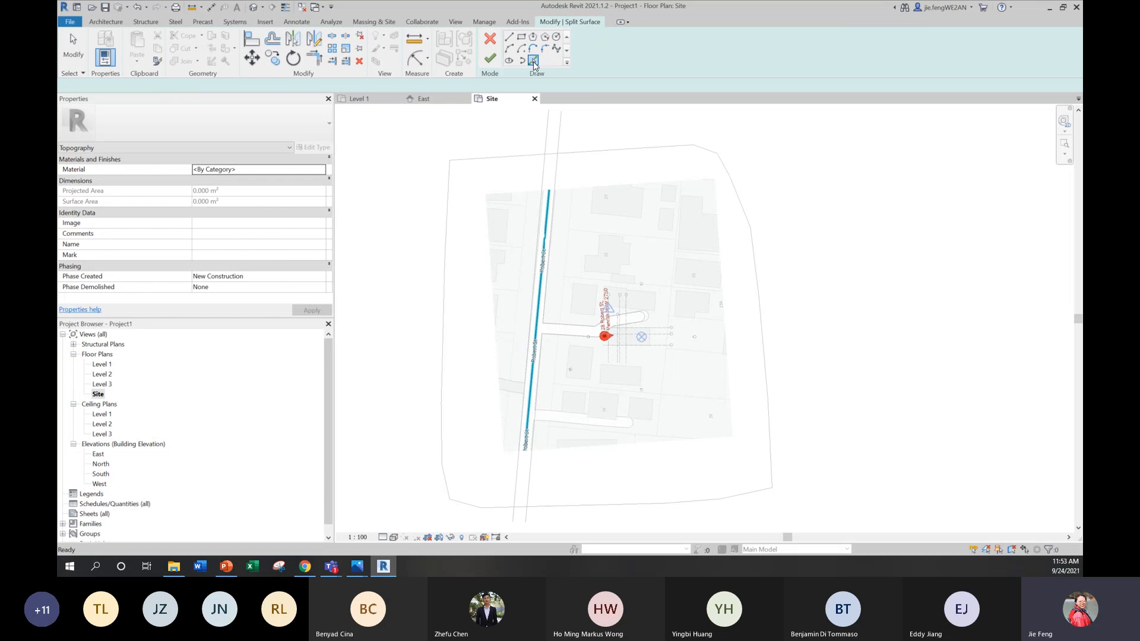
{"action": "left_click", "coordinate": [555, 169]}
{"action": "left_click", "coordinate": [543, 170]}
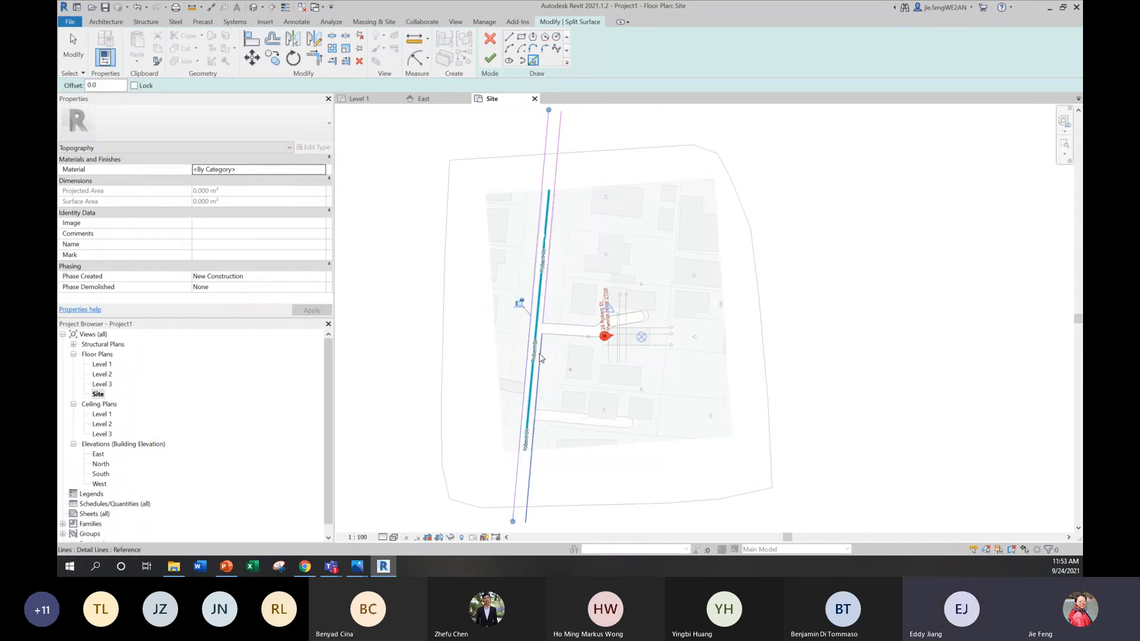
{"action": "left_click", "coordinate": [541, 349]}
Step: Pick the driveway's side lines and round-end arc as split lines, and try to finish the split
{"action": "scroll", "coordinate": [600, 325], "scroll_direction": "up", "scroll_amount": 5}
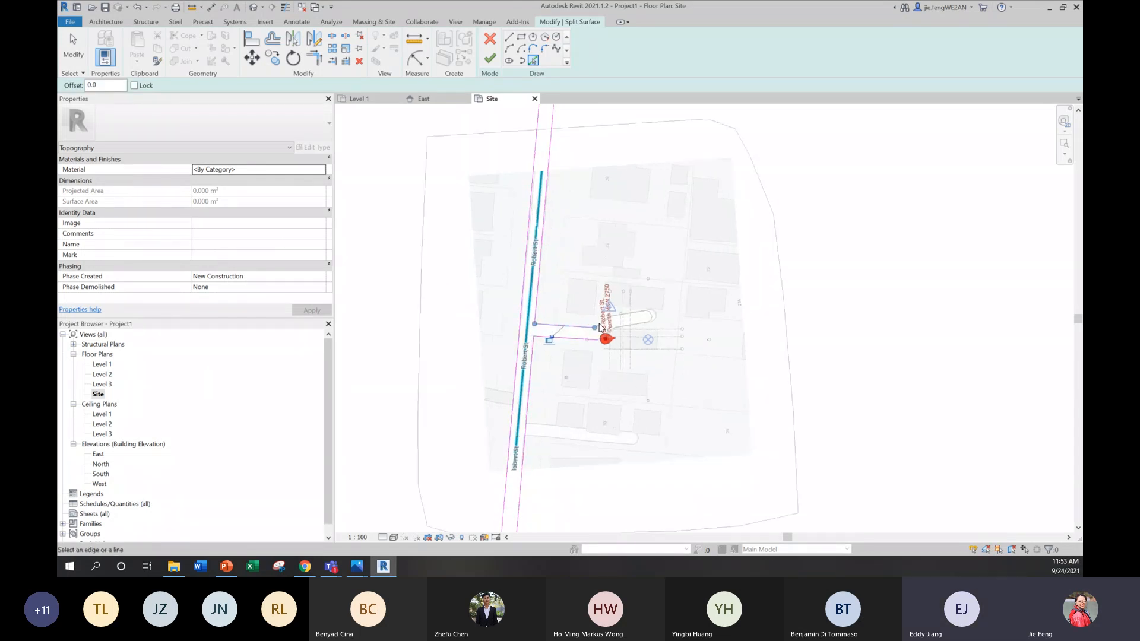
{"action": "left_click", "coordinate": [593, 329]}
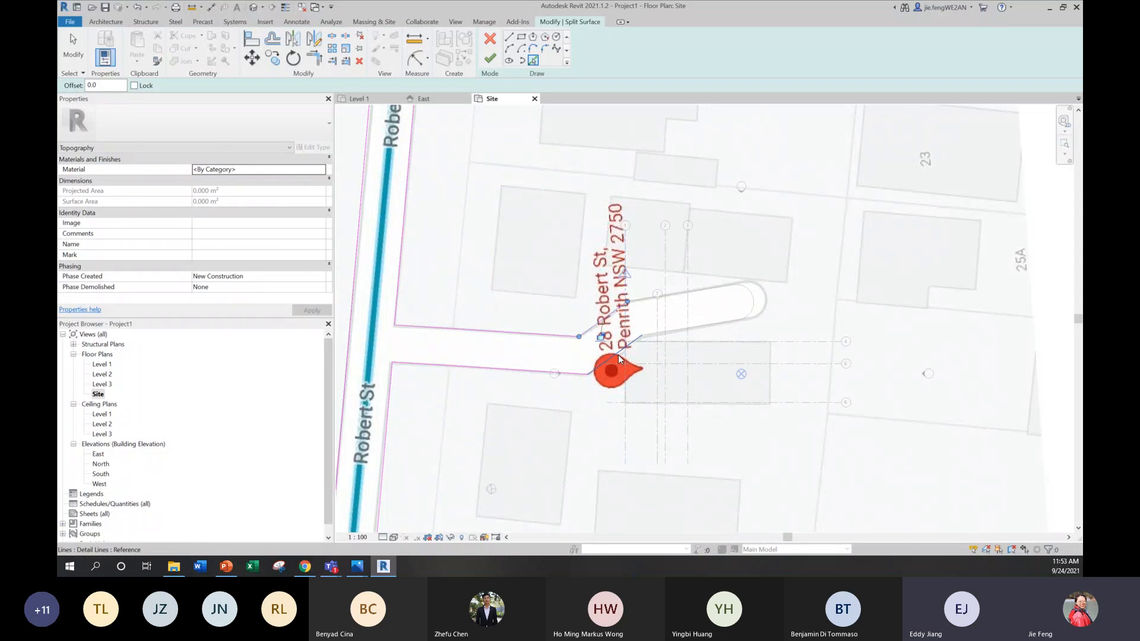
{"action": "left_click", "coordinate": [669, 332]}
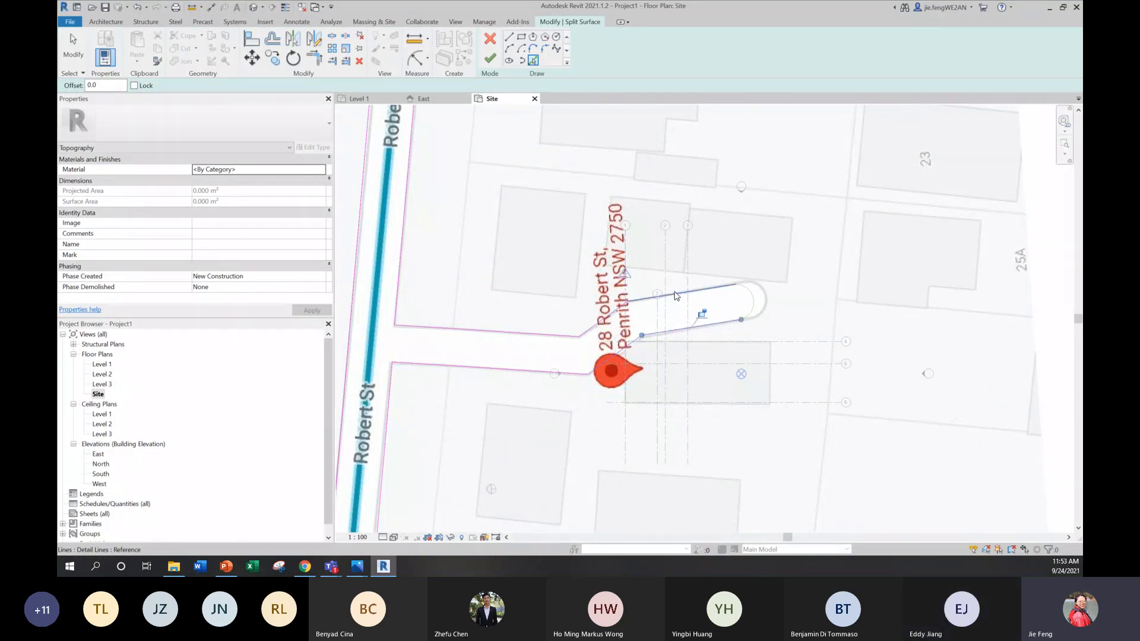
{"action": "left_click", "coordinate": [747, 296]}
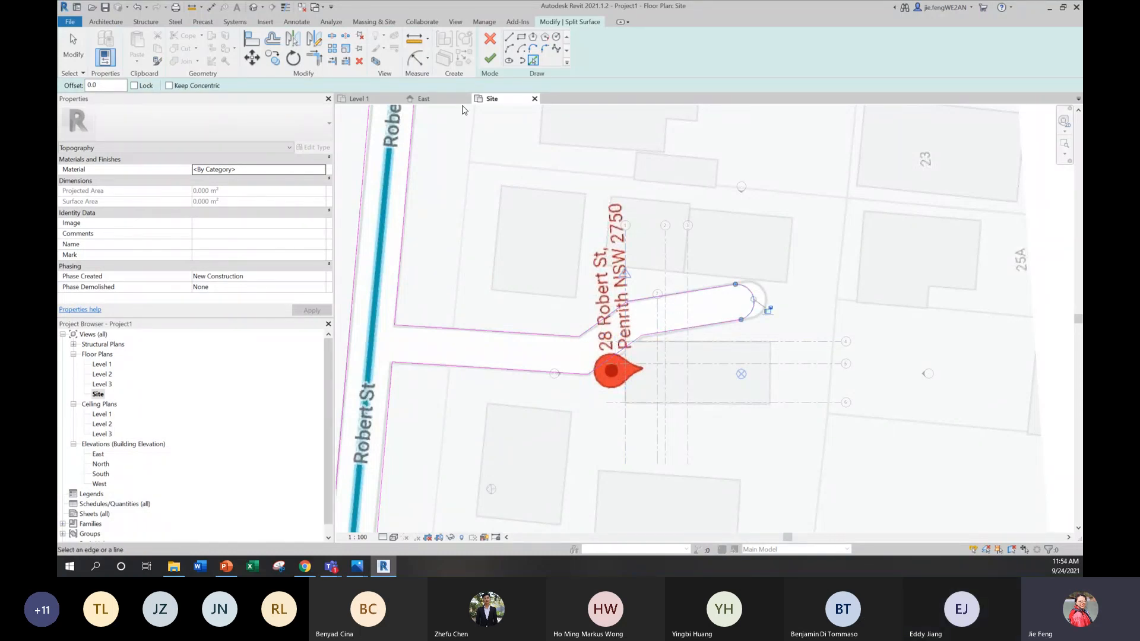
{"action": "left_click", "coordinate": [489, 59]}
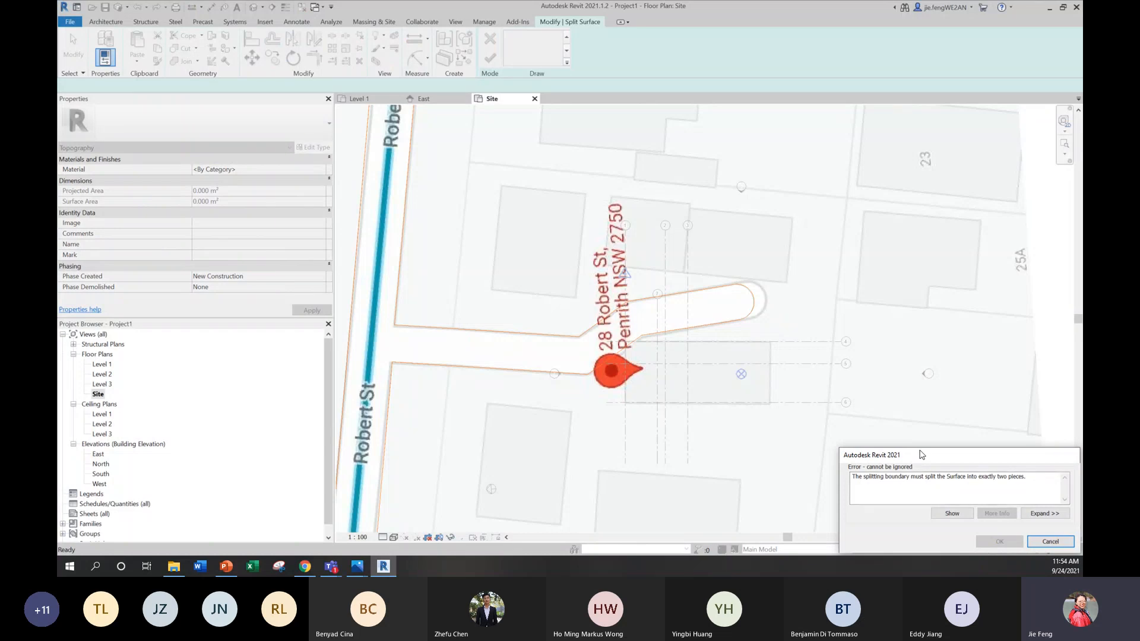
{"action": "left_click", "coordinate": [1050, 542]}
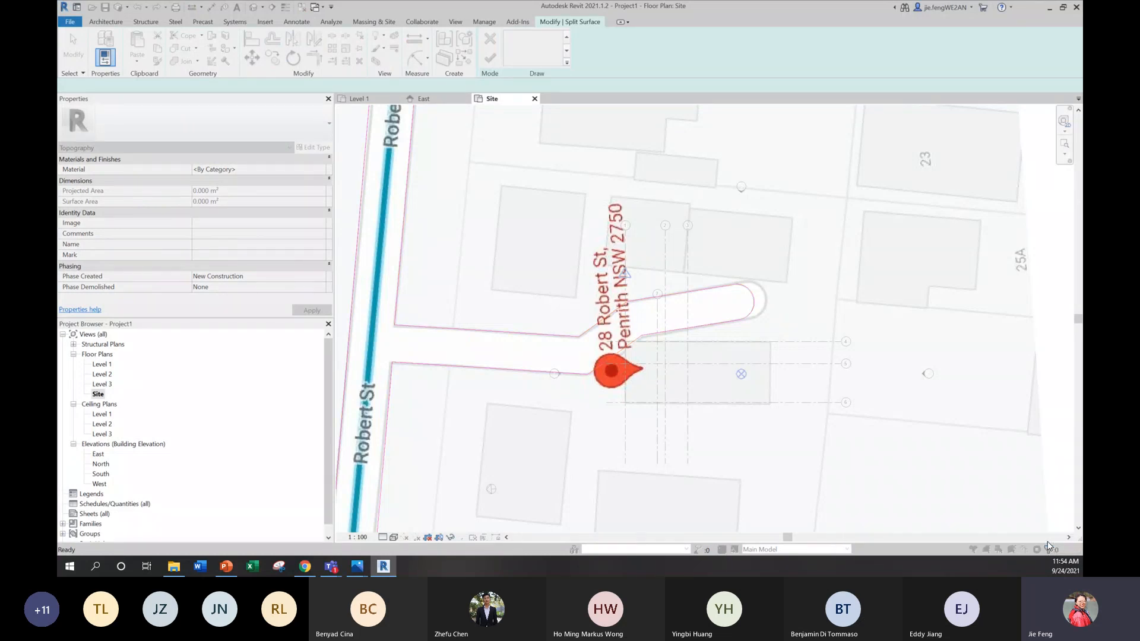
Step: Remove Robert St's left edge line from the split sketch and finish splitting the toposurface along the right edge and driveway outline
{"action": "scroll", "coordinate": [669, 320], "scroll_direction": "down", "scroll_amount": 5}
{"action": "key", "text": "Escape"}
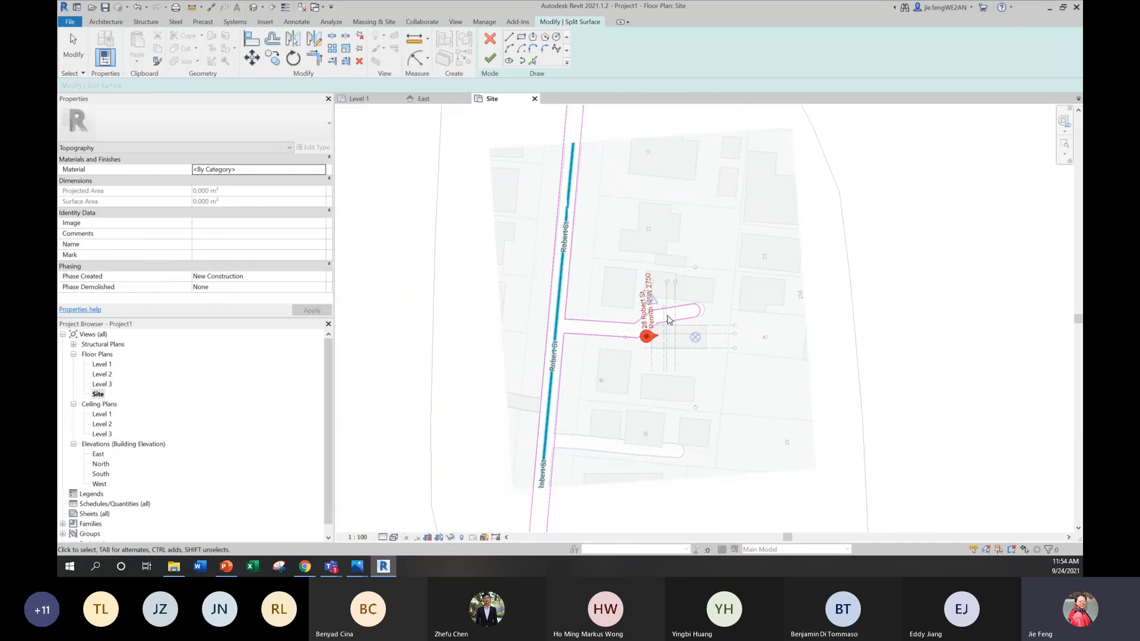
{"action": "left_click", "coordinate": [548, 316]}
{"action": "key", "text": "Delete"}
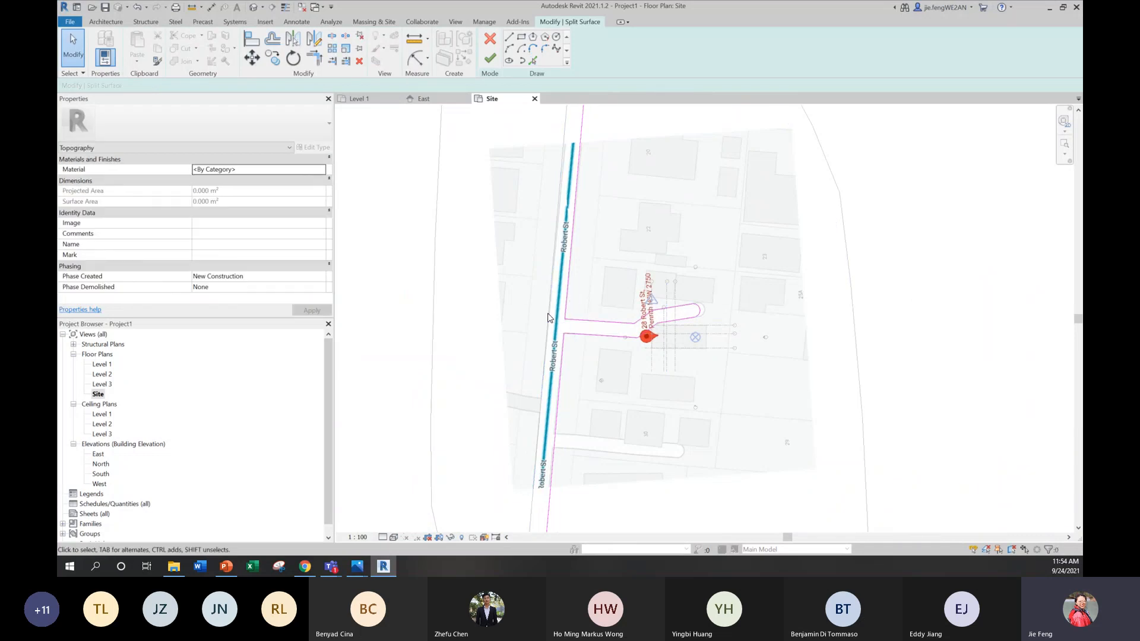
{"action": "scroll", "coordinate": [611, 272], "scroll_direction": "down", "scroll_amount": 2}
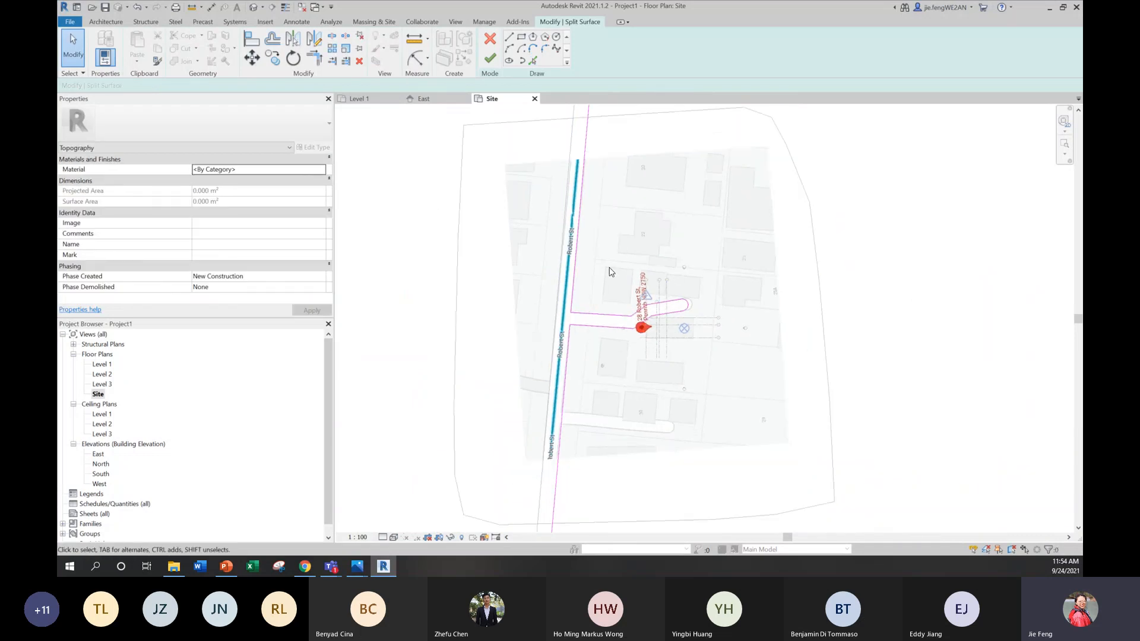
{"action": "left_click", "coordinate": [492, 61]}
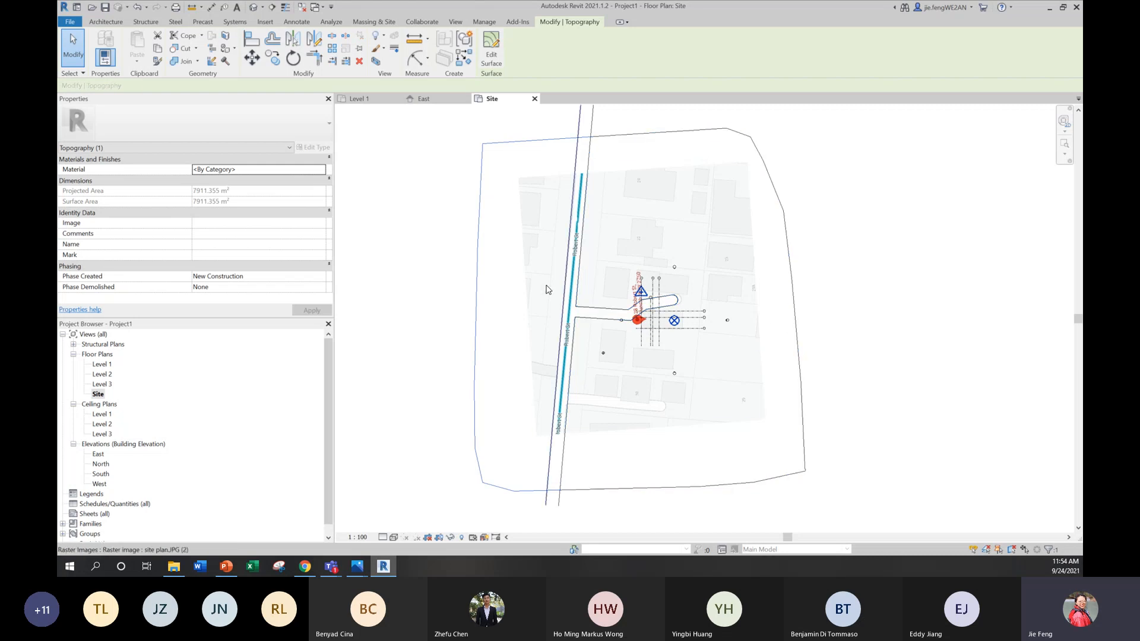
Step: Split the surface containing the road along Robert St's left edge line, and select the surfaces on either side of the road to check them
{"action": "left_click", "coordinate": [474, 301]}
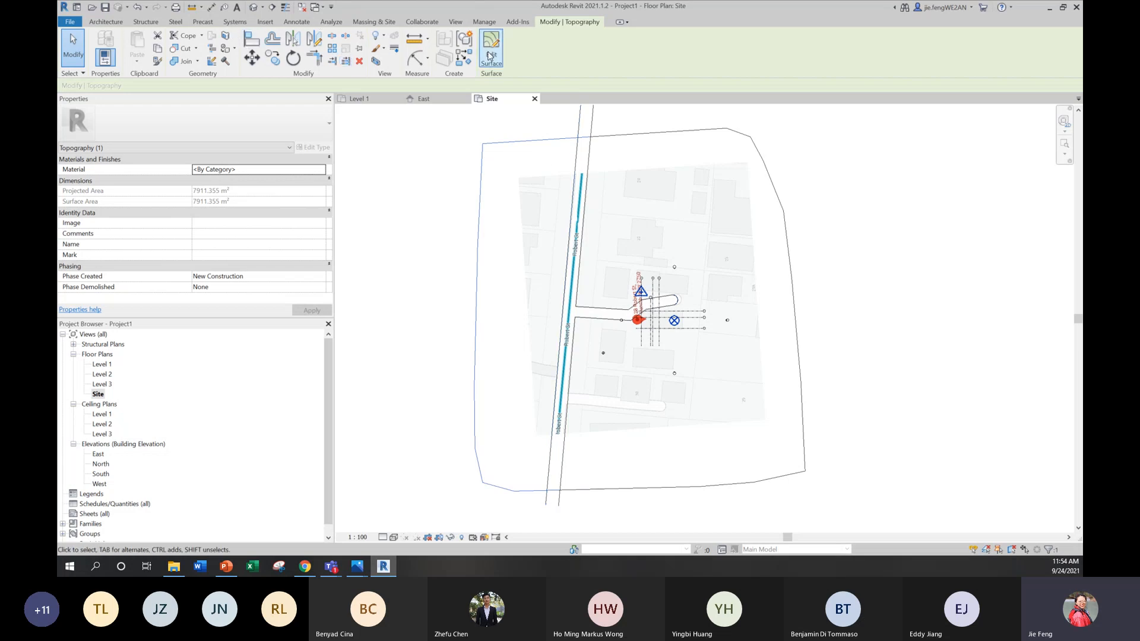
{"action": "left_click", "coordinate": [374, 22]}
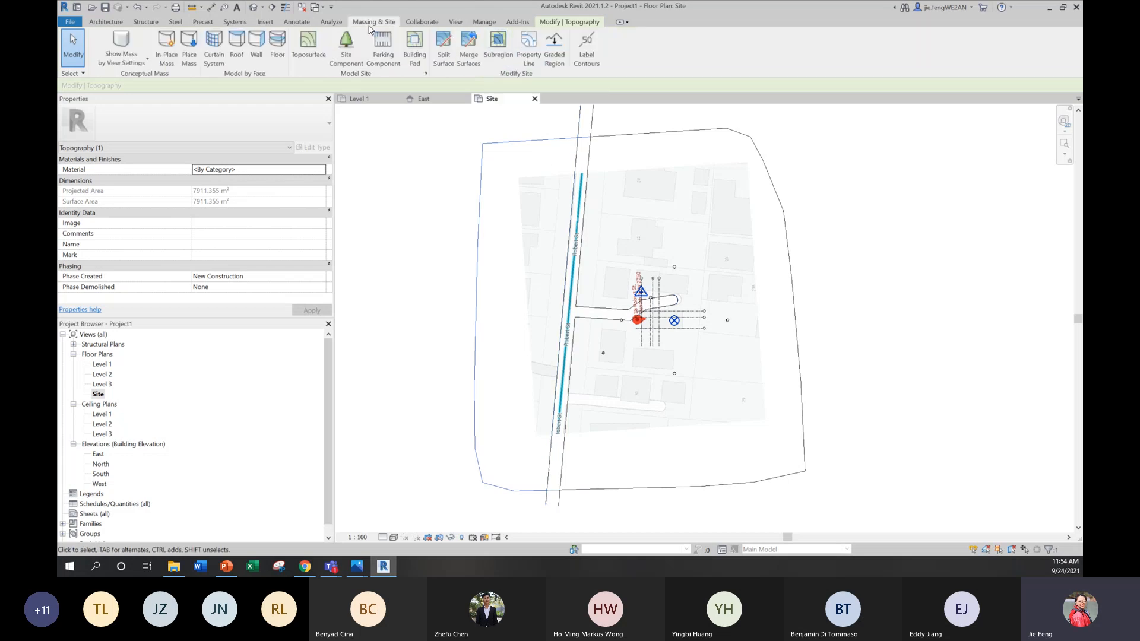
{"action": "left_click", "coordinate": [443, 49]}
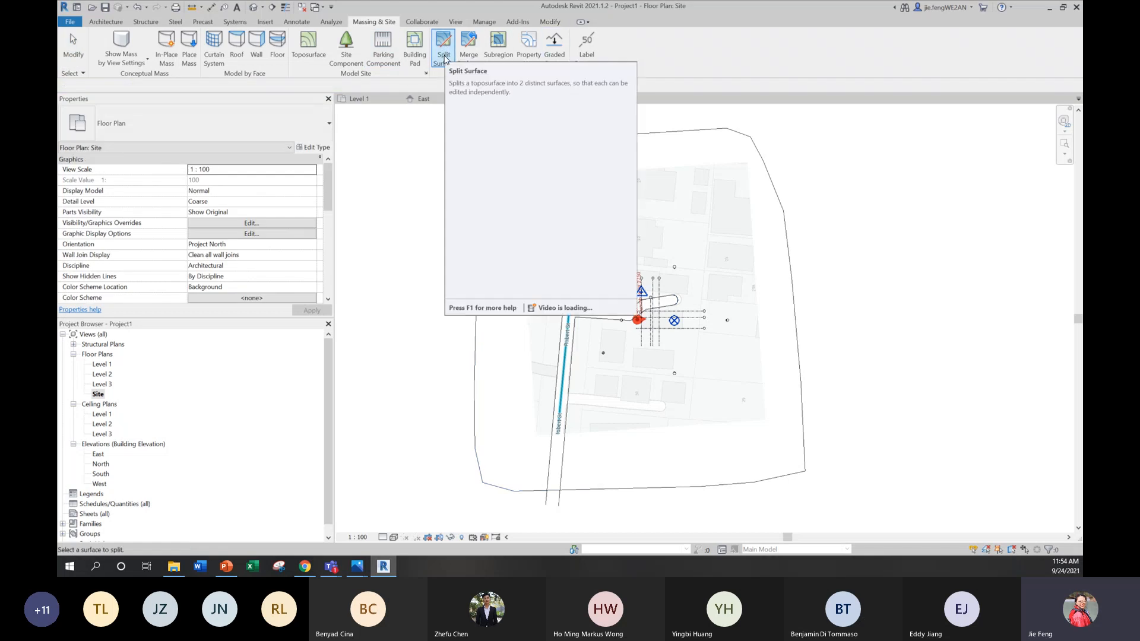
{"action": "left_click", "coordinate": [497, 142]}
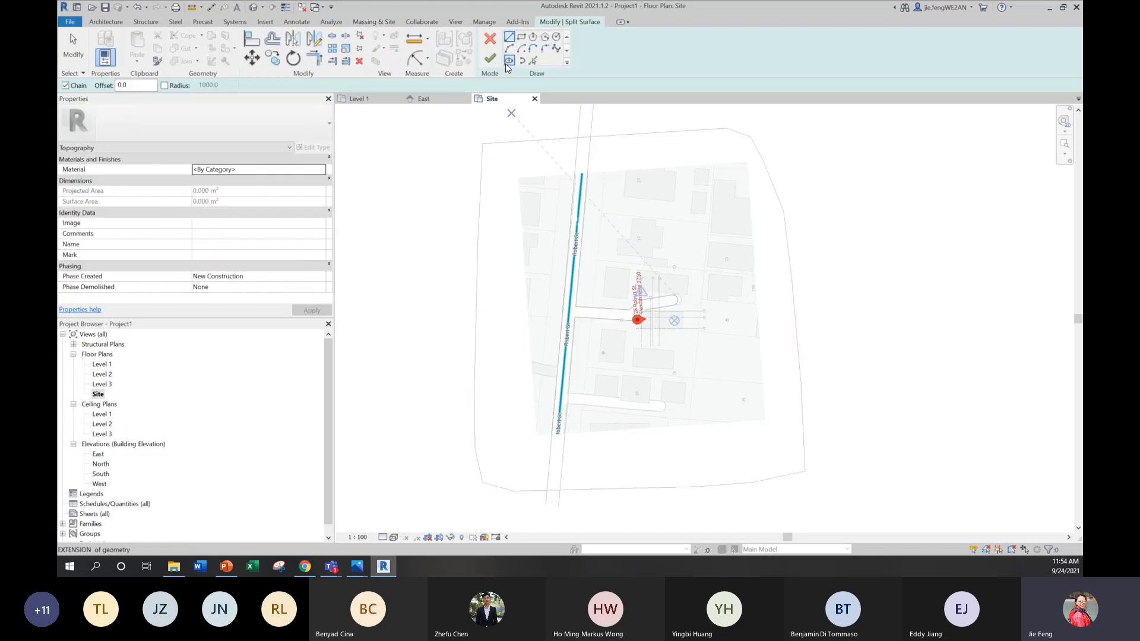
{"action": "left_click", "coordinate": [533, 61]}
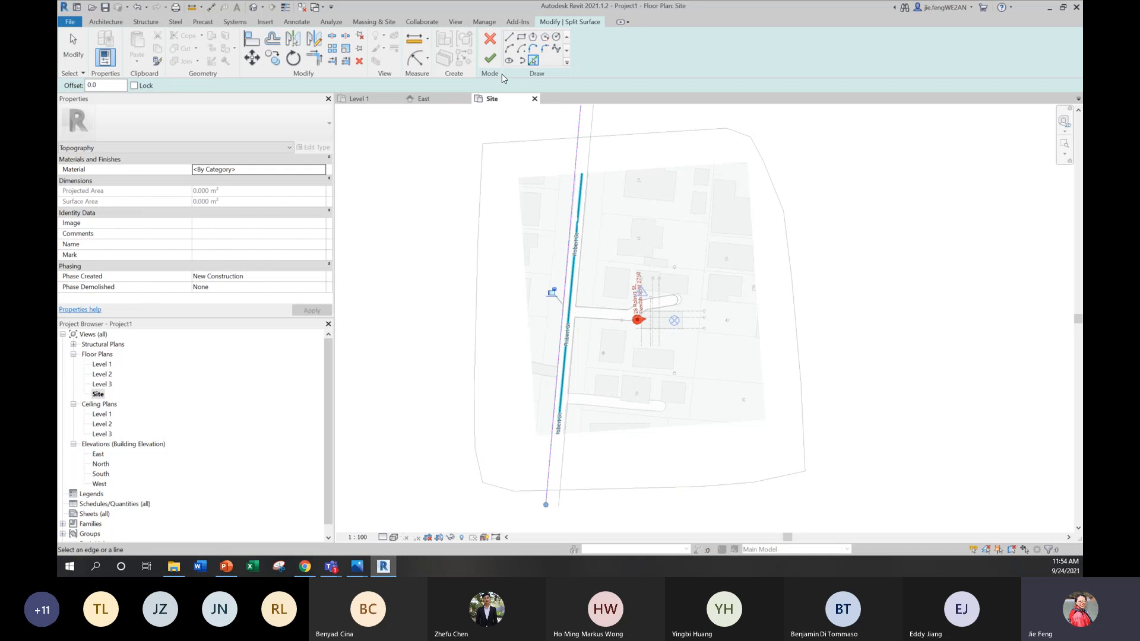
{"action": "left_click", "coordinate": [490, 58]}
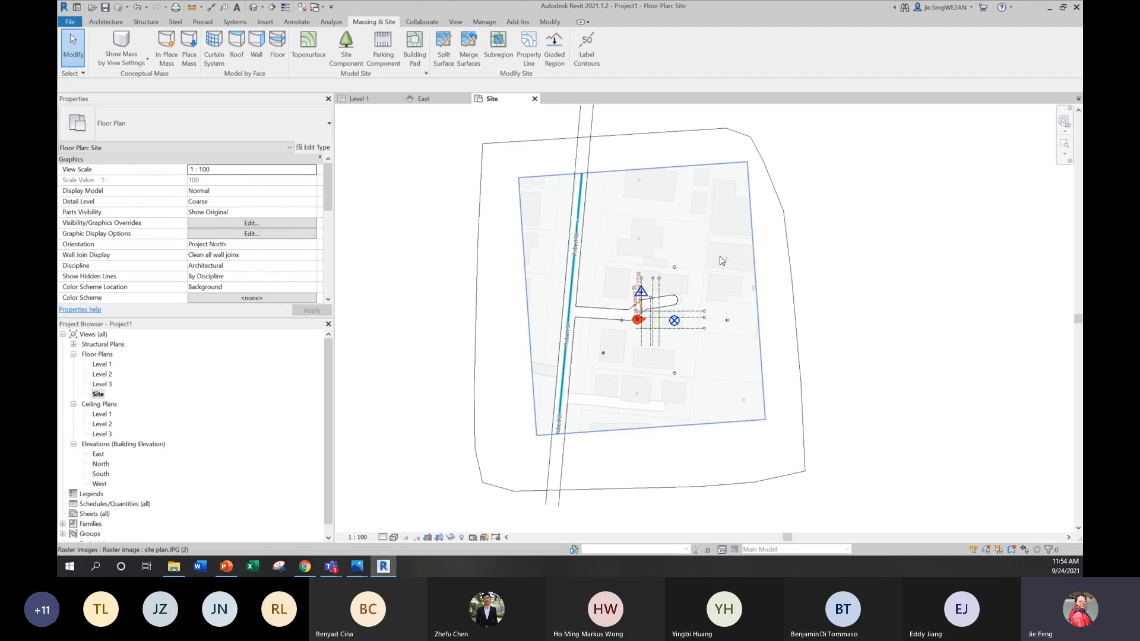
{"action": "left_click", "coordinate": [793, 284]}
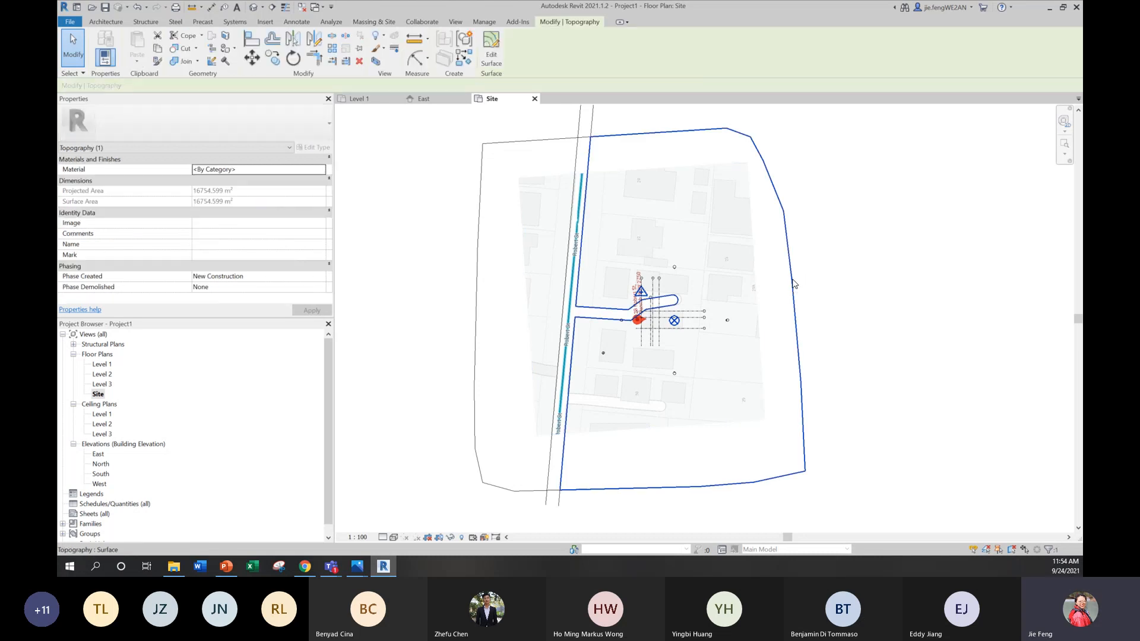
{"action": "left_click", "coordinate": [476, 319]}
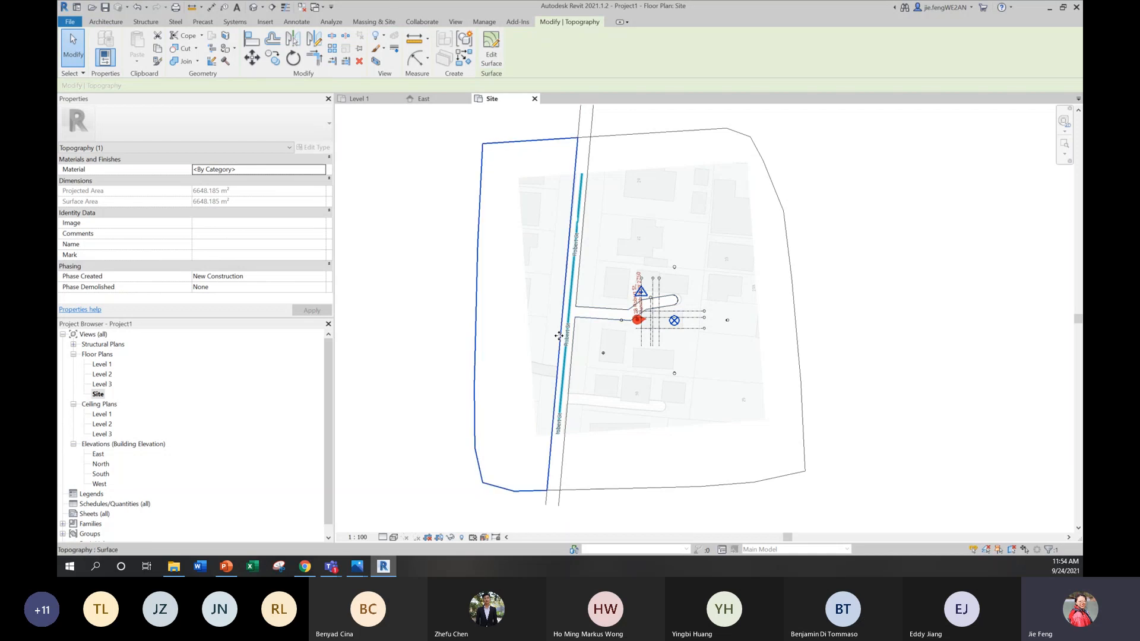
Step: Assign the material Concrete, Cast in Situ, Lightweight to the Robert St and driveway surface
{"action": "left_click", "coordinate": [555, 493]}
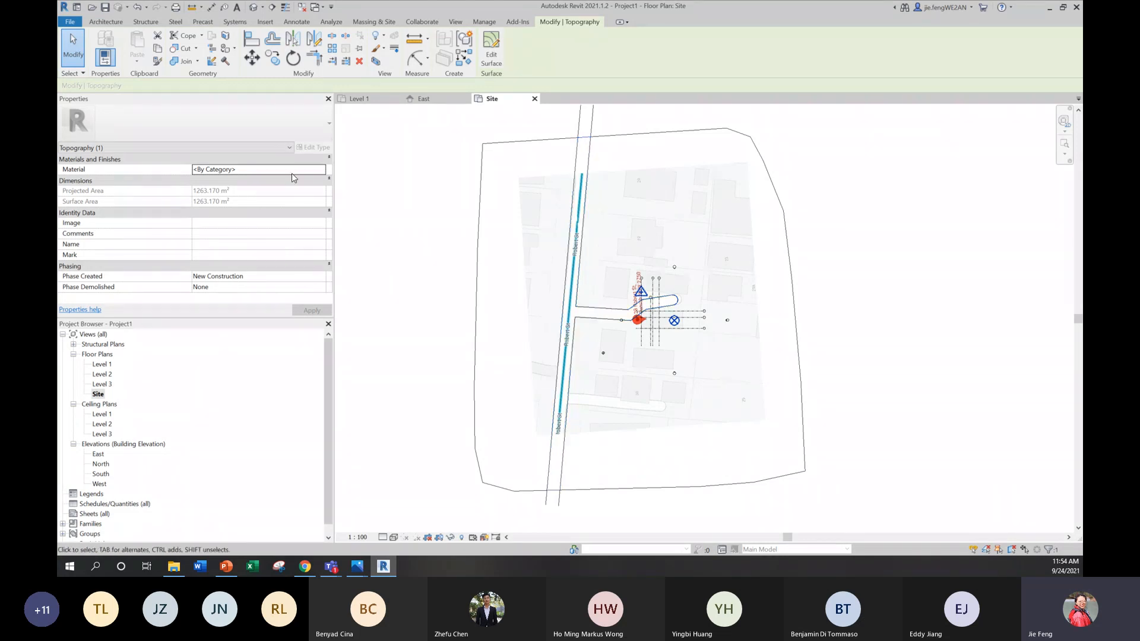
{"action": "left_click", "coordinate": [319, 170]}
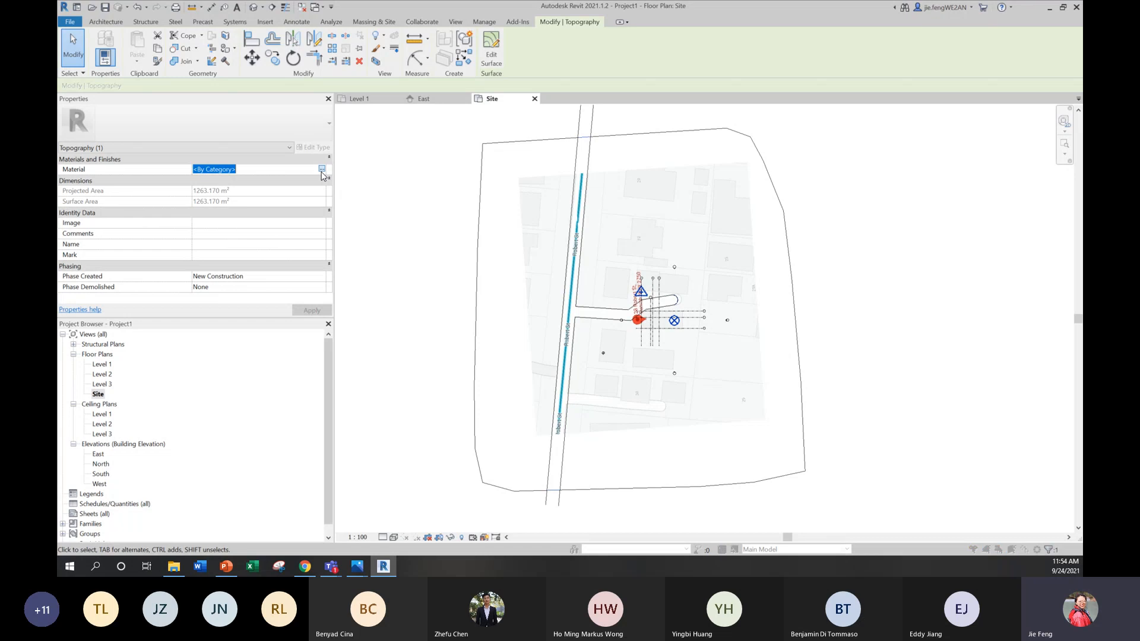
{"action": "left_click", "coordinate": [321, 170]}
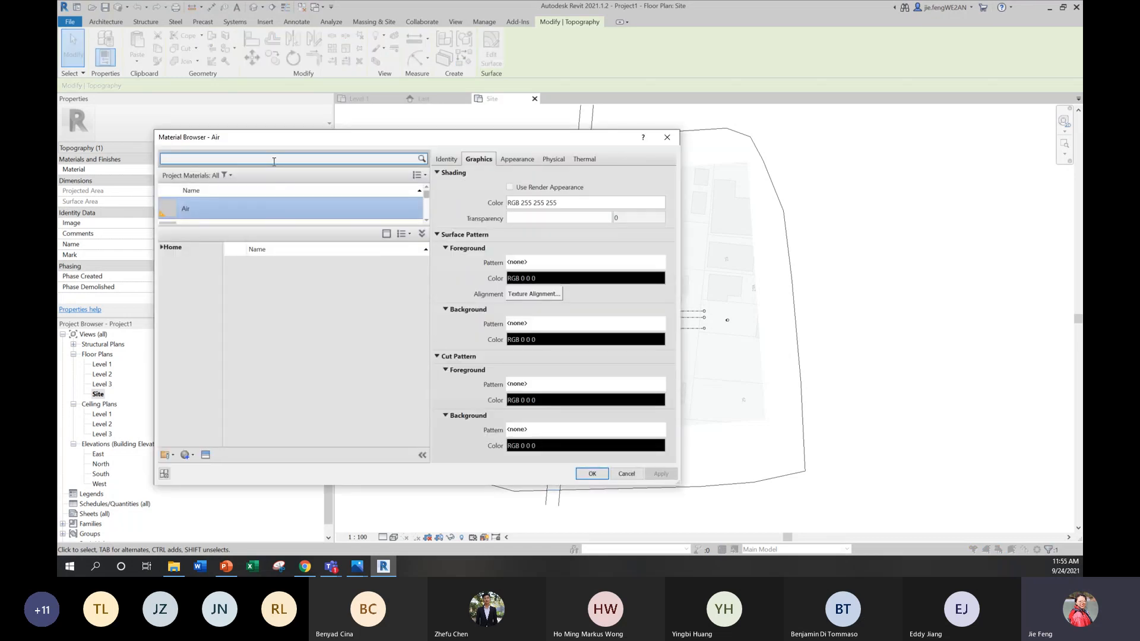
{"action": "type", "text": "CONCRTE"}
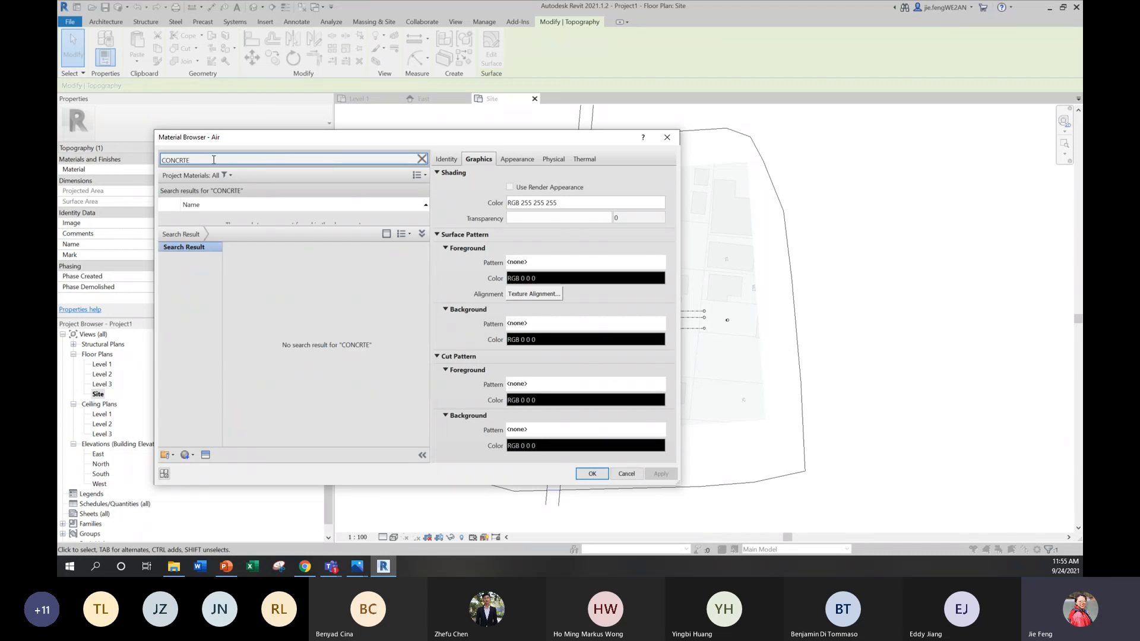
{"action": "key", "text": "BackSpace"}
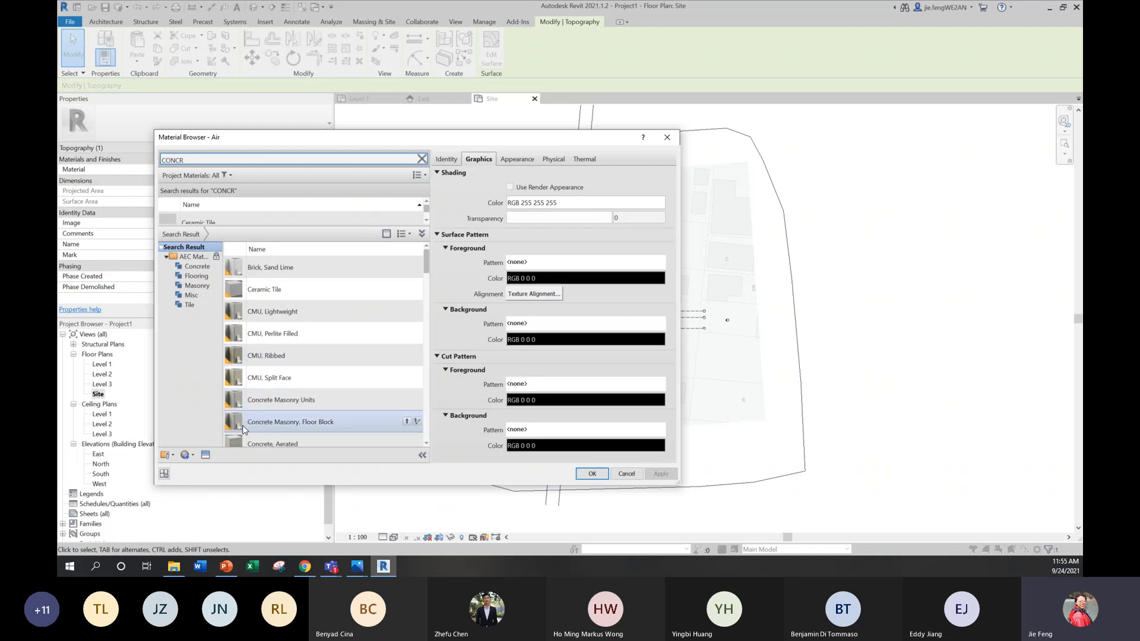
{"action": "scroll", "coordinate": [246, 425], "scroll_direction": "down", "scroll_amount": 5}
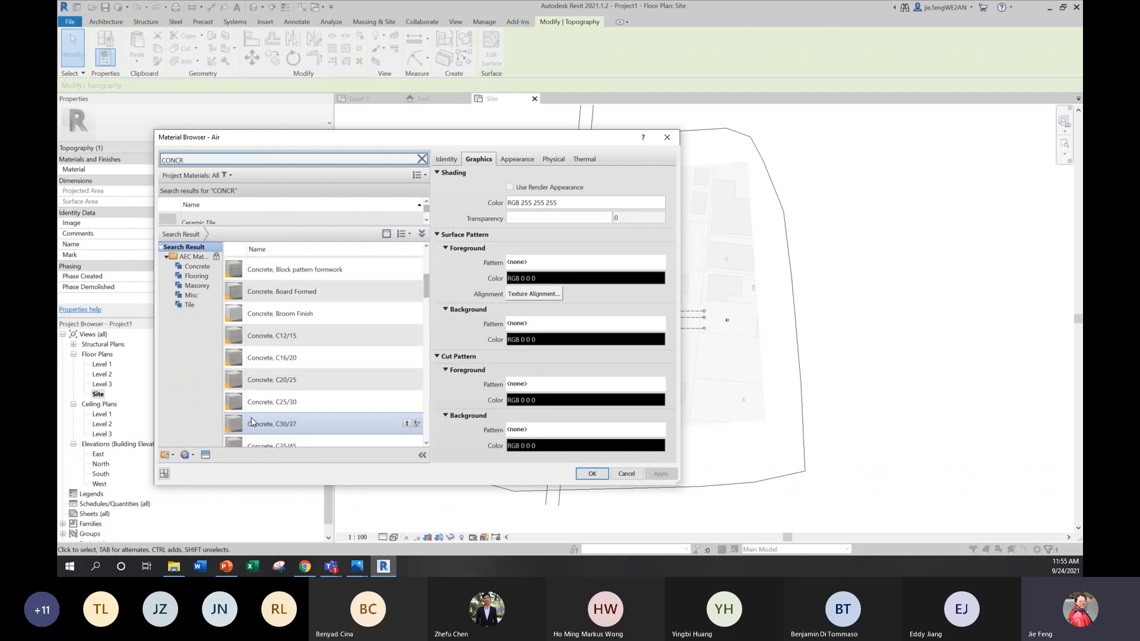
{"action": "scroll", "coordinate": [251, 420], "scroll_direction": "down", "scroll_amount": 4}
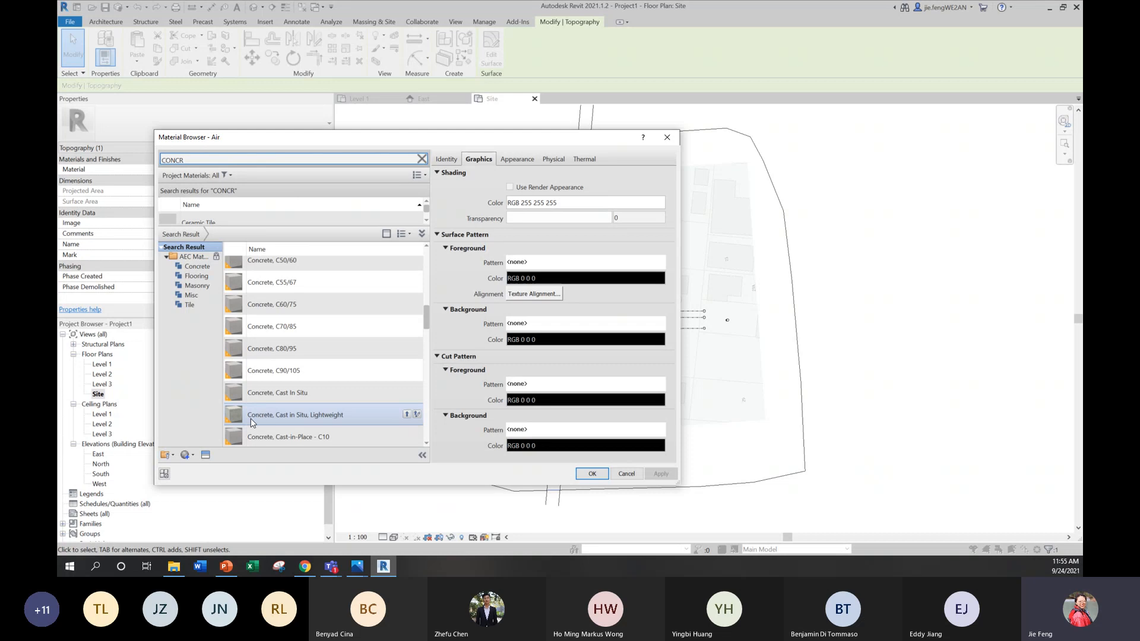
{"action": "double_click", "coordinate": [251, 422]}
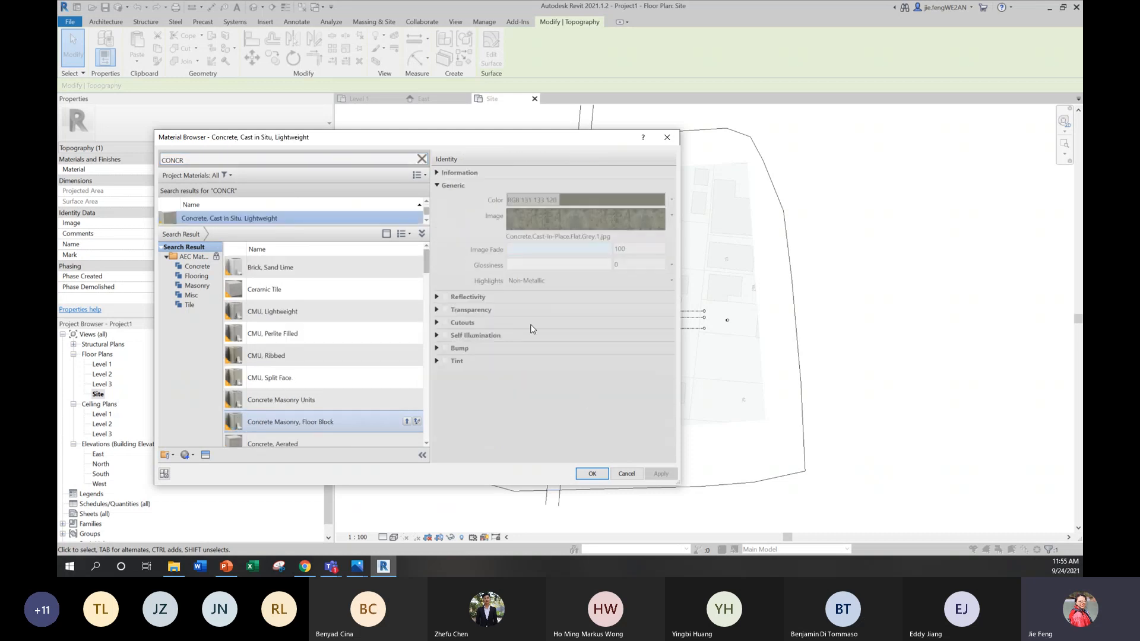
{"action": "left_click", "coordinate": [576, 479]}
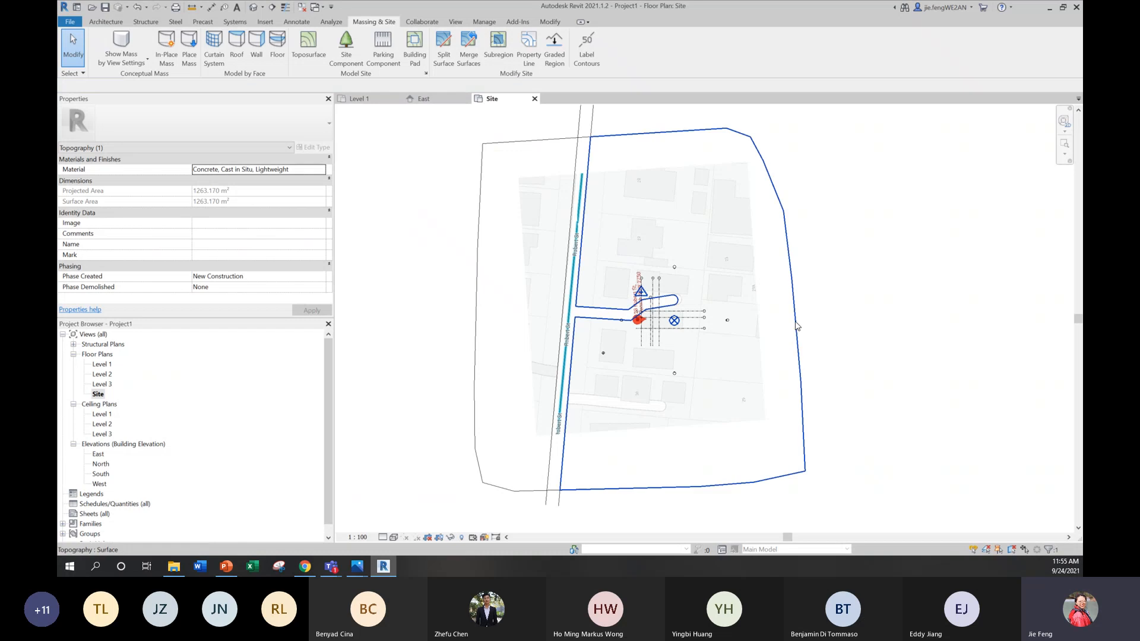
Step: Search the material library for GRASS for the large surface beside the driveway, and examine the Grass material's identity and appearance
{"action": "left_click", "coordinate": [794, 321]}
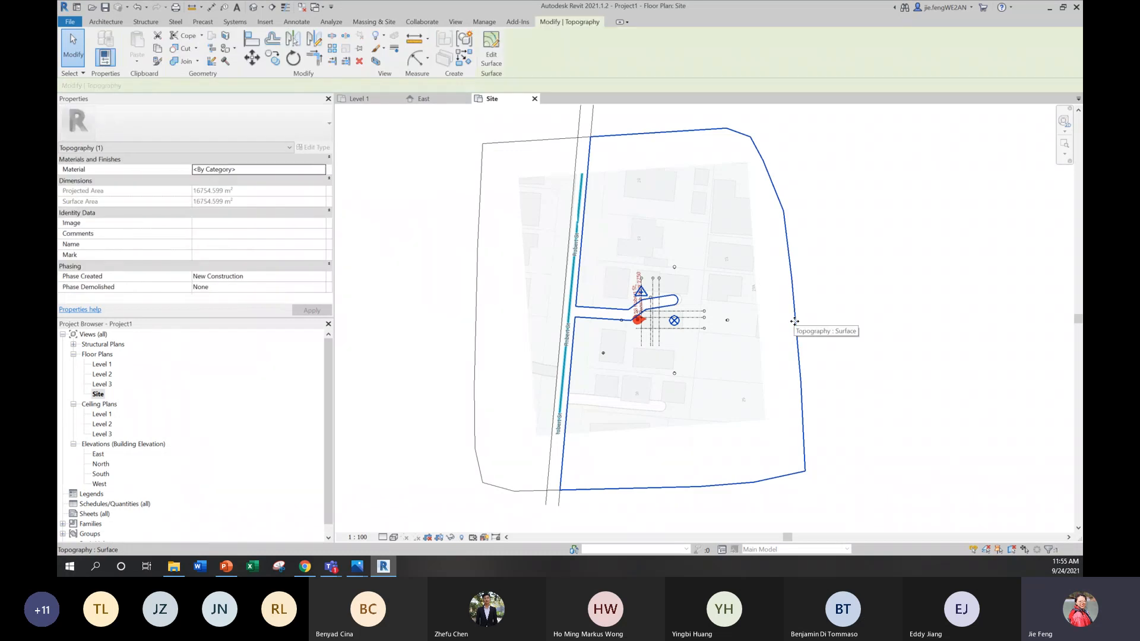
{"action": "left_click", "coordinate": [315, 169]}
{"action": "left_click", "coordinate": [322, 169]}
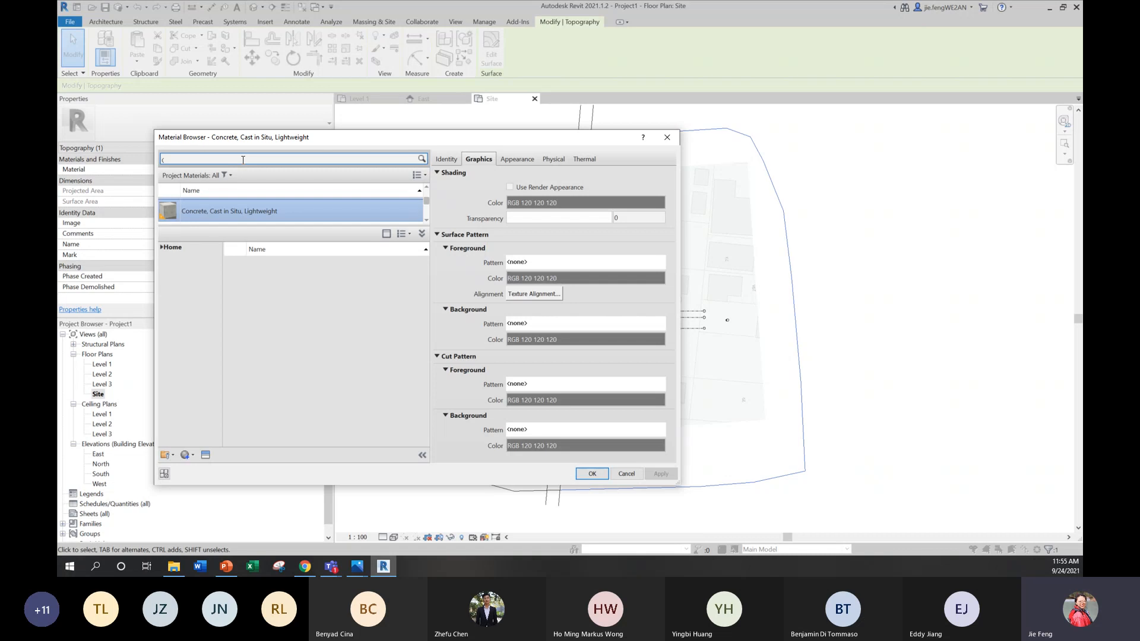
{"action": "left_click", "coordinate": [242, 159]}
{"action": "type", "text": "GRASS"}
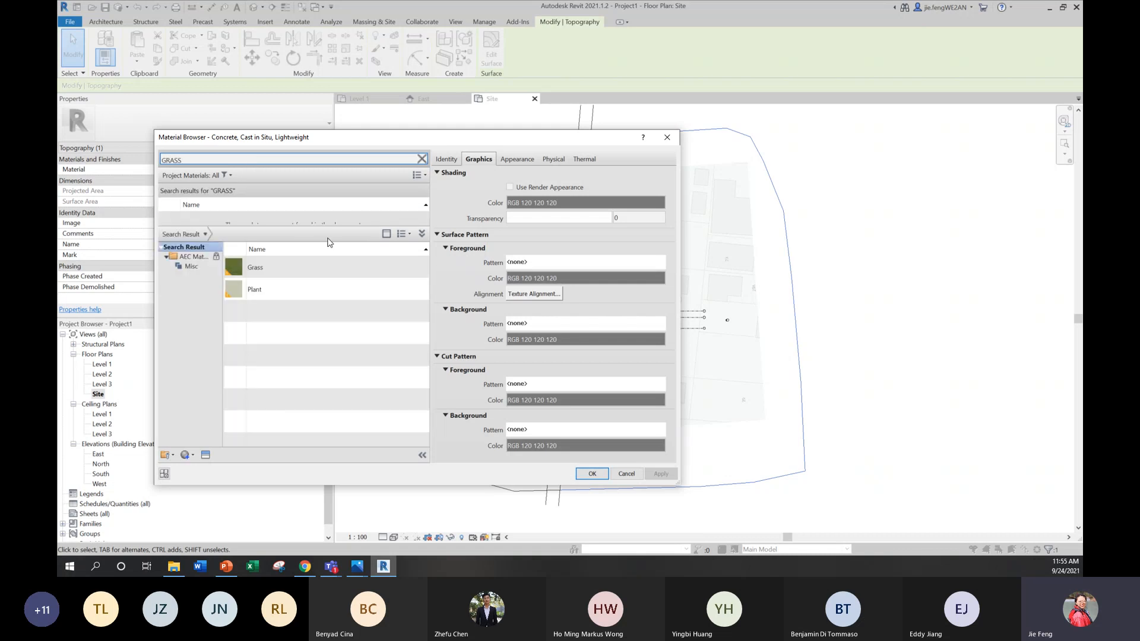
{"action": "left_click", "coordinate": [238, 271]}
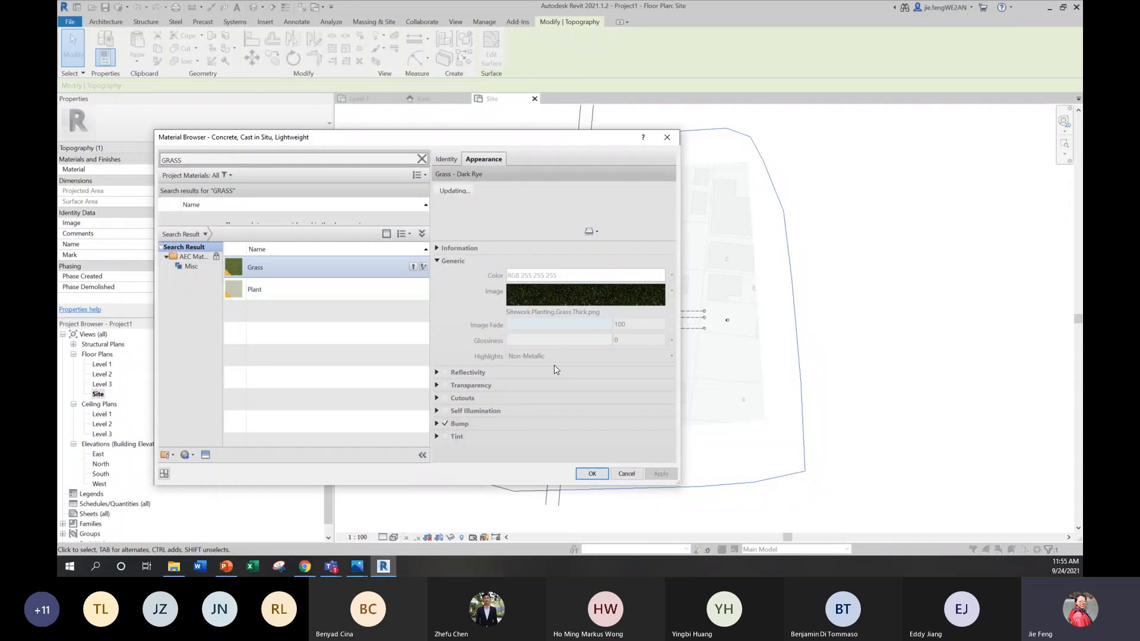
{"action": "left_click", "coordinate": [448, 160]}
{"action": "left_click", "coordinate": [484, 159]}
{"action": "left_click_drag", "start_coordinate": [449, 131], "coordinate": [398, 105]}
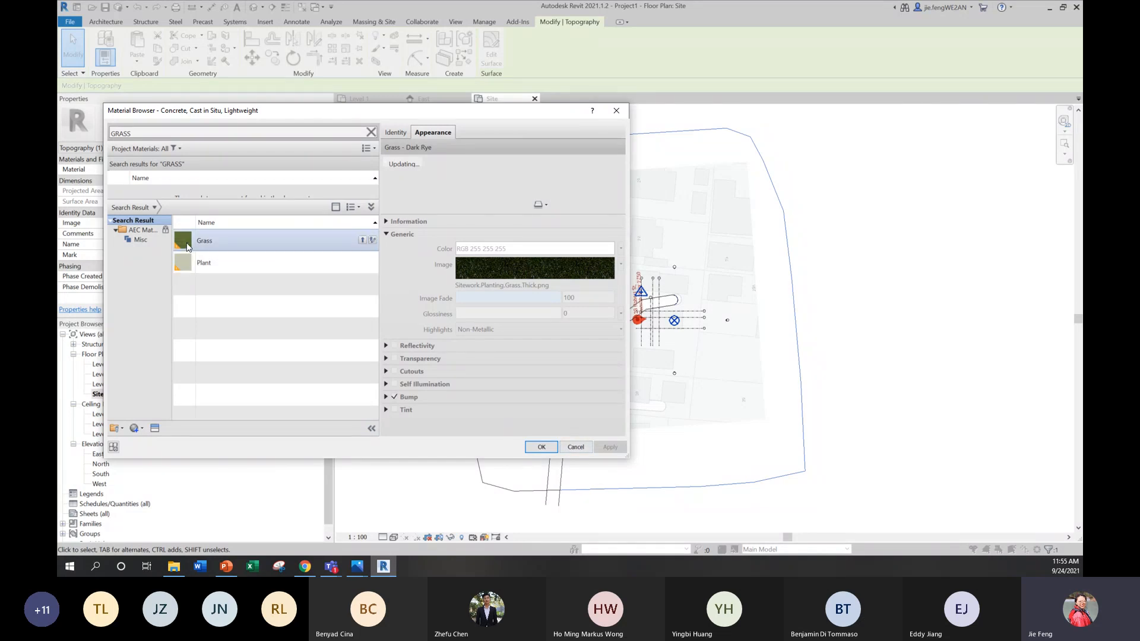
{"action": "double_click", "coordinate": [139, 134]}
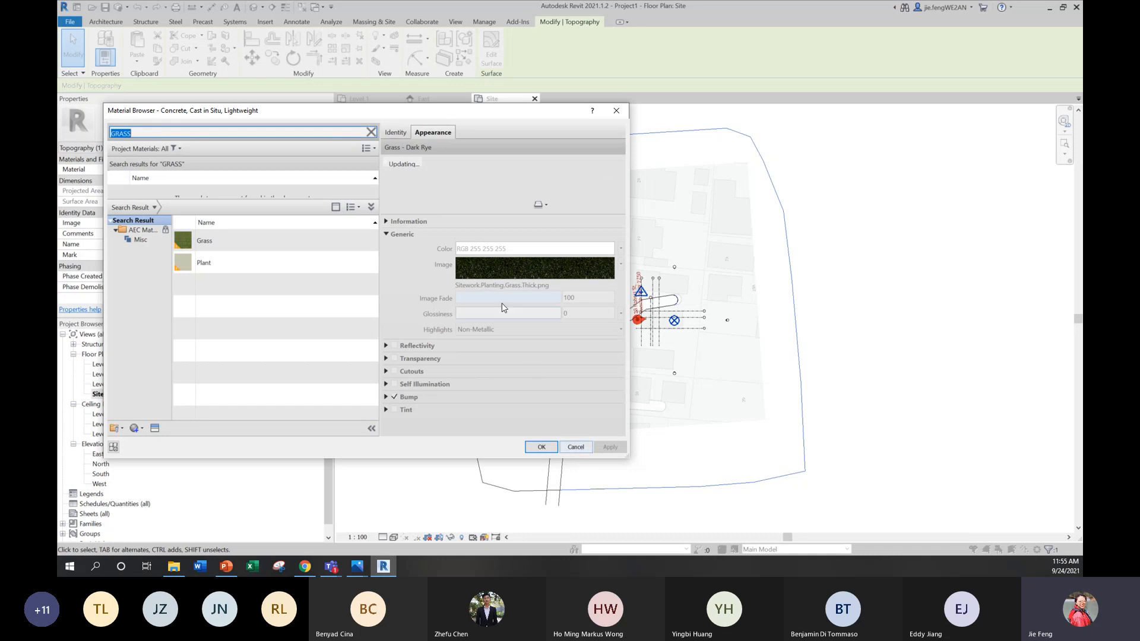
{"action": "left_click", "coordinate": [396, 133]}
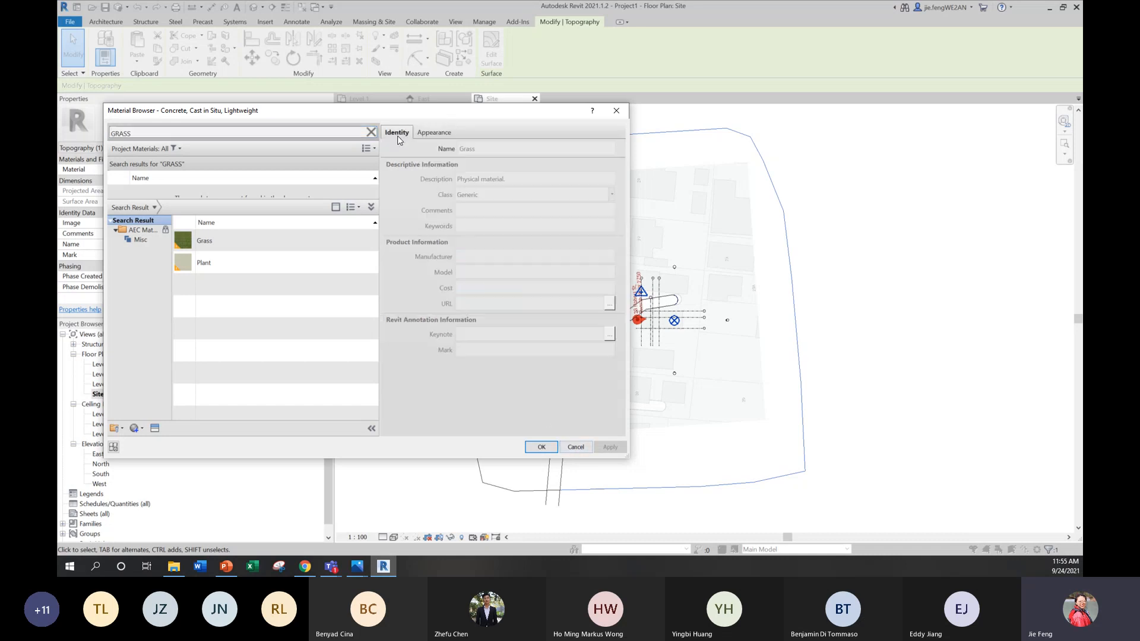
{"action": "left_click", "coordinate": [420, 134]}
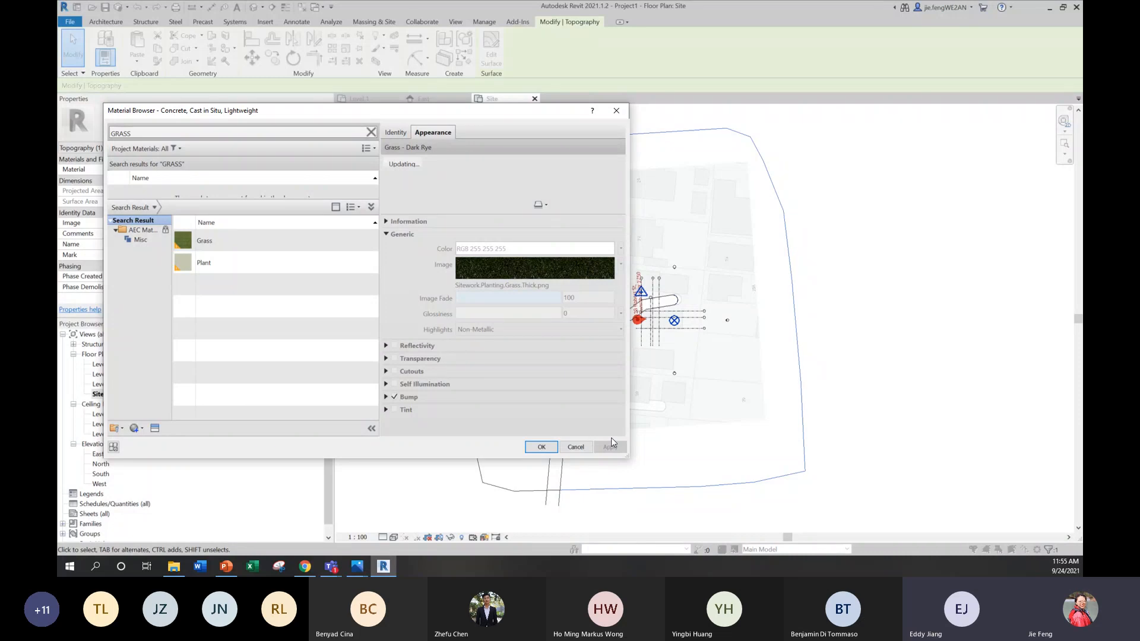
Step: Search the material library for SOIL, examine the Earth and Sand materials' properties, and leave the browser without assigning a material
{"action": "left_click", "coordinate": [141, 130]}
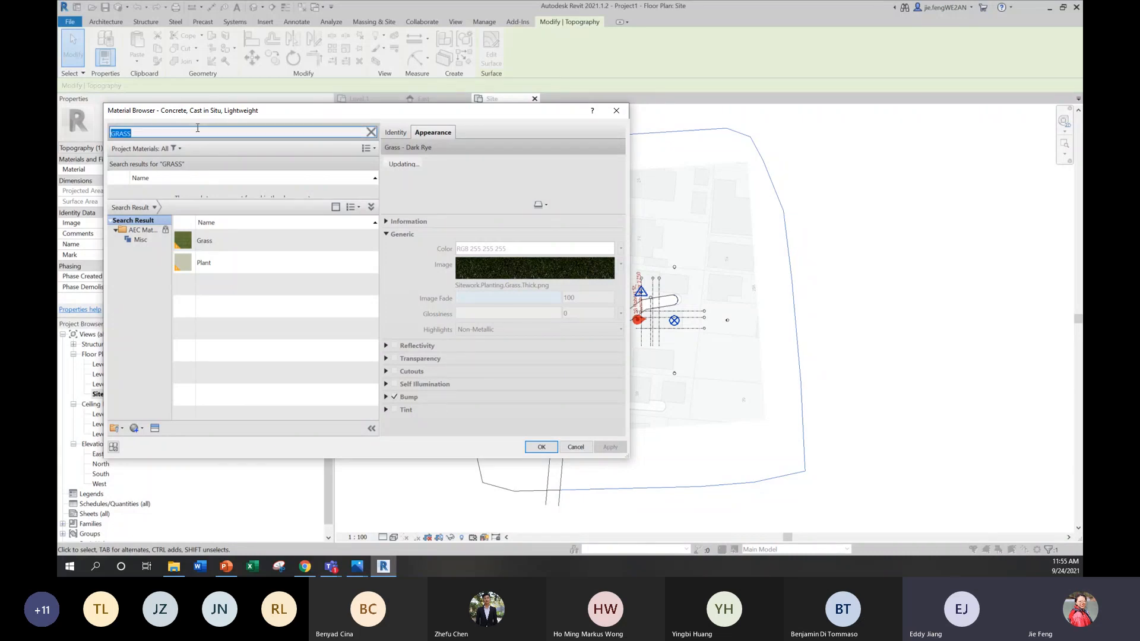
{"action": "double_click", "coordinate": [141, 129]}
{"action": "type", "text": "SOIL"}
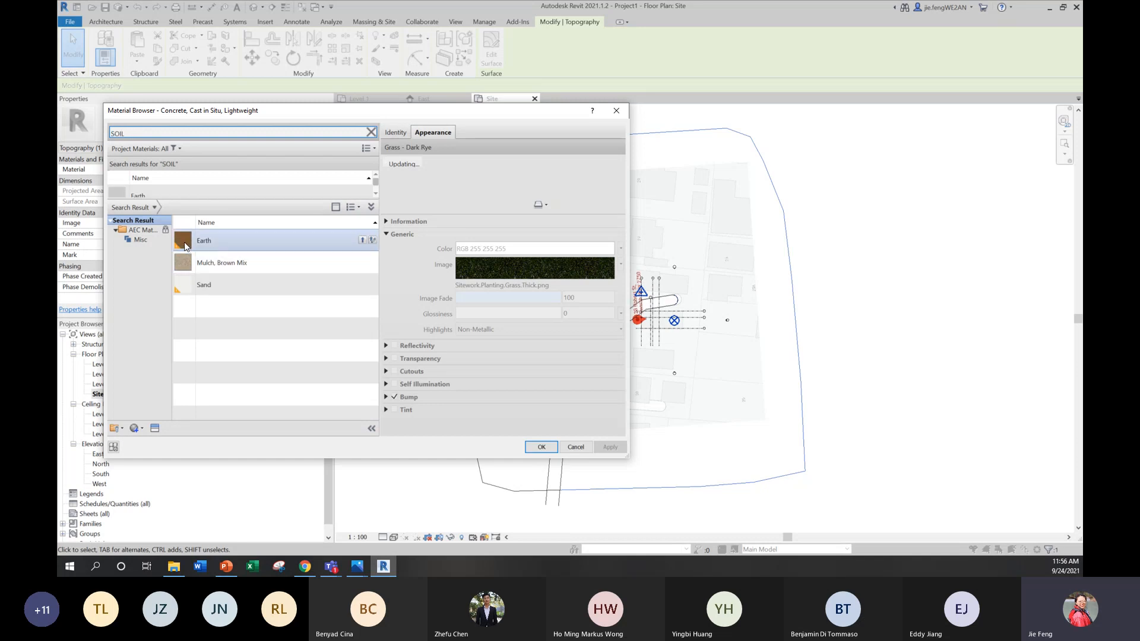
{"action": "left_click", "coordinate": [184, 241]}
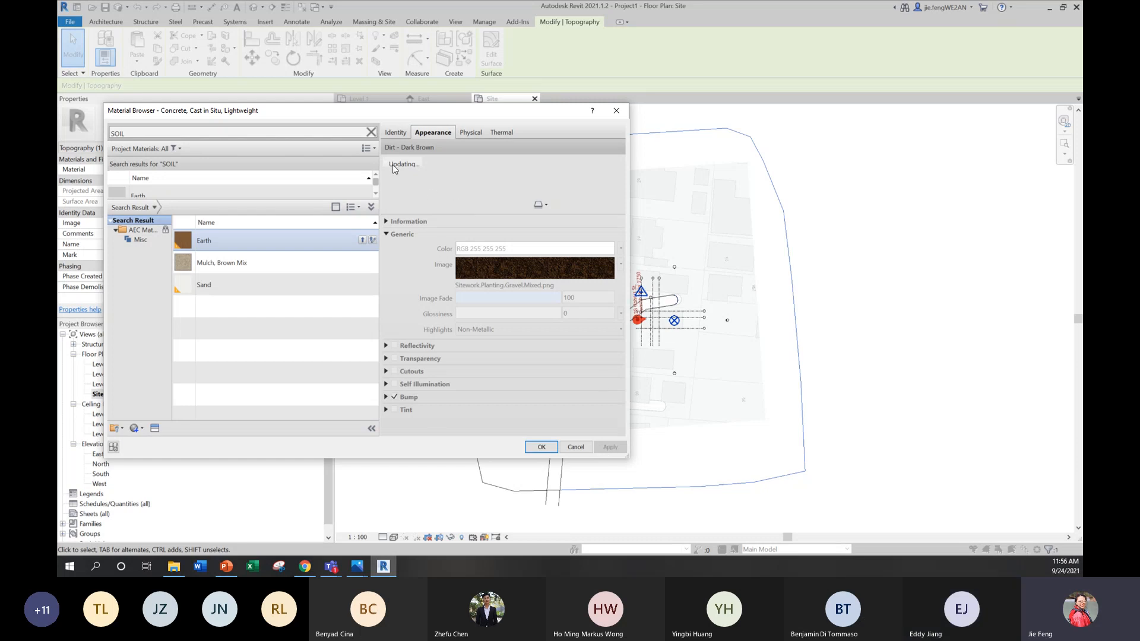
{"action": "left_click", "coordinate": [397, 133]}
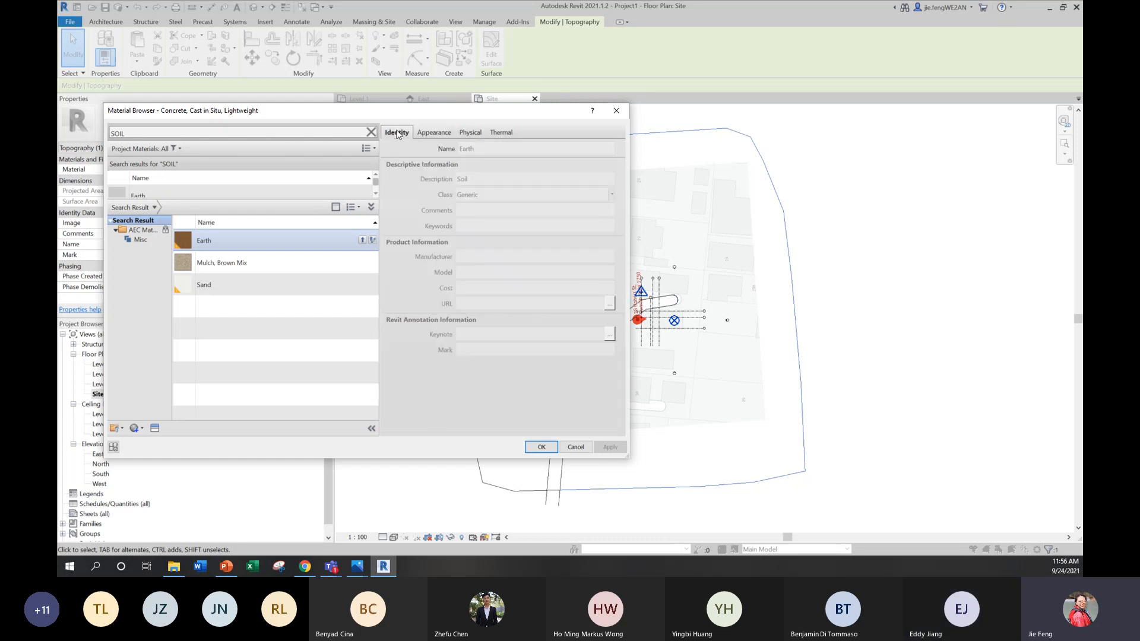
{"action": "left_click", "coordinate": [428, 134]}
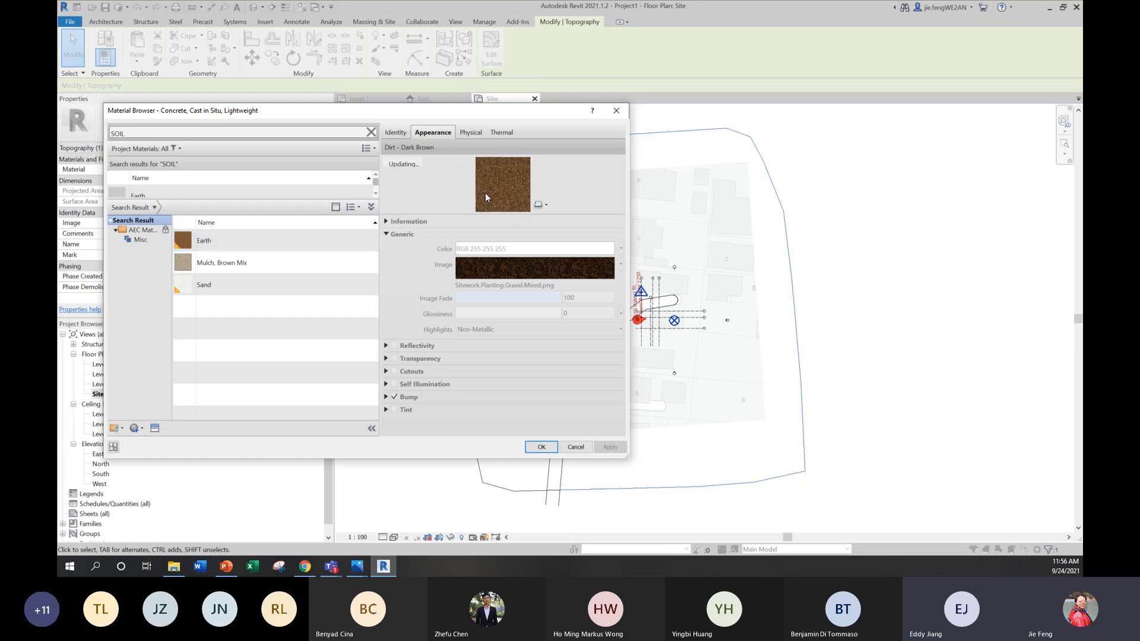
{"action": "left_click", "coordinate": [472, 133]}
{"action": "left_click", "coordinate": [497, 131]}
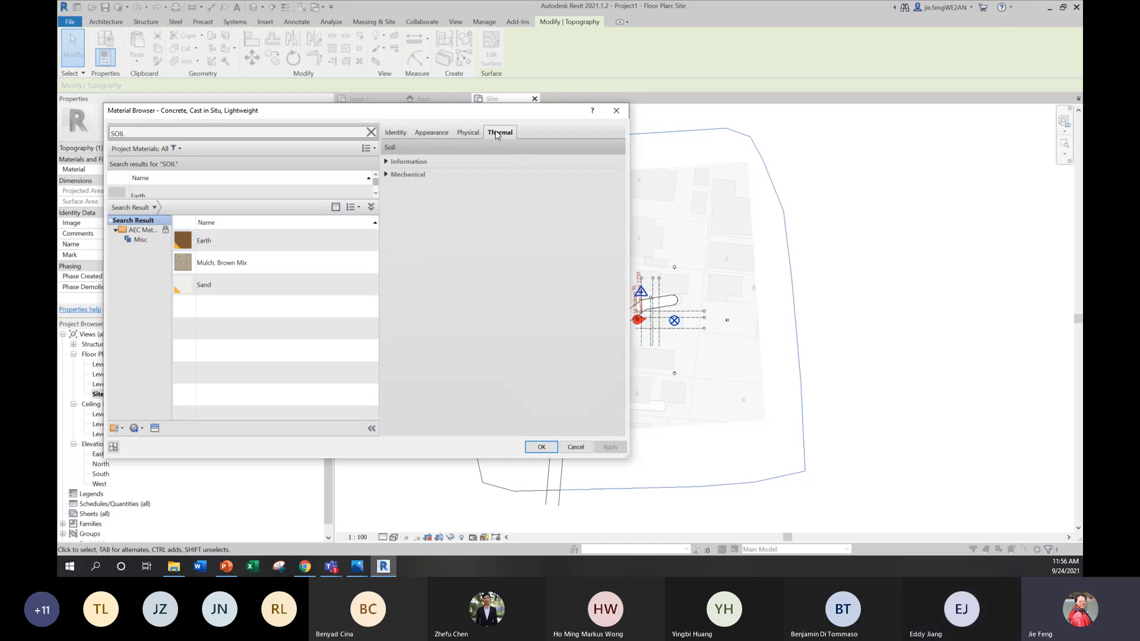
{"action": "left_click", "coordinate": [404, 133]}
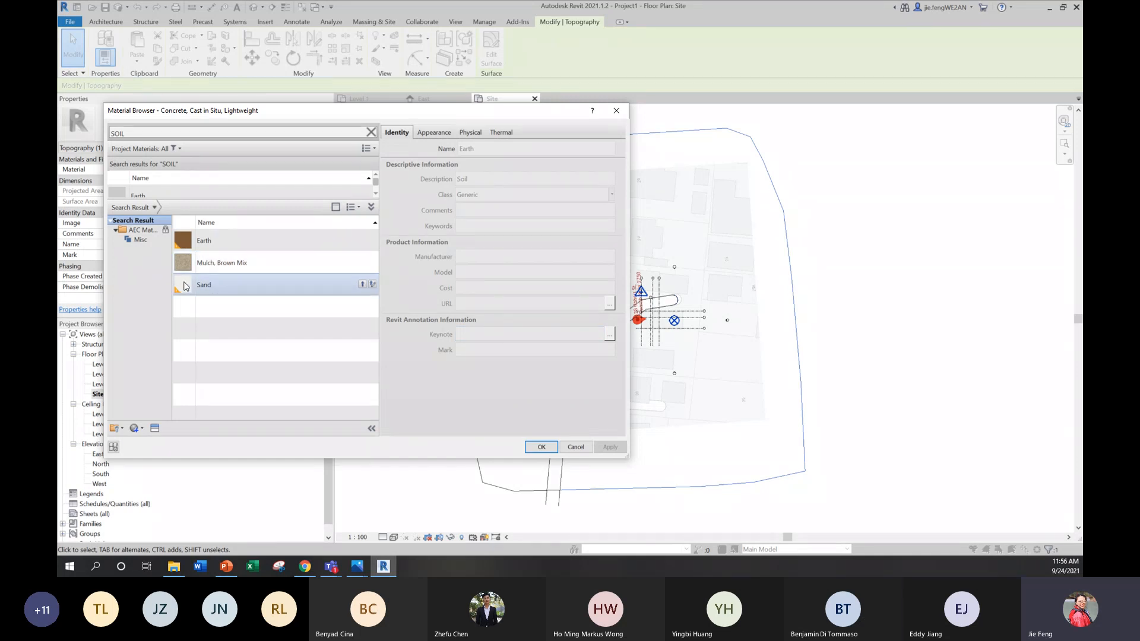
{"action": "left_click", "coordinate": [257, 295]}
{"action": "left_click", "coordinate": [563, 450]}
{"action": "left_click", "coordinate": [730, 367]}
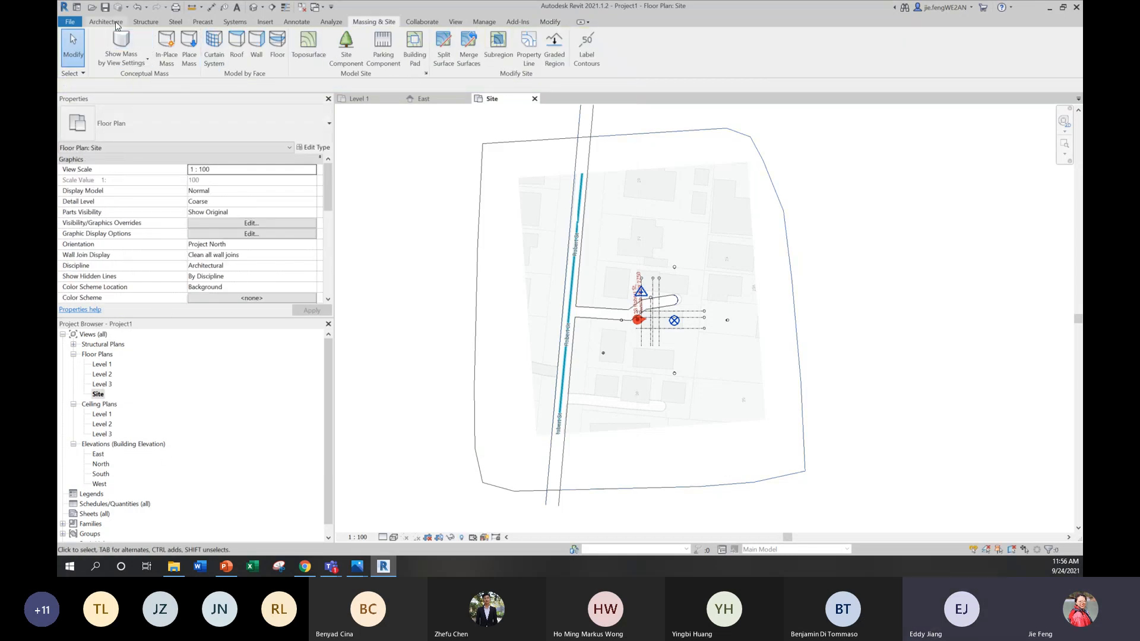
Step: Open the default 3D view, orbit it to face the road side of the site, and display the surfaces shaded
{"action": "left_click", "coordinate": [455, 22]}
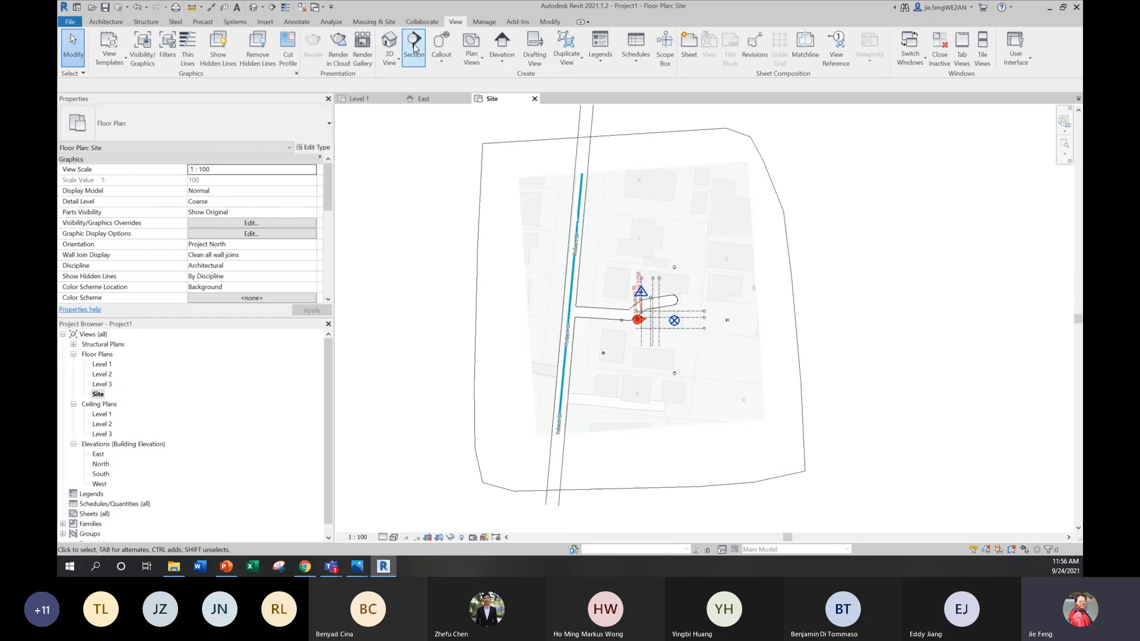
{"action": "left_click", "coordinate": [389, 42]}
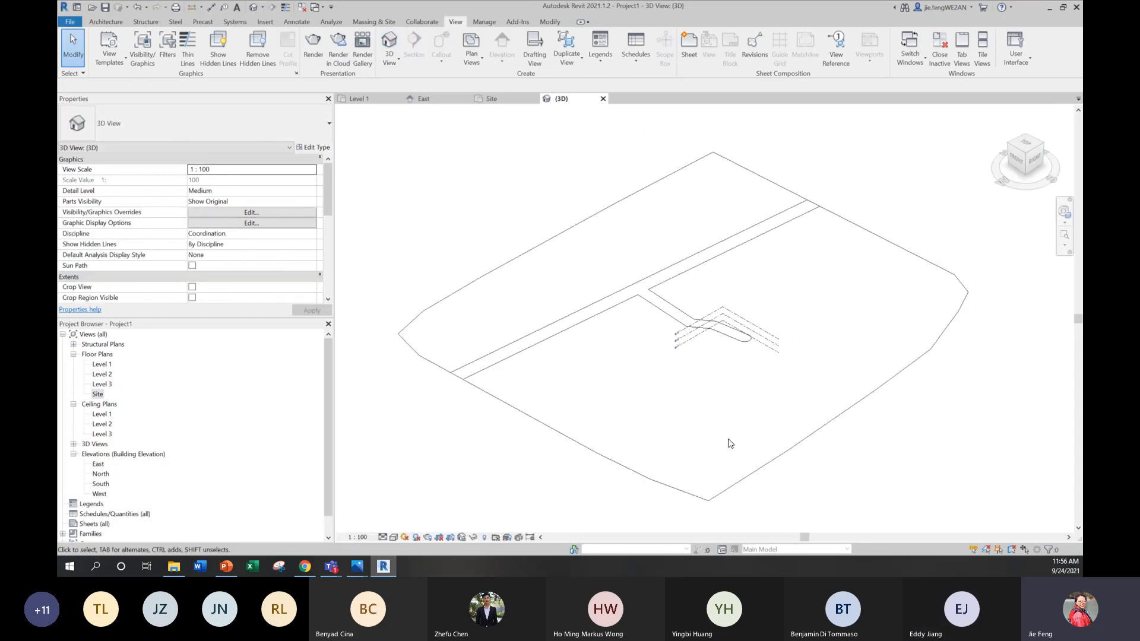
{"action": "middle_click_drag", "start_coordinate": [730, 444], "coordinate": [656, 381], "text": "shift"}
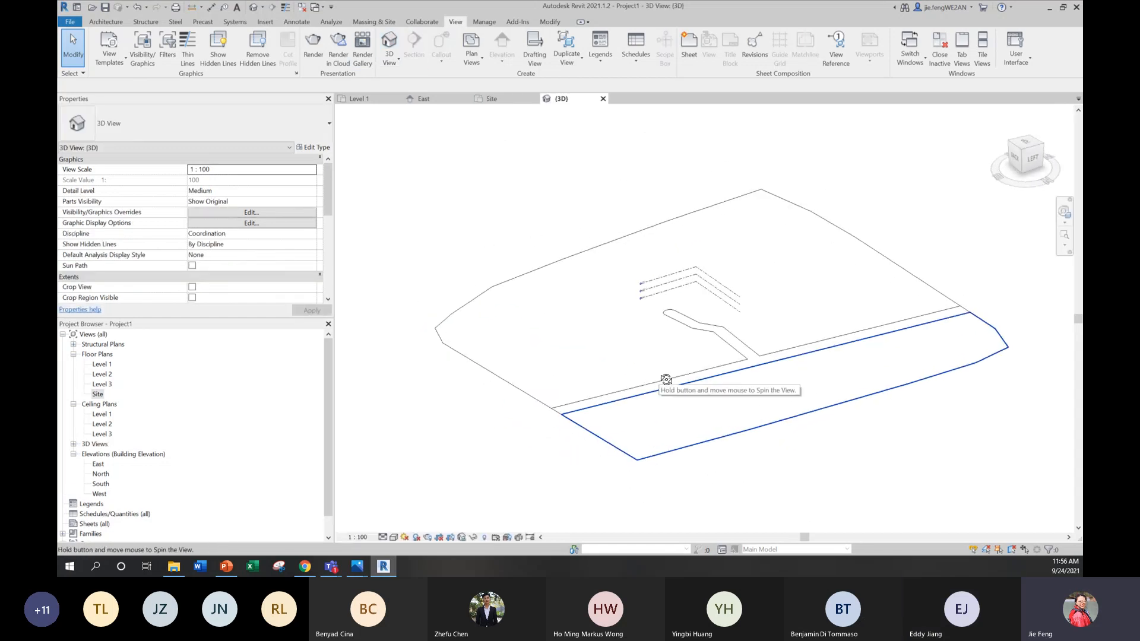
{"action": "left_click", "coordinate": [404, 540]}
{"action": "left_click", "coordinate": [412, 508]}
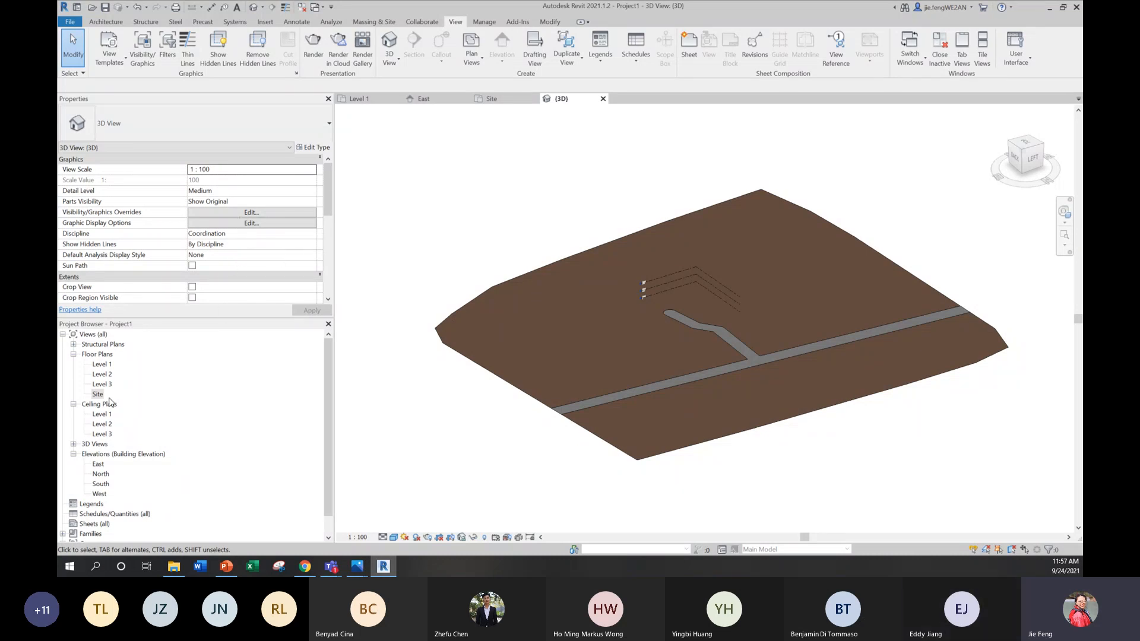
Step: Turn on the 3D view's section box and pull its face at the near end of the road inward to the terrain's edge
{"action": "left_click", "coordinate": [73, 444]}
{"action": "left_click", "coordinate": [99, 453]}
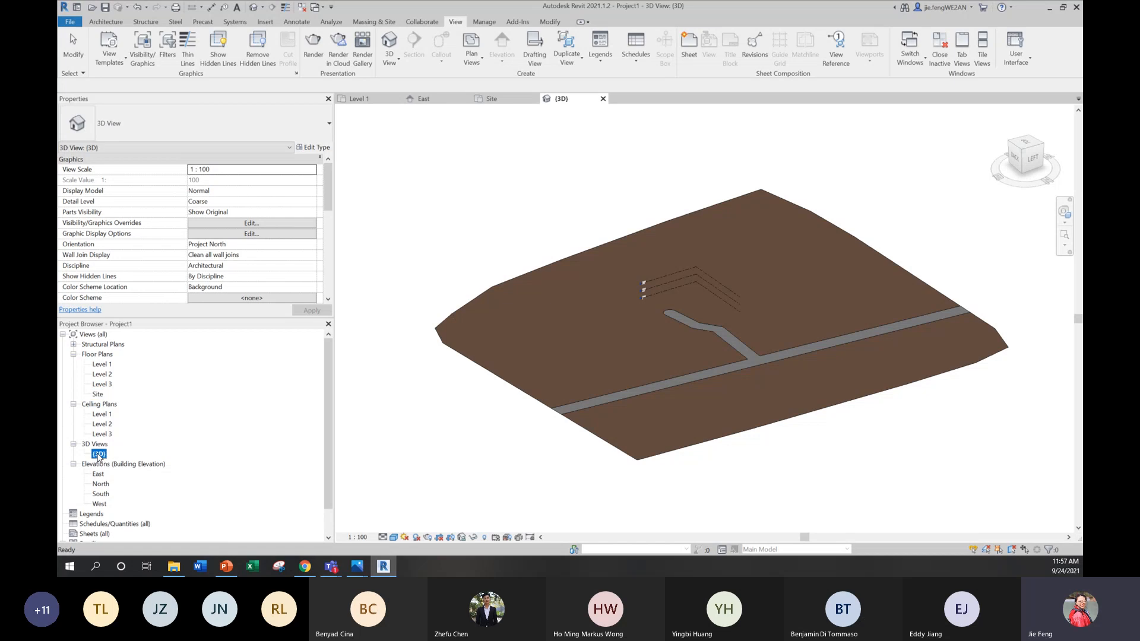
{"action": "scroll", "coordinate": [211, 252], "scroll_direction": "down", "scroll_amount": 3}
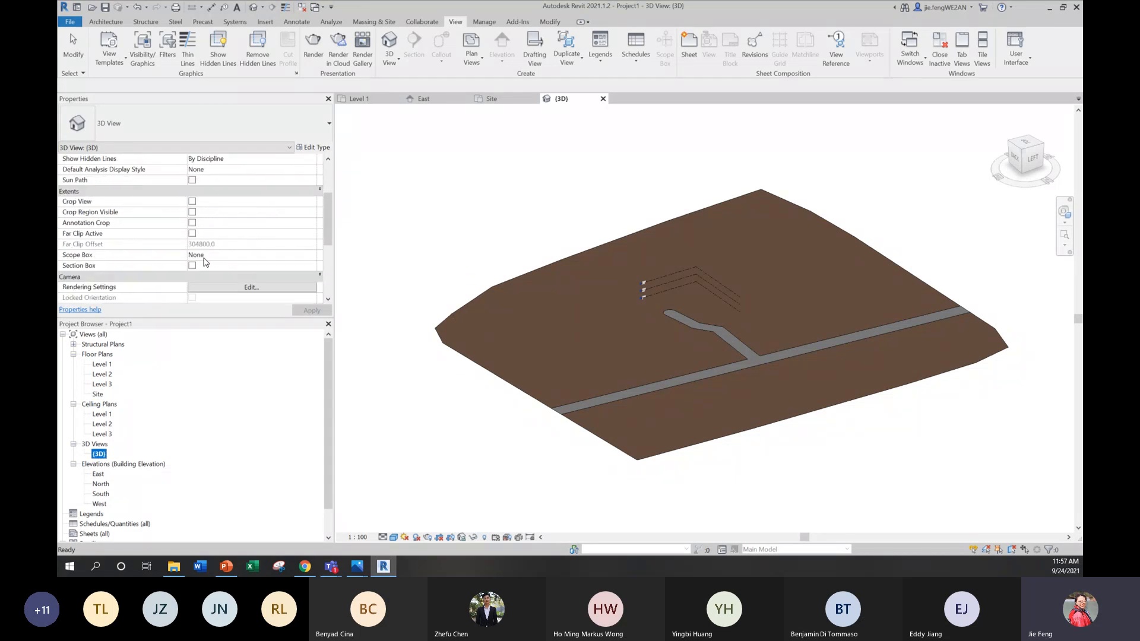
{"action": "left_click", "coordinate": [192, 265]}
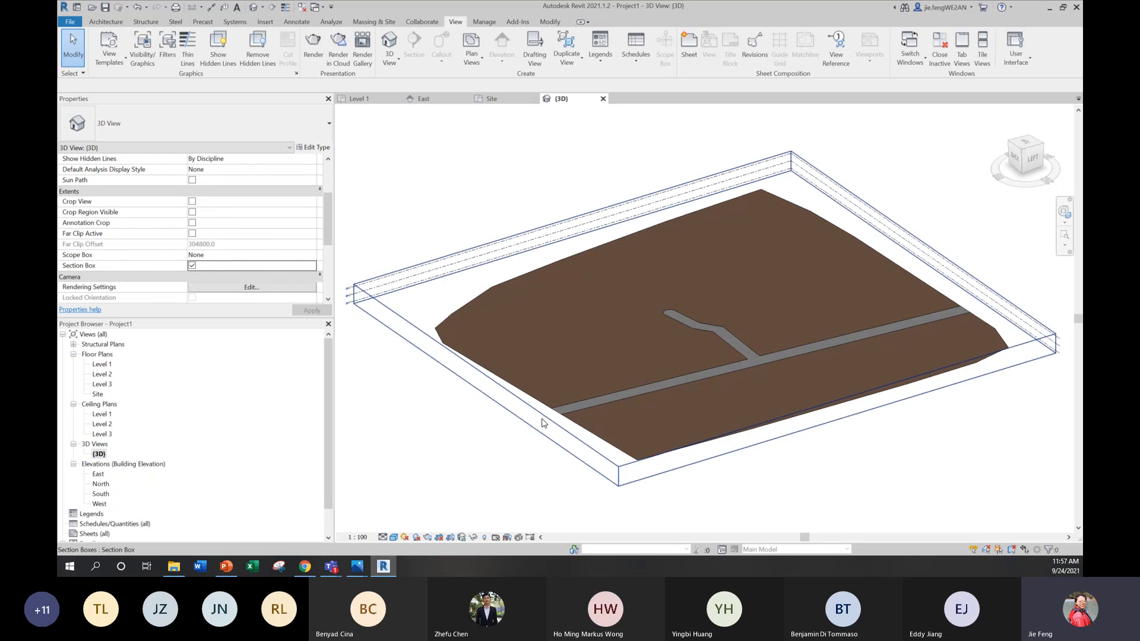
{"action": "left_click", "coordinate": [462, 372]}
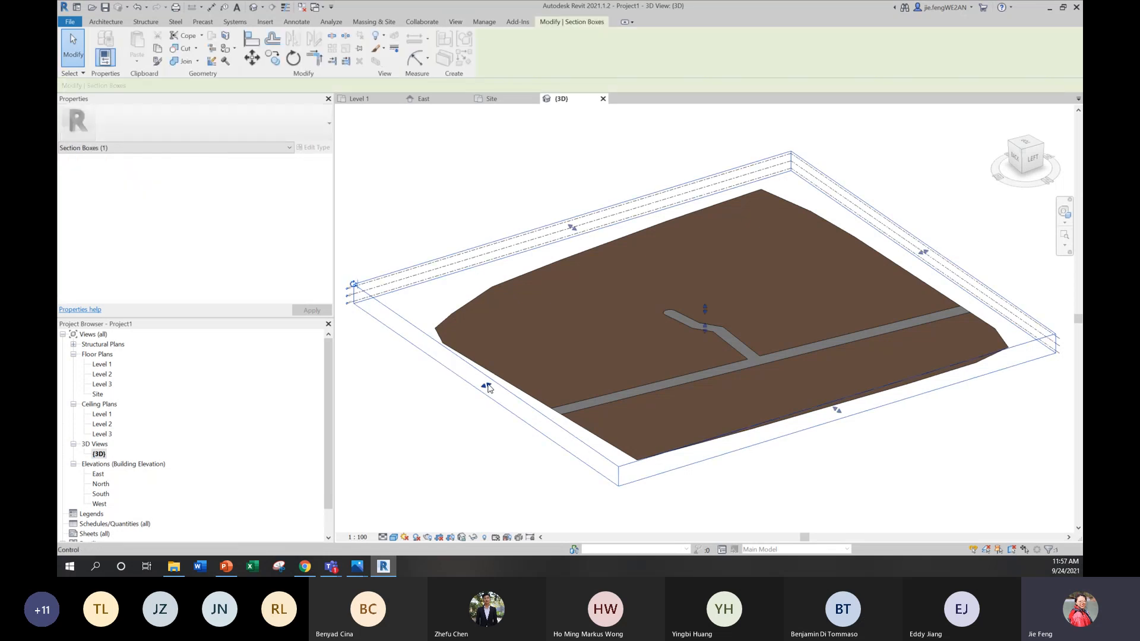
{"action": "left_click_drag", "start_coordinate": [518, 371], "coordinate": [518, 372]}
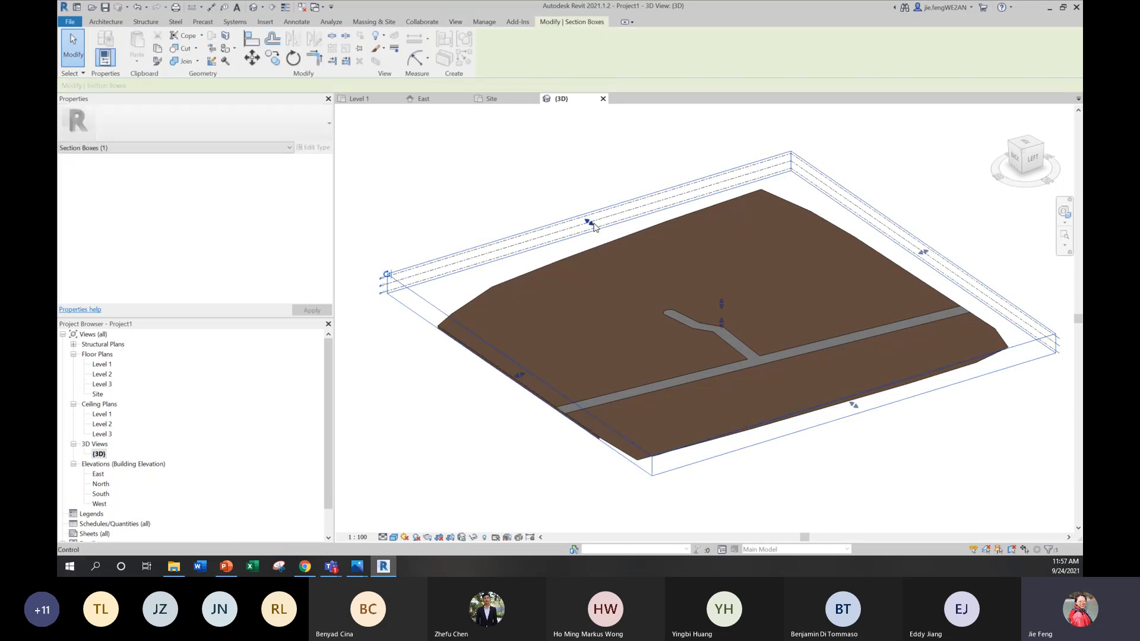
Step: Pull the section box's three remaining side faces inward to trim the terrain's irregular edges, and deselect the box
{"action": "left_click_drag", "start_coordinate": [627, 250], "coordinate": [640, 257]}
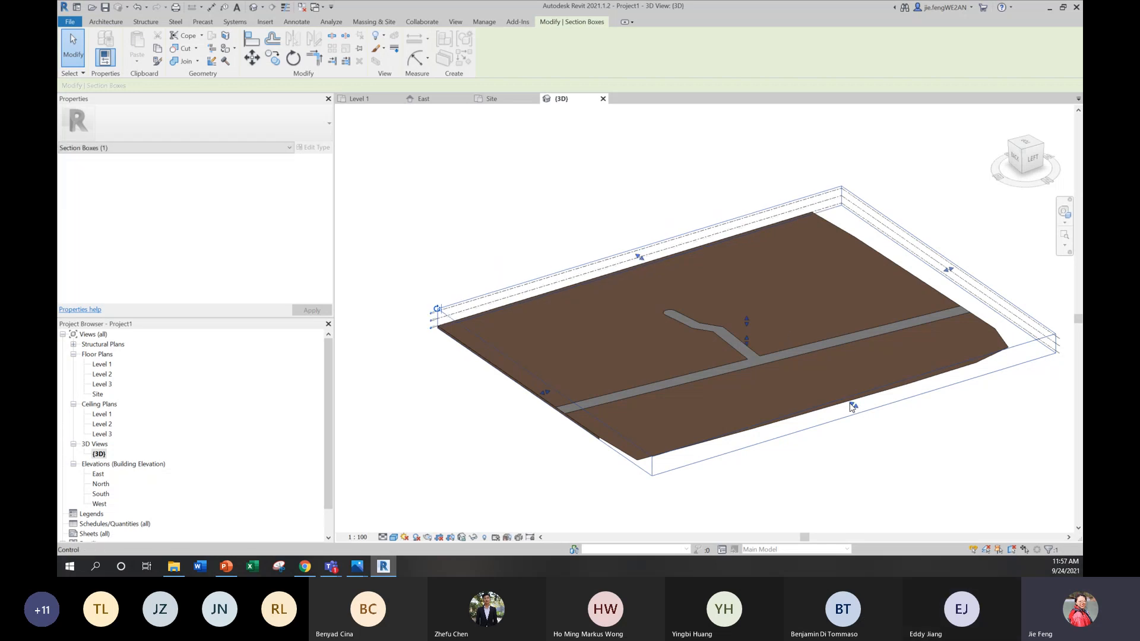
{"action": "left_click_drag", "start_coordinate": [853, 405], "coordinate": [835, 394]}
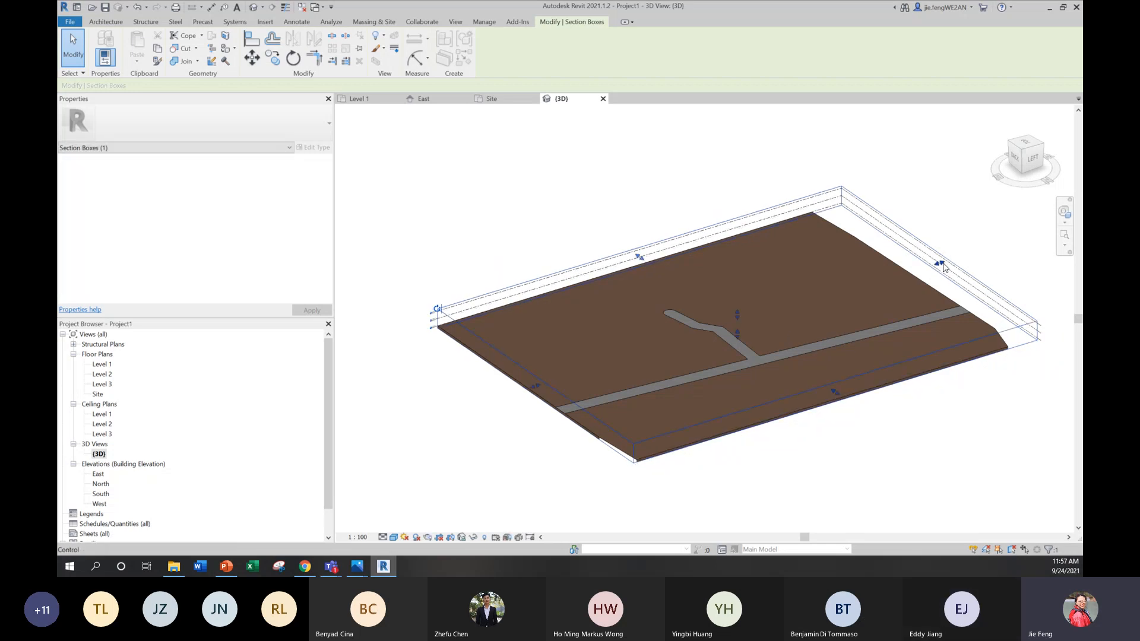
{"action": "left_click_drag", "start_coordinate": [943, 261], "coordinate": [923, 270]}
{"action": "left_click", "coordinate": [941, 478]}
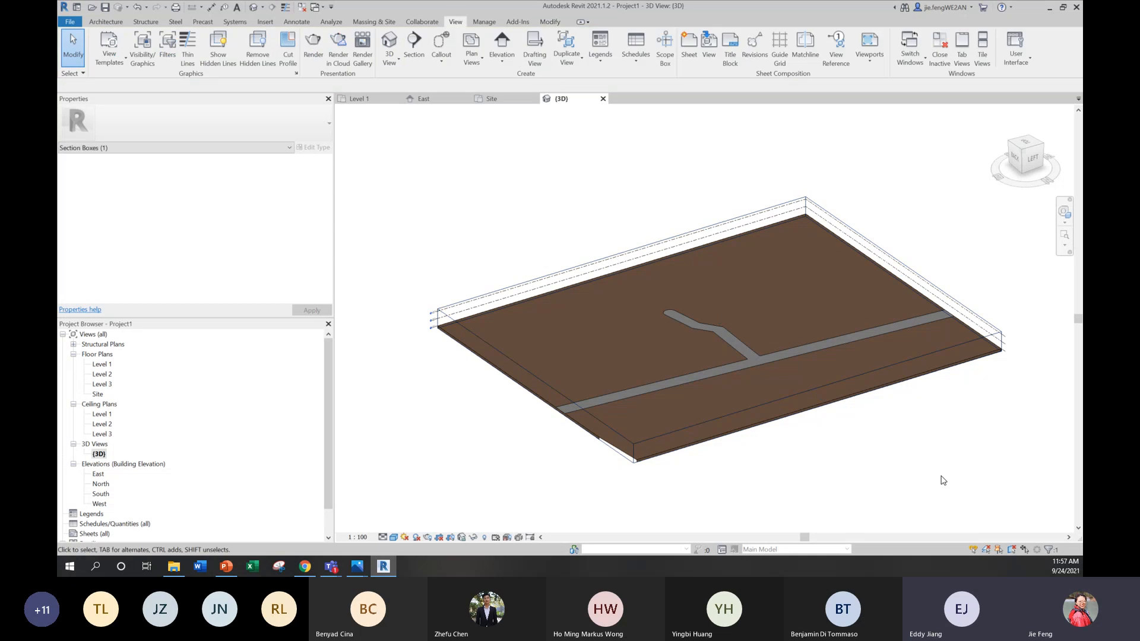
{"action": "middle_click_drag", "start_coordinate": [941, 478], "coordinate": [733, 369], "text": "shift"}
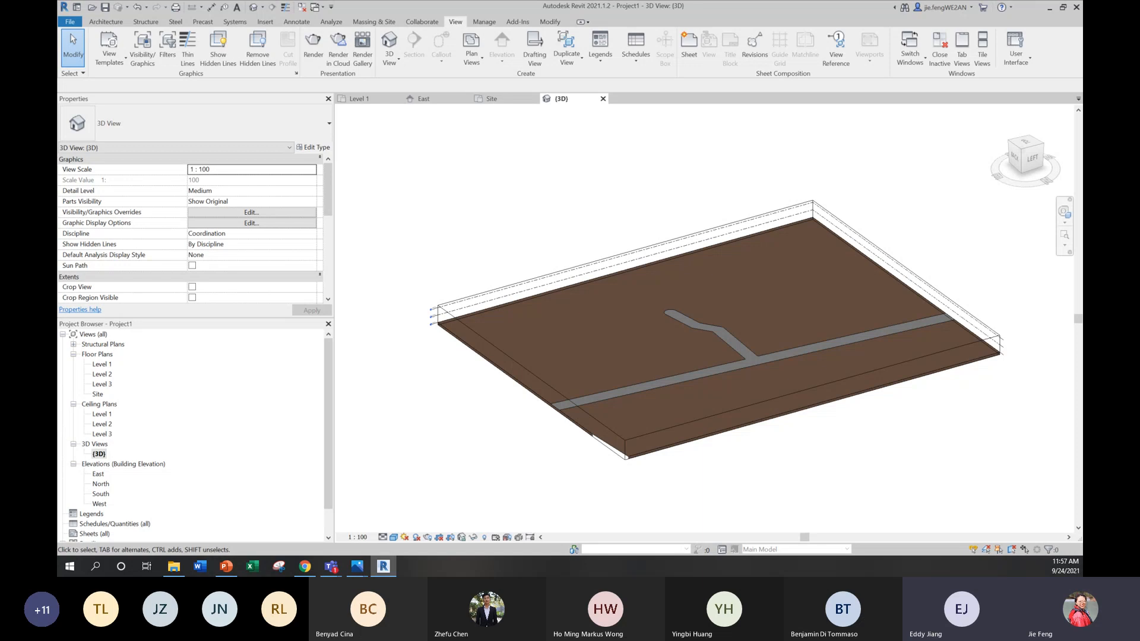
{"action": "left_click", "coordinate": [394, 537]}
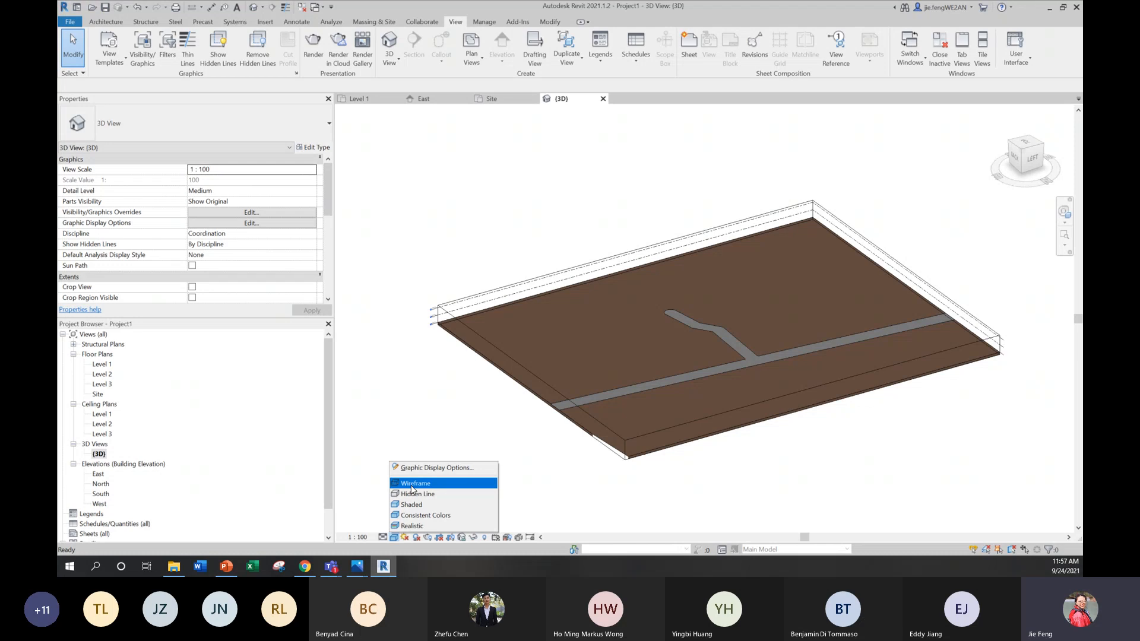
{"action": "left_click", "coordinate": [417, 424]}
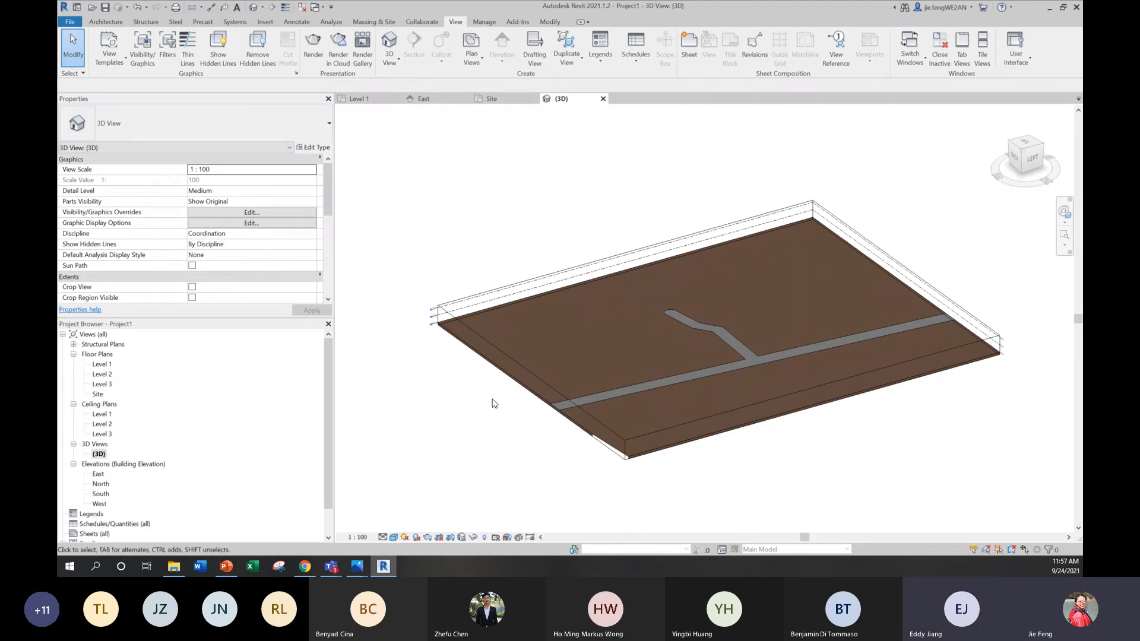
Step: Open the Site floor plan and examine the properties of the large terrain surface on the driveway side of Robert St
{"action": "double_click", "coordinate": [98, 395]}
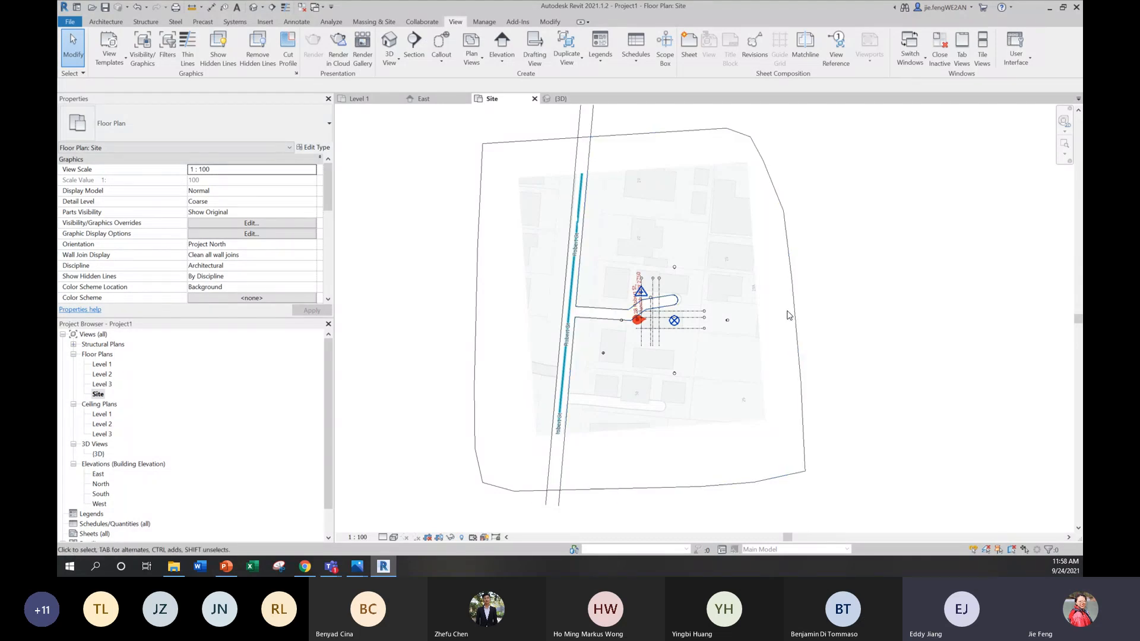
{"action": "scroll", "coordinate": [814, 303], "scroll_direction": "down", "scroll_amount": 2}
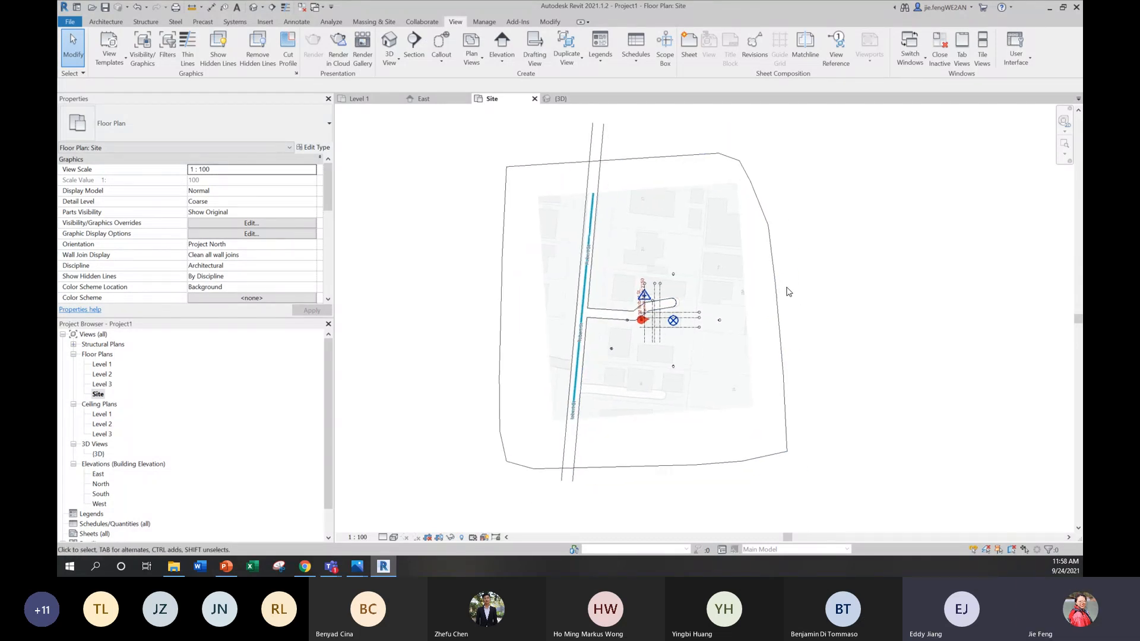
{"action": "left_click", "coordinate": [774, 284]}
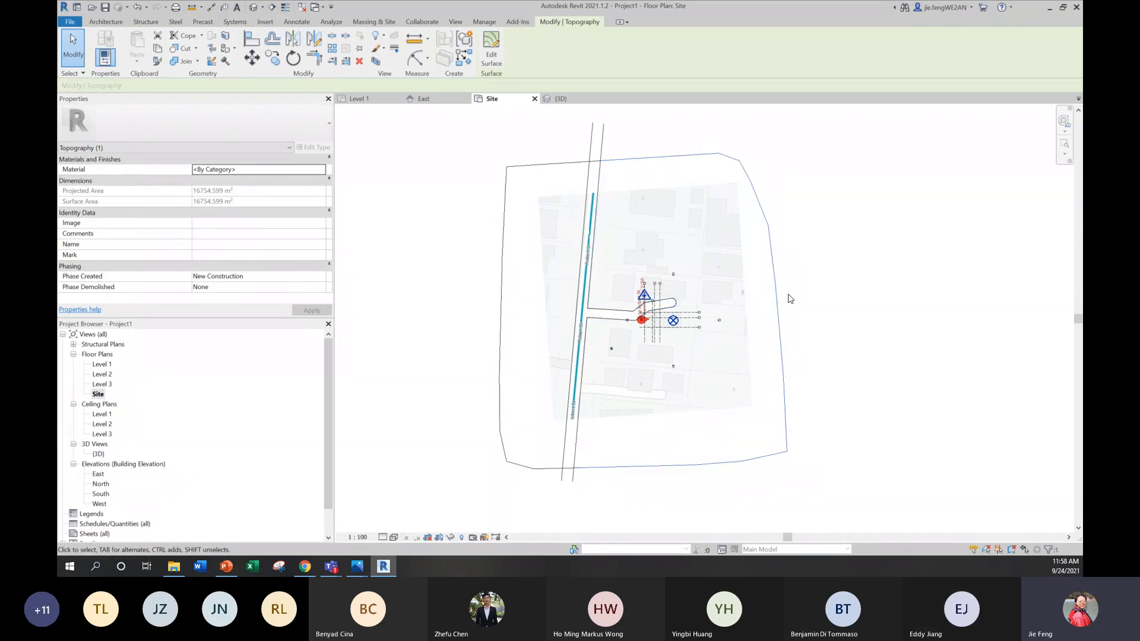
{"action": "left_click", "coordinate": [297, 24]}
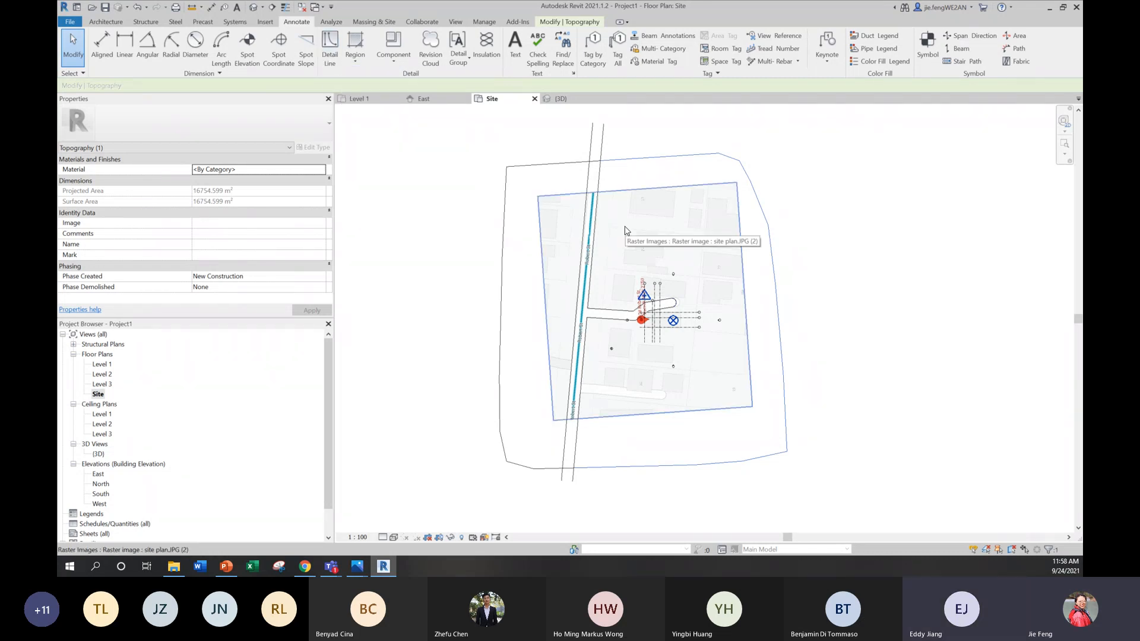
{"action": "left_click", "coordinate": [847, 232]}
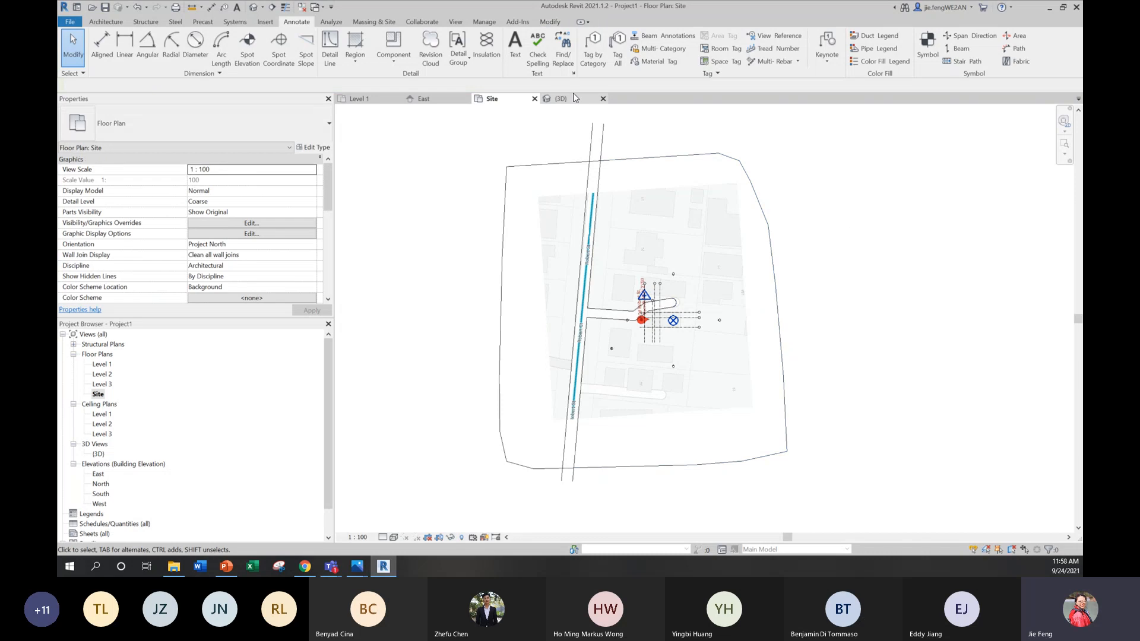
Step: Try the Split Surface command on the large terrain surface on the driveway side, without sketching a split line
{"action": "left_click", "coordinate": [380, 23]}
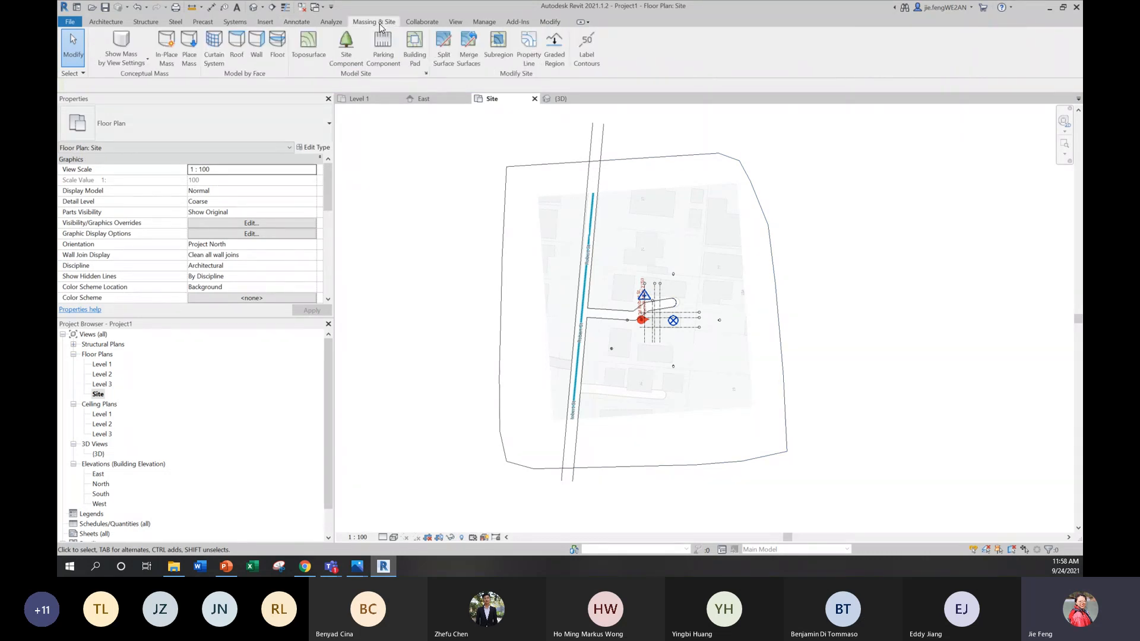
{"action": "left_click", "coordinate": [441, 58]}
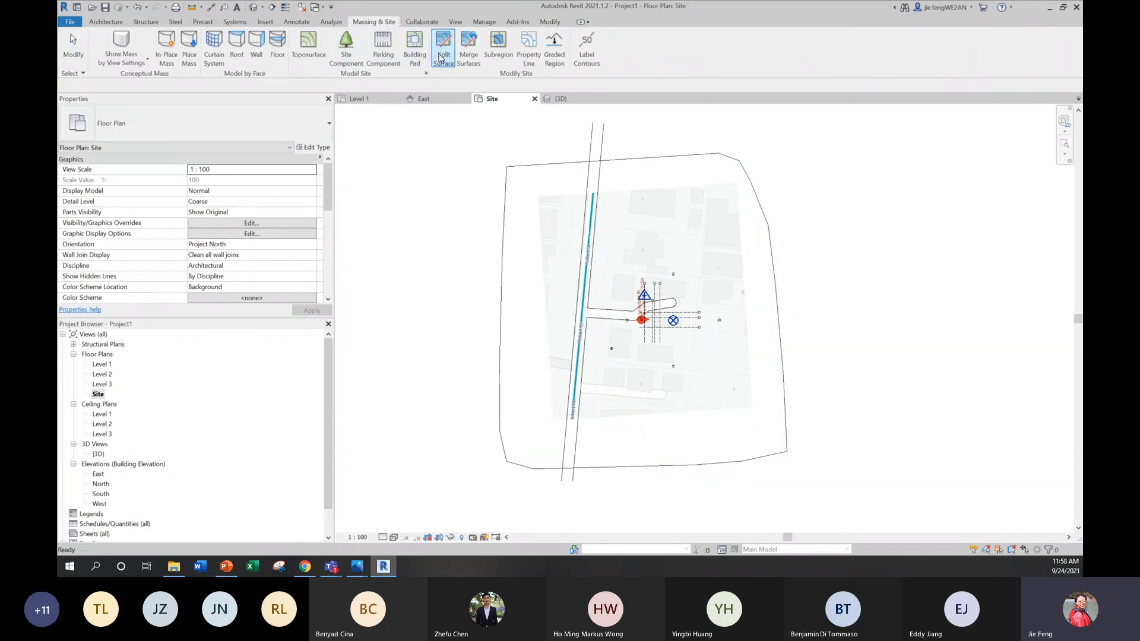
{"action": "left_click", "coordinate": [642, 159]}
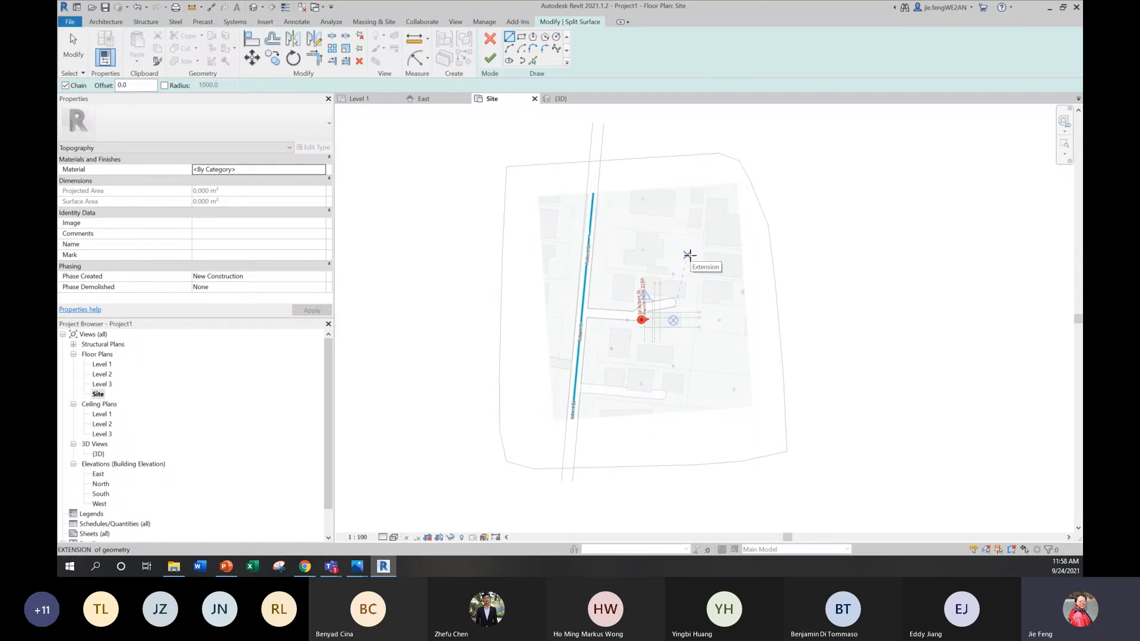
{"action": "key", "text": "Escape"}
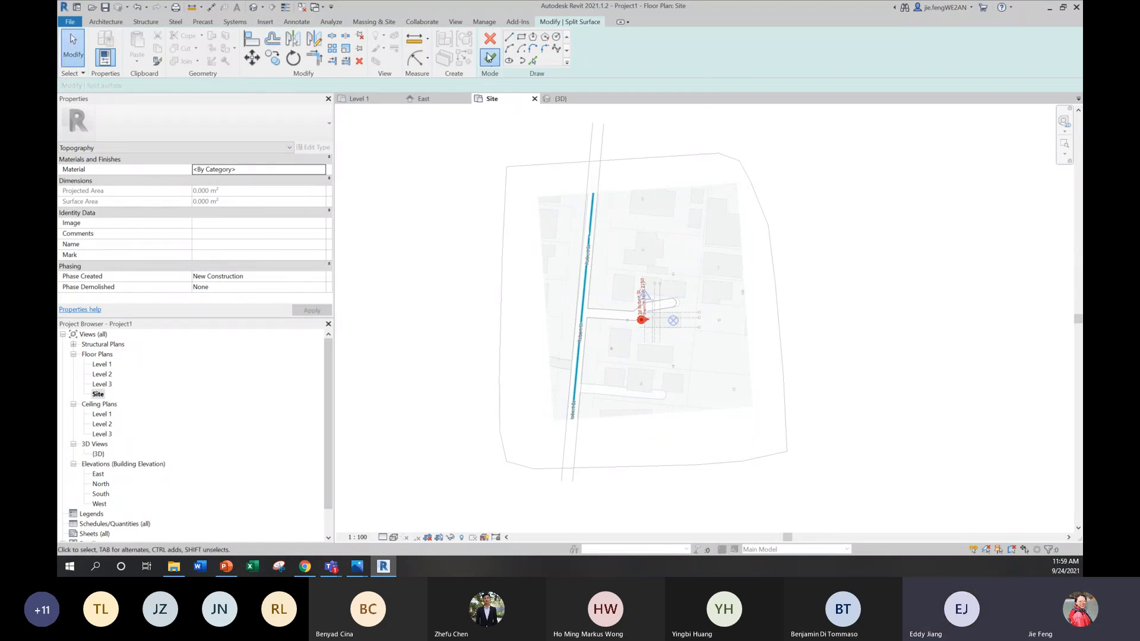
{"action": "left_click", "coordinate": [489, 58]}
{"action": "left_click", "coordinate": [890, 541]}
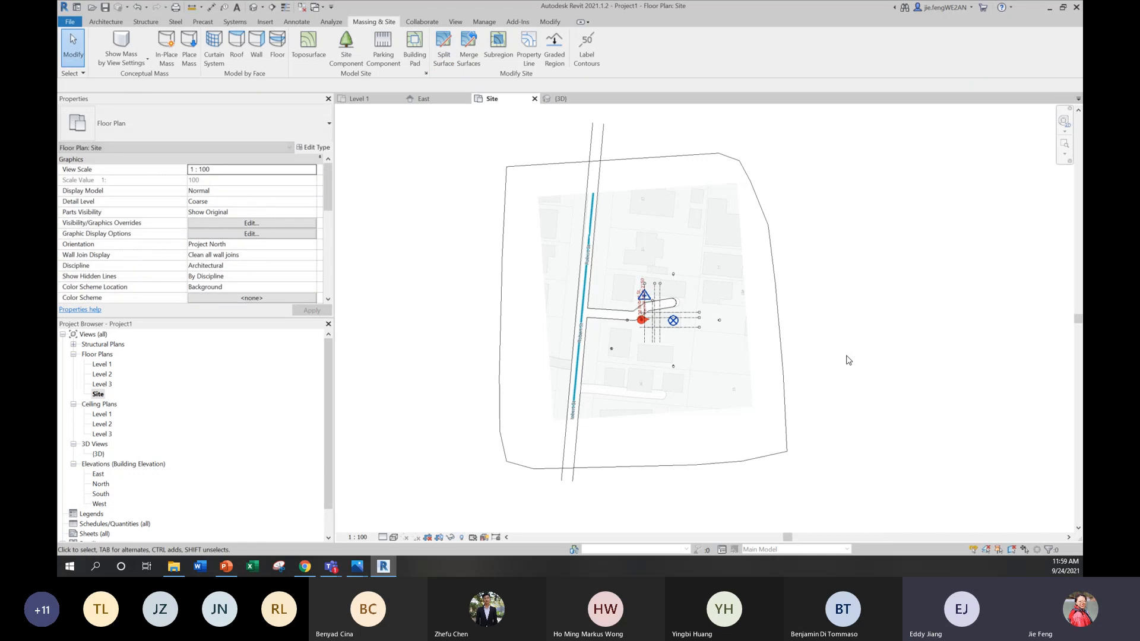
{"action": "middle_click_drag", "start_coordinate": [675, 475], "coordinate": [700, 484]}
{"action": "scroll", "coordinate": [695, 282], "scroll_direction": "up", "scroll_amount": 5}
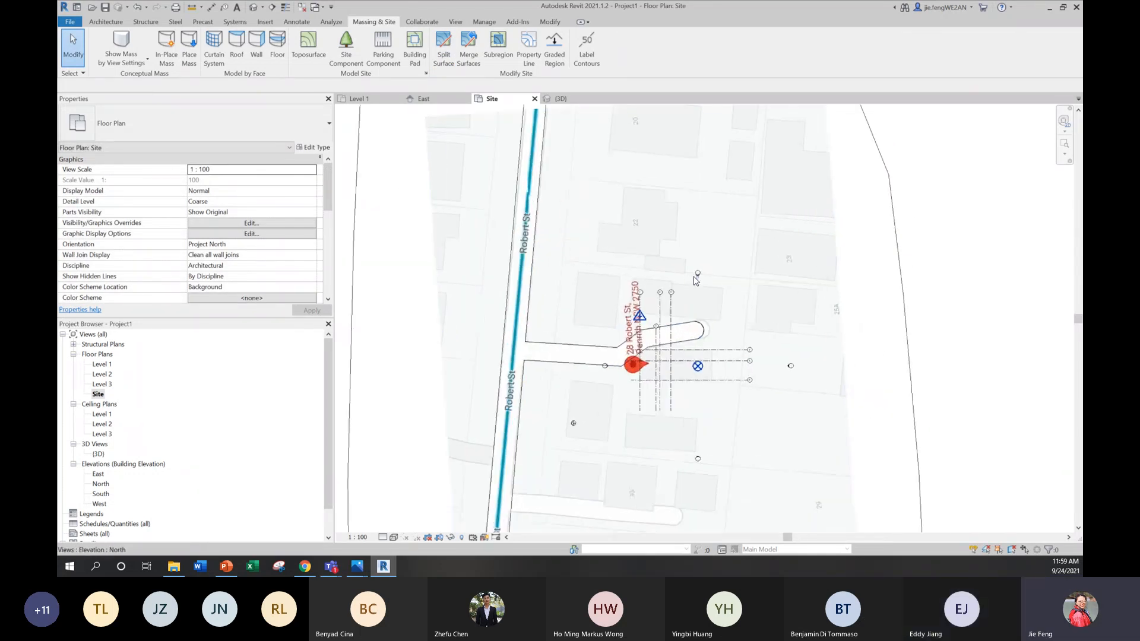
{"action": "scroll", "coordinate": [691, 287], "scroll_direction": "down", "scroll_amount": 3}
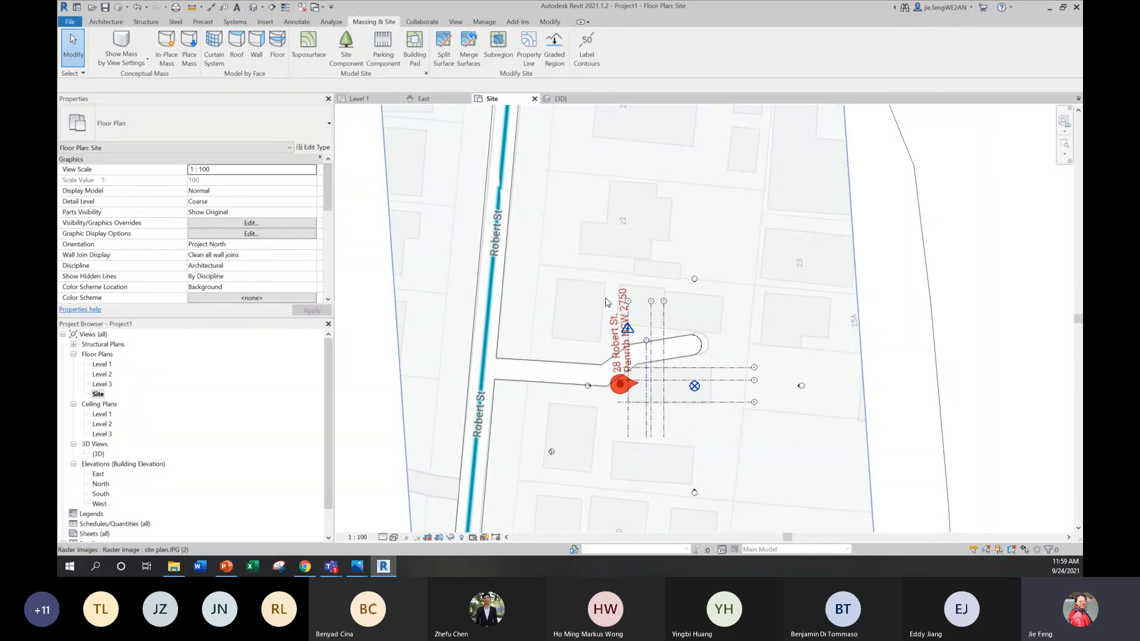
{"action": "scroll", "coordinate": [606, 302], "scroll_direction": "down", "scroll_amount": 2}
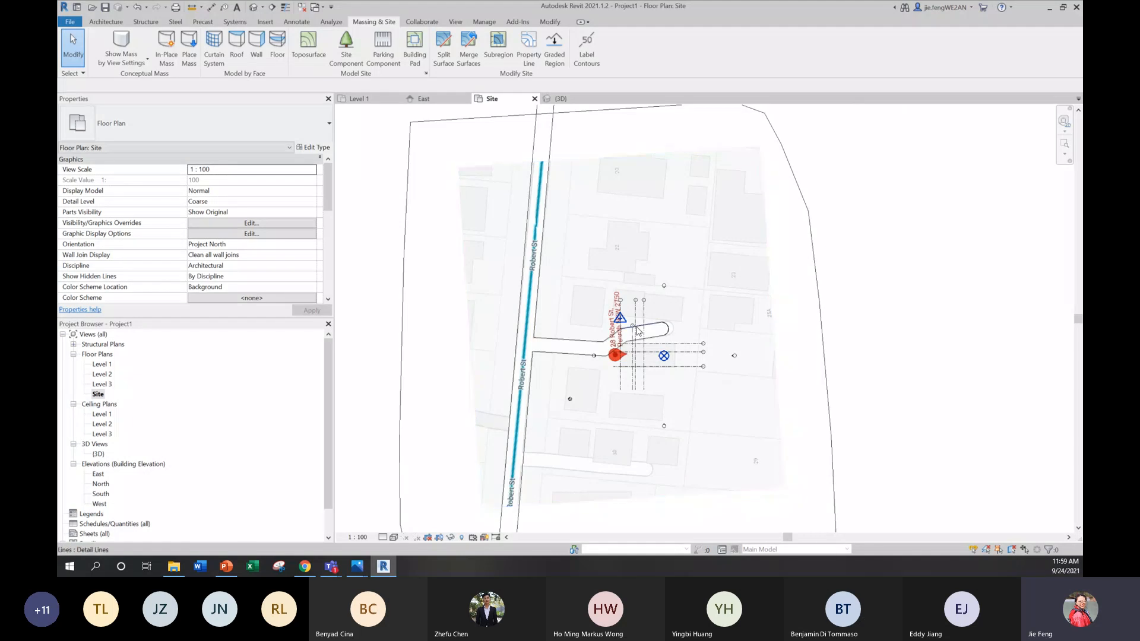
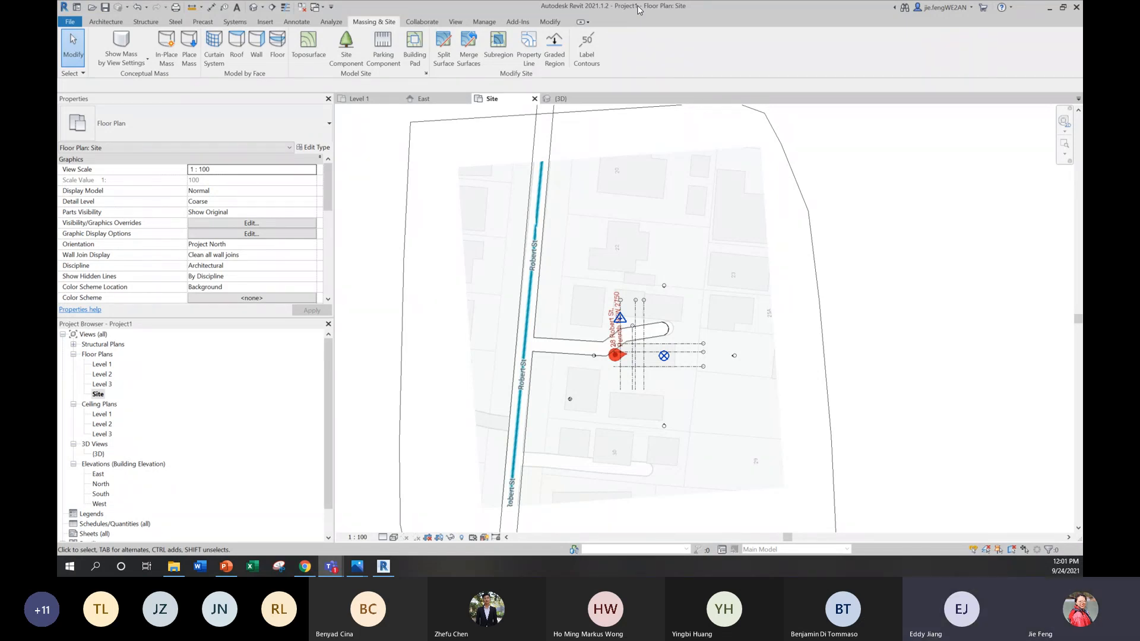
Step: Switch to Chrome, sign on to UNSW Moodle in a new tab, and open the CODE2170 Building Information Modelling course
{"action": "mouse_move", "coordinate": [309, 568]}
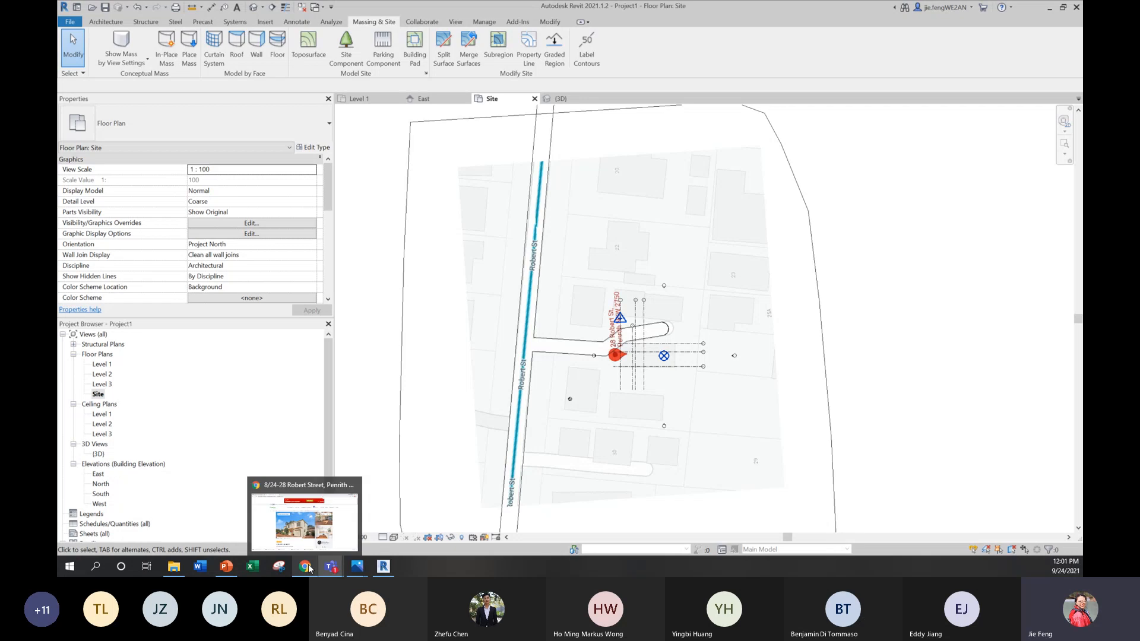
{"action": "left_click", "coordinate": [308, 568]}
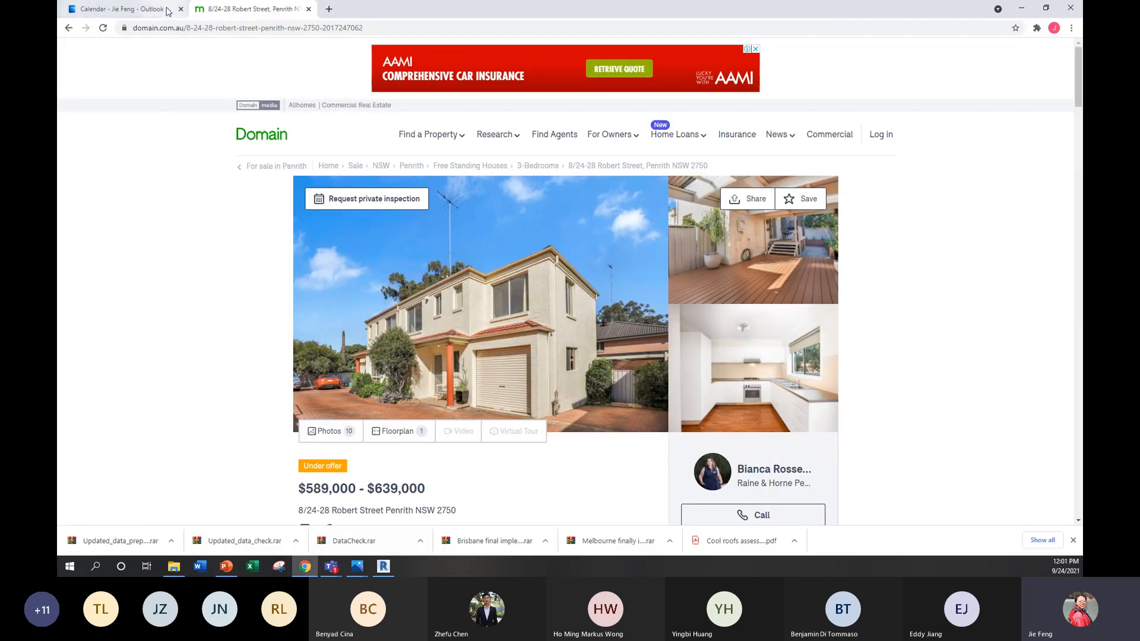
{"action": "left_click", "coordinate": [143, 9]}
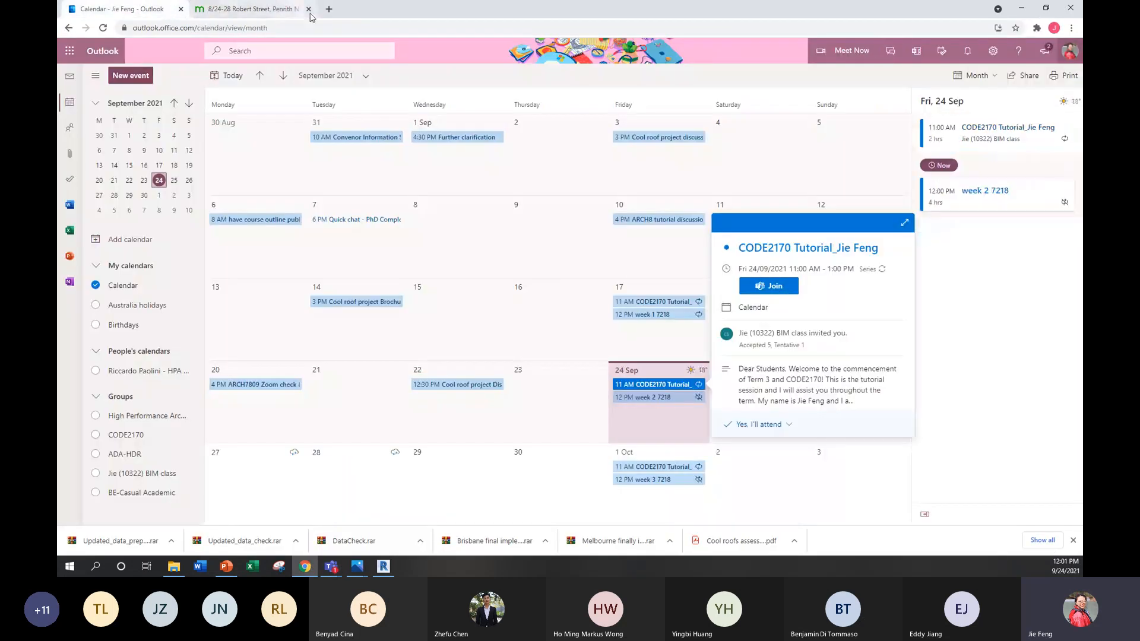
{"action": "left_click", "coordinate": [329, 8]}
{"action": "type", "text": "MOODL"}
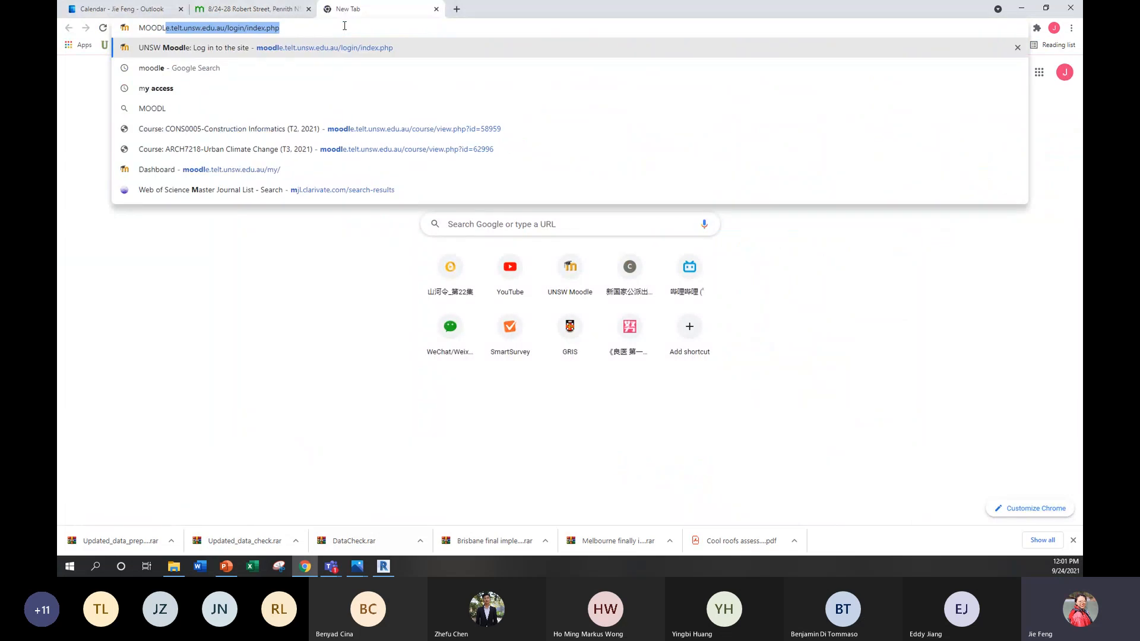
{"action": "key", "text": "Return"}
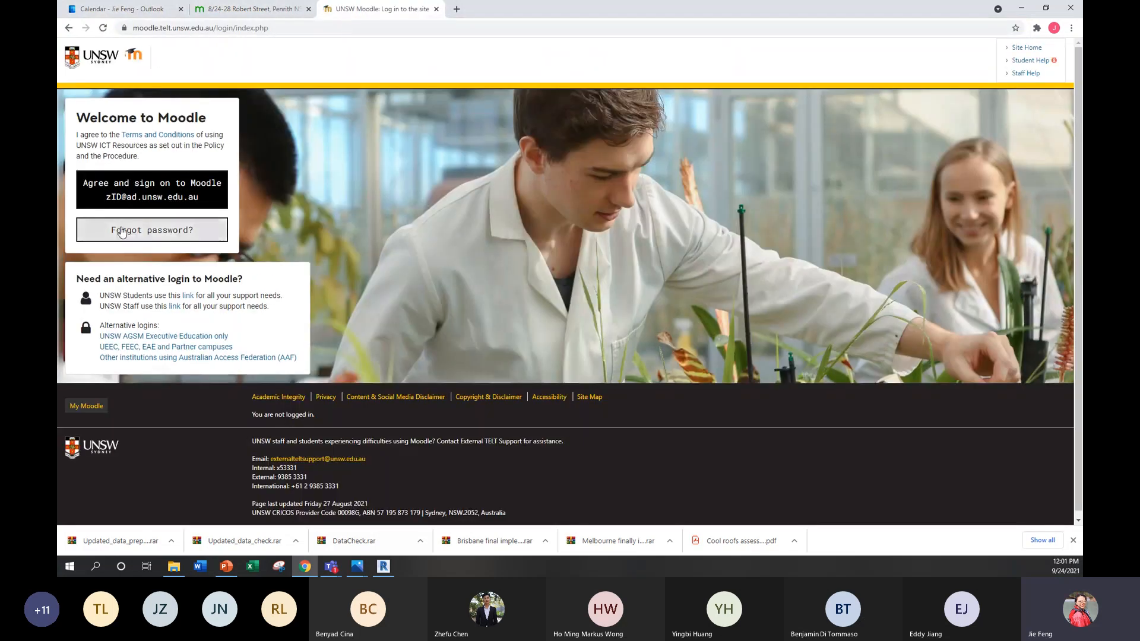
{"action": "left_click", "coordinate": [135, 198]}
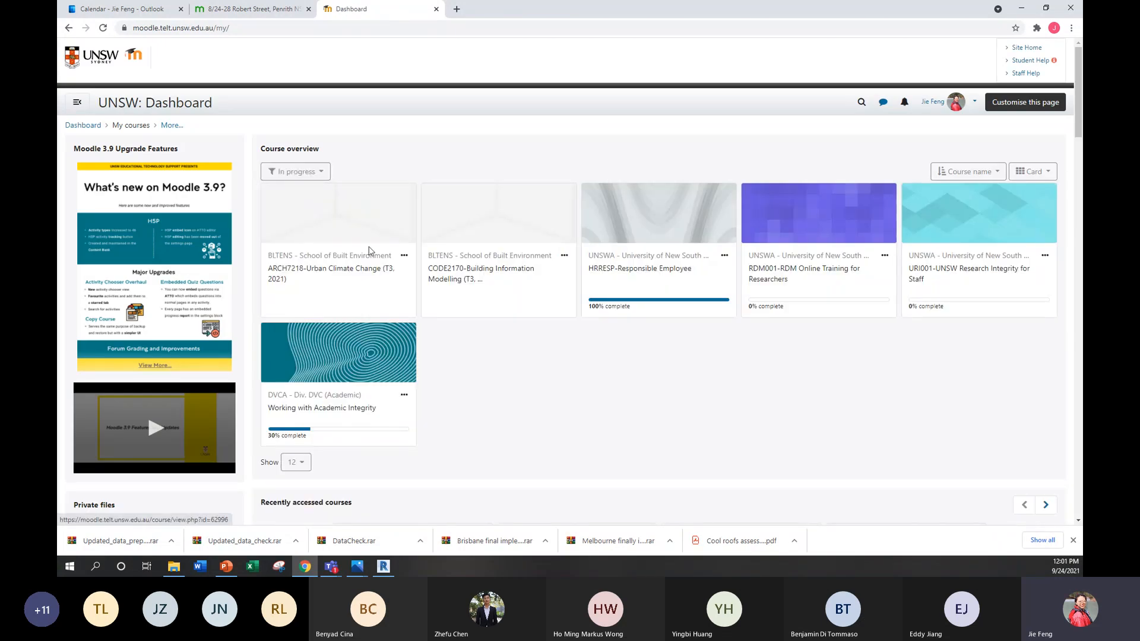
{"action": "left_click", "coordinate": [463, 270]}
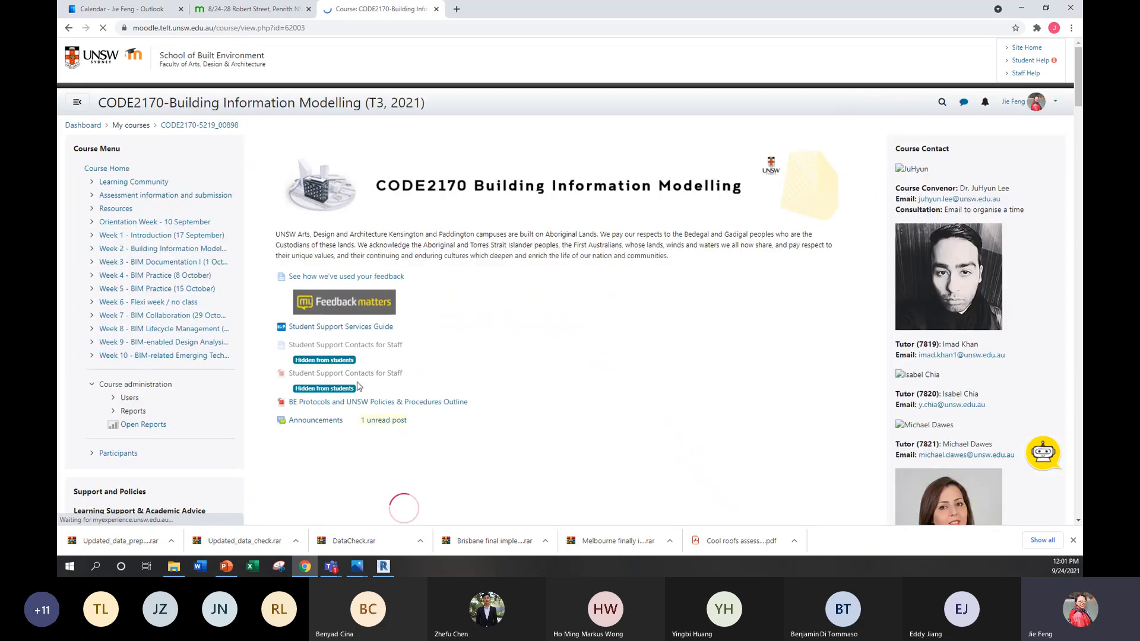
Step: Launch the Week 1 lecture "Assessments and Assignments / Tutorial Plan" in Normal mode and maximize its player window
{"action": "scroll", "coordinate": [361, 379], "scroll_direction": "down", "scroll_amount": 10}
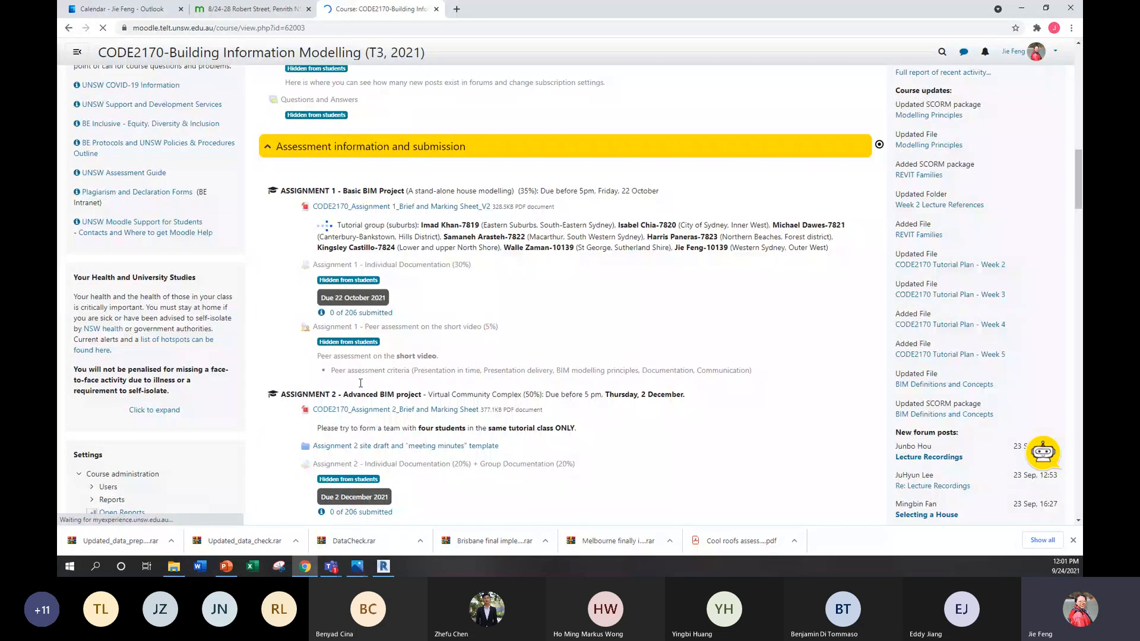
{"action": "scroll", "coordinate": [361, 383], "scroll_direction": "down", "scroll_amount": 5}
{"action": "scroll", "coordinate": [364, 387], "scroll_direction": "down", "scroll_amount": 12}
{"action": "scroll", "coordinate": [381, 271], "scroll_direction": "up", "scroll_amount": 3}
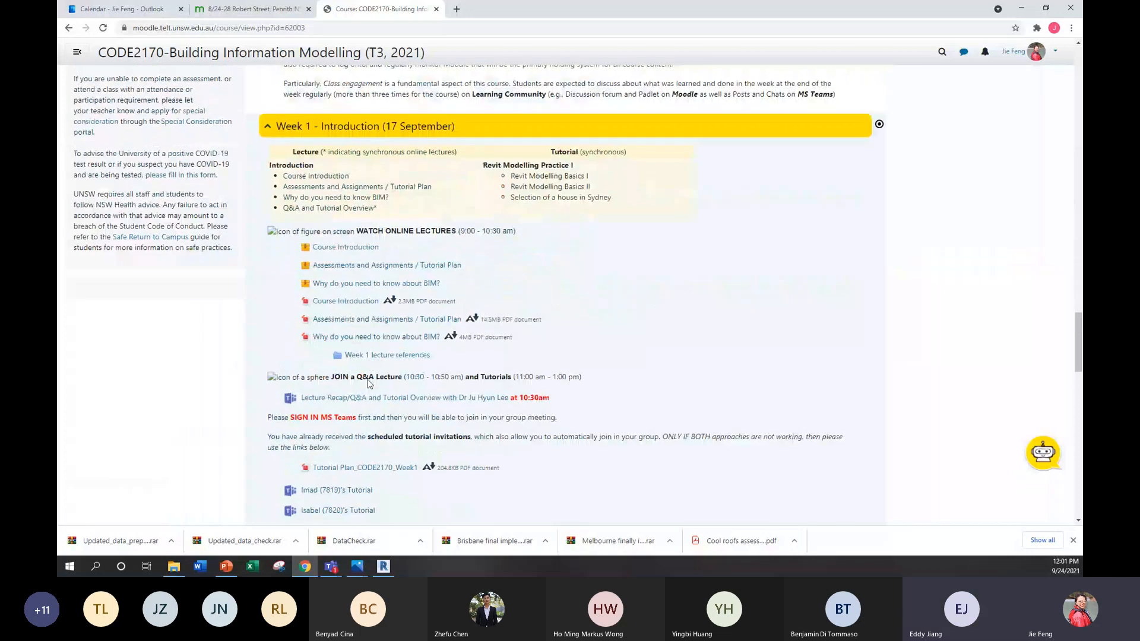
{"action": "left_click", "coordinate": [381, 267]}
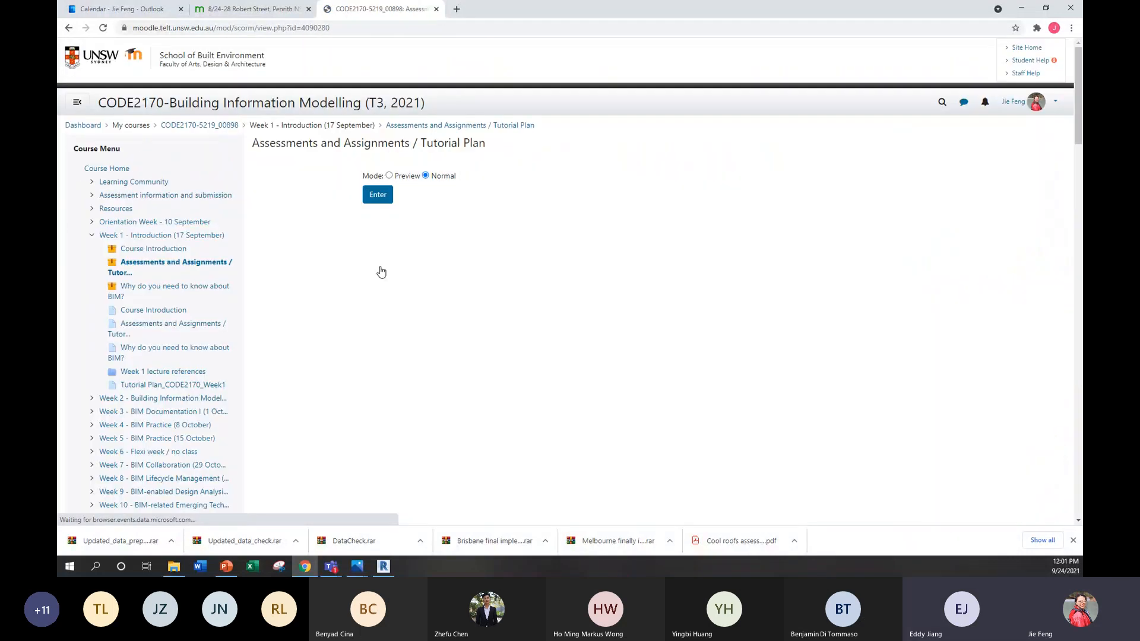
{"action": "left_click", "coordinate": [378, 198]}
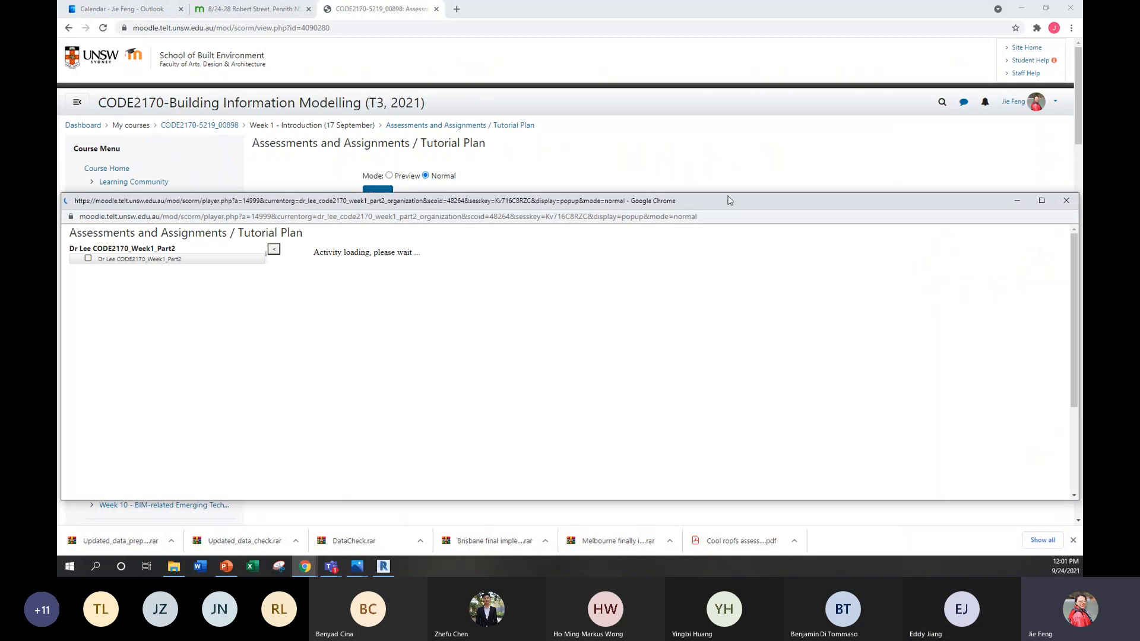
{"action": "left_click", "coordinate": [1042, 200]}
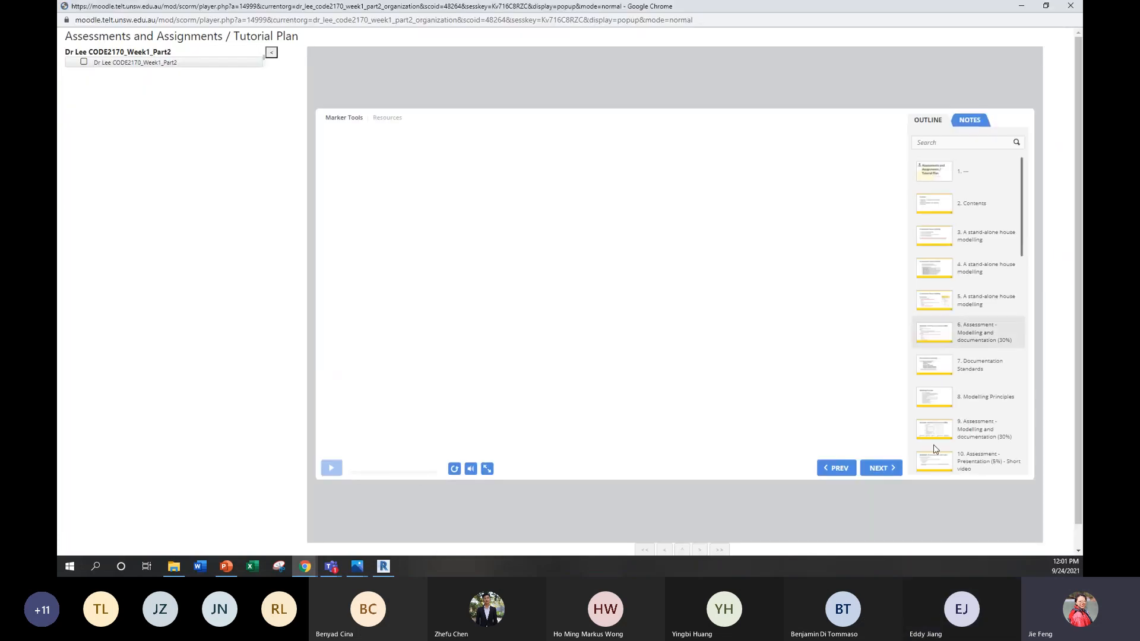
Step: Pause the lecture, view the Cover Page sheet on slide 12 of last year's submissions, and stop its playback
{"action": "scroll", "coordinate": [935, 449], "scroll_direction": "down", "scroll_amount": 1}
{"action": "scroll", "coordinate": [935, 449], "scroll_direction": "down", "scroll_amount": 2}
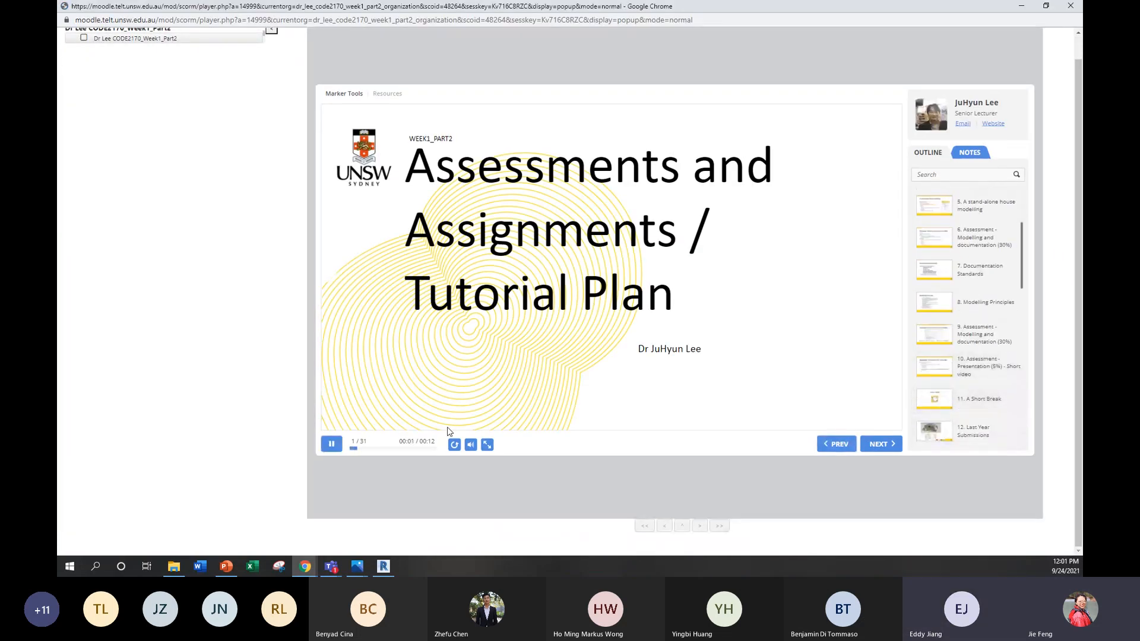
{"action": "left_click", "coordinate": [332, 445]}
{"action": "scroll", "coordinate": [932, 392], "scroll_direction": "down", "scroll_amount": 1}
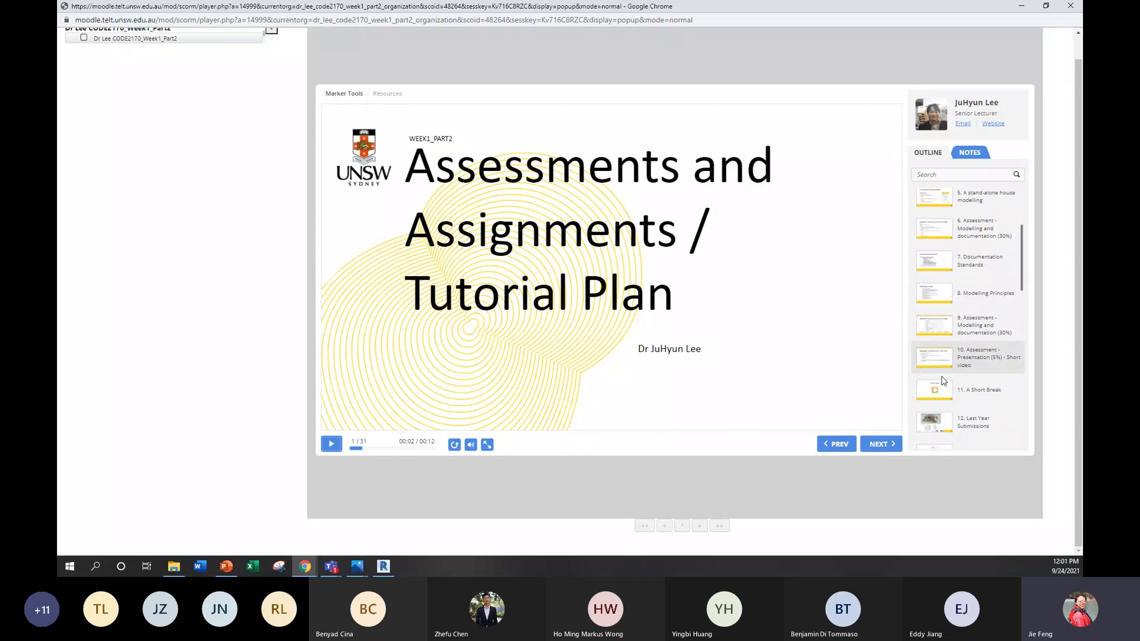
{"action": "left_click", "coordinate": [930, 412]}
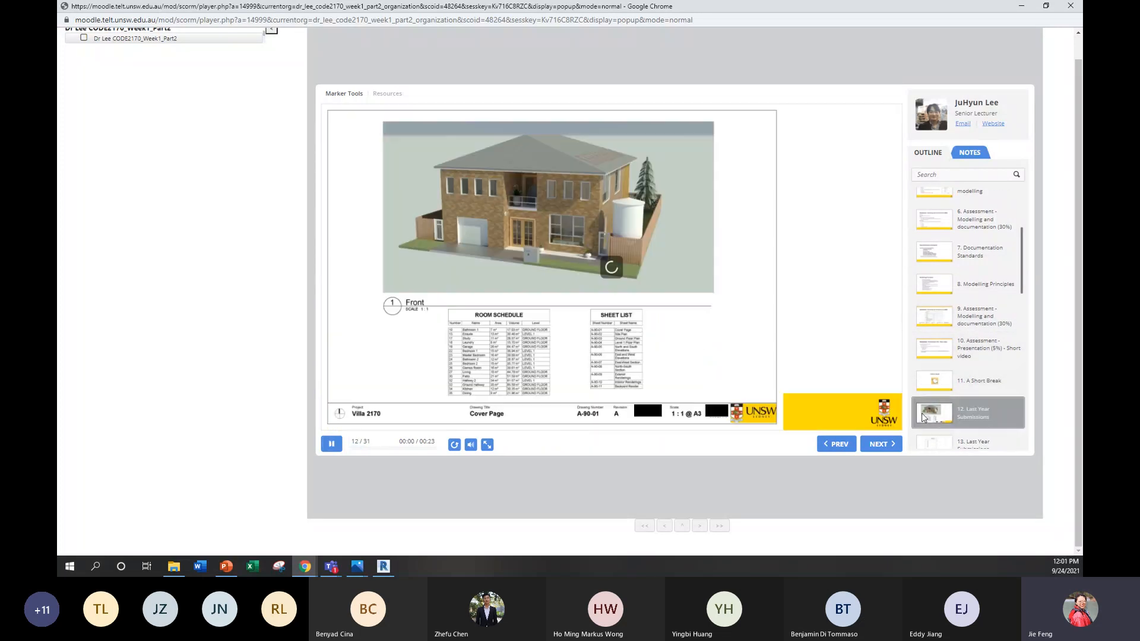
{"action": "left_click", "coordinate": [325, 450]}
Step: View the site, ground floor and level 1 plans on slides 13 to 15, pause playback, and minimize the lecture window
{"action": "scroll", "coordinate": [932, 407], "scroll_direction": "down", "scroll_amount": 1}
{"action": "left_click", "coordinate": [919, 414]}
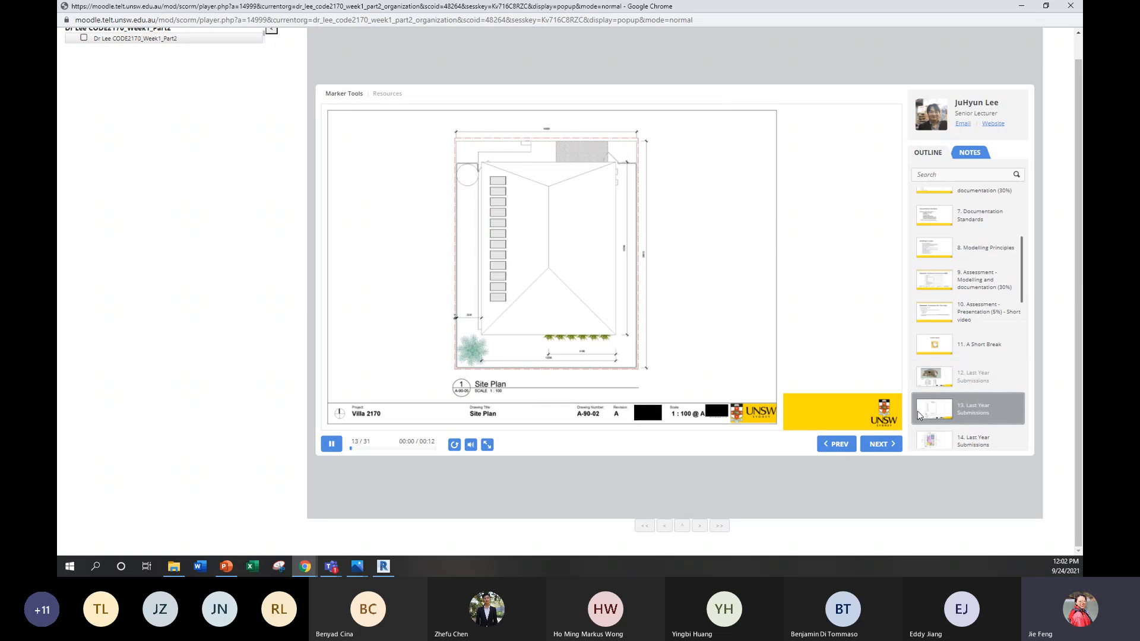
{"action": "left_click", "coordinate": [944, 441]}
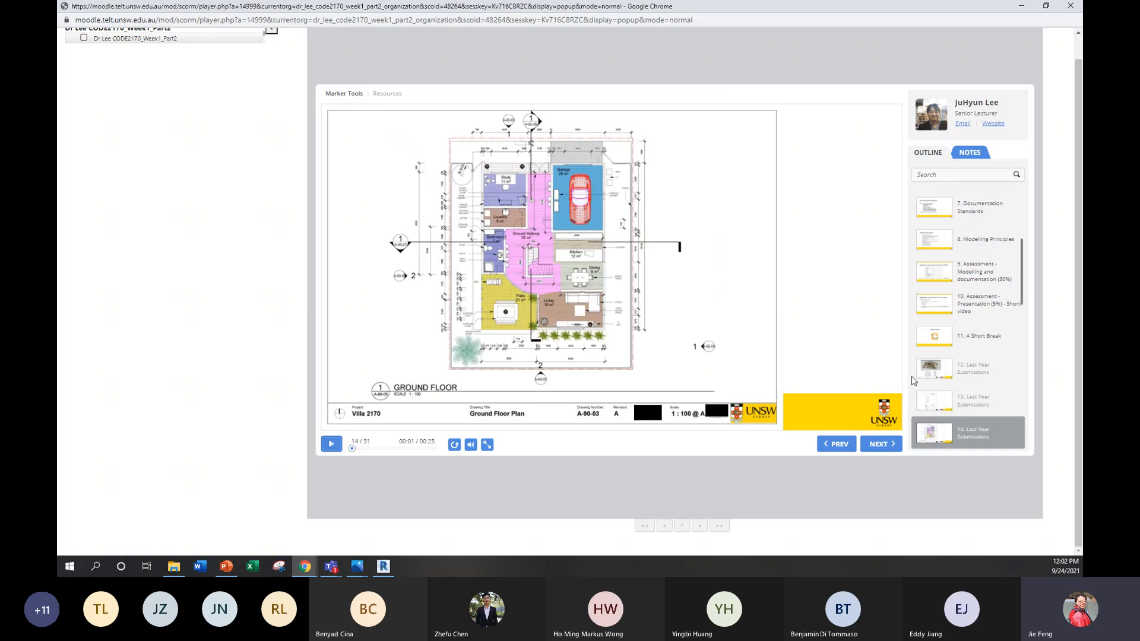
{"action": "scroll", "coordinate": [970, 371], "scroll_direction": "down", "scroll_amount": 1}
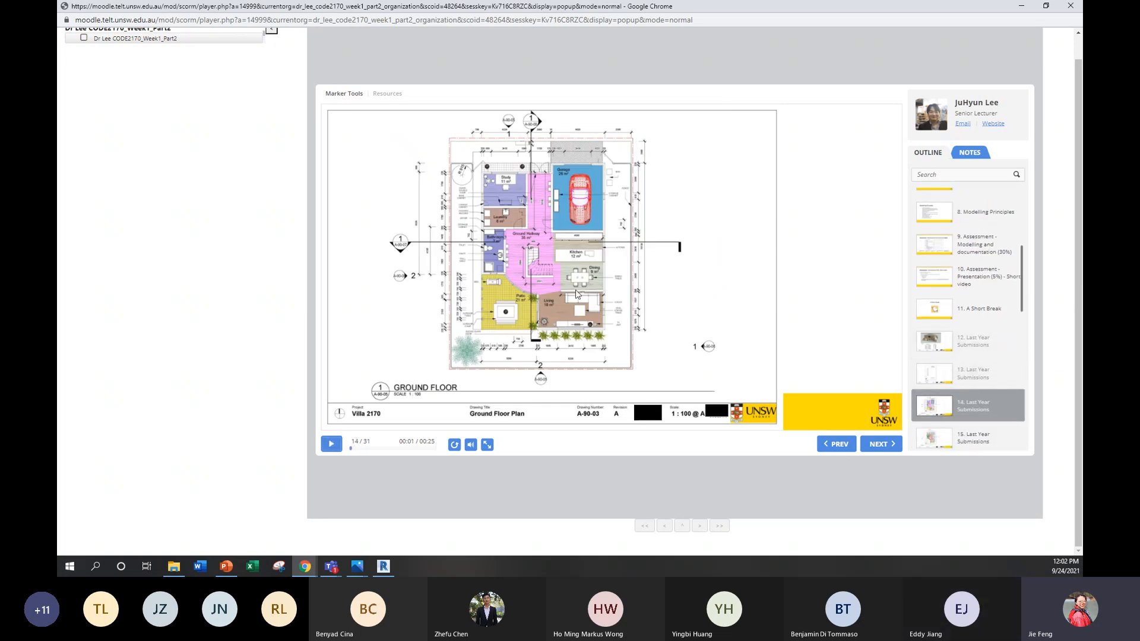
{"action": "left_click", "coordinate": [938, 438]}
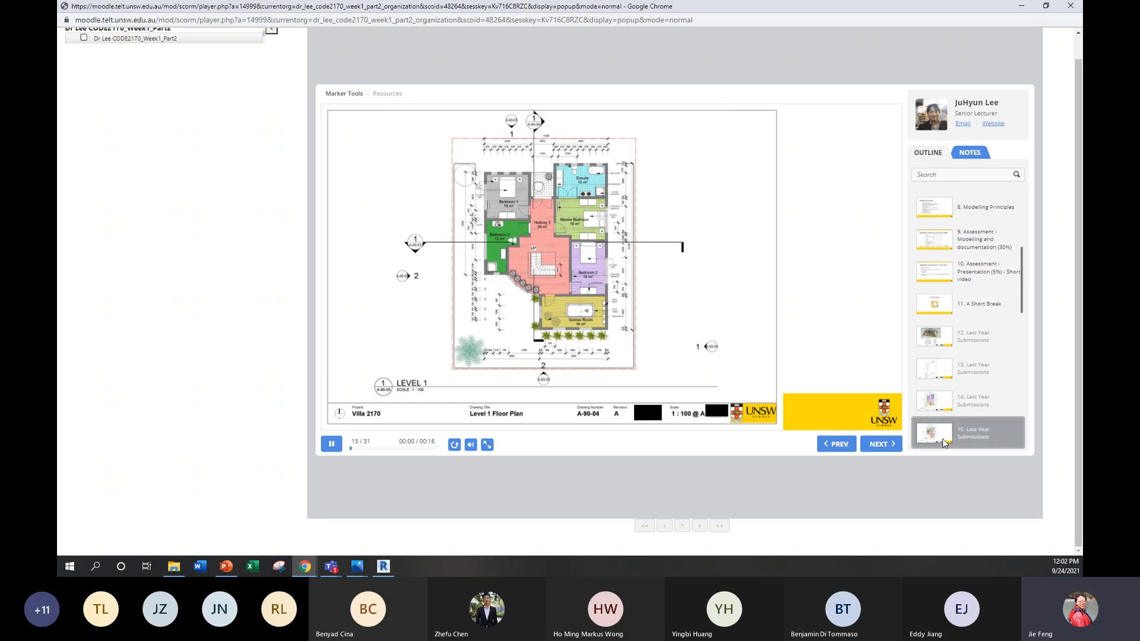
{"action": "left_click", "coordinate": [331, 444]}
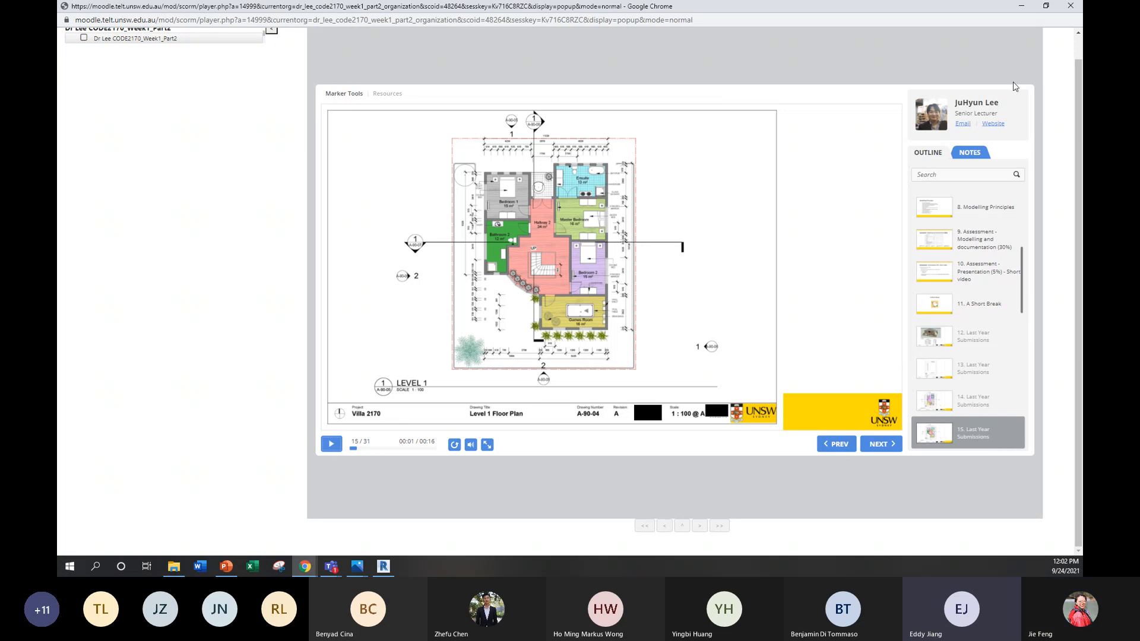
{"action": "left_click", "coordinate": [1021, 11]}
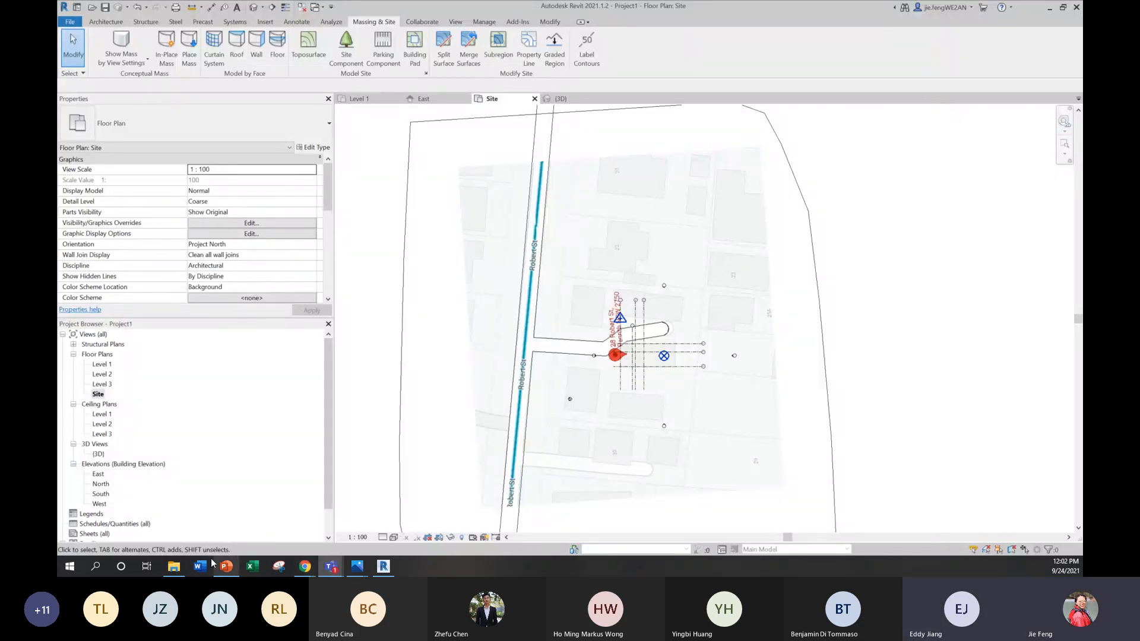
Step: Switch to the week 2 PowerPoint presentation, examine slide 7's site model with surrounding building masses, and return to Revit
{"action": "mouse_move", "coordinate": [357, 566]}
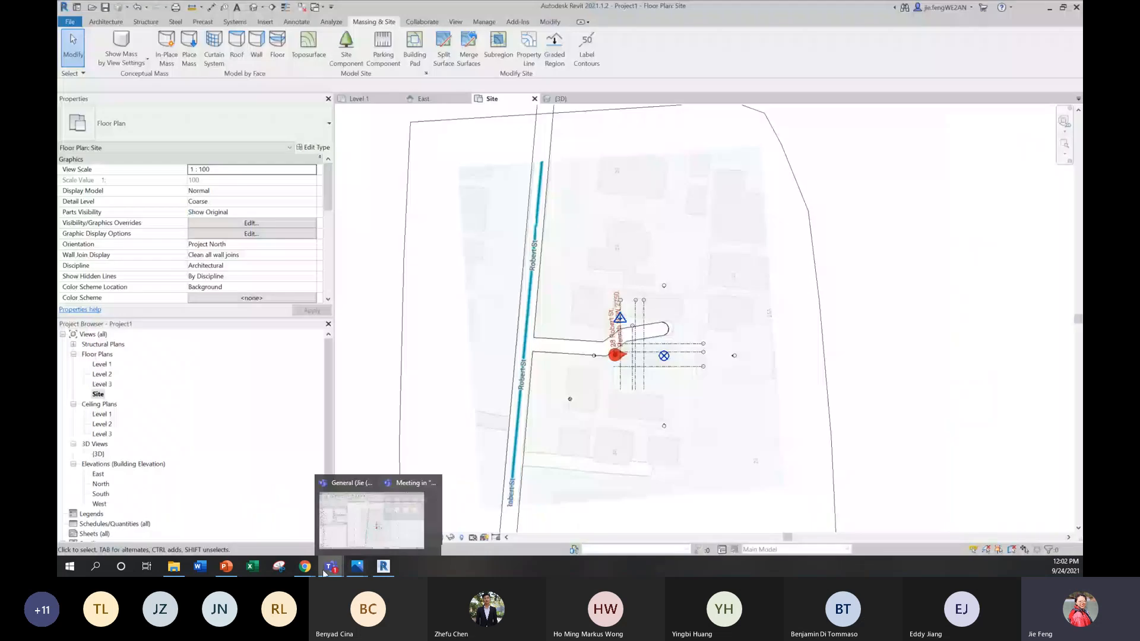
{"action": "left_click", "coordinate": [228, 565]}
{"action": "left_click", "coordinate": [136, 517]}
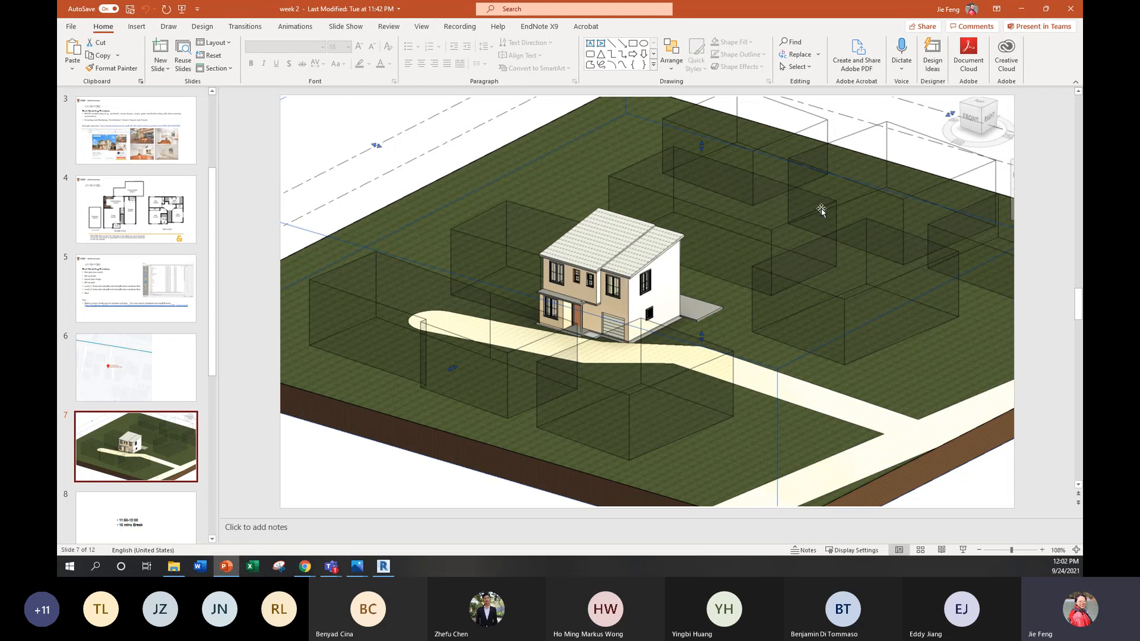
{"action": "left_click", "coordinate": [1020, 8]}
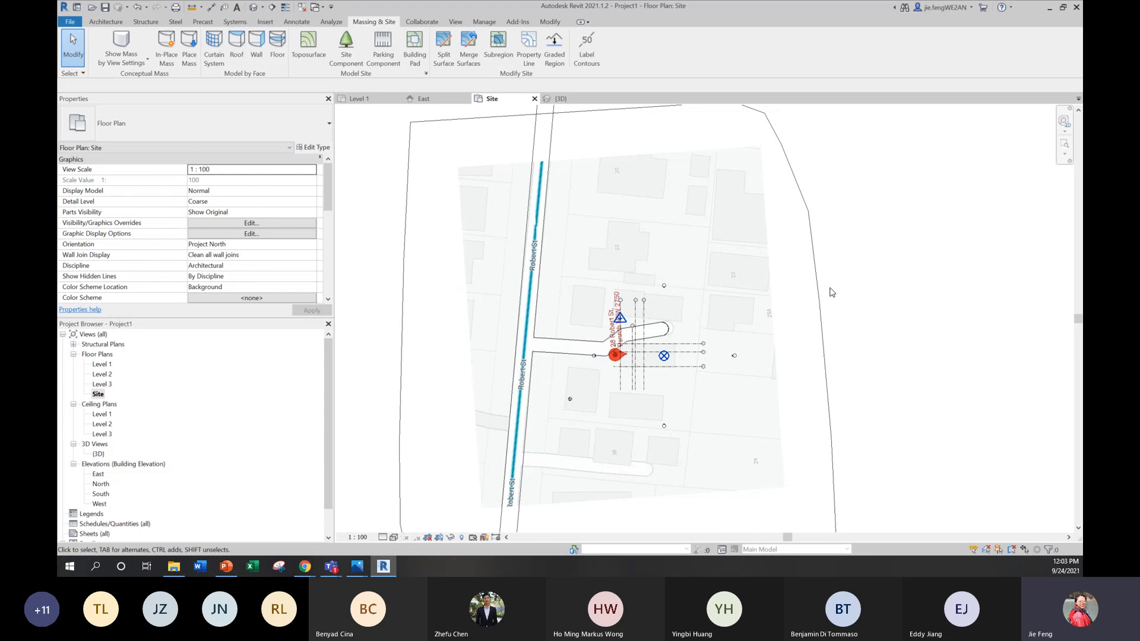
Step: Start an in-place mass in the Site plan, dismissing the Show Mass notice and keeping the default name
{"action": "scroll", "coordinate": [702, 308], "scroll_direction": "up", "scroll_amount": 2}
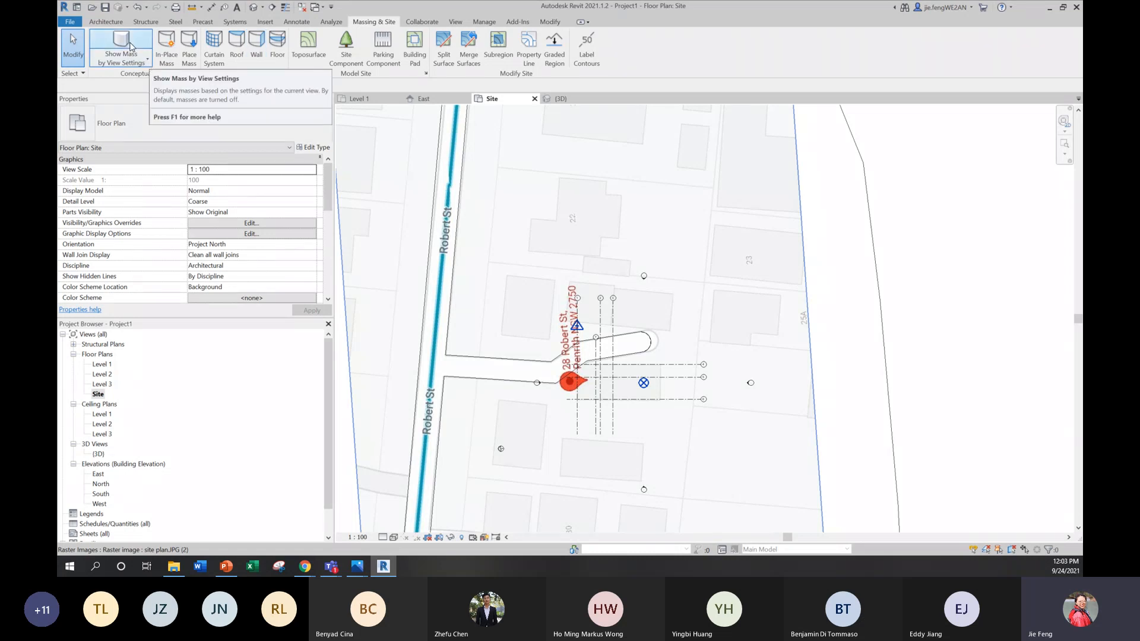
{"action": "left_click", "coordinate": [166, 47]}
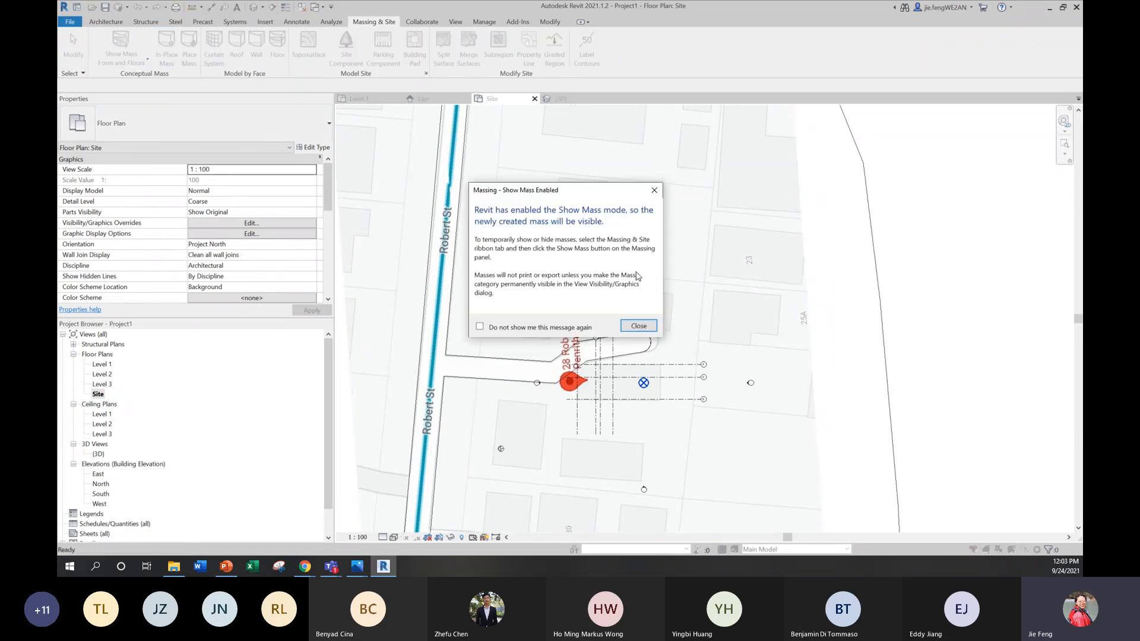
{"action": "left_click", "coordinate": [642, 325]}
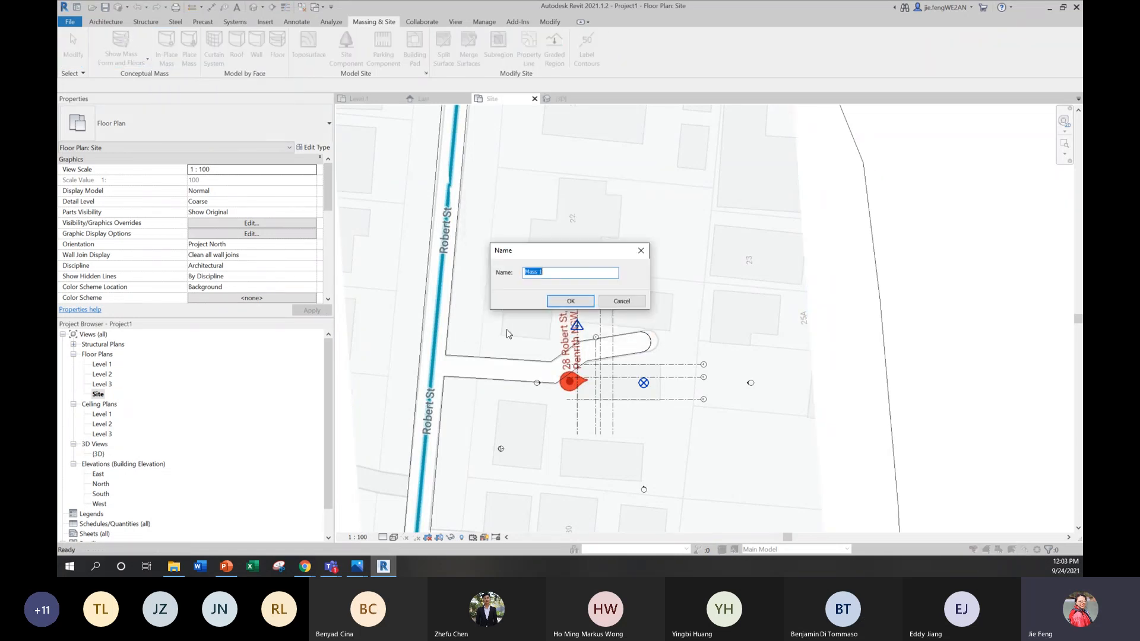
{"action": "left_click", "coordinate": [571, 301]}
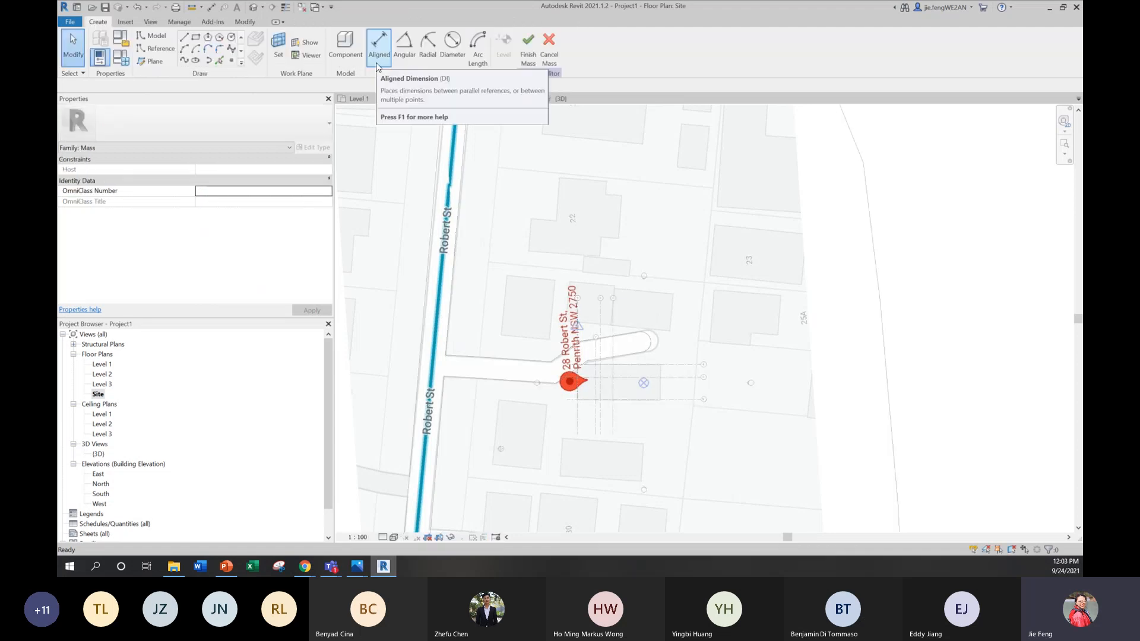
Step: Trace the neighbouring building footprint between Robert St and the address marker with a closed four-line outline, about 11.3 by 14 m, on Level 1
{"action": "left_click", "coordinate": [184, 37]}
{"action": "scroll", "coordinate": [532, 299], "scroll_direction": "up", "scroll_amount": 3}
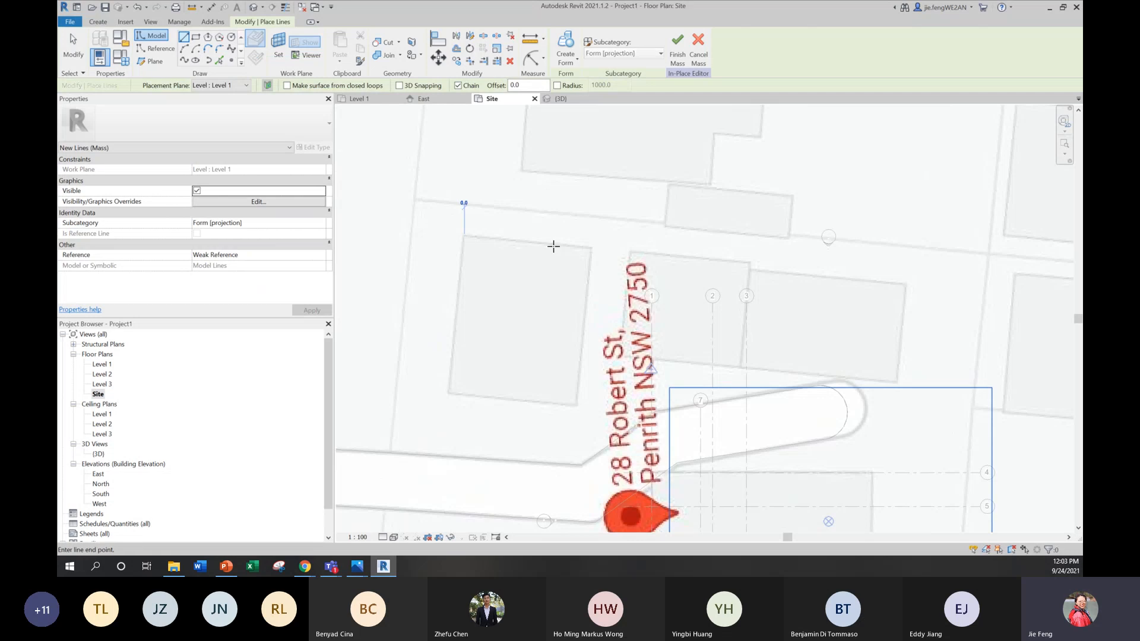
{"action": "left_click", "coordinate": [464, 235]}
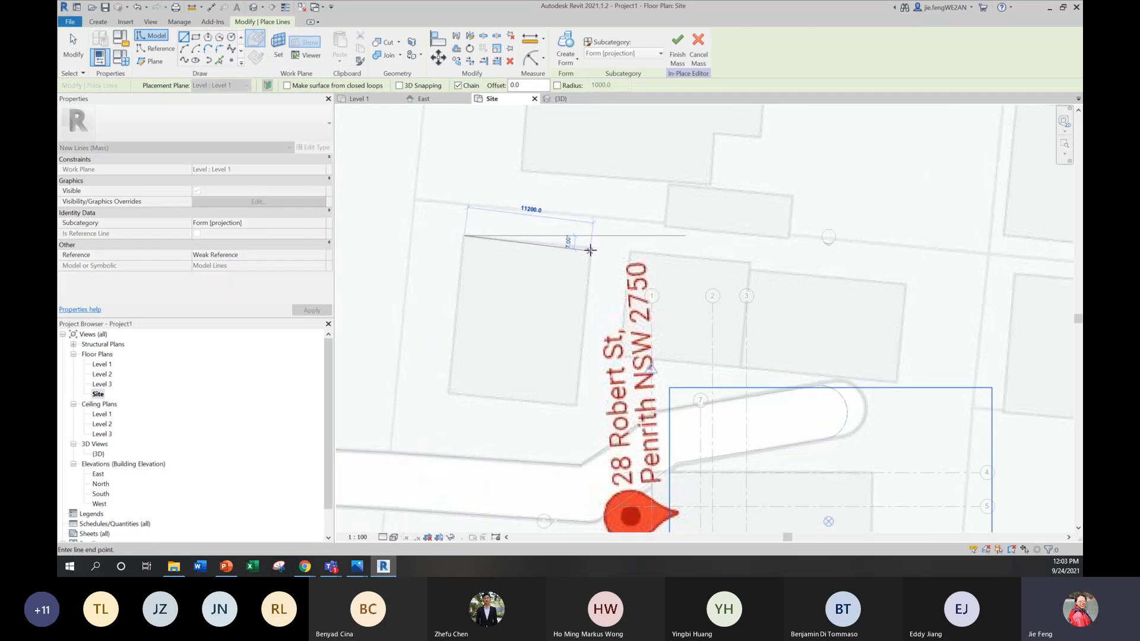
{"action": "left_click", "coordinate": [591, 248]}
{"action": "left_click", "coordinate": [579, 404]}
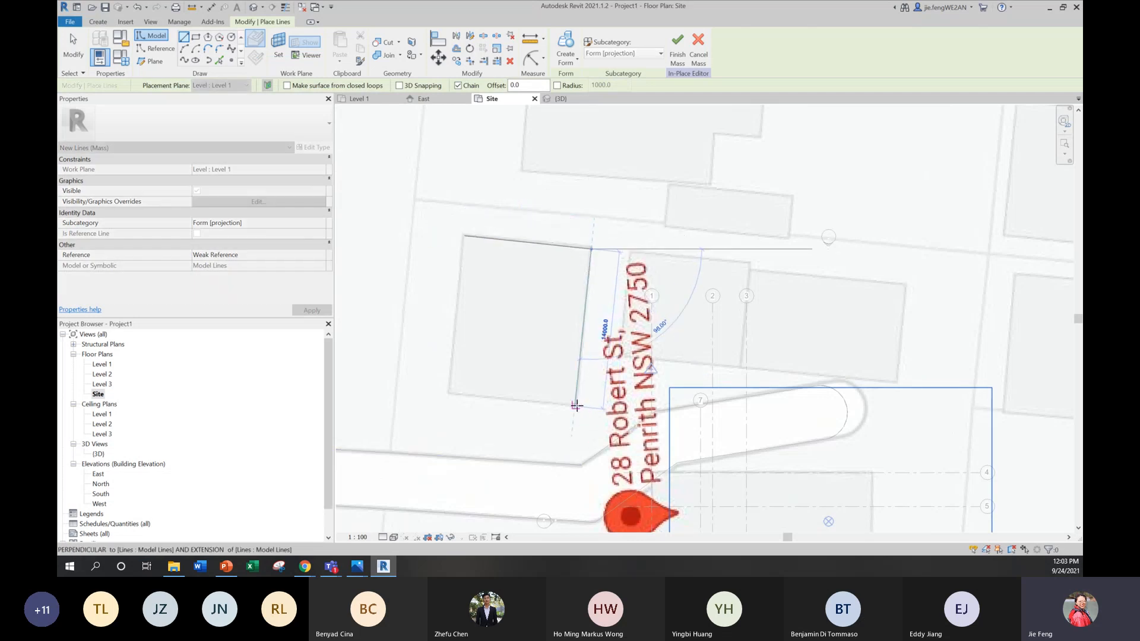
{"action": "left_click", "coordinate": [450, 394]}
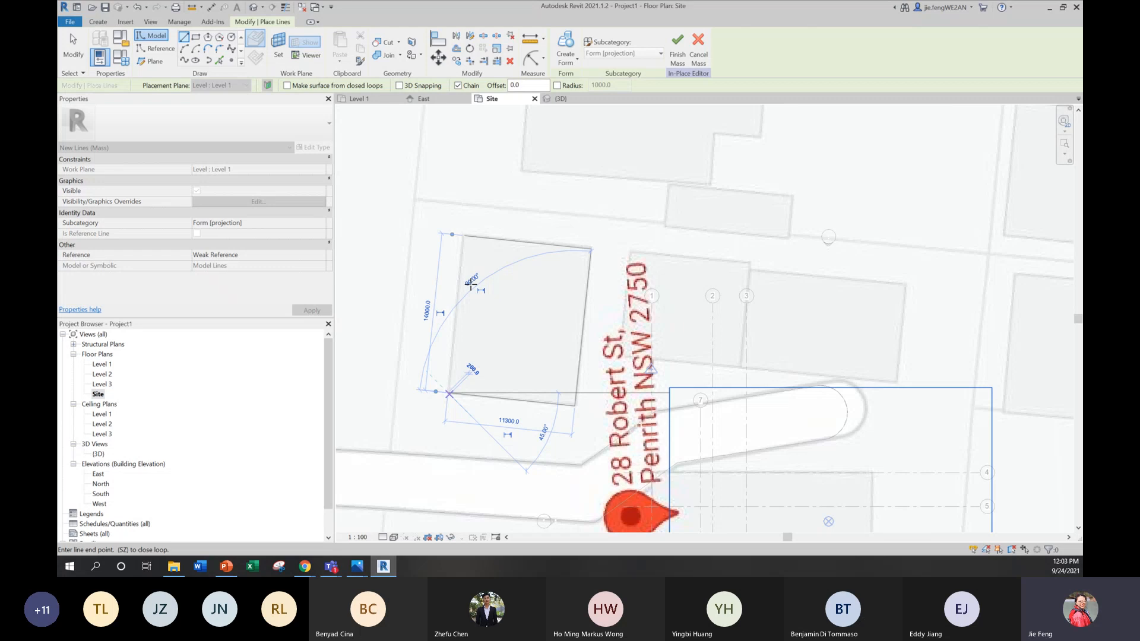
{"action": "left_click", "coordinate": [464, 237]}
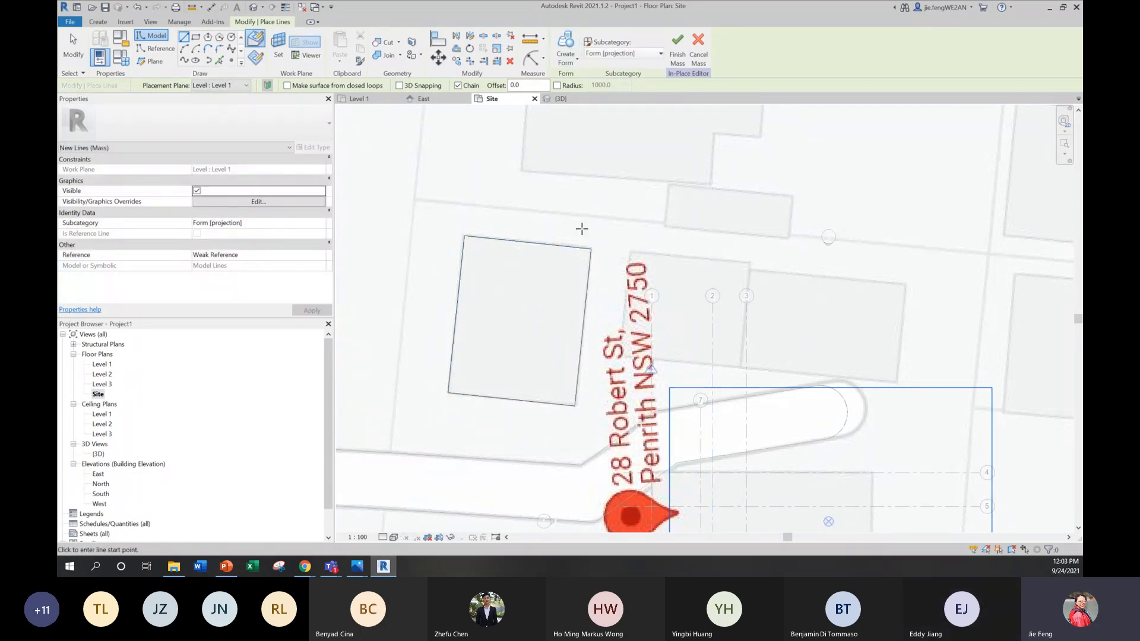
{"action": "key", "text": "Escape"}
{"action": "key", "text": "Escape"}
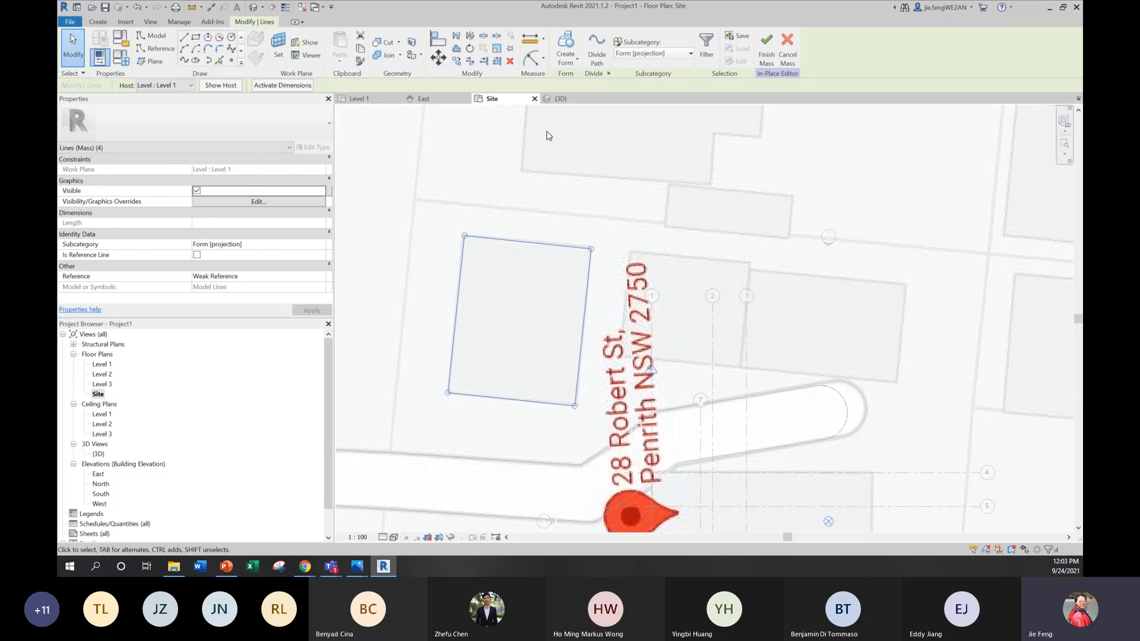
{"action": "key", "text": "Escape"}
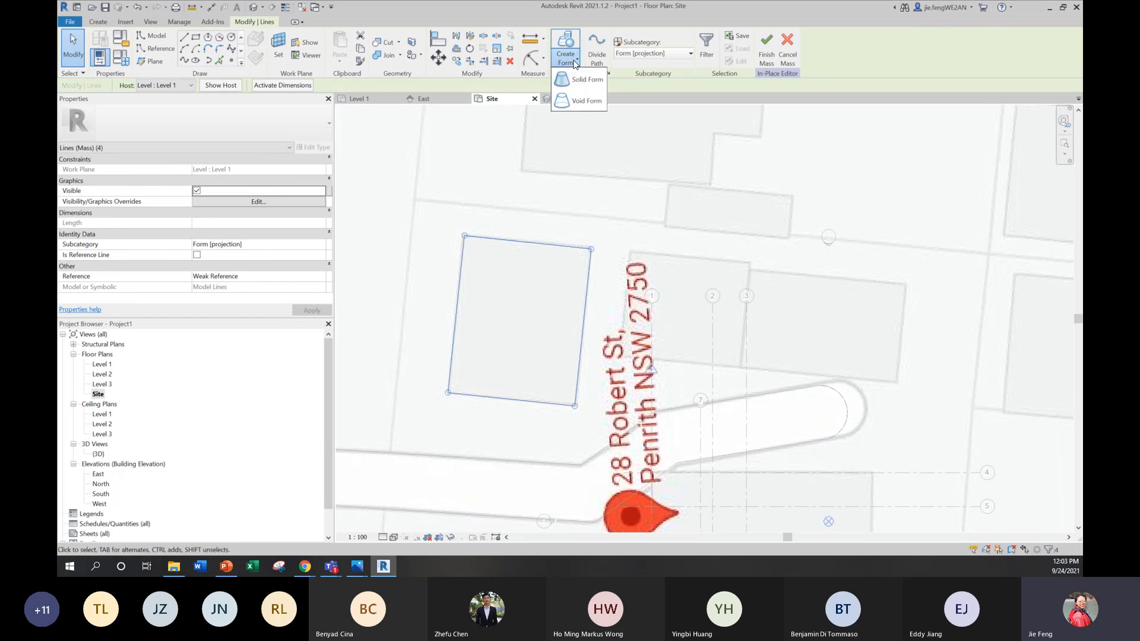
Step: Create a solid form from the traced footprint, finish the in-place mass, and show it in the 3D view
{"action": "left_click", "coordinate": [560, 47]}
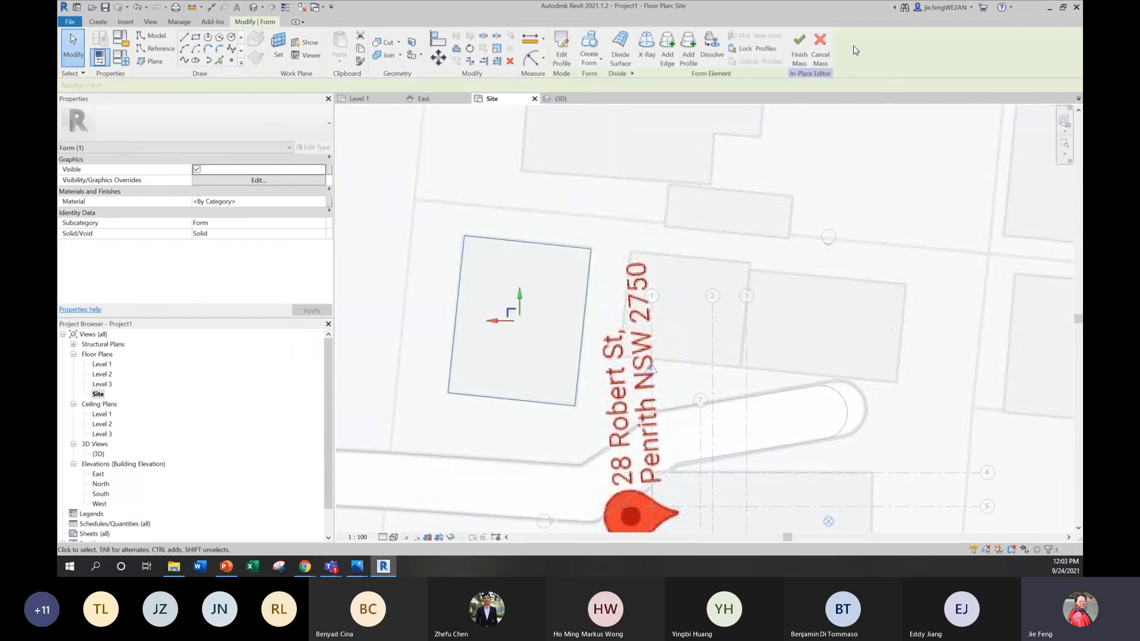
{"action": "double_click", "coordinate": [98, 453]}
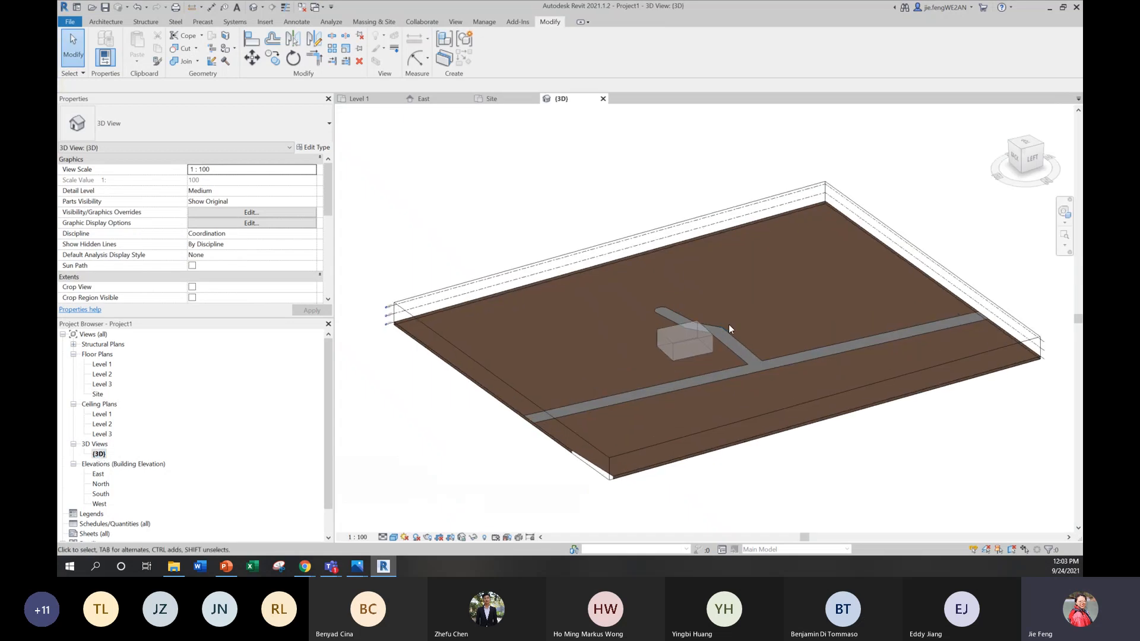
{"action": "scroll", "coordinate": [728, 324], "scroll_direction": "up", "scroll_amount": 5}
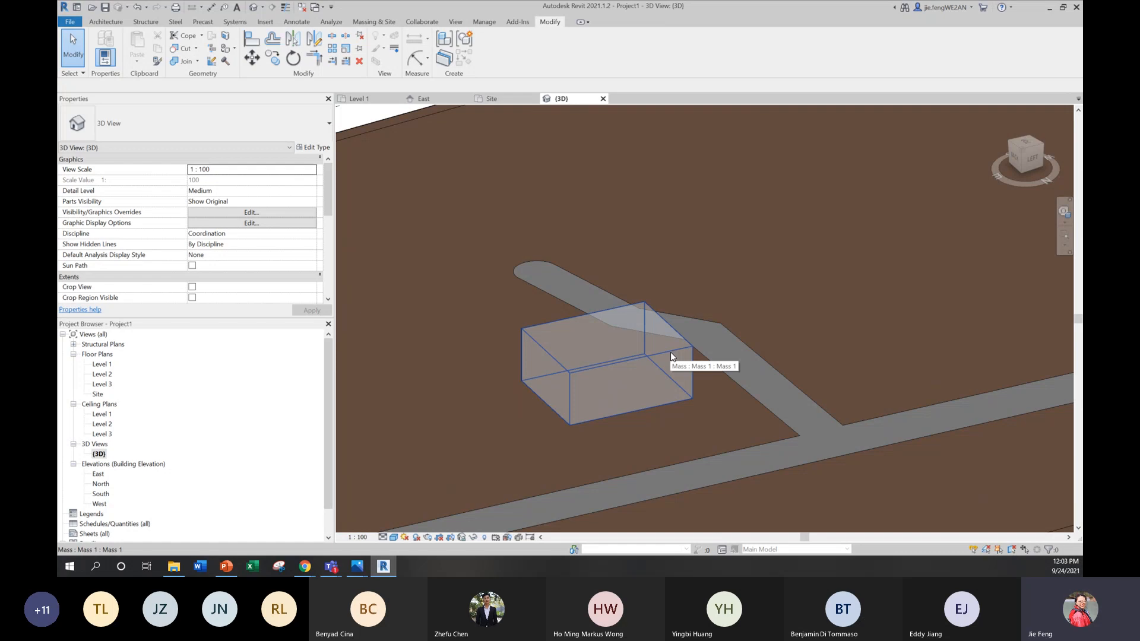
Step: Try to adjust the mass's height by selecting its top face outside in-place editing
{"action": "key", "text": "Tab"}
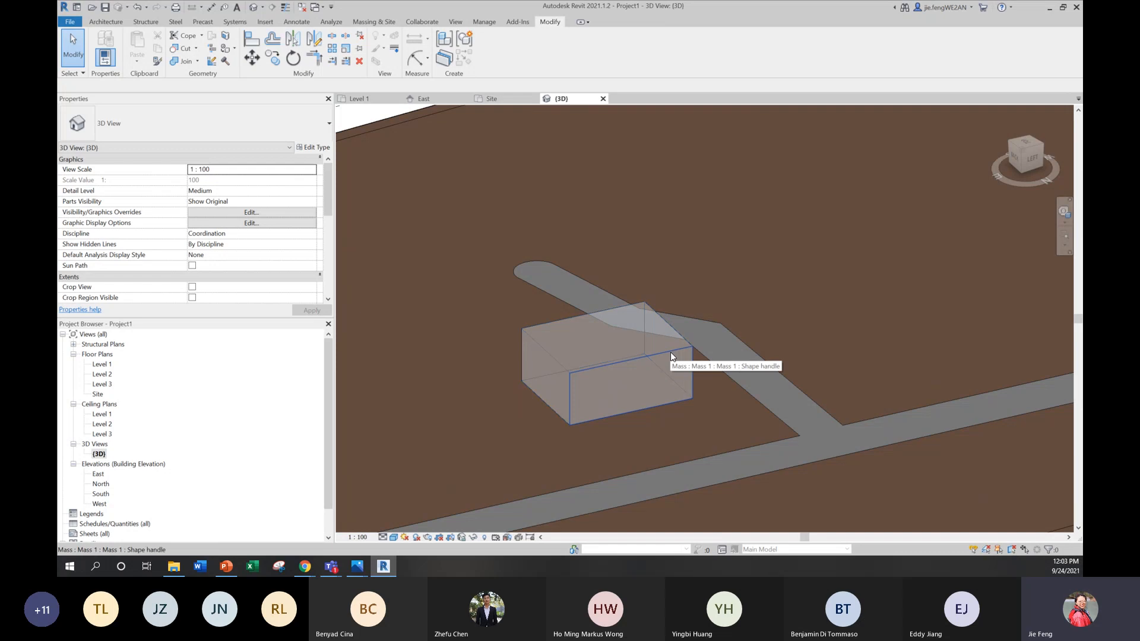
{"action": "key", "text": "Tab"}
{"action": "left_click", "coordinate": [671, 351]}
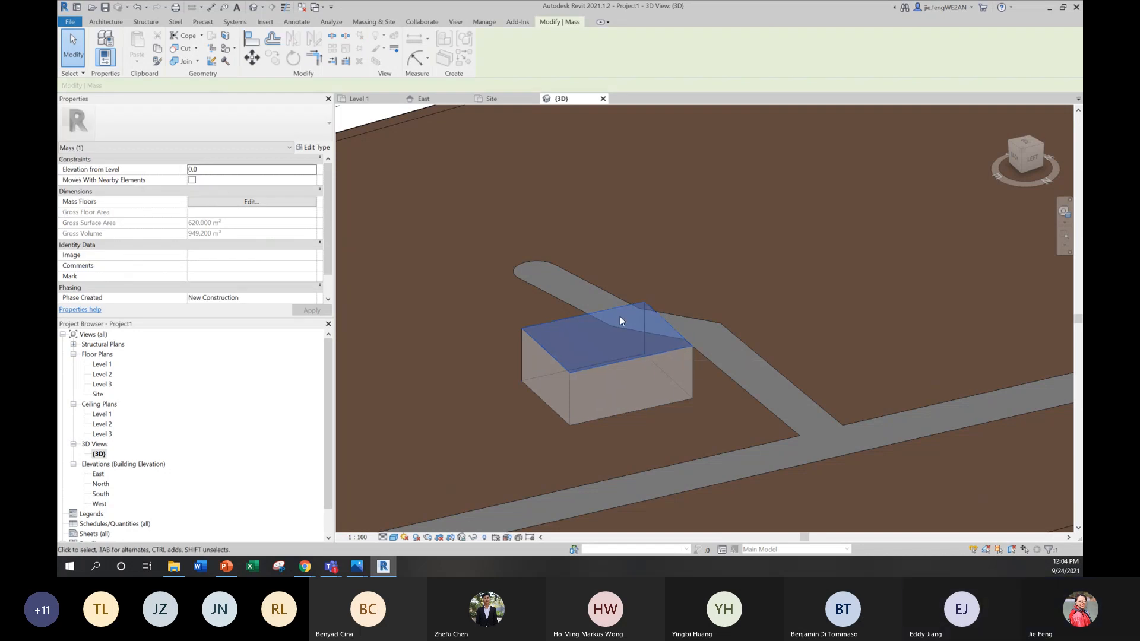
{"action": "scroll", "coordinate": [647, 337], "scroll_direction": "up", "scroll_amount": 5}
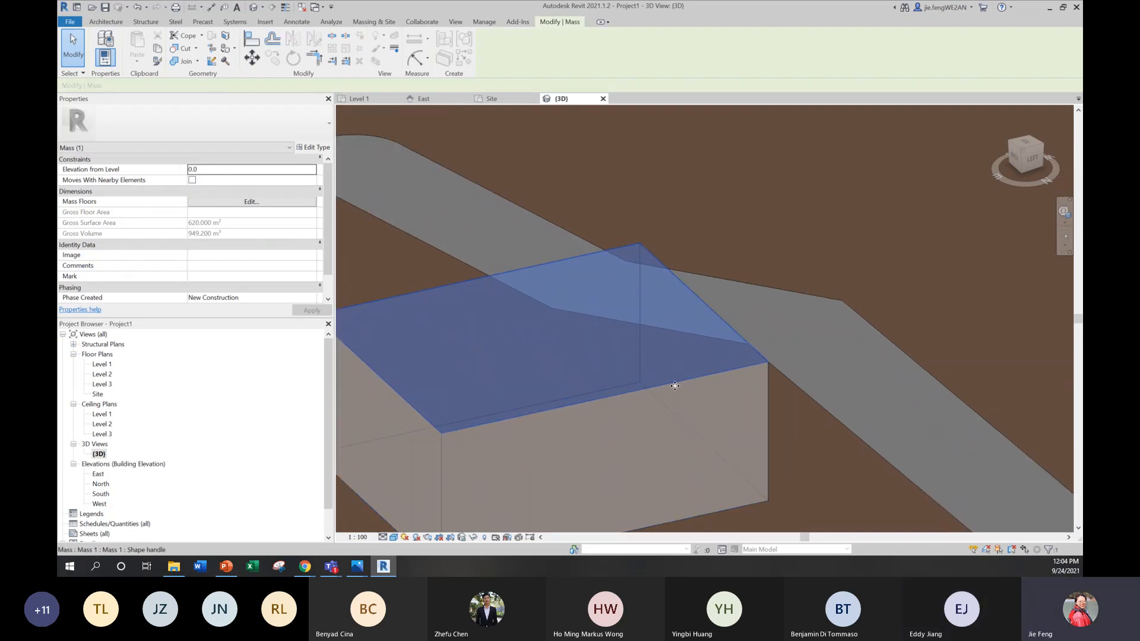
{"action": "scroll", "coordinate": [675, 386], "scroll_direction": "down", "scroll_amount": 5}
{"action": "left_click", "coordinate": [695, 377]}
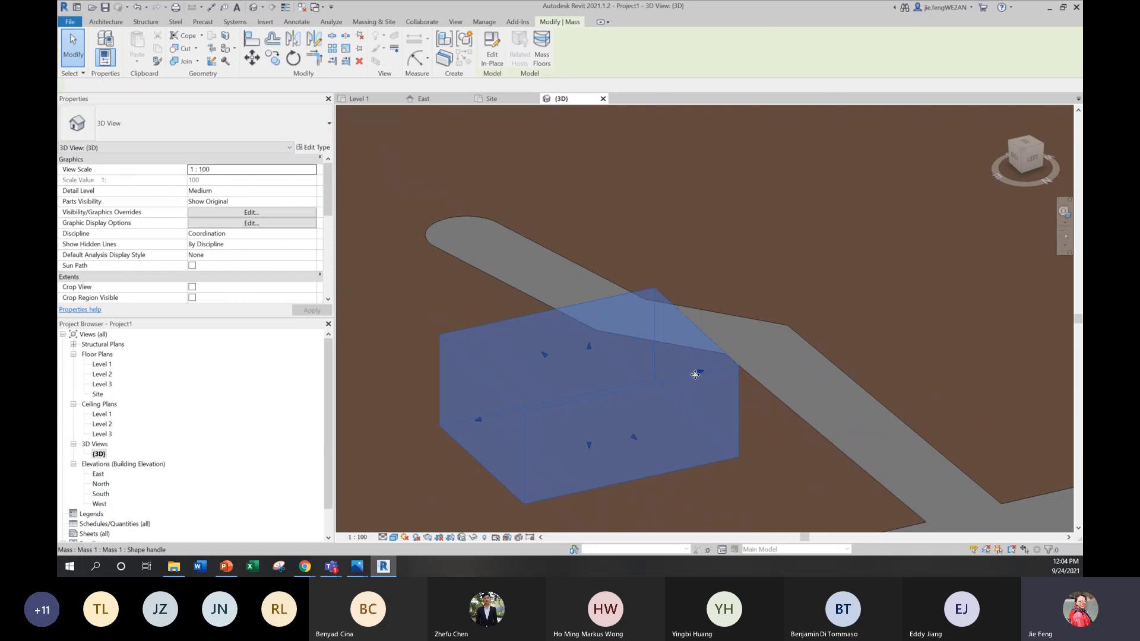
{"action": "key", "text": "Escape"}
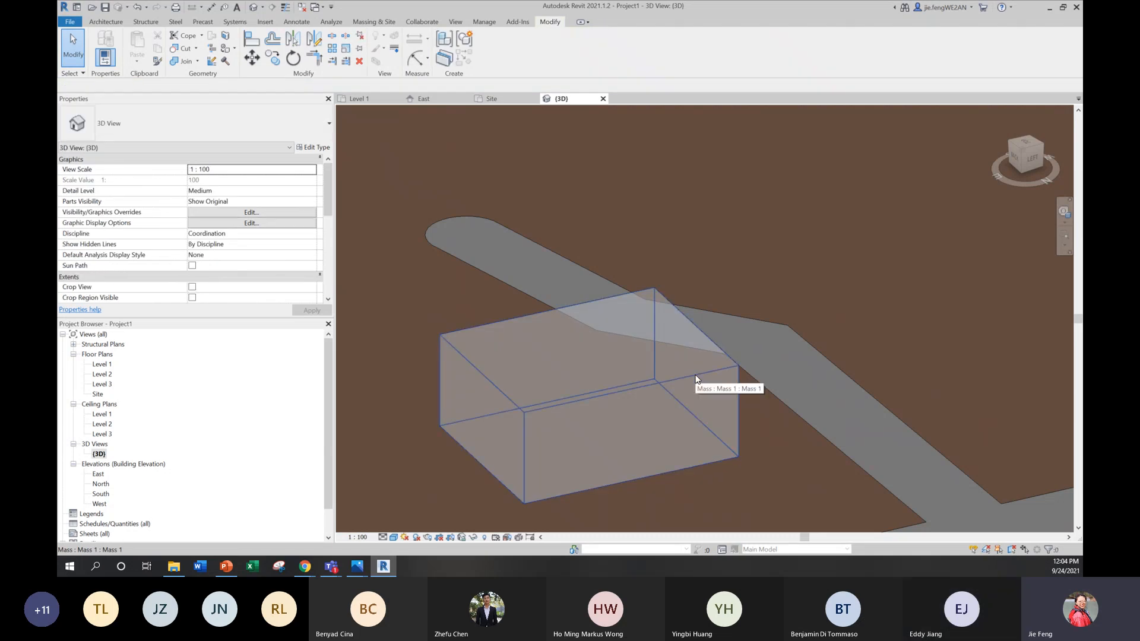
{"action": "left_click", "coordinate": [695, 376]}
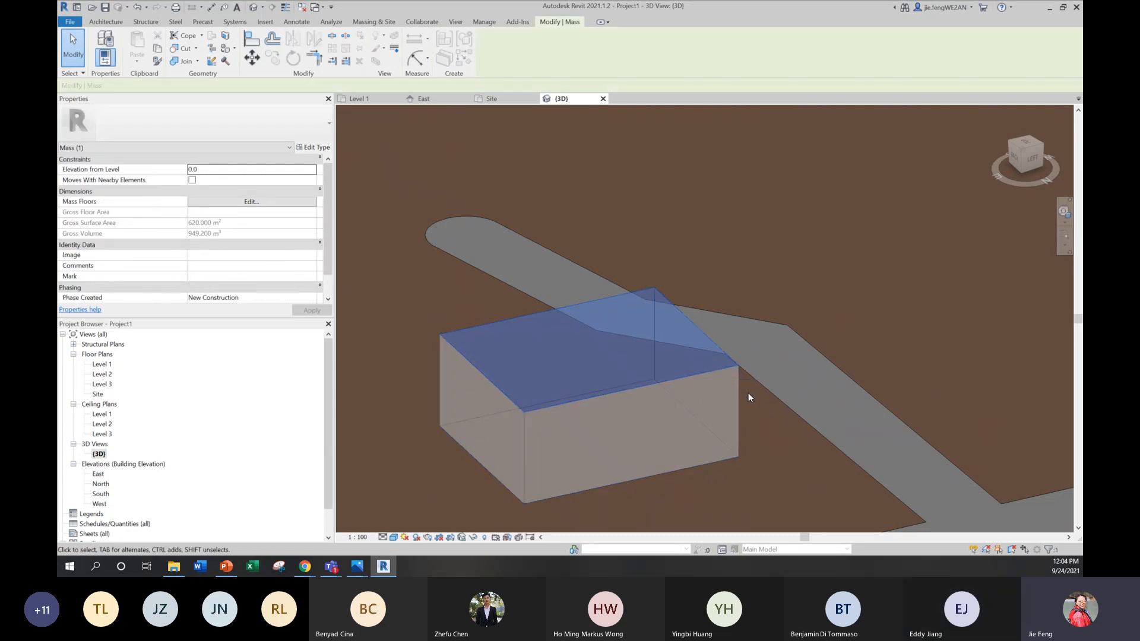
{"action": "middle_click_drag", "start_coordinate": [748, 393], "coordinate": [422, 415], "text": "shift"}
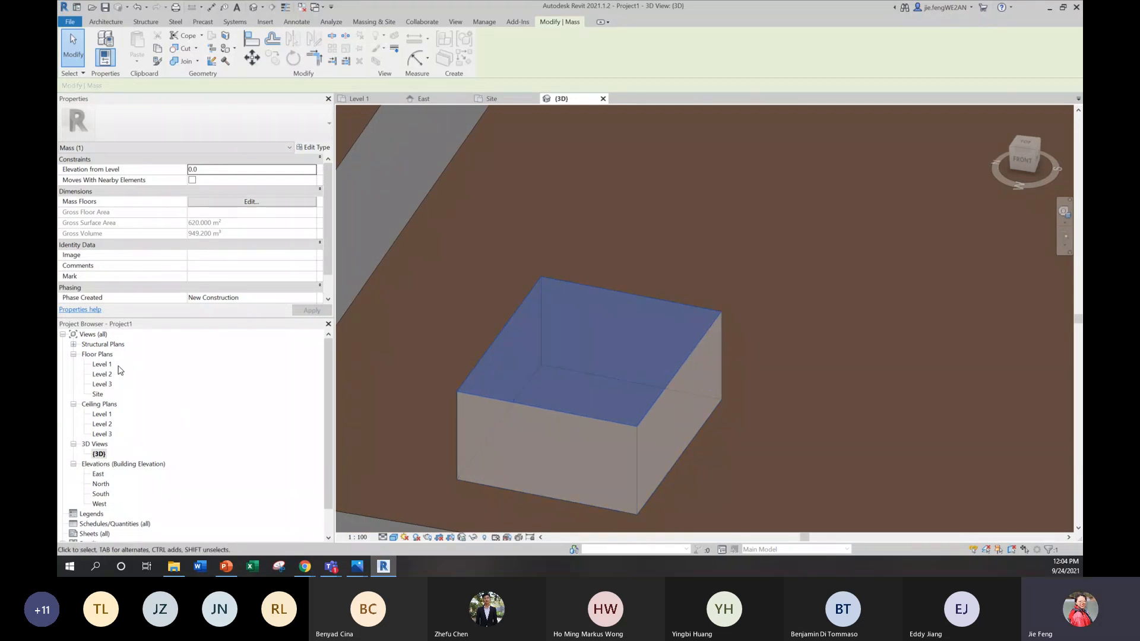
{"action": "key", "text": "Escape"}
{"action": "scroll", "coordinate": [558, 380], "scroll_direction": "down", "scroll_amount": 3}
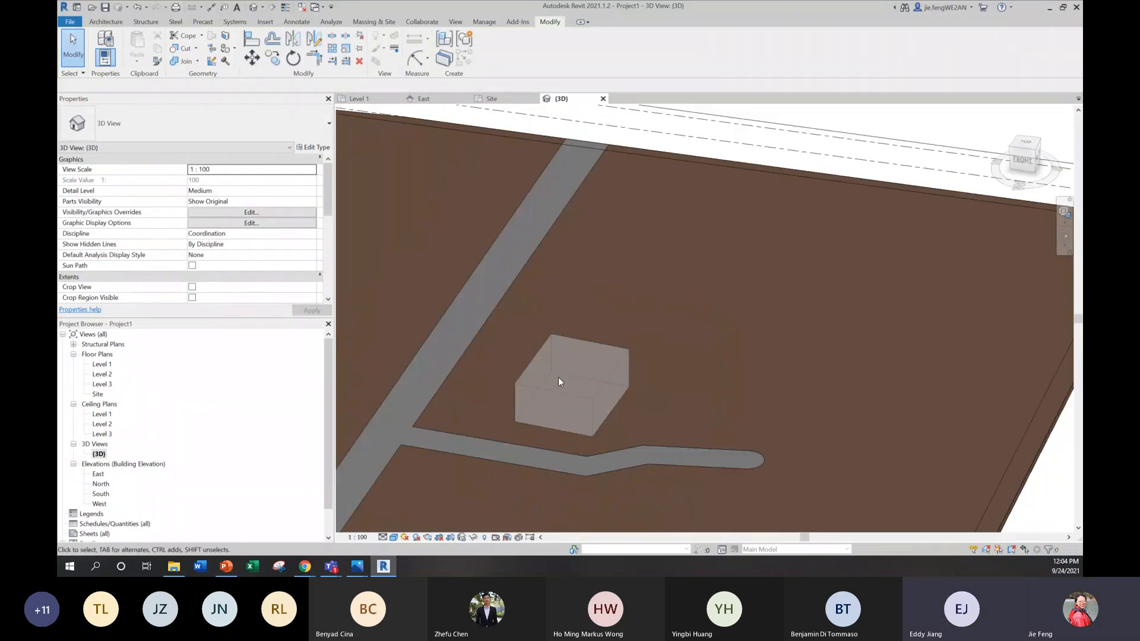
{"action": "scroll", "coordinate": [558, 376], "scroll_direction": "down", "scroll_amount": 5}
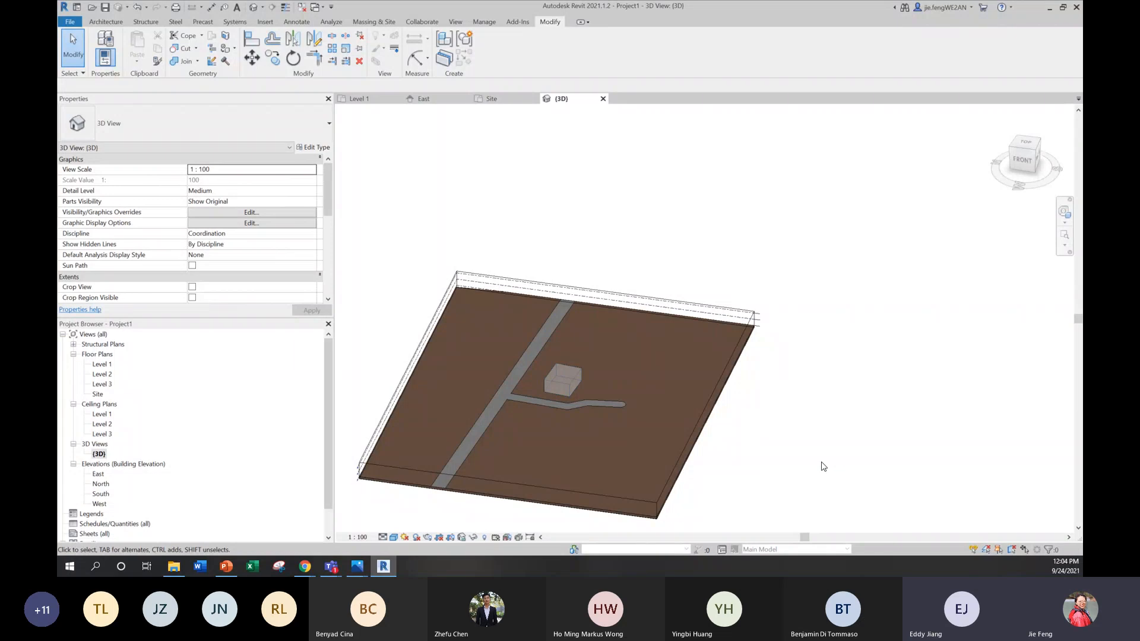
{"action": "scroll", "coordinate": [564, 388], "scroll_direction": "up", "scroll_amount": 5}
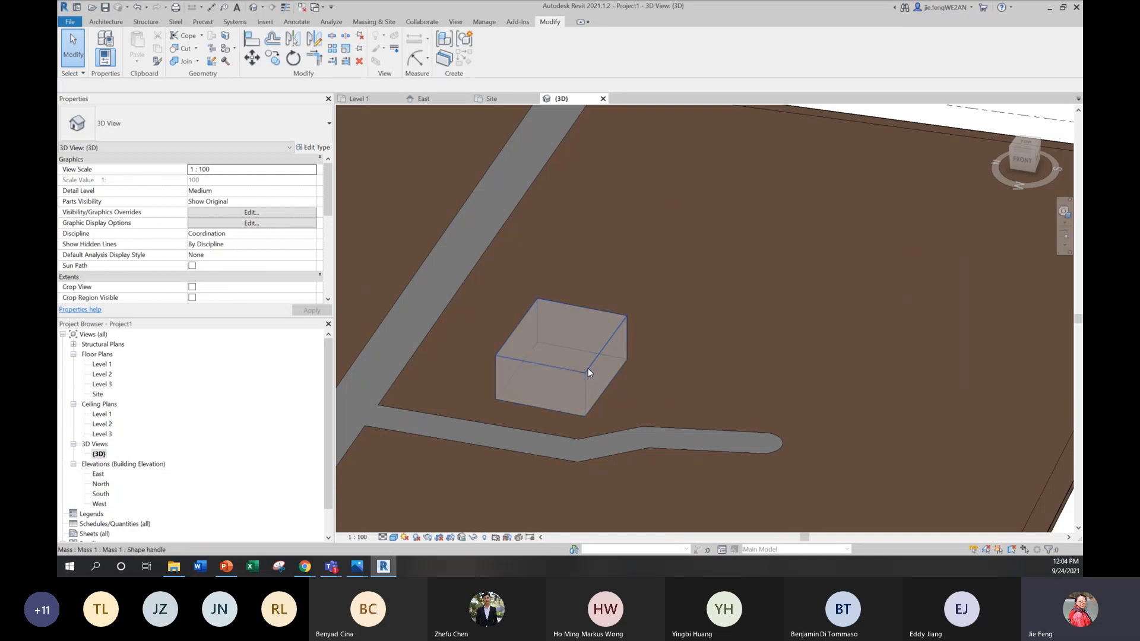
{"action": "left_click", "coordinate": [588, 368]}
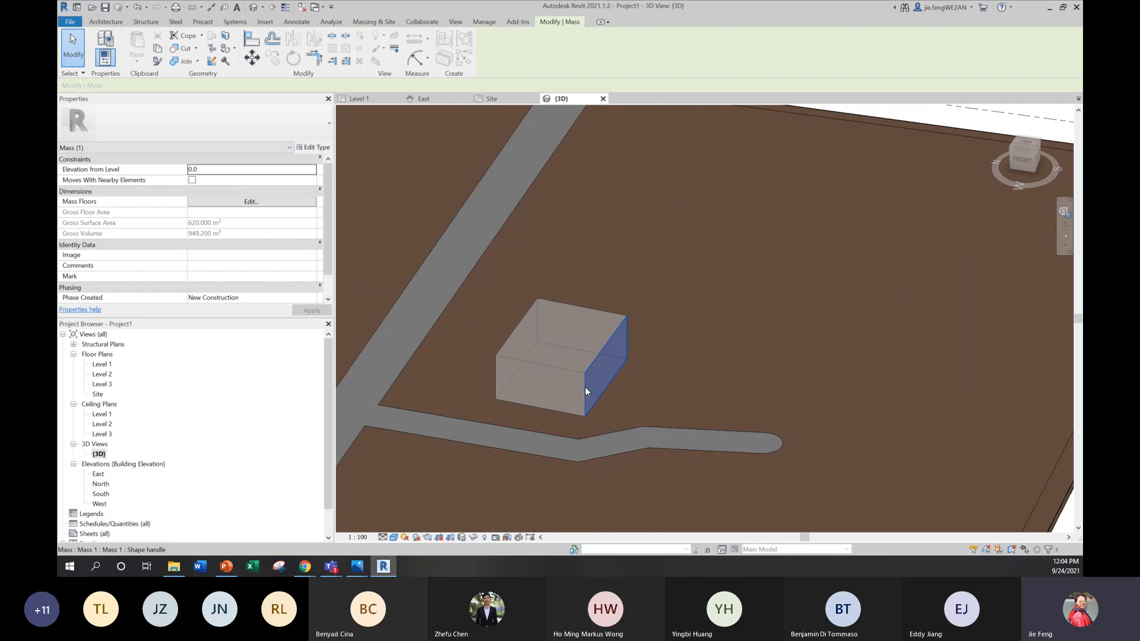
{"action": "key", "text": "Escape"}
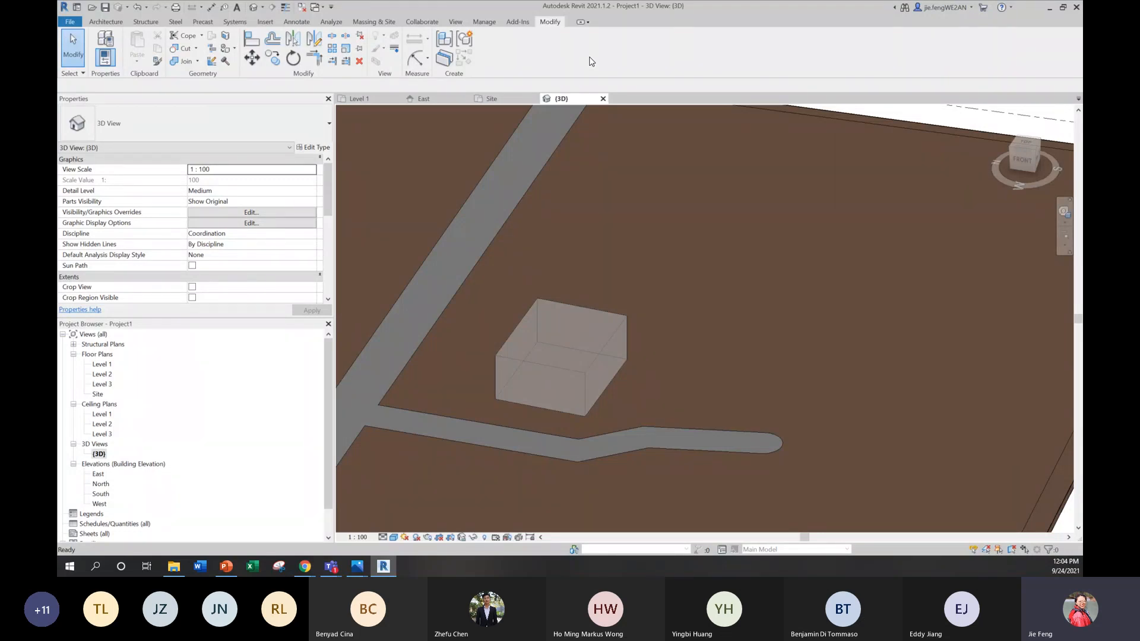
Step: Edit the neighbouring building mass in place, set its top face height to 6000 mm, and finish the mass
{"action": "left_click", "coordinate": [607, 348]}
{"action": "left_click", "coordinate": [494, 52]}
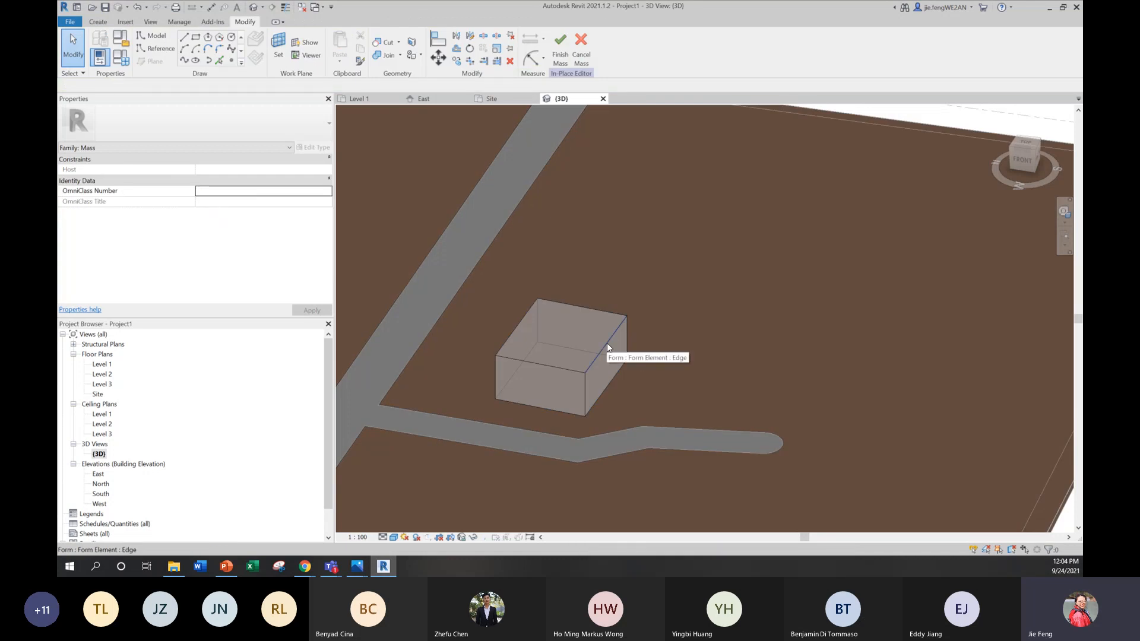
{"action": "key", "text": "Tab"}
{"action": "key", "text": "Tab"}
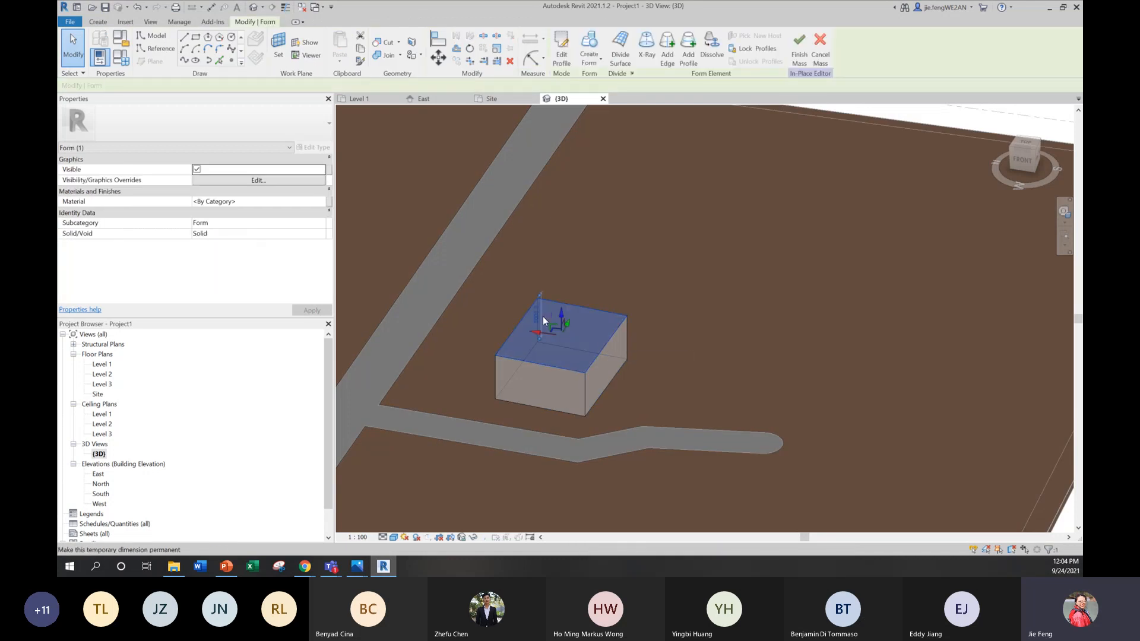
{"action": "left_click", "coordinate": [537, 314]}
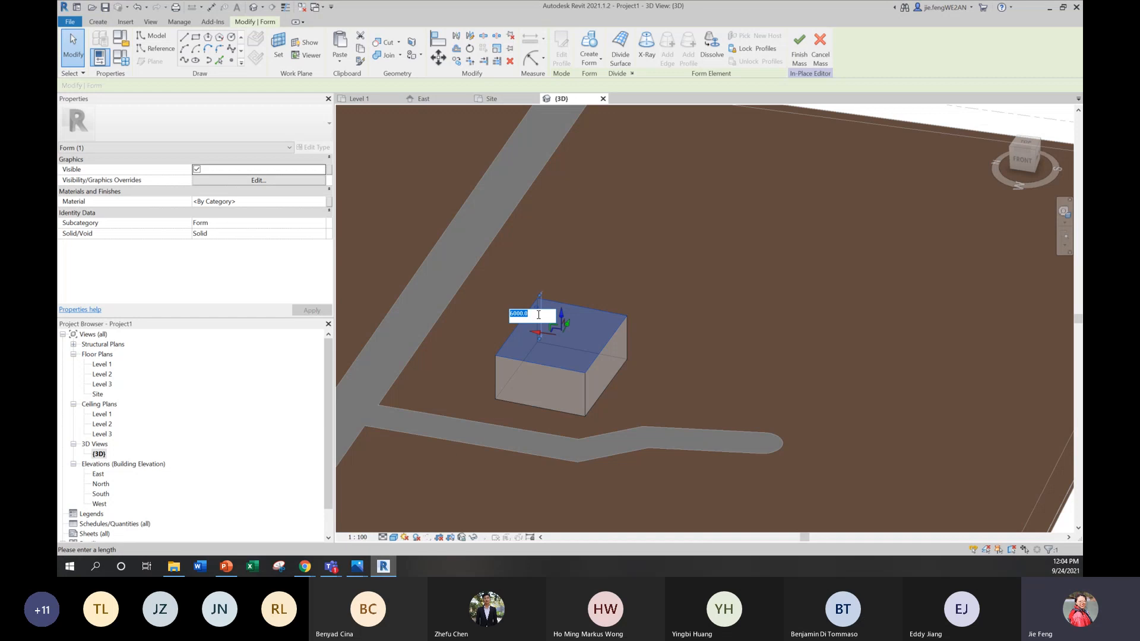
{"action": "type", "text": "6"}
{"action": "key", "text": "Return"}
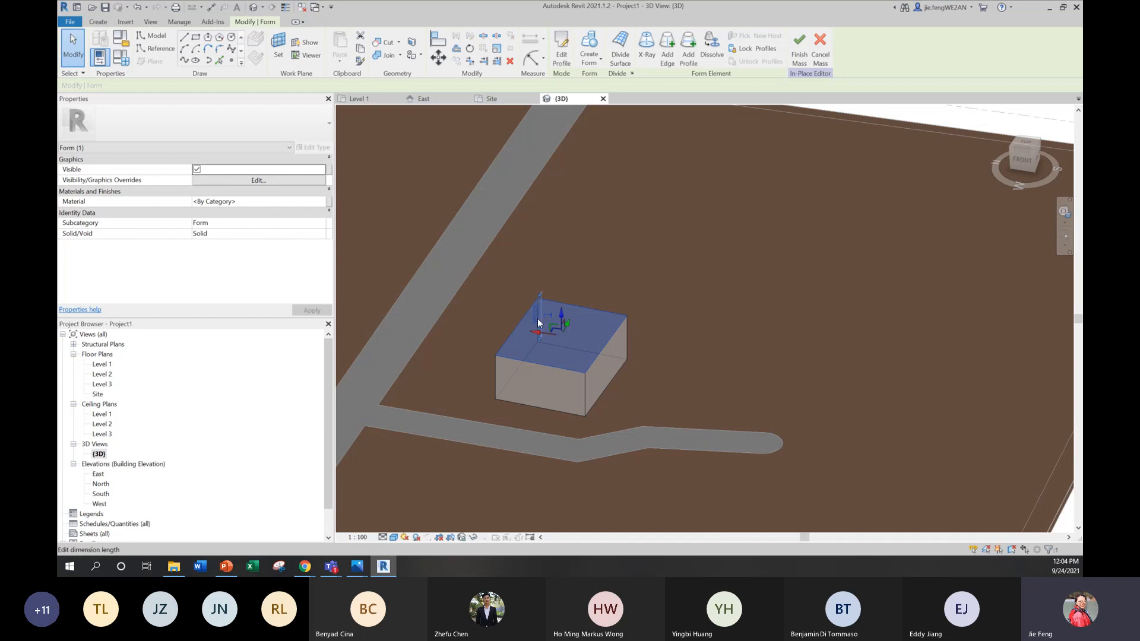
{"action": "left_click", "coordinate": [911, 154]}
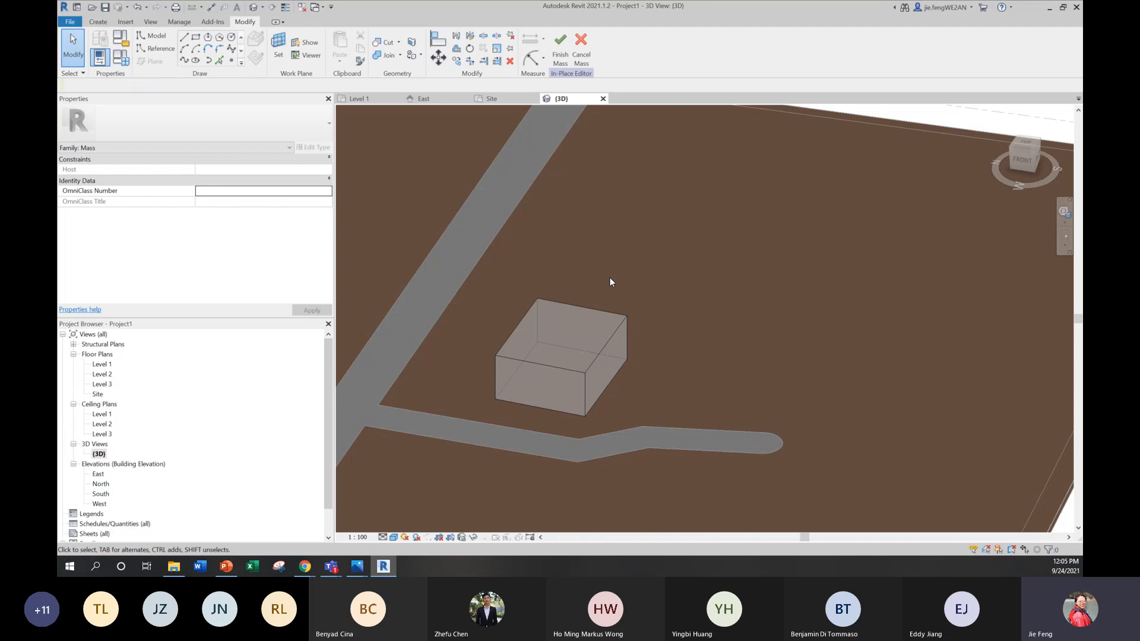
{"action": "scroll", "coordinate": [610, 277], "scroll_direction": "down", "scroll_amount": 4}
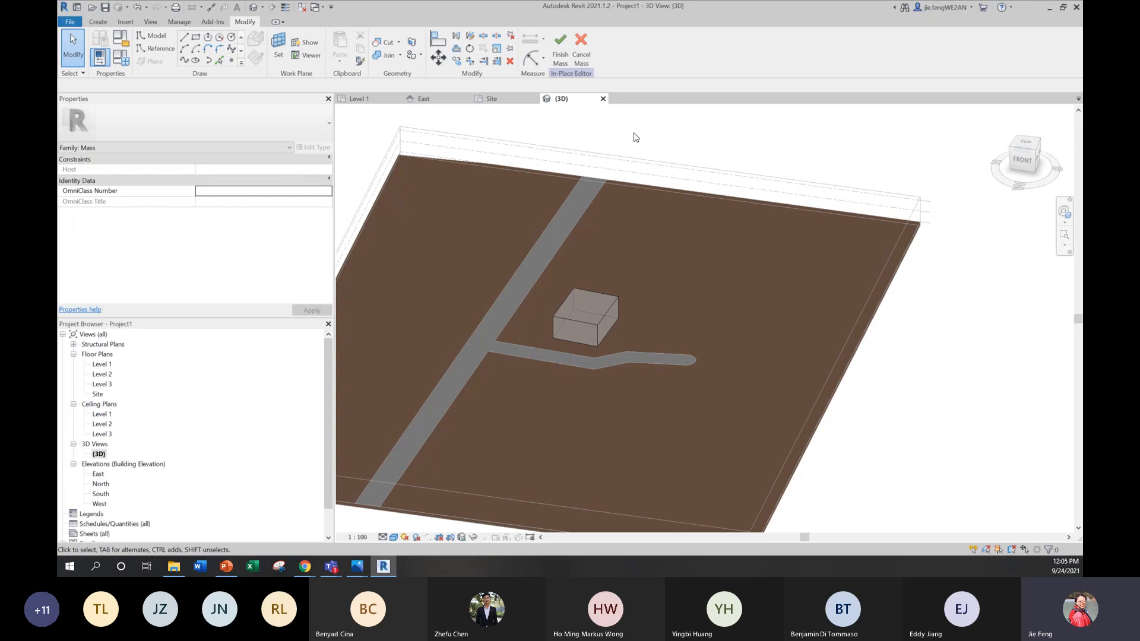
{"action": "left_click", "coordinate": [558, 56]}
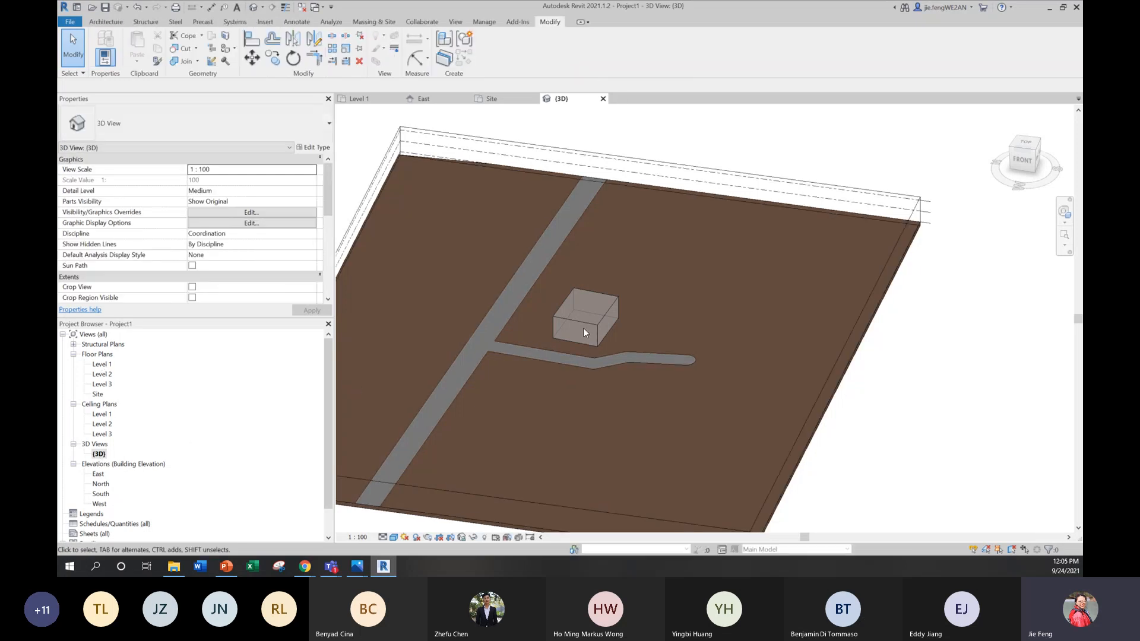
Step: Open the Level 1 floor plan and frame the ground floor reference plan
{"action": "middle_click_drag", "start_coordinate": [583, 333], "coordinate": [717, 422], "text": "shift"}
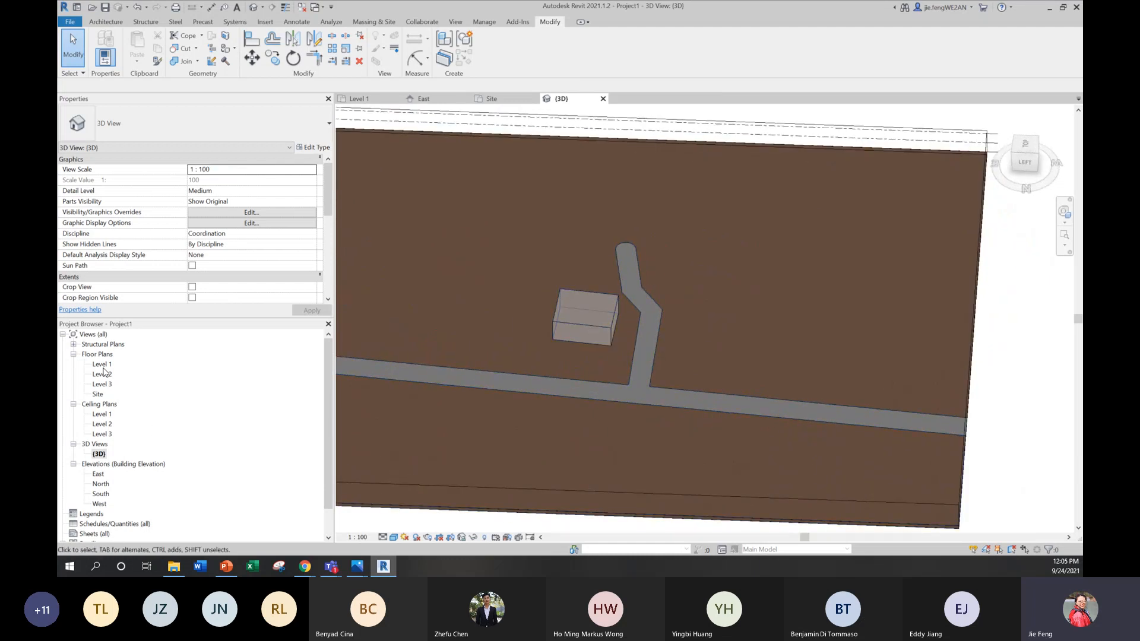
{"action": "double_click", "coordinate": [102, 364]}
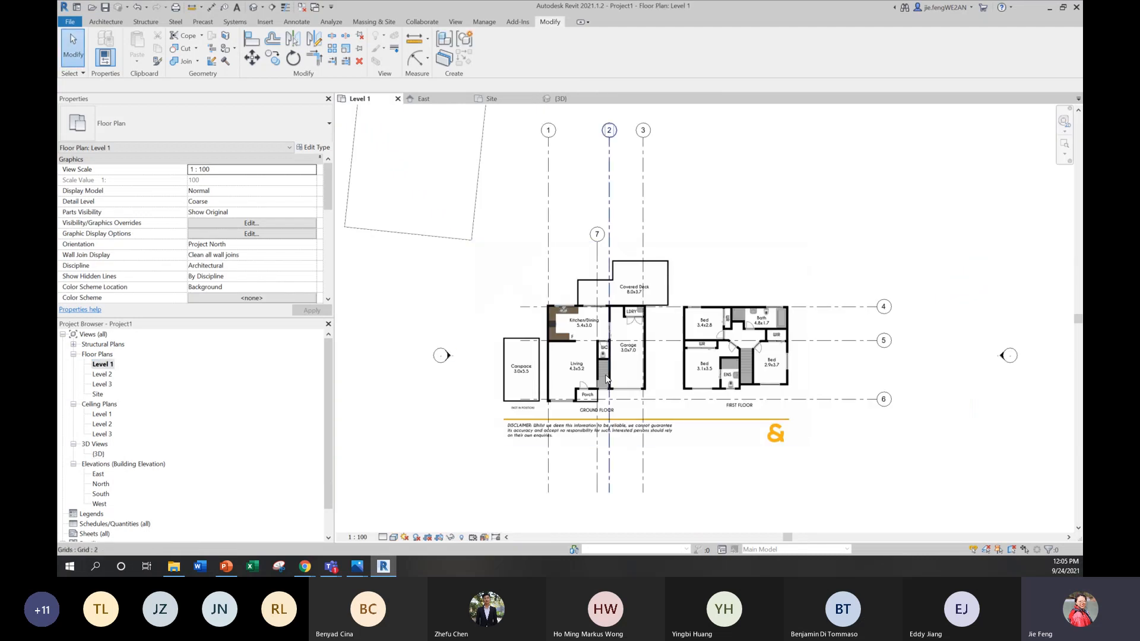
{"action": "scroll", "coordinate": [692, 387], "scroll_direction": "up", "scroll_amount": 2}
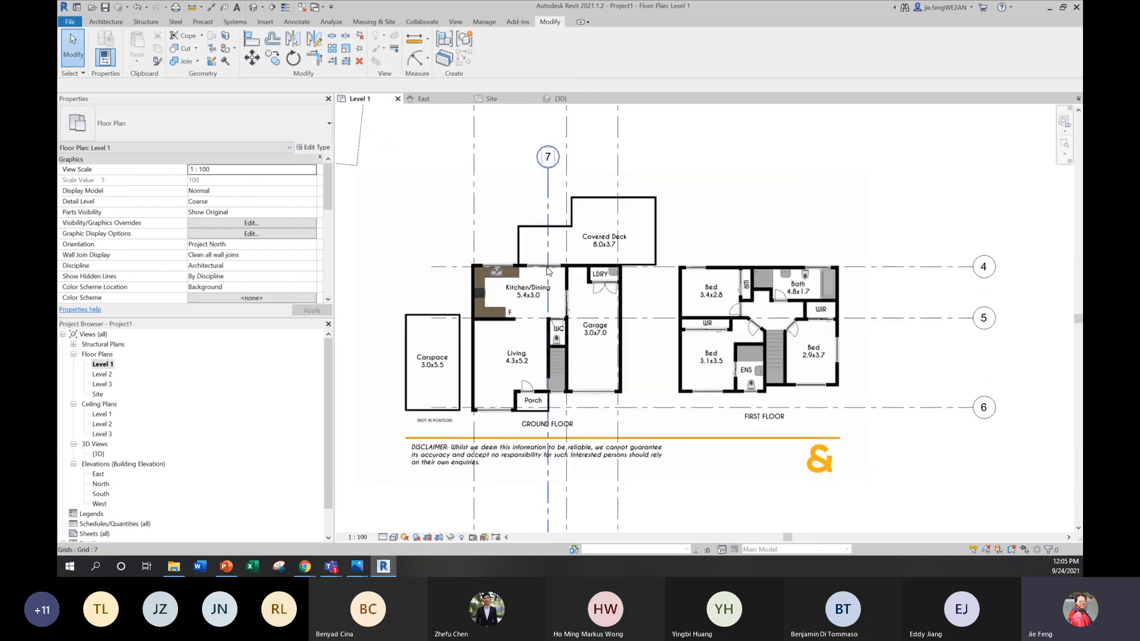
{"action": "scroll", "coordinate": [541, 261], "scroll_direction": "up", "scroll_amount": 1}
{"action": "middle_click_drag", "start_coordinate": [562, 353], "coordinate": [566, 318]}
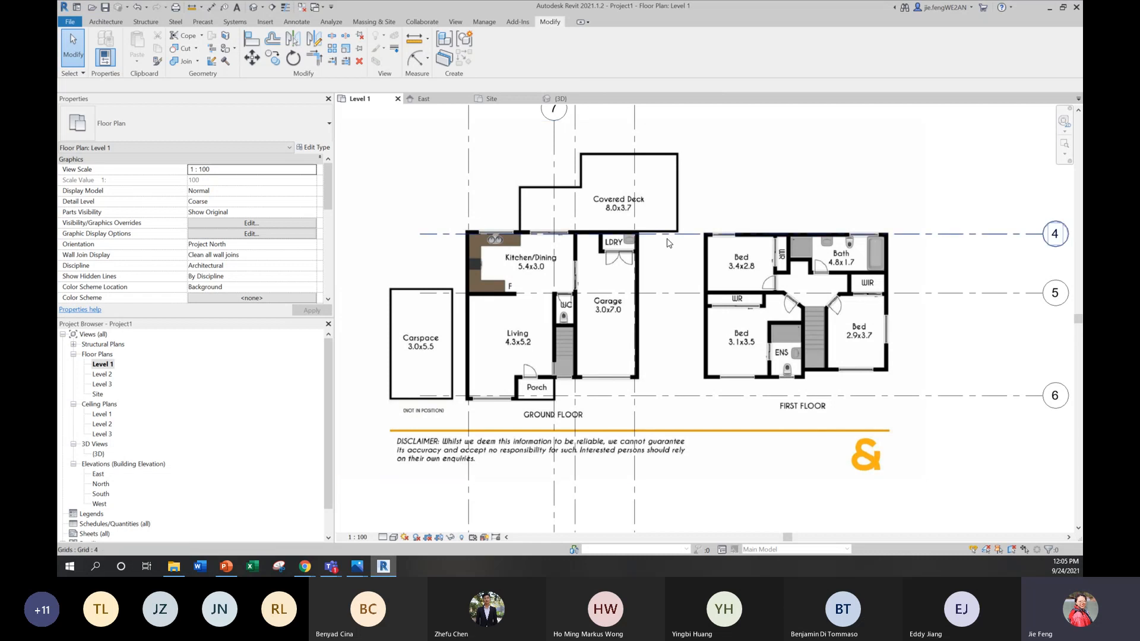
Step: Draw a Generic - 200mm architectural wall on Level 1 along grid 4, from grid 1 to grid 3
{"action": "left_click", "coordinate": [101, 20]}
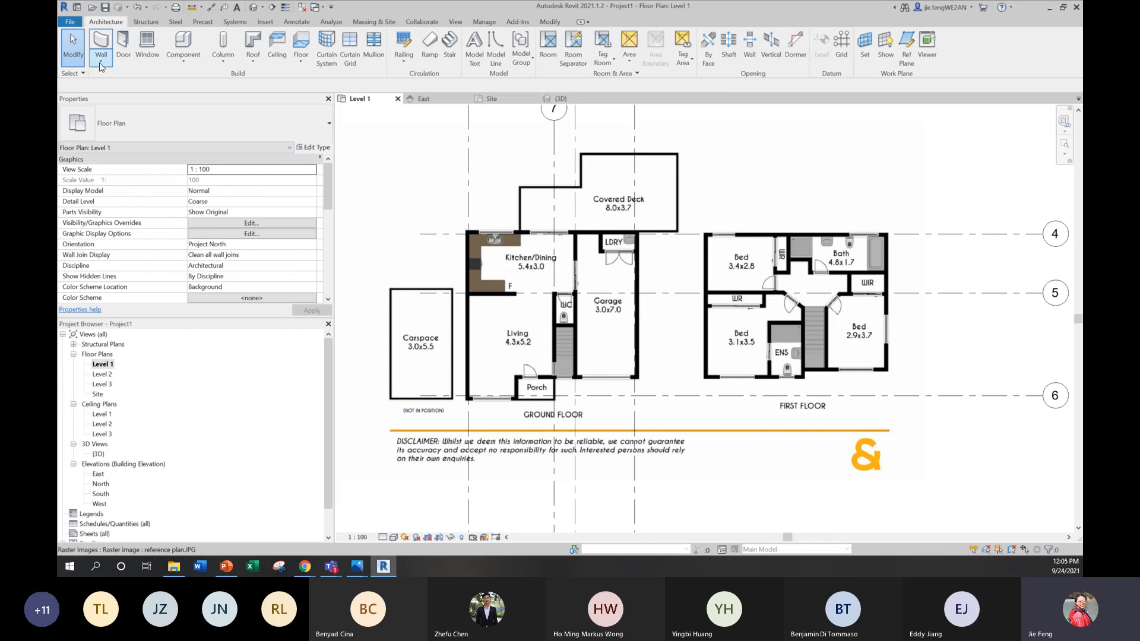
{"action": "left_click", "coordinate": [101, 65]}
{"action": "left_click", "coordinate": [118, 76]}
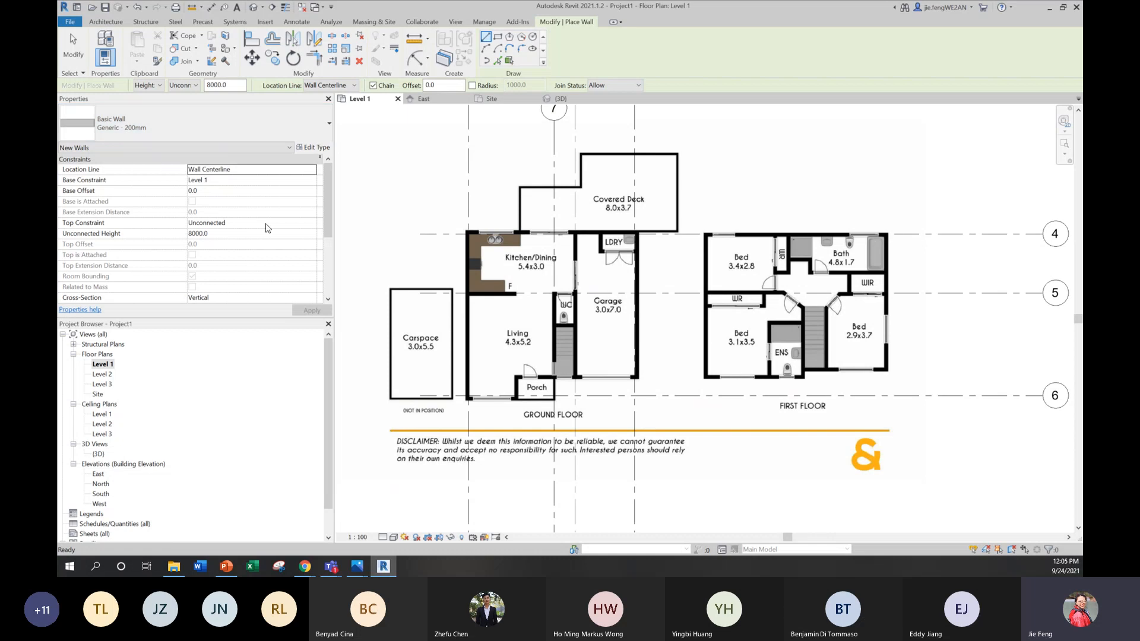
{"action": "scroll", "coordinate": [496, 226], "scroll_direction": "up", "scroll_amount": 3}
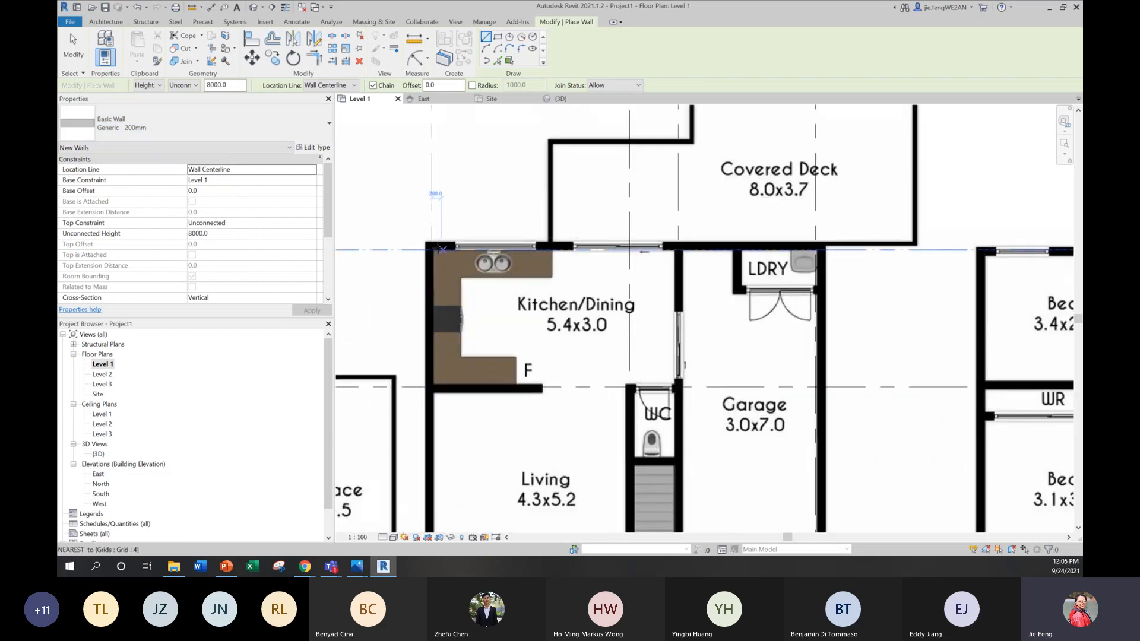
{"action": "left_click", "coordinate": [433, 249]}
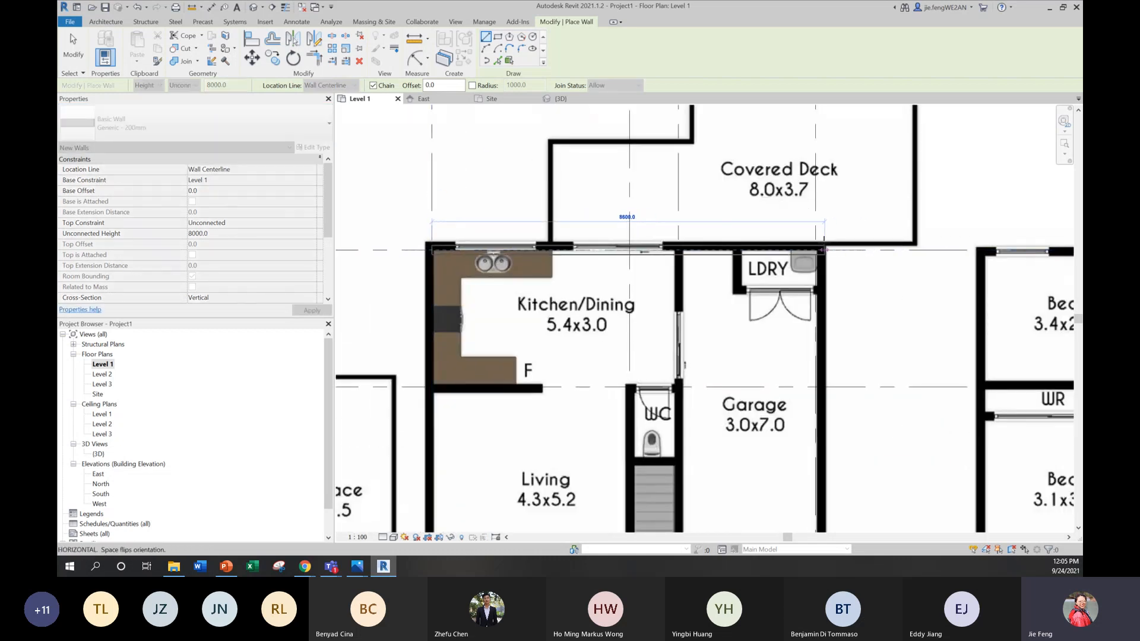
{"action": "left_click", "coordinate": [822, 250]}
Step: Continue the exterior walls down grid 3, 6000 mm along the garage front, around the porch, 2400 mm along grid 6, and back up grid 1
{"action": "middle_click_drag", "start_coordinate": [838, 296], "coordinate": [864, 60]}
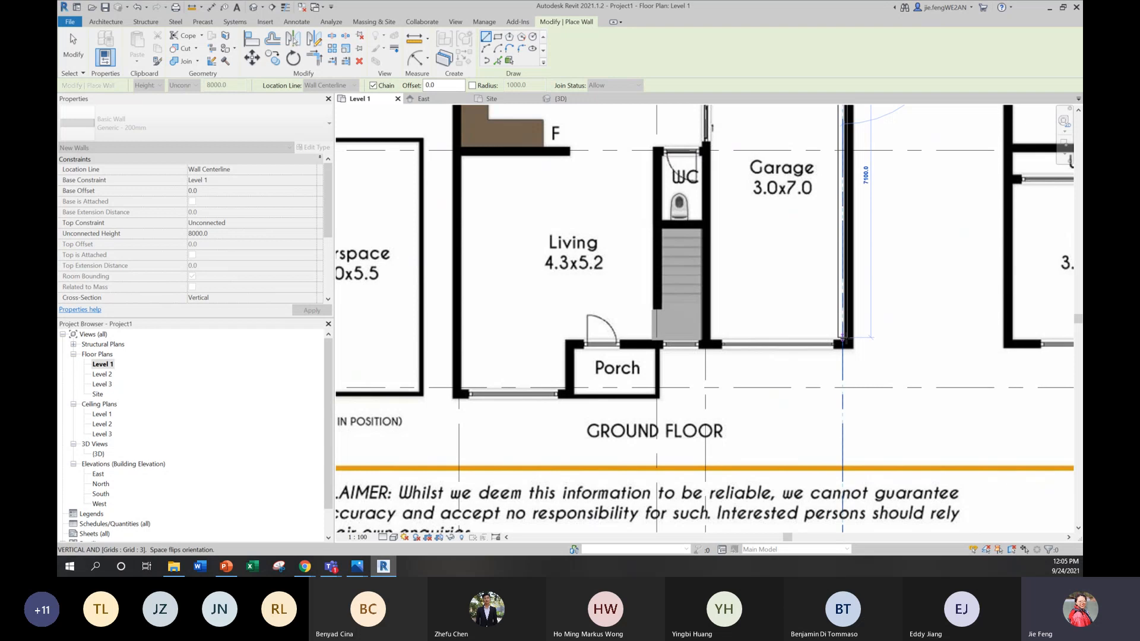
{"action": "left_click", "coordinate": [842, 351]}
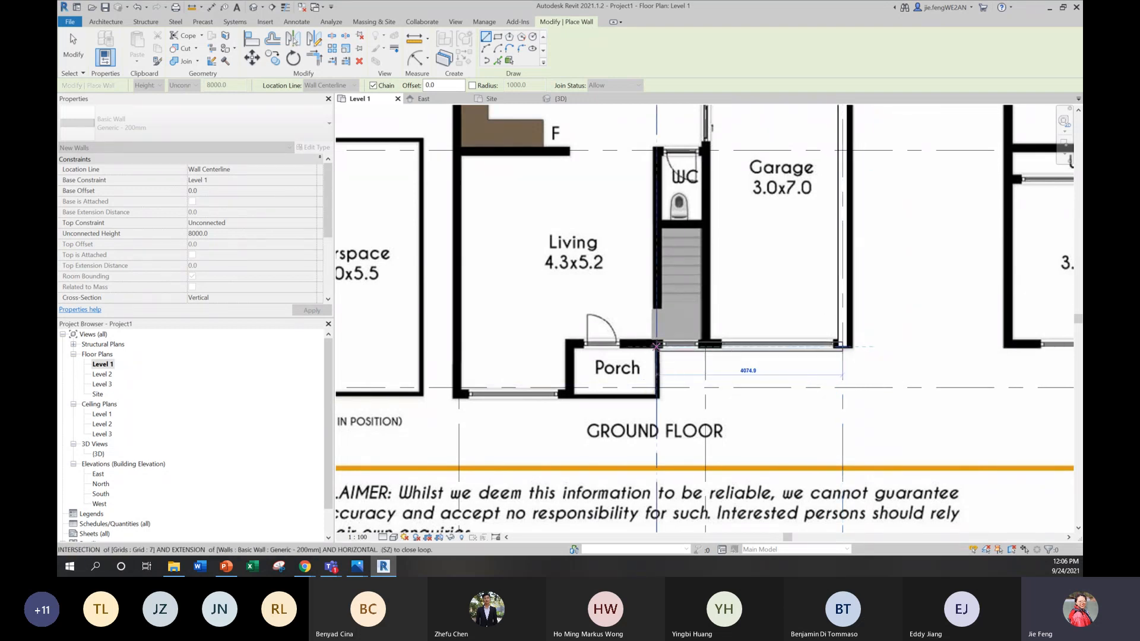
{"action": "left_click", "coordinate": [569, 346]}
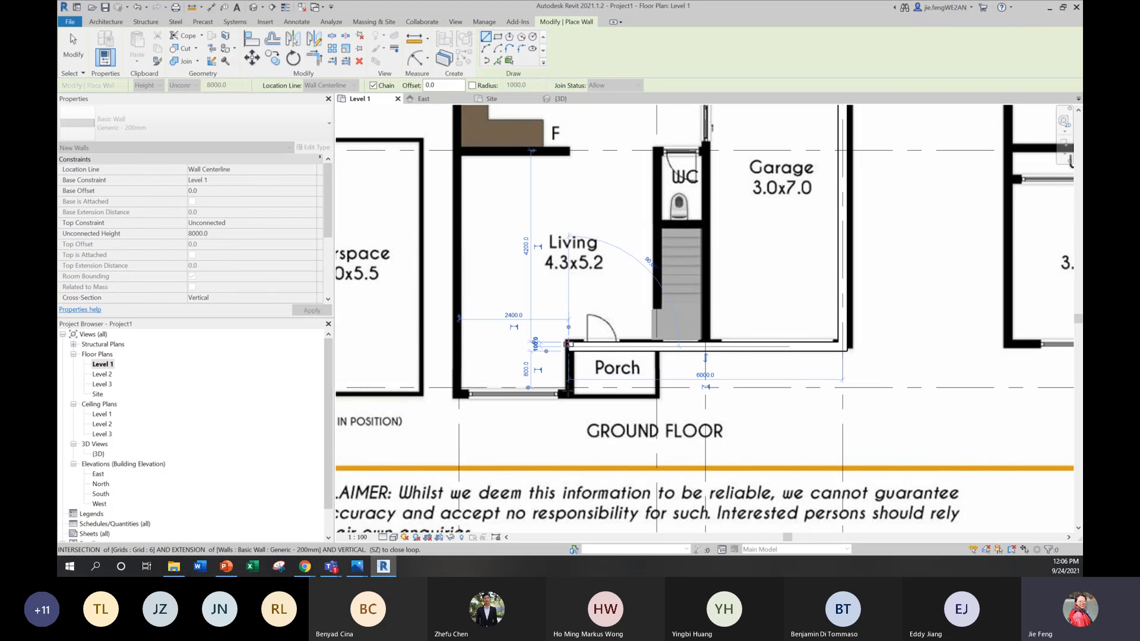
{"action": "left_click", "coordinate": [568, 389]}
{"action": "left_click", "coordinate": [459, 389]}
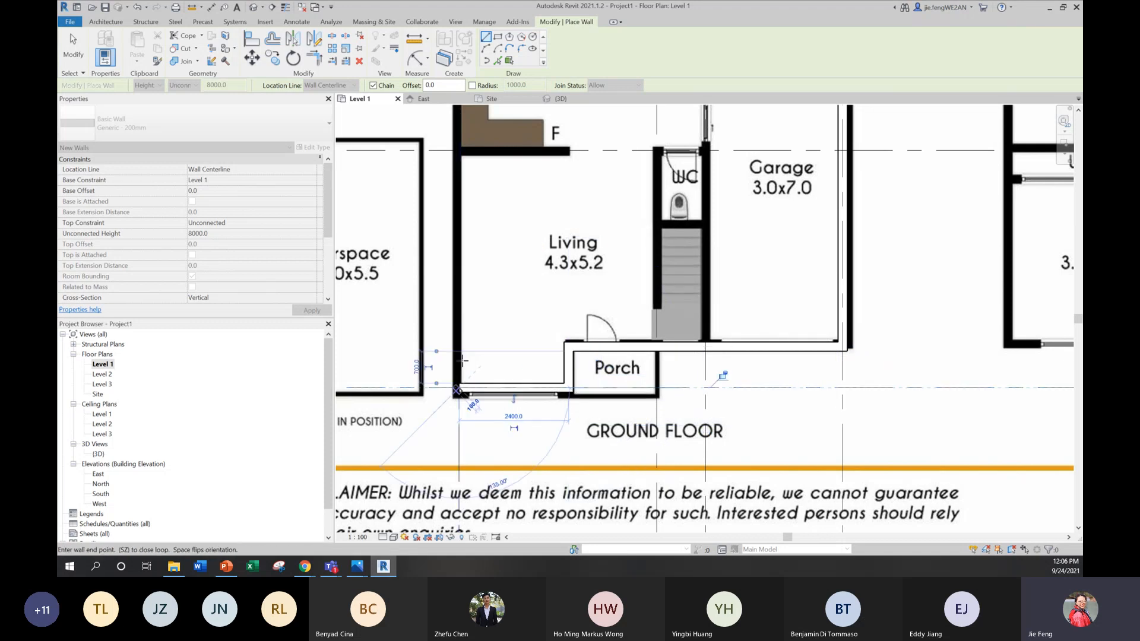
{"action": "scroll", "coordinate": [480, 253], "scroll_direction": "up", "scroll_amount": 1}
{"action": "middle_click_drag", "start_coordinate": [480, 253], "coordinate": [515, 440]}
{"action": "key", "text": "Escape"}
{"action": "key", "text": "Escape"}
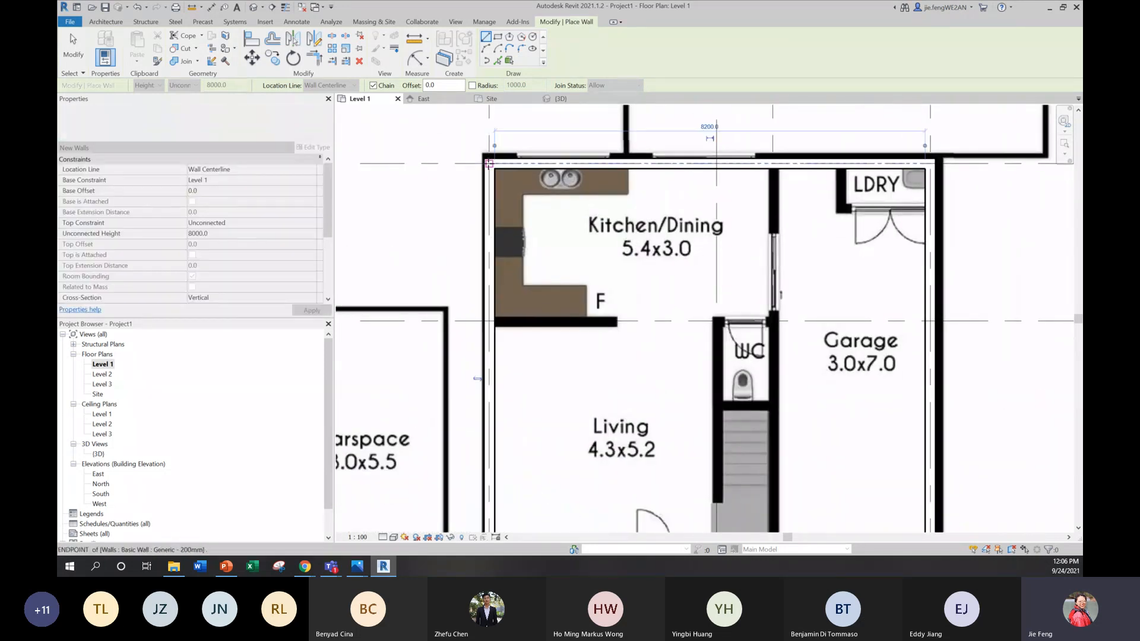
Step: Set the top constraint of the garage's exterior wall along grid 3 to Up to level: Level 2
{"action": "scroll", "coordinate": [701, 219], "scroll_direction": "down", "scroll_amount": 2}
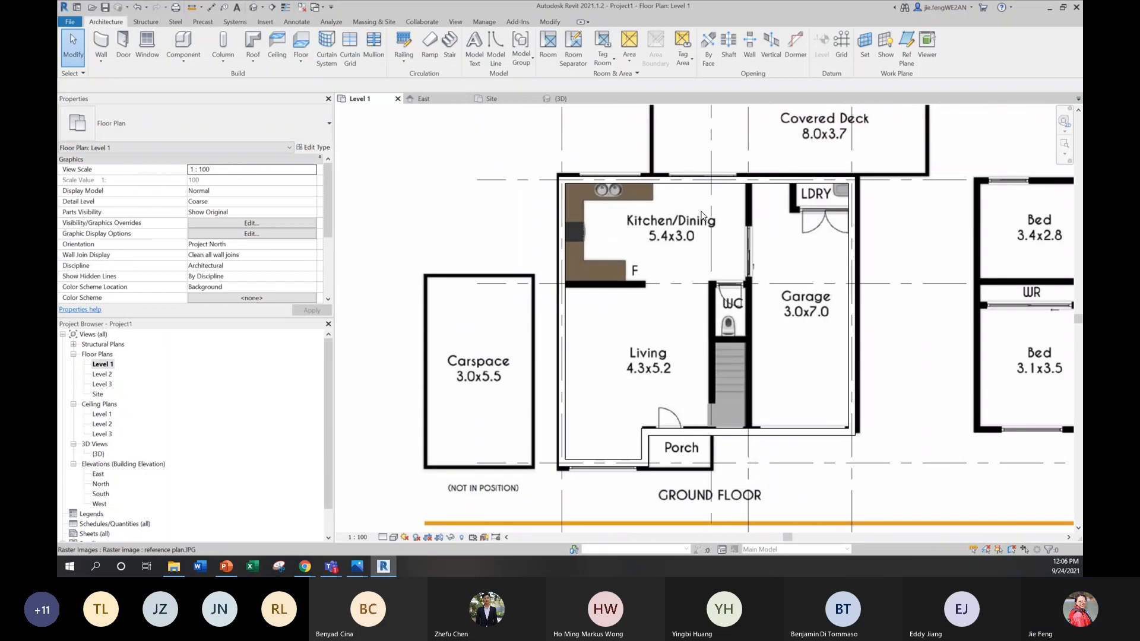
{"action": "left_click", "coordinate": [851, 294]}
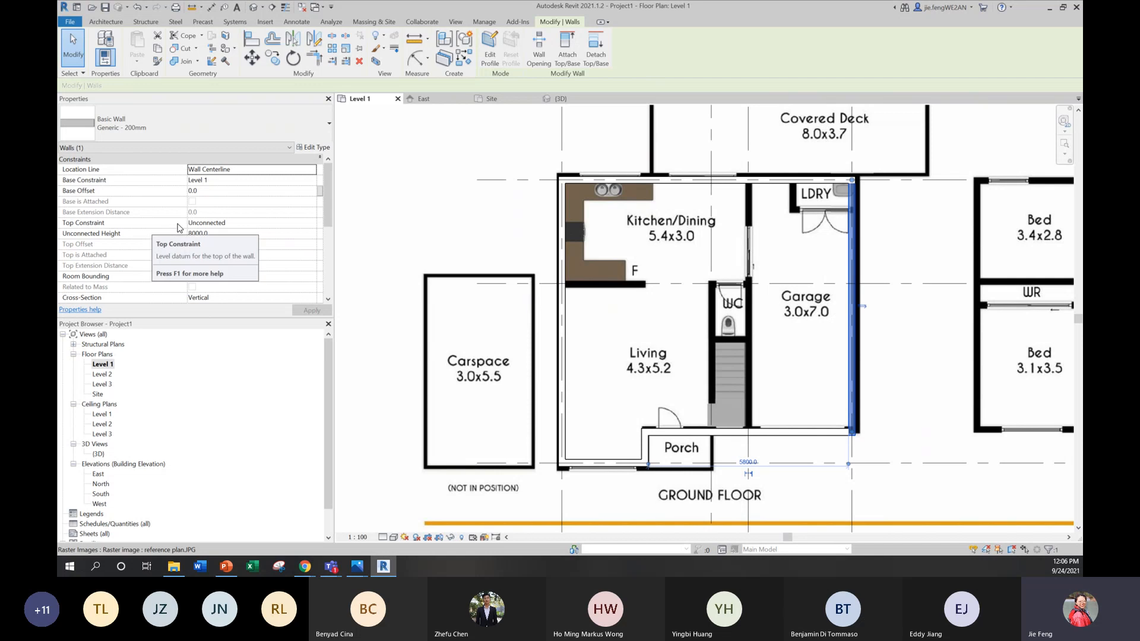
{"action": "left_click", "coordinate": [232, 223]}
{"action": "left_click", "coordinate": [311, 223]}
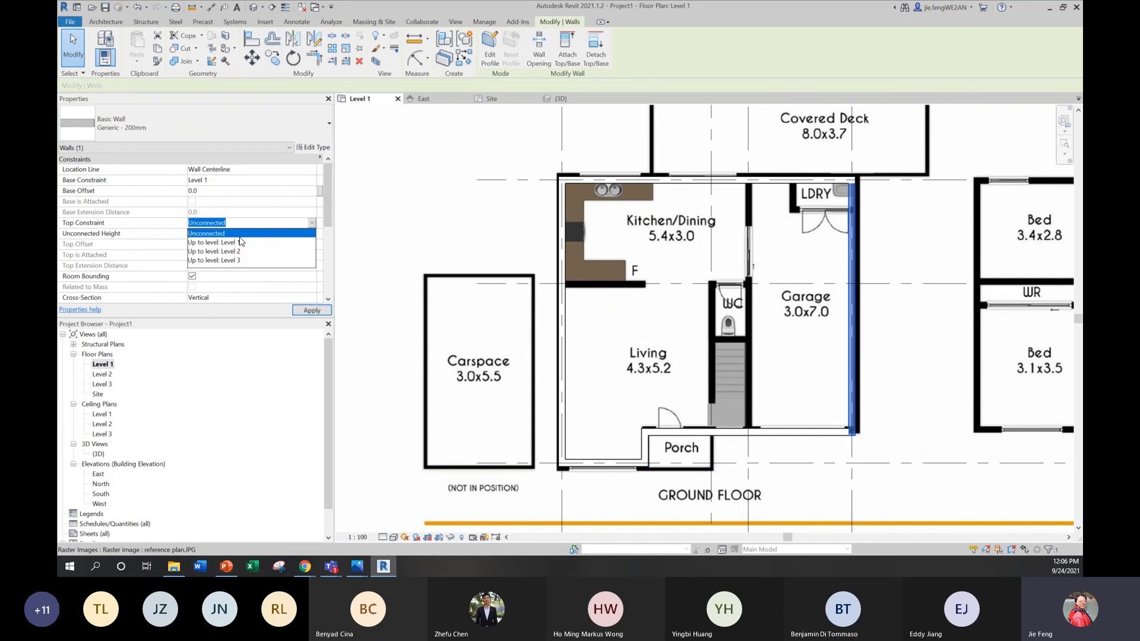
{"action": "left_click", "coordinate": [235, 251]}
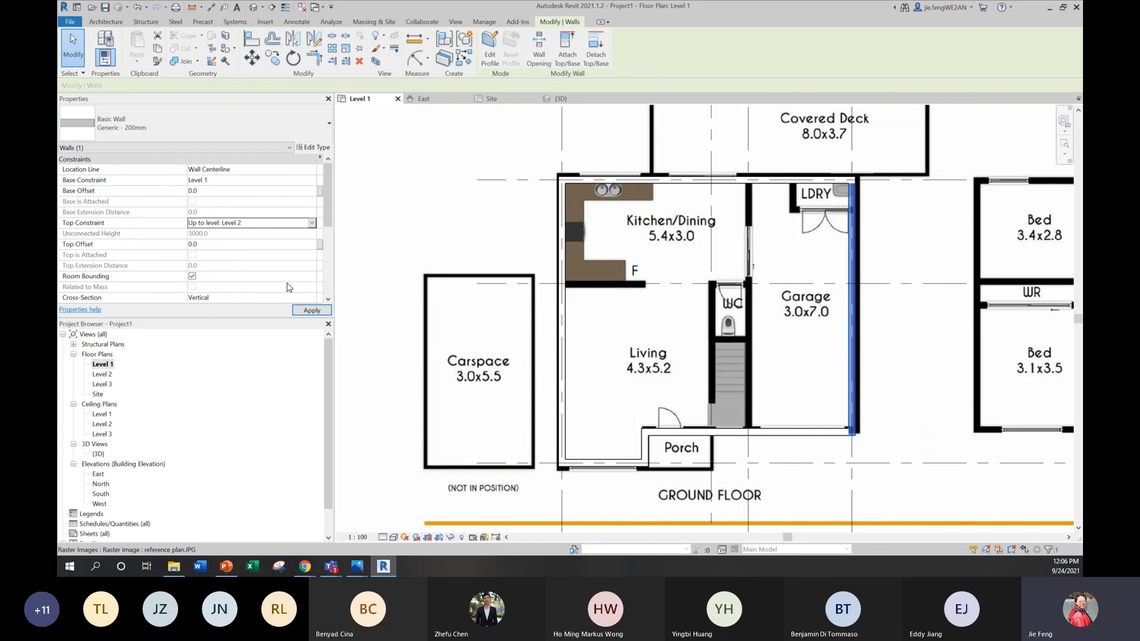
{"action": "left_click", "coordinate": [310, 310]}
Step: In the 3D view, select the other five exterior walls and set their top constraint to Up to level: Level 2
{"action": "double_click", "coordinate": [98, 454]}
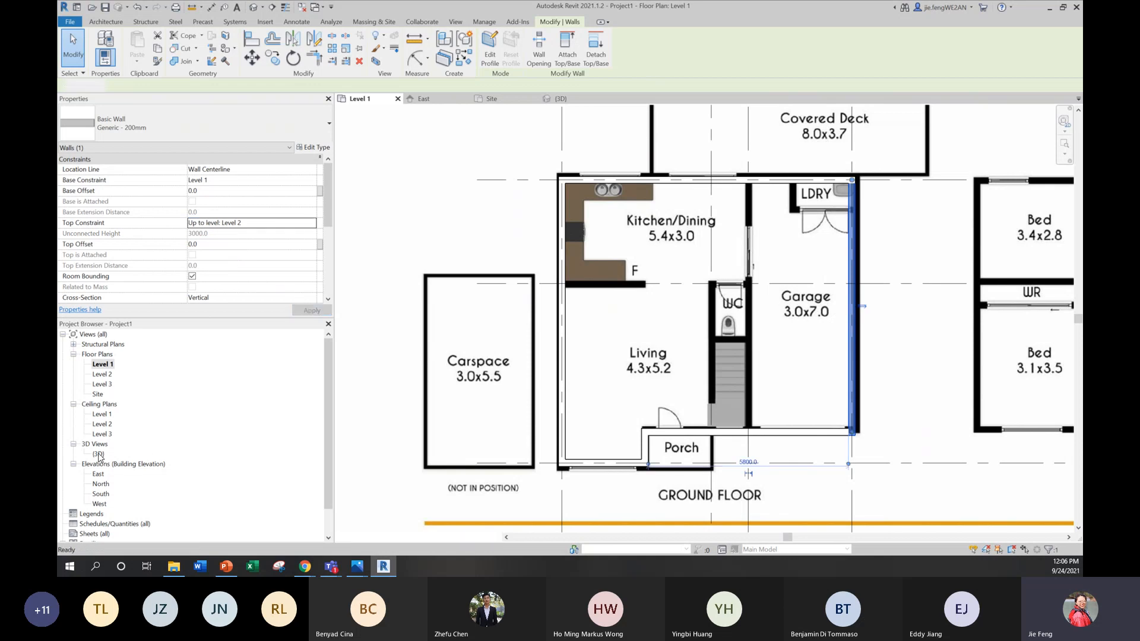
{"action": "scroll", "coordinate": [686, 261], "scroll_direction": "up", "scroll_amount": 5}
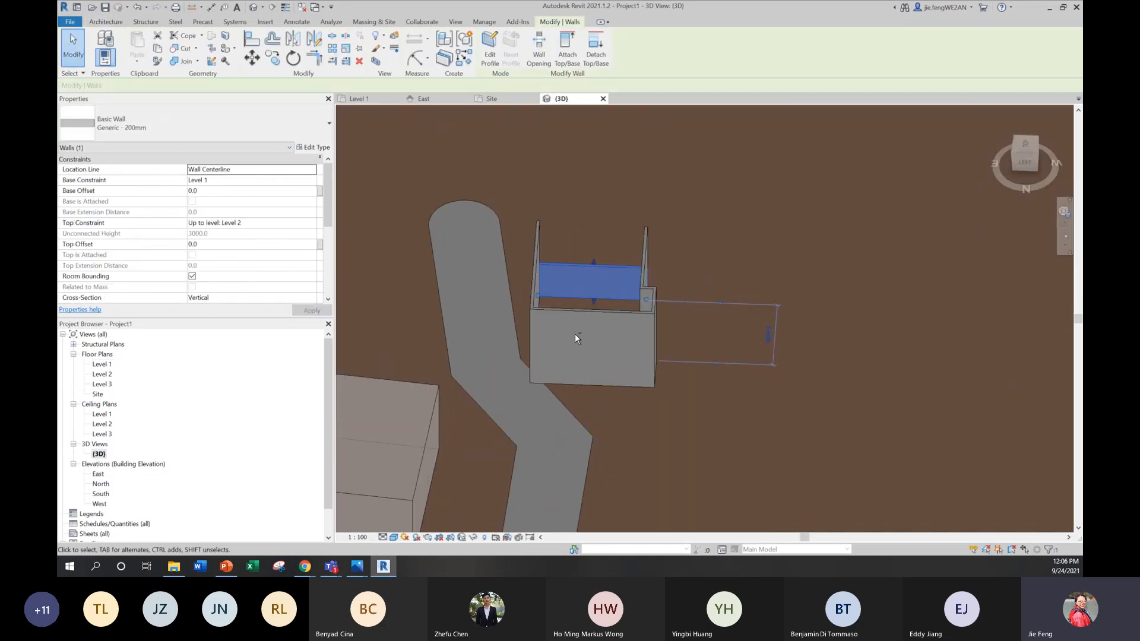
{"action": "middle_click_drag", "start_coordinate": [575, 333], "coordinate": [609, 315], "text": "shift"}
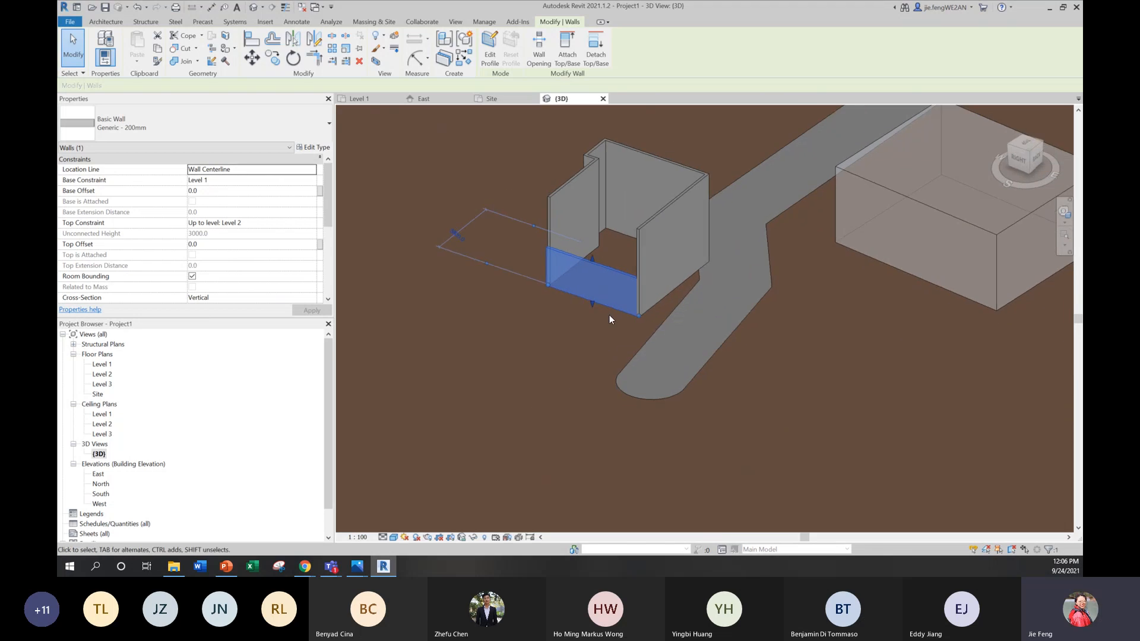
{"action": "middle_click_drag", "start_coordinate": [539, 334], "coordinate": [617, 217], "text": "shift"}
{"action": "left_click_drag", "start_coordinate": [667, 203], "coordinate": [510, 197]}
{"action": "left_click", "coordinate": [311, 223]}
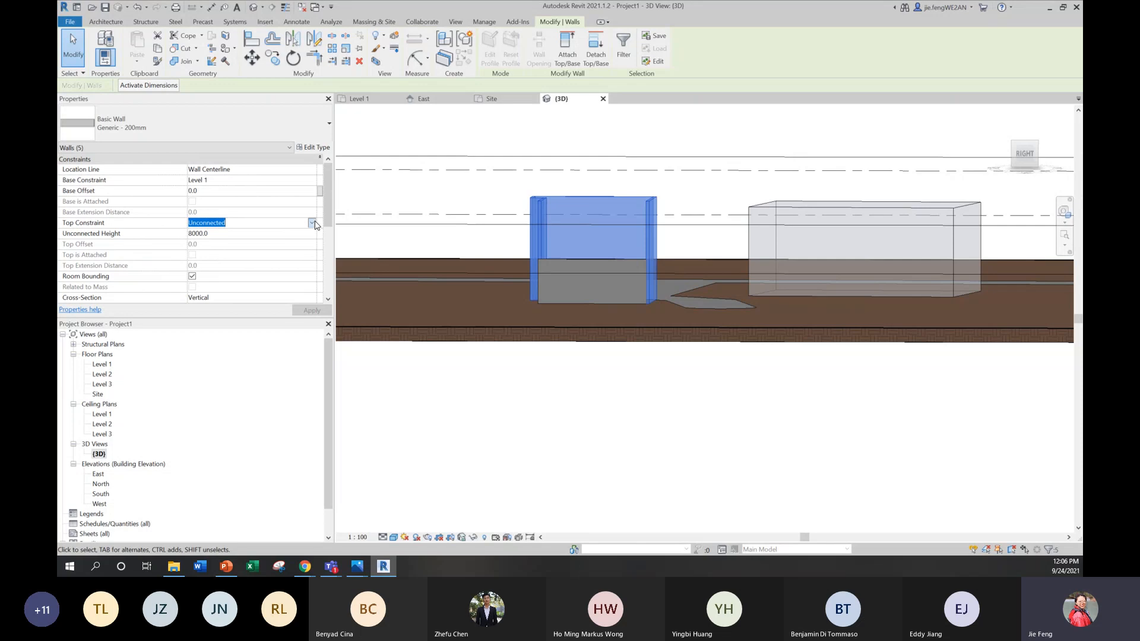
{"action": "left_click", "coordinate": [312, 223]}
{"action": "left_click", "coordinate": [226, 251]}
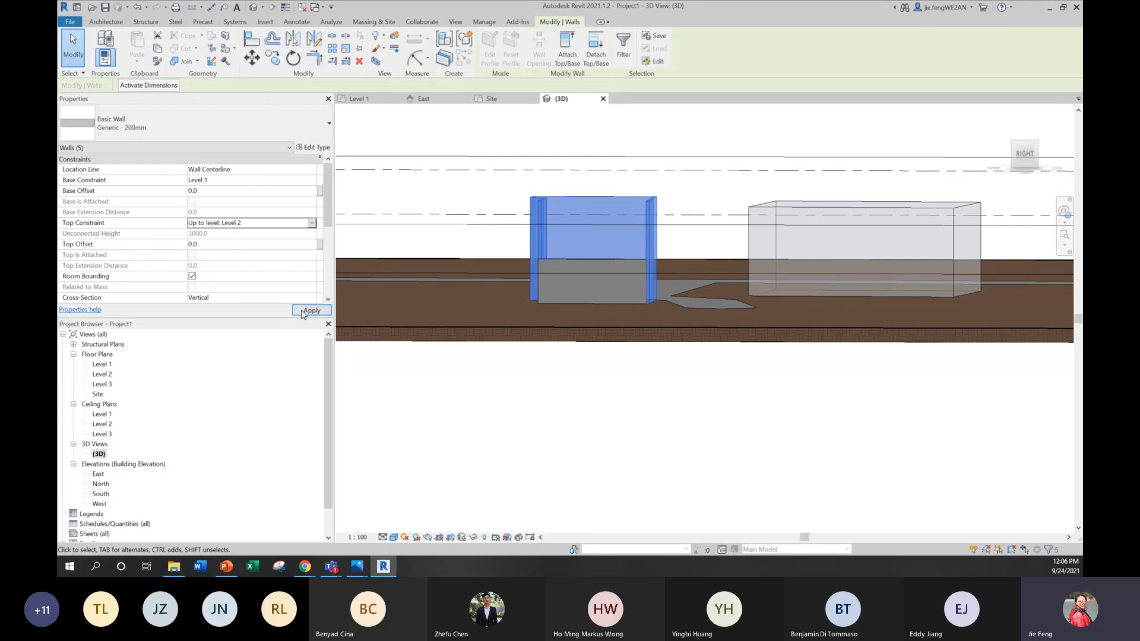
{"action": "left_click", "coordinate": [303, 311]}
{"action": "left_click", "coordinate": [692, 255]}
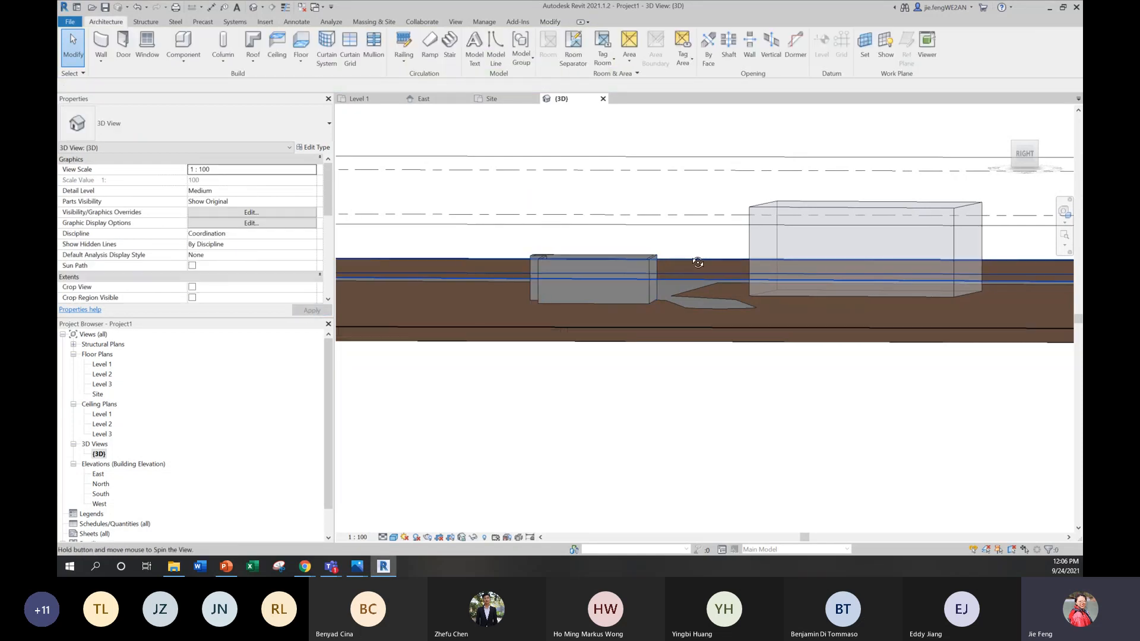
{"action": "middle_click_drag", "start_coordinate": [692, 254], "coordinate": [771, 285], "text": "shift"}
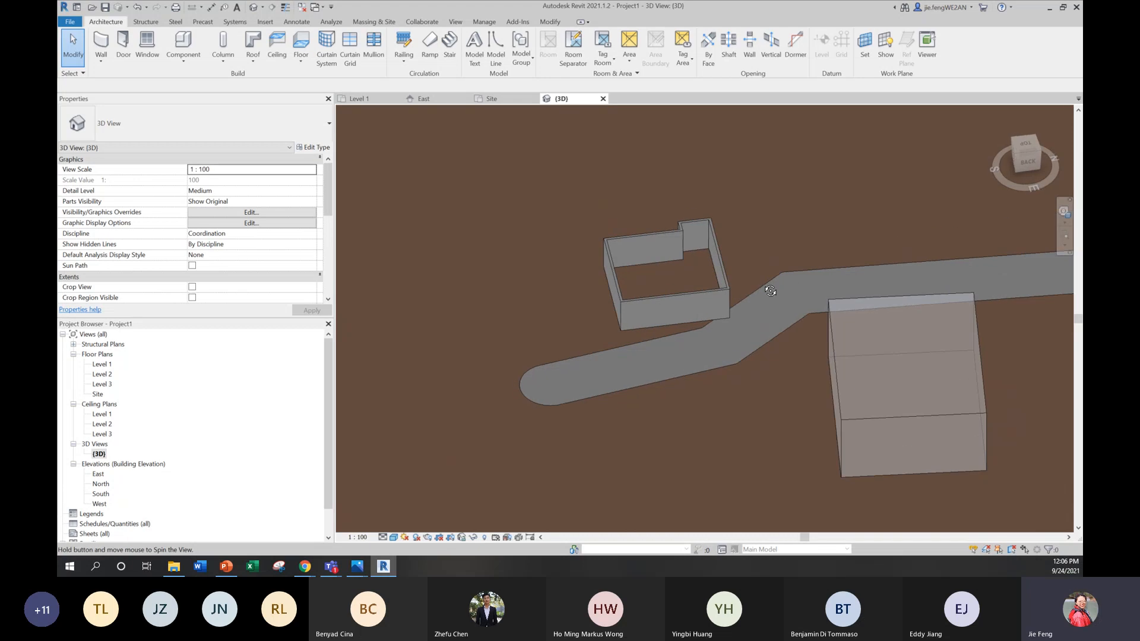
{"action": "scroll", "coordinate": [703, 272], "scroll_direction": "up", "scroll_amount": 2}
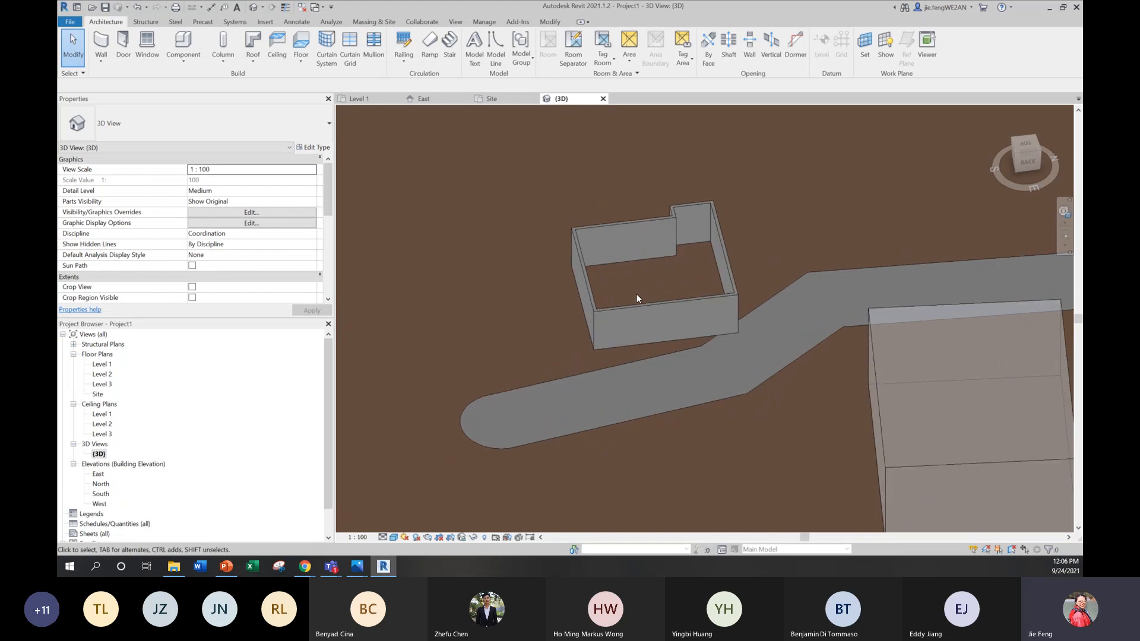
Step: Open the Site floor plan and frame the house walls over the site plan's building footprint
{"action": "double_click", "coordinate": [104, 364]}
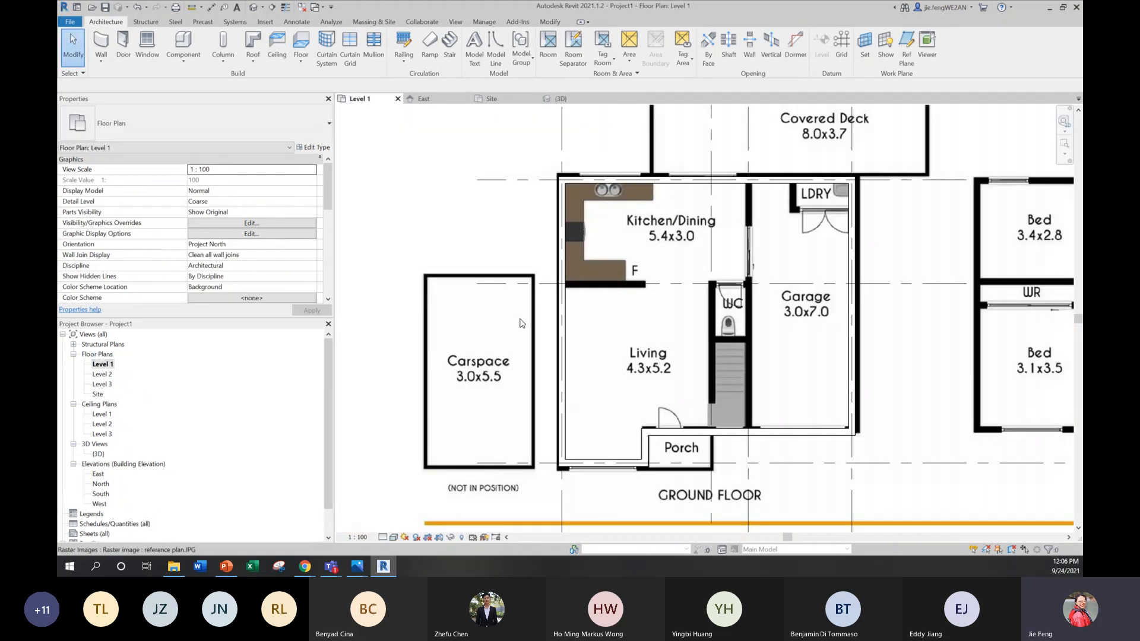
{"action": "scroll", "coordinate": [536, 321], "scroll_direction": "down", "scroll_amount": 5}
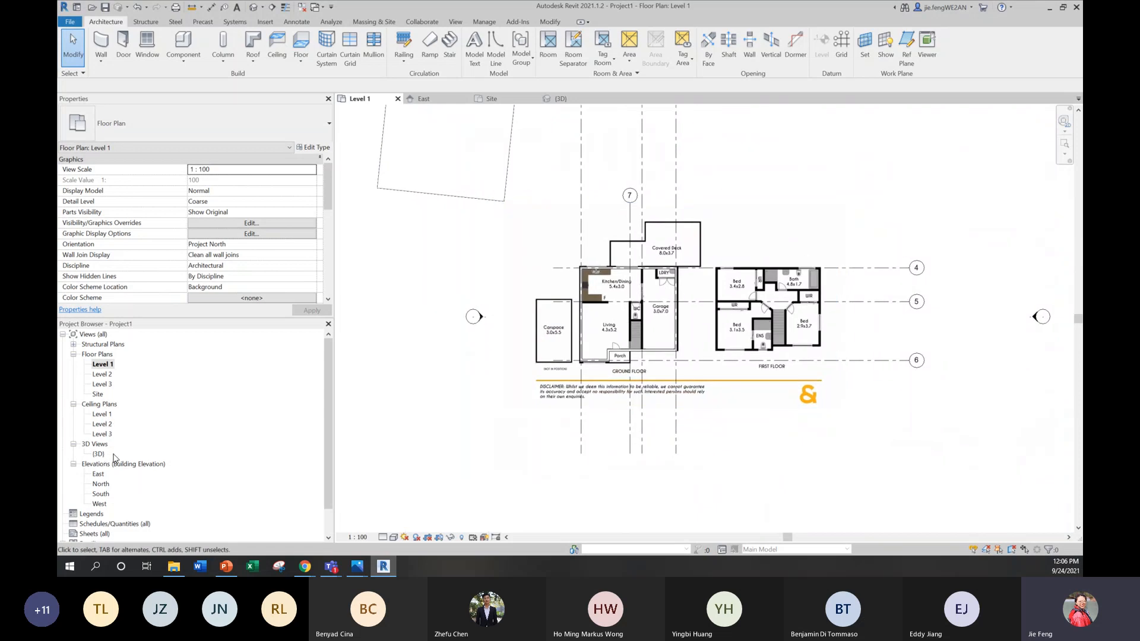
{"action": "double_click", "coordinate": [97, 394]}
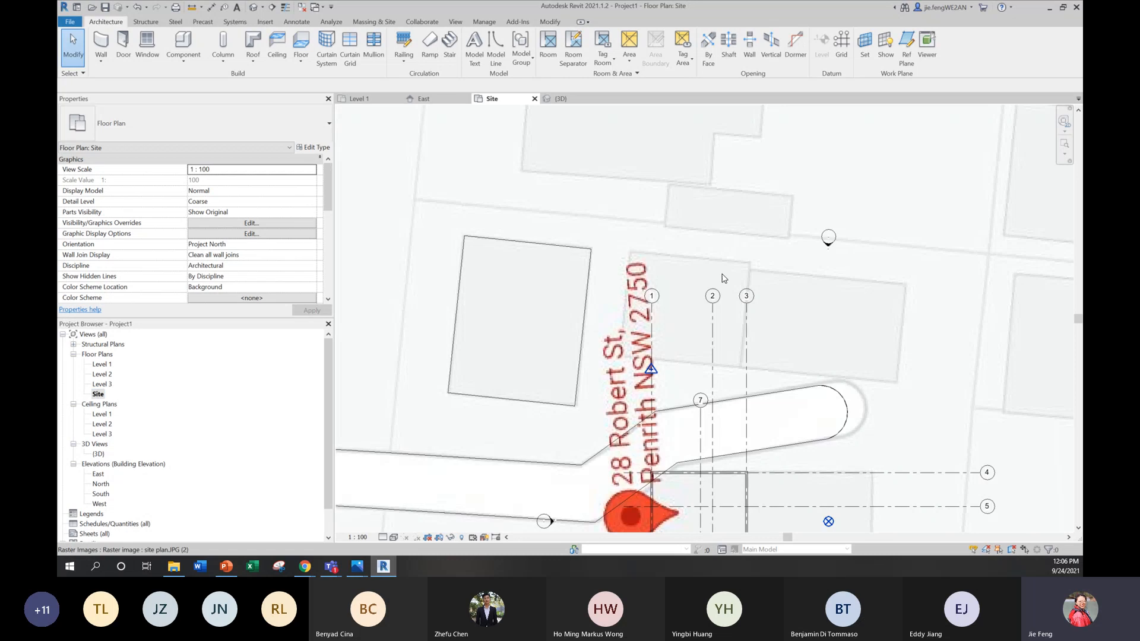
{"action": "scroll", "coordinate": [741, 317], "scroll_direction": "down", "scroll_amount": 2}
{"action": "scroll", "coordinate": [741, 313], "scroll_direction": "up", "scroll_amount": 1}
{"action": "middle_click_drag", "start_coordinate": [745, 319], "coordinate": [695, 293]}
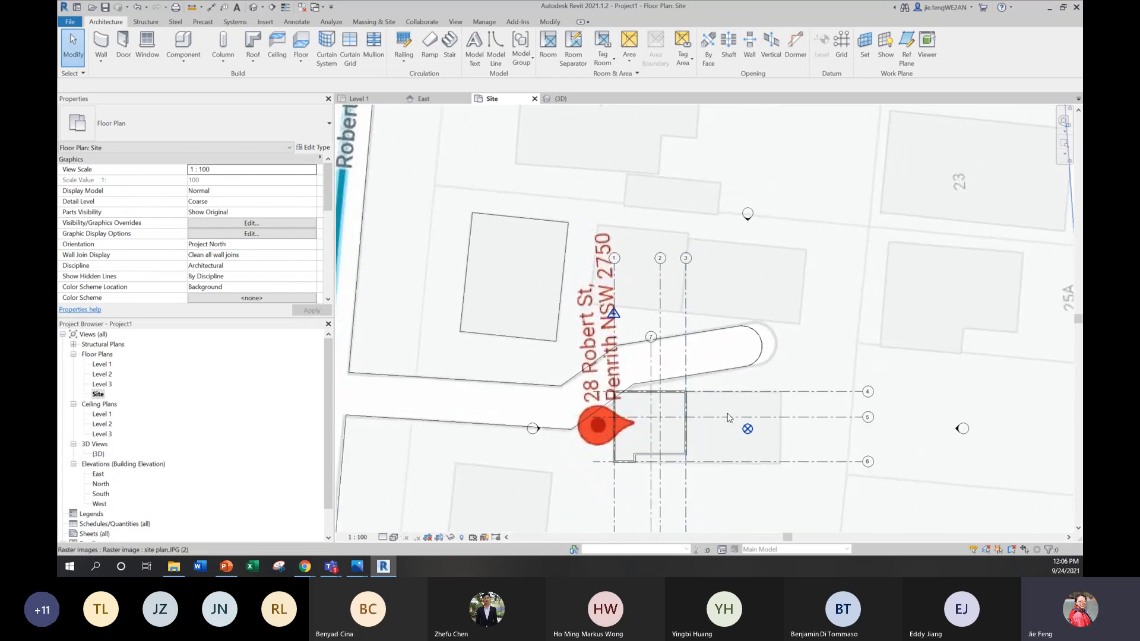
{"action": "middle_click_drag", "start_coordinate": [727, 417], "coordinate": [647, 311]}
{"action": "scroll", "coordinate": [645, 308], "scroll_direction": "up", "scroll_amount": 3}
{"action": "scroll", "coordinate": [608, 284], "scroll_direction": "up", "scroll_amount": 1}
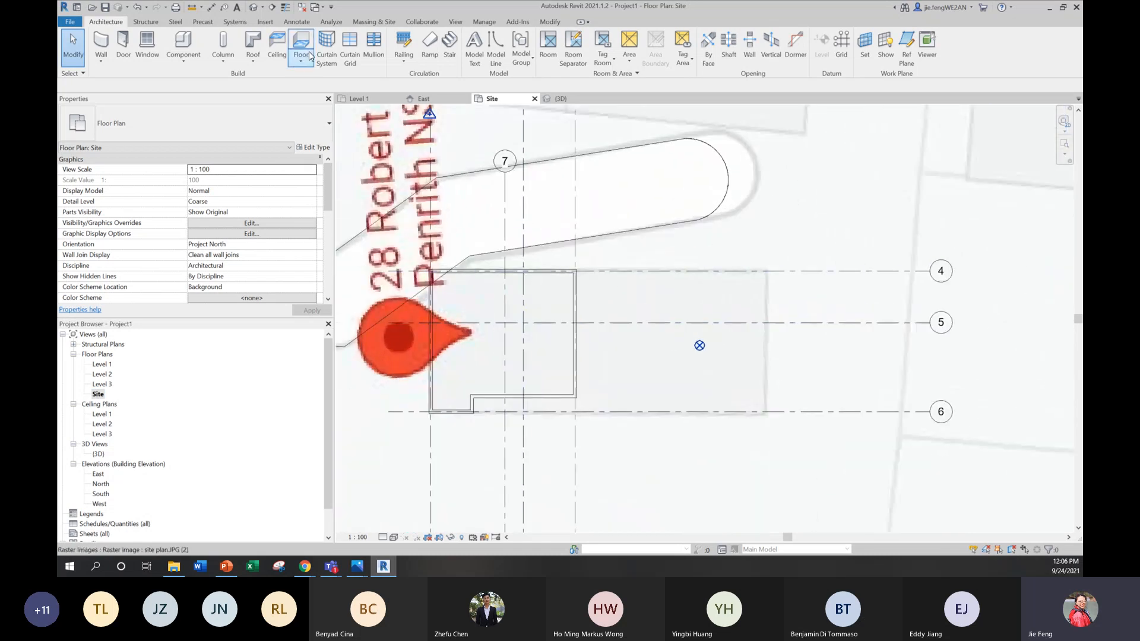
Step: Start a Level 1 building pad and sketch a boundary line about 19600 mm long near grid 6, turning up the footprint's far side to grid 4
{"action": "left_click", "coordinate": [374, 22]}
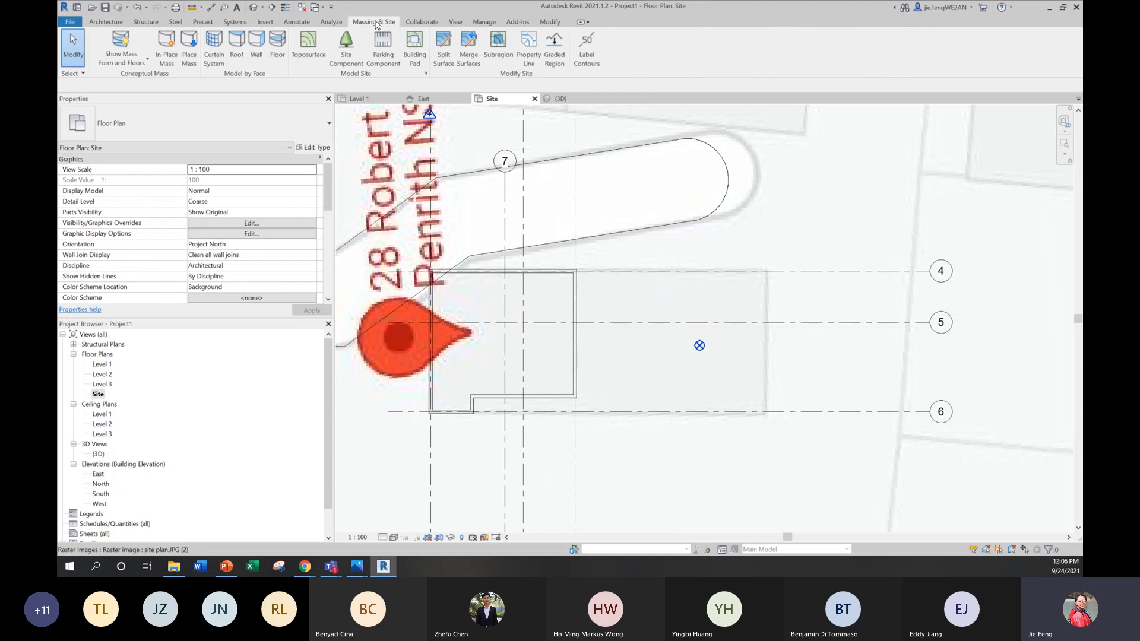
{"action": "left_click", "coordinate": [415, 49]}
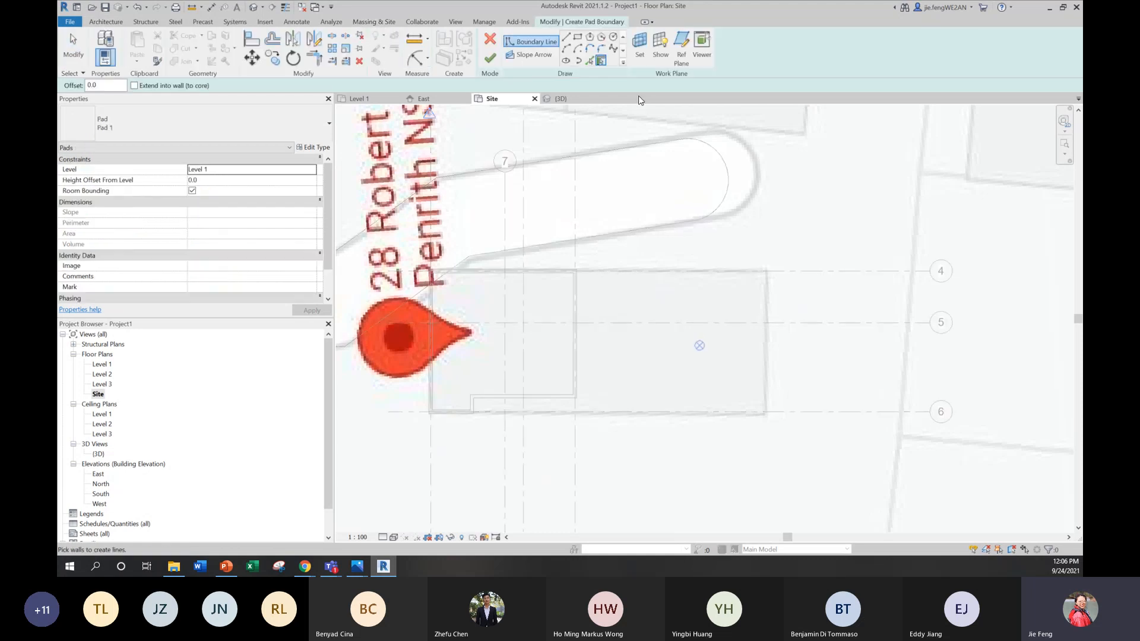
{"action": "left_click", "coordinate": [567, 37]}
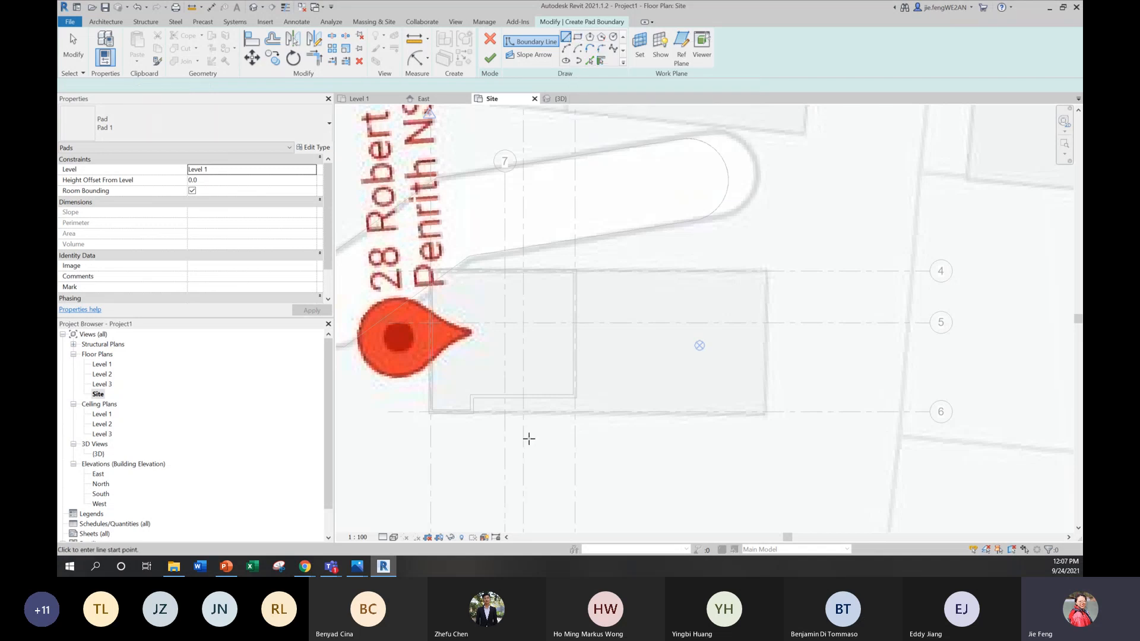
{"action": "scroll", "coordinate": [431, 418], "scroll_direction": "up", "scroll_amount": 5}
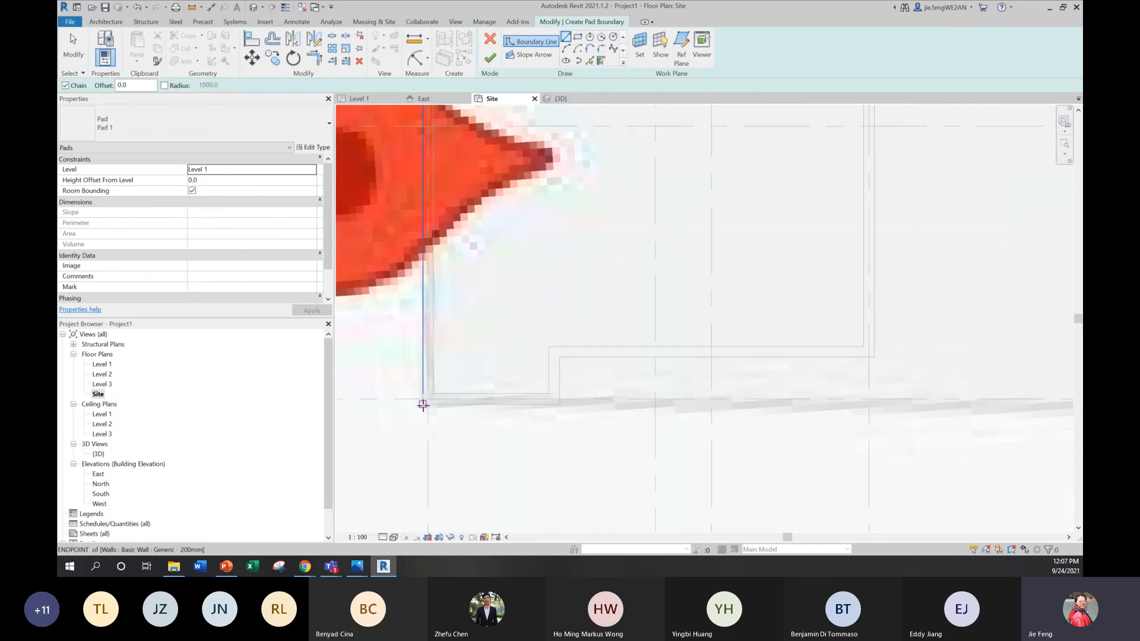
{"action": "left_click", "coordinate": [424, 403]}
{"action": "scroll", "coordinate": [799, 401], "scroll_direction": "down", "scroll_amount": 3}
{"action": "scroll", "coordinate": [537, 433], "scroll_direction": "up", "scroll_amount": 4}
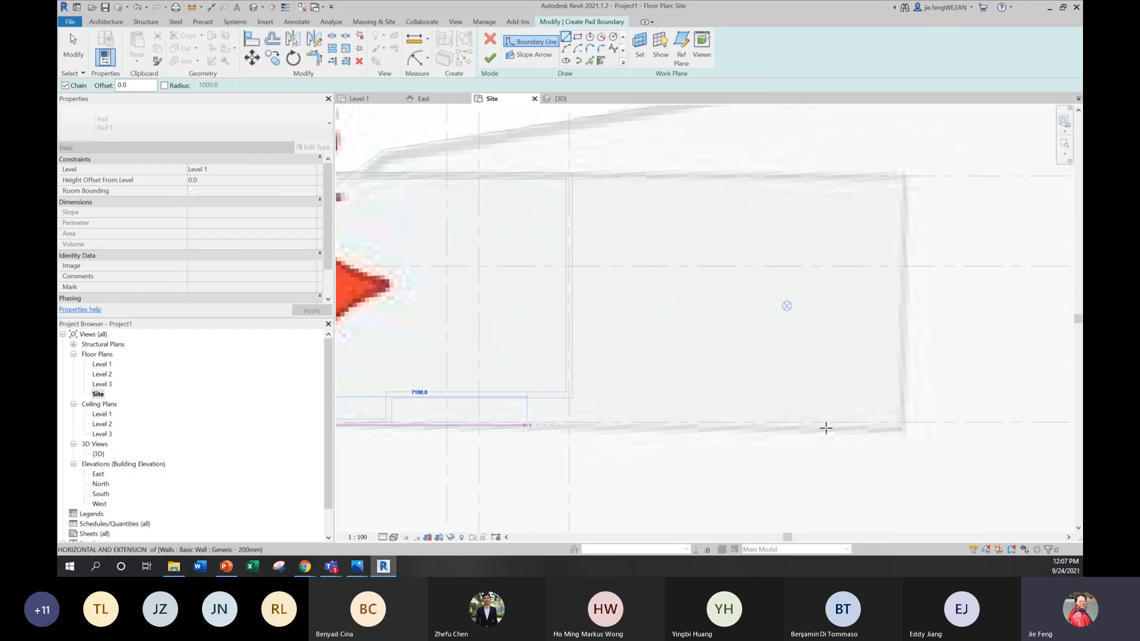
{"action": "left_click", "coordinate": [902, 425]}
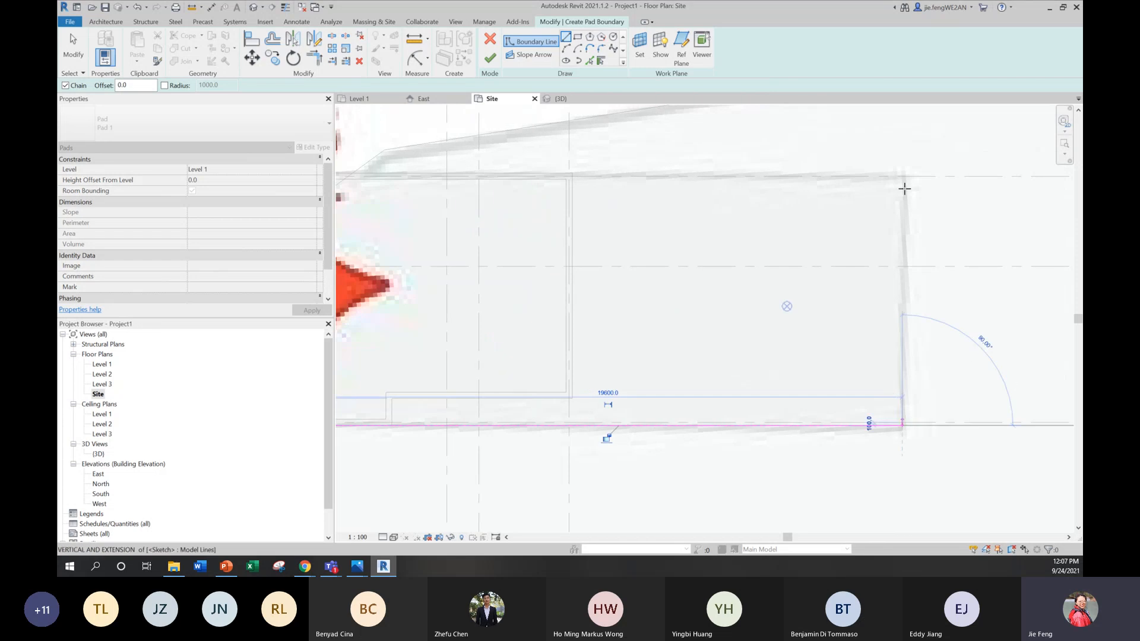
{"action": "left_click", "coordinate": [902, 176]}
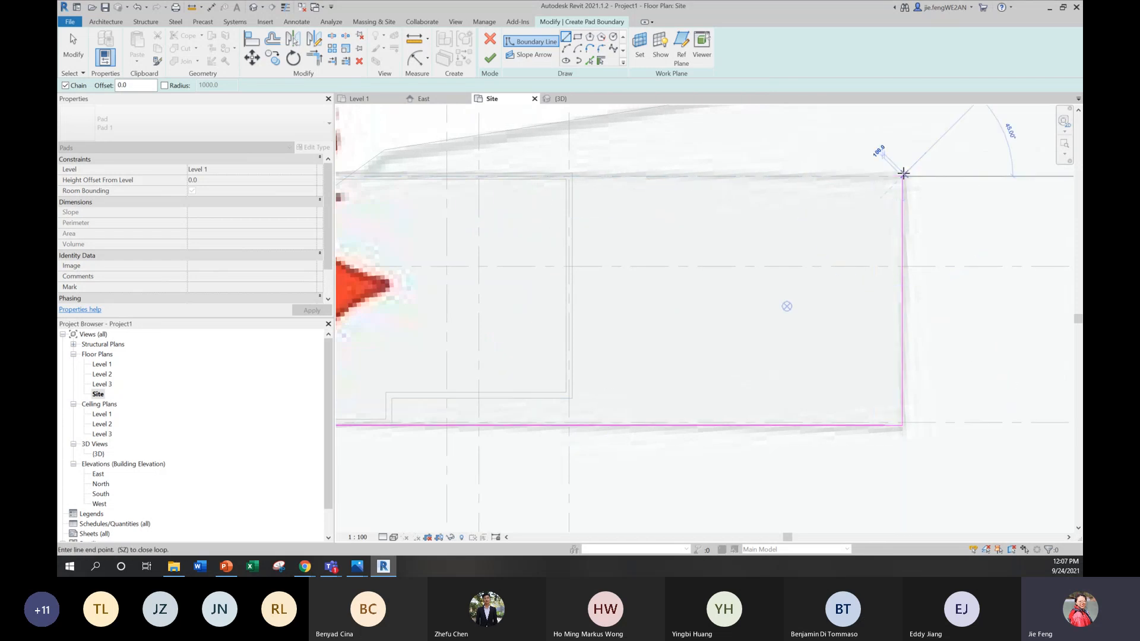
{"action": "key", "text": "Escape"}
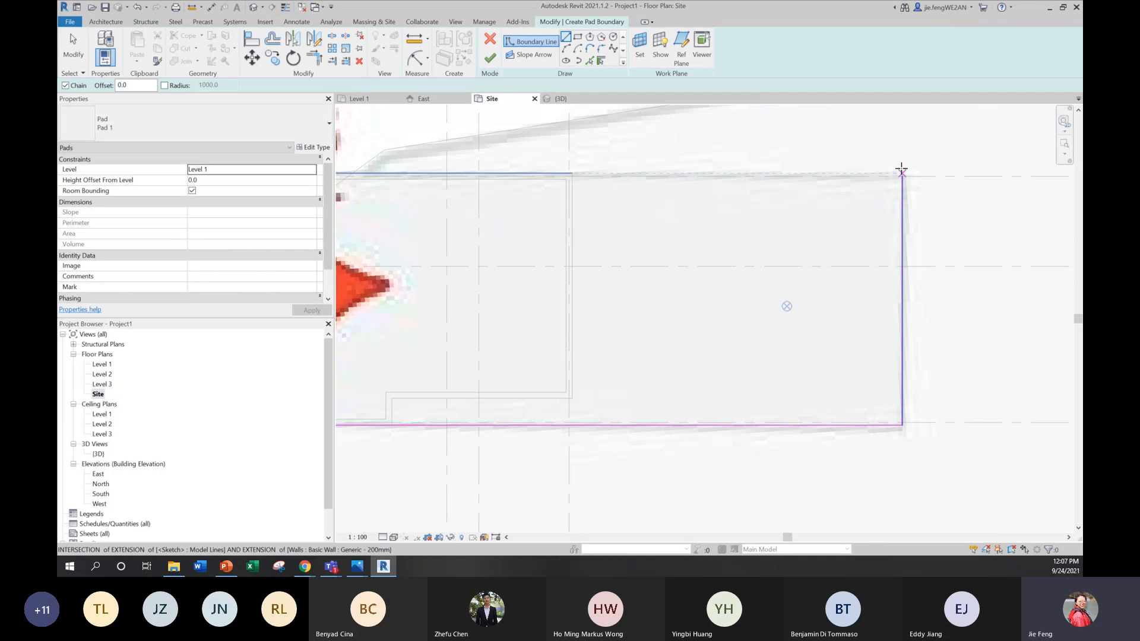
Step: Continue the pad boundary along grid 4 to the outer wall corner at grid 1, and down grid 1 to the starting corner
{"action": "left_click", "coordinate": [903, 176]}
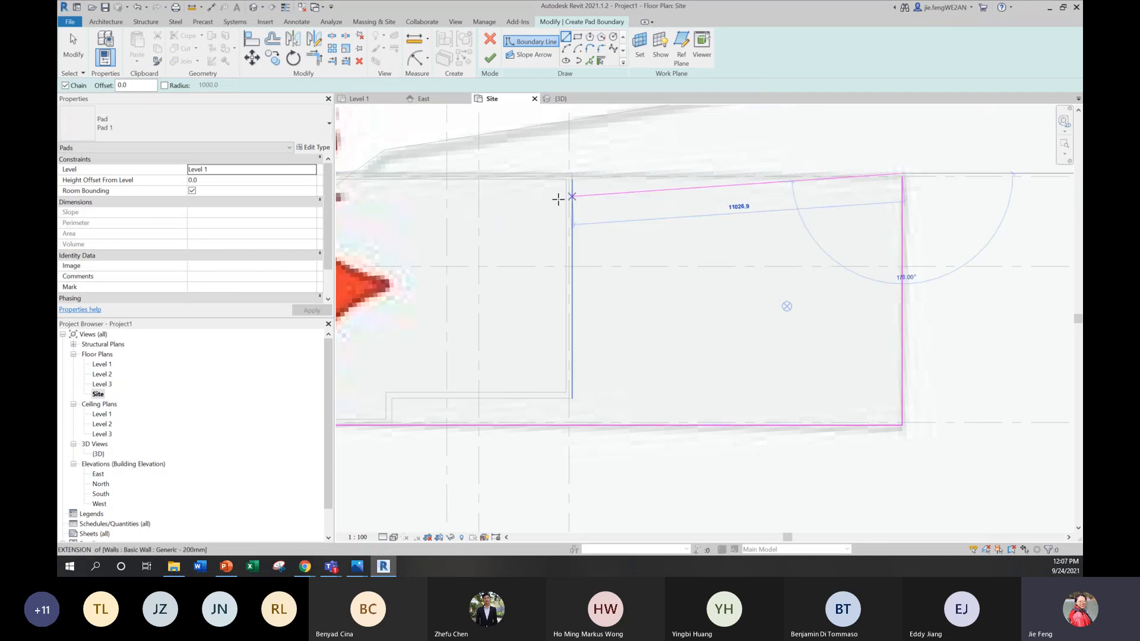
{"action": "middle_click_drag", "start_coordinate": [766, 223], "coordinate": [854, 219]}
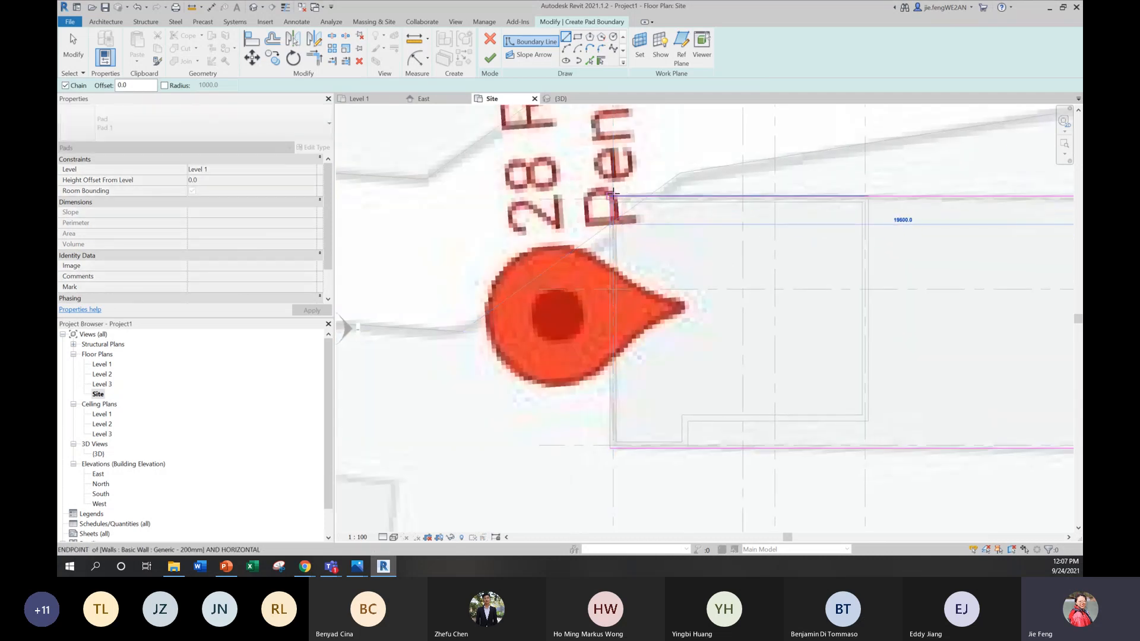
{"action": "left_click", "coordinate": [612, 196]}
{"action": "left_click", "coordinate": [610, 448]}
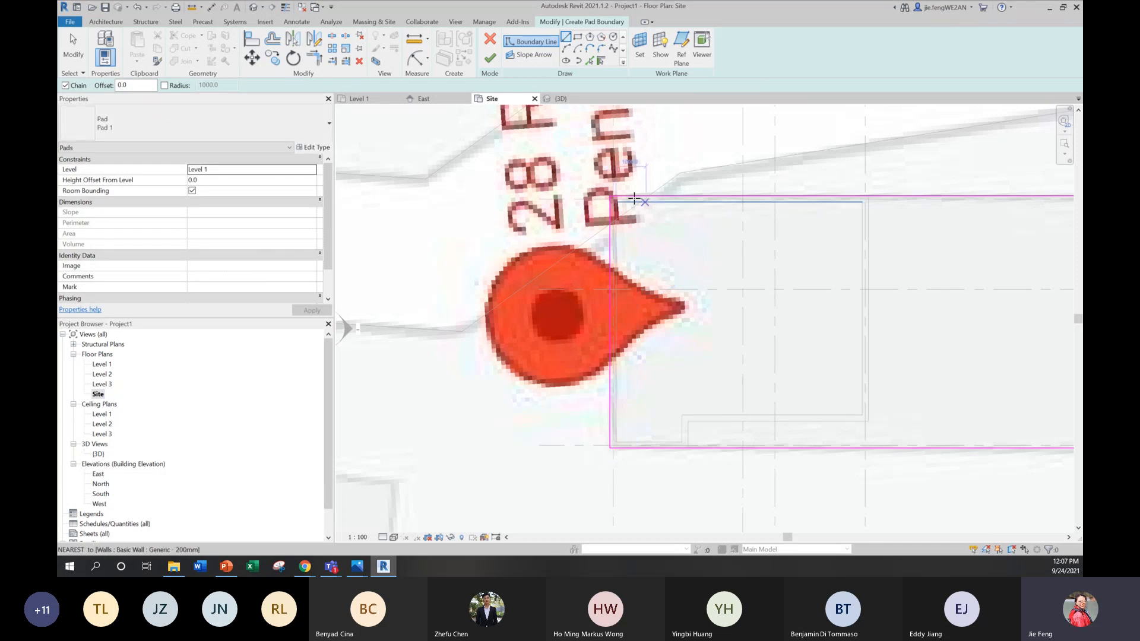
{"action": "key", "text": "Escape"}
{"action": "key", "text": "Escape"}
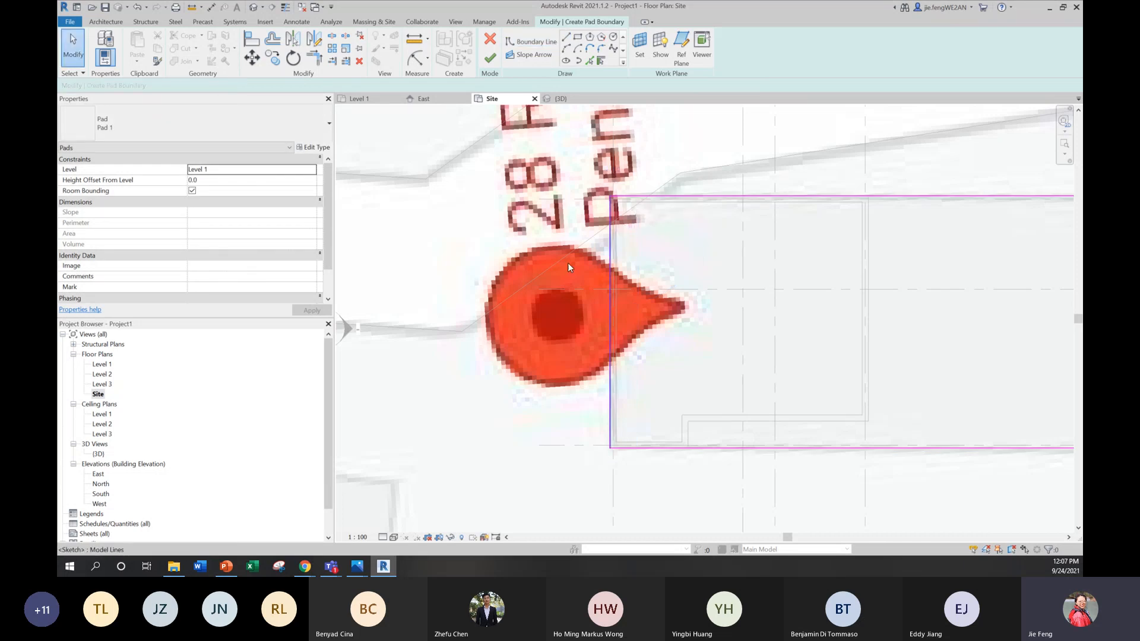
Step: Switch to the 3D view and try to finish the building pad sketch
{"action": "double_click", "coordinate": [98, 453]}
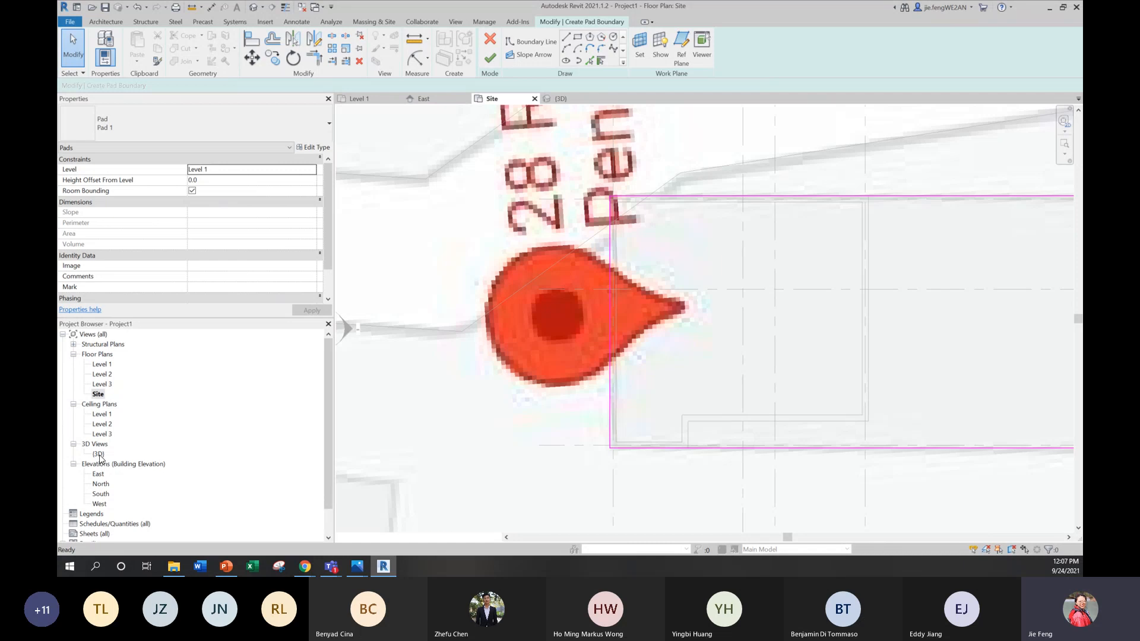
{"action": "left_click", "coordinate": [489, 58]}
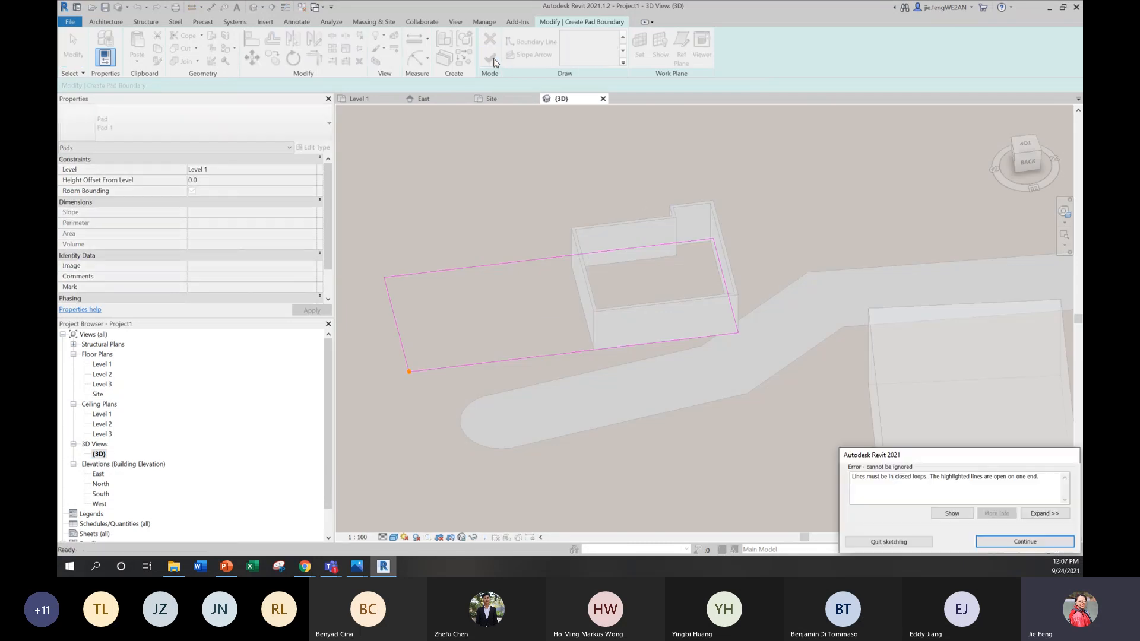
{"action": "left_click", "coordinate": [1018, 543]}
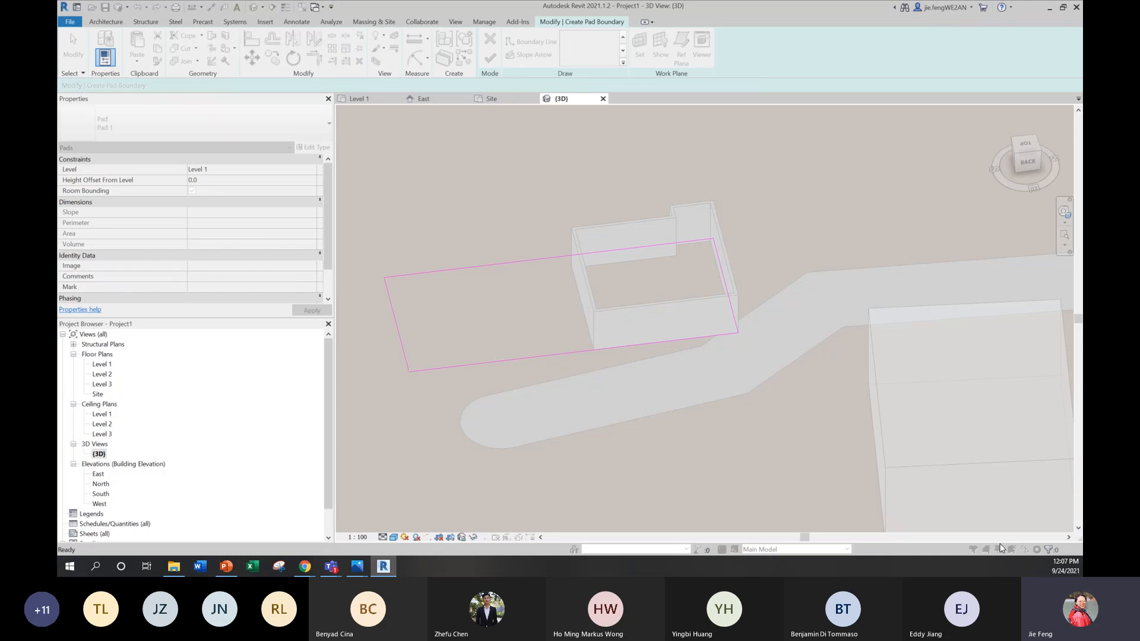
Step: Trim the two pad boundary lines to a closed corner at the open end near grid 4
{"action": "scroll", "coordinate": [386, 364], "scroll_direction": "up", "scroll_amount": 6}
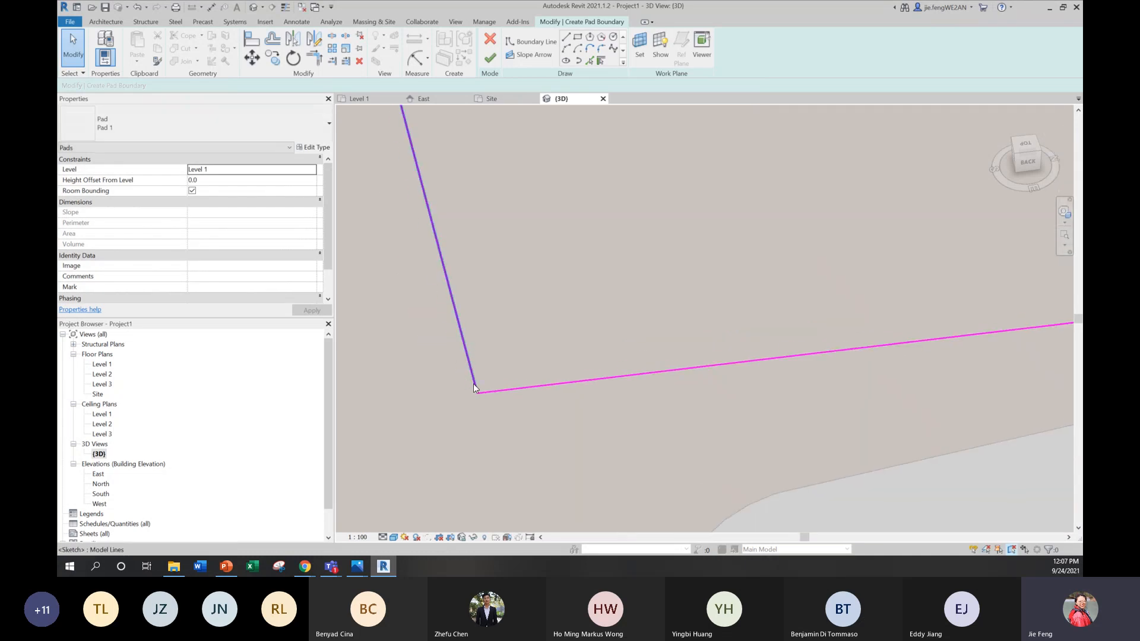
{"action": "left_click", "coordinate": [314, 58]}
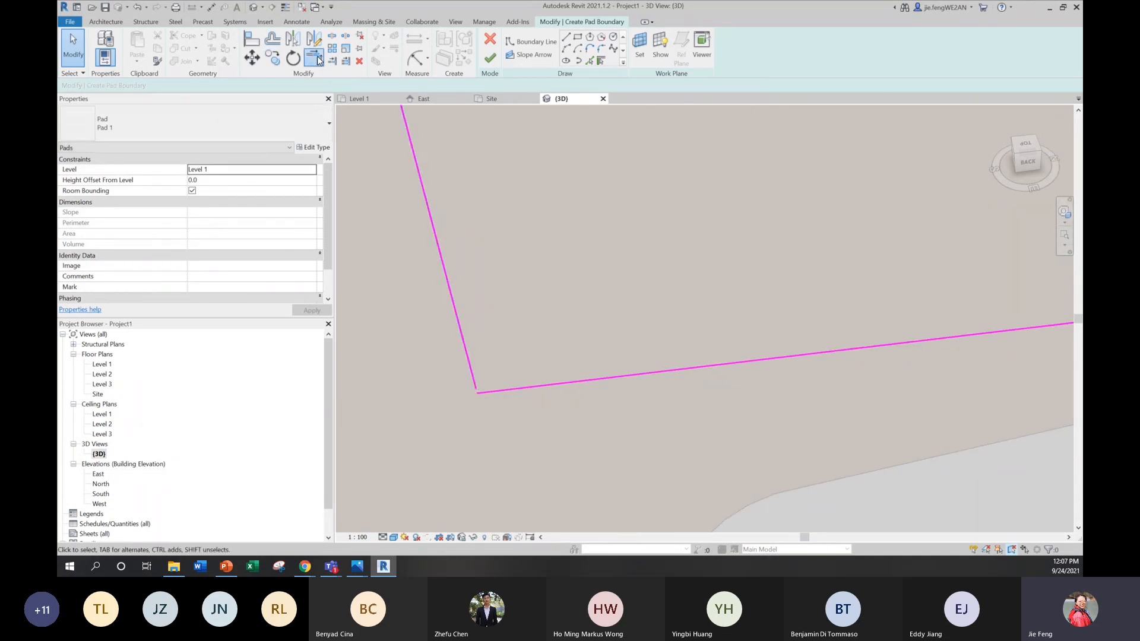
{"action": "left_click", "coordinate": [510, 391]}
{"action": "left_click", "coordinate": [473, 379]}
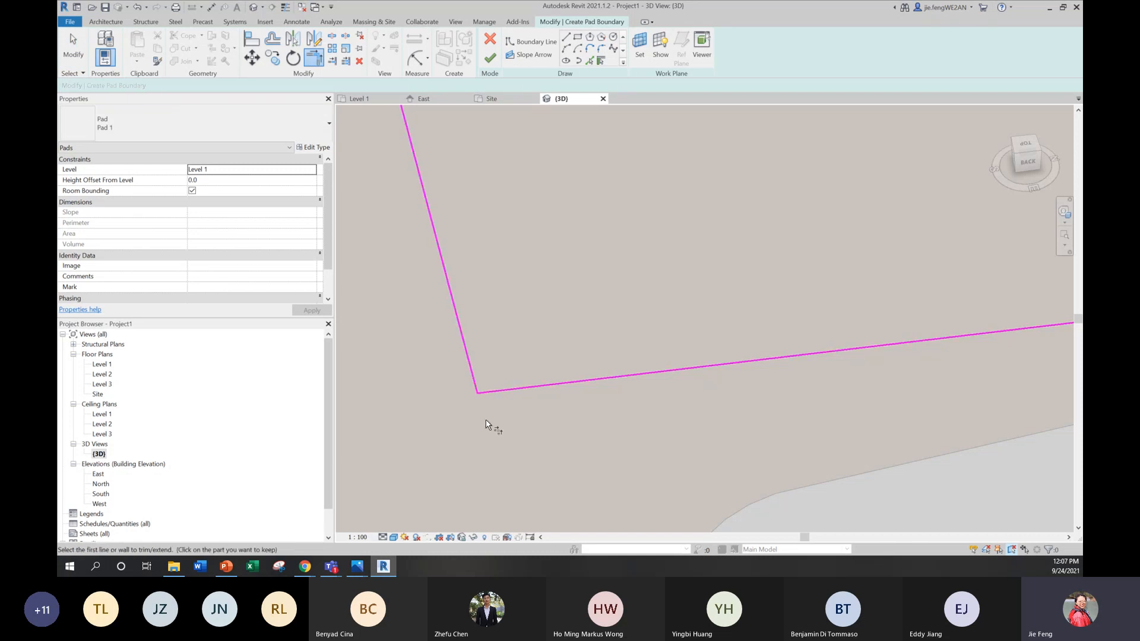
Step: Try again to finish the building pad sketch in the 3D view and check its outline against the driveway
{"action": "left_click", "coordinate": [486, 62]}
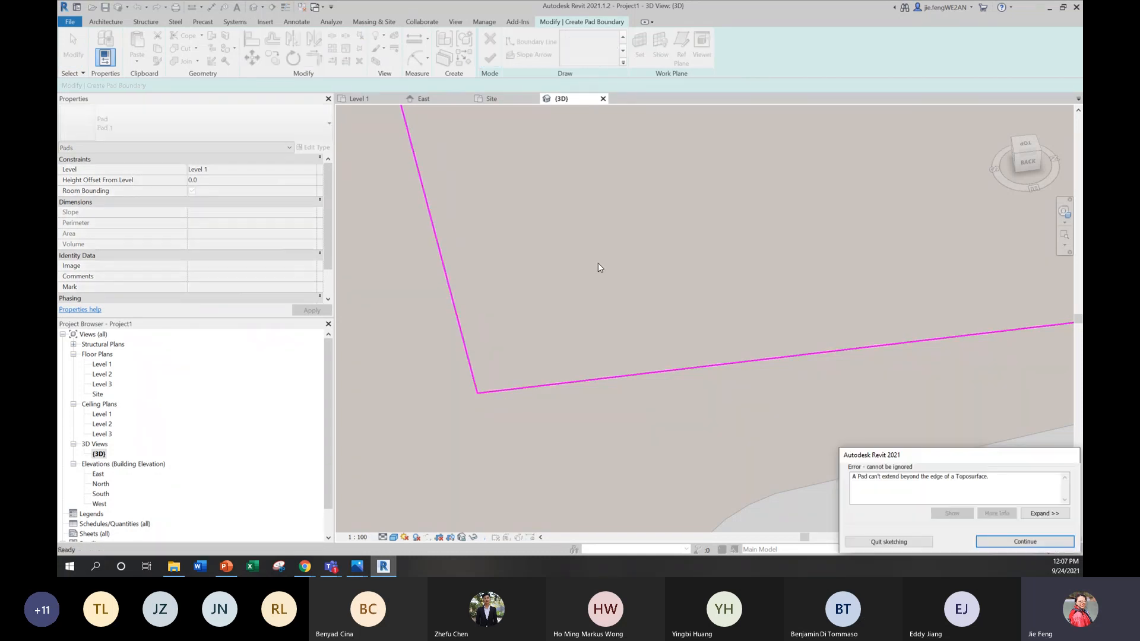
{"action": "left_click", "coordinate": [990, 542]}
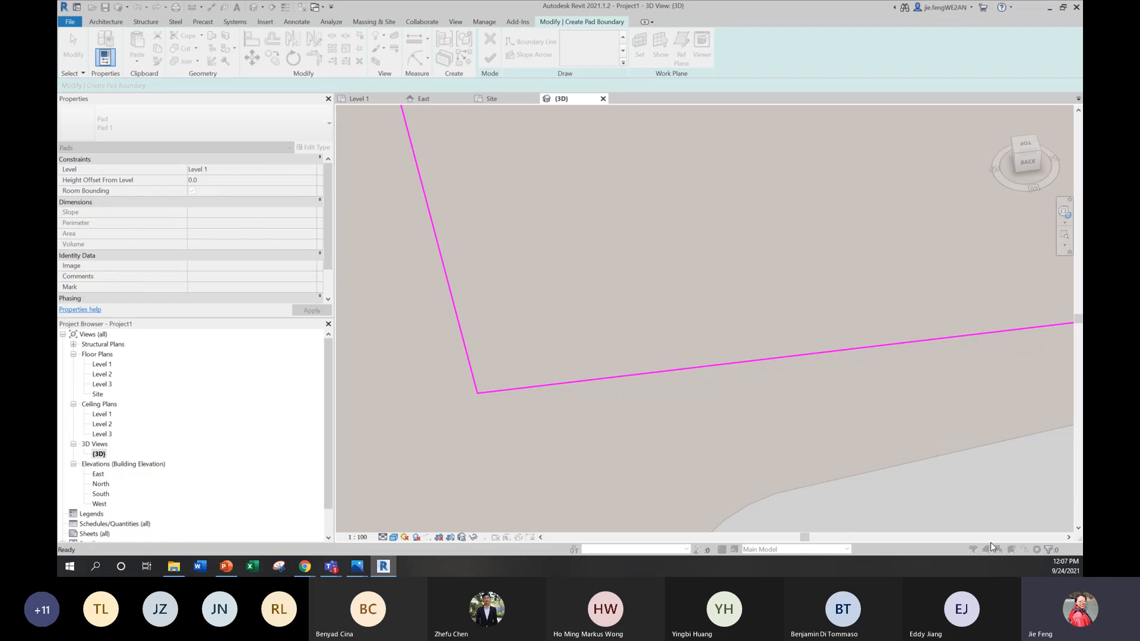
{"action": "scroll", "coordinate": [650, 348], "scroll_direction": "down", "scroll_amount": 5}
{"action": "scroll", "coordinate": [825, 332], "scroll_direction": "down", "scroll_amount": 6}
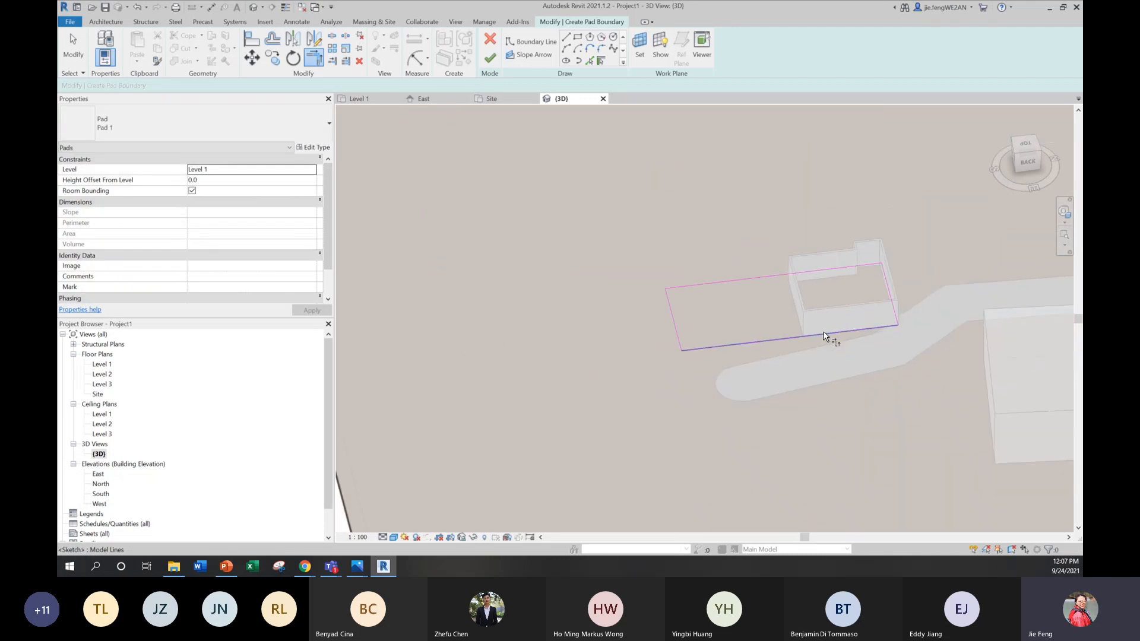
{"action": "scroll", "coordinate": [888, 313], "scroll_direction": "up", "scroll_amount": 1}
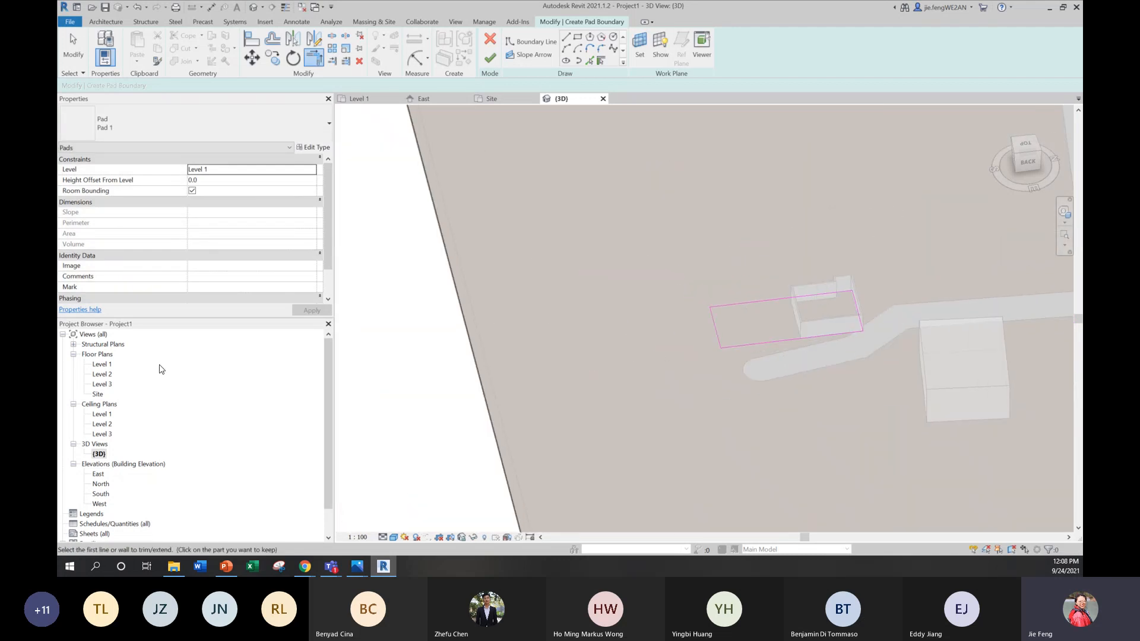
Step: Open the Site plan, inspect the pad boundary near the driveway and try to finish the sketch there
{"action": "double_click", "coordinate": [98, 395]}
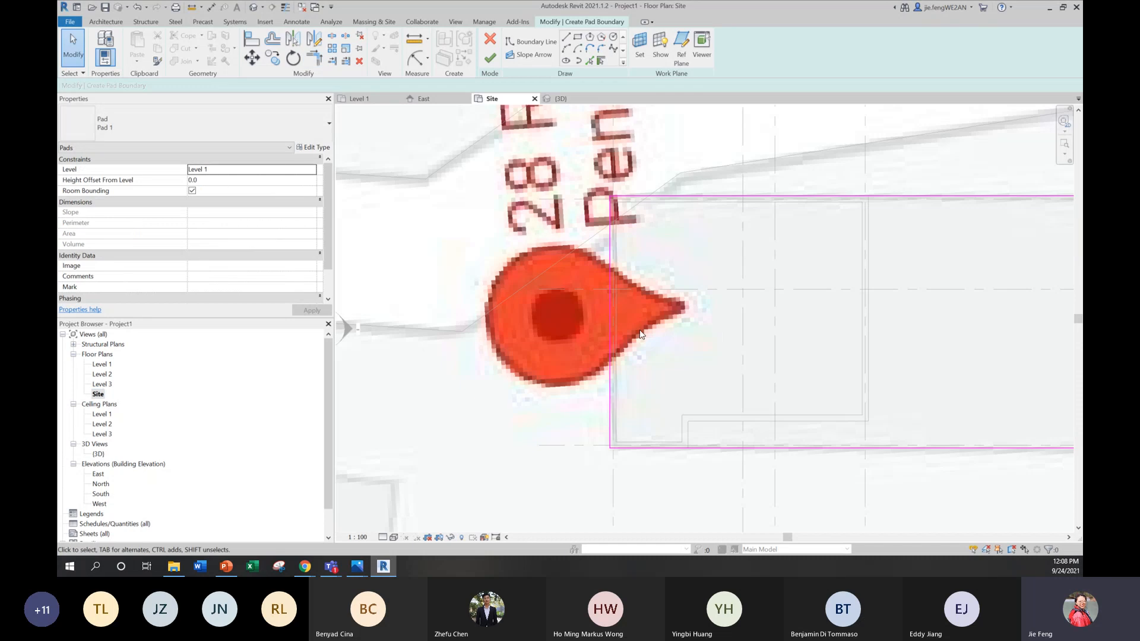
{"action": "scroll", "coordinate": [638, 330], "scroll_direction": "down", "scroll_amount": 5}
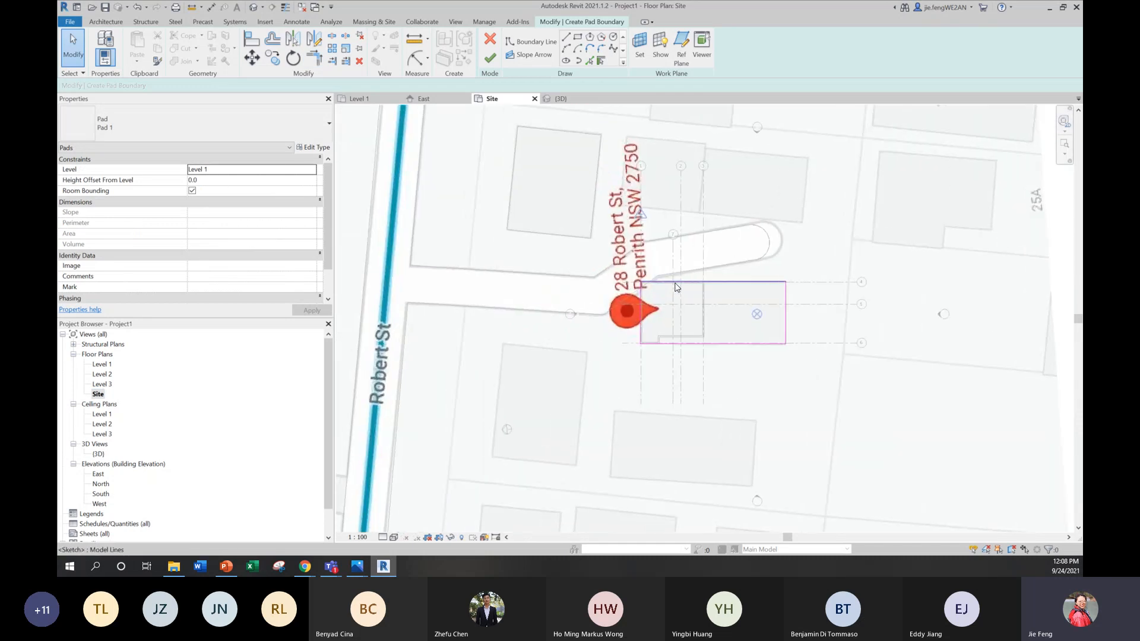
{"action": "scroll", "coordinate": [668, 291], "scroll_direction": "up", "scroll_amount": 5}
{"action": "scroll", "coordinate": [675, 288], "scroll_direction": "down", "scroll_amount": 2}
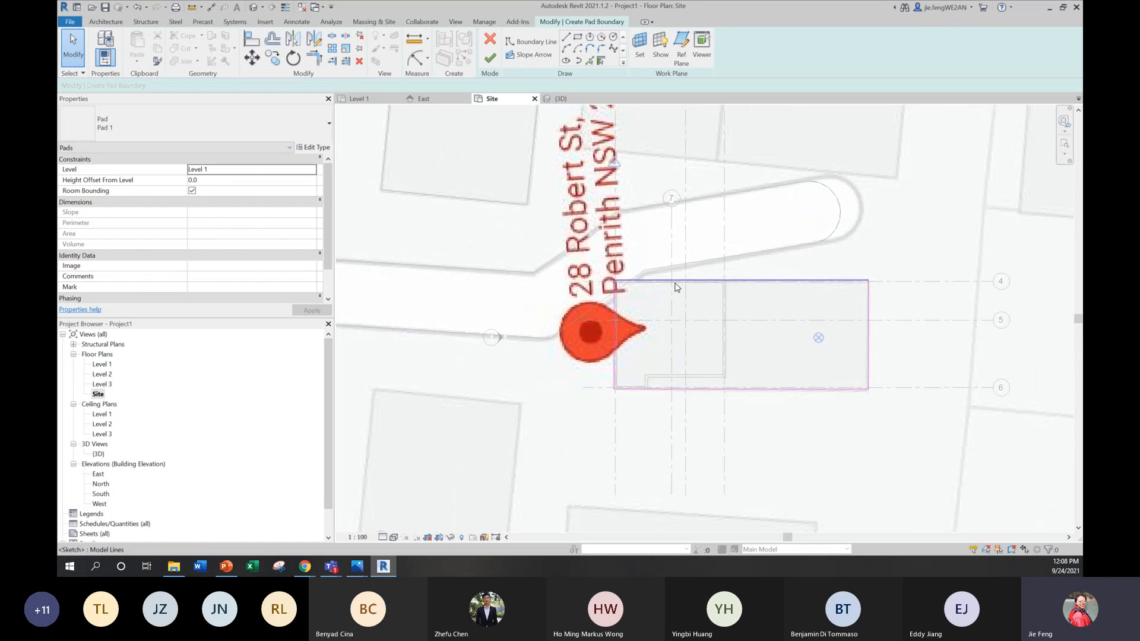
{"action": "scroll", "coordinate": [675, 287], "scroll_direction": "up", "scroll_amount": 4}
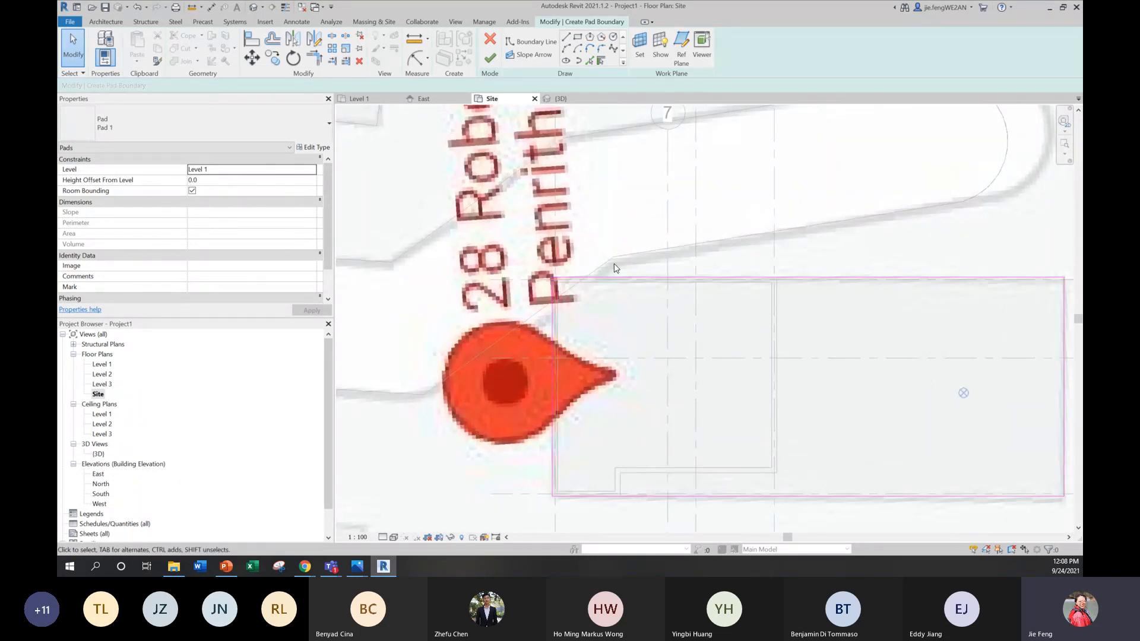
{"action": "left_click", "coordinate": [490, 57]}
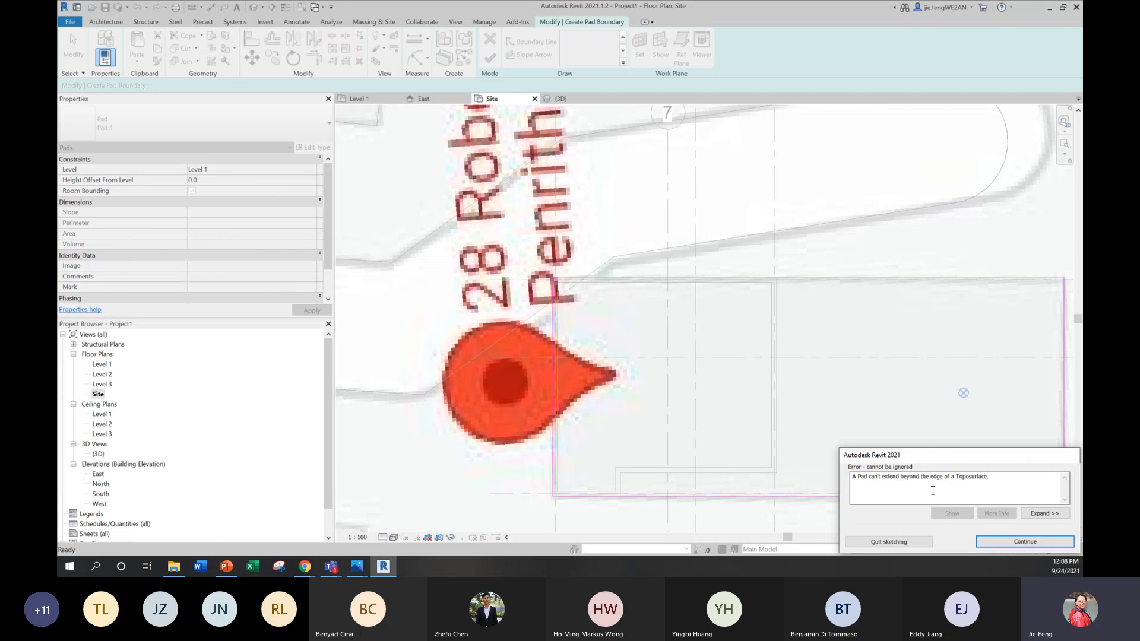
{"action": "left_click", "coordinate": [985, 542]}
{"action": "scroll", "coordinate": [843, 321], "scroll_direction": "down", "scroll_amount": 5}
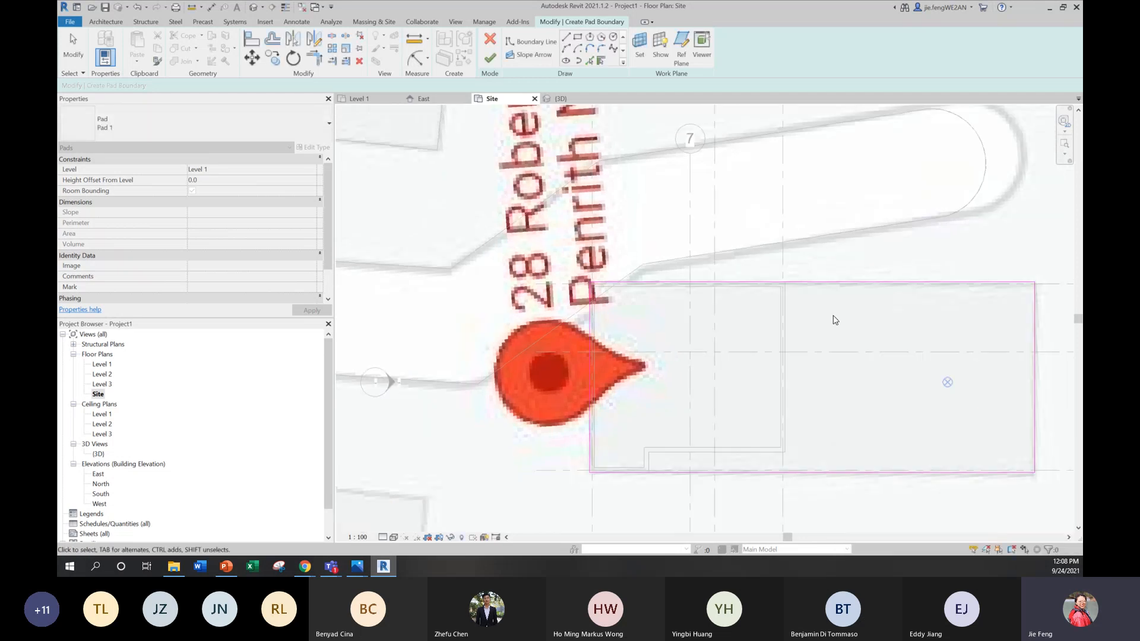
Step: Move the pad boundary line along grid 4 inward, clear of the driveway edge, and finish the building pad
{"action": "scroll", "coordinate": [772, 332], "scroll_direction": "up", "scroll_amount": 5}
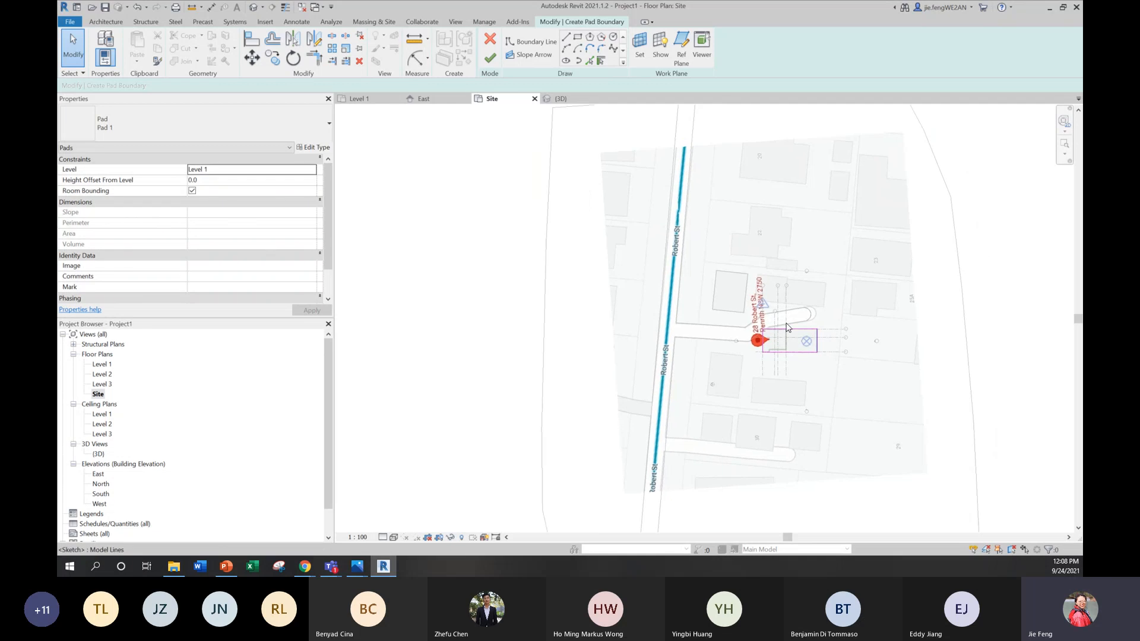
{"action": "scroll", "coordinate": [686, 356], "scroll_direction": "up", "scroll_amount": 3}
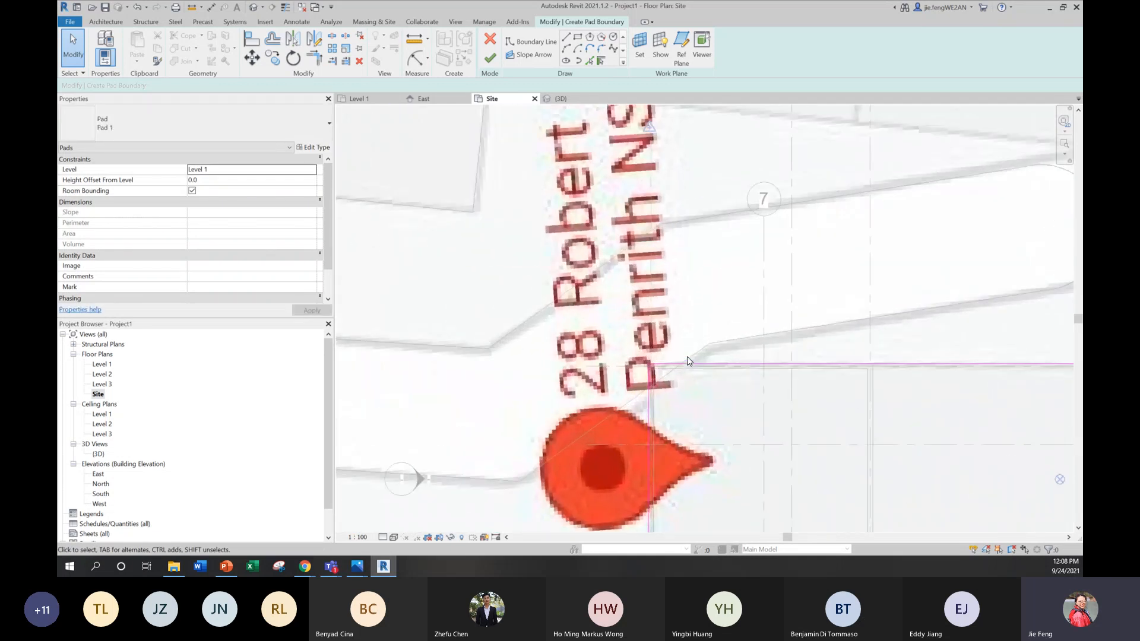
{"action": "left_click_drag", "start_coordinate": [686, 363], "coordinate": [683, 389]}
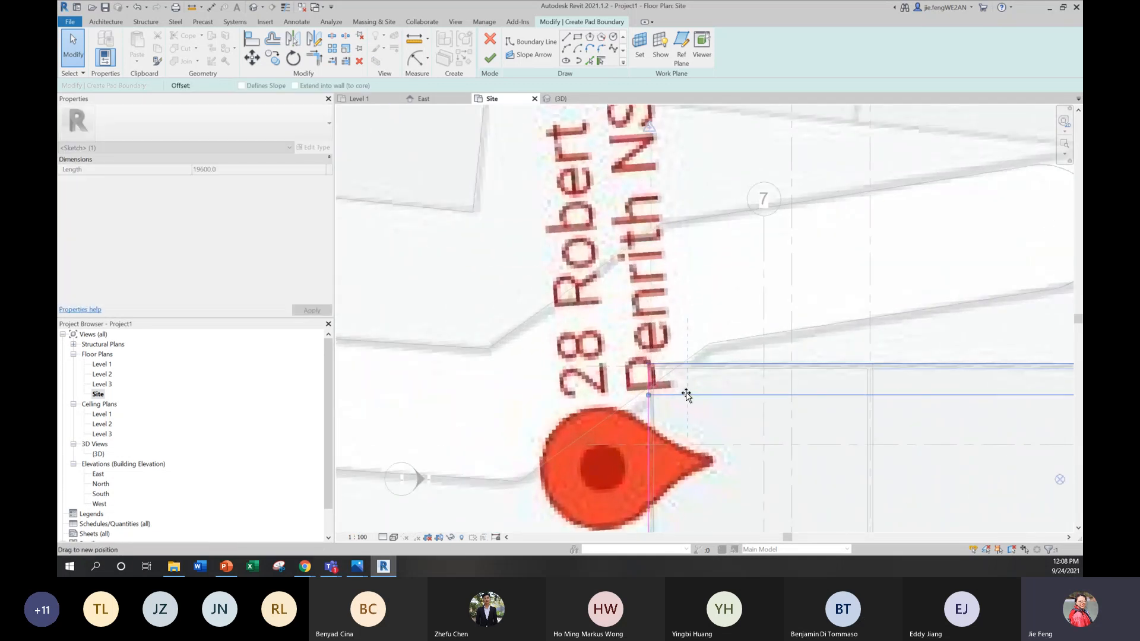
{"action": "scroll", "coordinate": [691, 337], "scroll_direction": "down", "scroll_amount": 5}
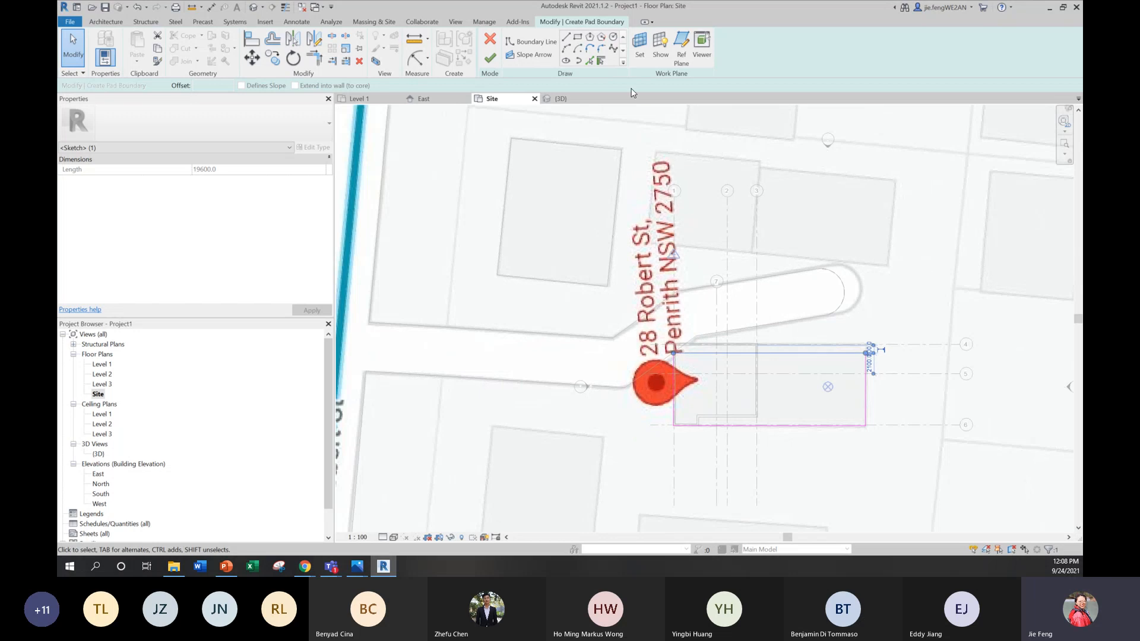
{"action": "left_click", "coordinate": [490, 57]}
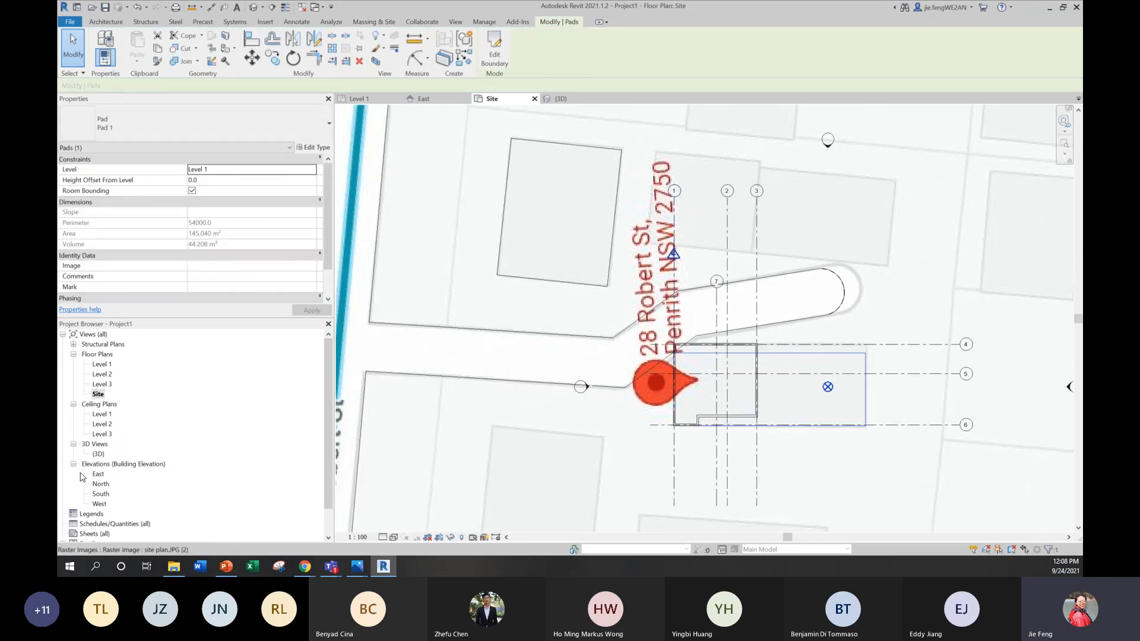
{"action": "scroll", "coordinate": [744, 333], "scroll_direction": "up", "scroll_amount": 4}
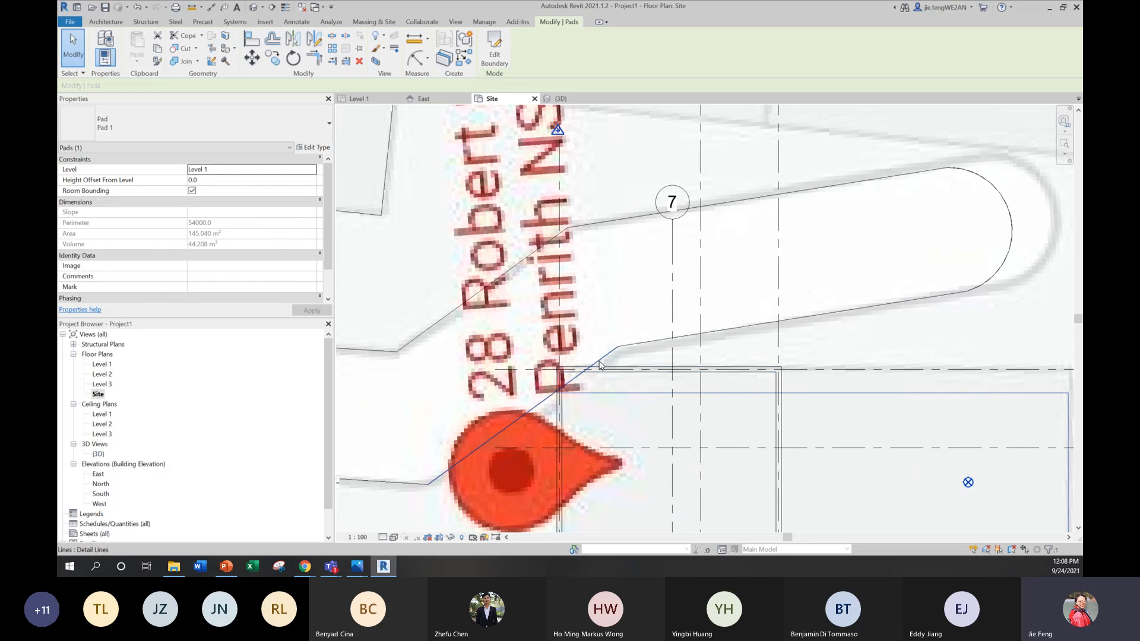
{"action": "key", "text": "Escape"}
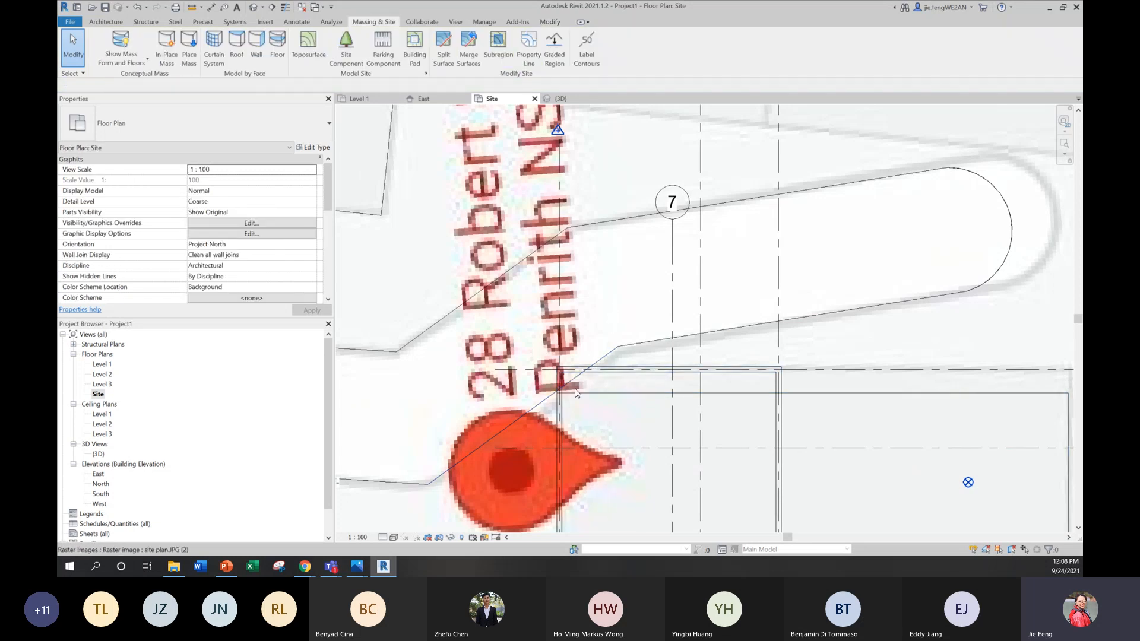
{"action": "left_click", "coordinate": [600, 360]}
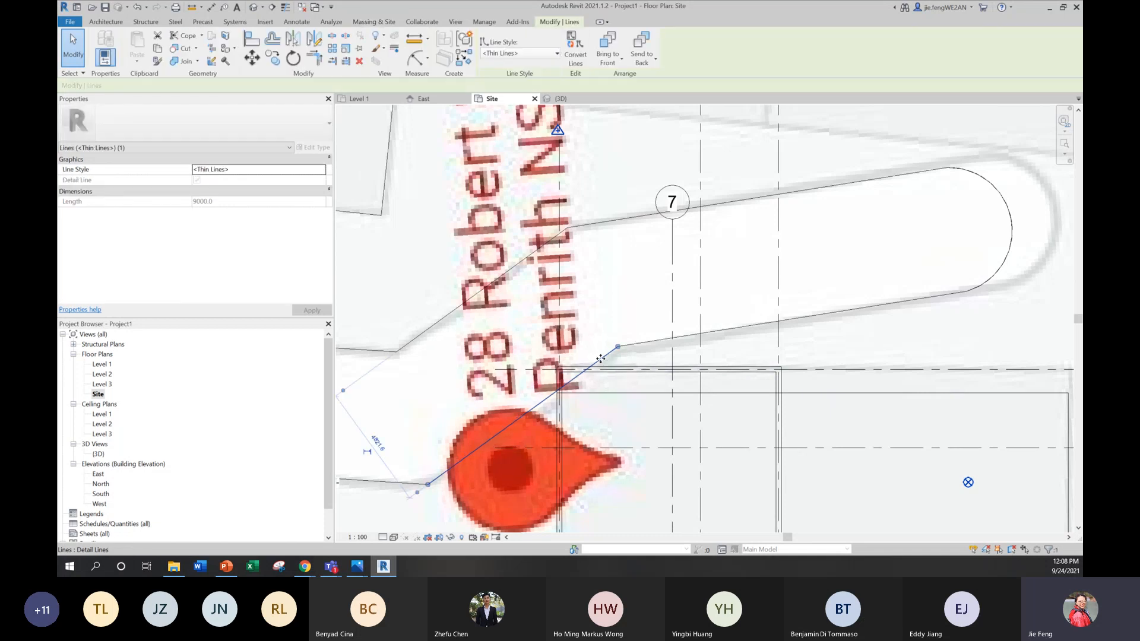
{"action": "key", "text": "Escape"}
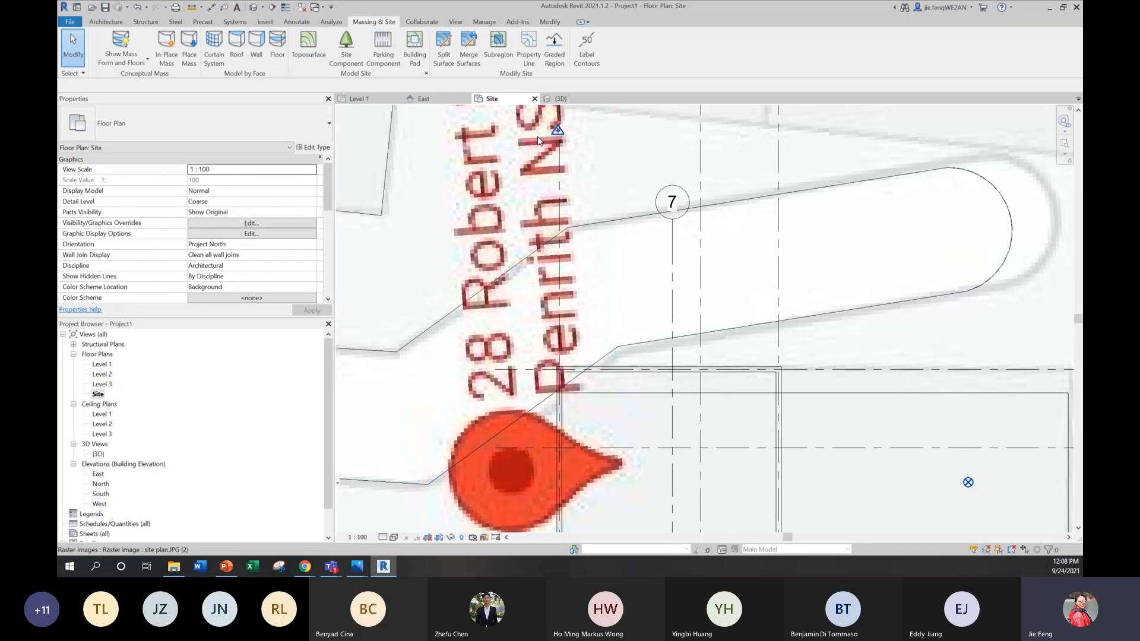
{"action": "left_click", "coordinate": [308, 57]}
{"action": "scroll", "coordinate": [678, 313], "scroll_direction": "down", "scroll_amount": 3}
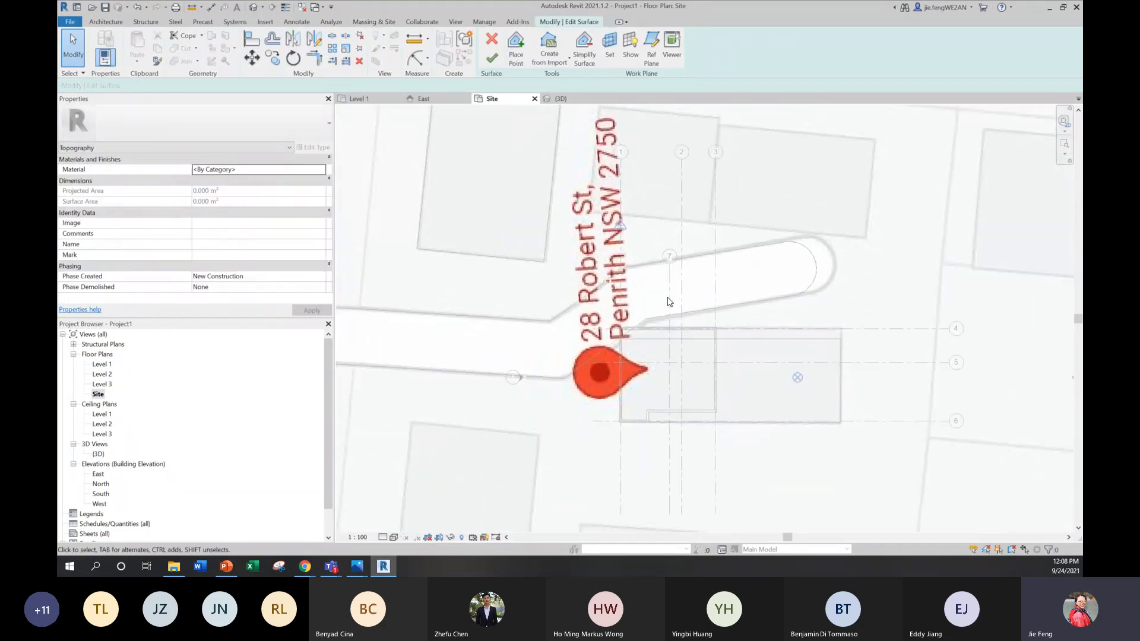
{"action": "left_click", "coordinate": [492, 39]}
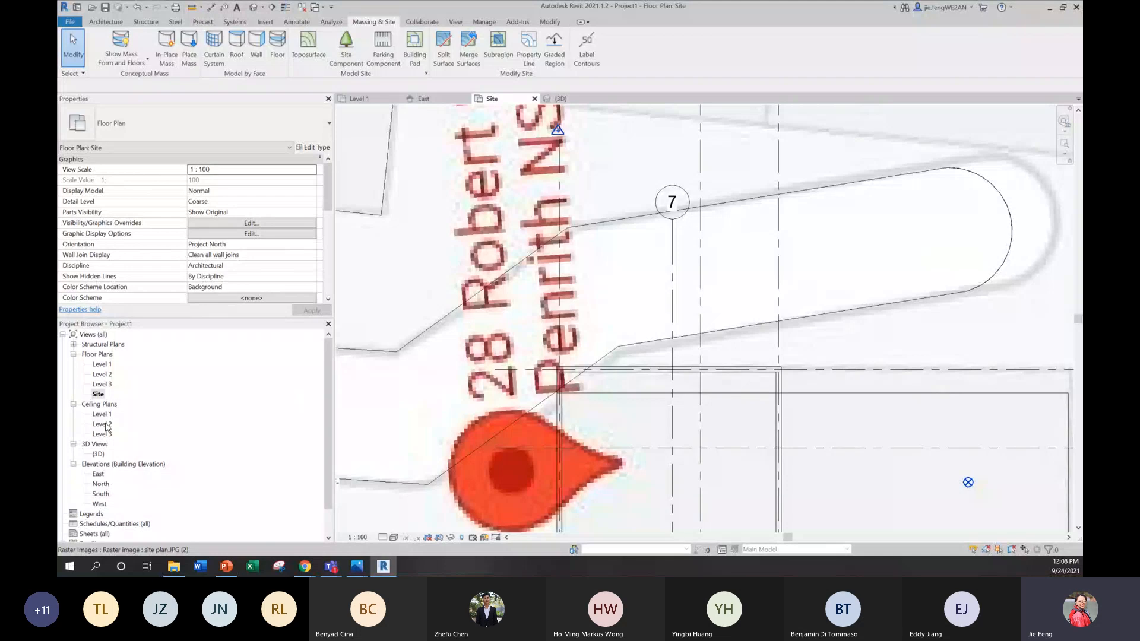
Step: Try to shift the slanted driveway detail line and the driveway topography away from the house corner
{"action": "left_click", "coordinate": [615, 349]}
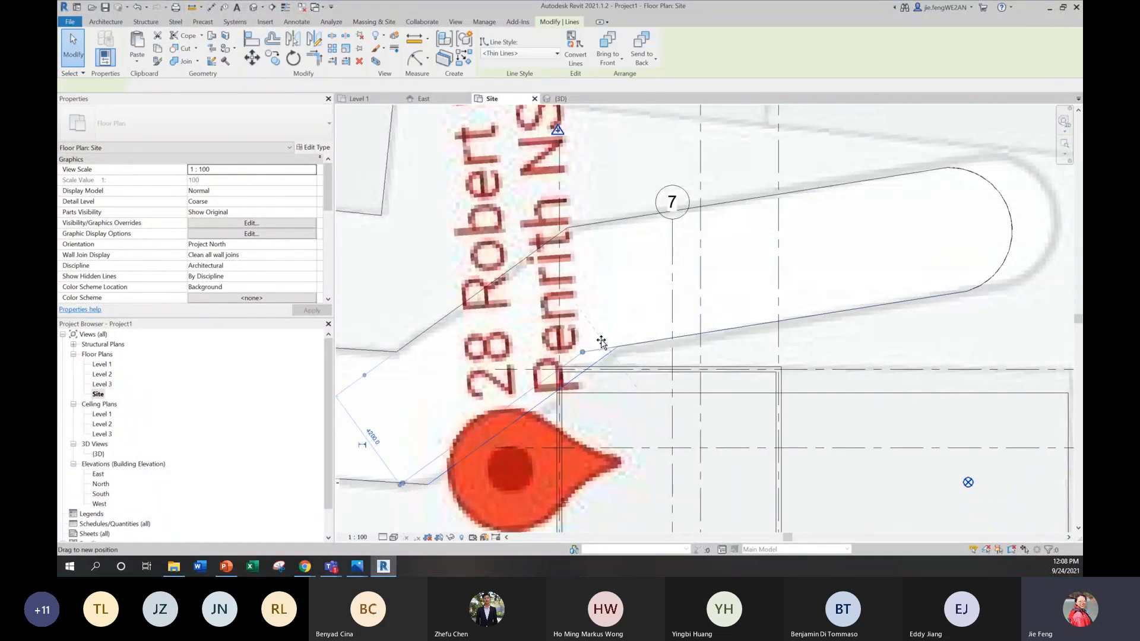
{"action": "left_click_drag", "start_coordinate": [601, 333], "coordinate": [601, 333]}
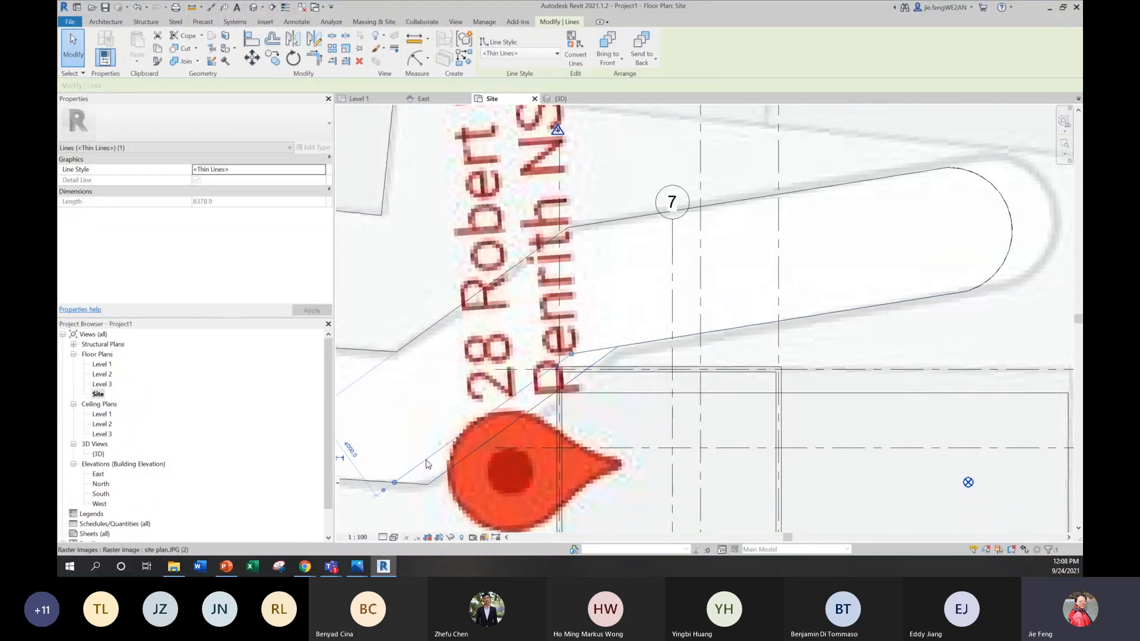
{"action": "left_click", "coordinate": [430, 484]}
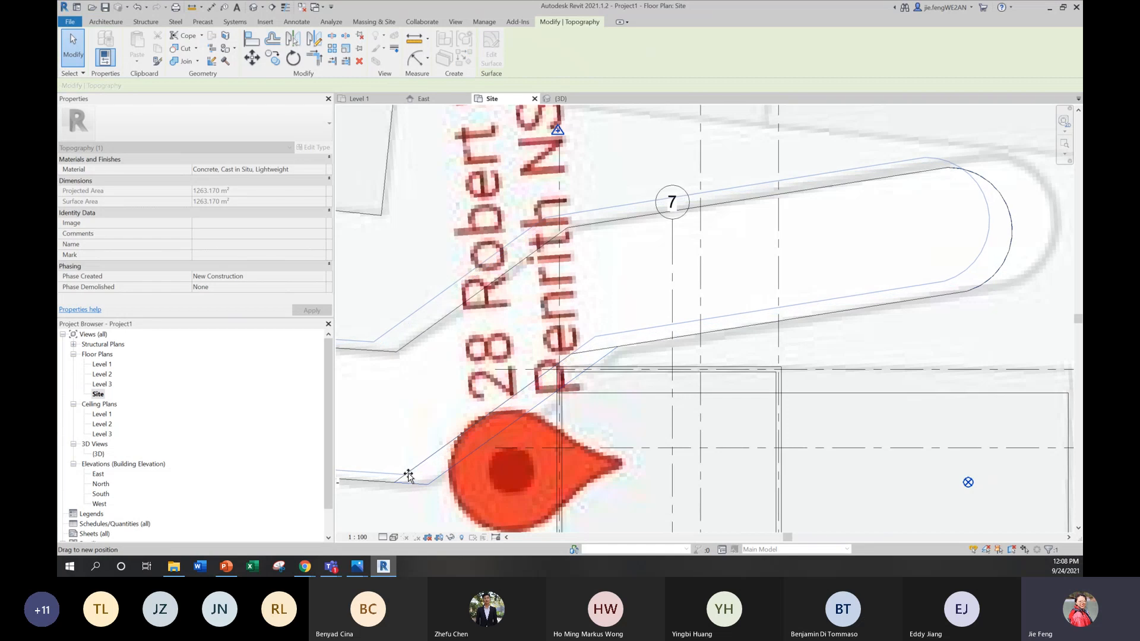
{"action": "left_click", "coordinate": [924, 229]}
{"action": "scroll", "coordinate": [885, 292], "scroll_direction": "down", "scroll_amount": 2}
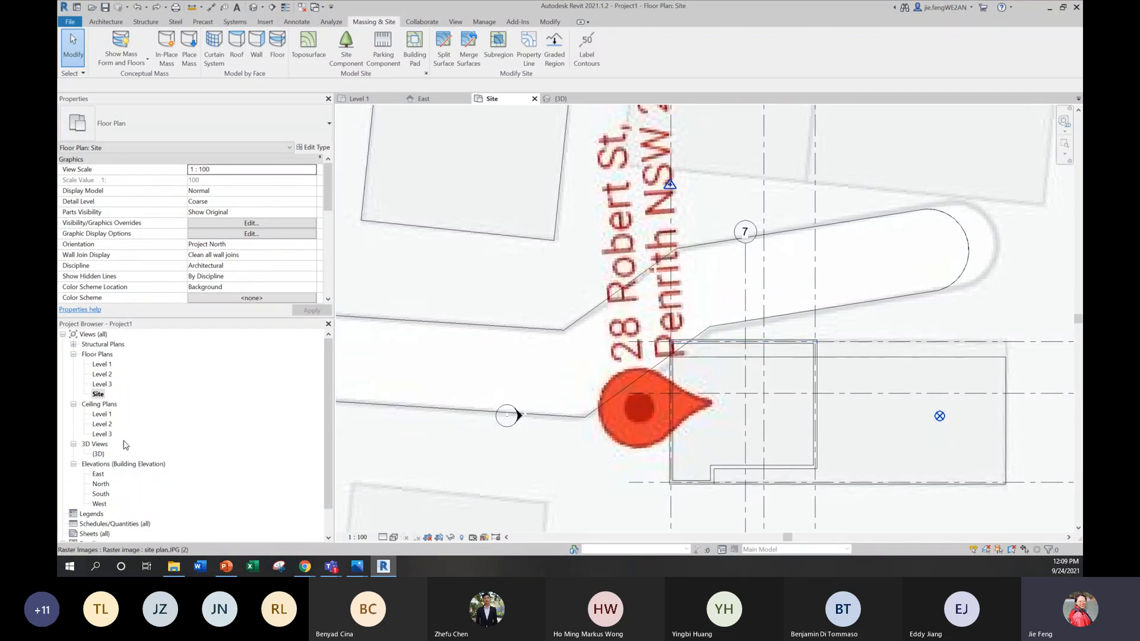
Step: Start editing the driveway topography's surface from the 3D view and switch to the Site plan near the house corner
{"action": "double_click", "coordinate": [98, 453]}
{"action": "scroll", "coordinate": [576, 269], "scroll_direction": "down", "scroll_amount": 3}
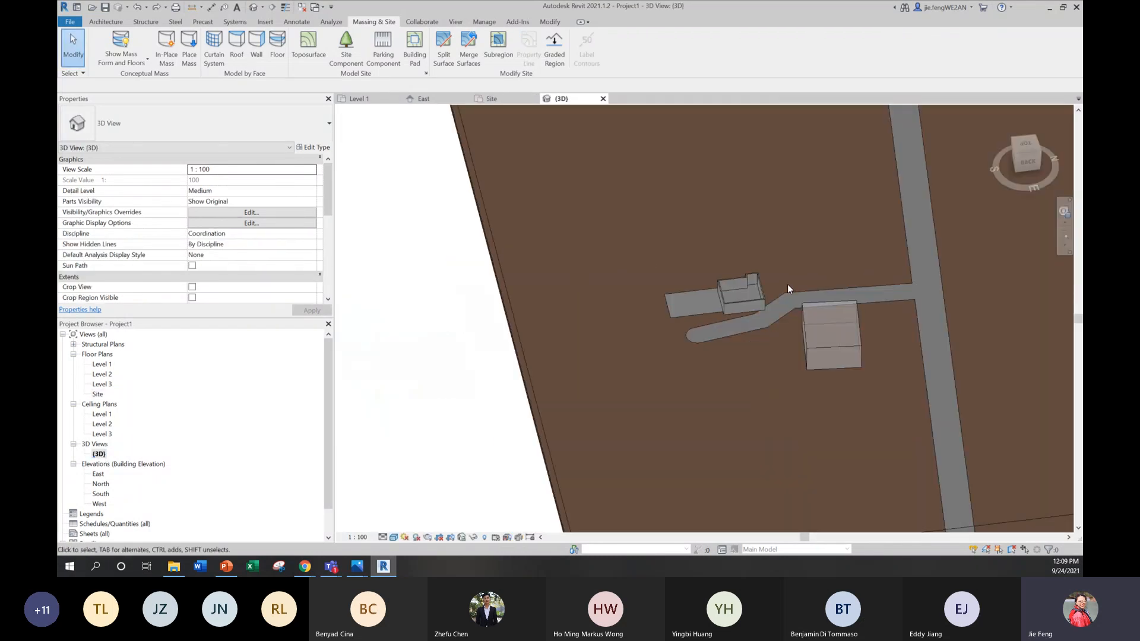
{"action": "scroll", "coordinate": [753, 286], "scroll_direction": "up", "scroll_amount": 7}
{"action": "scroll", "coordinate": [807, 354], "scroll_direction": "up", "scroll_amount": 5}
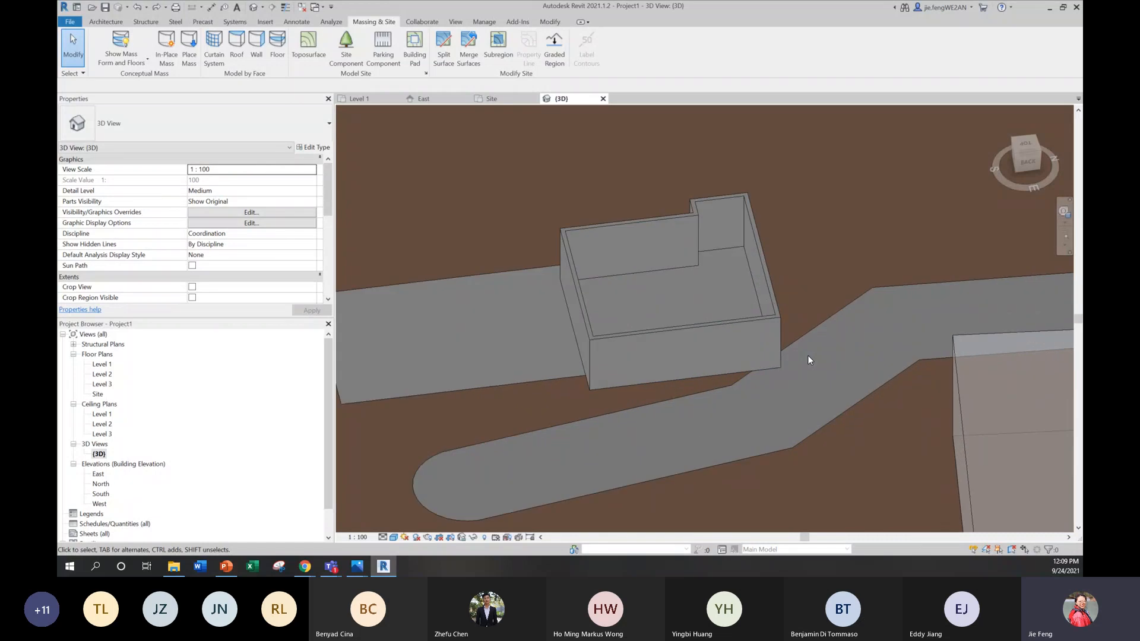
{"action": "left_click", "coordinate": [793, 334]}
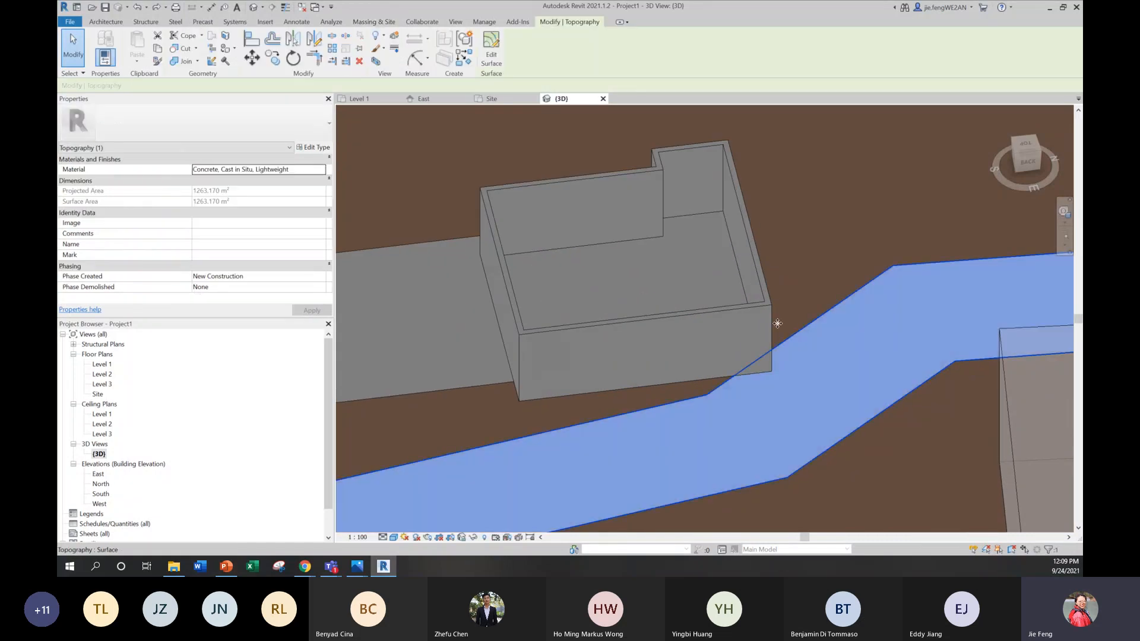
{"action": "double_click", "coordinate": [754, 400]}
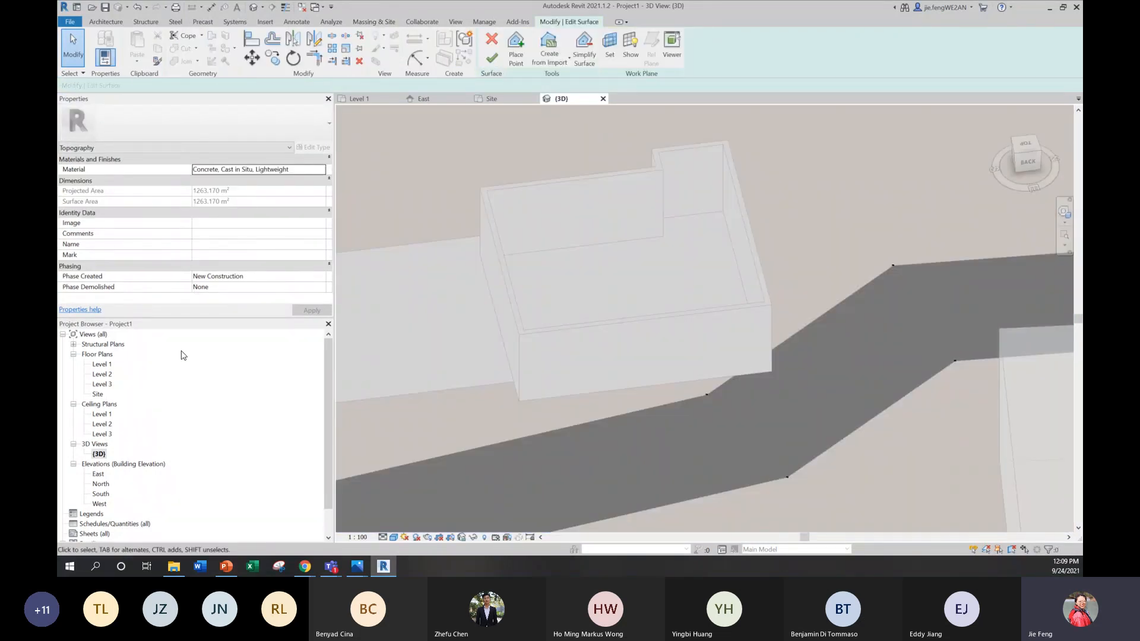
{"action": "left_click", "coordinate": [99, 453]}
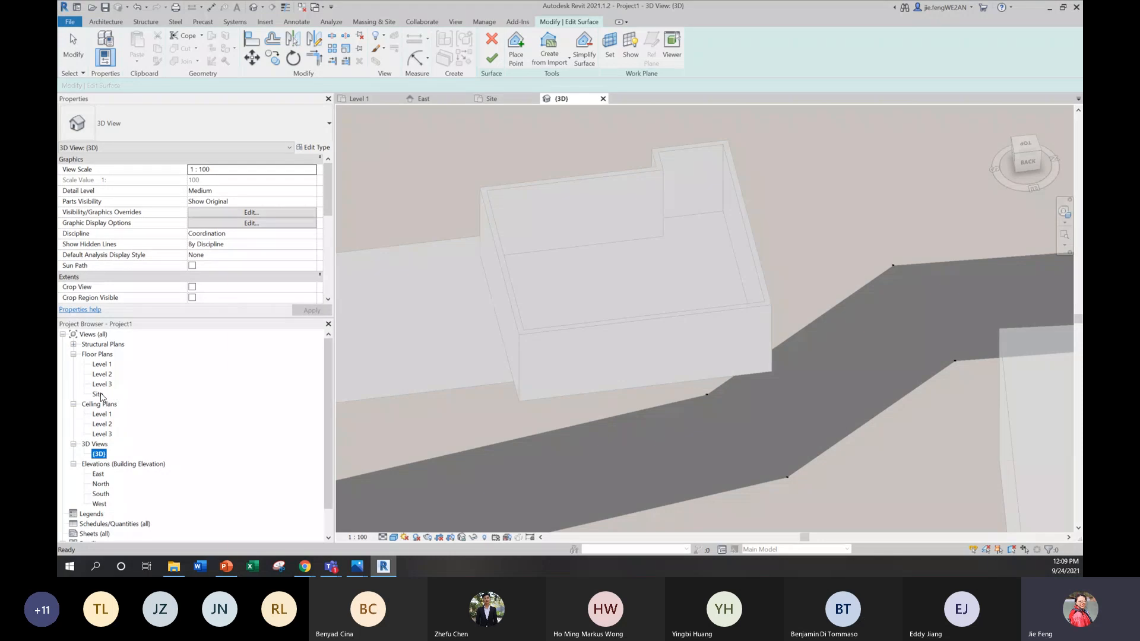
{"action": "double_click", "coordinate": [97, 394]}
{"action": "scroll", "coordinate": [713, 328], "scroll_direction": "up", "scroll_amount": 3}
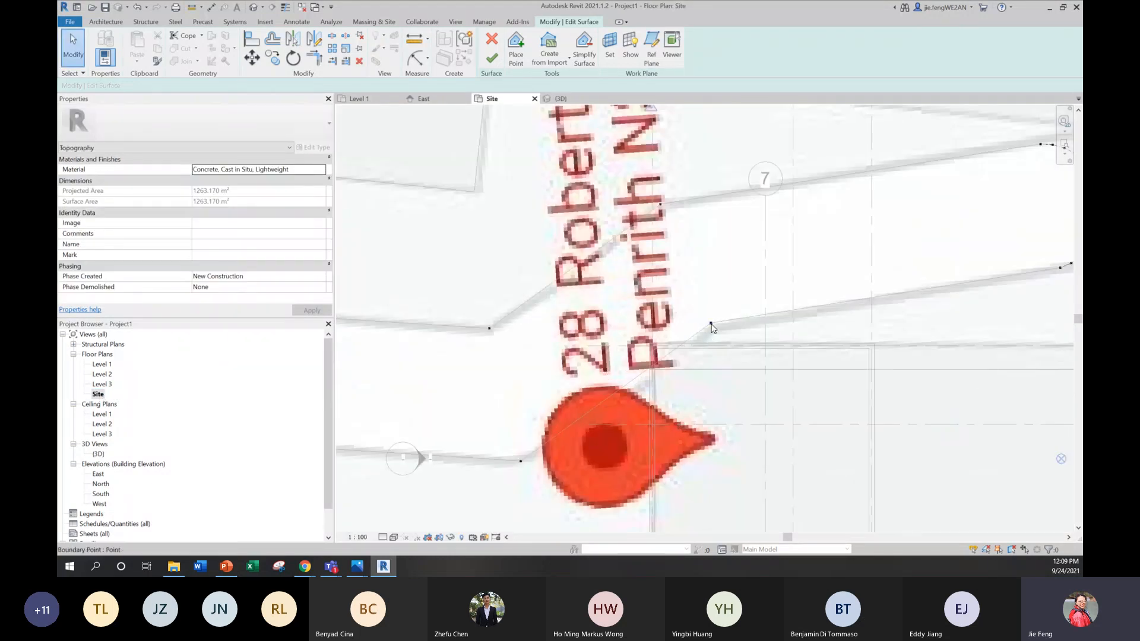
Step: Move the two driveway boundary points nearest the house away from its corner, finish the surface edit and return to the 3D view
{"action": "left_click", "coordinate": [705, 318]}
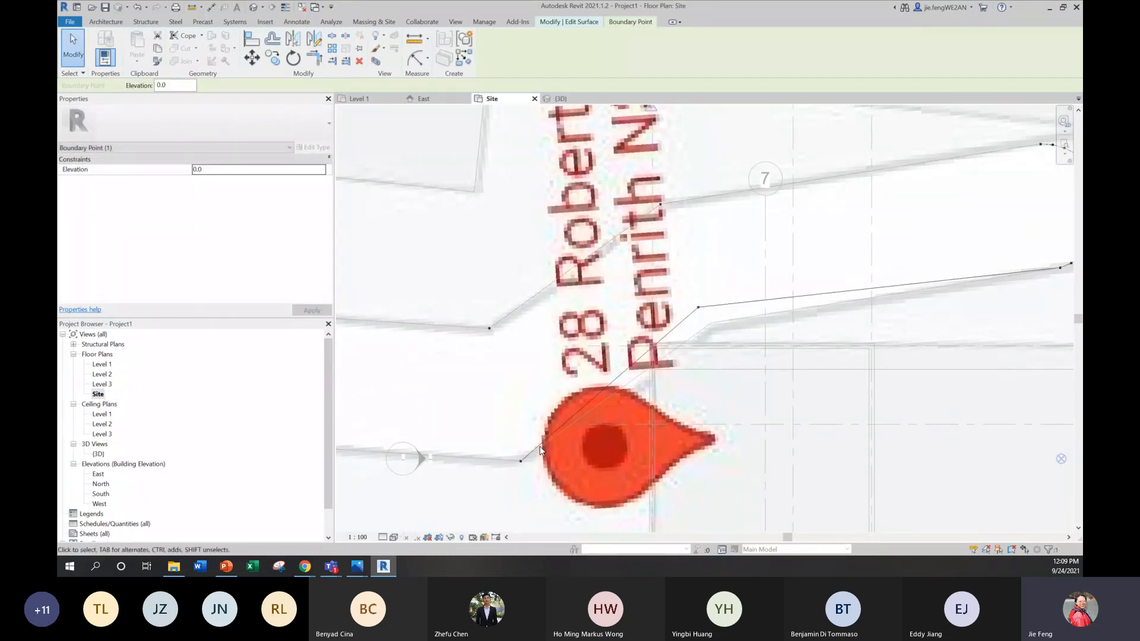
{"action": "left_click", "coordinate": [518, 468]}
{"action": "left_click_drag", "start_coordinate": [520, 461], "coordinate": [502, 440]}
{"action": "left_click", "coordinate": [579, 25]}
{"action": "left_click", "coordinate": [495, 44]}
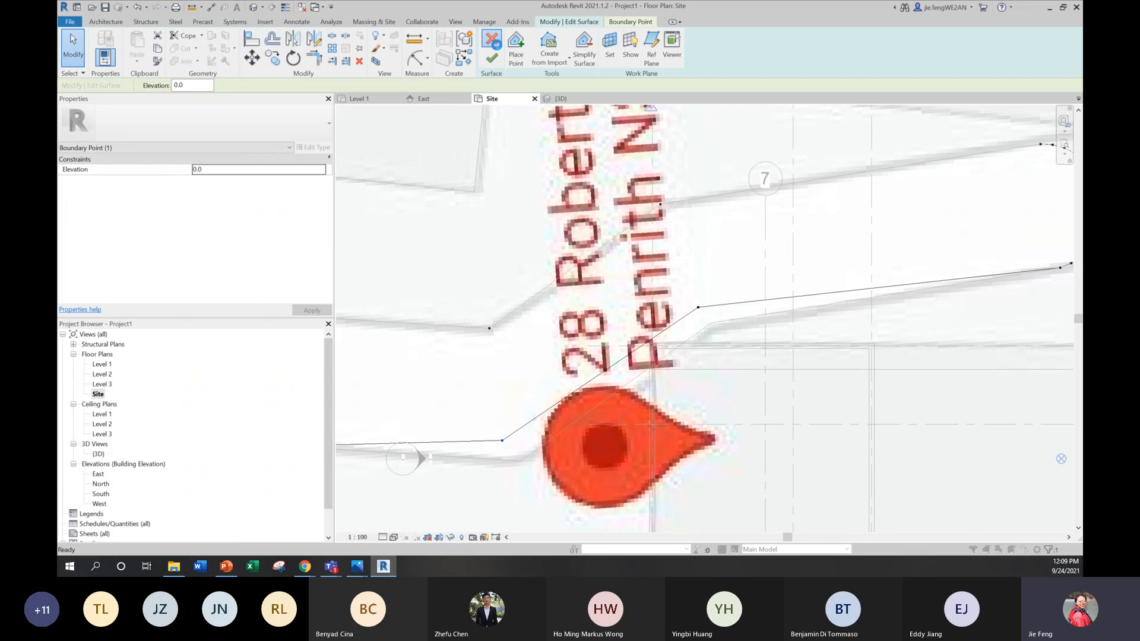
{"action": "left_click", "coordinate": [634, 302]}
{"action": "left_click", "coordinate": [492, 58]}
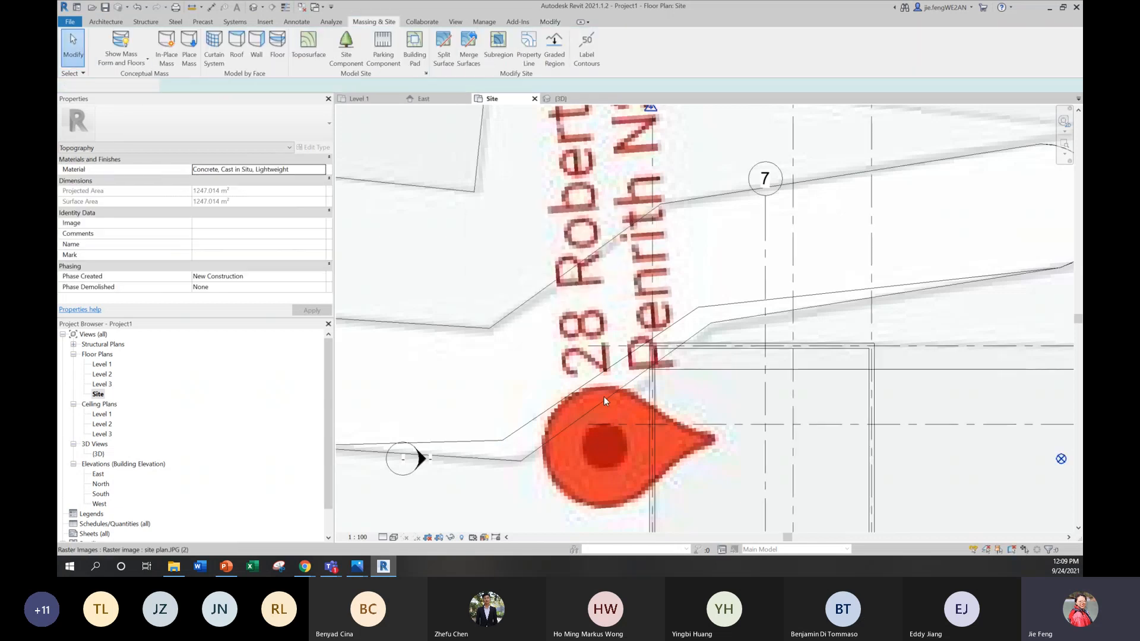
{"action": "double_click", "coordinate": [99, 454]}
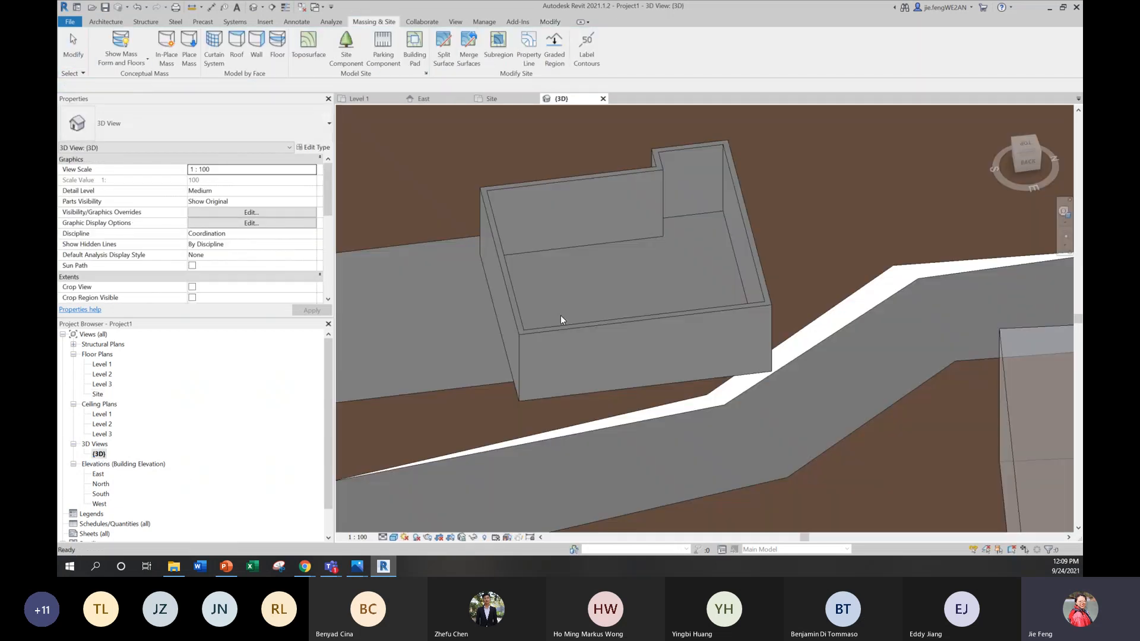
Step: In the Site plan, move the driveway topography's two points nearest the house corner back onto the driveway detail line and finish the surface
{"action": "scroll", "coordinate": [594, 275], "scroll_direction": "down", "scroll_amount": 1}
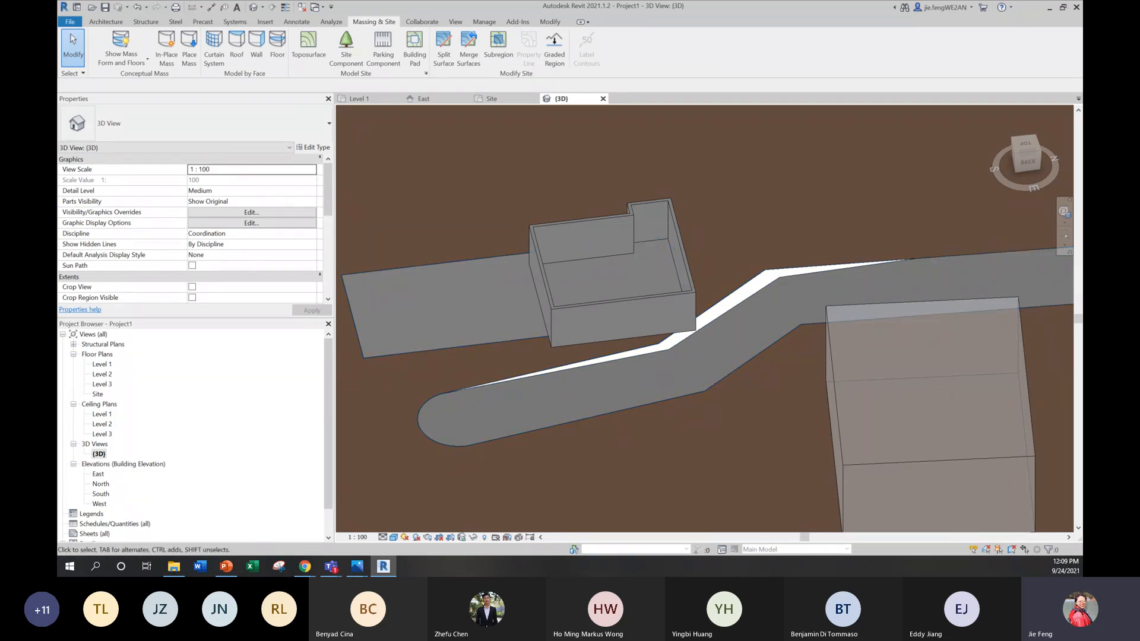
{"action": "double_click", "coordinate": [97, 394]}
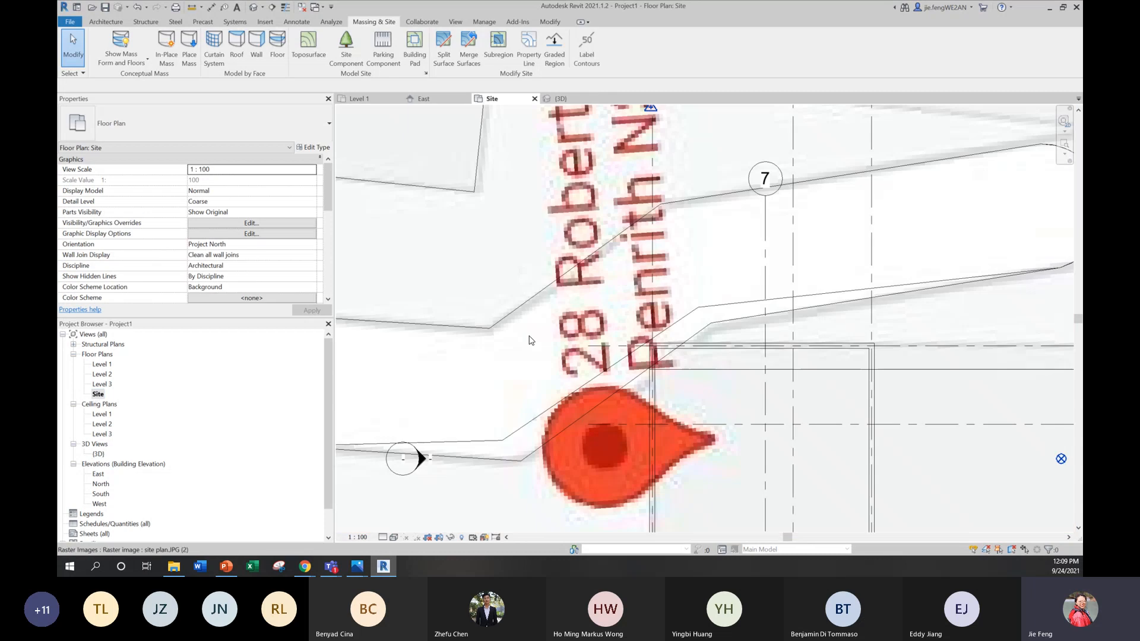
{"action": "left_click", "coordinate": [691, 336]}
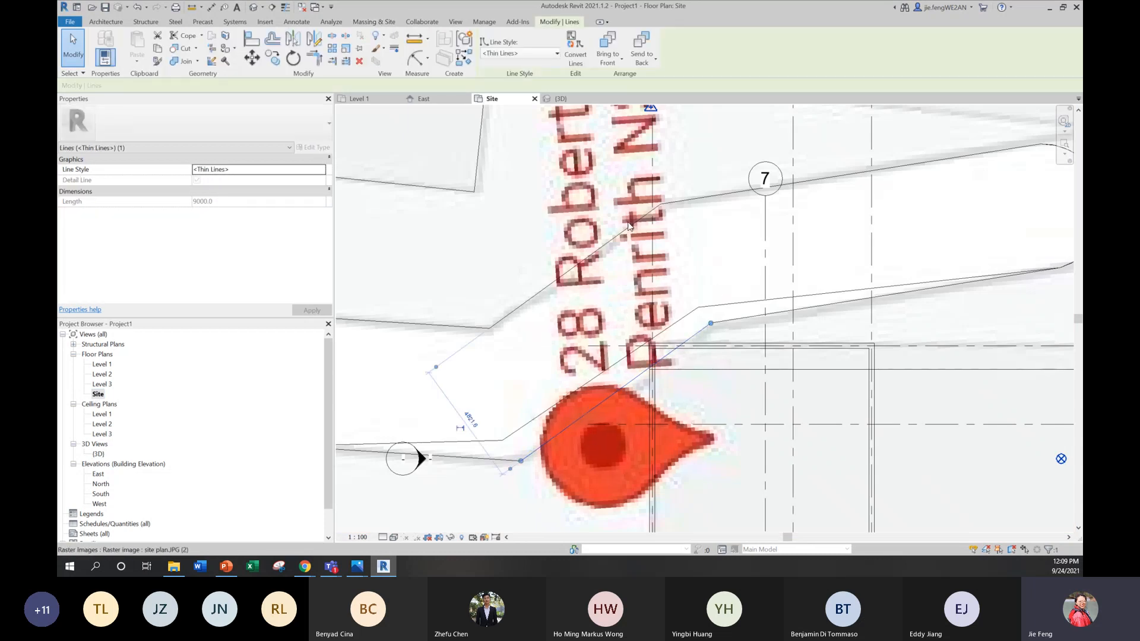
{"action": "left_click_drag", "start_coordinate": [709, 322], "coordinate": [502, 440]}
{"action": "left_click", "coordinate": [517, 467]}
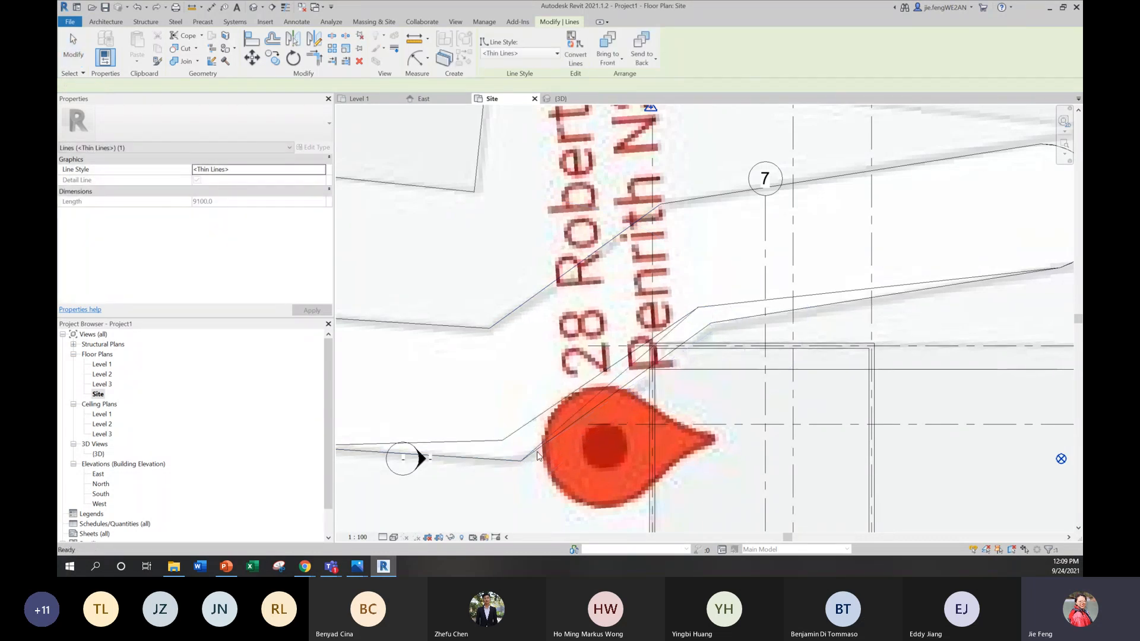
{"action": "double_click", "coordinate": [580, 412]}
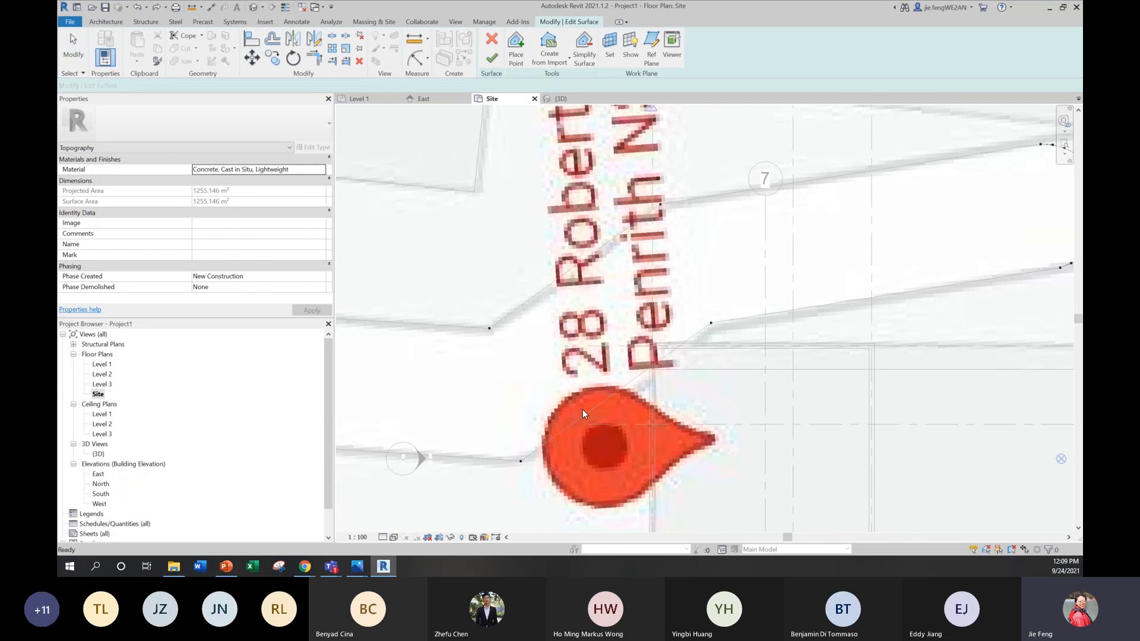
{"action": "scroll", "coordinate": [583, 408], "scroll_direction": "down", "scroll_amount": 5}
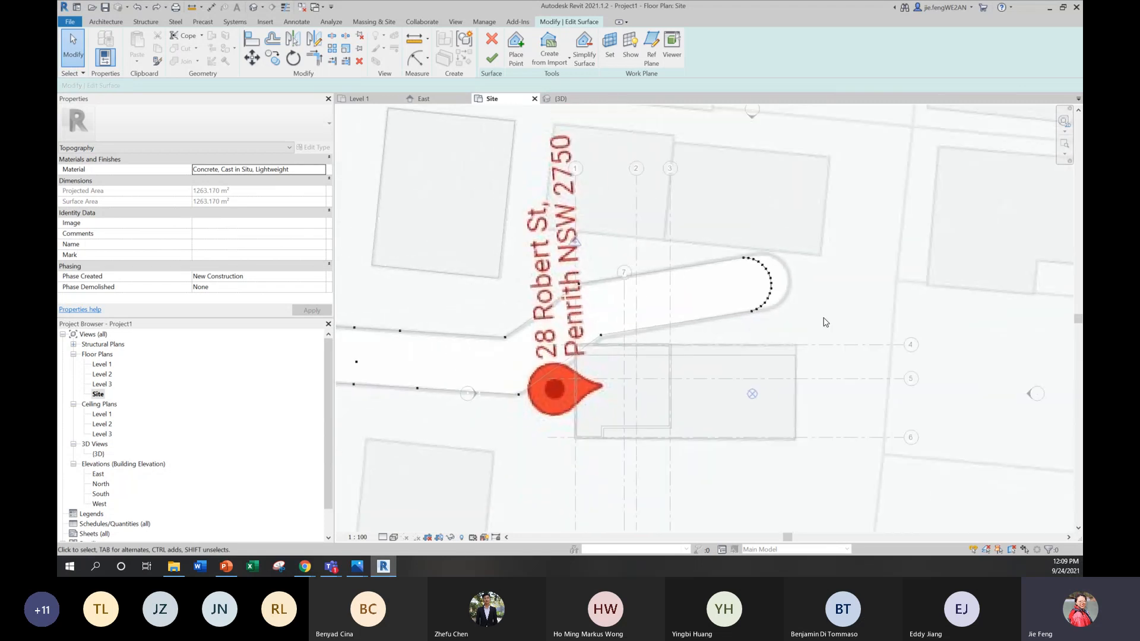
{"action": "left_click", "coordinate": [500, 63]}
{"action": "left_click", "coordinate": [645, 394]}
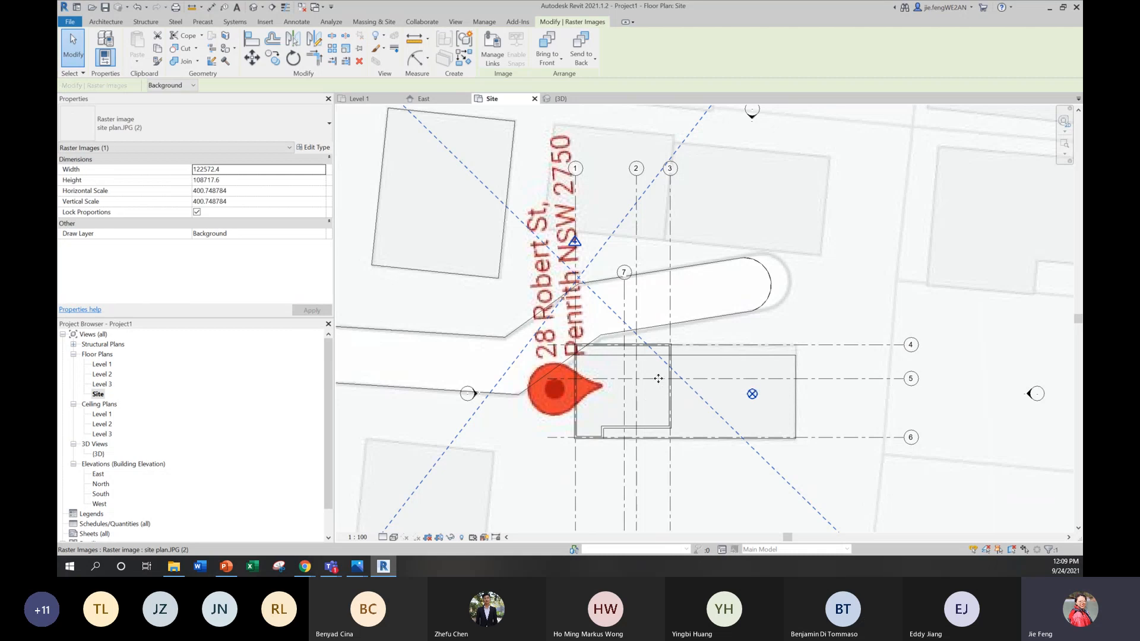
{"action": "scroll", "coordinate": [659, 378], "scroll_direction": "up", "scroll_amount": 3}
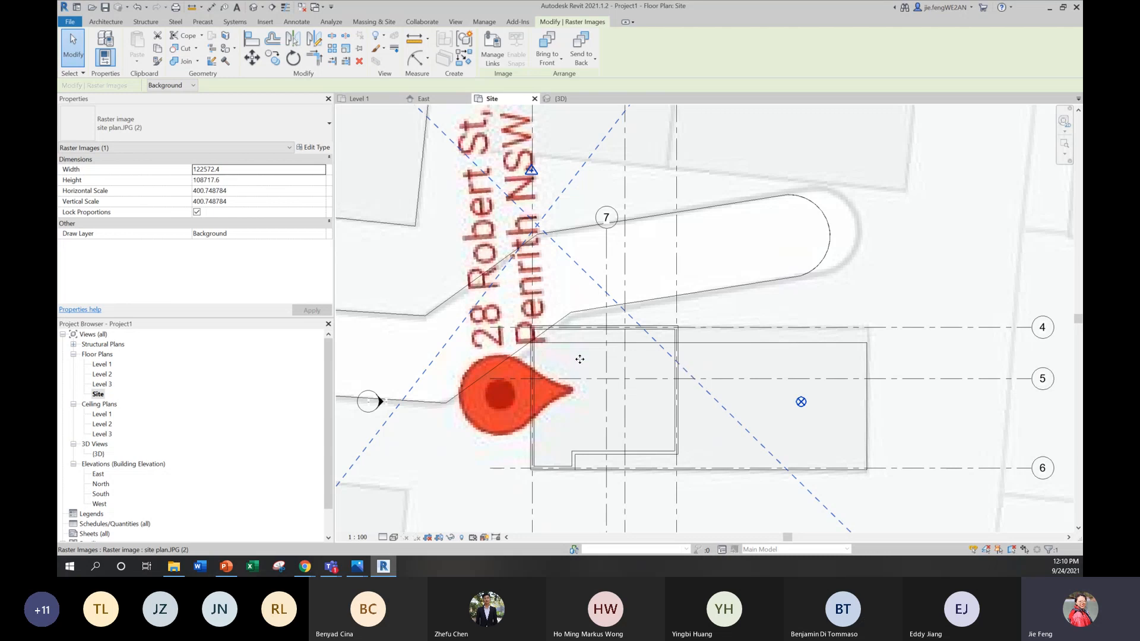
{"action": "key", "text": "Escape"}
{"action": "scroll", "coordinate": [634, 295], "scroll_direction": "down", "scroll_amount": 1}
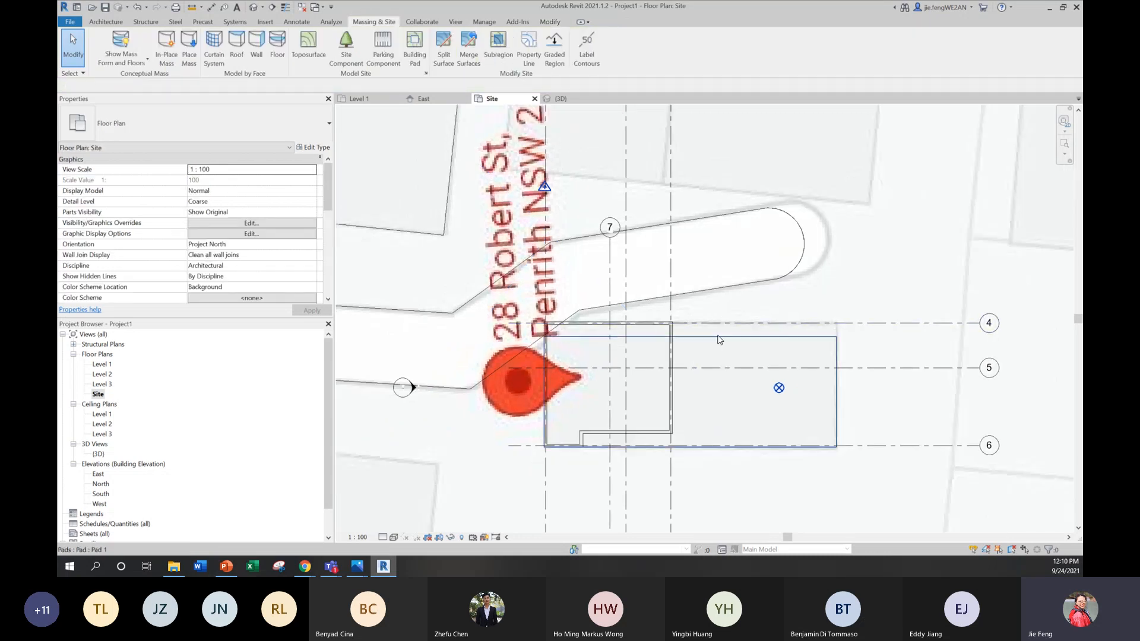
{"action": "left_click", "coordinate": [718, 338]}
{"action": "key", "text": "Escape"}
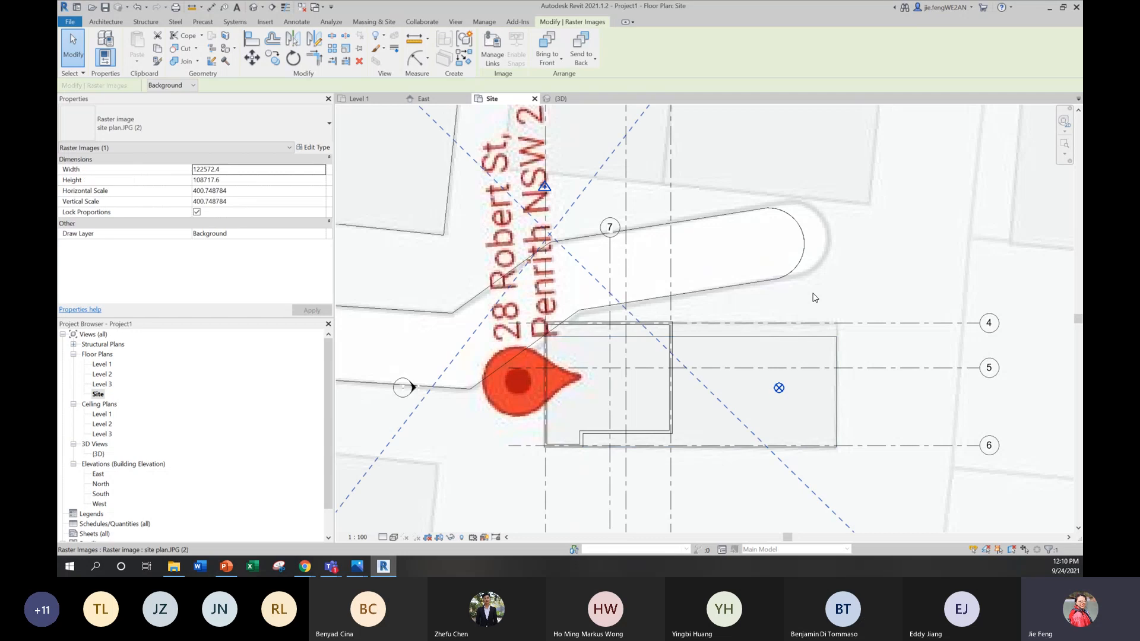
Step: Move grid 4 with its exterior wall inward onto the building pad's edge, away from the driveway
{"action": "scroll", "coordinate": [576, 318], "scroll_direction": "up", "scroll_amount": 3}
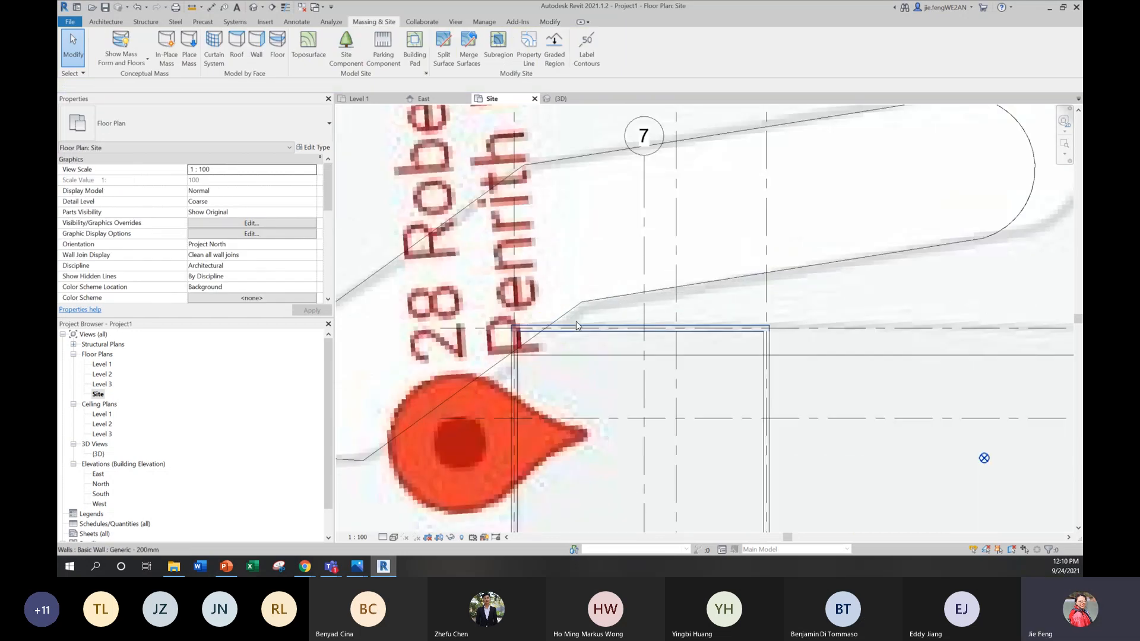
{"action": "left_click", "coordinate": [574, 329]}
{"action": "left_click_drag", "start_coordinate": [574, 331], "coordinate": [575, 358]}
{"action": "left_click_drag", "start_coordinate": [693, 331], "coordinate": [695, 355]}
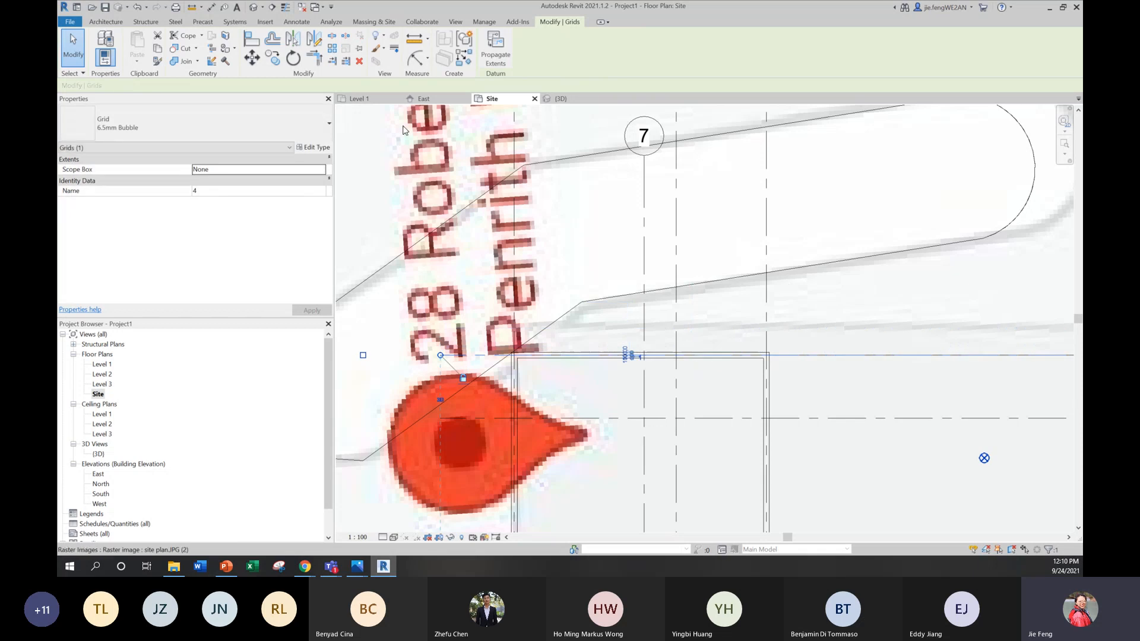
Step: Open the Level 1 floor plan and start a Generic 150mm floor on Level 1 with a straight-line boundary
{"action": "double_click", "coordinate": [102, 364]}
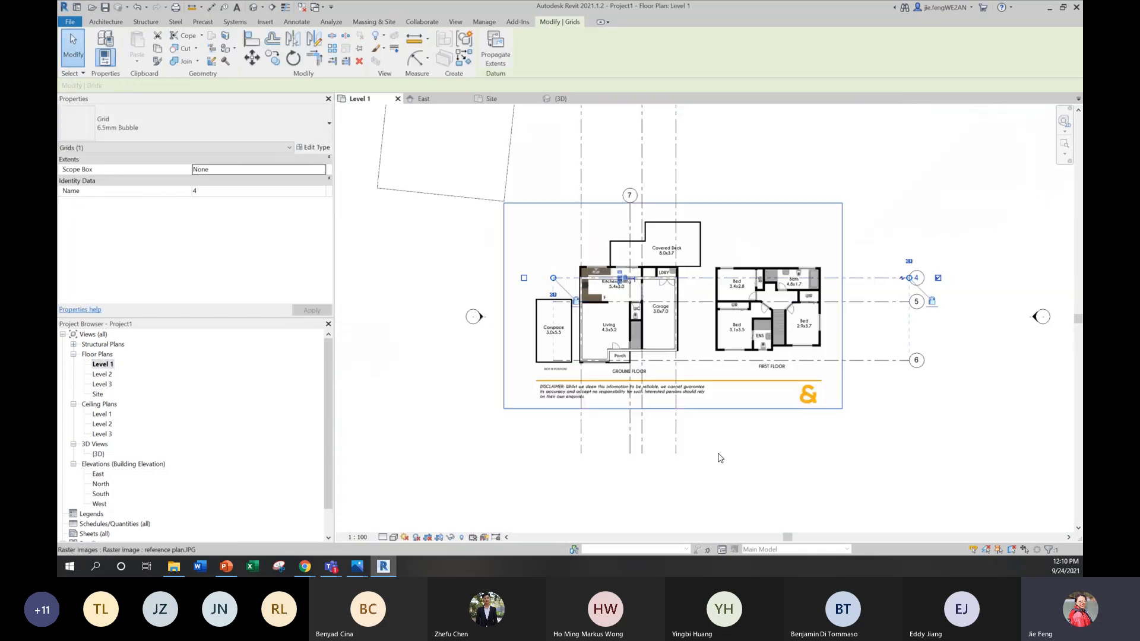
{"action": "scroll", "coordinate": [693, 262], "scroll_direction": "up", "scroll_amount": 3}
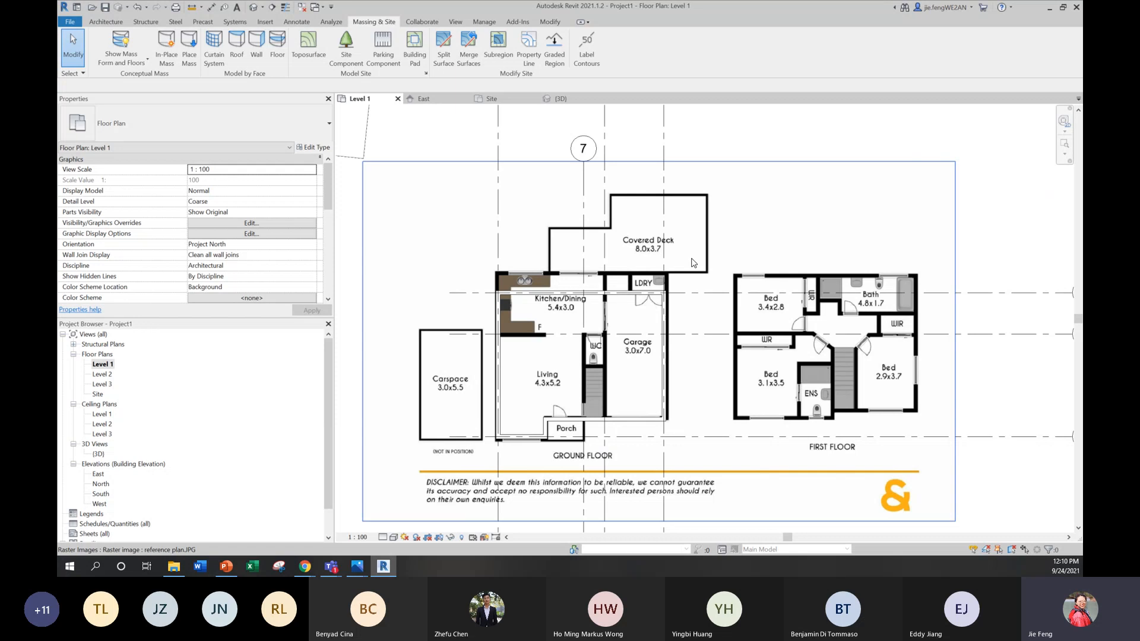
{"action": "scroll", "coordinate": [692, 262], "scroll_direction": "up", "scroll_amount": 1}
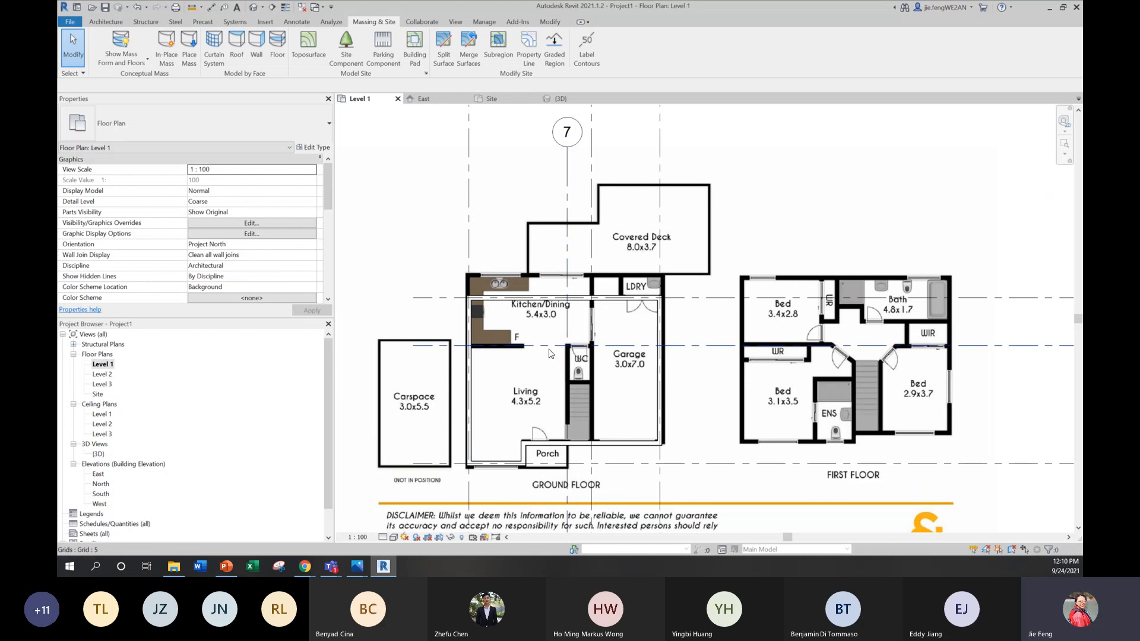
{"action": "left_click", "coordinate": [750, 218]}
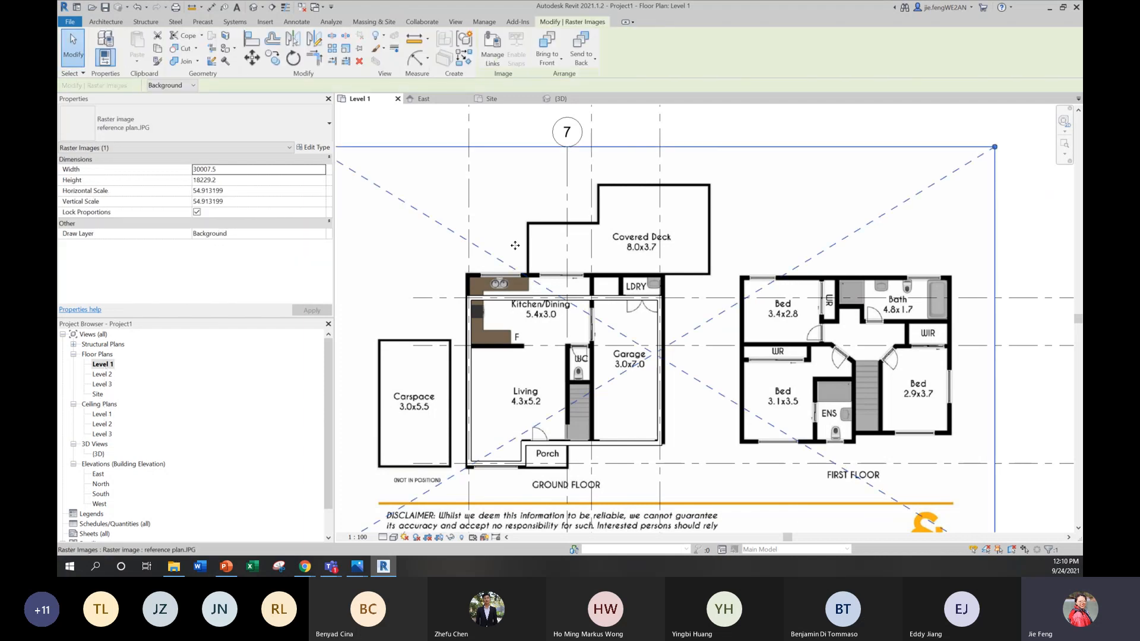
{"action": "left_click", "coordinate": [109, 25]}
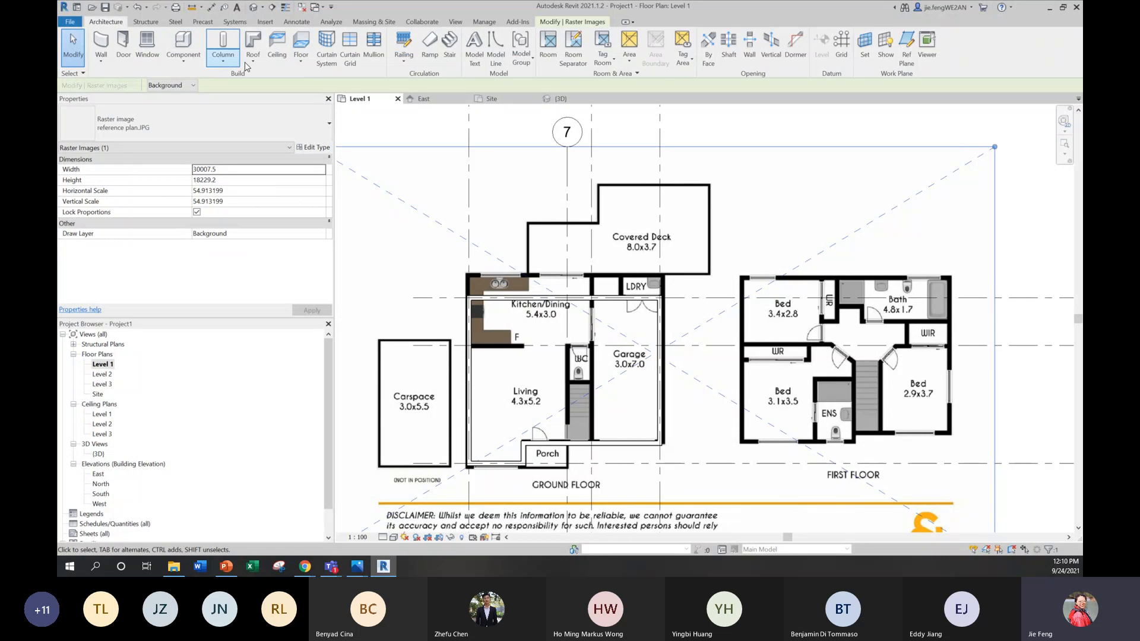
{"action": "left_click", "coordinate": [301, 62]}
{"action": "left_click", "coordinate": [321, 79]}
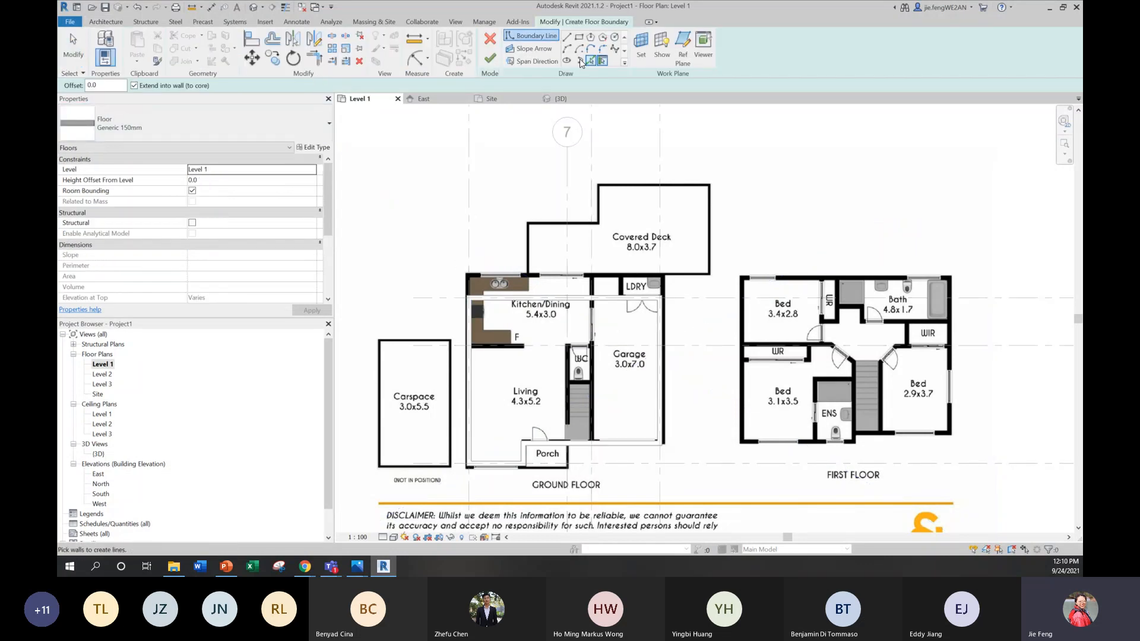
{"action": "left_click", "coordinate": [566, 37]}
{"action": "scroll", "coordinate": [544, 306], "scroll_direction": "up", "scroll_amount": 3}
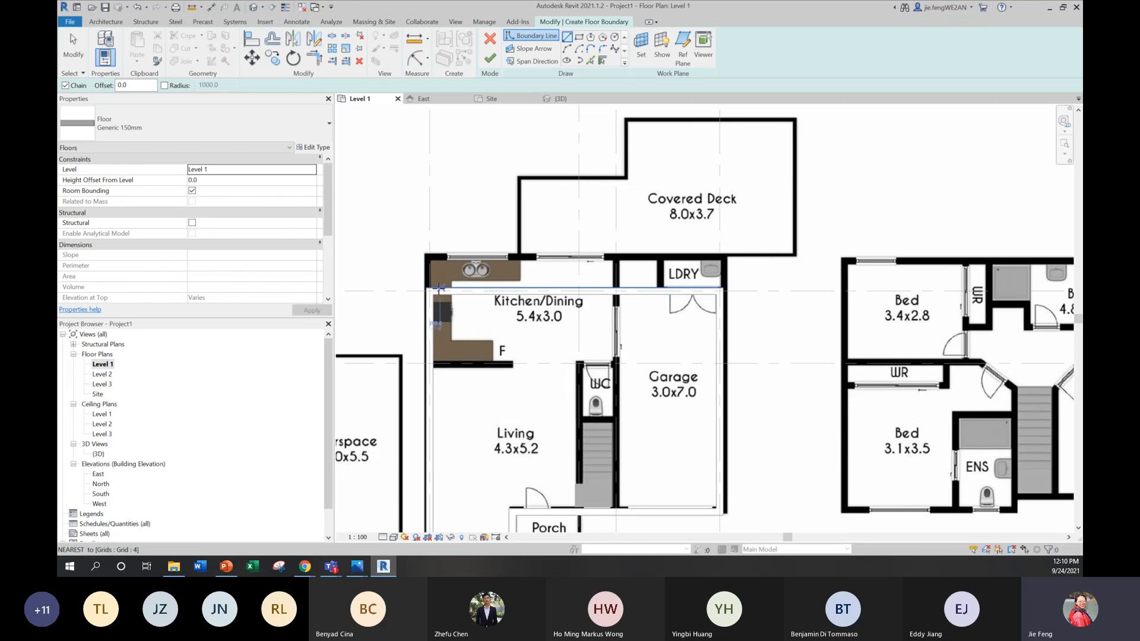
Step: Trace the floor boundary along the outer faces of the exterior walls, following the porch recess, close the loop and finish the floor
{"action": "left_click", "coordinate": [720, 289]}
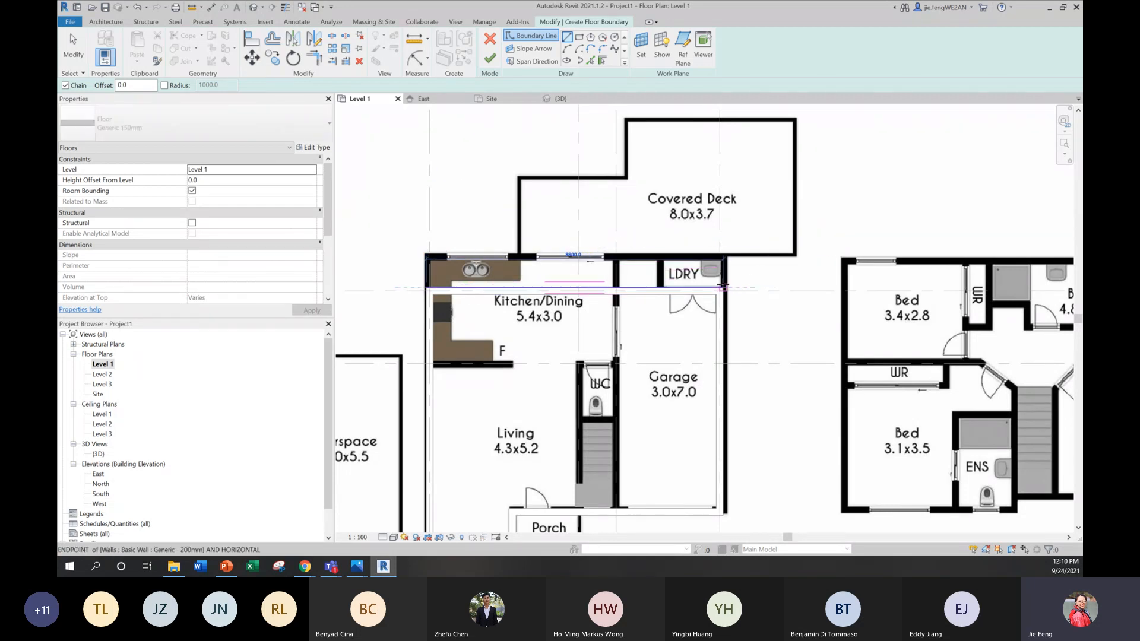
{"action": "middle_click_drag", "start_coordinate": [715, 516], "coordinate": [761, 400]}
{"action": "scroll", "coordinate": [762, 401], "scroll_direction": "up", "scroll_amount": 2}
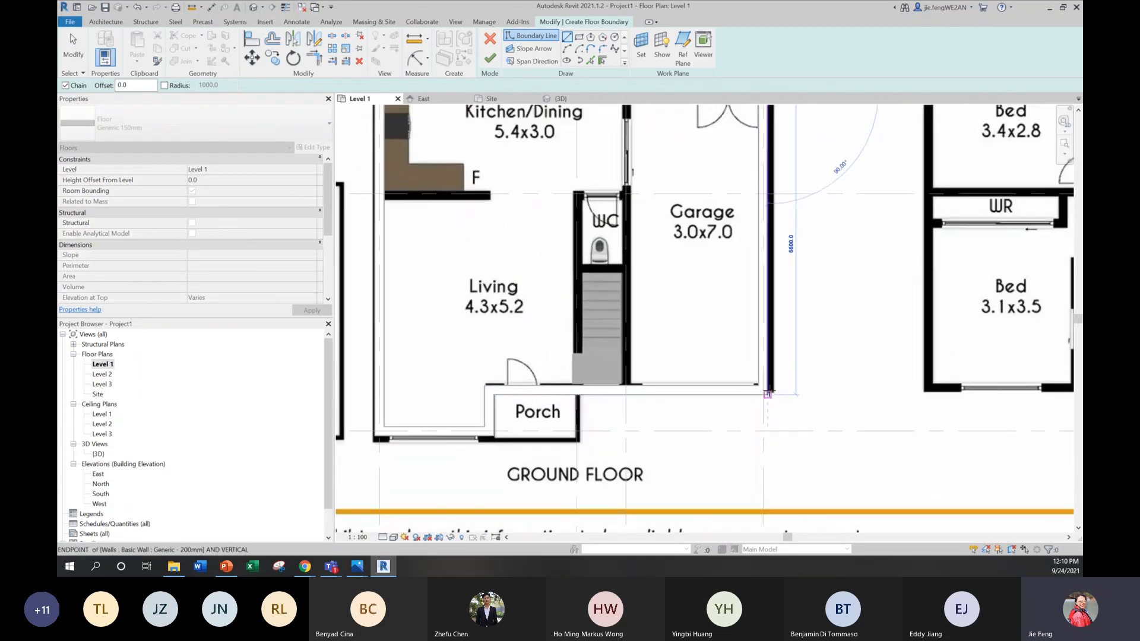
{"action": "left_click", "coordinate": [768, 393]}
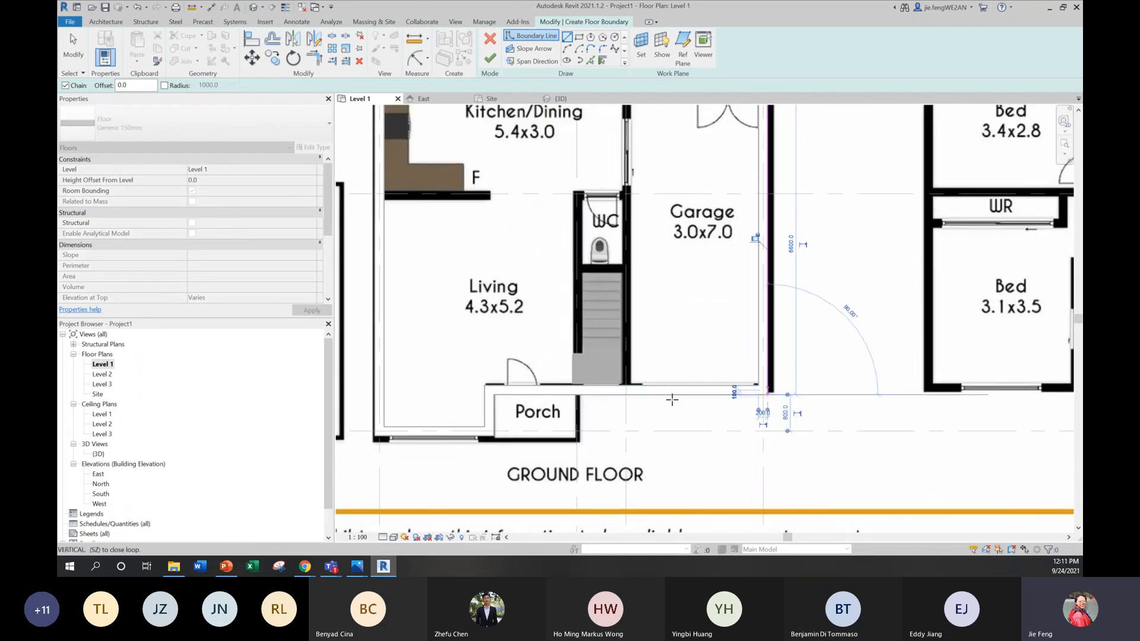
{"action": "left_click", "coordinate": [494, 393]}
{"action": "left_click", "coordinate": [494, 436]}
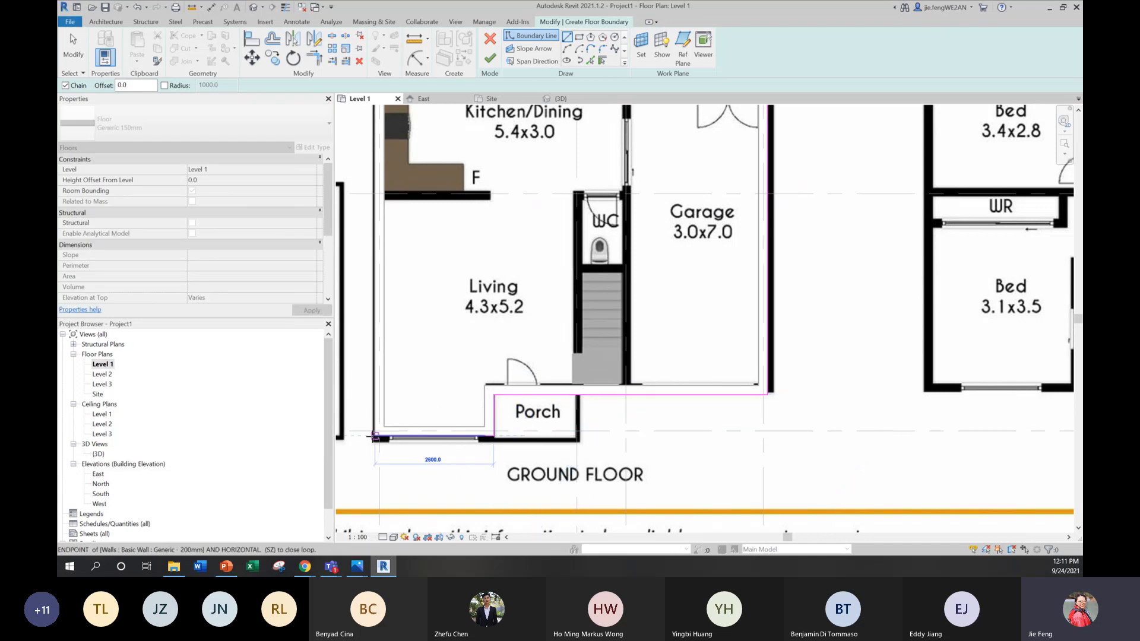
{"action": "left_click", "coordinate": [375, 437]}
{"action": "scroll", "coordinate": [469, 136], "scroll_direction": "up", "scroll_amount": 1}
{"action": "middle_click_drag", "start_coordinate": [468, 145], "coordinate": [473, 396]}
{"action": "left_click", "coordinate": [364, 343]}
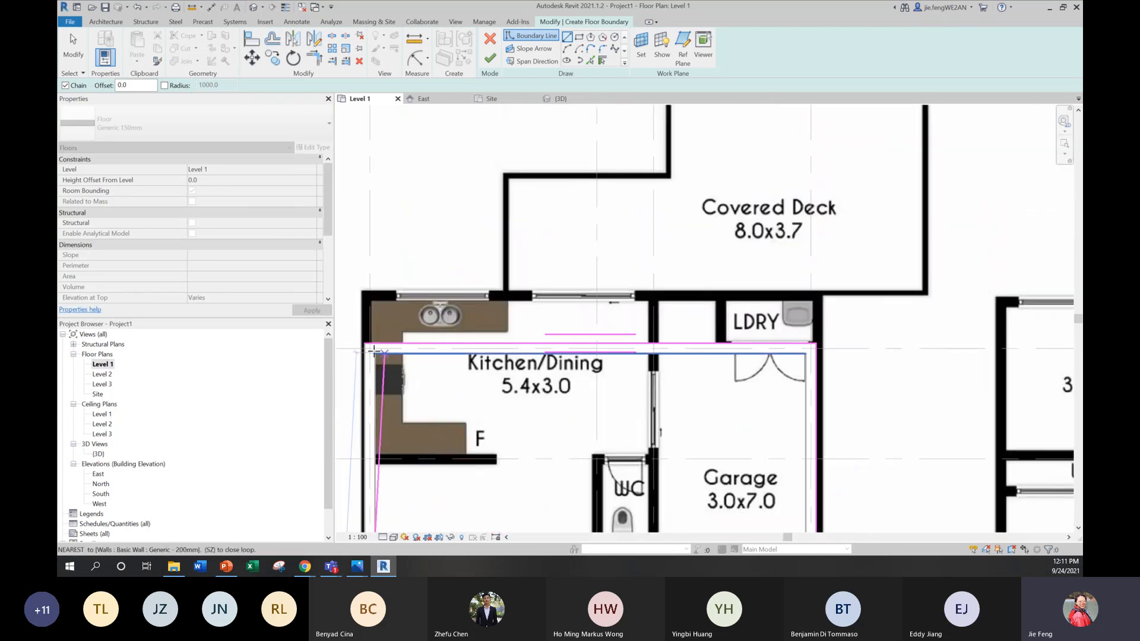
{"action": "left_click", "coordinate": [490, 58]}
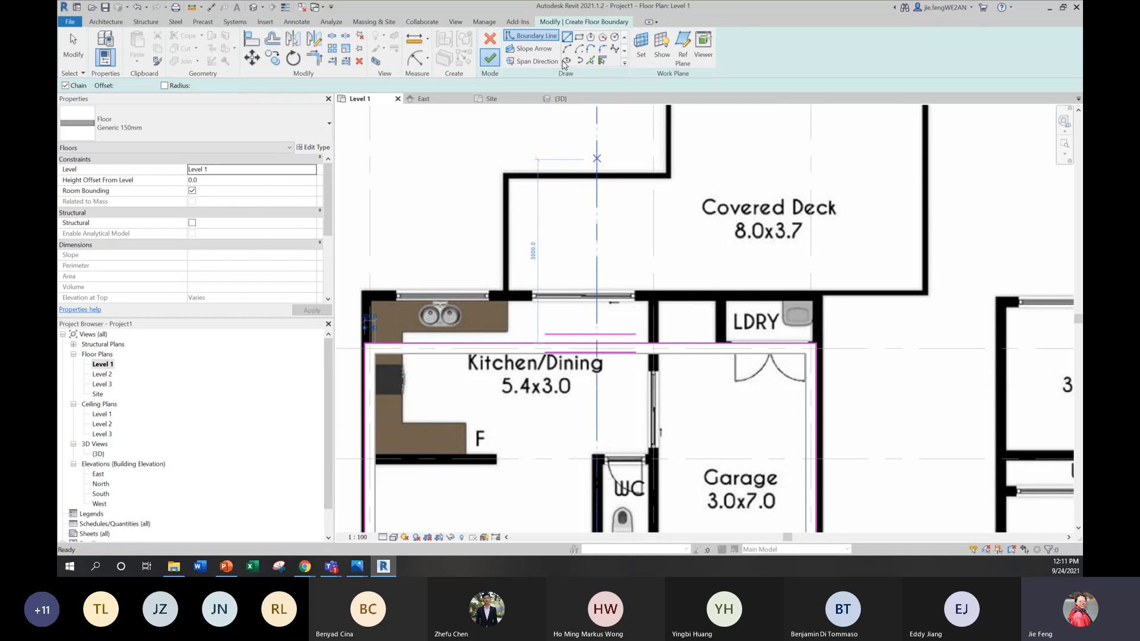
Step: Check the new floor inside the walls in the 3D view and return to the Level 1 plan
{"action": "scroll", "coordinate": [741, 225], "scroll_direction": "down", "scroll_amount": 5}
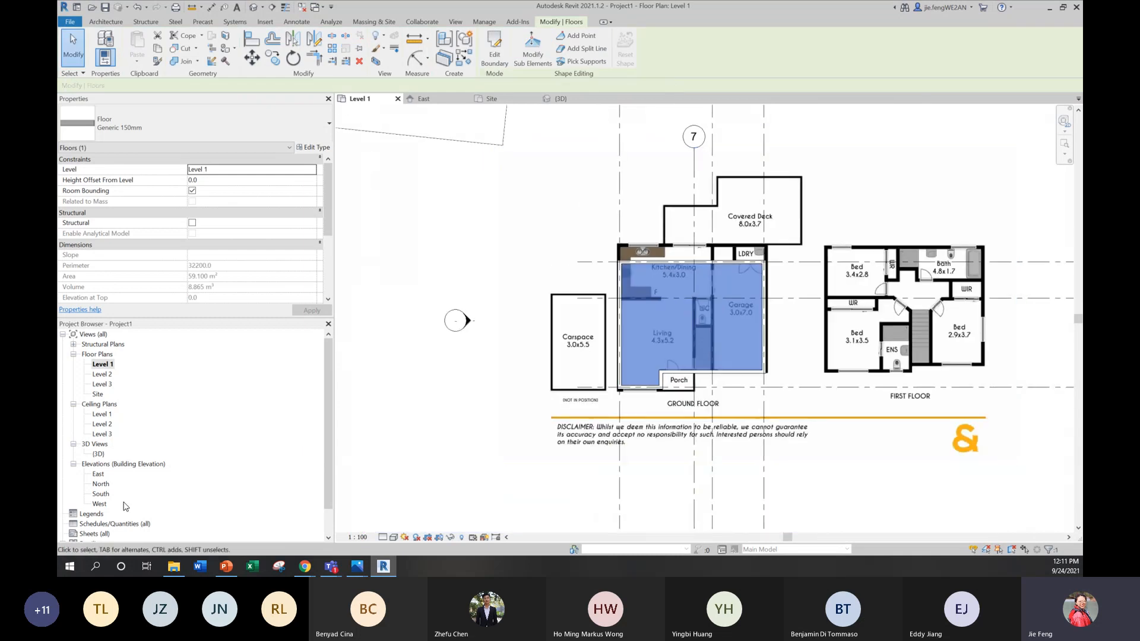
{"action": "double_click", "coordinate": [99, 454]}
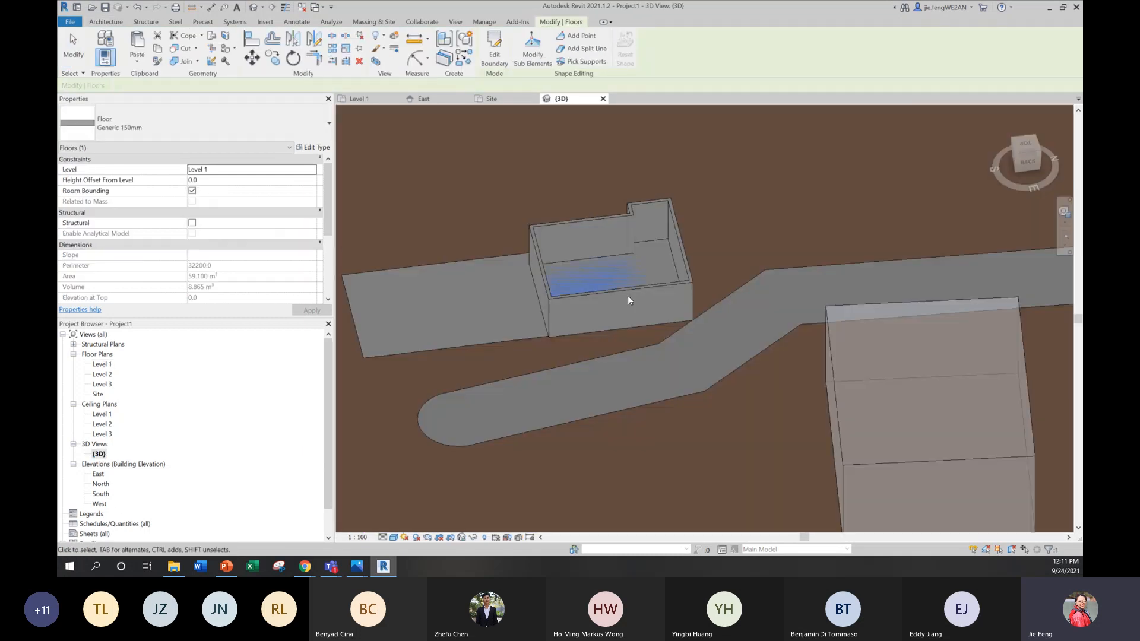
{"action": "double_click", "coordinate": [102, 364]}
{"action": "middle_click_drag", "start_coordinate": [605, 364], "coordinate": [597, 357]}
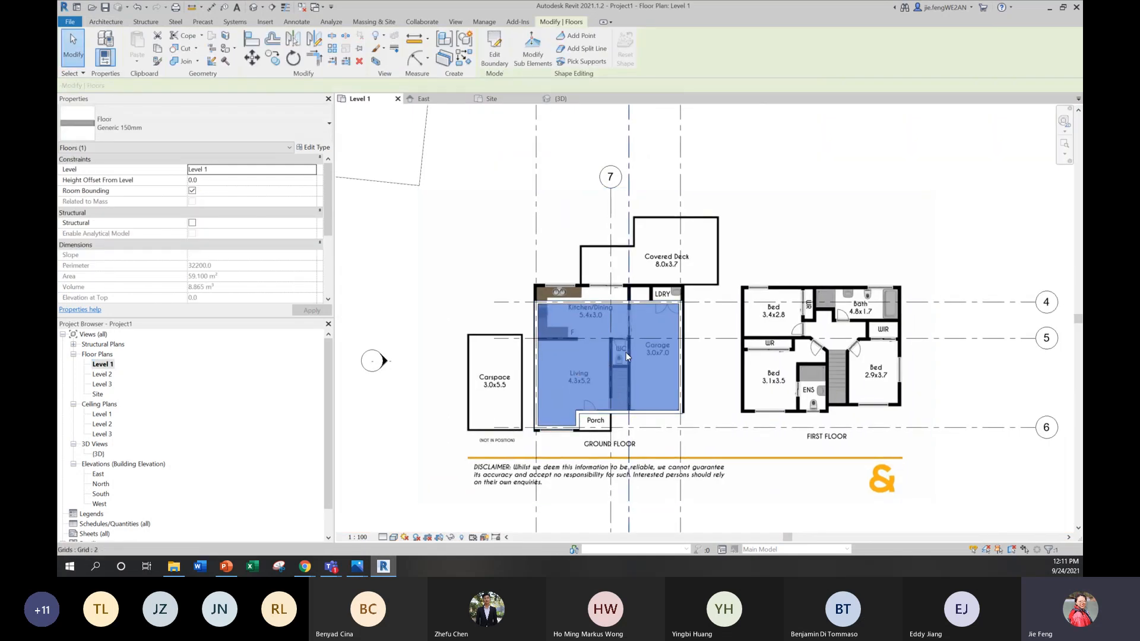
Step: Place a building section through the kitchen and living side of the house, parallel to grid 7 and facing the garage
{"action": "left_click", "coordinate": [117, 24]}
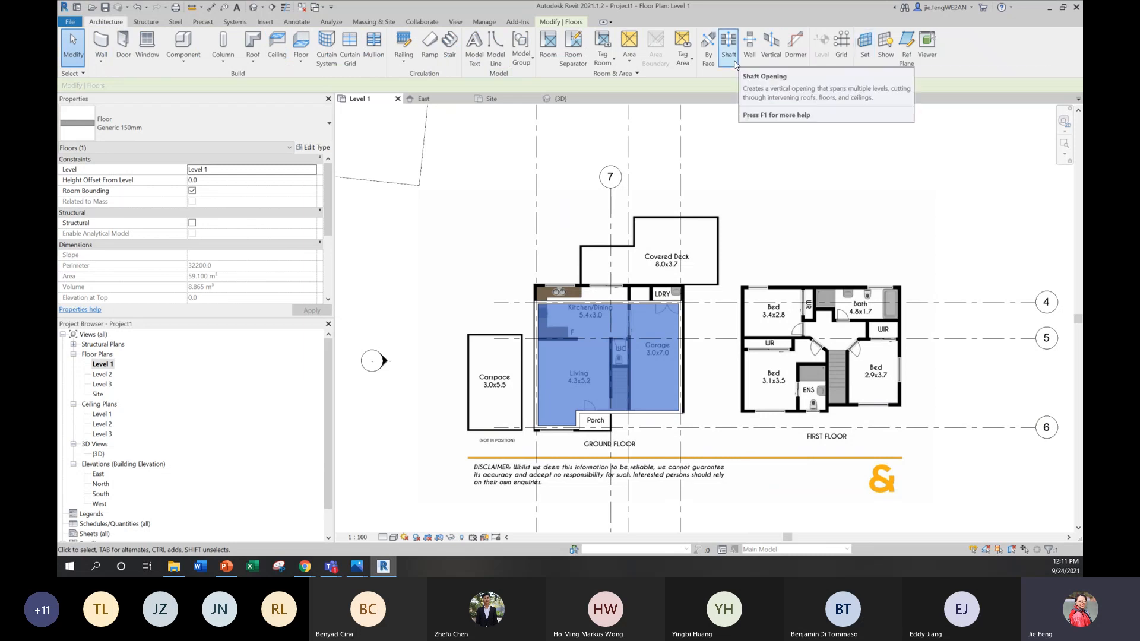
{"action": "left_click", "coordinate": [453, 22]}
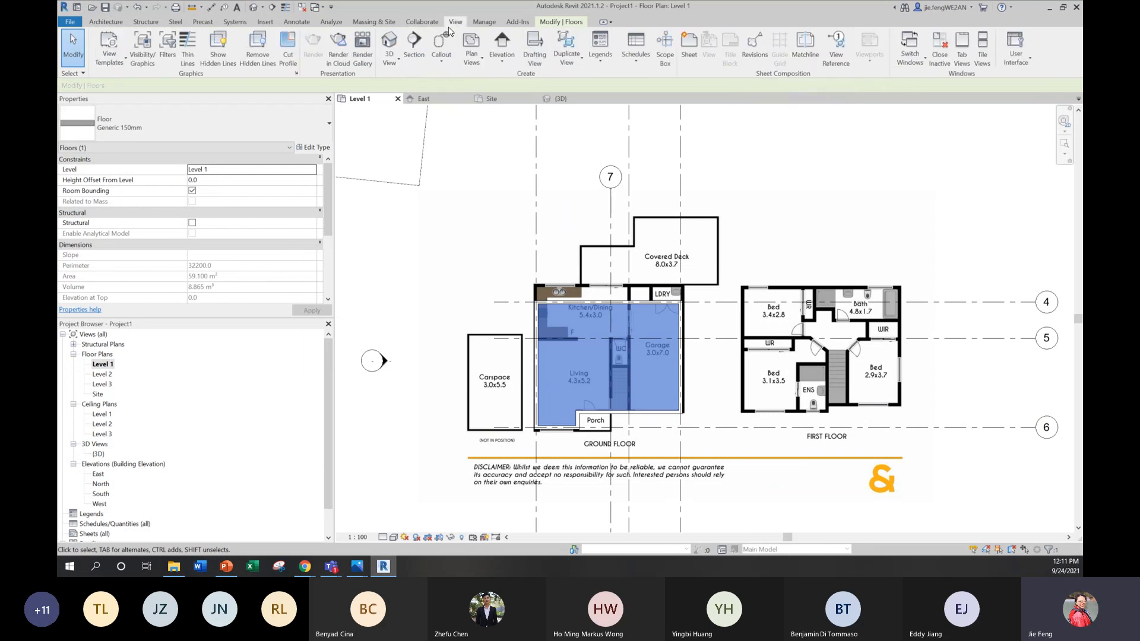
{"action": "left_click", "coordinate": [414, 42]}
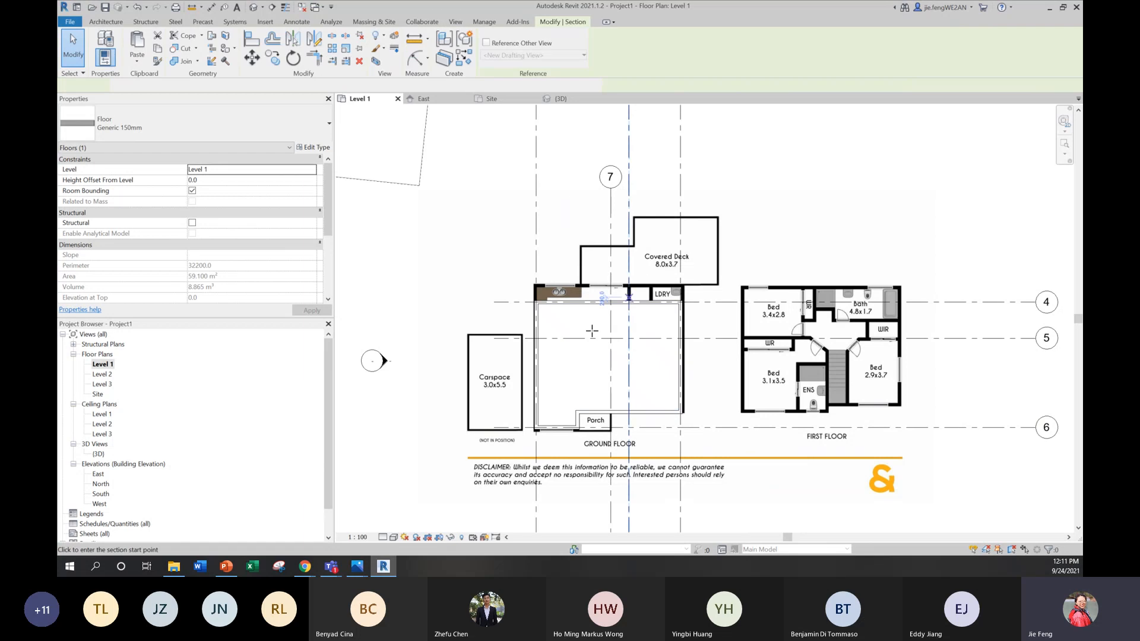
{"action": "left_click", "coordinate": [561, 236]}
{"action": "left_click", "coordinate": [563, 499]}
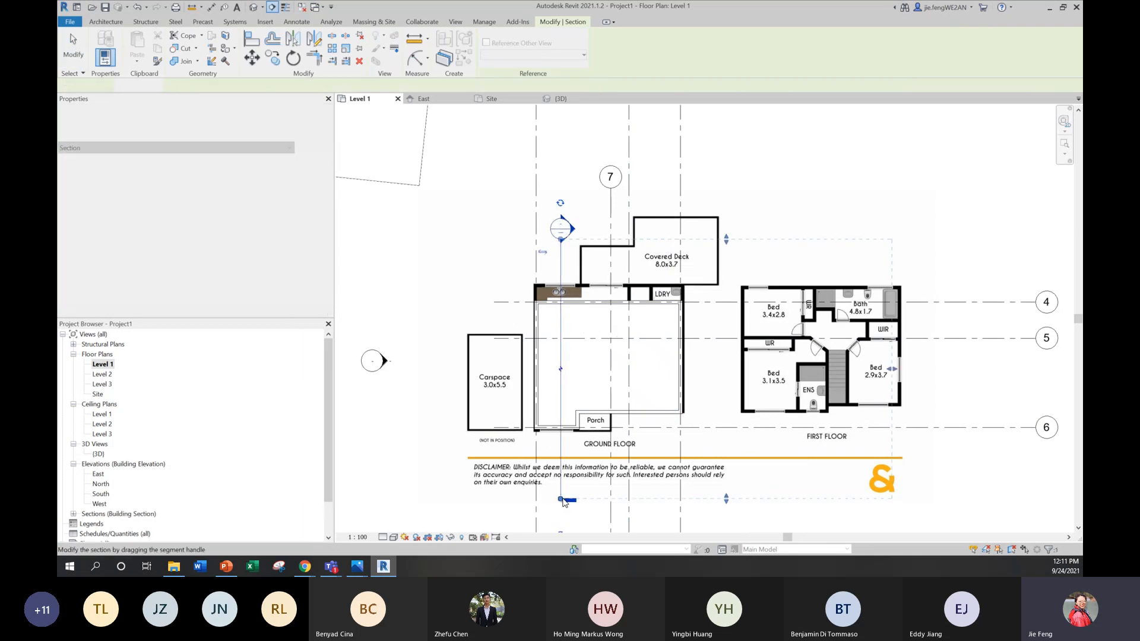
{"action": "key", "text": "Escape"}
{"action": "key", "text": "Escape"}
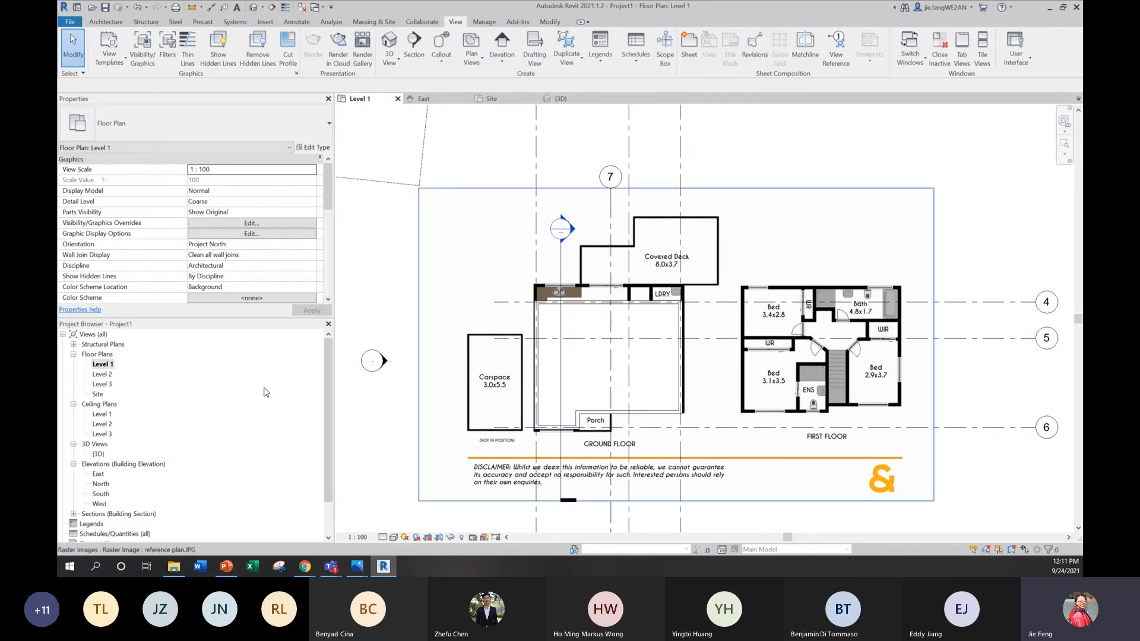
Step: Open the new building section view and extend its upper crop boundary above Level 3
{"action": "left_click", "coordinate": [73, 513]}
{"action": "left_click", "coordinate": [102, 523]}
{"action": "double_click", "coordinate": [102, 523]}
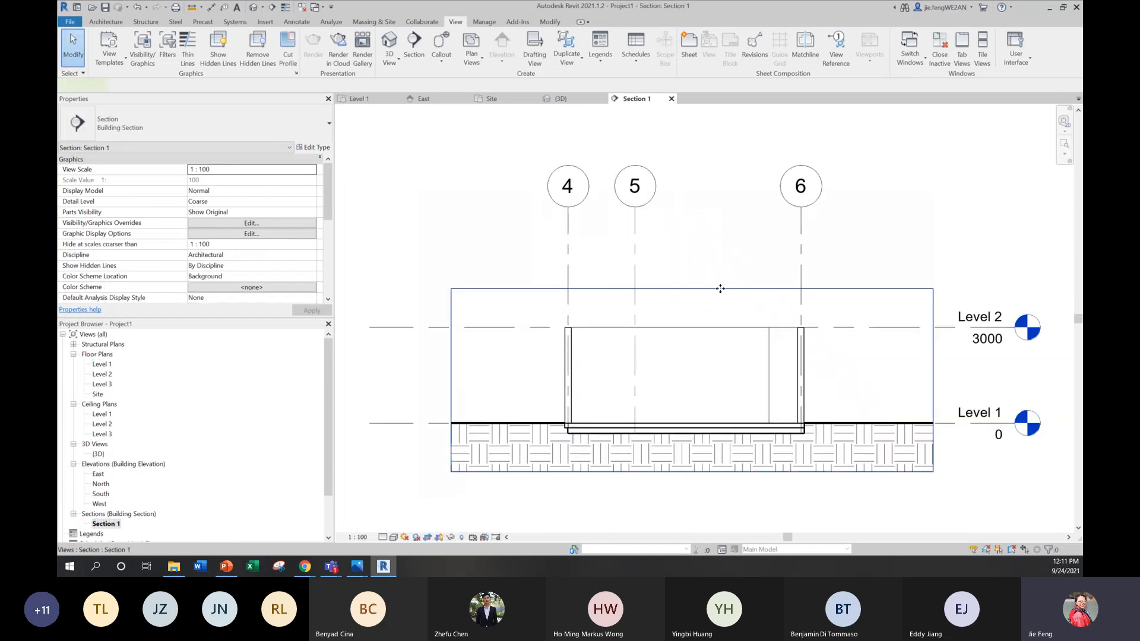
{"action": "left_click", "coordinate": [720, 288]}
{"action": "left_click_drag", "start_coordinate": [691, 289], "coordinate": [720, 212]}
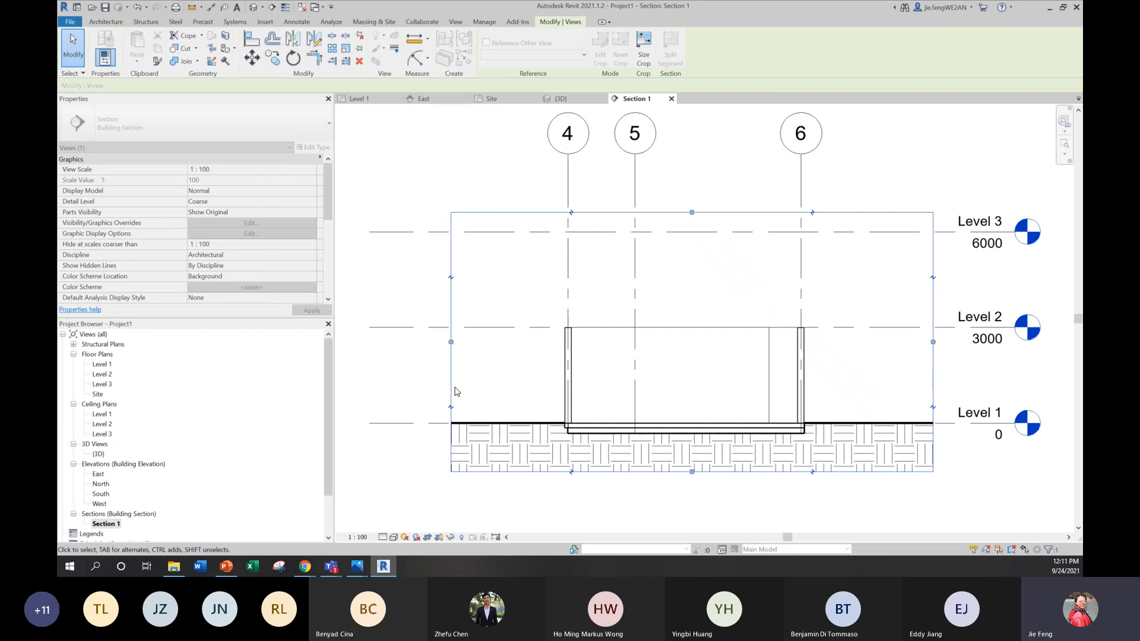
Step: Extend the section's crop region outward beyond grids 4 and 6 on both sides and deeper into the ground below Level 1
{"action": "left_click_drag", "start_coordinate": [450, 342], "coordinate": [409, 342]}
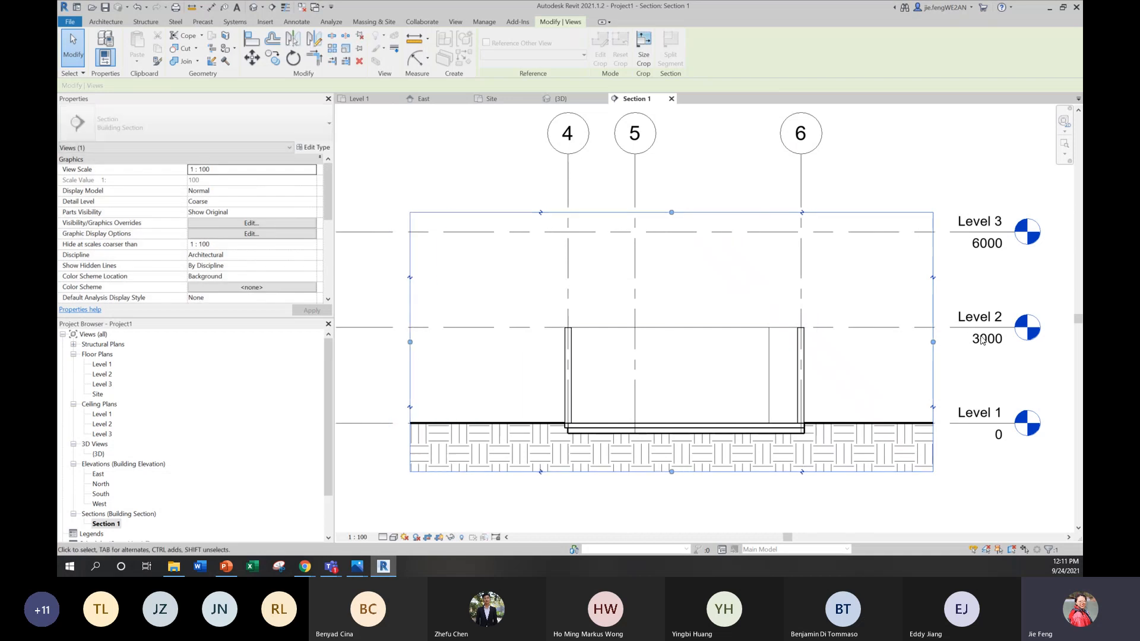
{"action": "left_click_drag", "start_coordinate": [933, 342], "coordinate": [976, 342]}
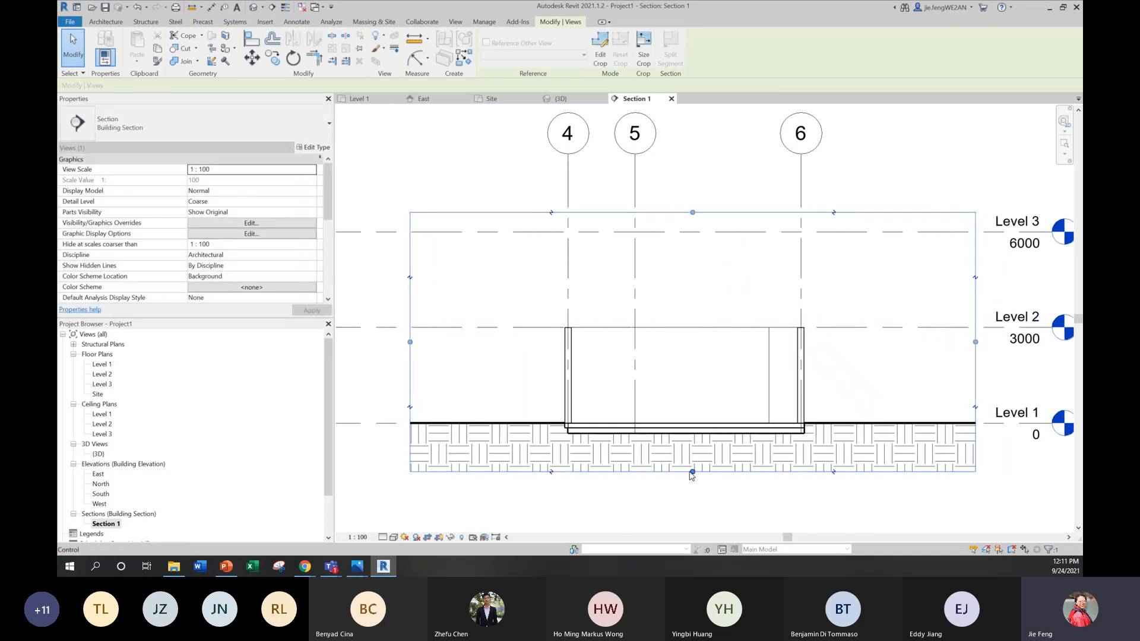
{"action": "left_click_drag", "start_coordinate": [692, 471], "coordinate": [692, 520]}
{"action": "middle_click_drag", "start_coordinate": [915, 431], "coordinate": [876, 280]}
{"action": "scroll", "coordinate": [876, 280], "scroll_direction": "down", "scroll_amount": 1}
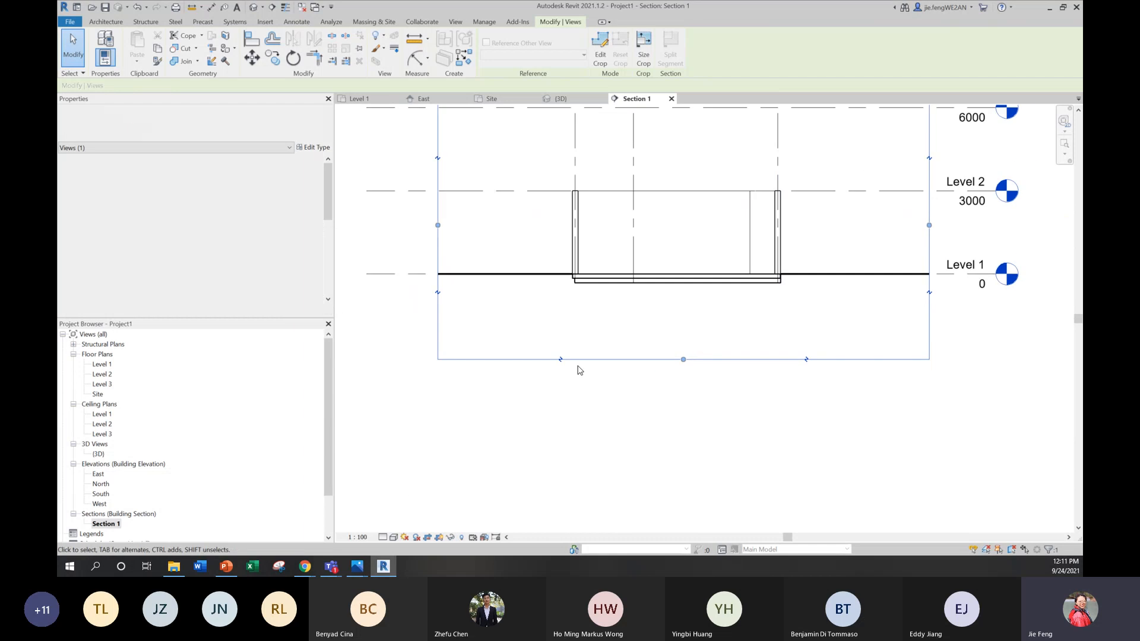
{"action": "left_click_drag", "start_coordinate": [683, 359], "coordinate": [683, 484]}
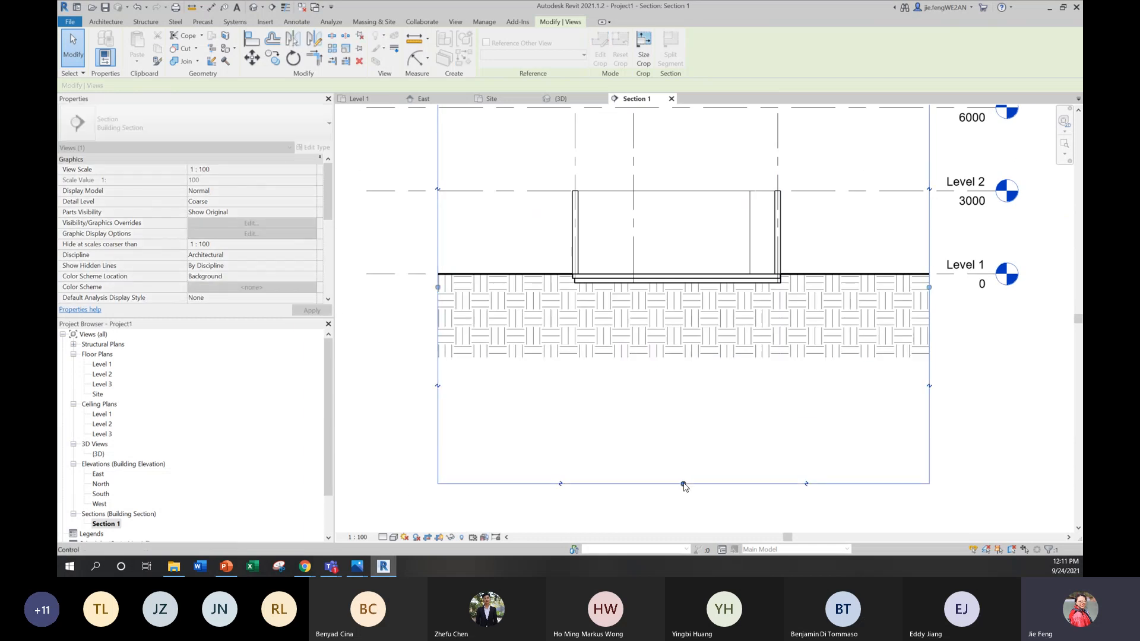
{"action": "left_click", "coordinate": [982, 378]}
Step: Examine how the building pad and the Level 1 floor meet at the base of the exterior wall near grid 4
{"action": "middle_click_drag", "start_coordinate": [814, 303], "coordinate": [799, 423]}
{"action": "scroll", "coordinate": [735, 399], "scroll_direction": "up", "scroll_amount": 3}
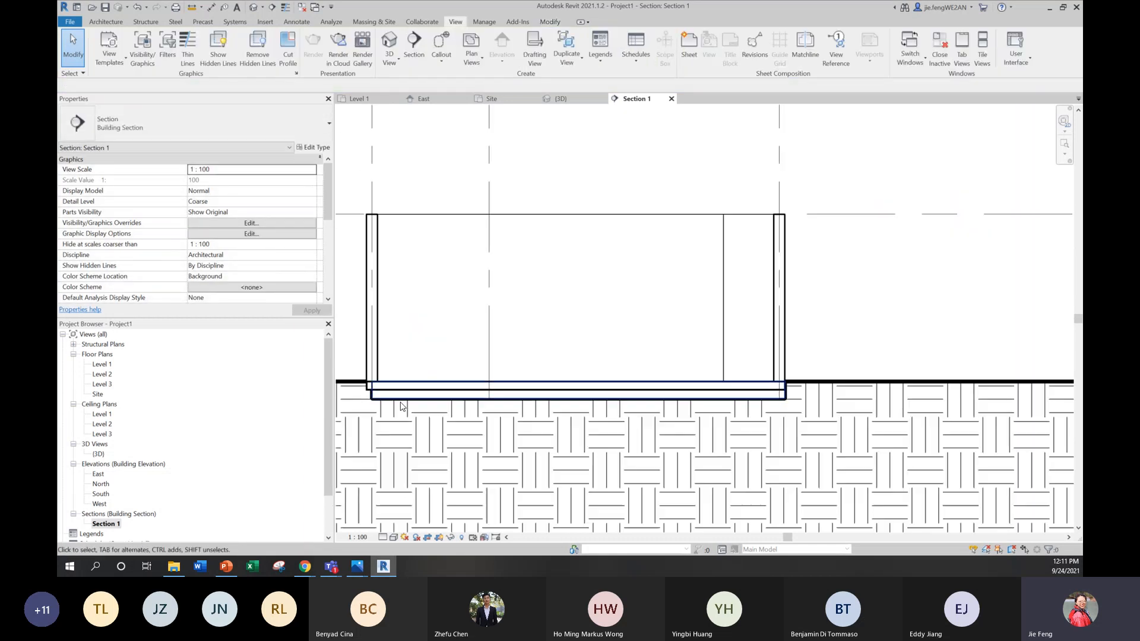
{"action": "scroll", "coordinate": [374, 388], "scroll_direction": "up", "scroll_amount": 3}
{"action": "left_click", "coordinate": [392, 415]}
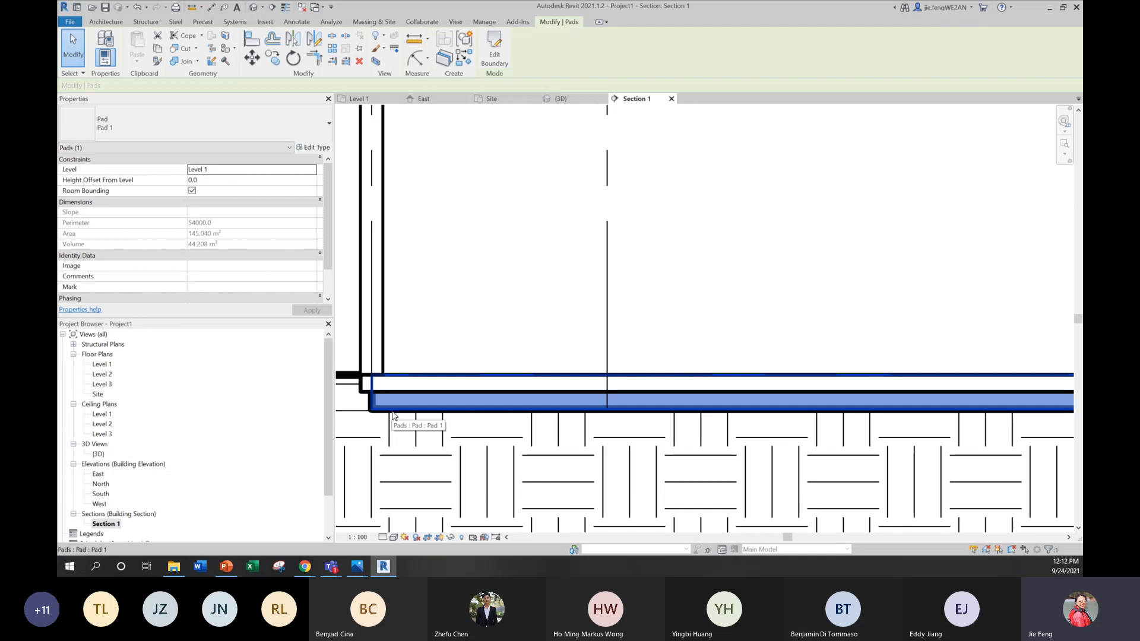
{"action": "left_click", "coordinate": [408, 380]}
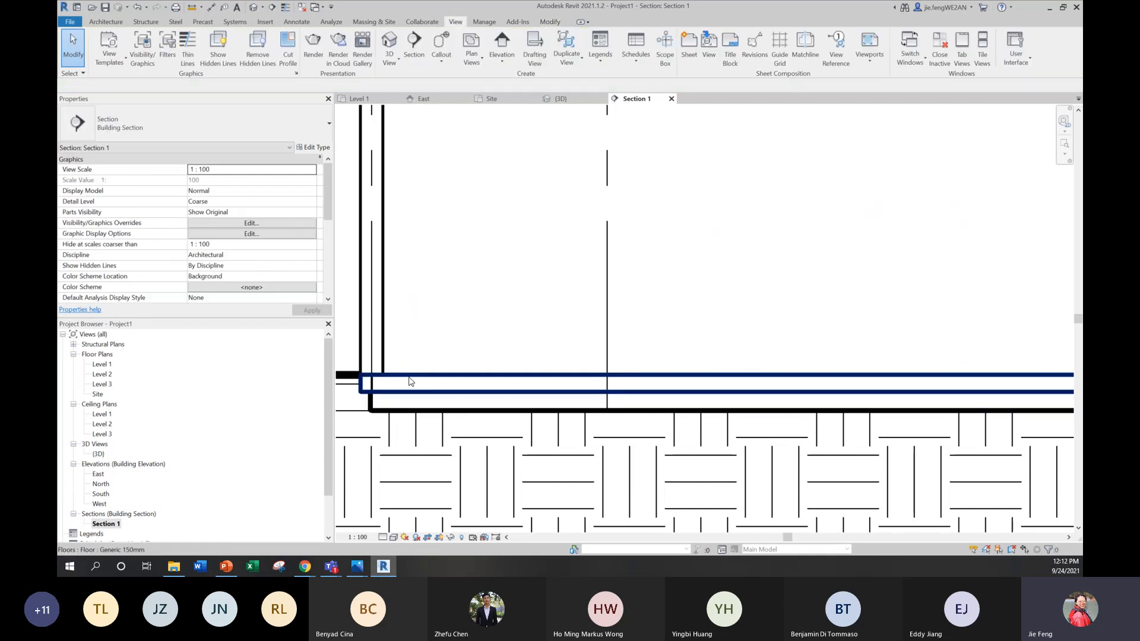
{"action": "left_click", "coordinate": [409, 377]}
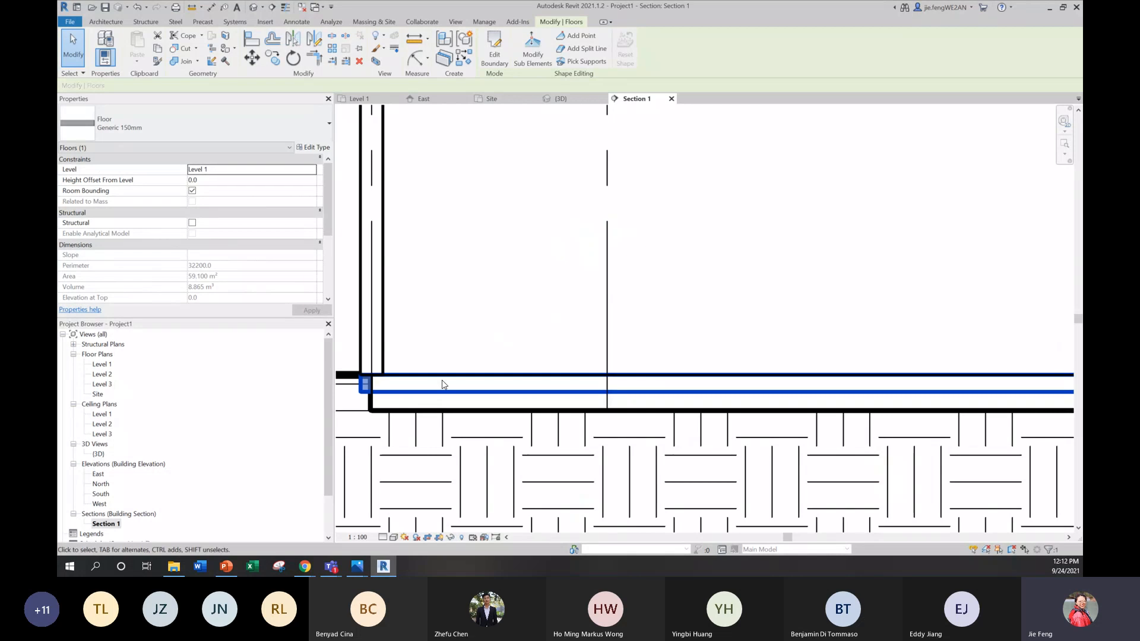
{"action": "middle_click_drag", "start_coordinate": [373, 399], "coordinate": [441, 403]}
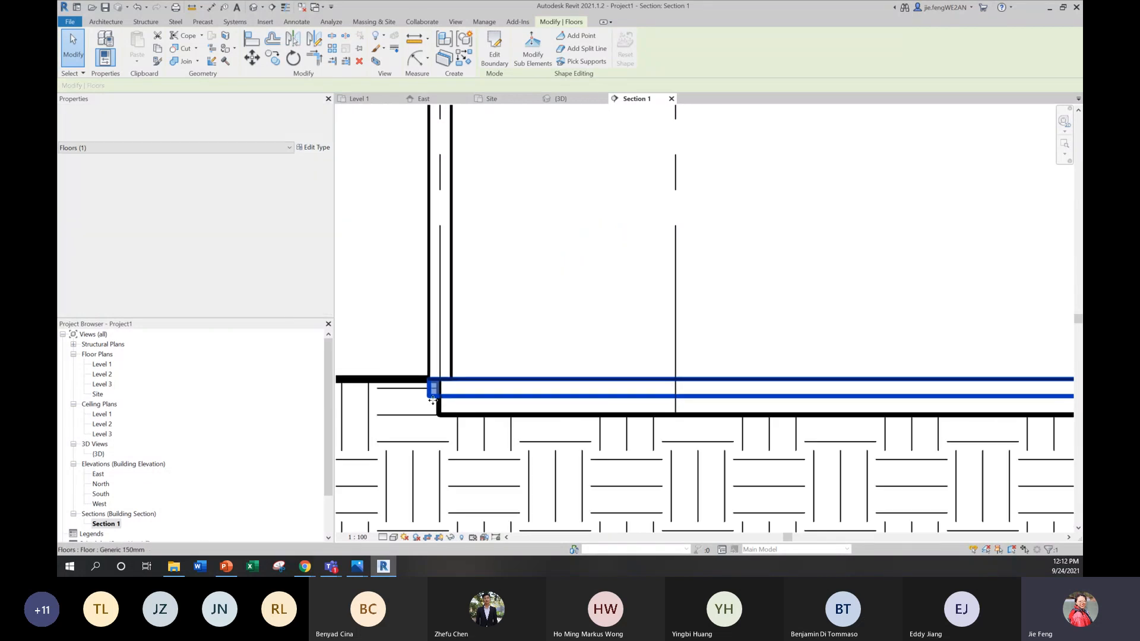
Step: Try to move the building pad's boundary along grid 4 out to the outer wall face in the Level 1 plan
{"action": "left_click", "coordinate": [440, 412]}
{"action": "left_click", "coordinate": [440, 413]}
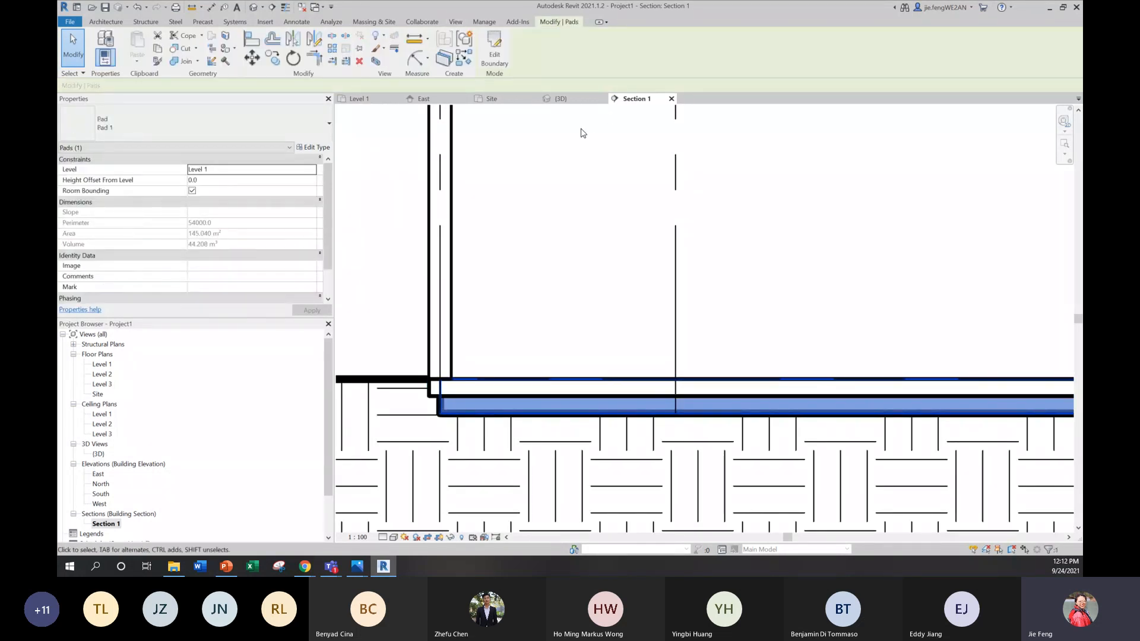
{"action": "left_click", "coordinate": [495, 54]}
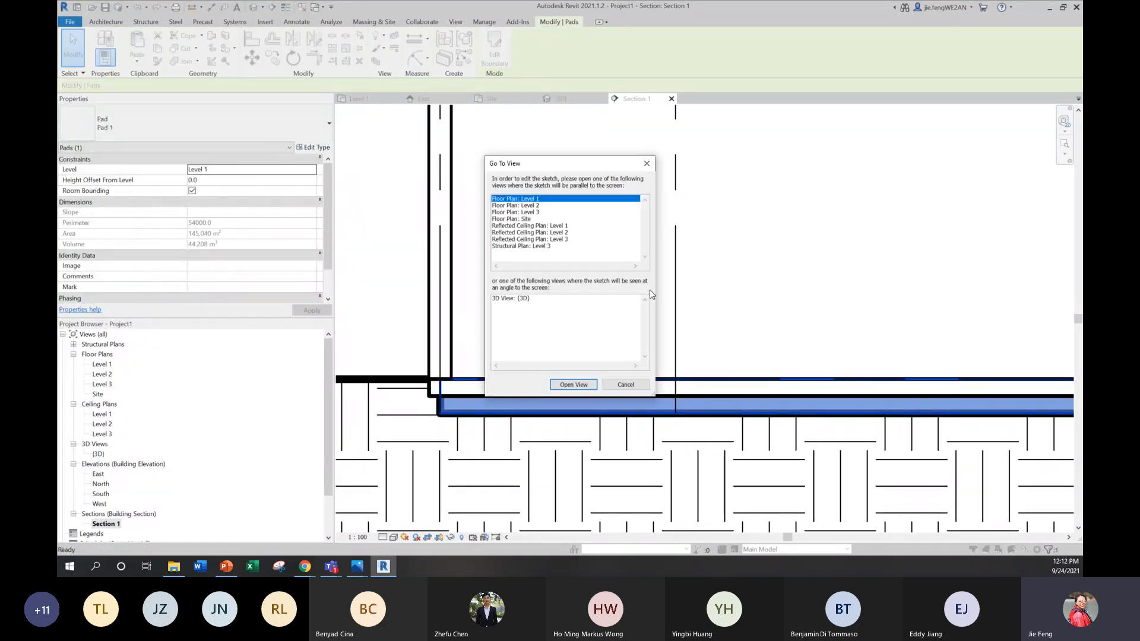
{"action": "left_click", "coordinate": [567, 386]}
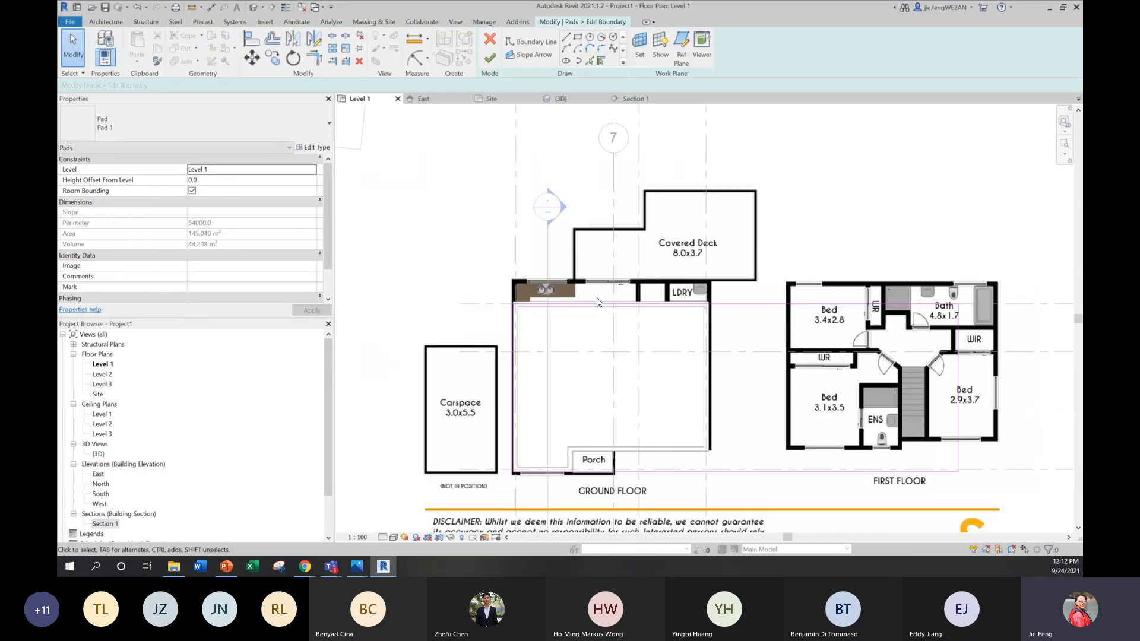
{"action": "scroll", "coordinate": [545, 309], "scroll_direction": "up", "scroll_amount": 5}
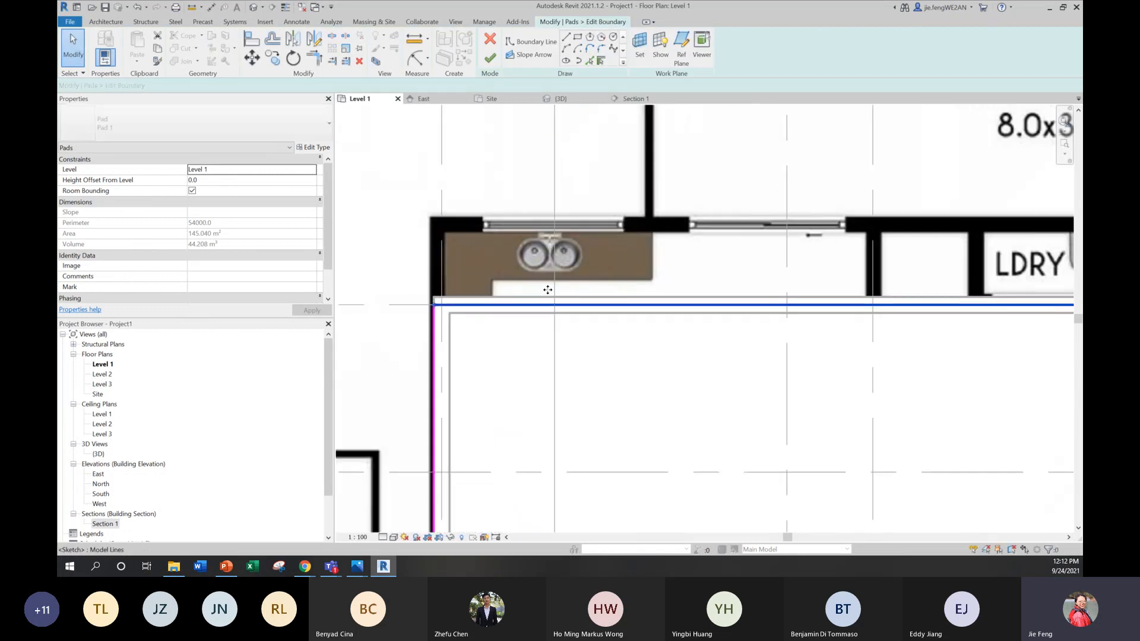
{"action": "left_click_drag", "start_coordinate": [548, 290], "coordinate": [547, 297]}
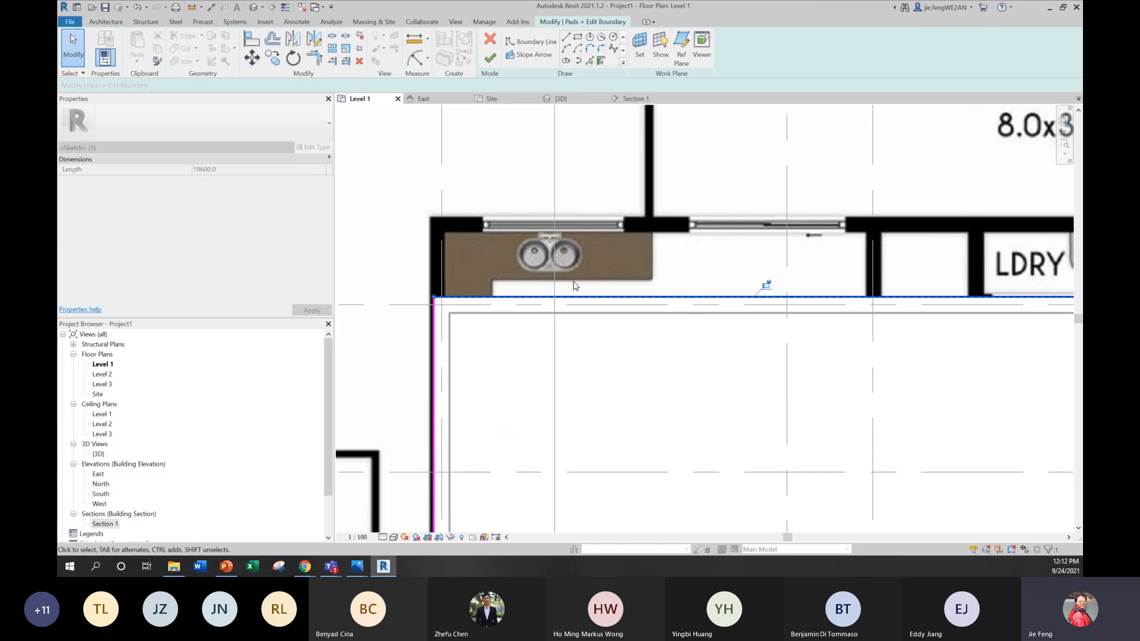
{"action": "left_click", "coordinate": [491, 59]}
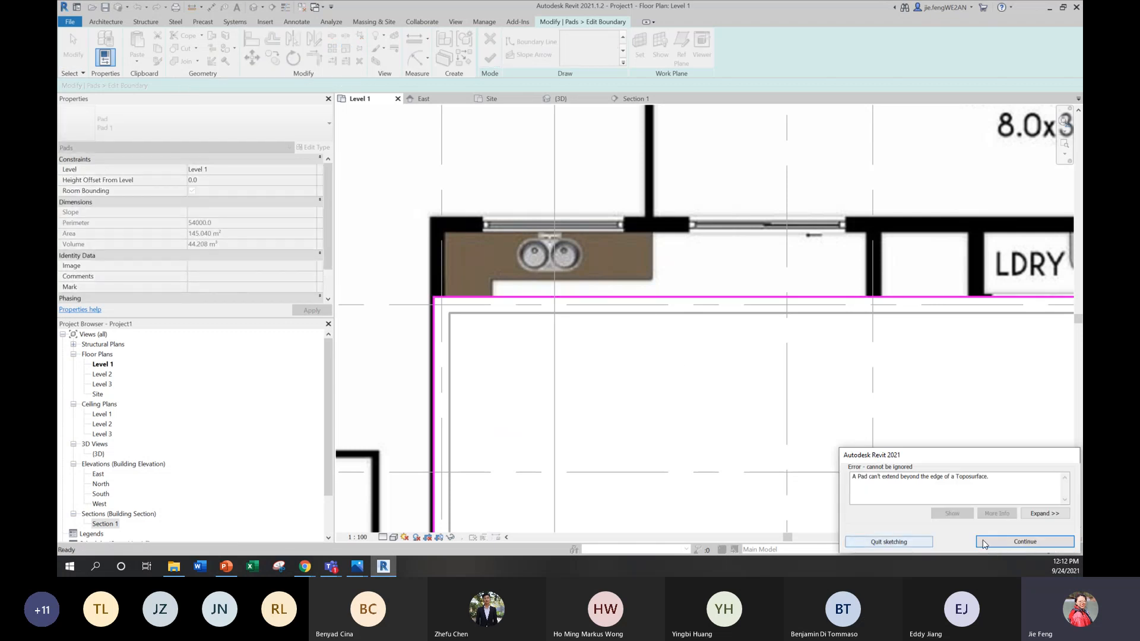
{"action": "left_click", "coordinate": [916, 542]}
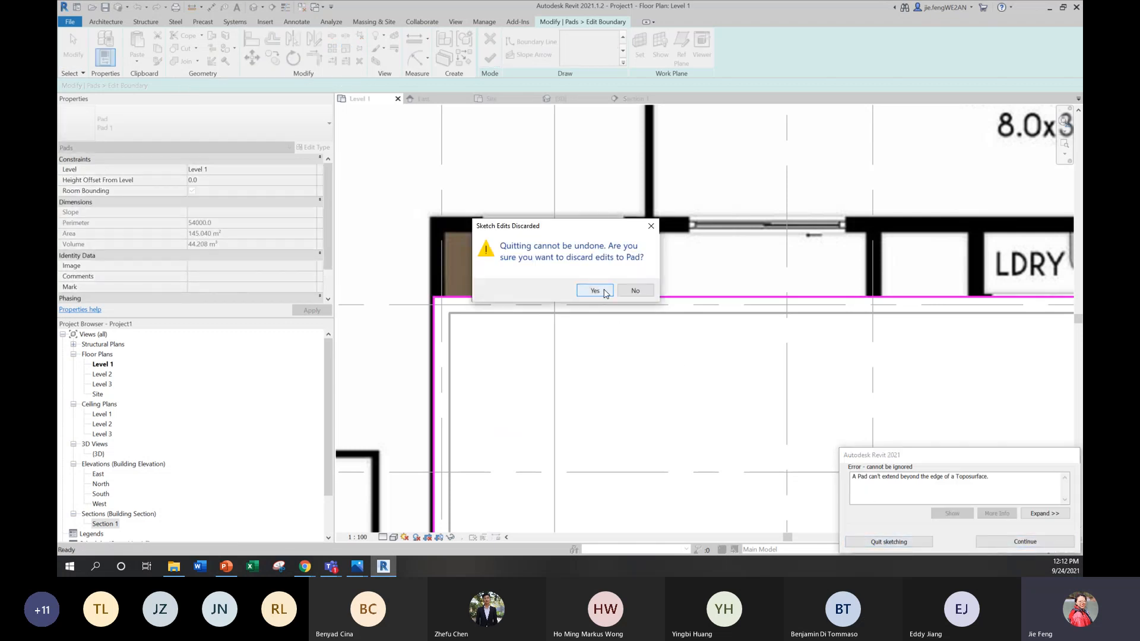
{"action": "left_click", "coordinate": [605, 294]}
{"action": "scroll", "coordinate": [563, 302], "scroll_direction": "down", "scroll_amount": 5}
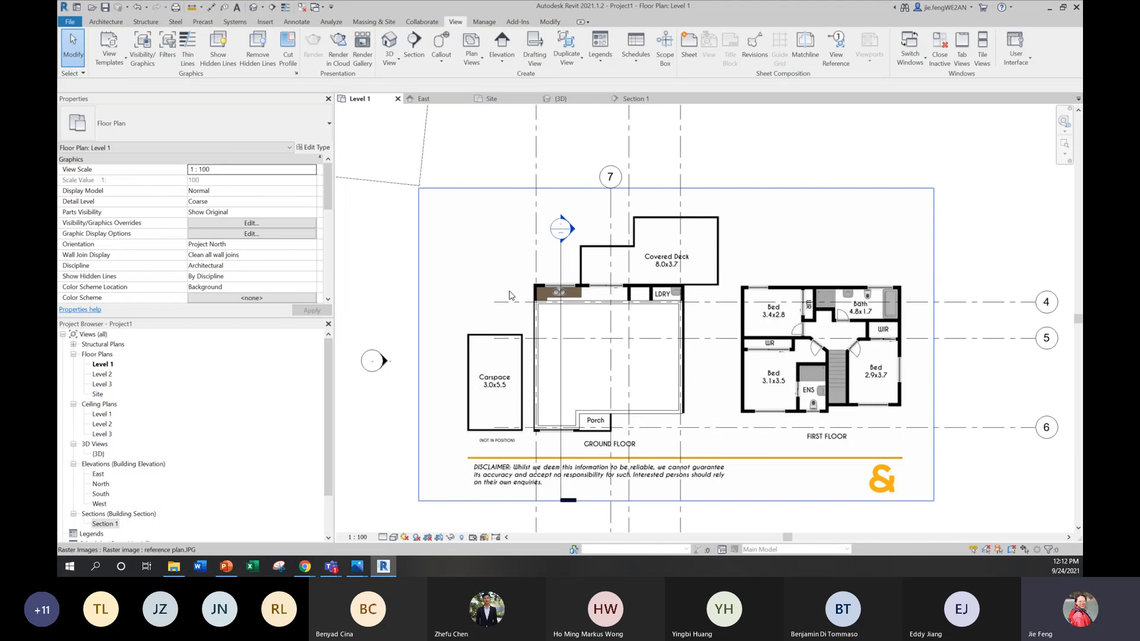
Step: Return to the building section and recheck the pad beneath the Level 1 floor
{"action": "left_click", "coordinate": [487, 283]}
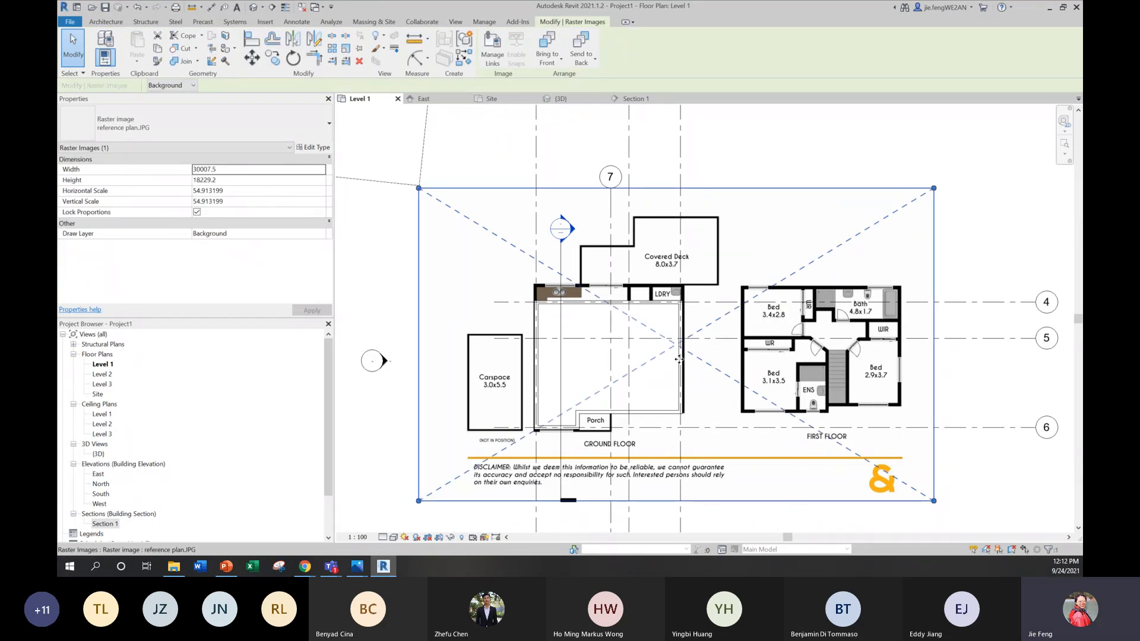
{"action": "key", "text": "Escape"}
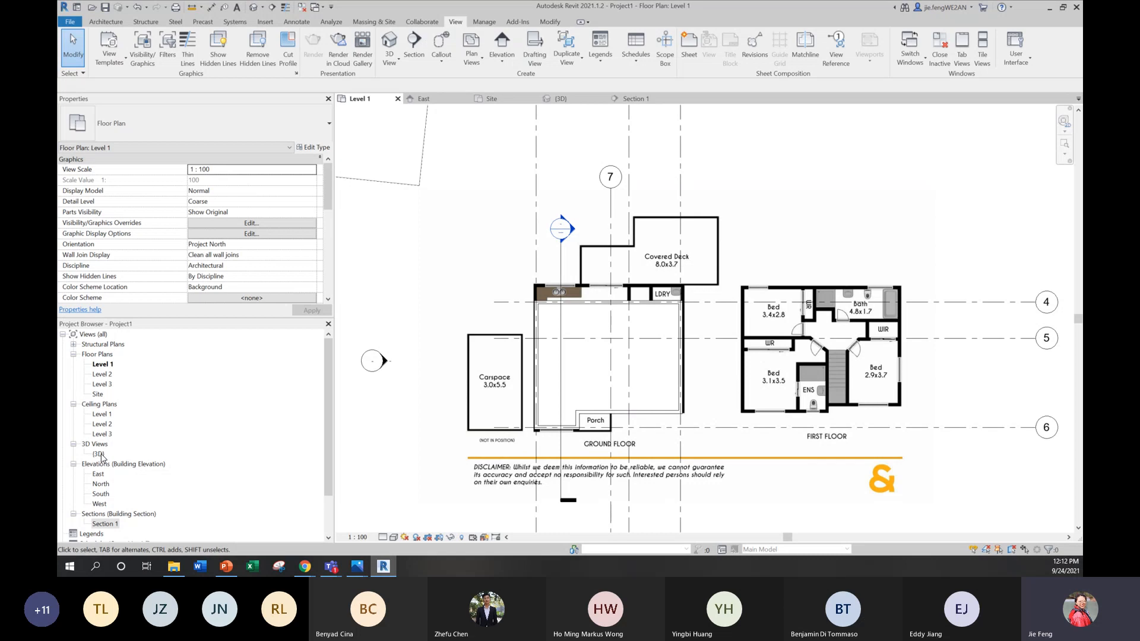
{"action": "double_click", "coordinate": [105, 523]}
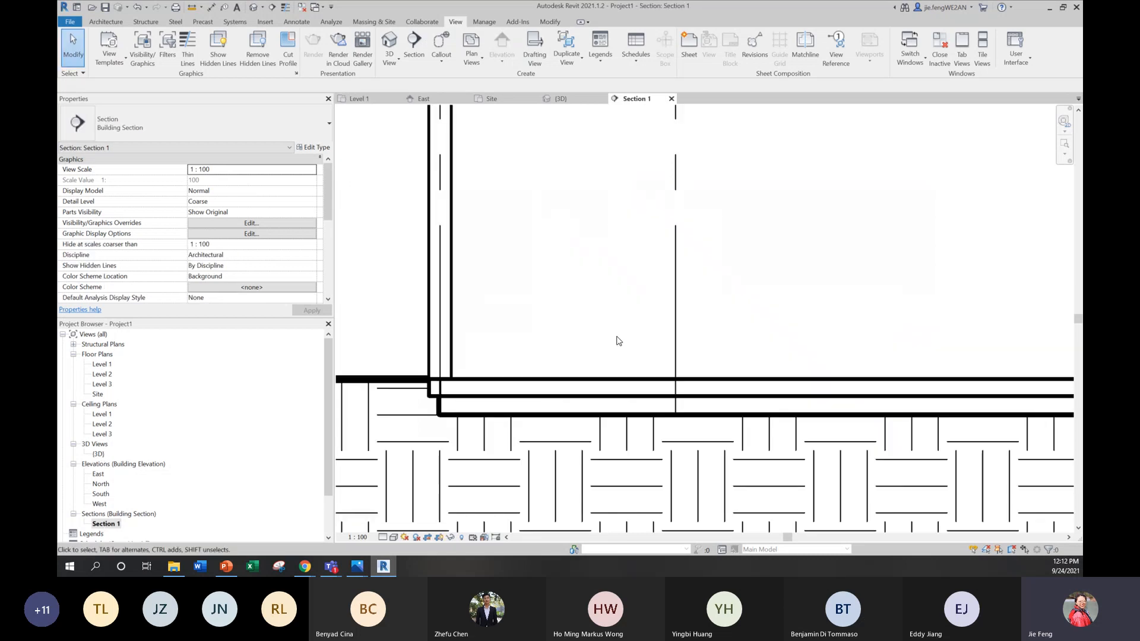
{"action": "left_click", "coordinate": [462, 413]}
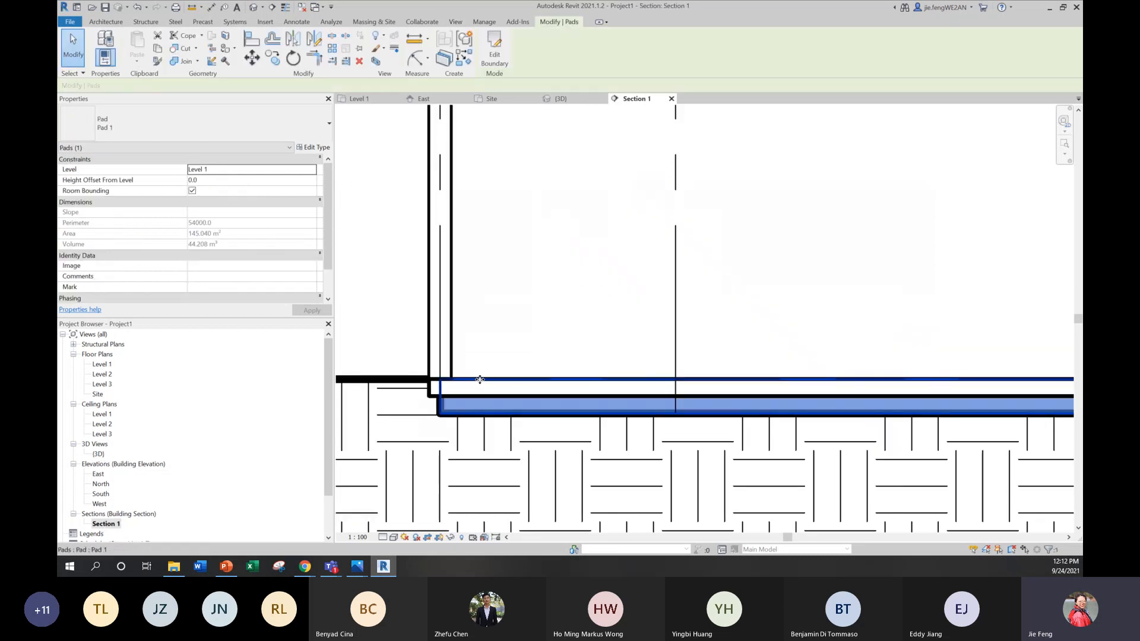
{"action": "key", "text": "Escape"}
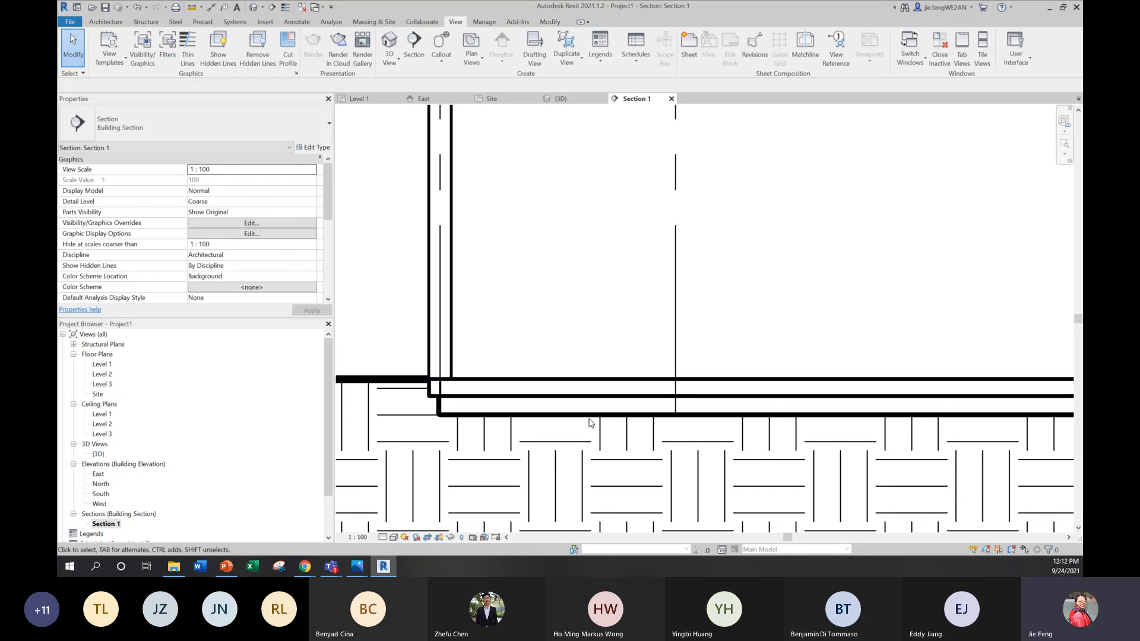
{"action": "scroll", "coordinate": [591, 422], "scroll_direction": "down", "scroll_amount": 5}
{"action": "middle_click_drag", "start_coordinate": [641, 374], "coordinate": [641, 412]}
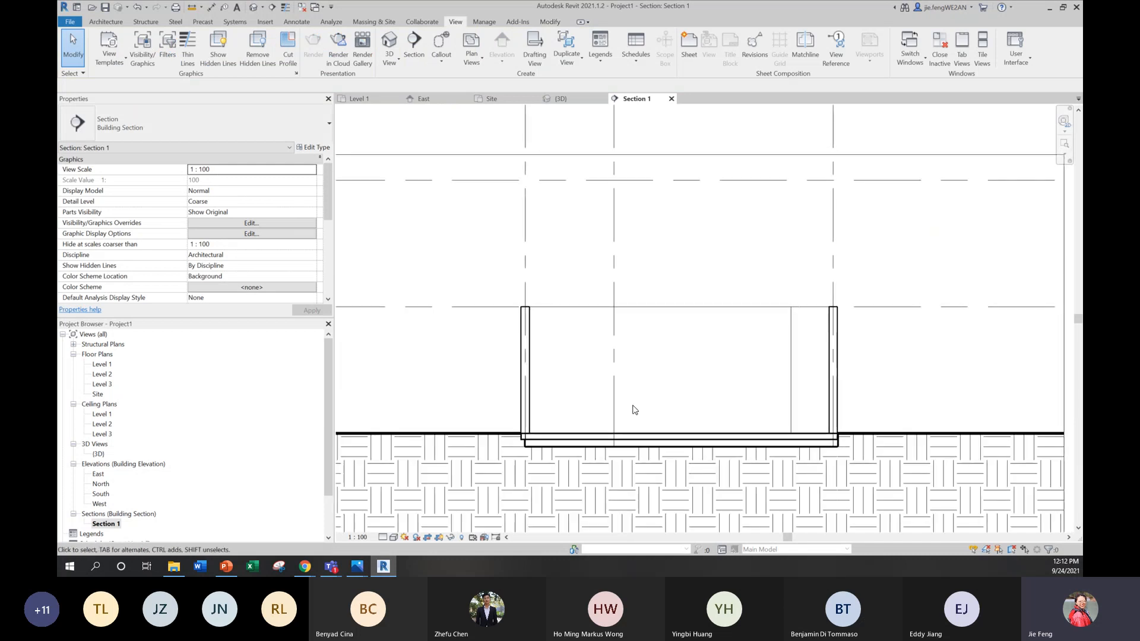
Step: Open the Level 1 plan and set its visual style to Wireframe so the reference plan shows through the floor
{"action": "double_click", "coordinate": [102, 364]}
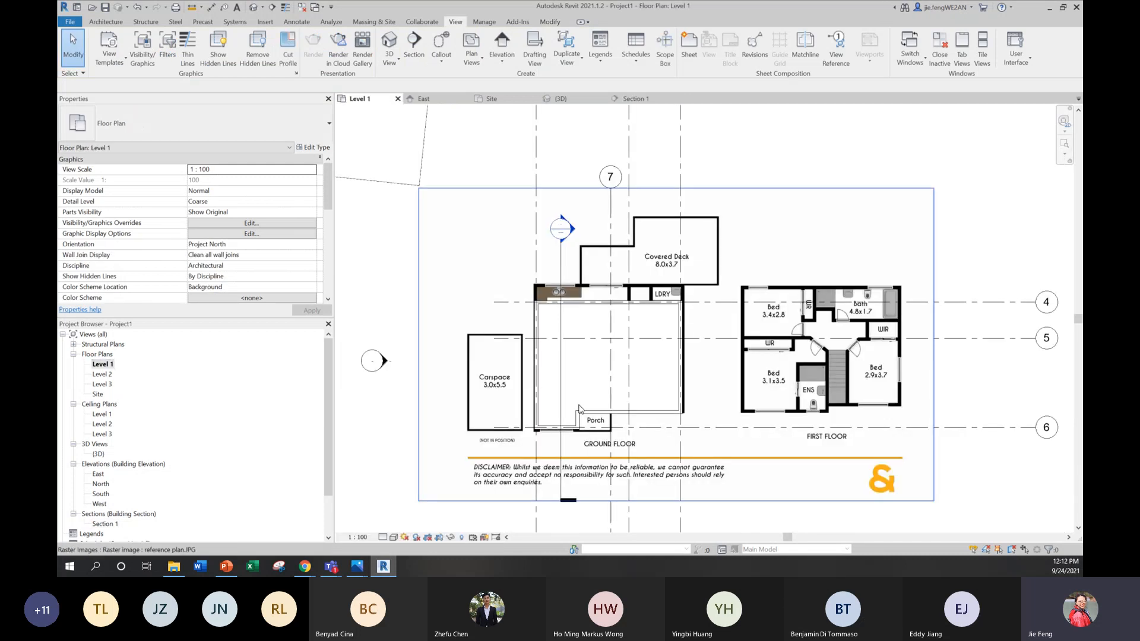
{"action": "left_click", "coordinate": [393, 536]}
{"action": "left_click", "coordinate": [410, 493]}
{"action": "scroll", "coordinate": [567, 356], "scroll_direction": "up", "scroll_amount": 4}
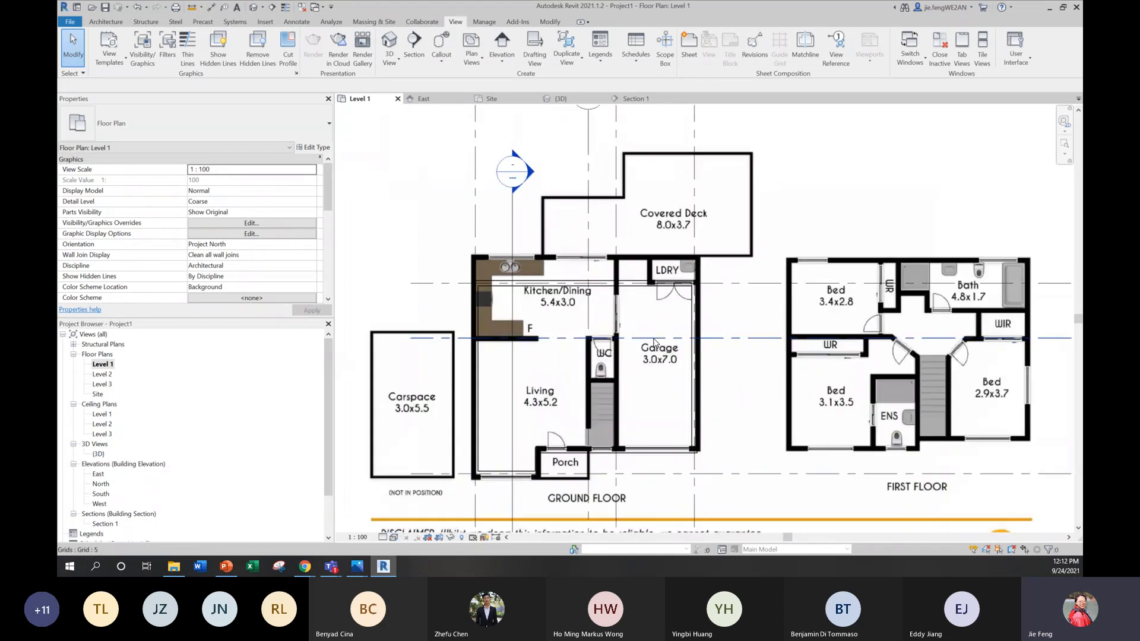
{"action": "middle_click_drag", "start_coordinate": [567, 356], "coordinate": [588, 335]}
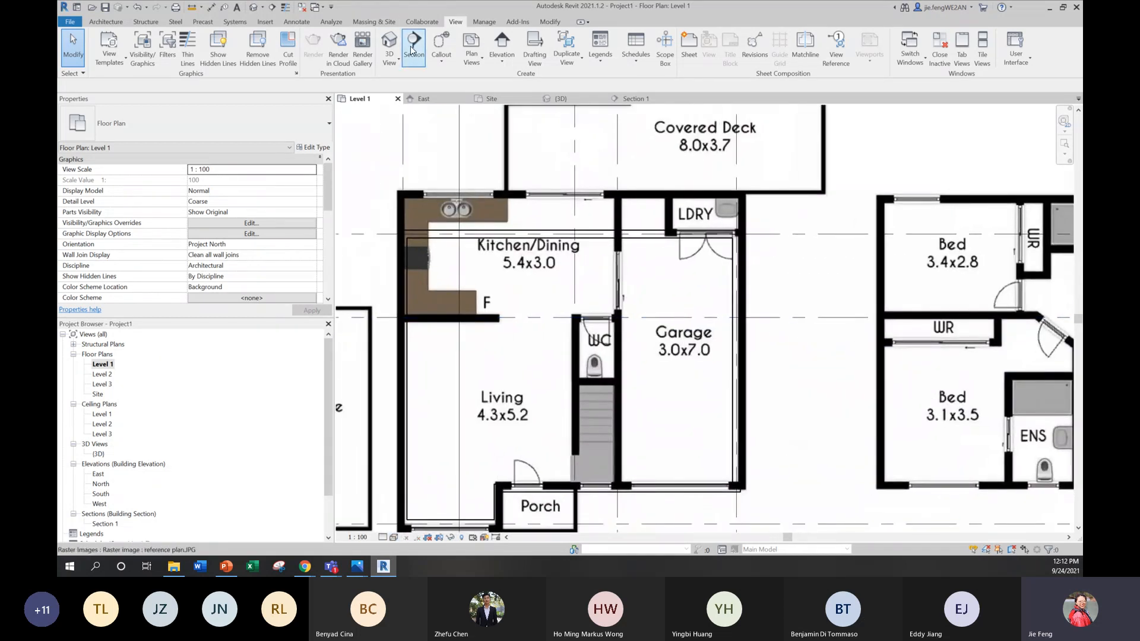
Step: Start an architectural wall on Level 1 using the Generic - 90mm Brick type
{"action": "left_click", "coordinate": [106, 21]}
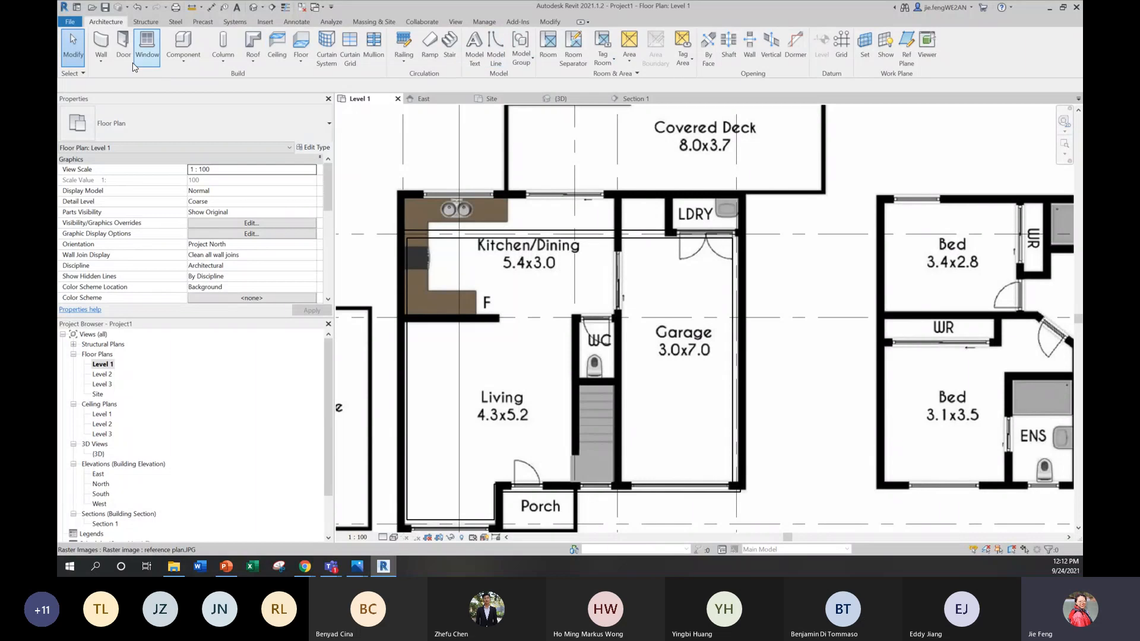
{"action": "left_click", "coordinate": [105, 63]}
{"action": "left_click", "coordinate": [128, 78]}
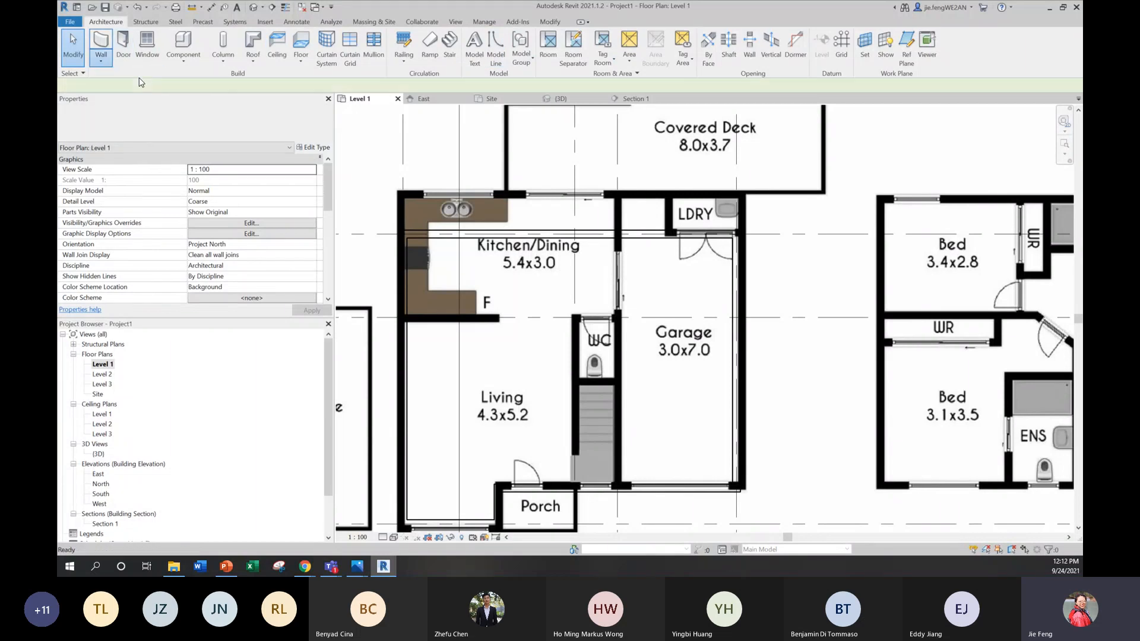
{"action": "left_click", "coordinate": [159, 125]}
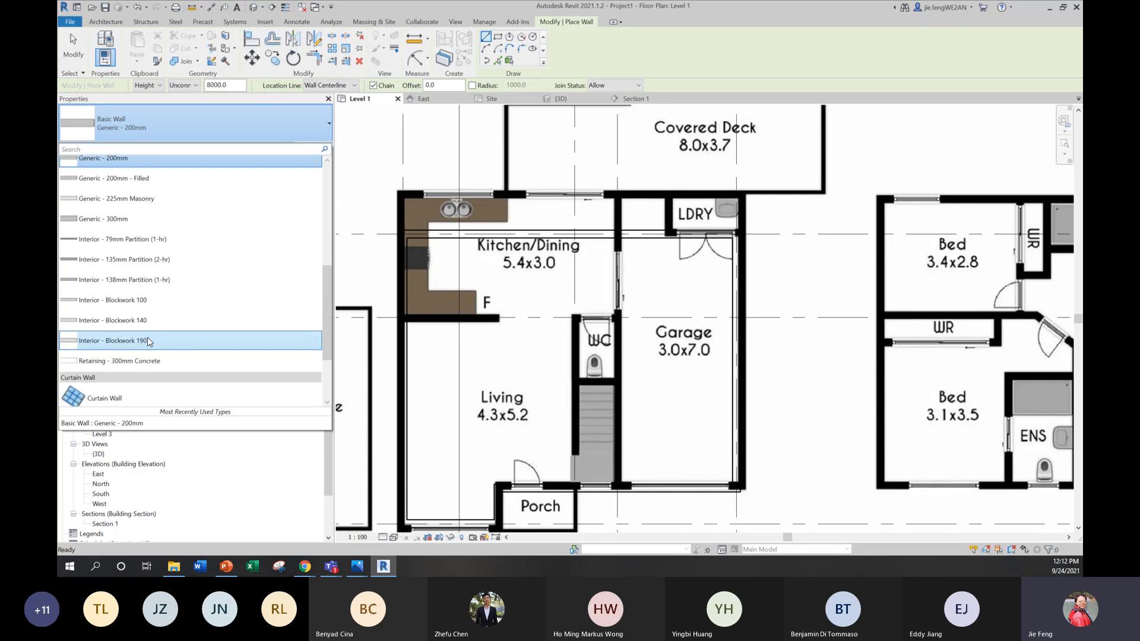
{"action": "scroll", "coordinate": [136, 285], "scroll_direction": "up", "scroll_amount": 2}
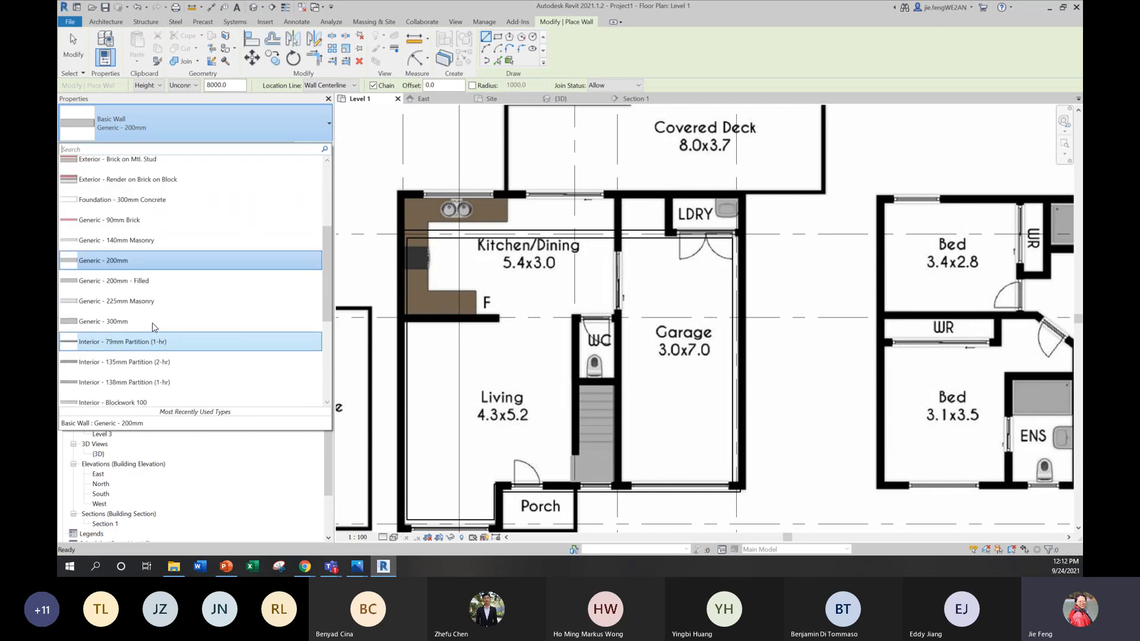
{"action": "left_click", "coordinate": [123, 220]}
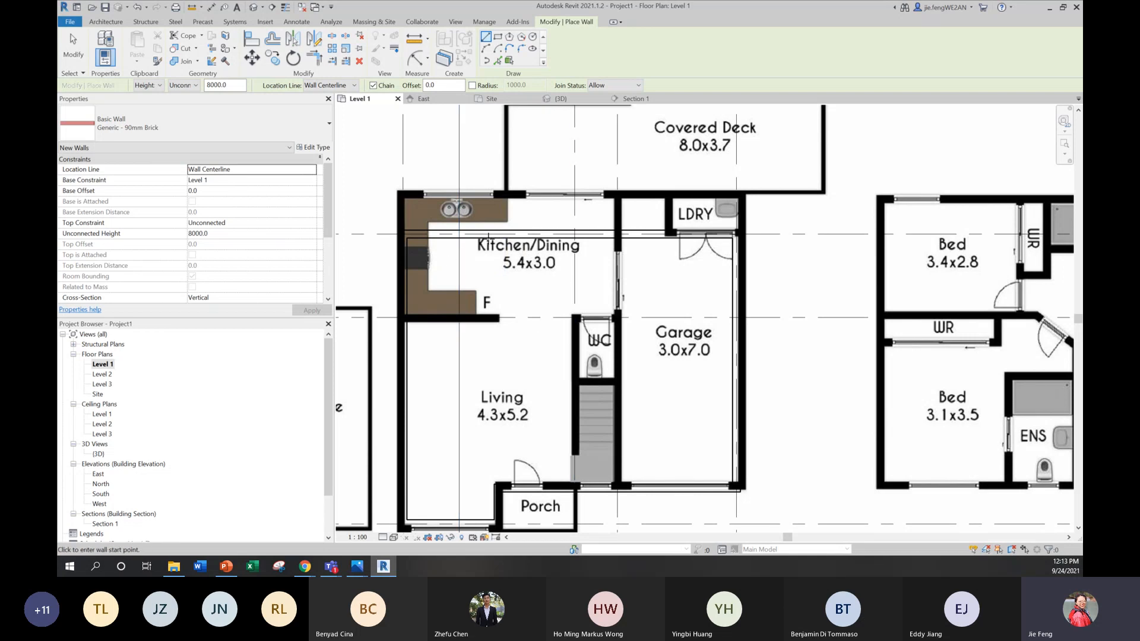
{"action": "scroll", "coordinate": [431, 301], "scroll_direction": "up", "scroll_amount": 1}
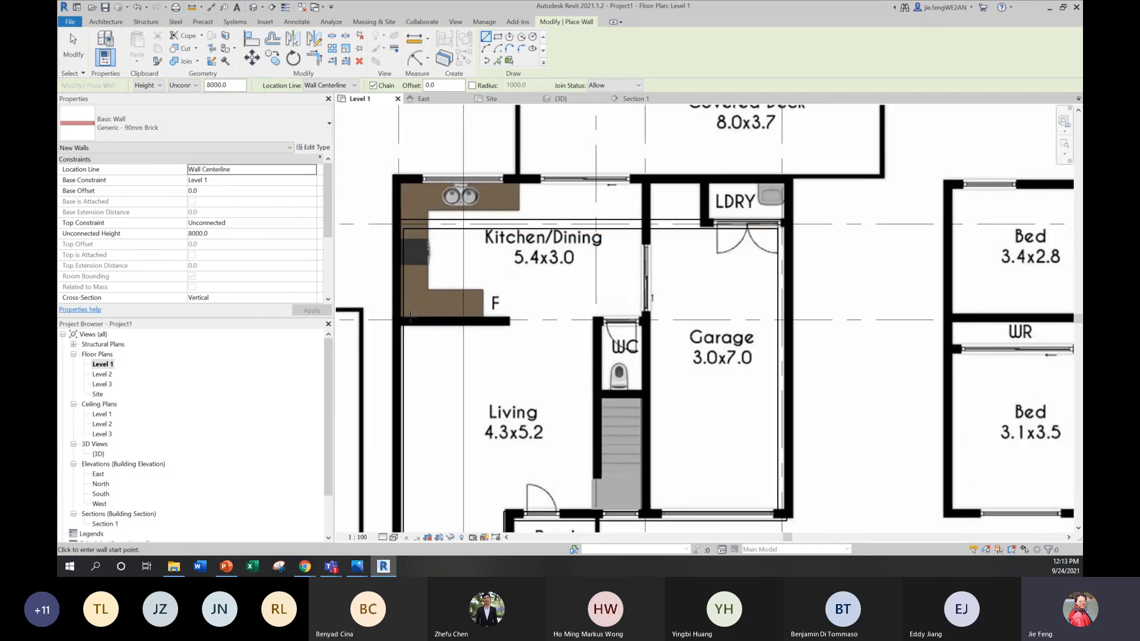
{"action": "left_click", "coordinate": [501, 326]}
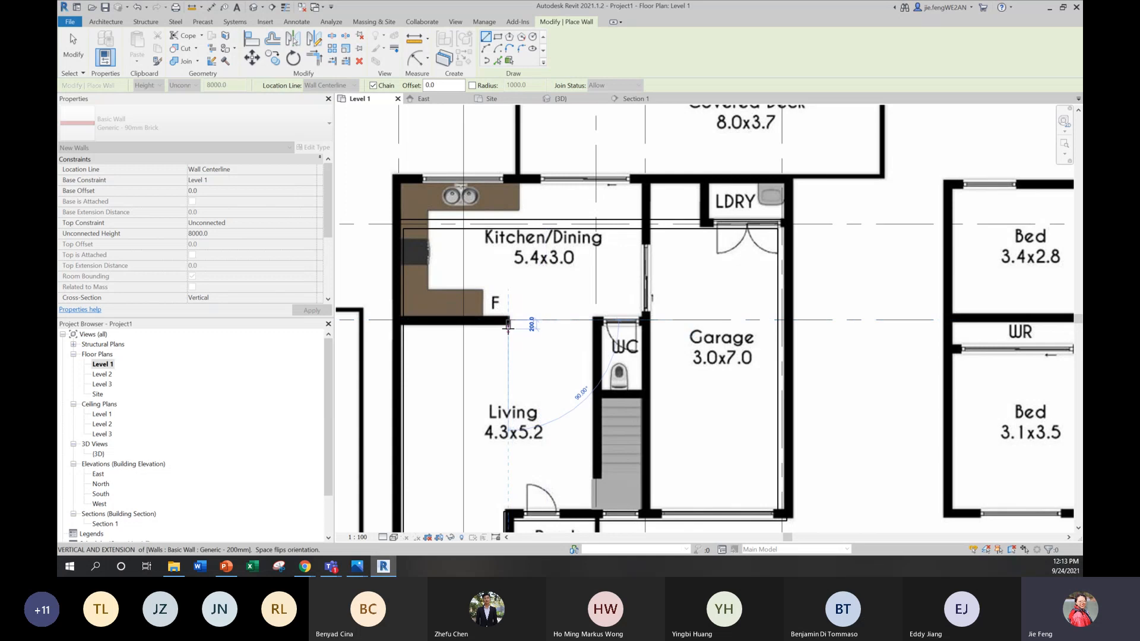
{"action": "key", "text": "Escape"}
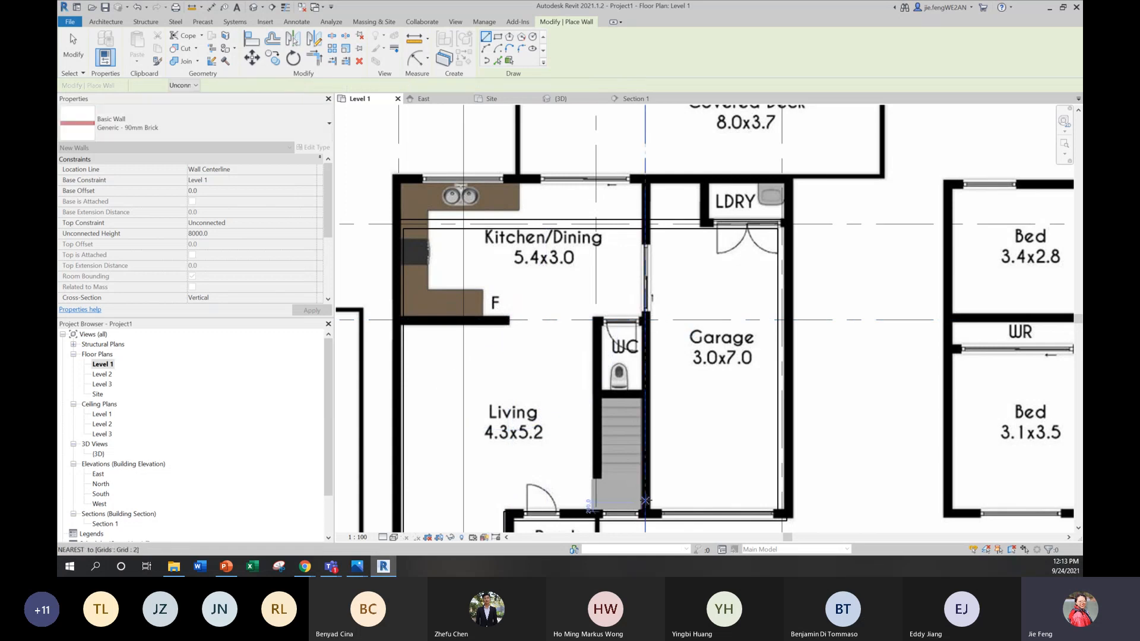
{"action": "scroll", "coordinate": [645, 516], "scroll_direction": "down", "scroll_amount": 1}
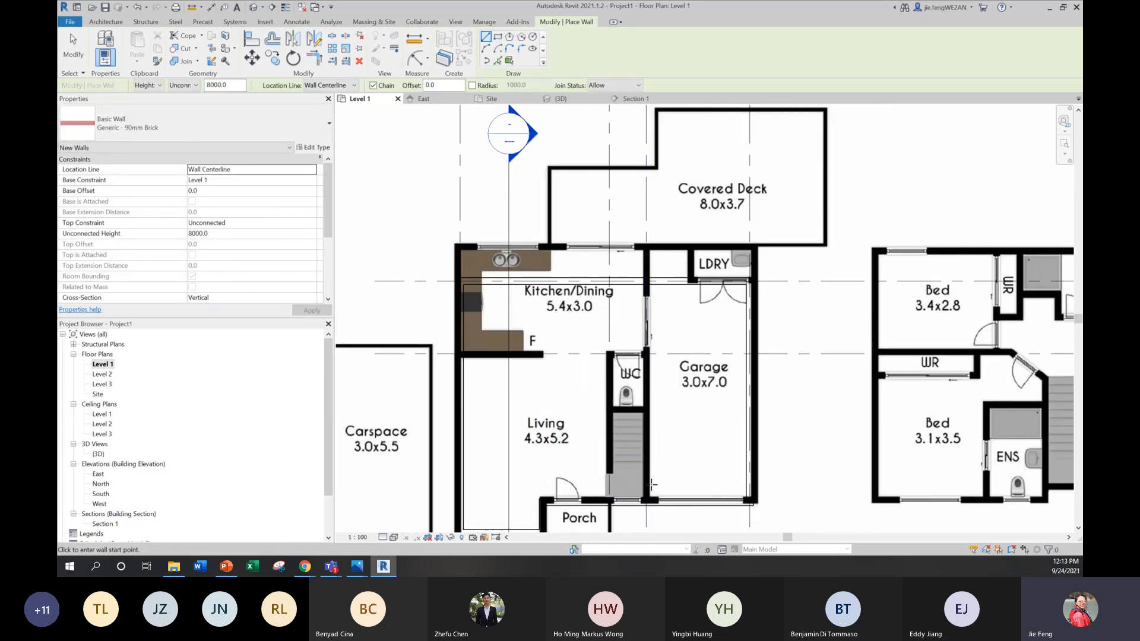
Step: Draw the brick wall between the living side and the garage along grid 2, starting at the garage's front wall
{"action": "left_click", "coordinate": [645, 502]}
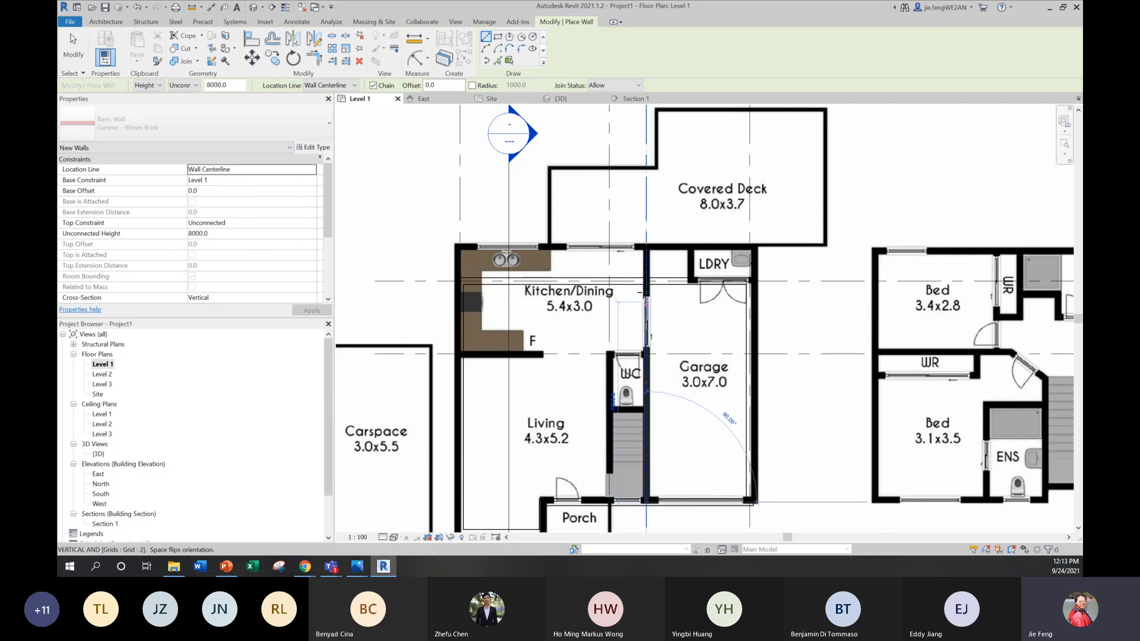
{"action": "key", "text": "Escape"}
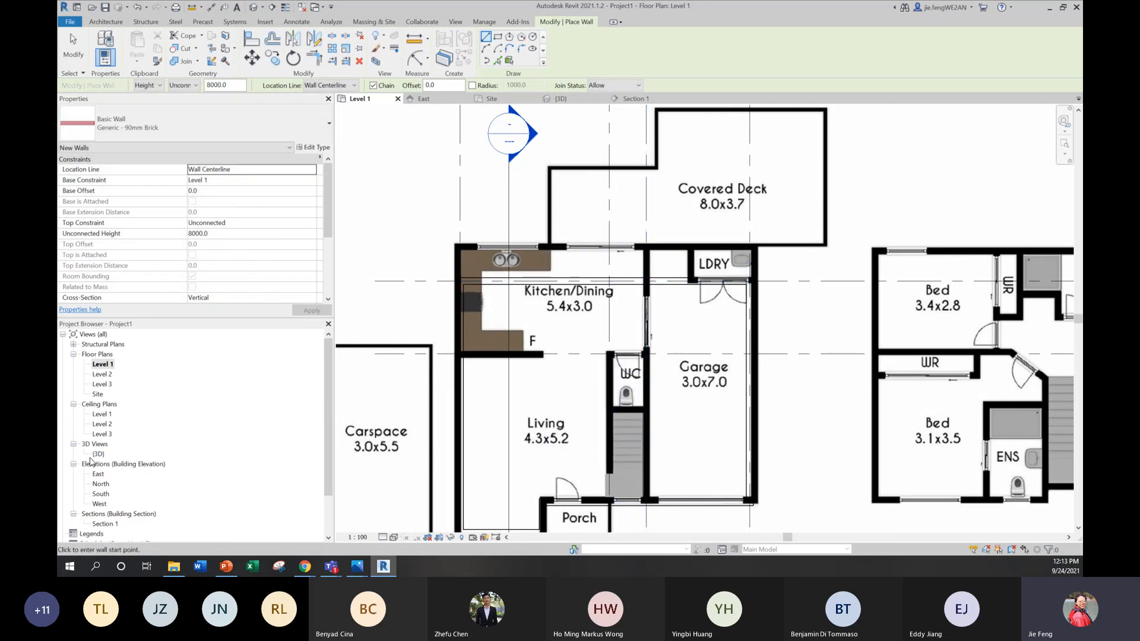
Step: In the 3D view, set the top constraint of both 90mm brick interior walls to Up to level: Level 2
{"action": "left_click", "coordinate": [98, 454]}
{"action": "double_click", "coordinate": [99, 454]}
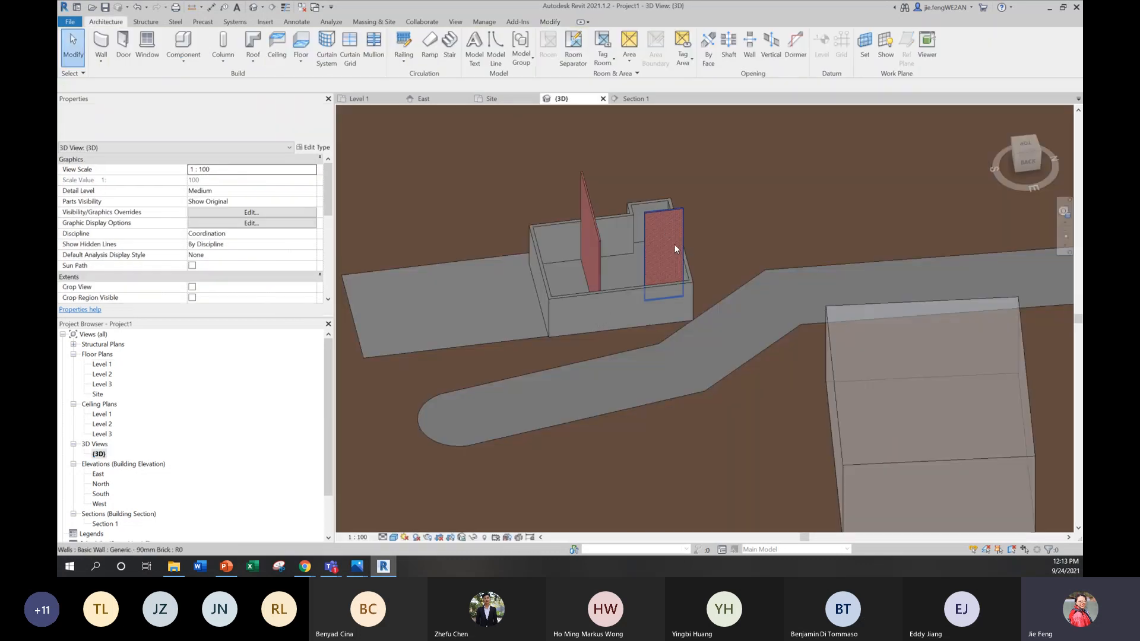
{"action": "middle_click_drag", "start_coordinate": [682, 301], "coordinate": [673, 145], "text": "shift"}
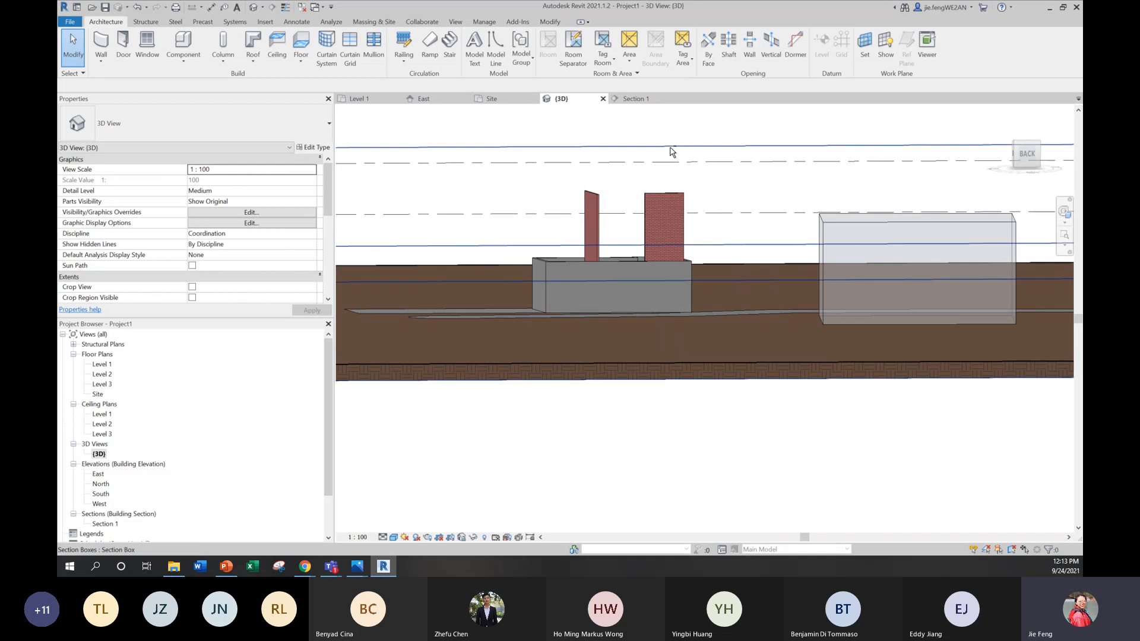
{"action": "left_click_drag", "start_coordinate": [696, 197], "coordinate": [578, 183]}
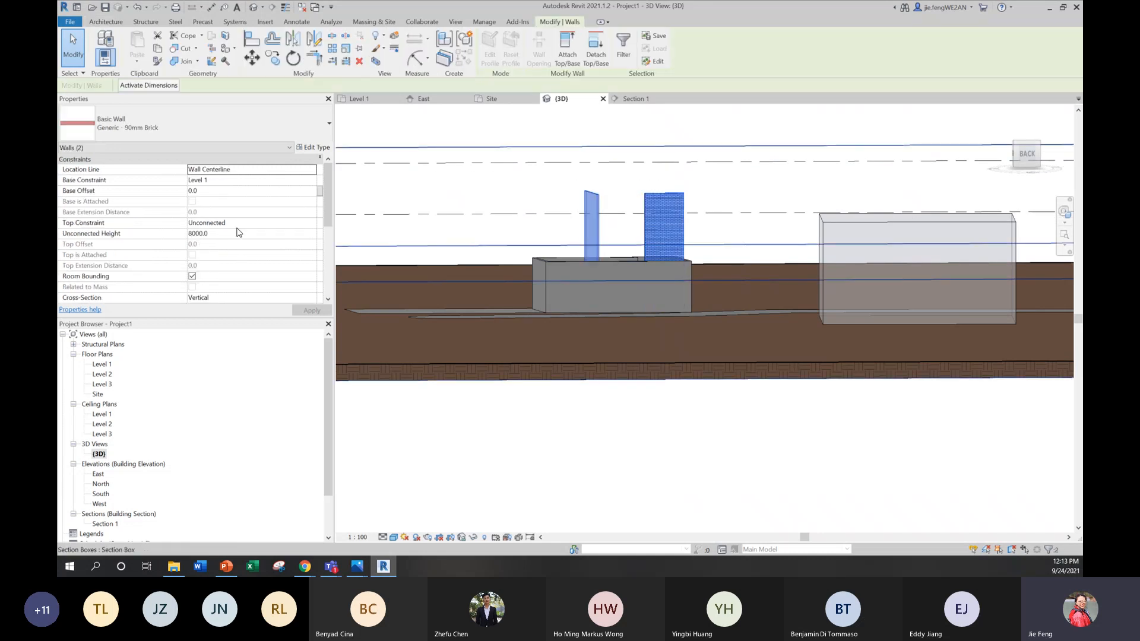
{"action": "left_click", "coordinate": [273, 219]}
{"action": "left_click", "coordinate": [311, 224]}
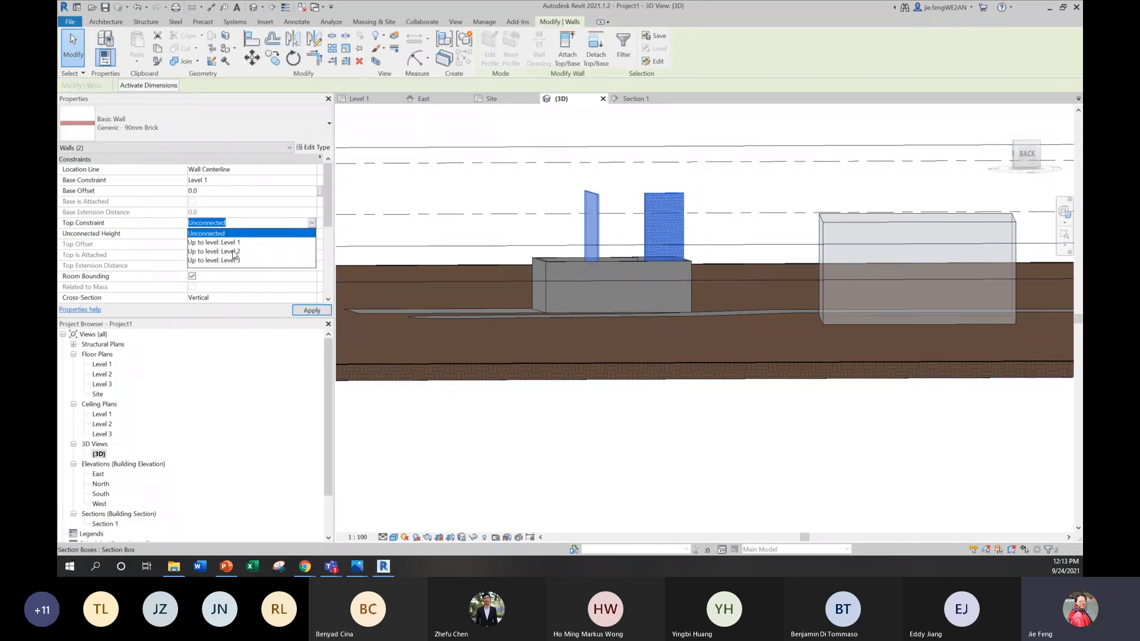
{"action": "left_click", "coordinate": [234, 254]}
{"action": "left_click", "coordinate": [313, 311]}
{"action": "left_click", "coordinate": [534, 461]}
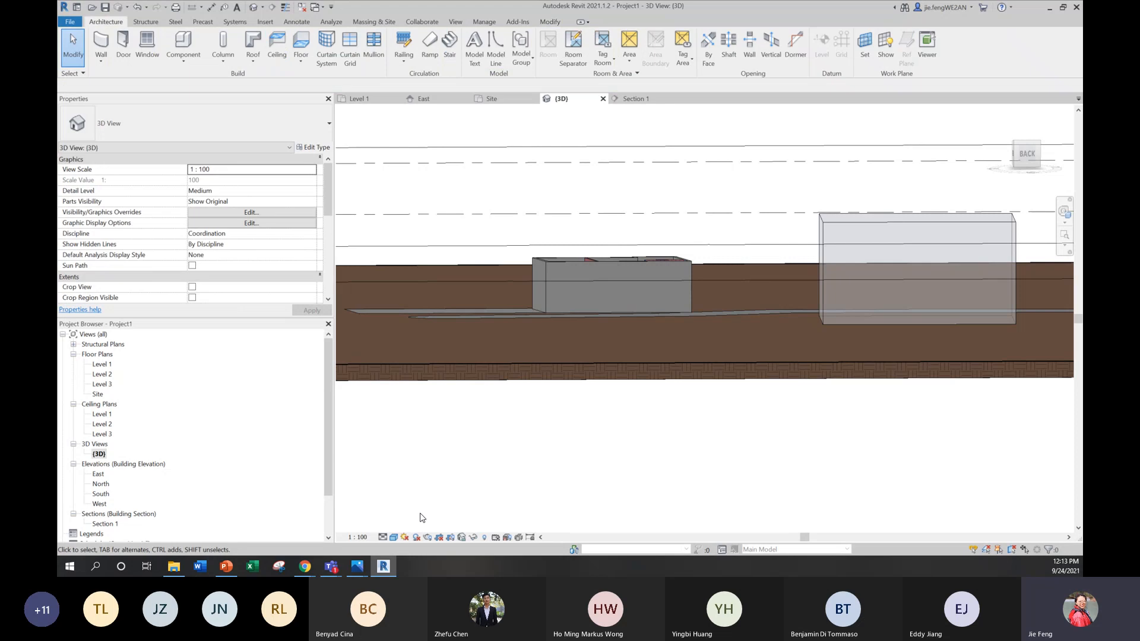
{"action": "middle_click_drag", "start_coordinate": [546, 263], "coordinate": [641, 408], "text": "shift"}
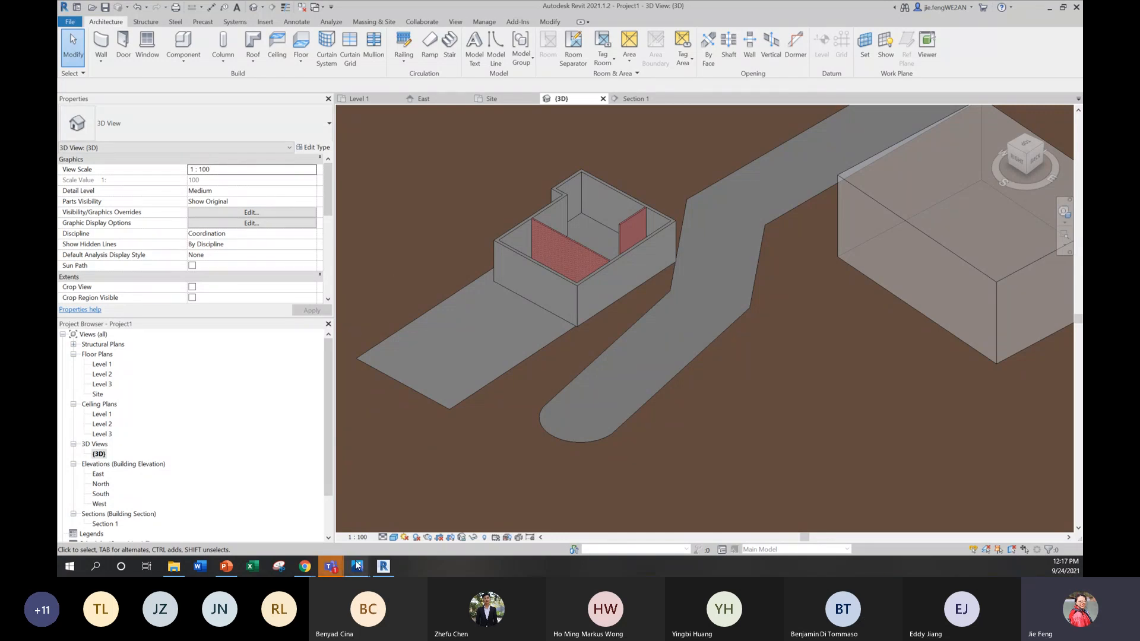
Step: Switch to the Photos window showing site plan.JPG and view reference plan.JPG in a maximized window
{"action": "mouse_move", "coordinate": [335, 567]}
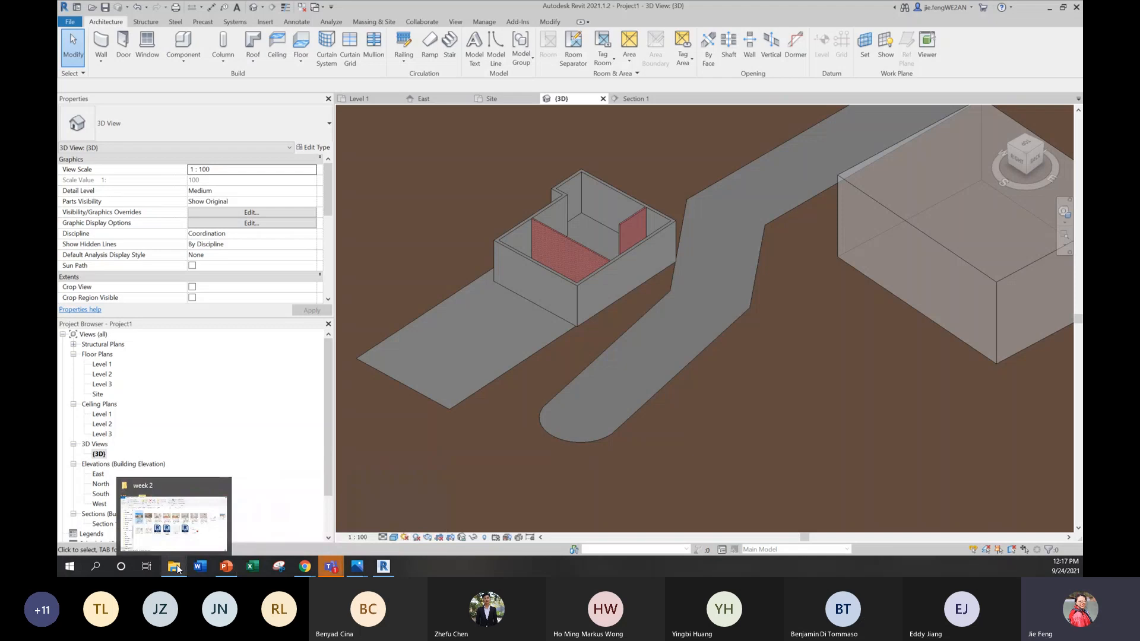
{"action": "mouse_move", "coordinate": [174, 567]}
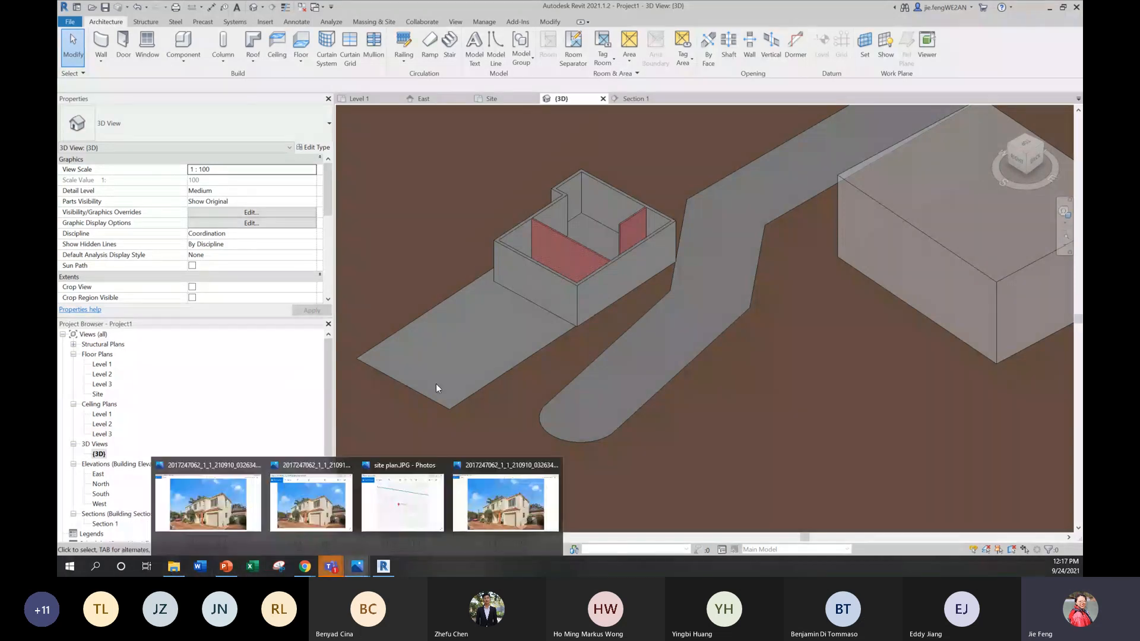
{"action": "left_click", "coordinate": [403, 502]}
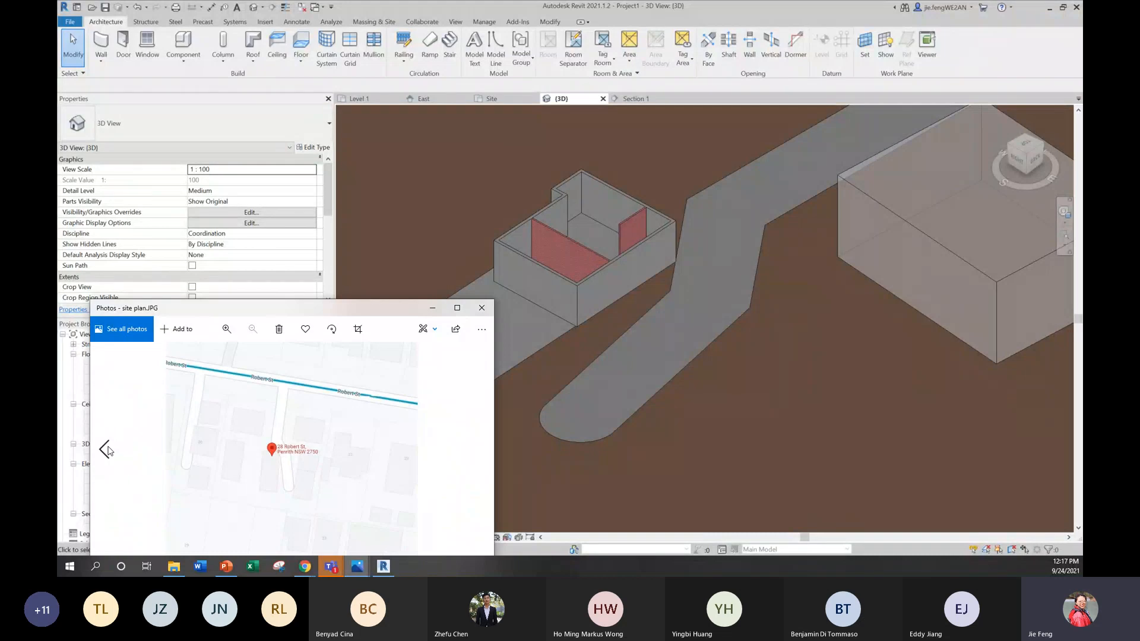
{"action": "left_click", "coordinate": [107, 450]}
{"action": "left_click", "coordinate": [457, 308]}
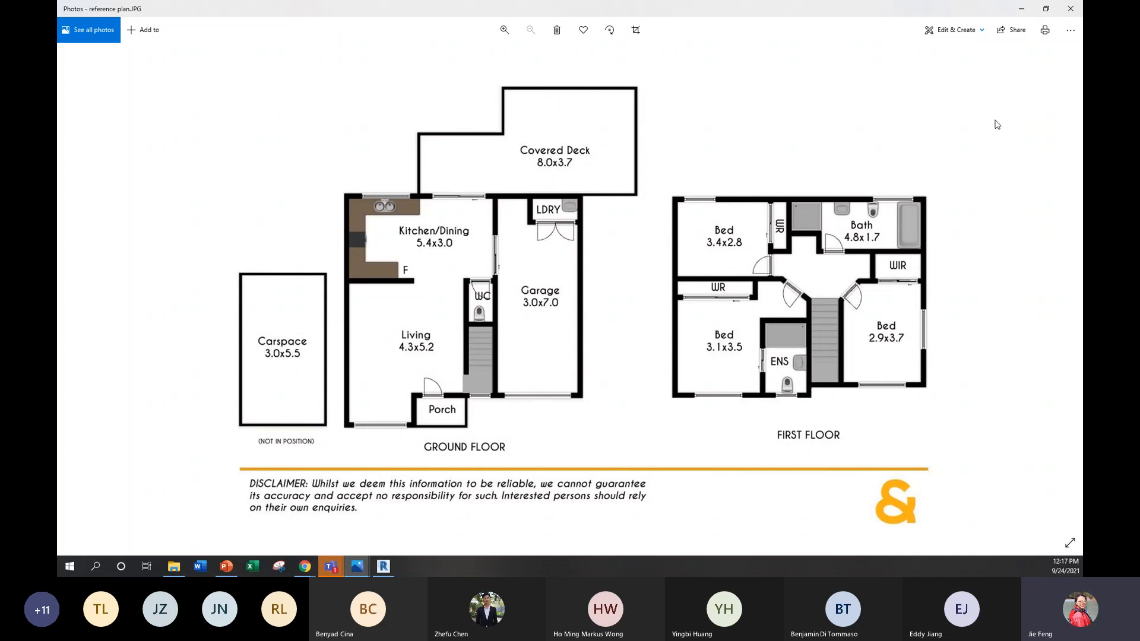
Step: Switch from the reference plan image back to Revit and open the Level 1 floor plan
{"action": "left_click", "coordinate": [1022, 9]}
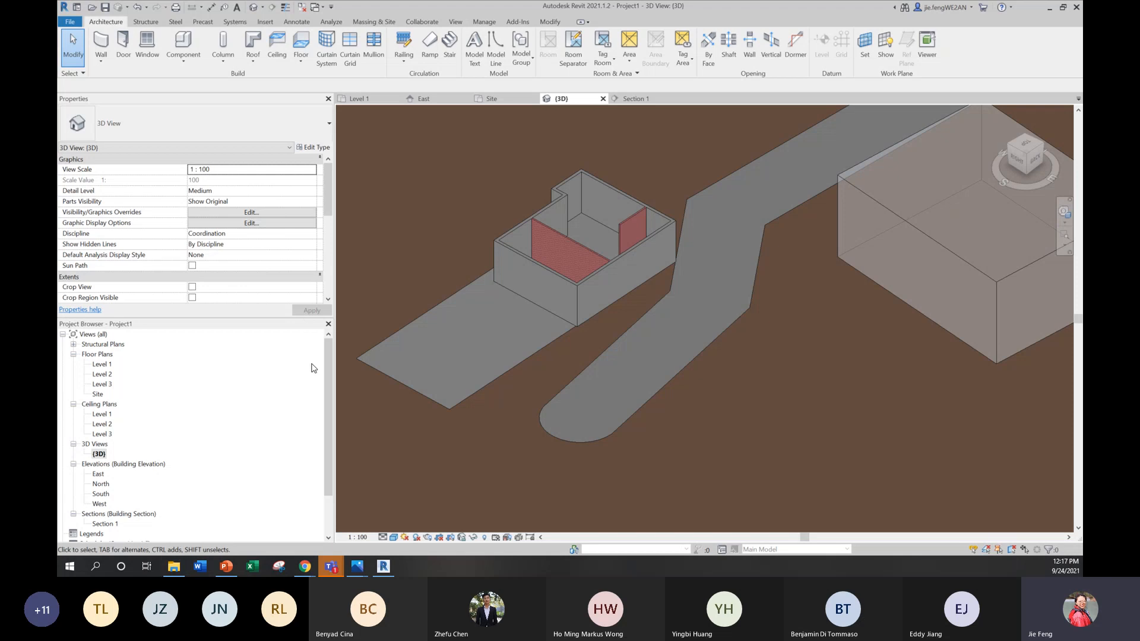
{"action": "double_click", "coordinate": [102, 365]}
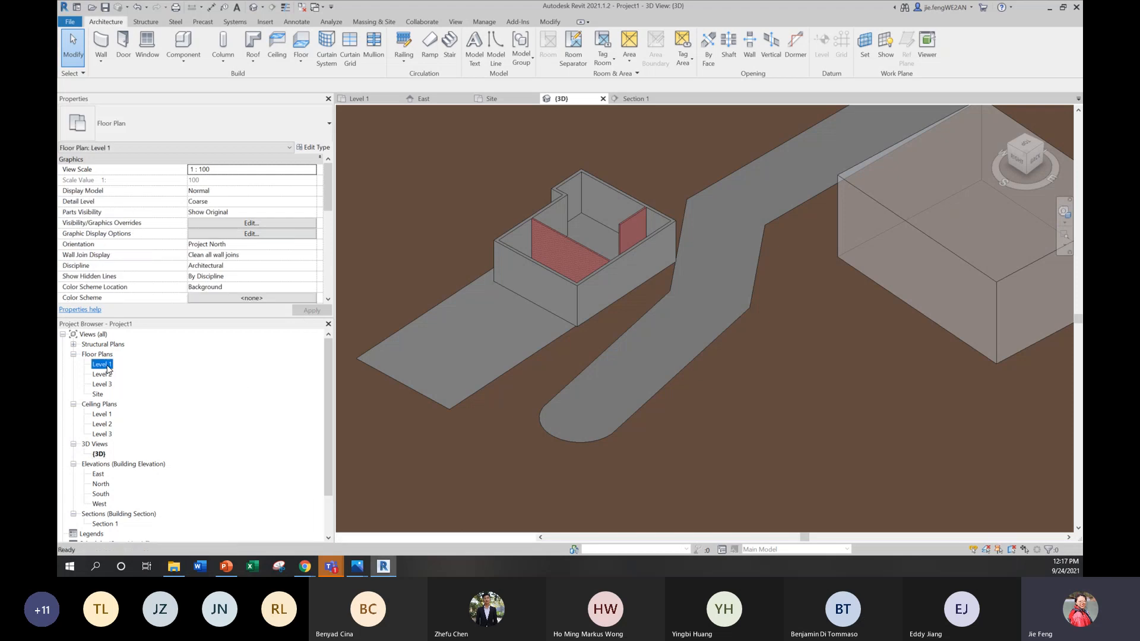
Step: Save the project to the Desktop as Project2, without replacing the existing Project1 file
{"action": "left_click", "coordinate": [561, 253]}
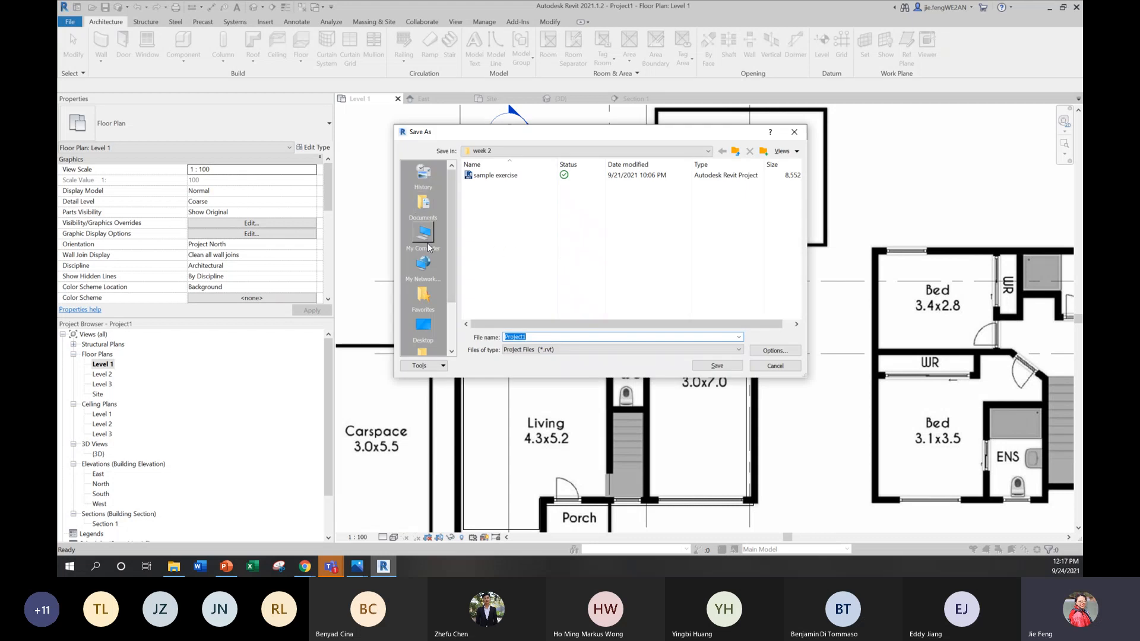
{"action": "left_click", "coordinate": [424, 326]}
{"action": "left_click", "coordinate": [717, 366]}
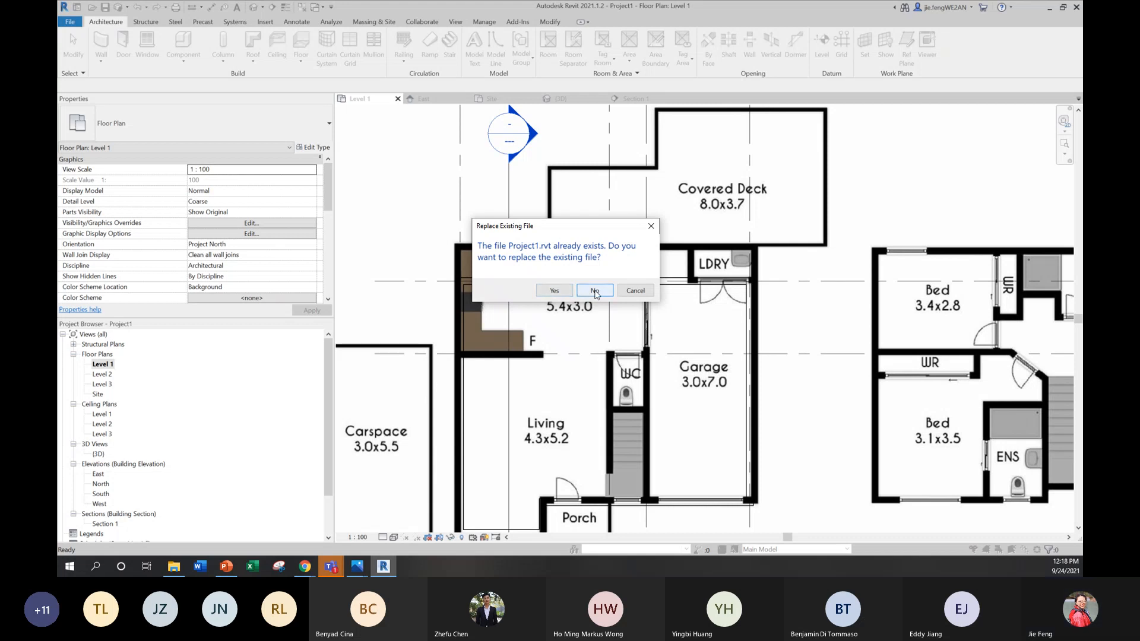
{"action": "left_click", "coordinate": [595, 291]}
{"action": "left_click", "coordinate": [530, 337]}
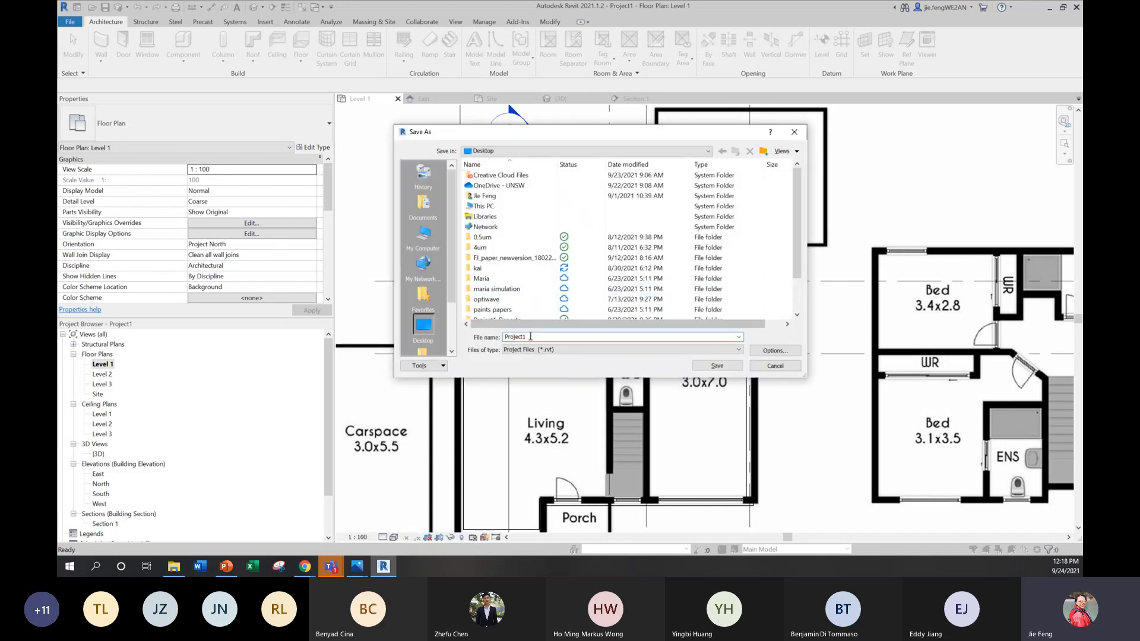
{"action": "key", "text": "BackSpace"}
{"action": "type", "text": "2"}
{"action": "left_click", "coordinate": [717, 366]}
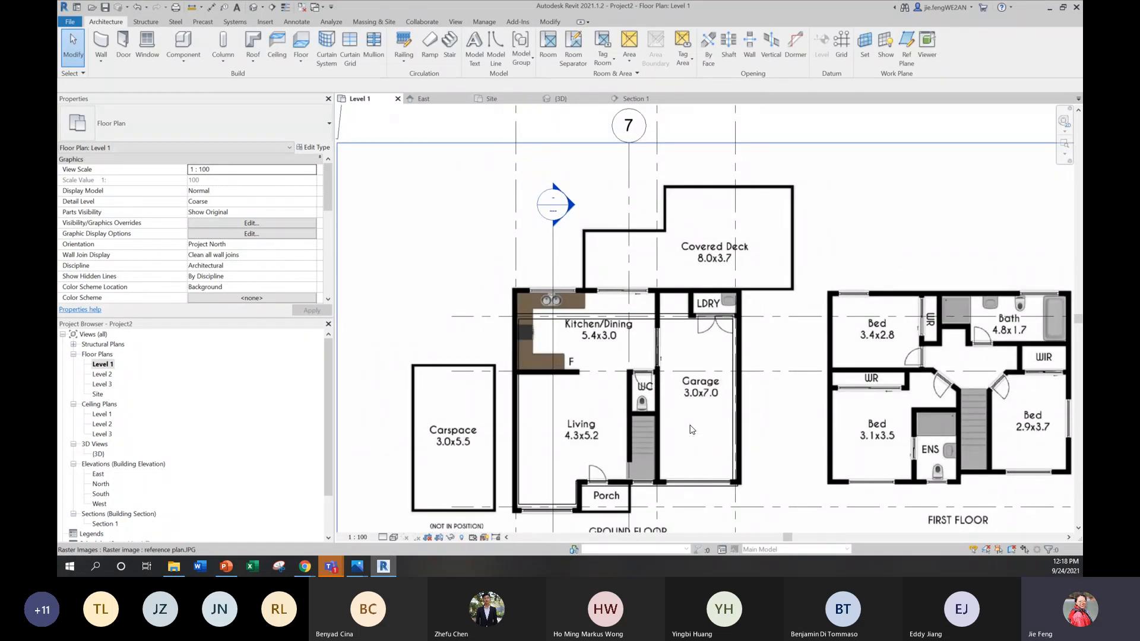
Step: Start placing a window on Level 1 and browse the window types available in the project
{"action": "scroll", "coordinate": [689, 430], "scroll_direction": "up", "scroll_amount": 1}
{"action": "middle_click_drag", "start_coordinate": [685, 420], "coordinate": [686, 415]}
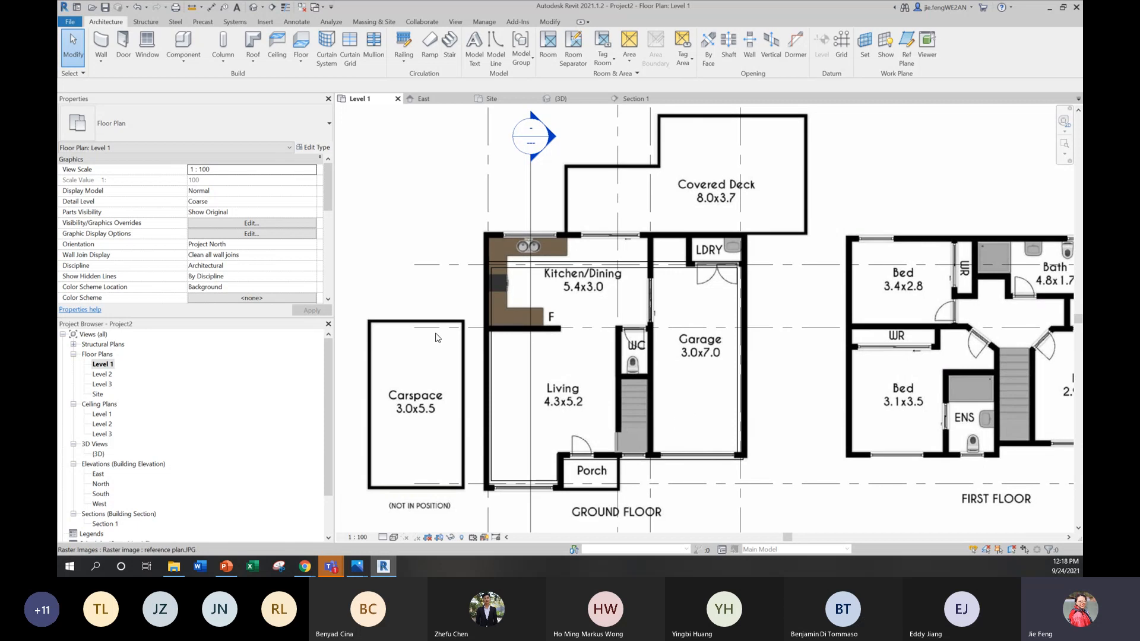
{"action": "left_click", "coordinate": [143, 52]}
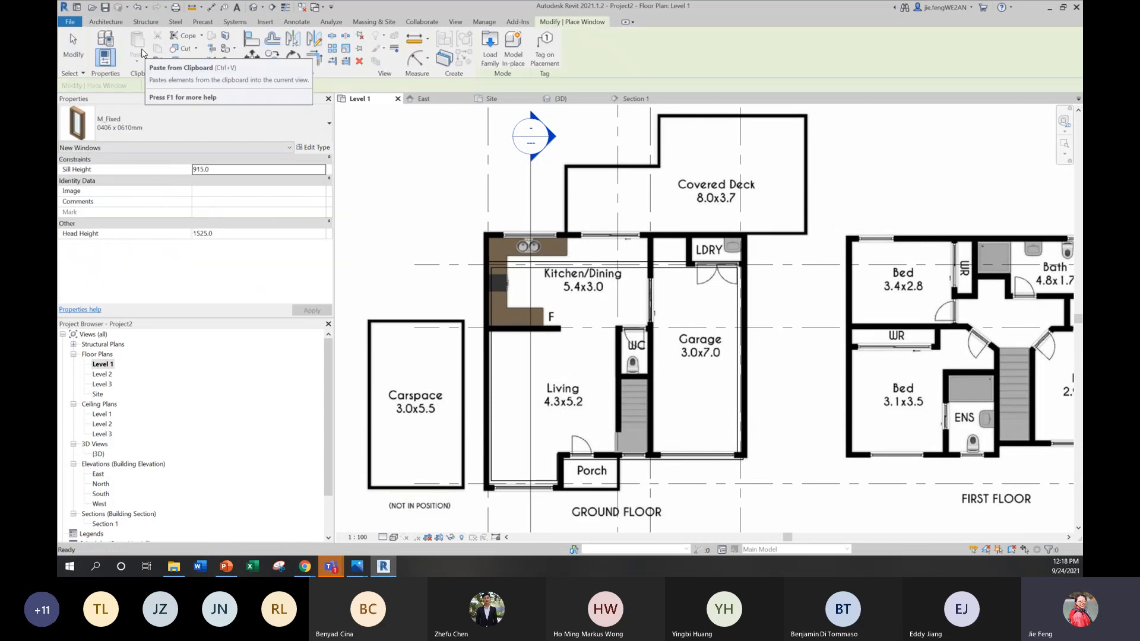
{"action": "left_click", "coordinate": [116, 26]}
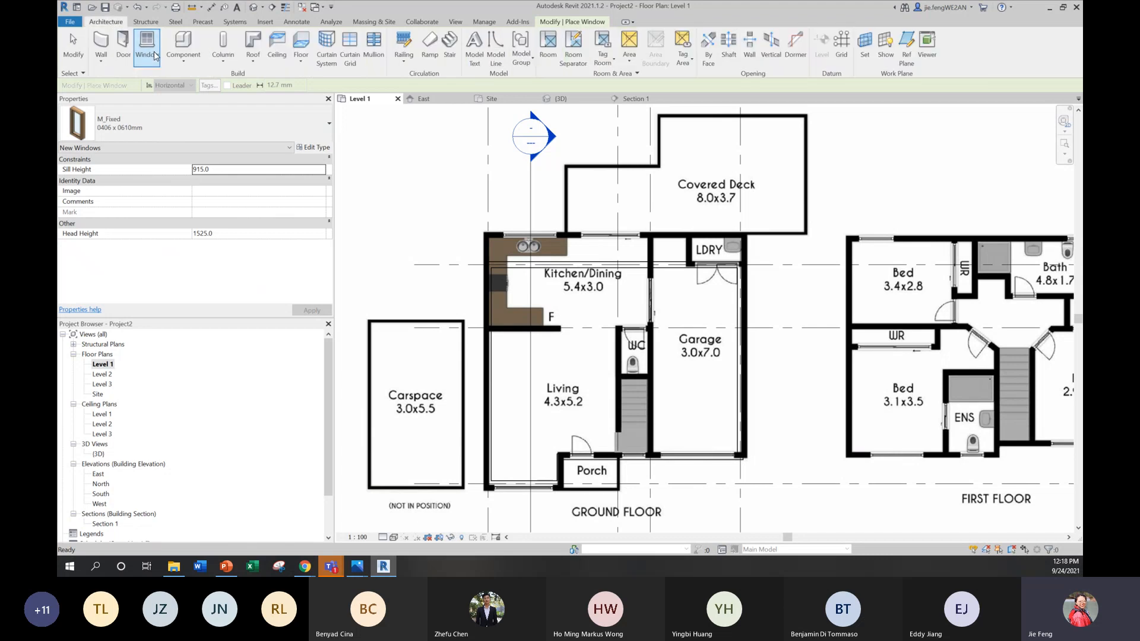
{"action": "left_click", "coordinate": [319, 136]}
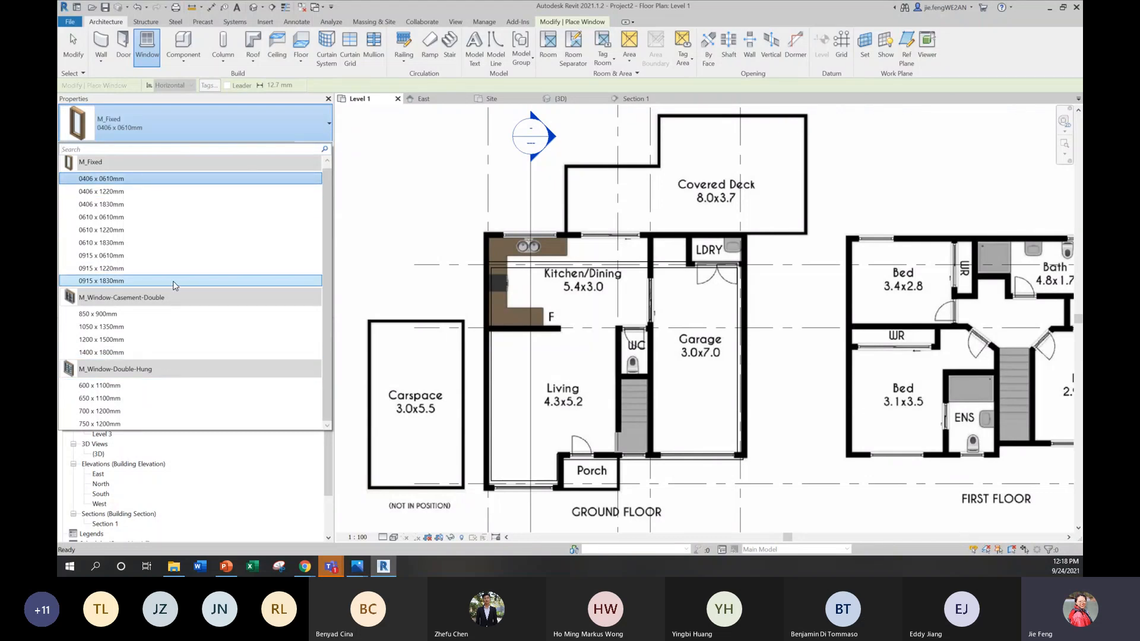
{"action": "left_click", "coordinate": [150, 354]}
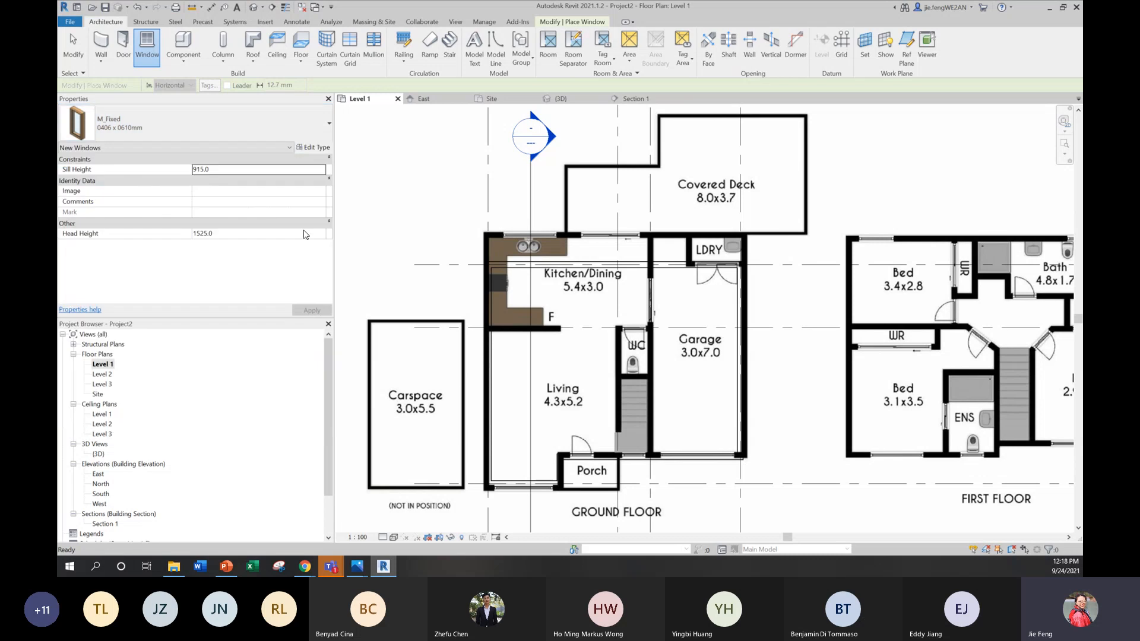
Step: Examine the type properties of the M_Fixed 0406 x 0610mm window, including its dimensions and materials
{"action": "left_click", "coordinate": [315, 148]}
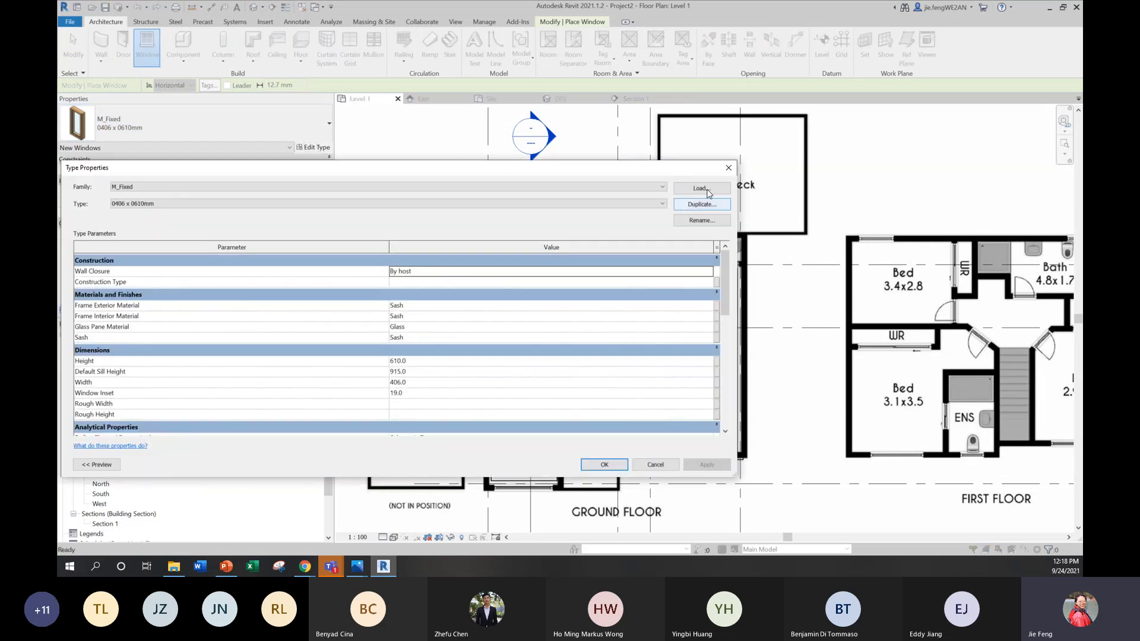
{"action": "left_click", "coordinate": [729, 168]}
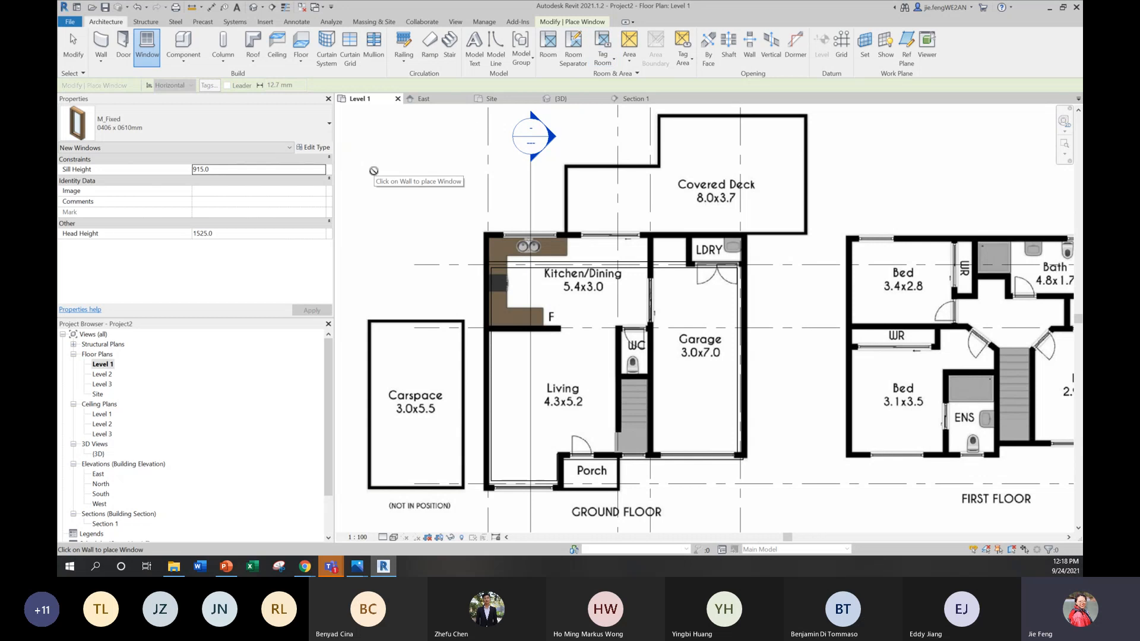
{"action": "left_click", "coordinate": [315, 148]}
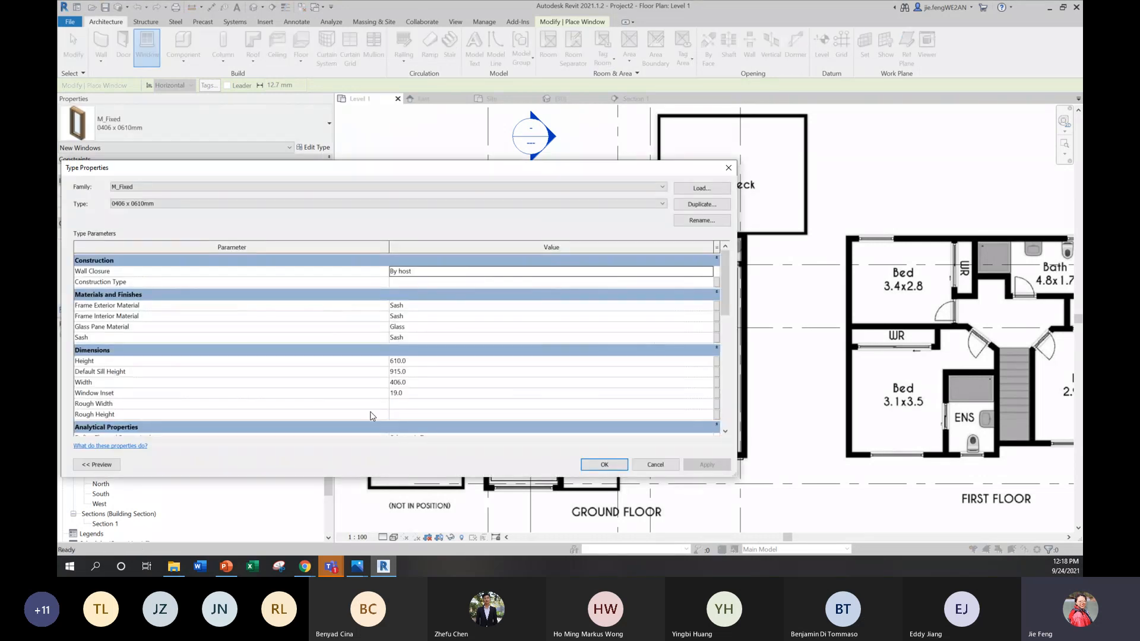
{"action": "scroll", "coordinate": [398, 380], "scroll_direction": "down", "scroll_amount": 5}
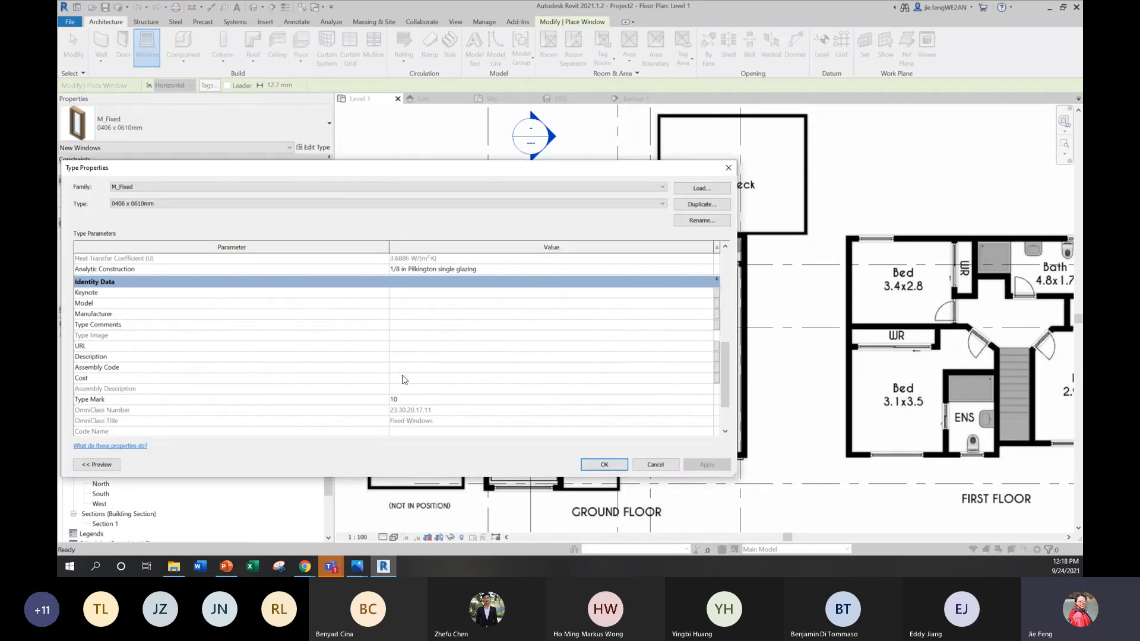
{"action": "scroll", "coordinate": [401, 380], "scroll_direction": "up", "scroll_amount": 5}
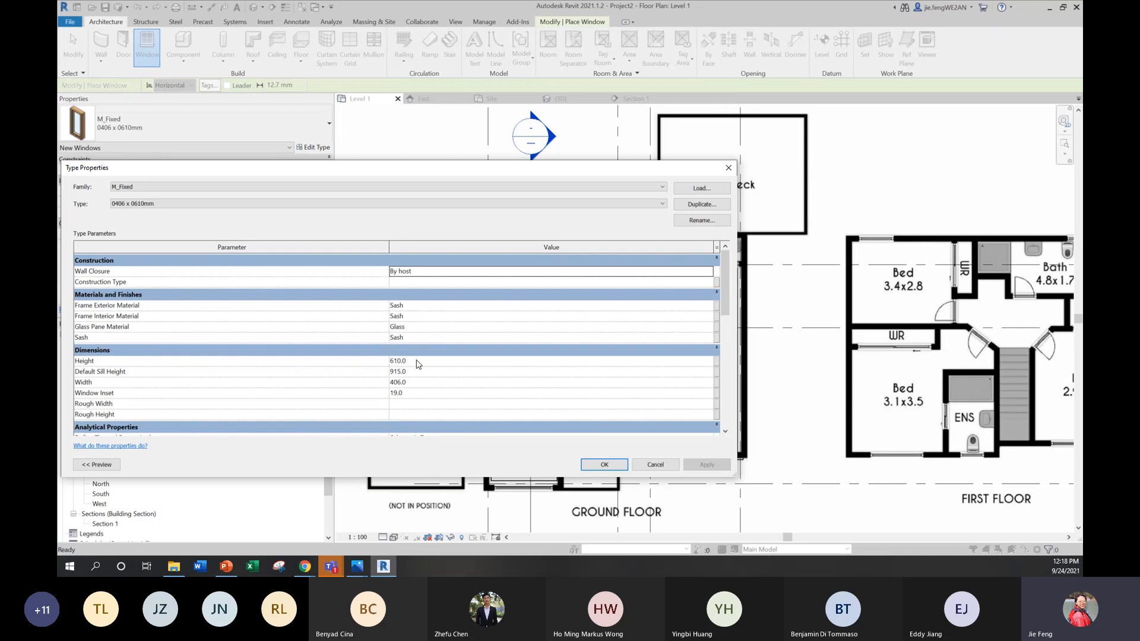
{"action": "left_click", "coordinate": [729, 168]}
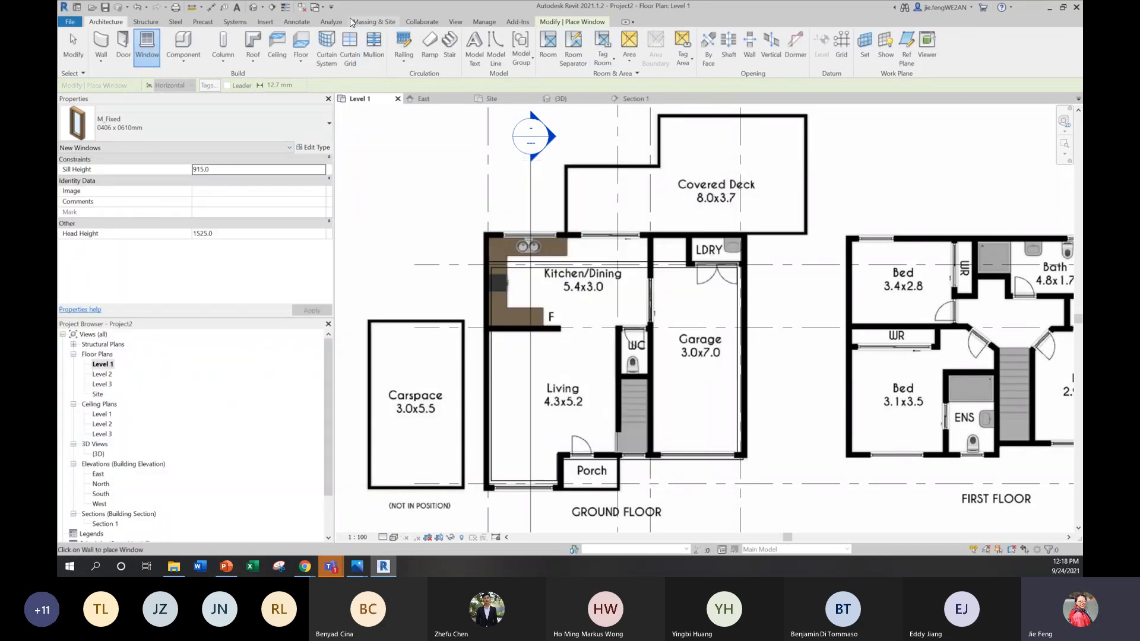
Step: Start loading a family and browse to the Windows folder in the RVT 2021 English library
{"action": "left_click", "coordinate": [266, 22]}
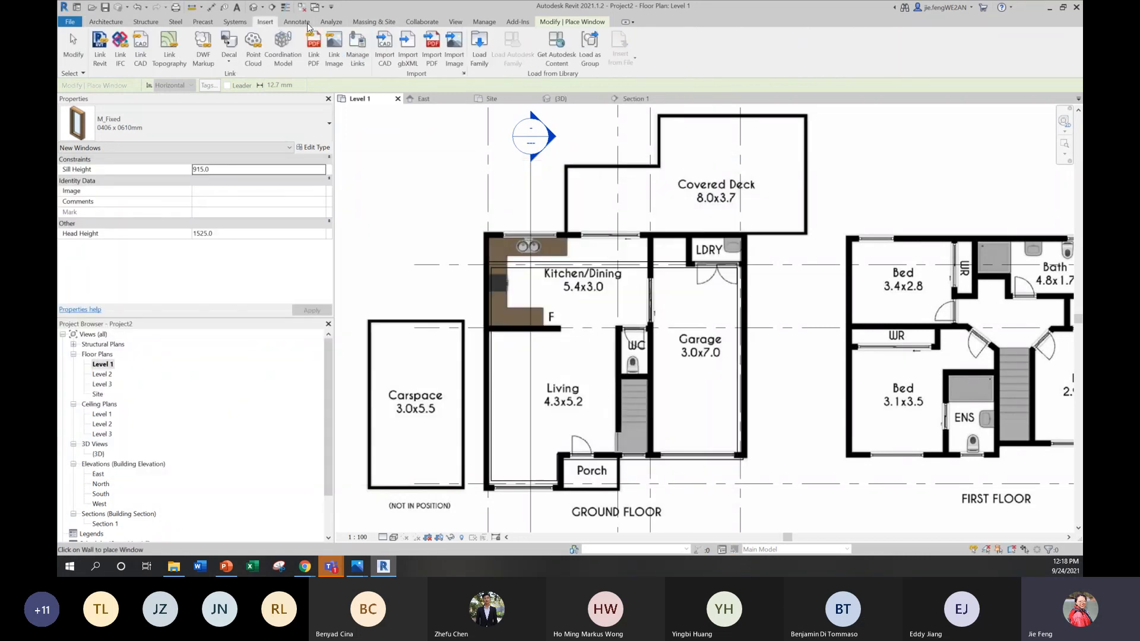
{"action": "left_click", "coordinate": [478, 54]}
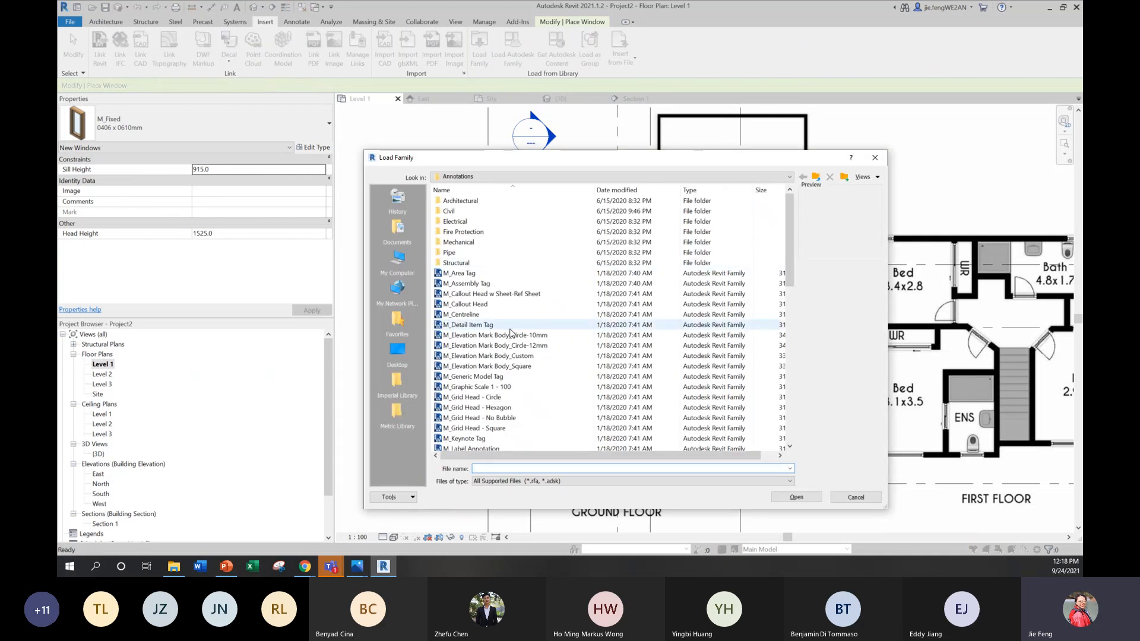
{"action": "left_click", "coordinate": [755, 177]}
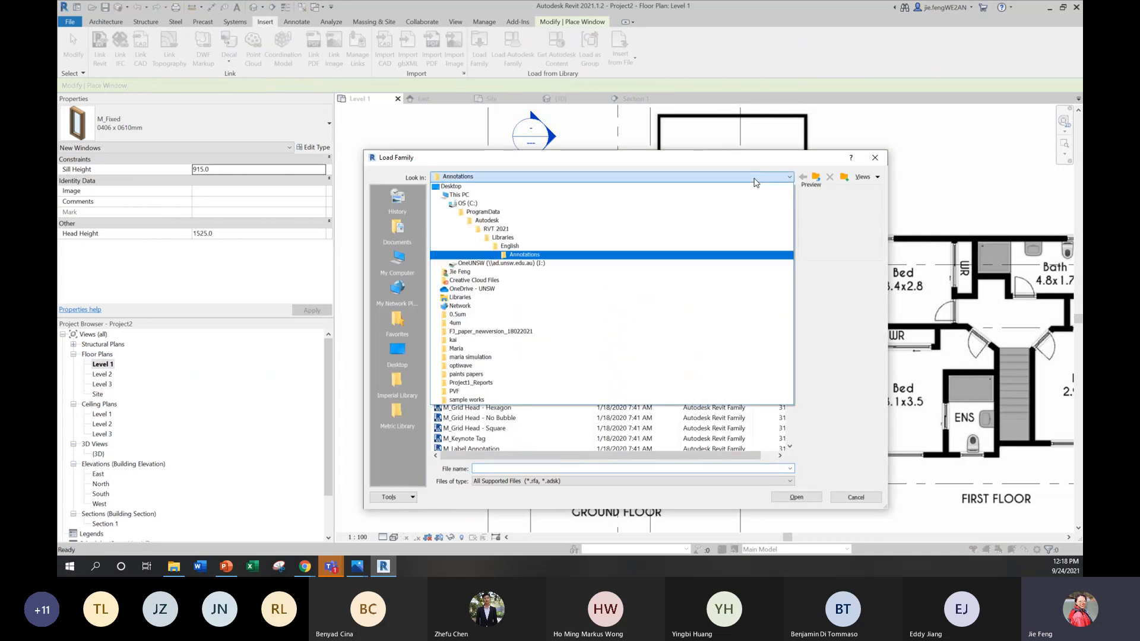
{"action": "left_click", "coordinate": [502, 230]}
{"action": "left_click", "coordinate": [493, 177]}
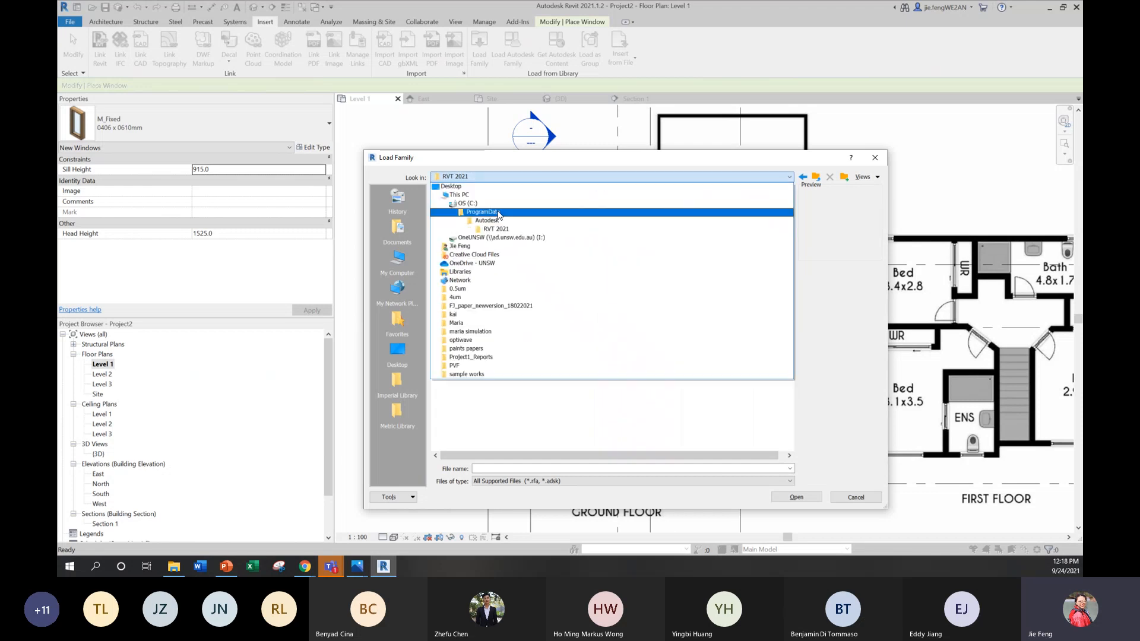
{"action": "left_click", "coordinate": [488, 229]}
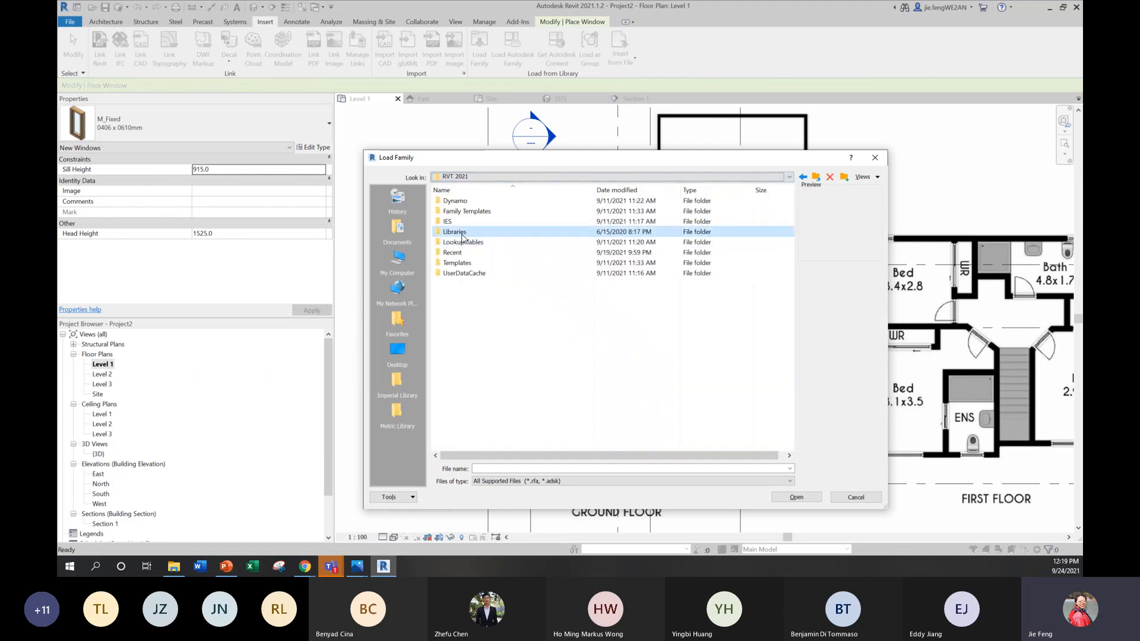
{"action": "double_click", "coordinate": [464, 235]}
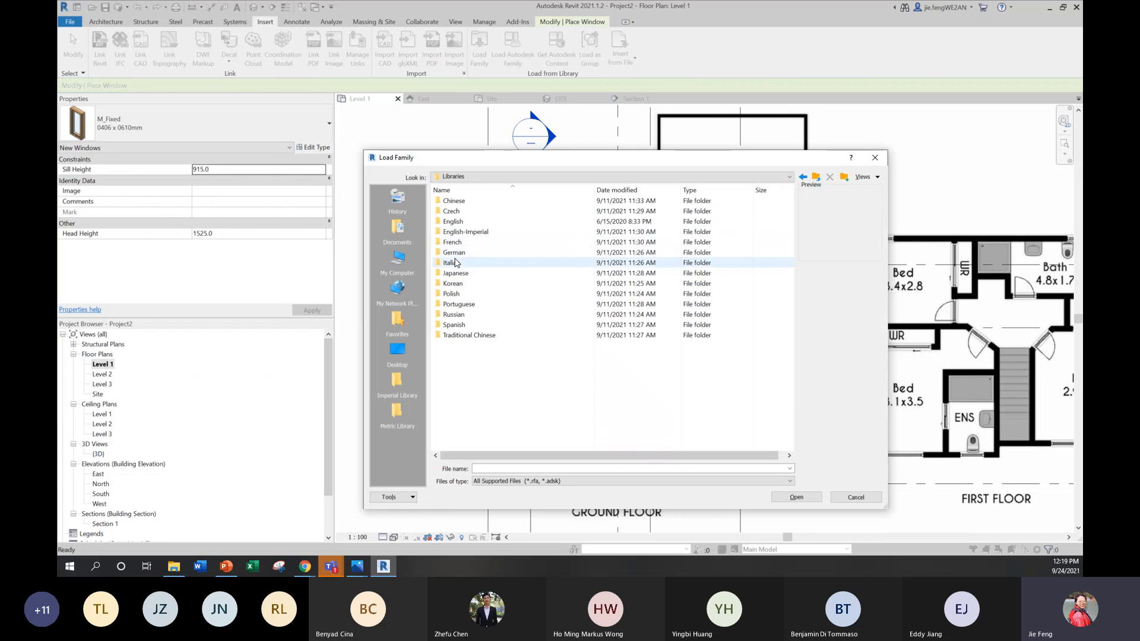
{"action": "double_click", "coordinate": [457, 222]}
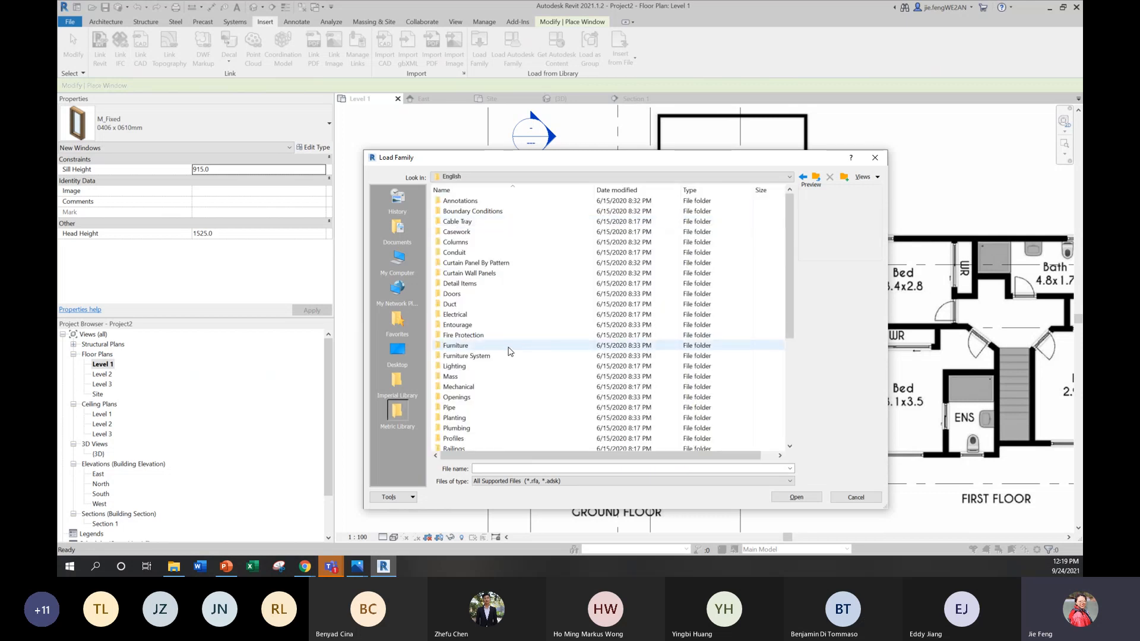
{"action": "scroll", "coordinate": [496, 399], "scroll_direction": "down", "scroll_amount": 5}
{"action": "double_click", "coordinate": [453, 440]}
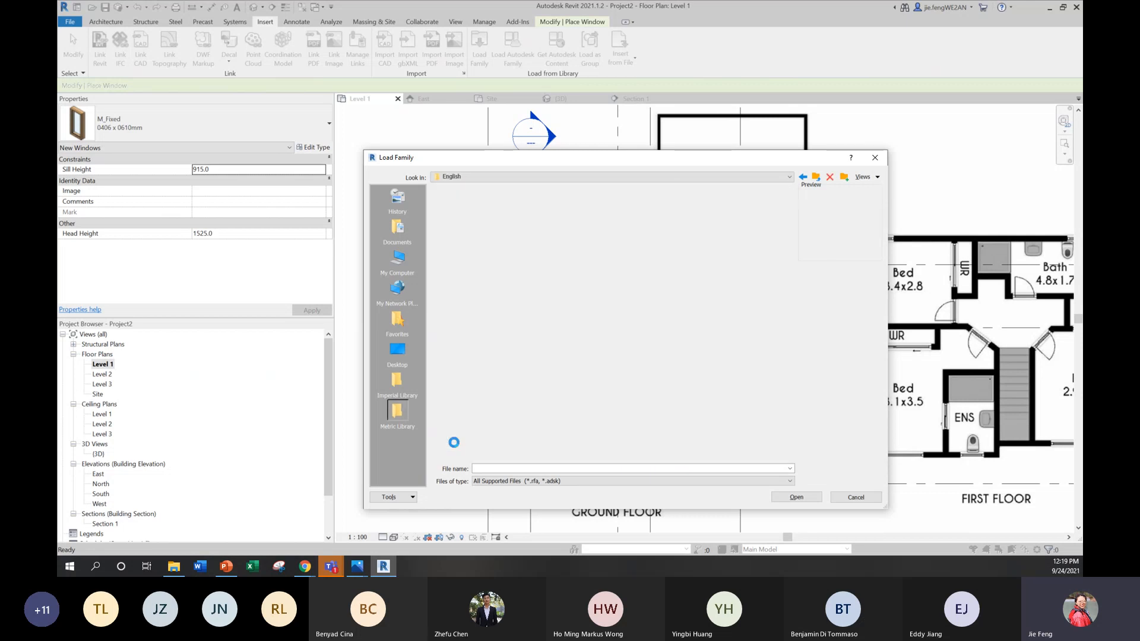
Step: Compare the bay and awning window family previews, and load M_Window-Bay-Casement-45_Degree_Angle
{"action": "left_click", "coordinate": [506, 385]}
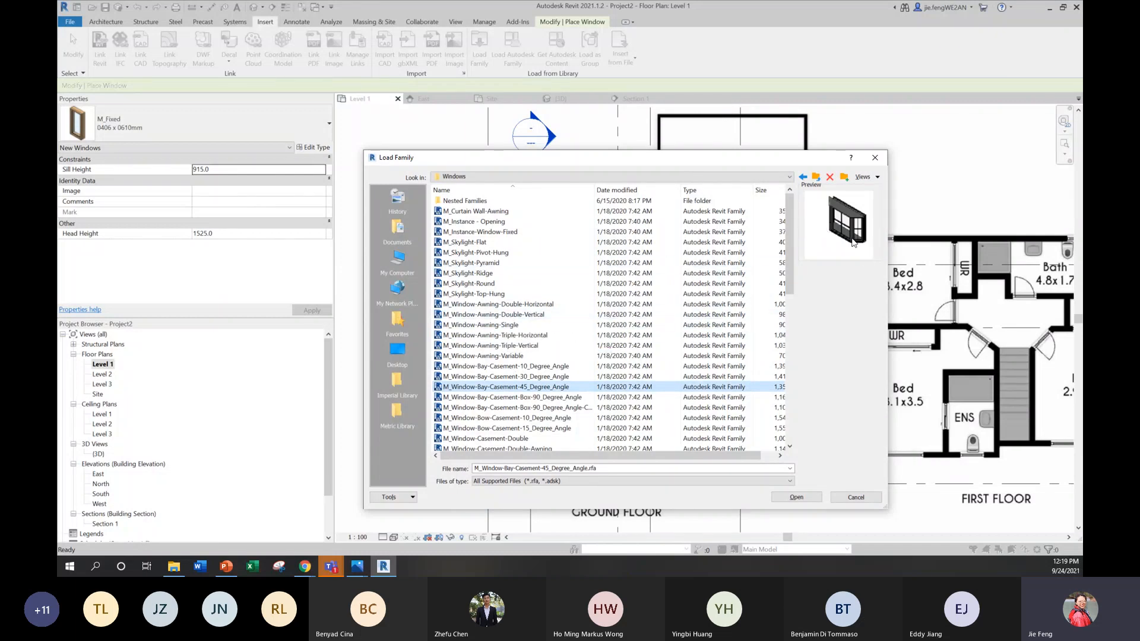
{"action": "left_click", "coordinate": [493, 304]}
{"action": "left_click", "coordinate": [492, 335]}
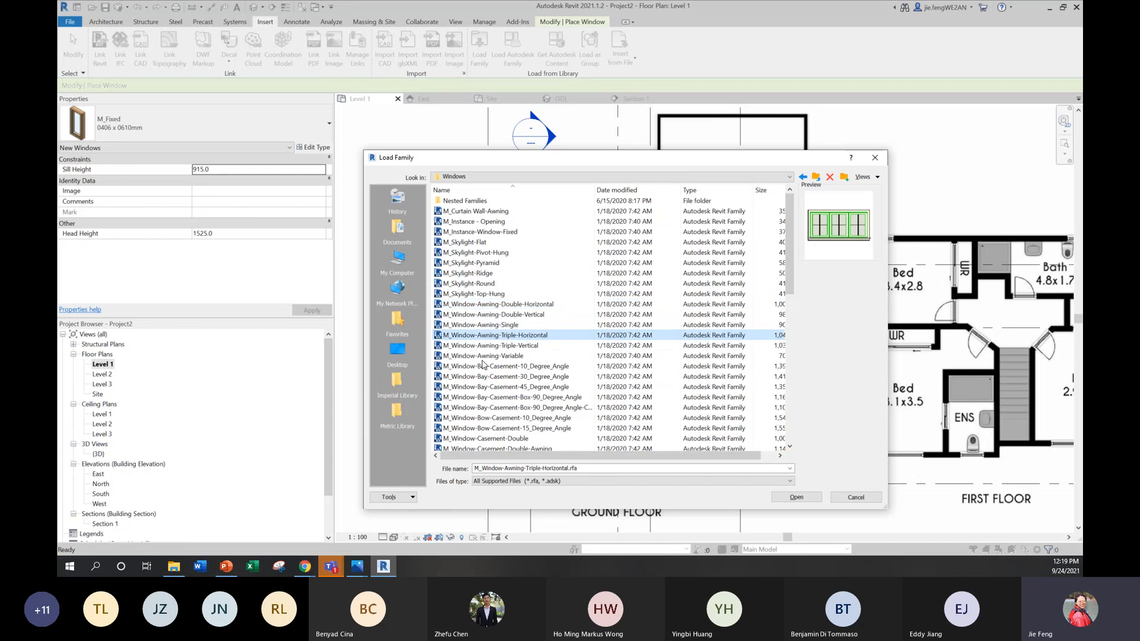
{"action": "left_click", "coordinate": [493, 386]}
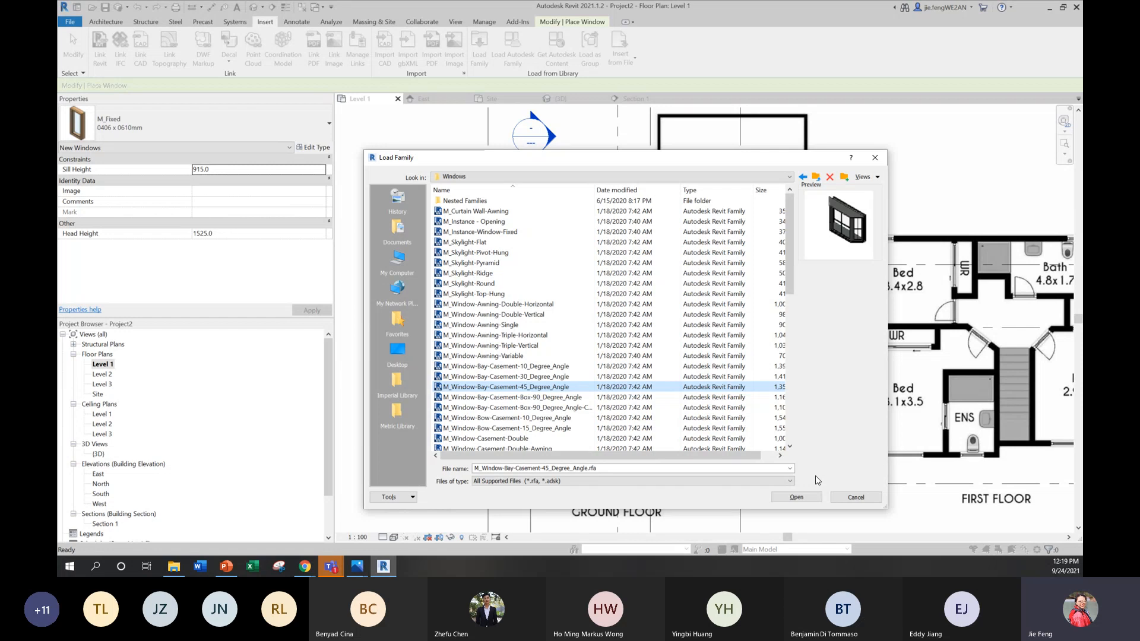
{"action": "left_click", "coordinate": [796, 497]}
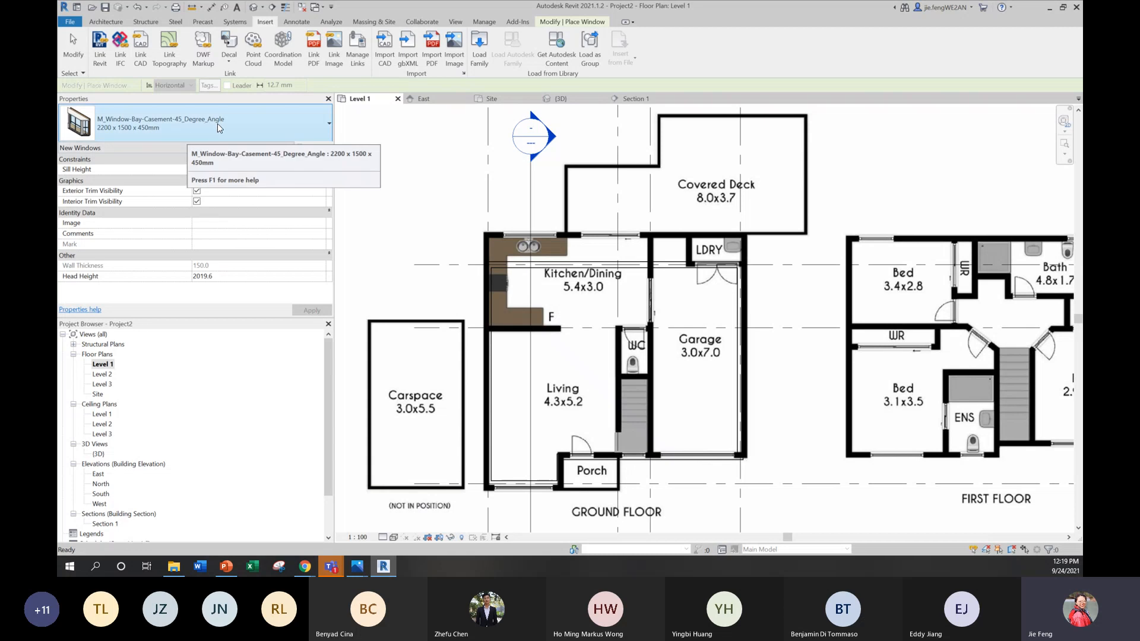
Step: Place two 2200 x 1500 x 450mm bay casement windows side by side in the Kitchen/Dining rear wall, and end window placement
{"action": "left_click", "coordinate": [532, 262]}
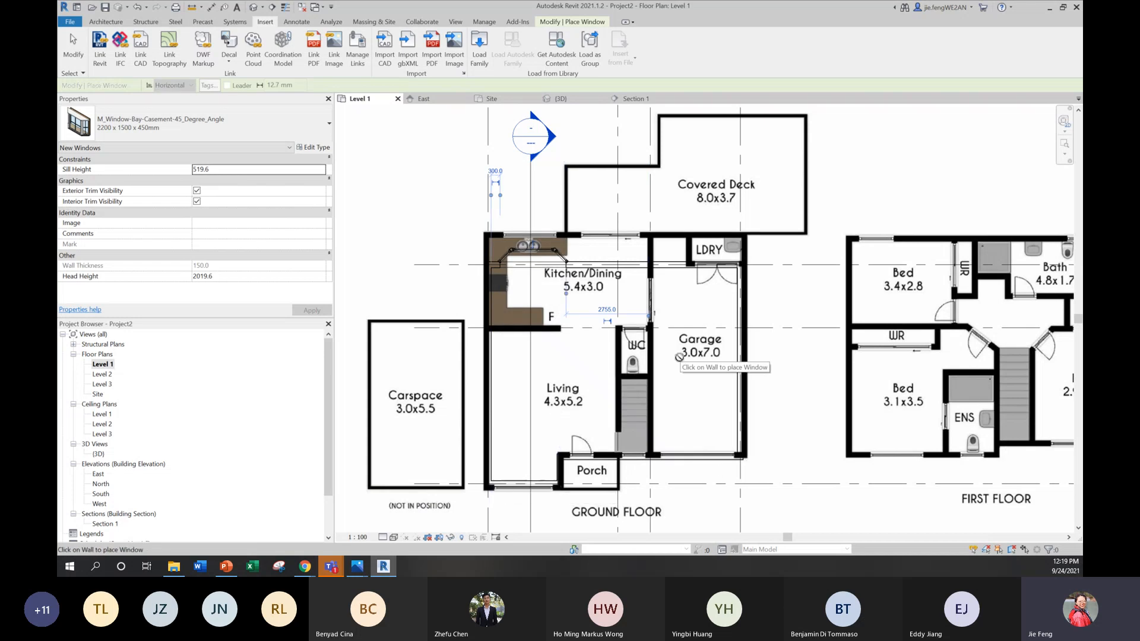
{"action": "left_click", "coordinate": [611, 261]}
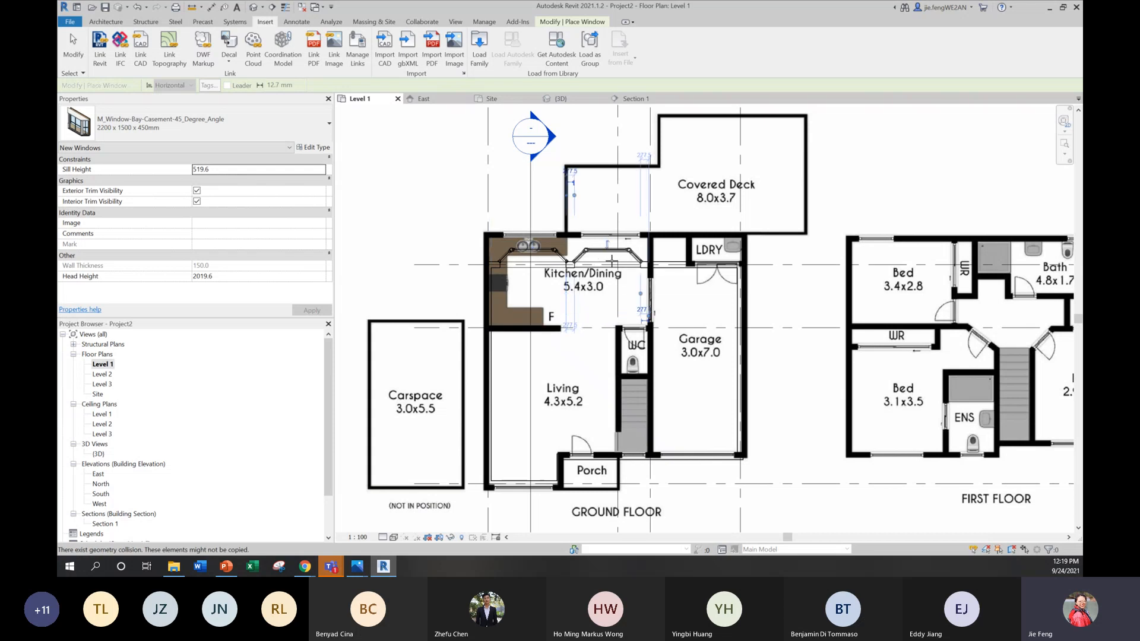
{"action": "scroll", "coordinate": [594, 269], "scroll_direction": "up", "scroll_amount": 5}
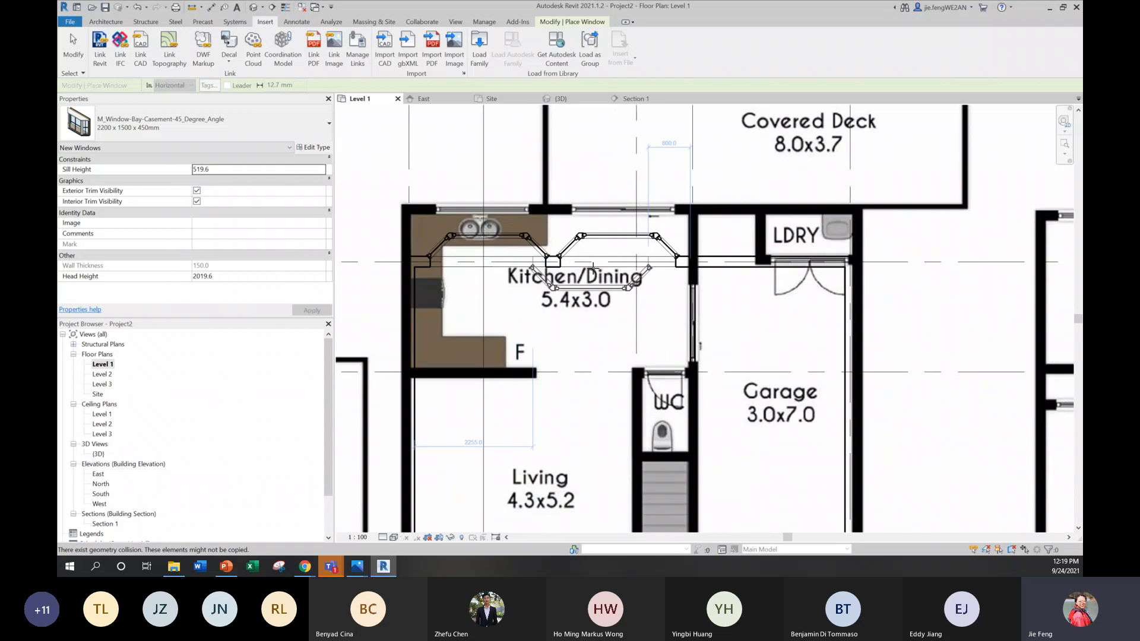
{"action": "key", "text": "Escape"}
{"action": "key", "text": "Escape"}
{"action": "scroll", "coordinate": [681, 284], "scroll_direction": "down", "scroll_amount": 3}
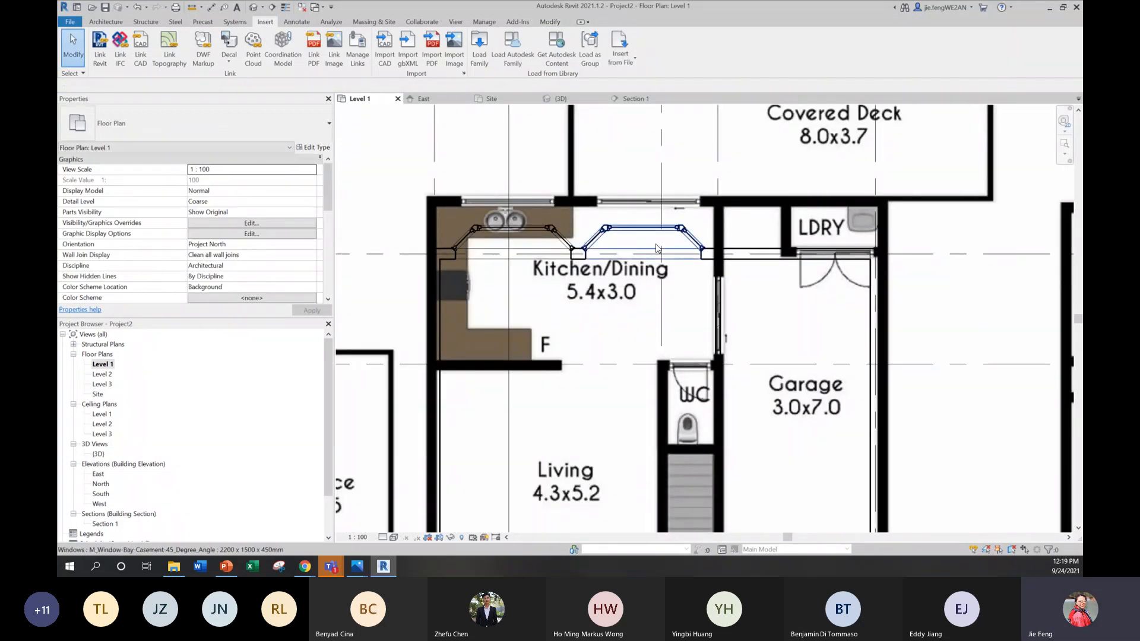
Step: Examine the type dimensions and sill height of the bay casement window nearer the garage in the Kitchen/Dining rear wall
{"action": "left_click", "coordinate": [656, 235]}
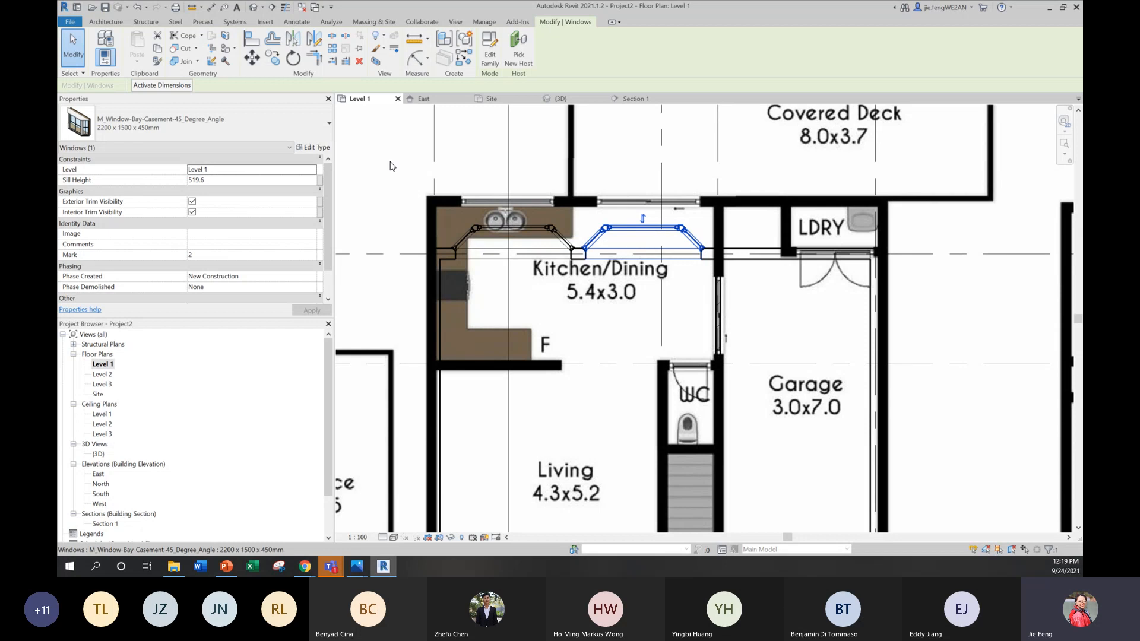
{"action": "left_click", "coordinate": [316, 148]}
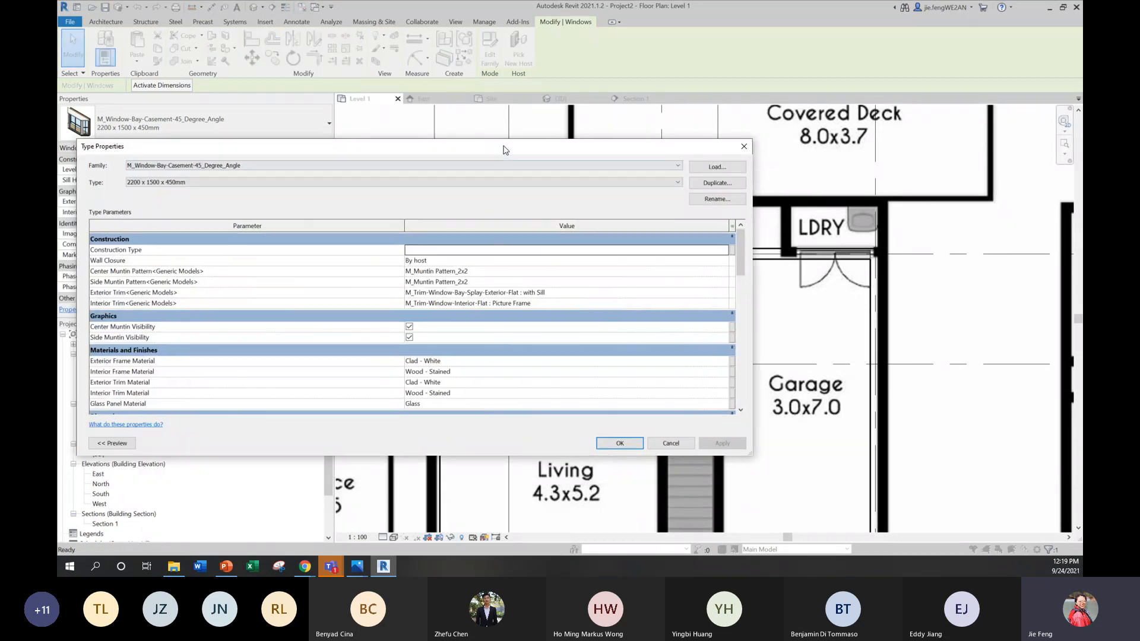
{"action": "scroll", "coordinate": [482, 293], "scroll_direction": "down", "scroll_amount": 3}
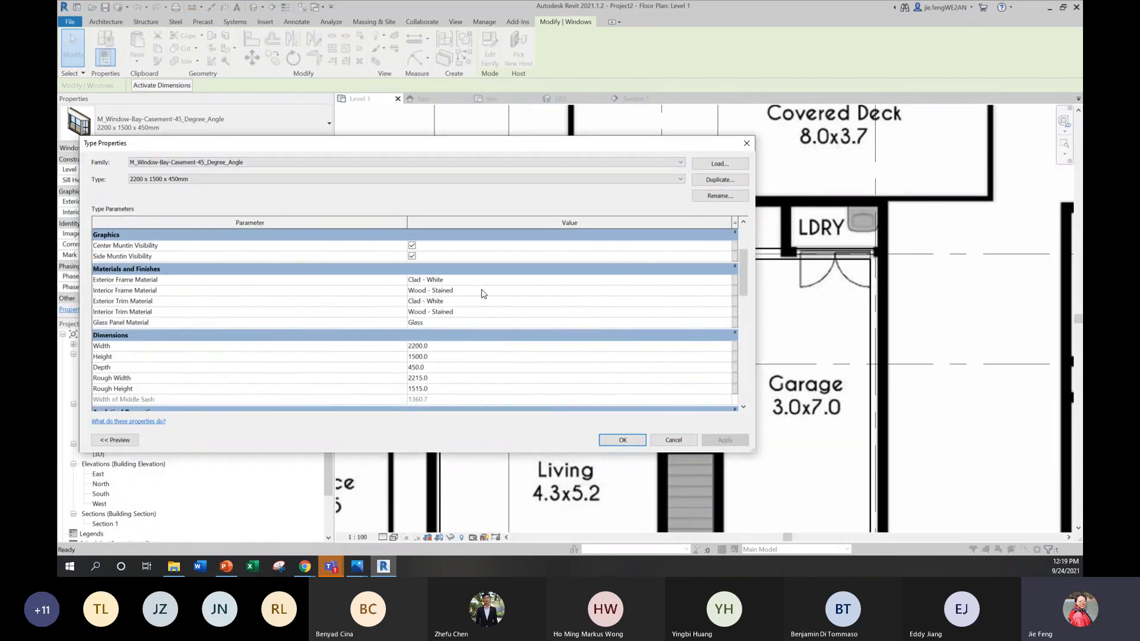
{"action": "left_click", "coordinate": [430, 347]}
{"action": "left_click", "coordinate": [747, 143]}
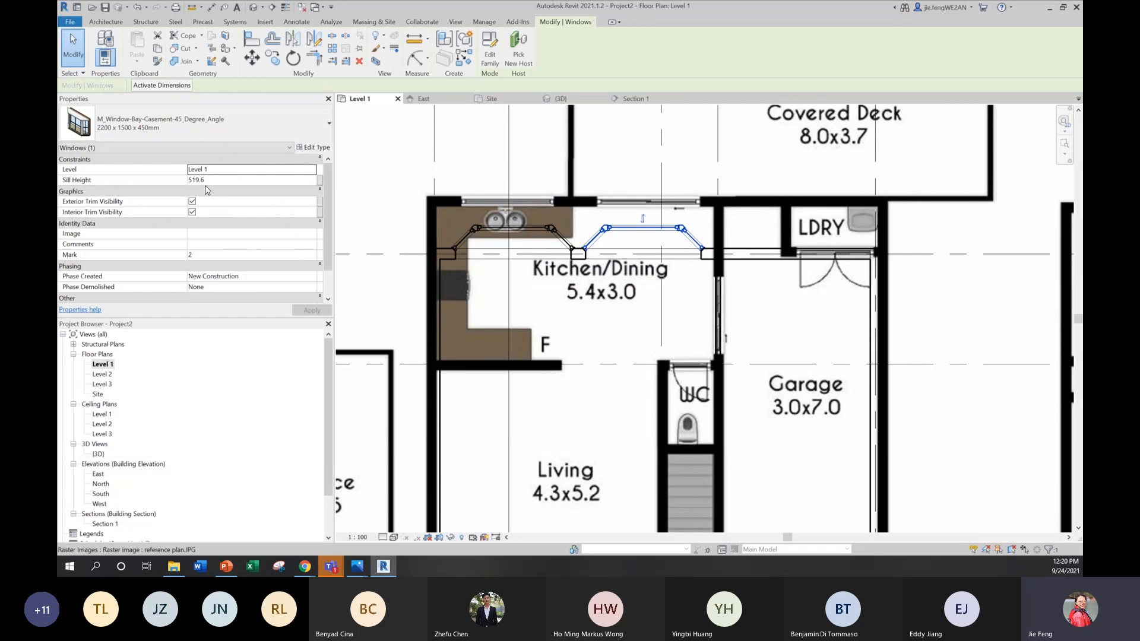
{"action": "left_click", "coordinate": [210, 179]}
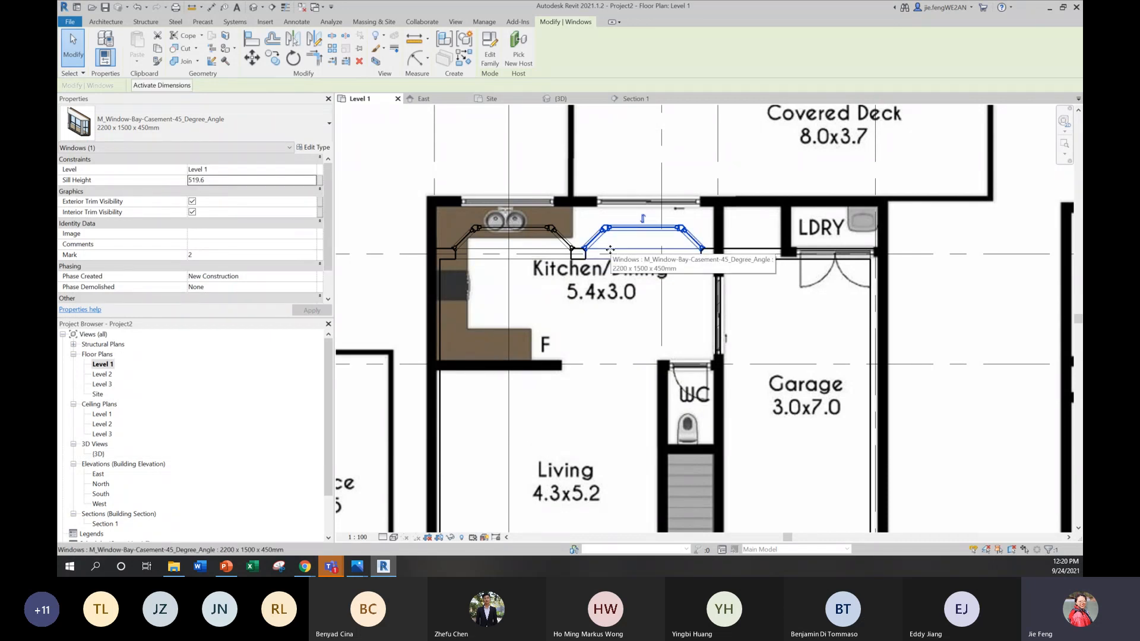
{"action": "key", "text": "Escape"}
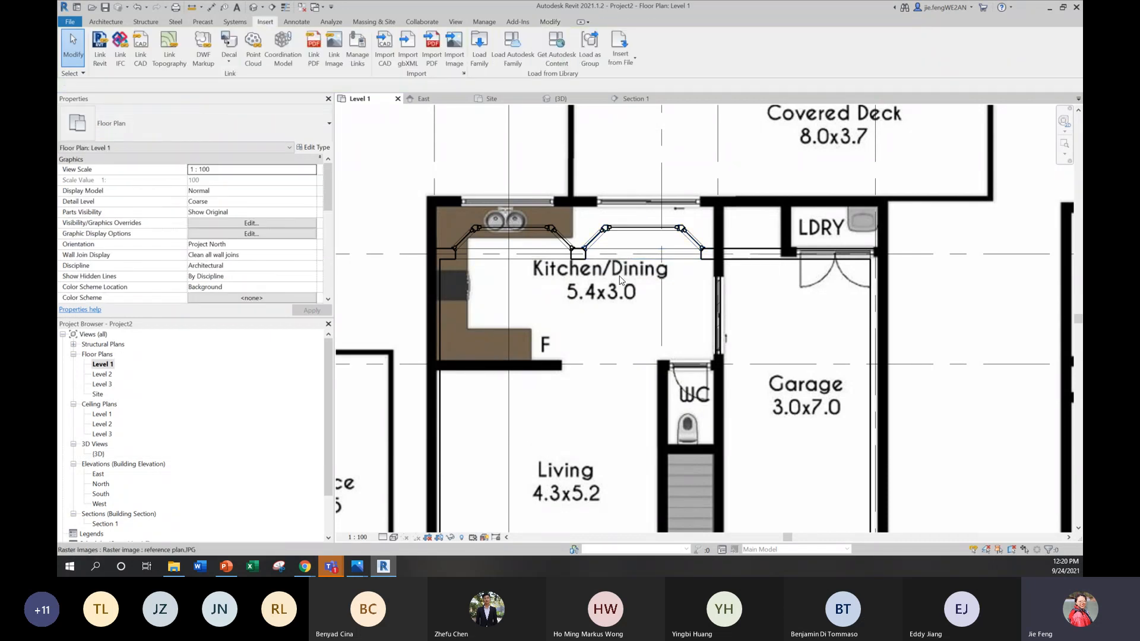
Step: Inspect the two bay casement windows from outside and inside the house in the 3D view
{"action": "double_click", "coordinate": [98, 454]}
{"action": "middle_click_drag", "start_coordinate": [668, 401], "coordinate": [626, 361], "text": "shift"}
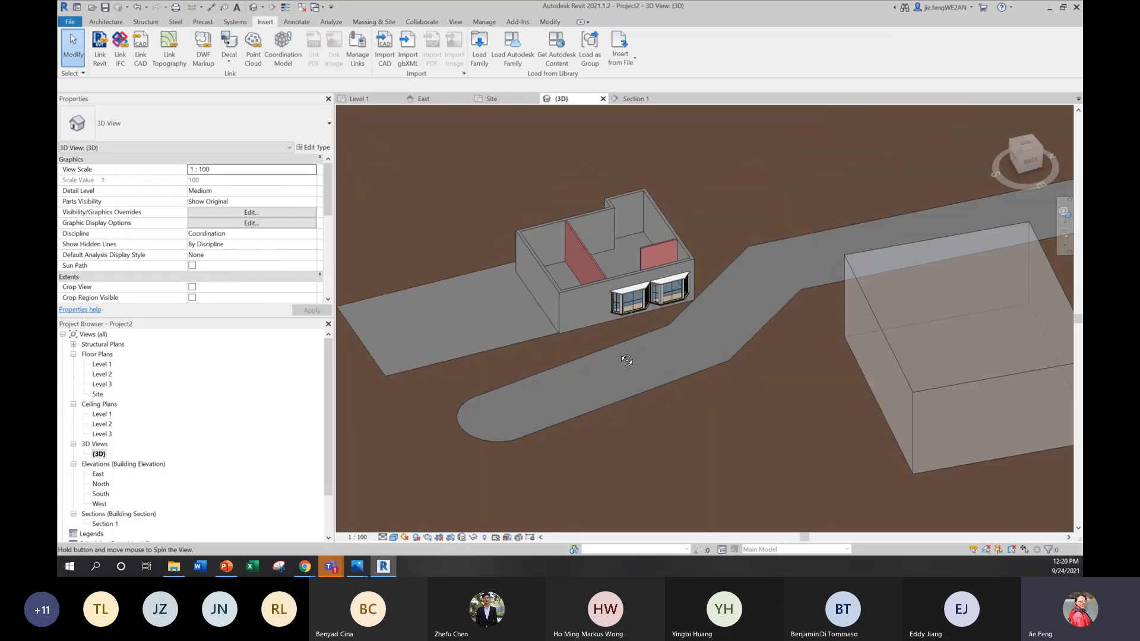
{"action": "scroll", "coordinate": [659, 297], "scroll_direction": "up", "scroll_amount": 6}
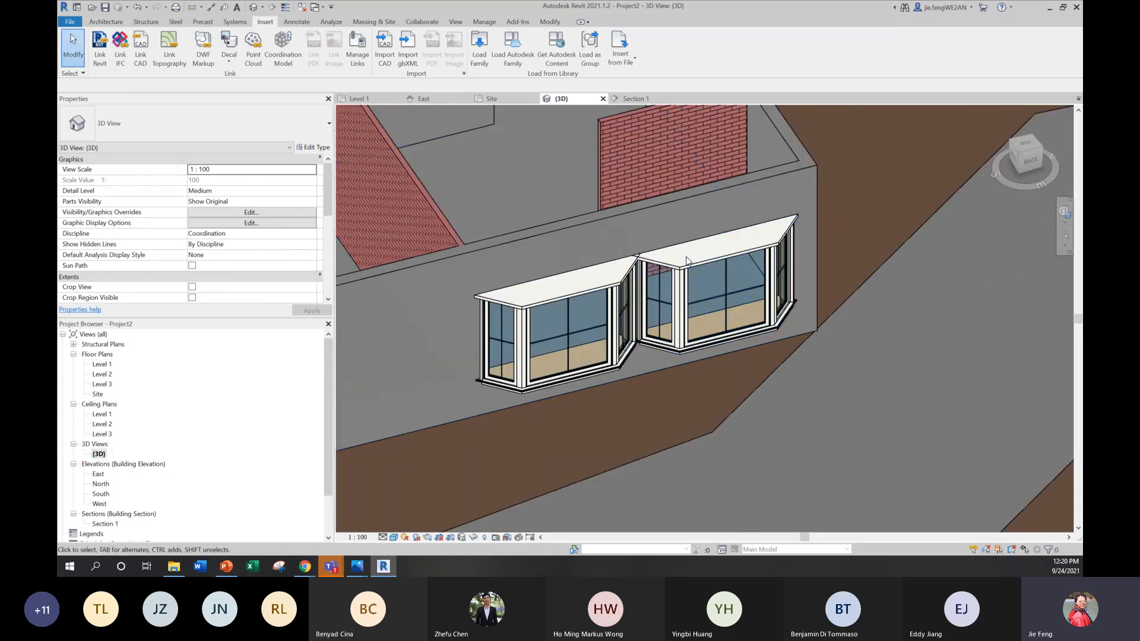
{"action": "middle_click_drag", "start_coordinate": [686, 286], "coordinate": [727, 335], "text": "shift"}
{"action": "scroll", "coordinate": [717, 326], "scroll_direction": "down", "scroll_amount": 6}
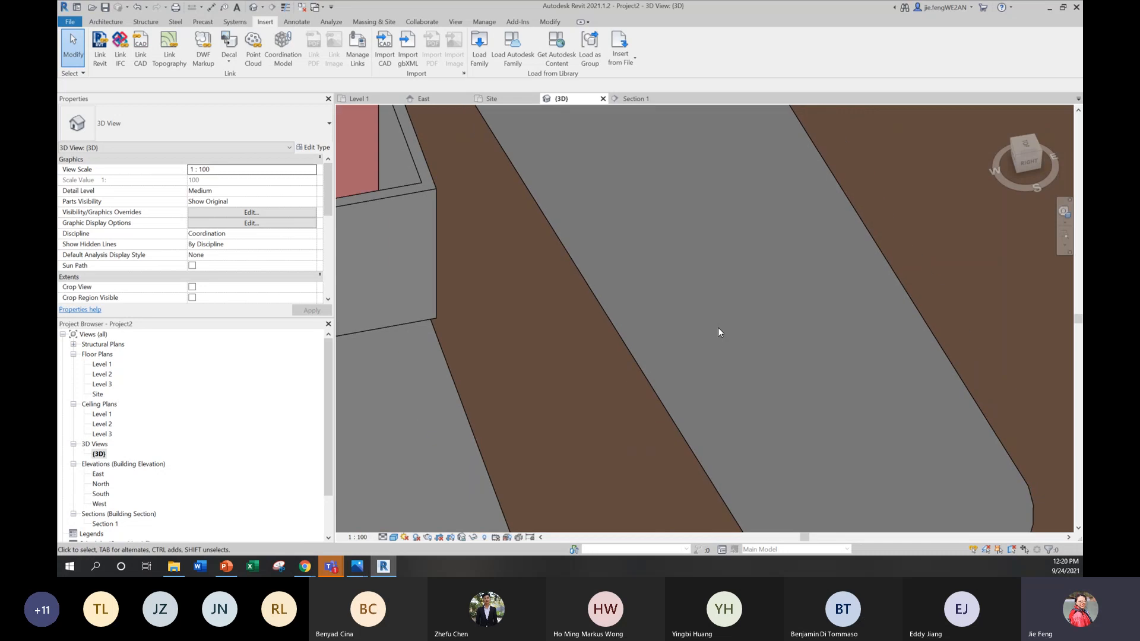
{"action": "scroll", "coordinate": [605, 166], "scroll_direction": "up", "scroll_amount": 5}
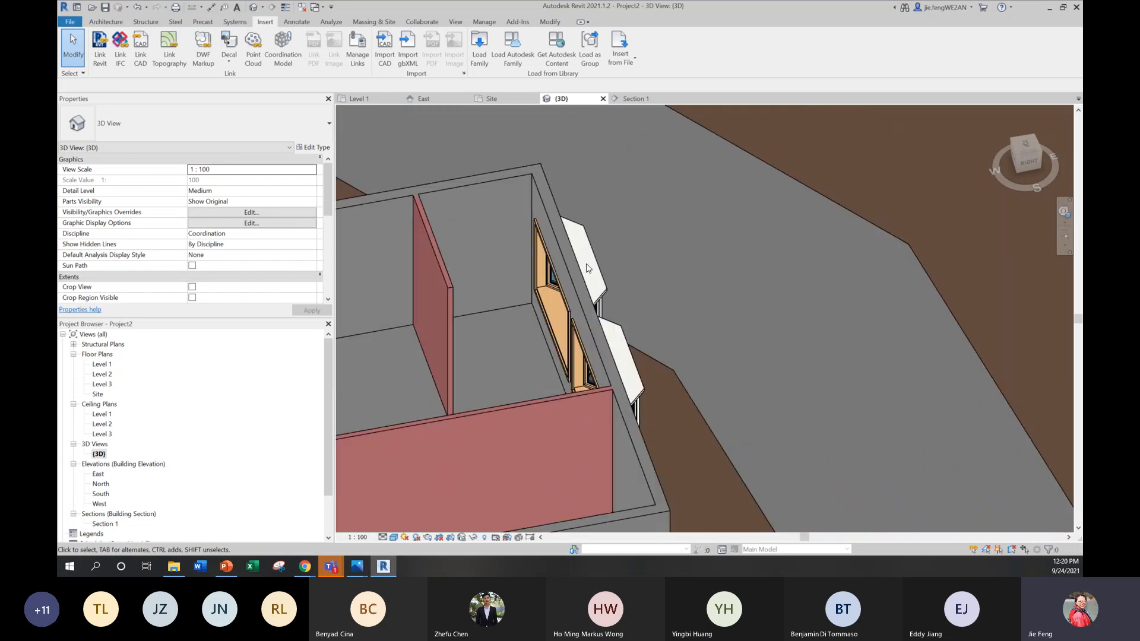
Step: Set the Width of the 2200 x 1500 x 450mm bay casement window type to 1500 and check both windows in 3D
{"action": "left_click", "coordinate": [601, 295]}
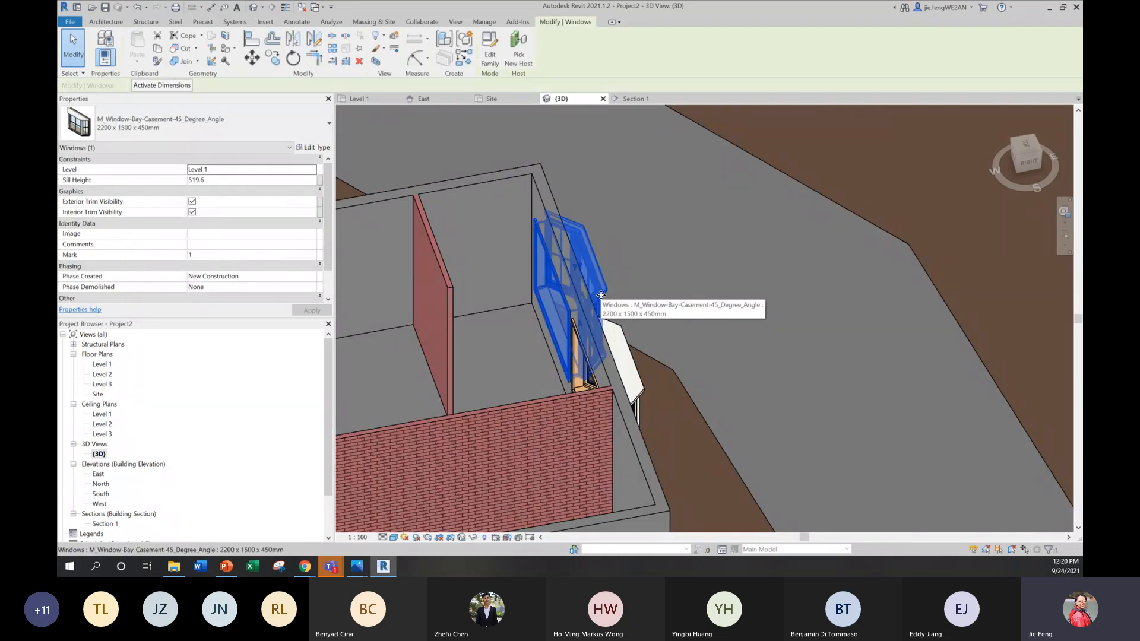
{"action": "left_click", "coordinate": [310, 126]}
{"action": "left_click", "coordinate": [587, 241]}
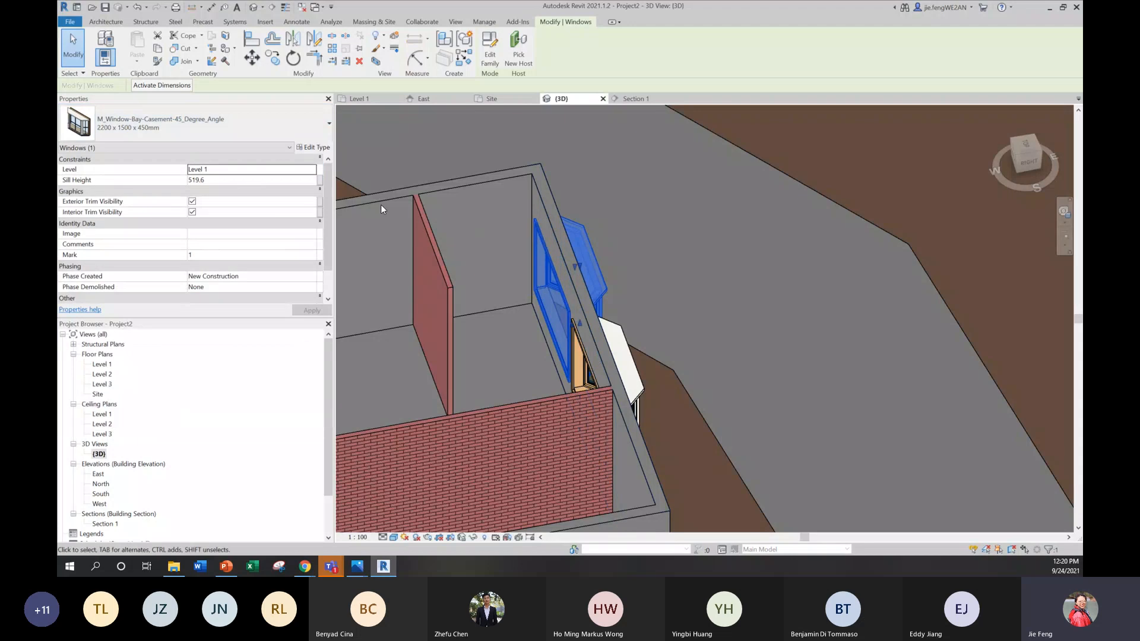
{"action": "left_click", "coordinate": [321, 149]}
{"action": "scroll", "coordinate": [433, 378], "scroll_direction": "down", "scroll_amount": 5}
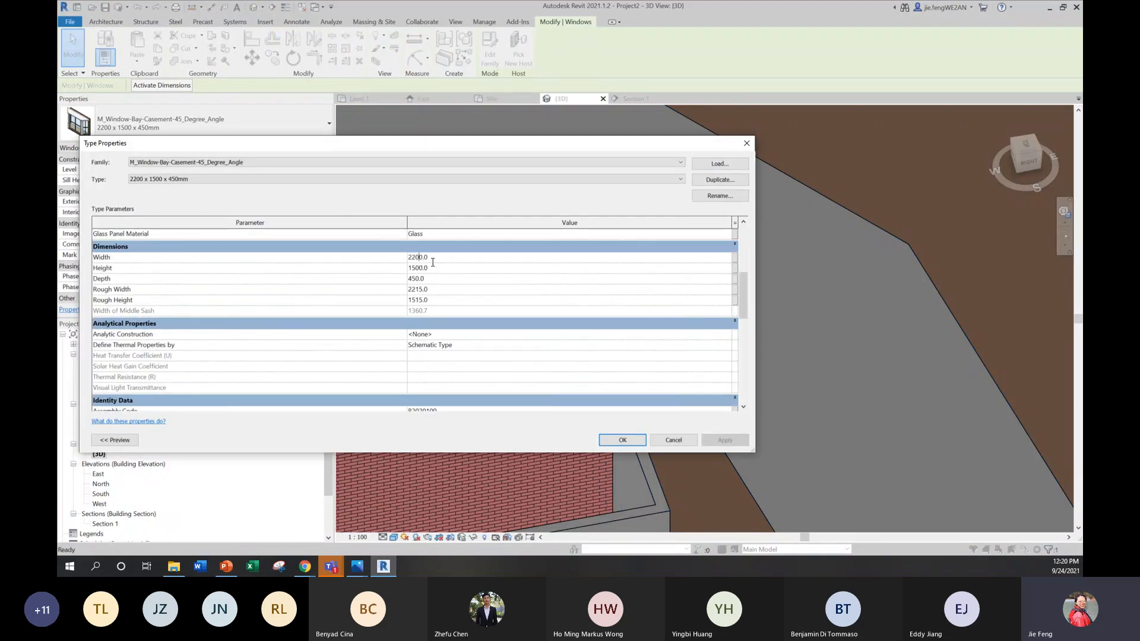
{"action": "type", "text": "1500"}
{"action": "left_click", "coordinate": [716, 444]}
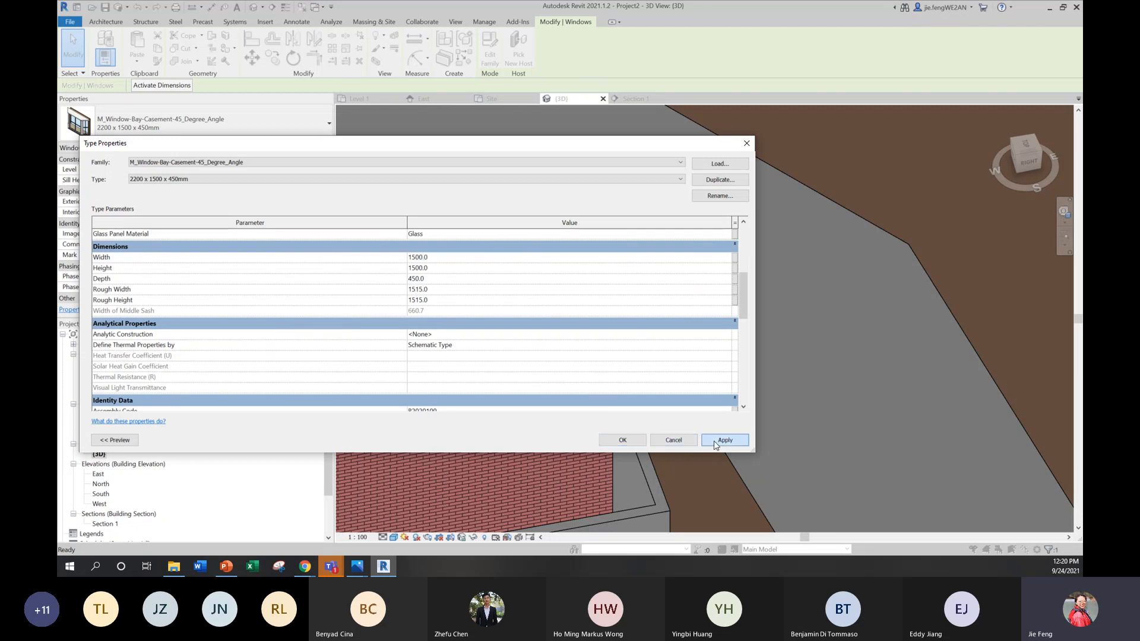
{"action": "left_click", "coordinate": [634, 439]}
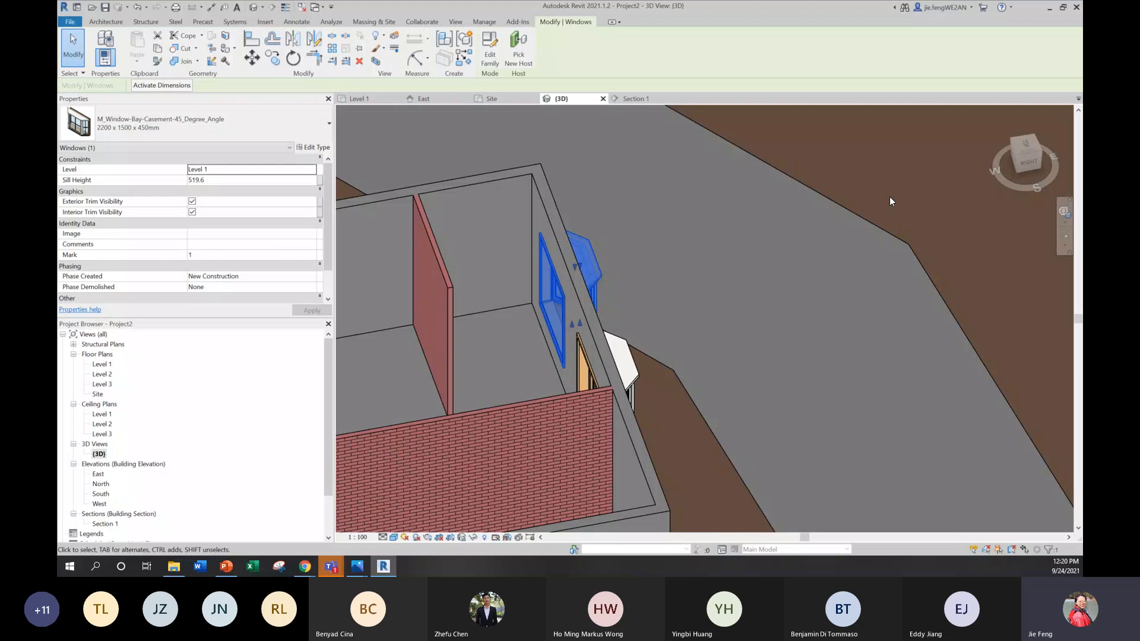
{"action": "key", "text": "Escape"}
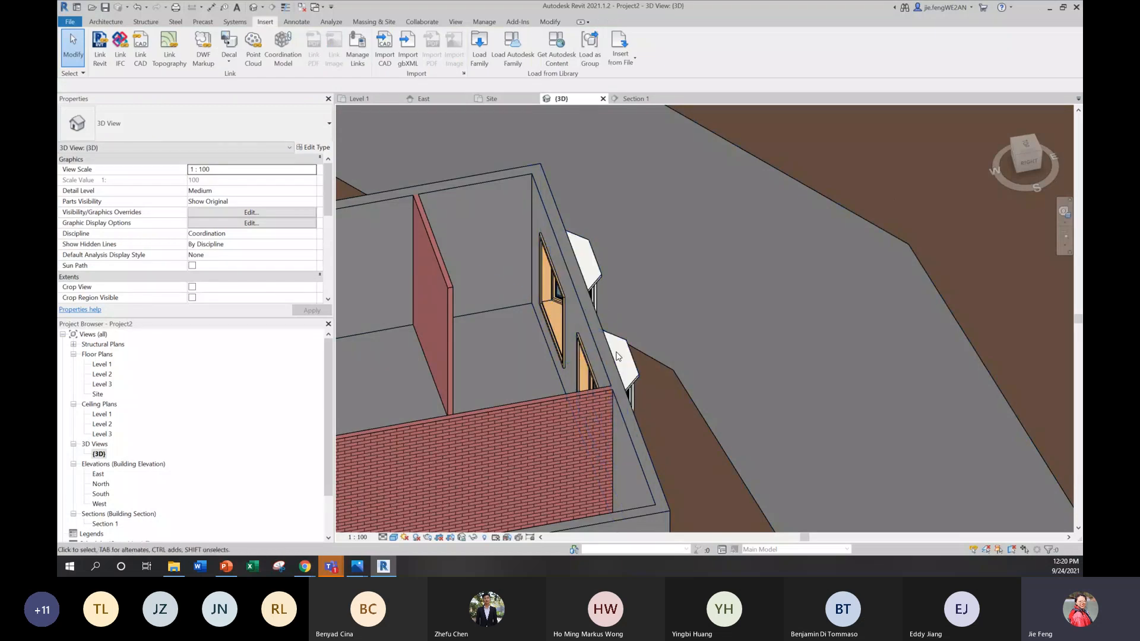
{"action": "middle_click_drag", "start_coordinate": [668, 380], "coordinate": [532, 307], "text": "shift"}
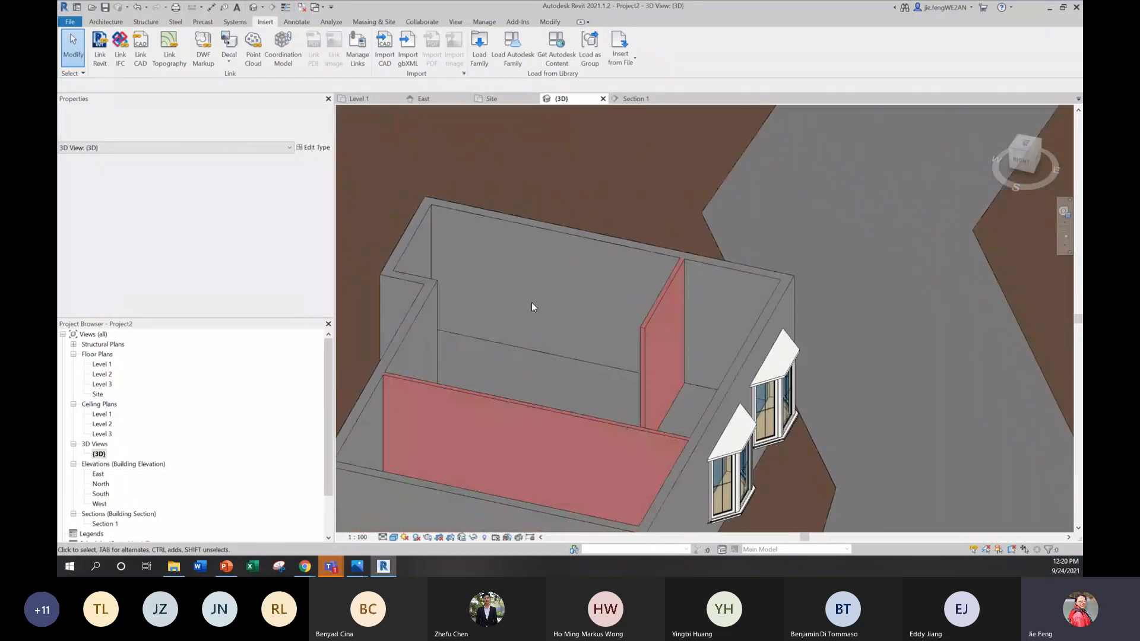
{"action": "scroll", "coordinate": [532, 307], "scroll_direction": "down", "scroll_amount": 3}
{"action": "mouse_move", "coordinate": [735, 447]}
{"action": "middle_mouse_down", "text": "shift"}
{"action": "mouse_move", "coordinate": [638, 380]}
{"action": "mouse_move", "coordinate": [639, 411]}
{"action": "middle_mouse_up", "text": "shift"}
Step: Return to the Level 1 floor plan, start placing a door, and review the available M_Single-Flush sizes
{"action": "double_click", "coordinate": [99, 365]}
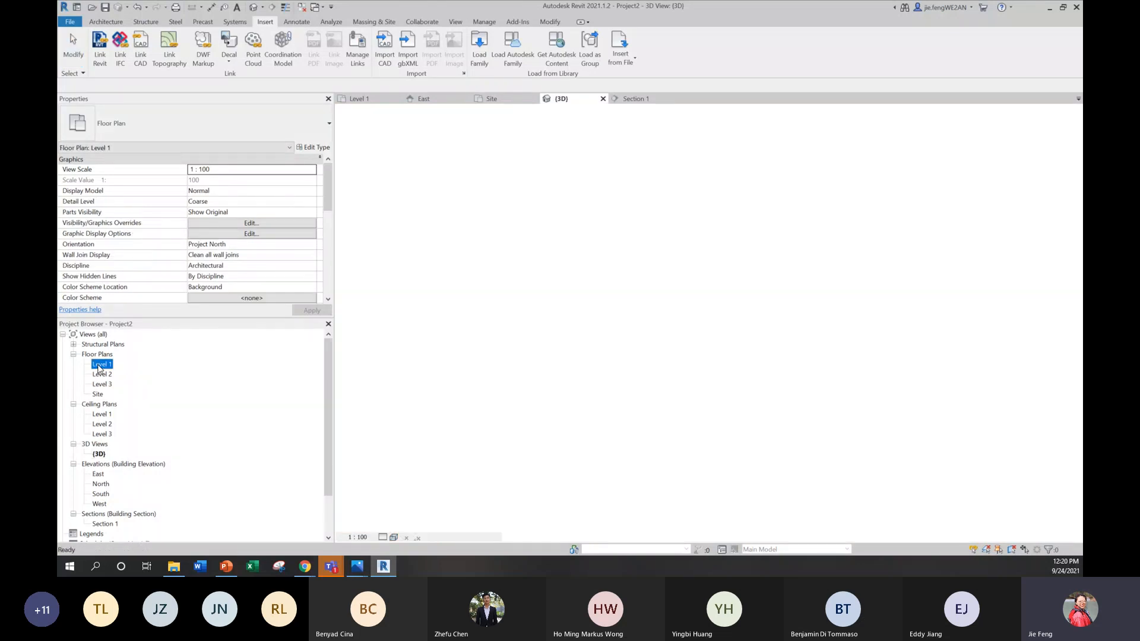
{"action": "scroll", "coordinate": [525, 271], "scroll_direction": "down", "scroll_amount": 3}
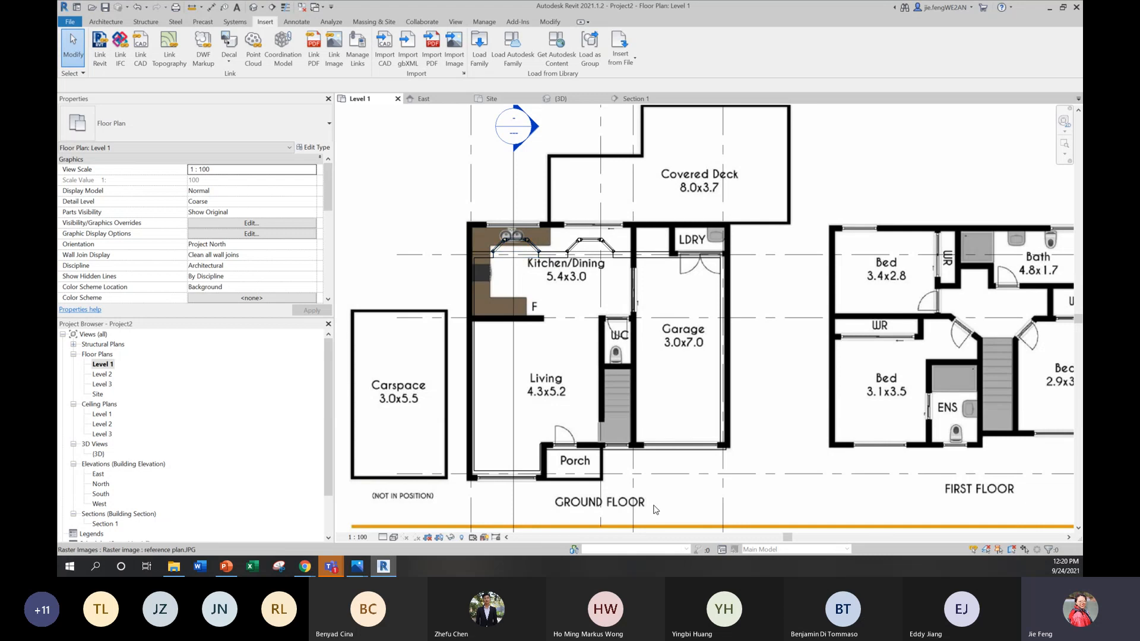
{"action": "scroll", "coordinate": [647, 499], "scroll_direction": "up", "scroll_amount": 1}
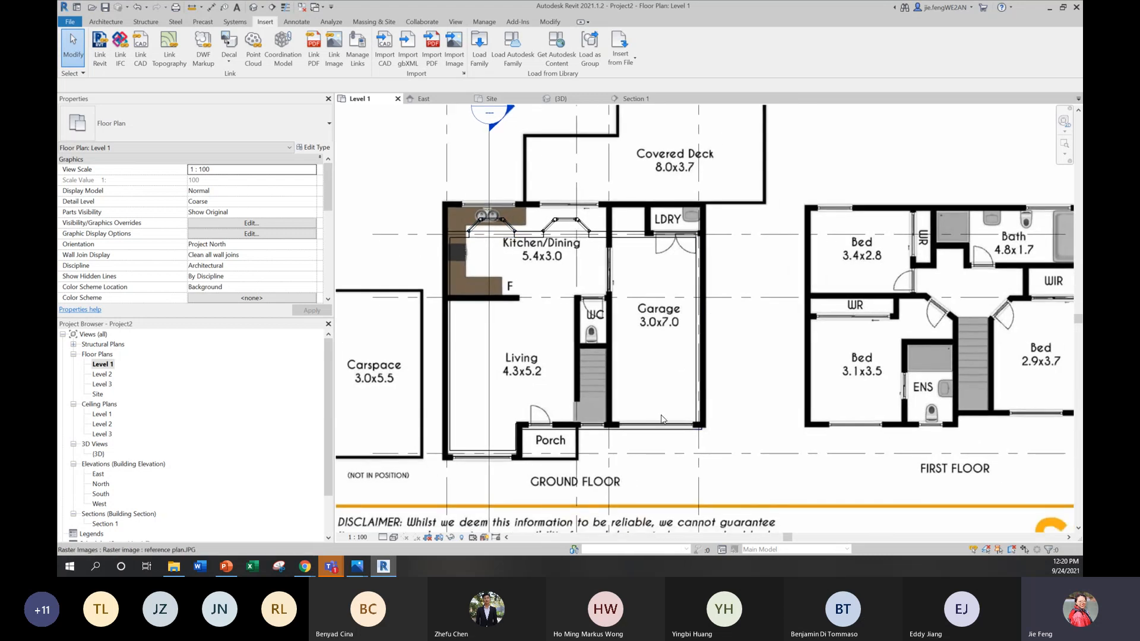
{"action": "scroll", "coordinate": [660, 416], "scroll_direction": "up", "scroll_amount": 2}
{"action": "scroll", "coordinate": [663, 426], "scroll_direction": "up", "scroll_amount": 1}
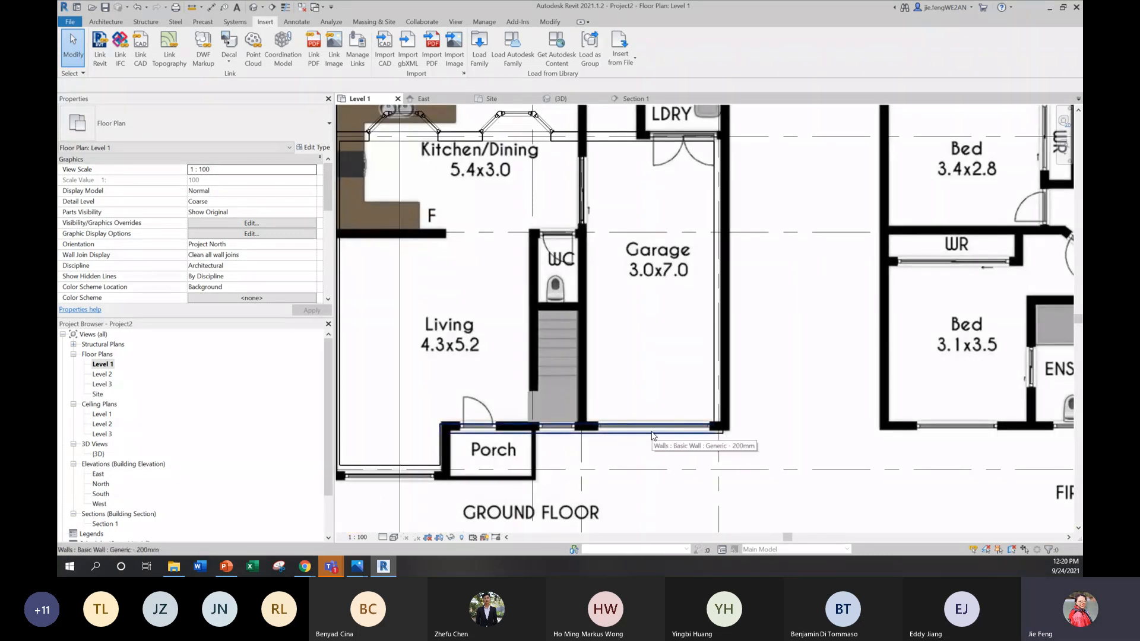
{"action": "left_click", "coordinate": [115, 24]}
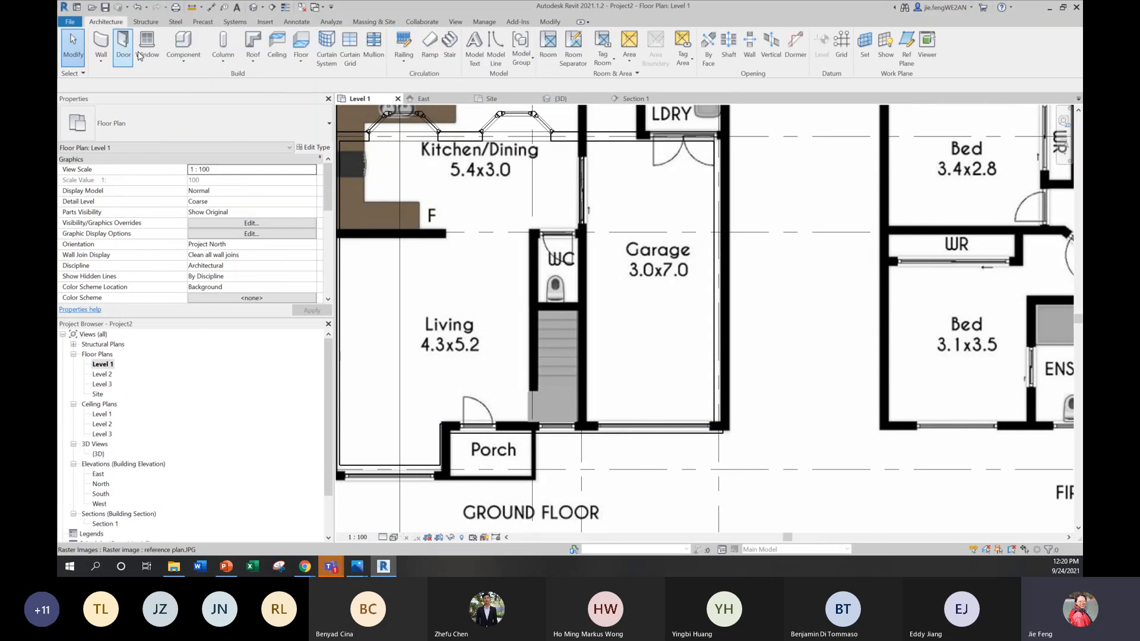
{"action": "left_click", "coordinate": [124, 50]}
{"action": "left_click", "coordinate": [324, 135]}
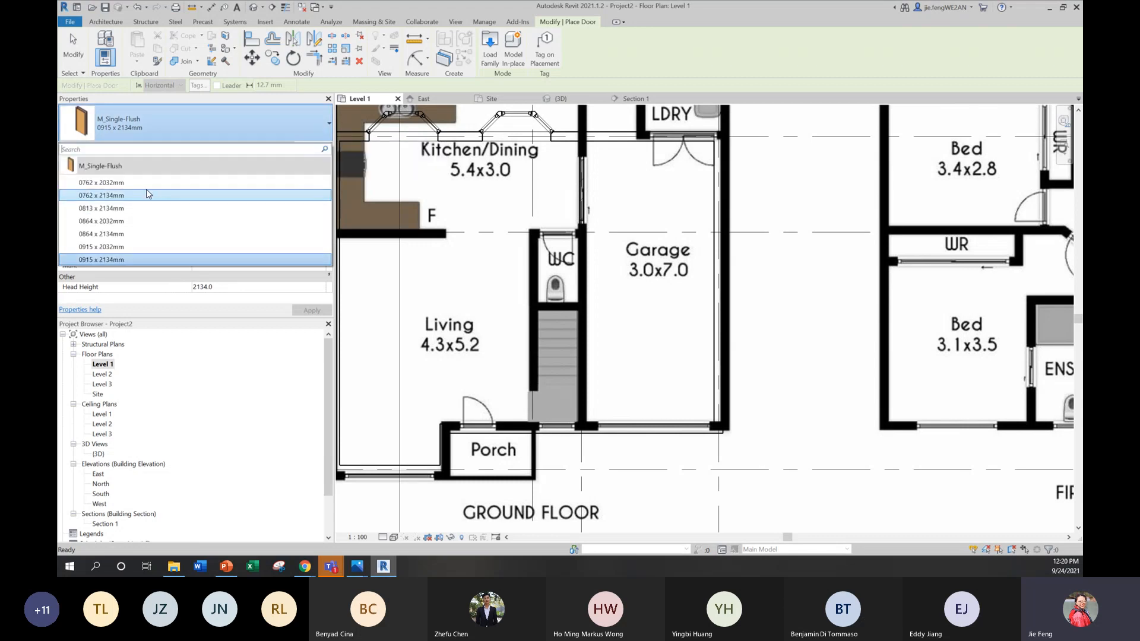
{"action": "left_click", "coordinate": [174, 129]}
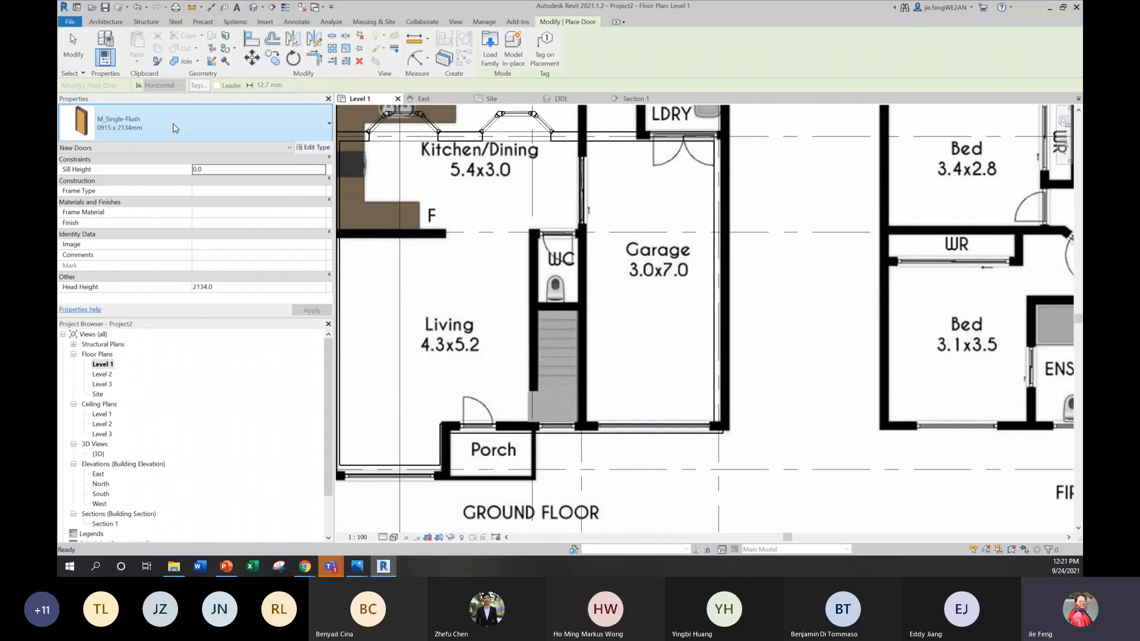
Step: Start loading a door family and browse to the Doors folder in the RVT 2021 English library
{"action": "left_click", "coordinate": [494, 63]}
{"action": "left_click_drag", "start_coordinate": [552, 155], "coordinate": [493, 140]}
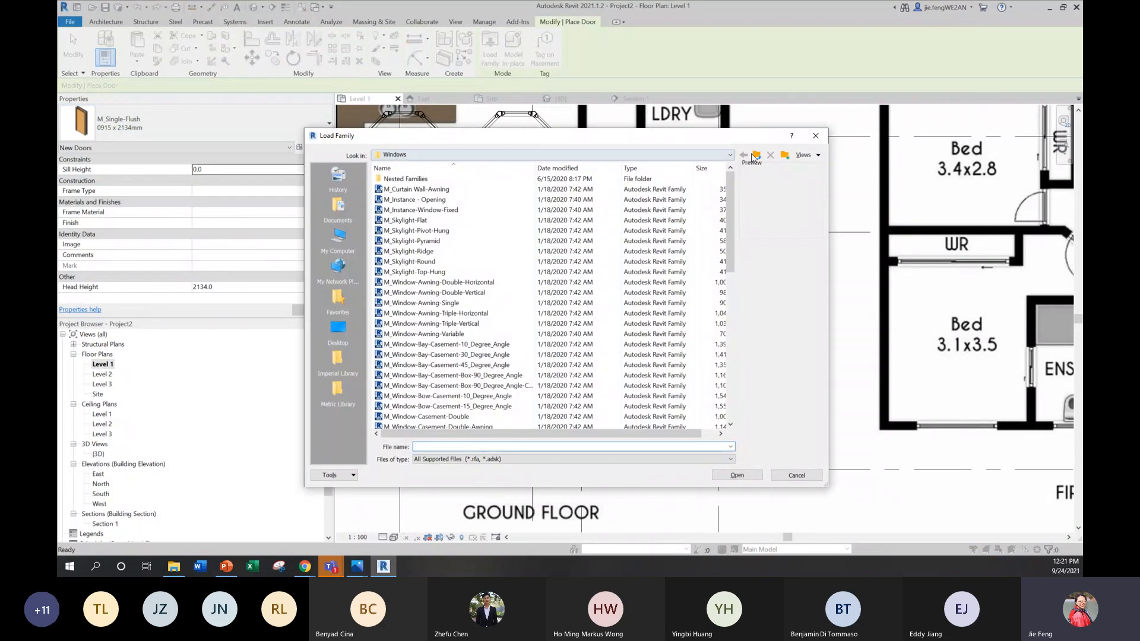
{"action": "left_click", "coordinate": [731, 155]}
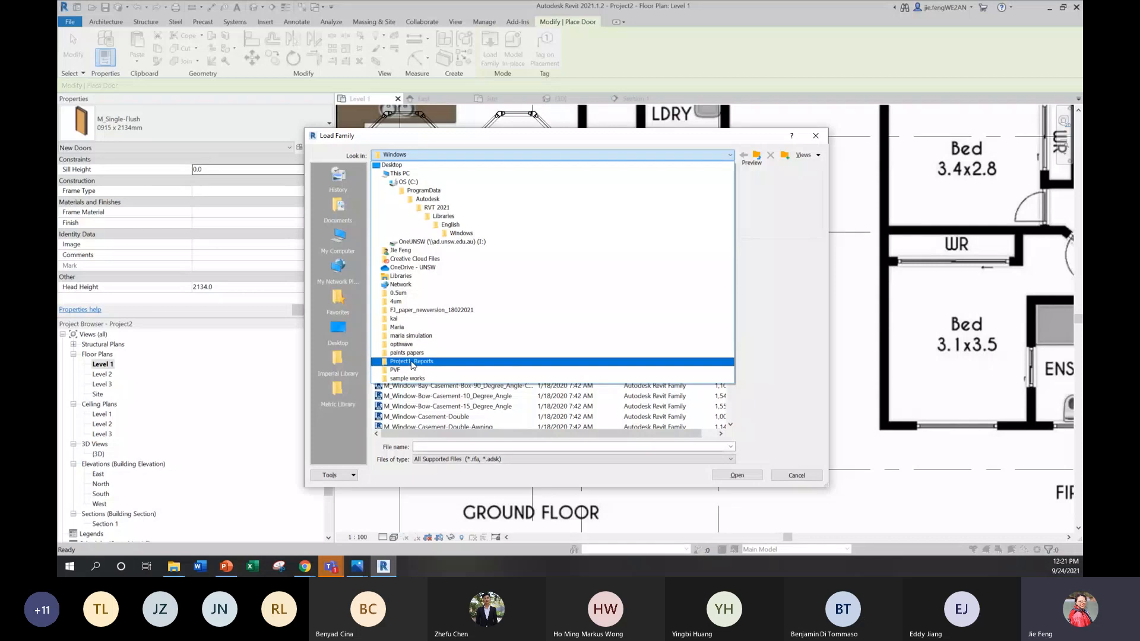
{"action": "left_click", "coordinate": [454, 224]}
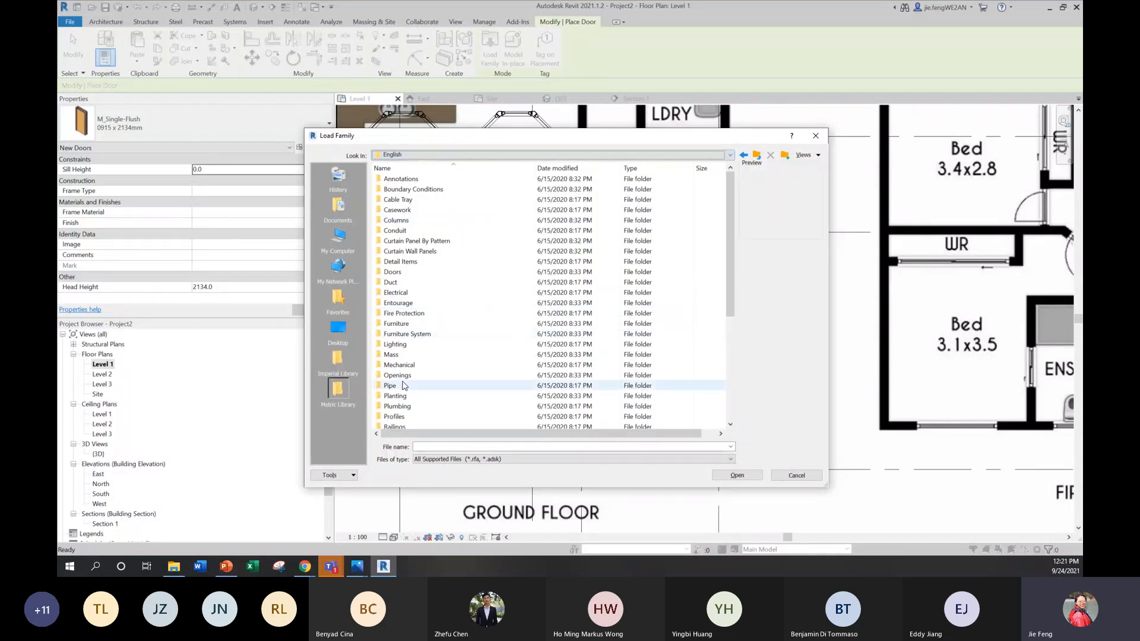
{"action": "double_click", "coordinate": [395, 272]}
Step: Compare the single-panel and overhead door family previews, and load M_Door-Overhead-Sectional
{"action": "left_click", "coordinate": [433, 323]}
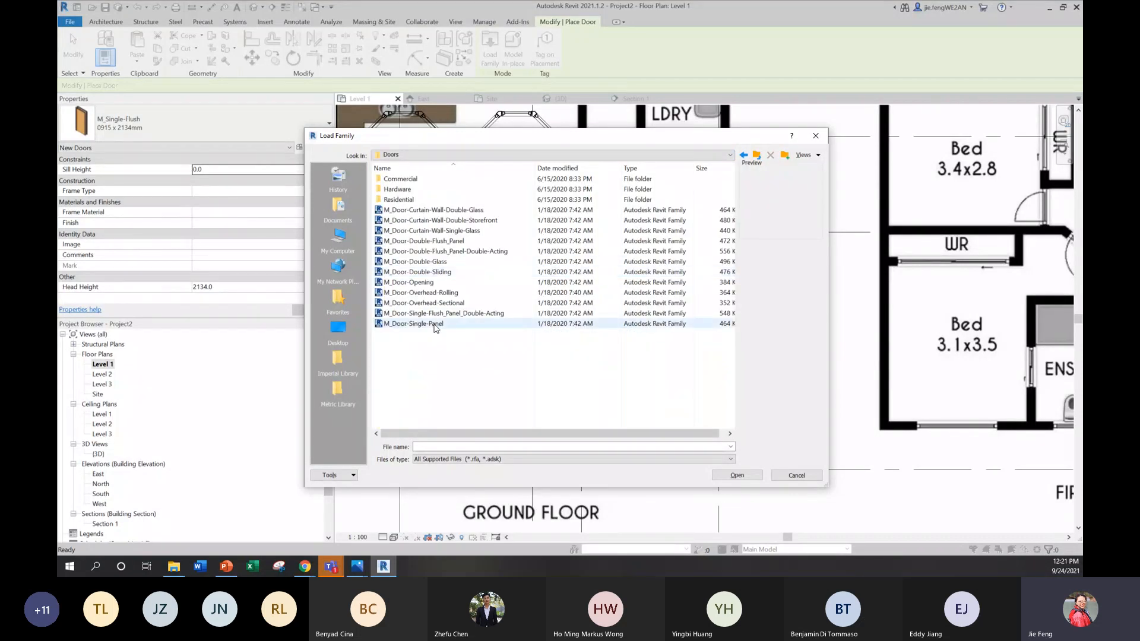
{"action": "left_click", "coordinate": [443, 314]}
{"action": "left_click", "coordinate": [447, 304]}
{"action": "left_click", "coordinate": [449, 294]}
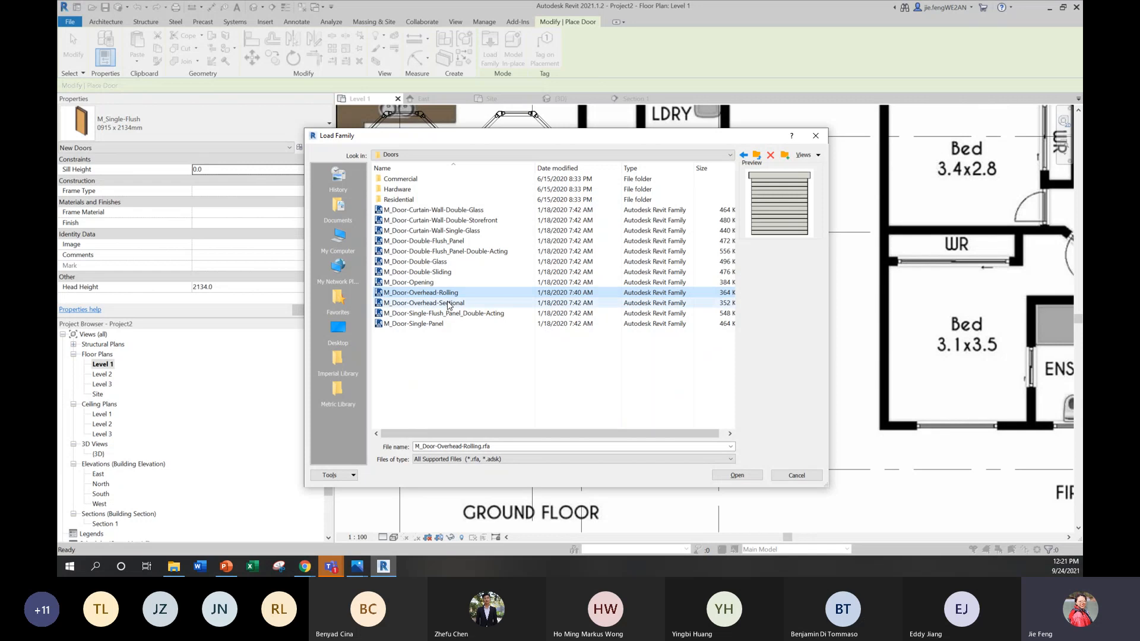
{"action": "left_click", "coordinate": [448, 302]}
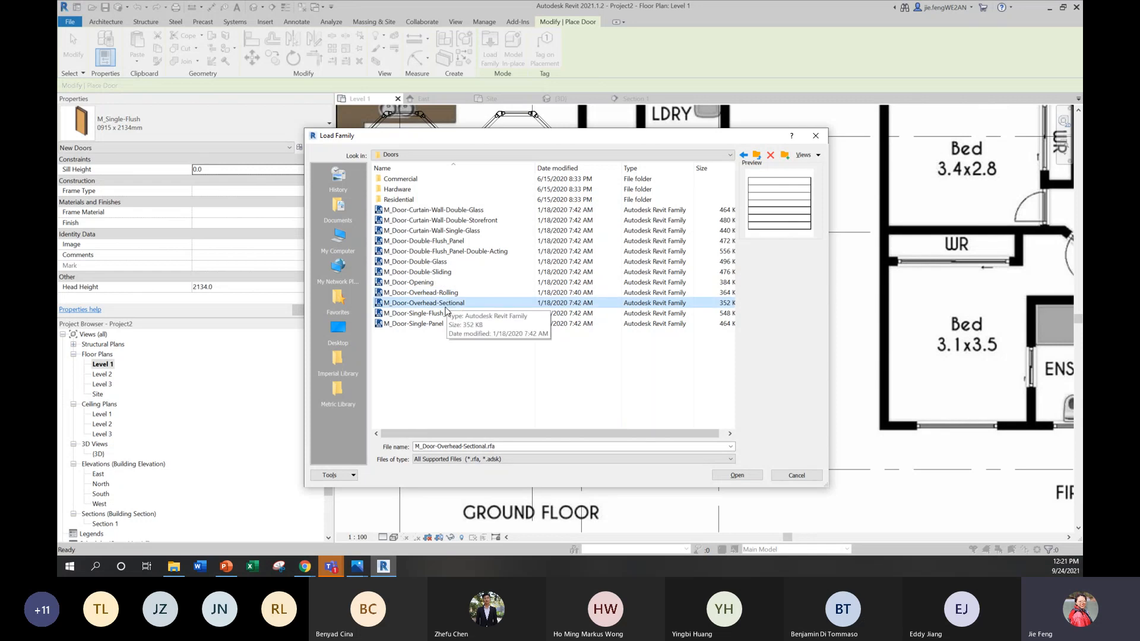
{"action": "left_click", "coordinate": [737, 474]}
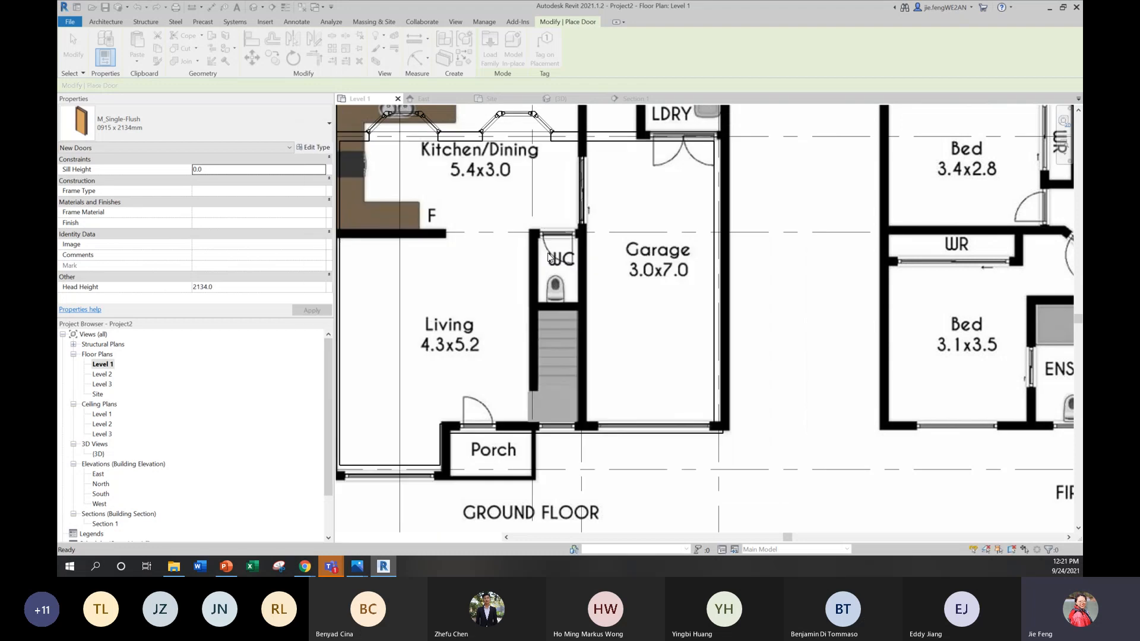
Step: Place a 2400 x 2000mm overhead sectional door in the Garage front wall and check it in the 3D view
{"action": "left_click", "coordinate": [655, 427]}
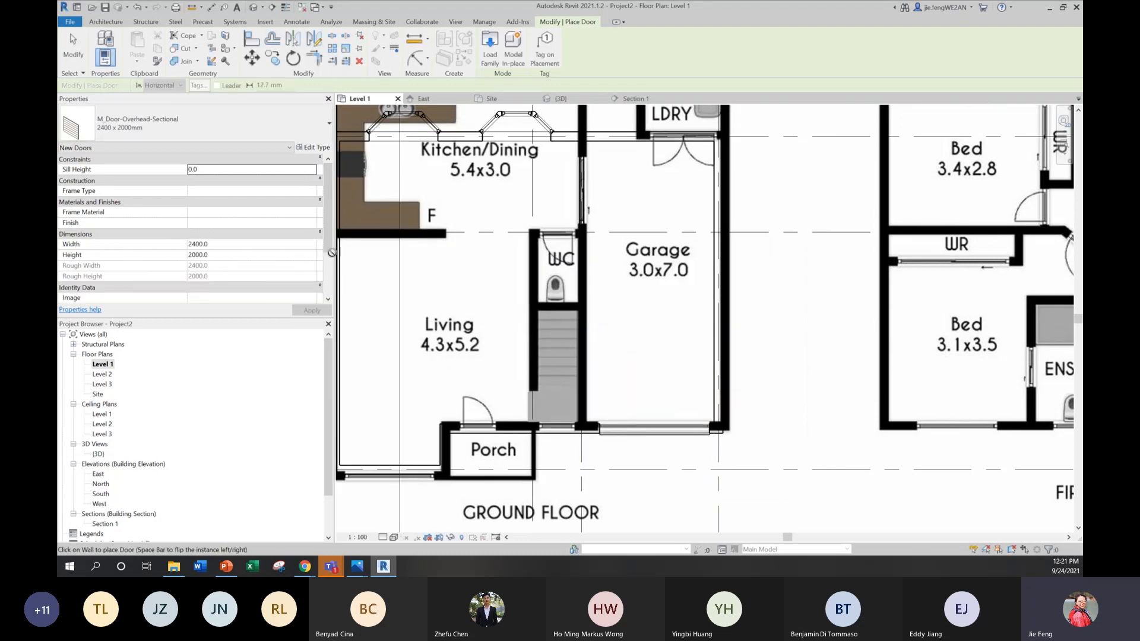
{"action": "double_click", "coordinate": [98, 454]}
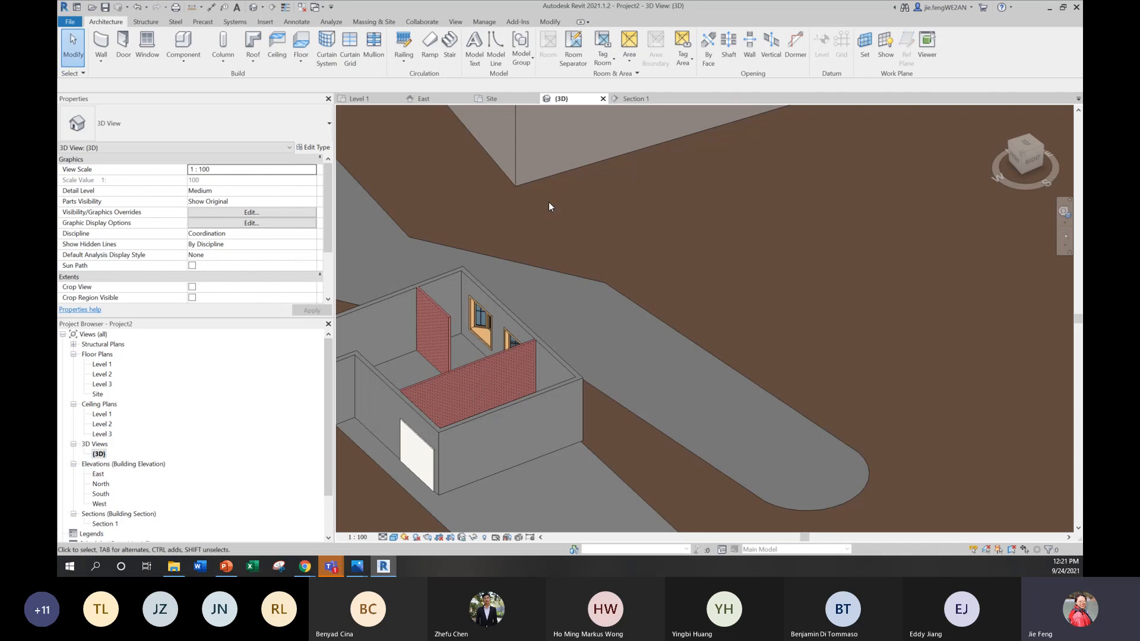
{"action": "middle_click_drag", "start_coordinate": [449, 386], "coordinate": [457, 354], "text": "shift"}
{"action": "scroll", "coordinate": [455, 355], "scroll_direction": "up", "scroll_amount": 5}
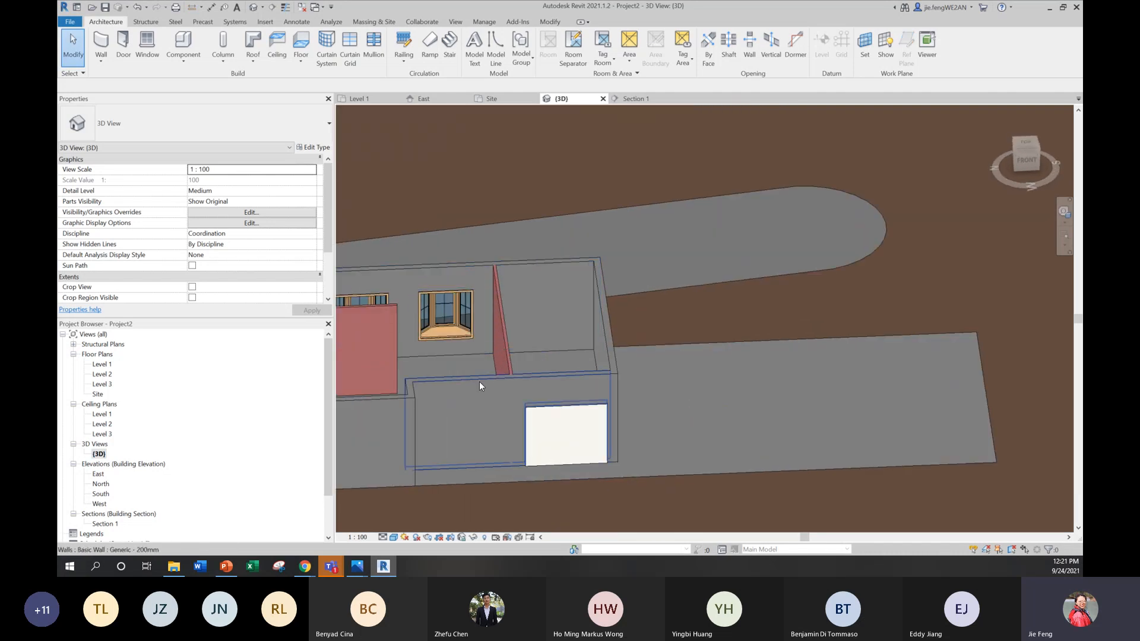
Step: Place a 2200 x 1500 x 450mm M_Window-Bay-Casement-45_Degree_Angle window in the Living room's front wall on Level 1
{"action": "scroll", "coordinate": [586, 348], "scroll_direction": "down", "scroll_amount": 5}
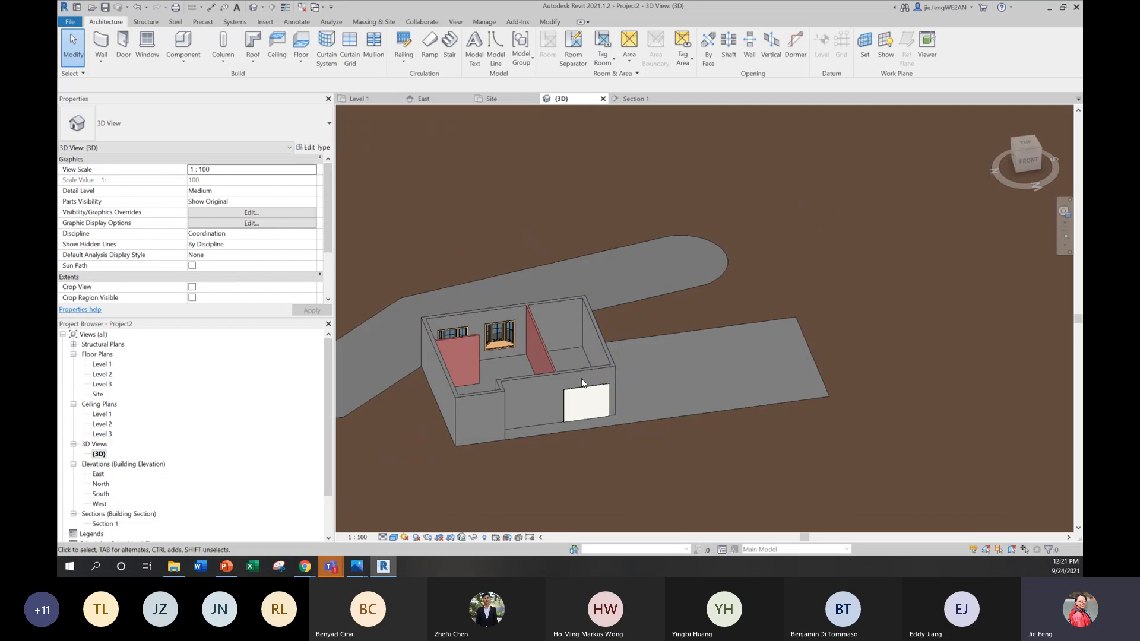
{"action": "double_click", "coordinate": [107, 367]}
{"action": "scroll", "coordinate": [660, 371], "scroll_direction": "down", "scroll_amount": 2}
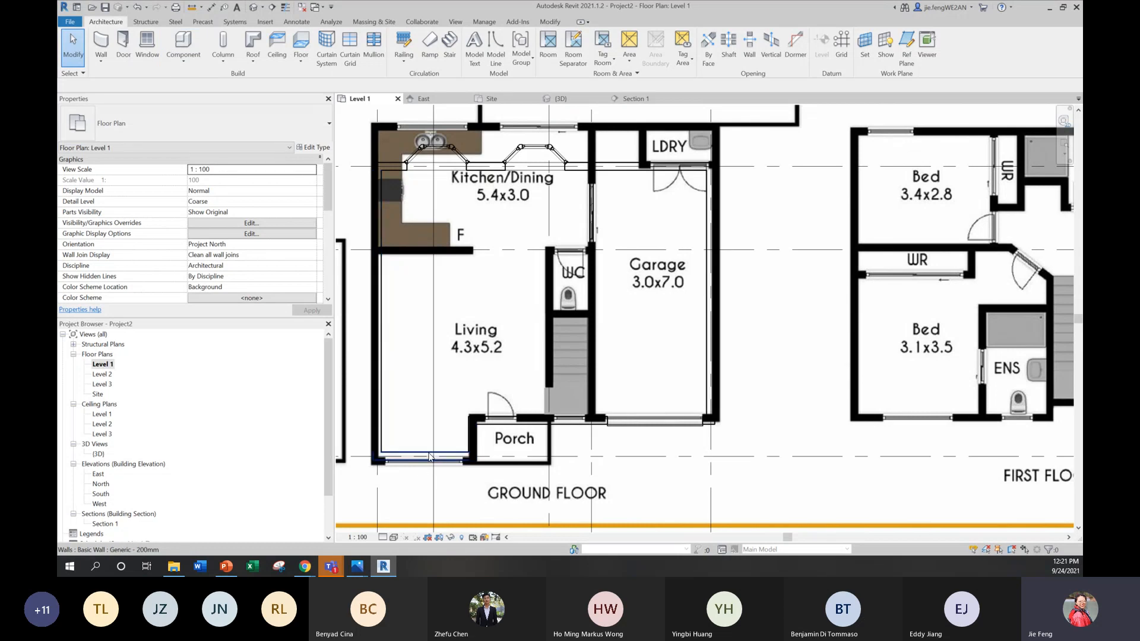
{"action": "left_click", "coordinate": [147, 44]}
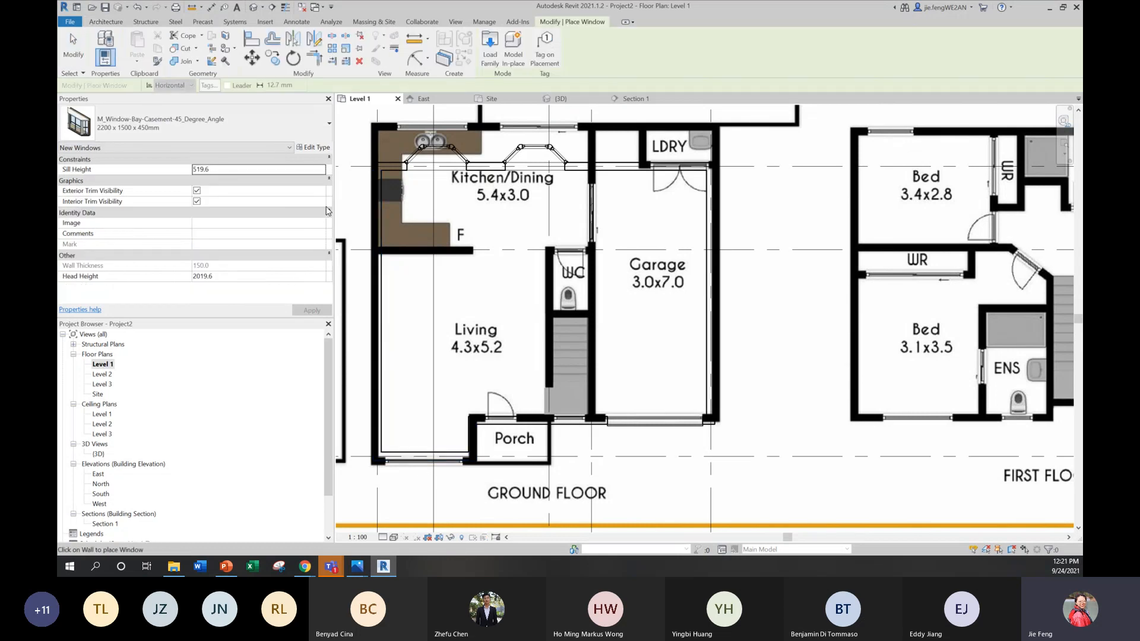
{"action": "left_click", "coordinate": [425, 461]}
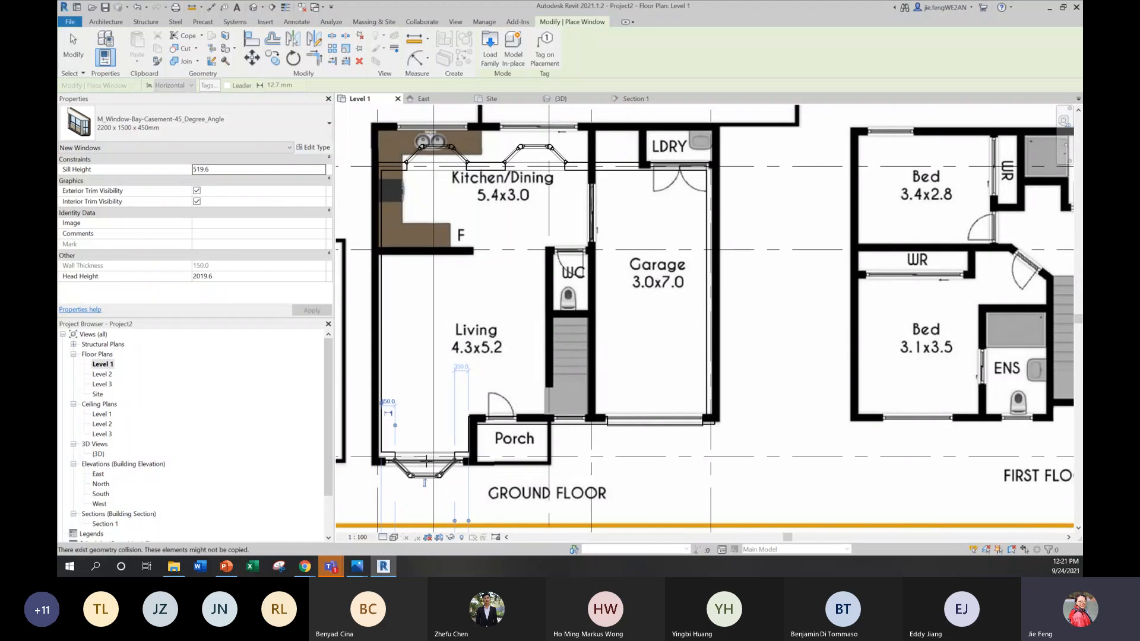
{"action": "middle_click_drag", "start_coordinate": [647, 273], "coordinate": [661, 291]}
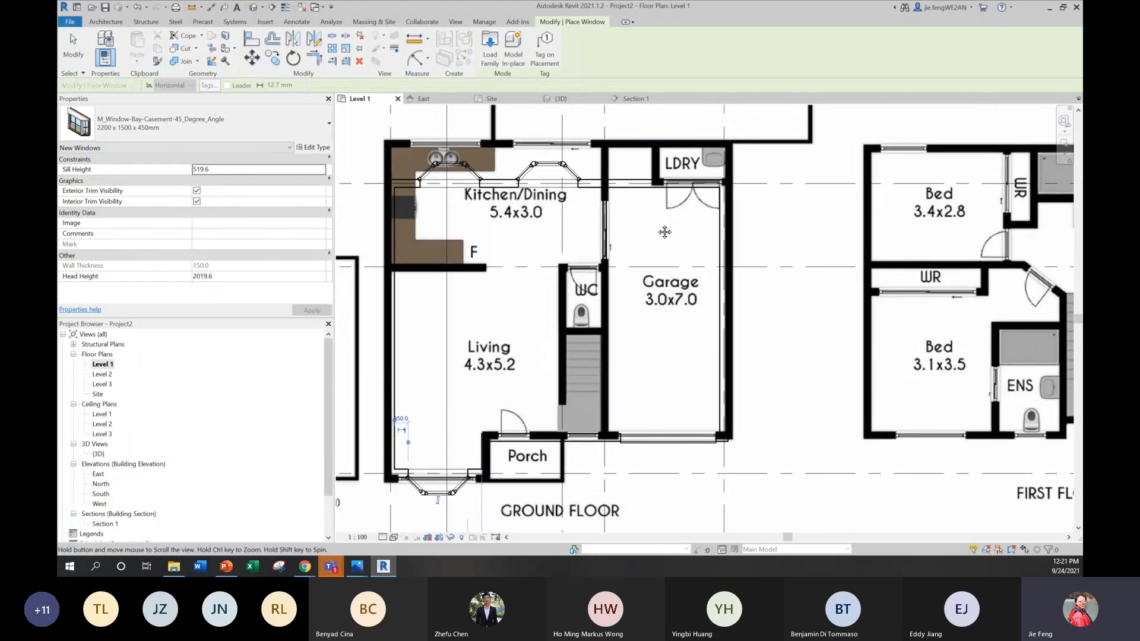
{"action": "middle_click_drag", "start_coordinate": [680, 232], "coordinate": [661, 232]}
{"action": "scroll", "coordinate": [660, 233], "scroll_direction": "up", "scroll_amount": 1}
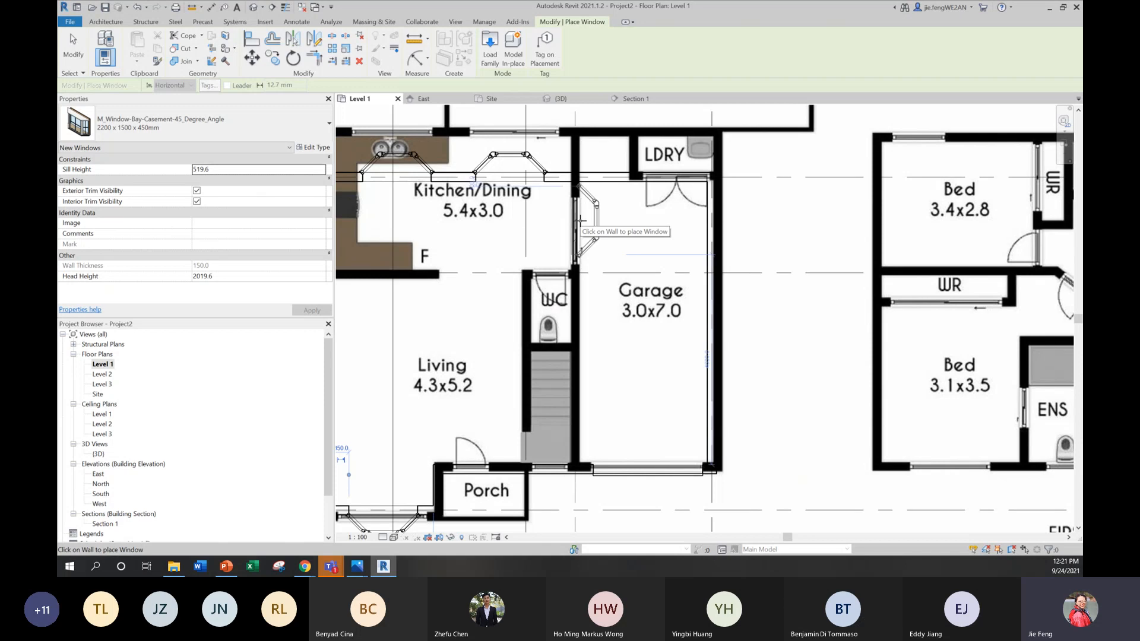
{"action": "key", "text": "Escape"}
{"action": "key", "text": "Escape"}
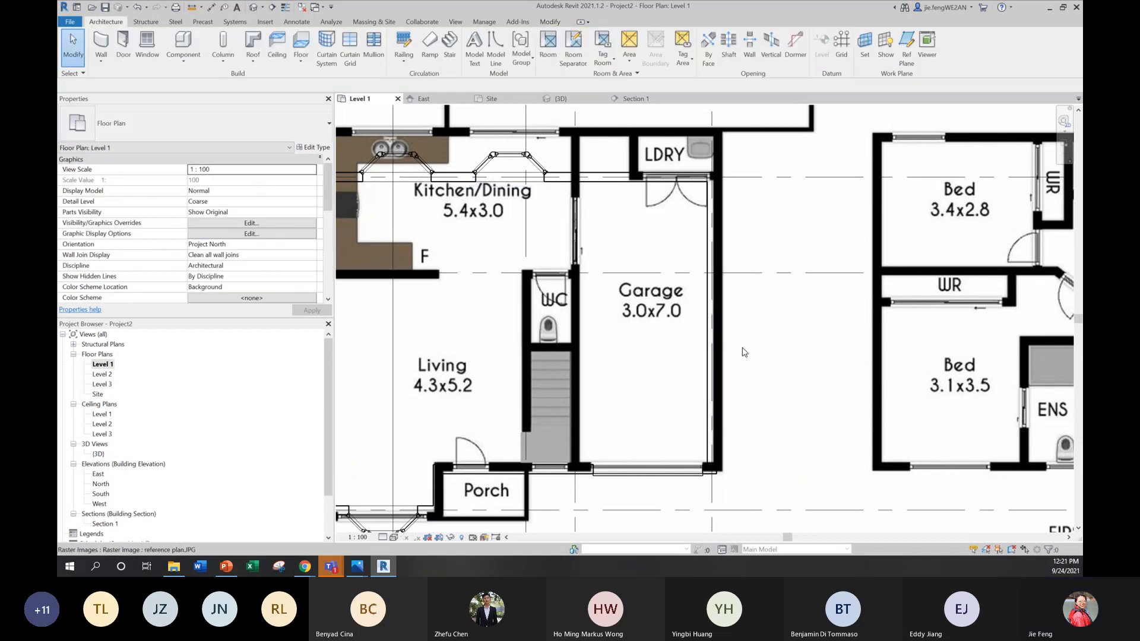
Step: Place an M_Fixed 0610 x 1220mm window in the front wall at the stairs, and check it in the 3D view
{"action": "left_click", "coordinate": [147, 48]}
{"action": "left_click", "coordinate": [146, 129]}
{"action": "left_click", "coordinate": [119, 182]}
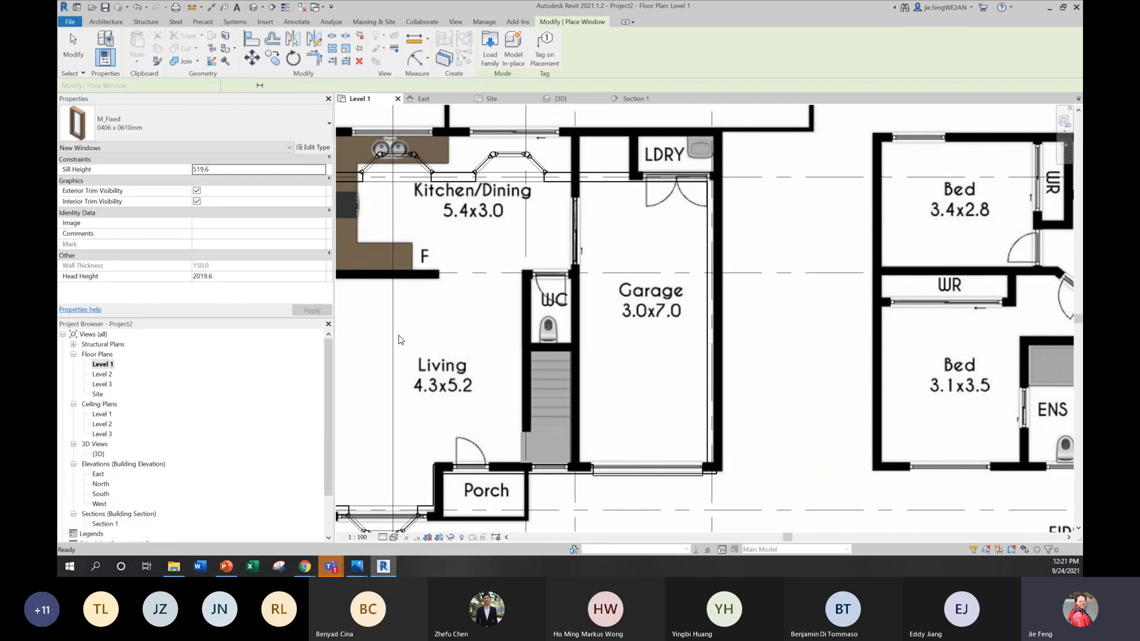
{"action": "left_click", "coordinate": [208, 137]}
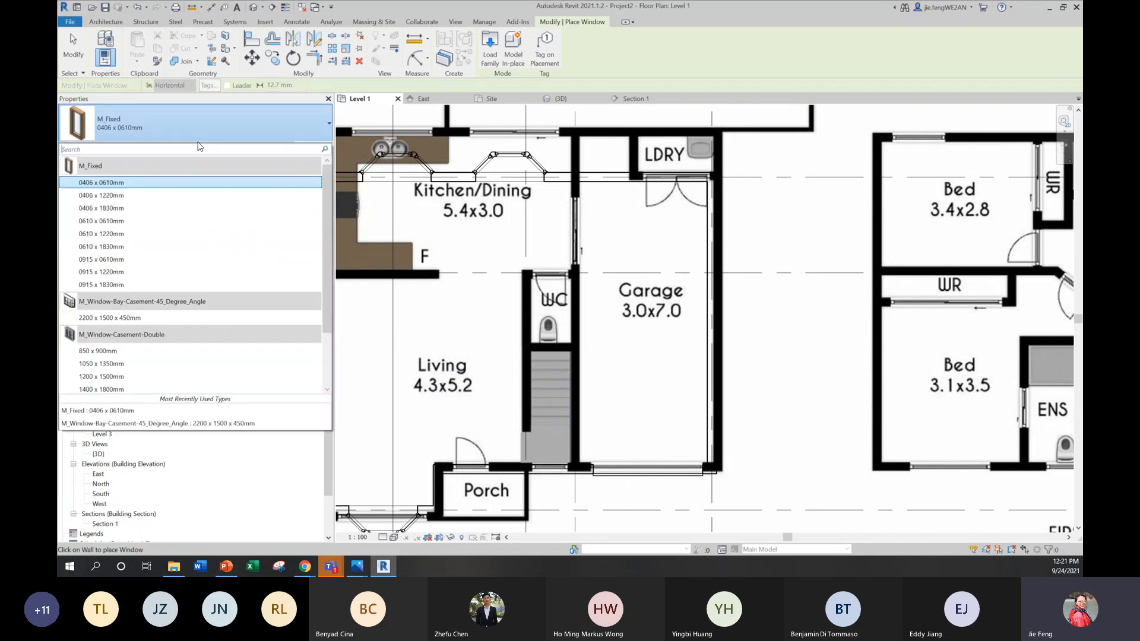
{"action": "left_click", "coordinate": [126, 234]}
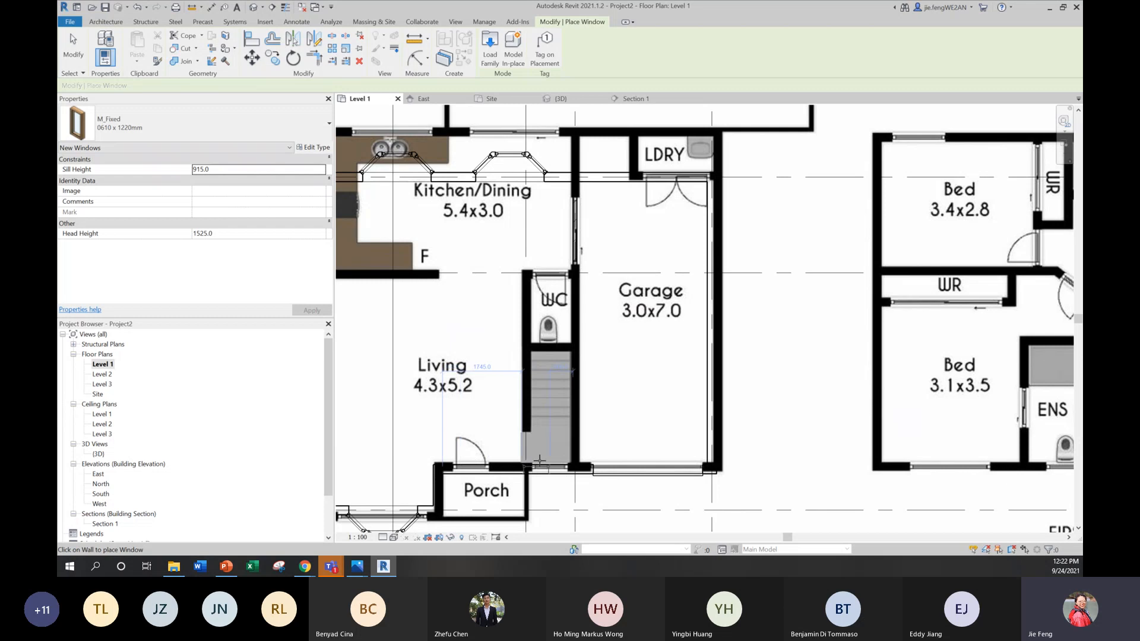
{"action": "double_click", "coordinate": [98, 454]}
{"action": "mouse_move", "coordinate": [589, 493]}
{"action": "middle_mouse_down", "text": "shift"}
{"action": "mouse_move", "coordinate": [621, 483]}
{"action": "mouse_move", "coordinate": [593, 473]}
{"action": "middle_mouse_up", "text": "shift"}
{"action": "scroll", "coordinate": [494, 394], "scroll_direction": "up", "scroll_amount": 2}
{"action": "scroll", "coordinate": [493, 392], "scroll_direction": "up", "scroll_amount": 1}
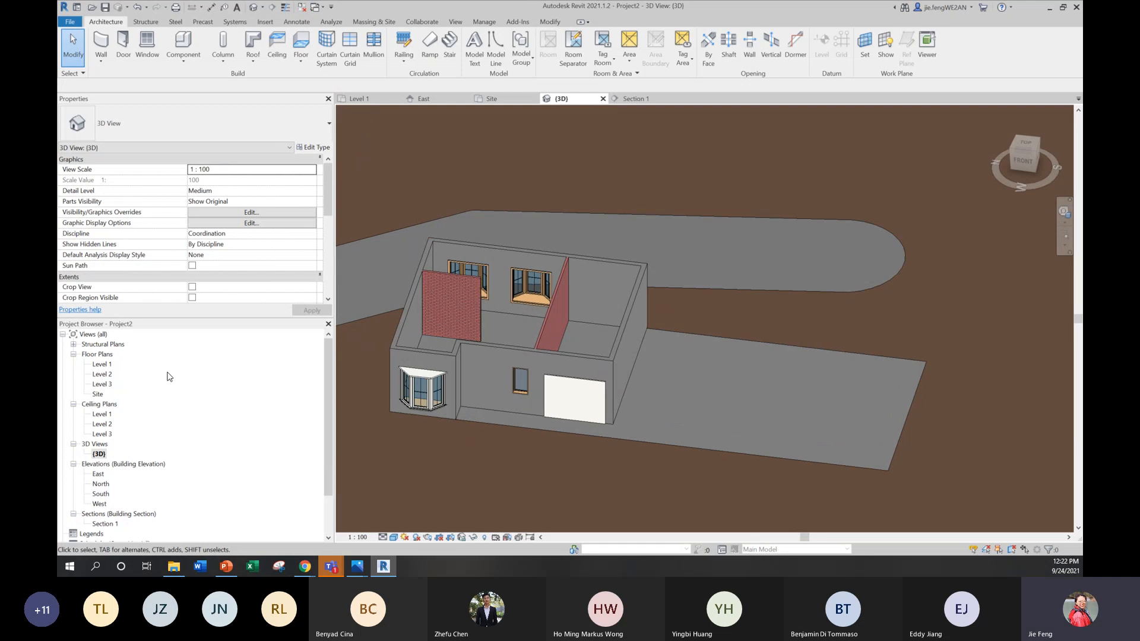
Step: Return to the Level 1 floor plan and place an M_Single-Flush 0762 x 2134mm door in the wall between Living and Porch
{"action": "double_click", "coordinate": [102, 364]}
{"action": "middle_click_drag", "start_coordinate": [550, 415], "coordinate": [568, 372]}
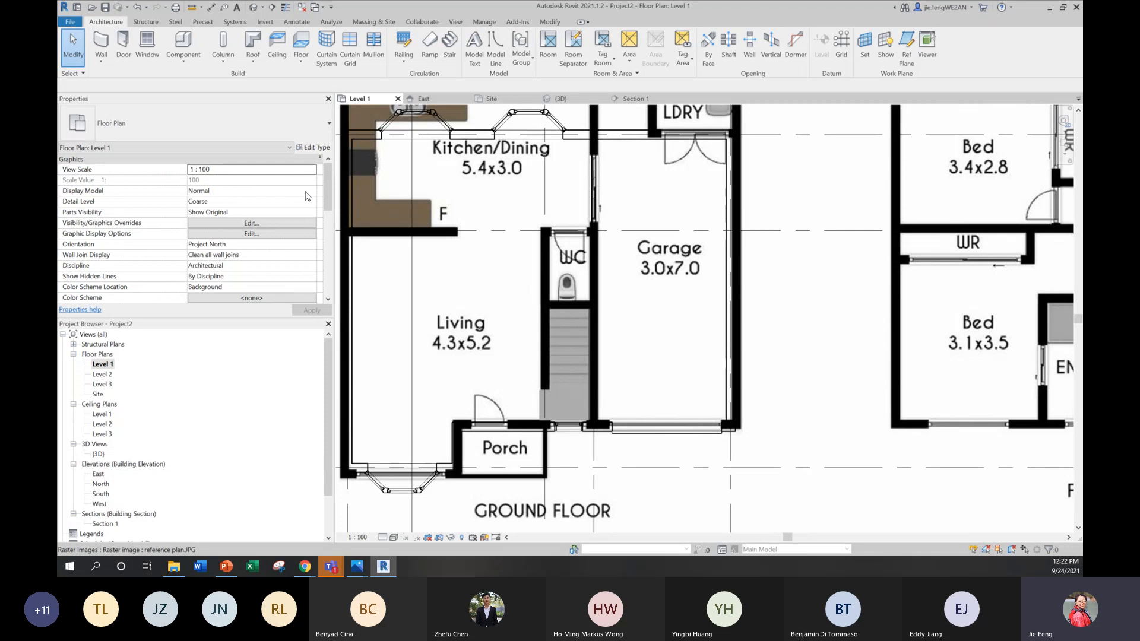
{"action": "left_click", "coordinate": [123, 47]}
{"action": "left_click", "coordinate": [196, 123]}
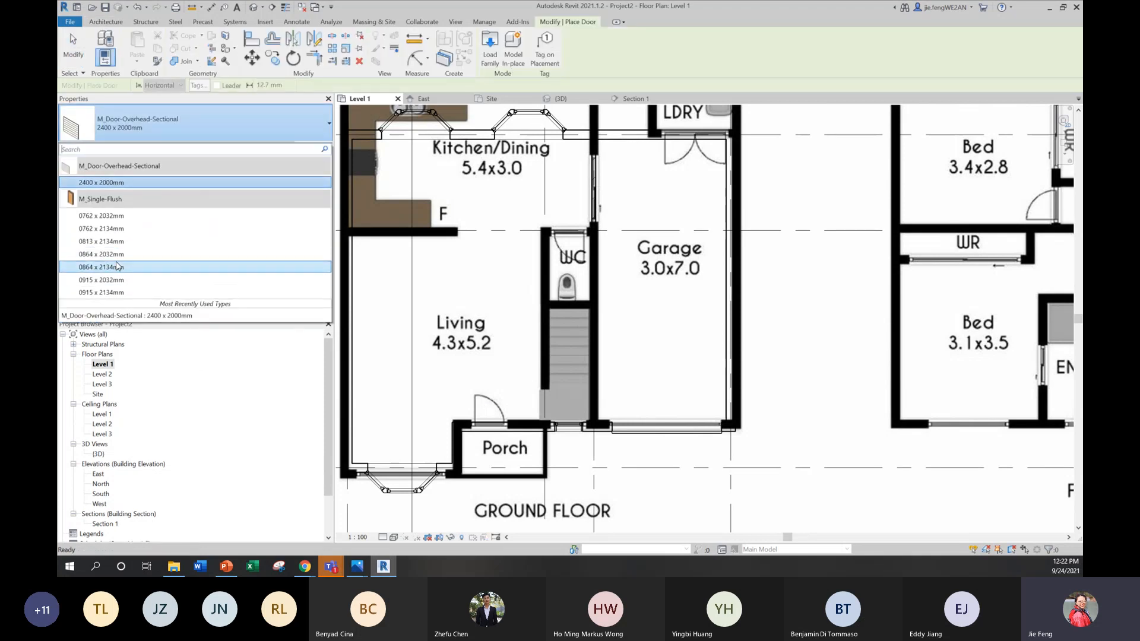
{"action": "left_click", "coordinate": [124, 229]}
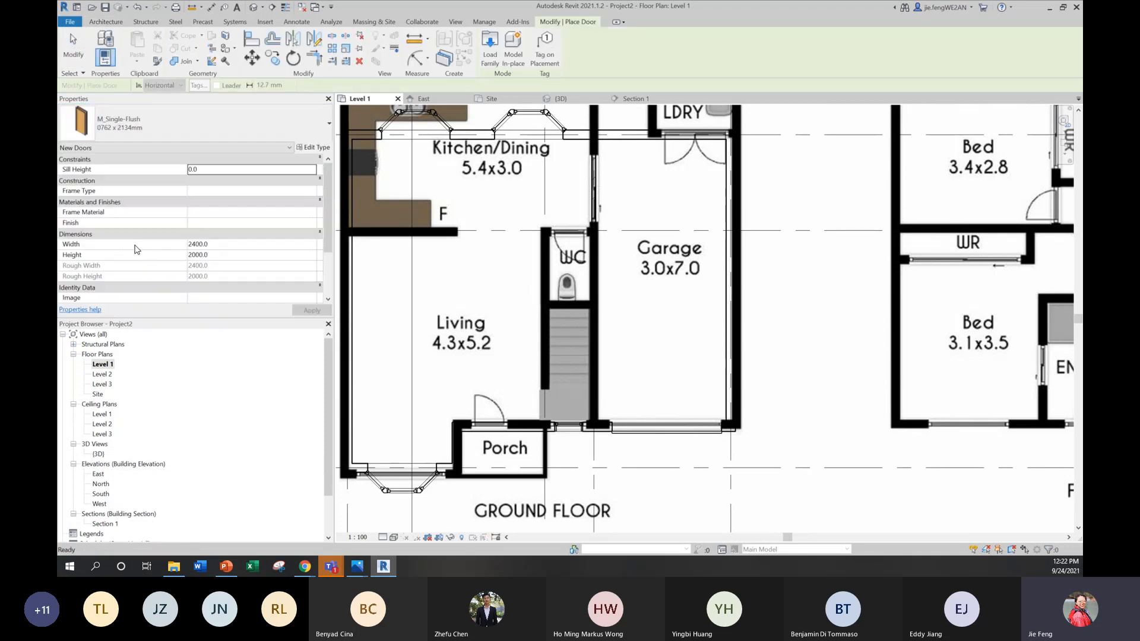
{"action": "left_click", "coordinate": [489, 424]}
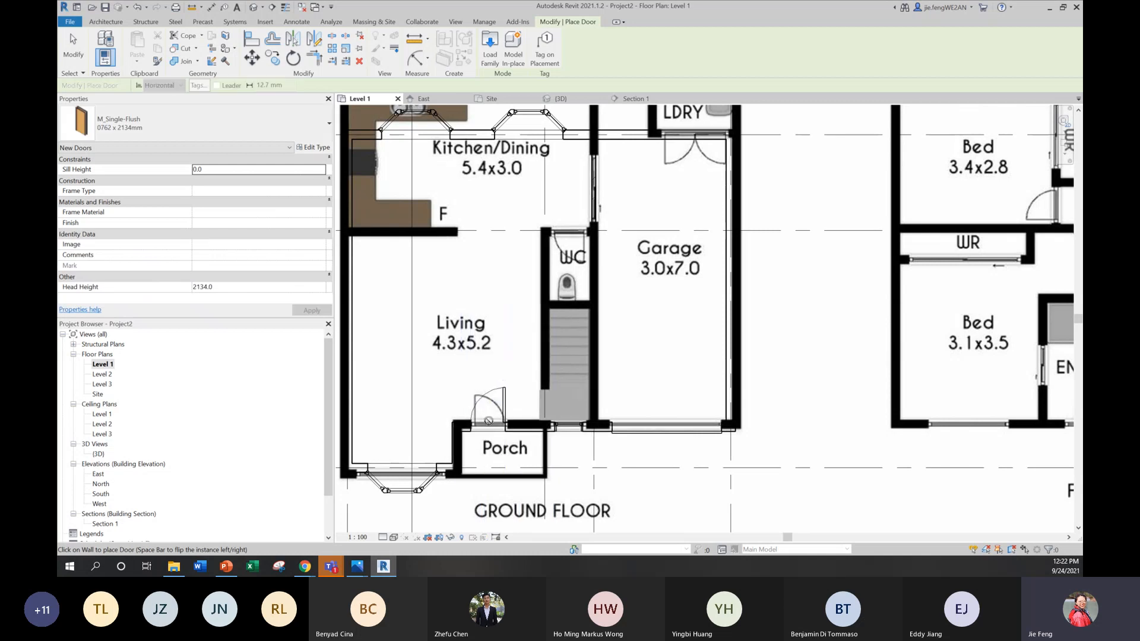
Step: Flip the porch door's hinge side to match the reference plan, and check the front of the house in 3D
{"action": "scroll", "coordinate": [489, 421], "scroll_direction": "up", "scroll_amount": 3}
{"action": "key", "text": "Escape"}
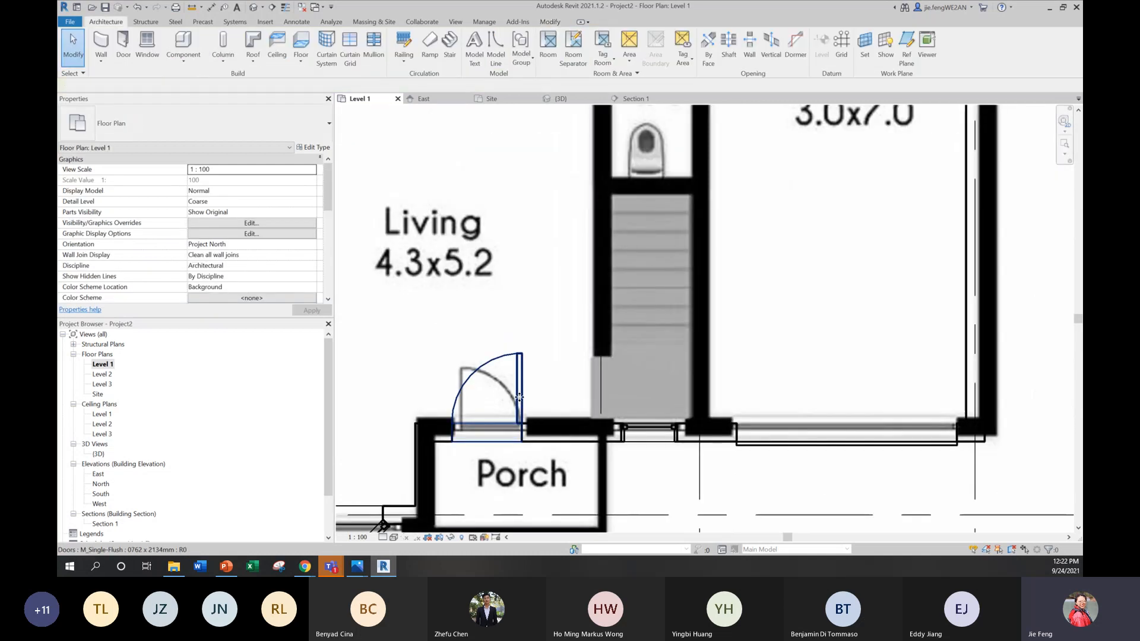
{"action": "left_click", "coordinate": [509, 384]}
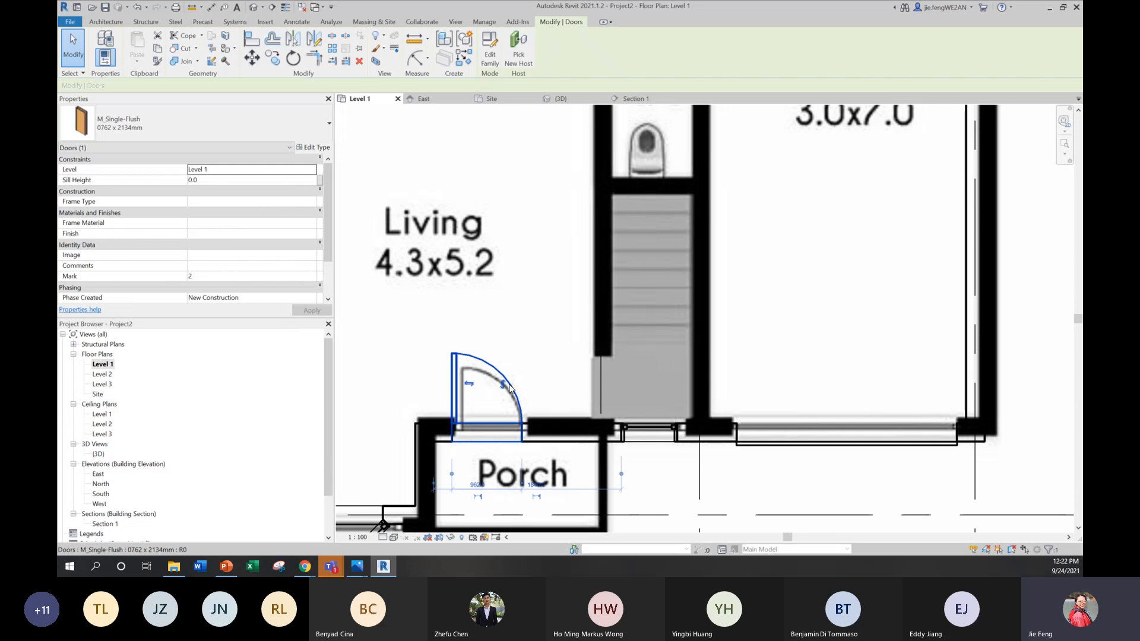
{"action": "left_click", "coordinate": [521, 371]}
{"action": "scroll", "coordinate": [522, 371], "scroll_direction": "down", "scroll_amount": 2}
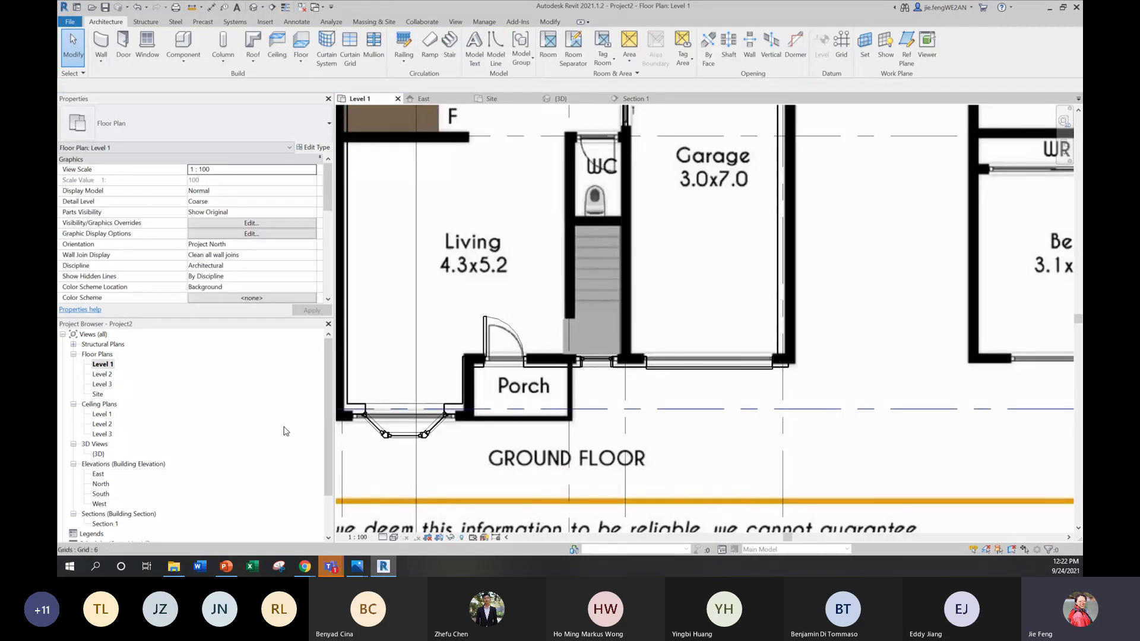
{"action": "double_click", "coordinate": [101, 454]}
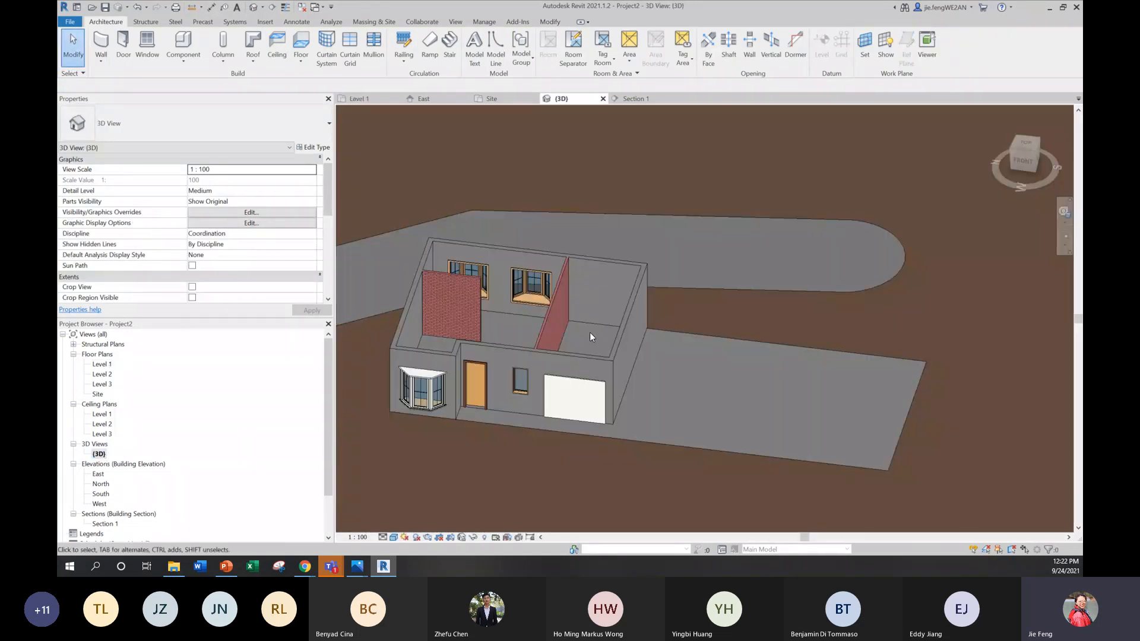
{"action": "middle_click_drag", "start_coordinate": [760, 338], "coordinate": [697, 416], "text": "shift"}
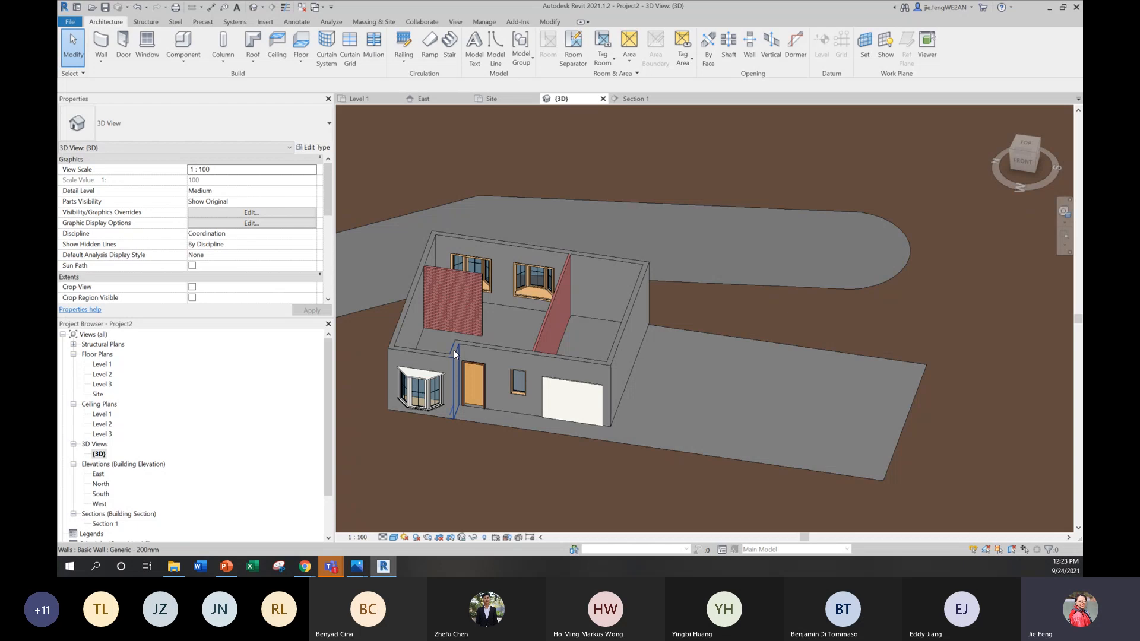
Step: Start a Generic 150mm floor on the Level 2 plan, using straight lines for its boundary
{"action": "double_click", "coordinate": [107, 375]}
{"action": "scroll", "coordinate": [650, 343], "scroll_direction": "up", "scroll_amount": 6}
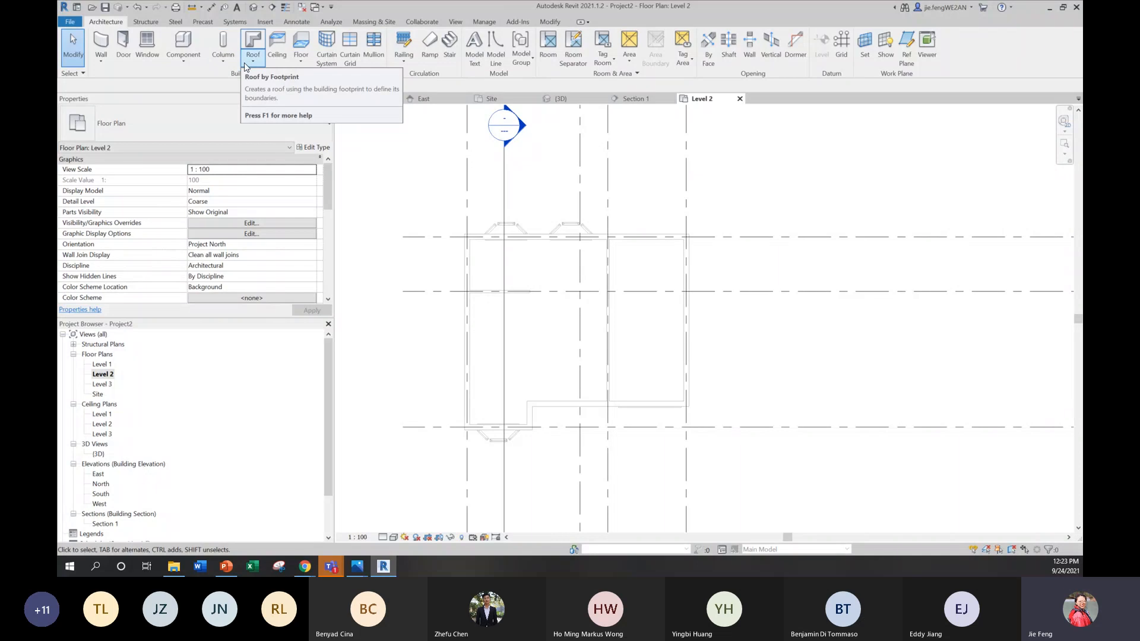
{"action": "left_click", "coordinate": [301, 59]}
{"action": "left_click", "coordinate": [312, 83]}
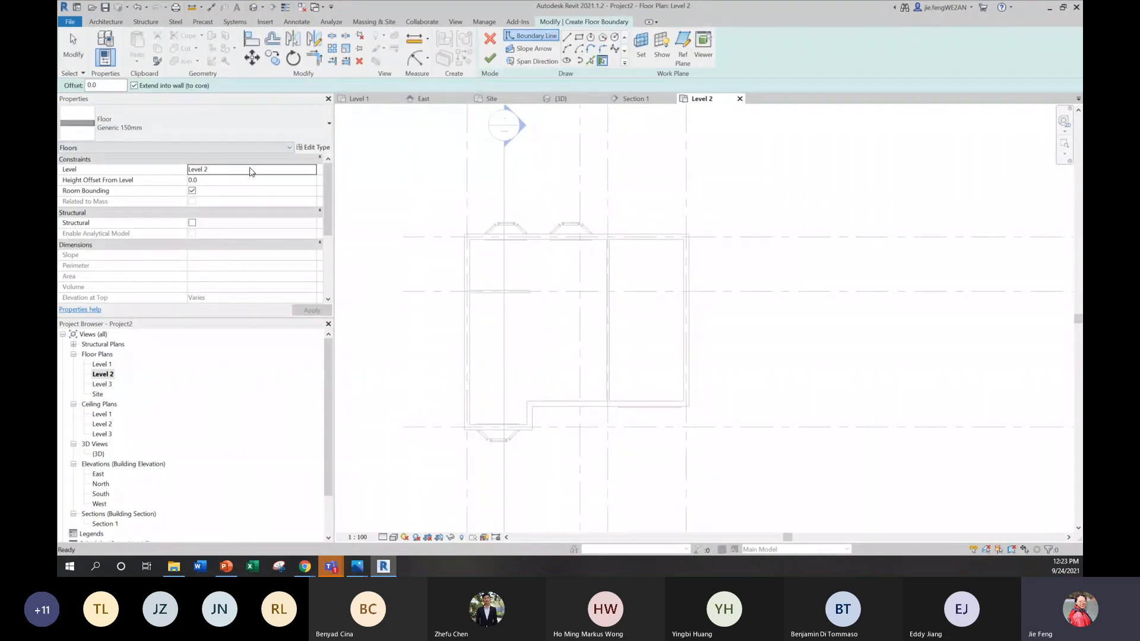
{"action": "left_click", "coordinate": [567, 37]}
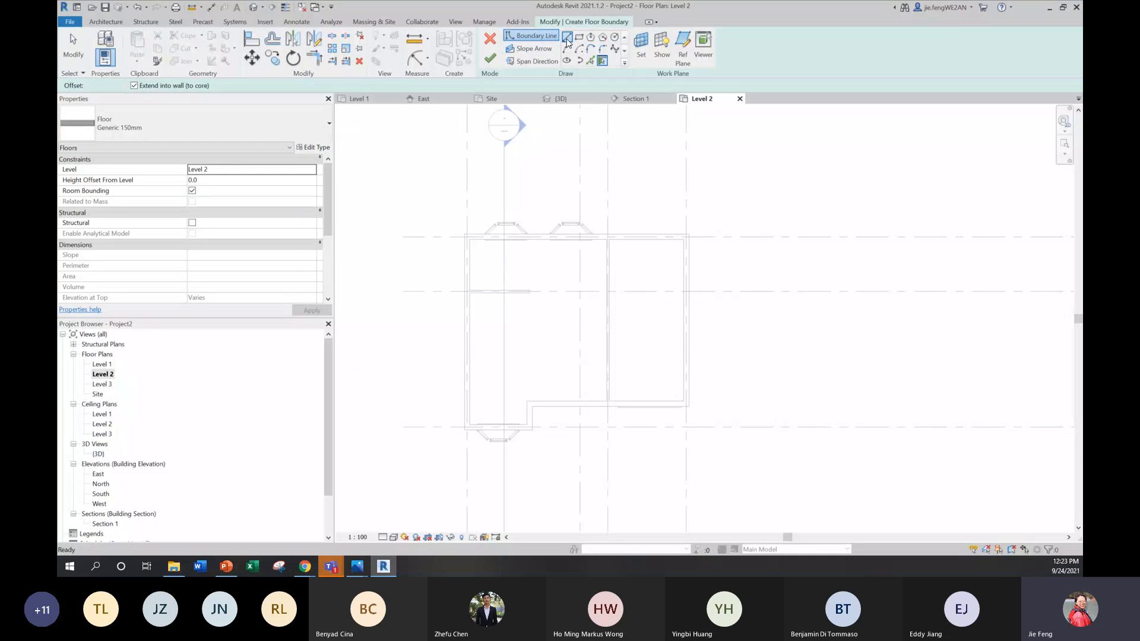
{"action": "scroll", "coordinate": [548, 203], "scroll_direction": "up", "scroll_amount": 3}
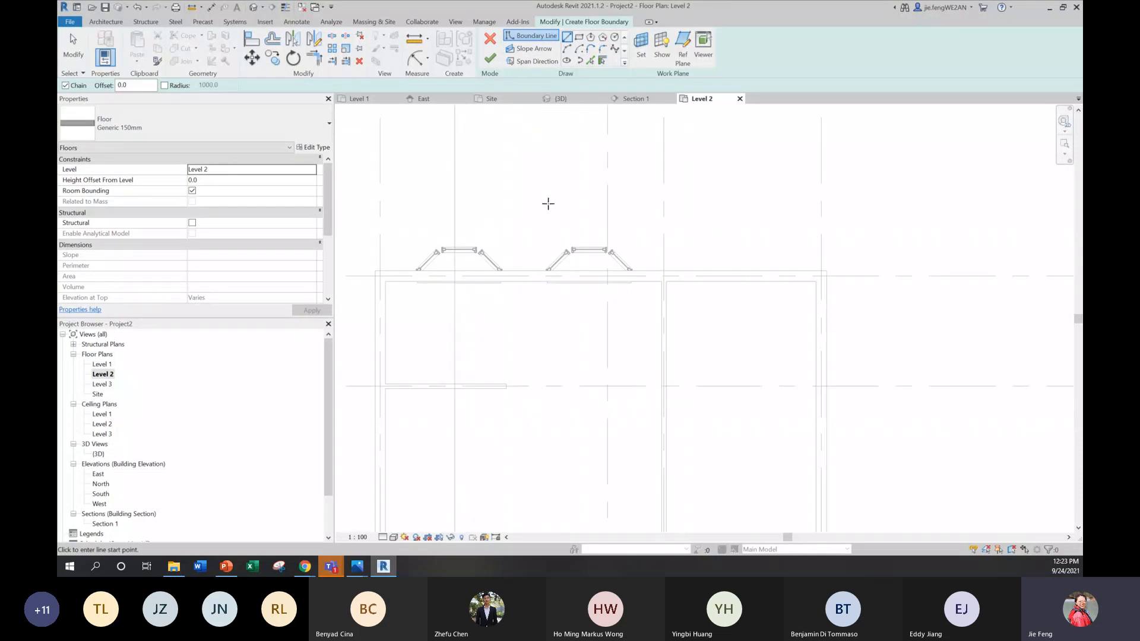
{"action": "left_click", "coordinate": [374, 271]}
{"action": "left_click", "coordinate": [823, 272]}
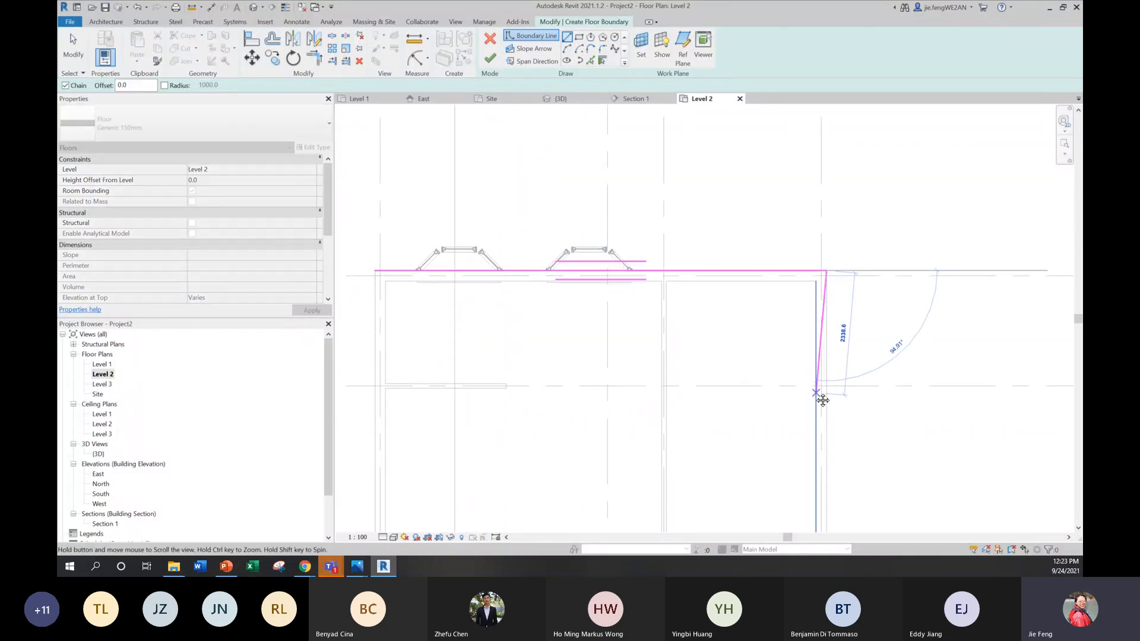
{"action": "middle_click_drag", "start_coordinate": [820, 397], "coordinate": [855, 101]}
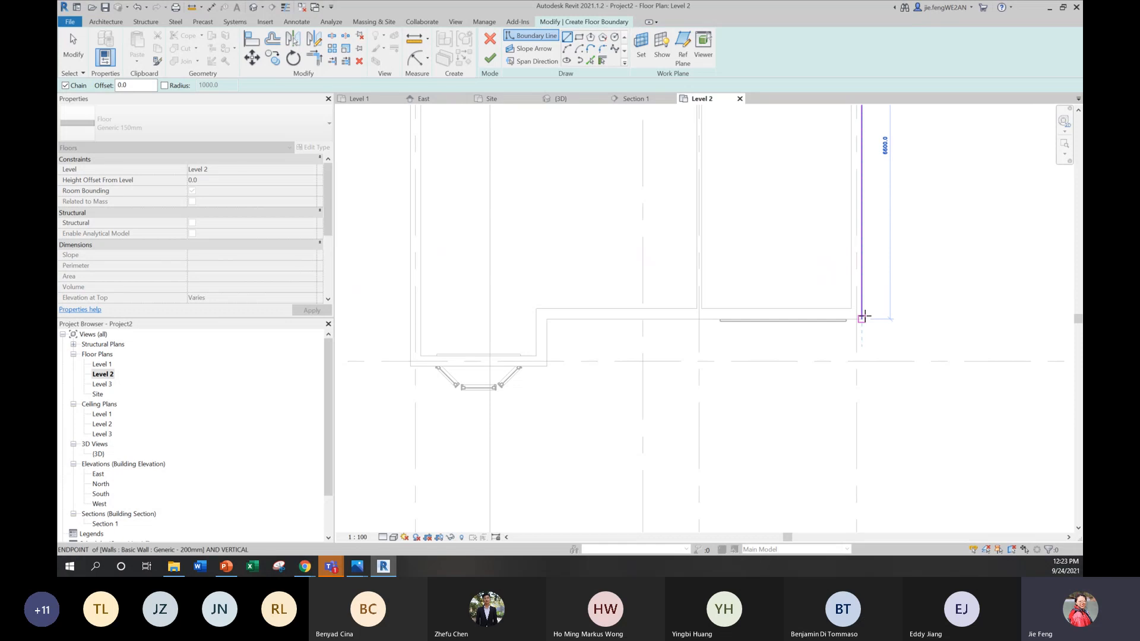
{"action": "key", "text": "Escape"}
{"action": "middle_click_drag", "start_coordinate": [750, 241], "coordinate": [763, 471]}
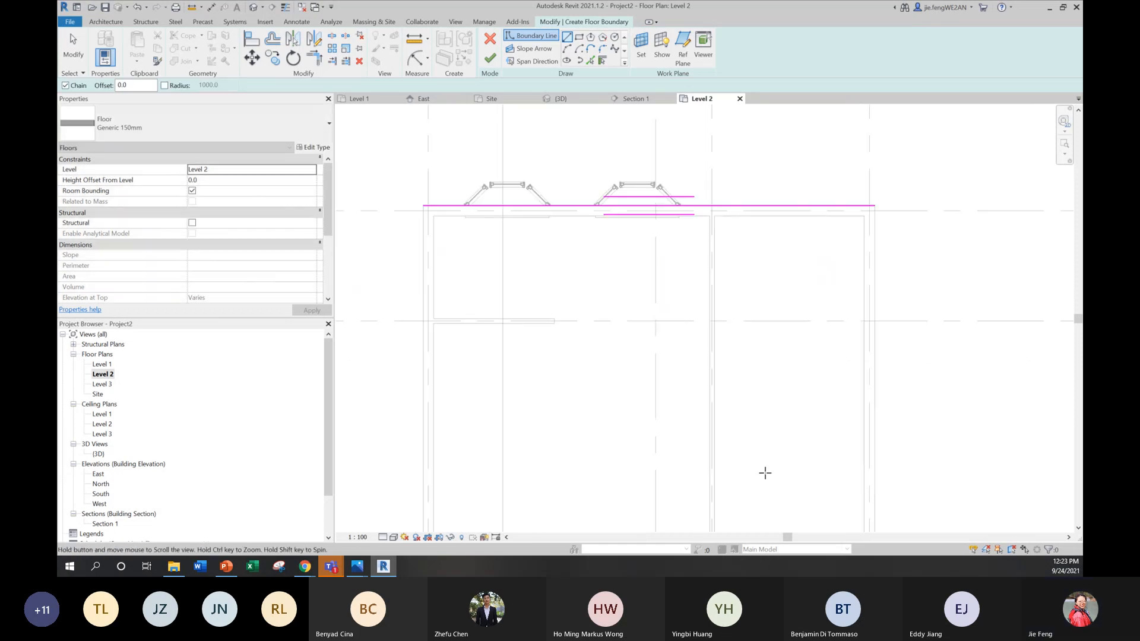
{"action": "key", "text": "ctrl+z"}
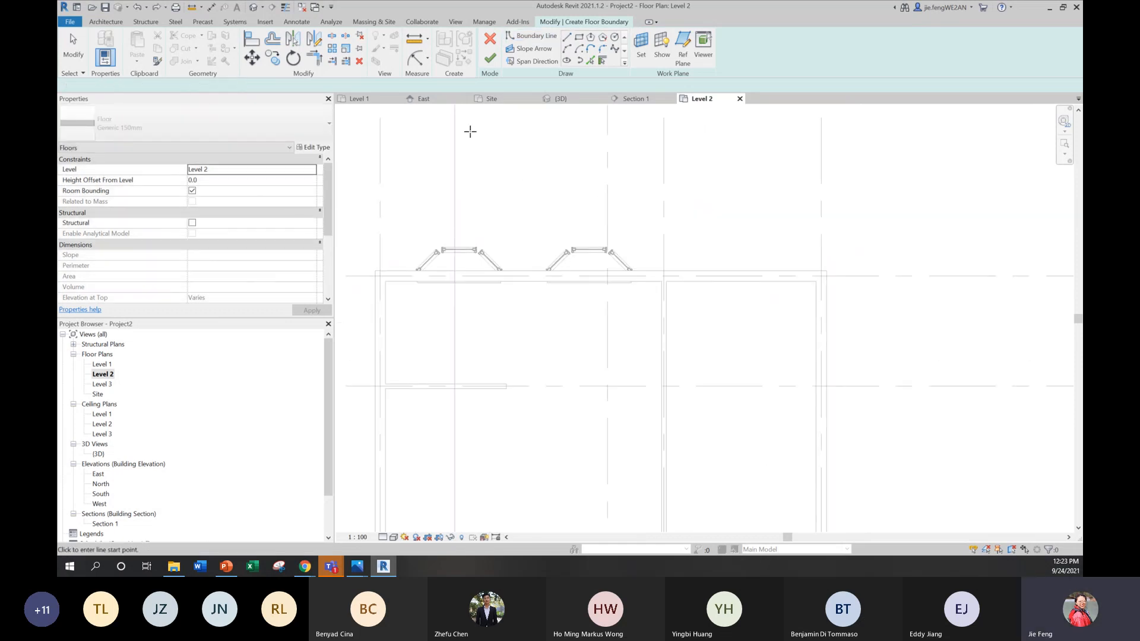
Step: Sketch the rear edge of the Level 2 floor boundary along the rear wall's centreline, from corner to corner
{"action": "left_click", "coordinate": [527, 34]}
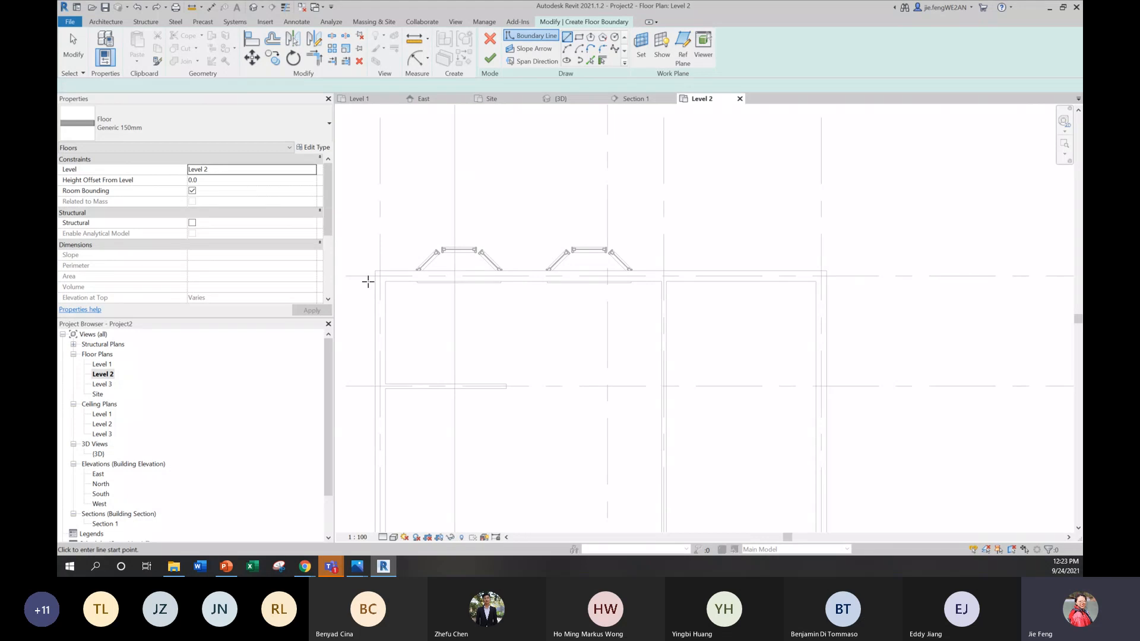
{"action": "scroll", "coordinate": [361, 297], "scroll_direction": "up", "scroll_amount": 3}
{"action": "scroll", "coordinate": [404, 273], "scroll_direction": "up", "scroll_amount": 1}
{"action": "left_click", "coordinate": [447, 237]}
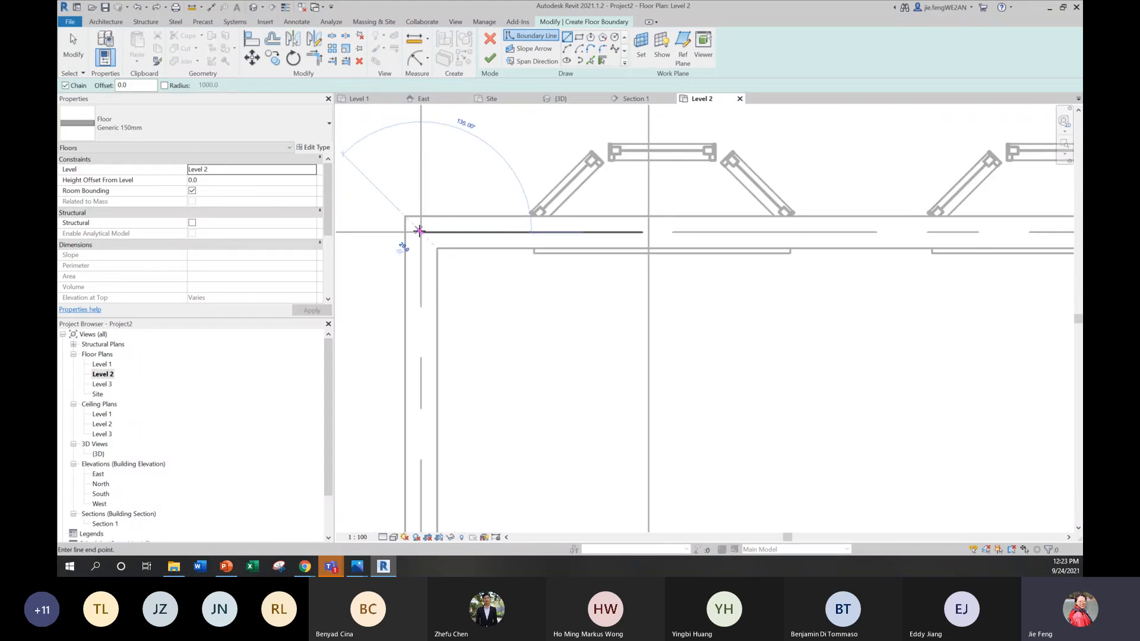
{"action": "scroll", "coordinate": [693, 263], "scroll_direction": "down", "scroll_amount": 1}
{"action": "middle_click_drag", "start_coordinate": [693, 264], "coordinate": [446, 291]}
{"action": "middle_click_drag", "start_coordinate": [884, 284], "coordinate": [580, 303]}
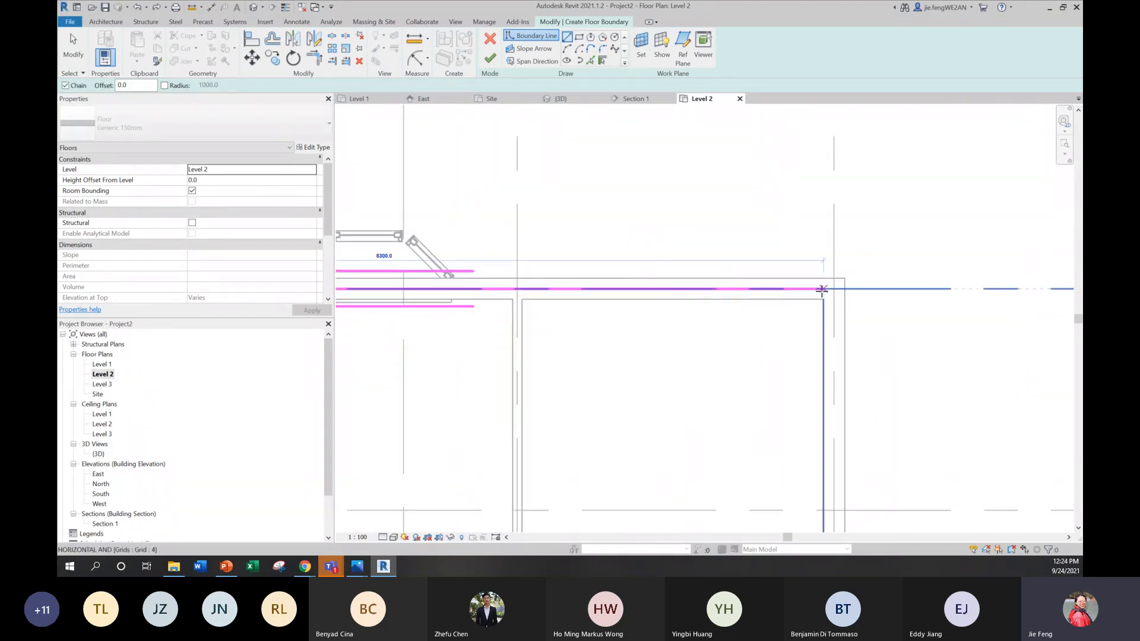
{"action": "left_click", "coordinate": [826, 291]}
{"action": "left_click", "coordinate": [833, 289]}
Step: Continue the floor boundary along the centrelines of the garage's outer side wall, its front wall and the short return at the front step
{"action": "middle_click_drag", "start_coordinate": [841, 399], "coordinate": [875, 119]}
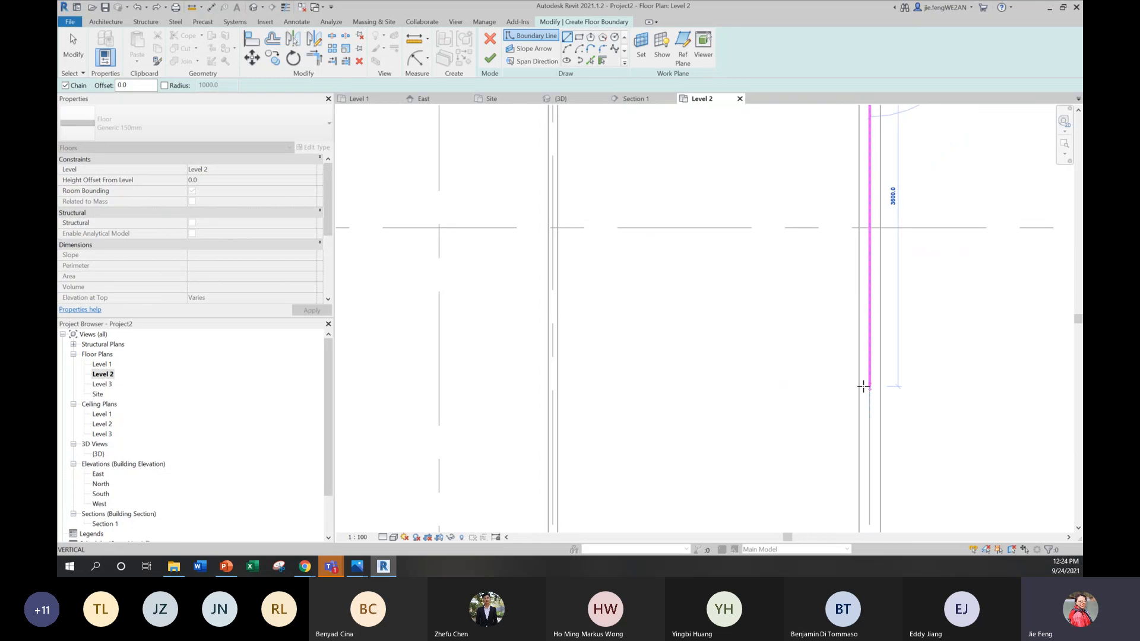
{"action": "scroll", "coordinate": [866, 389], "scroll_direction": "down", "scroll_amount": 2}
{"action": "middle_click_drag", "start_coordinate": [868, 407], "coordinate": [881, 500]}
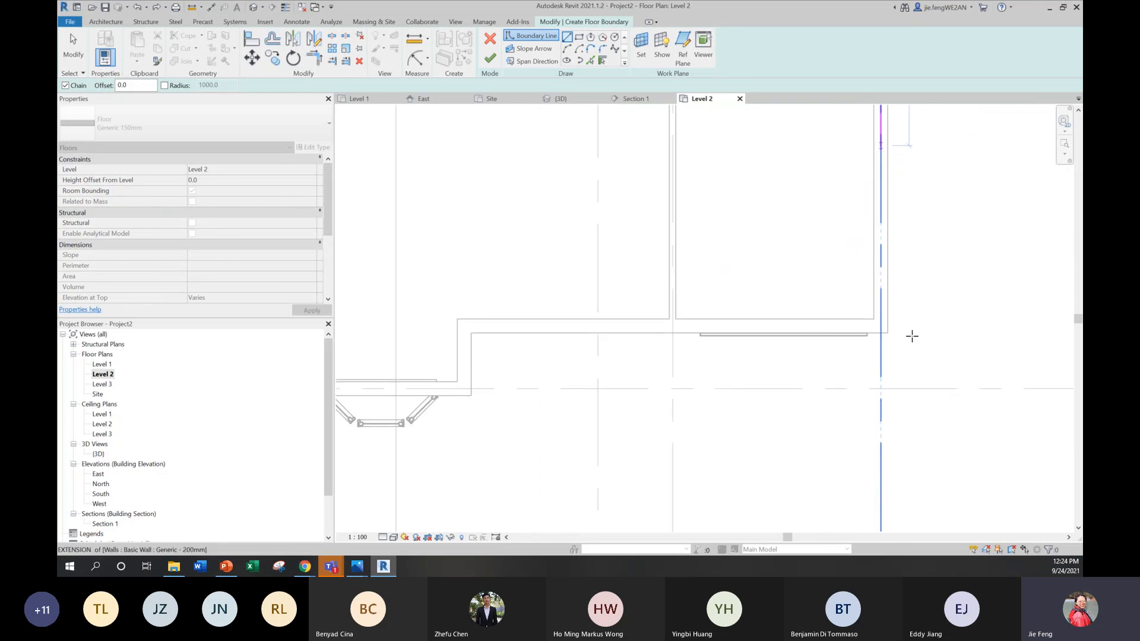
{"action": "left_click", "coordinate": [883, 323]}
{"action": "left_click", "coordinate": [464, 325]}
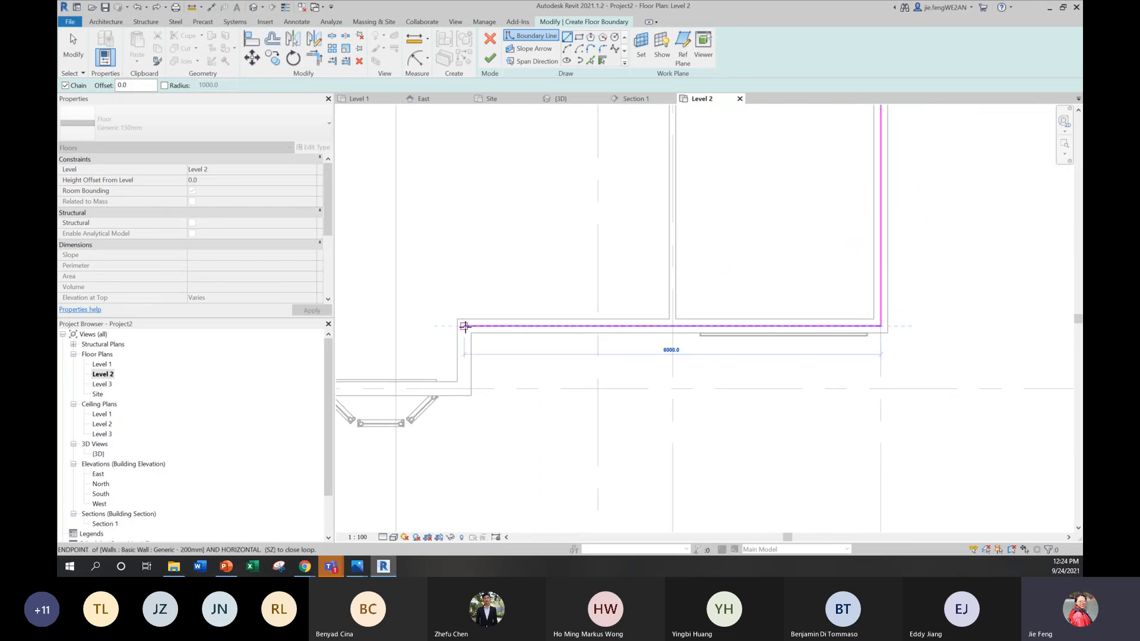
{"action": "left_click", "coordinate": [466, 388]}
Step: Close the floor boundary along the centrelines of the bay-window front wall and the side wall on grid 1, back to the rear corner
{"action": "middle_click_drag", "start_coordinate": [433, 391], "coordinate": [873, 408]}
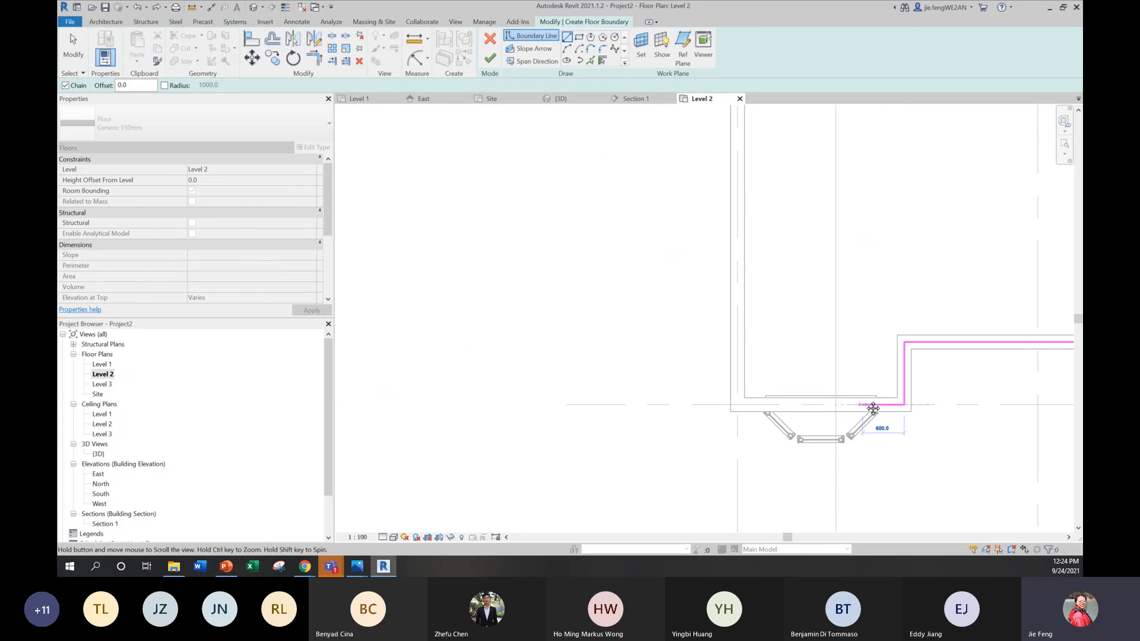
{"action": "left_click", "coordinate": [743, 404]}
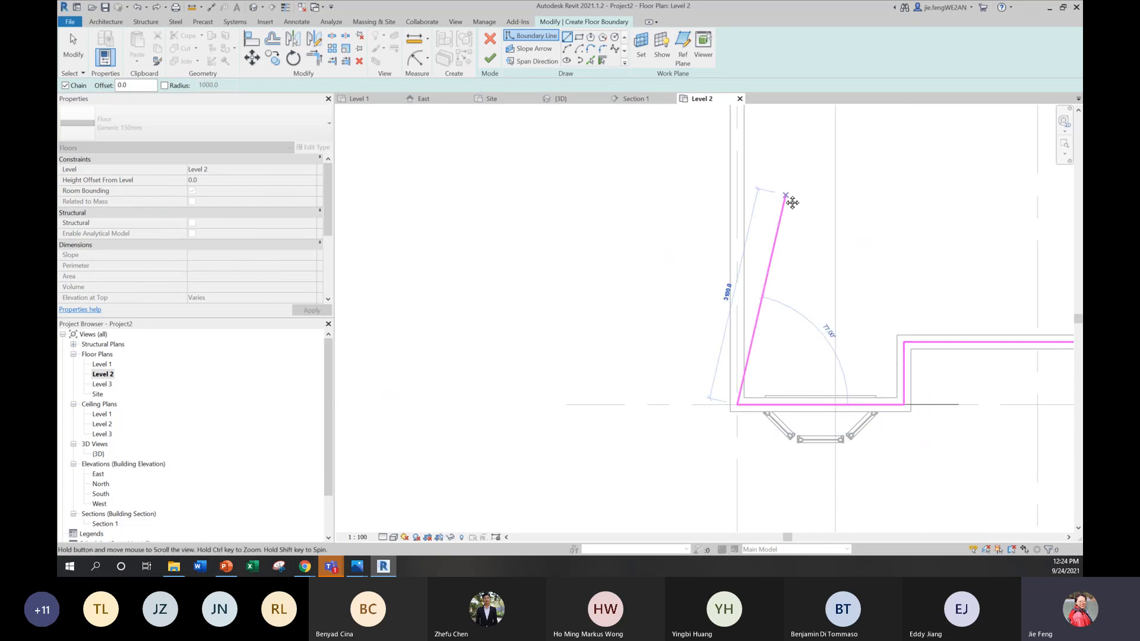
{"action": "middle_click_drag", "start_coordinate": [760, 113], "coordinate": [655, 303]}
{"action": "left_click", "coordinate": [633, 187]}
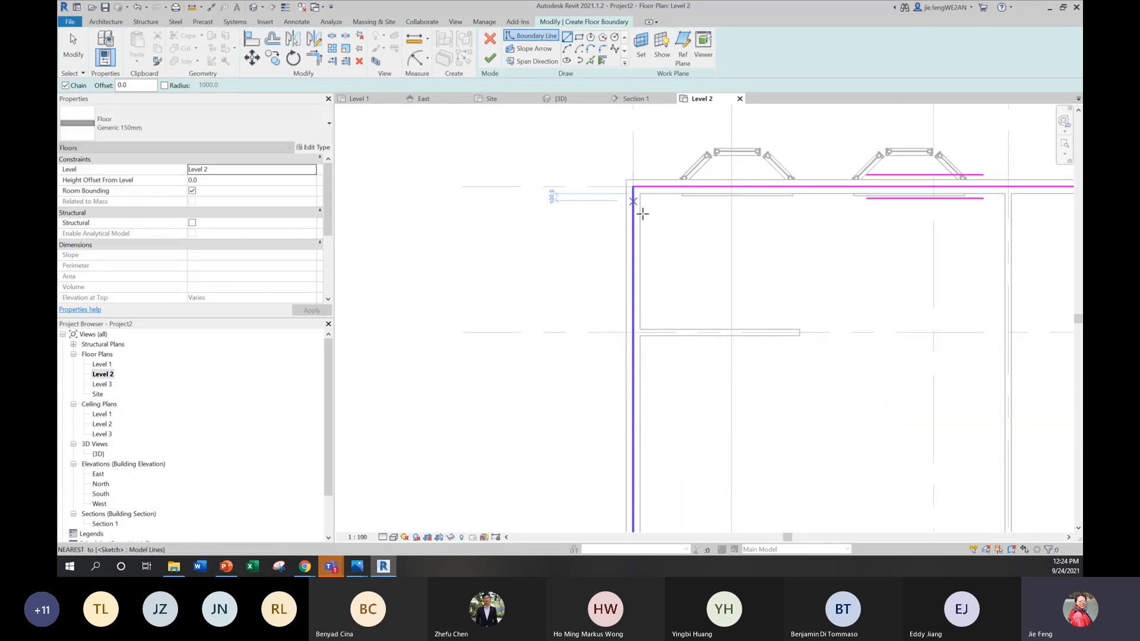
Step: Finish the Level 2 floor without attaching the walls to its bottom, and check it in the 3D view
{"action": "left_click", "coordinate": [490, 57]}
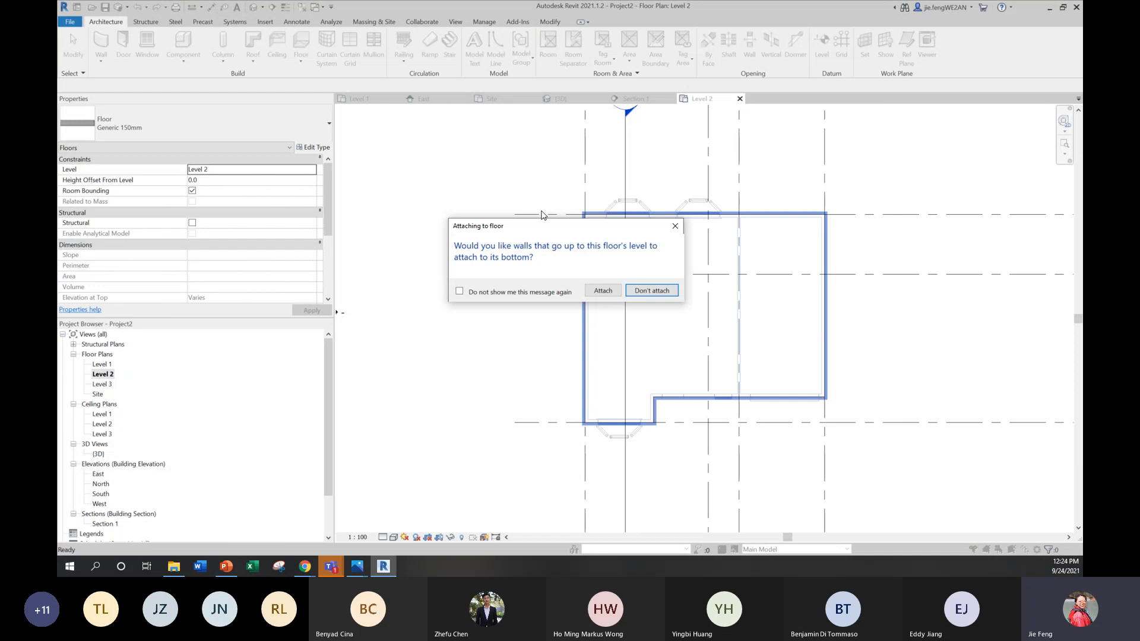
{"action": "left_click", "coordinate": [628, 291]}
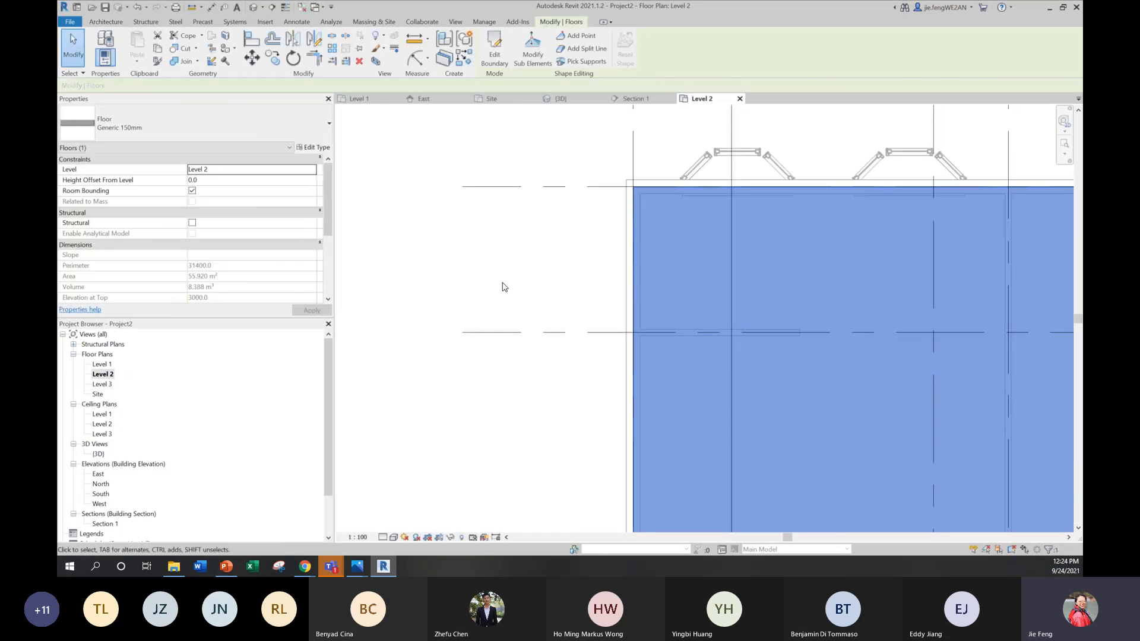
{"action": "double_click", "coordinate": [98, 454]}
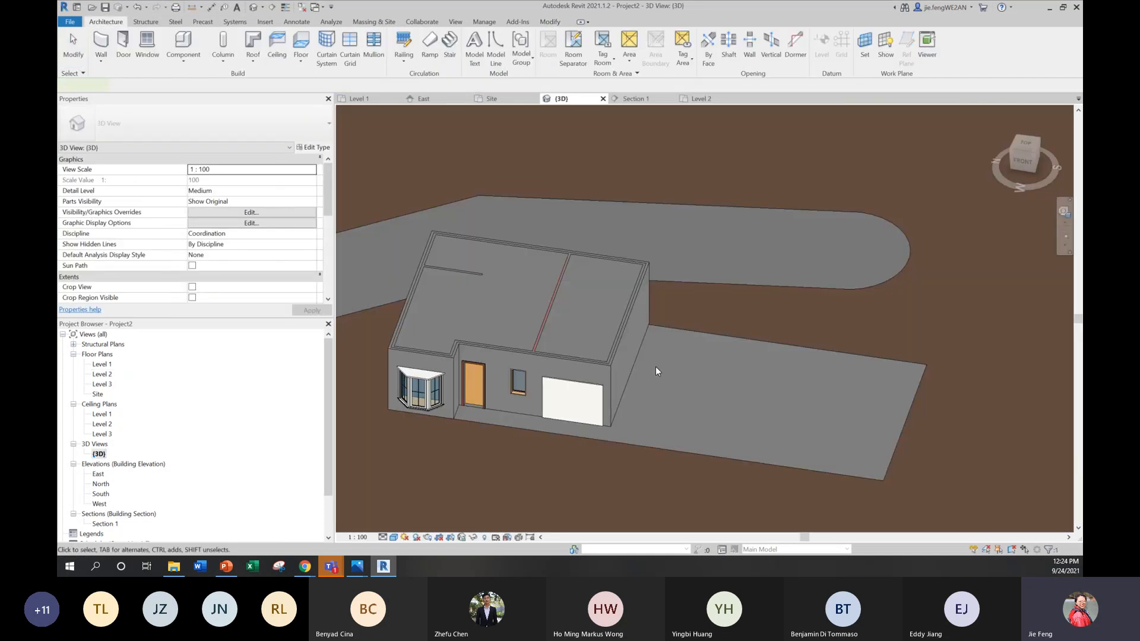
{"action": "left_click", "coordinate": [704, 323]}
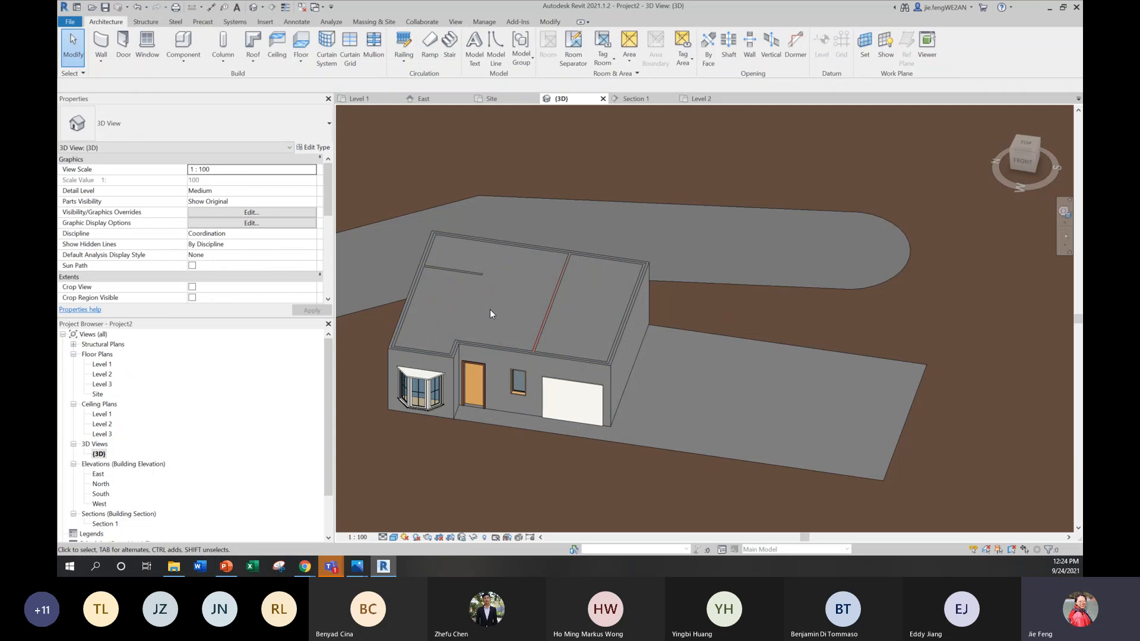
Step: Import the image reference plan.JPG from the week 2 folder of CODE2170 2021 on OneDrive into the Level 2 floor plan
{"action": "double_click", "coordinate": [101, 374]}
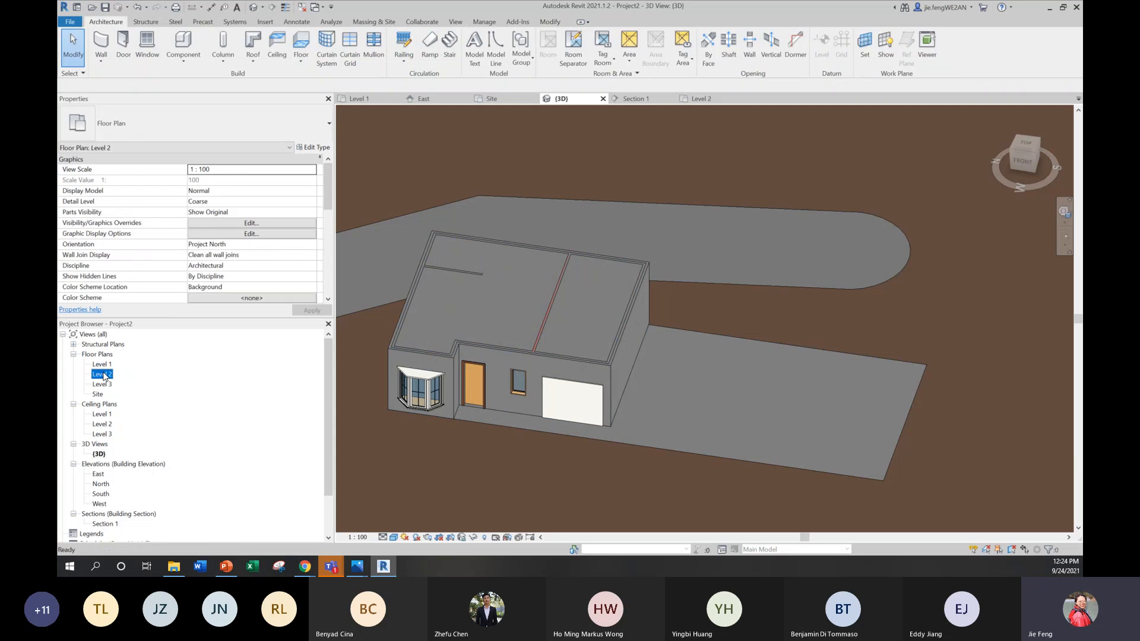
{"action": "scroll", "coordinate": [465, 314], "scroll_direction": "down", "scroll_amount": 2}
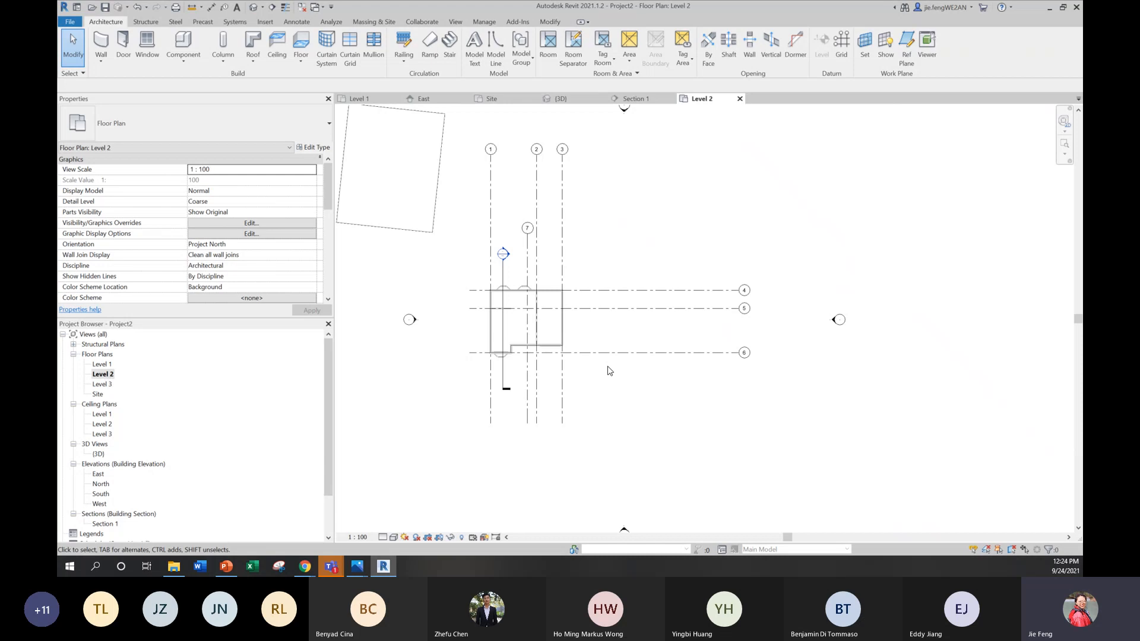
{"action": "middle_click_drag", "start_coordinate": [604, 393], "coordinate": [692, 412]}
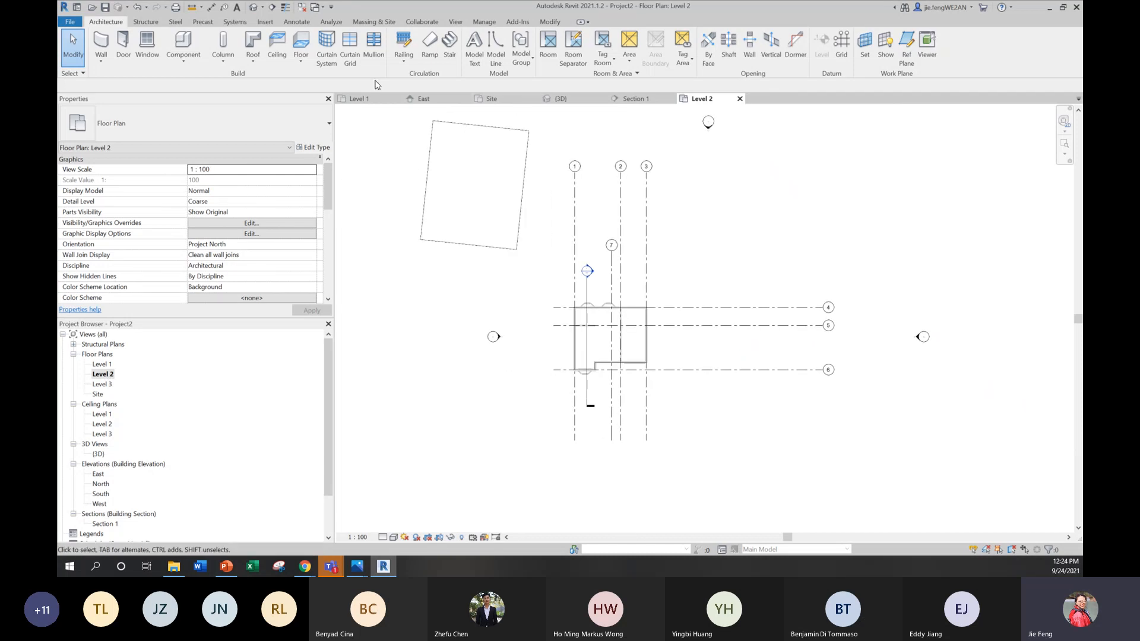
{"action": "left_click", "coordinate": [265, 21]}
{"action": "left_click", "coordinate": [453, 52]}
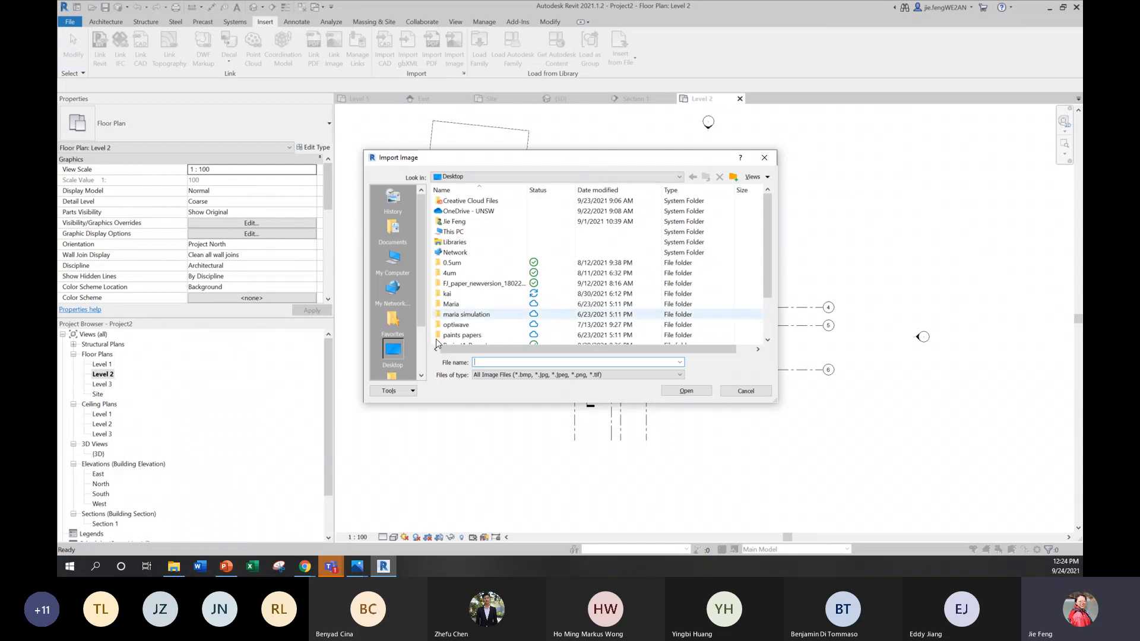
{"action": "left_click", "coordinate": [471, 212]}
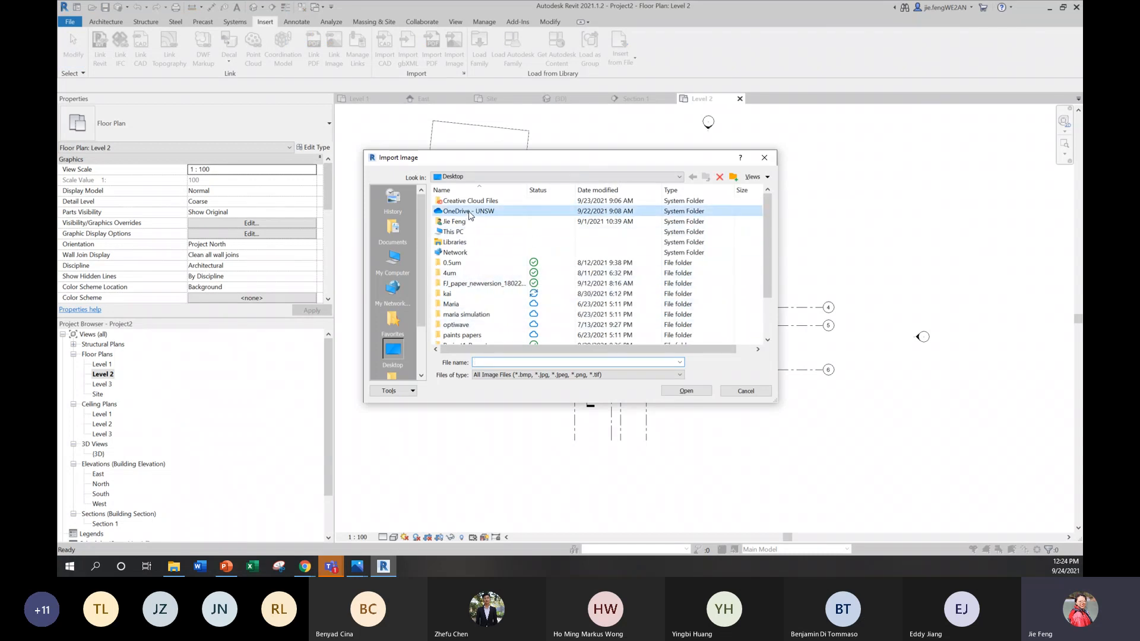
{"action": "double_click", "coordinate": [471, 214]}
{"action": "scroll", "coordinate": [466, 297], "scroll_direction": "down", "scroll_amount": 6}
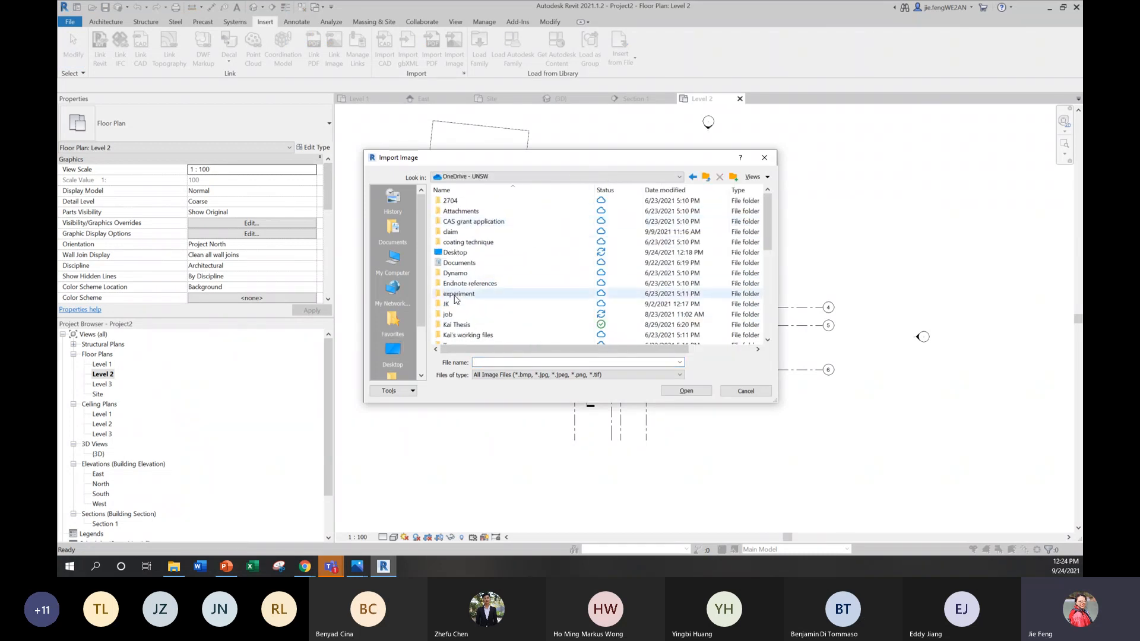
{"action": "double_click", "coordinate": [466, 293]}
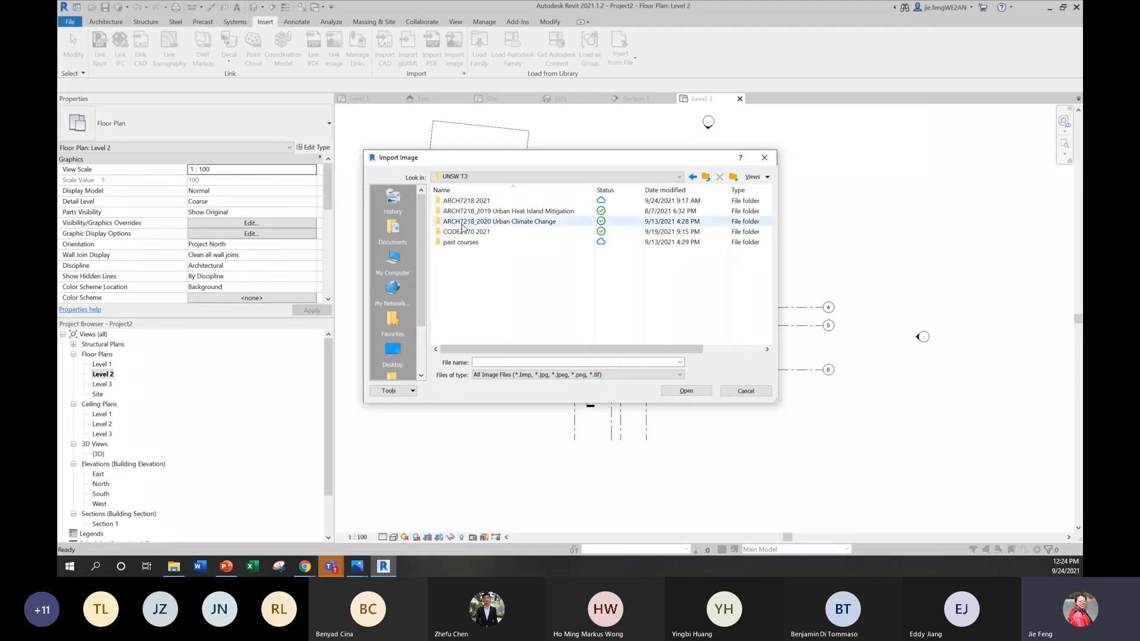
{"action": "double_click", "coordinate": [469, 228]}
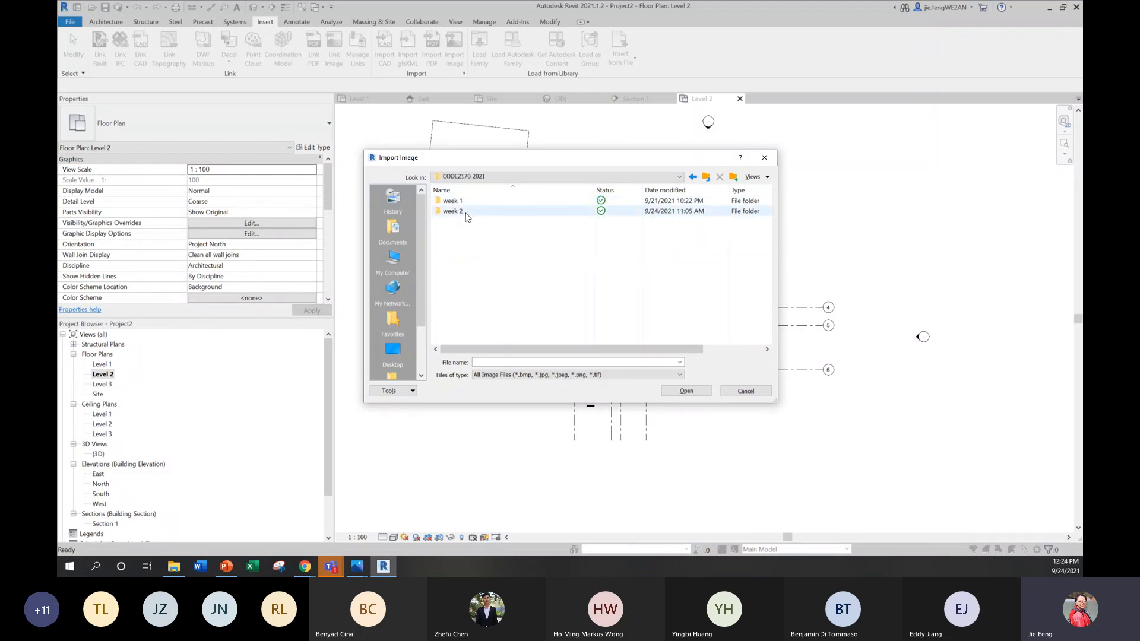
{"action": "double_click", "coordinate": [466, 212]}
{"action": "left_click", "coordinate": [469, 212]}
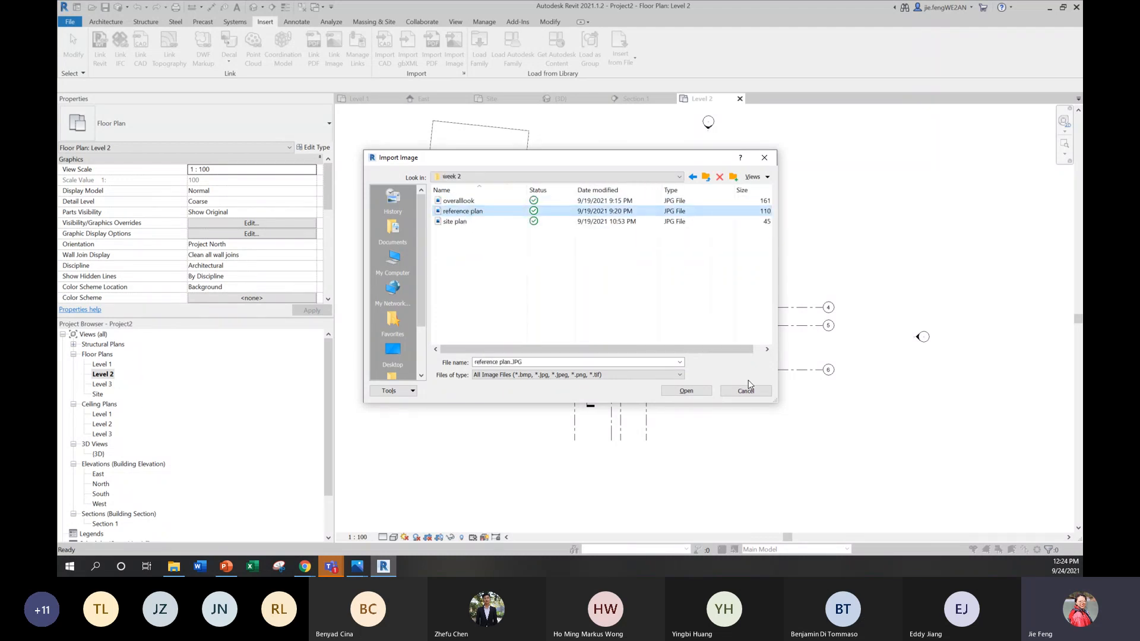
{"action": "left_click", "coordinate": [686, 391]}
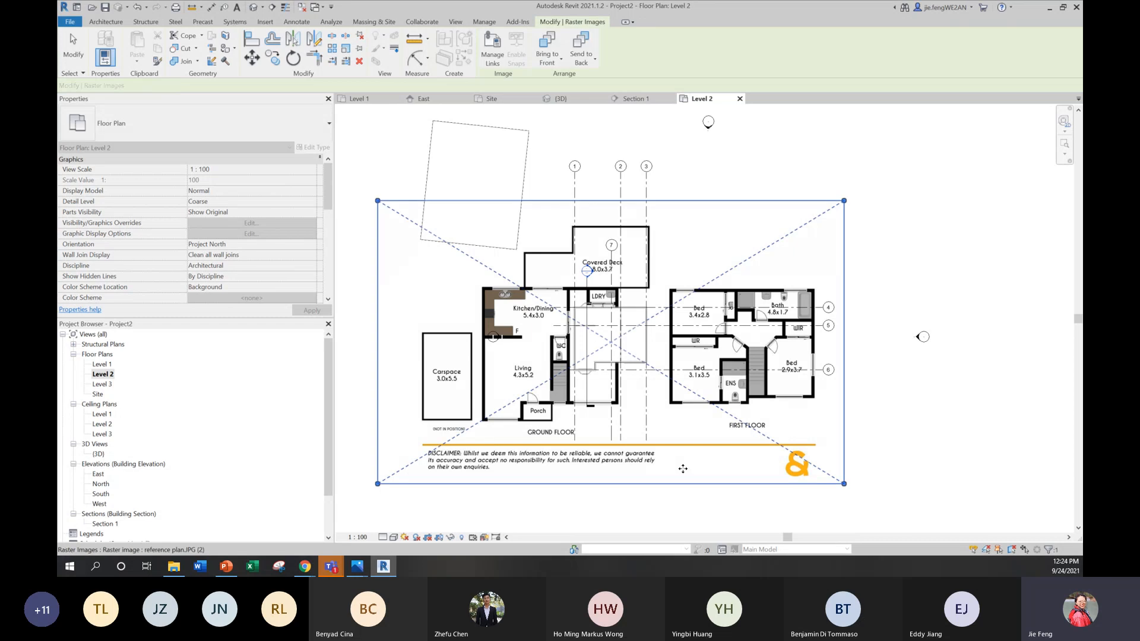
Step: Place the reference image with its First Floor drawing near the house, and scale it proportionally to about 33,140 mm wide
{"action": "left_click_drag", "start_coordinate": [825, 415], "coordinate": [699, 408]}
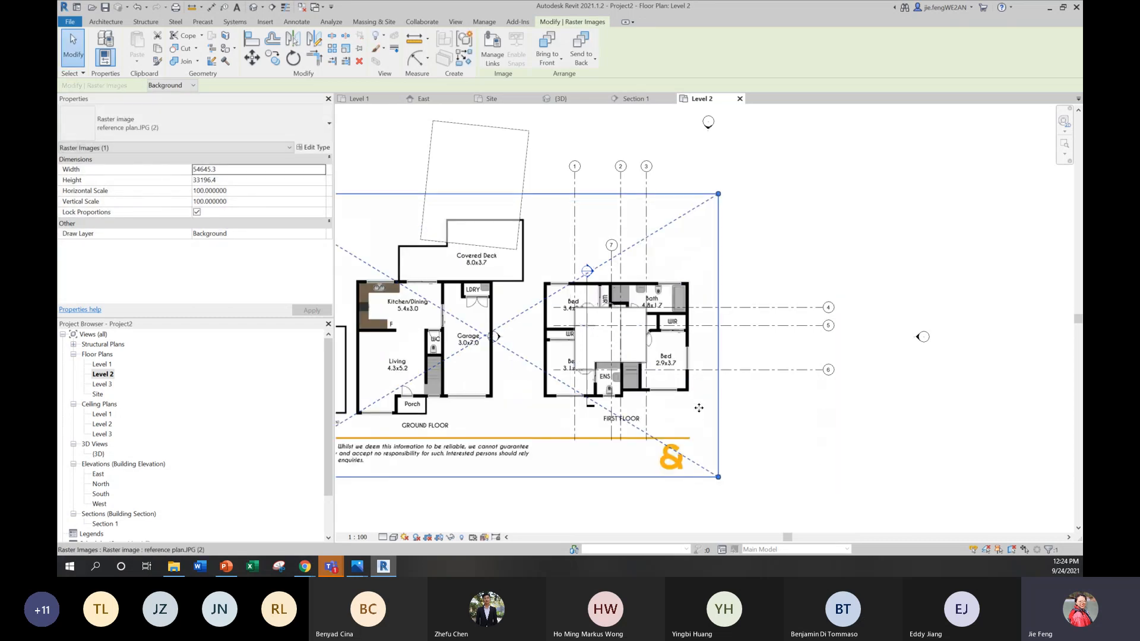
{"action": "left_click_drag", "start_coordinate": [718, 476], "coordinate": [716, 391]}
{"action": "scroll", "coordinate": [665, 336], "scroll_direction": "up", "scroll_amount": 2}
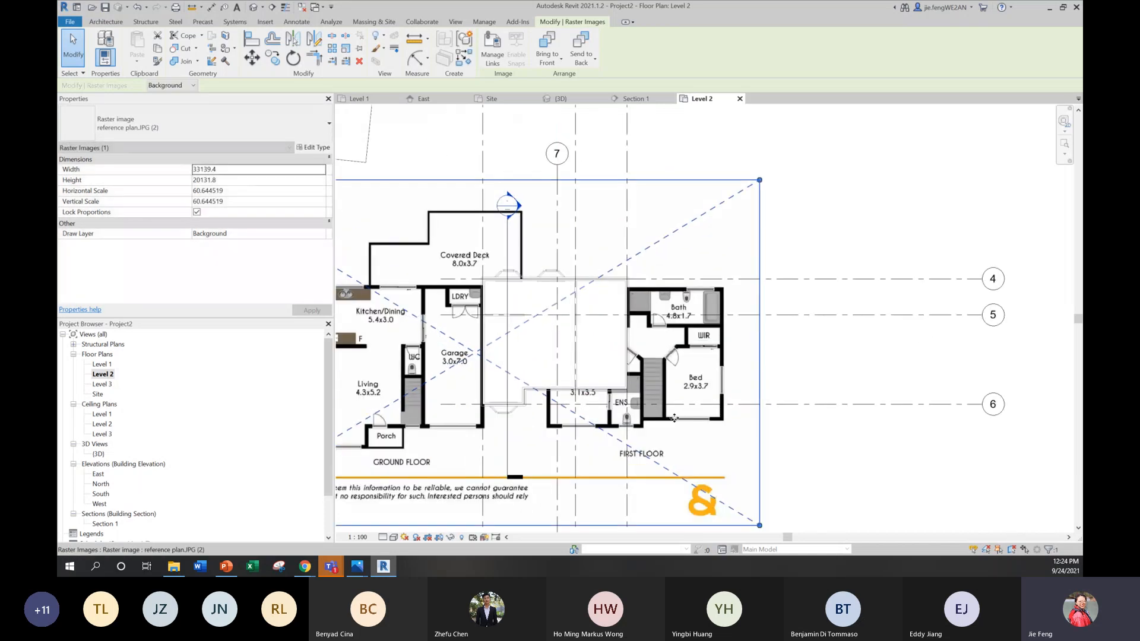
Step: Switch the plan view to Wireframe and move the reference image so its First Floor rear corner meets the intersection of grids 1 and 4
{"action": "left_click", "coordinate": [392, 537]}
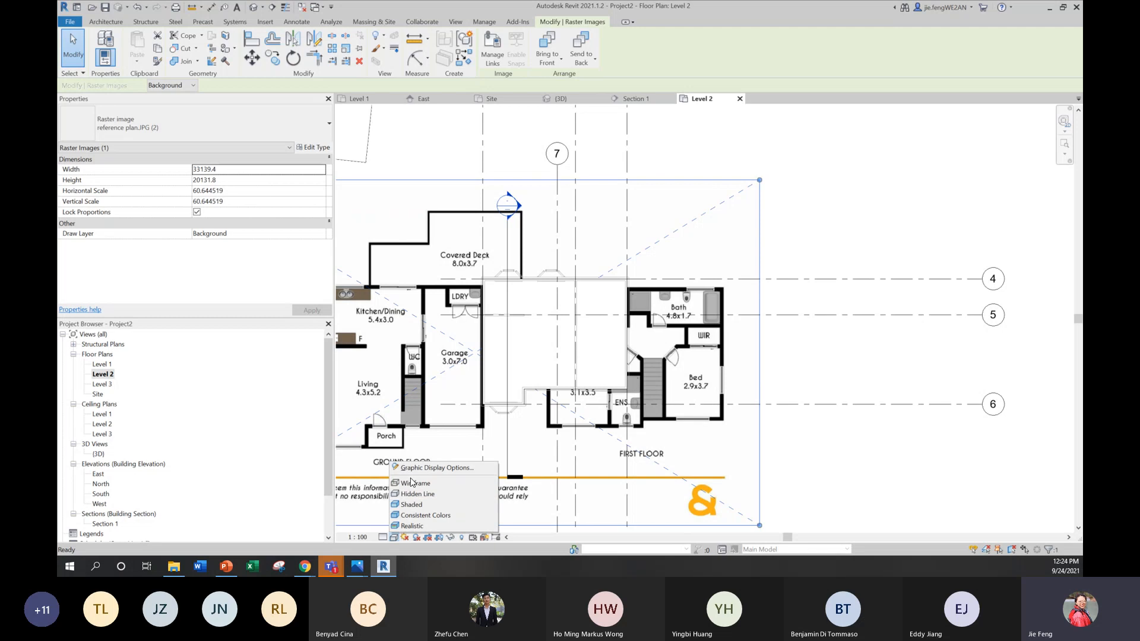
{"action": "left_click", "coordinate": [412, 483]}
{"action": "scroll", "coordinate": [668, 436], "scroll_direction": "up", "scroll_amount": 3}
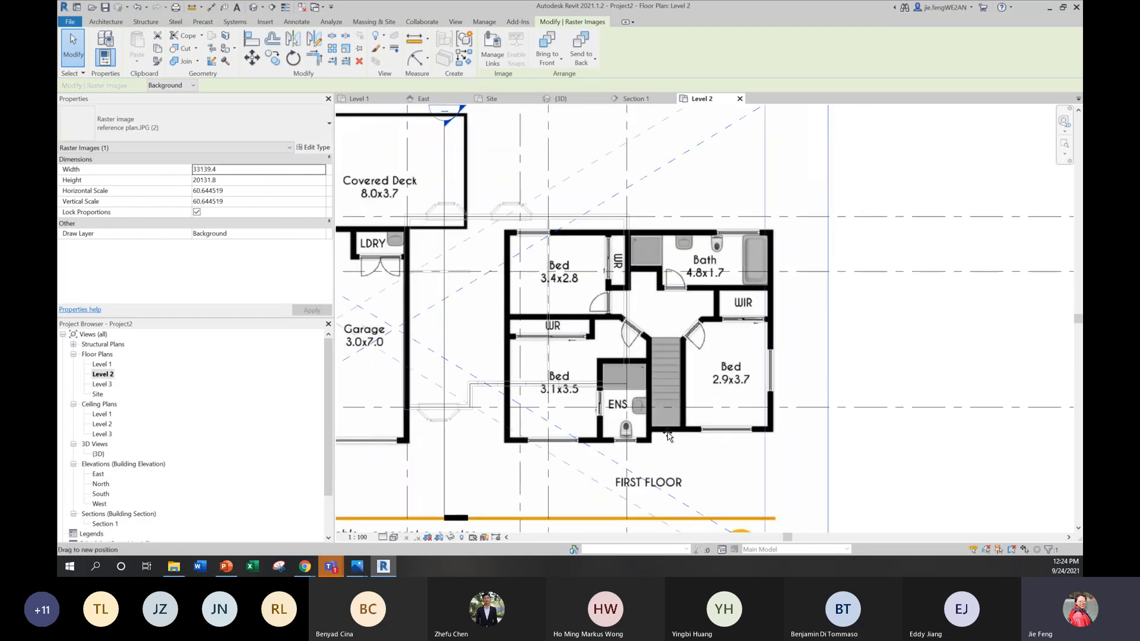
{"action": "mouse_move", "coordinate": [667, 437]}
{"action": "left_mouse_down"}
{"action": "mouse_move", "coordinate": [654, 435]}
{"action": "mouse_move", "coordinate": [676, 419]}
{"action": "left_mouse_up"}
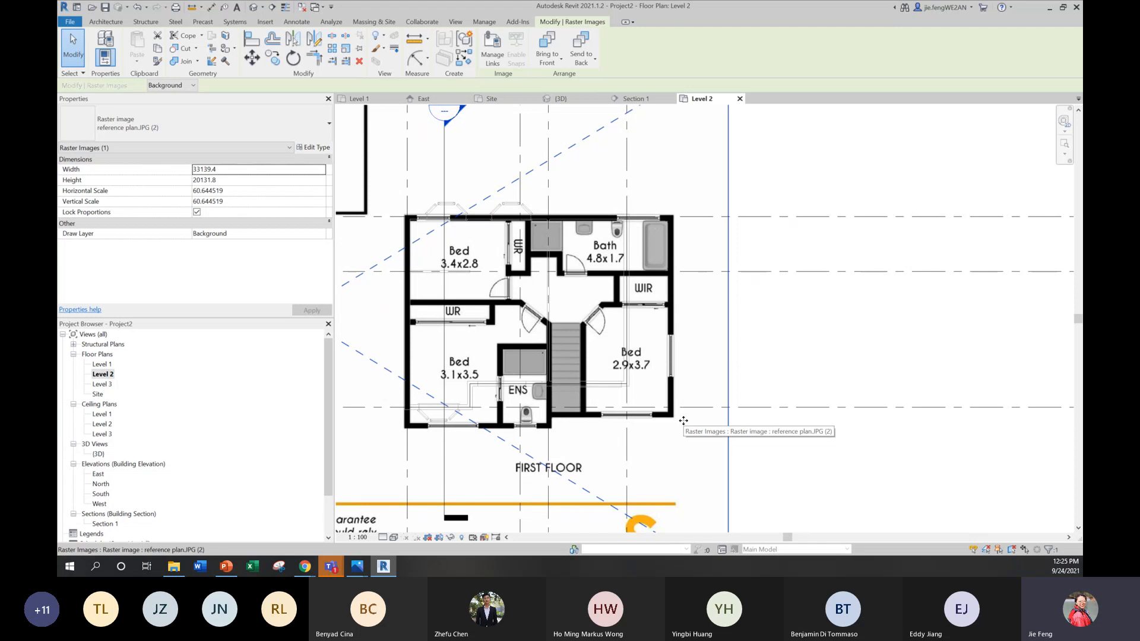
Step: Scale the reference image down to about 30,370 mm wide and move it back towards the house outline
{"action": "scroll", "coordinate": [799, 403], "scroll_direction": "down", "scroll_amount": 1}
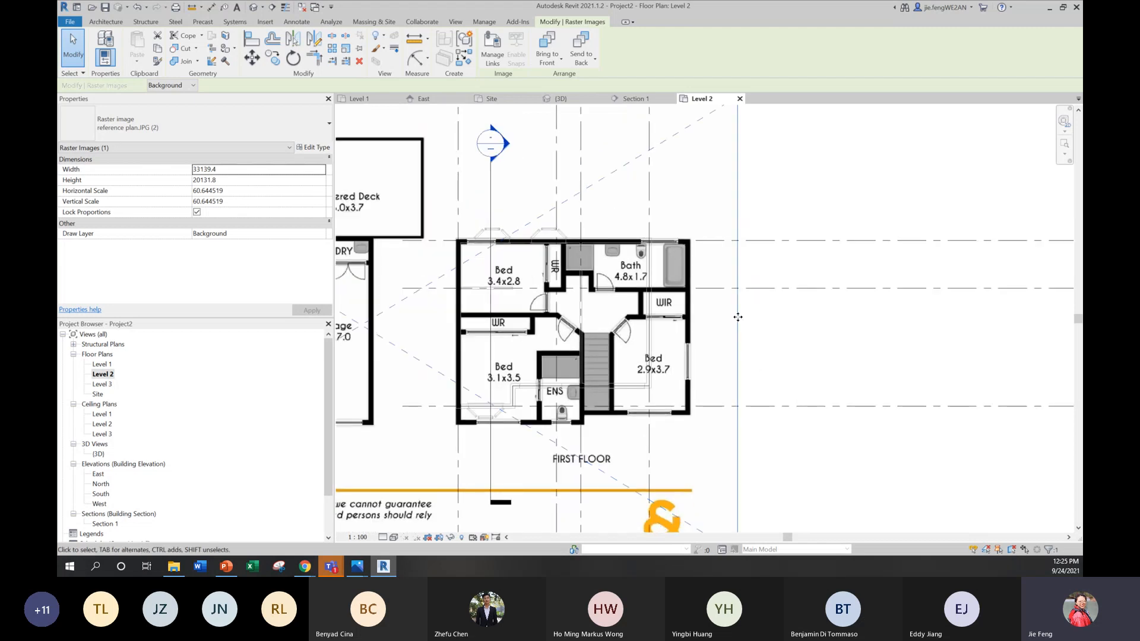
{"action": "scroll", "coordinate": [721, 240], "scroll_direction": "down", "scroll_amount": 2}
{"action": "left_click_drag", "start_coordinate": [734, 477], "coordinate": [691, 447]}
{"action": "left_click_drag", "start_coordinate": [647, 393], "coordinate": [682, 413]}
{"action": "scroll", "coordinate": [682, 414], "scroll_direction": "up", "scroll_amount": 2}
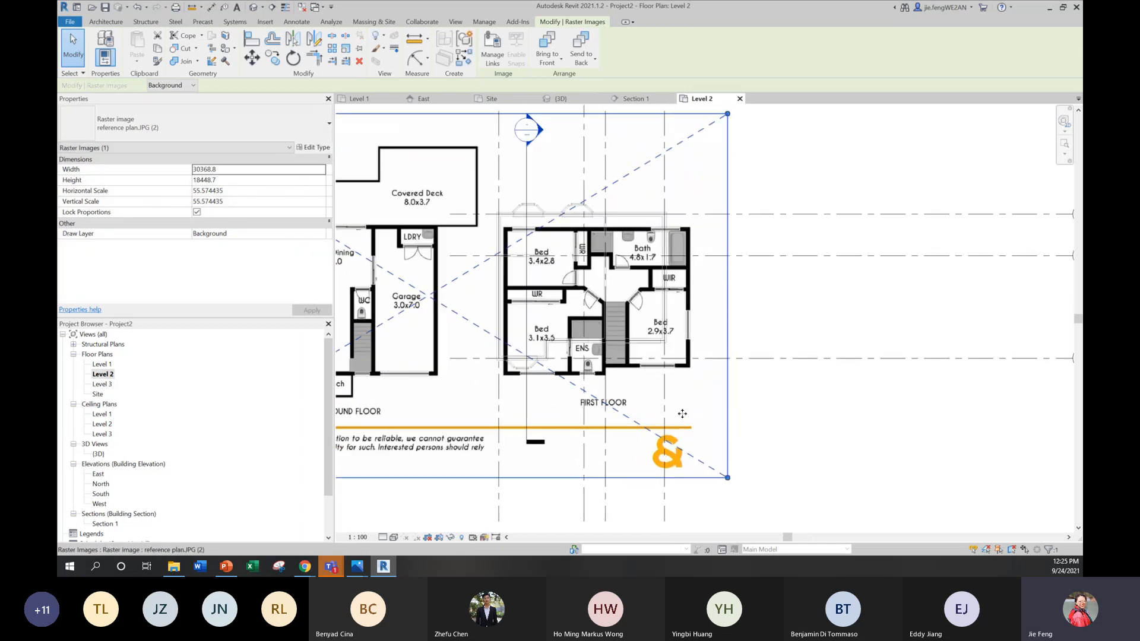
Step: Move and nudge the reference image until the First Floor drawing's rear corner lines up with grids 1 and 4
{"action": "scroll", "coordinate": [695, 428], "scroll_direction": "up", "scroll_amount": 1}
{"action": "scroll", "coordinate": [711, 457], "scroll_direction": "down", "scroll_amount": 1}
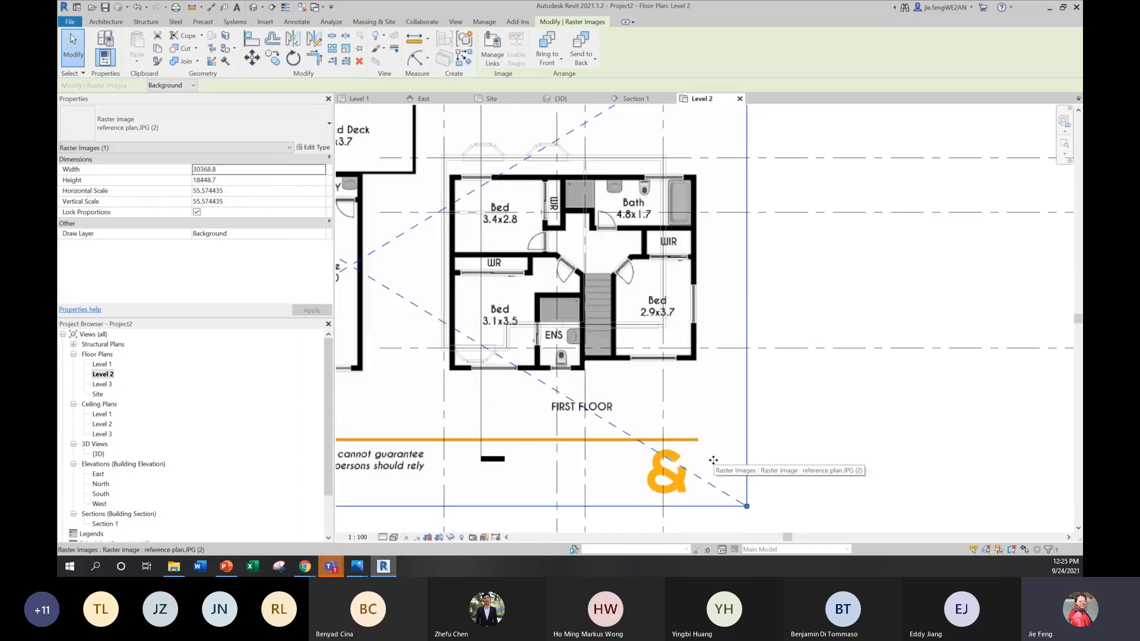
{"action": "left_click_drag", "start_coordinate": [644, 398], "coordinate": [637, 385]}
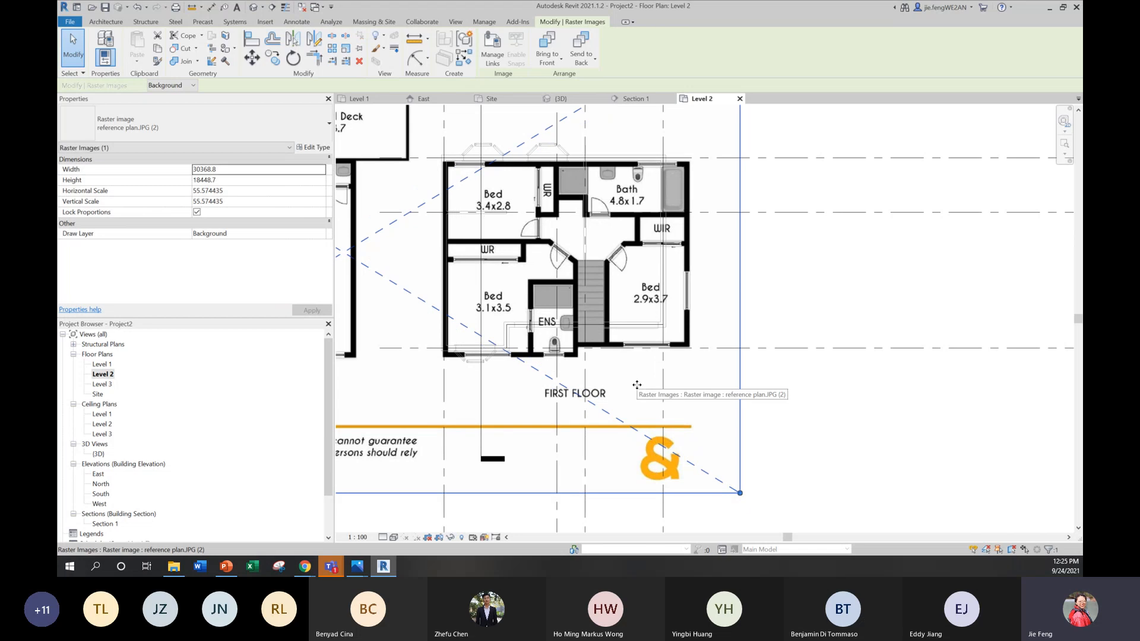
{"action": "key", "text": "Up"}
{"action": "key", "text": "Up"}
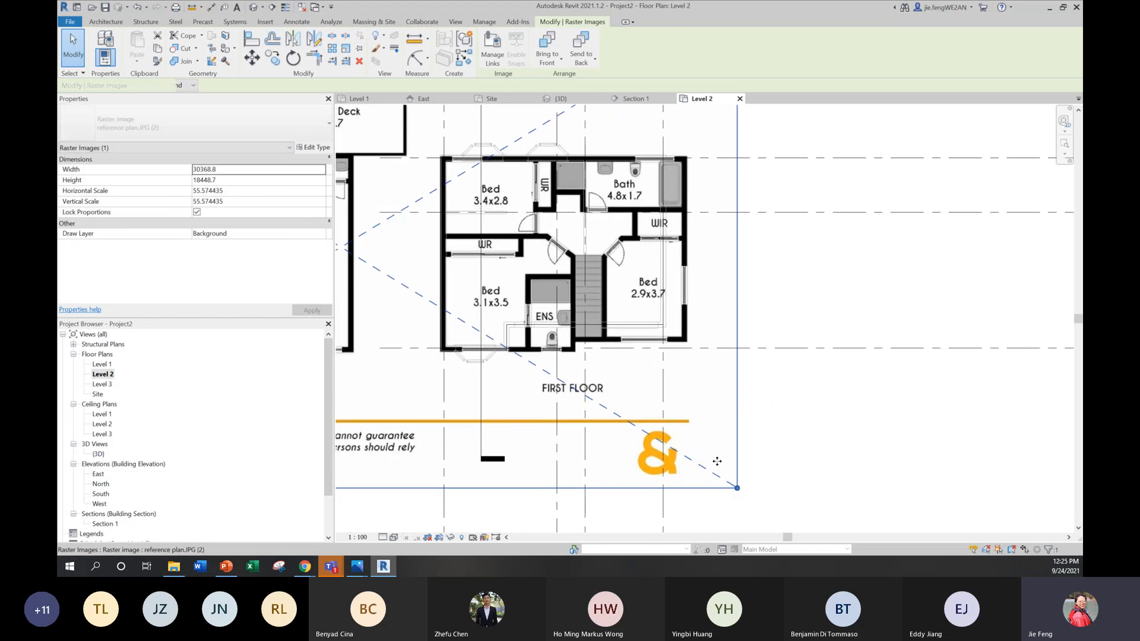
Step: Scale the reference image down to about 29,290 mm wide and nudge it so its First Floor side wall sits on grid 1
{"action": "left_click_drag", "start_coordinate": [740, 488], "coordinate": [720, 466]}
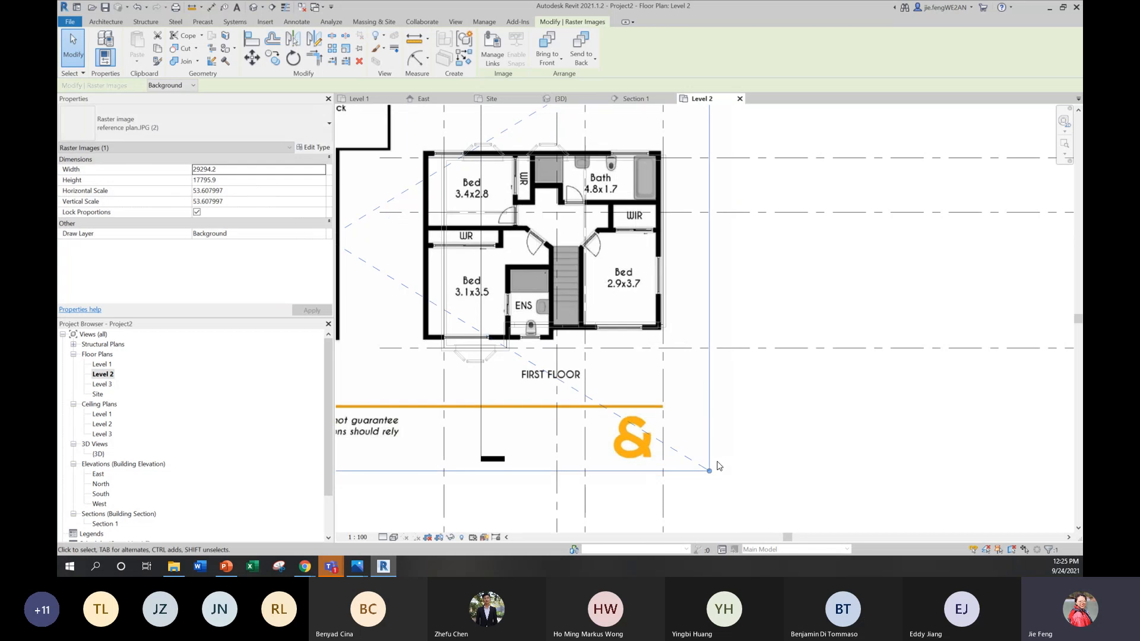
{"action": "key", "text": "Right"}
{"action": "key", "text": "Right"}
{"action": "key", "text": "Right"}
{"action": "key", "text": "Right"}
{"action": "key", "text": "Right"}
{"action": "key", "text": "Right"}
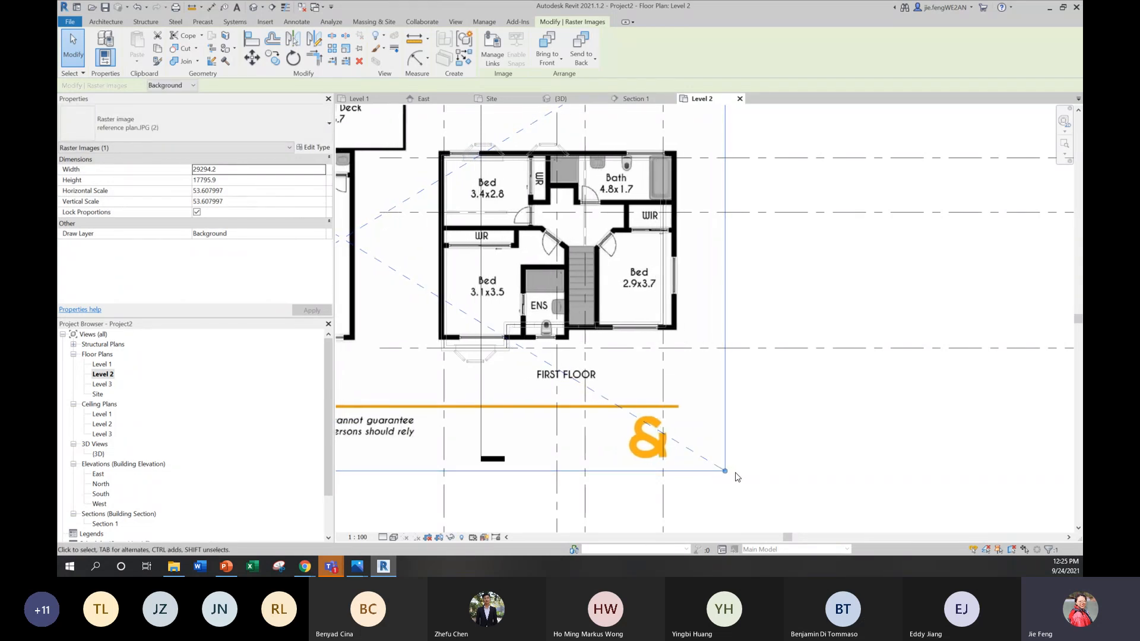
Step: Scale the reference image down to about 27,990 mm wide and nudge its First Floor drawing sideways back to the side grid line
{"action": "left_click_drag", "start_coordinate": [726, 471], "coordinate": [693, 450]}
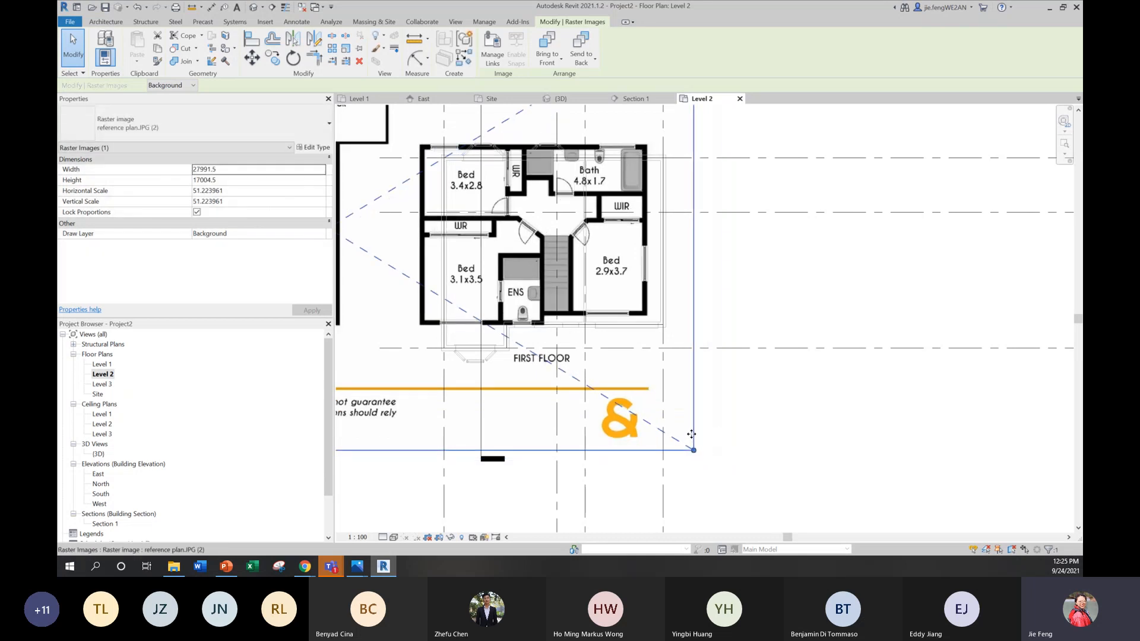
{"action": "key", "text": "Right"}
{"action": "key", "text": "Right"}
{"action": "key", "text": "Right"}
{"action": "key", "text": "Right"}
{"action": "key", "text": "Right"}
{"action": "key", "text": "Right"}
{"action": "key", "text": "Right"}
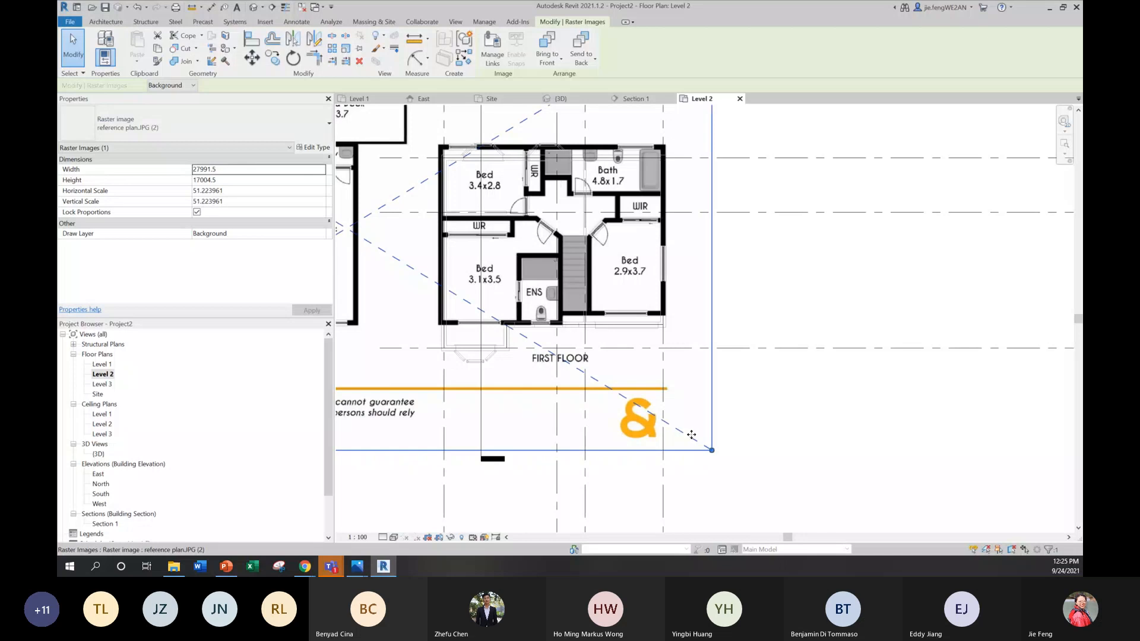
Step: Scale the reference image down to about 27,280 mm wide and nudge it so the First Floor drawing fits between the side grids and meets the rear grid
{"action": "left_click_drag", "start_coordinate": [712, 450], "coordinate": [696, 442]}
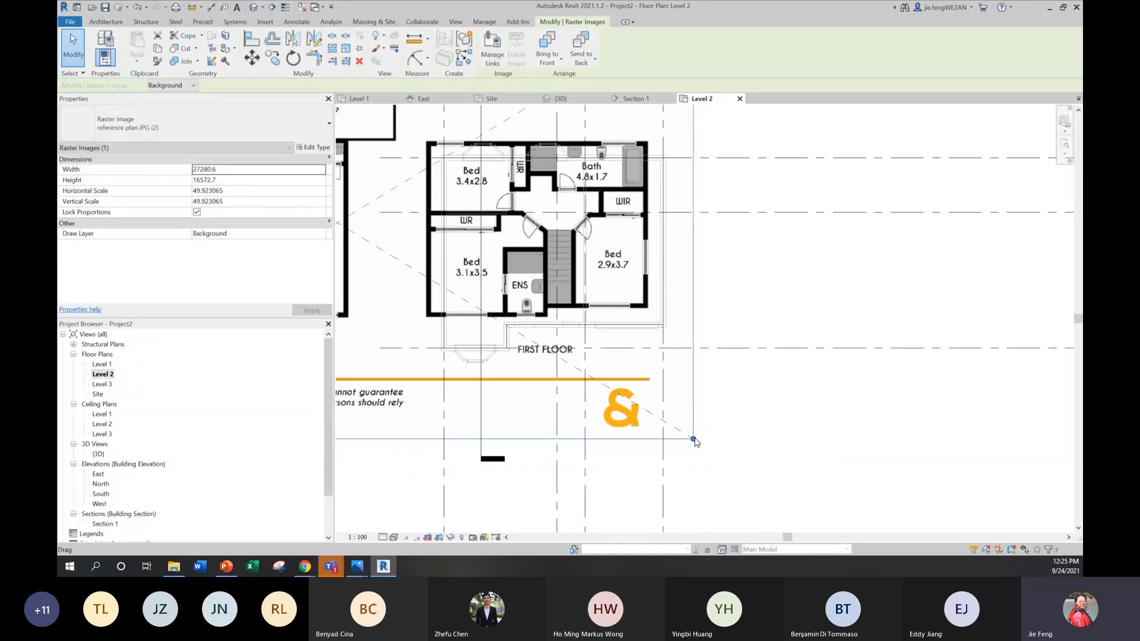
{"action": "key", "text": "Right"}
{"action": "key", "text": "Right"}
{"action": "key", "text": "Right"}
{"action": "key", "text": "Right"}
{"action": "key", "text": "Right"}
{"action": "key", "text": "Right"}
{"action": "key", "text": "Right"}
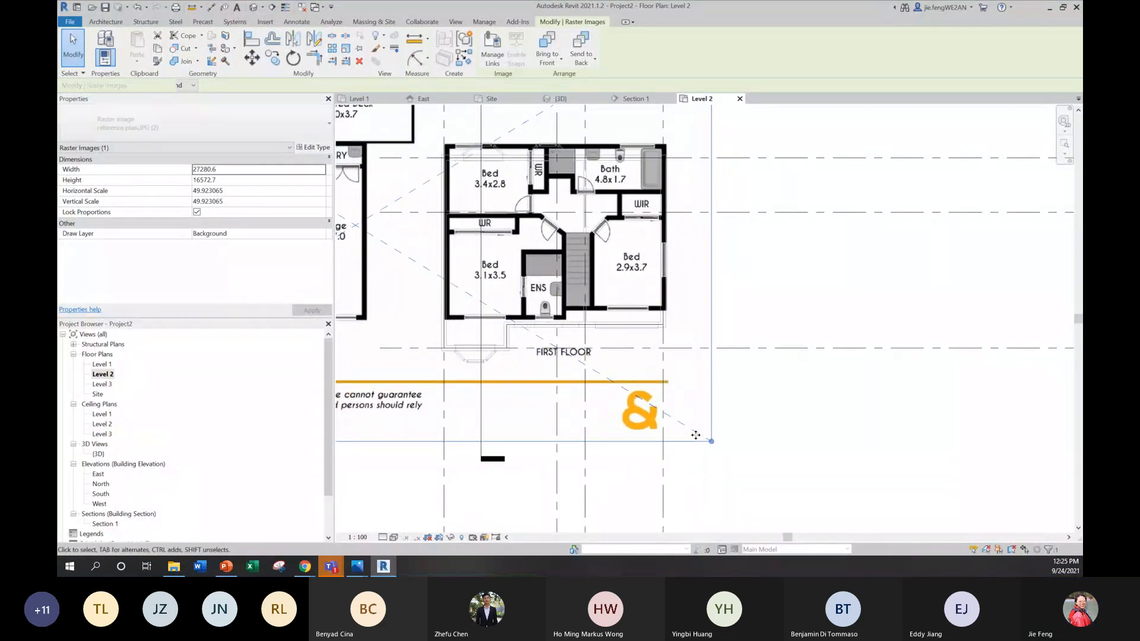
{"action": "key", "text": "Down"}
{"action": "key", "text": "Down"}
{"action": "key", "text": "Down"}
{"action": "key", "text": "Down"}
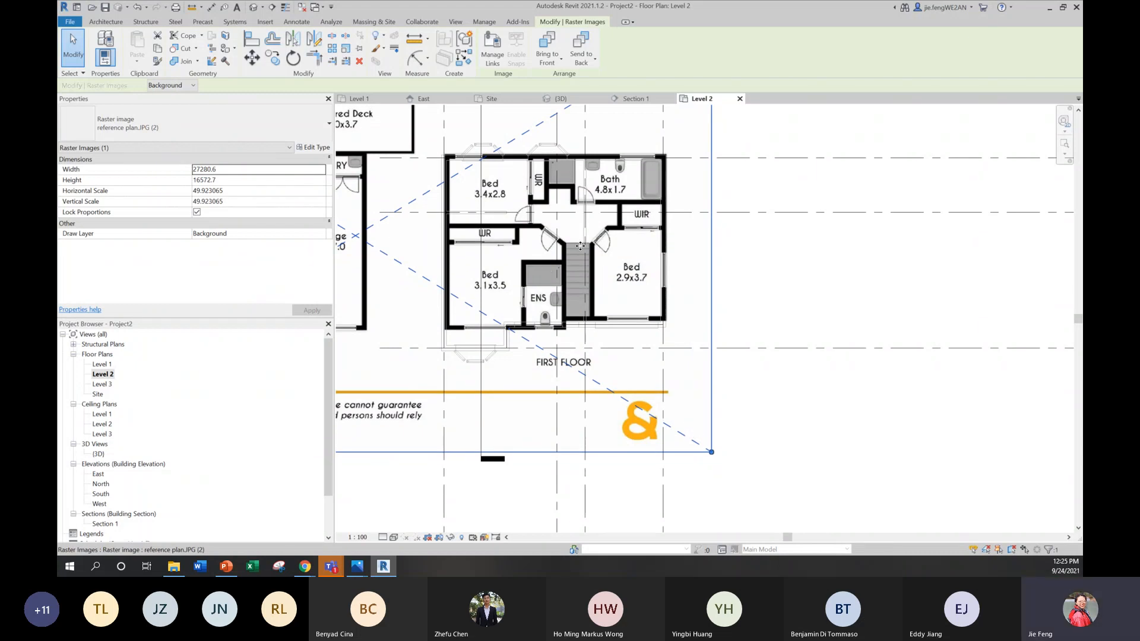
{"action": "scroll", "coordinate": [579, 245], "scroll_direction": "up", "scroll_amount": 5}
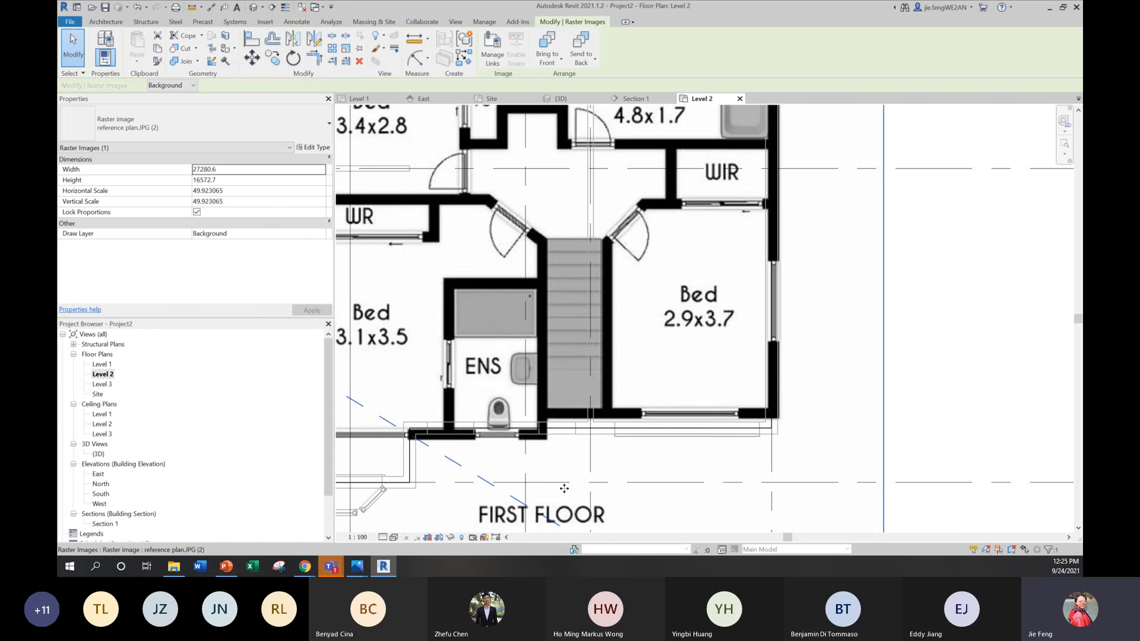
{"action": "scroll", "coordinate": [514, 438], "scroll_direction": "down", "scroll_amount": 2}
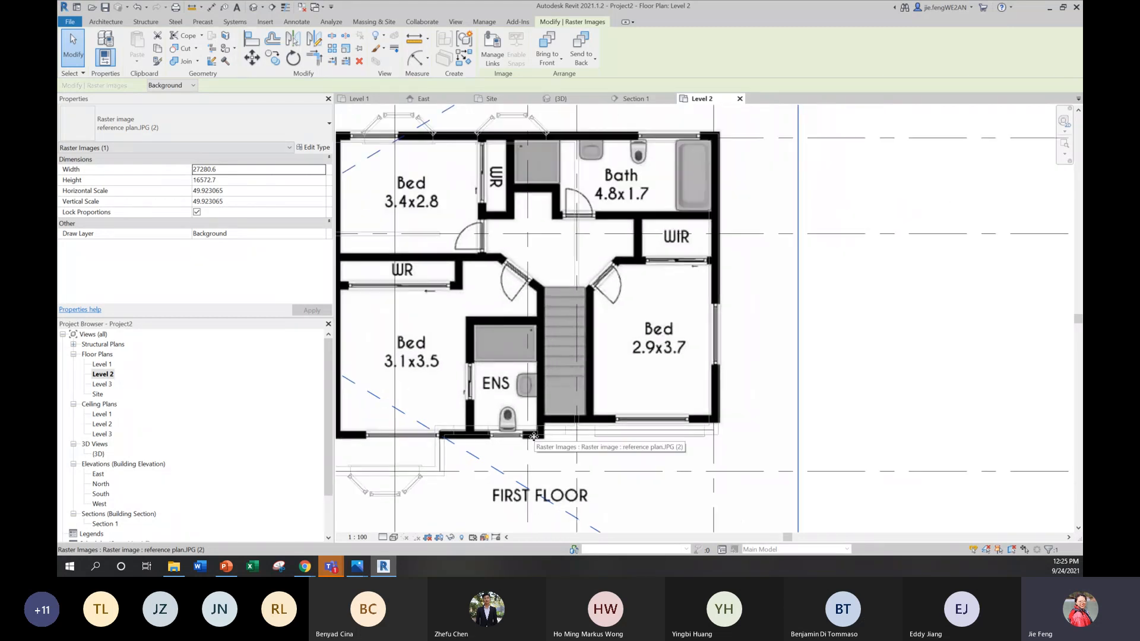
{"action": "middle_click_drag", "start_coordinate": [597, 455], "coordinate": [646, 471]}
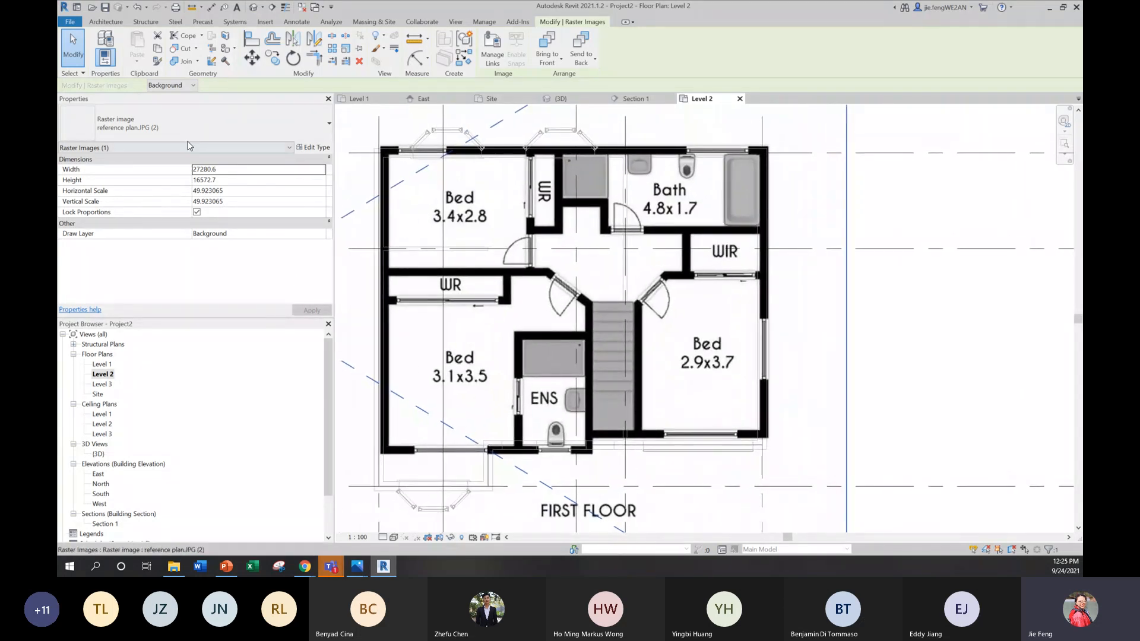
{"action": "left_click", "coordinate": [106, 22]}
{"action": "left_click", "coordinate": [104, 66]}
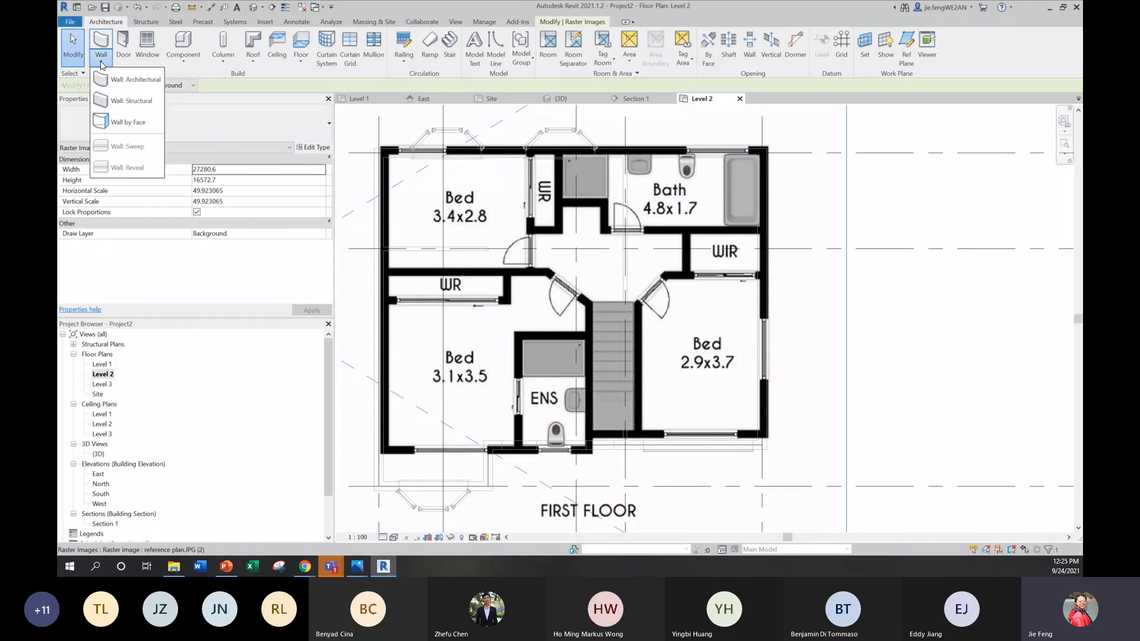
{"action": "left_click", "coordinate": [117, 82]}
{"action": "middle_click_drag", "start_coordinate": [478, 371], "coordinate": [543, 339]}
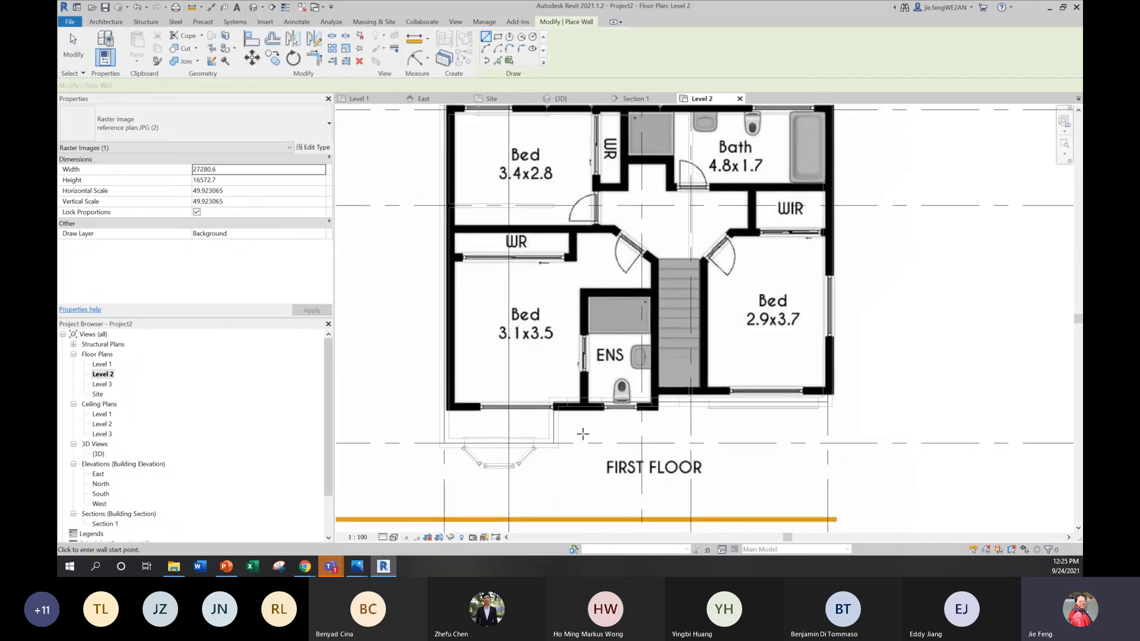
{"action": "scroll", "coordinate": [588, 399], "scroll_direction": "up", "scroll_amount": 4}
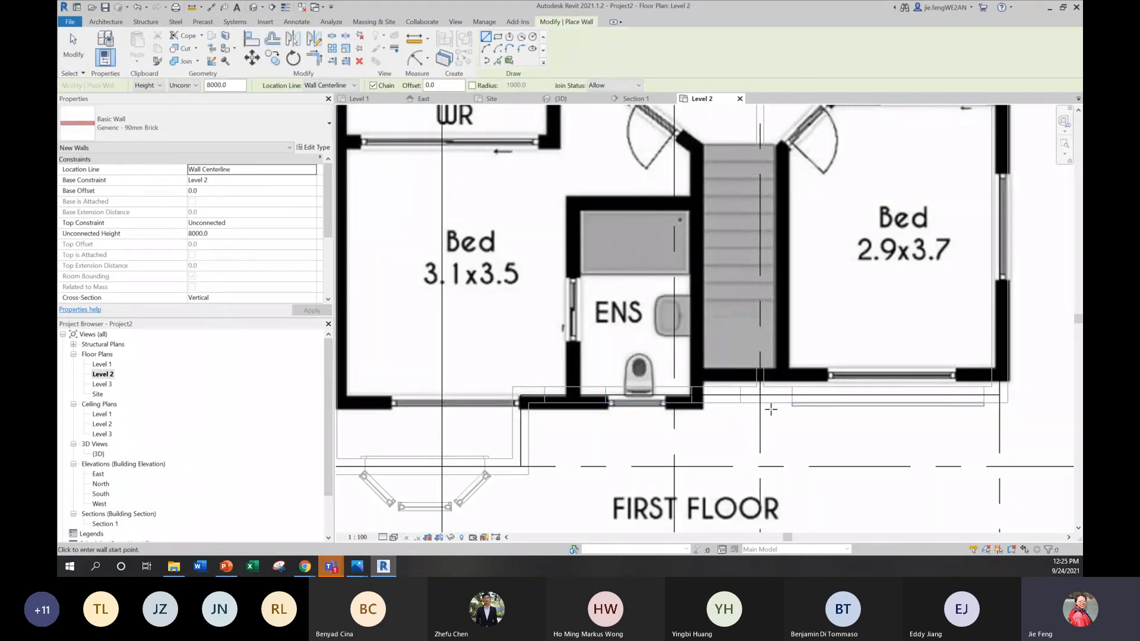
{"action": "middle_click_drag", "start_coordinate": [767, 411], "coordinate": [698, 439]}
{"action": "scroll", "coordinate": [698, 440], "scroll_direction": "down", "scroll_amount": 2}
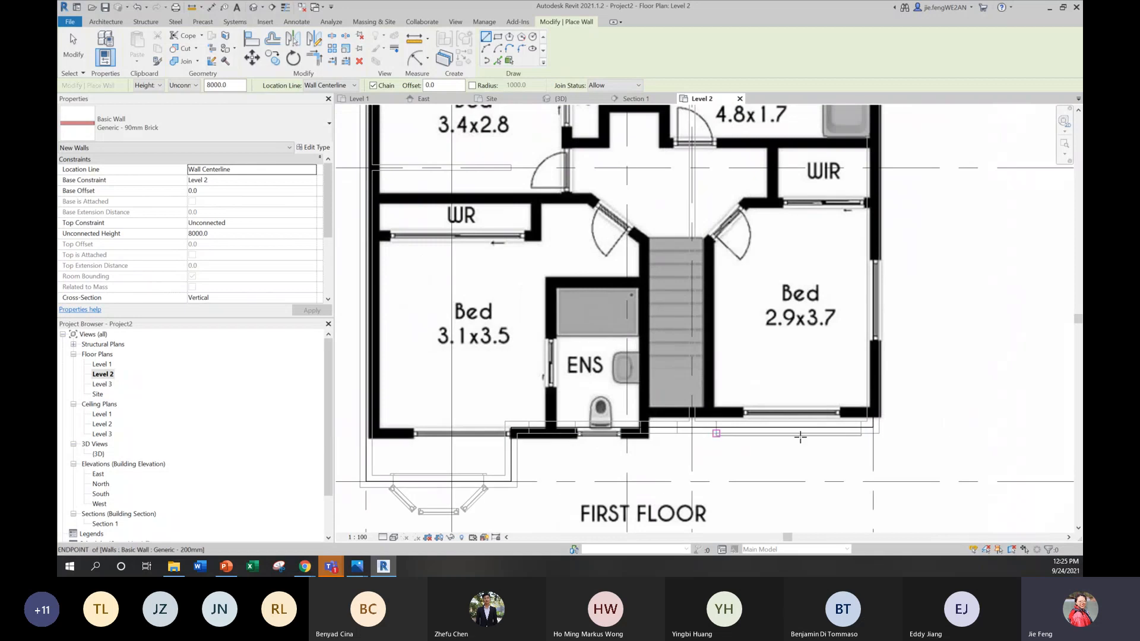
{"action": "left_click", "coordinate": [873, 427]}
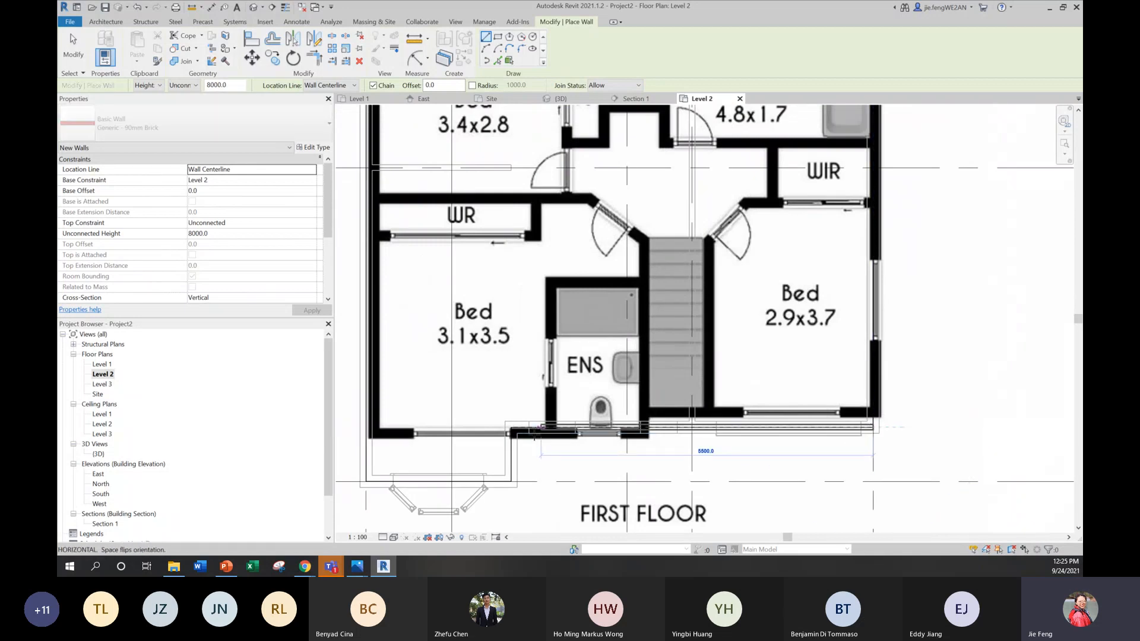
{"action": "scroll", "coordinate": [503, 419], "scroll_direction": "up", "scroll_amount": 3}
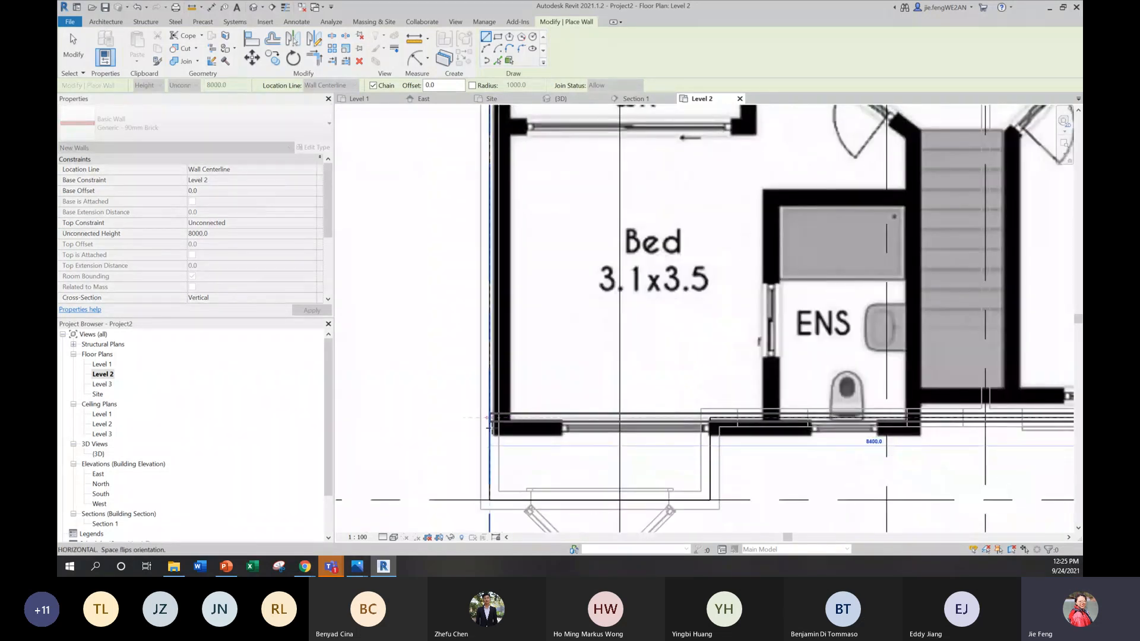
{"action": "key", "text": "Escape"}
{"action": "key", "text": "Escape"}
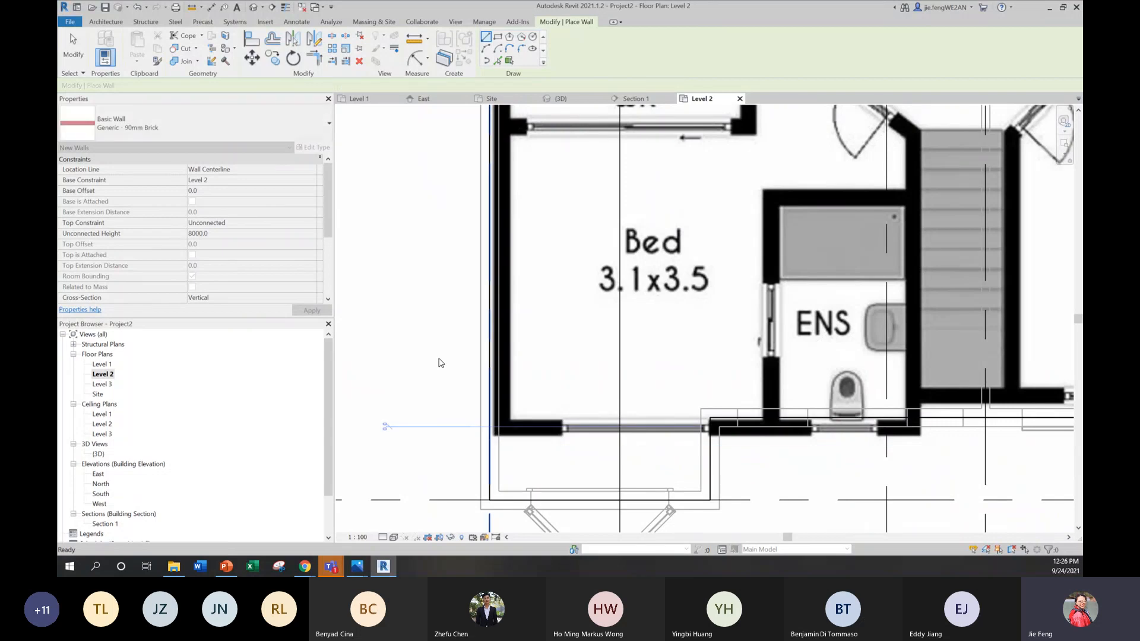
{"action": "left_click", "coordinate": [286, 127]}
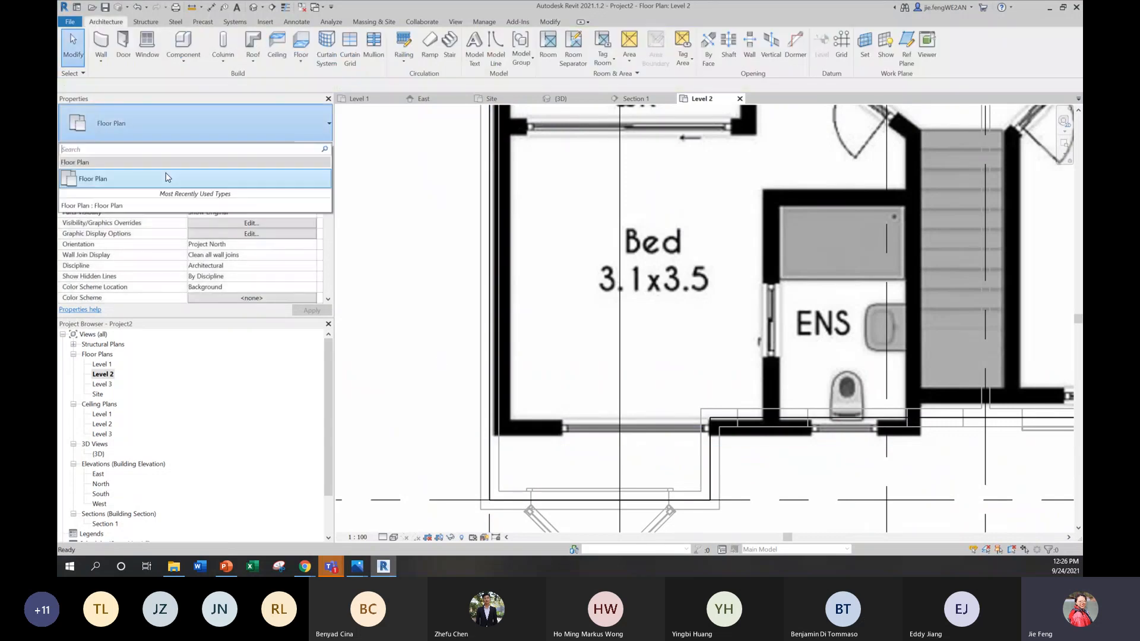
Step: Draw the Level 2 front exterior wall as a Generic - 200mm architectural wall, from the 2.9x3.7 bedroom's front corner to the opposite side wall line
{"action": "left_click", "coordinate": [101, 61]}
{"action": "left_click", "coordinate": [119, 78]}
{"action": "left_click", "coordinate": [155, 129]}
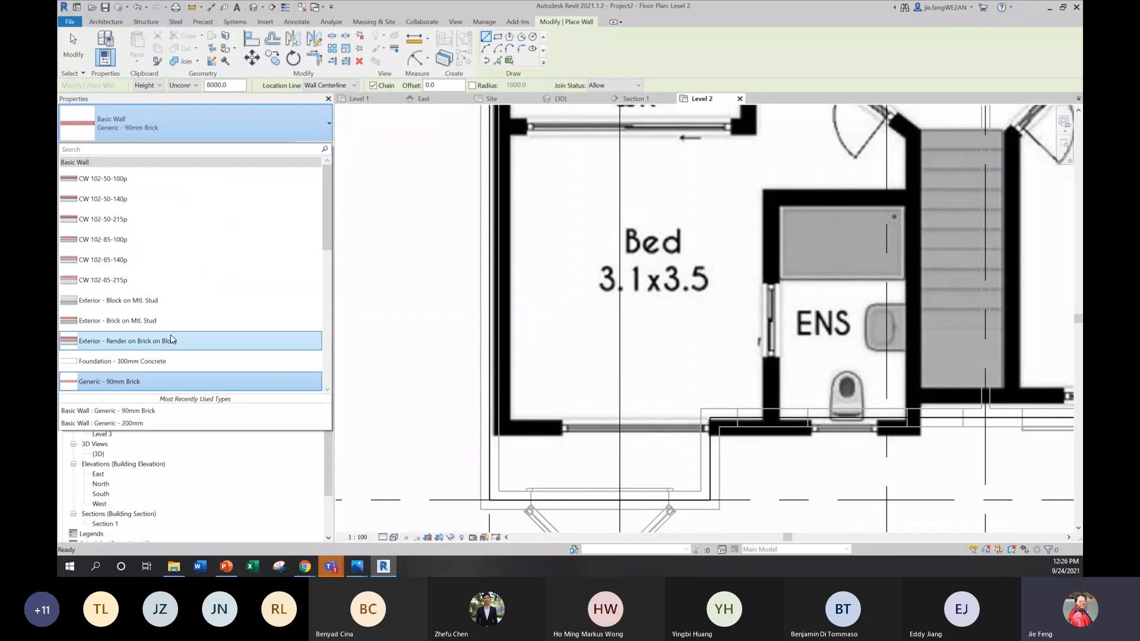
{"action": "scroll", "coordinate": [171, 339], "scroll_direction": "down", "scroll_amount": 2}
{"action": "left_click", "coordinate": [143, 320]}
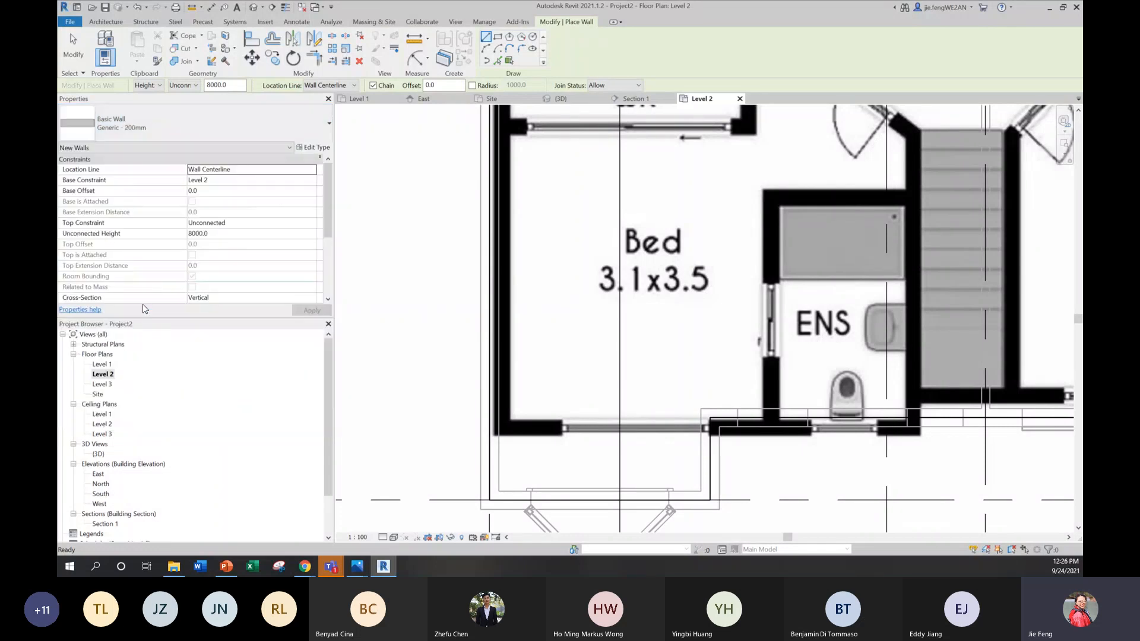
{"action": "middle_click_drag", "start_coordinate": [851, 347], "coordinate": [824, 351]}
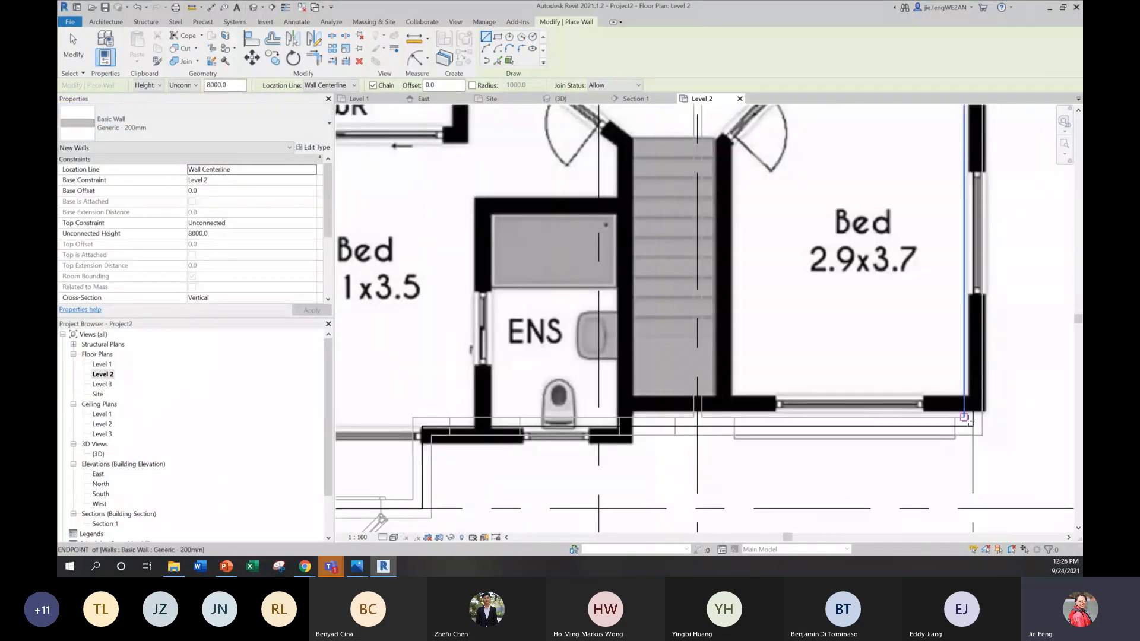
{"action": "left_click", "coordinate": [973, 426]}
{"action": "scroll", "coordinate": [974, 427], "scroll_direction": "down", "scroll_amount": 3}
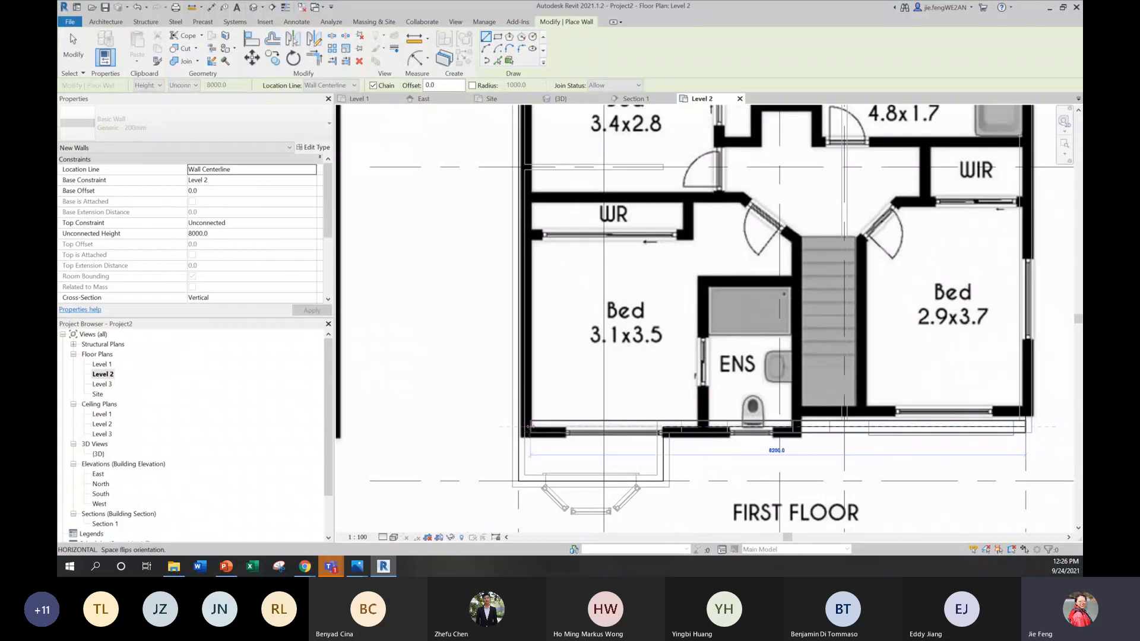
{"action": "scroll", "coordinate": [525, 427], "scroll_direction": "up", "scroll_amount": 3}
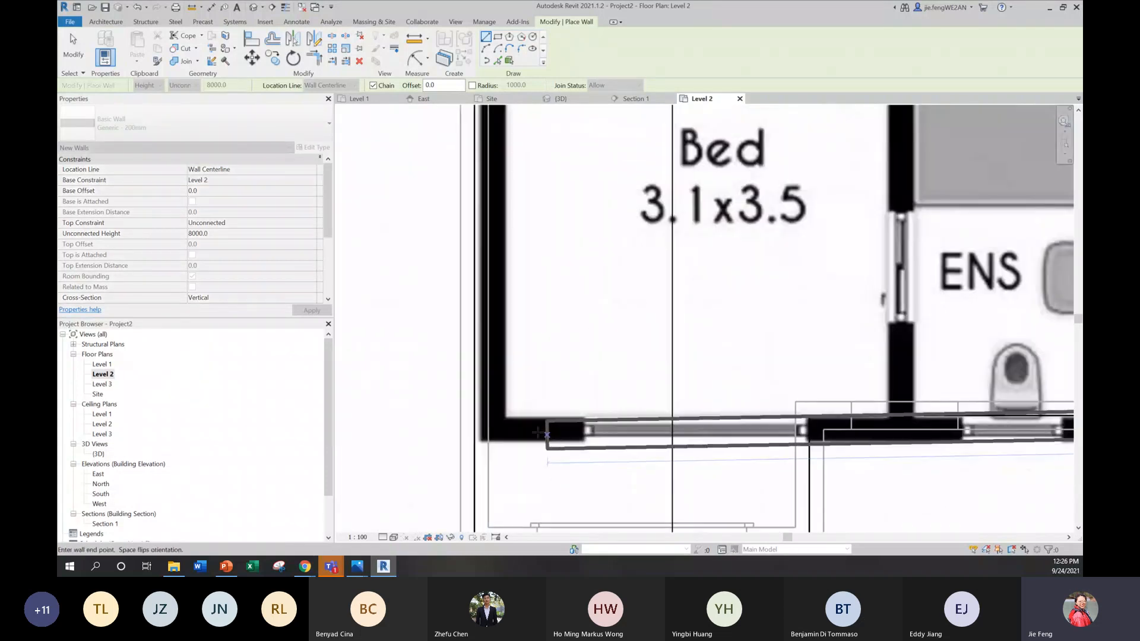
{"action": "left_click", "coordinate": [471, 426]}
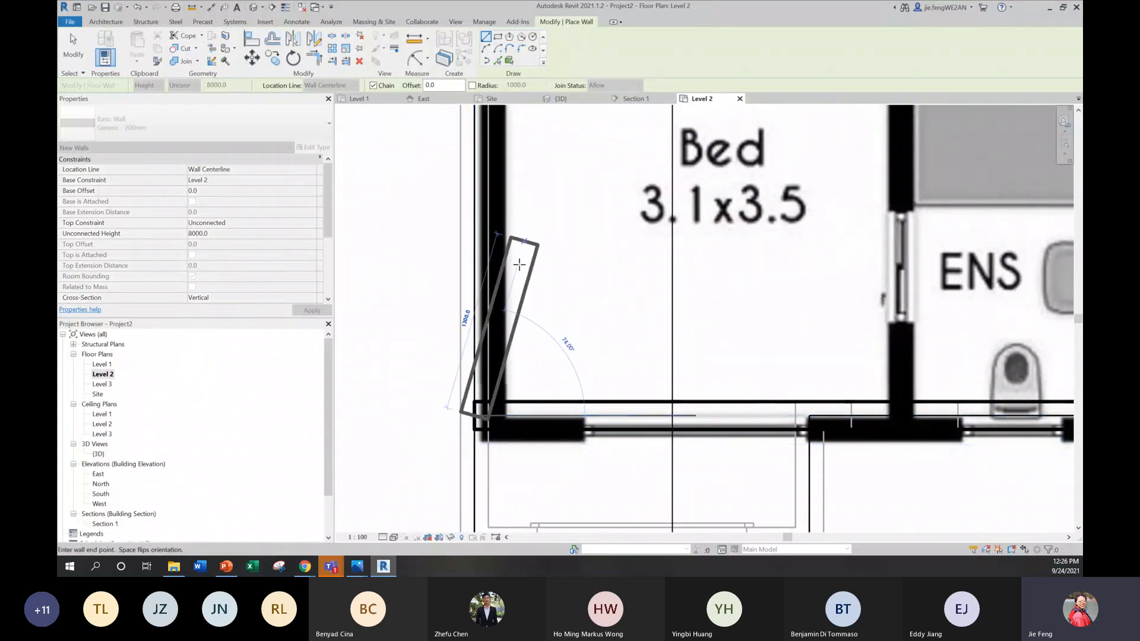
Step: Continue the Generic - 200mm exterior walls along the far side, the rear and the remaining side, closing the loop at the starting corner
{"action": "scroll", "coordinate": [517, 272], "scroll_direction": "down", "scroll_amount": 5}
{"action": "middle_click_drag", "start_coordinate": [522, 240], "coordinate": [502, 409]}
{"action": "scroll", "coordinate": [516, 272], "scroll_direction": "up", "scroll_amount": 5}
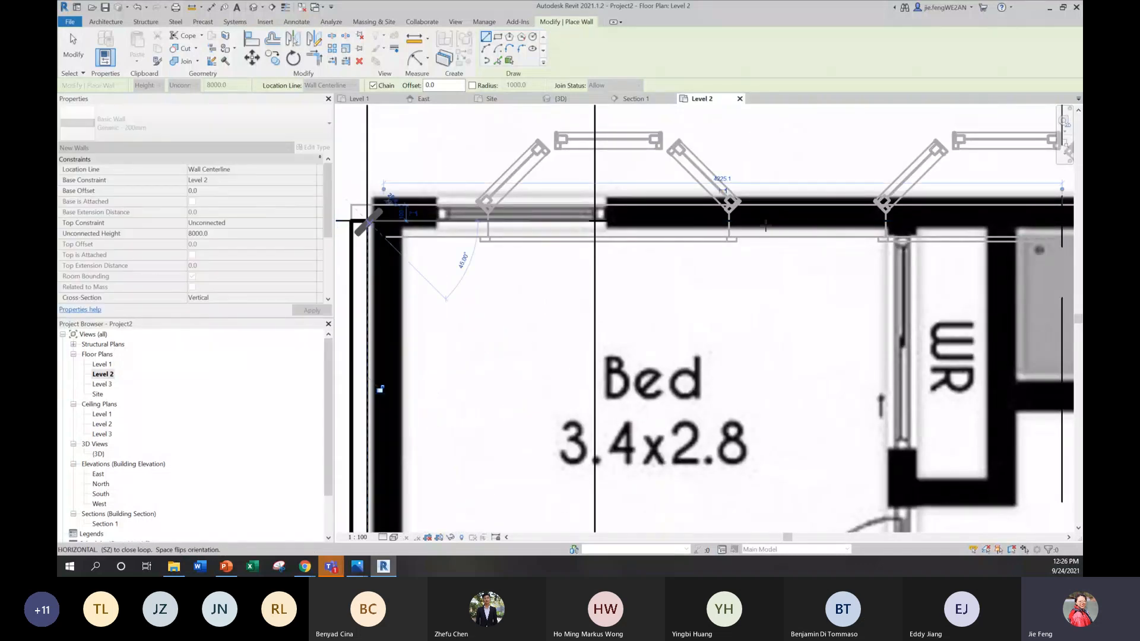
{"action": "scroll", "coordinate": [466, 265], "scroll_direction": "down", "scroll_amount": 3}
{"action": "left_click", "coordinate": [855, 269]}
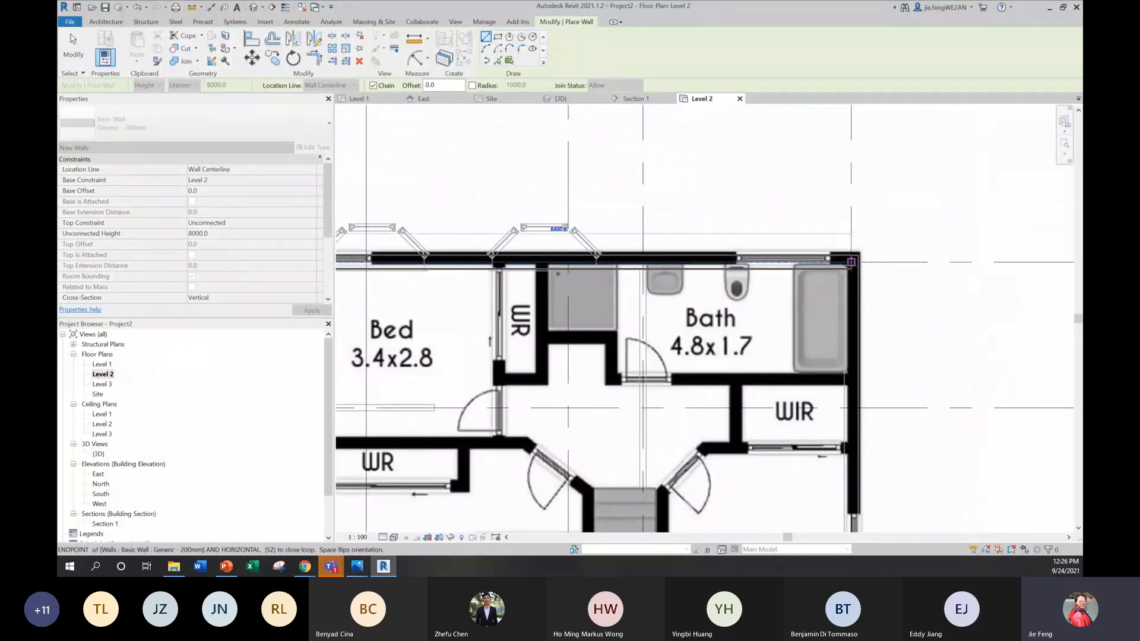
{"action": "middle_click_drag", "start_coordinate": [868, 205], "coordinate": [900, 2]}
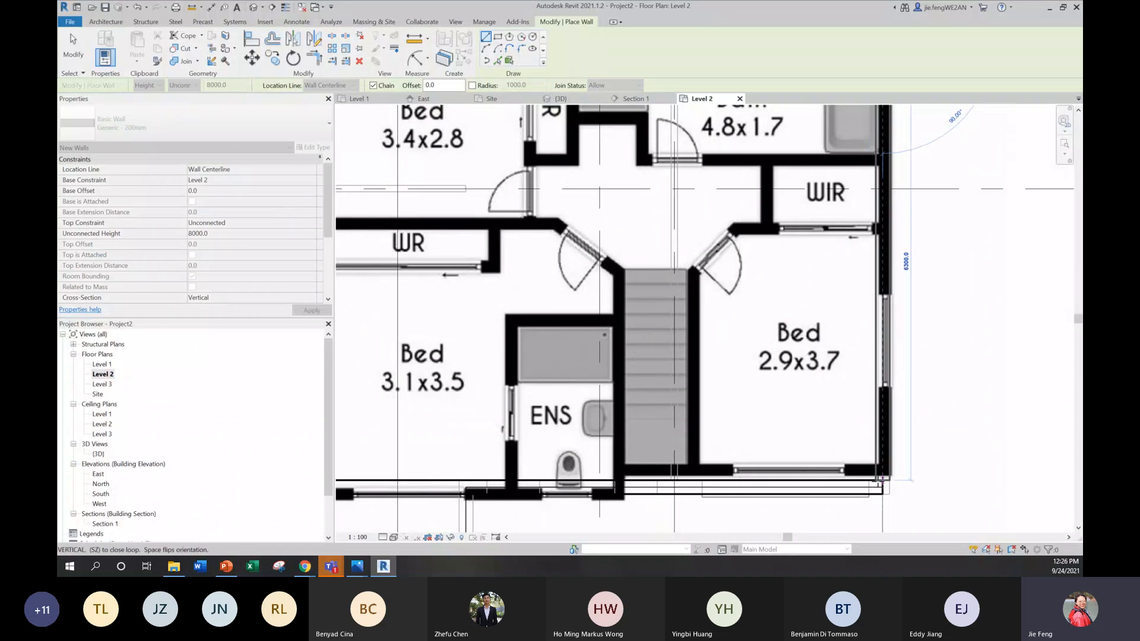
{"action": "left_click", "coordinate": [910, 487]}
{"action": "key", "text": "Escape"}
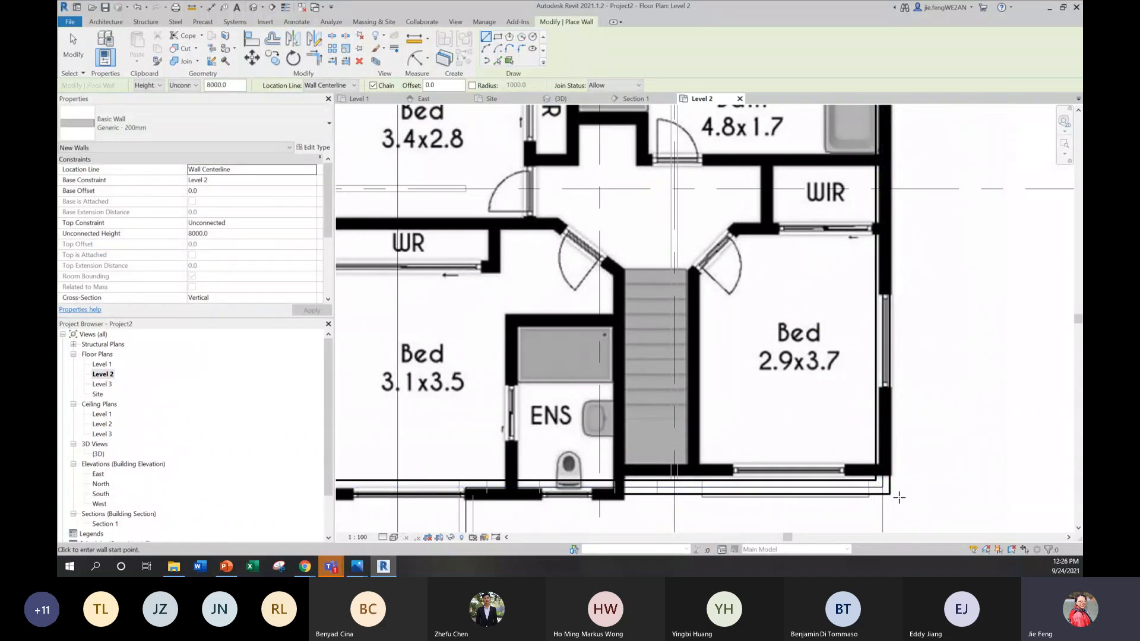
{"action": "key", "text": "Escape"}
Step: In the 3D view, set the top constraint of the four Level 2 exterior walls to Up to level: Level 3
{"action": "double_click", "coordinate": [99, 453]}
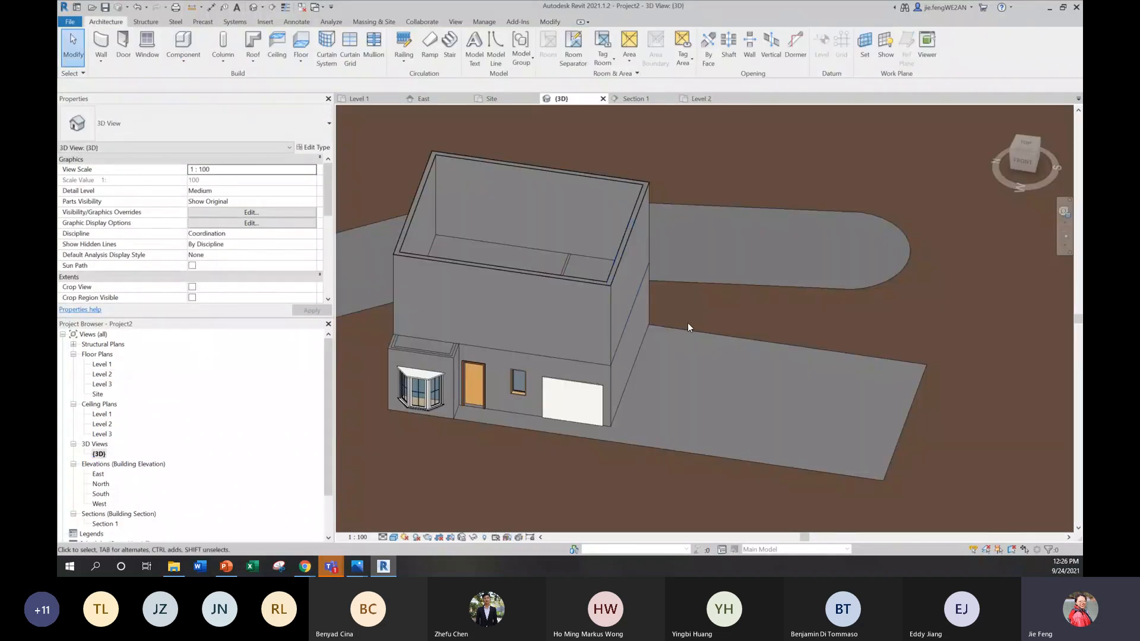
{"action": "middle_click_drag", "start_coordinate": [688, 327], "coordinate": [659, 296], "text": "shift"}
{"action": "middle_click_drag", "start_coordinate": [670, 352], "coordinate": [656, 208], "text": "shift"}
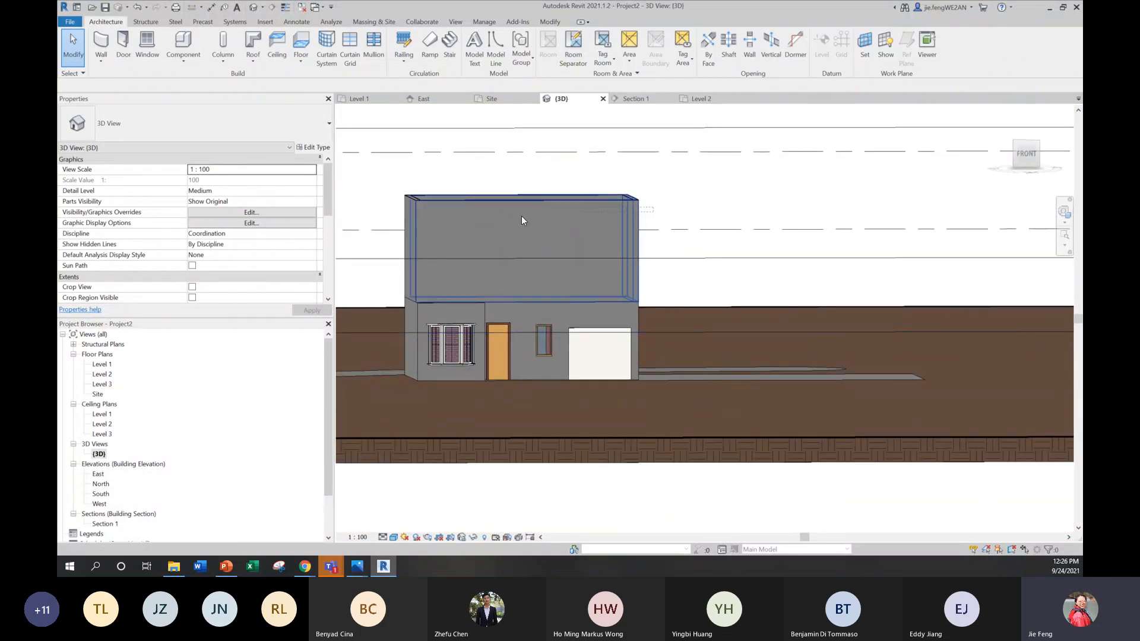
{"action": "left_click_drag", "start_coordinate": [382, 198], "coordinate": [383, 200]}
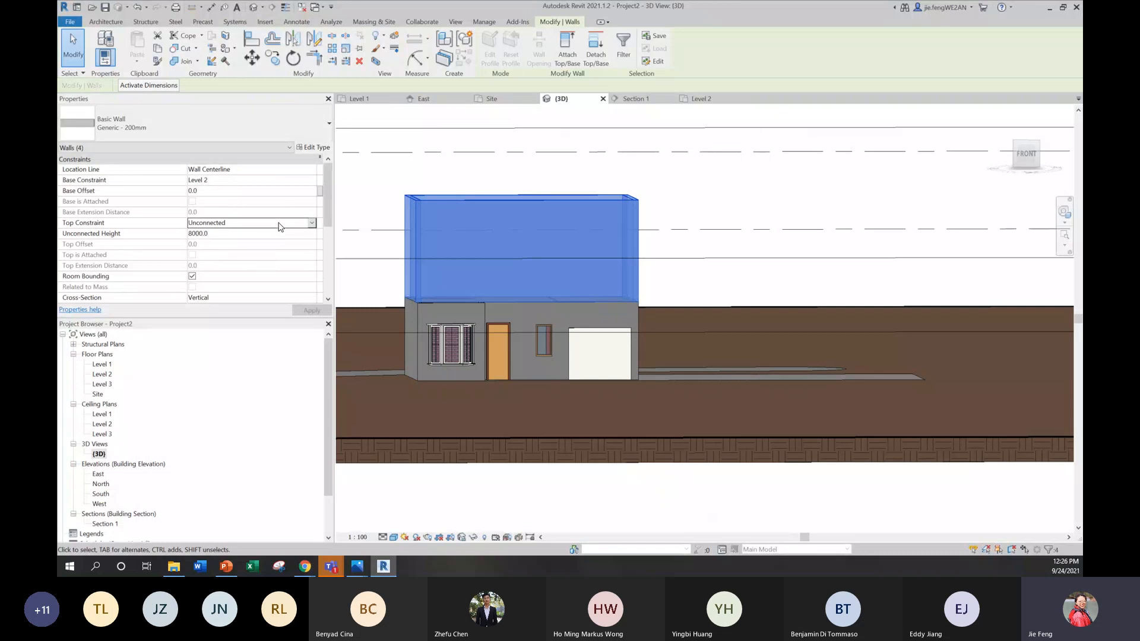
{"action": "left_click", "coordinate": [311, 223]}
{"action": "left_click", "coordinate": [231, 261]}
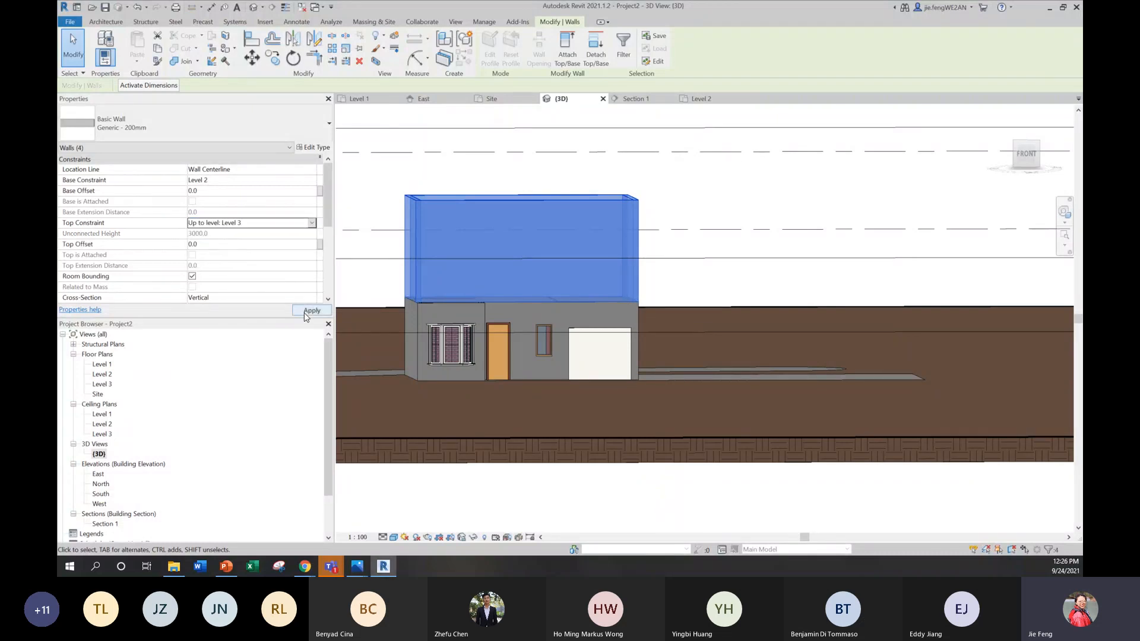
{"action": "left_click", "coordinate": [312, 311]}
{"action": "key", "text": "Escape"}
{"action": "middle_click_drag", "start_coordinate": [681, 343], "coordinate": [651, 499], "text": "shift"}
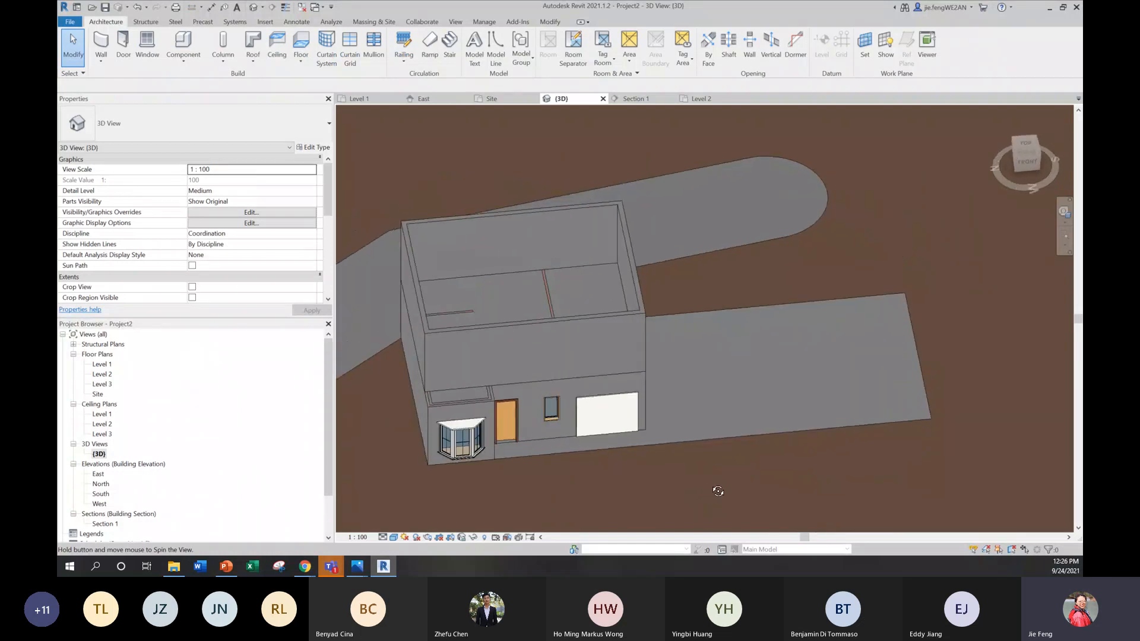
Step: Open the Level 2 floor plan and start an architectural wall using the Generic - 90mm Brick type
{"action": "double_click", "coordinate": [102, 374]}
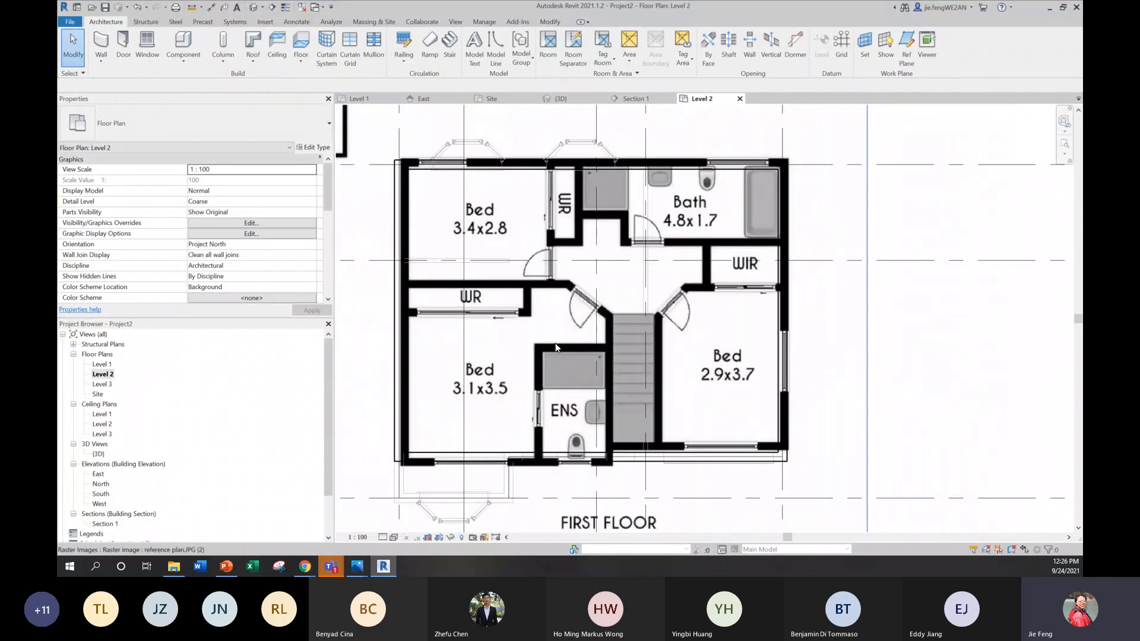
{"action": "left_click", "coordinate": [101, 60]}
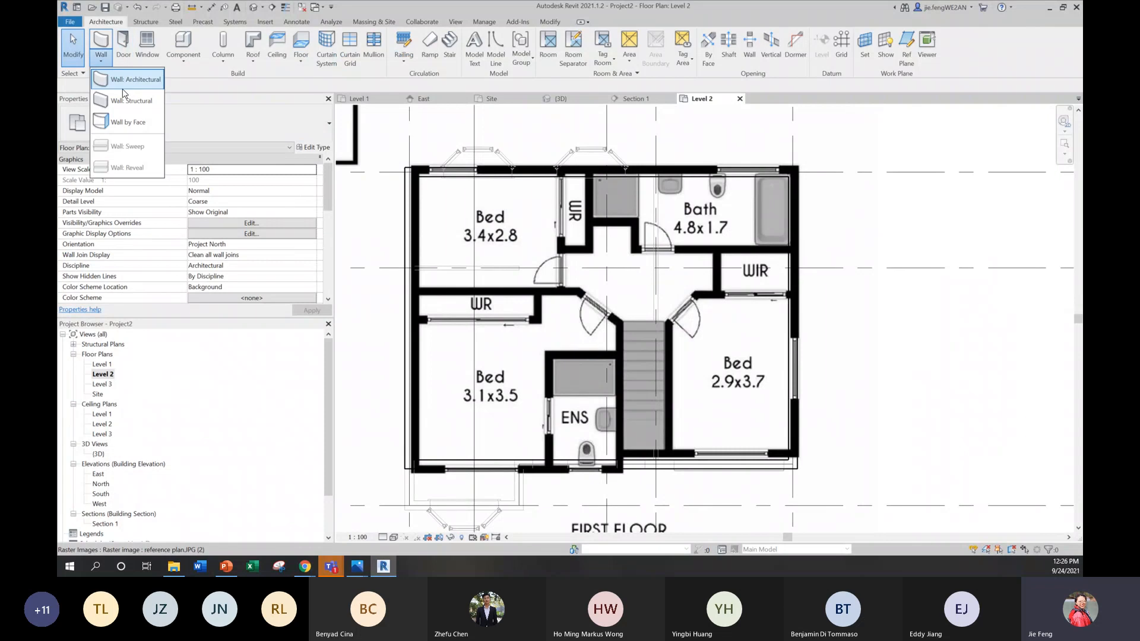
{"action": "left_click", "coordinate": [126, 82]}
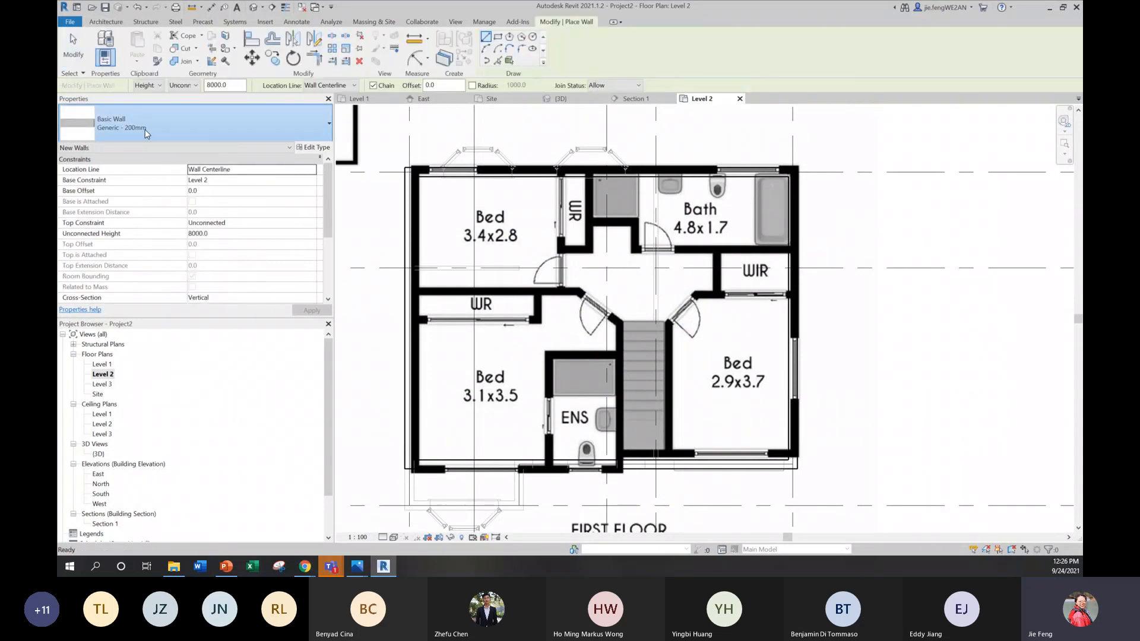
{"action": "left_click", "coordinate": [145, 132]}
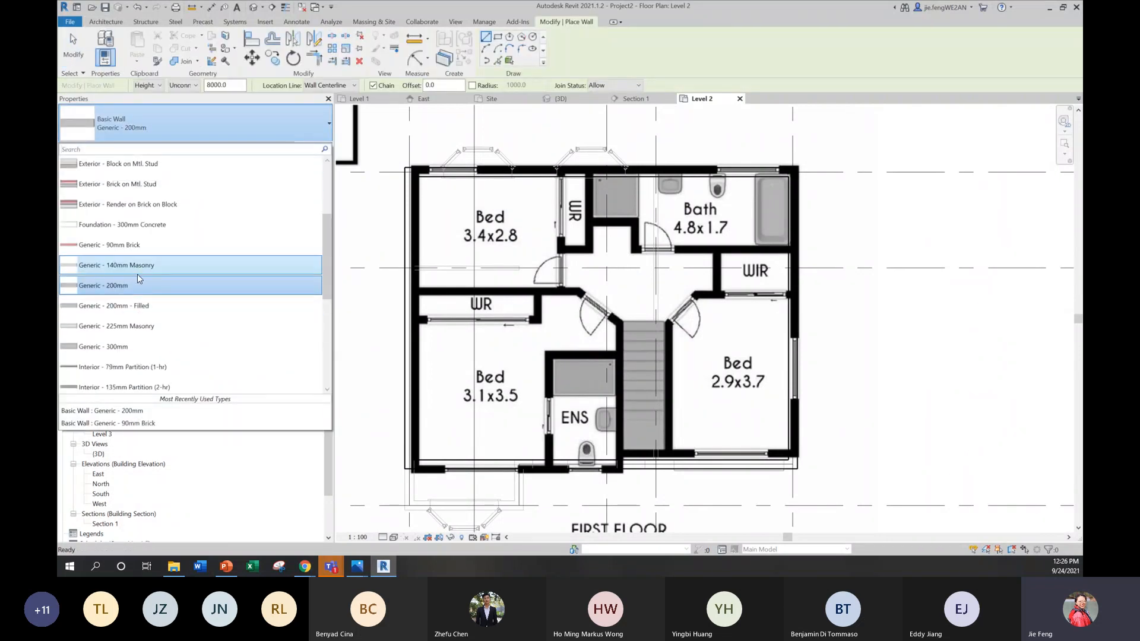
{"action": "scroll", "coordinate": [132, 343], "scroll_direction": "down", "scroll_amount": 3}
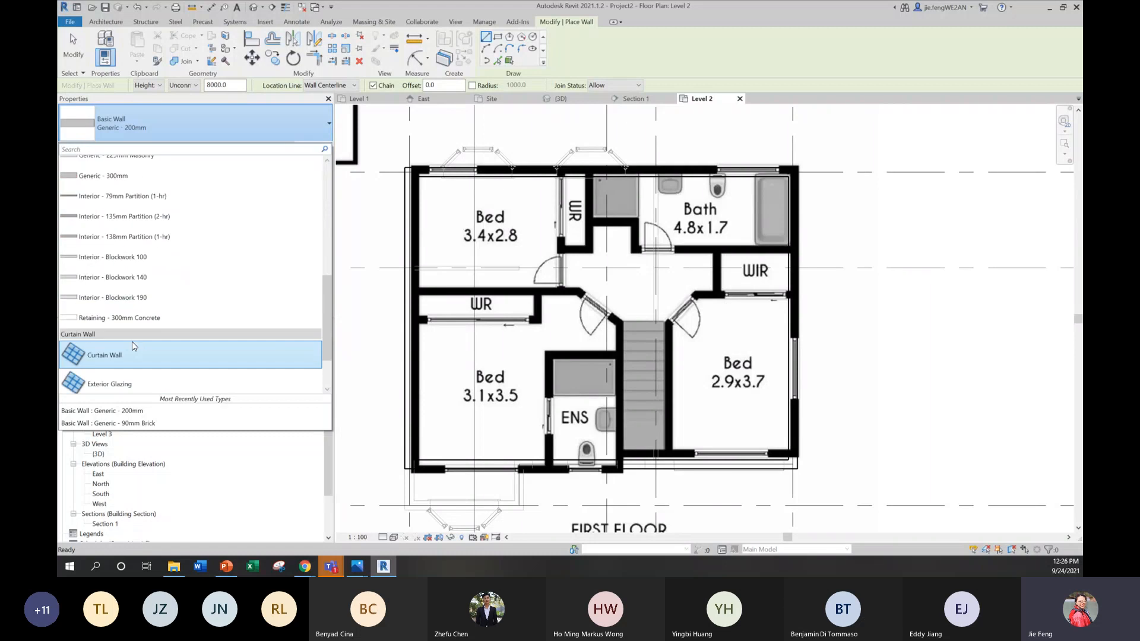
{"action": "scroll", "coordinate": [165, 289], "scroll_direction": "up", "scroll_amount": 2}
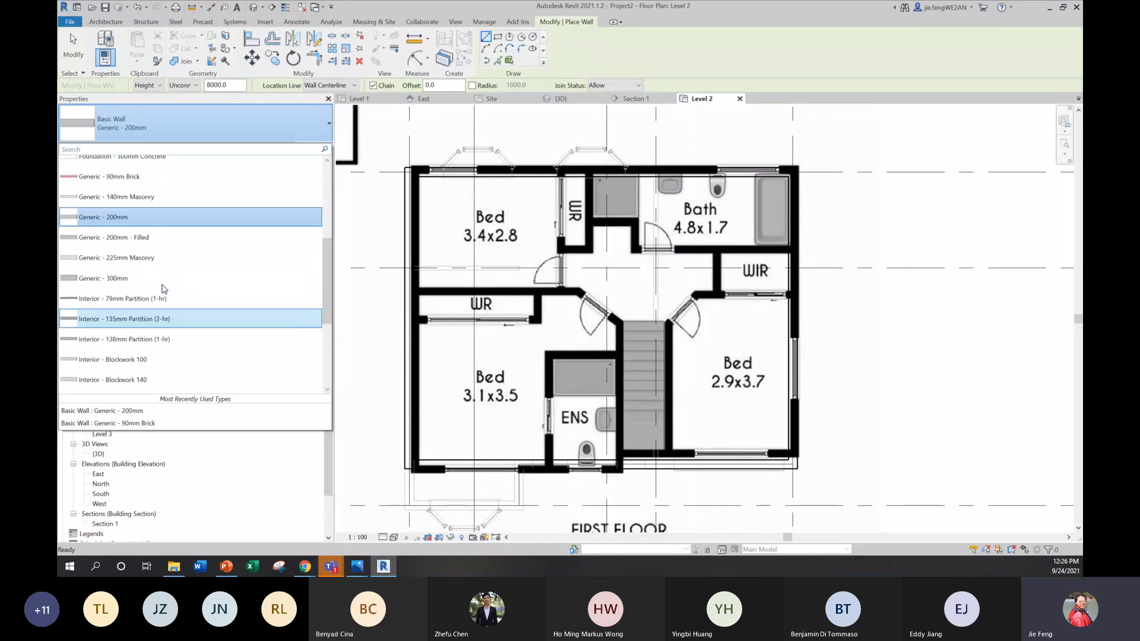
{"action": "scroll", "coordinate": [160, 279], "scroll_direction": "up", "scroll_amount": 1}
{"action": "left_click", "coordinate": [119, 205]}
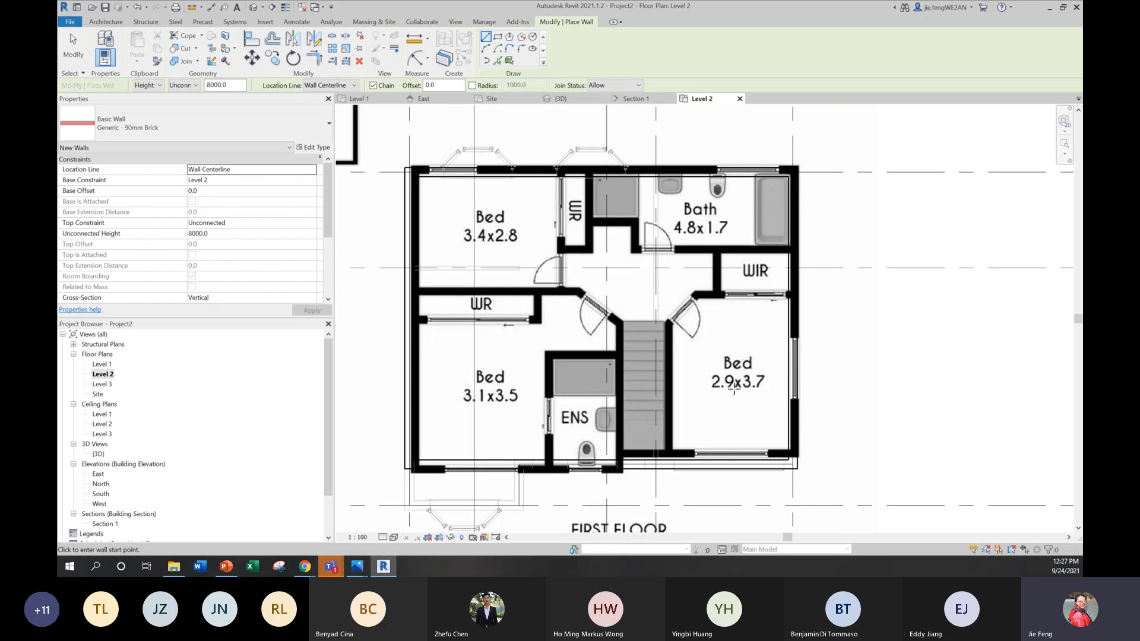
Step: Draw the walls around Bed 2.9x3.7 from the front wall along the stairs, across its angled doorway and up to the WIR grid line, ending at the side wall
{"action": "scroll", "coordinate": [695, 427], "scroll_direction": "up", "scroll_amount": 2}
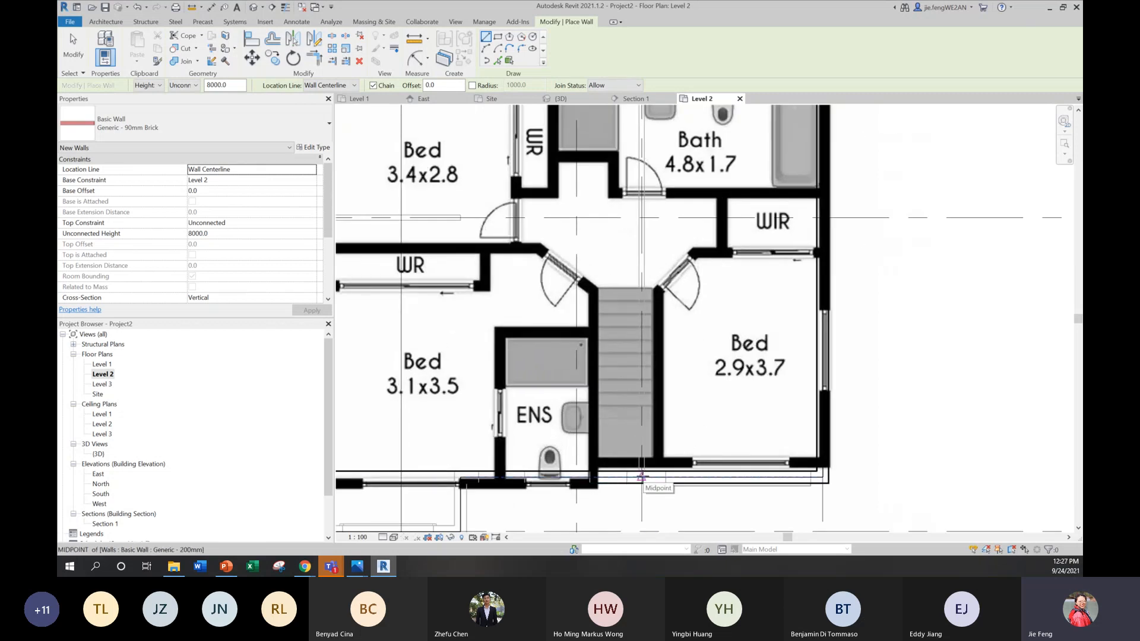
{"action": "scroll", "coordinate": [641, 476], "scroll_direction": "up", "scroll_amount": 3}
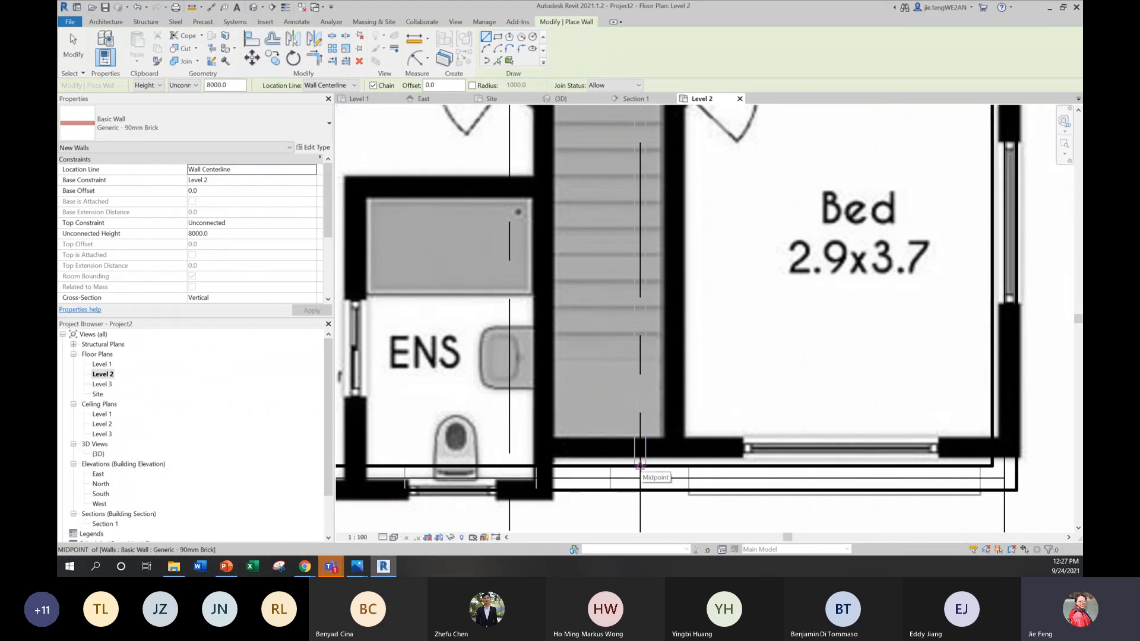
{"action": "left_click", "coordinate": [640, 465]}
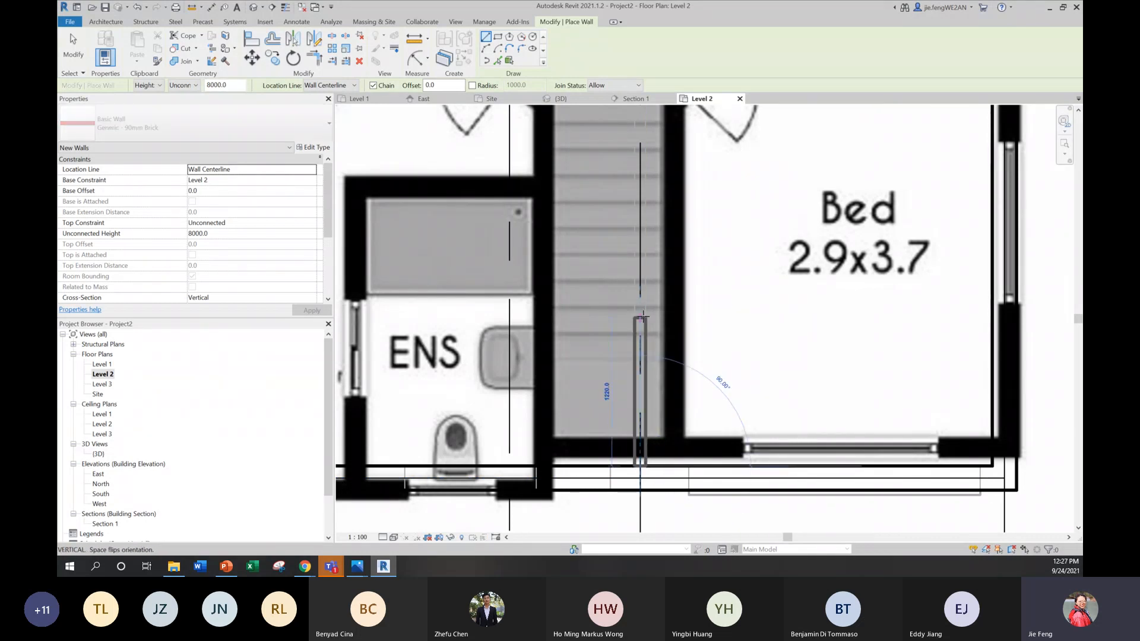
{"action": "scroll", "coordinate": [693, 319], "scroll_direction": "down", "scroll_amount": 2}
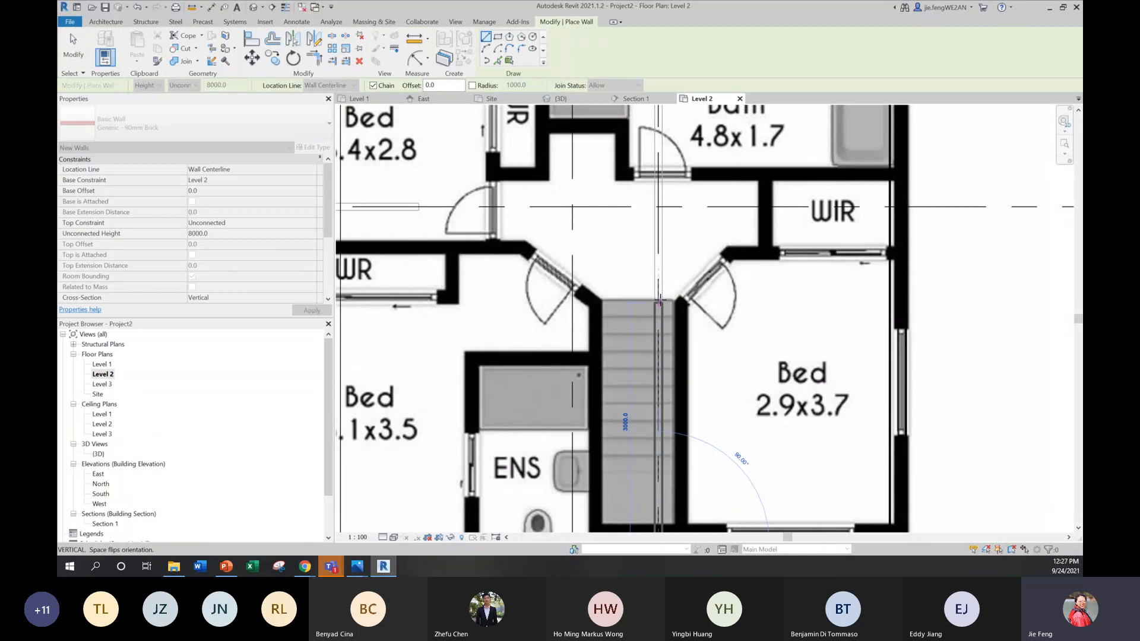
{"action": "left_click", "coordinate": [657, 294]}
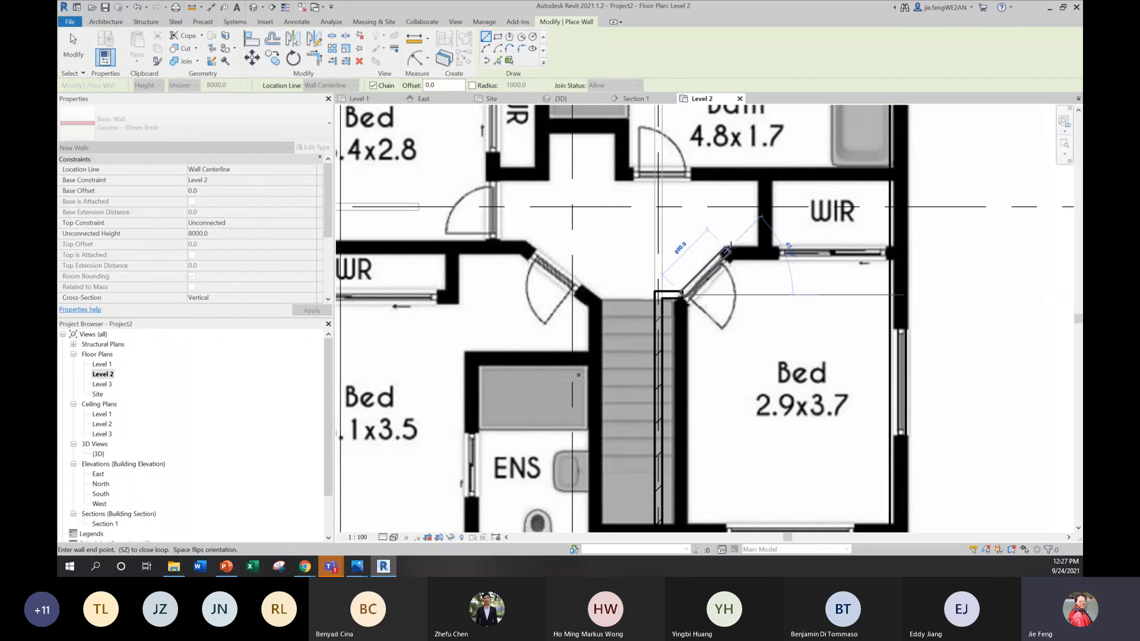
{"action": "left_click", "coordinate": [728, 249]}
{"action": "left_click", "coordinate": [729, 207]}
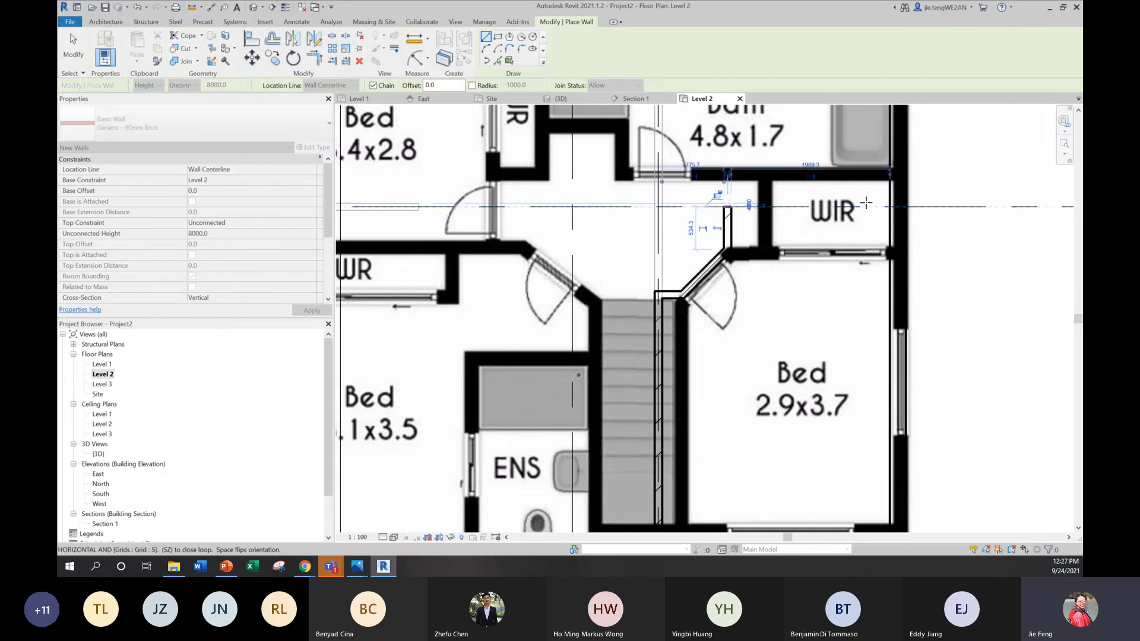
{"action": "left_click", "coordinate": [890, 208]}
{"action": "key", "text": "Escape"}
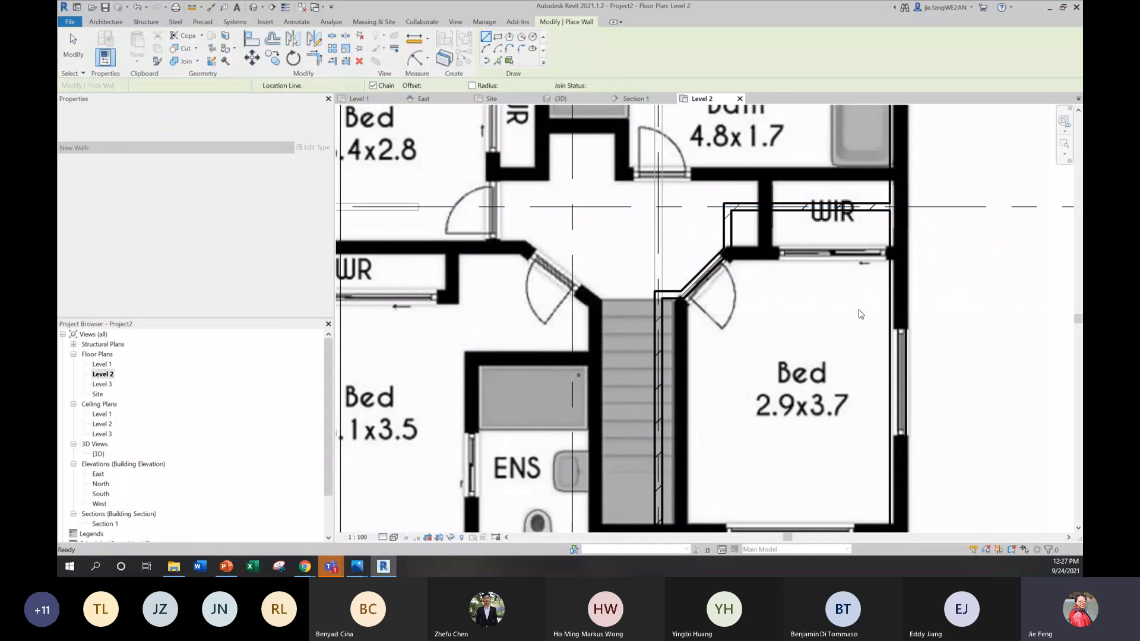
Step: Draw the wall between Bed 3.4x2.8 and Bed 3.1x3.5 from the side exterior wall, across the angled doorway and along the stairs to the front wall
{"action": "middle_click_drag", "start_coordinate": [800, 263], "coordinate": [818, 372]}
{"action": "middle_click_drag", "start_coordinate": [529, 351], "coordinate": [701, 331]}
{"action": "scroll", "coordinate": [709, 332], "scroll_direction": "down", "scroll_amount": 1}
{"action": "middle_click_drag", "start_coordinate": [776, 330], "coordinate": [731, 355]}
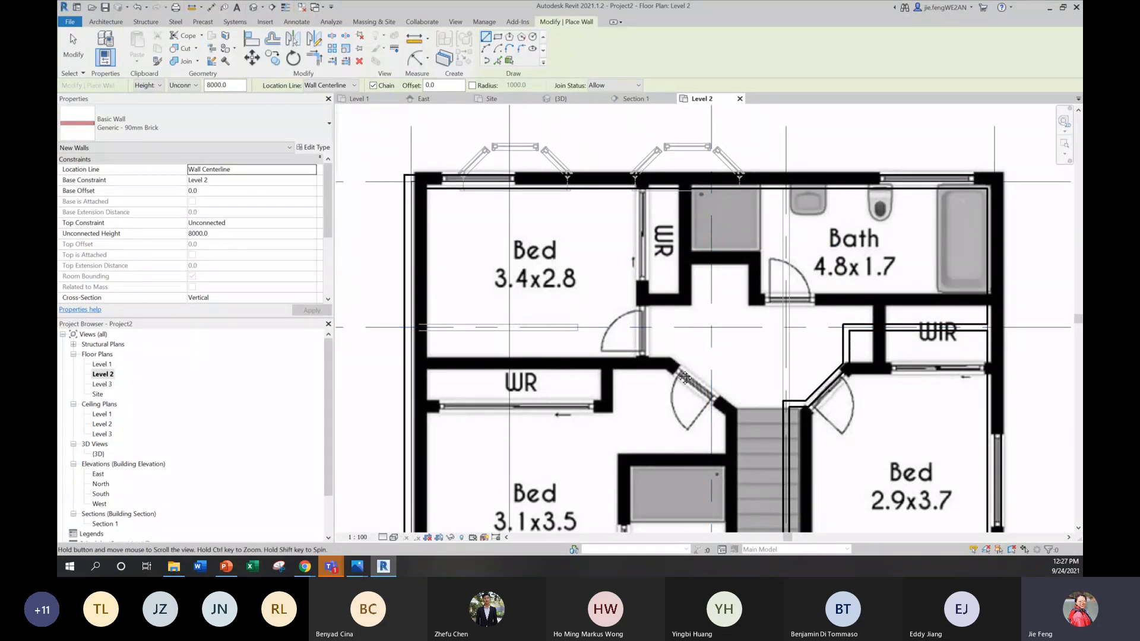
{"action": "middle_click_drag", "start_coordinate": [669, 379], "coordinate": [680, 368]}
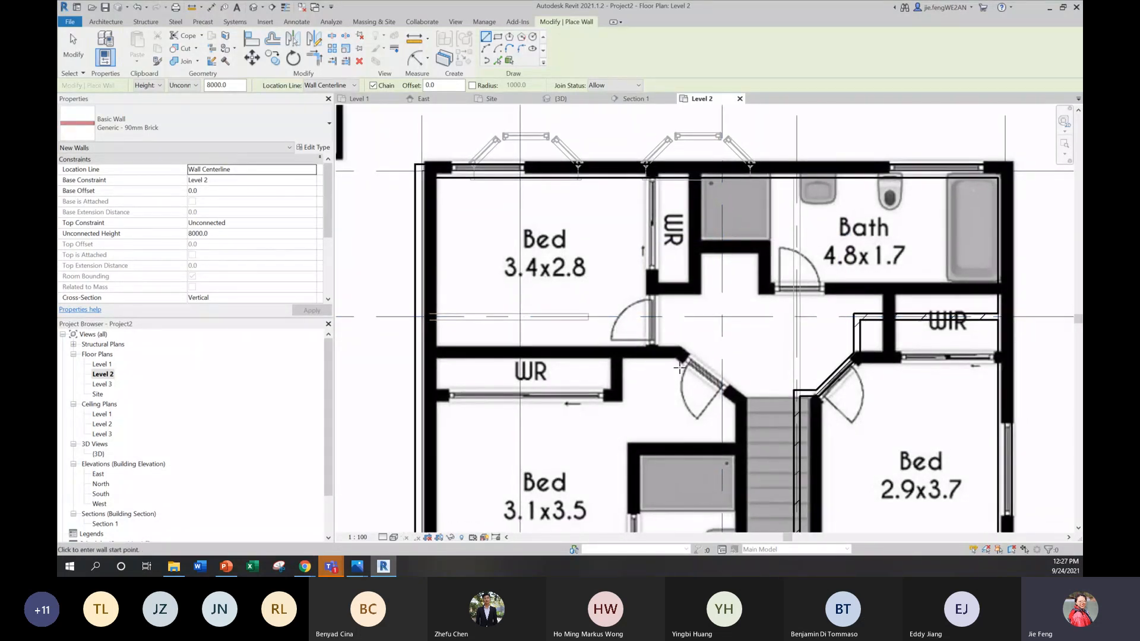
{"action": "left_click", "coordinate": [421, 352]}
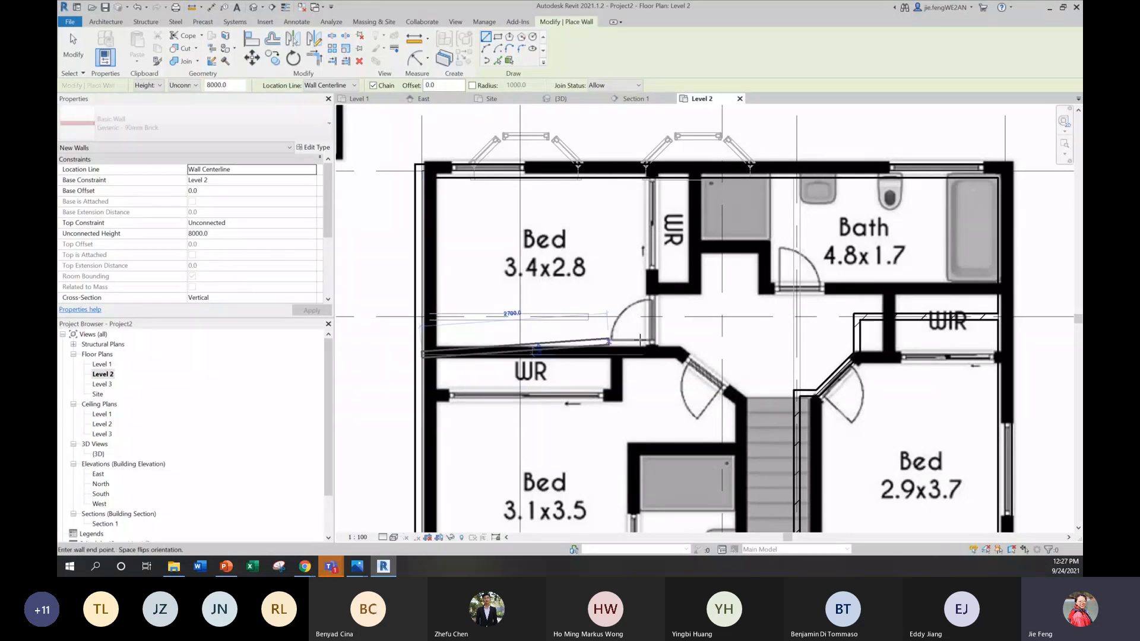
{"action": "left_click", "coordinate": [678, 355]}
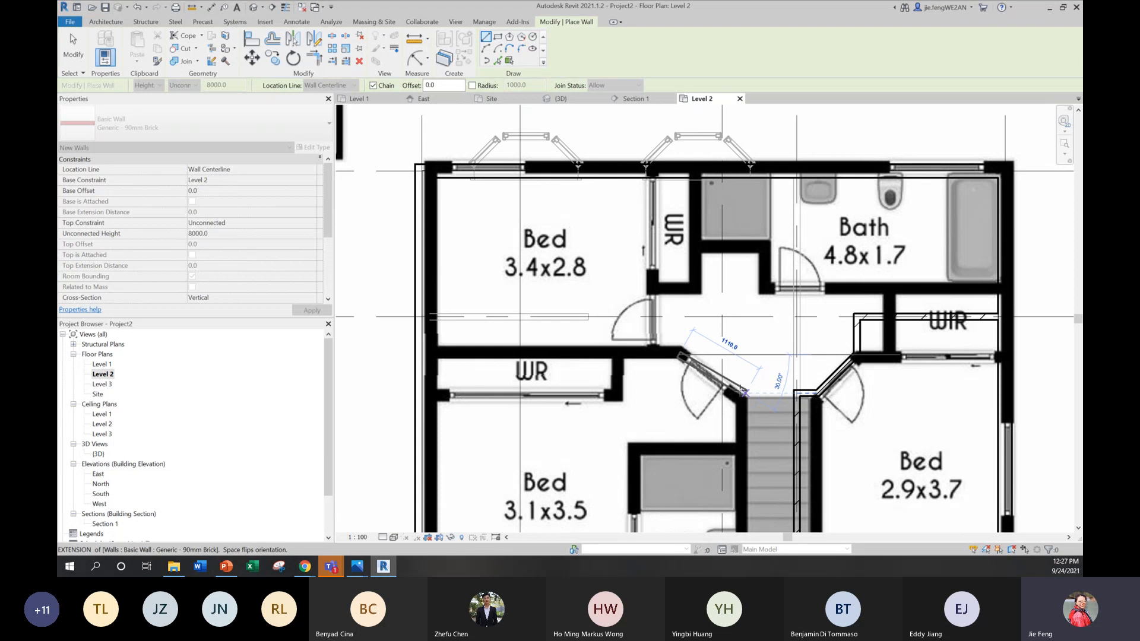
{"action": "left_click", "coordinate": [744, 393]}
{"action": "middle_click_drag", "start_coordinate": [744, 393], "coordinate": [785, 161]}
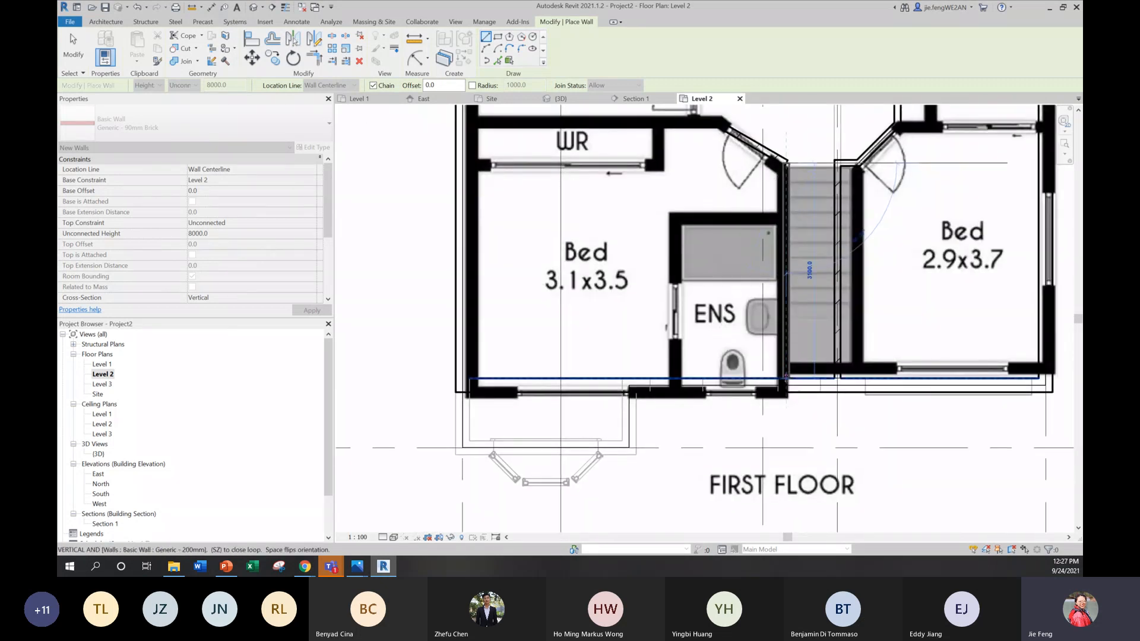
{"action": "left_click", "coordinate": [786, 378]}
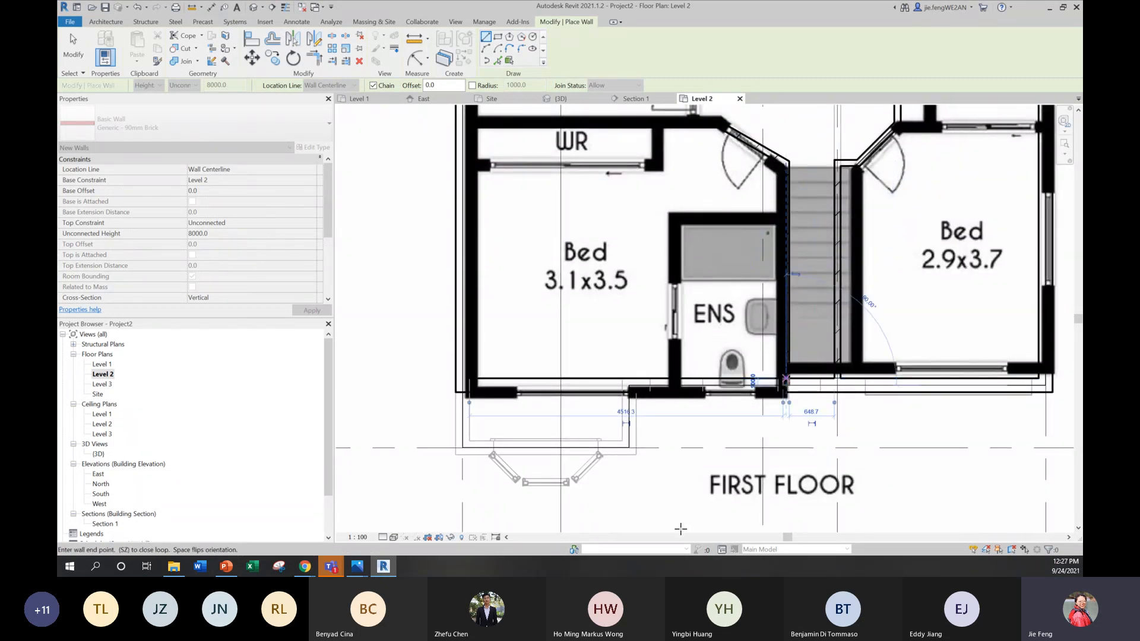
Step: Draw the Generic - 90mm Brick wall between Bed 3.4x2.8 and its WR, from the rear exterior wall to the wall dividing the two bedrooms
{"action": "middle_click_drag", "start_coordinate": [781, 260], "coordinate": [748, 445]}
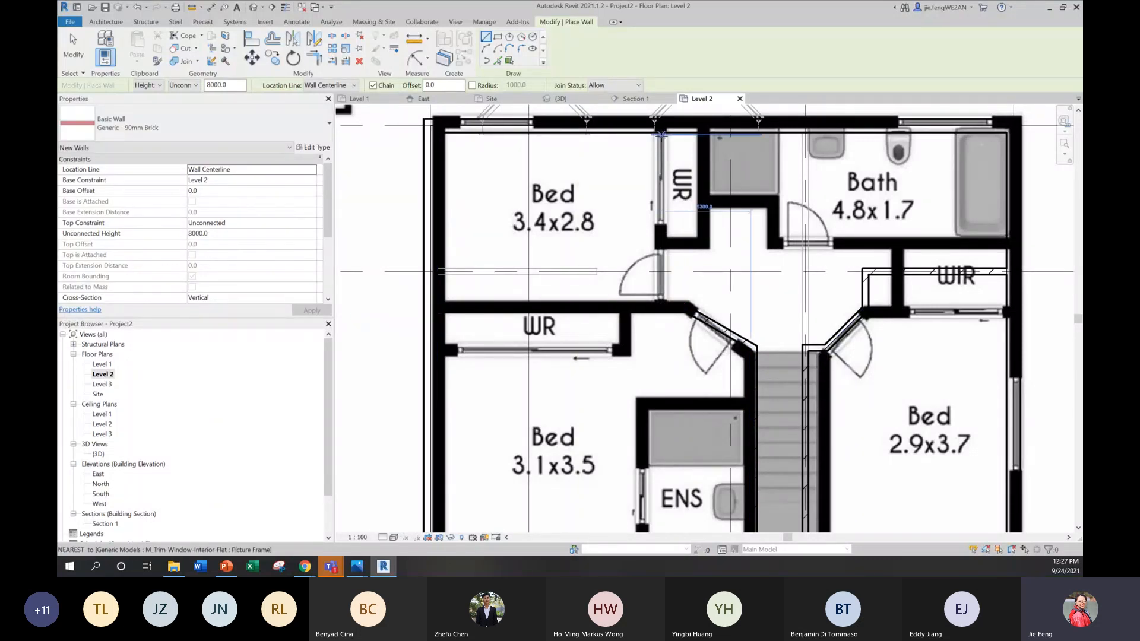
{"action": "left_click", "coordinate": [658, 133]}
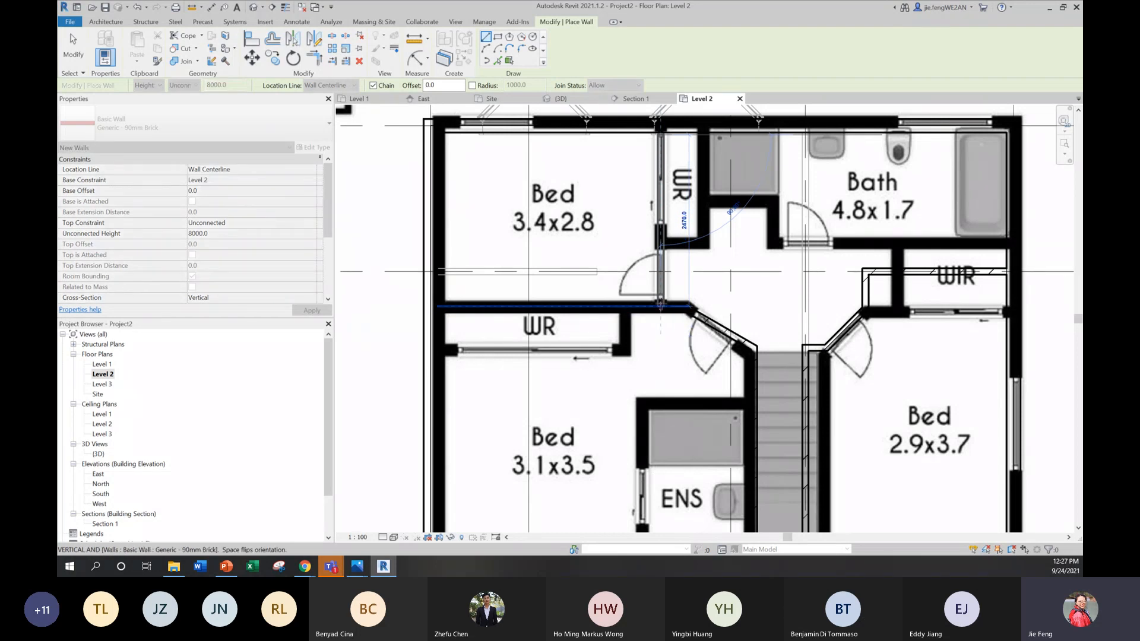
{"action": "left_click", "coordinate": [661, 307]}
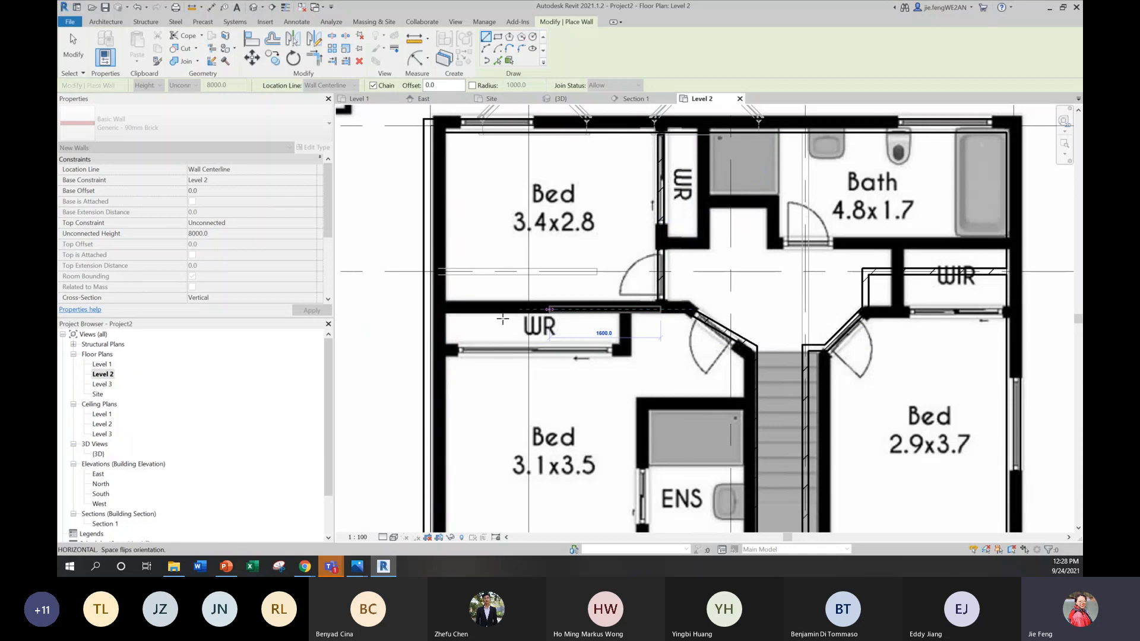
{"action": "key", "text": "Escape"}
{"action": "key", "text": "Escape"}
Step: Hide the reference plan image in the Level 2 view to check the modelled walls
{"action": "scroll", "coordinate": [698, 258], "scroll_direction": "down", "scroll_amount": 2}
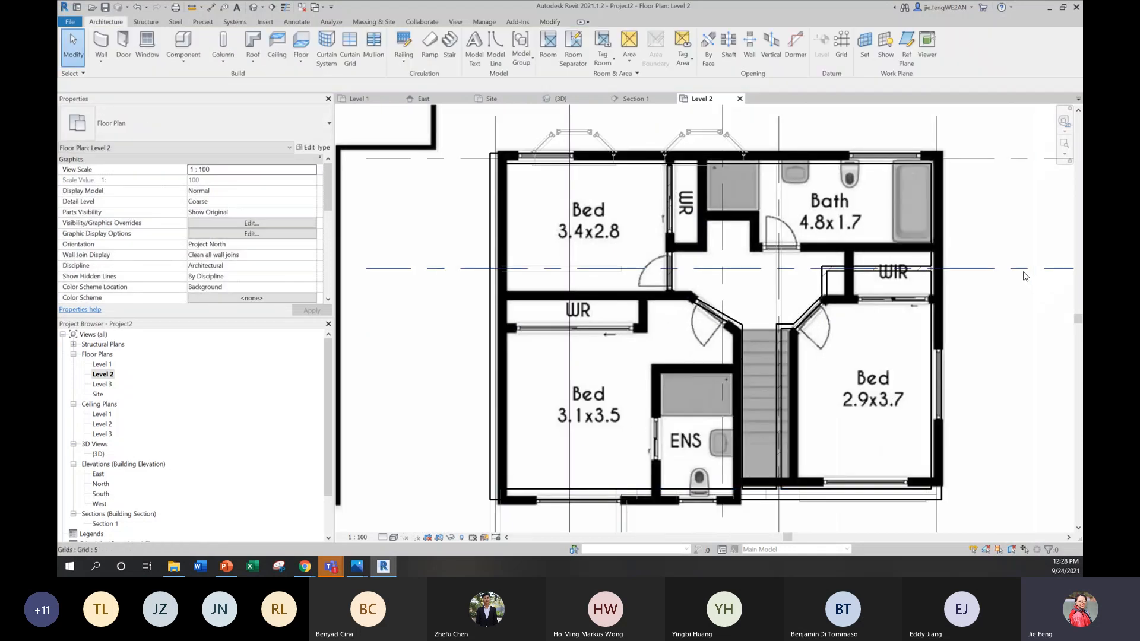
{"action": "scroll", "coordinate": [901, 319], "scroll_direction": "down", "scroll_amount": 3}
{"action": "left_click", "coordinate": [960, 220]}
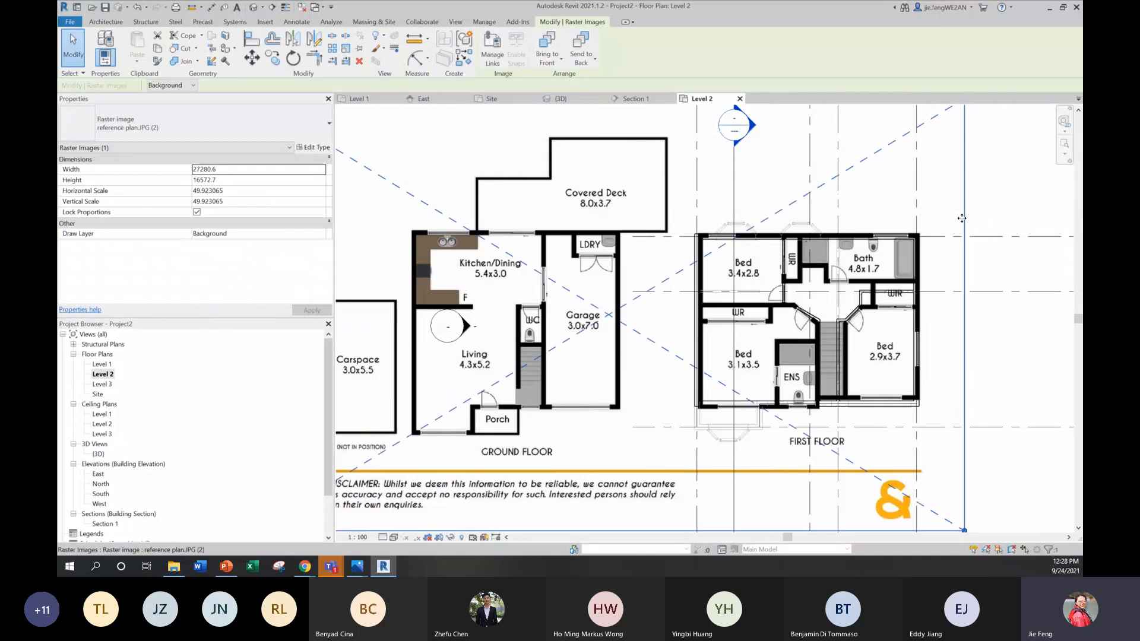
{"action": "right_click", "coordinate": [943, 209]}
{"action": "mouse_move", "coordinate": [974, 253]}
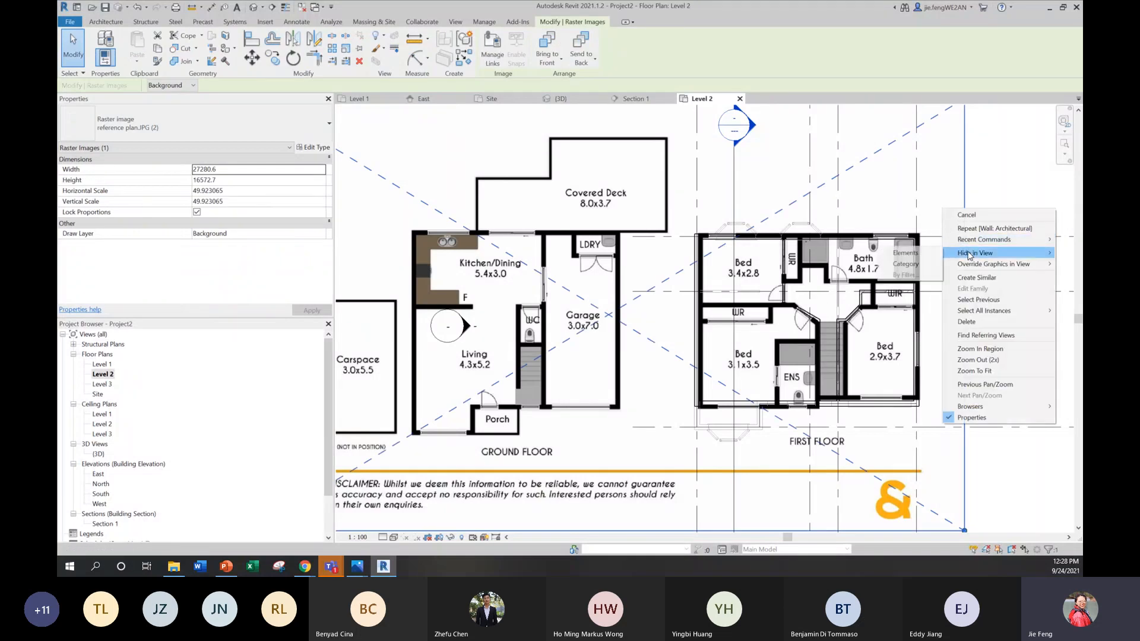
{"action": "left_click", "coordinate": [908, 256]}
{"action": "scroll", "coordinate": [883, 303], "scroll_direction": "up", "scroll_amount": 2}
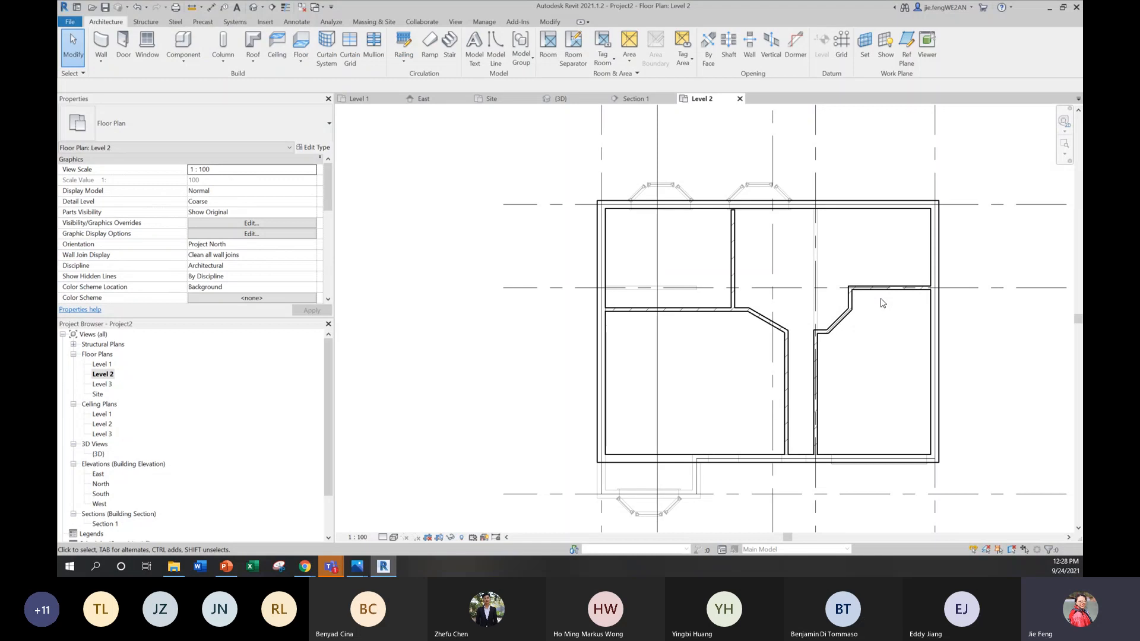
Step: Reveal hidden elements, unhide the reference plan image in the Level 2 view, and leave the reveal mode
{"action": "left_click", "coordinate": [461, 536]}
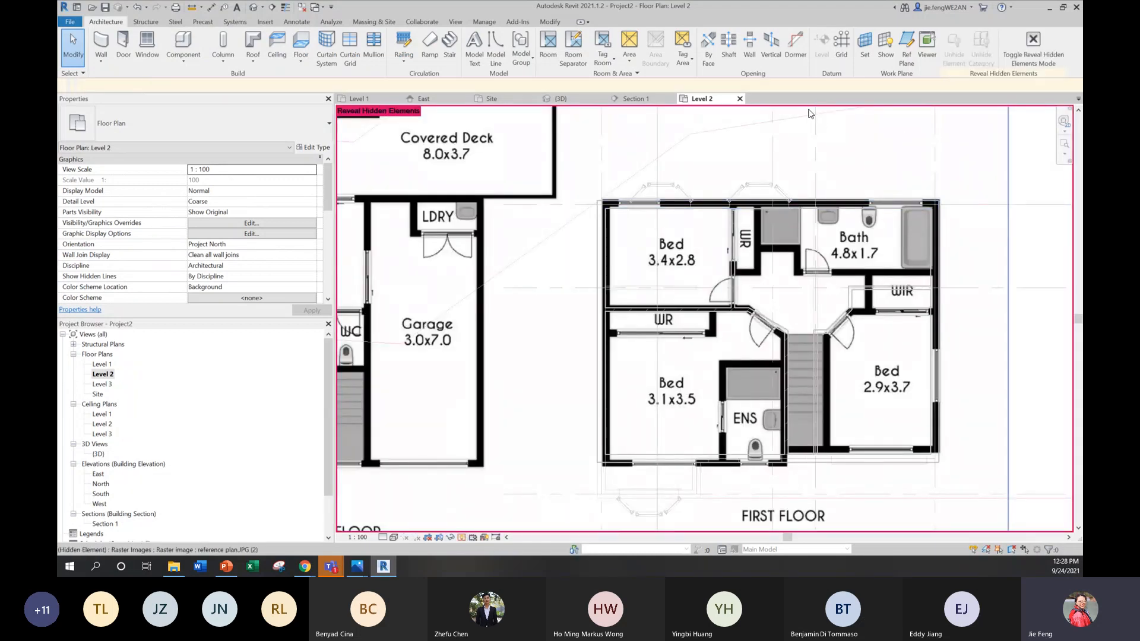
{"action": "right_click", "coordinate": [883, 134]}
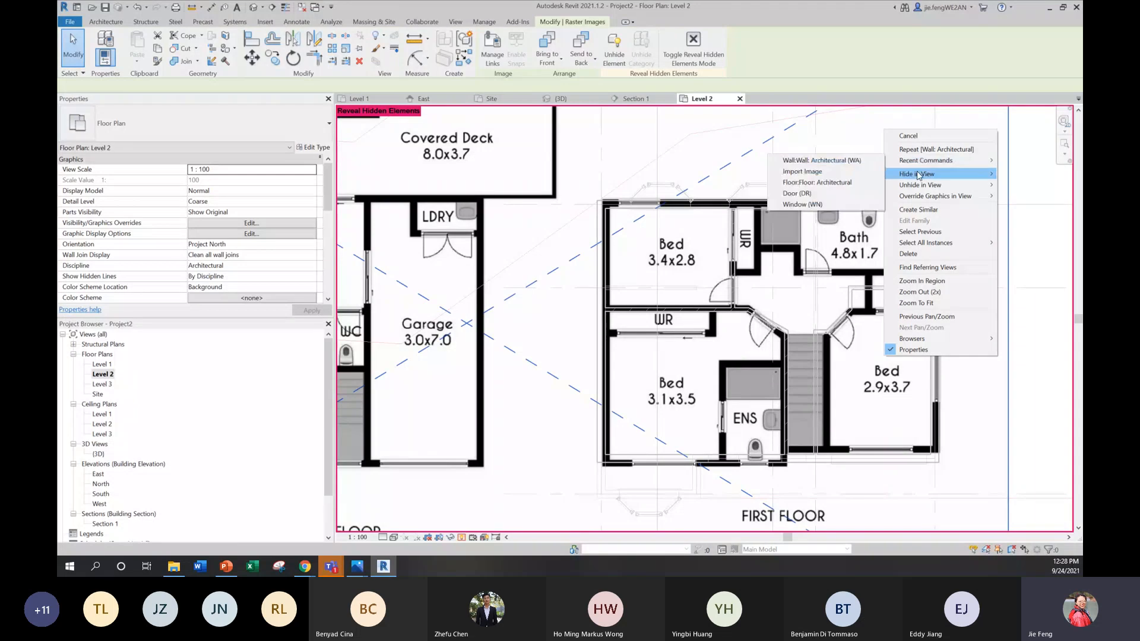
{"action": "mouse_move", "coordinate": [973, 184]}
{"action": "left_click", "coordinate": [1021, 184]}
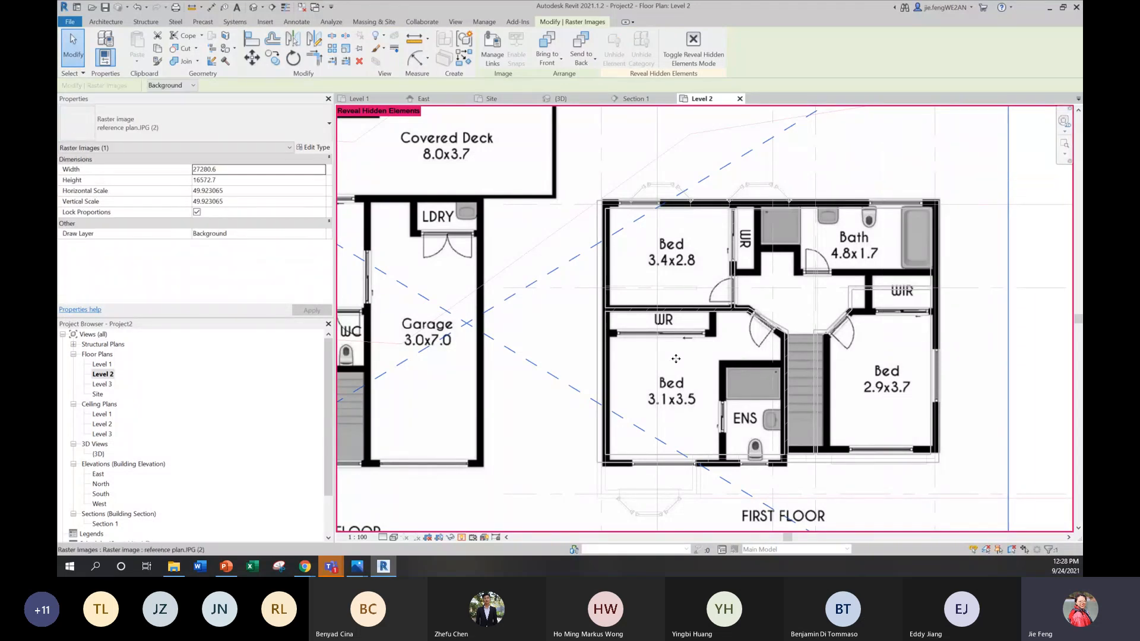
{"action": "scroll", "coordinate": [676, 359], "scroll_direction": "down", "scroll_amount": 3}
{"action": "key", "text": "r"}
{"action": "key", "text": "h"}
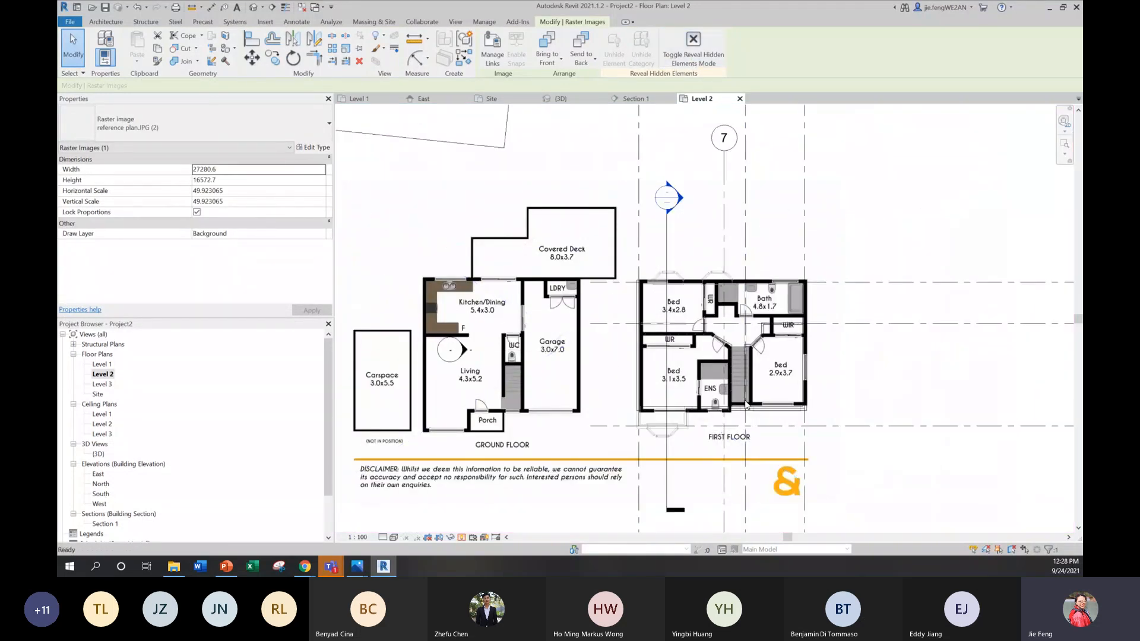
{"action": "key", "text": "Escape"}
Step: Draw the Generic - 90mm Brick walls enclosing the Bath, from the side exterior wall, stepping around the shower to the rear exterior wall
{"action": "scroll", "coordinate": [801, 323], "scroll_direction": "up", "scroll_amount": 5}
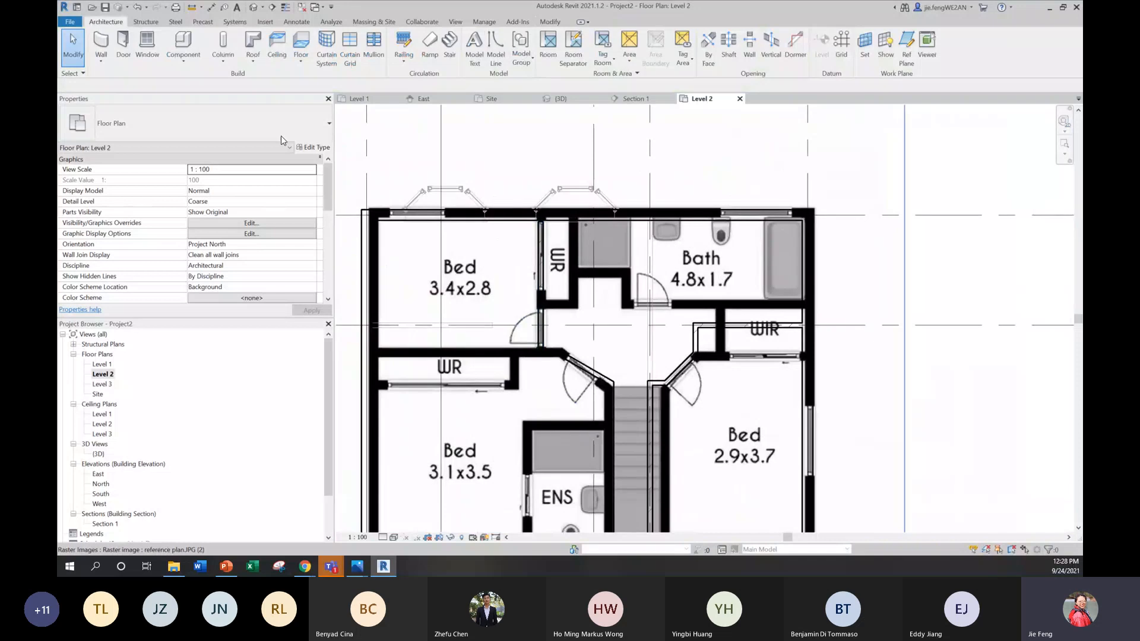
{"action": "left_click", "coordinate": [113, 64]}
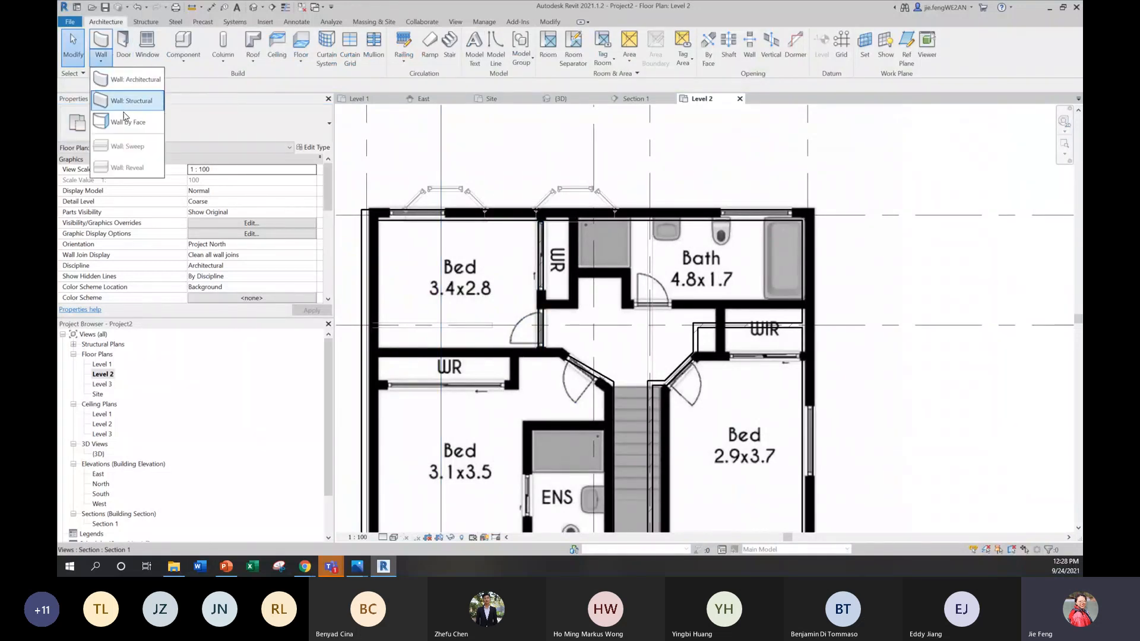
{"action": "left_click", "coordinate": [127, 78]}
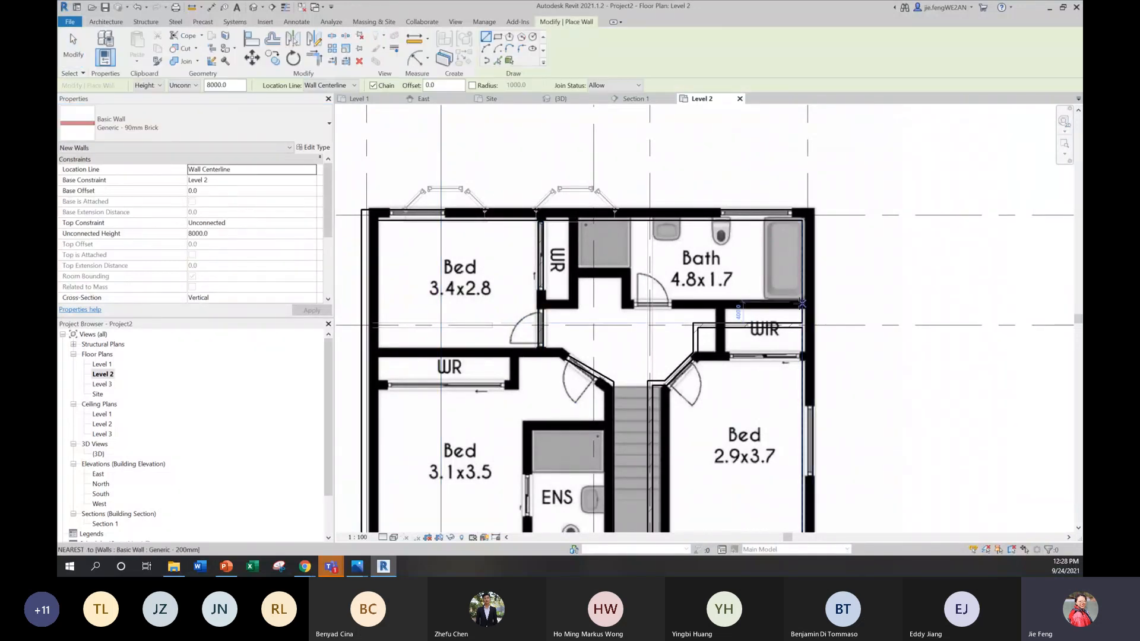
{"action": "left_click", "coordinate": [801, 303]}
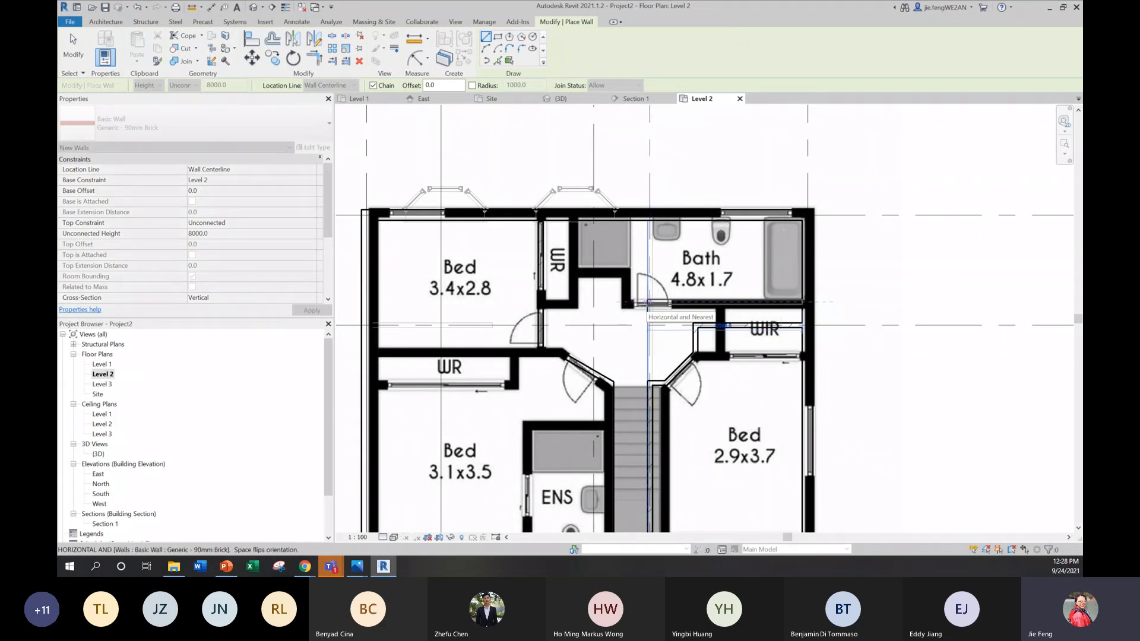
{"action": "left_click", "coordinate": [648, 301]}
{"action": "left_click", "coordinate": [647, 270]}
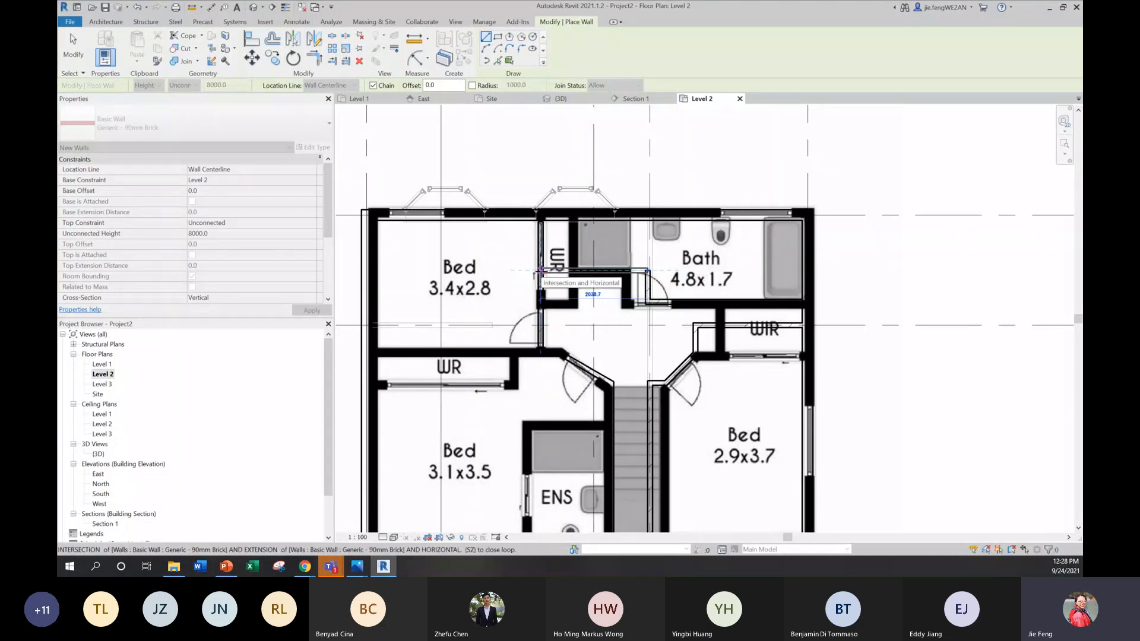
{"action": "left_click", "coordinate": [569, 271]}
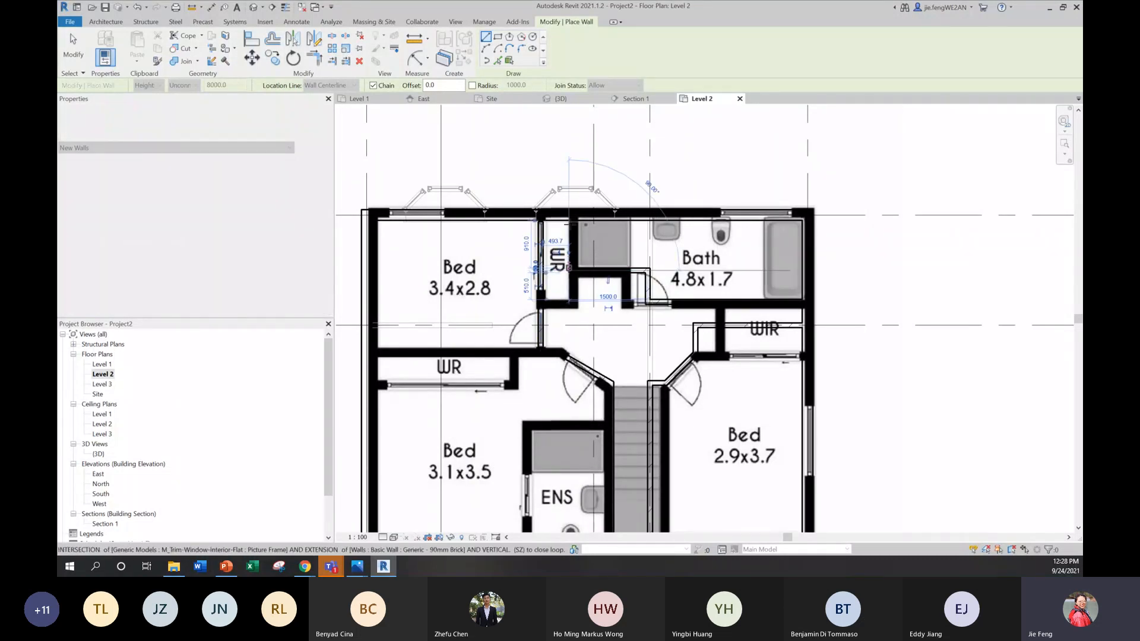
{"action": "key", "text": "Escape"}
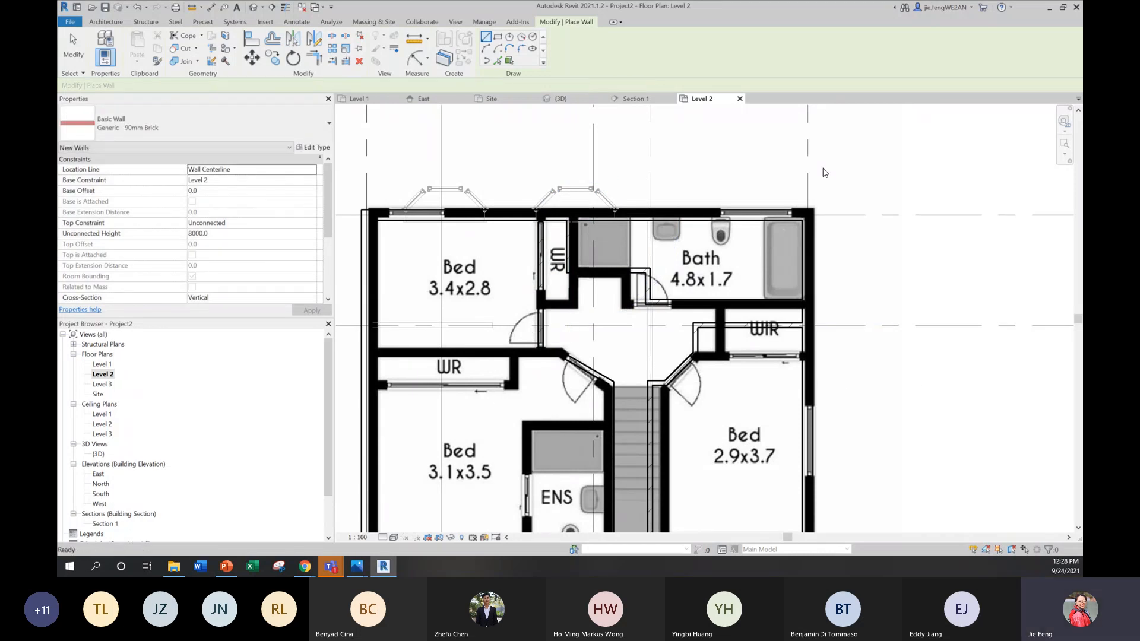
{"action": "key", "text": "Escape"}
Step: Hide the reference plan image element in the Level 2 view
{"action": "scroll", "coordinate": [800, 255], "scroll_direction": "down", "scroll_amount": 2}
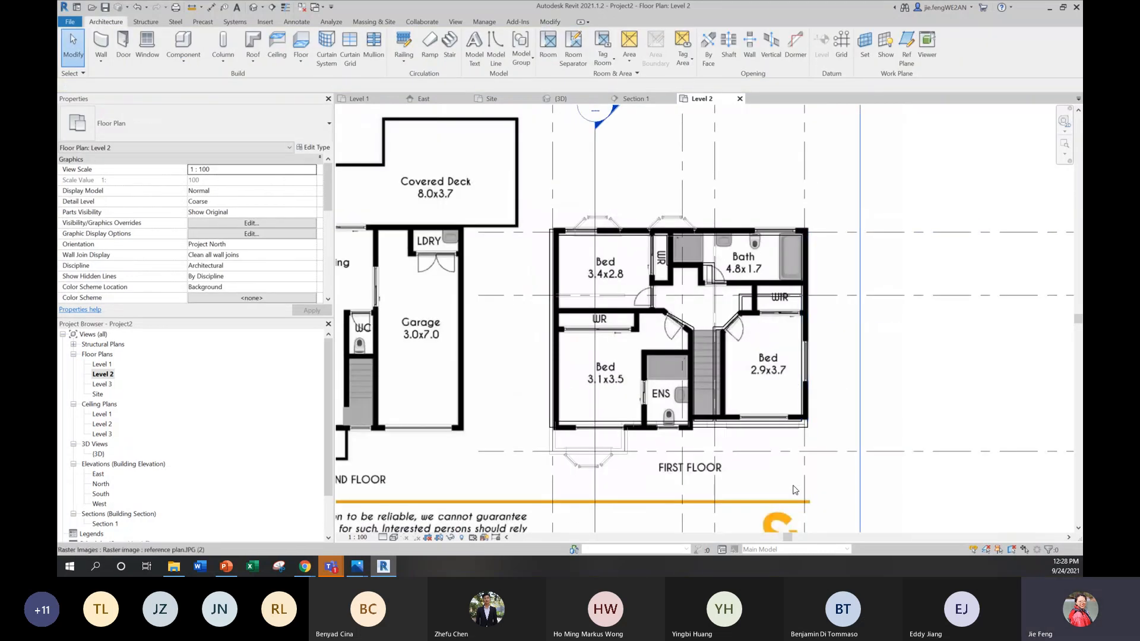
{"action": "left_click", "coordinate": [803, 505]}
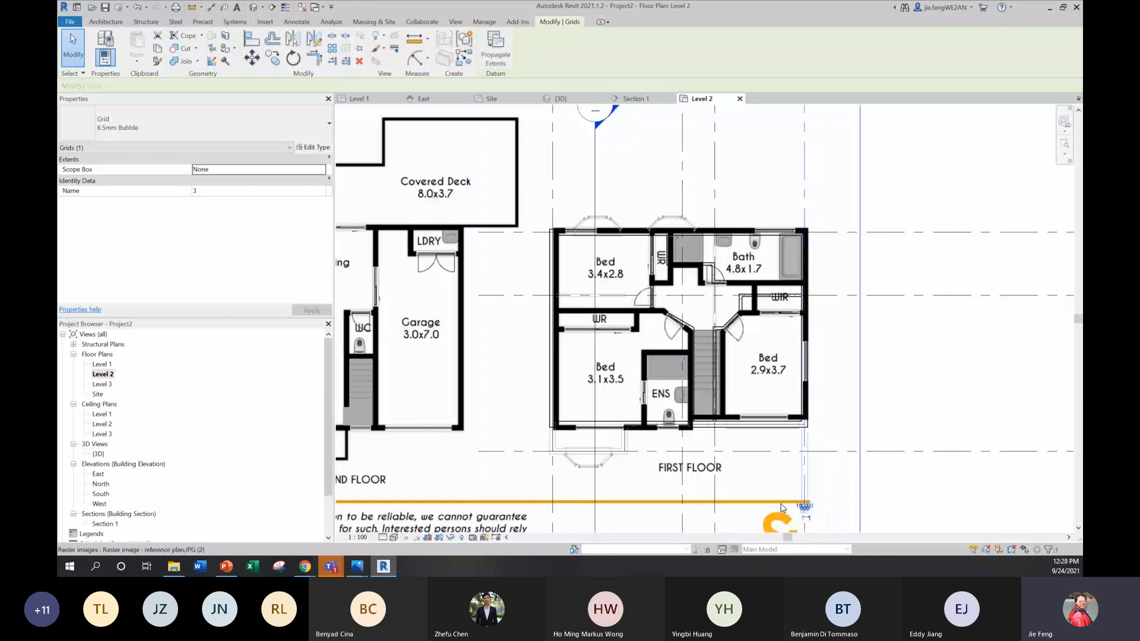
{"action": "left_click", "coordinate": [781, 508]}
{"action": "right_click", "coordinate": [781, 508]}
{"action": "mouse_move", "coordinate": [843, 331]}
{"action": "left_click", "coordinate": [907, 334]}
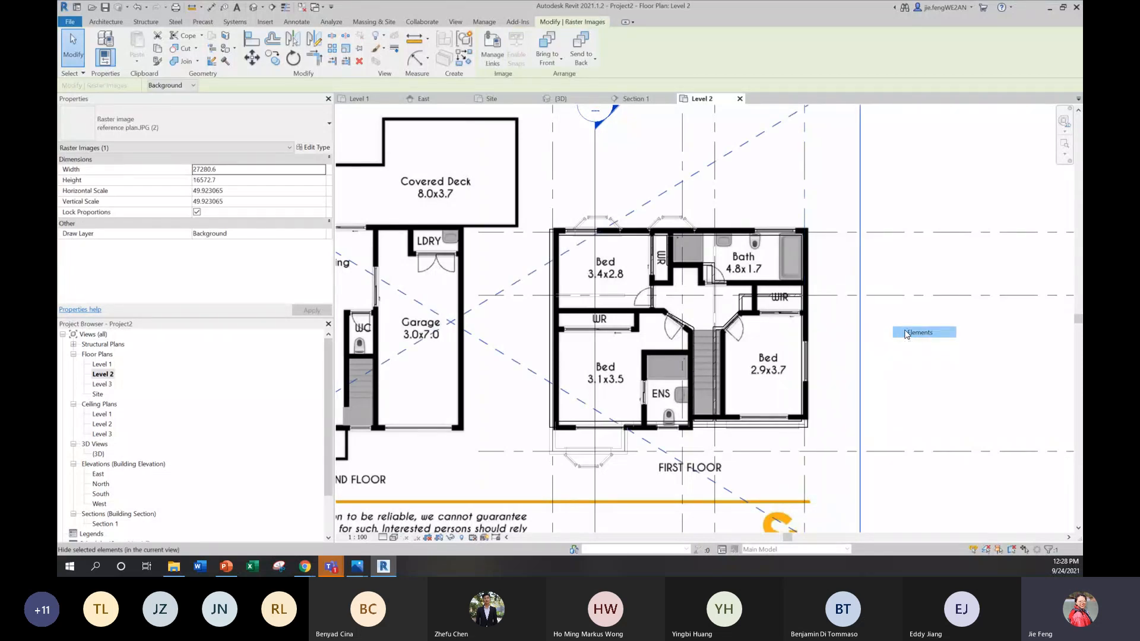
Step: Delete the straight wall between Bed 3.4x2.8 and its WR, running from the rear exterior wall to the bedroom dividing wall
{"action": "scroll", "coordinate": [646, 252], "scroll_direction": "up", "scroll_amount": 5}
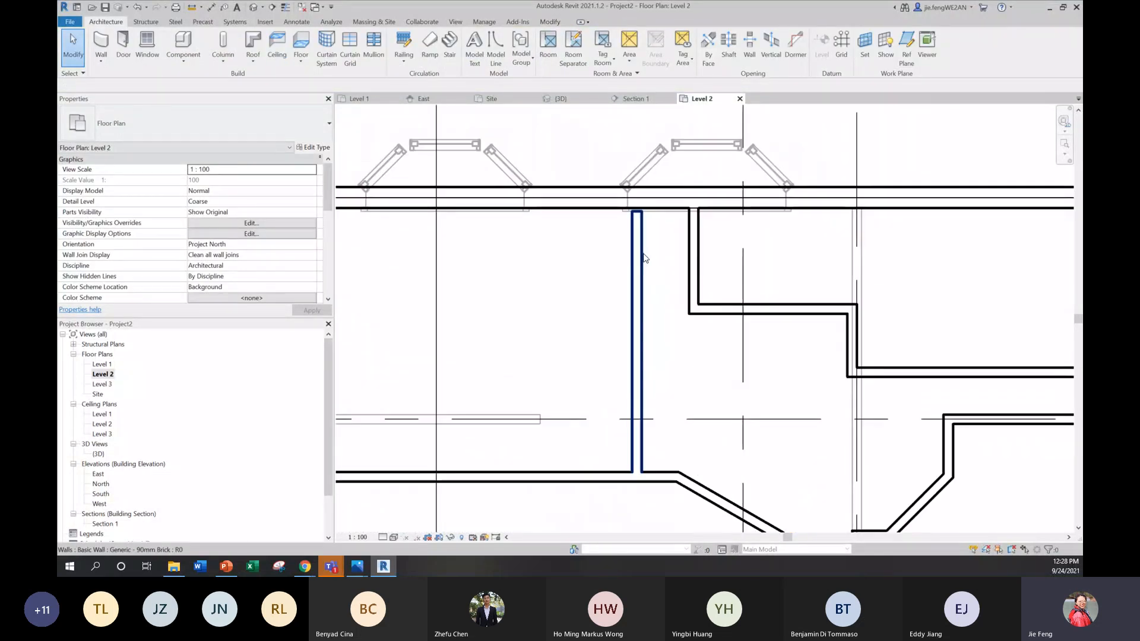
{"action": "left_click", "coordinate": [645, 258]}
{"action": "key", "text": "Delete"}
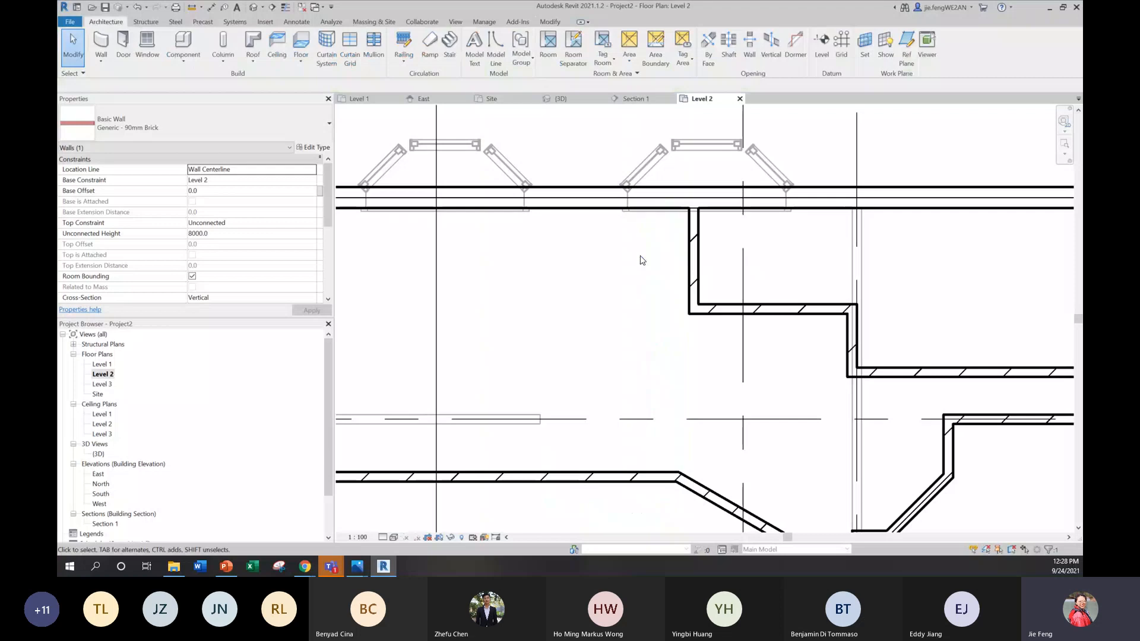
Step: Draw a Generic - 90mm Brick wall from the shower corner towards Bed 3.4x2.8, turning at a right angle to the wall dividing the two bedrooms
{"action": "left_click", "coordinate": [102, 46]}
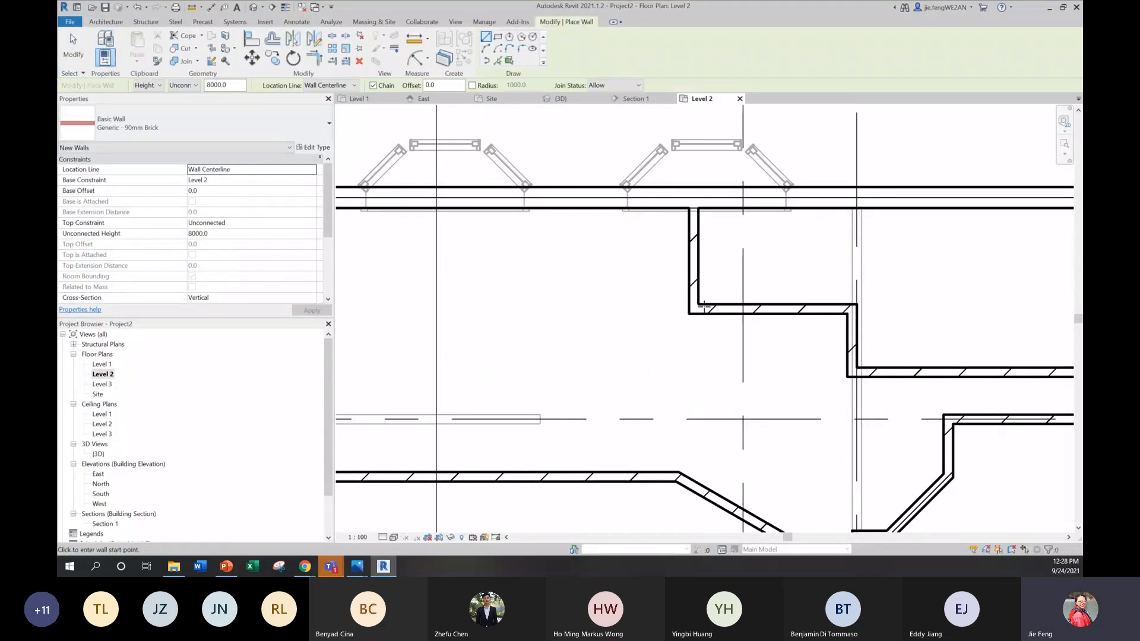
{"action": "left_click", "coordinate": [693, 308]}
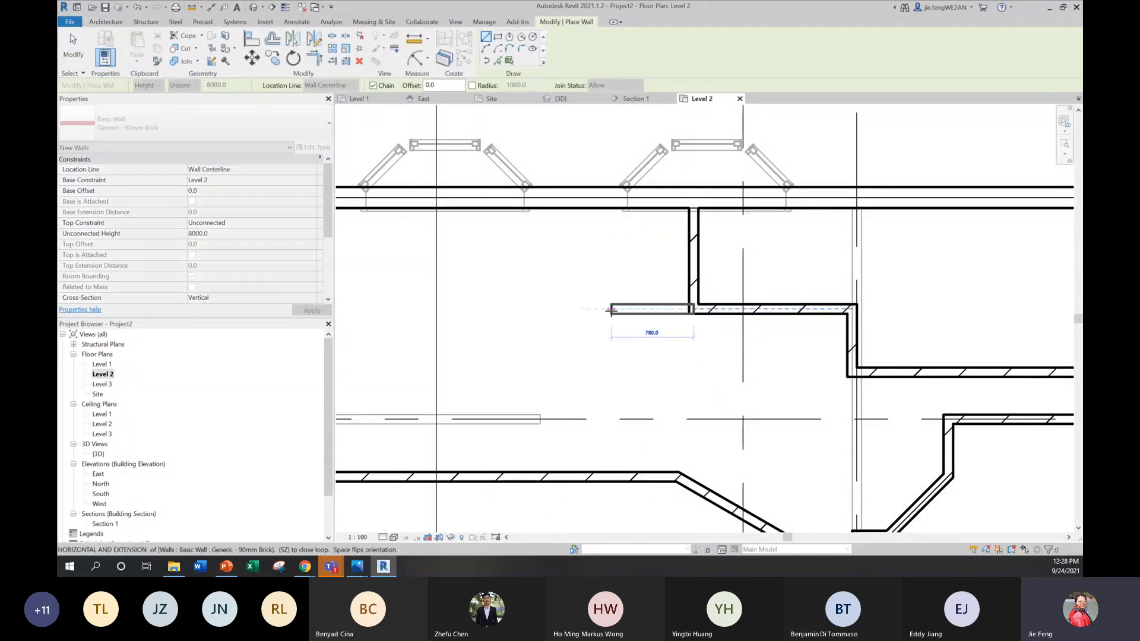
{"action": "left_click", "coordinate": [623, 311]}
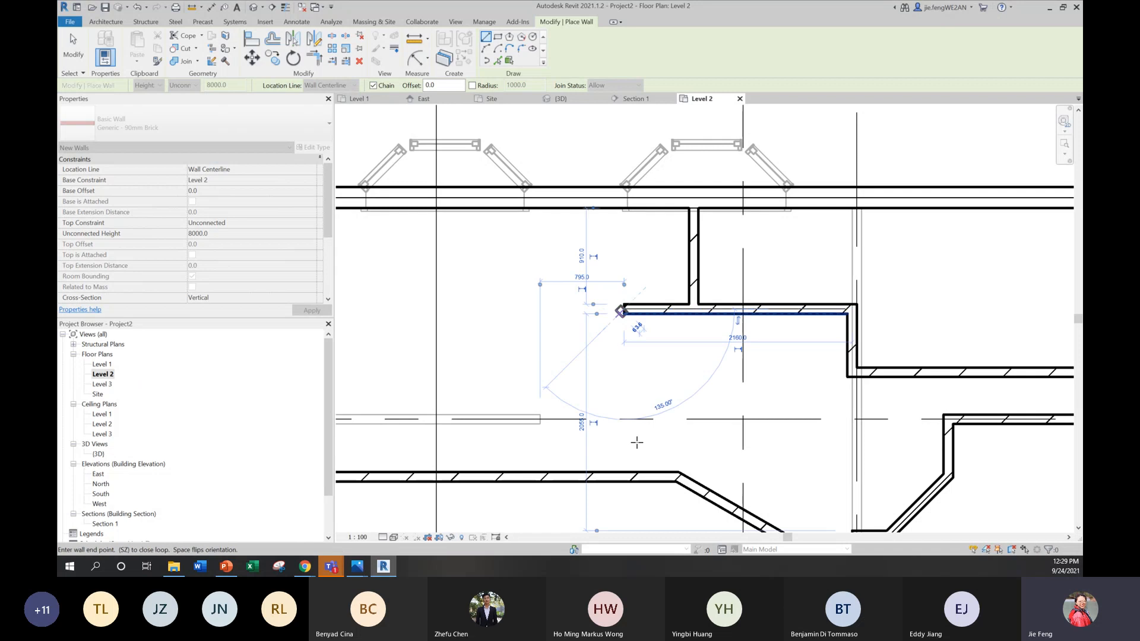
{"action": "left_click", "coordinate": [623, 477]}
{"action": "scroll", "coordinate": [643, 330], "scroll_direction": "down", "scroll_amount": 2}
{"action": "scroll", "coordinate": [643, 330], "scroll_direction": "down", "scroll_amount": 1}
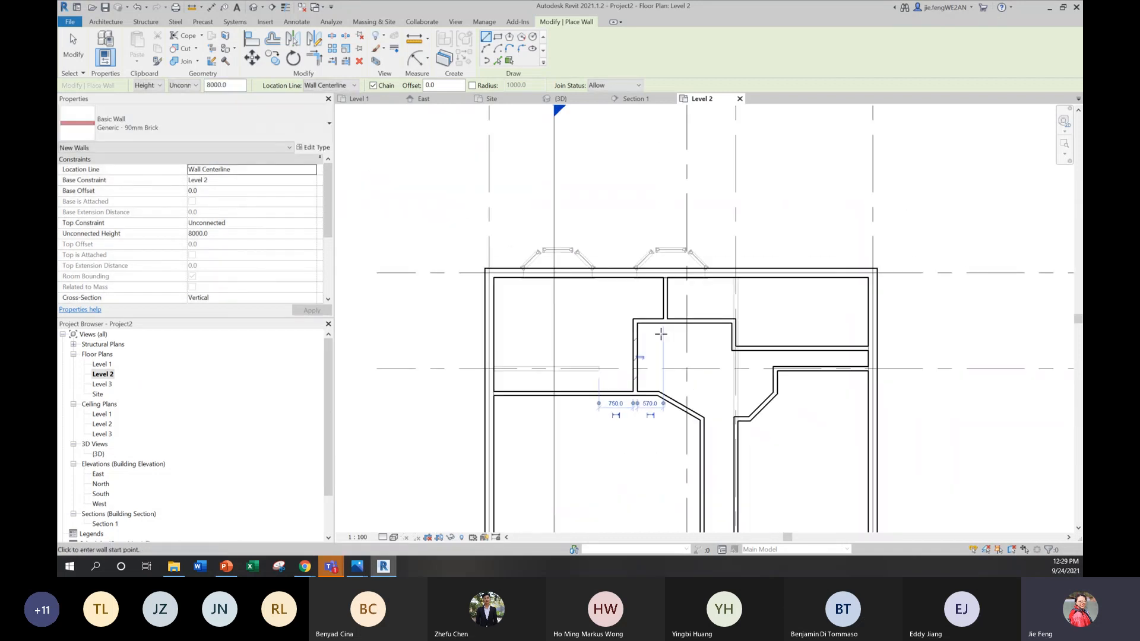
{"action": "scroll", "coordinate": [683, 335], "scroll_direction": "down", "scroll_amount": 2}
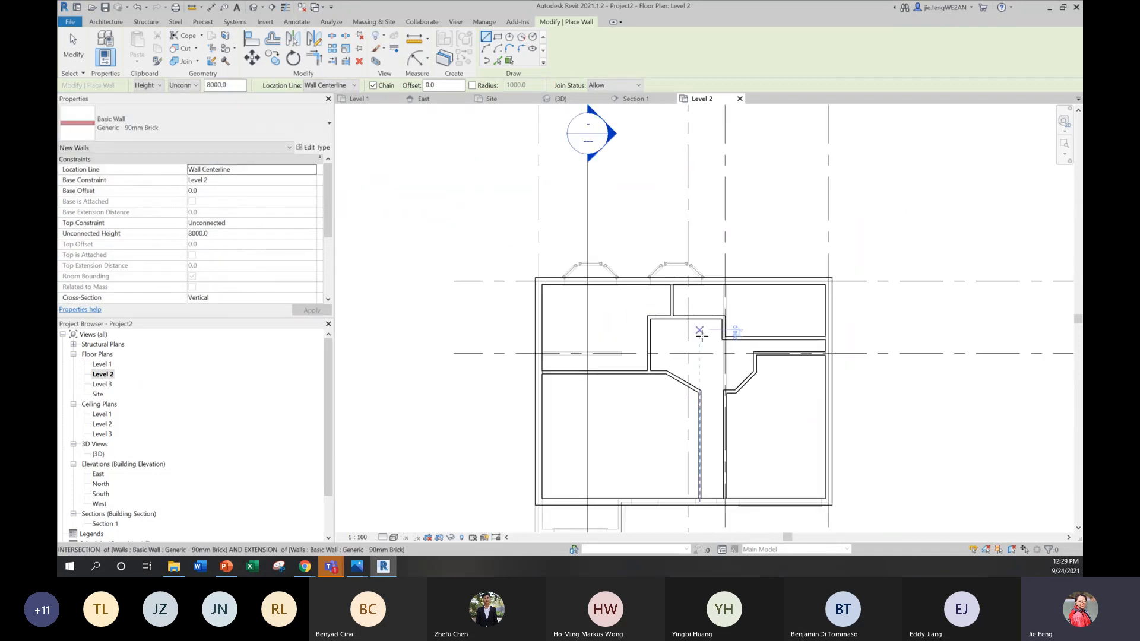
{"action": "key", "text": "Escape"}
{"action": "key", "text": "Escape"}
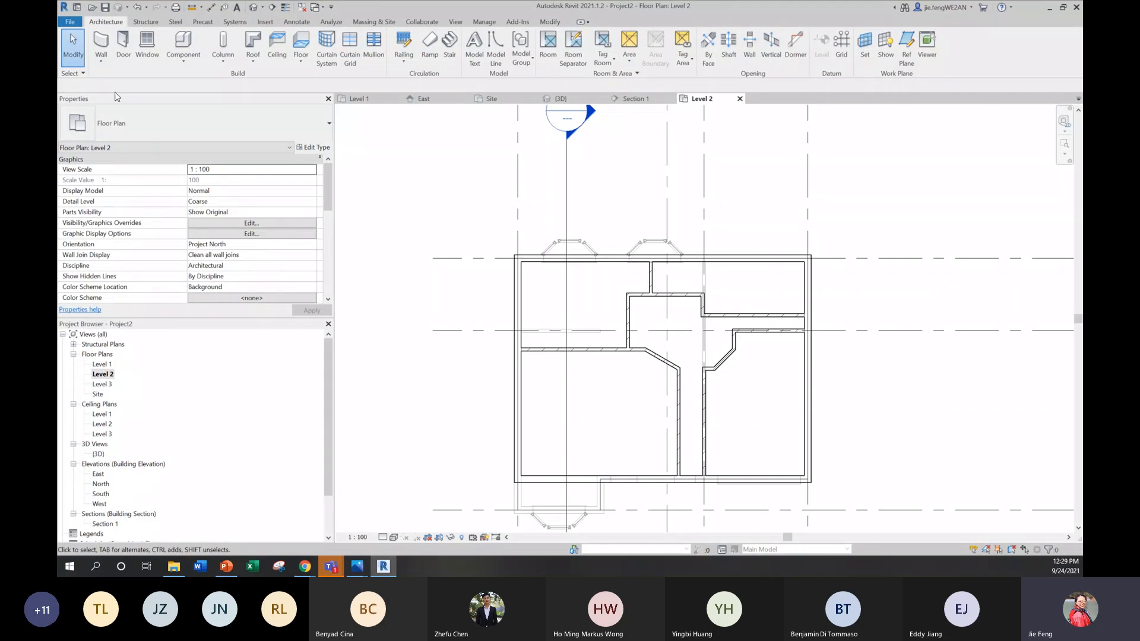
{"action": "left_click", "coordinate": [123, 44]}
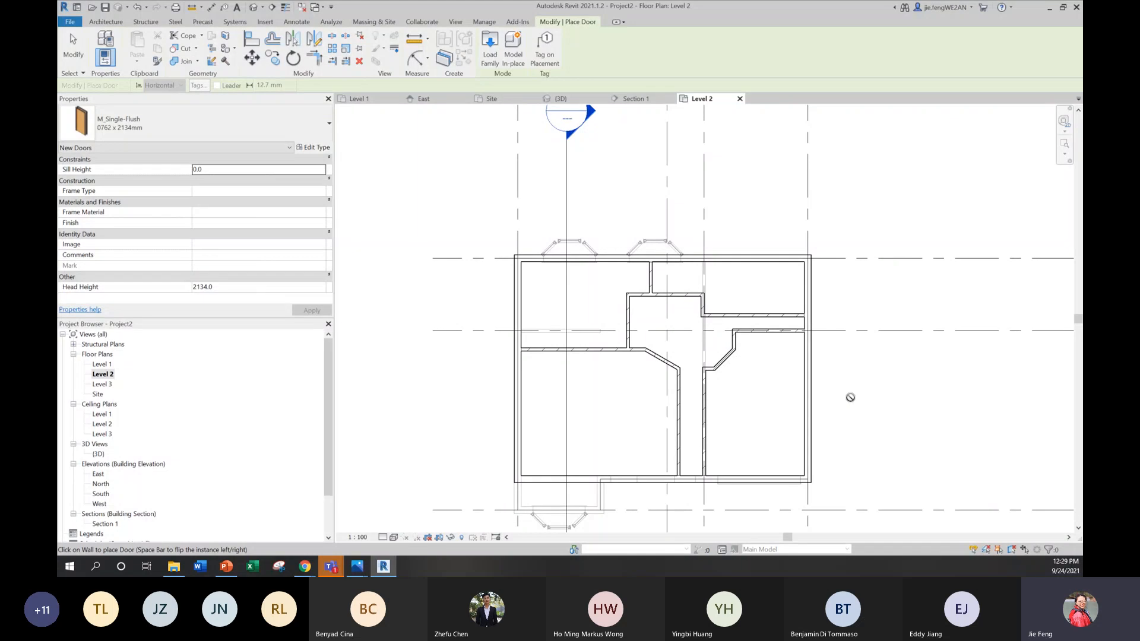
{"action": "key", "text": "Escape"}
{"action": "key", "text": "Escape"}
Step: Reveal the hidden elements in the Level 2 view and unhide the reference plan image
{"action": "left_click", "coordinate": [464, 538]}
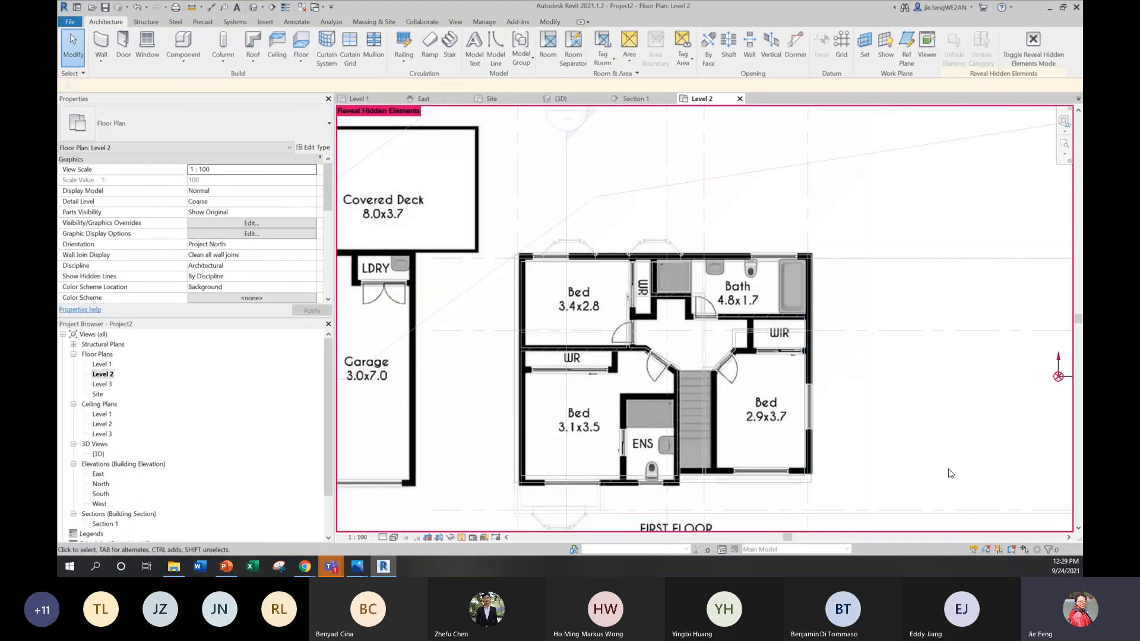
{"action": "scroll", "coordinate": [950, 473], "scroll_direction": "down", "scroll_amount": 5}
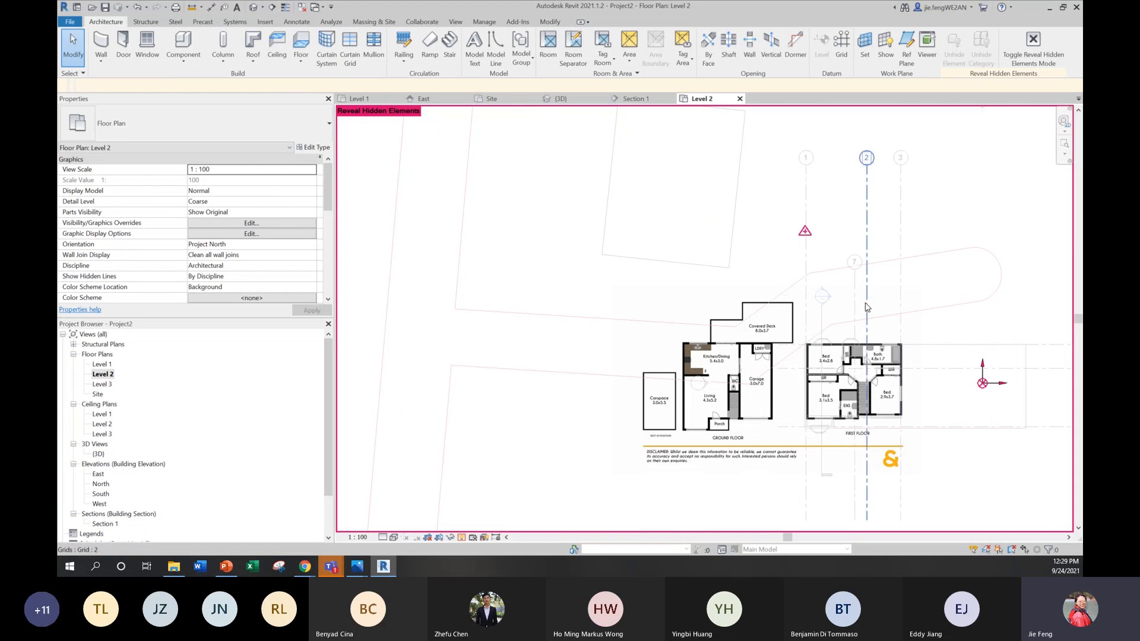
{"action": "scroll", "coordinate": [866, 307], "scroll_direction": "down", "scroll_amount": 1}
{"action": "left_click", "coordinate": [843, 415]}
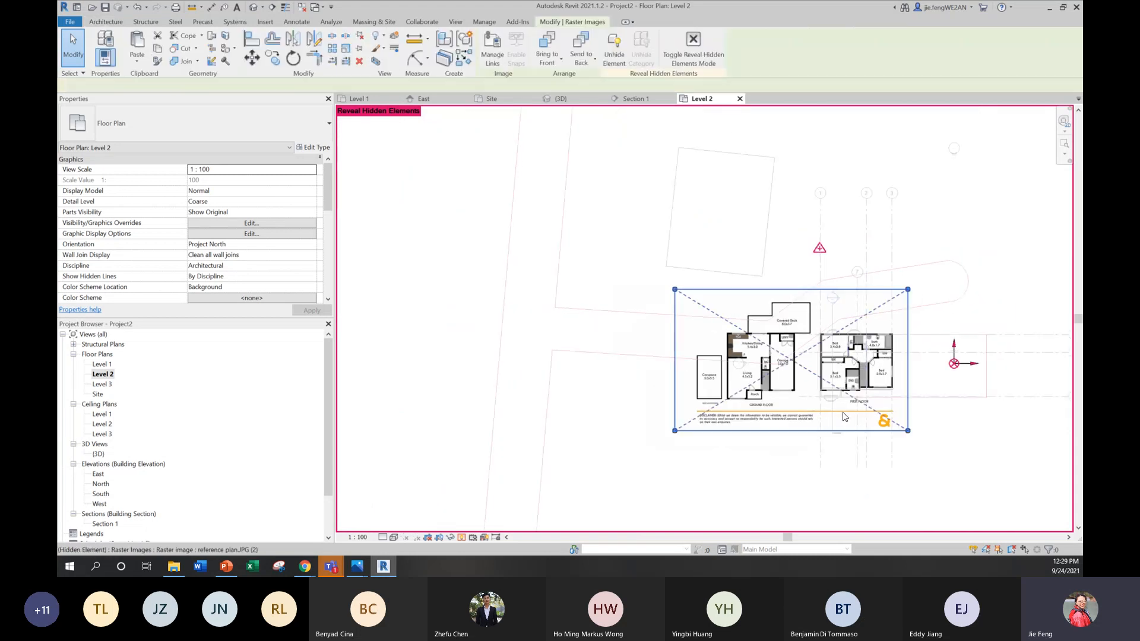
{"action": "right_click", "coordinate": [844, 416]}
{"action": "mouse_move", "coordinate": [926, 230]}
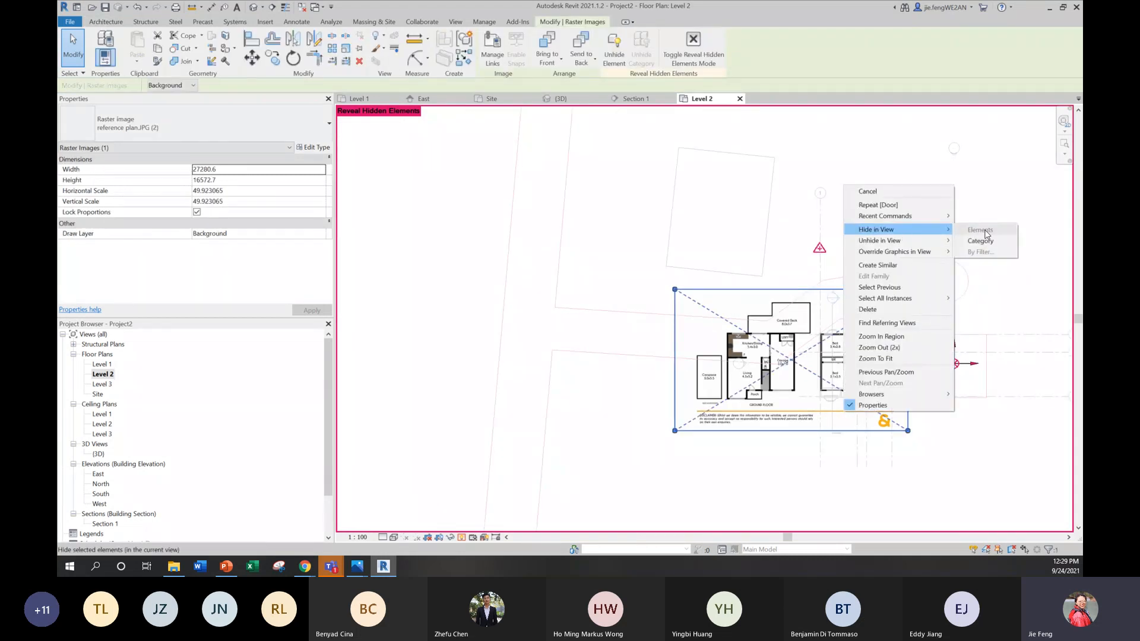
{"action": "left_click", "coordinate": [969, 241]}
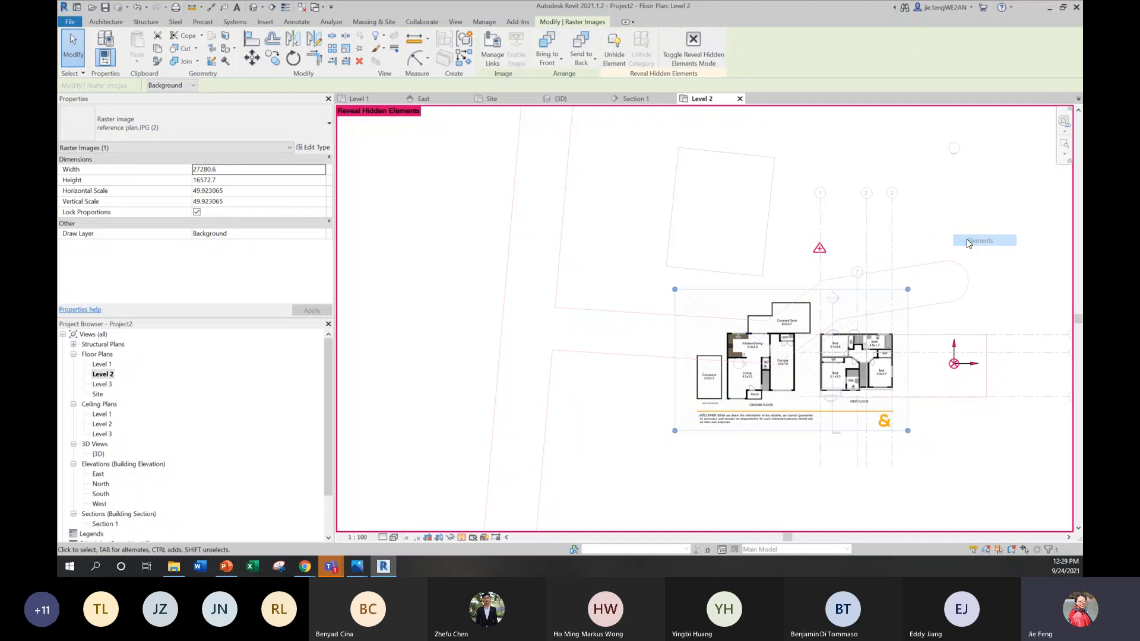
{"action": "left_click", "coordinate": [972, 427]}
Step: Place an M_Single-Flush 0762 x 2032mm door in the Bath wall near the plan's doorway and flip its hinge side to match the drawing
{"action": "scroll", "coordinate": [859, 302], "scroll_direction": "up", "scroll_amount": 7}
{"action": "middle_click_drag", "start_coordinate": [878, 461], "coordinate": [740, 366]}
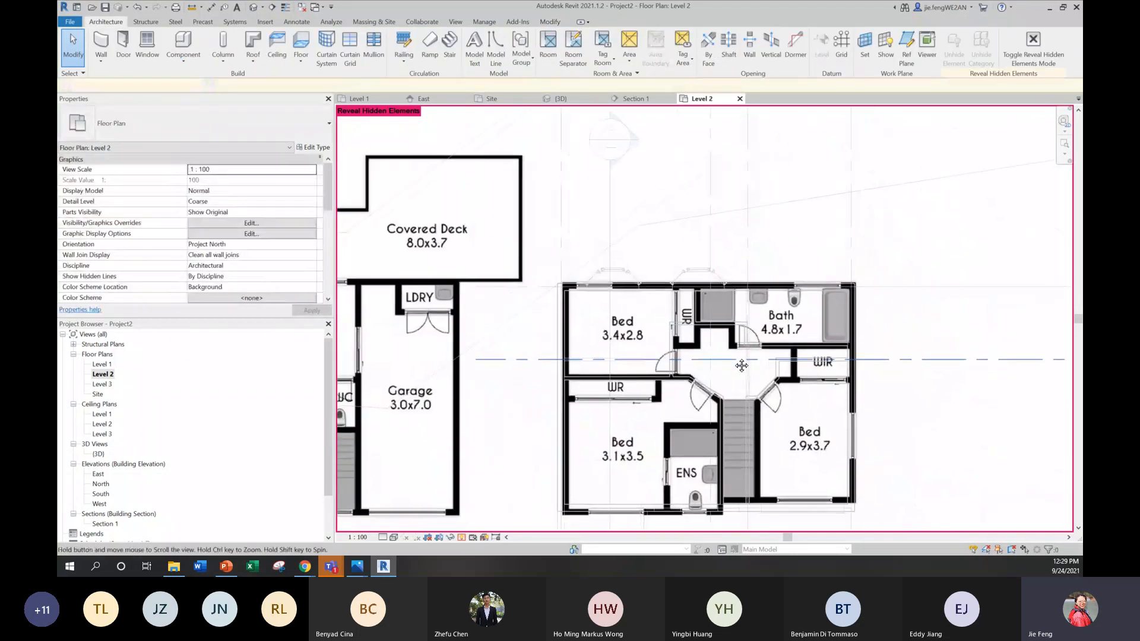
{"action": "scroll", "coordinate": [738, 364], "scroll_direction": "up", "scroll_amount": 3}
{"action": "scroll", "coordinate": [735, 362], "scroll_direction": "up", "scroll_amount": 3}
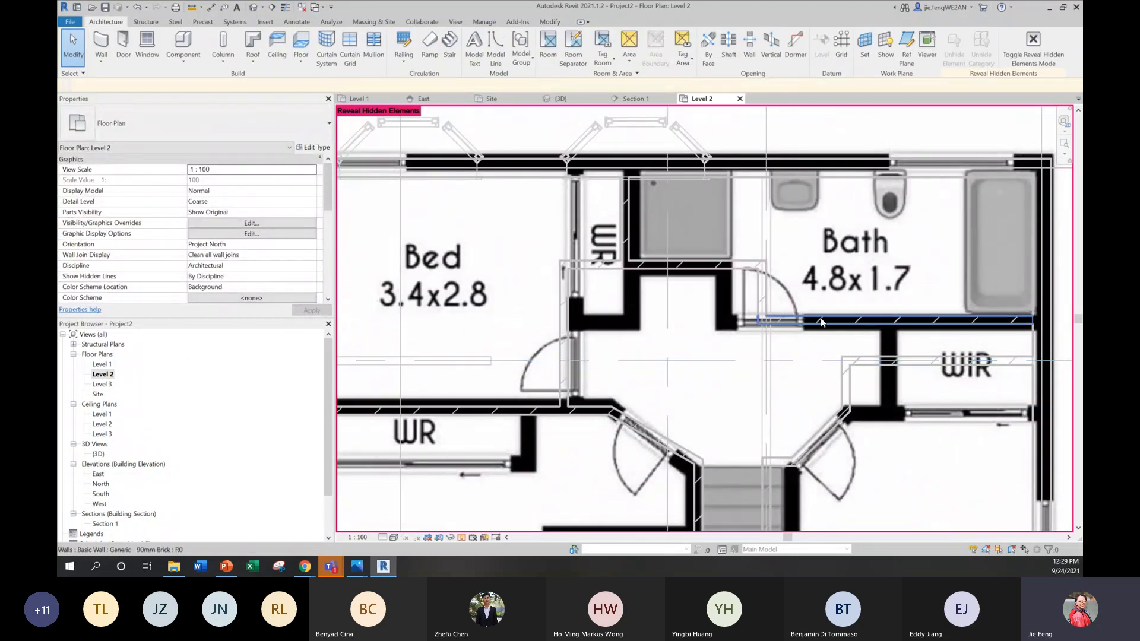
{"action": "key", "text": "d"}
{"action": "key", "text": "r"}
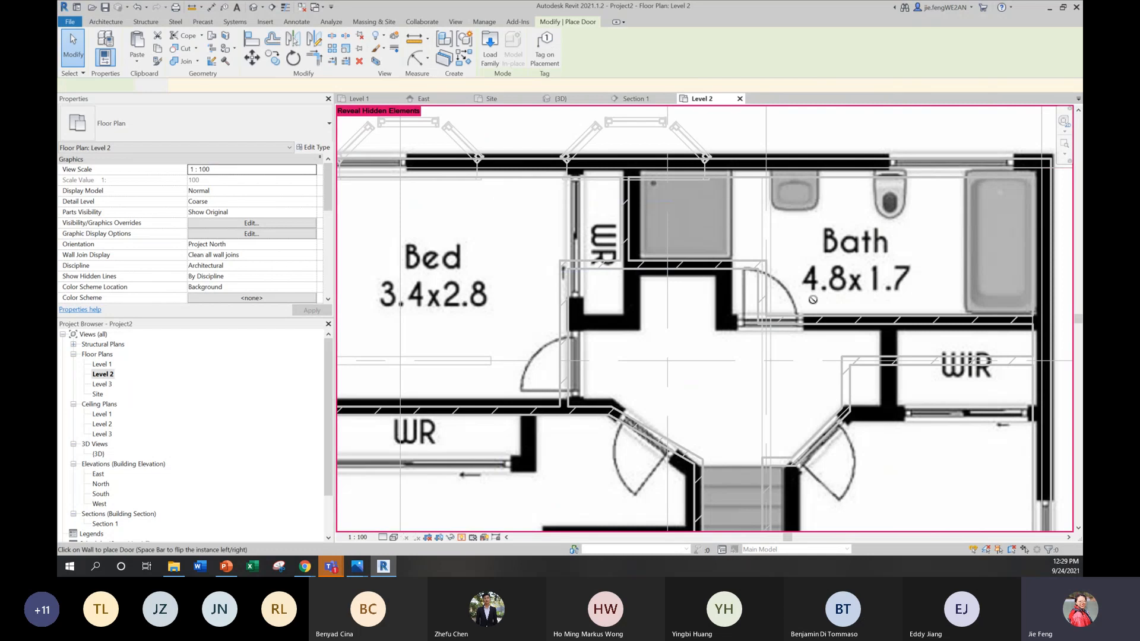
{"action": "left_click", "coordinate": [190, 123]}
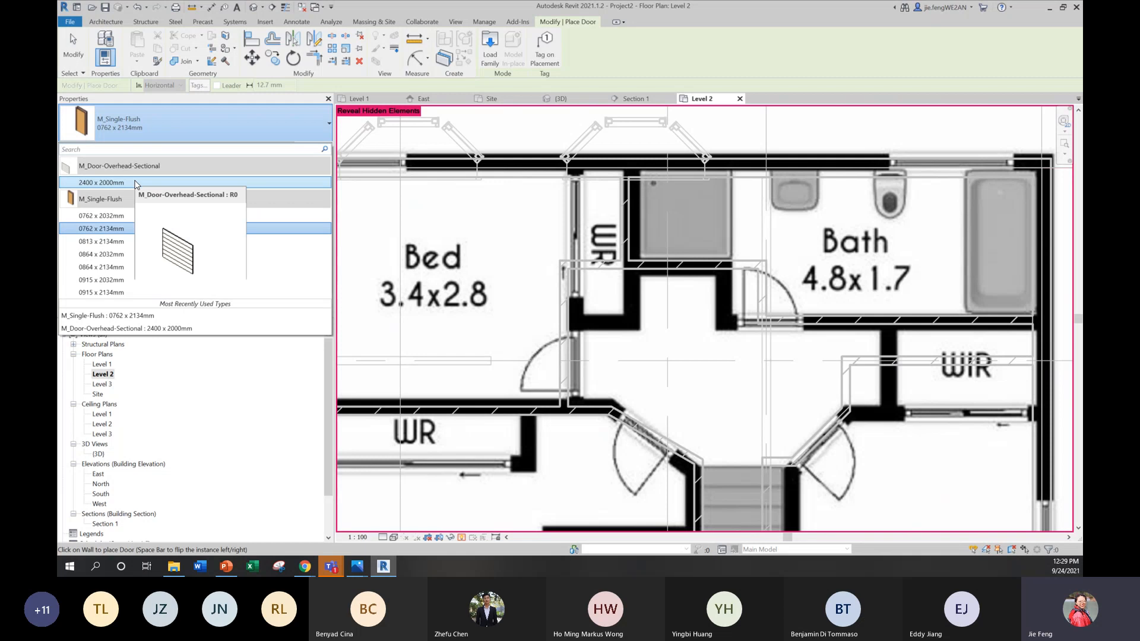
{"action": "left_click", "coordinate": [124, 215]}
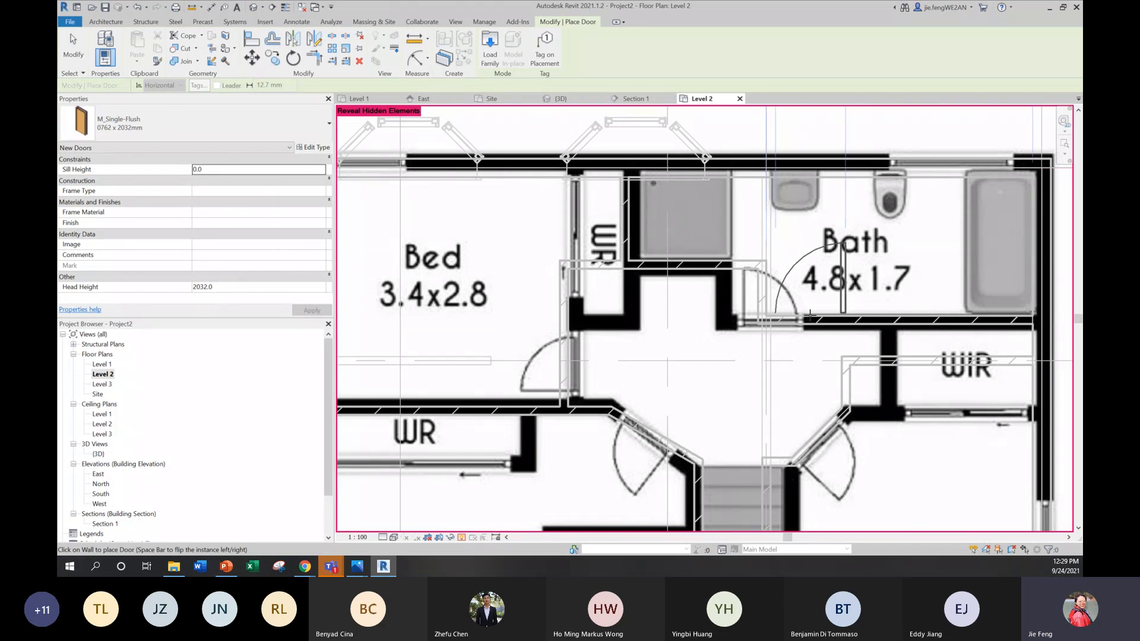
{"action": "left_click", "coordinate": [810, 315]}
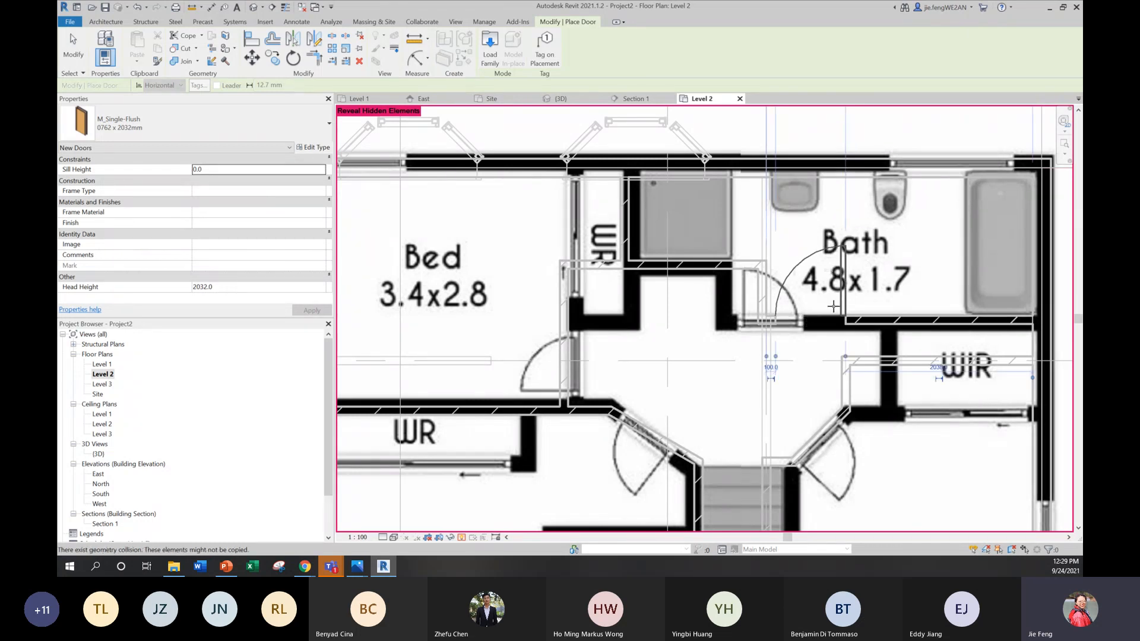
{"action": "key", "text": "Escape"}
{"action": "key", "text": "Escape"}
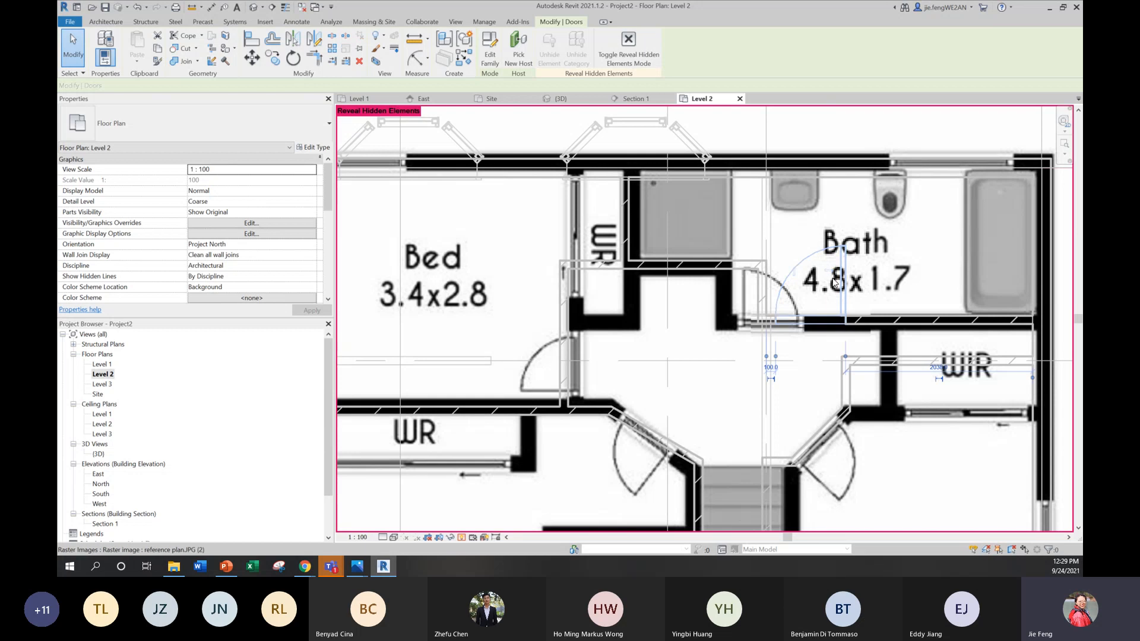
{"action": "key", "text": "Escape"}
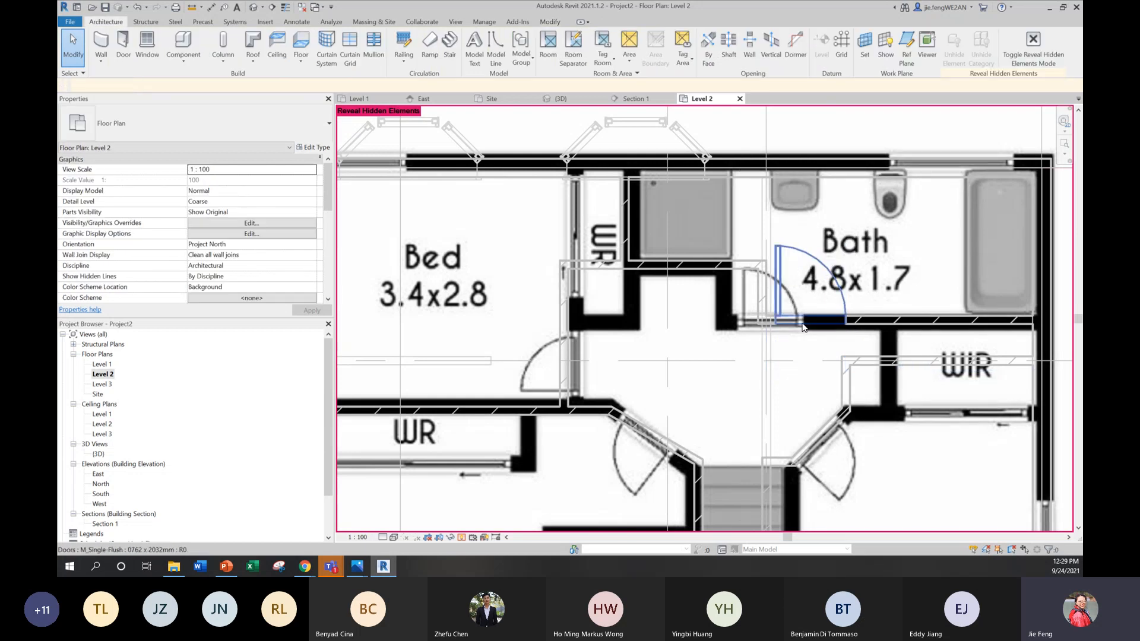
{"action": "middle_click_drag", "start_coordinate": [803, 327], "coordinate": [803, 314]}
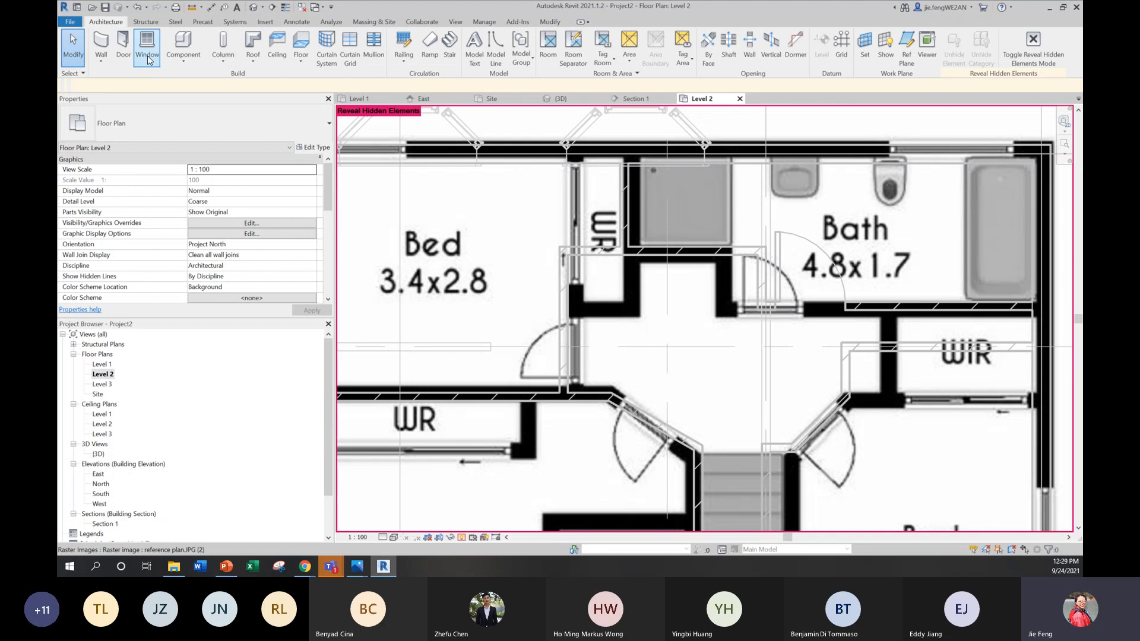
Step: Place an M_Single-Flush 0762 x 2032mm door between Bed 3.4x2.8 and the hallway, flipping its hinge side to match the plan
{"action": "left_click", "coordinate": [123, 44]}
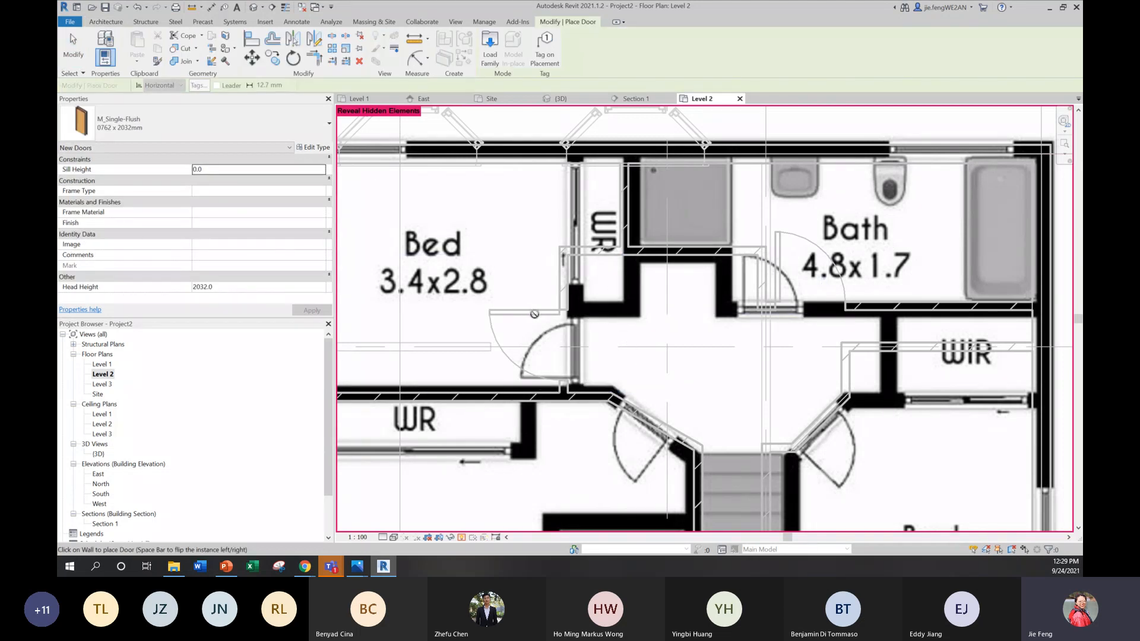
{"action": "key", "text": "Escape"}
{"action": "left_click", "coordinate": [630, 344]}
{"action": "key", "text": "Escape"}
{"action": "left_click", "coordinate": [526, 313]}
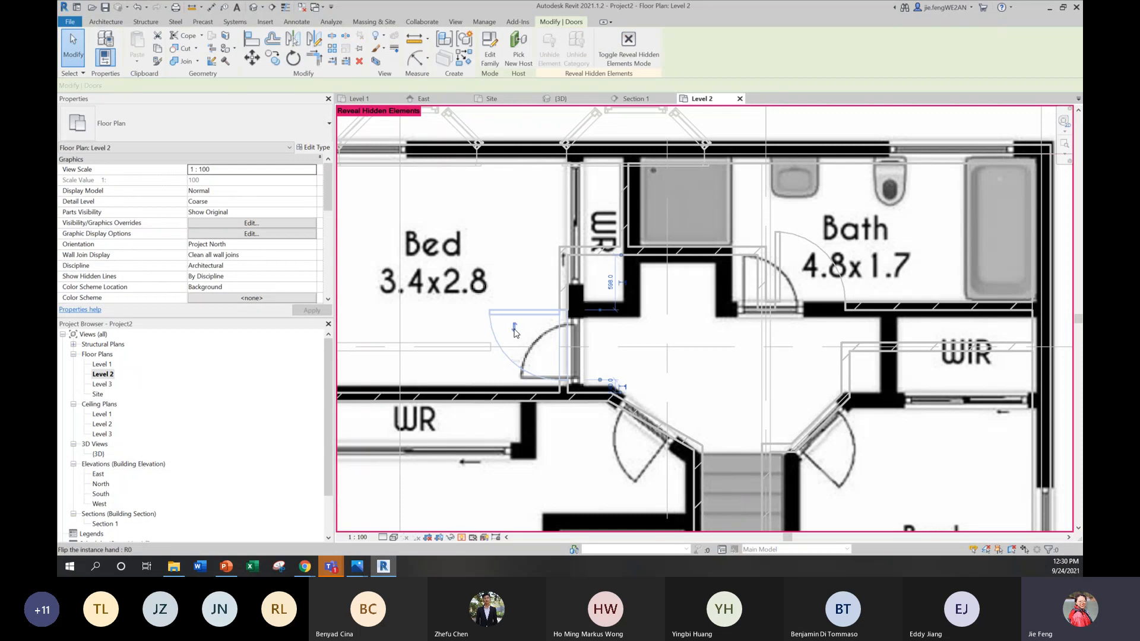
{"action": "scroll", "coordinate": [600, 255], "scroll_direction": "down", "scroll_amount": 2}
{"action": "scroll", "coordinate": [606, 330], "scroll_direction": "up", "scroll_amount": 1}
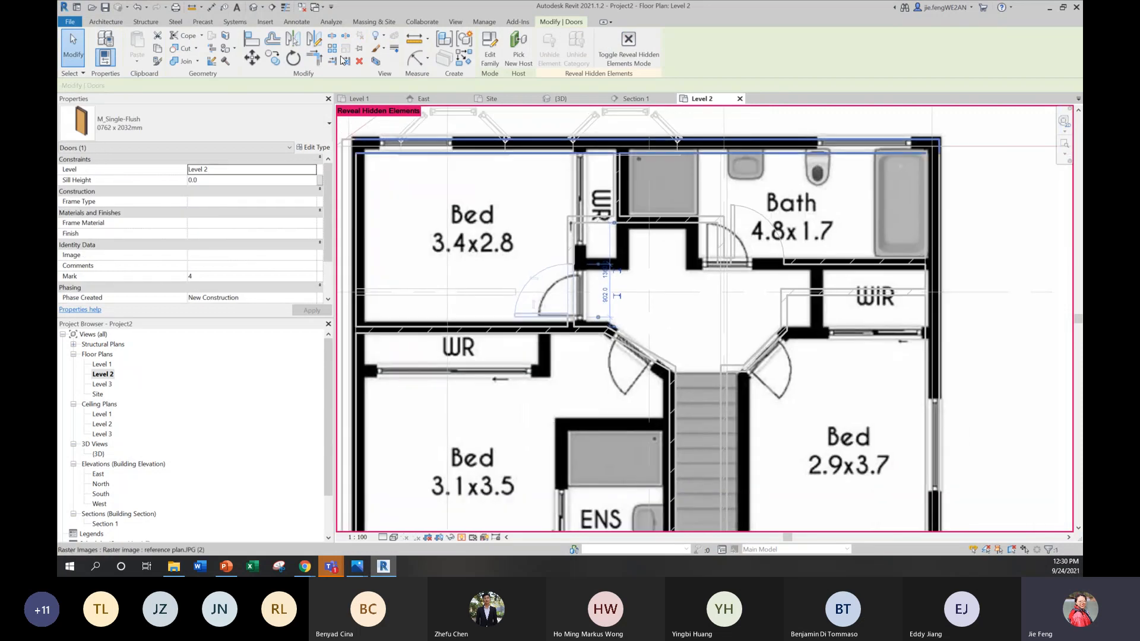
Step: Place an M_Single-Flush 0762 x 2032mm door in the angled wall of Bed 3.1x3.5 and flip its hinge side
{"action": "left_click", "coordinate": [114, 23]}
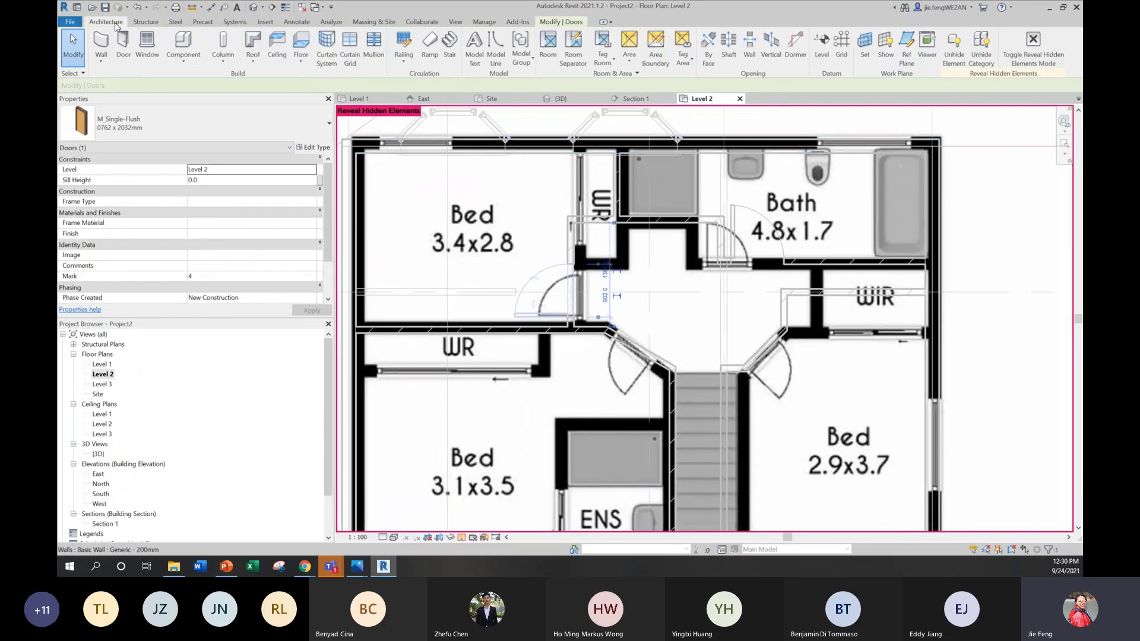
{"action": "left_click", "coordinate": [122, 49]}
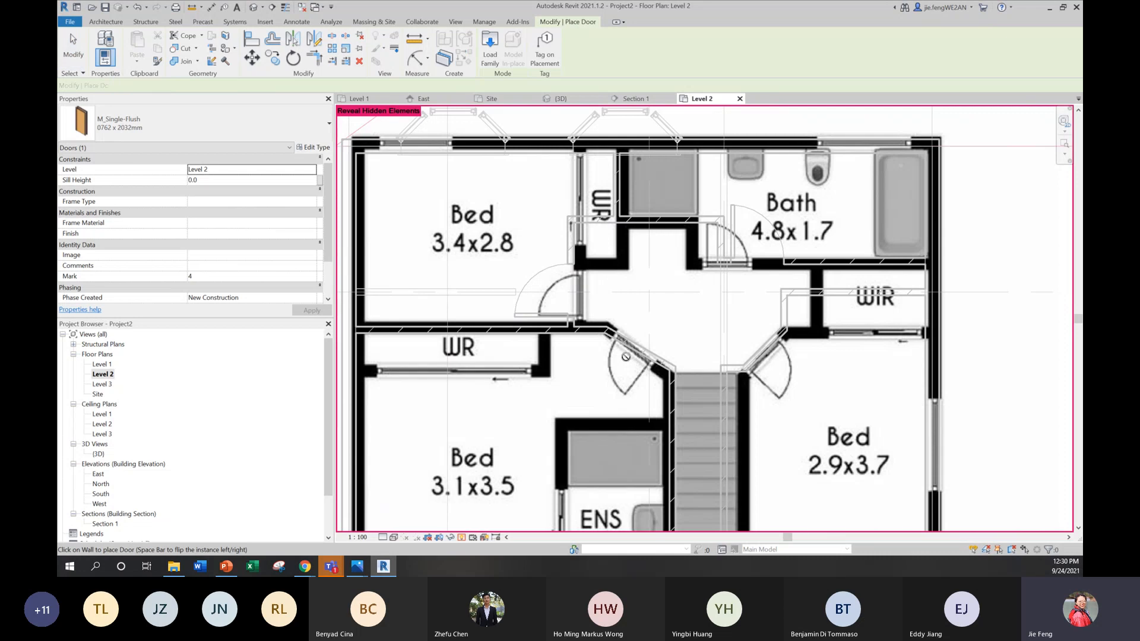
{"action": "left_click", "coordinate": [637, 351]}
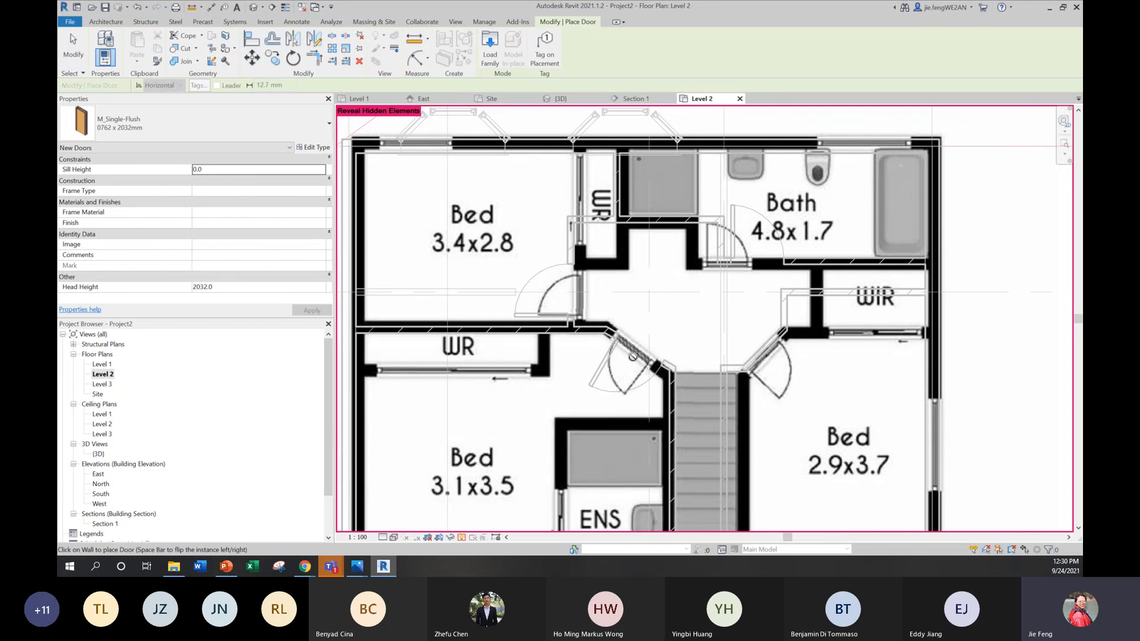
{"action": "key", "text": "Escape"}
{"action": "left_click", "coordinate": [620, 371]}
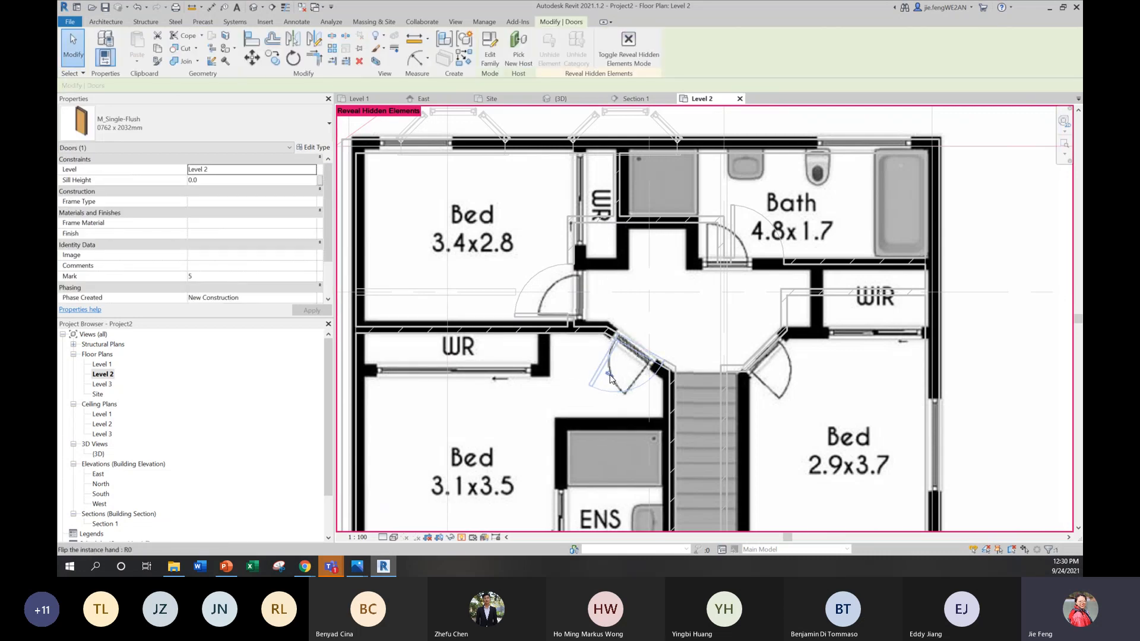
{"action": "left_click", "coordinate": [608, 372]}
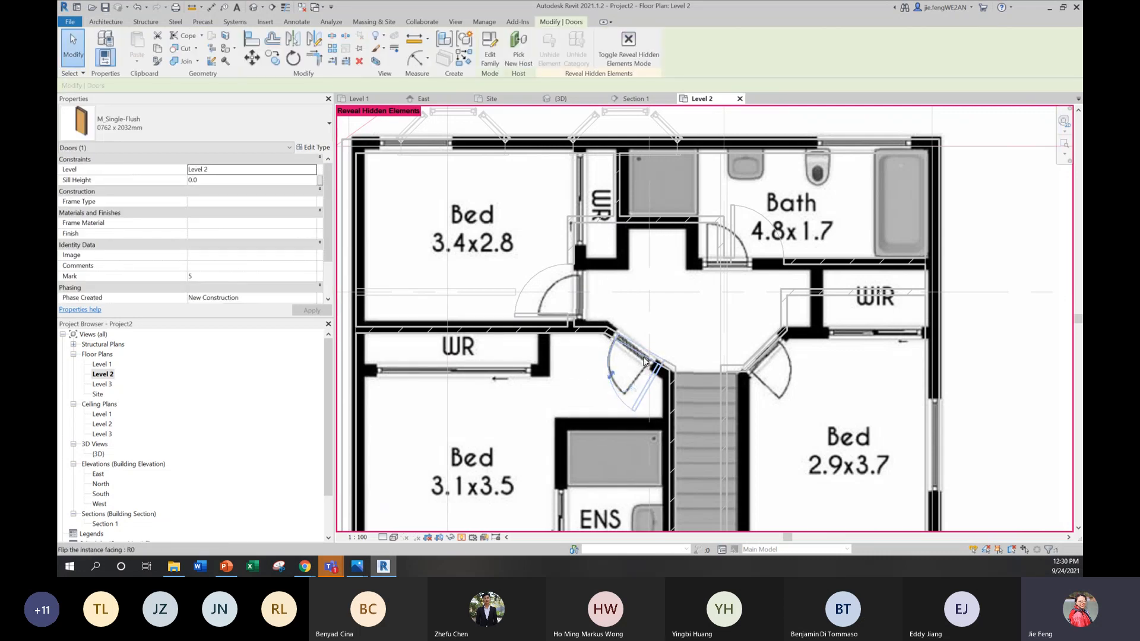
Step: Place an M_Single-Flush 0762 x 2032mm door in the angled wall of Bed 2.9x3.7 over the plan's doorway
{"action": "left_click", "coordinate": [108, 23]}
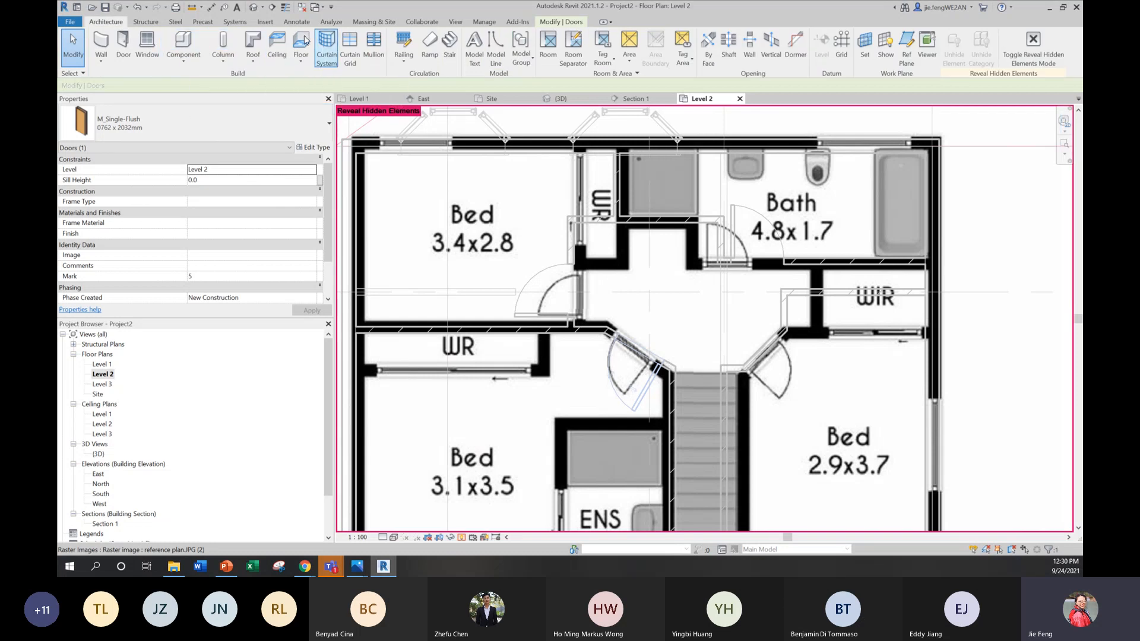
{"action": "left_click", "coordinate": [123, 43]}
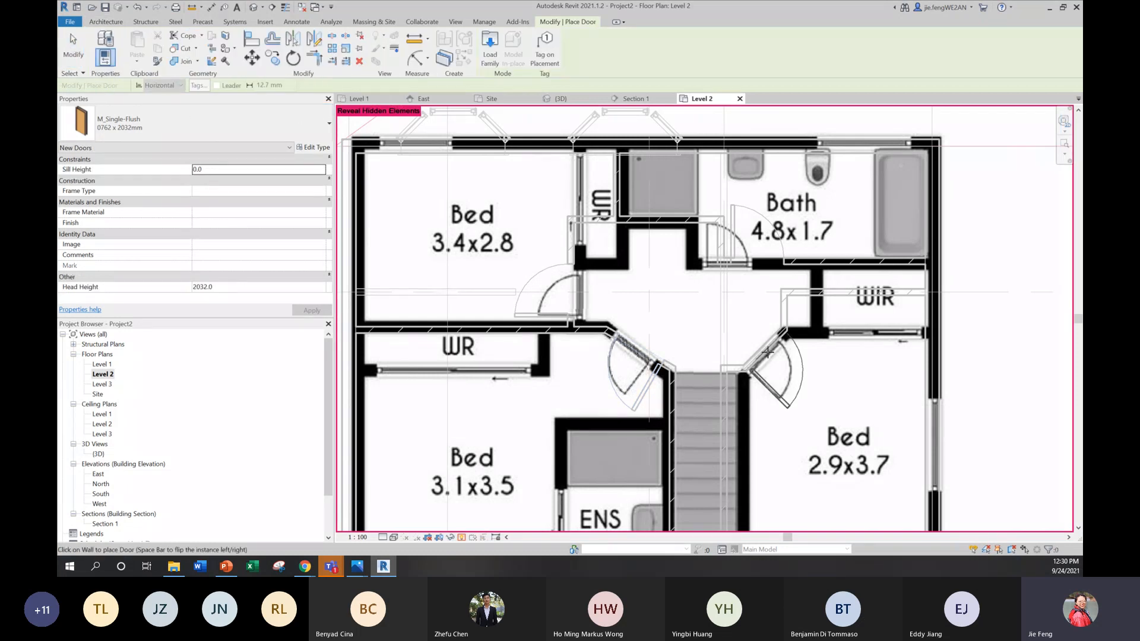
{"action": "left_click", "coordinate": [767, 353]}
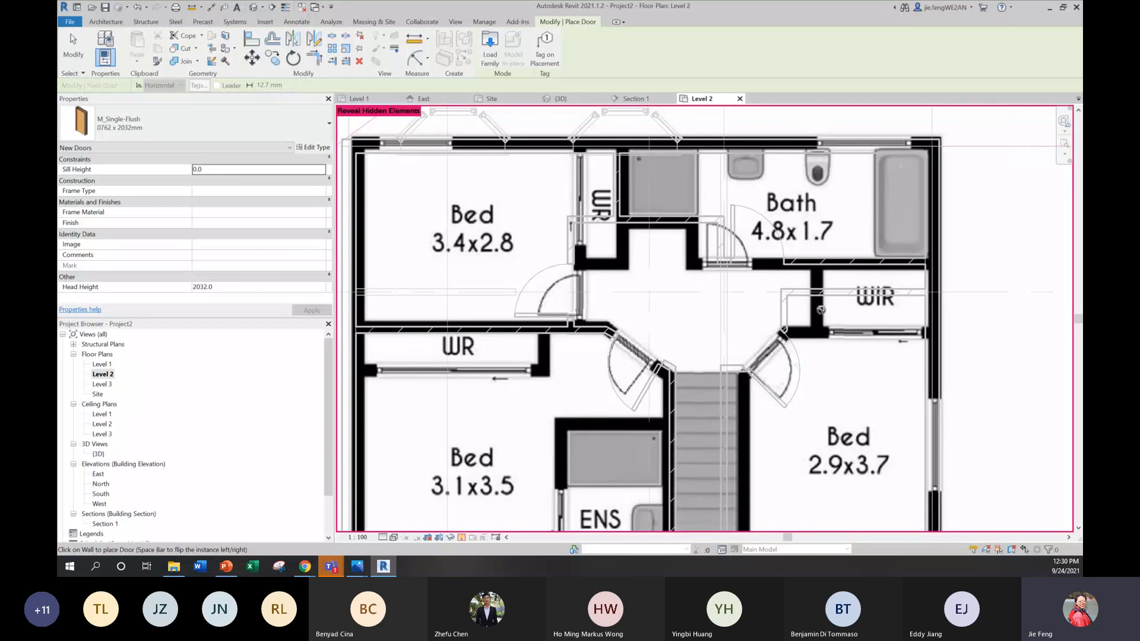
{"action": "scroll", "coordinate": [701, 183], "scroll_direction": "down", "scroll_amount": 1}
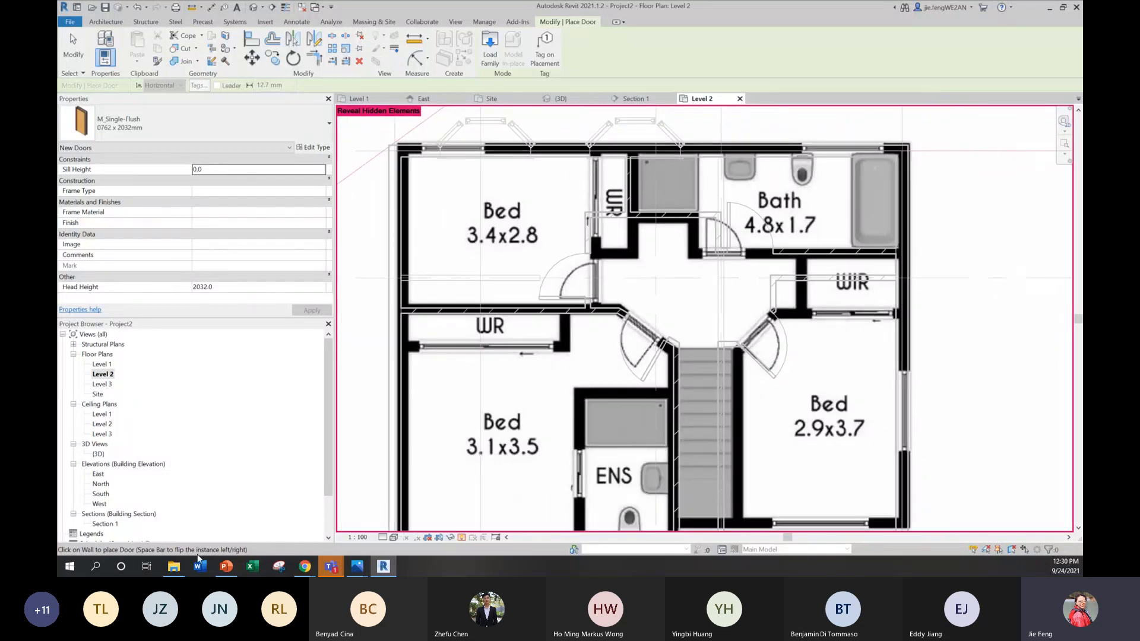
Step: In the 3D view, constrain the tops of all Level 2 Generic - 90mm Brick walls up to Level 3 and inspect the interior
{"action": "double_click", "coordinate": [98, 455]}
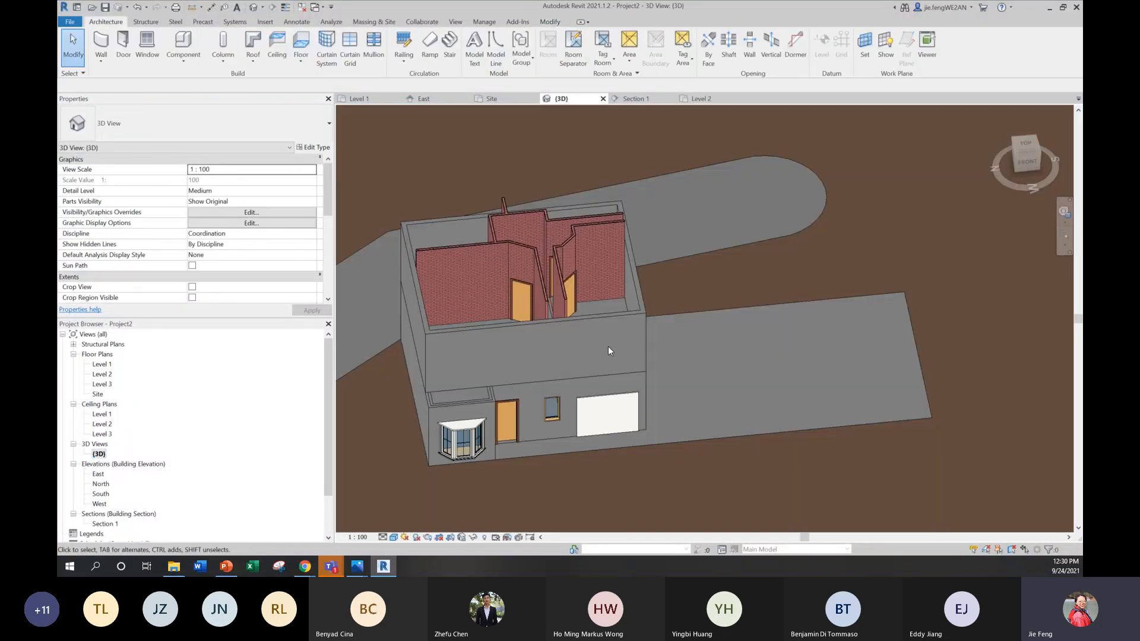
{"action": "middle_click_drag", "start_coordinate": [615, 311], "coordinate": [618, 157], "text": "shift"}
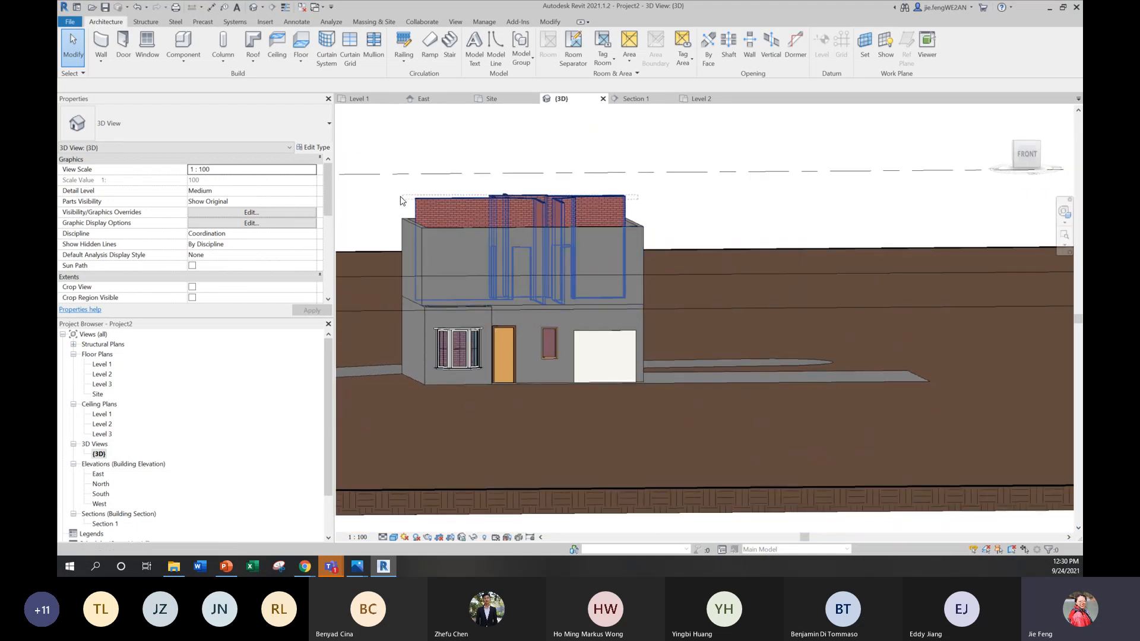
{"action": "left_click_drag", "start_coordinate": [638, 196], "coordinate": [401, 201]}
{"action": "left_click", "coordinate": [250, 223]}
{"action": "left_click", "coordinate": [311, 223]}
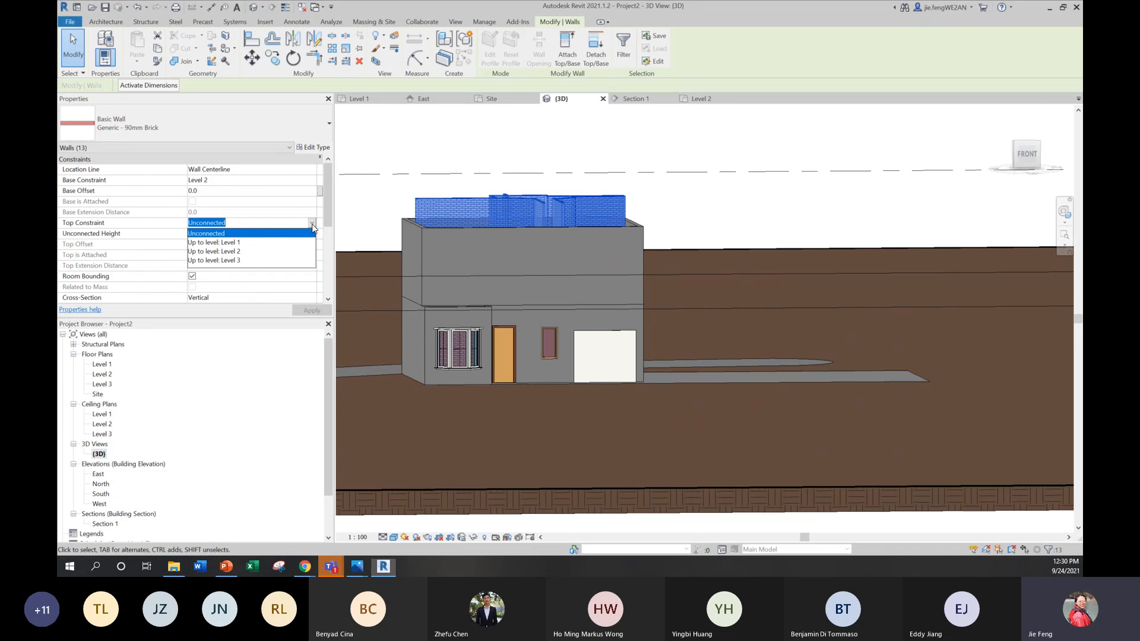
{"action": "left_click", "coordinate": [238, 260]}
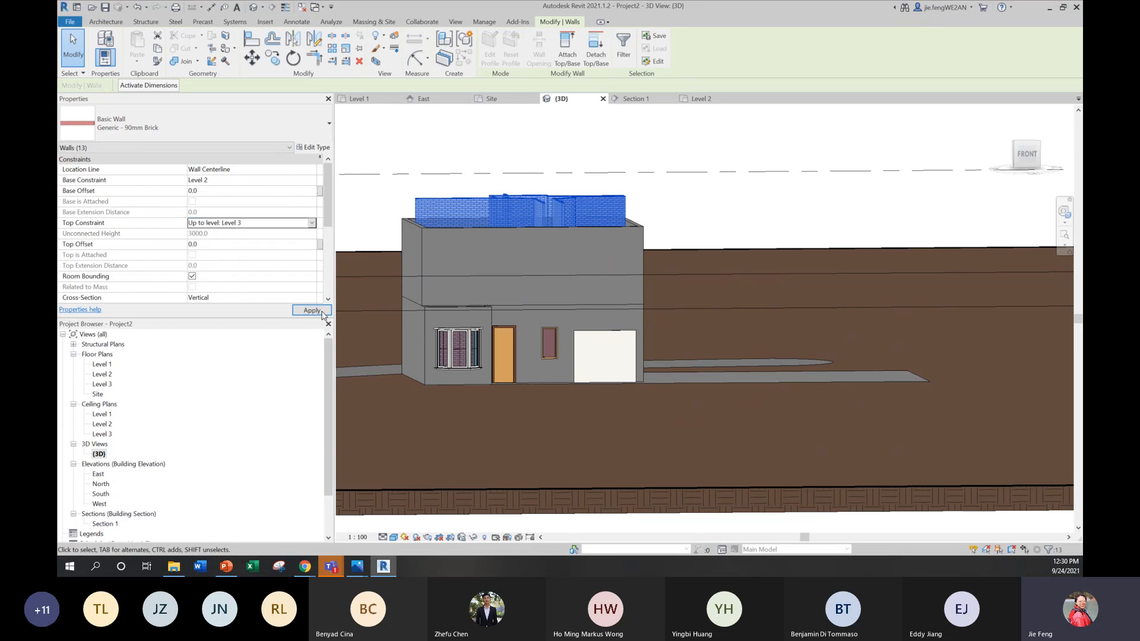
{"action": "left_click", "coordinate": [700, 193]}
{"action": "middle_click_drag", "start_coordinate": [589, 288], "coordinate": [772, 333], "text": "shift"}
{"action": "scroll", "coordinate": [764, 242], "scroll_direction": "up", "scroll_amount": 3}
{"action": "middle_click_drag", "start_coordinate": [765, 248], "coordinate": [674, 301], "text": "shift"}
{"action": "scroll", "coordinate": [632, 291], "scroll_direction": "down", "scroll_amount": 2}
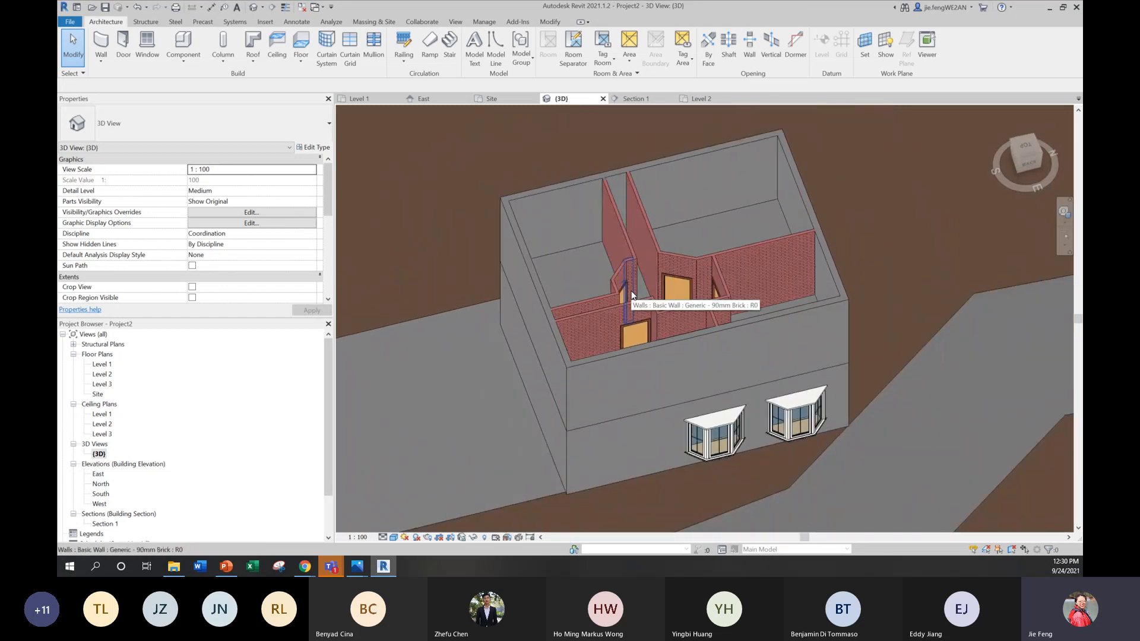
Step: Open the Level 3 floor plan and set its visual style to Wireframe
{"action": "double_click", "coordinate": [109, 386]}
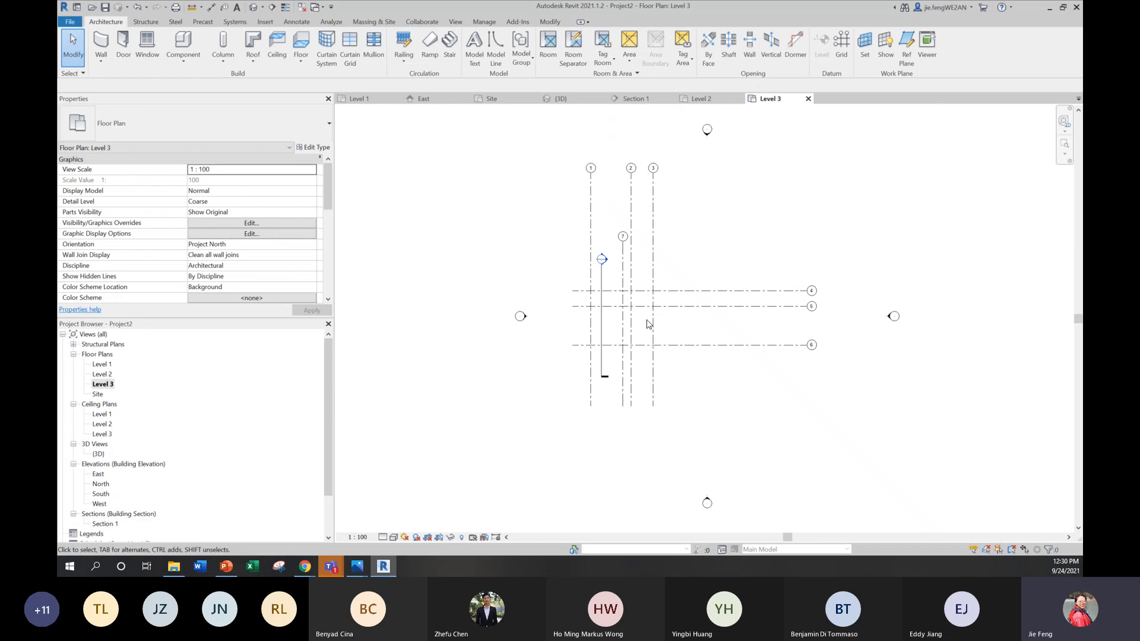
{"action": "scroll", "coordinate": [648, 324], "scroll_direction": "up", "scroll_amount": 3}
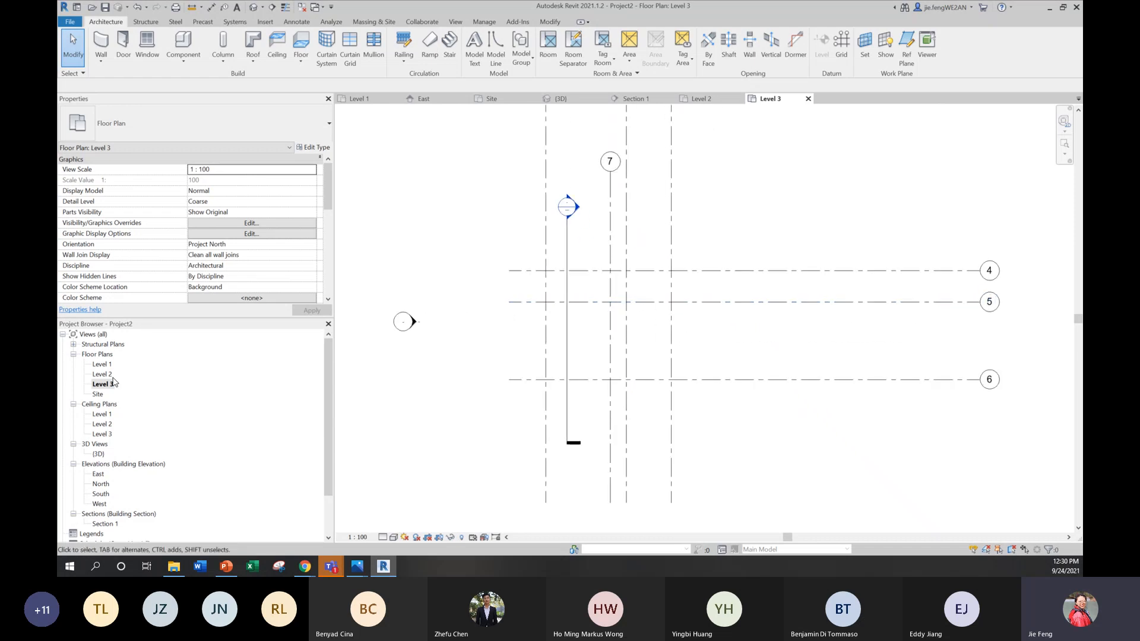
{"action": "left_click", "coordinate": [396, 537]}
{"action": "left_click", "coordinate": [398, 484]}
Step: Set the Level 3 plan's view range to Unlimited for both the primary range's bottom and the view depth level
{"action": "scroll", "coordinate": [219, 251], "scroll_direction": "down", "scroll_amount": 4}
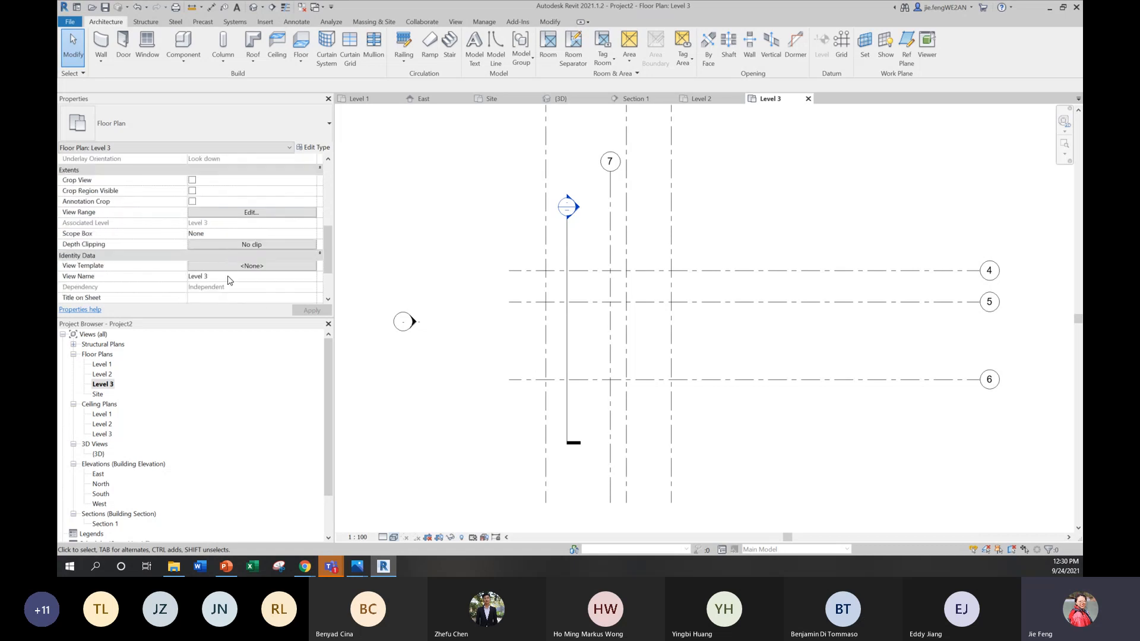
{"action": "scroll", "coordinate": [230, 278], "scroll_direction": "down", "scroll_amount": 2}
{"action": "scroll", "coordinate": [229, 275], "scroll_direction": "up", "scroll_amount": 3}
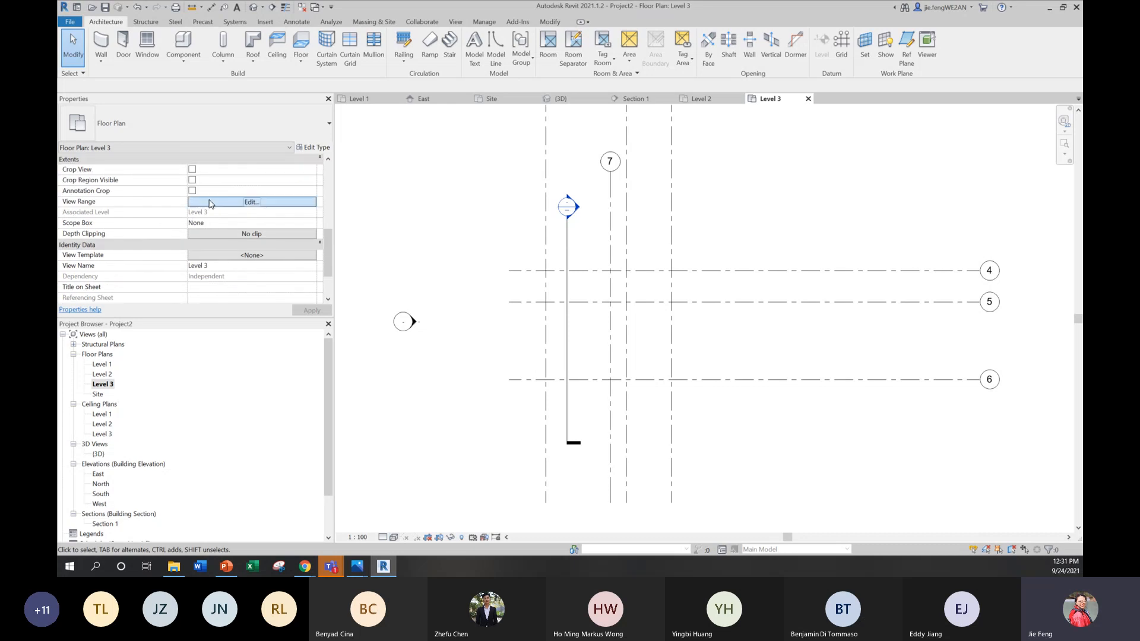
{"action": "left_click", "coordinate": [210, 202]}
{"action": "left_click_drag", "start_coordinate": [236, 254], "coordinate": [514, 227]}
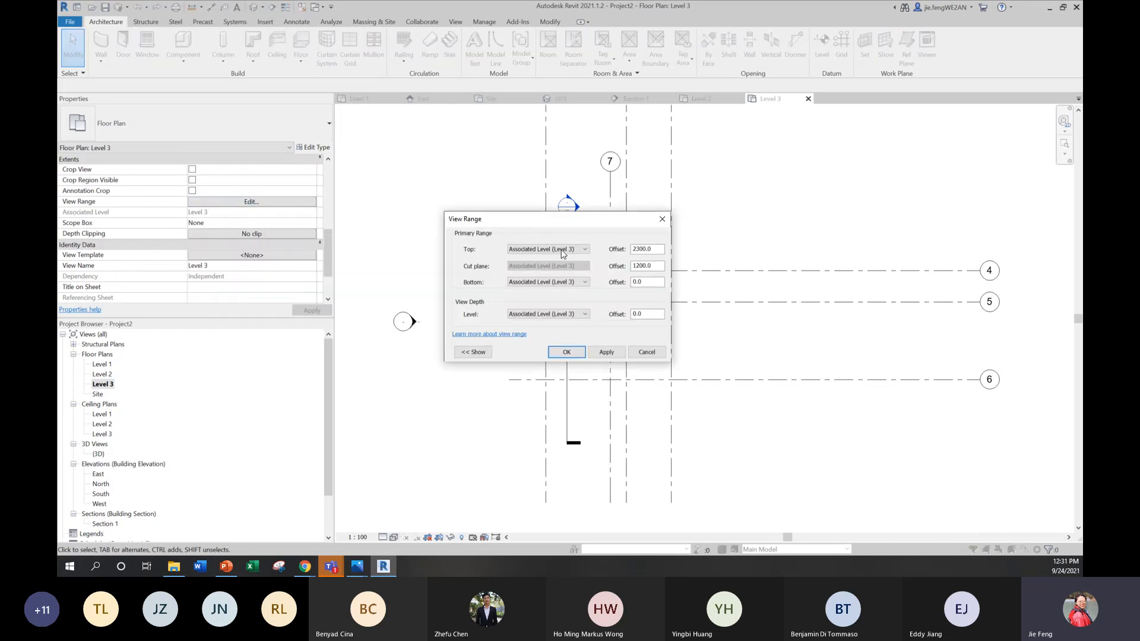
{"action": "left_click", "coordinate": [575, 282]}
{"action": "left_click", "coordinate": [546, 310]}
{"action": "left_click", "coordinate": [540, 314]}
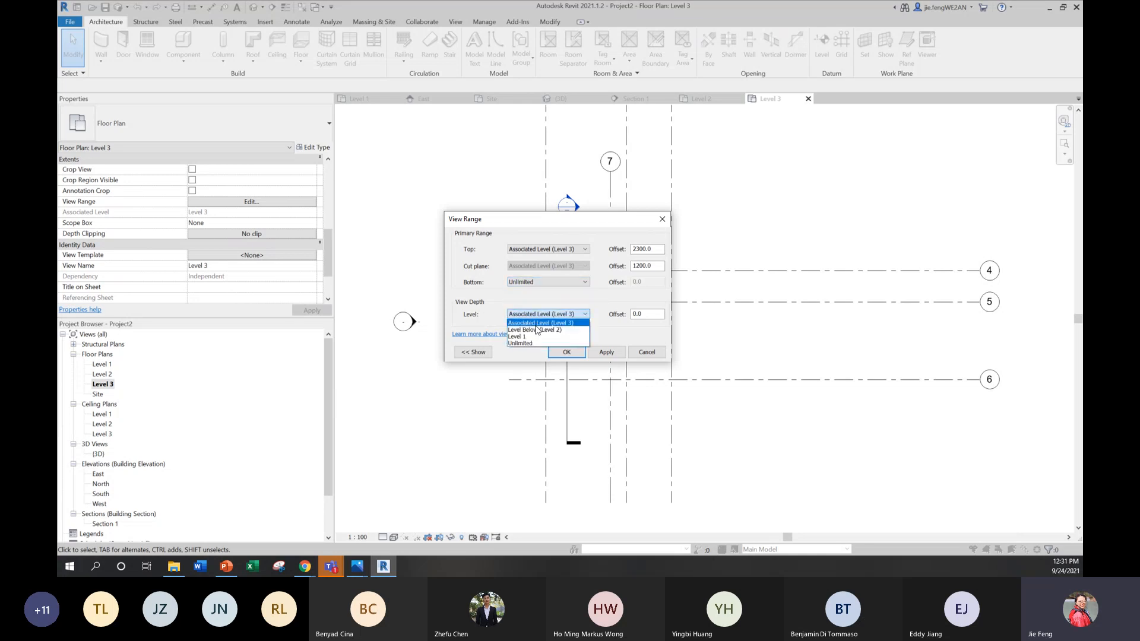
{"action": "left_click", "coordinate": [533, 344]}
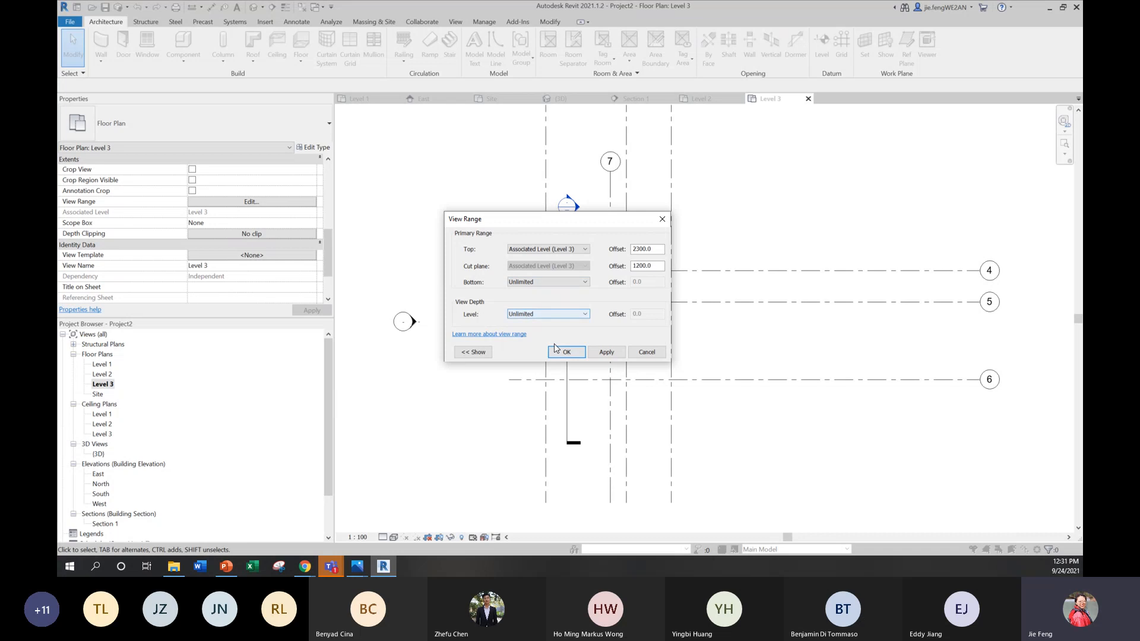
{"action": "left_click", "coordinate": [605, 353]}
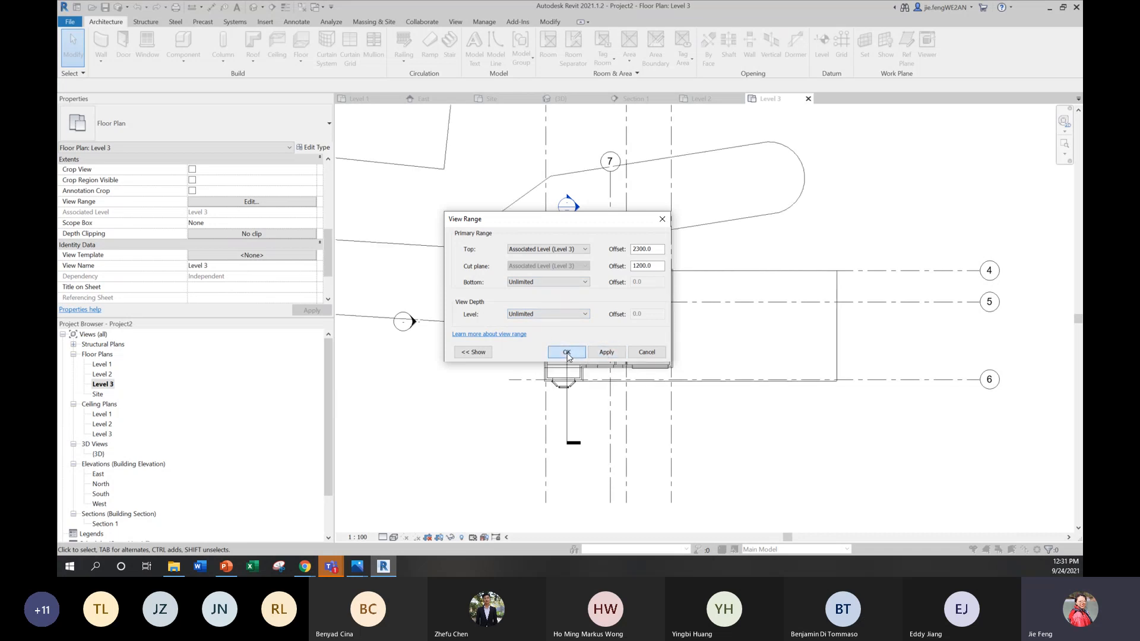
{"action": "left_click", "coordinate": [567, 352]}
Step: Start a roof by footprint on Level 3 and sketch a rectangular boundary about 9400 x 8100 mm, overhanging the house walls
{"action": "scroll", "coordinate": [594, 249], "scroll_direction": "up", "scroll_amount": 2}
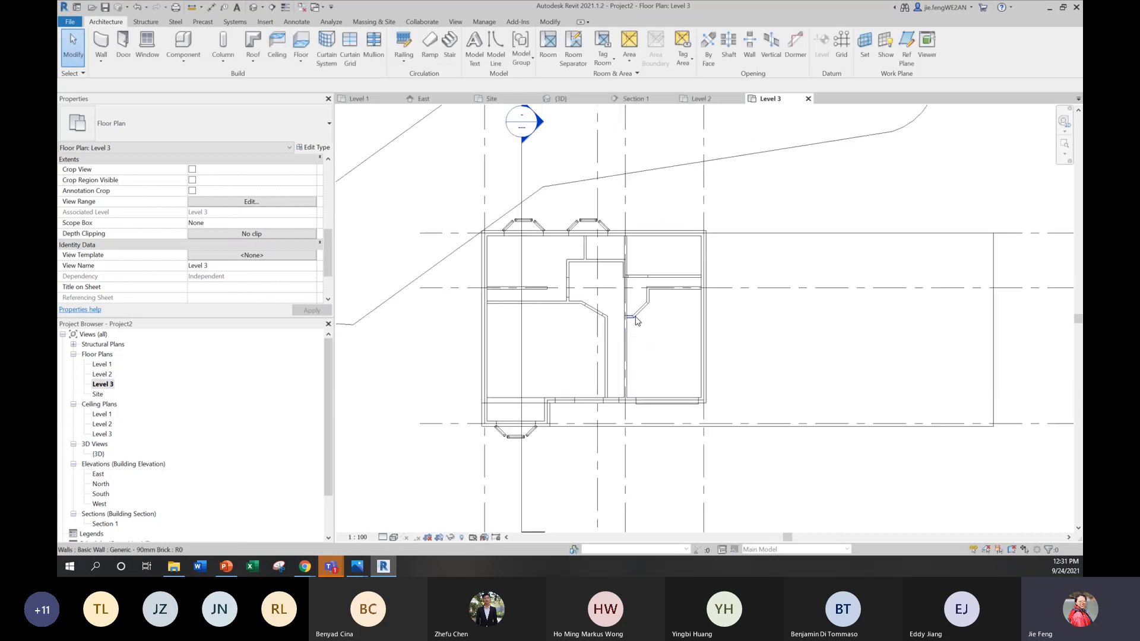
{"action": "scroll", "coordinate": [629, 319], "scroll_direction": "down", "scroll_amount": 1}
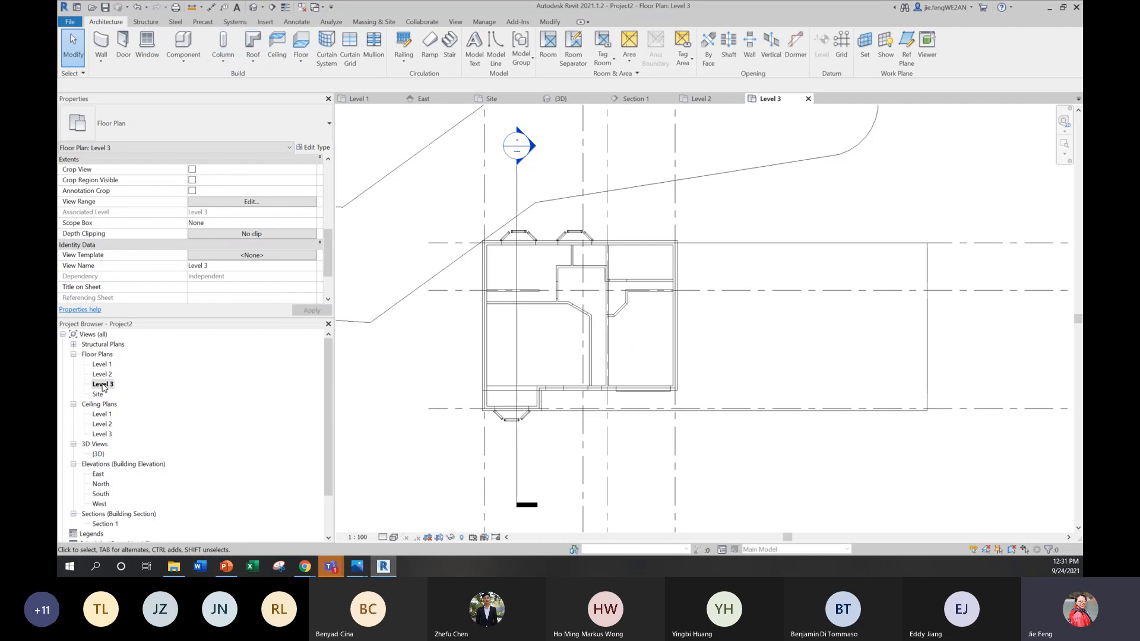
{"action": "left_click", "coordinate": [259, 63]}
{"action": "left_click", "coordinate": [265, 74]}
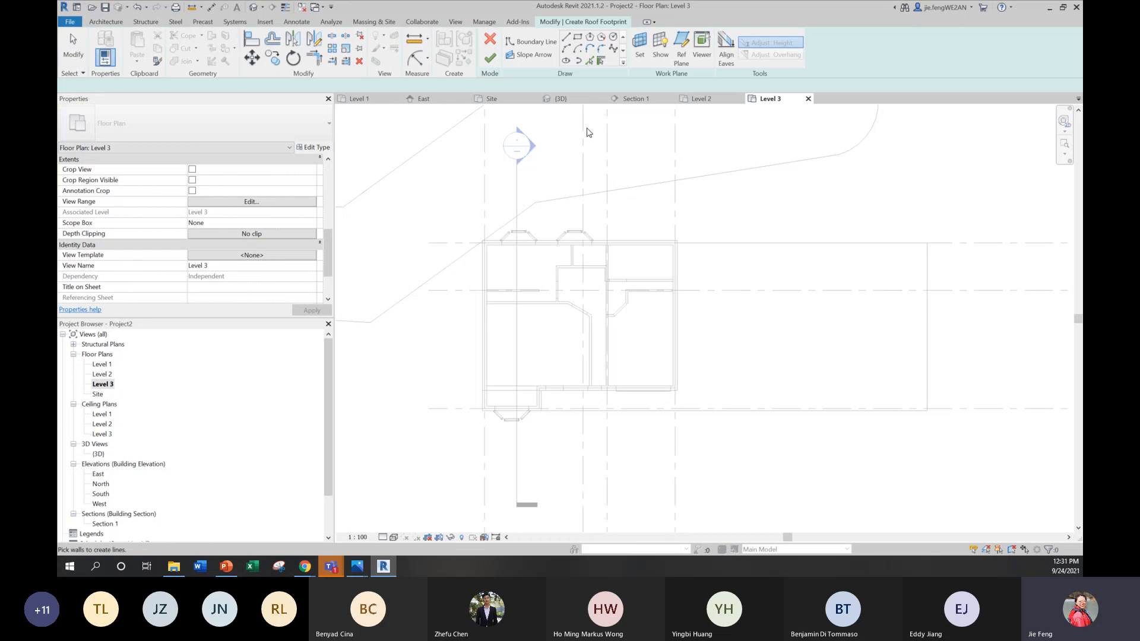
{"action": "scroll", "coordinate": [513, 240], "scroll_direction": "up", "scroll_amount": 2}
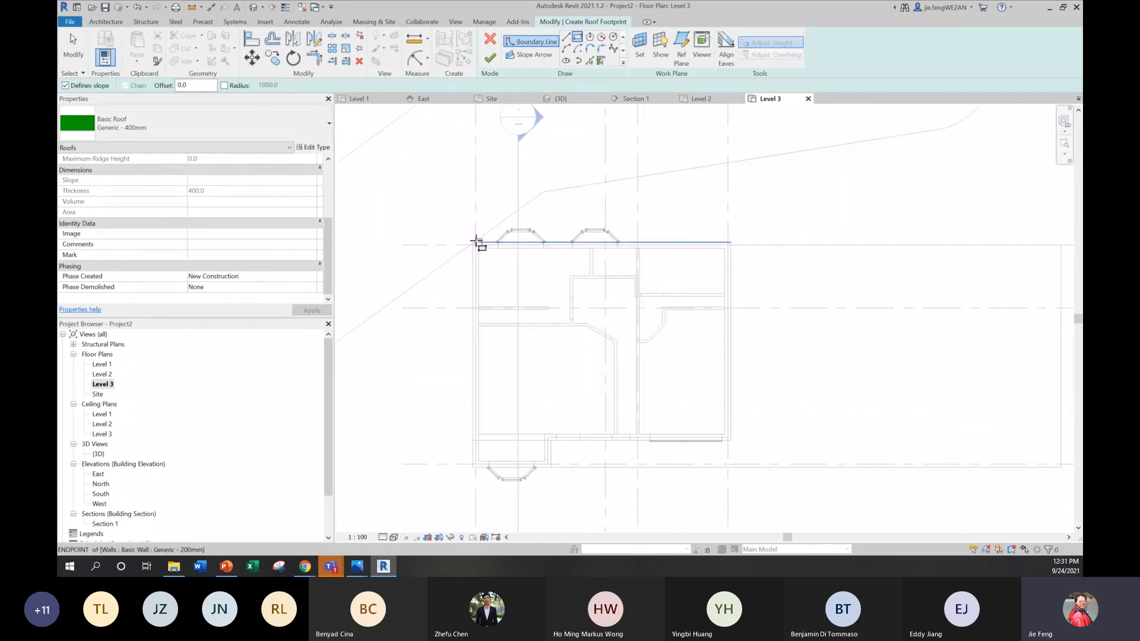
{"action": "left_click", "coordinate": [461, 237]}
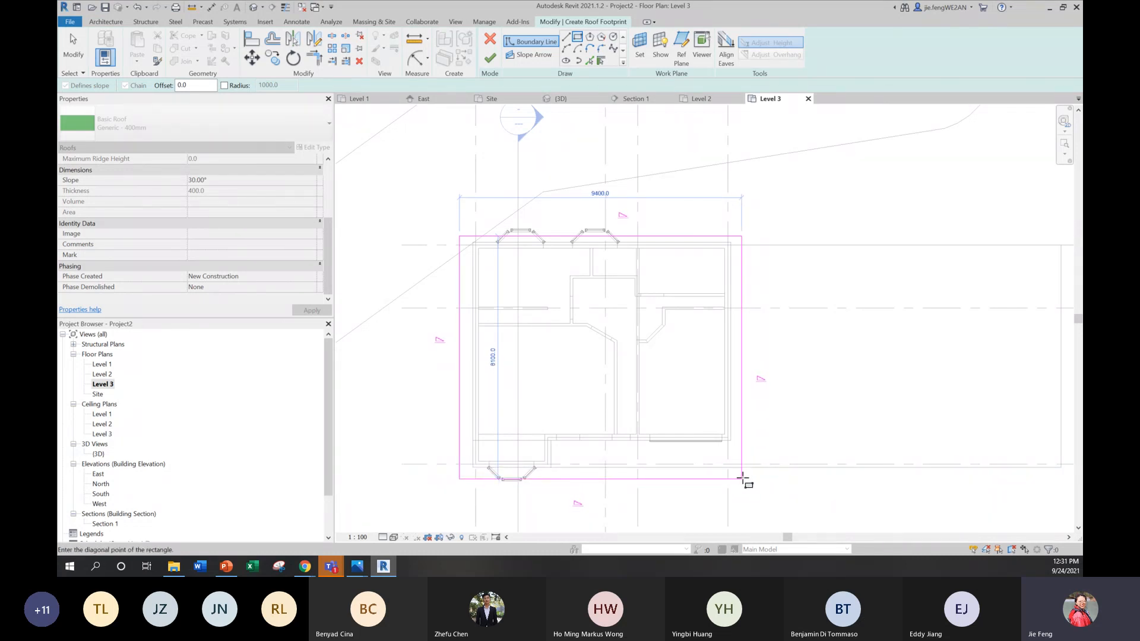
{"action": "left_click", "coordinate": [741, 479]}
{"action": "key", "text": "Escape"}
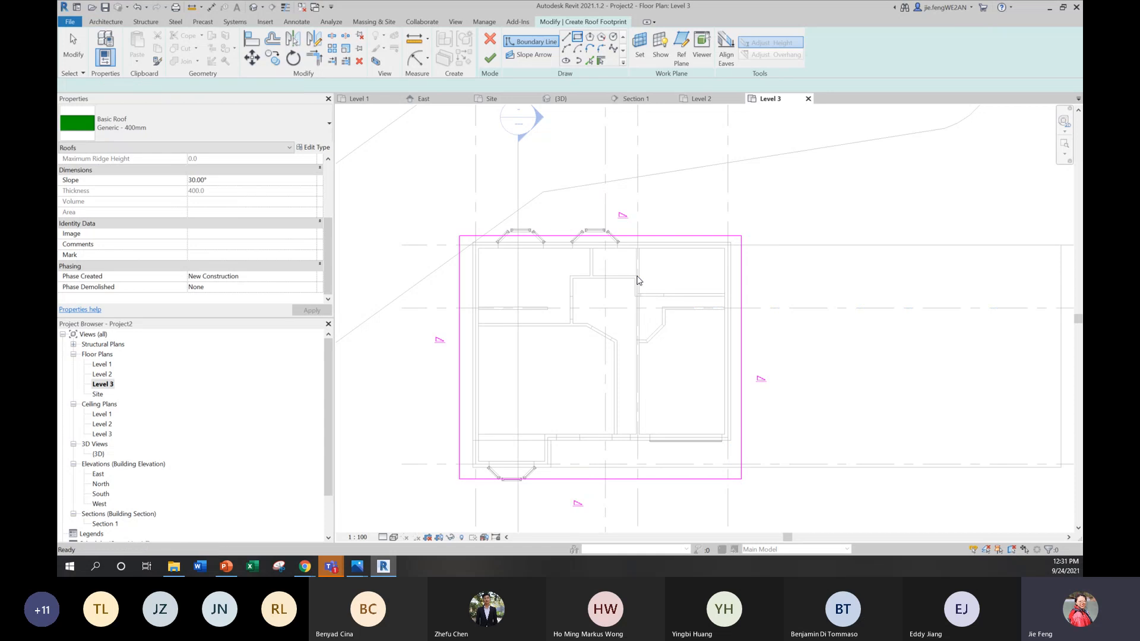
Step: Turn off Defines Slope for the roof footprint's rear (north) and west boundary lines
{"action": "left_click", "coordinate": [659, 237]}
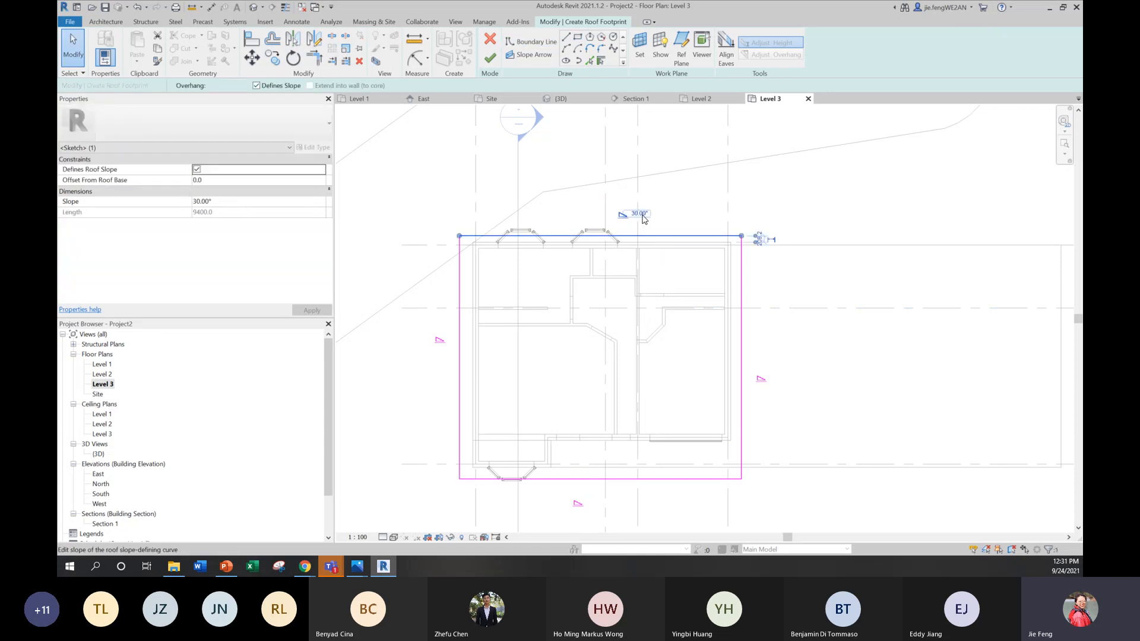
{"action": "left_click", "coordinate": [256, 85]}
{"action": "left_click", "coordinate": [461, 311]}
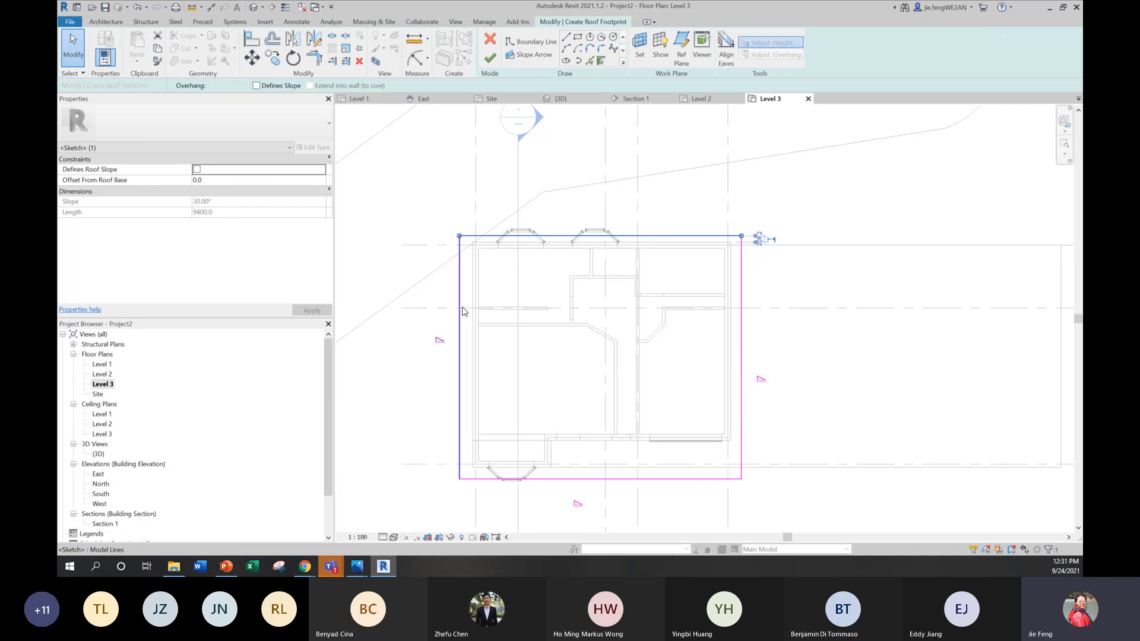
{"action": "left_click", "coordinate": [256, 85]}
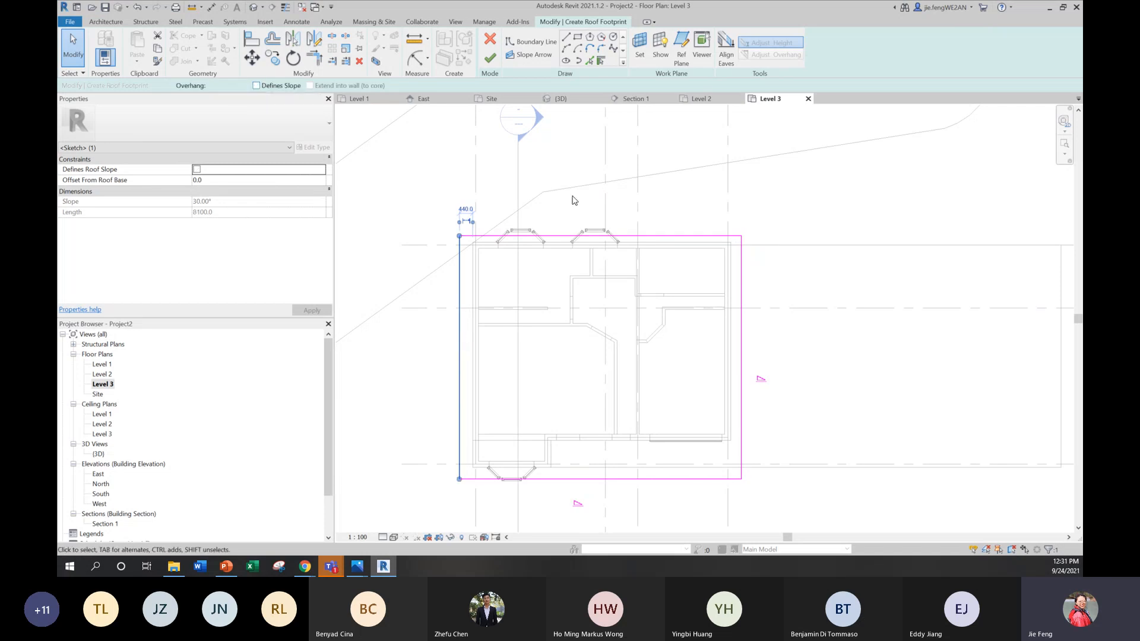
Step: Leave only the south boundary line of the roof footprint slope-defining, set it to 10°, and finish the roof
{"action": "left_click", "coordinate": [741, 355]}
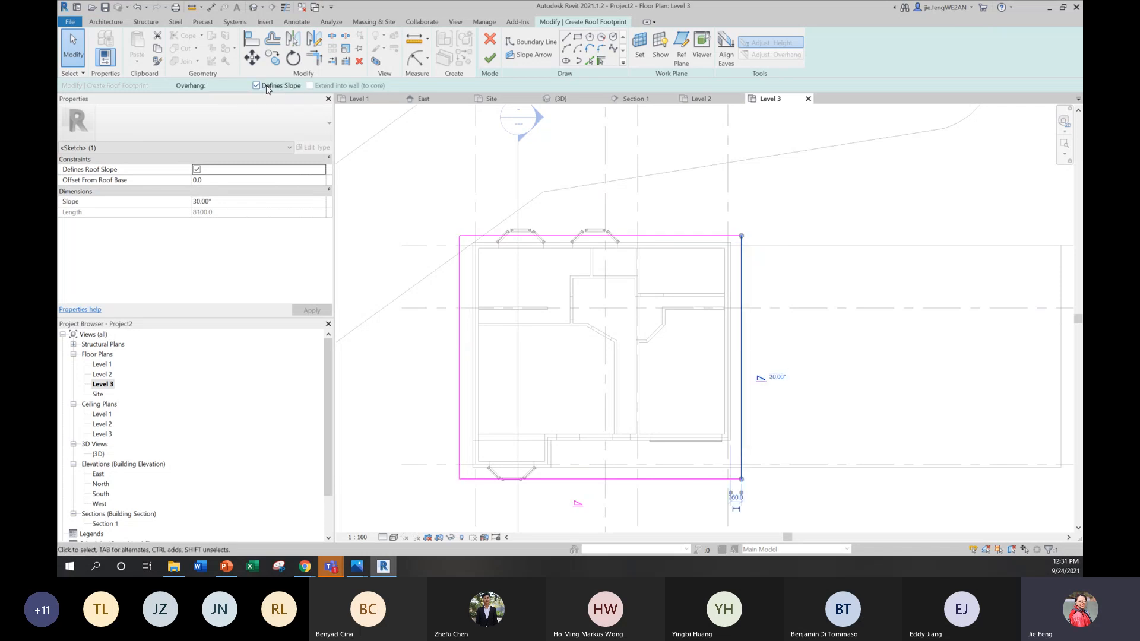
{"action": "left_click", "coordinate": [257, 86]}
{"action": "left_click", "coordinate": [649, 479]}
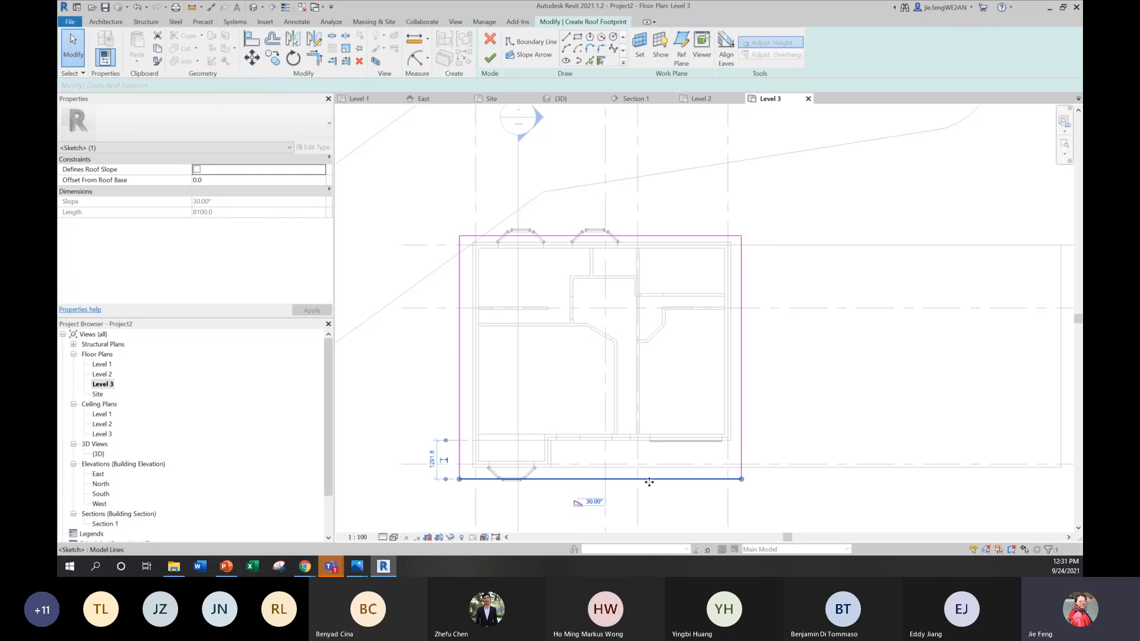
{"action": "left_click", "coordinate": [596, 502]}
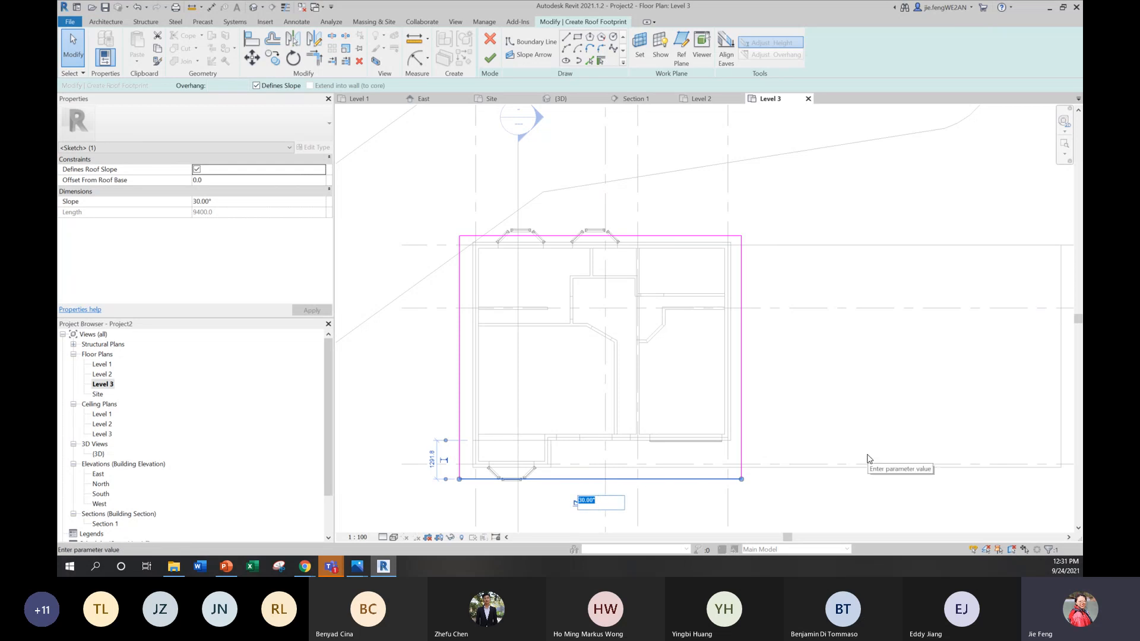
{"action": "type", "text": "10"}
{"action": "key", "text": "Return"}
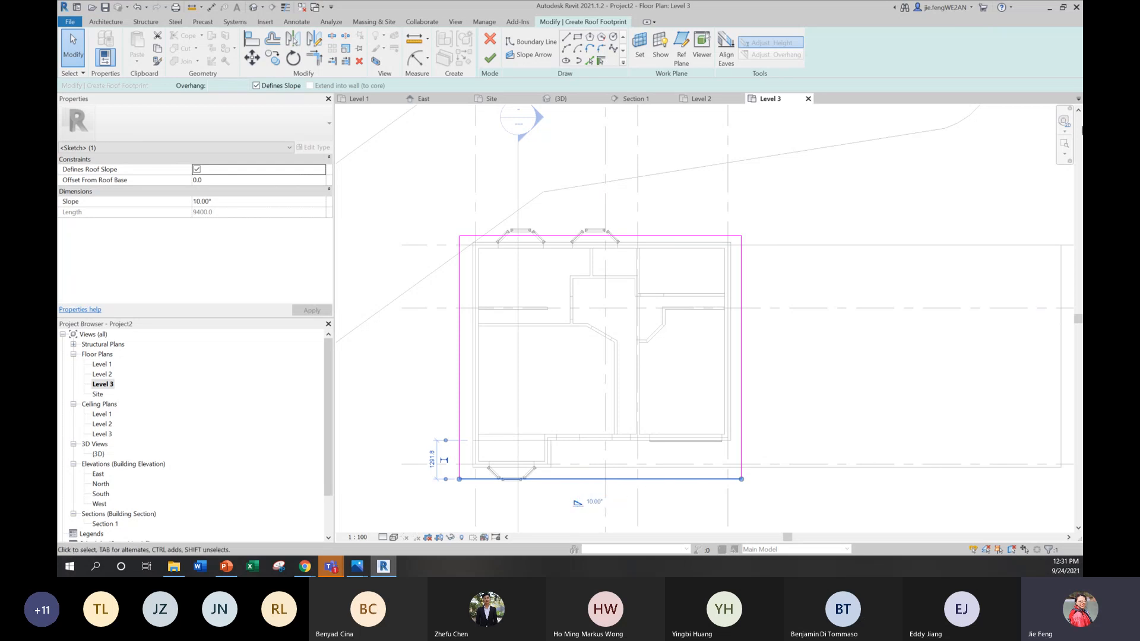
{"action": "left_click", "coordinate": [490, 57]}
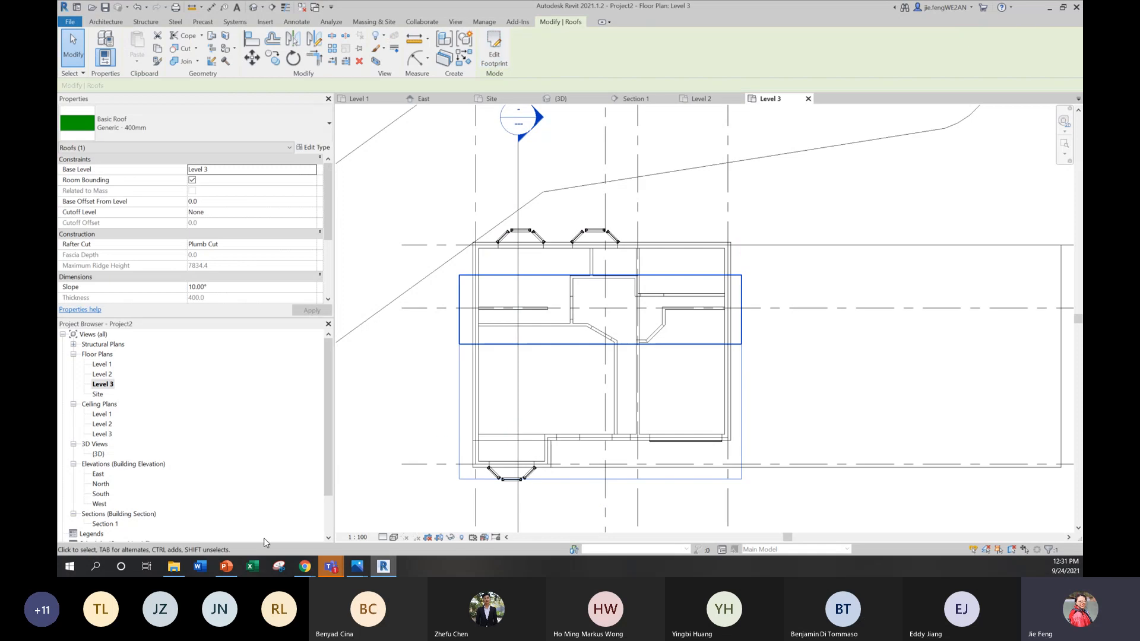
Step: Open the 3D view and examine from several sides how the sloped roof sits above the Level 2 walls
{"action": "double_click", "coordinate": [99, 453]}
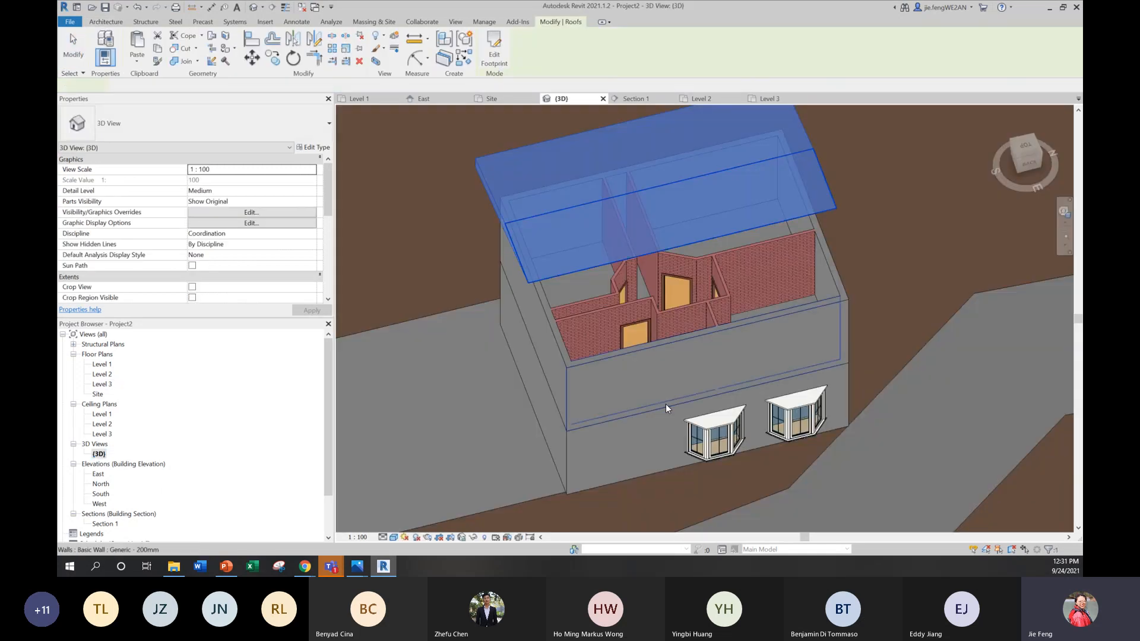
{"action": "scroll", "coordinate": [640, 365], "scroll_direction": "down", "scroll_amount": 3}
{"action": "middle_click_drag", "start_coordinate": [640, 365], "coordinate": [774, 280], "text": "shift"}
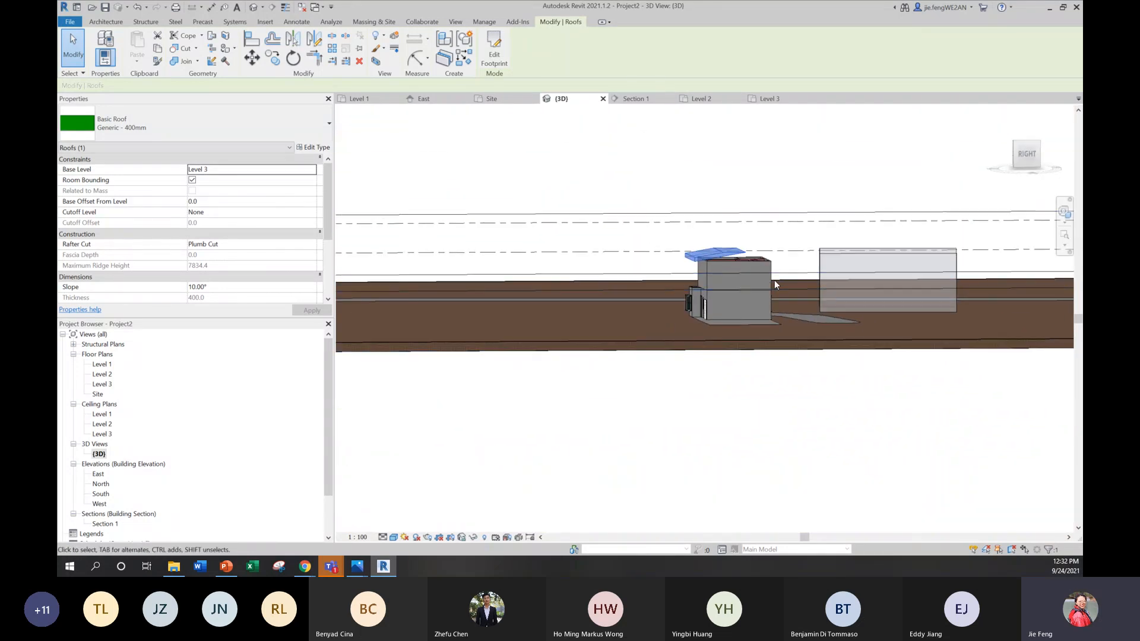
{"action": "left_click", "coordinate": [784, 273]}
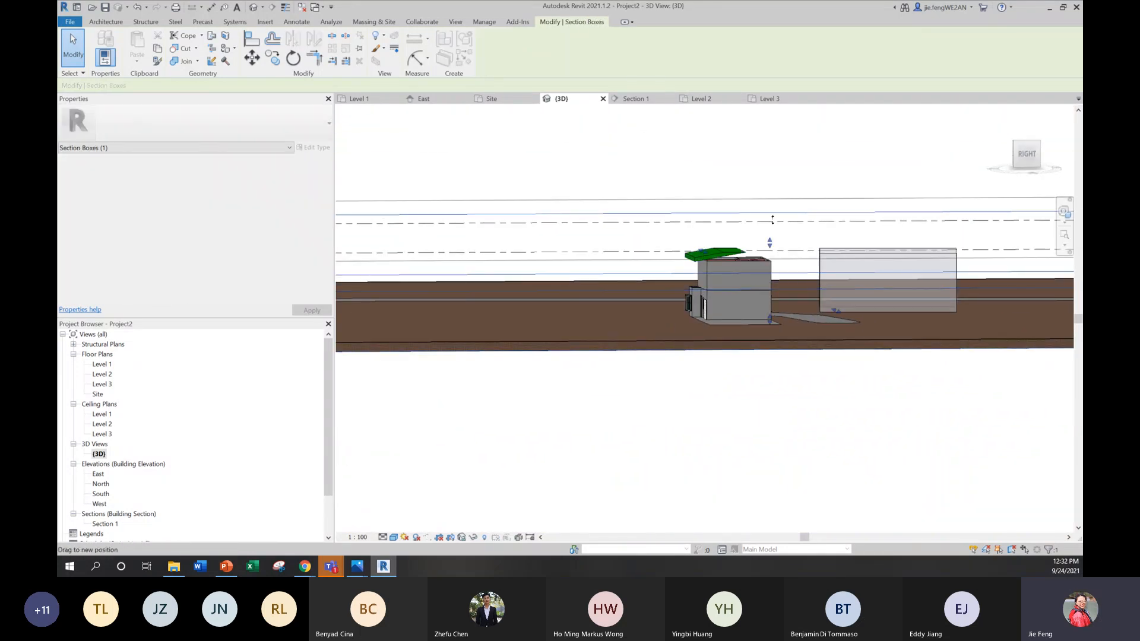
{"action": "left_click", "coordinate": [853, 493]}
{"action": "scroll", "coordinate": [804, 238], "scroll_direction": "up", "scroll_amount": 5}
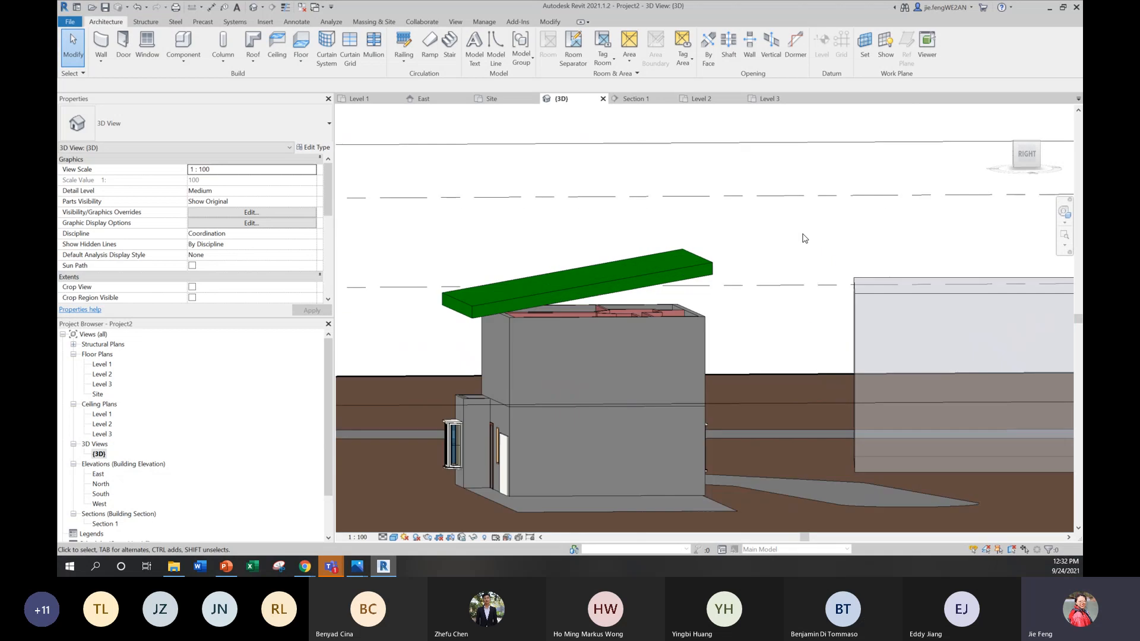
{"action": "middle_click_drag", "start_coordinate": [734, 374], "coordinate": [679, 397], "text": "shift"}
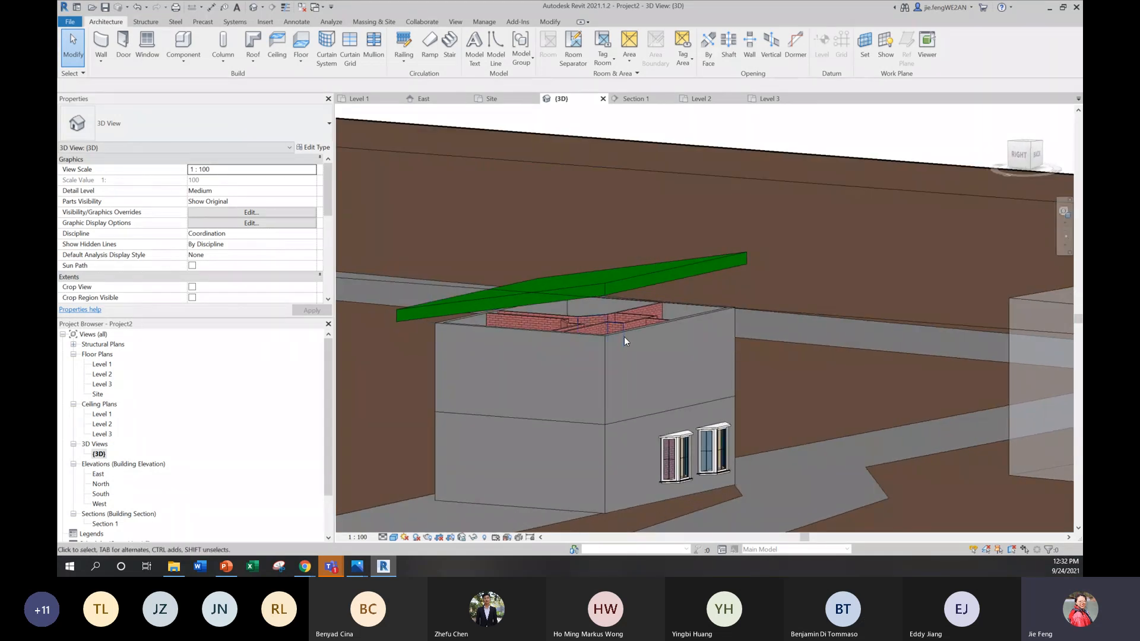
{"action": "middle_click_drag", "start_coordinate": [624, 325], "coordinate": [615, 327], "text": "shift"}
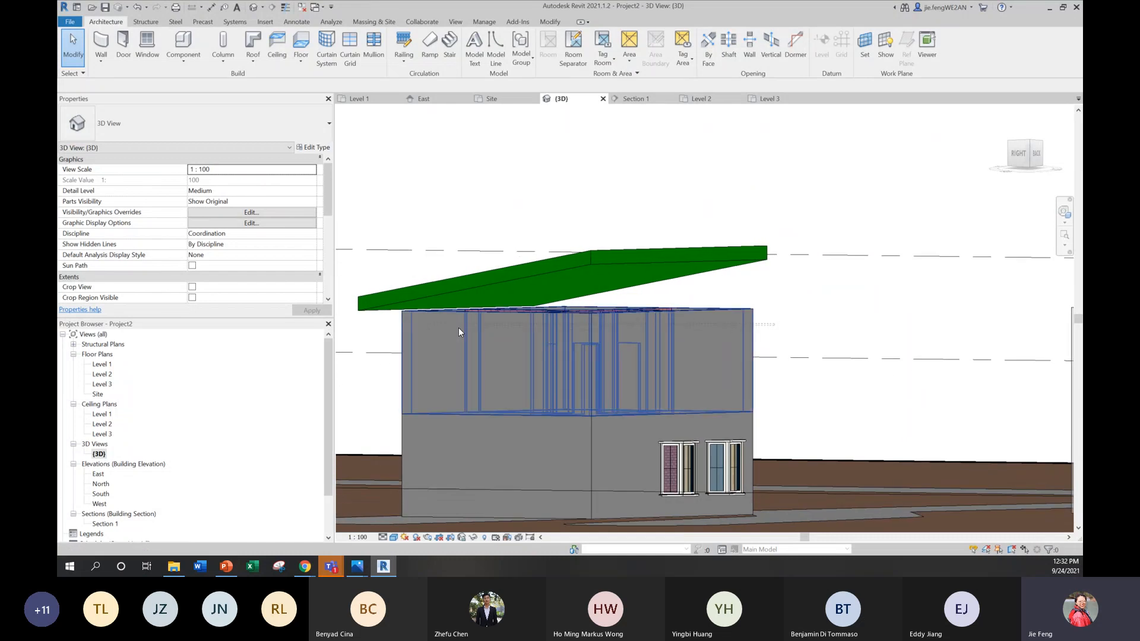
Step: Attach the tops of all the Level 2 walls to the sloped roof
{"action": "left_click", "coordinate": [398, 329]}
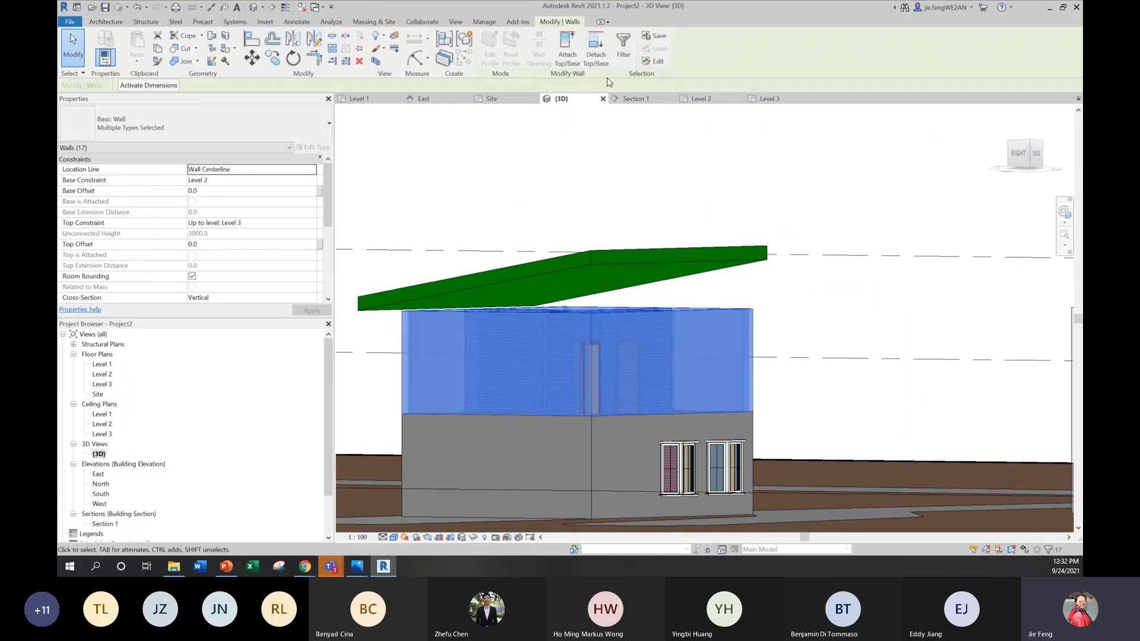
{"action": "left_click", "coordinate": [565, 55]}
{"action": "left_click", "coordinate": [643, 263]}
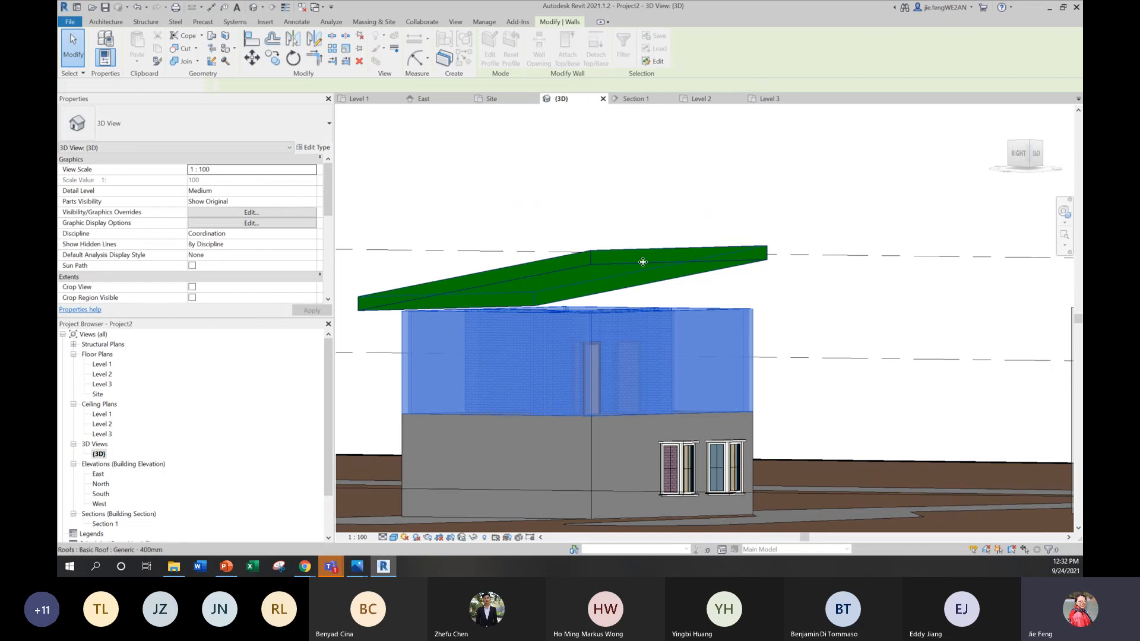
{"action": "key", "text": "Escape"}
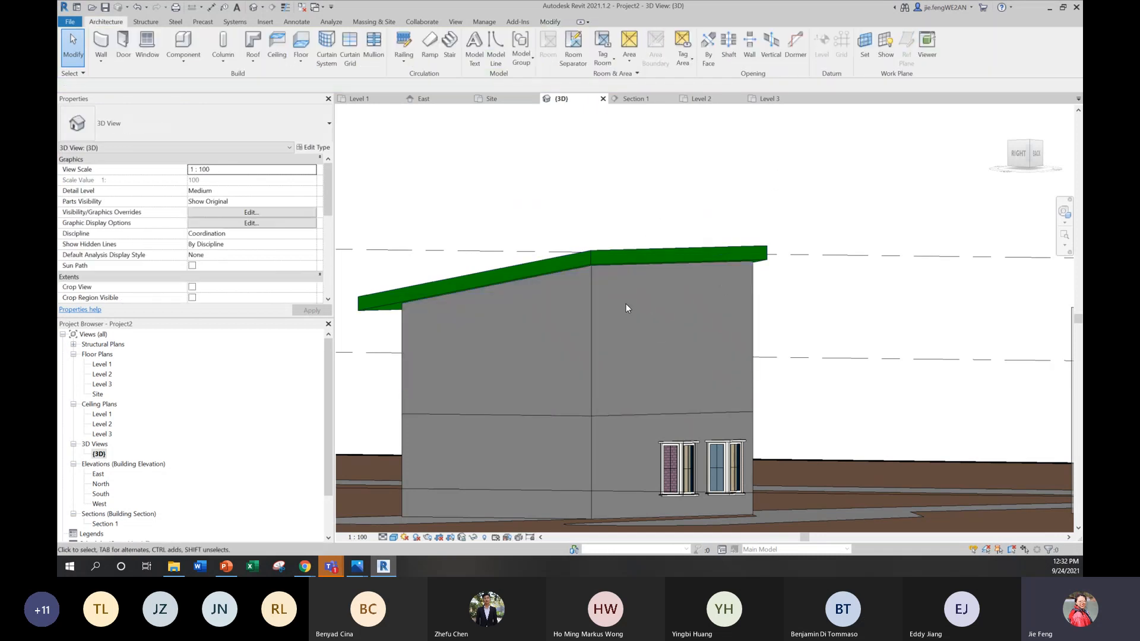
{"action": "middle_click_drag", "start_coordinate": [625, 304], "coordinate": [774, 333], "text": "shift"}
{"action": "scroll", "coordinate": [775, 333], "scroll_direction": "down", "scroll_amount": 3}
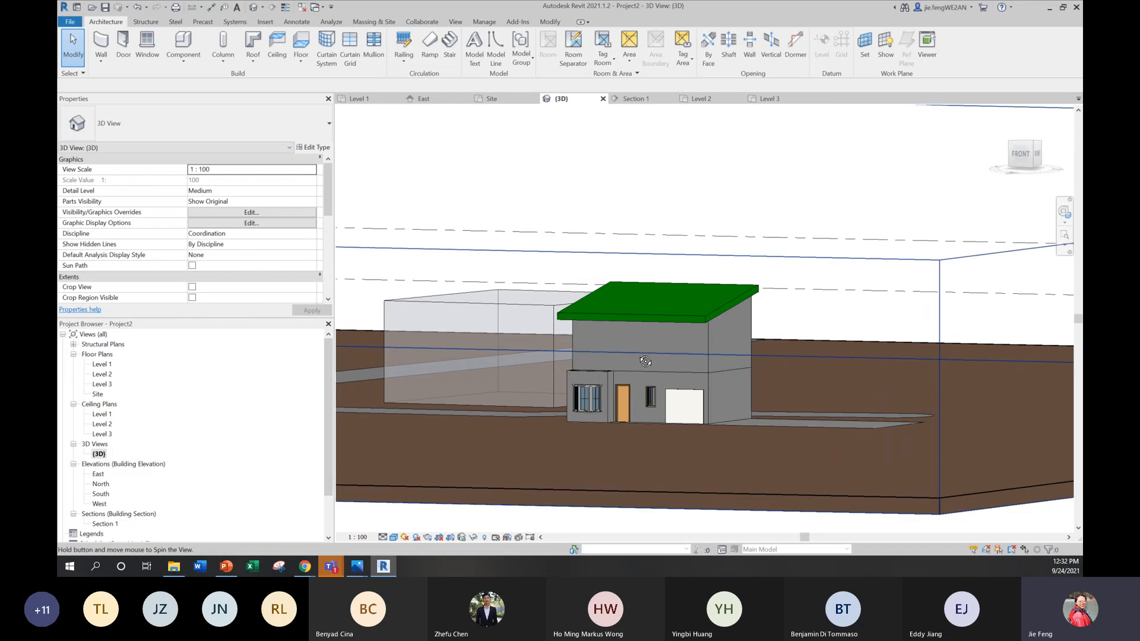
{"action": "middle_click_drag", "start_coordinate": [516, 314], "coordinate": [618, 350], "text": "shift"}
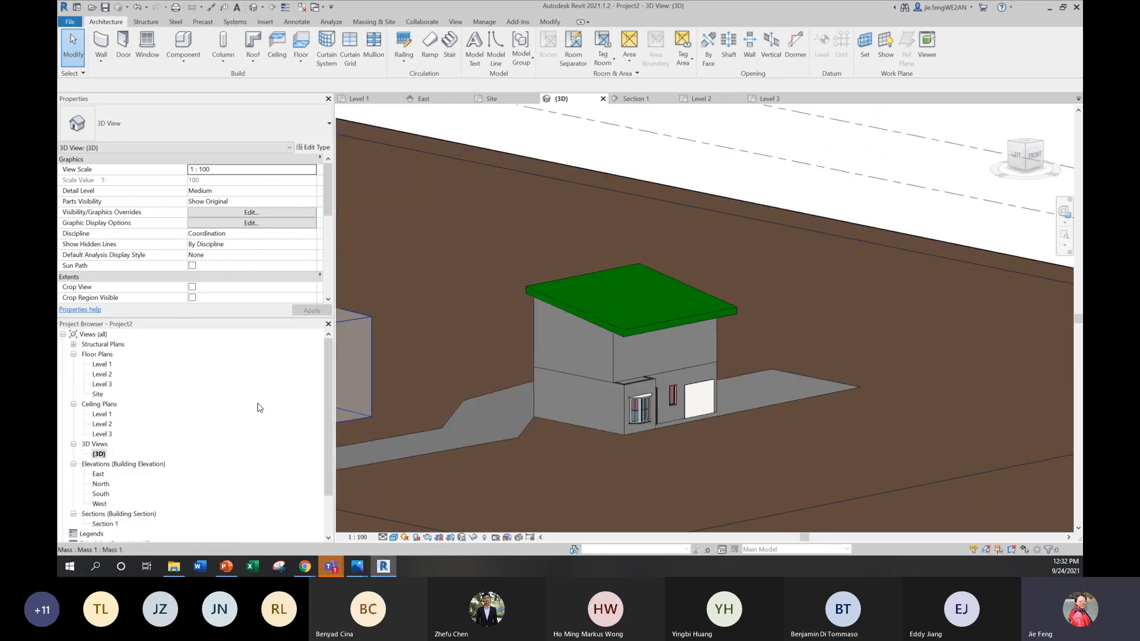
Step: On the Level 2 plan, place a 2200 x 1500 x 450mm M_Window-Bay-Casement-45_Degree_Angle window in the rear wall of the 3.4x2.8 bedroom
{"action": "double_click", "coordinate": [102, 374]}
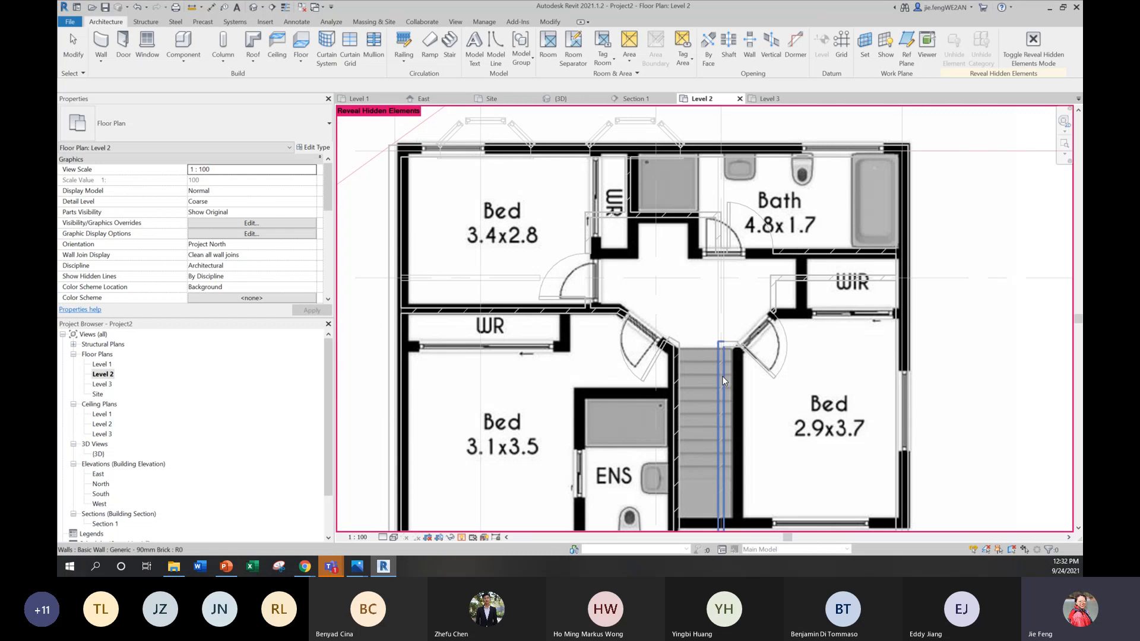
{"action": "scroll", "coordinate": [722, 376], "scroll_direction": "down", "scroll_amount": 1}
{"action": "middle_click_drag", "start_coordinate": [628, 343], "coordinate": [598, 354]}
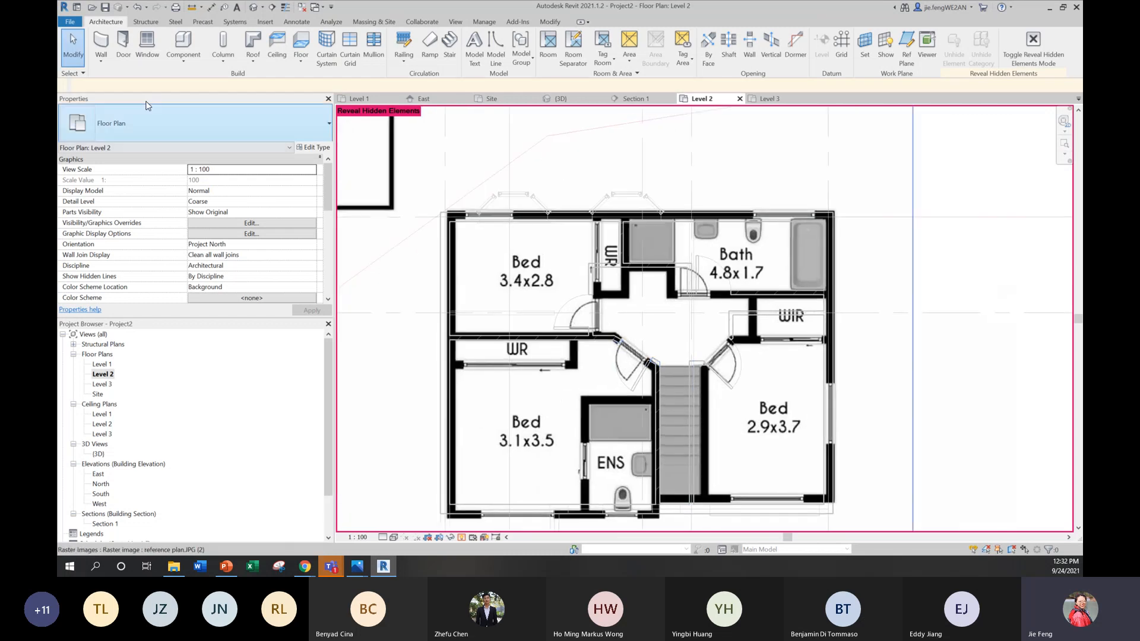
{"action": "left_click", "coordinate": [137, 61]}
{"action": "left_click", "coordinate": [137, 136]}
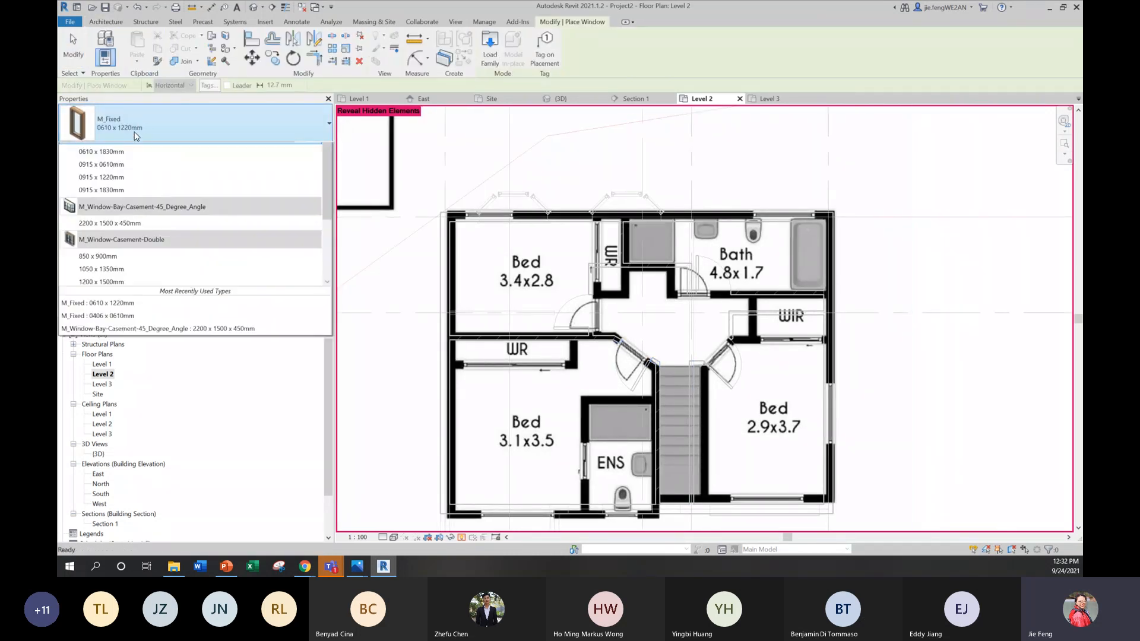
{"action": "left_click", "coordinate": [178, 318]}
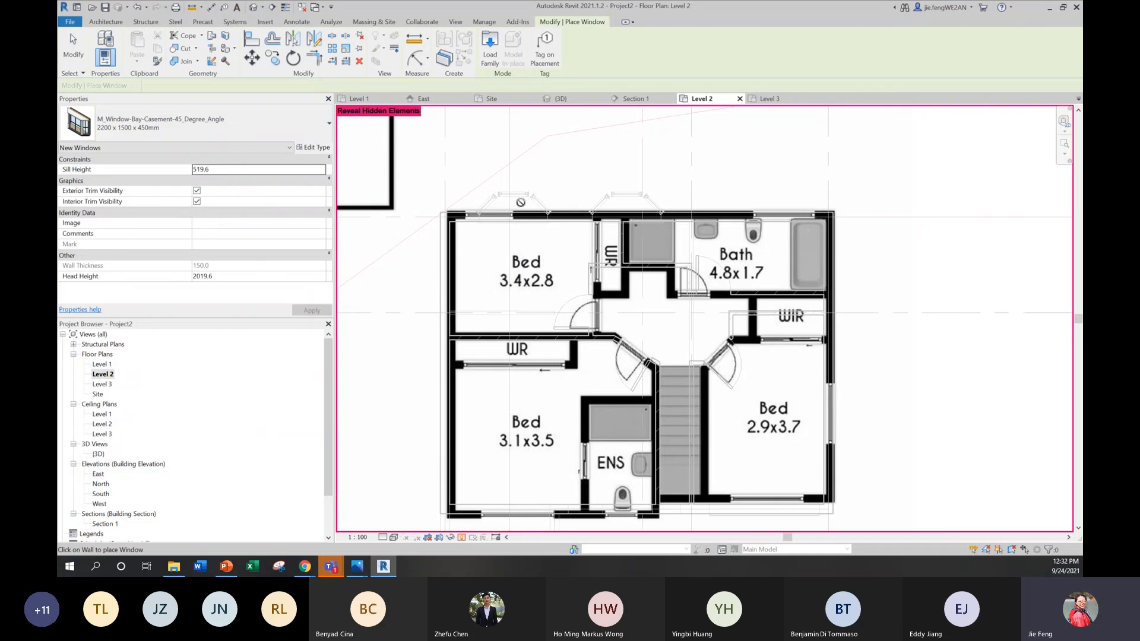
{"action": "left_click", "coordinate": [512, 212]}
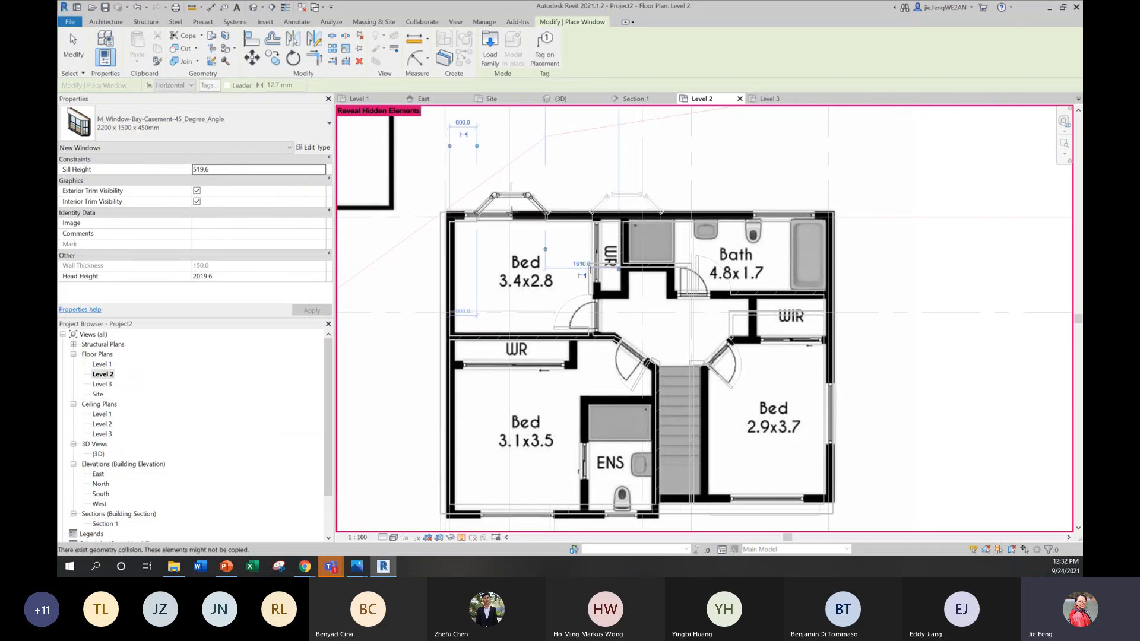
Step: Place 2200 x 1500 x 450mm bay casement windows in the front walls of the 3.1x3.5 and 2.9x3.7 bedrooms
{"action": "middle_click_drag", "start_coordinate": [552, 380], "coordinate": [566, 274]}
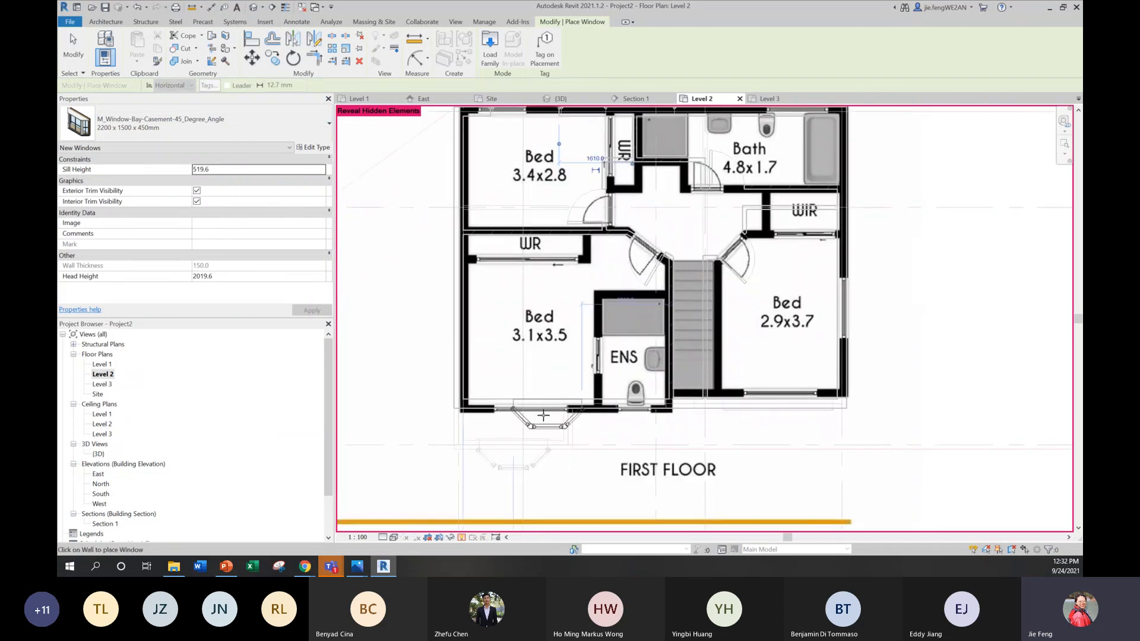
{"action": "left_click", "coordinate": [530, 408]}
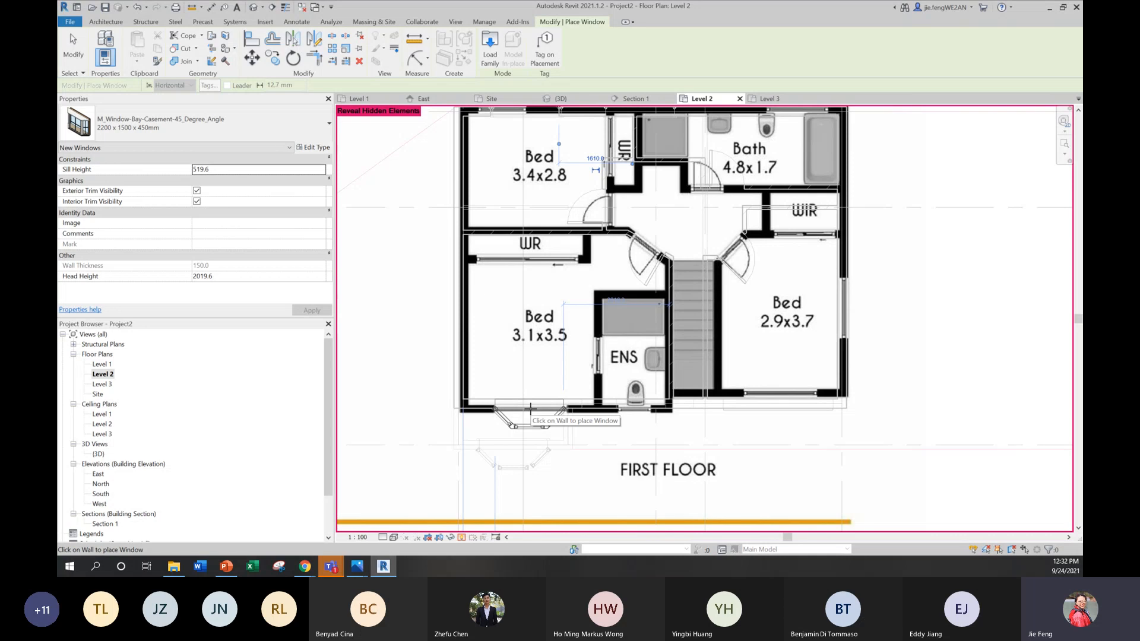
{"action": "left_click", "coordinate": [782, 409]}
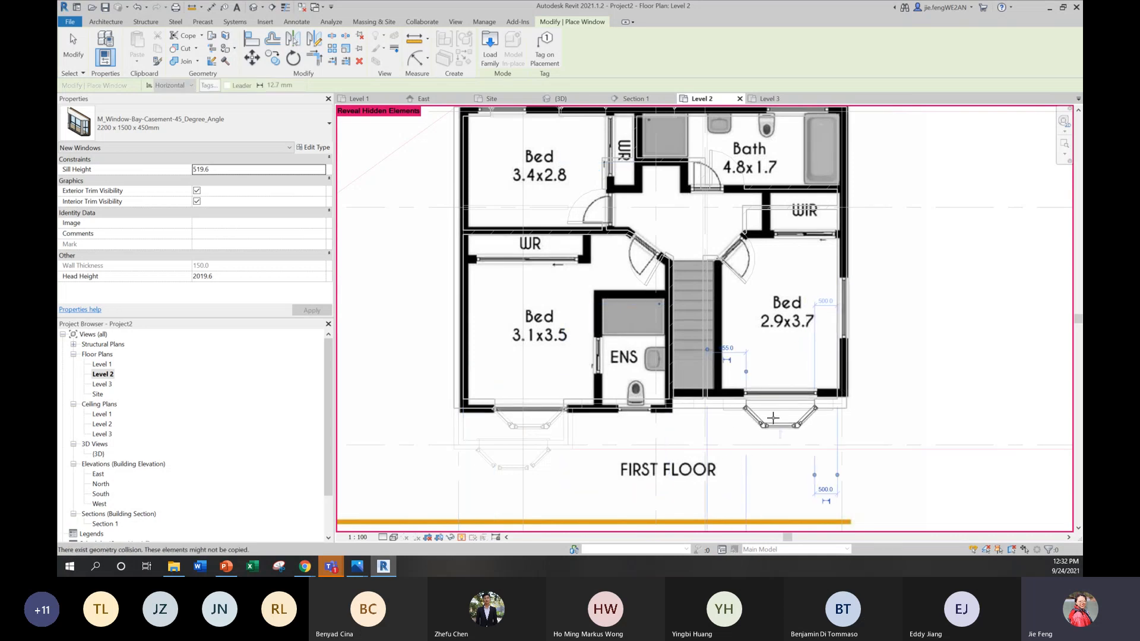
Step: Place the same bay window type in the east wall of the 2.9x3.7 bedroom and the rear wall of the bathroom
{"action": "left_click", "coordinate": [844, 304]}
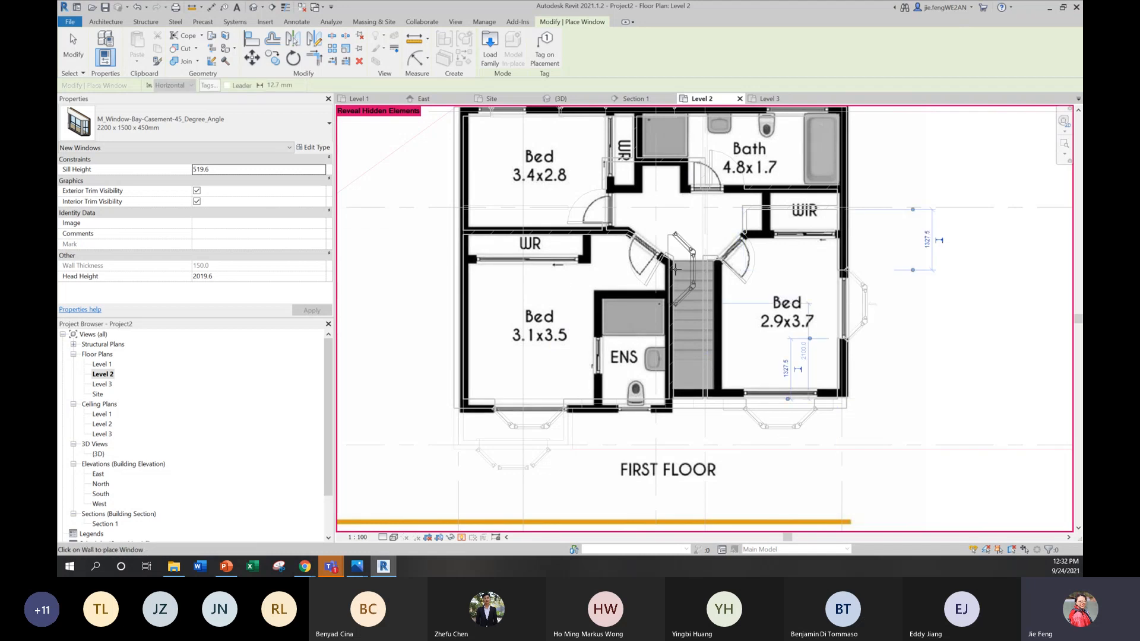
{"action": "middle_click_drag", "start_coordinate": [675, 270], "coordinate": [638, 322]}
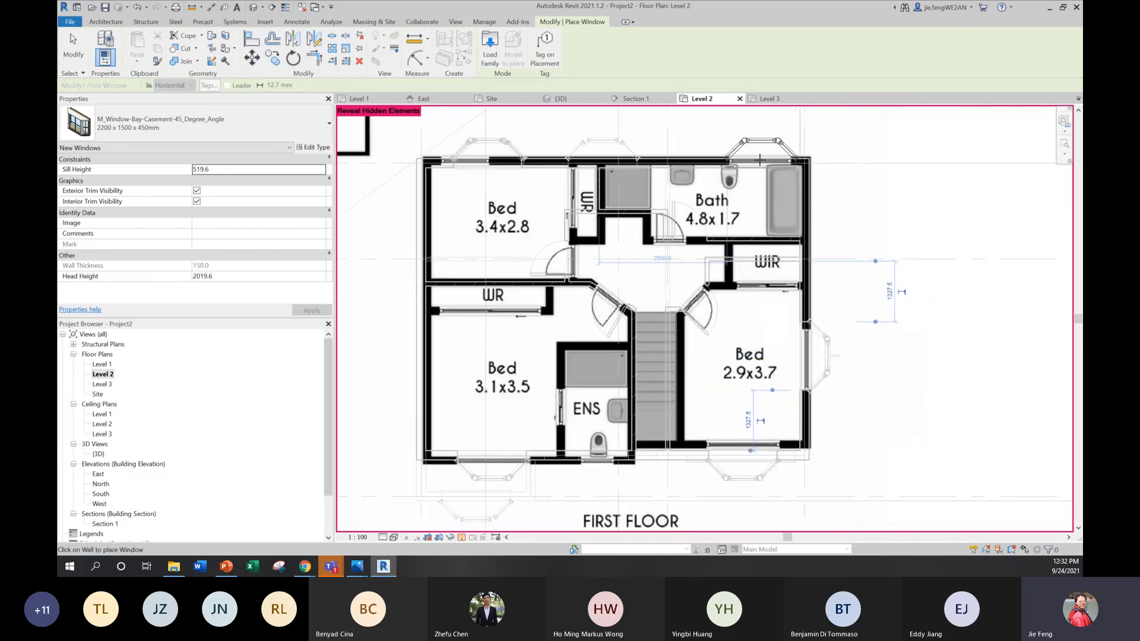
{"action": "left_click", "coordinate": [761, 159]}
{"action": "key", "text": "Escape"}
Step: Open the 3D view and inspect the bay windows on the front of the house
{"action": "double_click", "coordinate": [98, 454]}
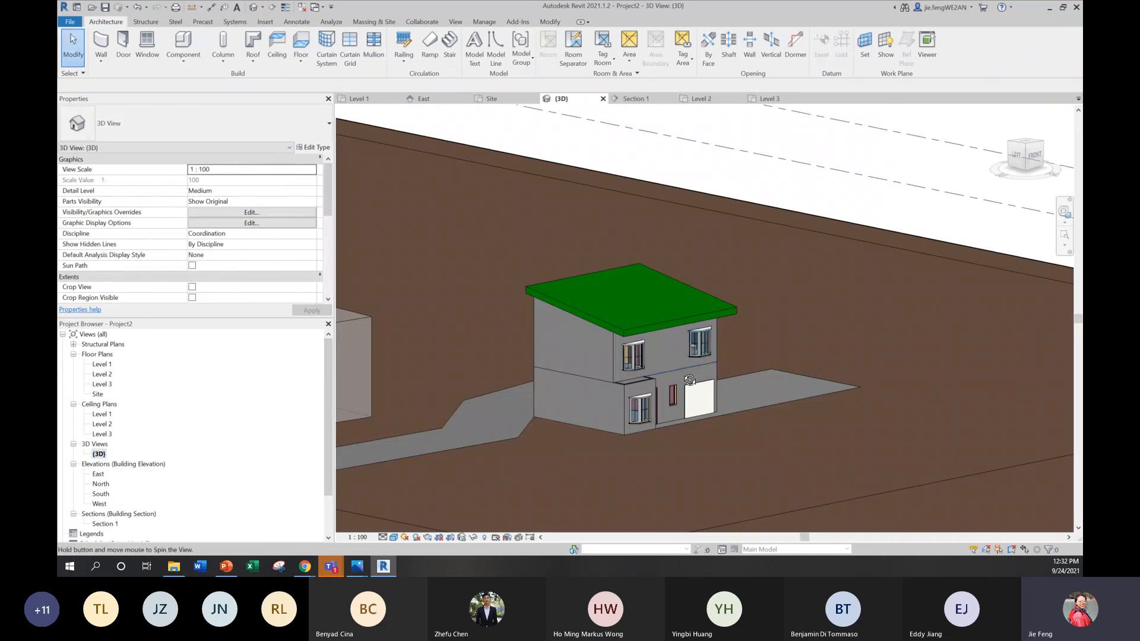
{"action": "mouse_move", "coordinate": [706, 362]}
{"action": "middle_mouse_down", "text": "shift"}
{"action": "mouse_move", "coordinate": [744, 386]}
{"action": "mouse_move", "coordinate": [765, 353]}
{"action": "mouse_move", "coordinate": [673, 422]}
{"action": "mouse_move", "coordinate": [843, 321]}
{"action": "mouse_move", "coordinate": [837, 376]}
{"action": "mouse_move", "coordinate": [725, 395]}
{"action": "mouse_move", "coordinate": [742, 380]}
{"action": "mouse_move", "coordinate": [696, 359]}
{"action": "middle_mouse_up", "text": "shift"}
{"action": "scroll", "coordinate": [696, 359], "scroll_direction": "up", "scroll_amount": 3}
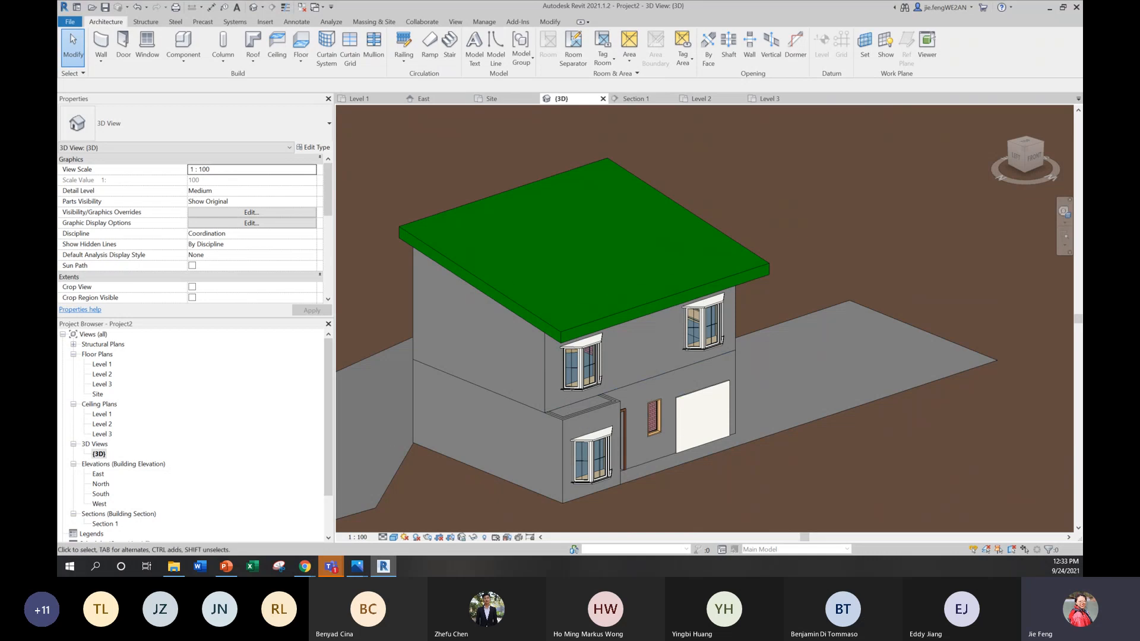
Step: Switch to the week 2 presentation in PowerPoint, show slide 11, and highlight the Week 2 student names in the video call table
{"action": "mouse_move", "coordinate": [337, 568]}
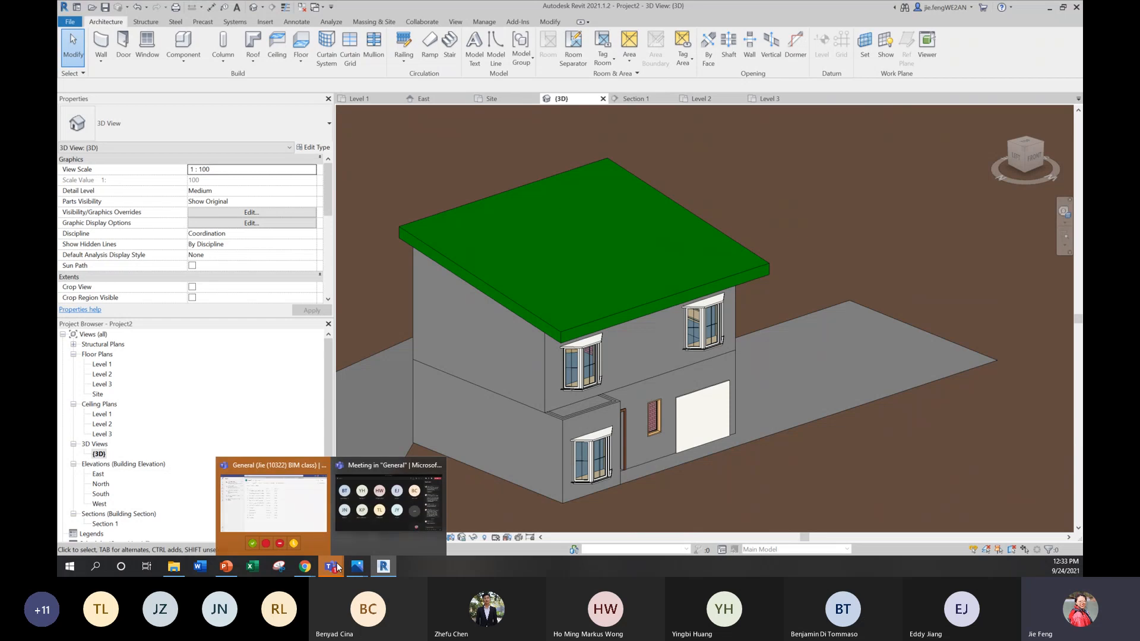
{"action": "mouse_move", "coordinate": [287, 503]}
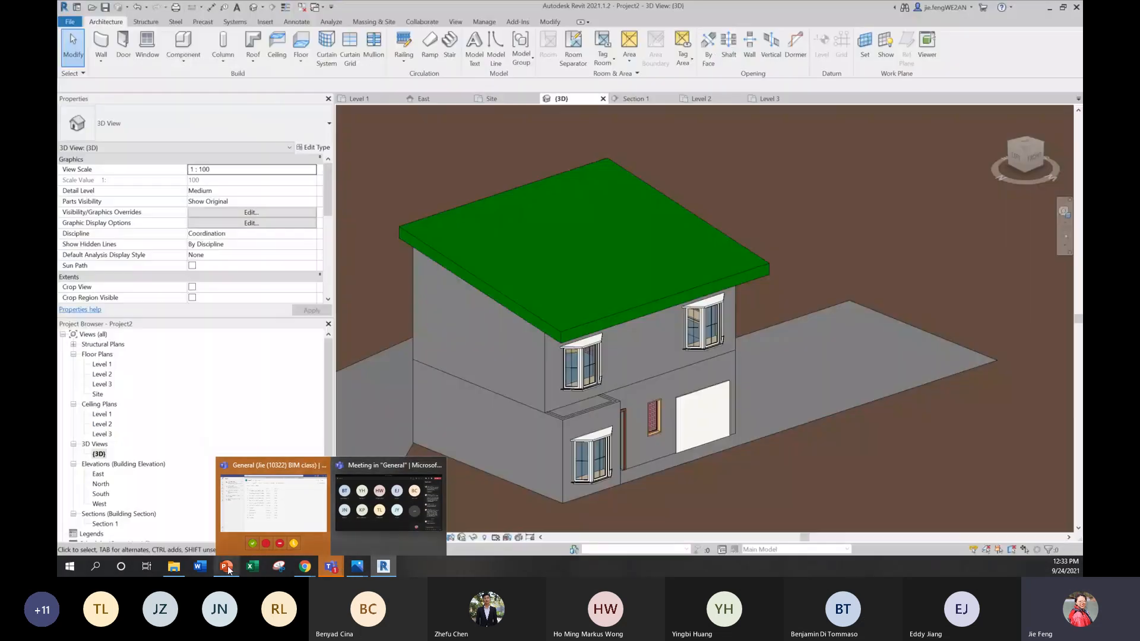
{"action": "left_click", "coordinate": [227, 566]}
{"action": "scroll", "coordinate": [204, 409], "scroll_direction": "down", "scroll_amount": 3}
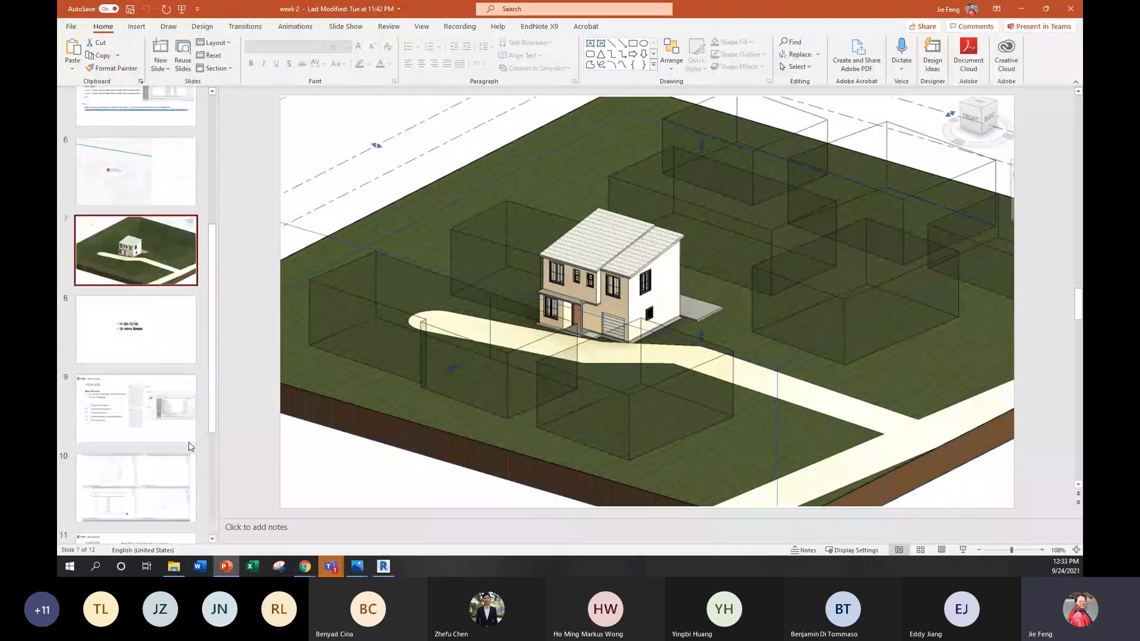
{"action": "scroll", "coordinate": [140, 515], "scroll_direction": "down", "scroll_amount": 2}
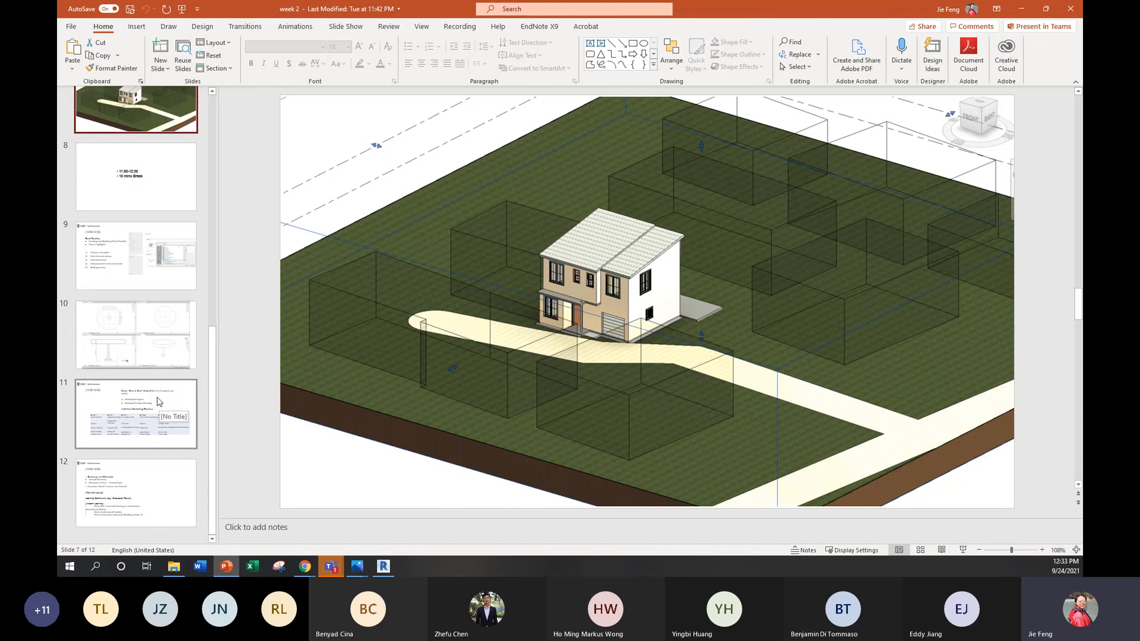
{"action": "left_click", "coordinate": [143, 412]}
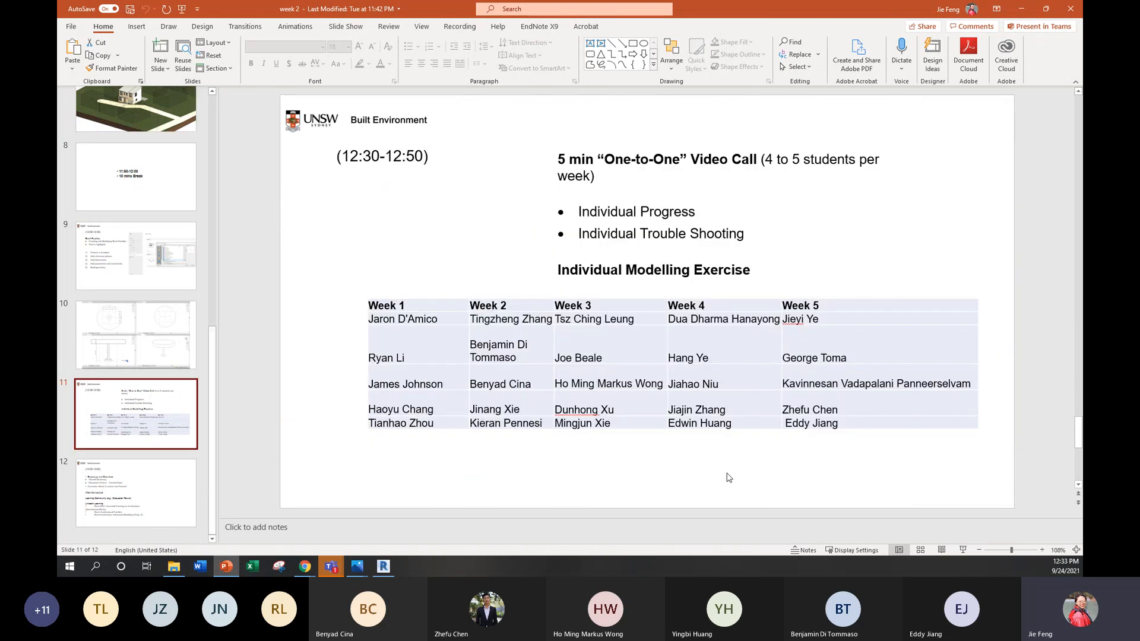
{"action": "left_click", "coordinate": [484, 314]}
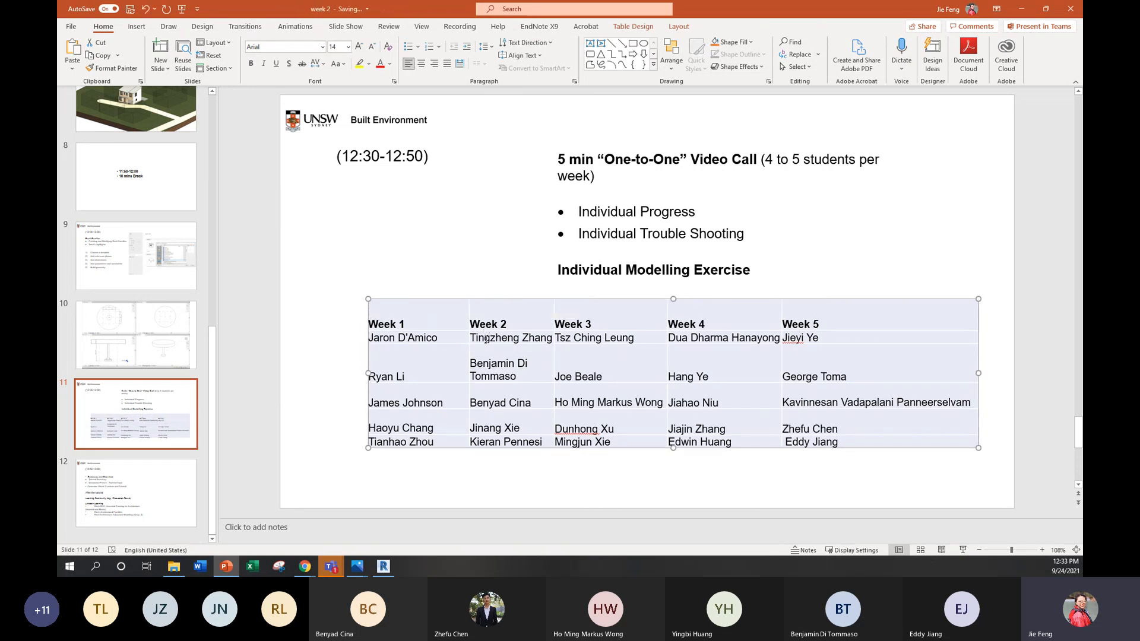
{"action": "left_click_drag", "start_coordinate": [486, 338], "coordinate": [507, 441]}
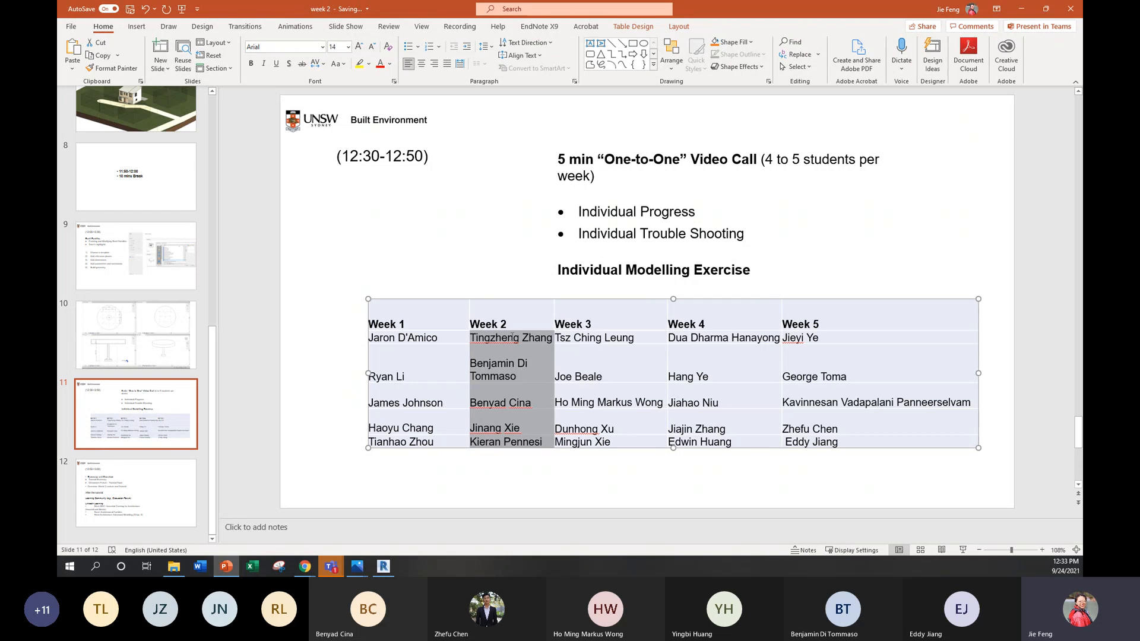
{"action": "left_click", "coordinate": [406, 210]}
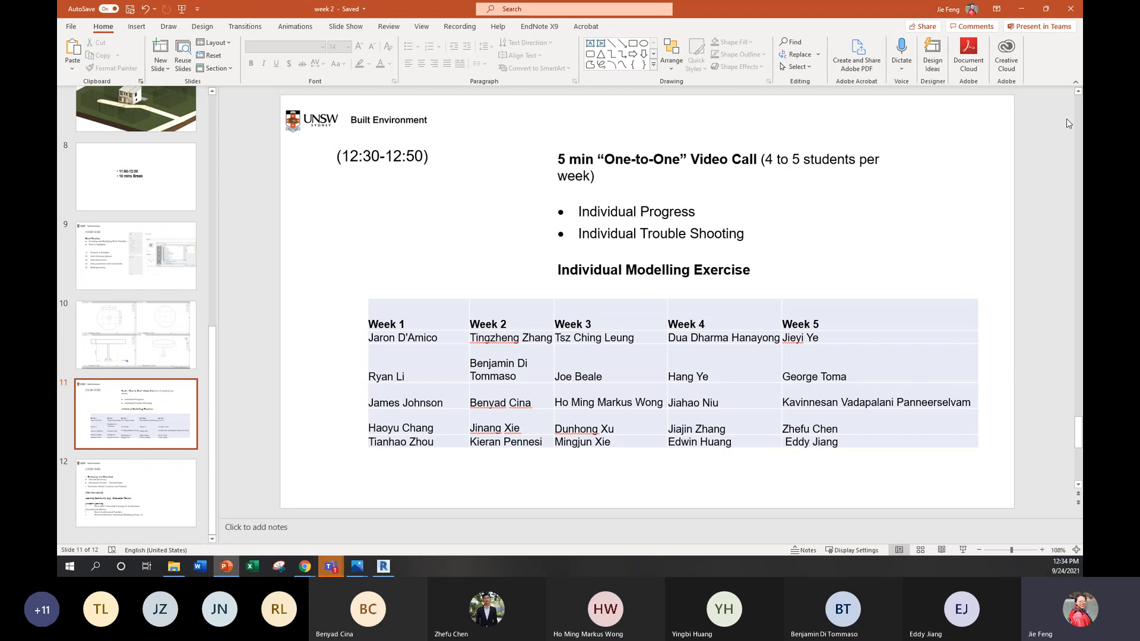
Step: Check the class's Week 2 files in Microsoft Teams and return to the video call schedule slide in PowerPoint
{"action": "left_click", "coordinate": [1021, 8]}
{"action": "mouse_move", "coordinate": [336, 571]}
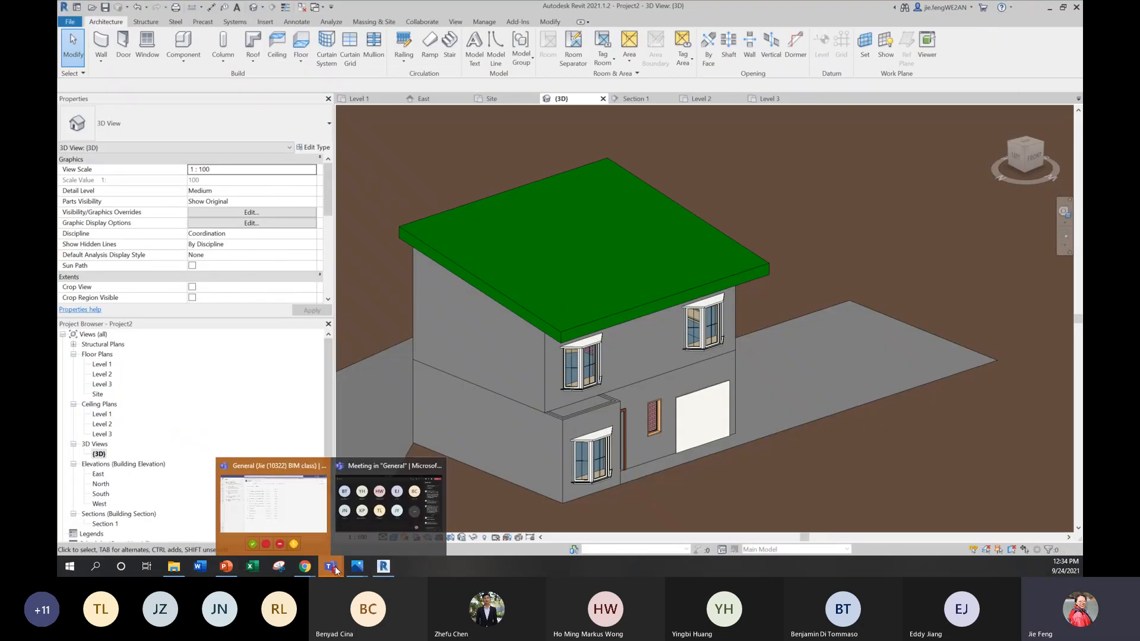
{"action": "left_click", "coordinate": [308, 518]}
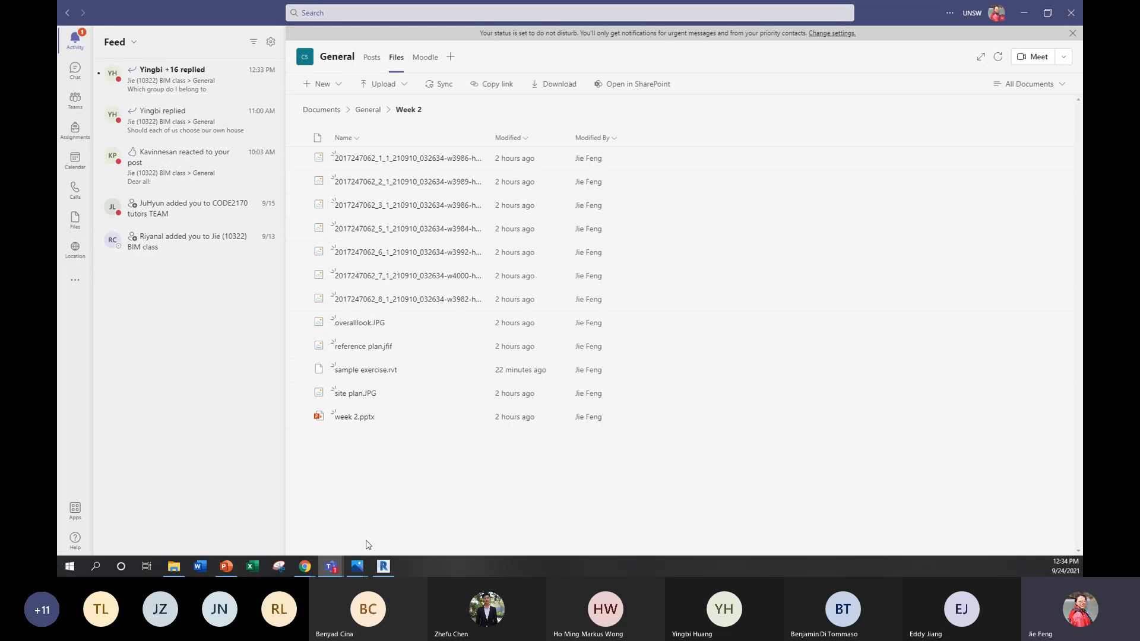
{"action": "left_click", "coordinate": [226, 566]}
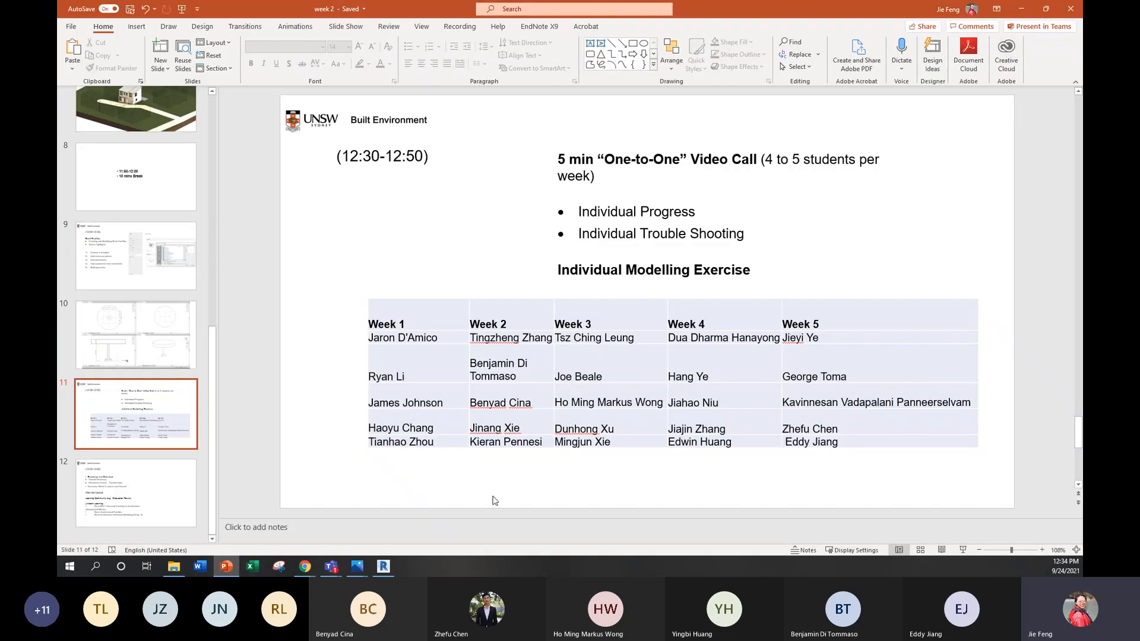
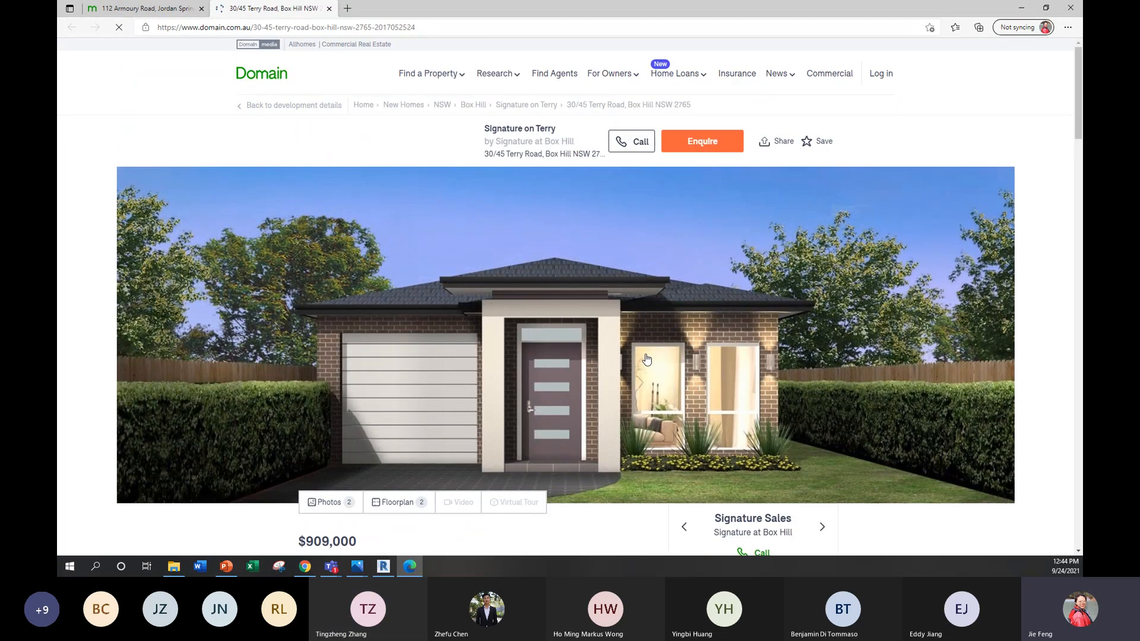
Step: Copy the property address from the Domain listing and search the web for it in a new browser tab
{"action": "scroll", "coordinate": [647, 359], "scroll_direction": "down", "scroll_amount": 6}
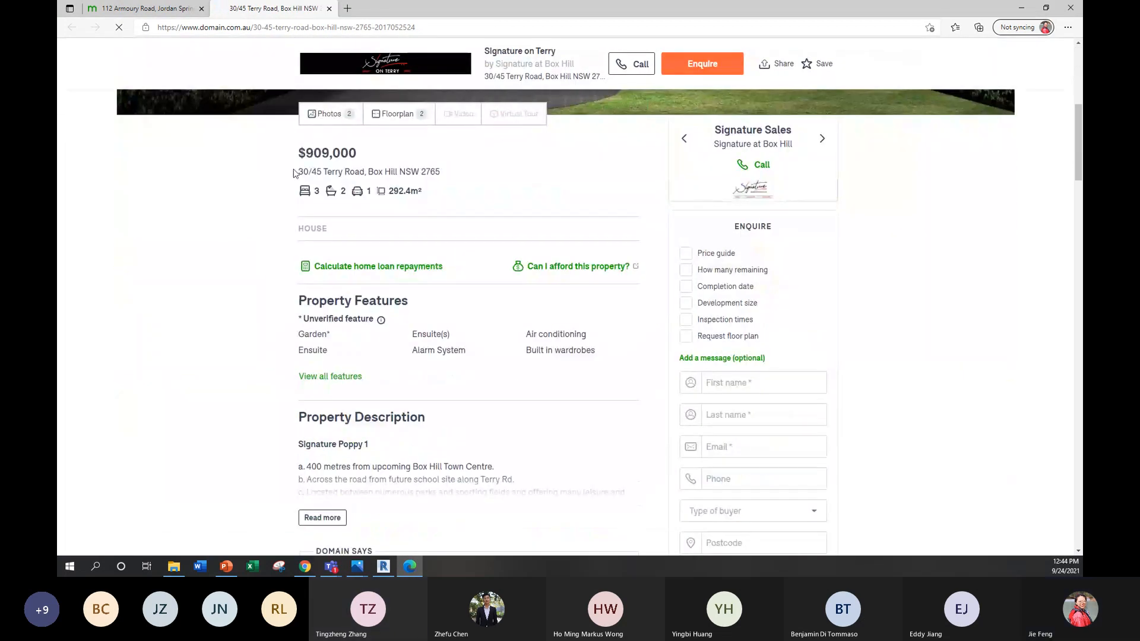
{"action": "left_click_drag", "start_coordinate": [296, 173], "coordinate": [422, 172]}
{"action": "key", "text": "ctrl+c"}
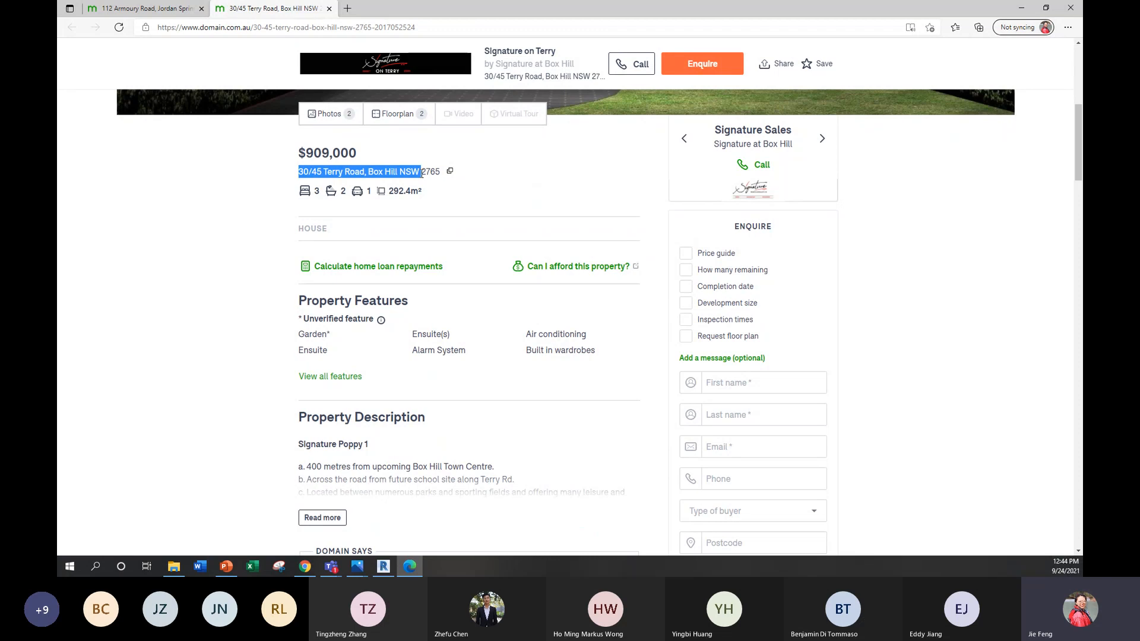
{"action": "left_click", "coordinate": [347, 8]}
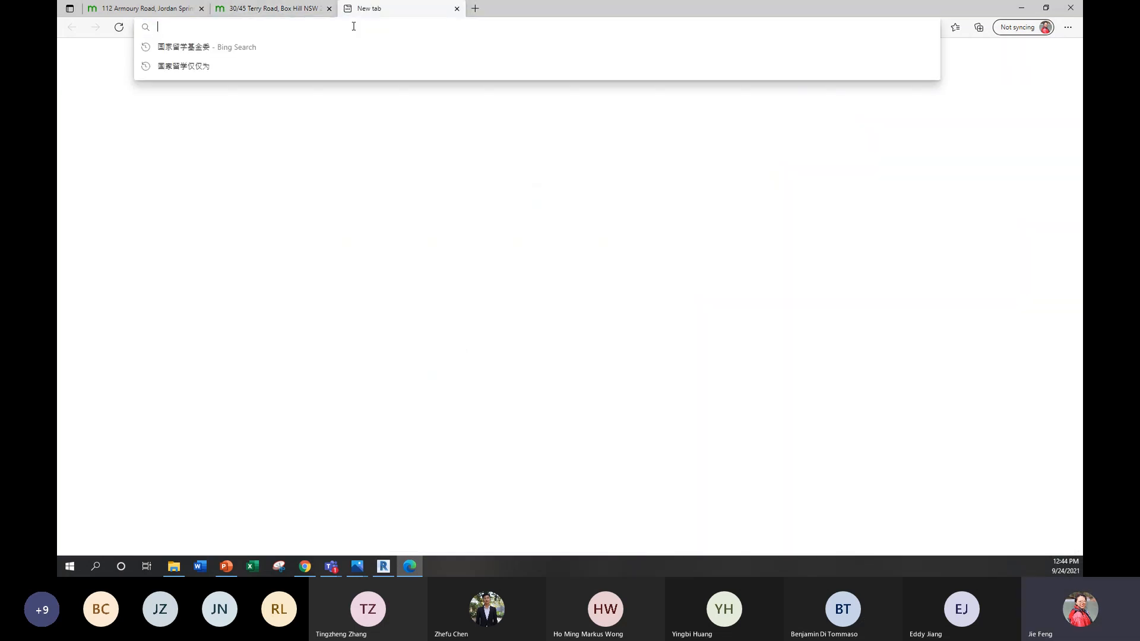
{"action": "key", "text": "ctrl+v"}
{"action": "key", "text": "Return"}
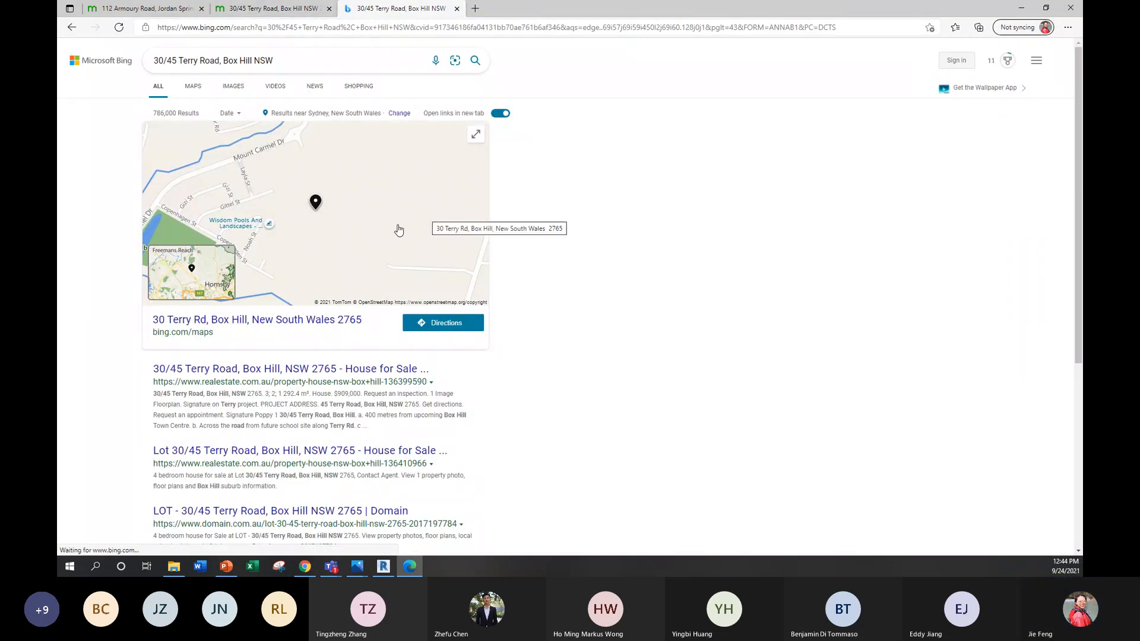
Step: Open the address on the full Bing map and examine where the property lies within greater Sydney
{"action": "left_click", "coordinate": [413, 303]}
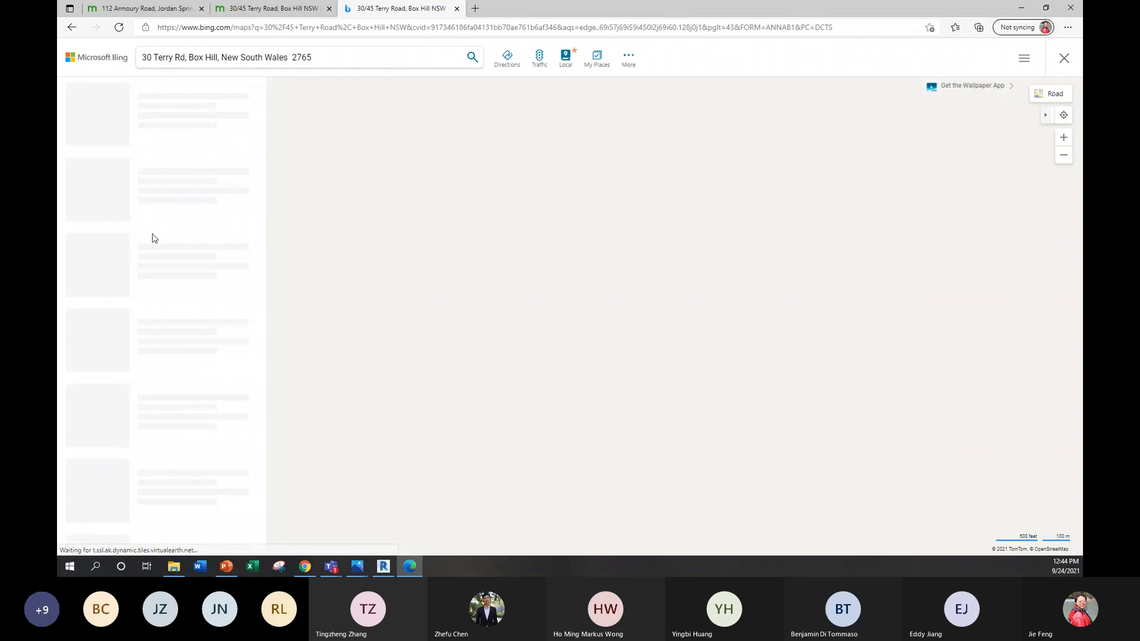
{"action": "scroll", "coordinate": [740, 283], "scroll_direction": "down", "scroll_amount": 10}
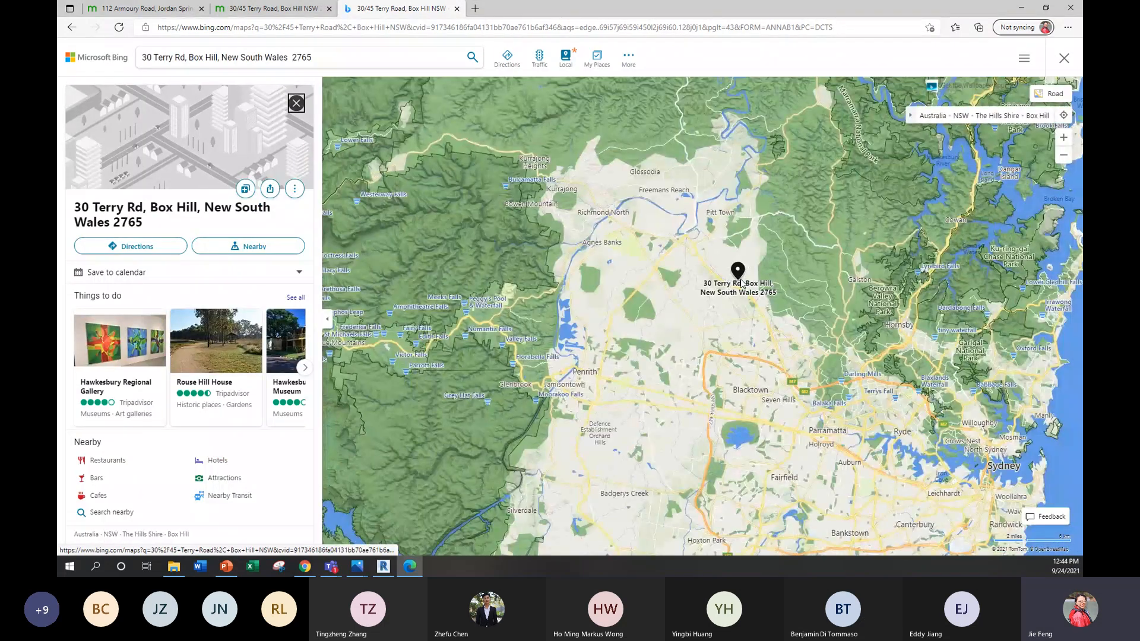
{"action": "left_click_drag", "start_coordinate": [741, 283], "coordinate": [655, 233]}
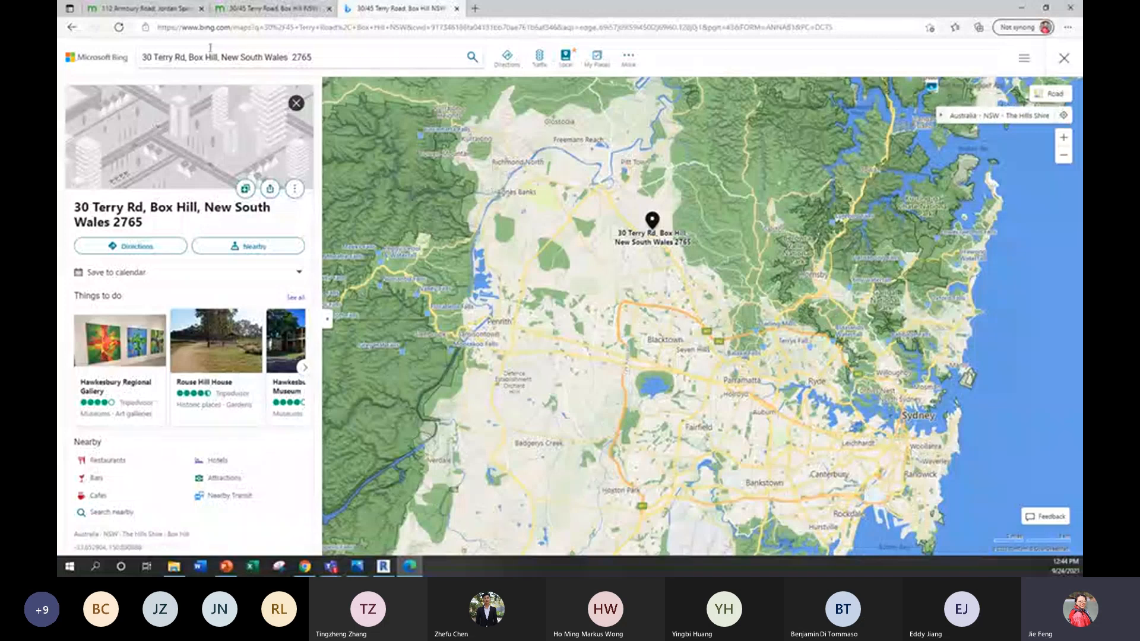
Step: Switch to the CODE2170 Moodle page in Chrome and check the Western Sydney, Outer West tutorial group allocation under Assignment 1
{"action": "key", "text": "alt+Tab"}
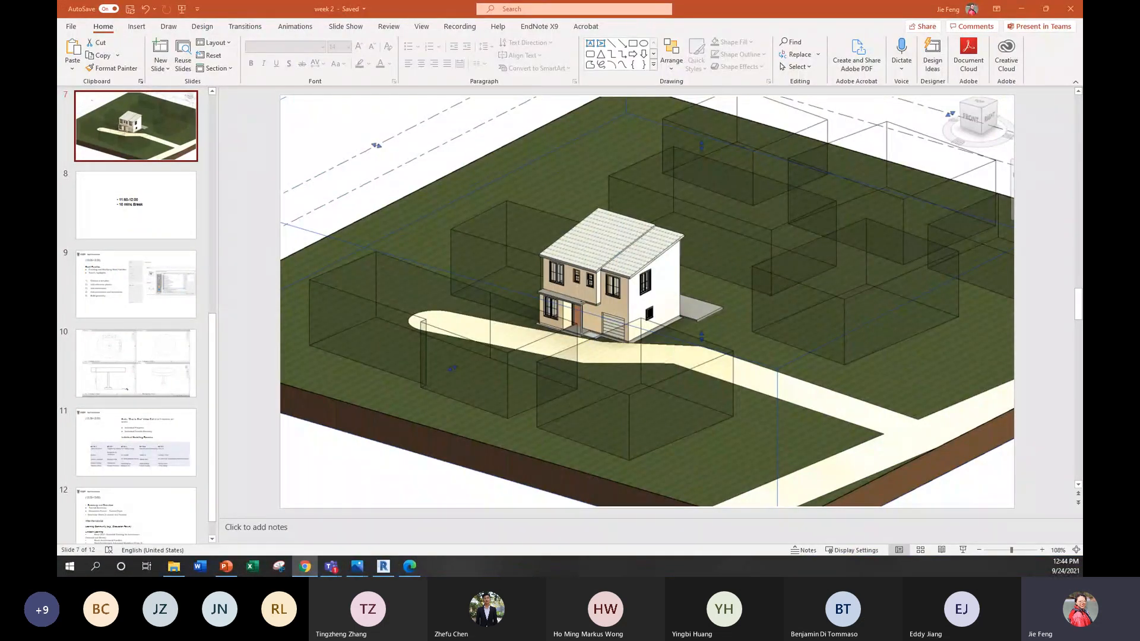
{"action": "key", "text": "alt+Tab"}
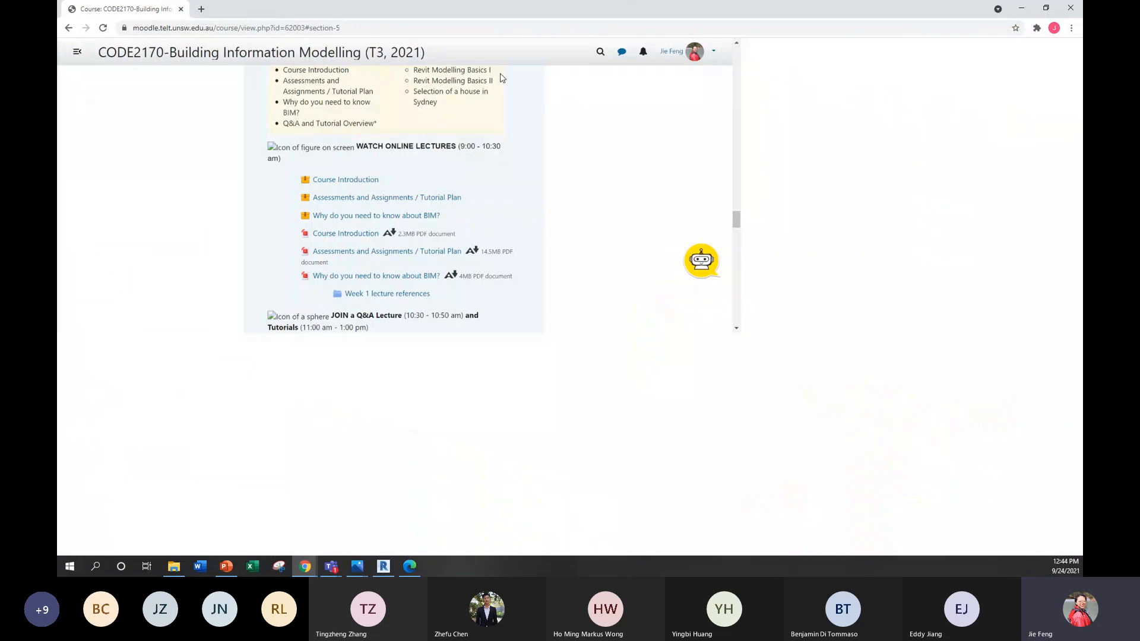
{"action": "scroll", "coordinate": [565, 244], "scroll_direction": "up", "scroll_amount": 15}
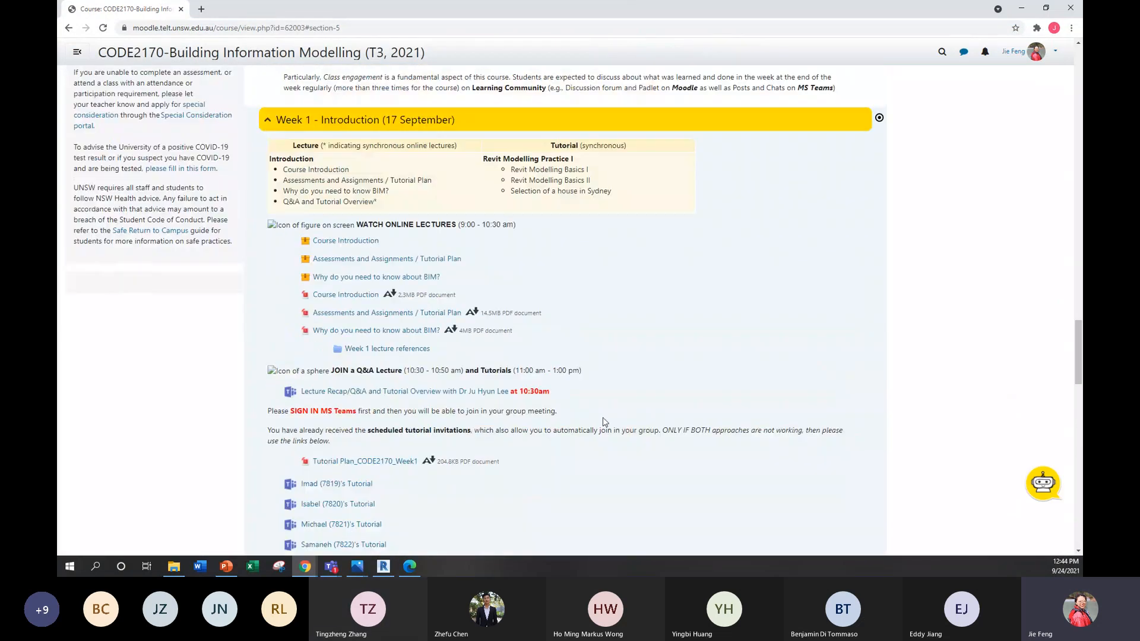
{"action": "scroll", "coordinate": [555, 453], "scroll_direction": "down", "scroll_amount": 2}
{"action": "scroll", "coordinate": [594, 427], "scroll_direction": "up", "scroll_amount": 9}
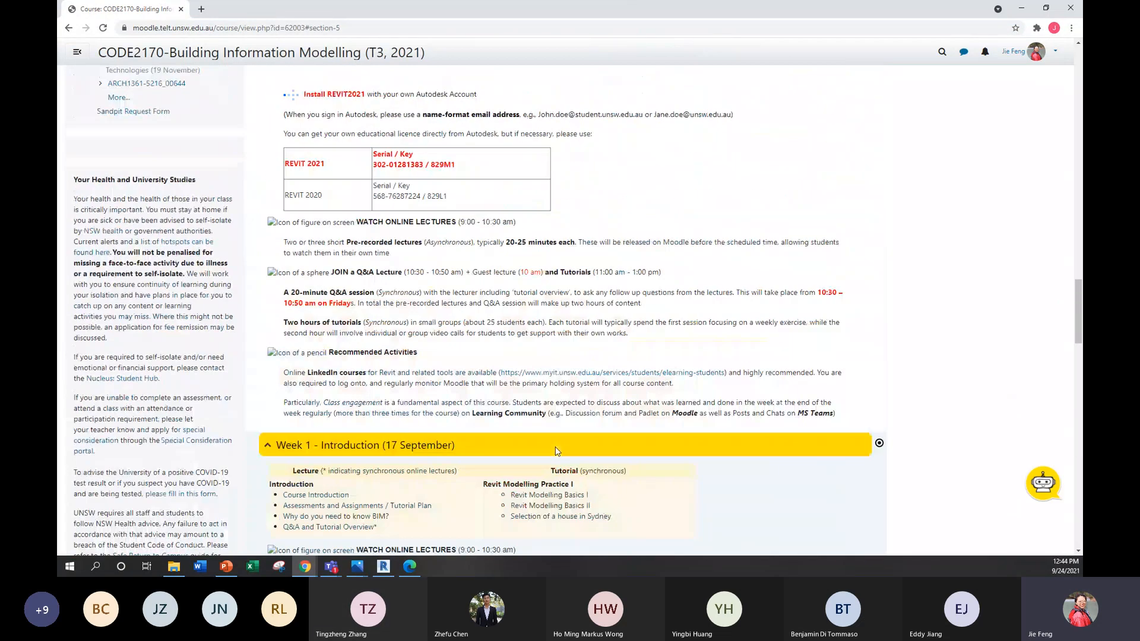
{"action": "scroll", "coordinate": [653, 344], "scroll_direction": "up", "scroll_amount": 7}
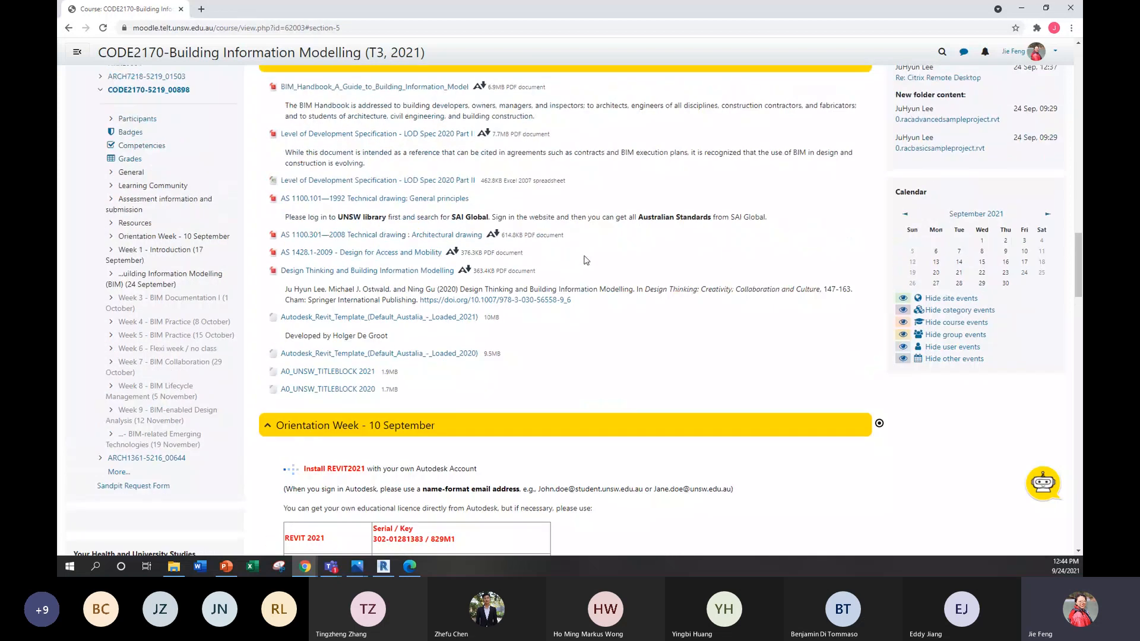
{"action": "scroll", "coordinate": [604, 286], "scroll_direction": "up", "scroll_amount": 6}
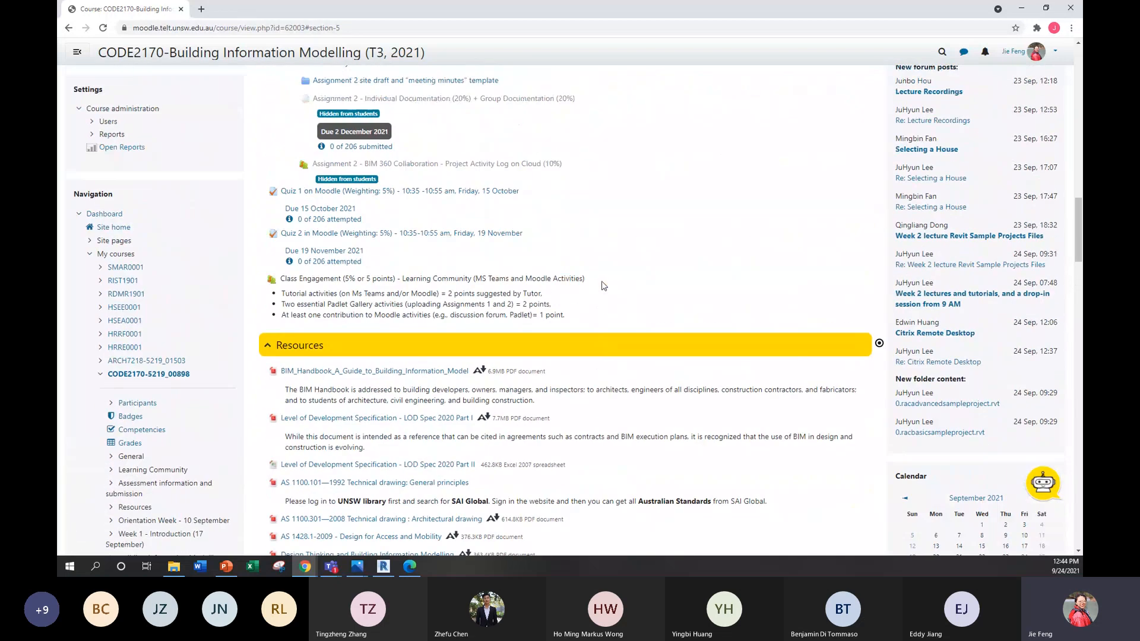
{"action": "scroll", "coordinate": [603, 286], "scroll_direction": "up", "scroll_amount": 4}
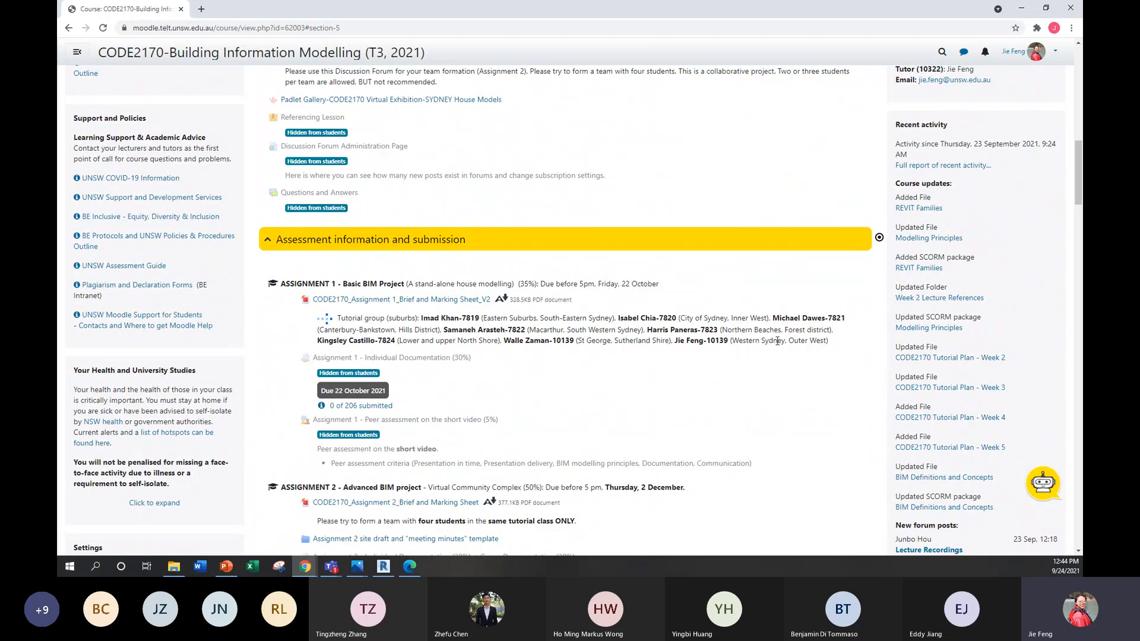
{"action": "left_click_drag", "start_coordinate": [826, 345], "coordinate": [735, 344]}
{"action": "left_click", "coordinate": [1021, 8]}
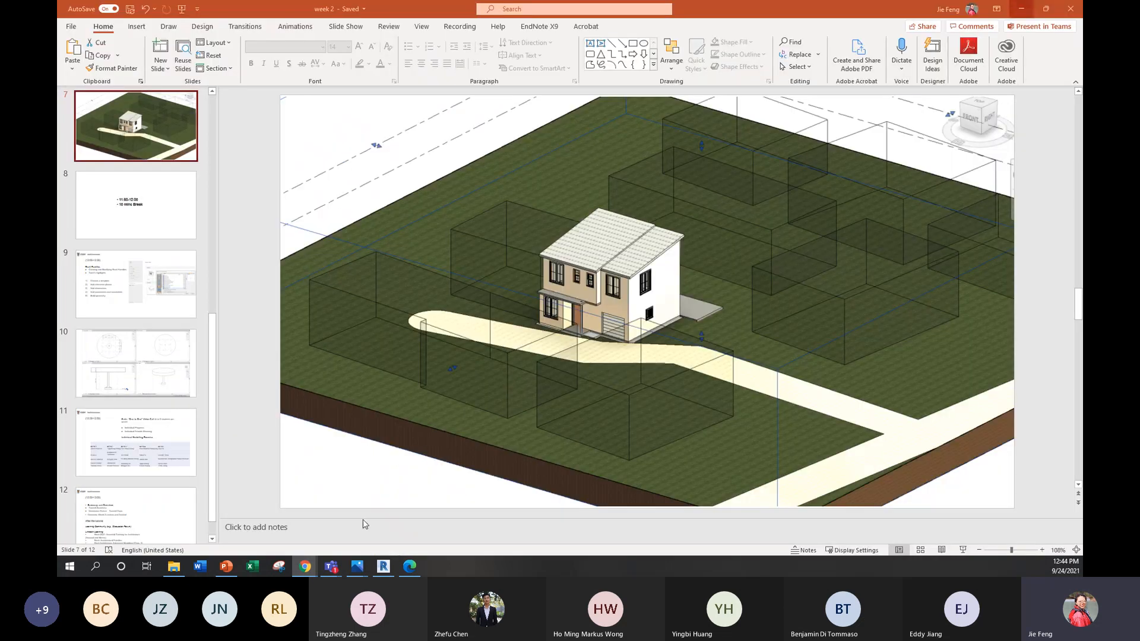
Step: Return to the Bing map in Edge and examine the suburbs around Fairfield and the property's wider surroundings
{"action": "mouse_move", "coordinate": [305, 567]}
{"action": "mouse_move", "coordinate": [365, 528]}
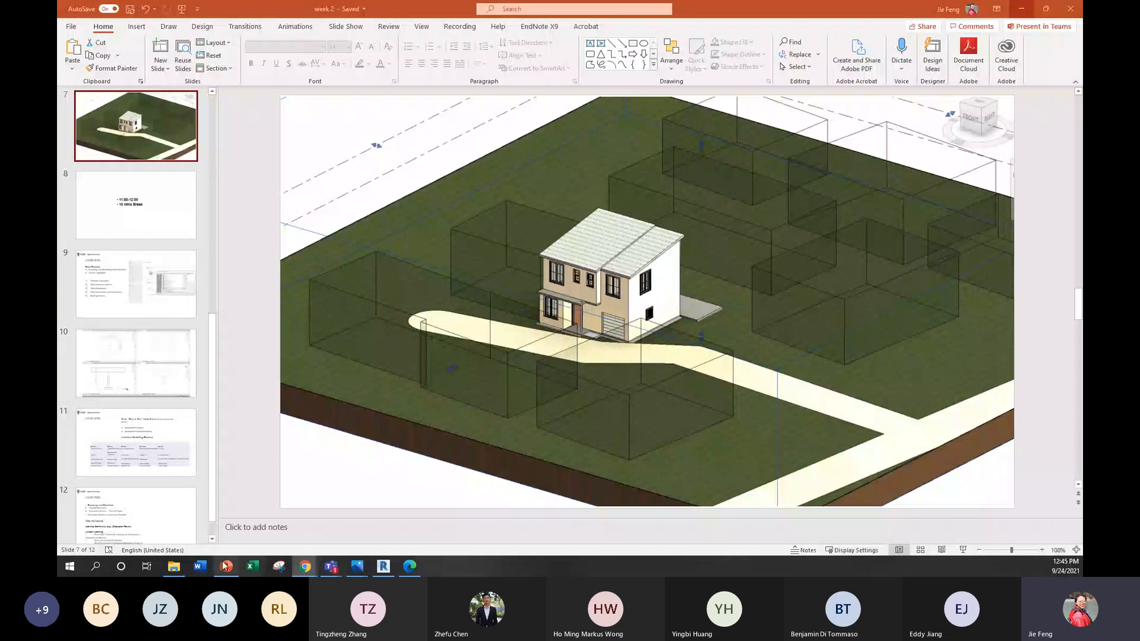
{"action": "left_click", "coordinate": [410, 566]}
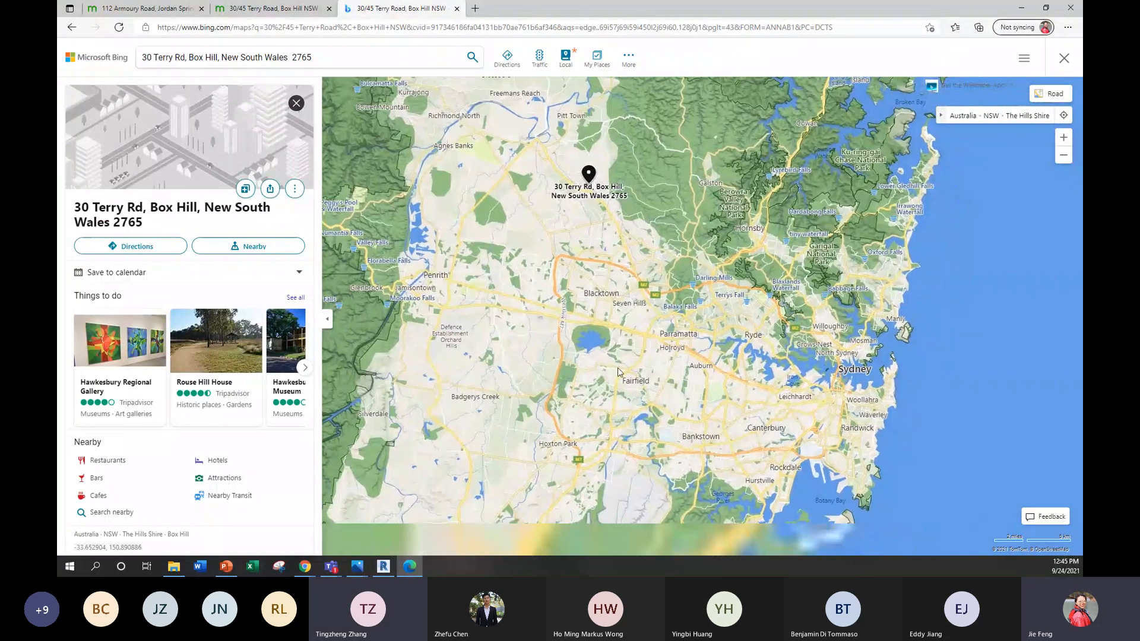
{"action": "scroll", "coordinate": [611, 366], "scroll_direction": "up", "scroll_amount": 2}
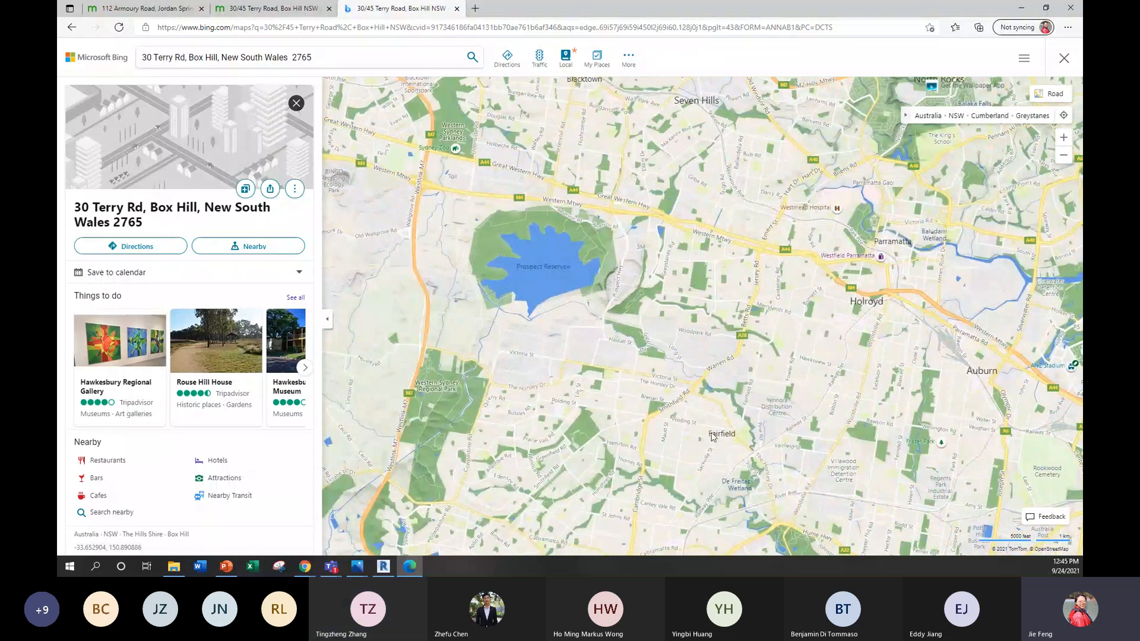
{"action": "left_click_drag", "start_coordinate": [712, 438], "coordinate": [693, 408]}
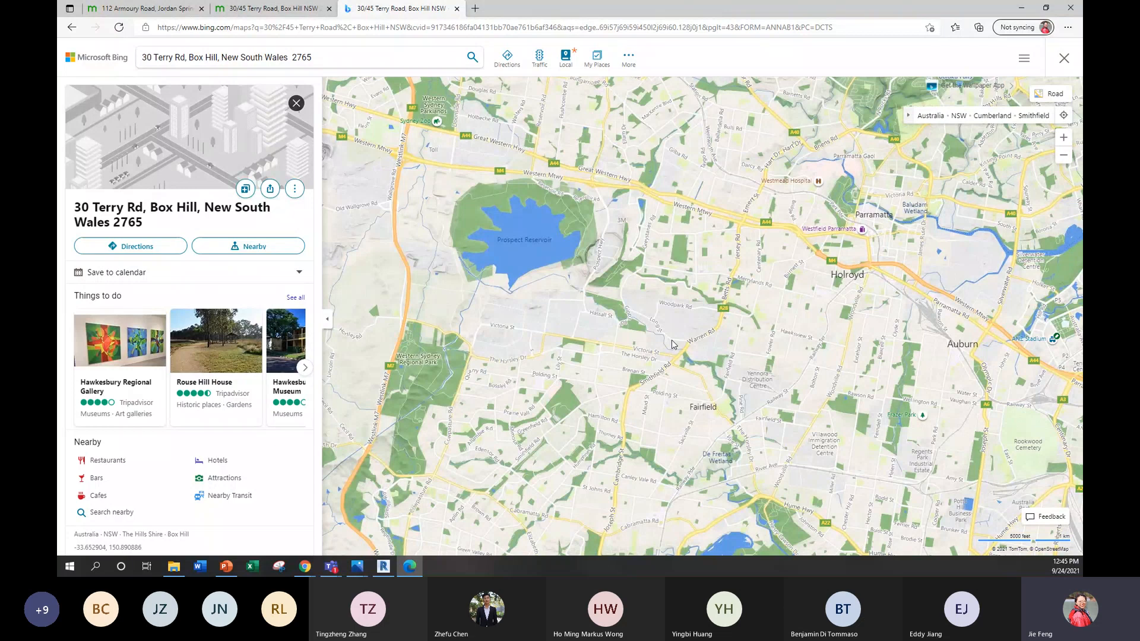
{"action": "scroll", "coordinate": [671, 340], "scroll_direction": "down", "scroll_amount": 3}
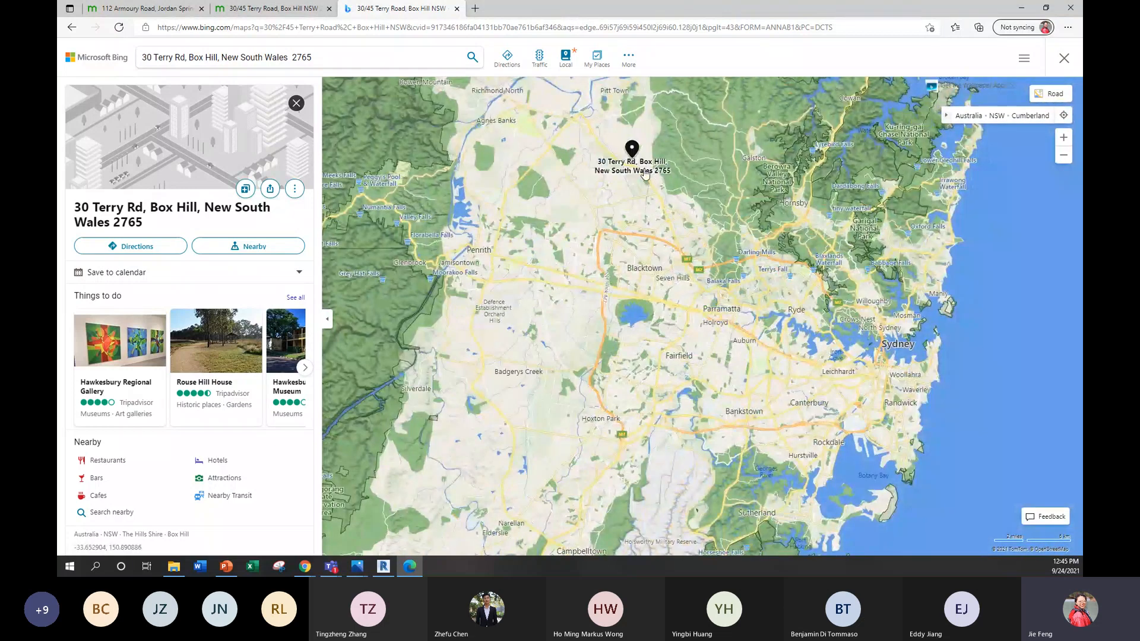
{"action": "left_click", "coordinate": [1025, 12]}
Step: Reopen the Moodle page in Chrome and copy the suburb group "Lower and upper North Shore" from the Assignment 1 tutorial list
{"action": "mouse_move", "coordinate": [313, 569]}
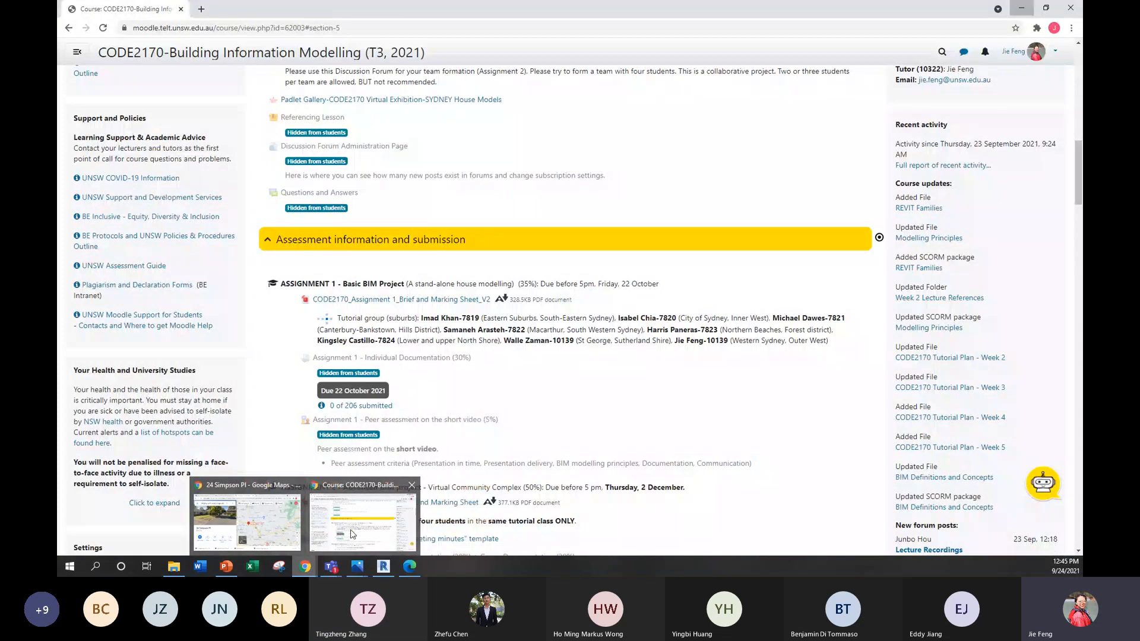
{"action": "left_click", "coordinate": [352, 533]}
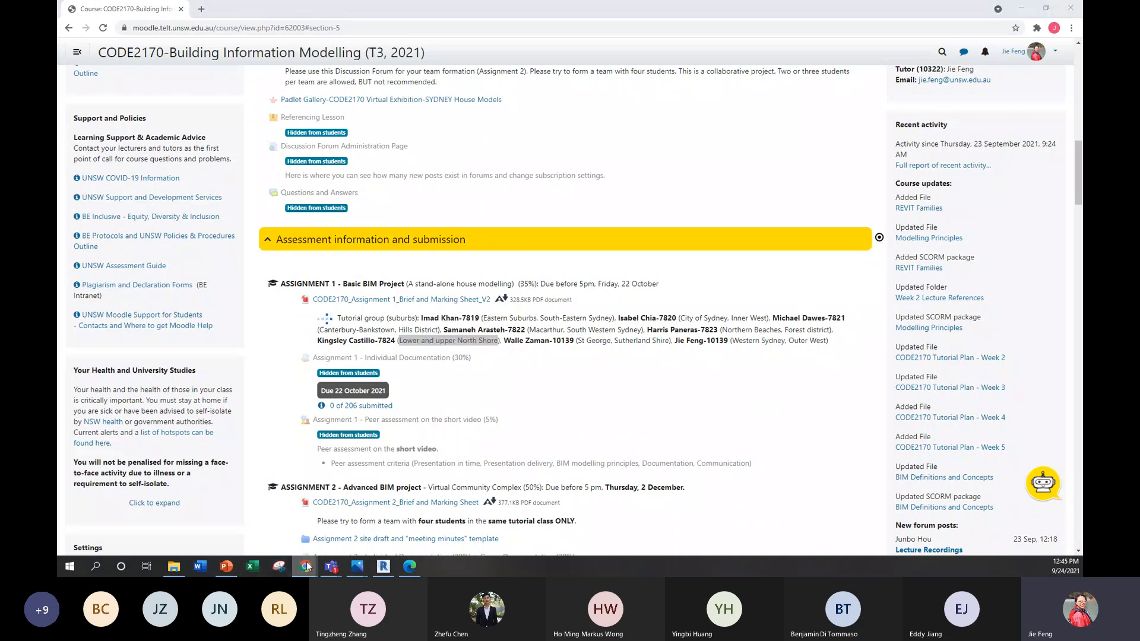
{"action": "mouse_move", "coordinate": [305, 565]}
{"action": "left_click", "coordinate": [363, 521]}
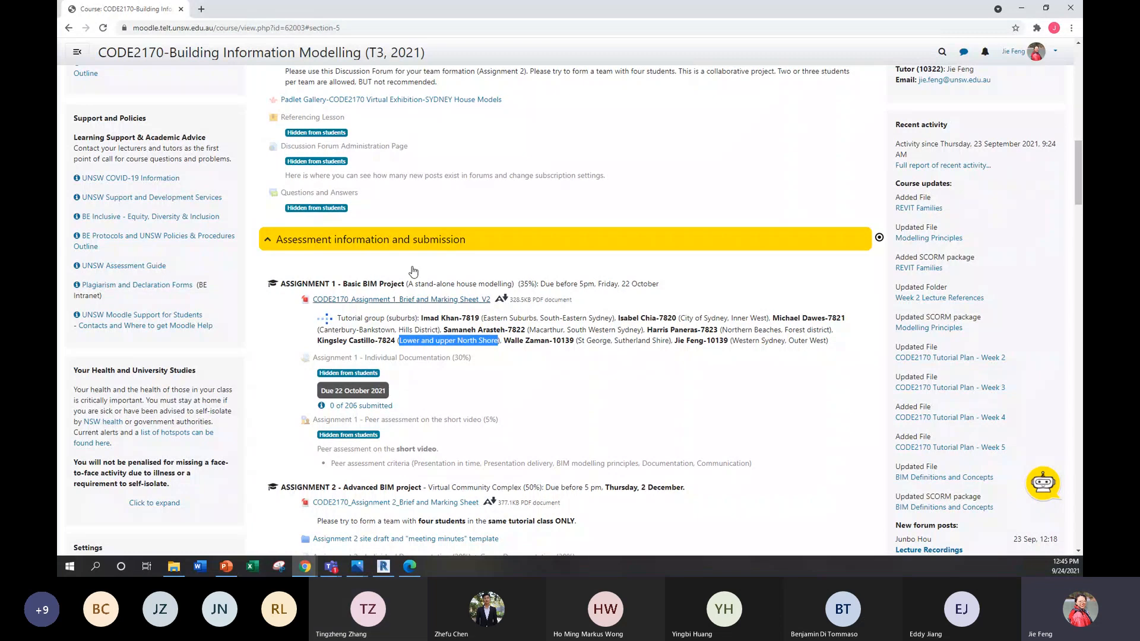
{"action": "left_click", "coordinate": [1021, 9]}
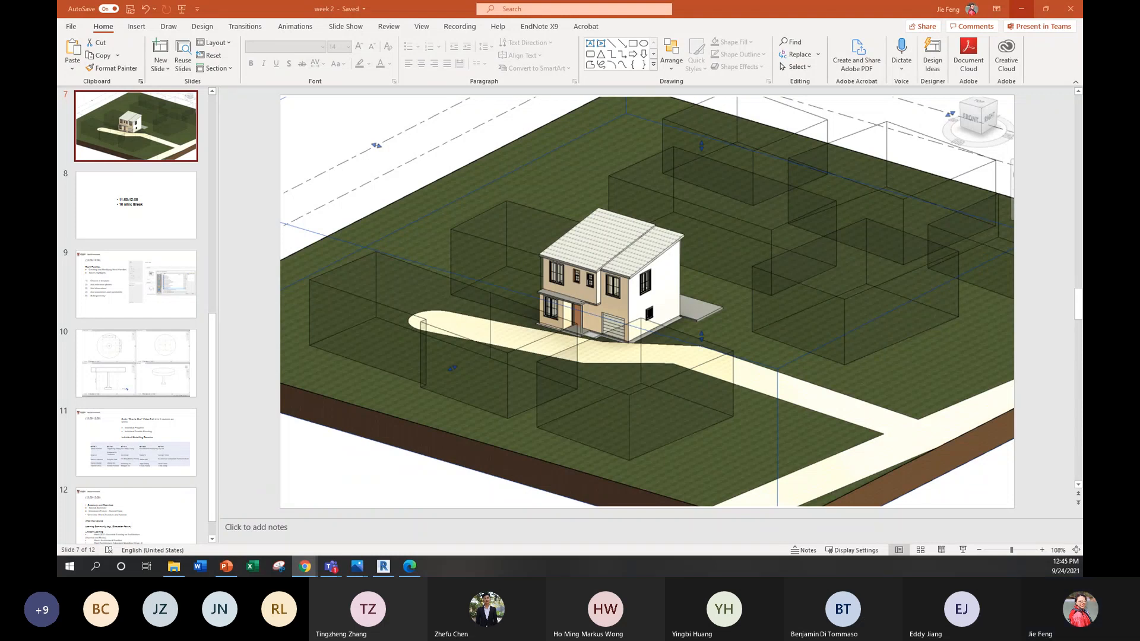
Step: Search Google for "Lower and upper North Shore" in the other Chrome window and view the area in Google Maps
{"action": "left_click", "coordinate": [305, 565]}
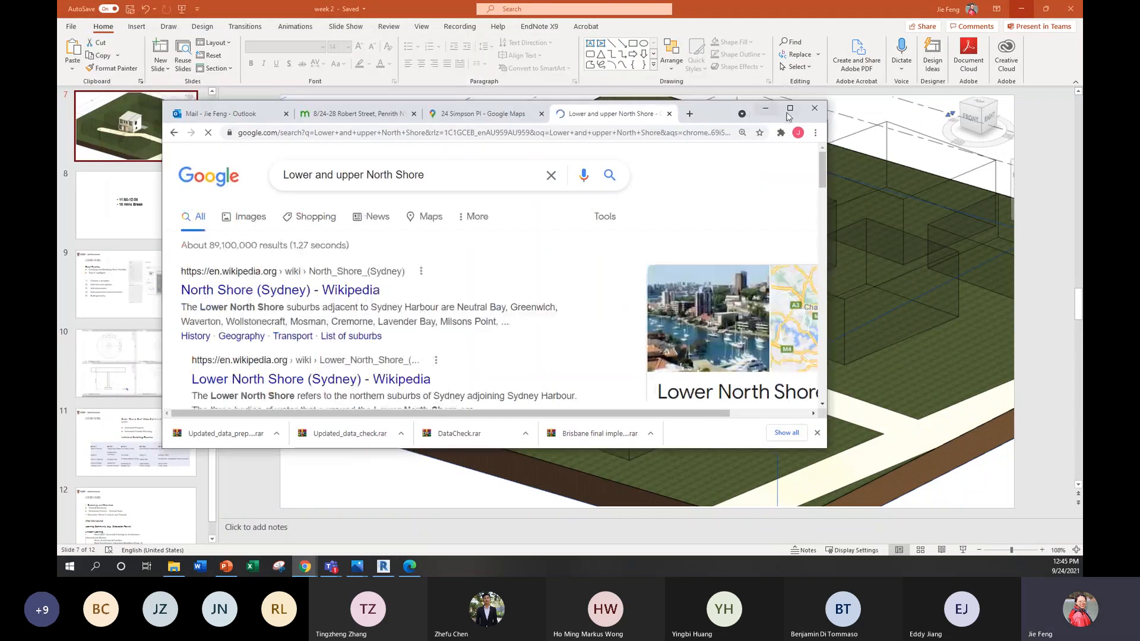
{"action": "left_click", "coordinate": [789, 111]}
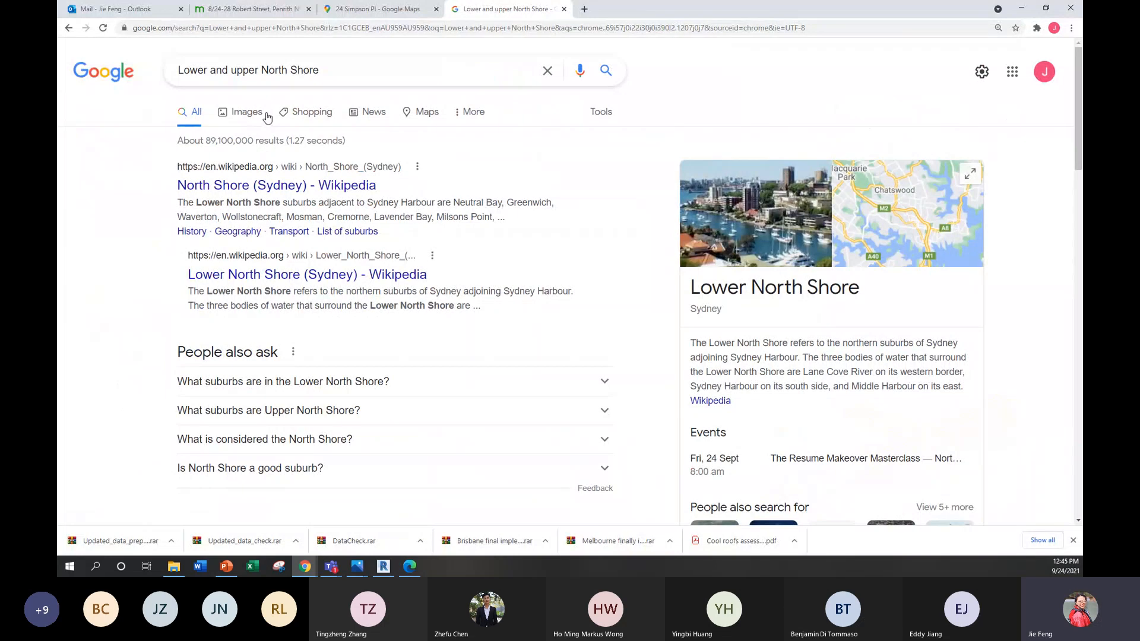
{"action": "left_click", "coordinate": [320, 112]}
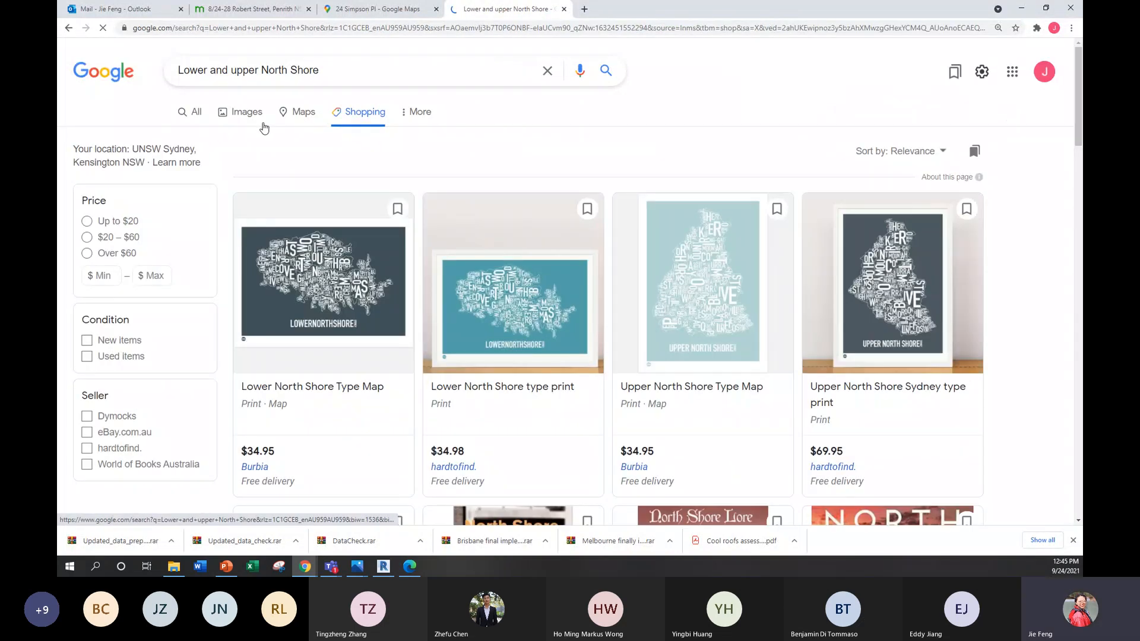
{"action": "left_click", "coordinate": [195, 113]}
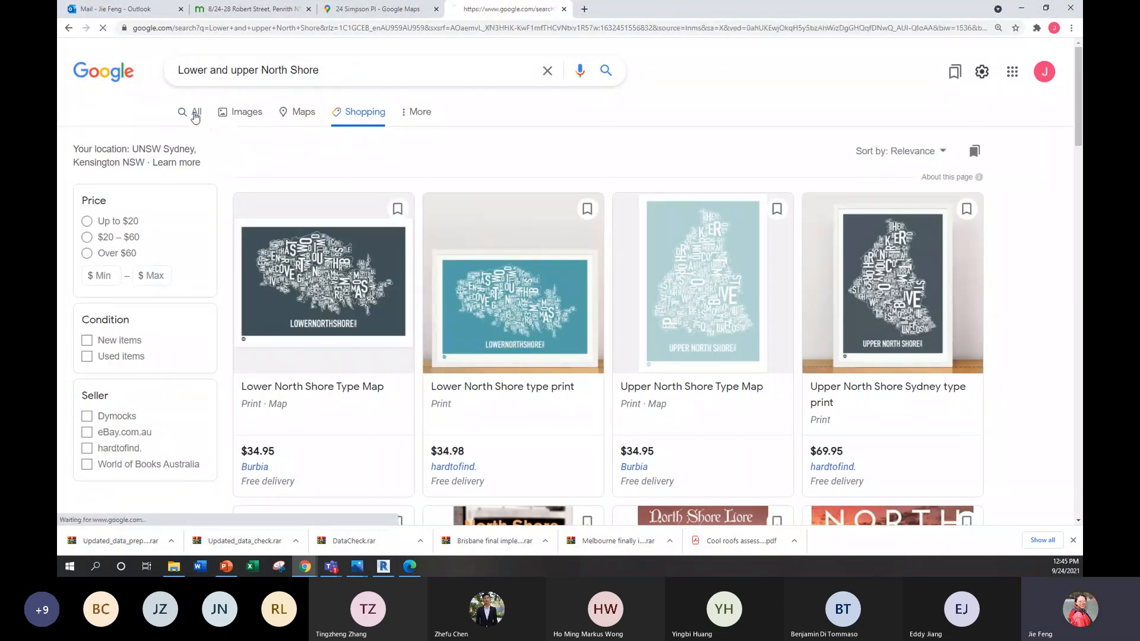
{"action": "left_click", "coordinate": [427, 114]}
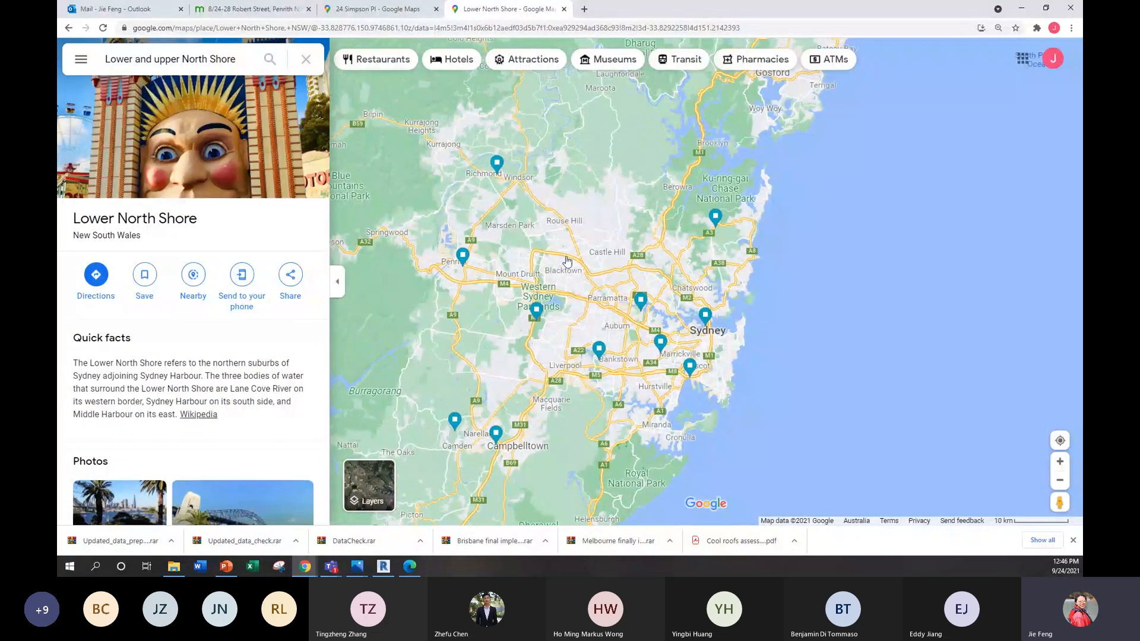
{"action": "left_click_drag", "start_coordinate": [463, 266], "coordinate": [359, 258]}
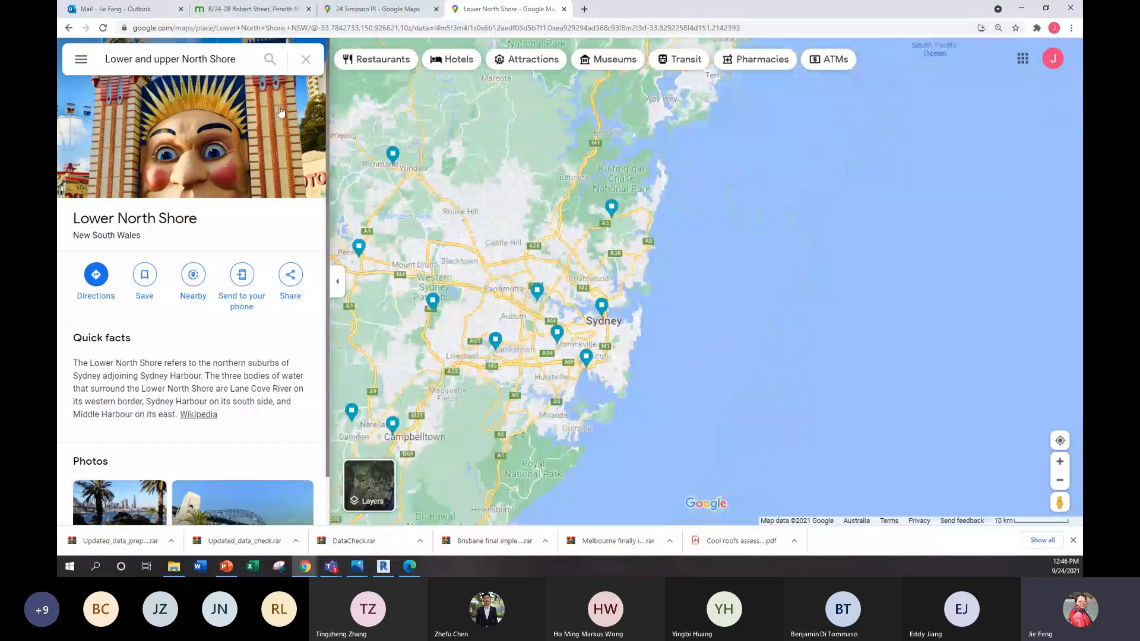
Step: Search Google Maps for "western sydney" and examine the western suburbs on the map
{"action": "left_click", "coordinate": [199, 59]}
{"action": "type", "text": "western"}
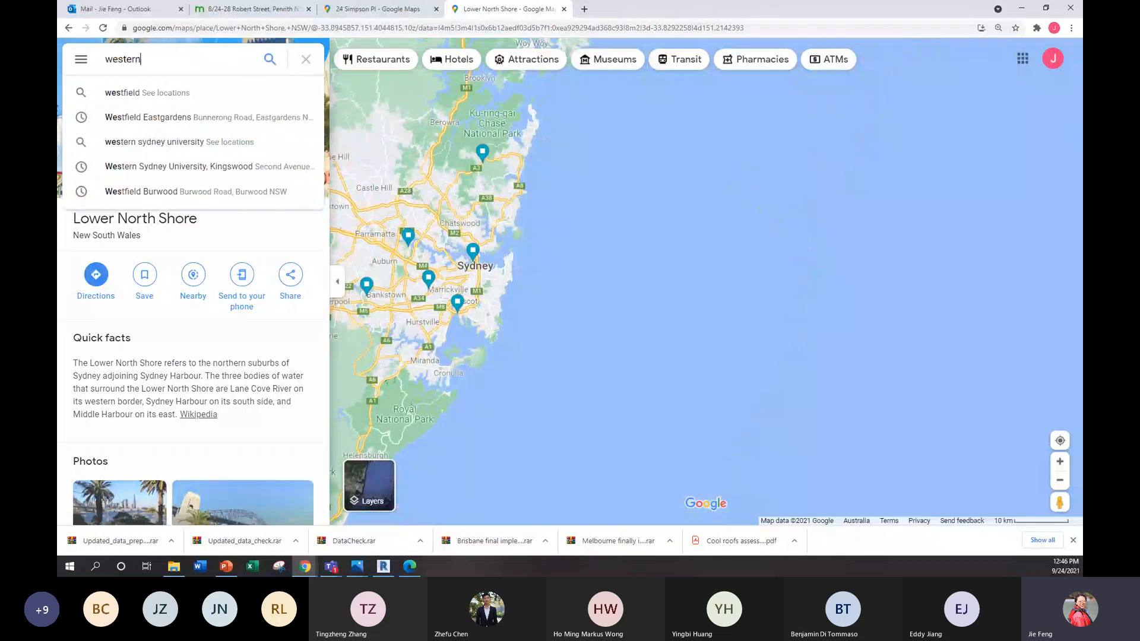
{"action": "type", "text": " sydney"}
{"action": "key", "text": "Return"}
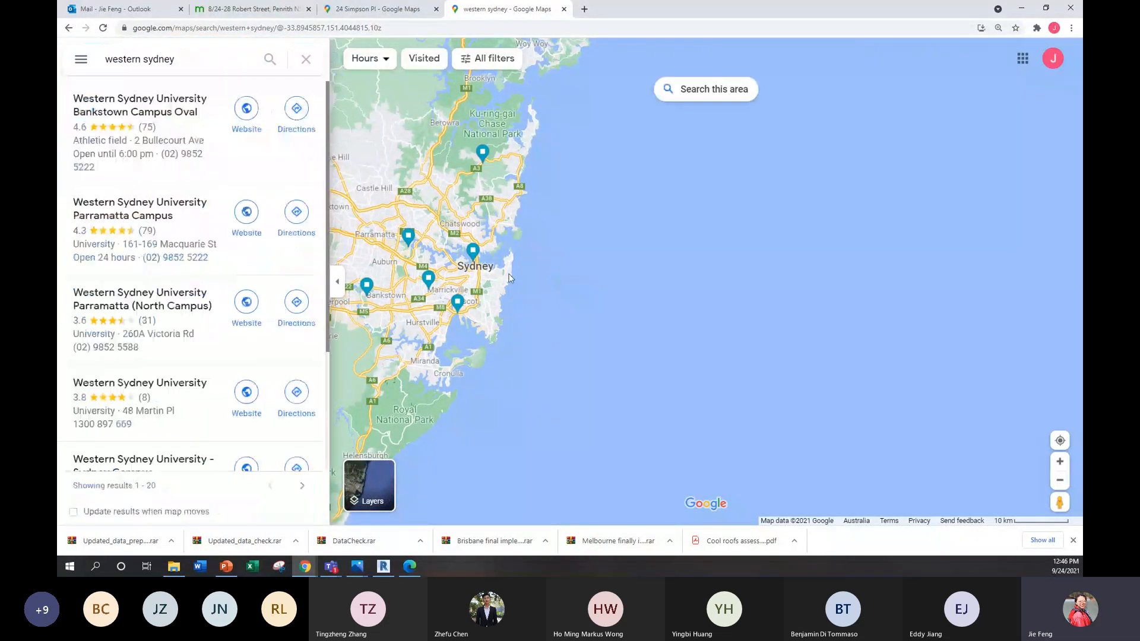
{"action": "left_click_drag", "start_coordinate": [504, 278], "coordinate": [707, 310]}
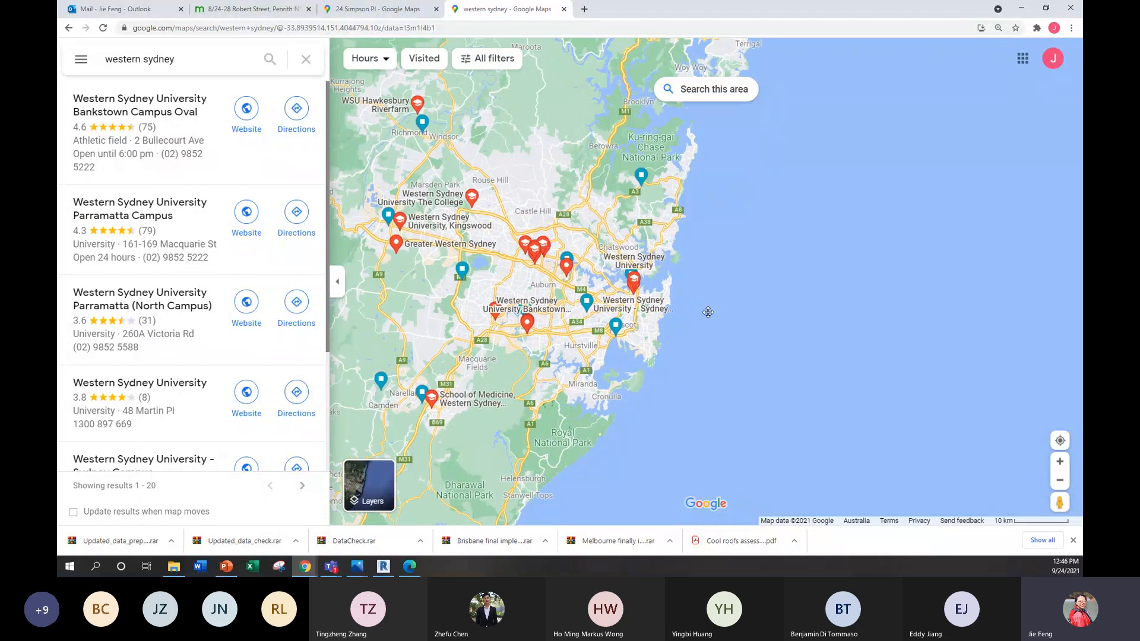
{"action": "scroll", "coordinate": [589, 278], "scroll_direction": "up", "scroll_amount": 1}
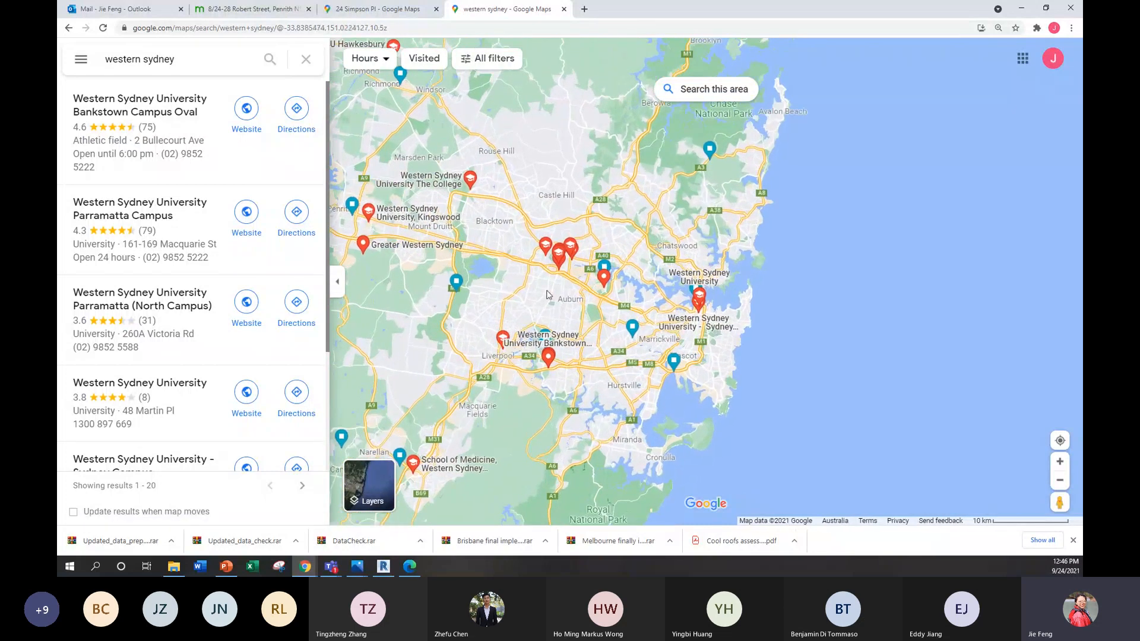
{"action": "left_click_drag", "start_coordinate": [502, 292], "coordinate": [574, 314]}
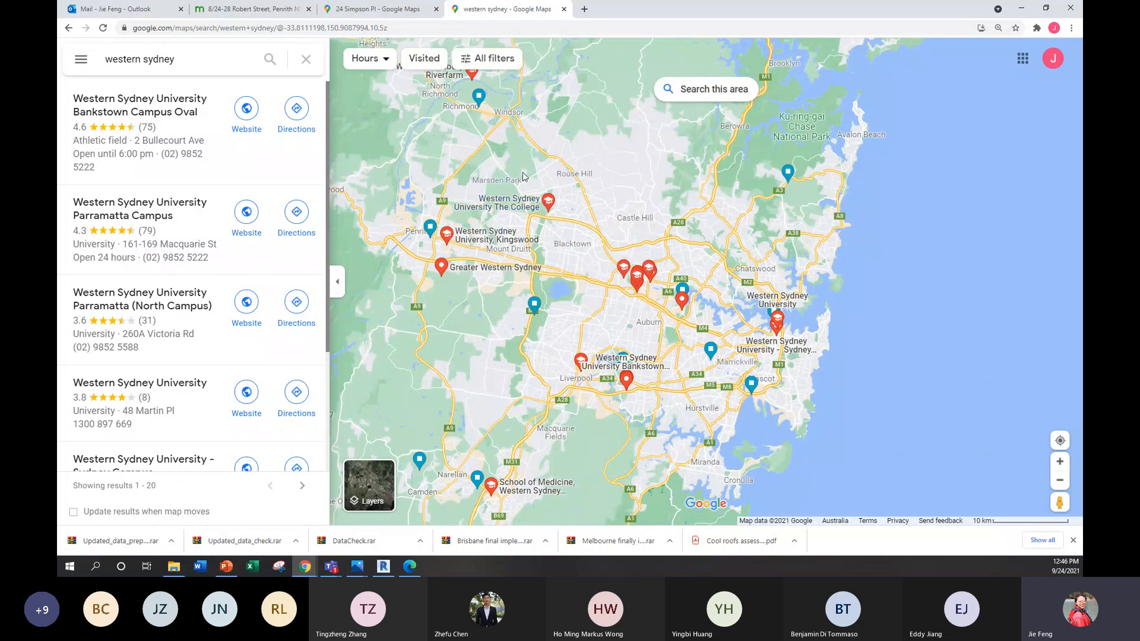
Step: Examine the western Sydney suburbs between Penrith, Marsden Park and Blacktown on the Google map, up close and in overview
{"action": "scroll", "coordinate": [541, 223], "scroll_direction": "up", "scroll_amount": 3}
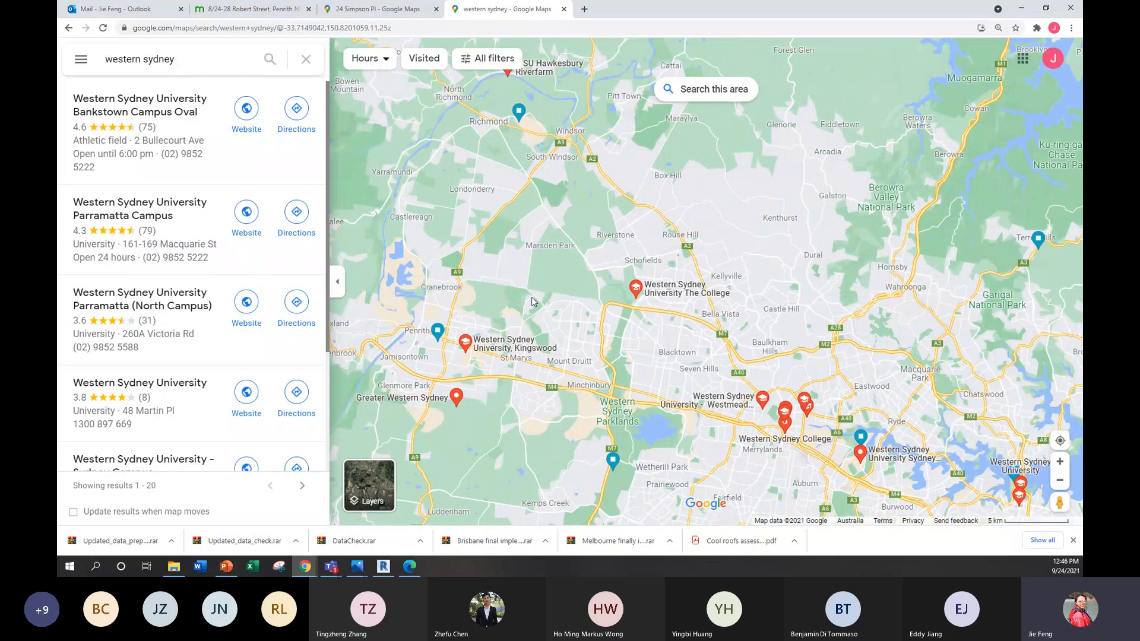
{"action": "scroll", "coordinate": [532, 297], "scroll_direction": "down", "scroll_amount": 3}
{"action": "left_click_drag", "start_coordinate": [523, 257], "coordinate": [564, 312]}
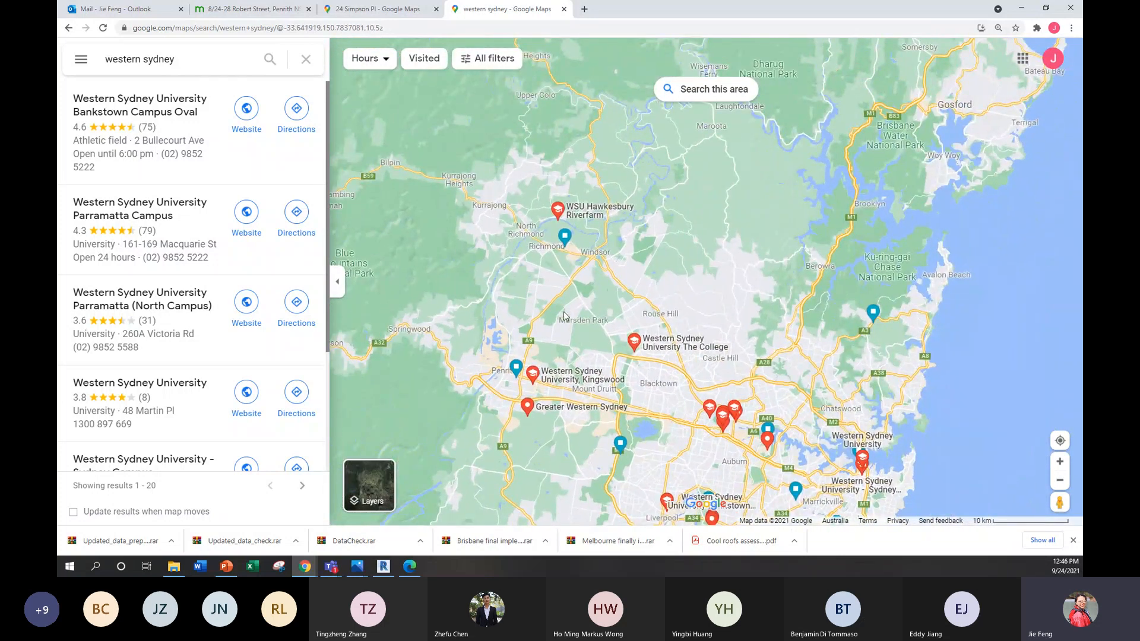
{"action": "scroll", "coordinate": [672, 417], "scroll_direction": "up", "scroll_amount": 5}
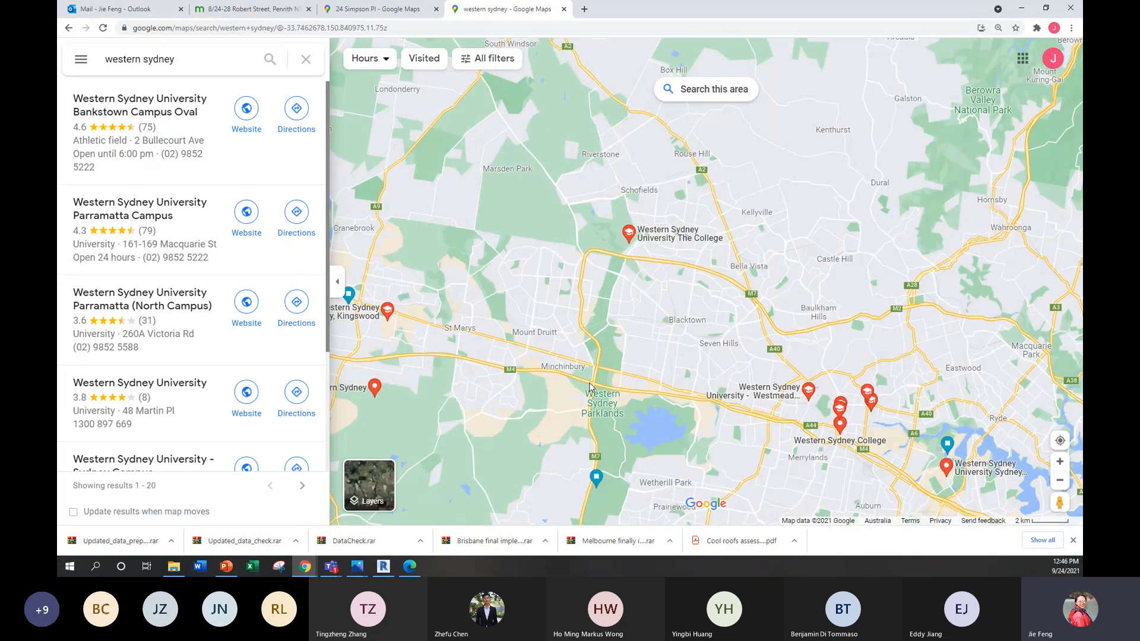
{"action": "scroll", "coordinate": [580, 386], "scroll_direction": "down", "scroll_amount": 1}
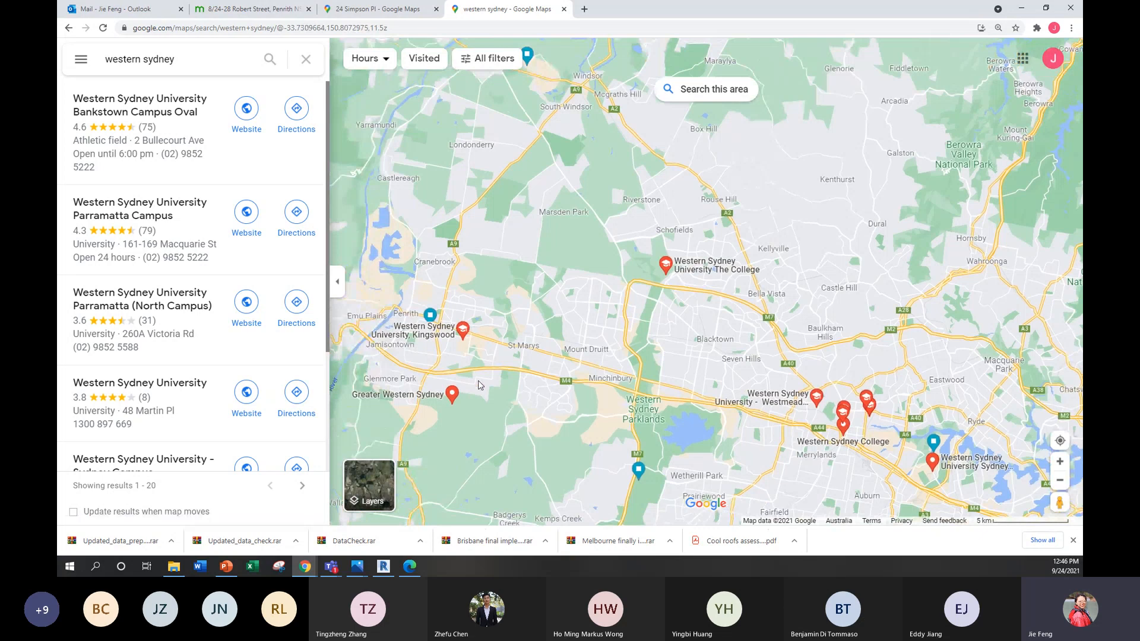
{"action": "scroll", "coordinate": [482, 357], "scroll_direction": "up", "scroll_amount": 3}
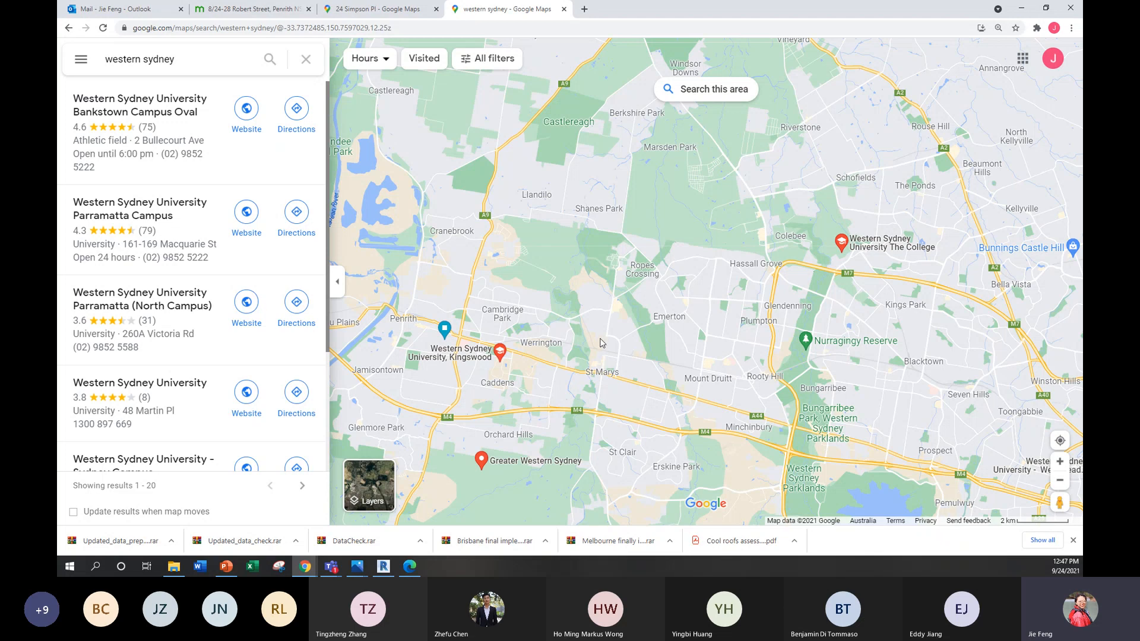
{"action": "scroll", "coordinate": [601, 343], "scroll_direction": "down", "scroll_amount": 2}
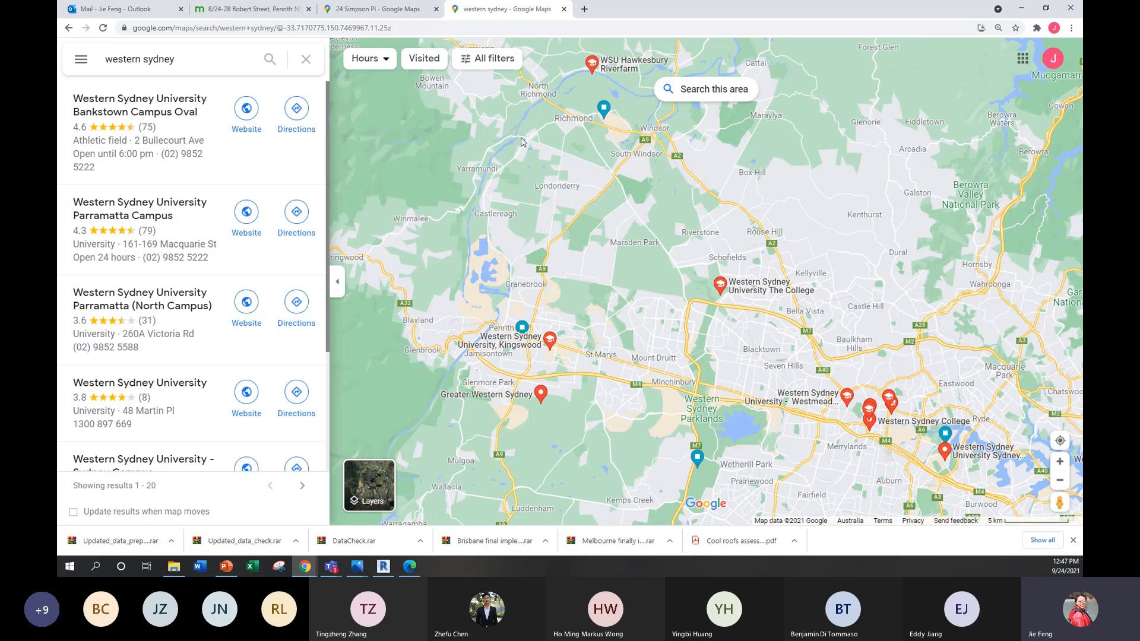
{"action": "left_click_drag", "start_coordinate": [547, 232], "coordinate": [563, 266]}
{"action": "scroll", "coordinate": [585, 273], "scroll_direction": "down", "scroll_amount": 3}
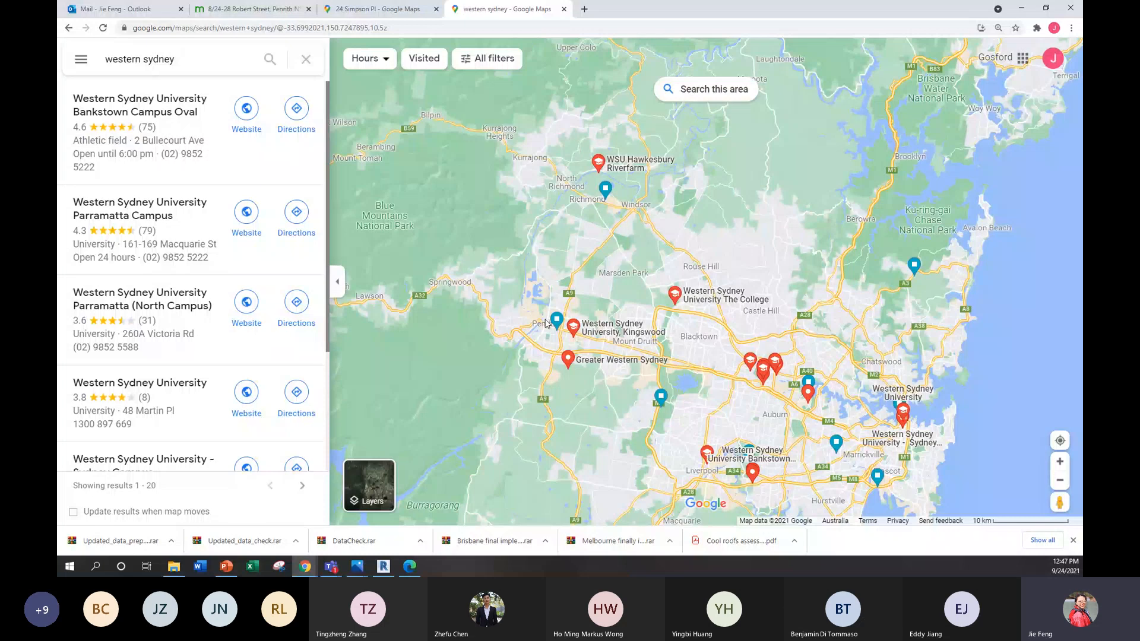
Step: Examine the outer western extent of Sydney on the map, from Richmond and Windsor past Penrith to Liverpool
{"action": "mouse_move", "coordinate": [572, 342]}
{"action": "scroll", "coordinate": [621, 344], "scroll_direction": "up", "scroll_amount": 1}
{"action": "scroll", "coordinate": [621, 344], "scroll_direction": "up", "scroll_amount": 1}
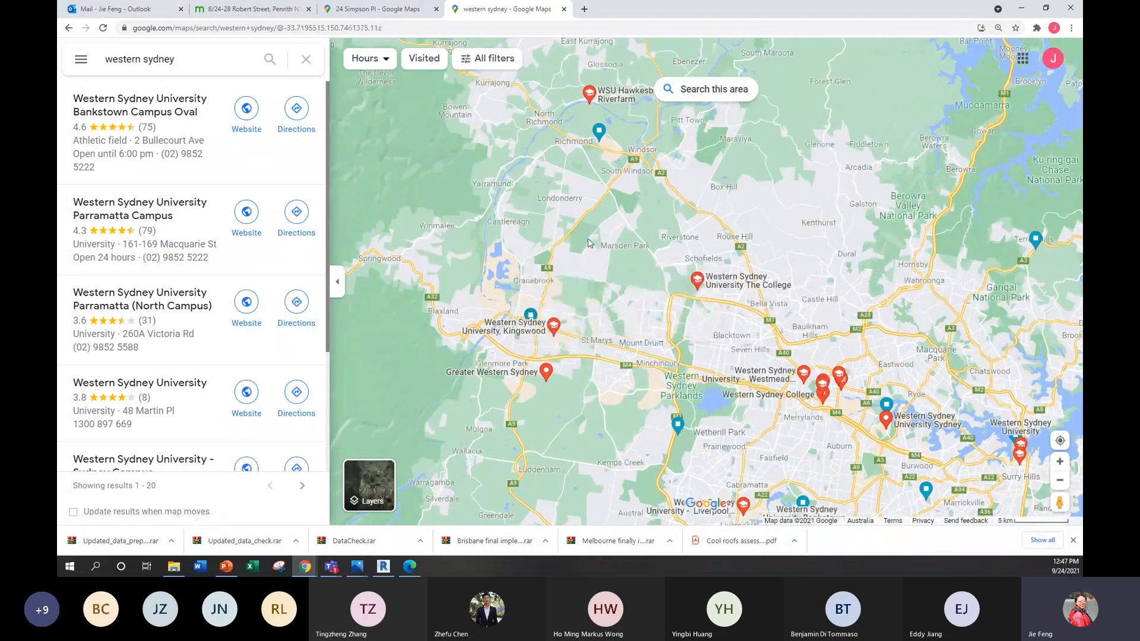
{"action": "scroll", "coordinate": [530, 219], "scroll_direction": "up", "scroll_amount": 1}
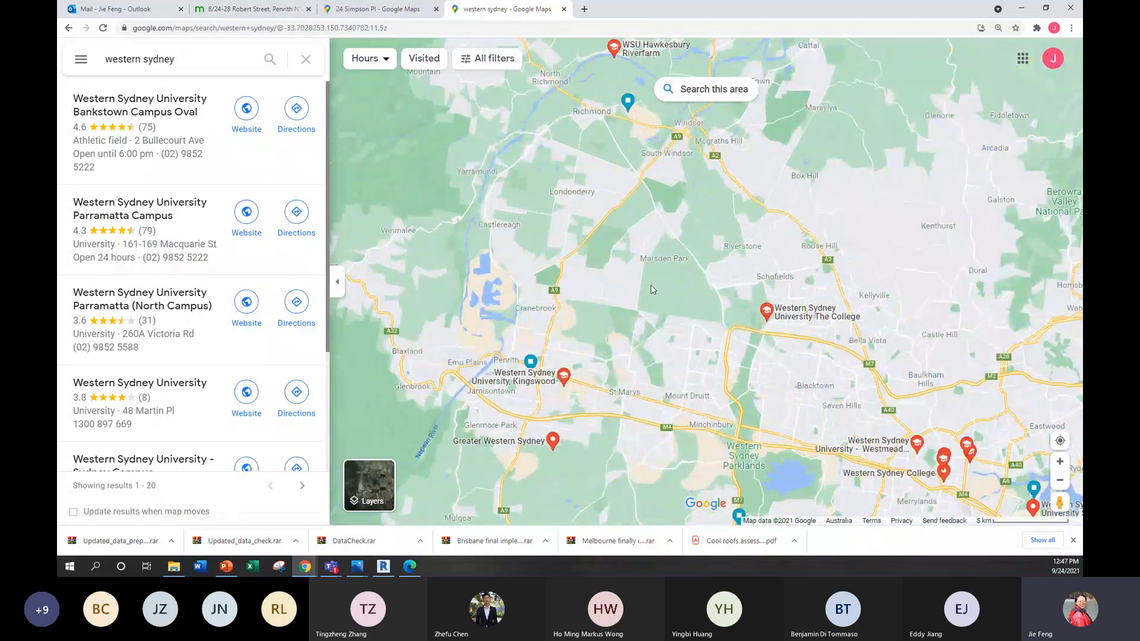
{"action": "scroll", "coordinate": [628, 436], "scroll_direction": "down", "scroll_amount": 1}
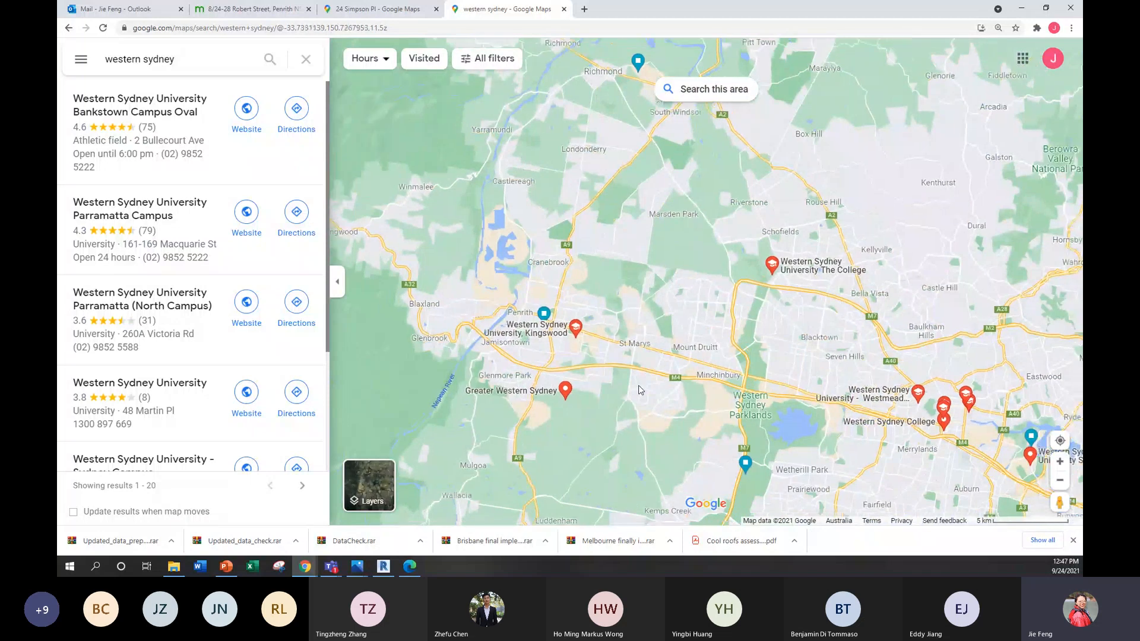
{"action": "scroll", "coordinate": [640, 390], "scroll_direction": "down", "scroll_amount": 1}
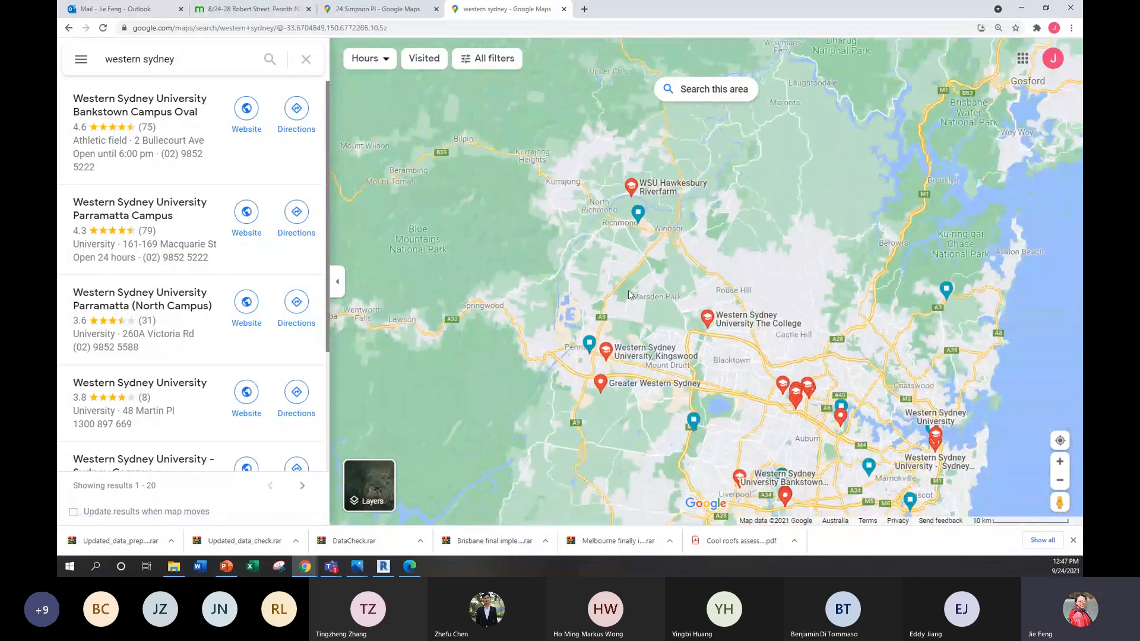
{"action": "left_click_drag", "start_coordinate": [624, 302], "coordinate": [614, 315]}
{"action": "left_click", "coordinate": [620, 247]}
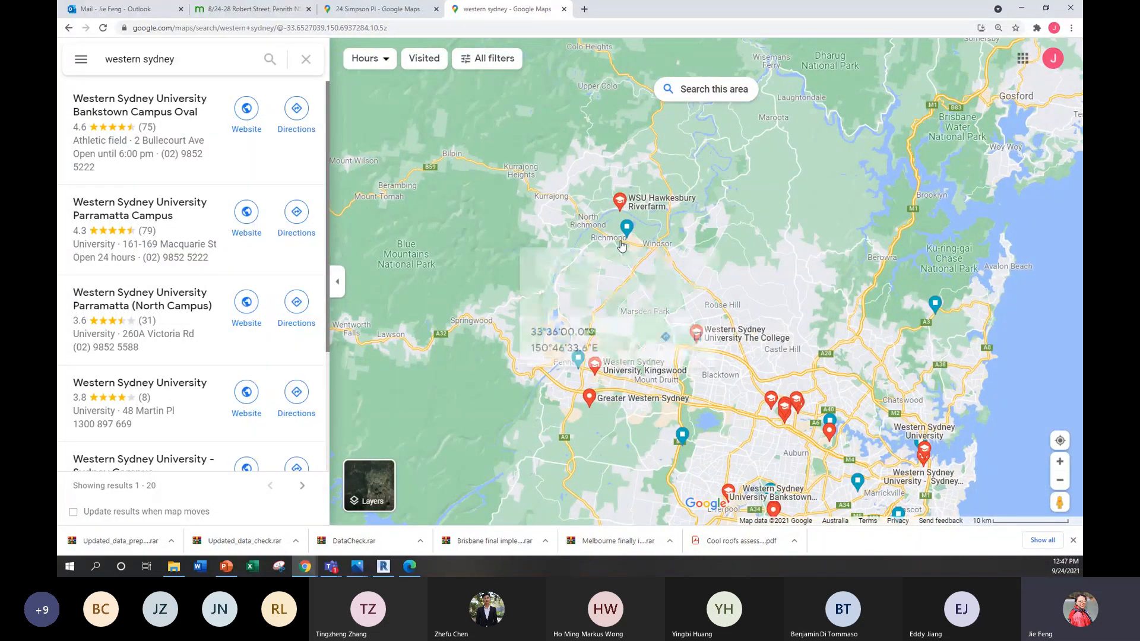
{"action": "left_click", "coordinate": [735, 393]}
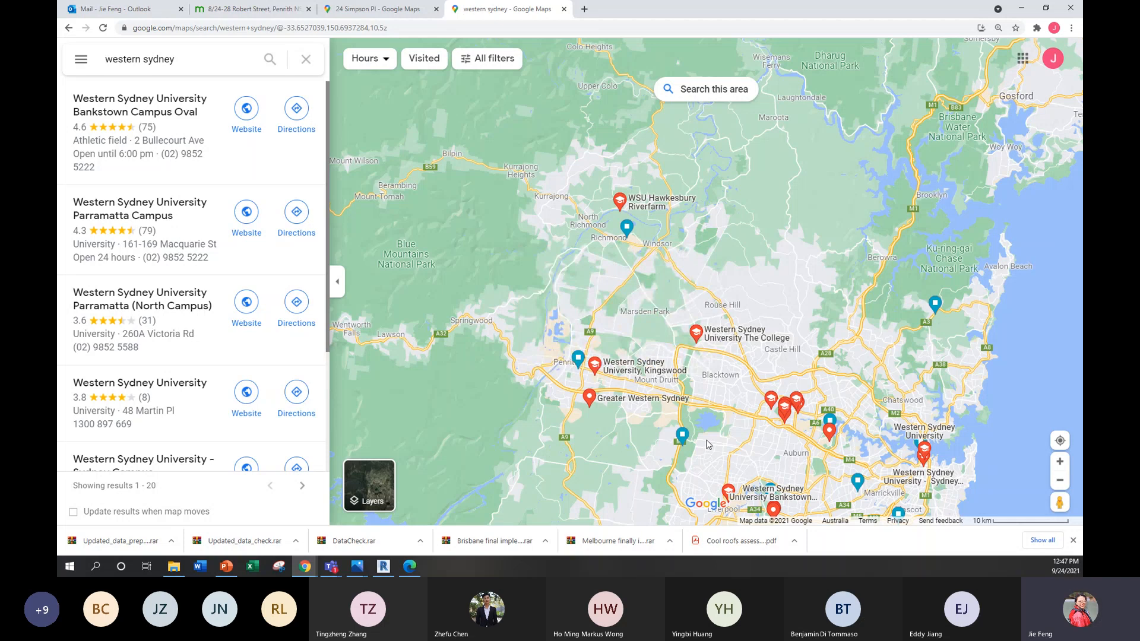
{"action": "left_click_drag", "start_coordinate": [708, 442], "coordinate": [719, 386]}
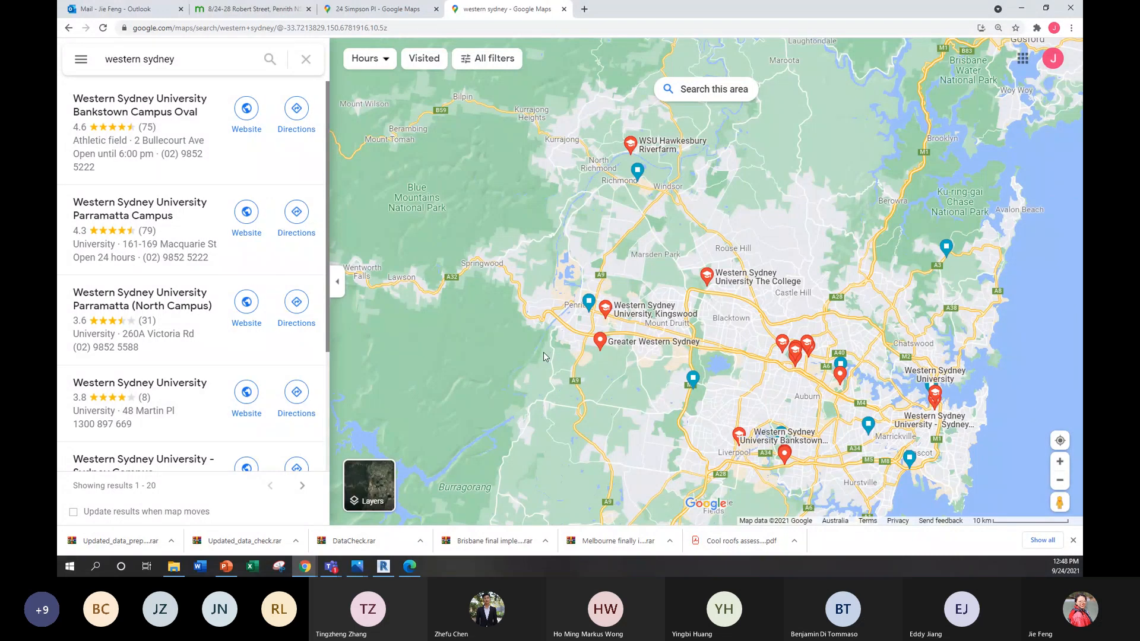
{"action": "scroll", "coordinate": [545, 356], "scroll_direction": "up", "scroll_amount": 2}
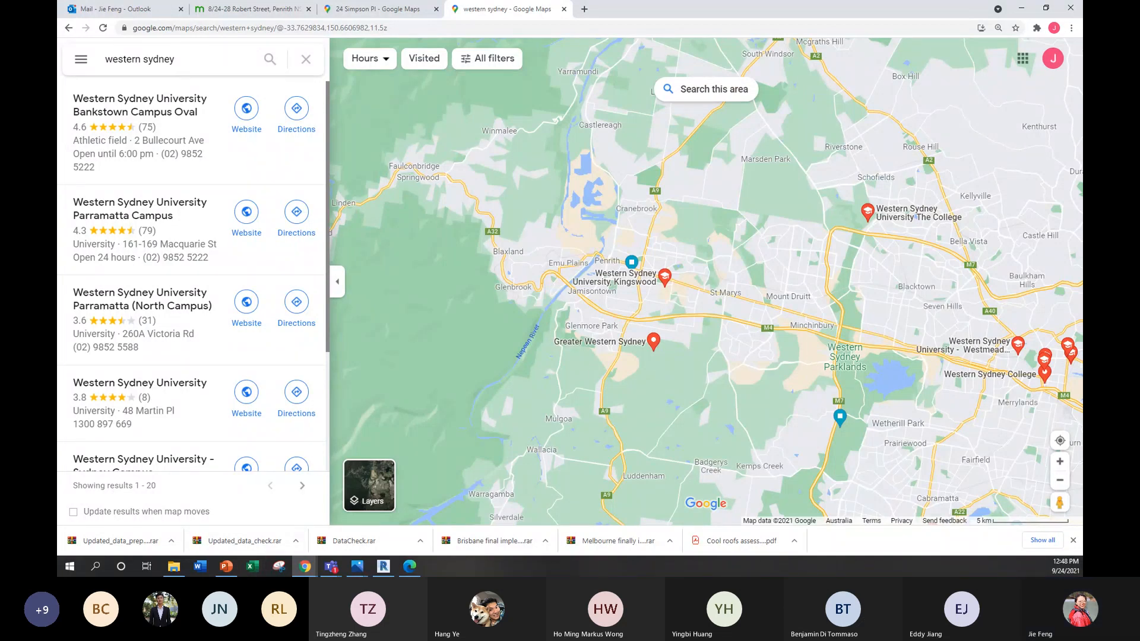
Step: Switch to Teams and create a Word document named "Check overlap" in the class's Week 2 files folder
{"action": "left_click", "coordinate": [1020, 17]}
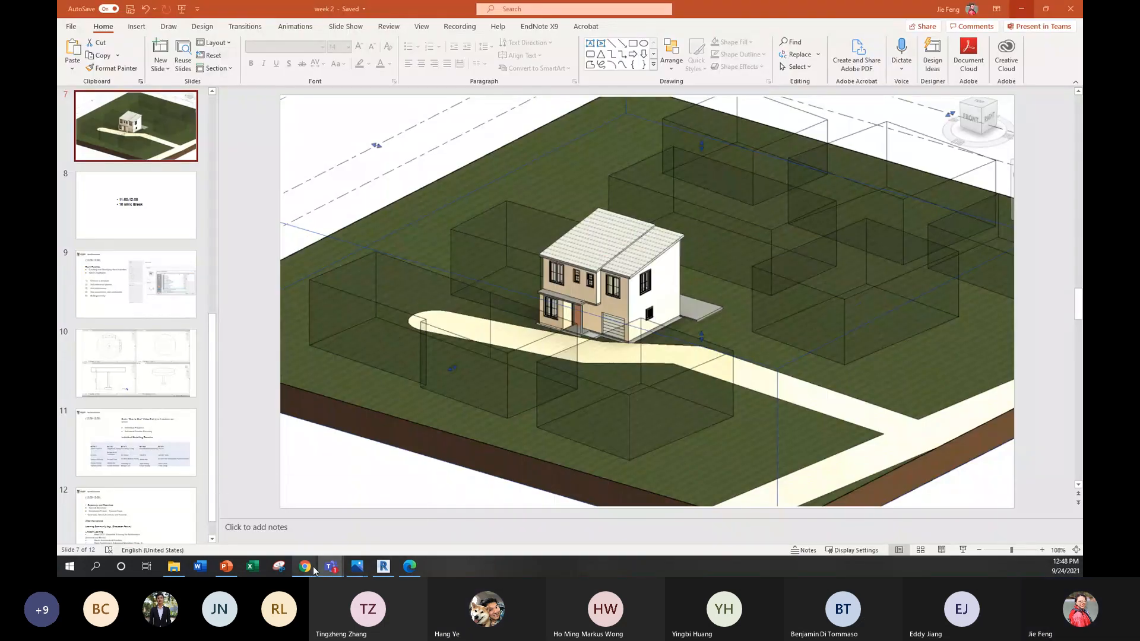
{"action": "mouse_move", "coordinate": [314, 570]}
{"action": "left_click", "coordinate": [309, 520]}
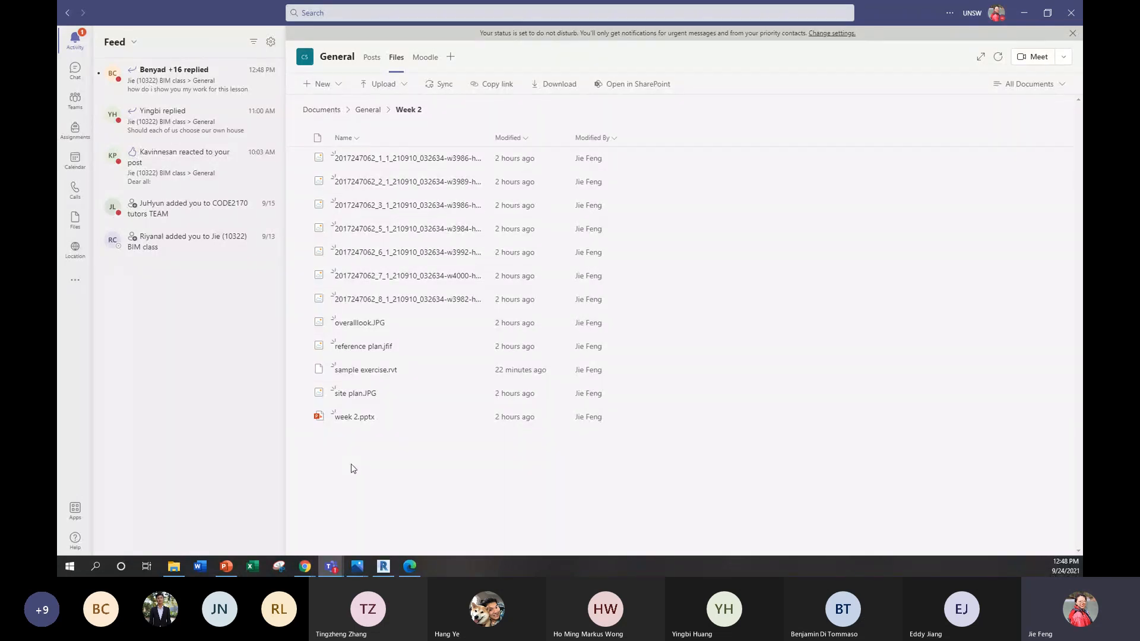
{"action": "left_click", "coordinate": [330, 86]}
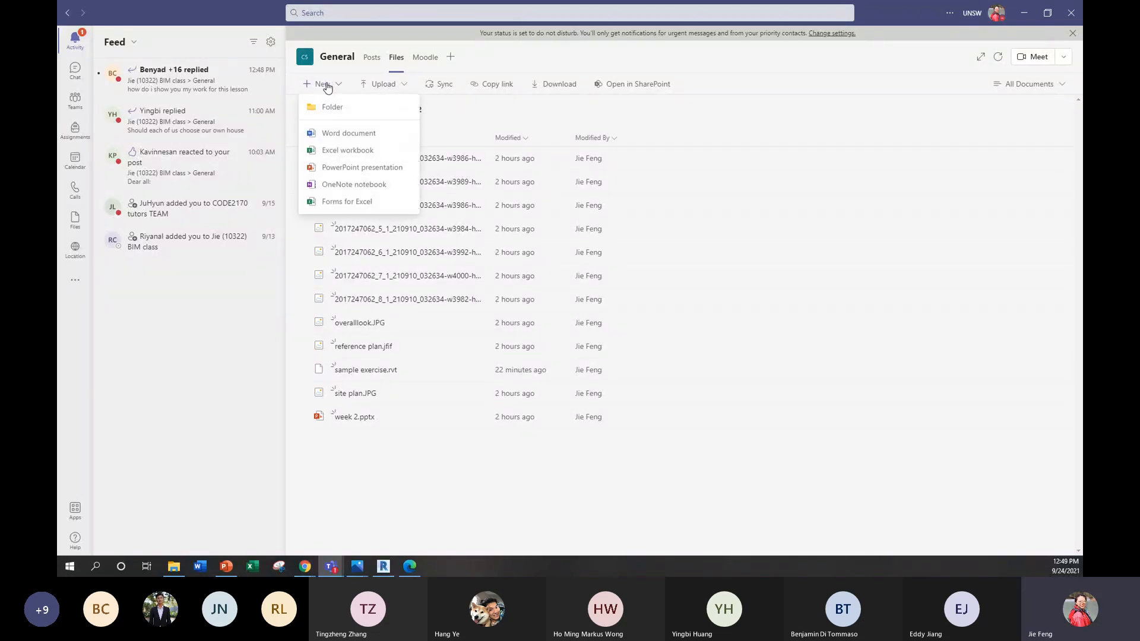
{"action": "left_click", "coordinate": [335, 133]}
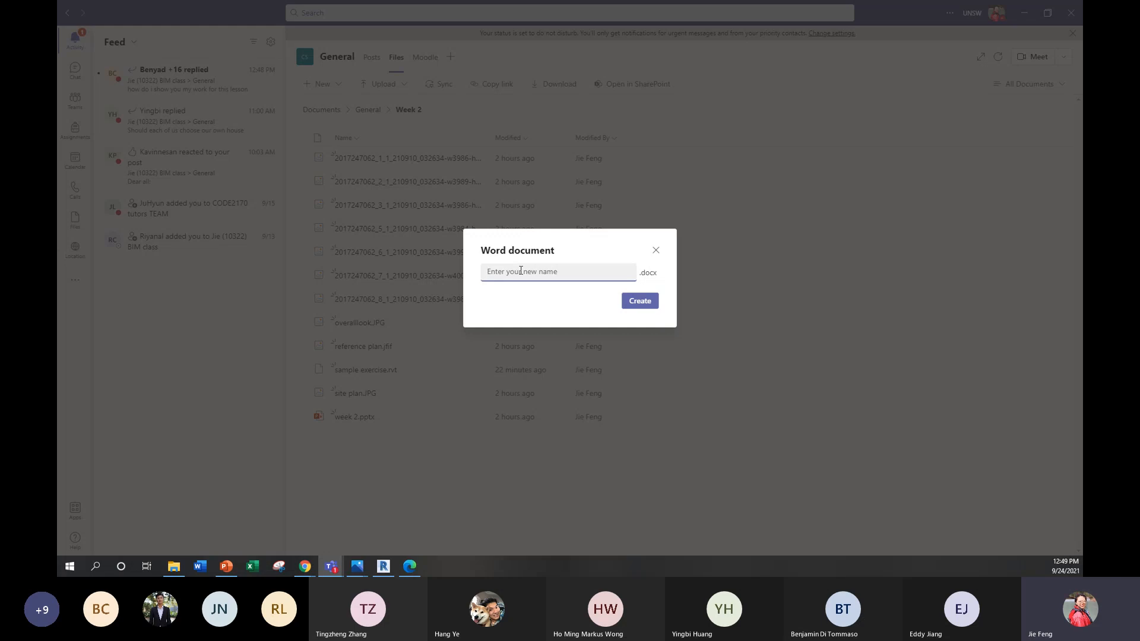
{"action": "type", "text": "Check overlap"}
{"action": "key", "text": "Return"}
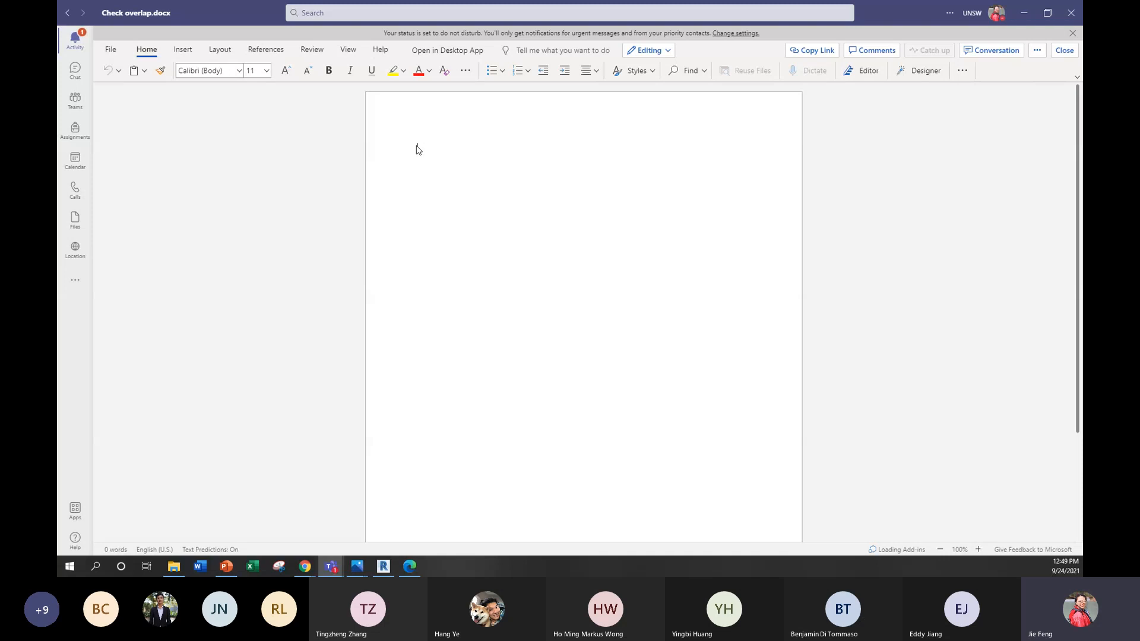
Step: Enter a sample entry with the full name and house address in the document, and delete it again
{"action": "key", "text": "Return"}
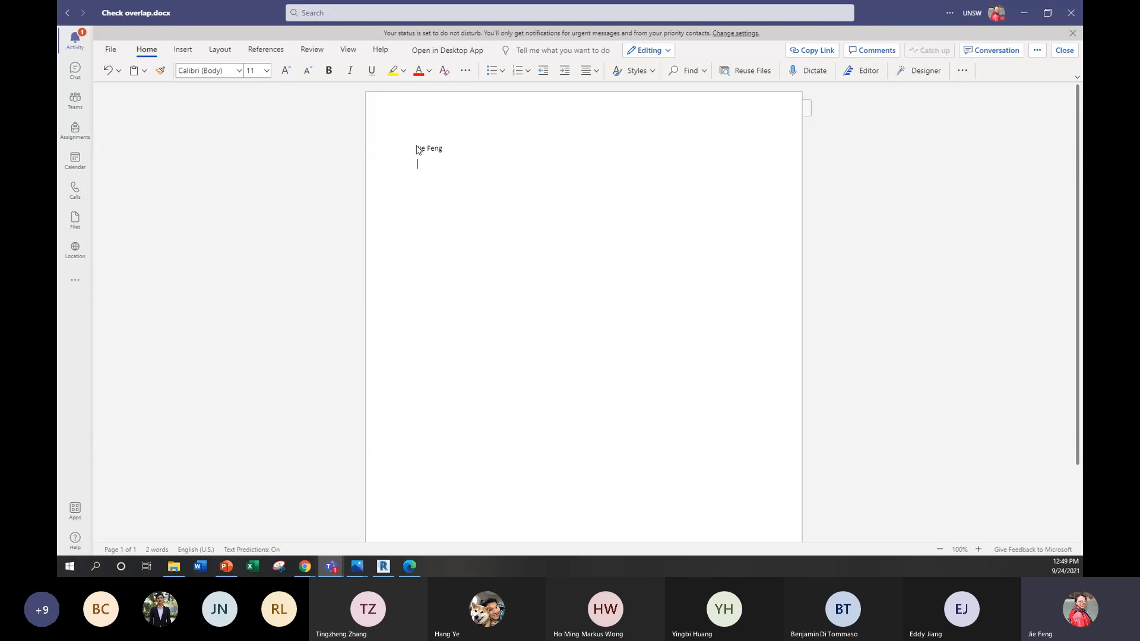
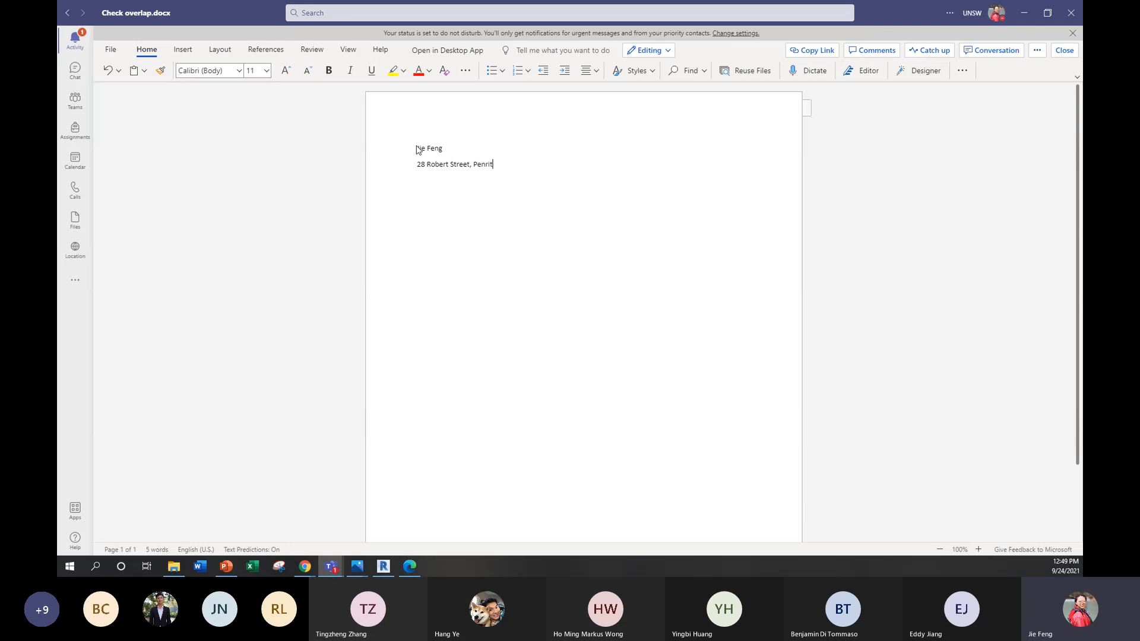
{"action": "key", "text": "Return"}
{"action": "left_click_drag", "start_coordinate": [410, 146], "coordinate": [501, 169]}
{"action": "key", "text": "Delete"}
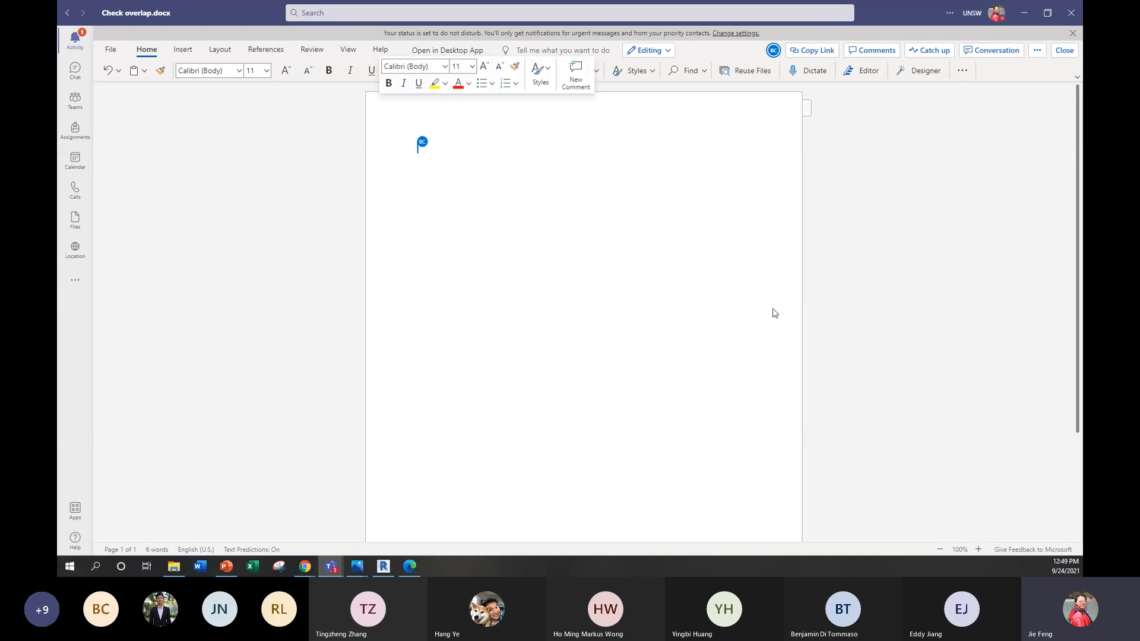
Step: Close the Check overlap document, switch to Revit and close Project2 without saving its changes
{"action": "left_click", "coordinate": [1064, 51]}
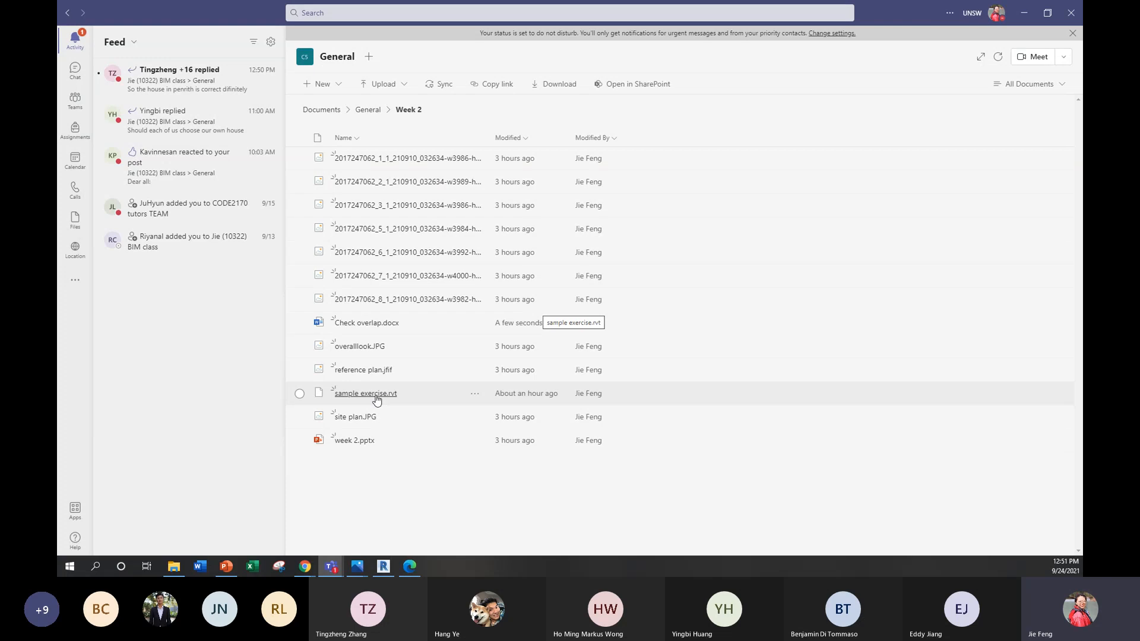
{"action": "left_click", "coordinate": [383, 566]}
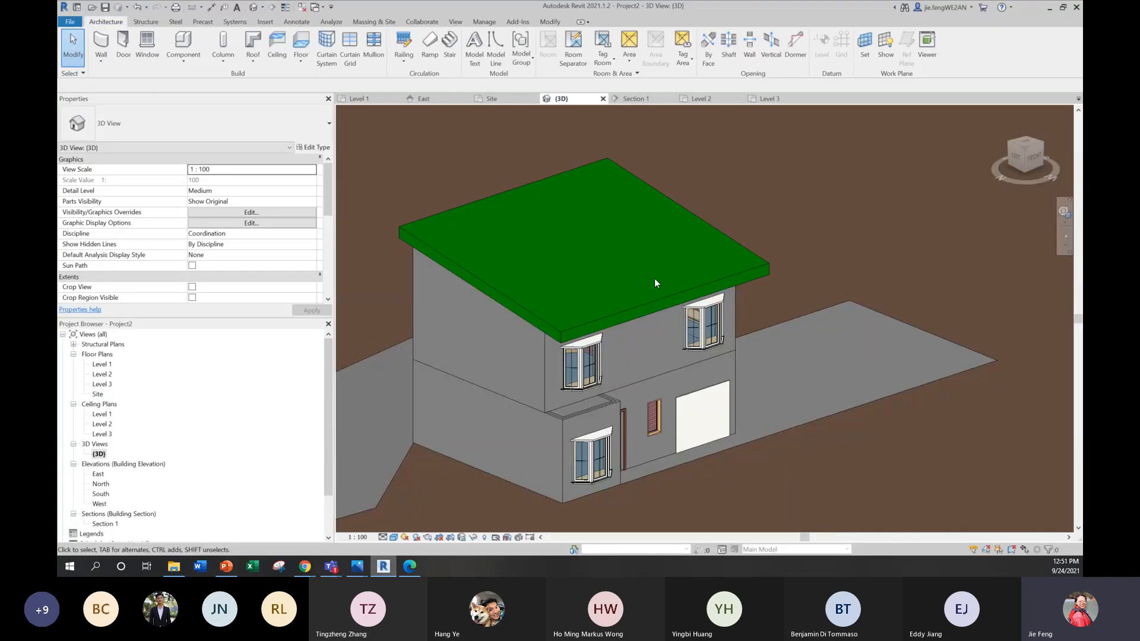
{"action": "left_click", "coordinate": [1075, 8]}
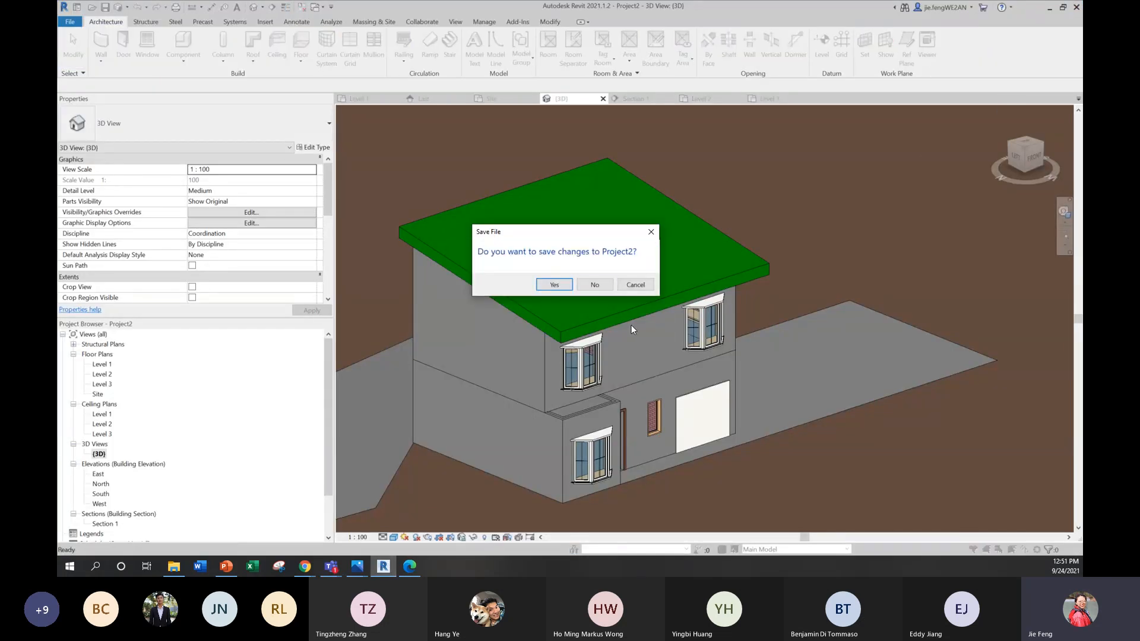
{"action": "left_click", "coordinate": [594, 285]}
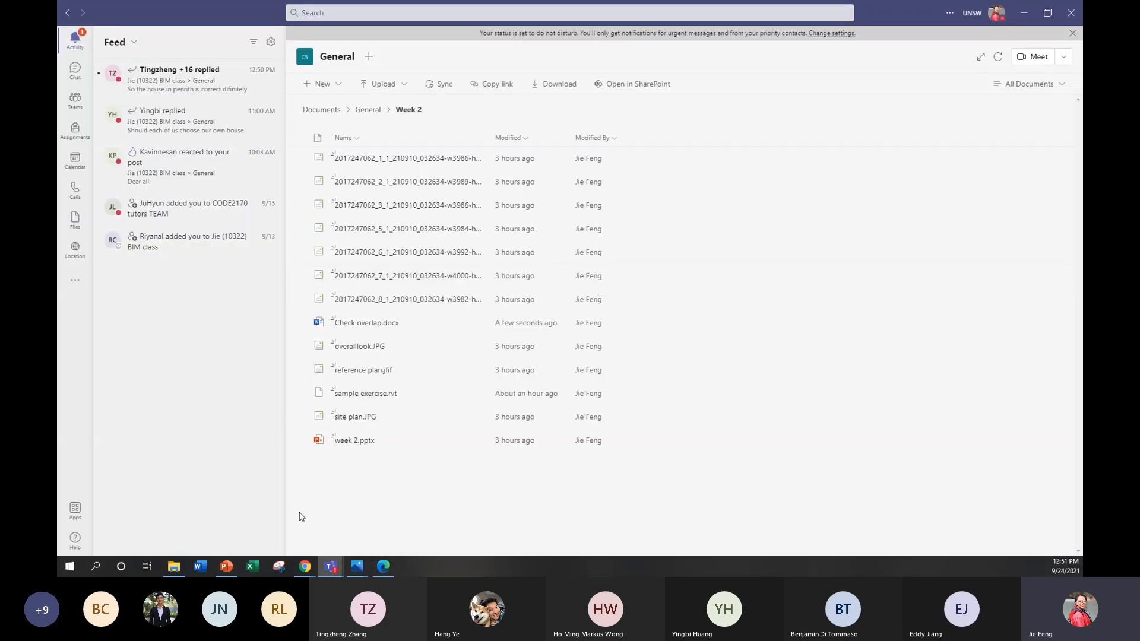
Step: Download "sample exercise.rvt" from the Week 2 files in Teams and open it in Revit
{"action": "left_click", "coordinate": [361, 394]}
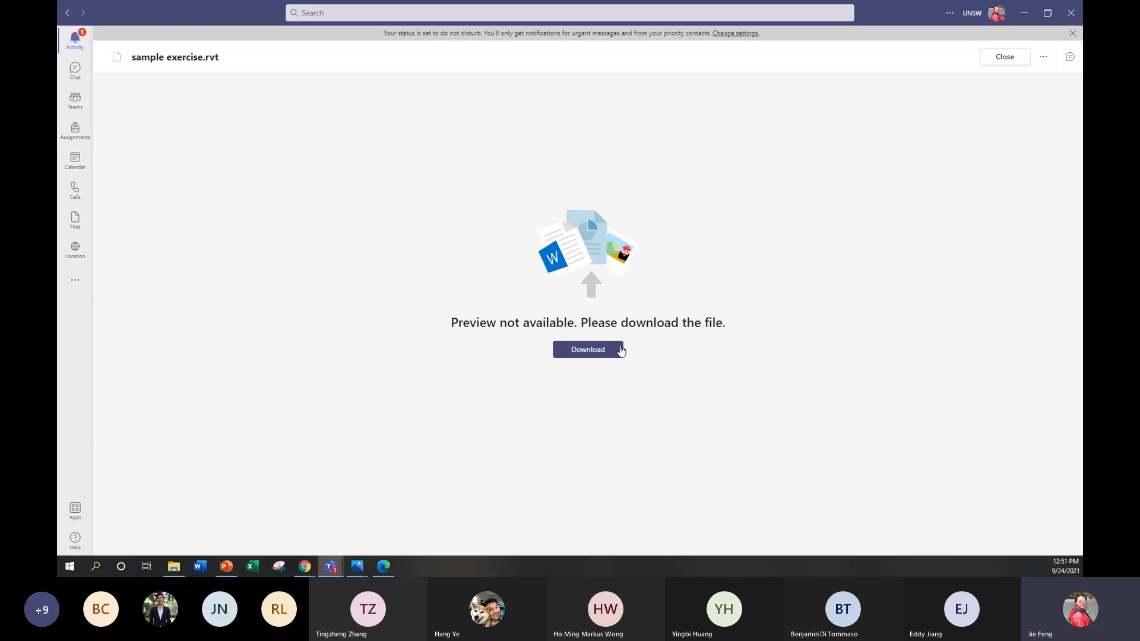
{"action": "left_click", "coordinate": [594, 354]}
{"action": "left_click", "coordinate": [174, 566]}
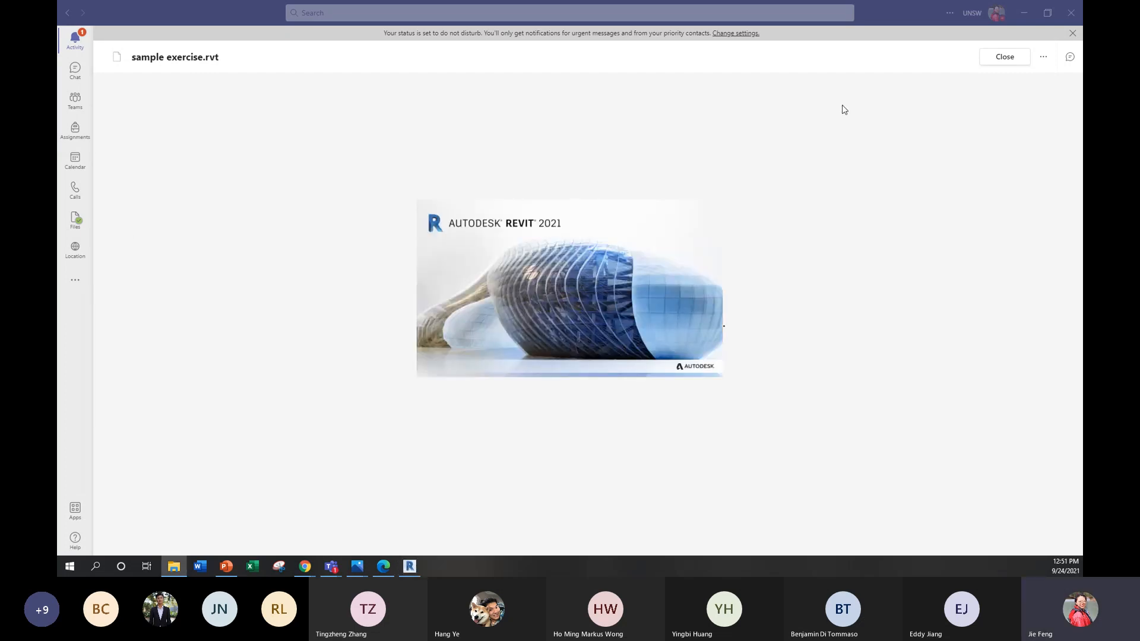
{"action": "left_click", "coordinate": [1016, 17]}
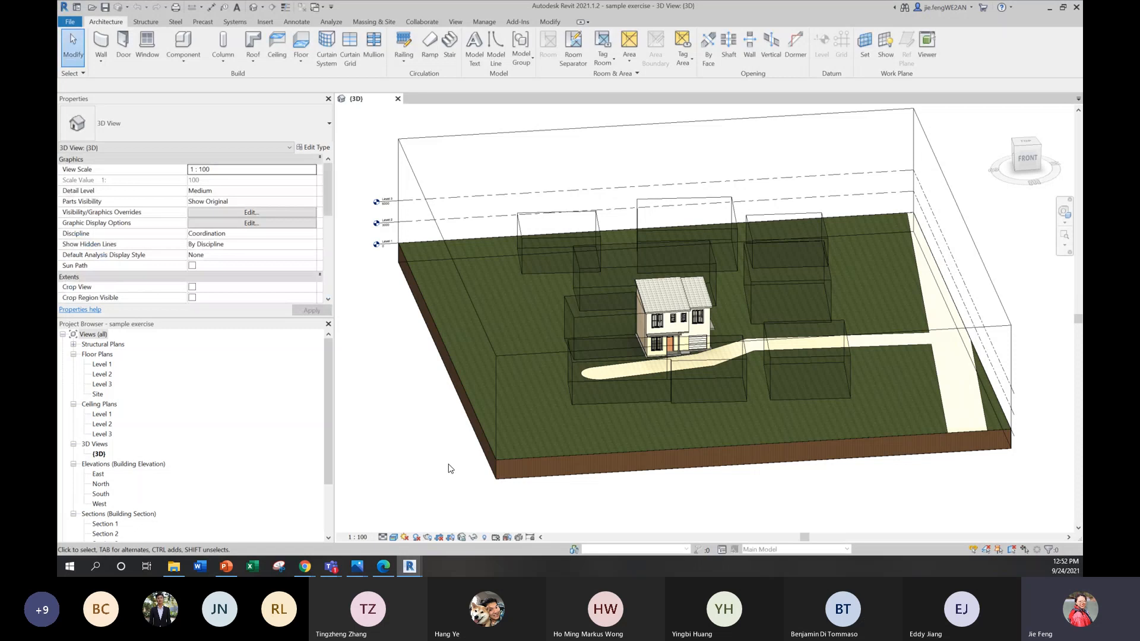
Step: Close the Revit window with the Table_1 family and inspect the front of the sample exercise house in 3D
{"action": "mouse_move", "coordinate": [409, 566]}
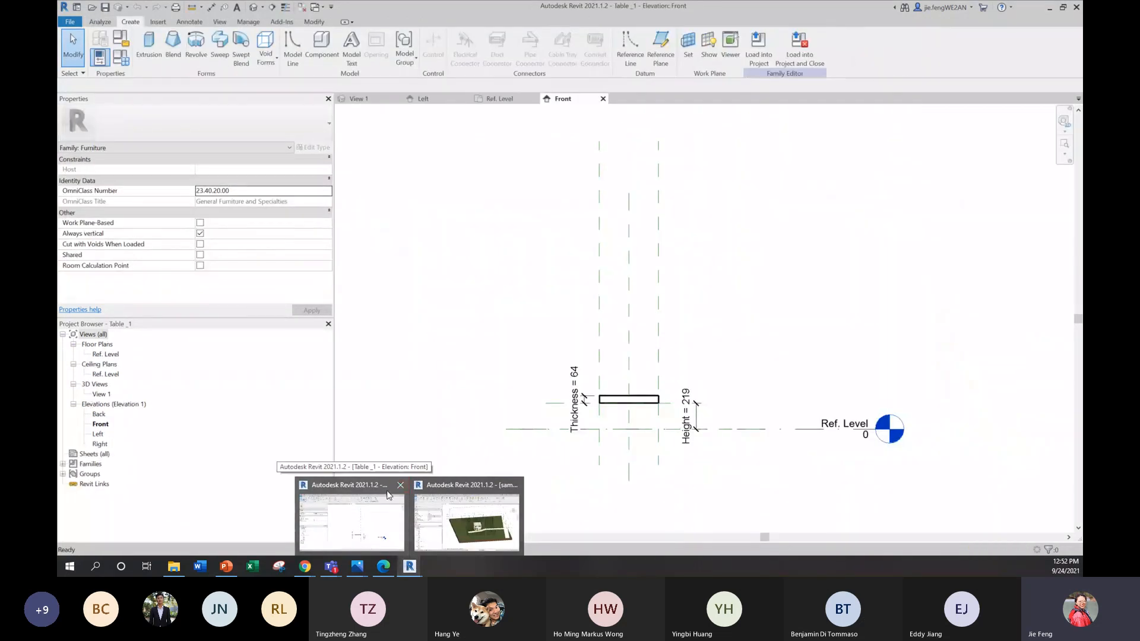
{"action": "left_click", "coordinate": [400, 485]}
{"action": "middle_click_drag", "start_coordinate": [525, 360], "coordinate": [566, 365], "text": "shift"}
{"action": "scroll", "coordinate": [715, 298], "scroll_direction": "up", "scroll_amount": 5}
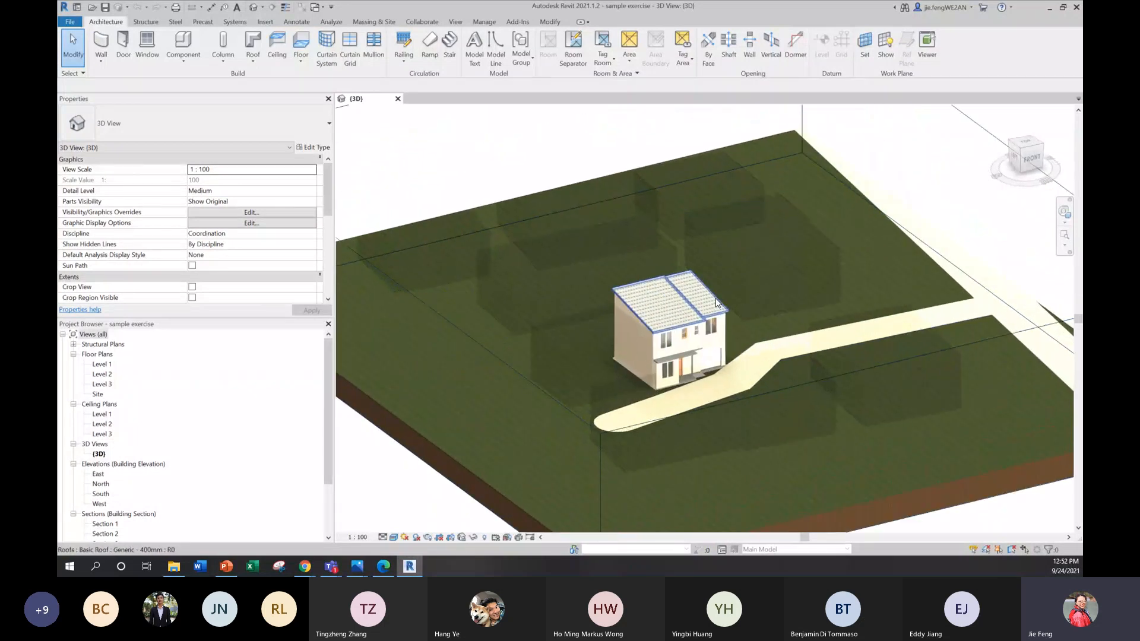
{"action": "scroll", "coordinate": [675, 359], "scroll_direction": "up", "scroll_amount": 1}
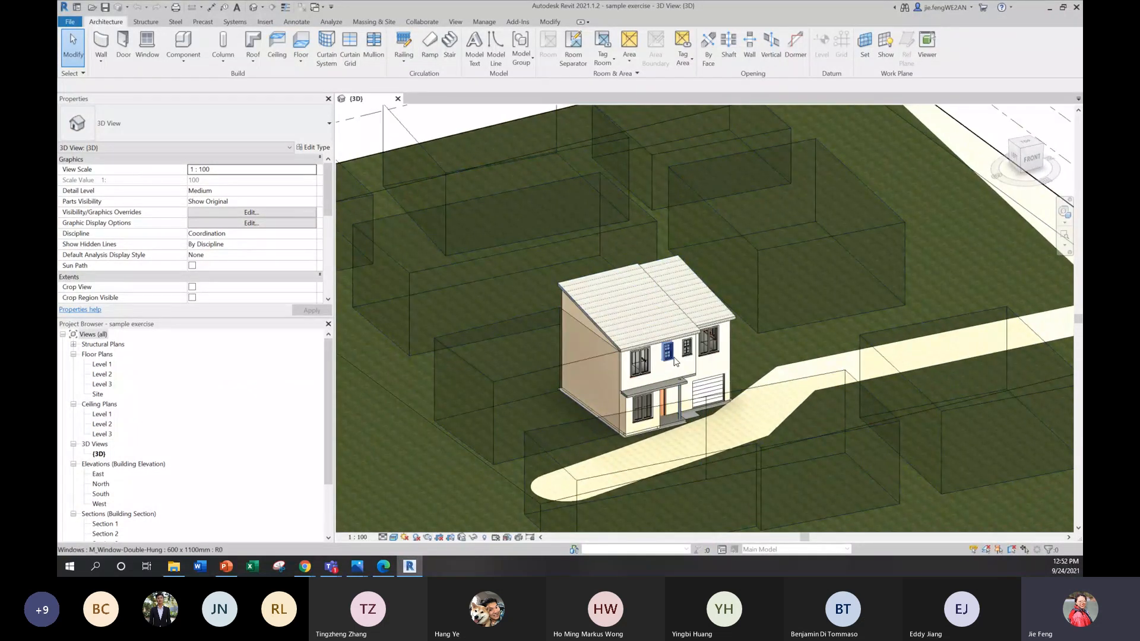
{"action": "scroll", "coordinate": [675, 361], "scroll_direction": "up", "scroll_amount": 1}
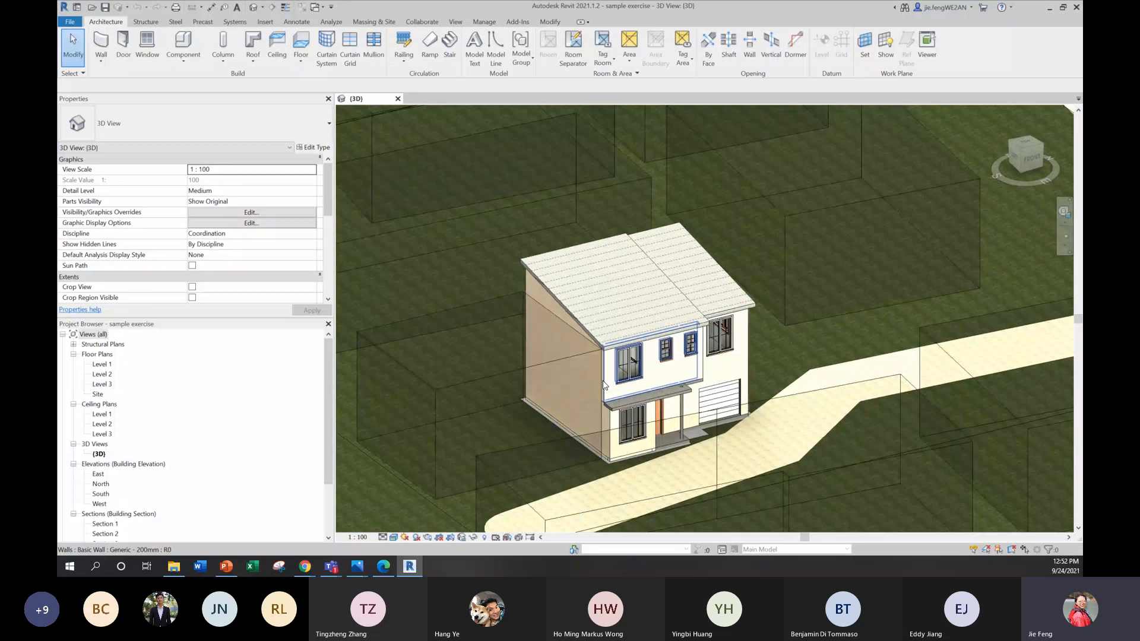
{"action": "scroll", "coordinate": [772, 426], "scroll_direction": "up", "scroll_amount": 5}
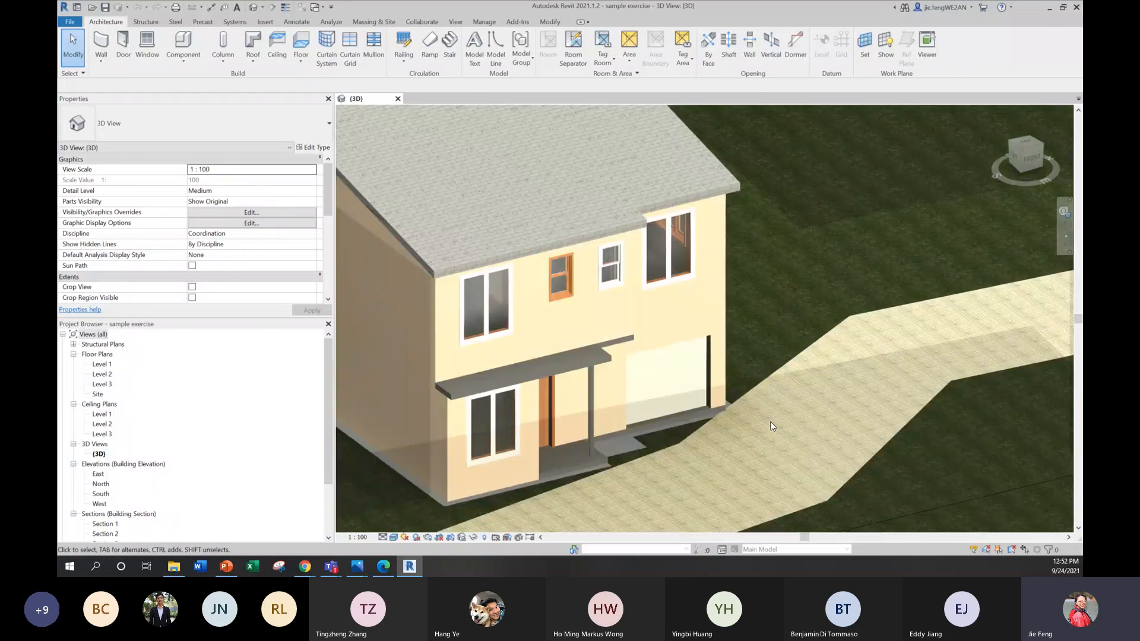
Step: Inspect the front of the sample house in 3D and open Section 1 to examine its storeys and stairs
{"action": "scroll", "coordinate": [704, 413], "scroll_direction": "down", "scroll_amount": 2}
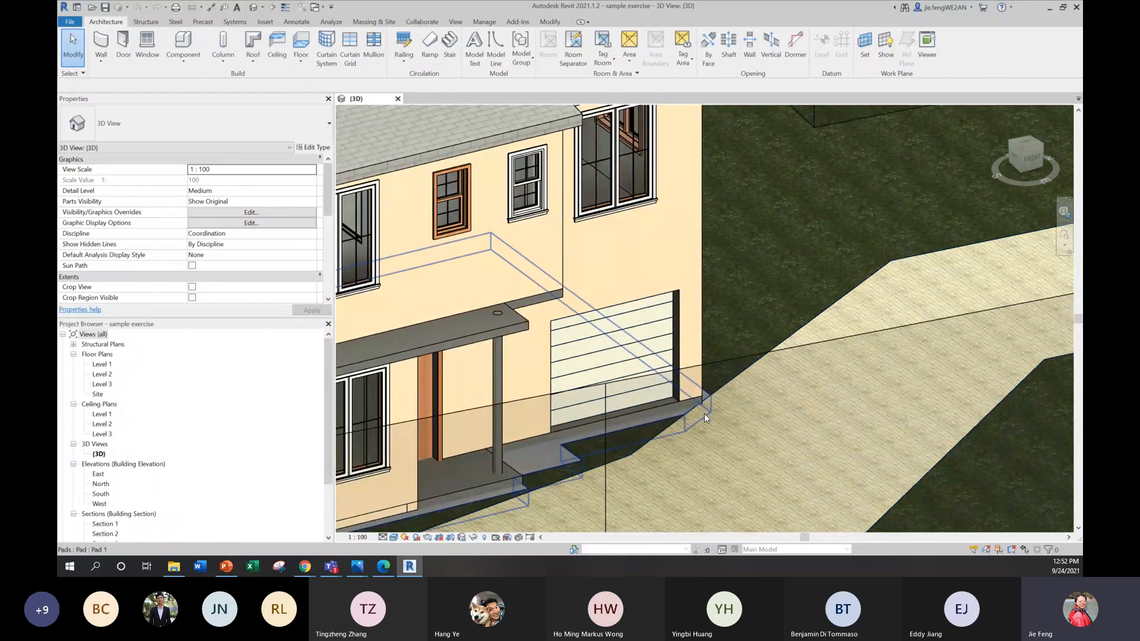
{"action": "scroll", "coordinate": [603, 410], "scroll_direction": "down", "scroll_amount": 3}
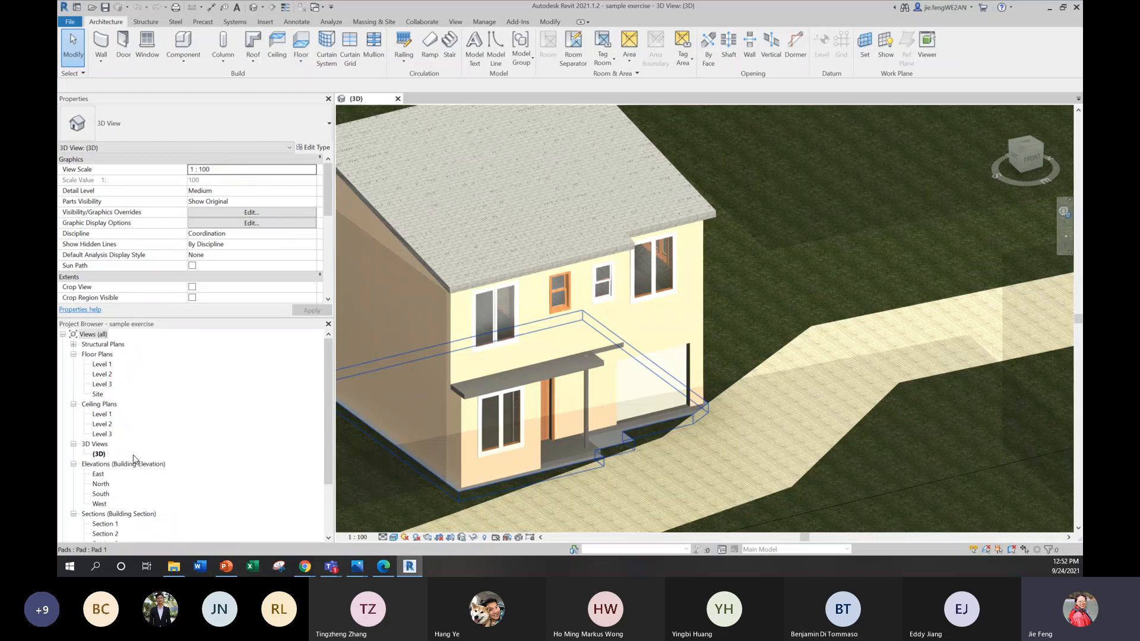
{"action": "double_click", "coordinate": [105, 524]}
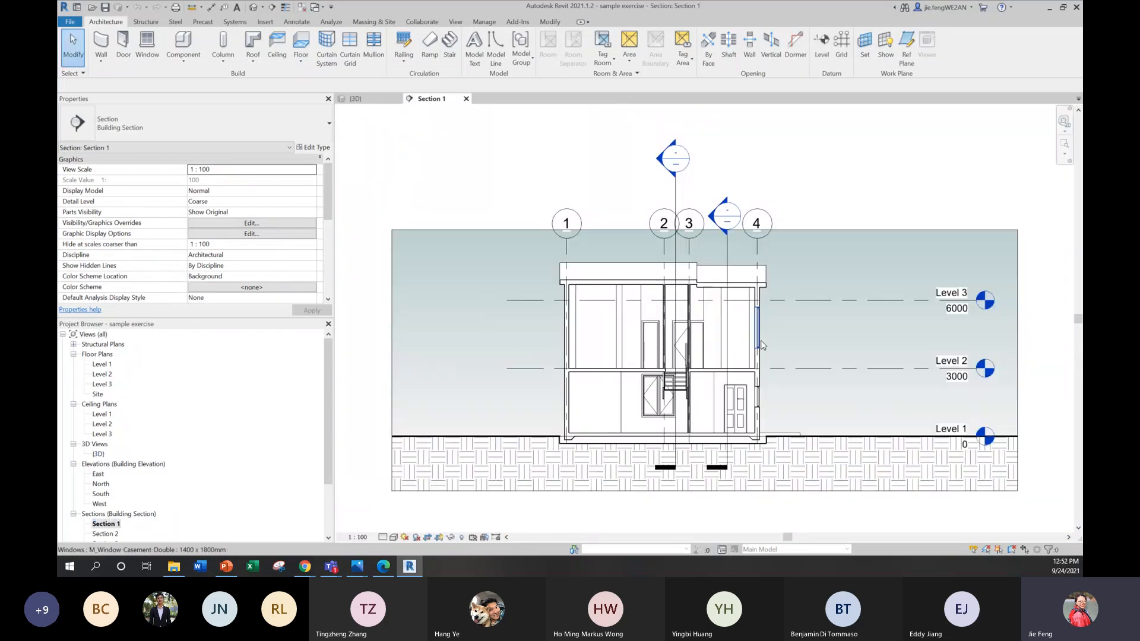
{"action": "scroll", "coordinate": [760, 340], "scroll_direction": "up", "scroll_amount": 2}
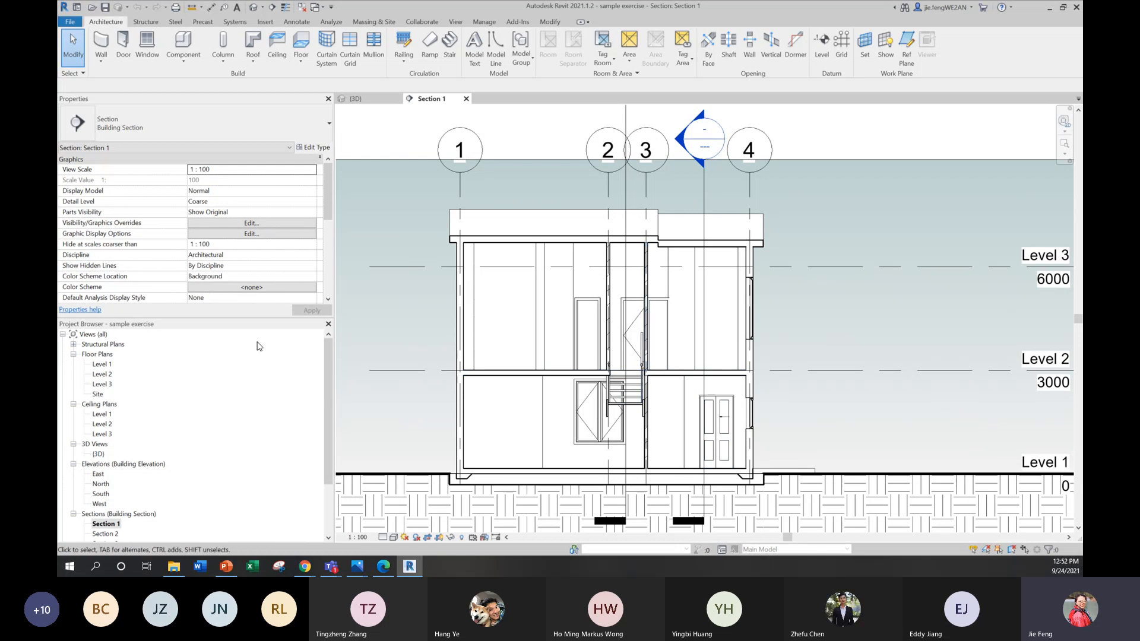
Step: Open the Level 1 floor plan, reveal its hidden elements and examine the topography, driveway and garage corner
{"action": "double_click", "coordinate": [103, 365]}
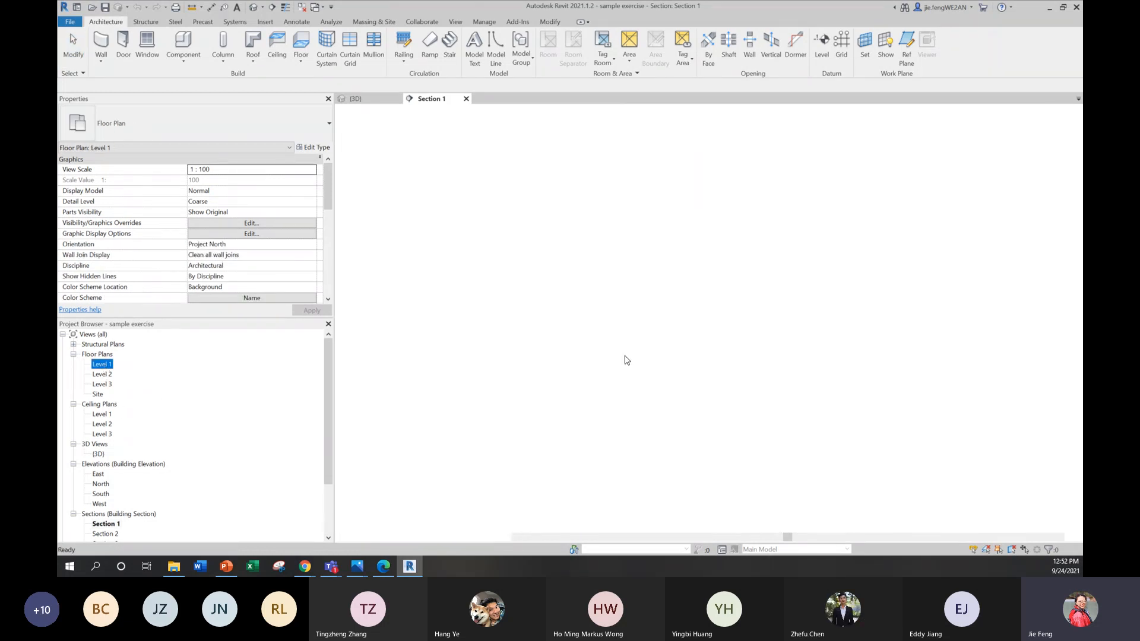
{"action": "scroll", "coordinate": [603, 288], "scroll_direction": "up", "scroll_amount": 1}
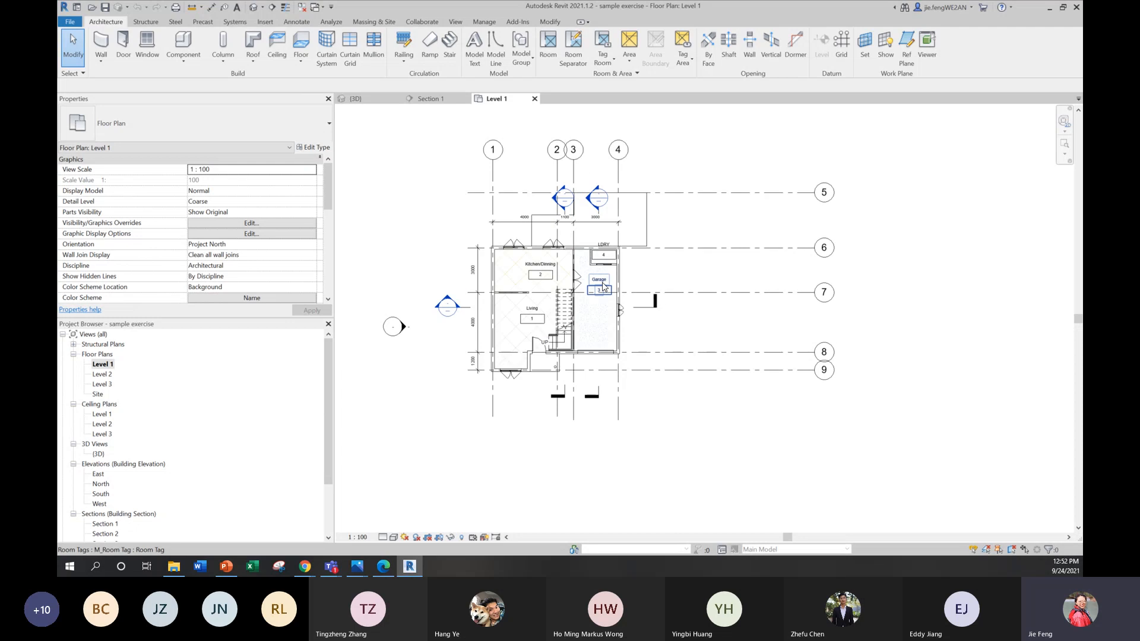
{"action": "left_click", "coordinate": [462, 538]}
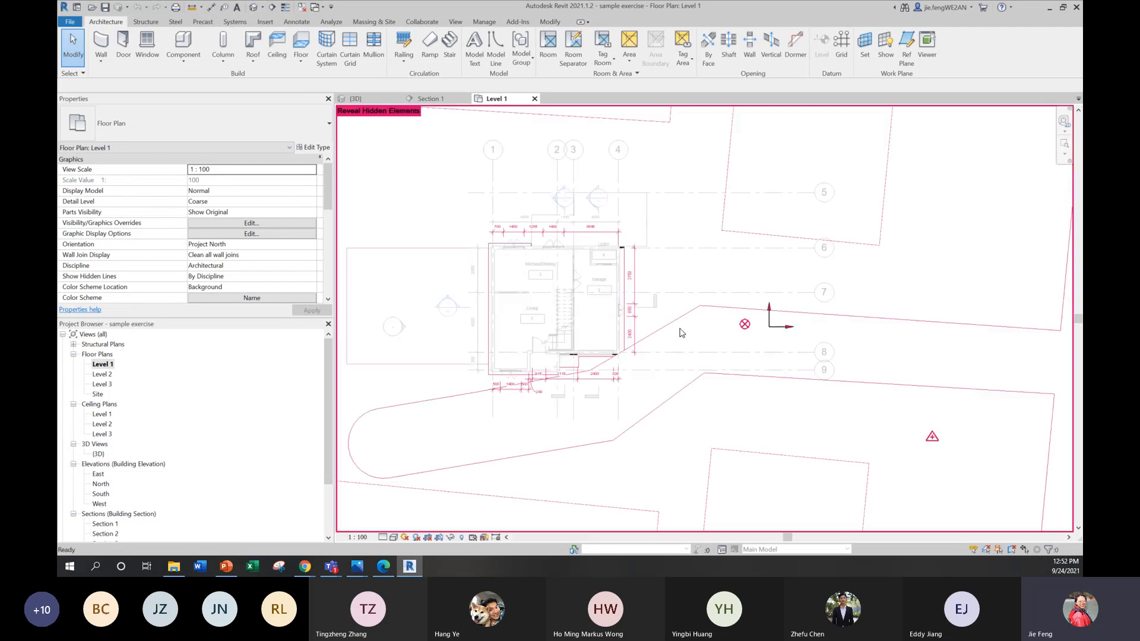
{"action": "scroll", "coordinate": [709, 310], "scroll_direction": "down", "scroll_amount": 3}
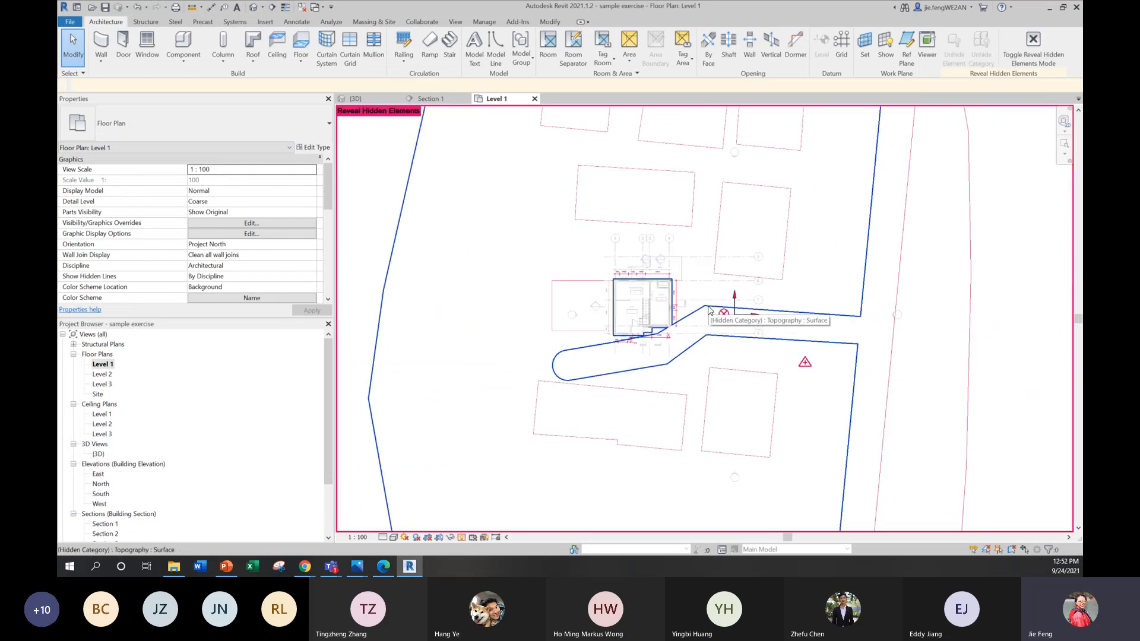
{"action": "scroll", "coordinate": [709, 314], "scroll_direction": "down", "scroll_amount": 2}
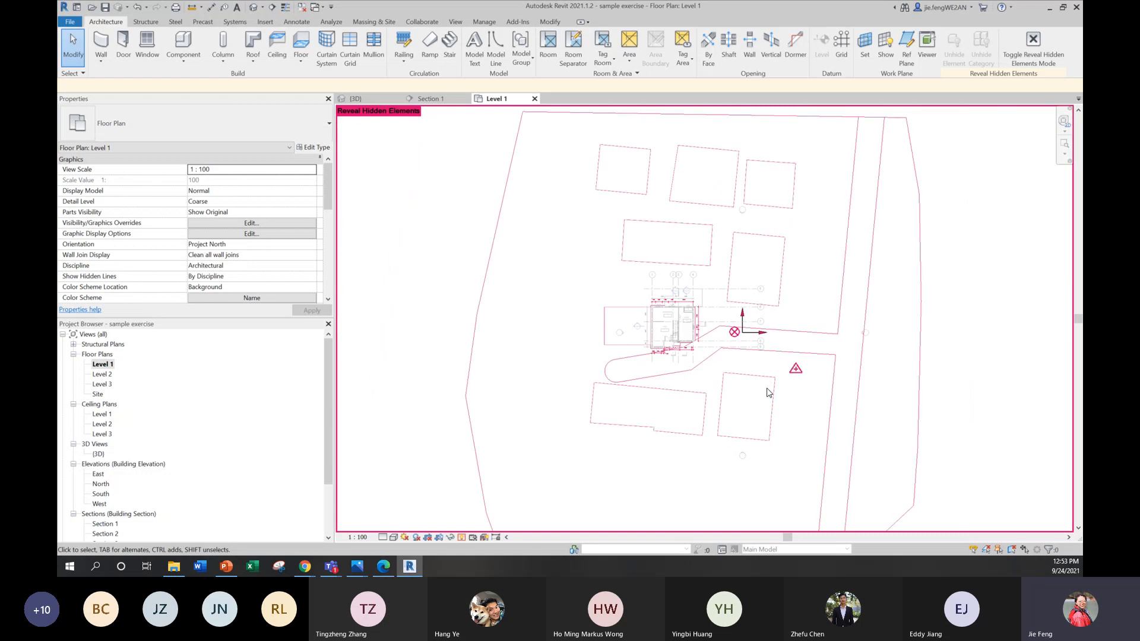
{"action": "scroll", "coordinate": [656, 347], "scroll_direction": "up", "scroll_amount": 4}
{"action": "scroll", "coordinate": [656, 348], "scroll_direction": "up", "scroll_amount": 5}
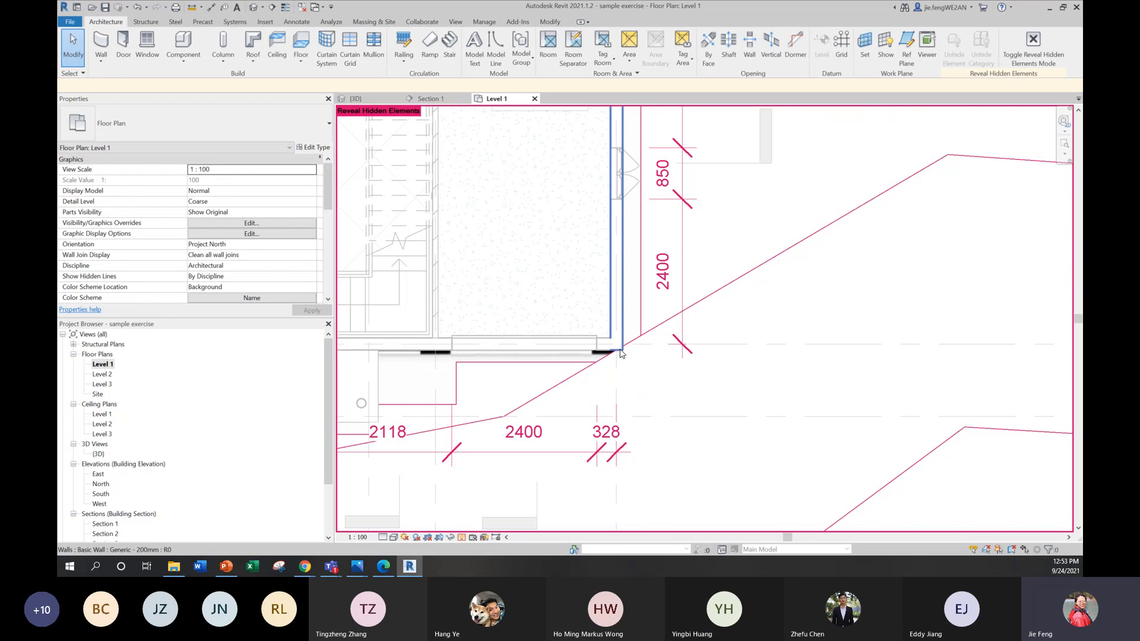
{"action": "scroll", "coordinate": [652, 343], "scroll_direction": "down", "scroll_amount": 2}
{"action": "scroll", "coordinate": [651, 343], "scroll_direction": "down", "scroll_amount": 2}
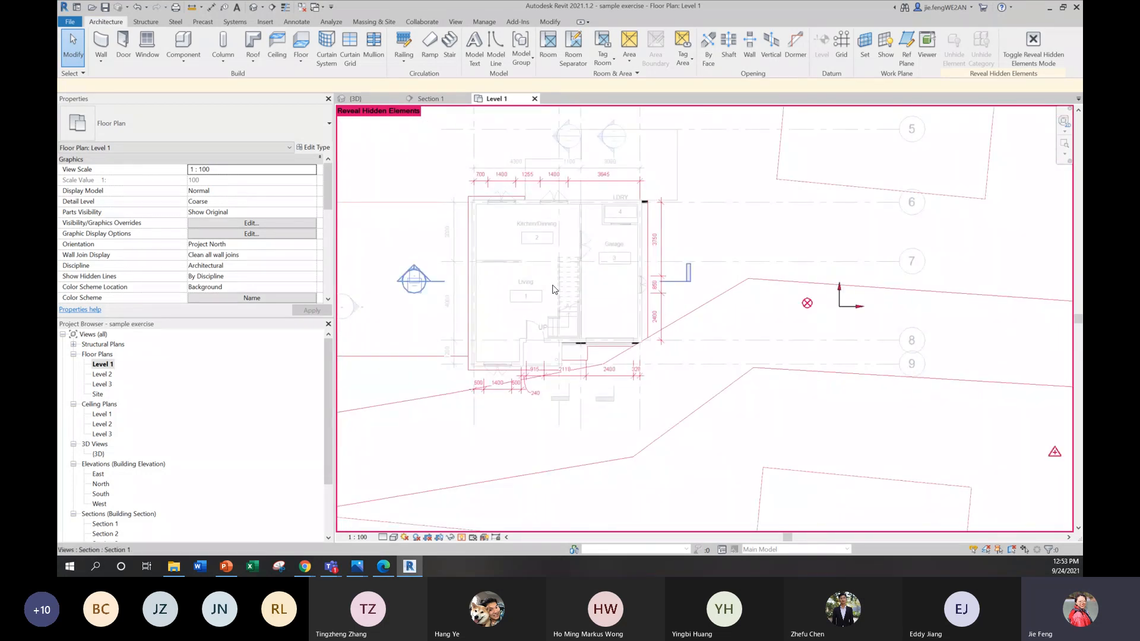
Step: View the house from the front in 3D and open the Level 2 floor plan to examine its room layout
{"action": "double_click", "coordinate": [98, 453]}
{"action": "middle_click_drag", "start_coordinate": [707, 308], "coordinate": [646, 379], "text": "shift"}
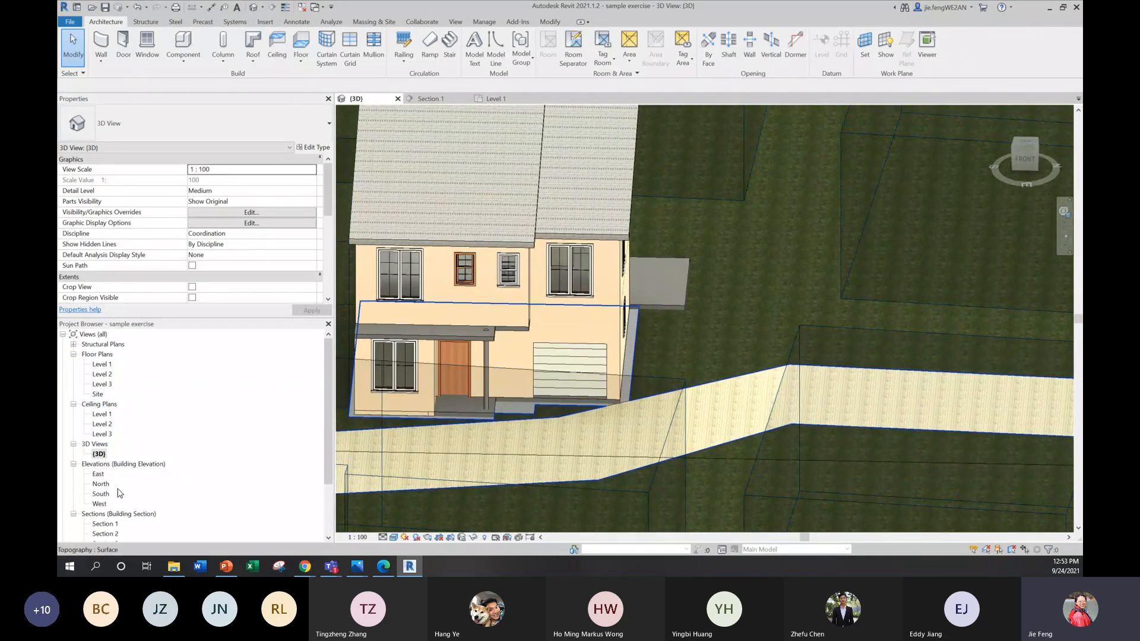
{"action": "double_click", "coordinate": [102, 374]}
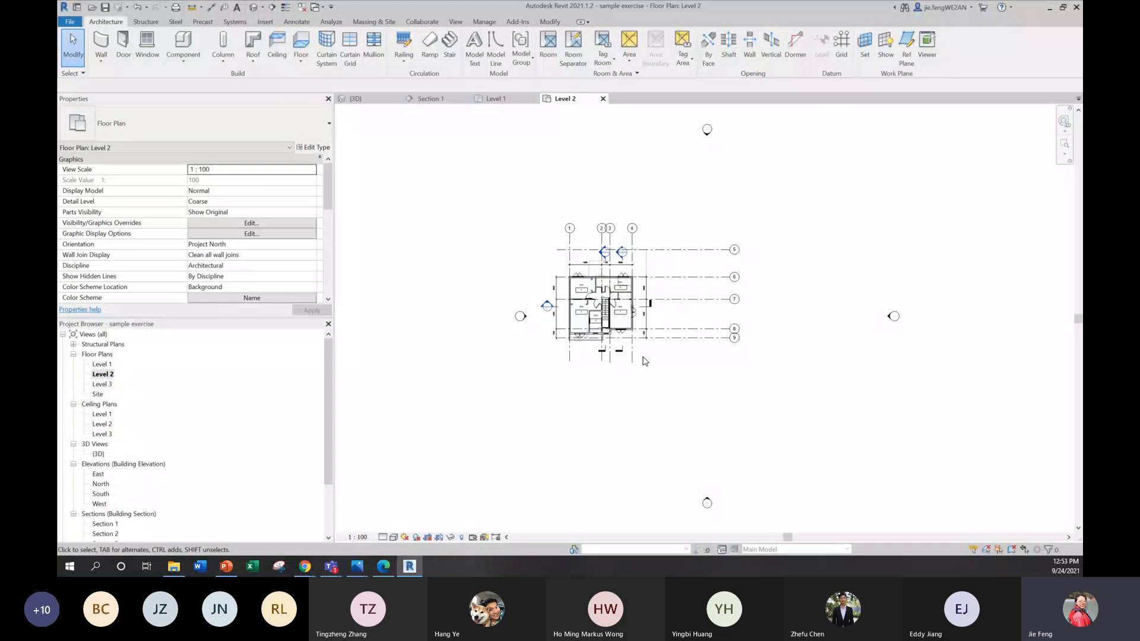
{"action": "scroll", "coordinate": [612, 291], "scroll_direction": "up", "scroll_amount": 4}
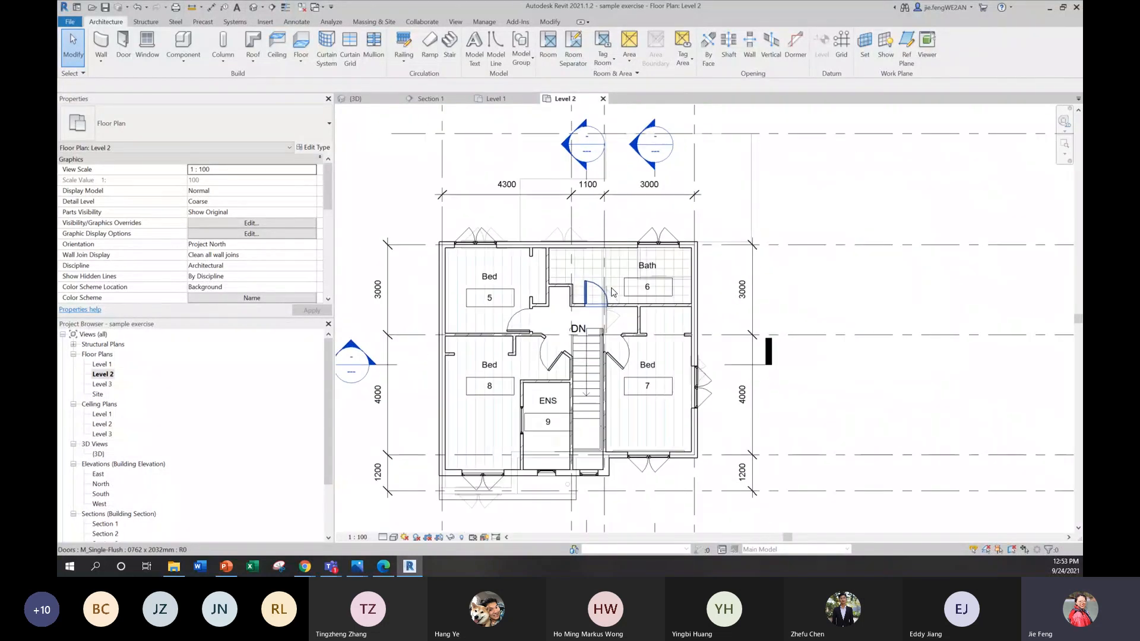
{"action": "scroll", "coordinate": [653, 404], "scroll_direction": "up", "scroll_amount": 1}
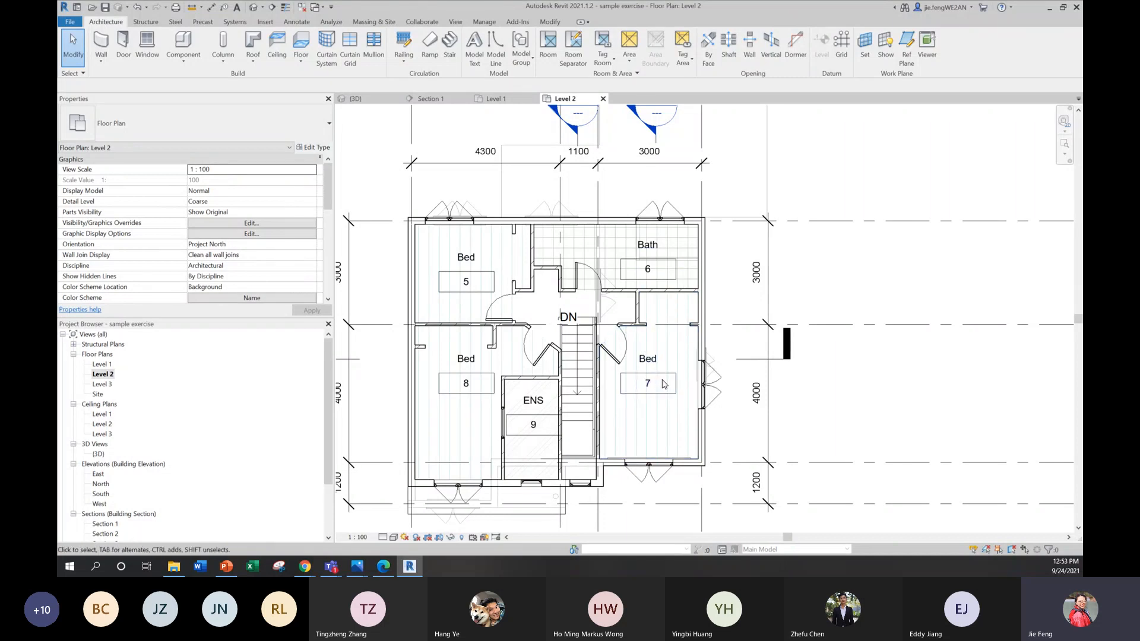
{"action": "scroll", "coordinate": [672, 363], "scroll_direction": "down", "scroll_amount": 1}
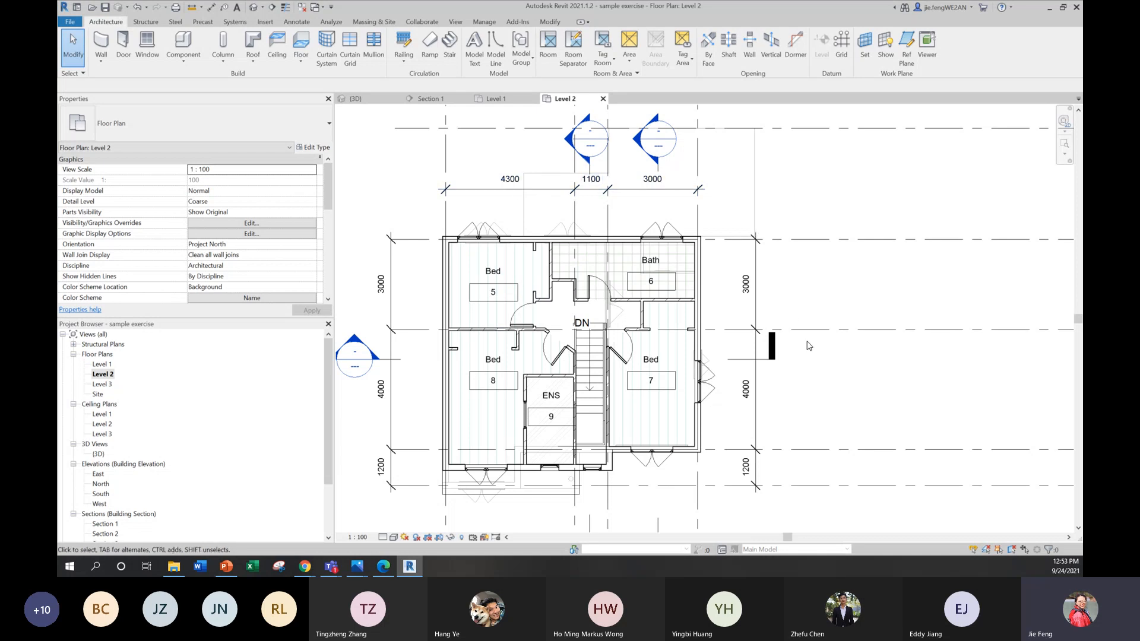
Step: Orbit the 3D house to an angled front view and switch to Chrome's CODE2170 course page for the Assignment 1 suburb groups
{"action": "double_click", "coordinate": [102, 454]}
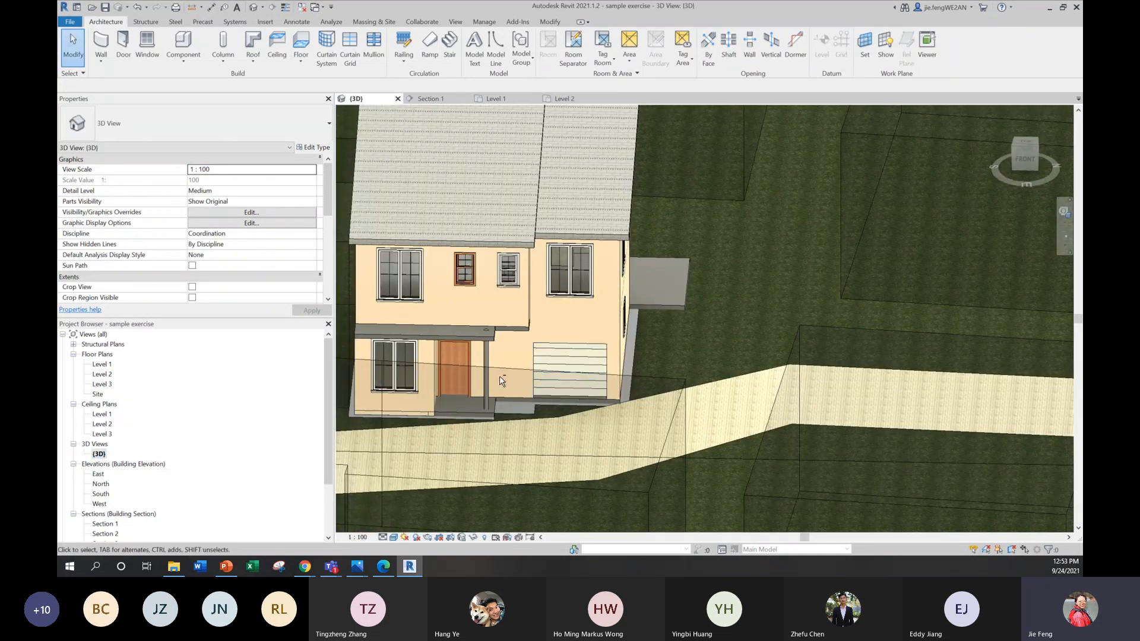
{"action": "middle_click_drag", "start_coordinate": [608, 385], "coordinate": [625, 429], "text": "shift"}
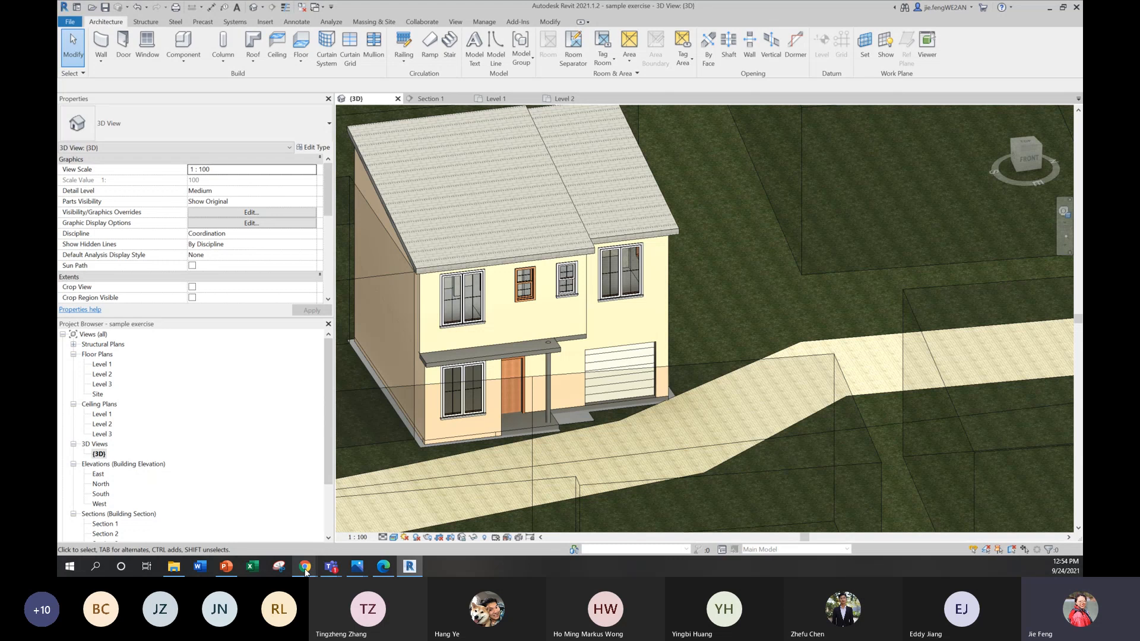
{"action": "mouse_move", "coordinate": [305, 568]}
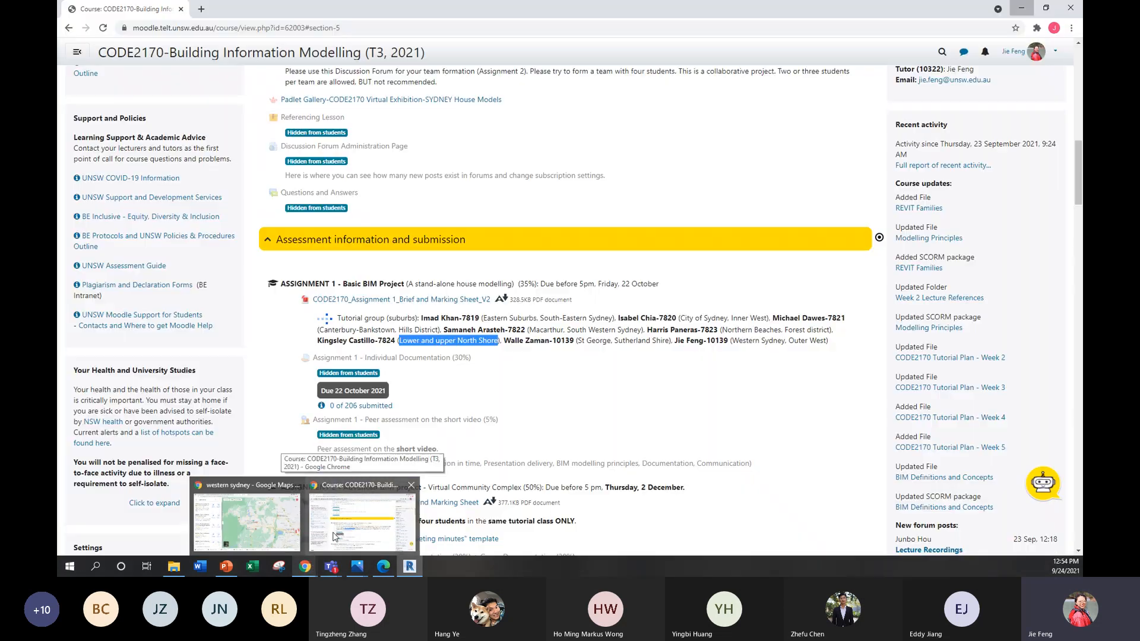
{"action": "left_click", "coordinate": [334, 537]}
{"action": "left_click_drag", "start_coordinate": [486, 16], "coordinate": [487, 1]}
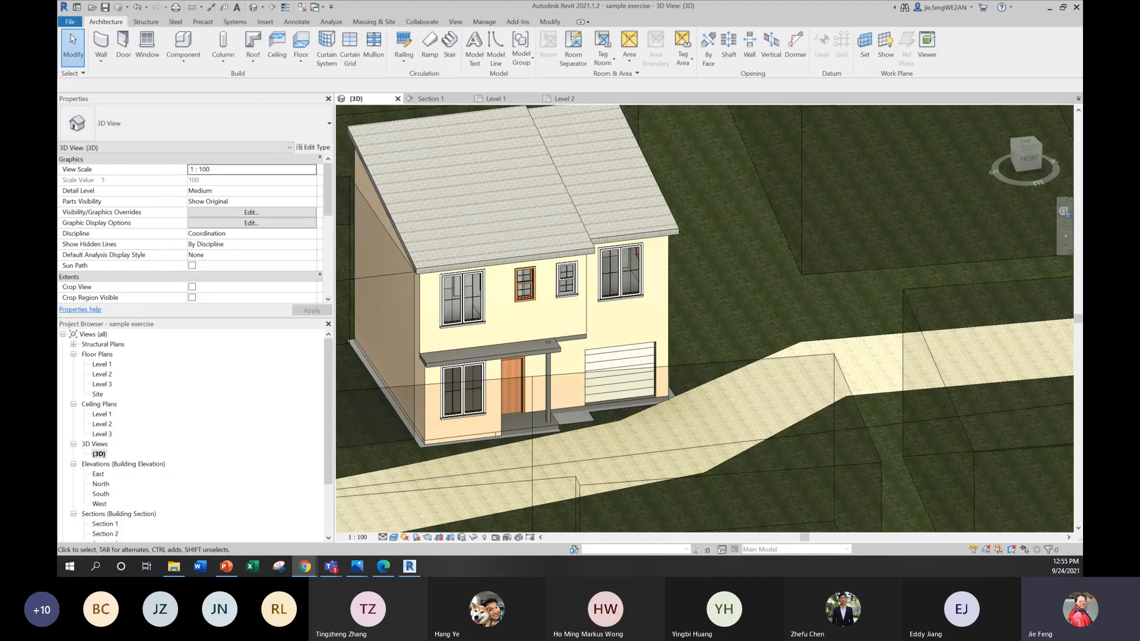
Step: Check the location of the student's house address in Google Maps and minimise the browser
{"action": "left_click_drag", "start_coordinate": [58, 112], "coordinate": [678, 168]}
{"action": "left_click", "coordinate": [761, 151]}
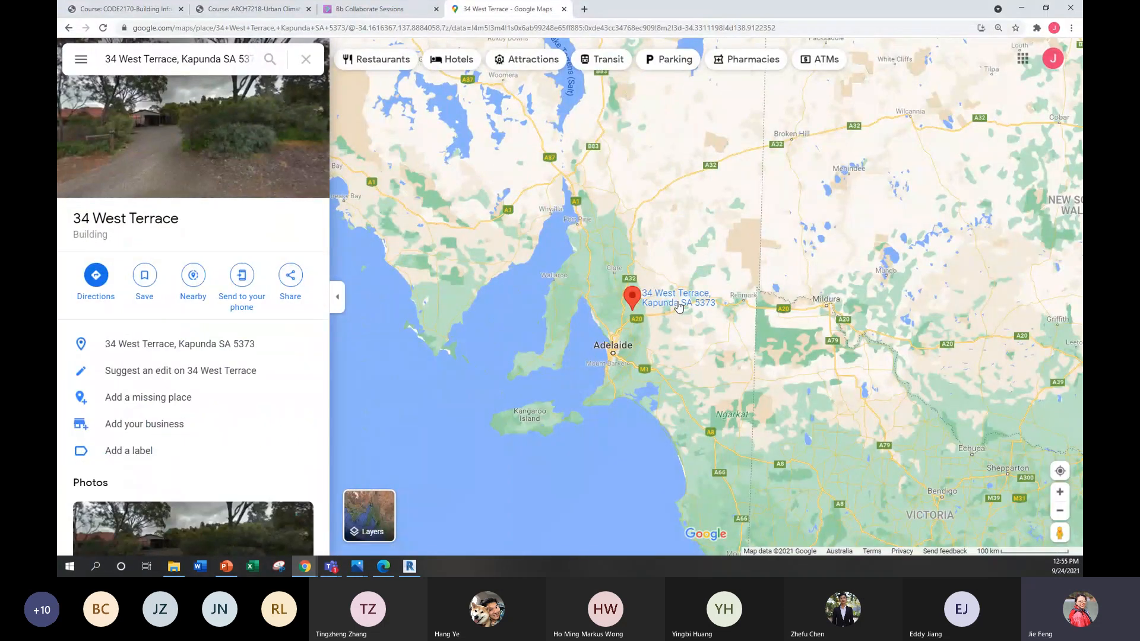
{"action": "scroll", "coordinate": [679, 306], "scroll_direction": "up", "scroll_amount": 2}
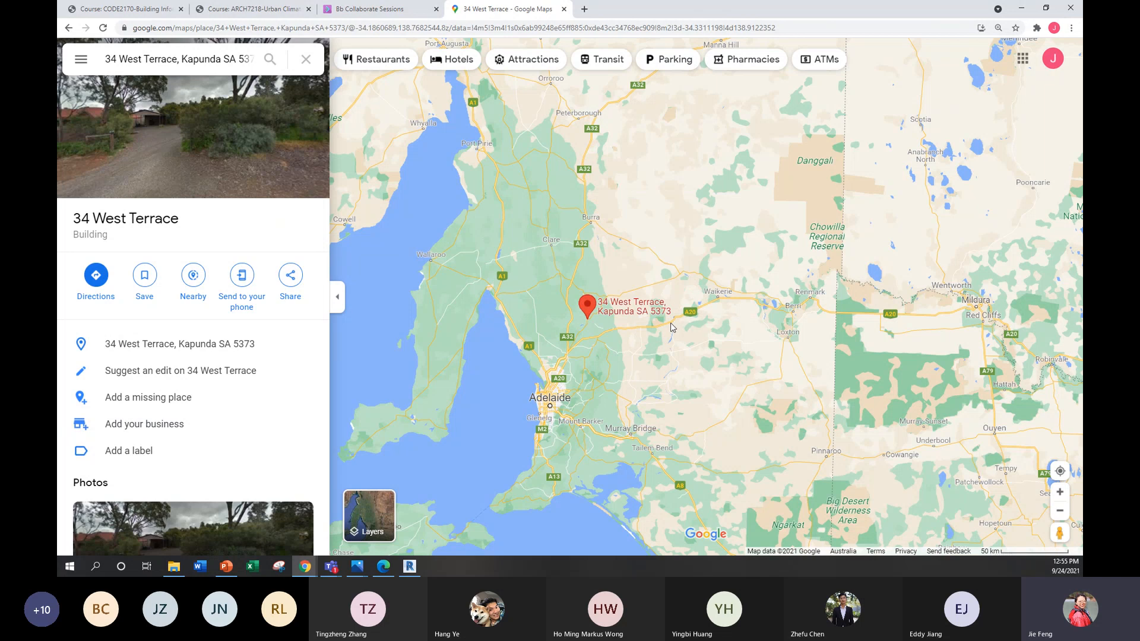
{"action": "mouse_move", "coordinate": [637, 319]}
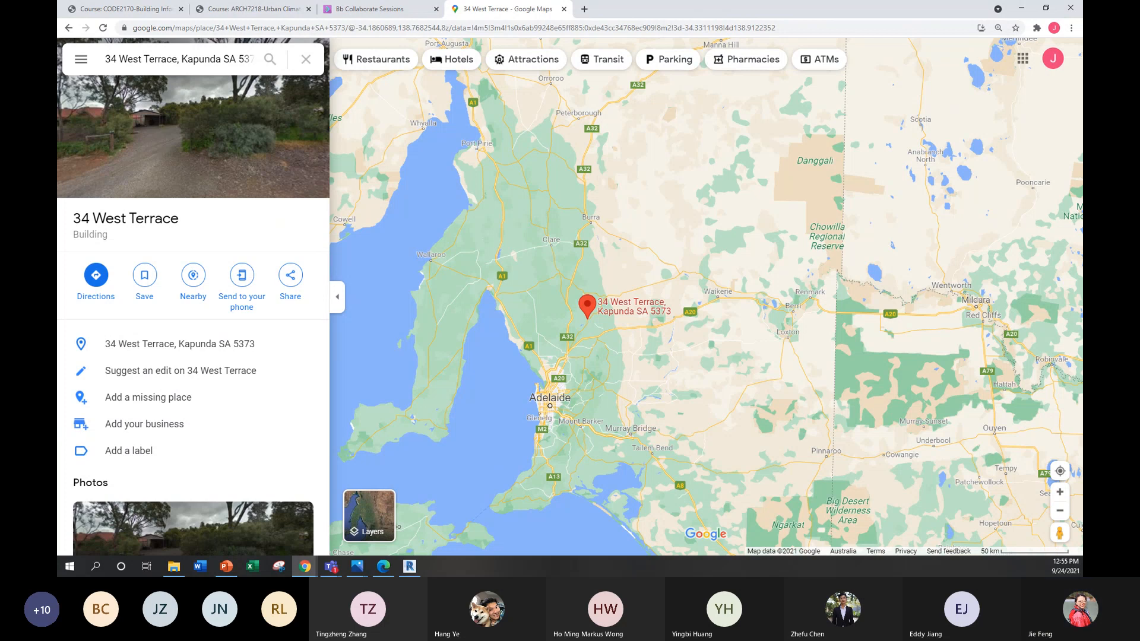
{"action": "scroll", "coordinate": [579, 344], "scroll_direction": "down", "scroll_amount": 1}
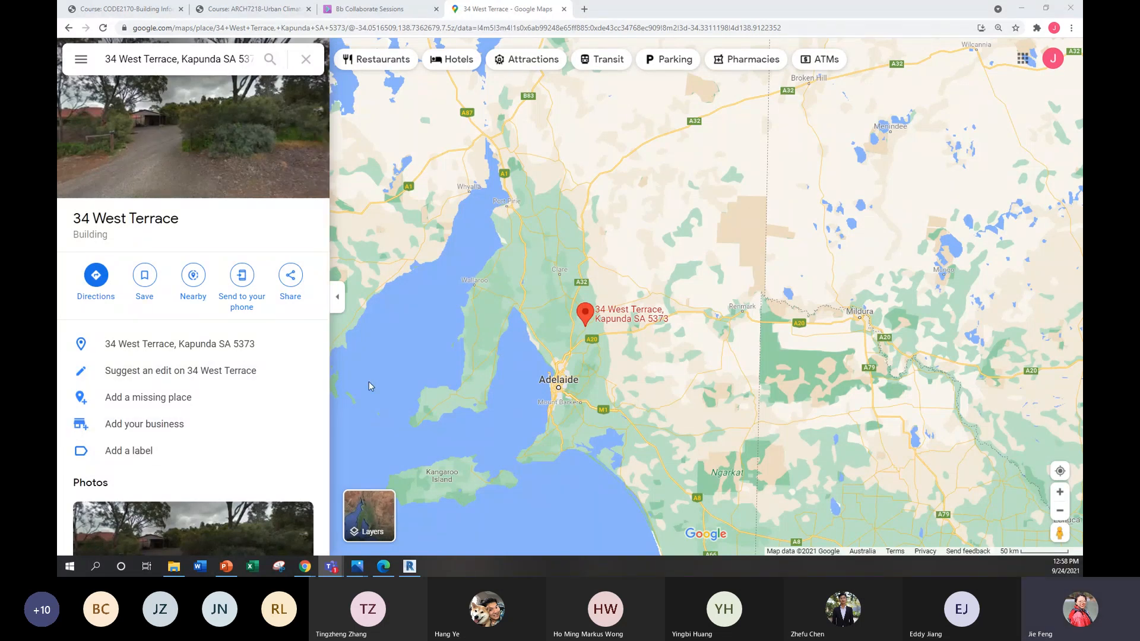
{"action": "left_click", "coordinate": [1016, 14]}
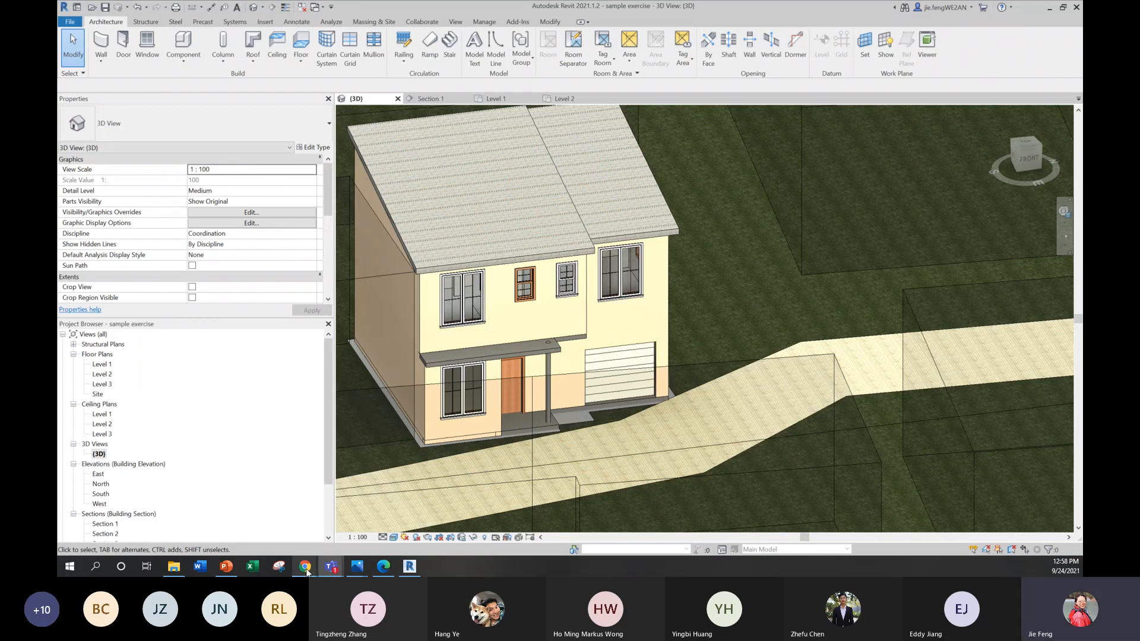
Step: Switch to the "week 2" presentation in PowerPoint and show summary slide 12 and the one-to-one video call schedule on slide 11
{"action": "mouse_move", "coordinate": [307, 569]}
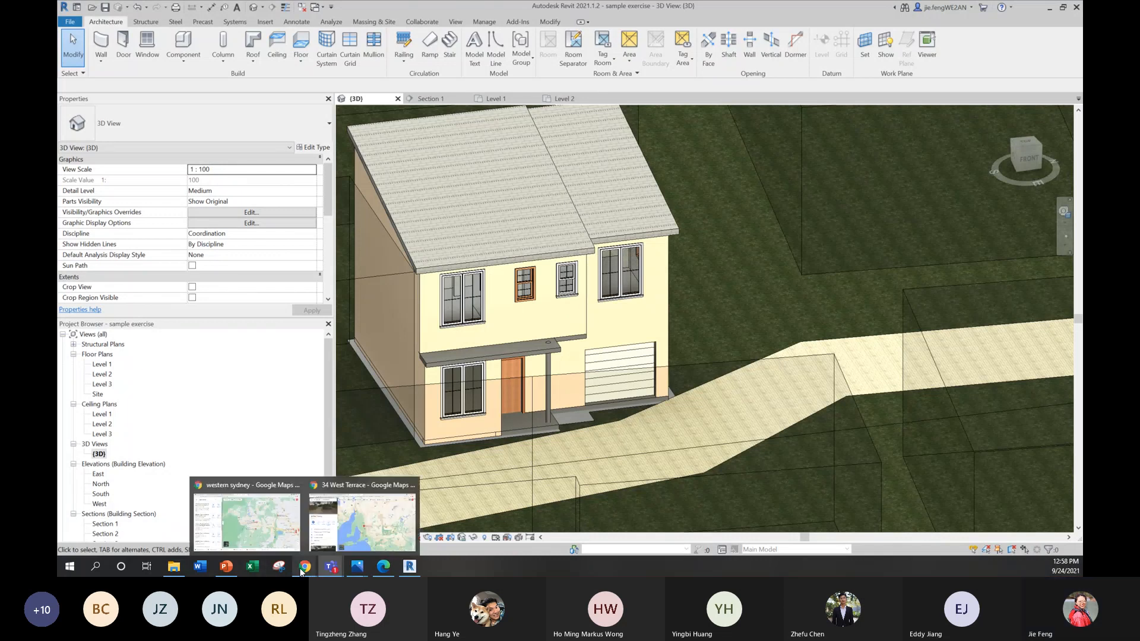
{"action": "mouse_move", "coordinate": [226, 566]}
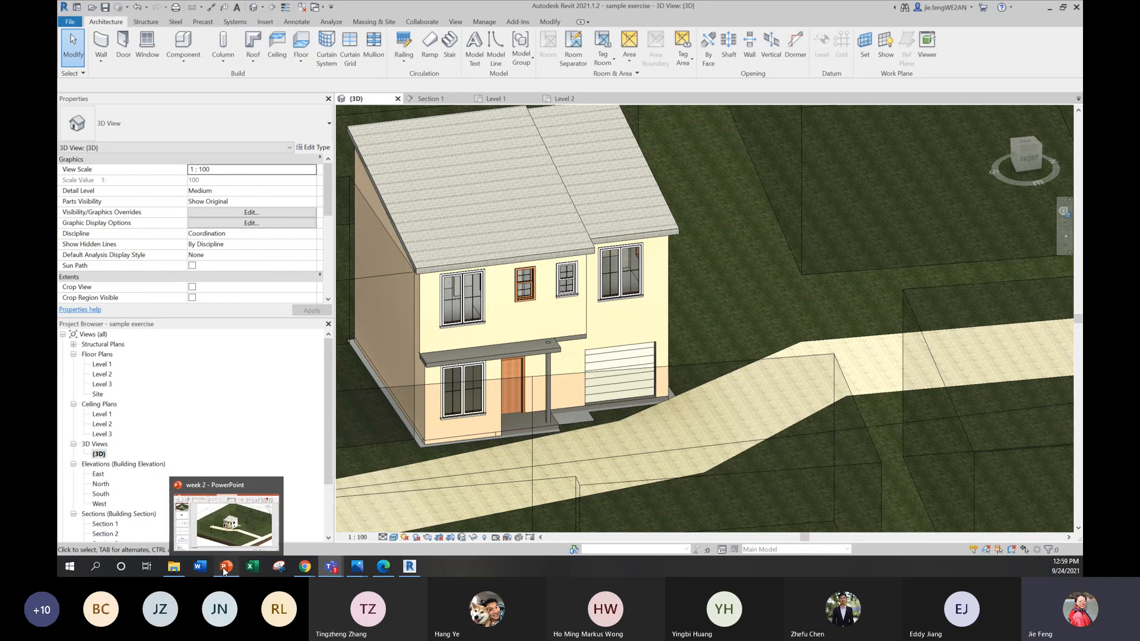
{"action": "left_click", "coordinate": [262, 523]}
{"action": "scroll", "coordinate": [181, 463], "scroll_direction": "down", "scroll_amount": 1}
{"action": "left_click", "coordinate": [181, 463]}
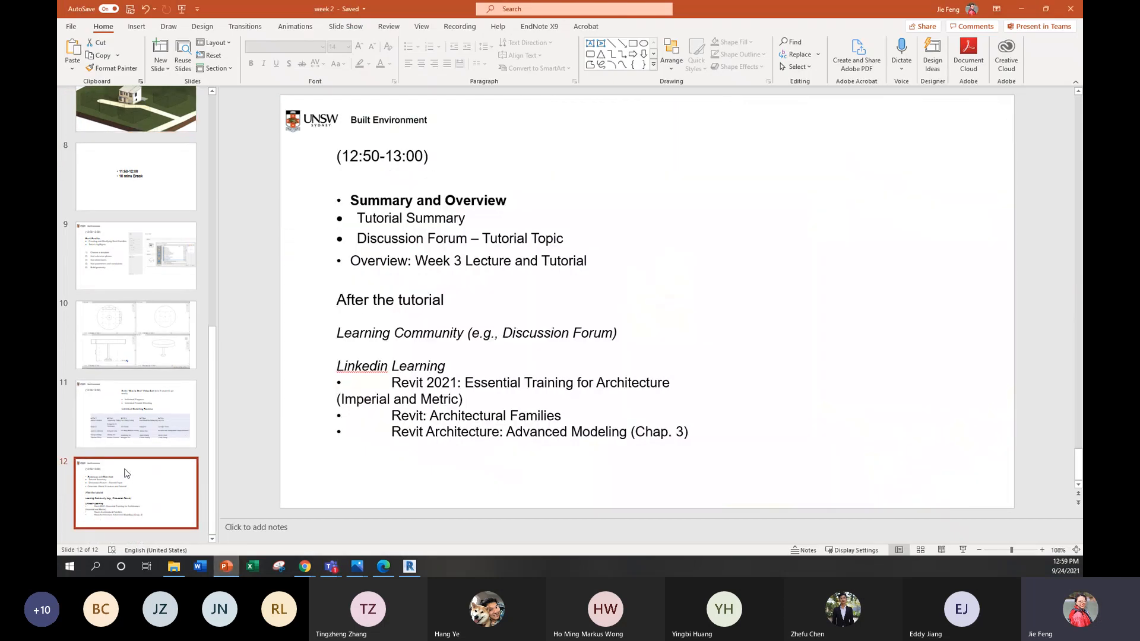
{"action": "left_click", "coordinate": [196, 401]}
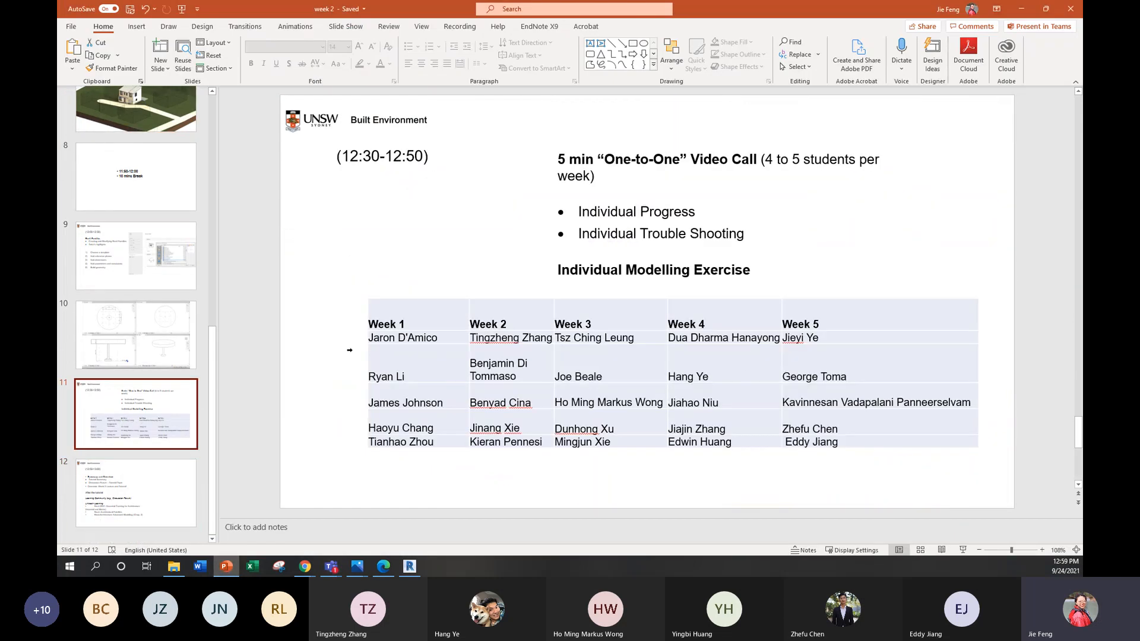
Step: Review the Revit Families steps on slide 9, the table views on slide 10 and the sample house on slide 7
{"action": "left_click", "coordinate": [161, 335]}
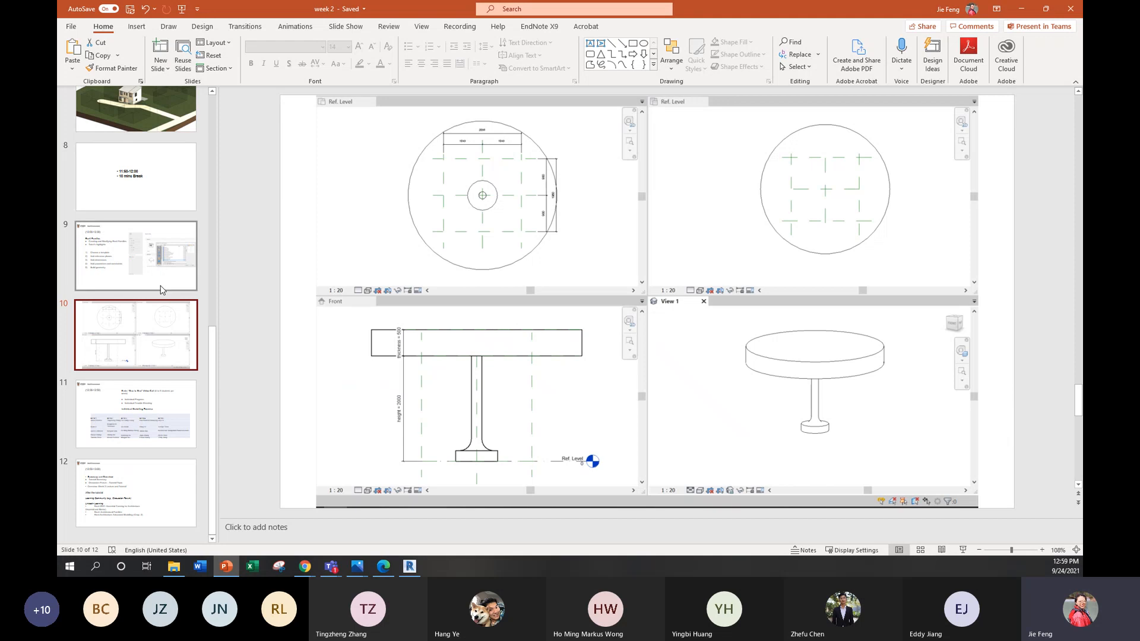
{"action": "left_click", "coordinate": [160, 274]}
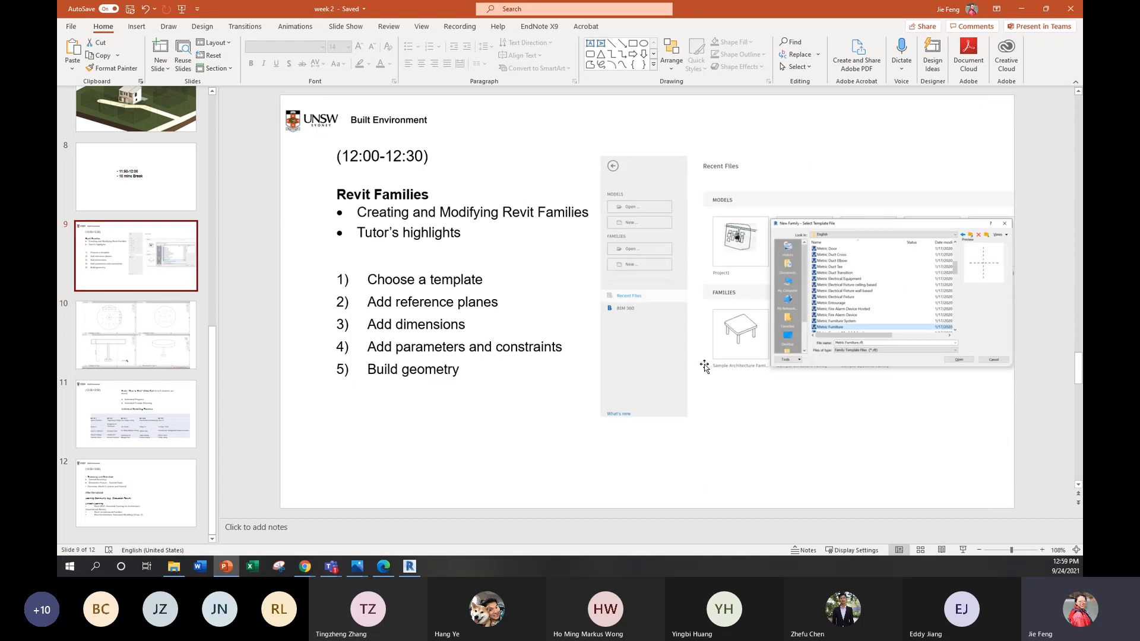
{"action": "left_click", "coordinate": [160, 321]}
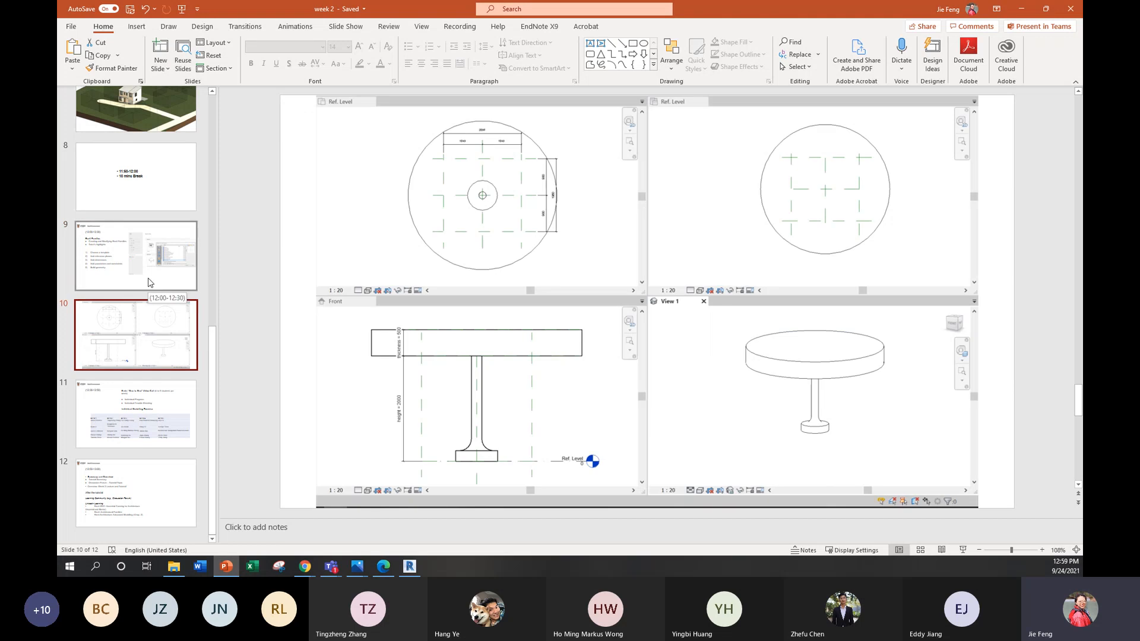
{"action": "scroll", "coordinate": [150, 283], "scroll_direction": "up", "scroll_amount": 3}
{"action": "left_click", "coordinate": [136, 218]}
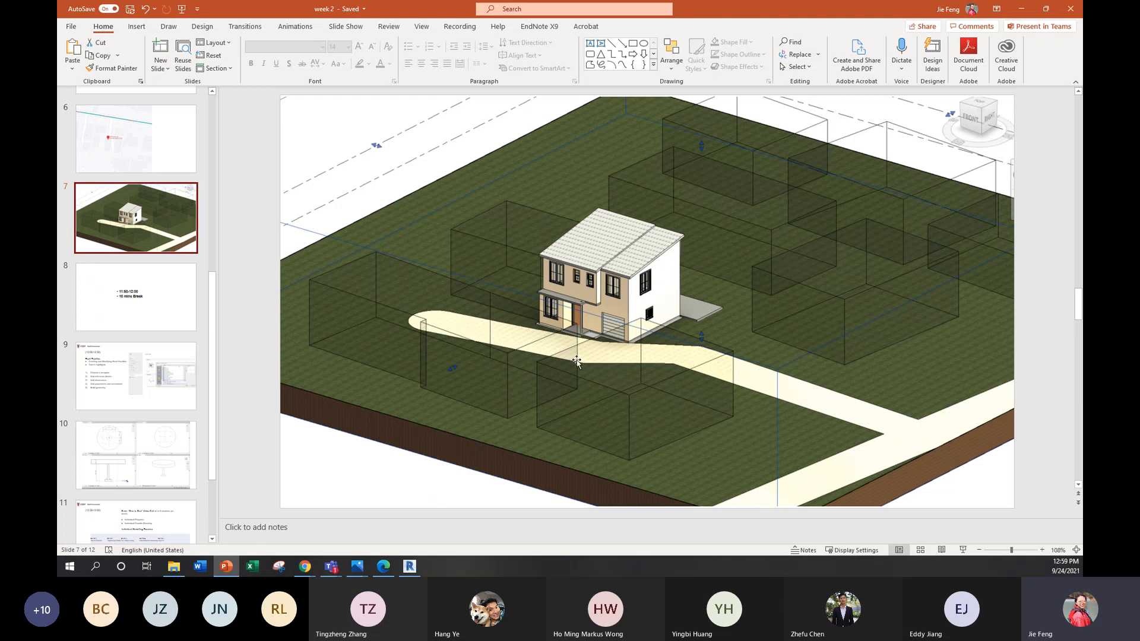
{"action": "left_click", "coordinate": [149, 468]}
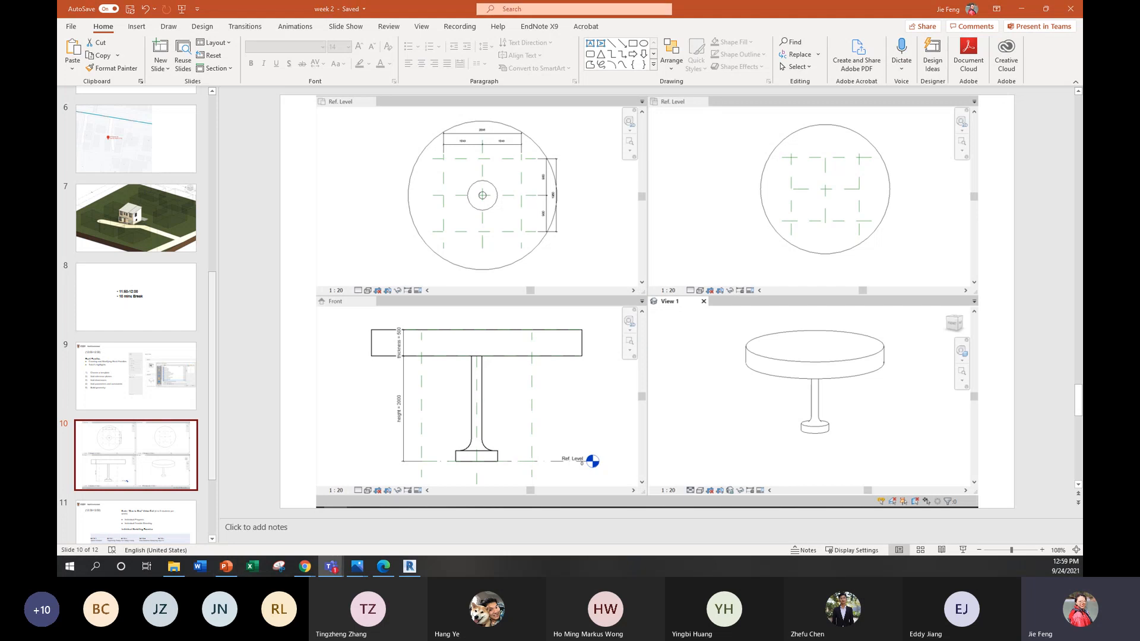
Step: Switch to the Teams meeting and read the students' house addresses and questions in the meeting chat
{"action": "left_click", "coordinate": [330, 567]}
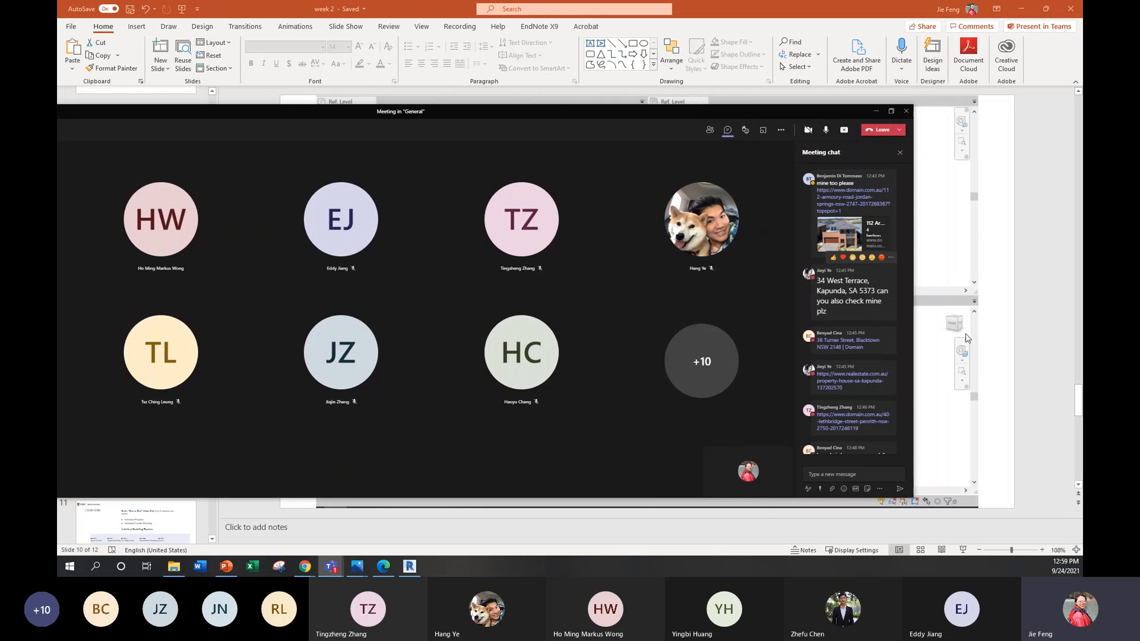
{"action": "double_click", "coordinate": [854, 292]}
{"action": "left_click", "coordinate": [856, 294]}
{"action": "scroll", "coordinate": [840, 327], "scroll_direction": "down", "scroll_amount": 5}
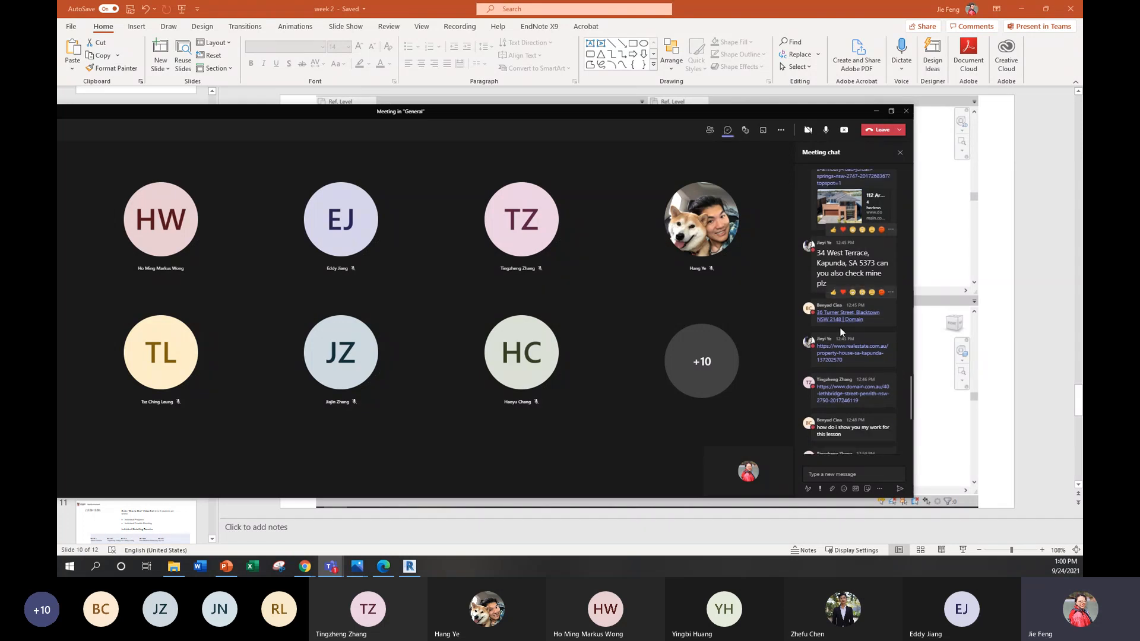
{"action": "left_click", "coordinate": [832, 475]}
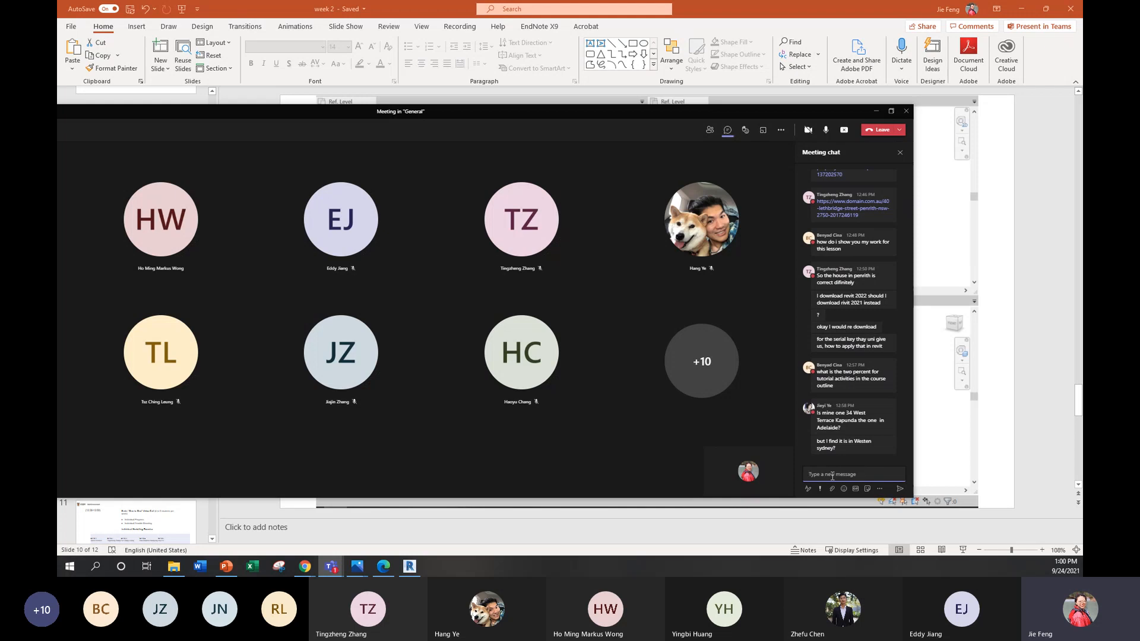
{"action": "scroll", "coordinate": [832, 442], "scroll_direction": "up", "scroll_amount": 3}
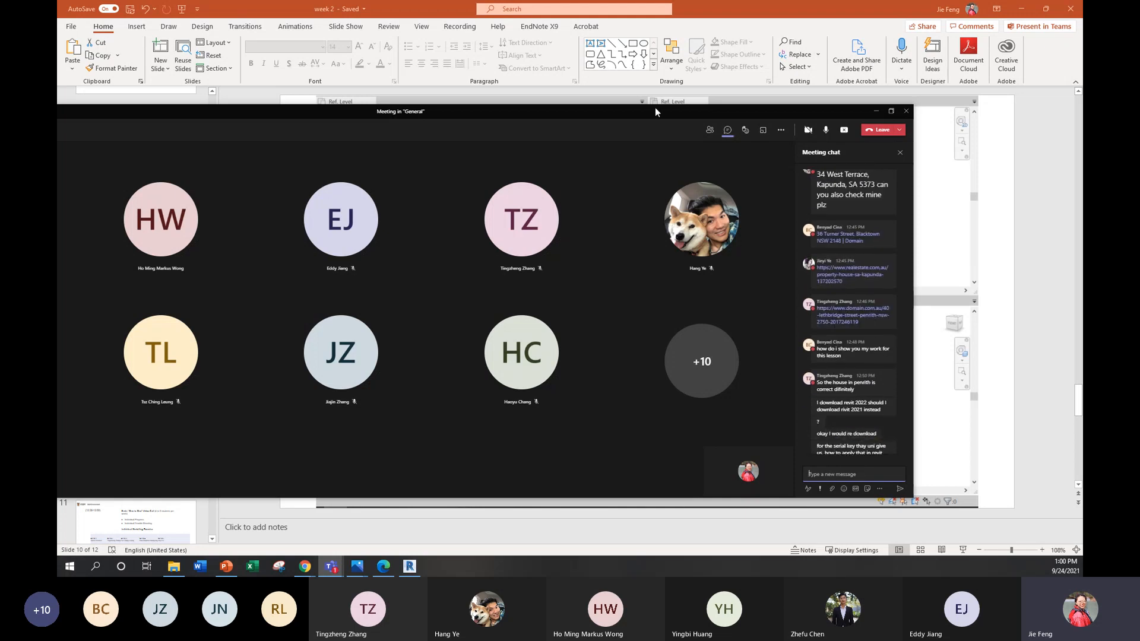
Step: Move the Teams meeting window aside, return to the presentation and show the sample house on slide 7
{"action": "left_click_drag", "start_coordinate": [654, 108], "coordinate": [744, 140]}
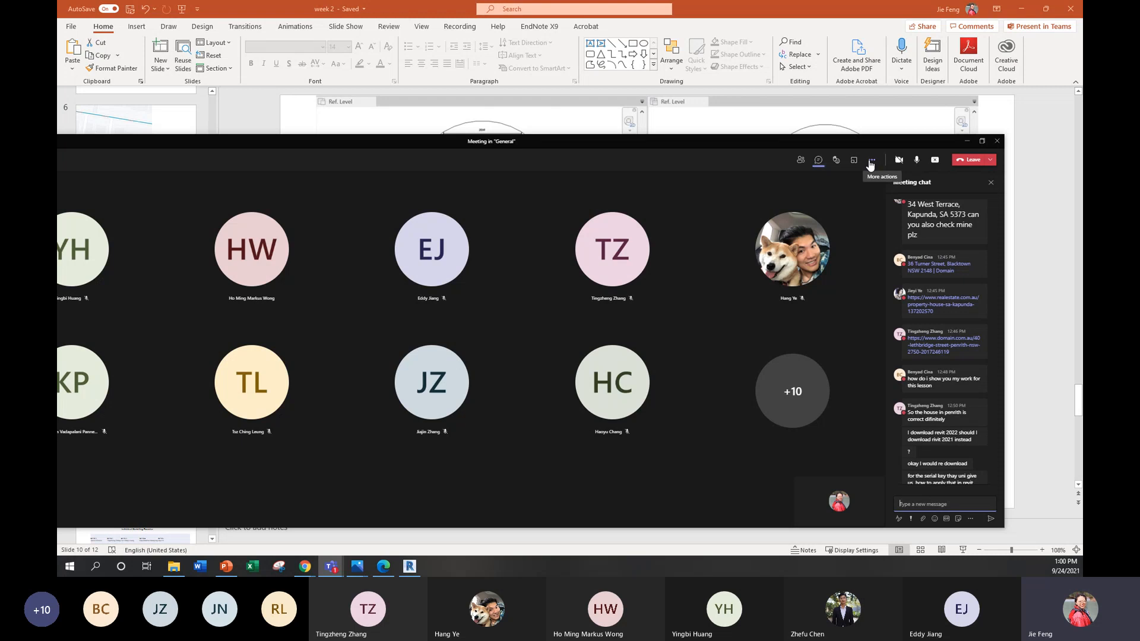
{"action": "left_click_drag", "start_coordinate": [885, 140], "coordinate": [898, 98]}
{"action": "left_click", "coordinate": [1037, 189]}
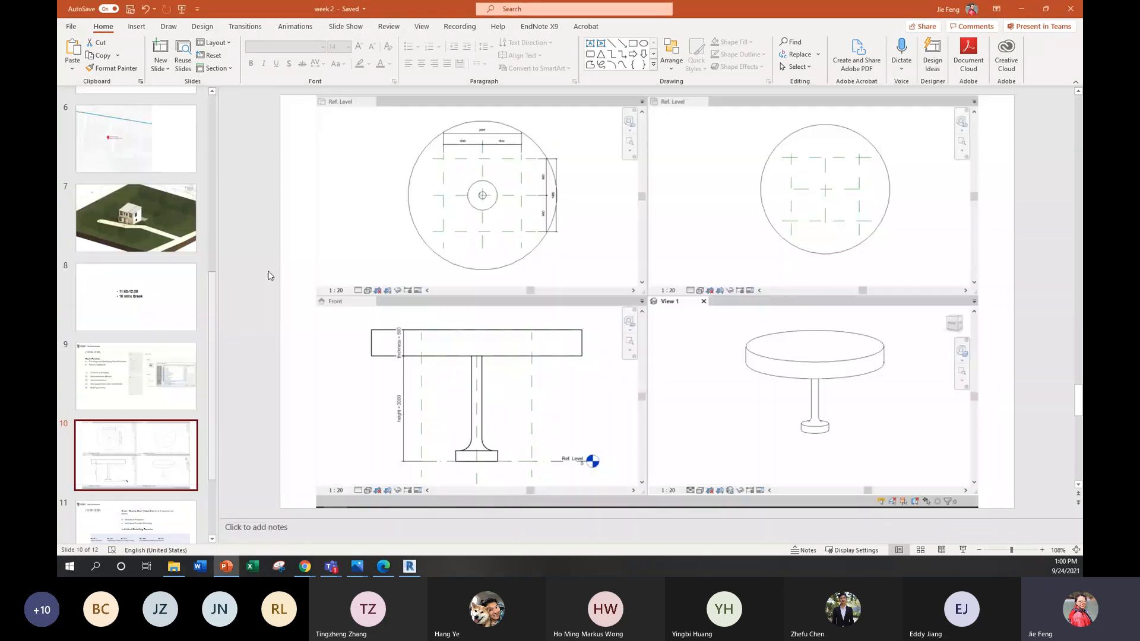
{"action": "left_click", "coordinate": [158, 237]}
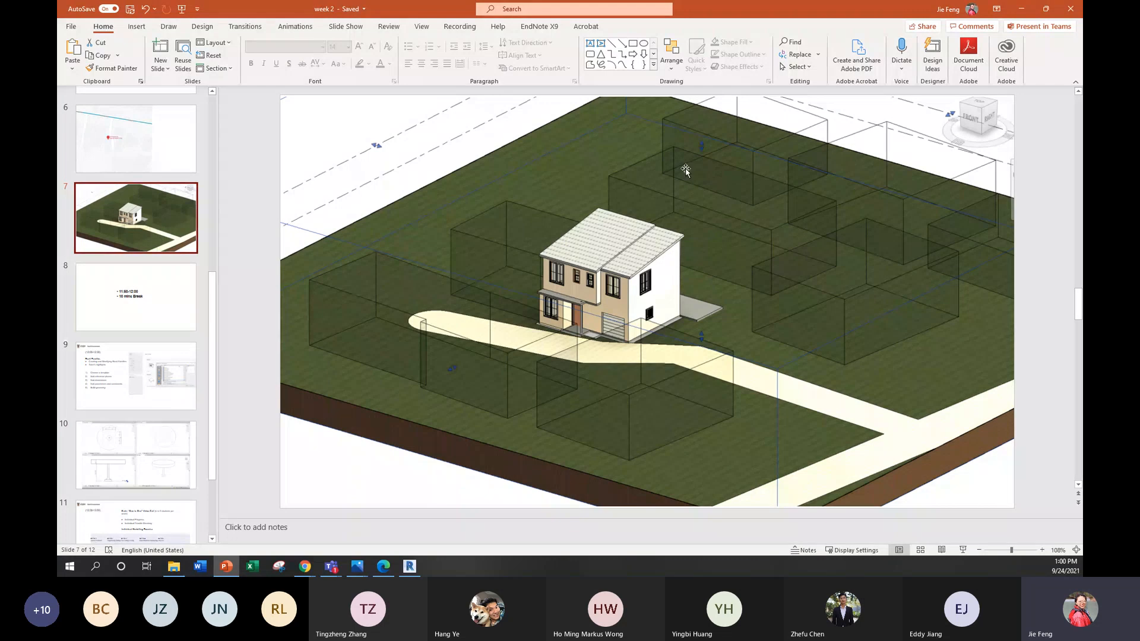